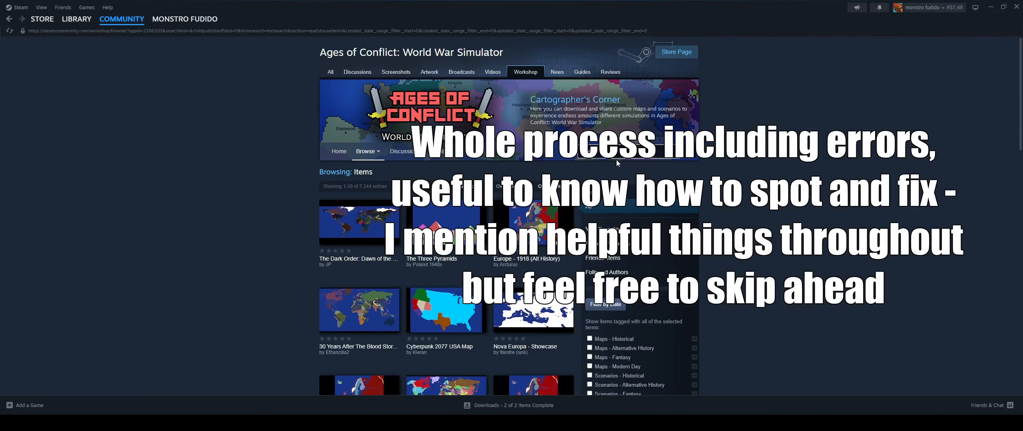
Step: Search the Ages of Conflict Workshop items for "galapagos", and minimise Steam to return to the browser
key("Return")
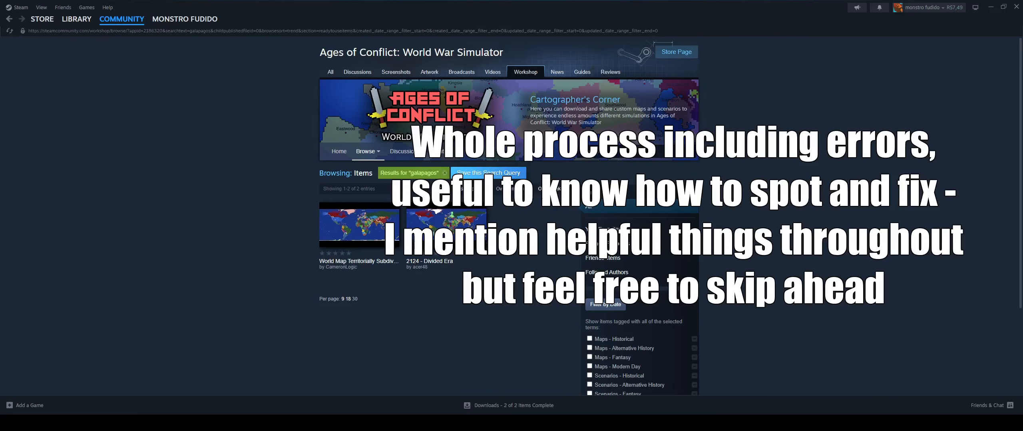
left_click(444, 173)
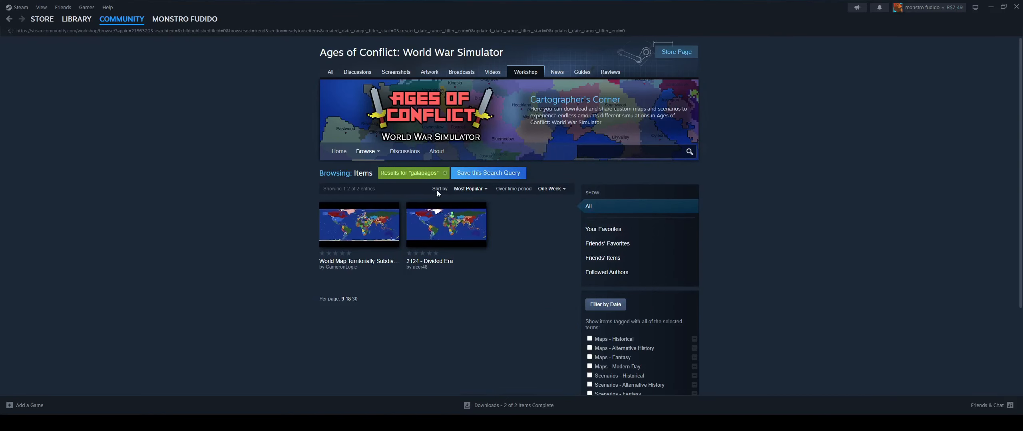
left_click(988, 8)
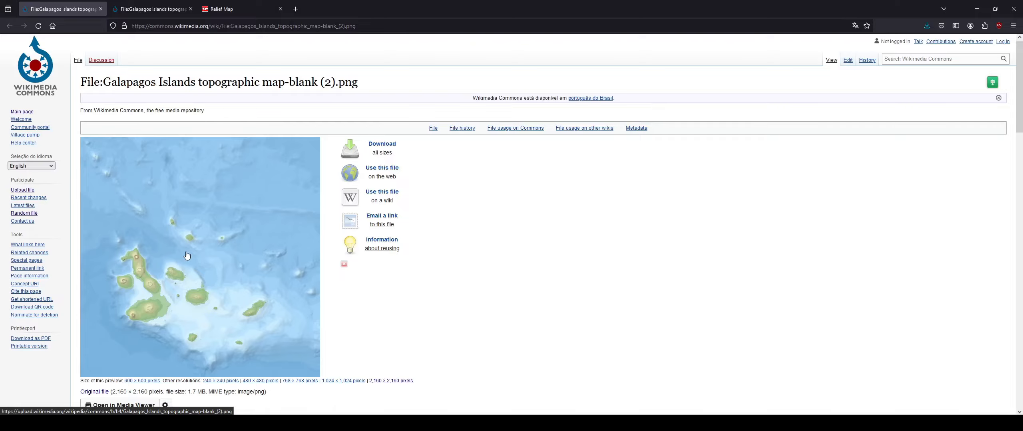
Step: Examine the Wikimedia Commons page of the blank Galapagos topographic map, including its licensing terms and available resolutions
scroll(316, 274, "down", 4)
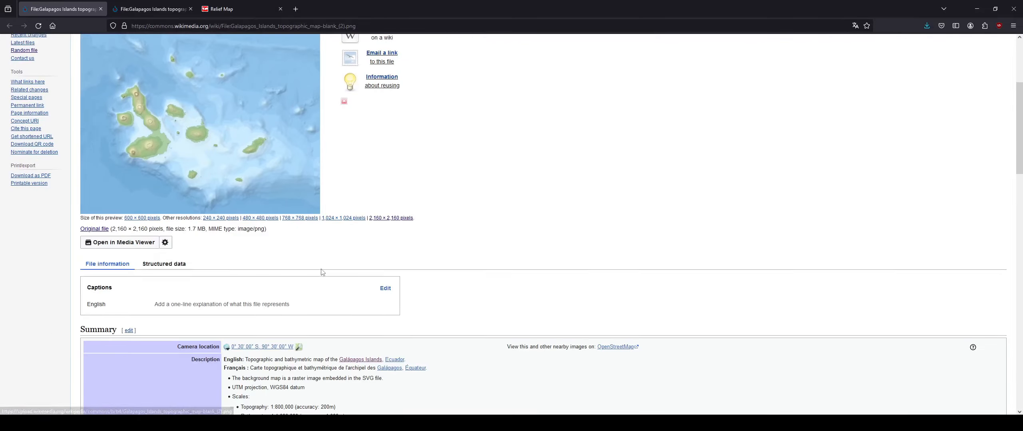
scroll(322, 272, "down", 9)
scroll(190, 192, "up", 13)
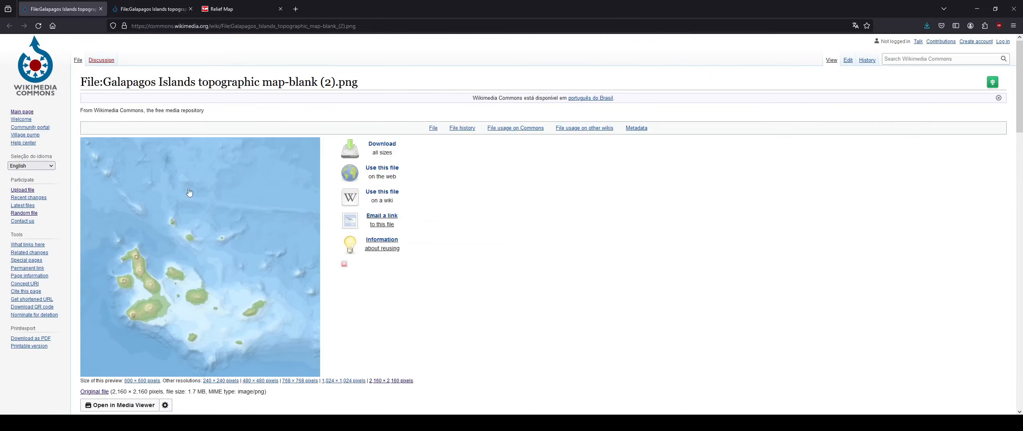
scroll(242, 217, "down", 17)
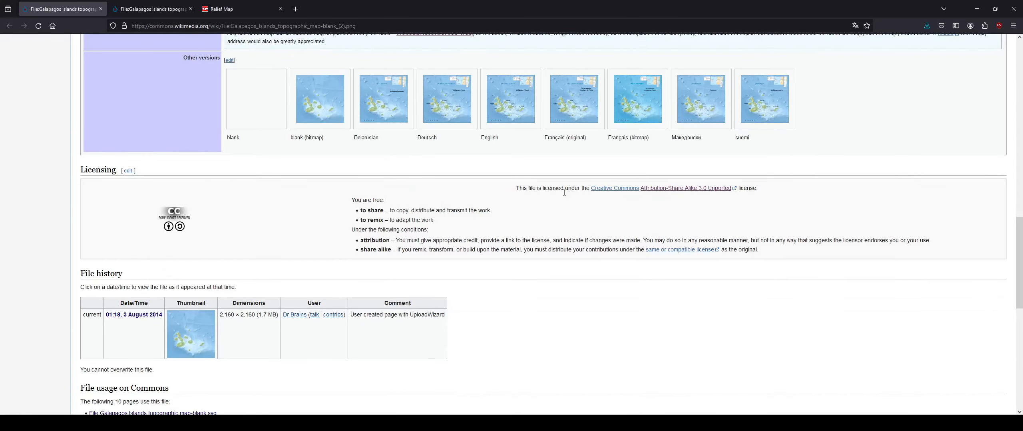
left_click_drag(517, 189, 761, 191)
left_click(521, 188)
scroll(271, 149, "up", 15)
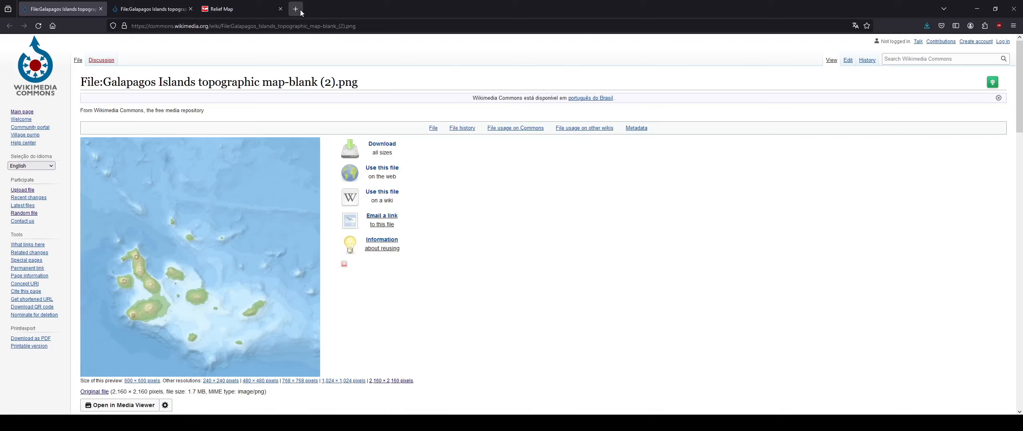
scroll(205, 184, "down", 5)
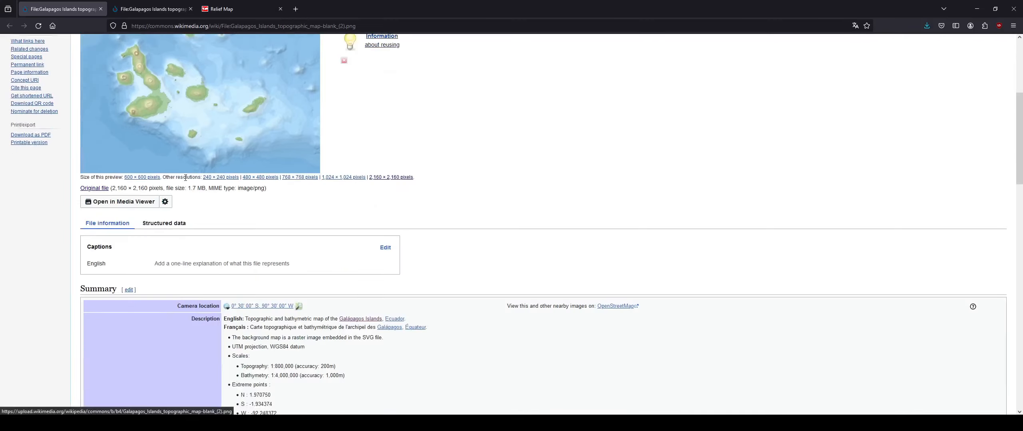
scroll(205, 185, "up", 5)
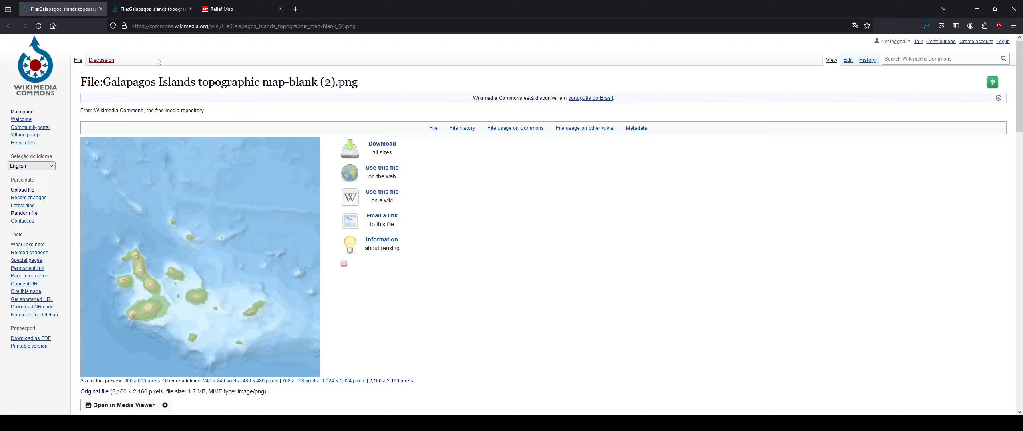
Step: Switch to the maps-for-free relief map and look over its worldwide coverage
left_click(238, 8)
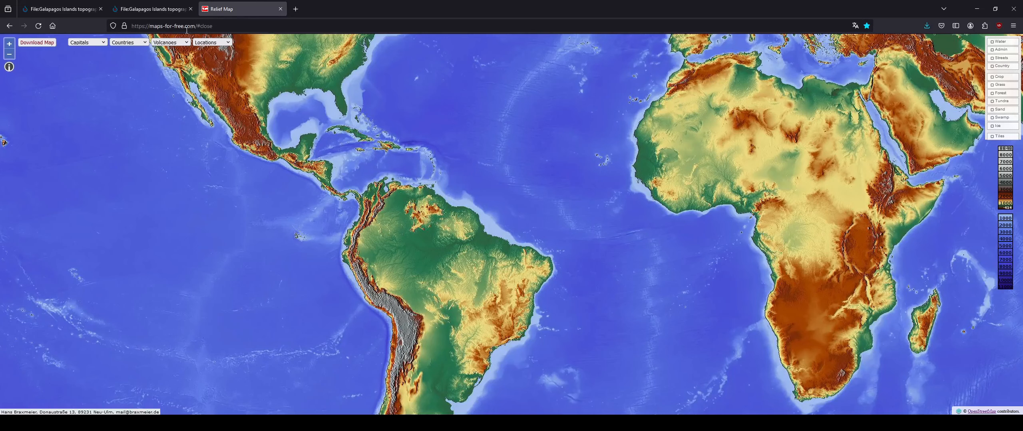
left_click_drag(483, 184, 267, 307)
scroll(268, 308, "down", 1)
left_click_drag(550, 185, 467, 226)
left_click_drag(394, 187, 497, 275)
left_click_drag(378, 339, 403, 184)
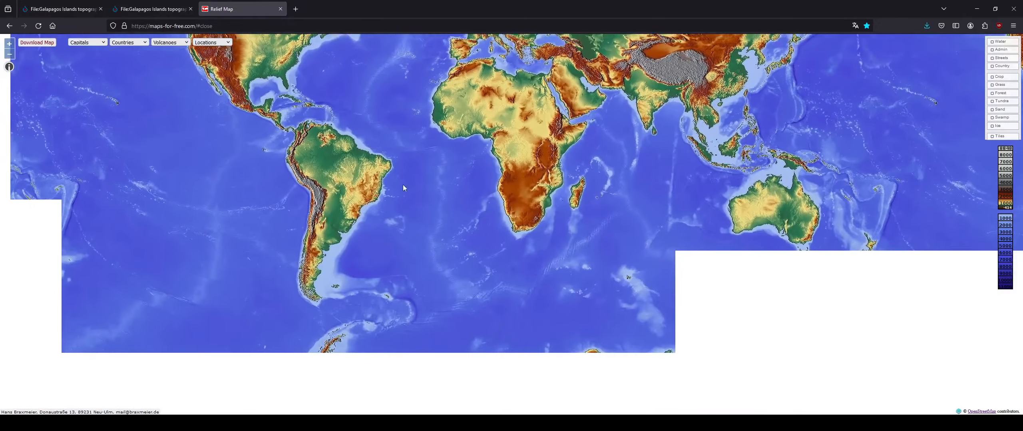
left_click_drag(191, 64, 334, 137)
Step: Inspect the relief map's terrain and coastline detail around Panama and Costa Rica at several scales
scroll(335, 140, "up", 4)
left_click_drag(611, 320, 394, 314)
scroll(454, 234, "up", 3)
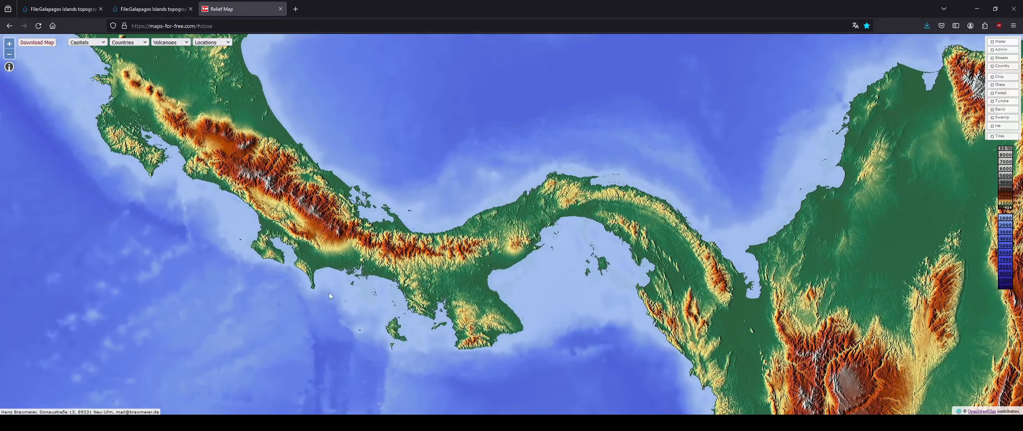
scroll(571, 208, "down", 2)
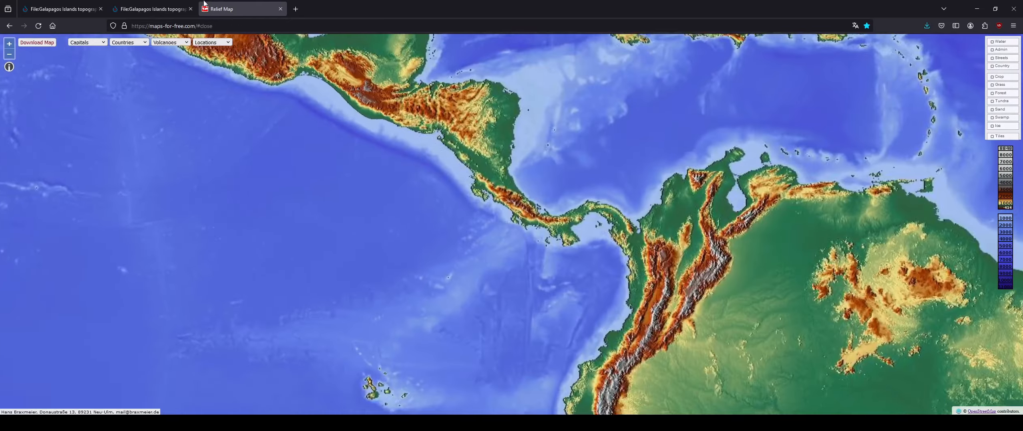
scroll(567, 206, "up", 1)
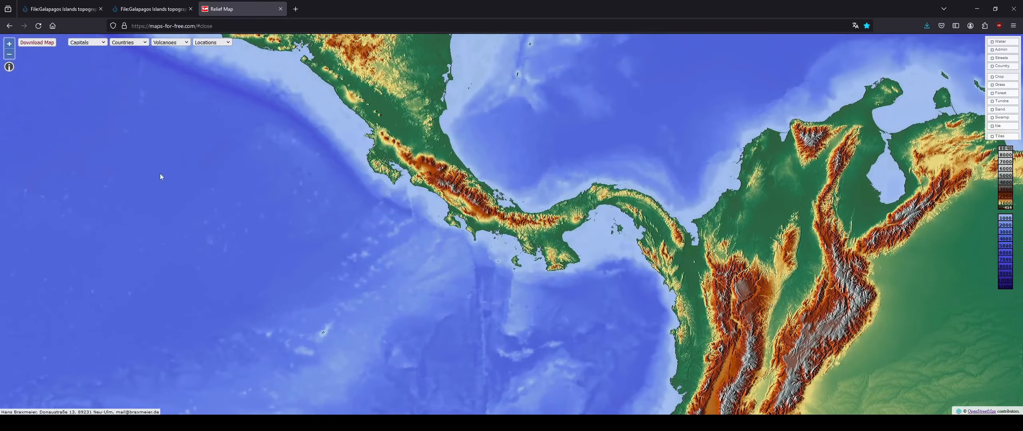
scroll(160, 173, "down", 2)
scroll(405, 102, "up", 1)
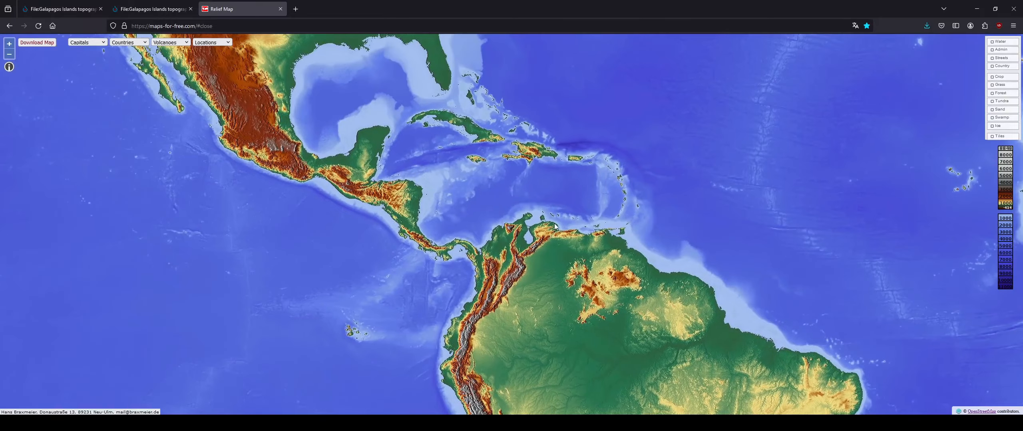
scroll(440, 168, "up", 2)
scroll(447, 160, "up", 2)
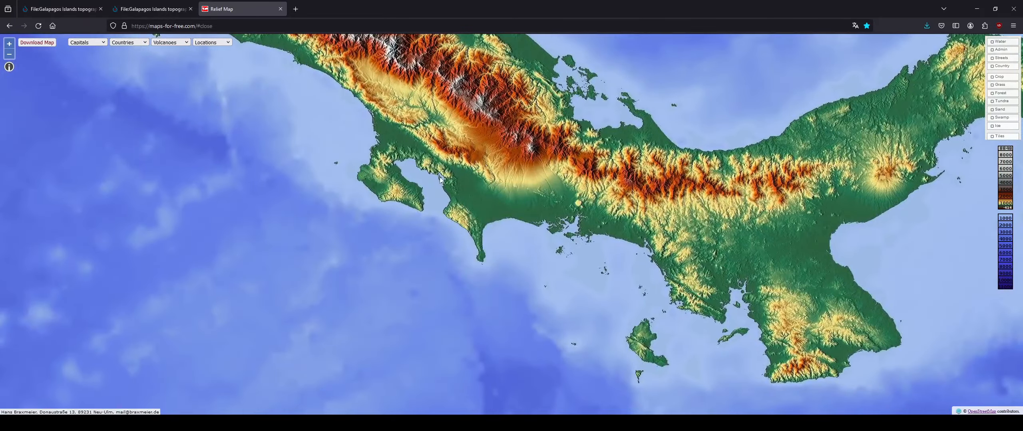
left_click_drag(629, 373, 514, 268)
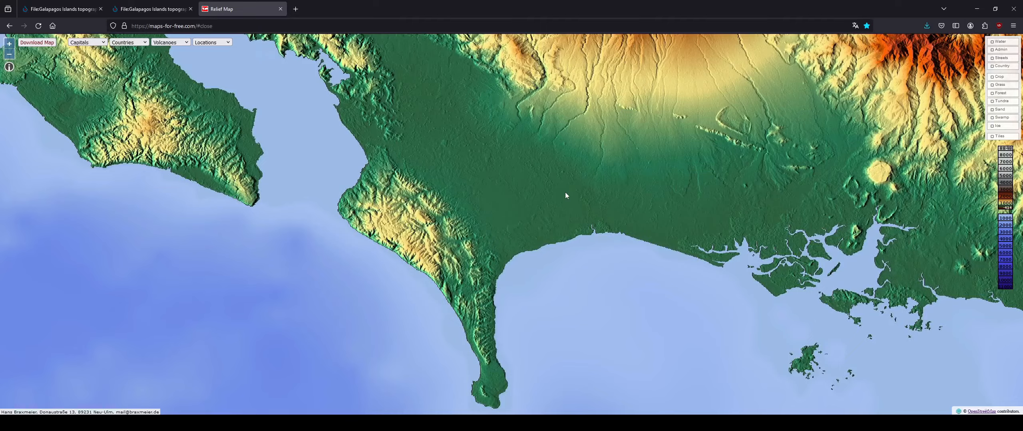
scroll(486, 231, "down", 2)
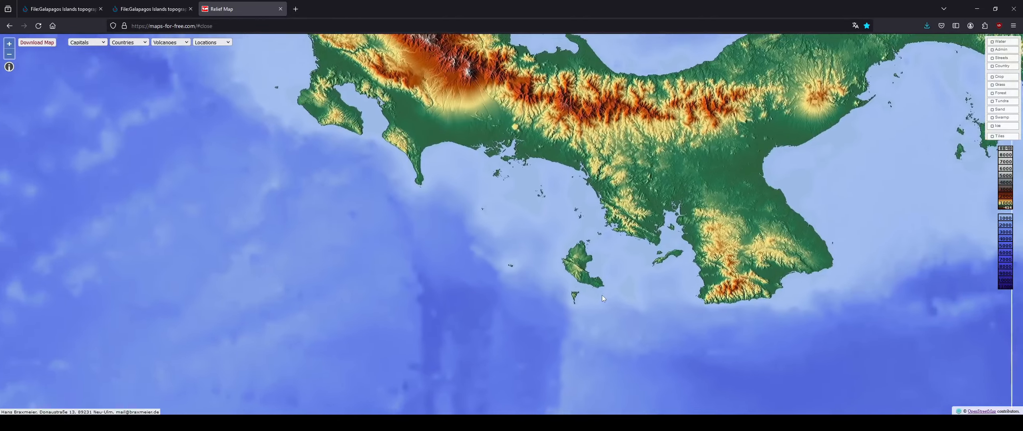
scroll(572, 281, "down", 1)
scroll(589, 267, "down", 1)
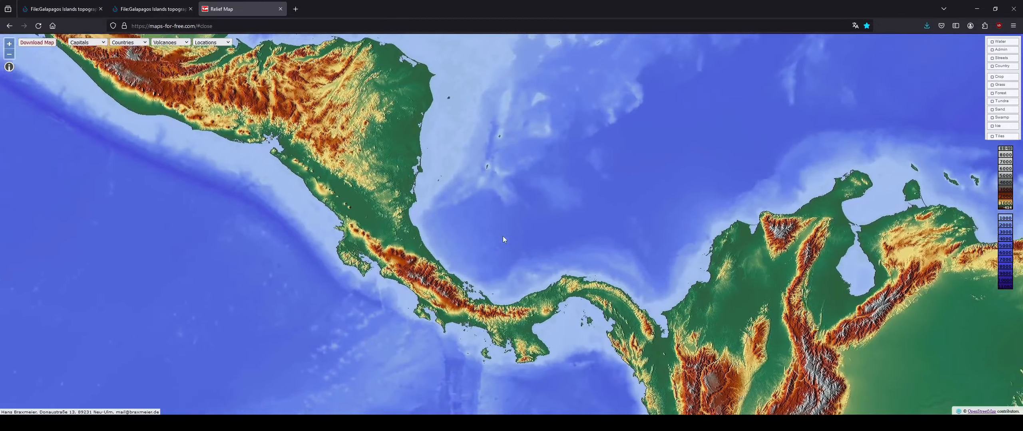
Step: Examine the Galapagos Islands on the relief map, both close up and with the surrounding ocean
left_click_drag(529, 273, 579, 57)
scroll(379, 219, "up", 6)
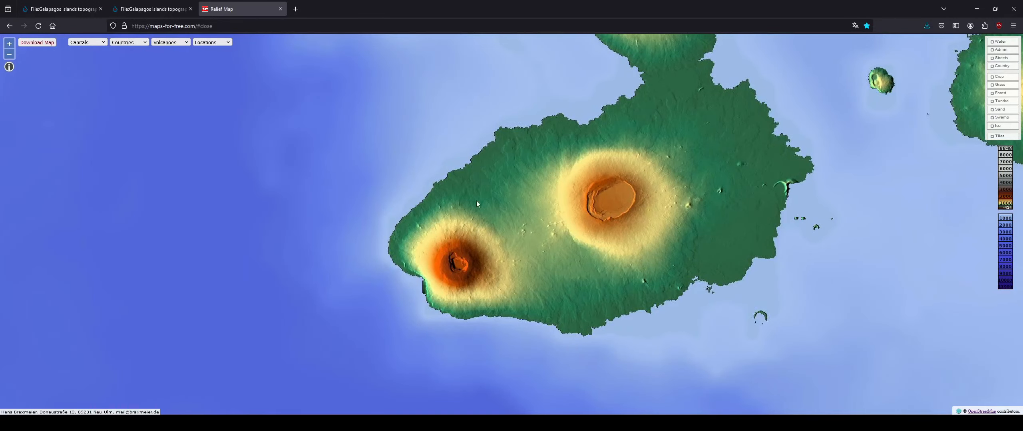
scroll(456, 153, "down", 4)
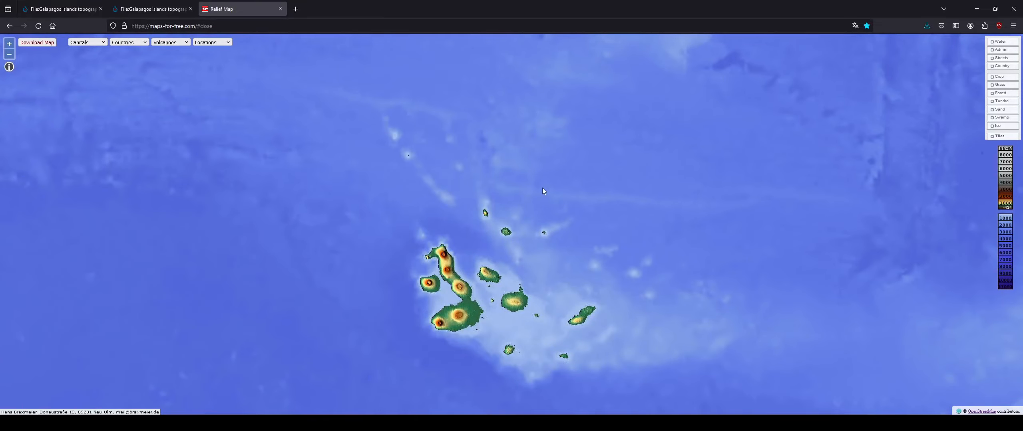
scroll(542, 188, "down", 1)
left_click_drag(529, 199, 518, 226)
scroll(422, 265, "down", 1)
scroll(520, 226, "up", 1)
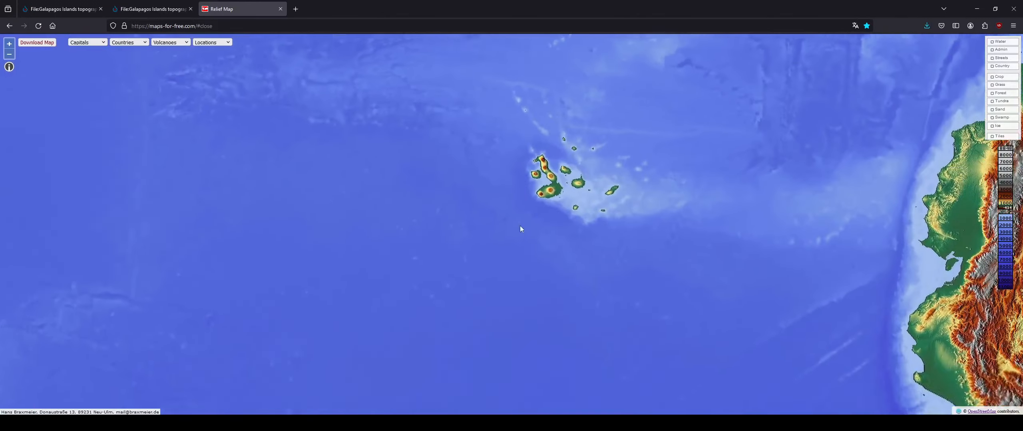
scroll(520, 228, "down", 1)
Step: View the labelled English Galapagos map page, and switch to Krita to look over the blank topographic map document
left_click(157, 8)
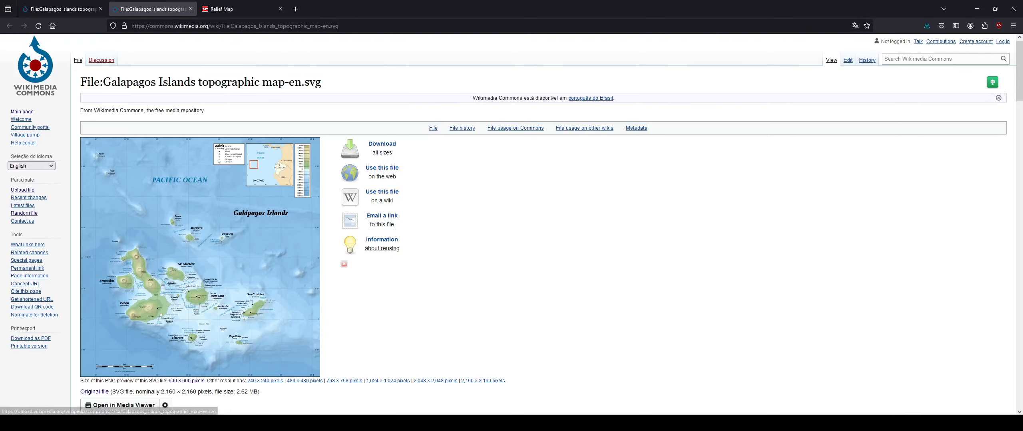
key("alt+Tab")
left_click_drag(488, 179, 490, 249)
scroll(450, 244, "down", 1)
scroll(490, 248, "down", 2)
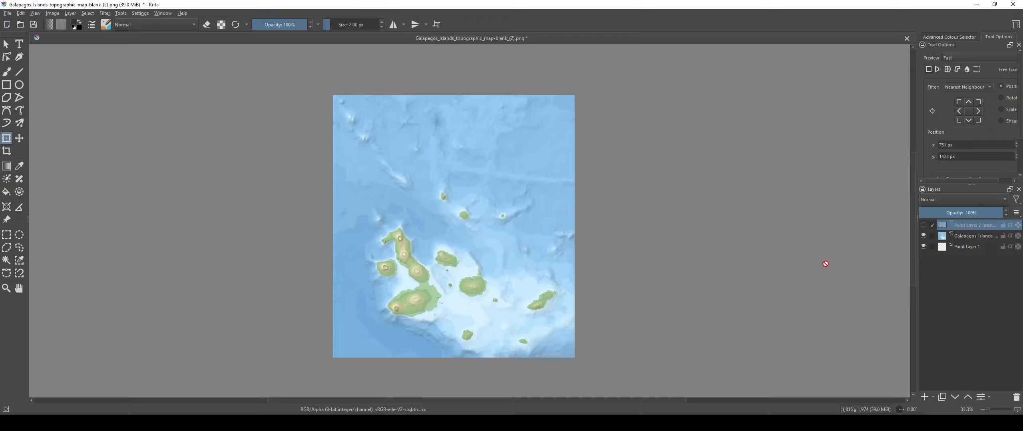
left_click_drag(769, 252, 803, 225)
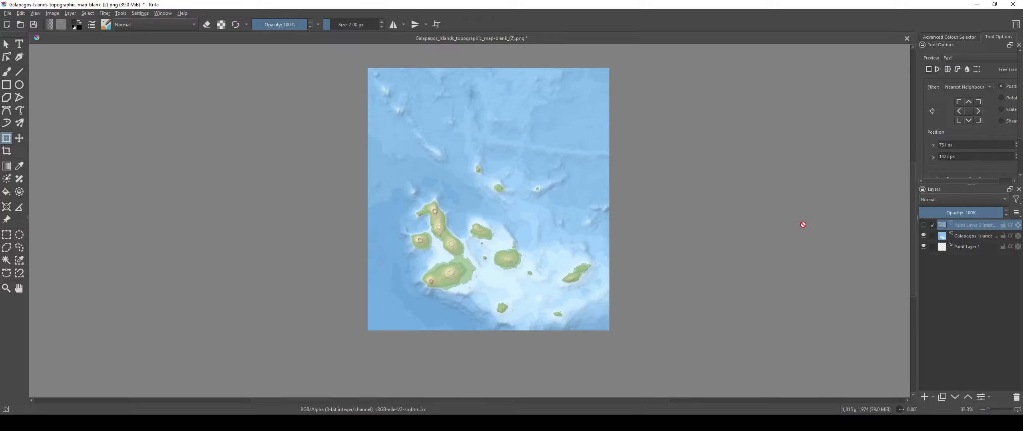
Step: Toggle the visibility of Paint Layer 2 with the relief map to compare its island coastlines against the topographic map beneath
left_click(924, 226)
scroll(563, 262, "up", 2)
left_click_drag(319, 261, 401, 249)
scroll(403, 249, "up", 2)
left_click_drag(481, 286, 499, 288)
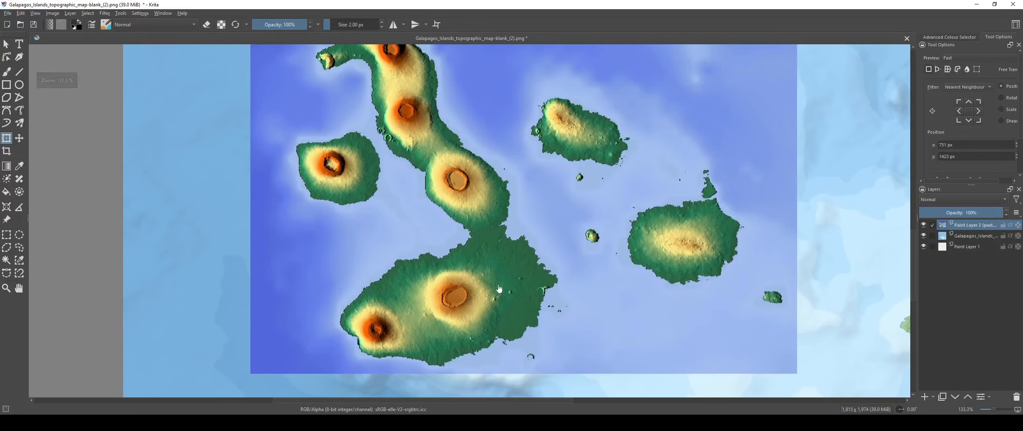
left_click(922, 226)
left_click(923, 226)
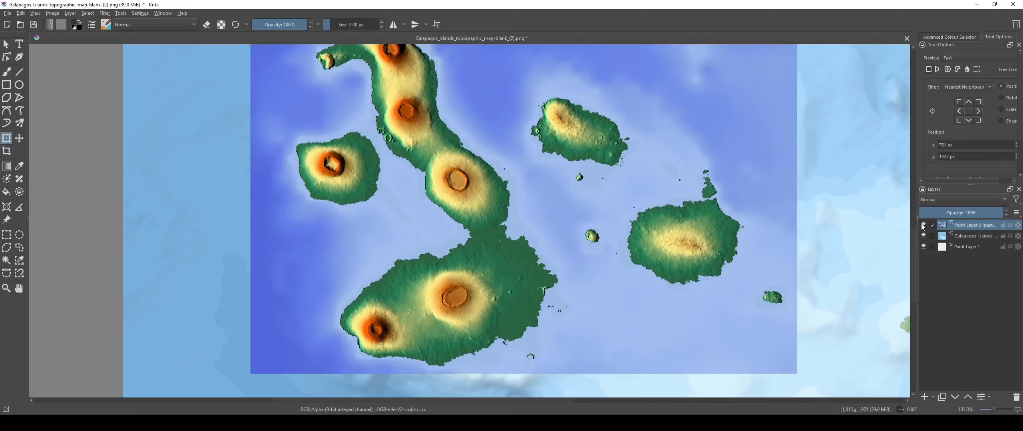
left_click(923, 226)
left_click(922, 226)
left_click(923, 225)
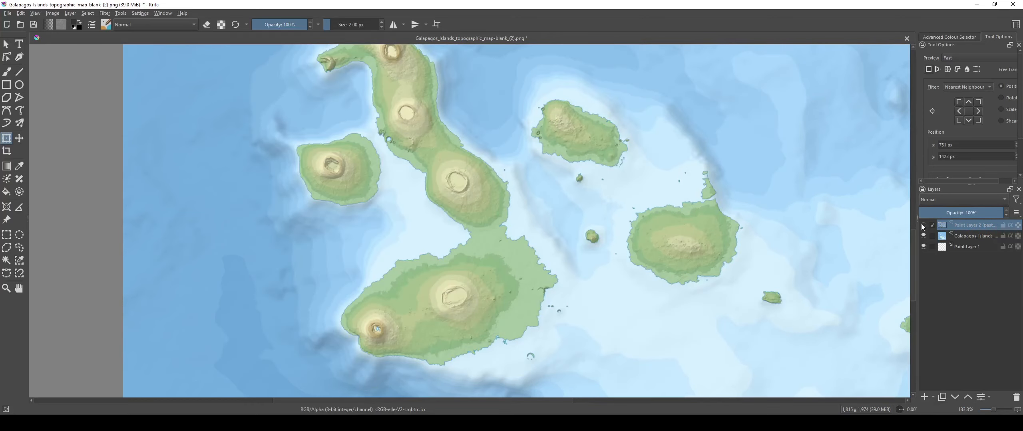
left_click(923, 226)
left_click(923, 225)
Step: Inspect the islands of the blank topographic map in Krita with the relief layer hidden
scroll(440, 169, "down", 2)
left_click_drag(439, 169, 379, 252)
scroll(436, 196, "down", 1)
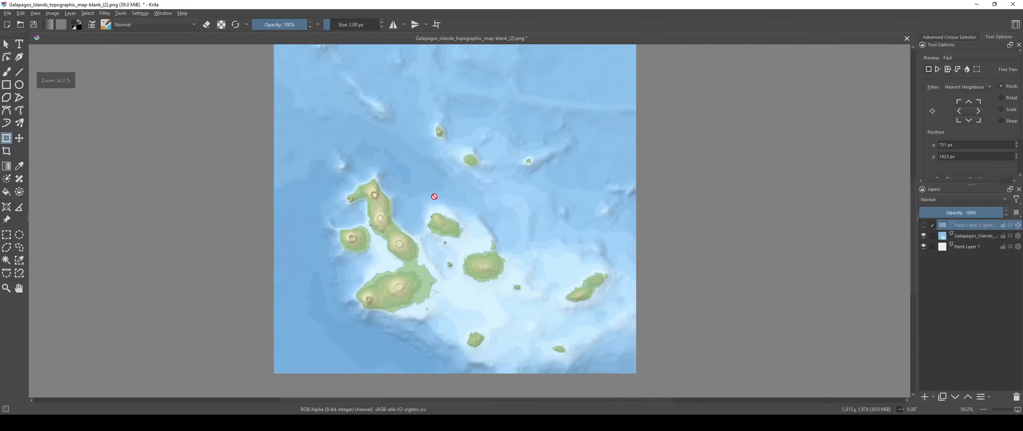
left_click_drag(440, 189, 447, 215)
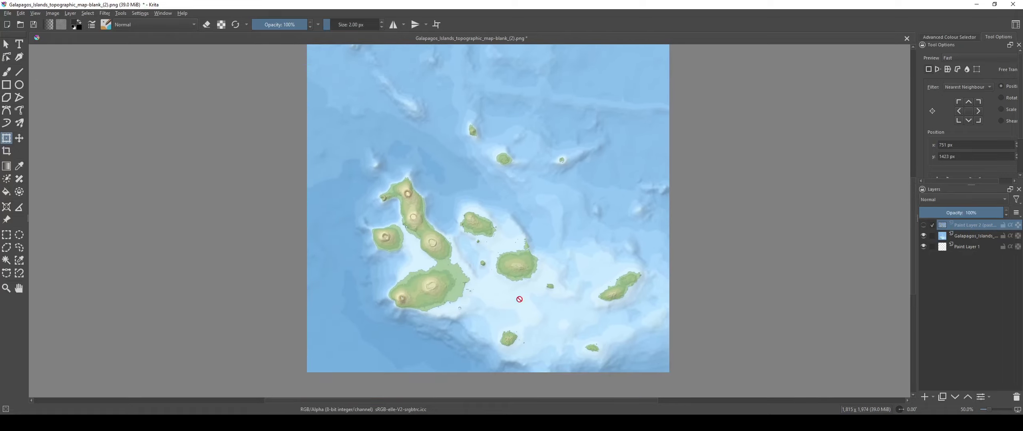
scroll(454, 278, "up", 1)
scroll(485, 266, "down", 1)
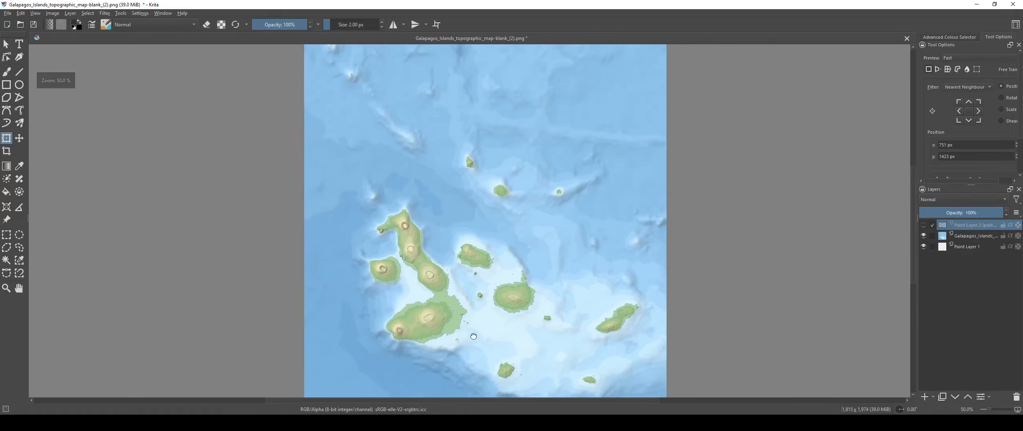
scroll(455, 271, "up", 4)
scroll(454, 271, "down", 4)
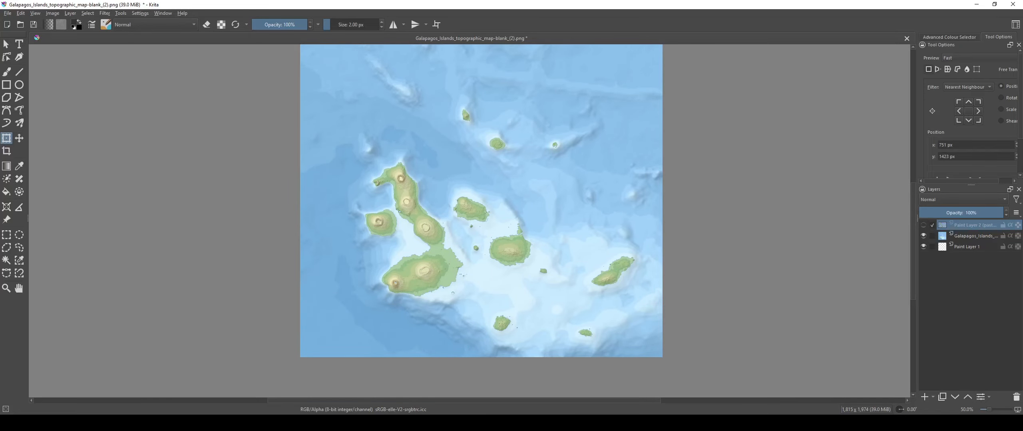
Step: Switch back to the browser and review the blank Galapagos map's source, permission and licensing details
left_click(190, 421)
left_click(85, 4)
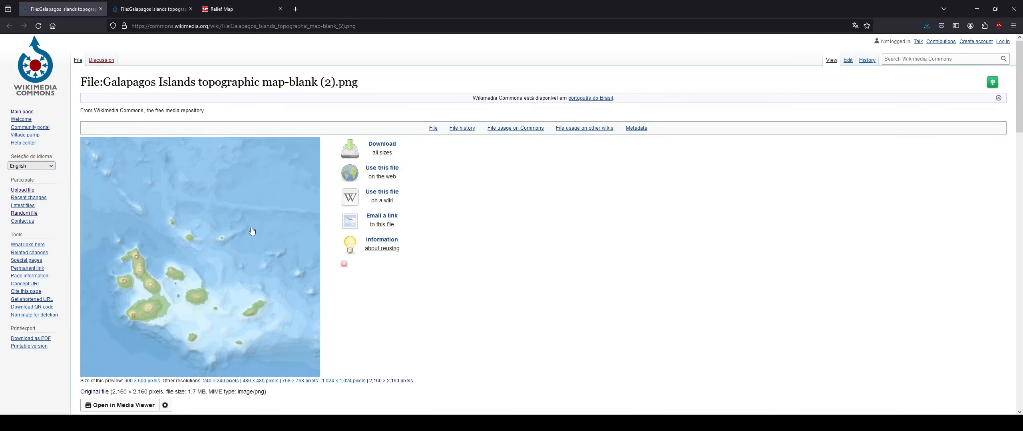
scroll(251, 231, "down", 2)
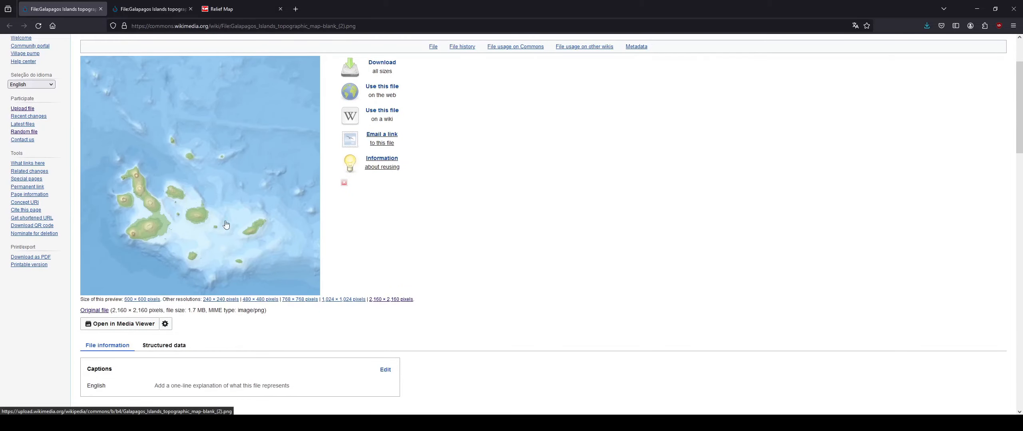
scroll(226, 225, "down", 10)
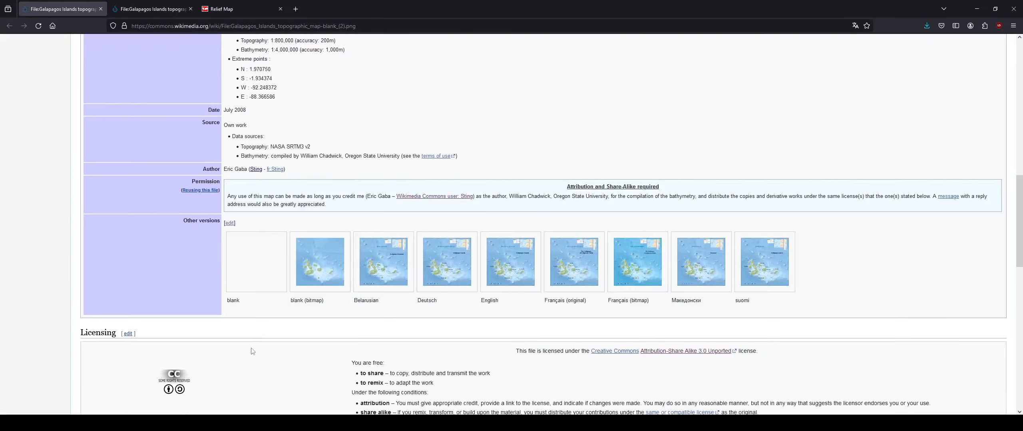
Step: Read the licence terms of the blank Galapagos map, and switch to Krita to inspect the islands and the far northwest islets
scroll(252, 352, "down", 3)
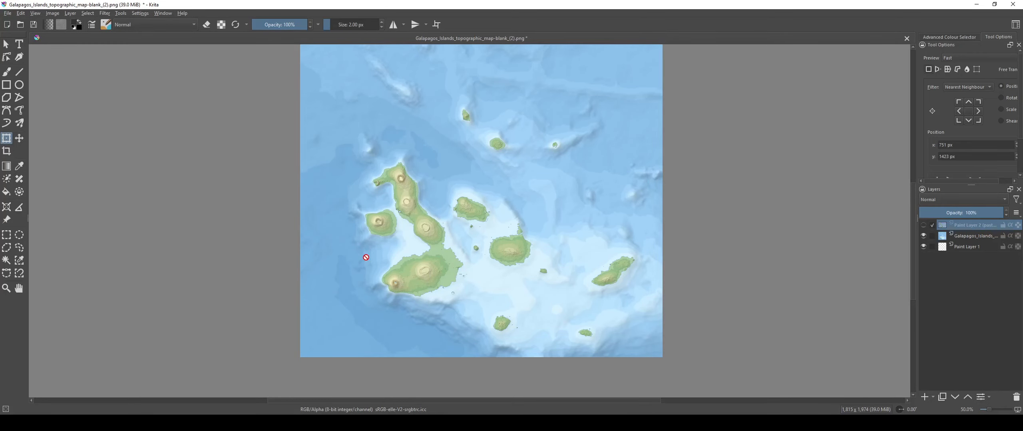
scroll(464, 186, "up", 5)
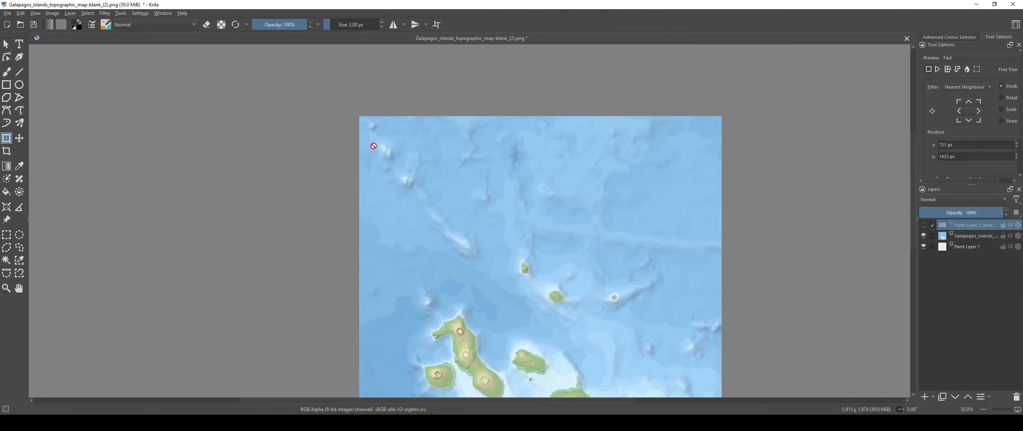
scroll(399, 161, "down", 8)
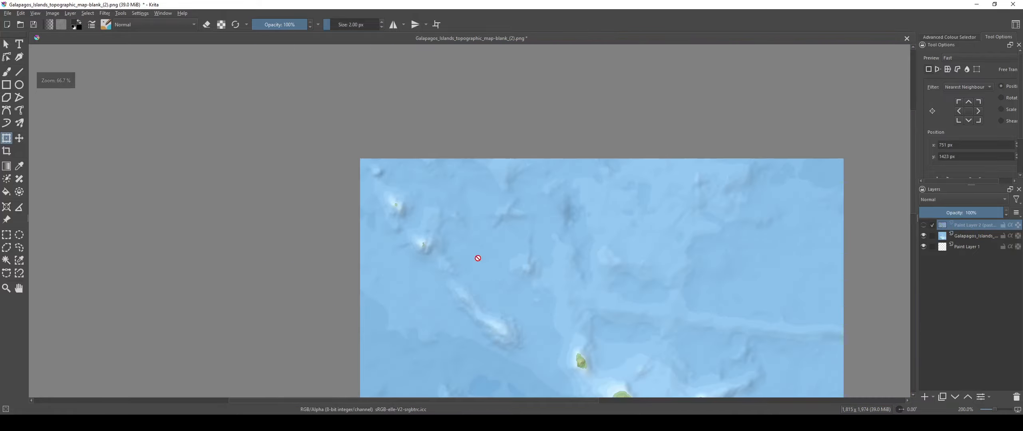
scroll(402, 246, "up", 2)
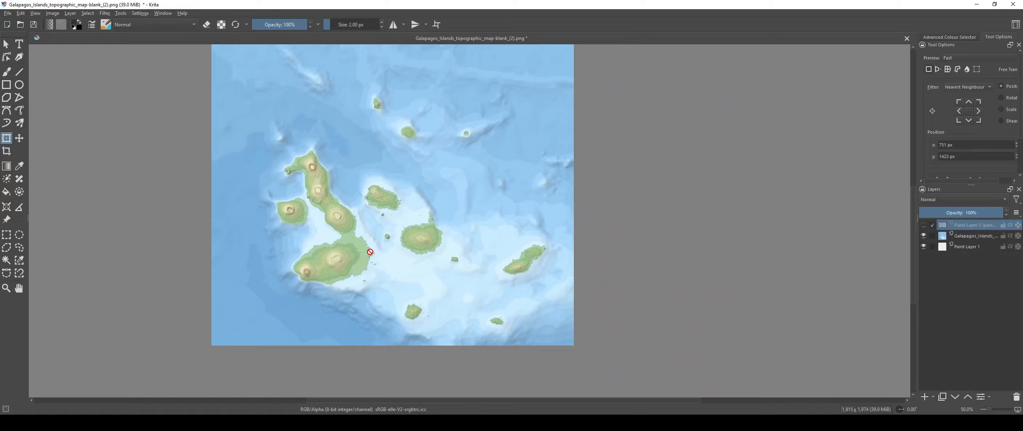
Step: Delete Paint Layer 1, duplicate the Galapagos topographic layer as a hidden backup copy, and keep the original layer selected
left_click(966, 237)
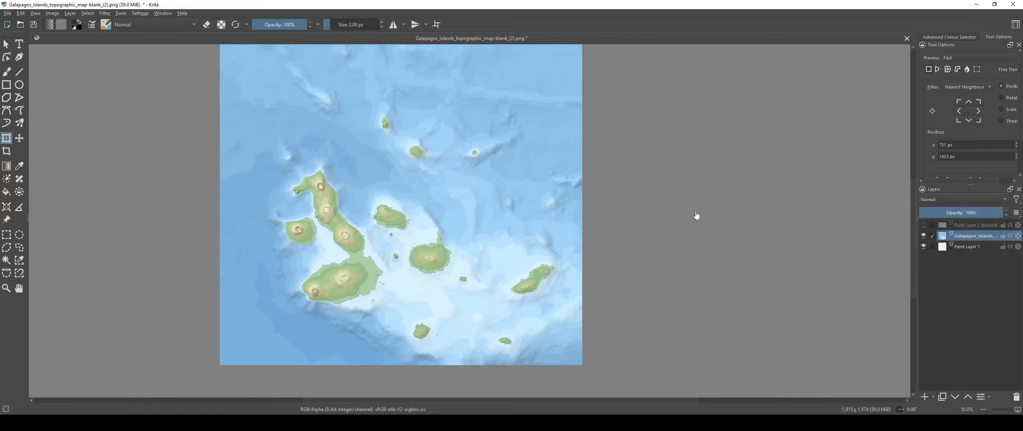
left_click(974, 246)
left_click(1015, 398)
right_click(958, 236)
left_click(958, 106)
left_click(959, 246)
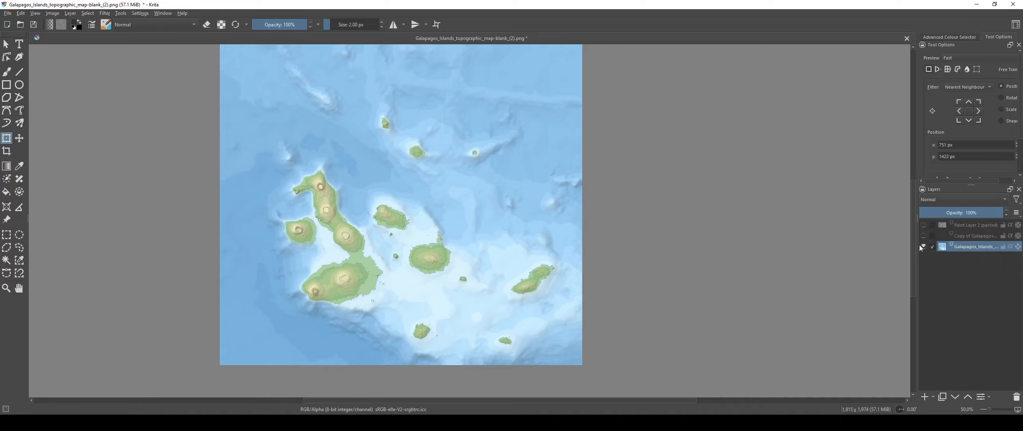
Step: Insert key.png from the AoC folder into the map document as a reference image
scroll(437, 280, "up", 2)
left_click_drag(436, 280, 443, 266)
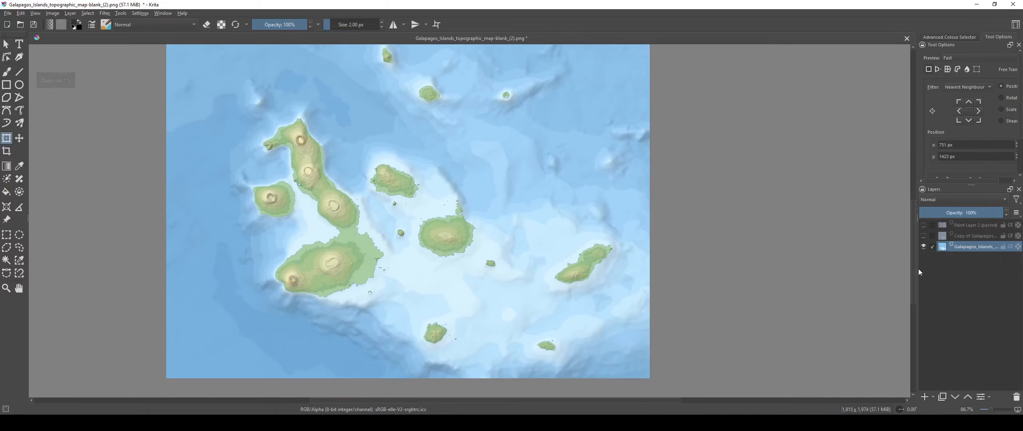
key("super+e")
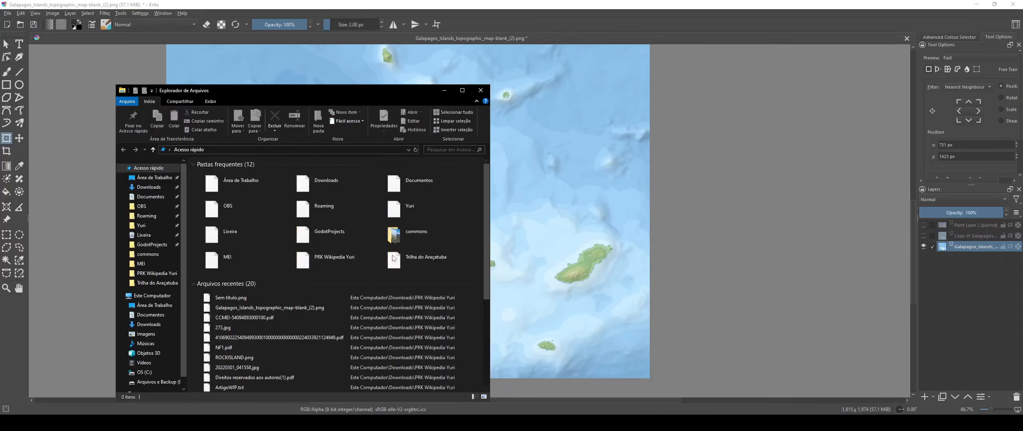
left_click_drag(256, 91, 621, 67)
left_click(517, 202)
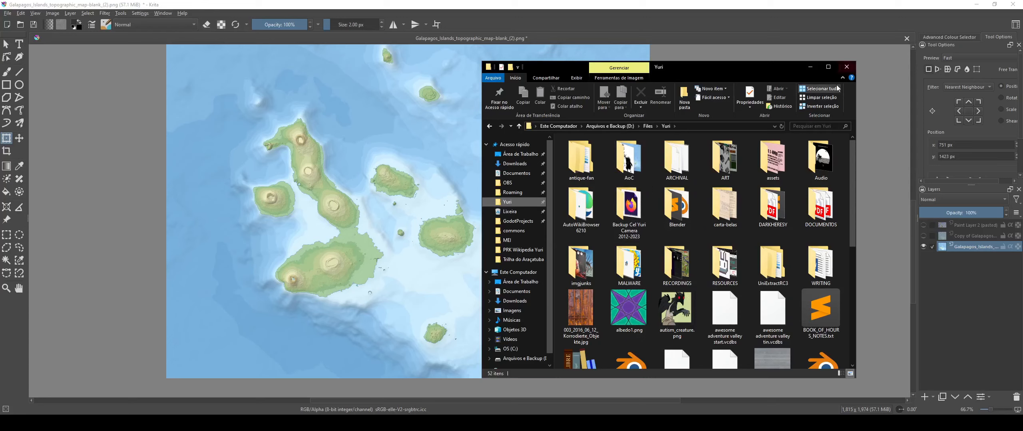
double_click(639, 151)
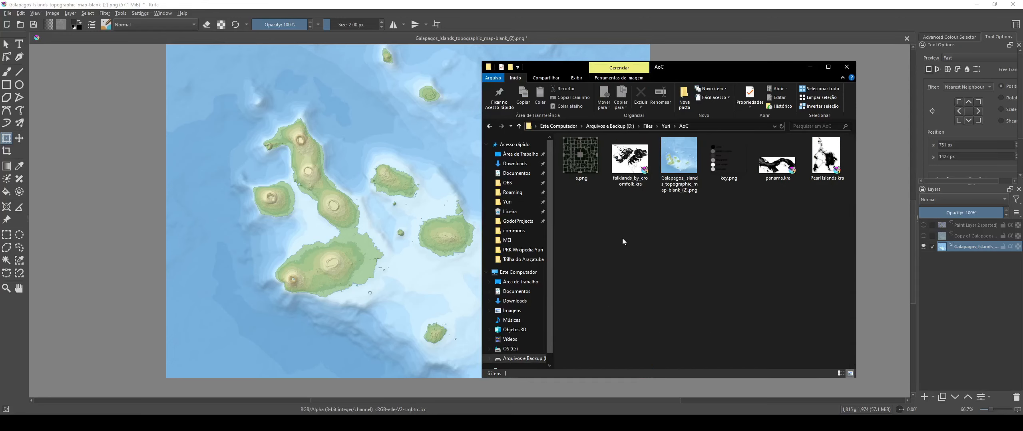
left_click_drag(728, 168, 273, 176)
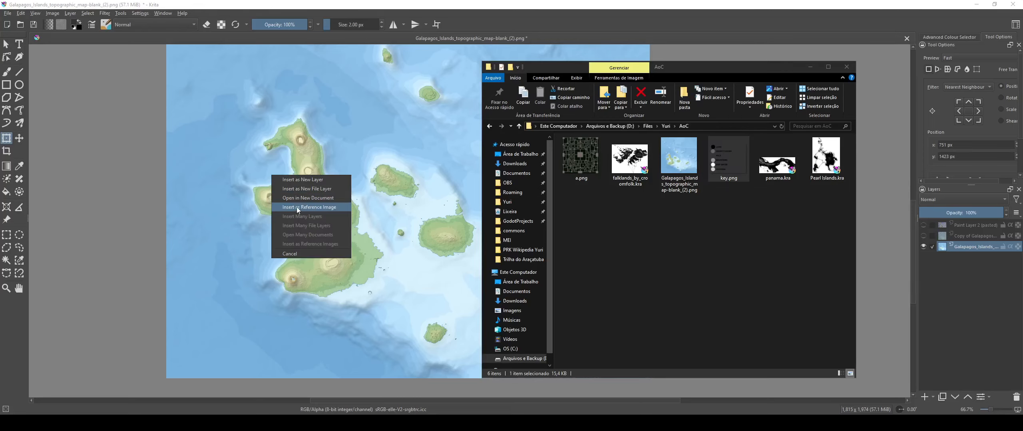
left_click(297, 207)
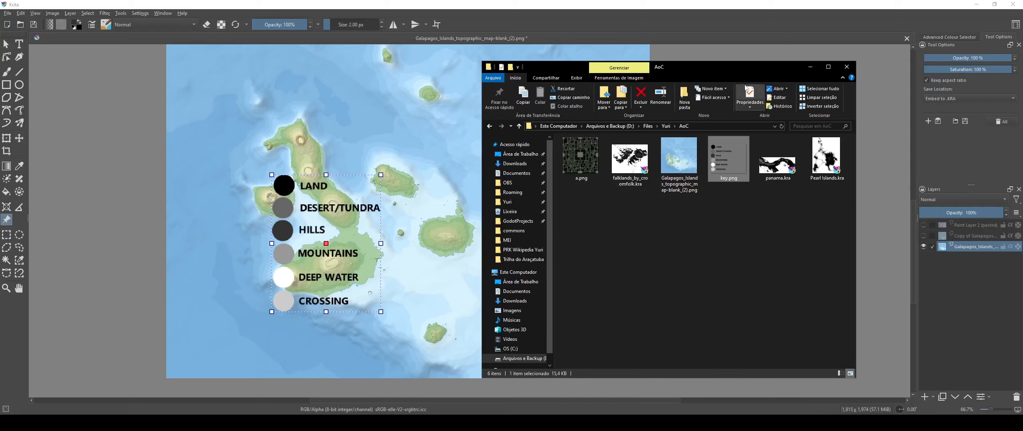
Step: Minimize the file window, place the terrain key reference beside the map's right edge, and enlarge it to about the canvas height
left_click(808, 68)
scroll(632, 155, "down", 2)
left_click_drag(632, 155, 521, 237)
left_click_drag(358, 266, 554, 104)
left_click_drag(593, 161, 714, 406)
left_click_drag(711, 201, 741, 238)
left_click_drag(730, 318, 717, 417)
left_click(703, 371)
scroll(502, 187, "up", 2)
scroll(481, 165, "down", 2)
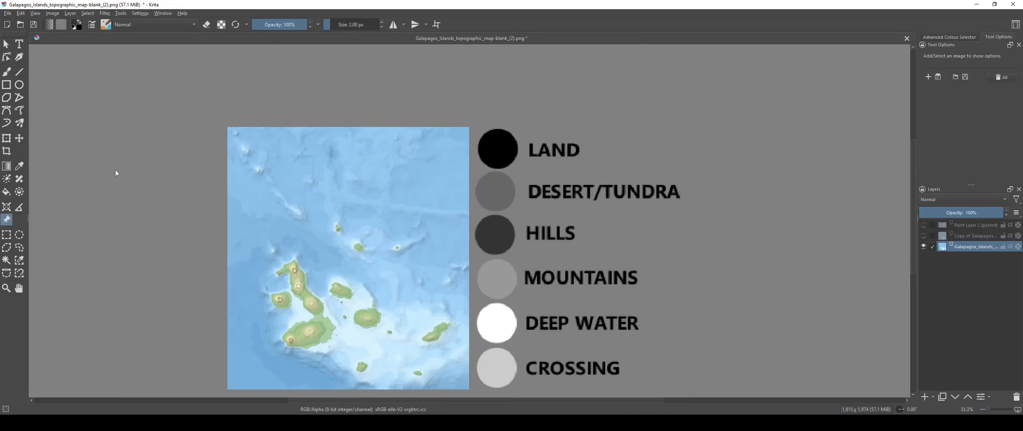
Step: Sample the key's land, desert/tundra, hills, mountains, deep water and crossing colours in turn with the Colour Sampler
scroll(507, 264, "up", 1)
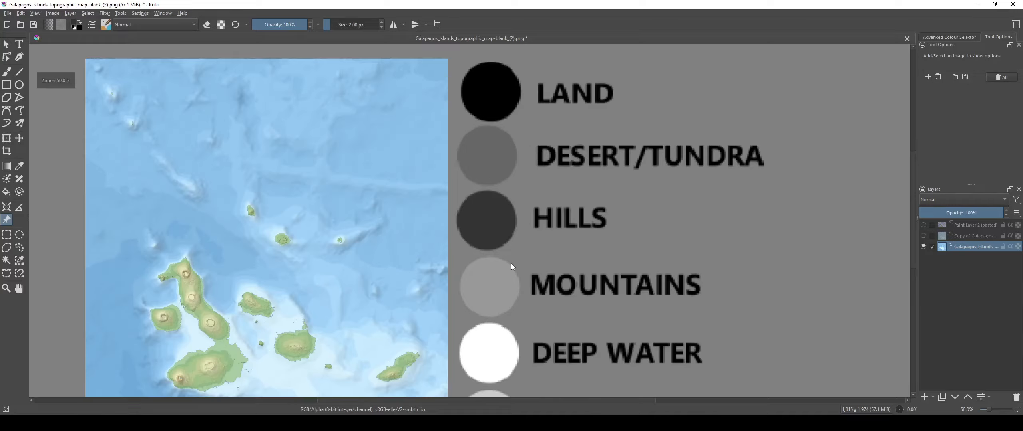
scroll(512, 265, "down", 2)
key("p")
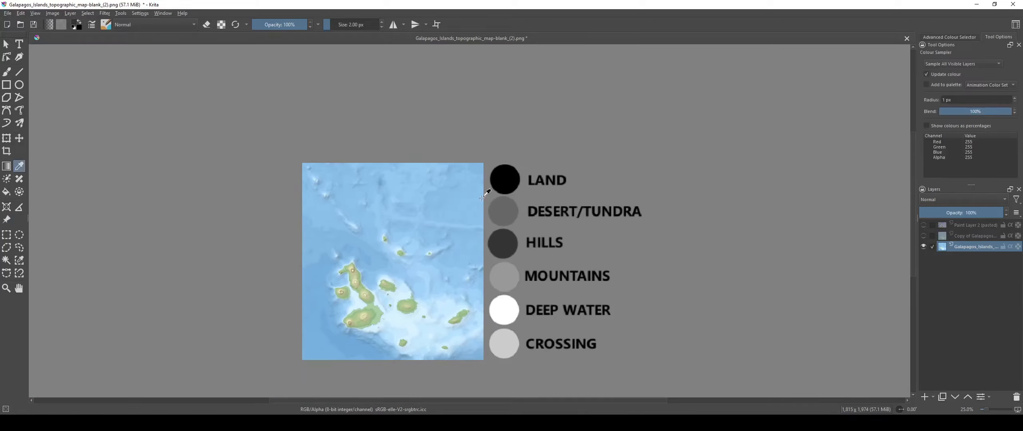
left_click(505, 212)
left_click(505, 173)
left_click(499, 213)
left_click(499, 245)
left_click(506, 278)
left_click(504, 315)
left_click(505, 342)
Step: Examine the islands' relief, coastlines and surrounding shallows against the terrain key, with the colour selector shown
scroll(519, 299, "up", 2)
scroll(531, 295, "down", 1)
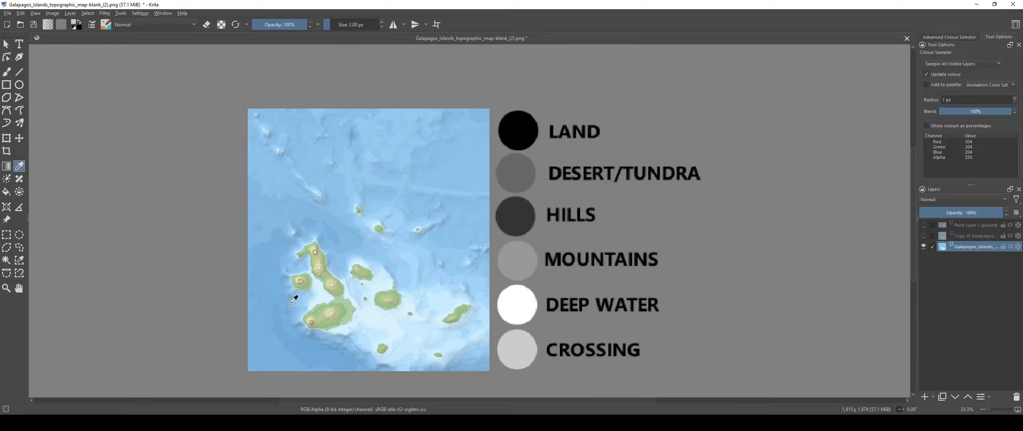
scroll(313, 292, "up", 5)
scroll(363, 302, "down", 8)
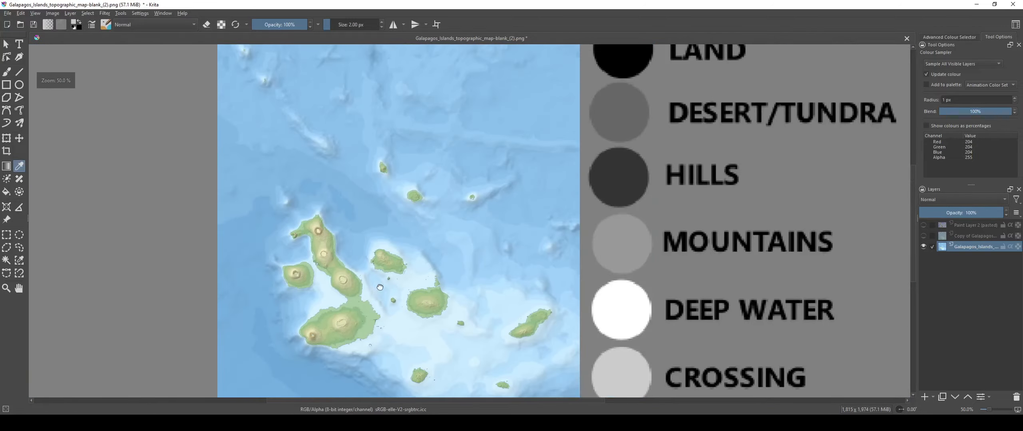
scroll(465, 279, "up", 2)
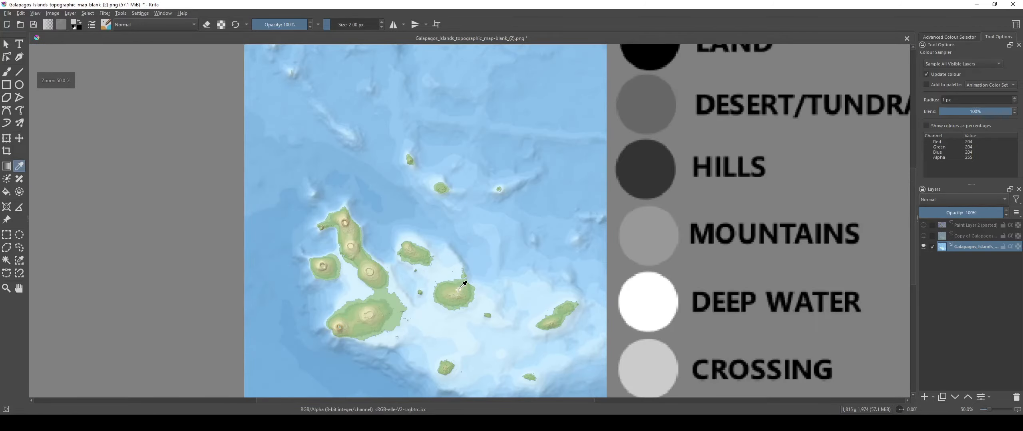
scroll(719, 116, "down", 1)
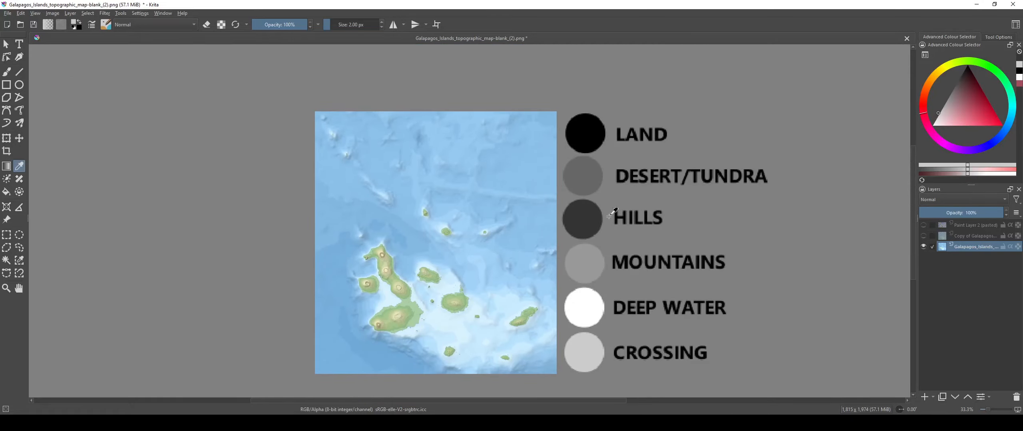
scroll(507, 245, "up", 1)
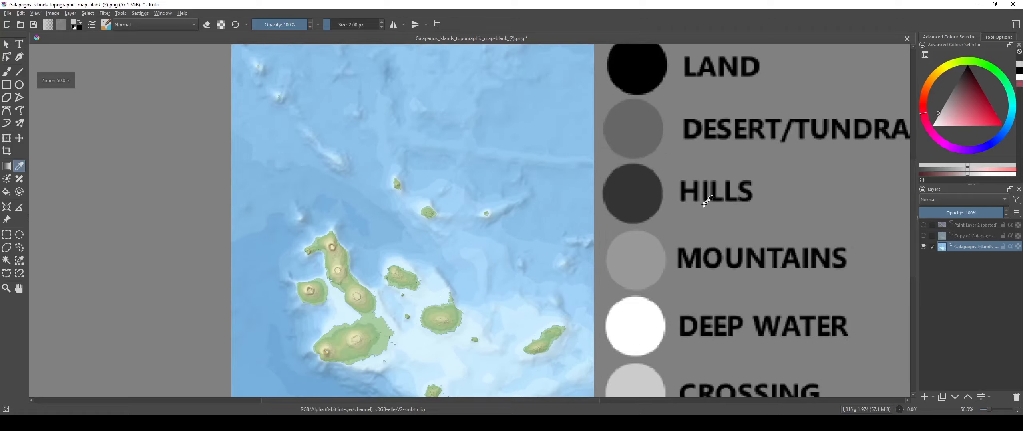
scroll(715, 207, "down", 2)
scroll(534, 283, "up", 1)
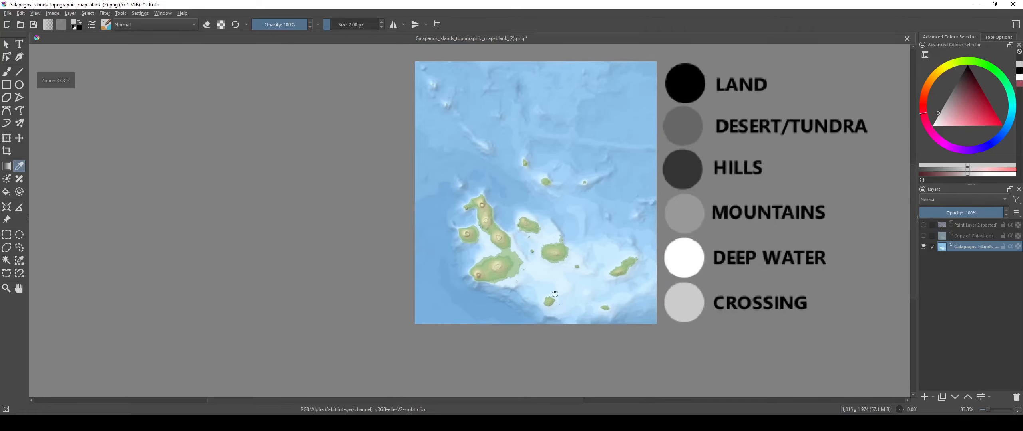
scroll(466, 268, "up", 1)
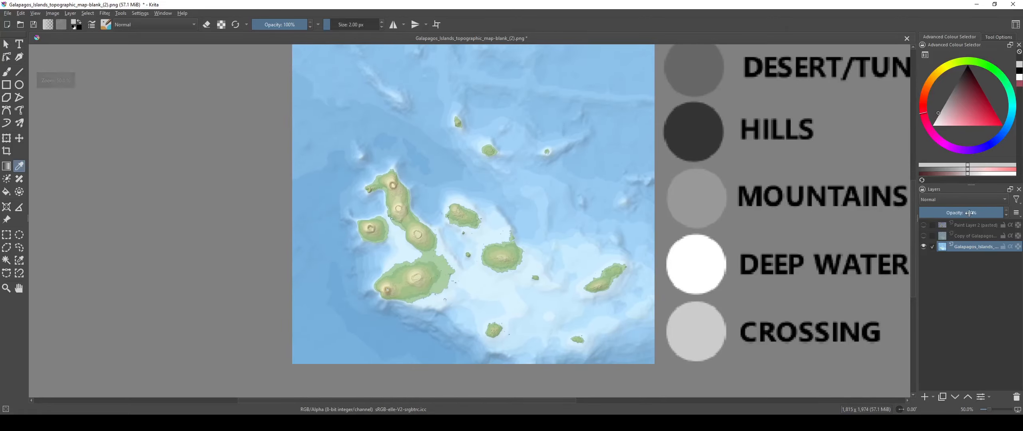
scroll(444, 272, "up", 2)
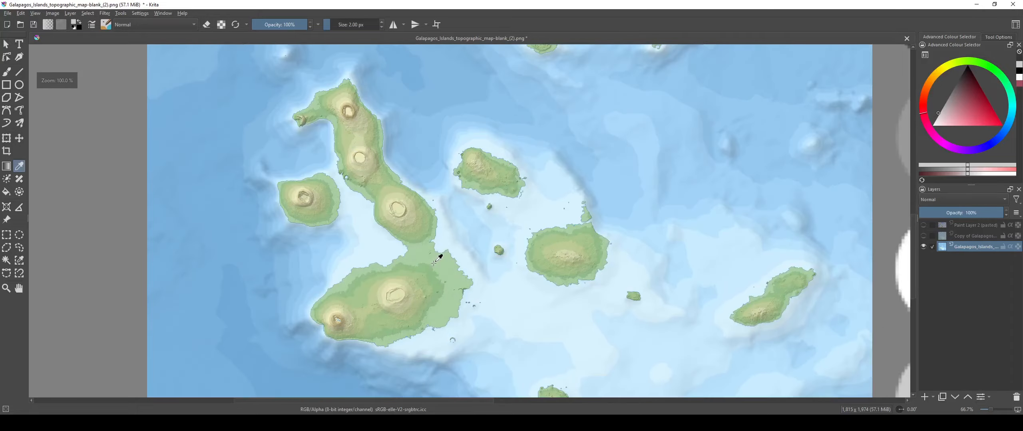
scroll(424, 275, "down", 2)
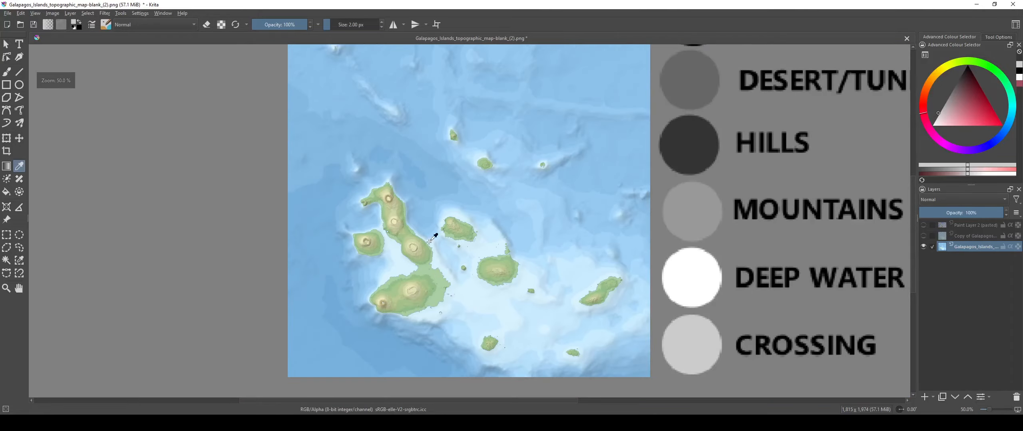
scroll(425, 260, "up", 2)
scroll(433, 290, "down", 3)
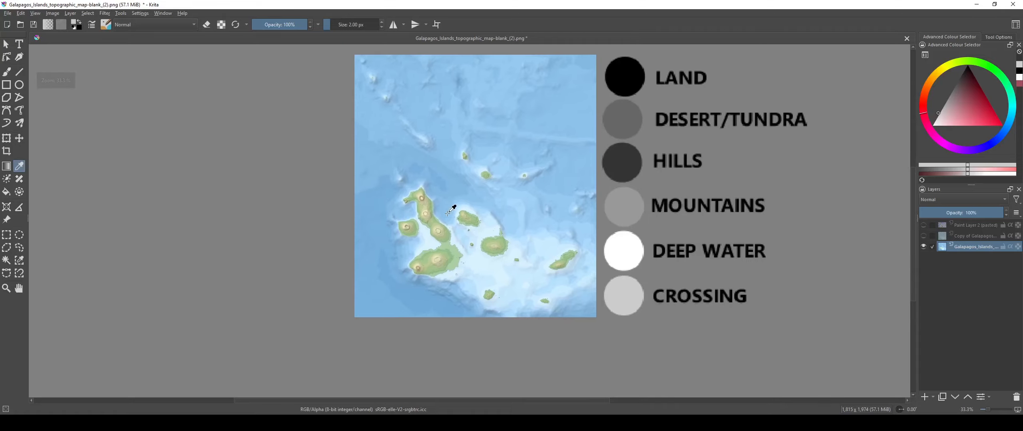
scroll(453, 211, "up", 1)
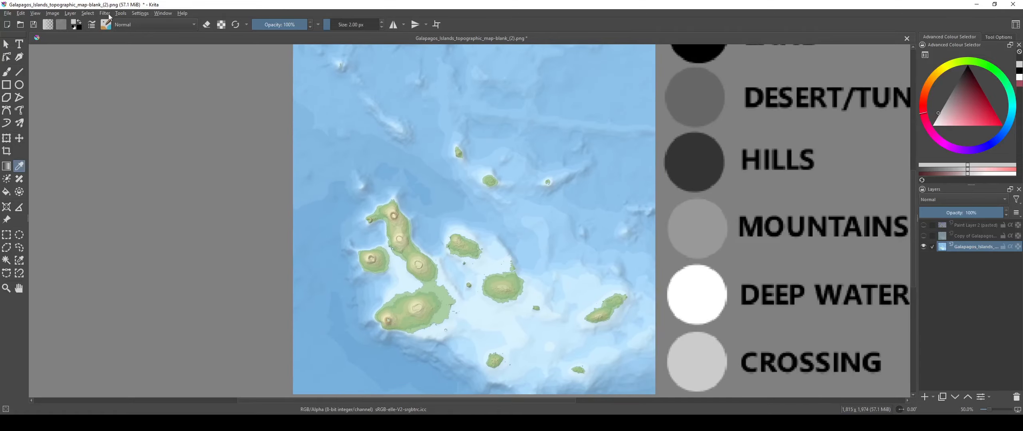
scroll(399, 323, "up", 4)
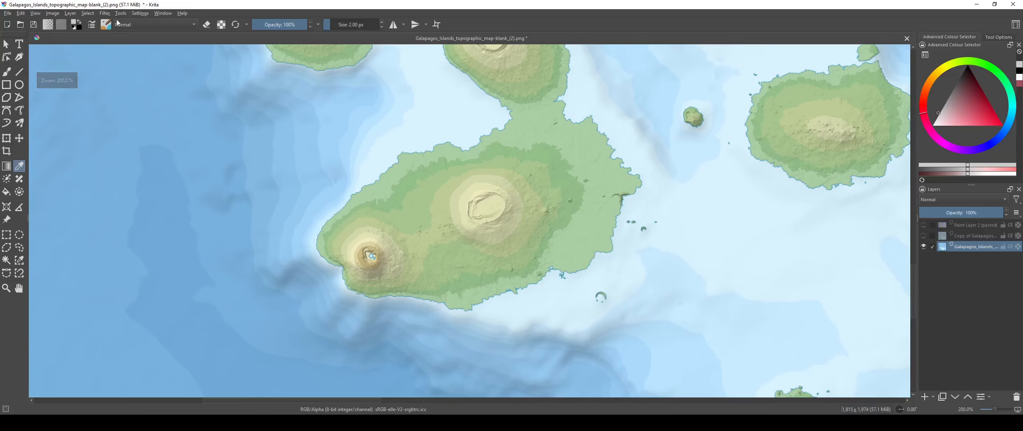
Step: Open the Index Colours filter for the topographic layer and inspect its preview across the islands
left_click_drag(399, 106, 427, 189)
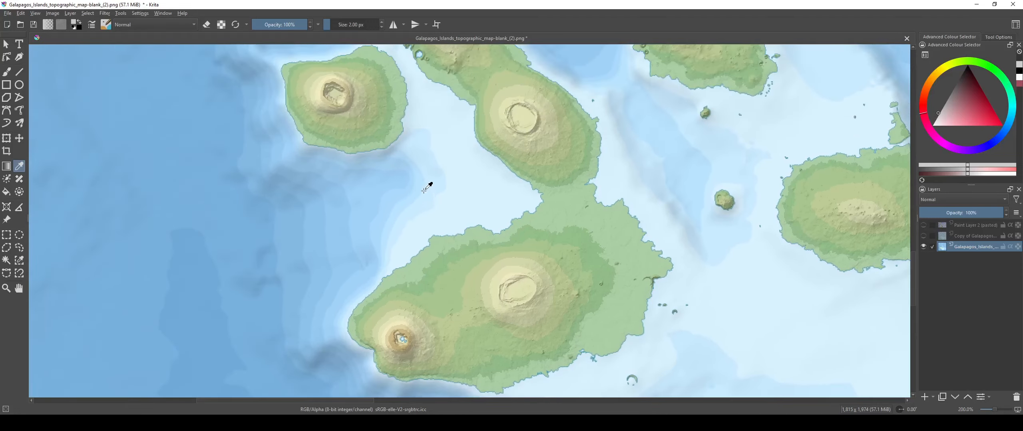
scroll(430, 191, "down", 1)
left_click_drag(346, 85, 362, 147)
left_click(105, 12)
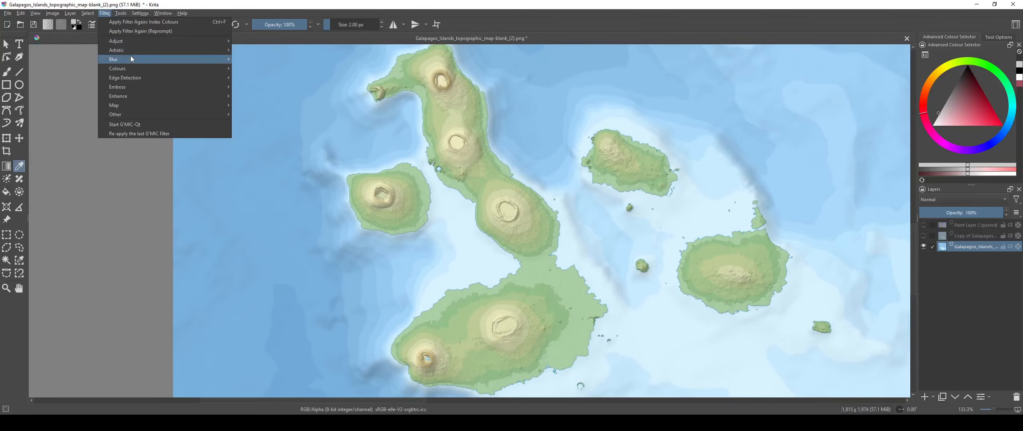
mouse_move(141, 50)
left_click(271, 61)
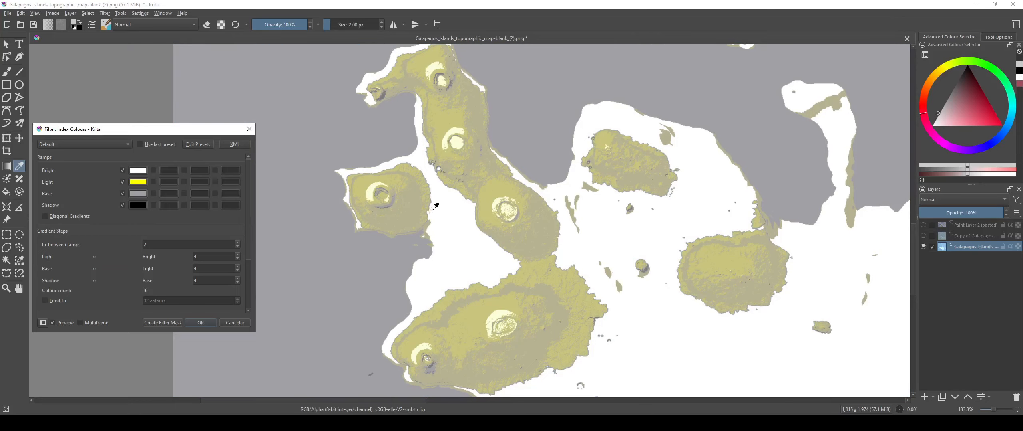
scroll(430, 211, "down", 2)
scroll(532, 305, "down", 1)
scroll(530, 298, "up", 3)
scroll(460, 241, "up", 1)
left_click_drag(460, 241, 564, 295)
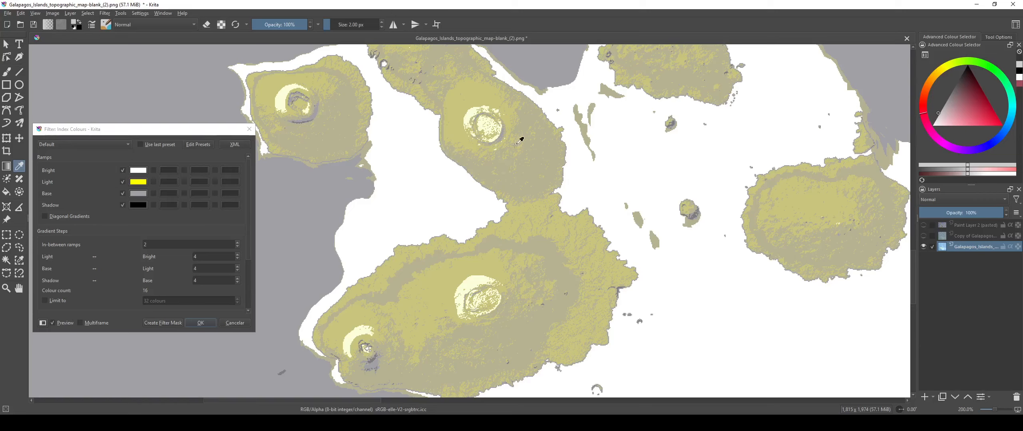
Step: Set the Index Colours in-between ramps to 0 and the bright, light and base gradient steps to 2
double_click(154, 244)
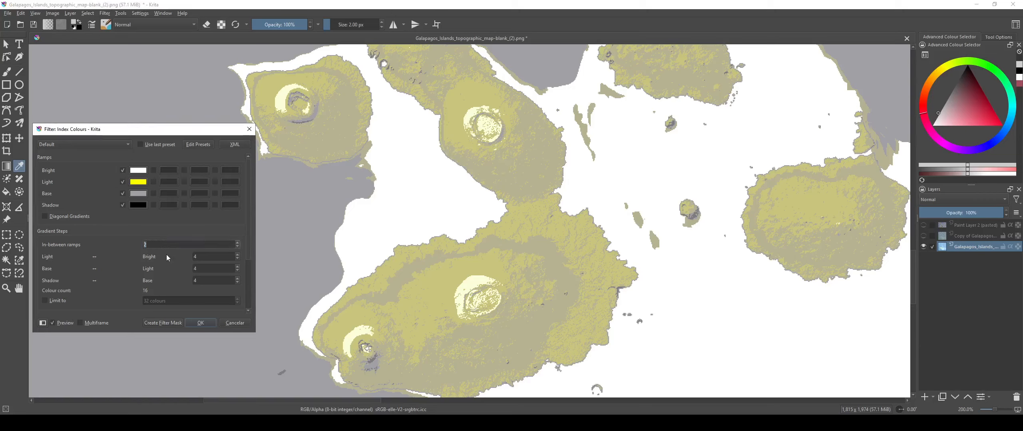
left_click_drag(204, 257, 171, 268)
type("22")
double_click(207, 280)
type("2")
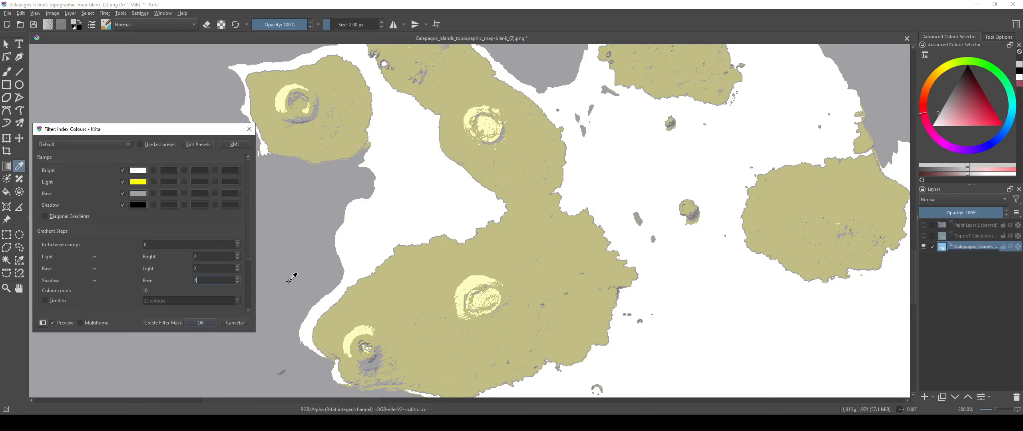
Step: Reduce the bright, light and base gradient steps of the Index Colours filter to 1
scroll(479, 184, "up", 1)
left_click(212, 258)
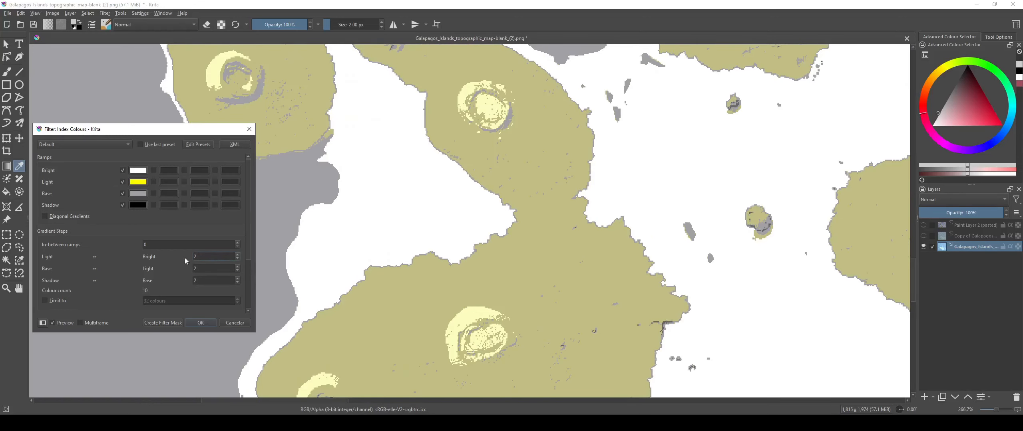
type("1")
key("Tab")
type("1")
key("Tab")
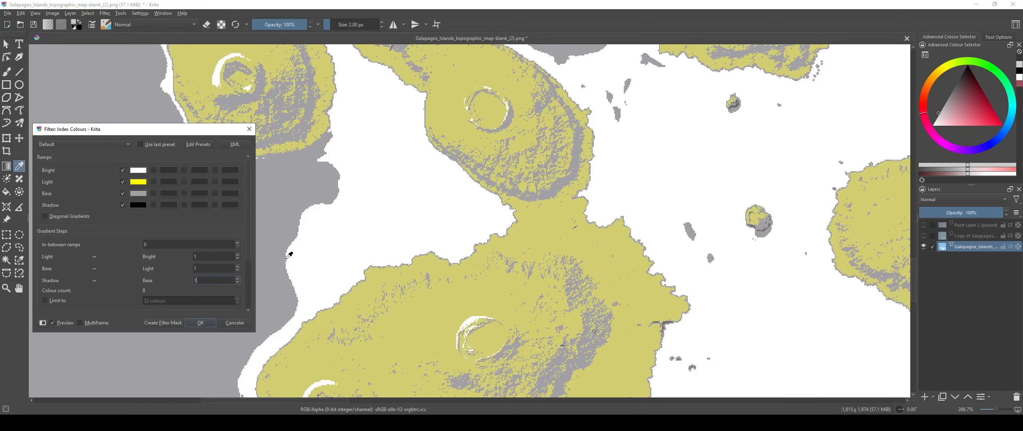
Step: Inspect the Index Colours preview over the craters, ridges and coastlines, and discard the filter
scroll(361, 200, "down", 3)
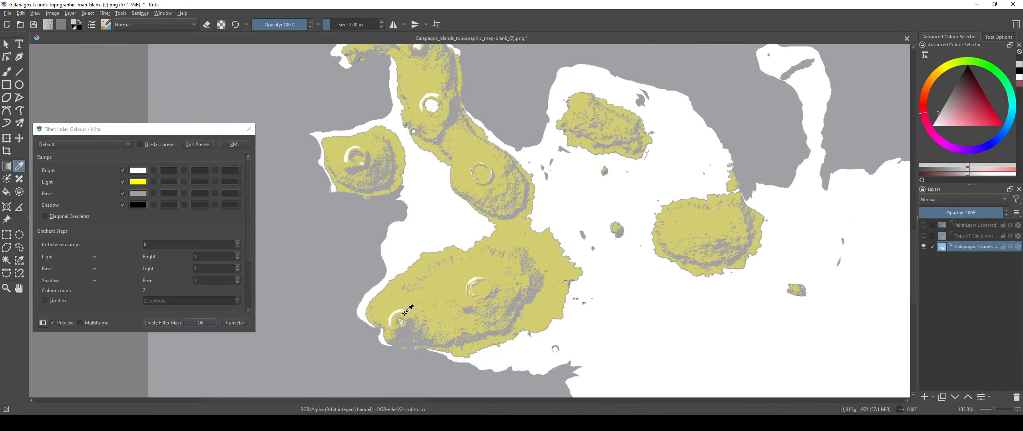
scroll(405, 313, "up", 4)
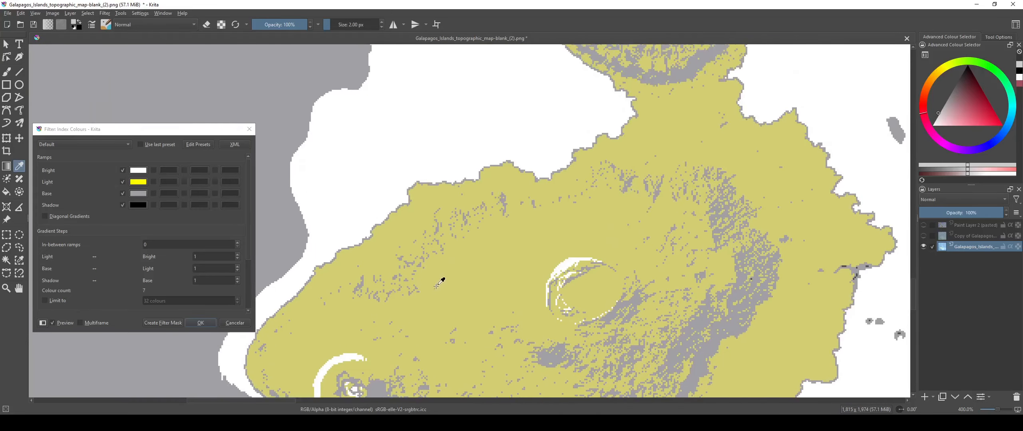
scroll(435, 287, "down", 4)
scroll(477, 236, "up", 2)
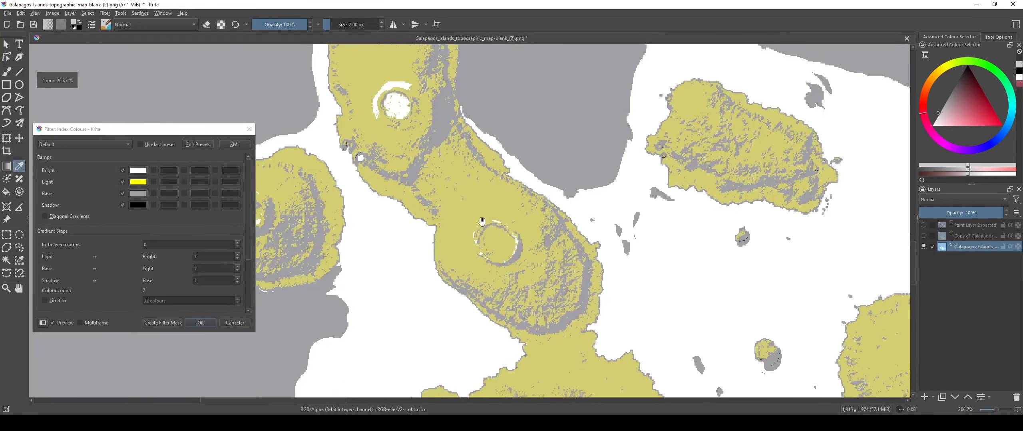
scroll(484, 224, "up", 3)
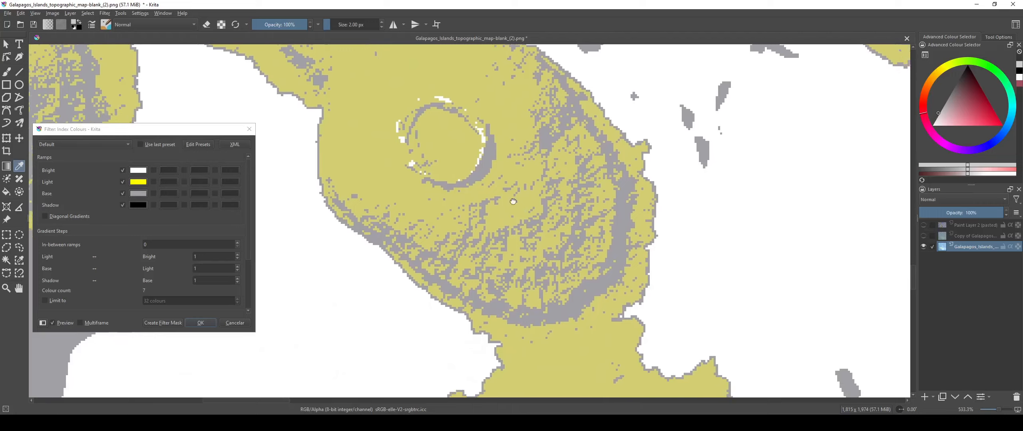
left_click_drag(513, 202, 475, 153)
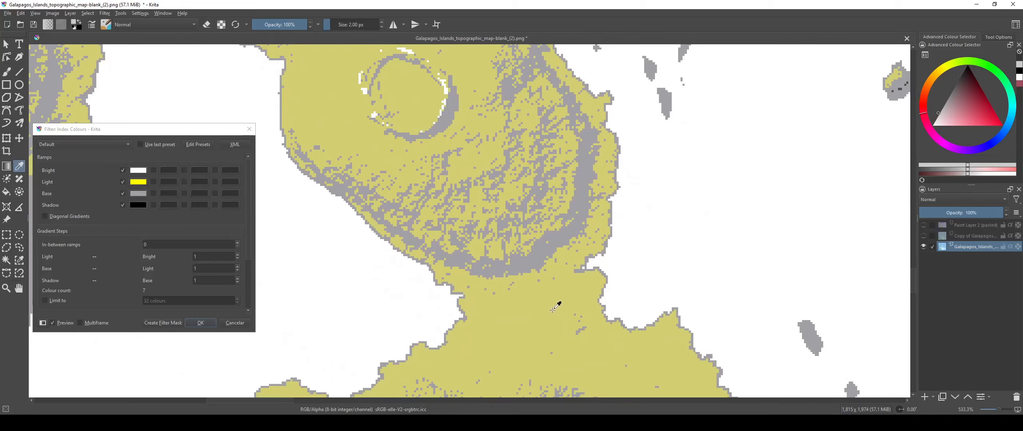
left_click(234, 322)
Step: Examine the original relief shading and elevation bands of the western islands and their craters
scroll(347, 295, "down", 3)
left_click_drag(347, 294, 463, 195)
scroll(377, 313, "up", 2)
scroll(352, 338, "up", 1)
mouse_move(351, 337)
left_mouse_down()
mouse_move(397, 265)
mouse_move(360, 337)
left_mouse_up()
scroll(399, 268, "up", 1)
scroll(332, 276, "down", 2)
scroll(399, 241, "down", 2)
scroll(488, 304, "down", 2)
left_click_drag(488, 292, 483, 340)
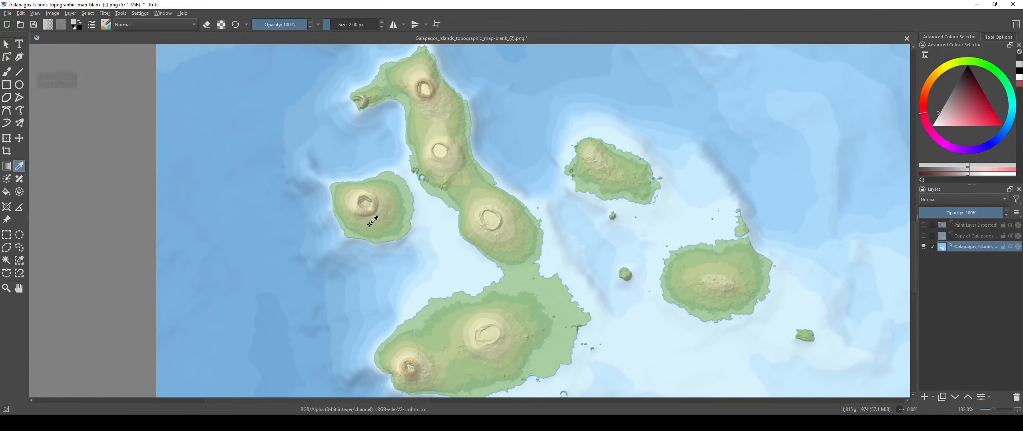
scroll(369, 223, "up", 4)
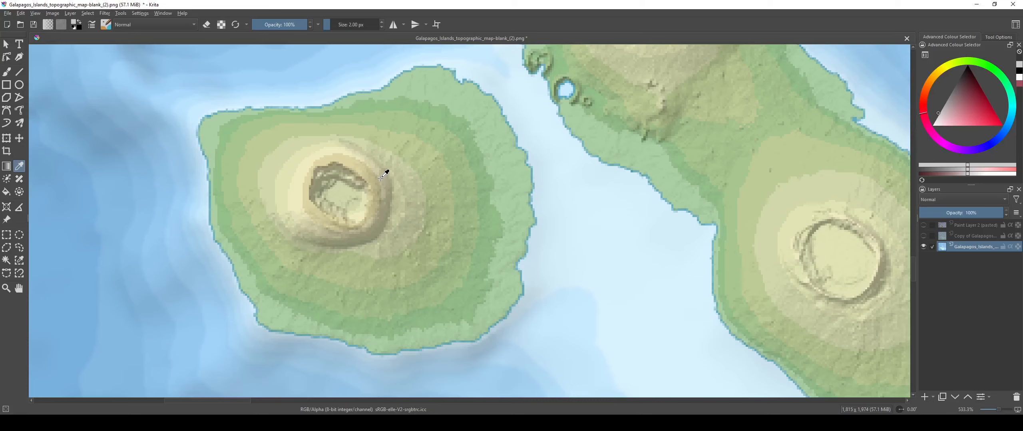
scroll(381, 178, "down", 2)
Step: Open falklands_by_croomfolk.kra from the AoC folder and inspect its topographic source map
left_click(212, 422)
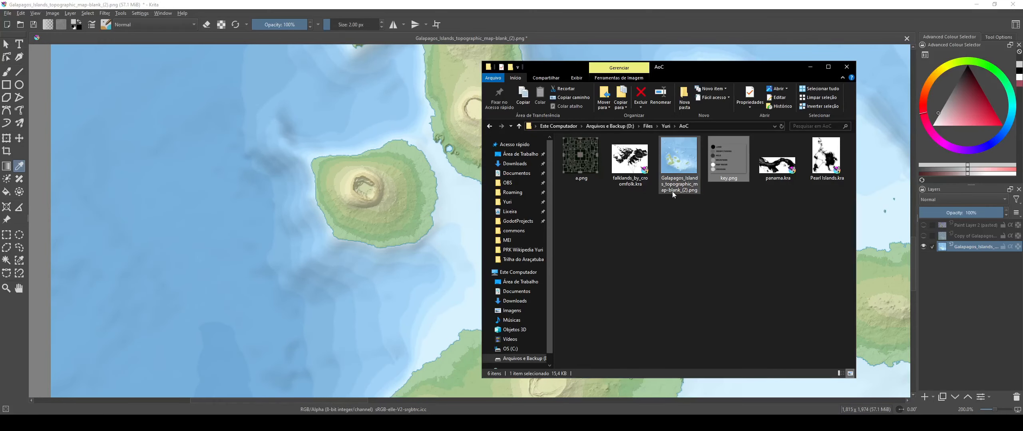
double_click(616, 170)
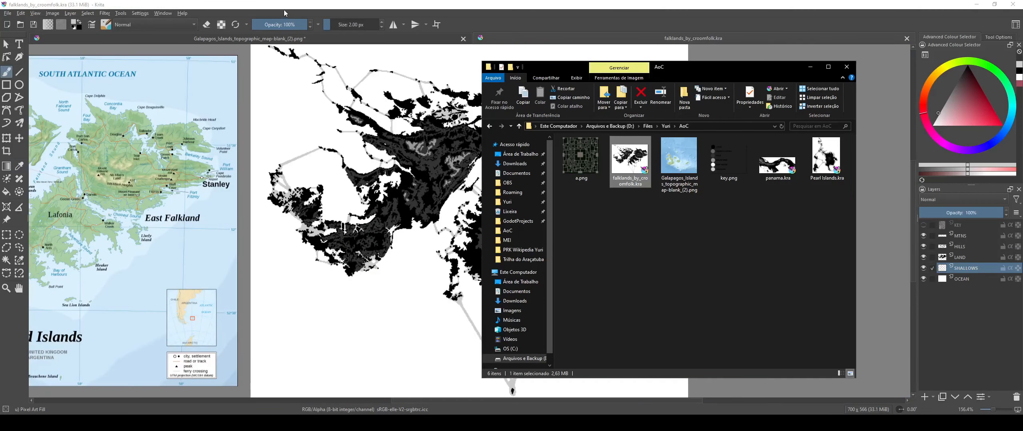
left_click_drag(114, 178, 447, 226)
scroll(347, 205, "up", 4)
Step: Compare the Falklands topographic map with its finished greyscale terrain version, and close that document
left_click(102, 13)
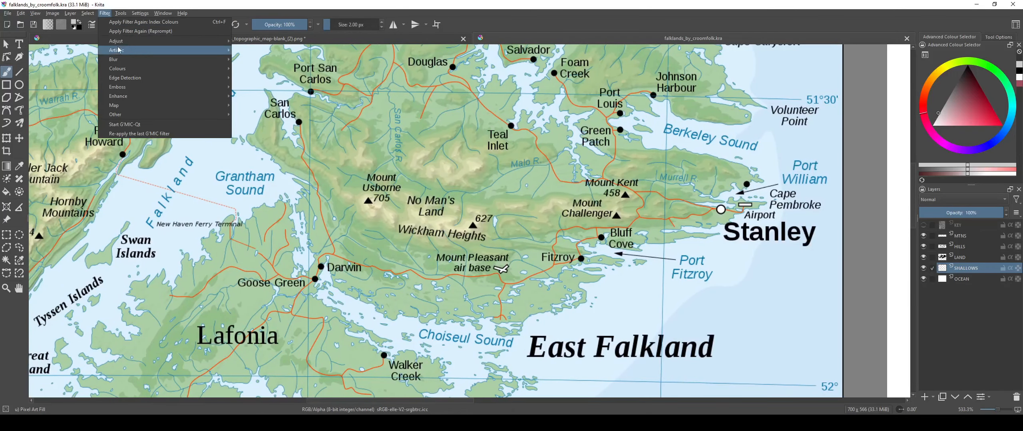
left_click(279, 9)
scroll(428, 184, "down", 1)
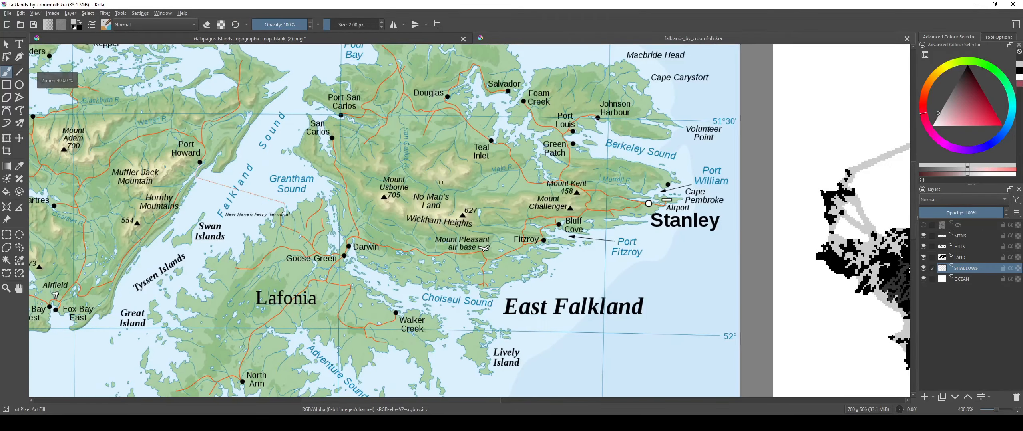
left_click_drag(755, 211, 371, 165)
left_click_drag(904, 100, 479, 165)
scroll(452, 179, "down", 2)
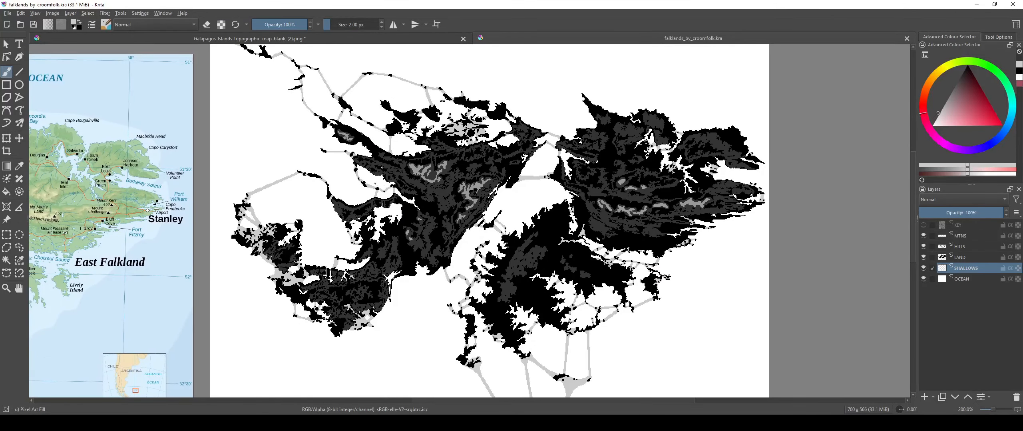
left_click_drag(375, 185, 813, 191)
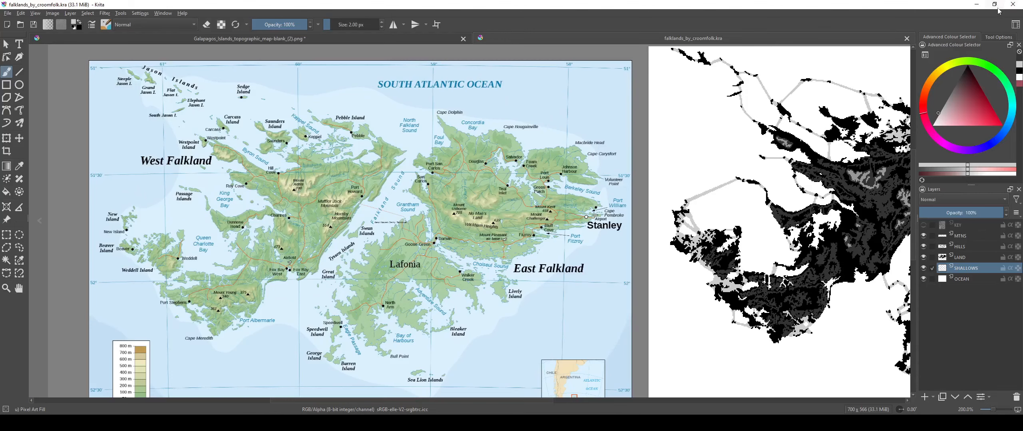
left_click(906, 38)
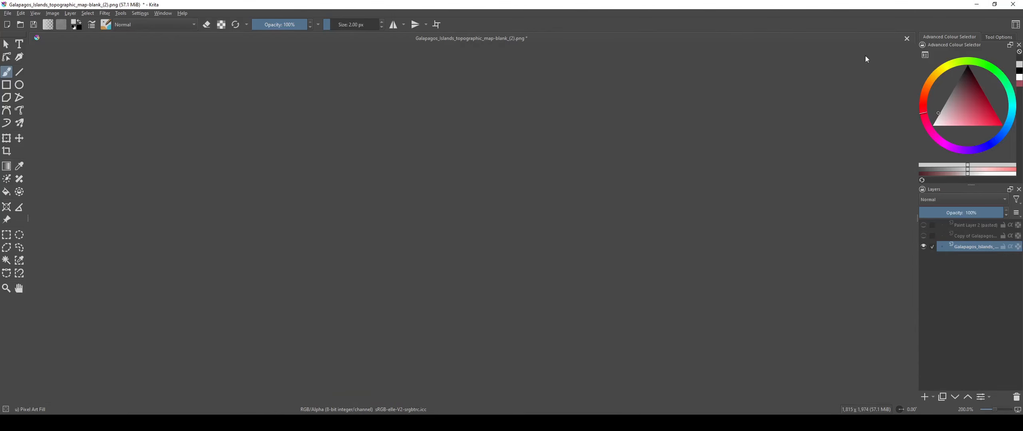
Step: Examine the Galapagos islands and the varying water depths around them on the topographic layer
left_click(105, 13)
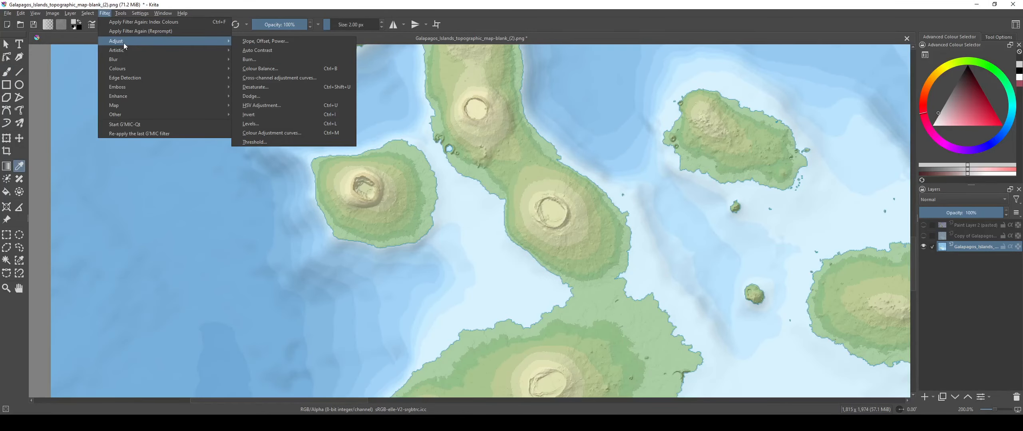
mouse_move(126, 50)
left_click_drag(588, 198, 535, 170)
scroll(534, 170, "down", 3)
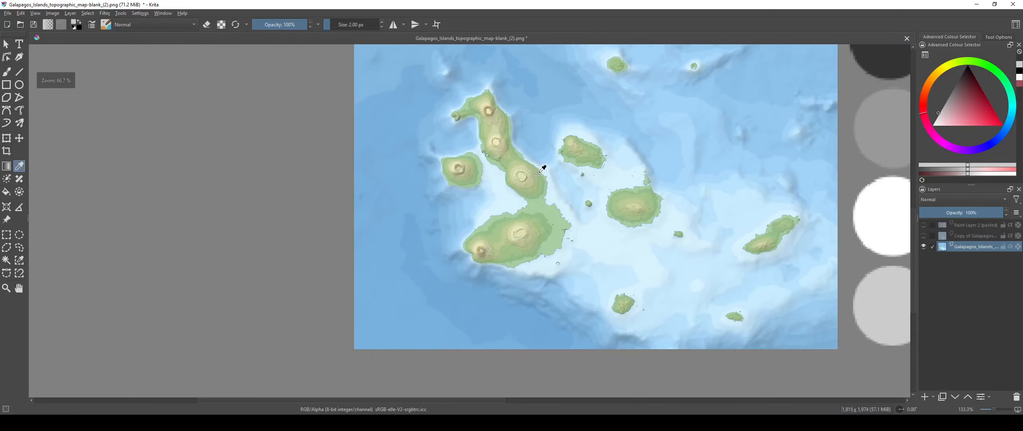
left_click_drag(727, 153, 636, 209)
scroll(545, 284, "down", 1)
scroll(459, 303, "up", 6)
scroll(377, 306, "down", 3)
left_click_drag(510, 308, 441, 267)
scroll(441, 266, "down", 1)
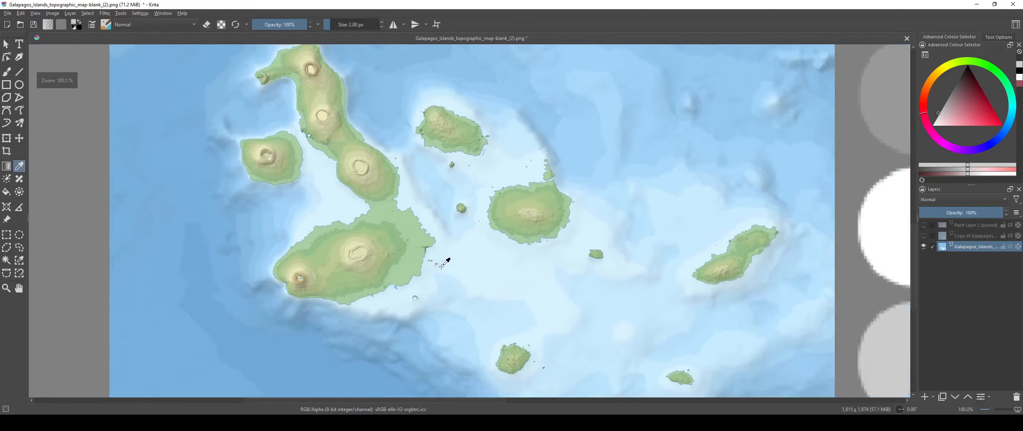
scroll(441, 266, "down", 1)
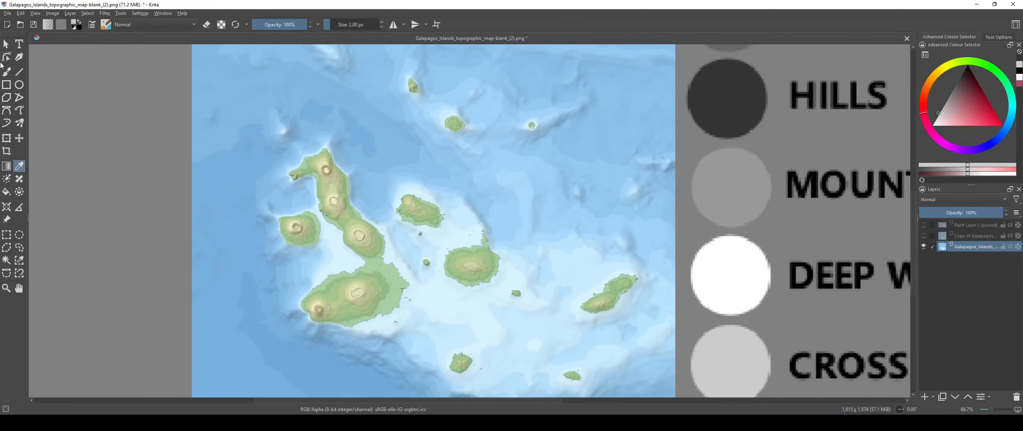
Step: Compare the whole topographic map with the terrain key from land to crossing
mouse_move(461, 214)
left_mouse_down()
mouse_move(467, 184)
mouse_move(454, 214)
left_mouse_up()
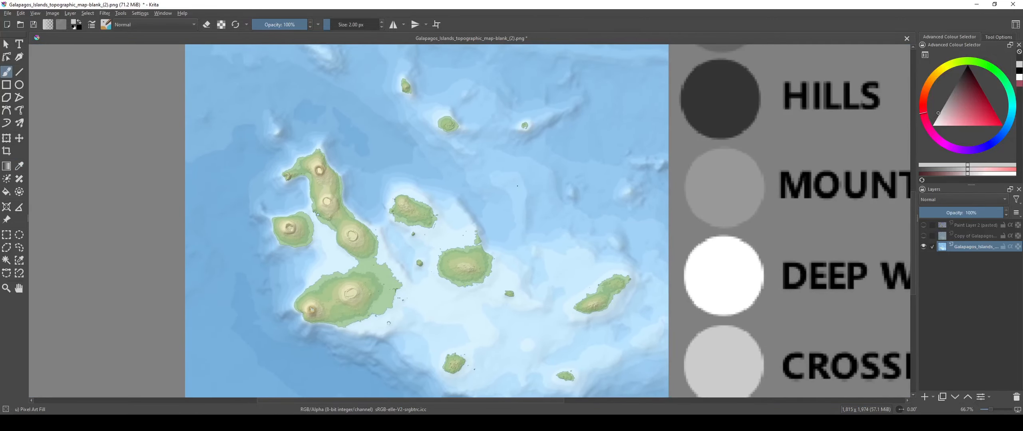
left_click_drag(630, 204, 550, 200)
scroll(595, 266, "down", 1)
left_click_drag(590, 249, 622, 287)
scroll(622, 287, "down", 2)
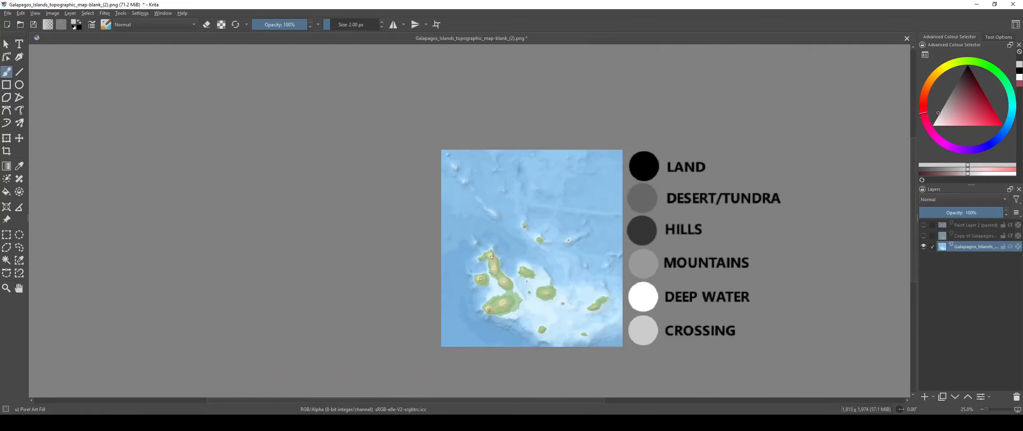
key("ctrl+plus")
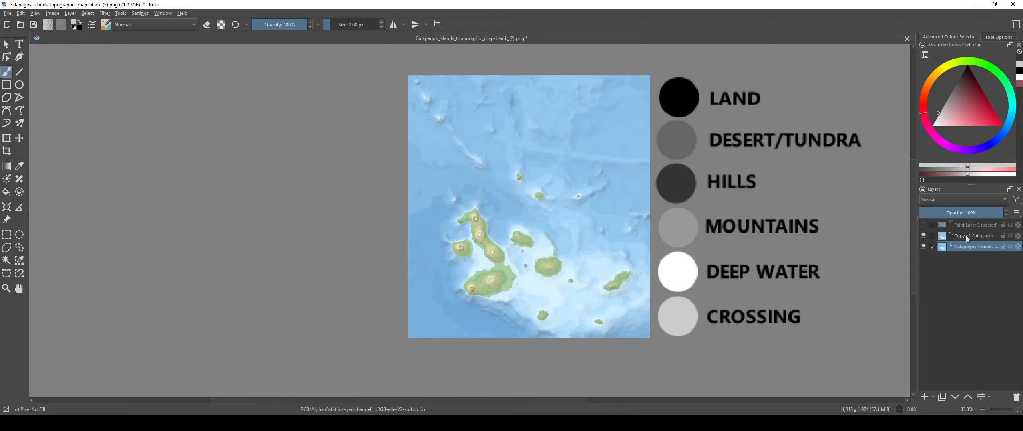
key("ctrl+plus")
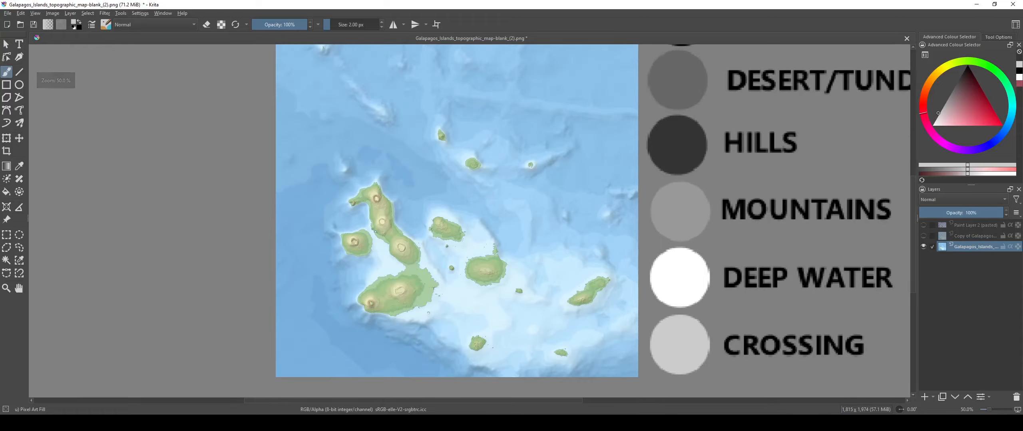
Step: Switch to the Contiguous Selection tool and study the shallow-water bands around the central islands
left_click_drag(409, 255, 391, 223)
scroll(390, 223, "up", 3)
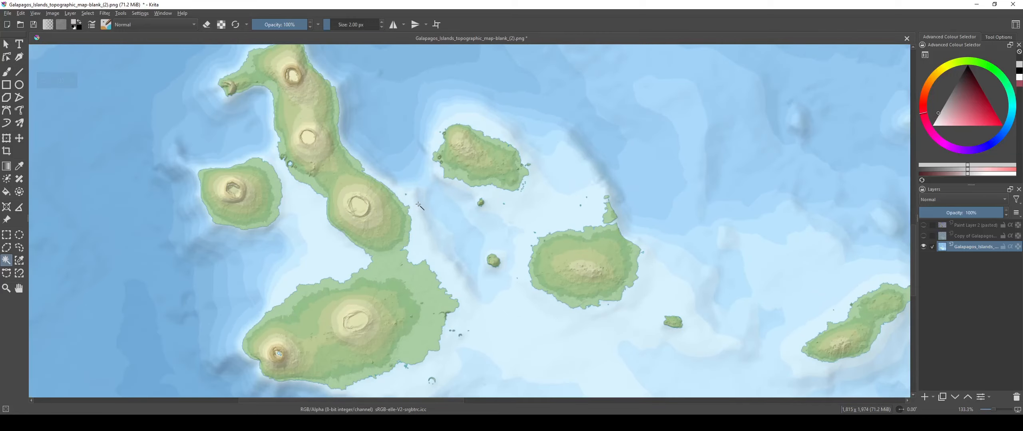
scroll(419, 239, "up", 1)
left_click_drag(417, 281, 427, 239)
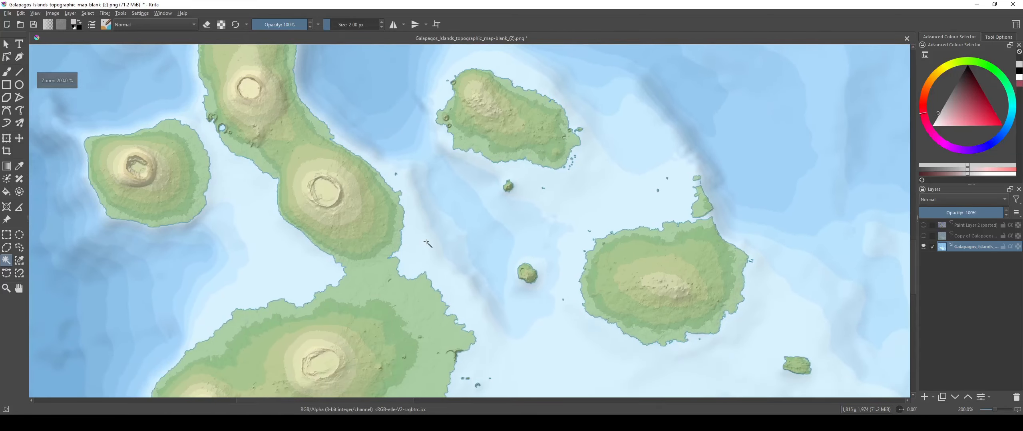
scroll(428, 242, "up", 1)
scroll(429, 239, "down", 3)
left_click_drag(465, 273, 436, 272)
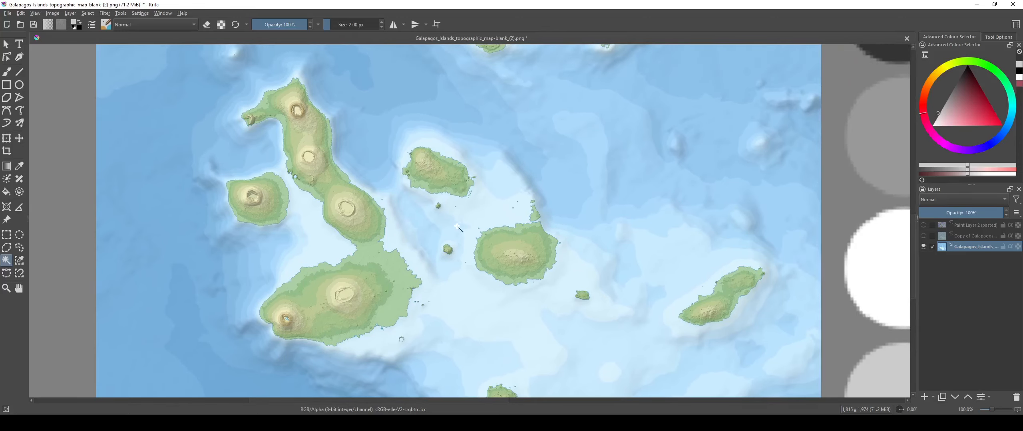
left_click_drag(443, 215, 461, 239)
scroll(446, 216, "down", 1)
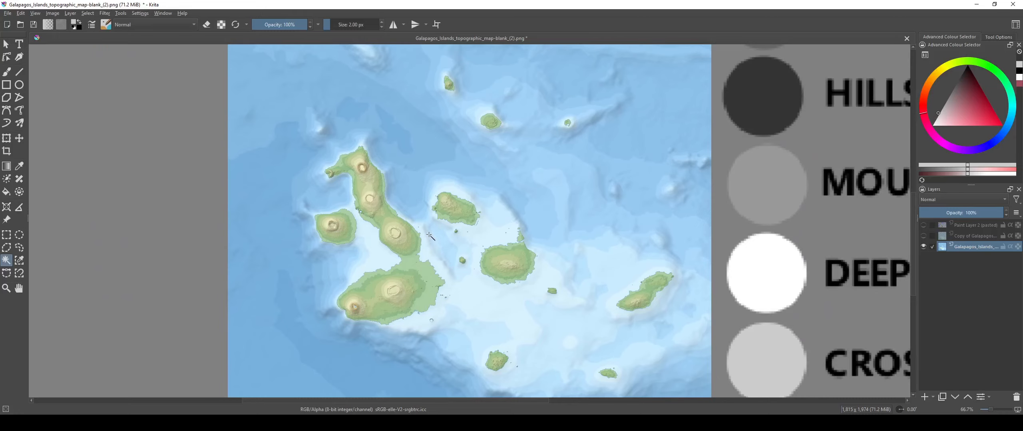
scroll(420, 236, "up", 2)
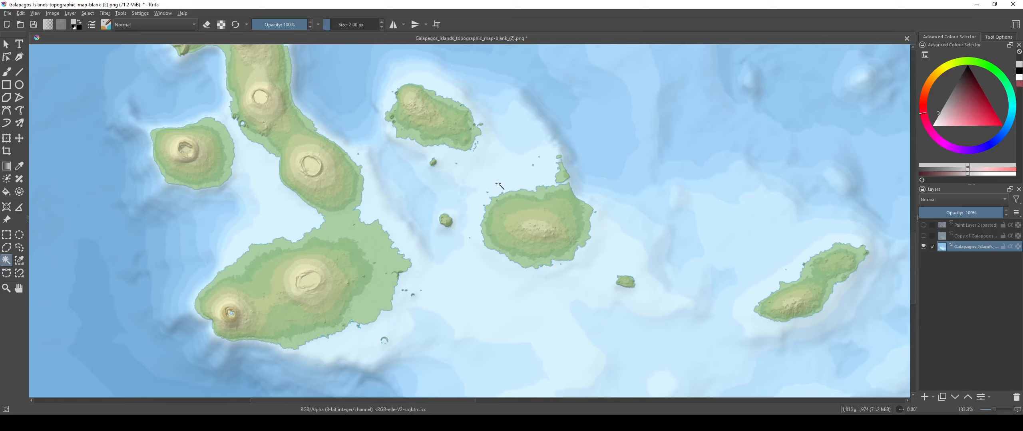
scroll(498, 183, "down", 2)
left_click_drag(495, 202, 494, 227)
scroll(484, 252, "up", 1)
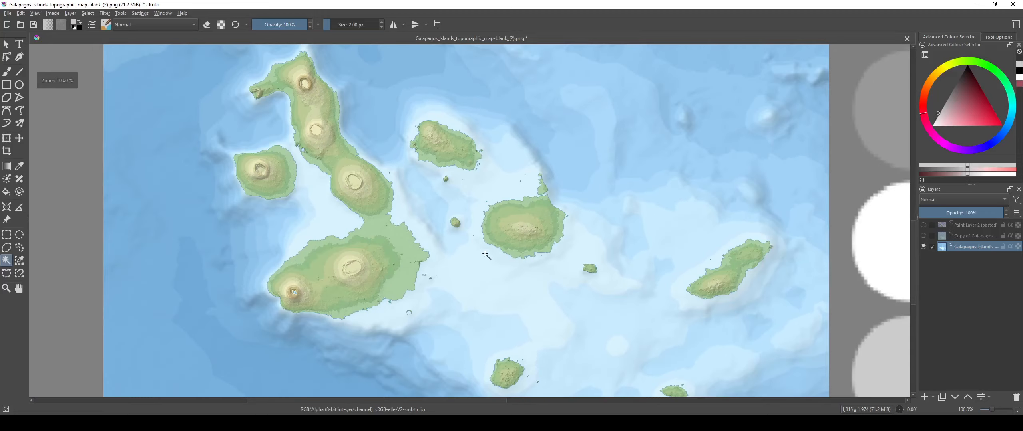
scroll(495, 299, "down", 3)
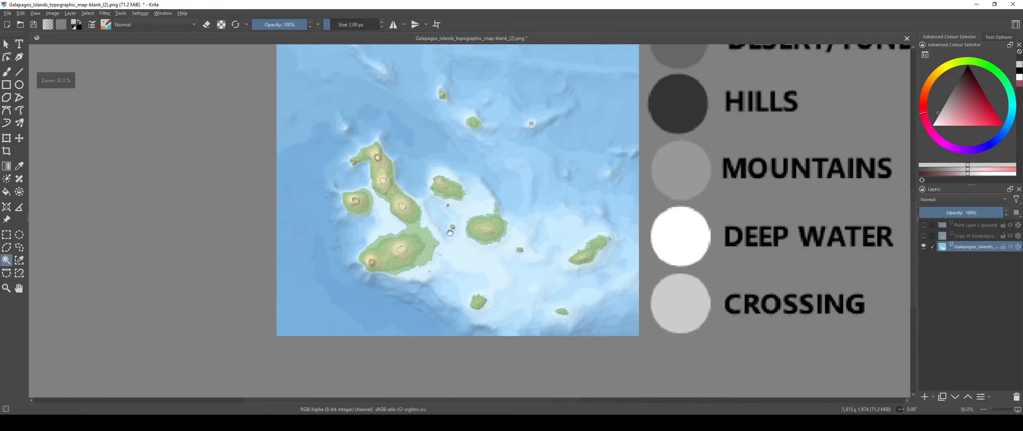
scroll(431, 245, "up", 4)
scroll(426, 260, "down", 2)
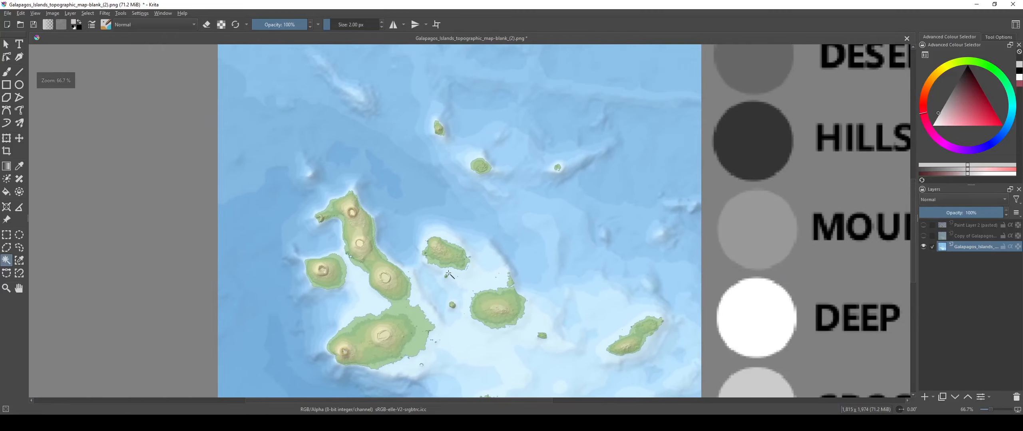
scroll(450, 237, "up", 2)
scroll(498, 202, "down", 1)
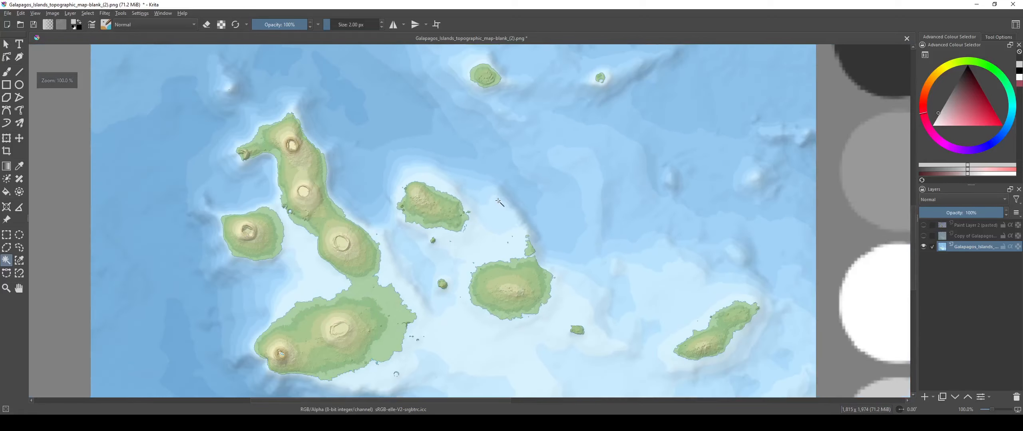
left_click_drag(394, 279, 414, 242)
scroll(414, 242, "up", 1)
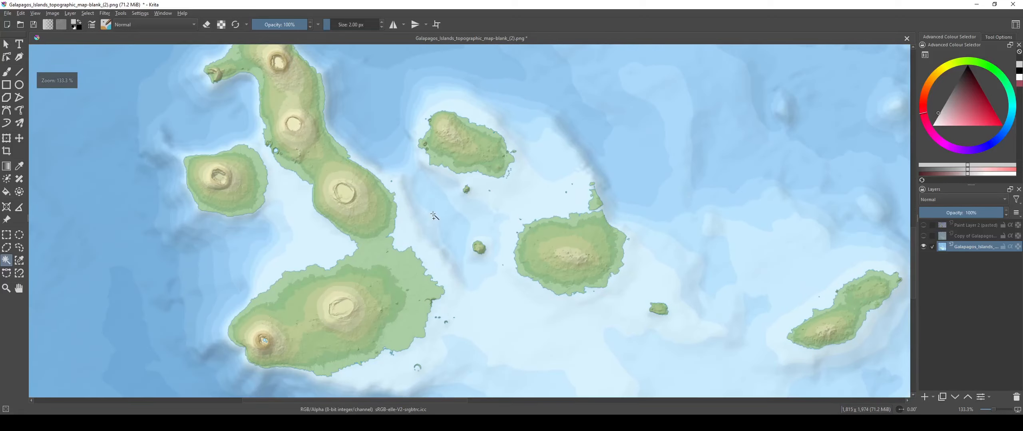
Step: Try a contiguous selection of the light blue water band east of the main island, and deselect it
left_click(436, 222)
scroll(435, 222, "down", 2)
scroll(416, 253, "up", 3)
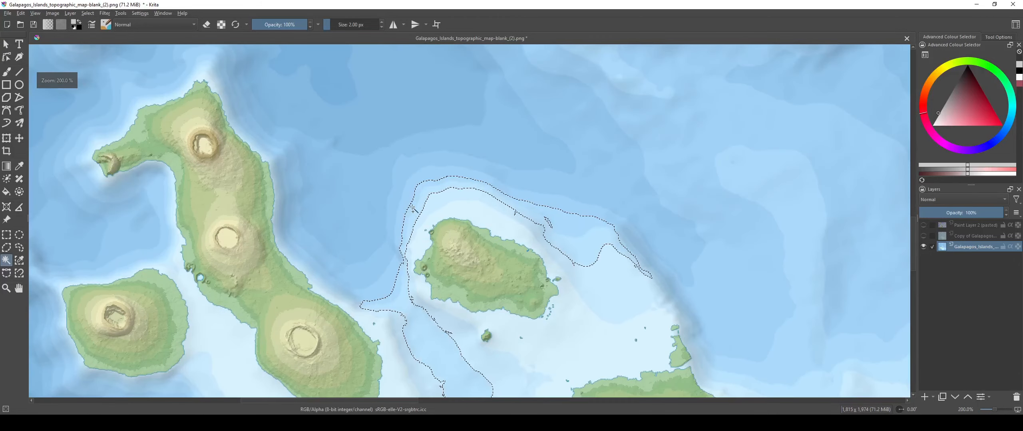
scroll(416, 253, "down", 4)
scroll(409, 256, "up", 4)
key("ctrl+shift+a")
Step: Select the palest shallow water between the islands with the Contiguous Selection tool
left_click_drag(376, 203, 379, 161)
left_click(300, 232)
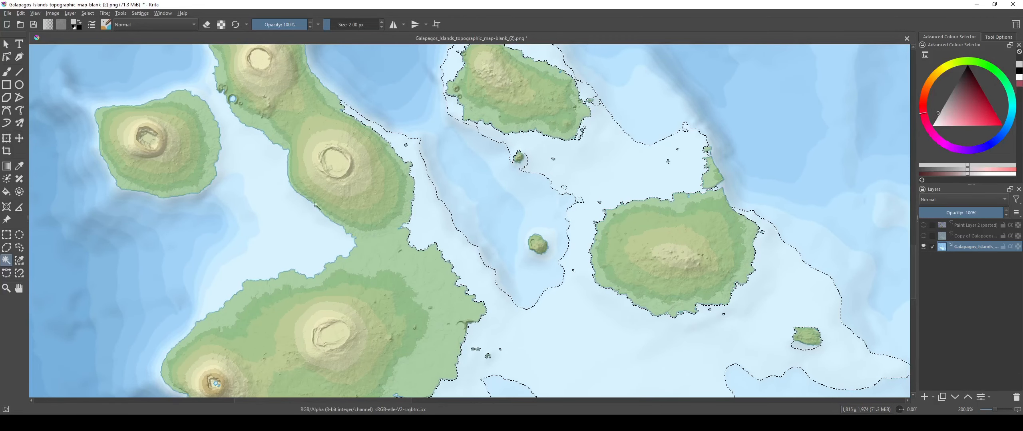
left_click_drag(295, 342, 384, 317)
scroll(449, 243, "down", 2)
scroll(476, 214, "up", 2)
Step: Add the neighbouring light blue depth bands west of the large southern island to the shallow-water selection
left_click_drag(437, 266, 689, 169)
scroll(532, 226, "up", 2)
scroll(689, 169, "down", 1)
left_click(453, 206, "shift")
left_click(465, 207, "shift")
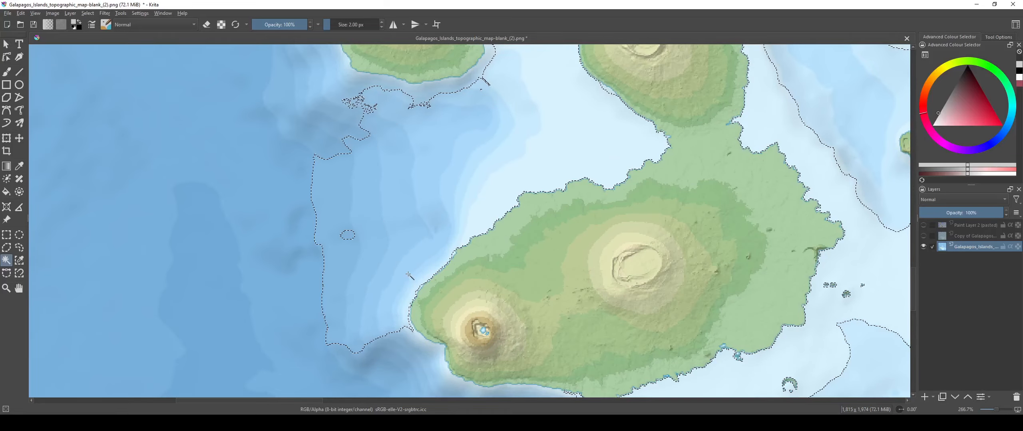
Step: Raise the contiguous selection threshold to 25 and select all the water up to the island coastlines
scroll(393, 224, "down", 2)
scroll(393, 224, "up", 3)
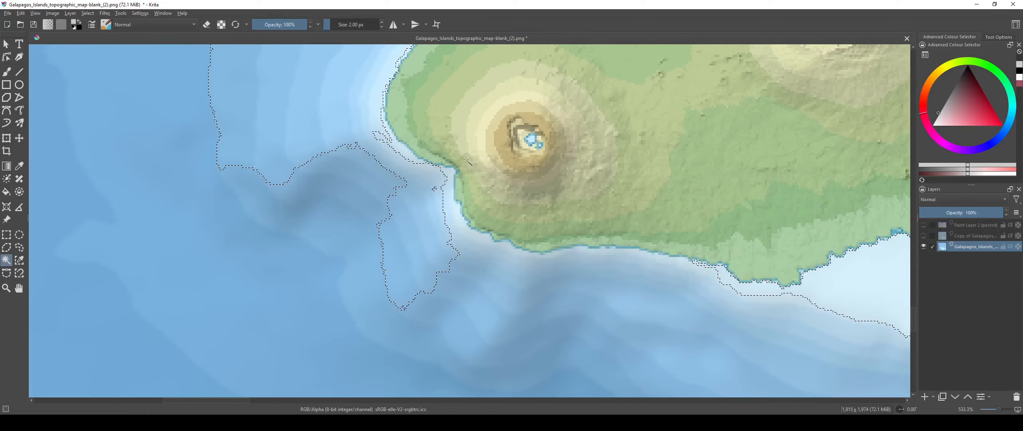
left_click(998, 37)
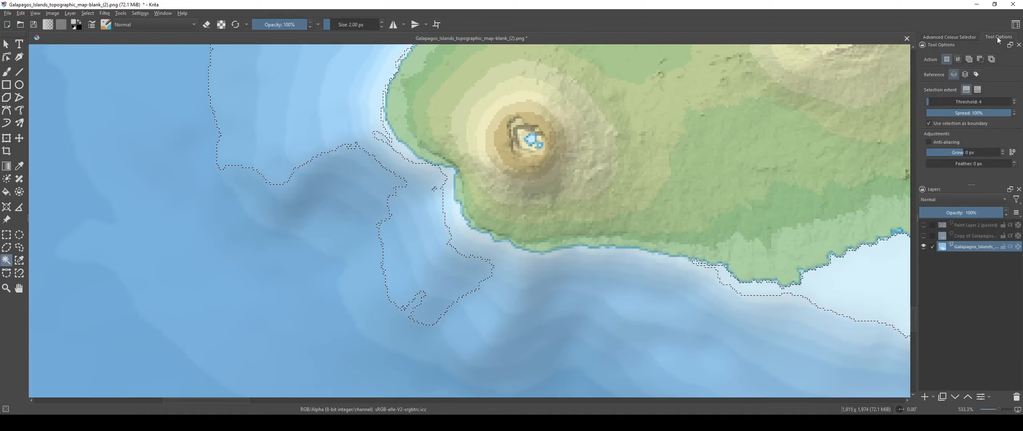
left_click(934, 102)
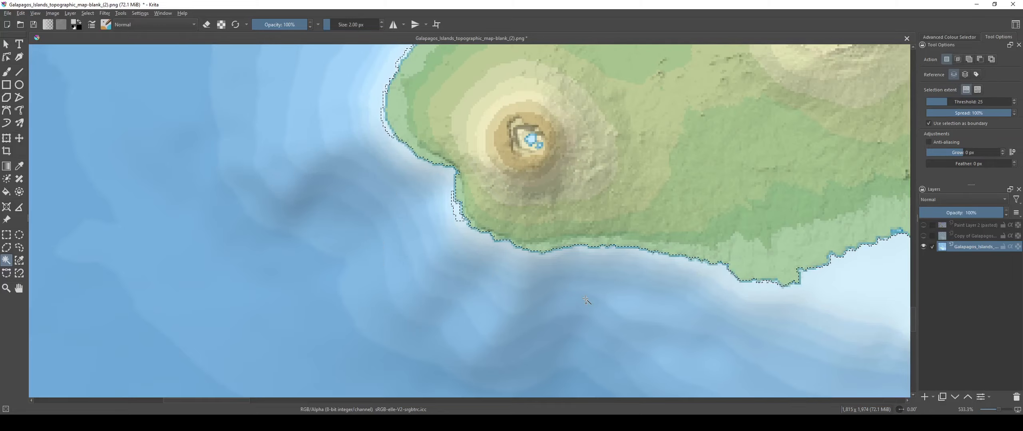
scroll(442, 206, "down", 4)
left_click_drag(722, 185, 667, 381)
scroll(522, 236, "down", 1)
scroll(581, 259, "up", 2)
left_click(579, 259, "shift")
scroll(560, 248, "down", 1)
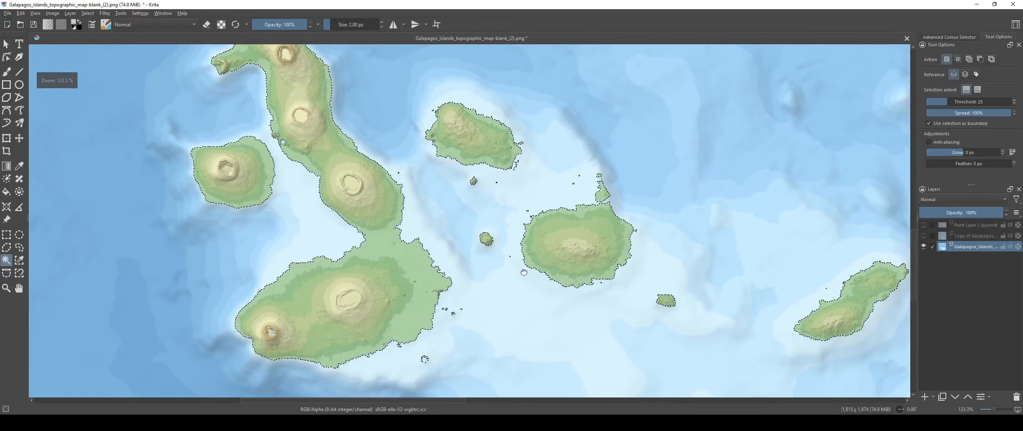
Step: Inspect the edges of the water selection around the central, northern and far north-western islands
left_click_drag(505, 131, 605, 240)
scroll(453, 244, "down", 1)
left_click_drag(605, 153, 467, 324)
left_click_drag(358, 198, 484, 336)
left_click_drag(263, 70, 258, 46)
scroll(331, 204, "up", 3)
scroll(330, 200, "down", 2)
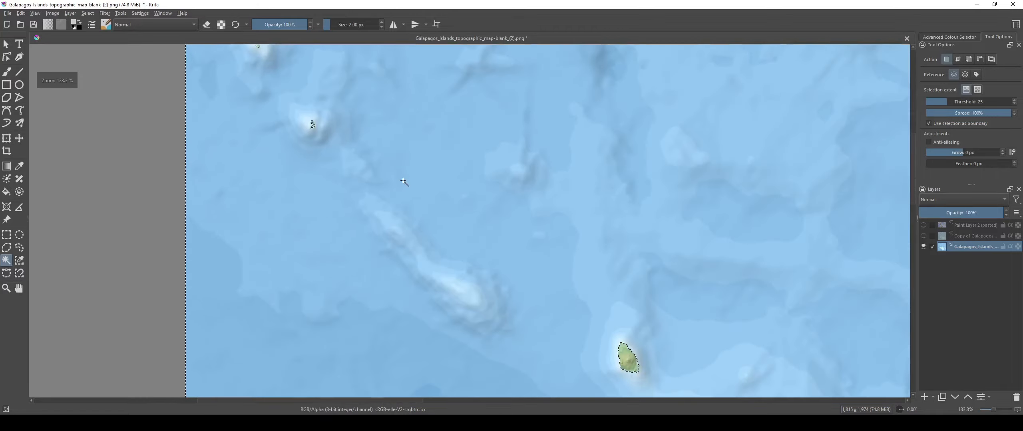
left_click_drag(536, 373, 484, 209)
mouse_move(491, 256)
left_mouse_down()
mouse_move(444, 71)
mouse_move(485, 230)
mouse_move(463, 188)
left_mouse_up()
Step: Subtract the whole crescent-shaped islet south-east of the large southern island from the water selection with the Freehand Selection tool
left_click(19, 248)
scroll(459, 371, "up", 1)
left_click_drag(459, 371, 368, 260)
scroll(368, 279, "up", 10)
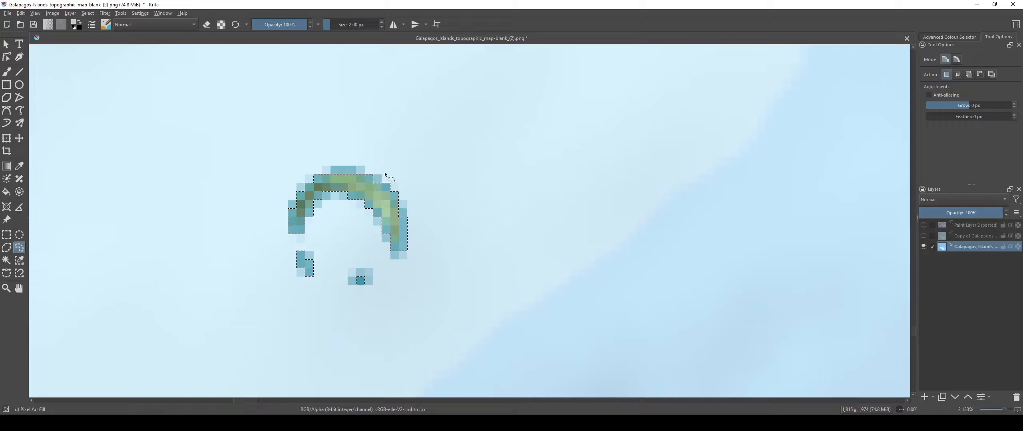
mouse_move(406, 240)
left_mouse_down()
mouse_move(401, 207)
mouse_move(374, 176)
mouse_move(312, 173)
left_mouse_up()
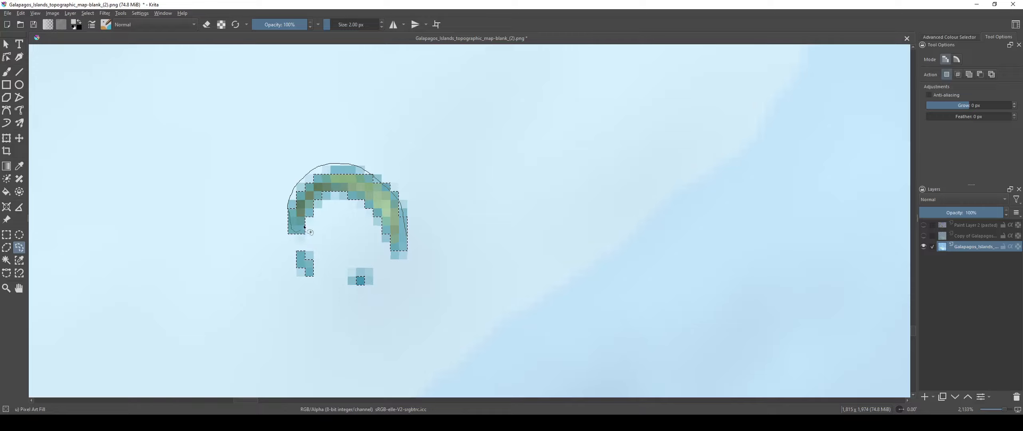
mouse_move(362, 205)
left_mouse_down()
mouse_move(398, 259)
mouse_move(405, 240)
left_mouse_up()
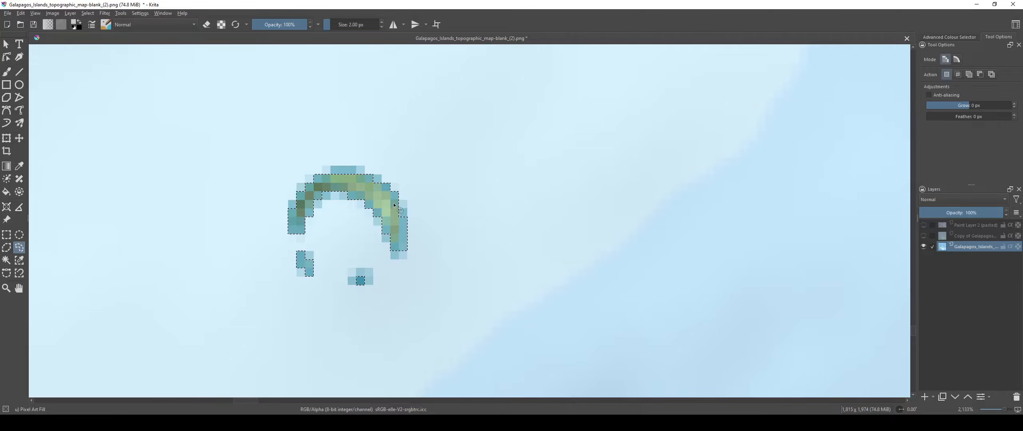
left_click_drag(399, 204, 408, 247)
mouse_move(378, 217)
left_mouse_down()
mouse_move(334, 185)
mouse_move(299, 219)
mouse_move(297, 195)
mouse_move(312, 177)
mouse_move(361, 172)
left_mouse_up()
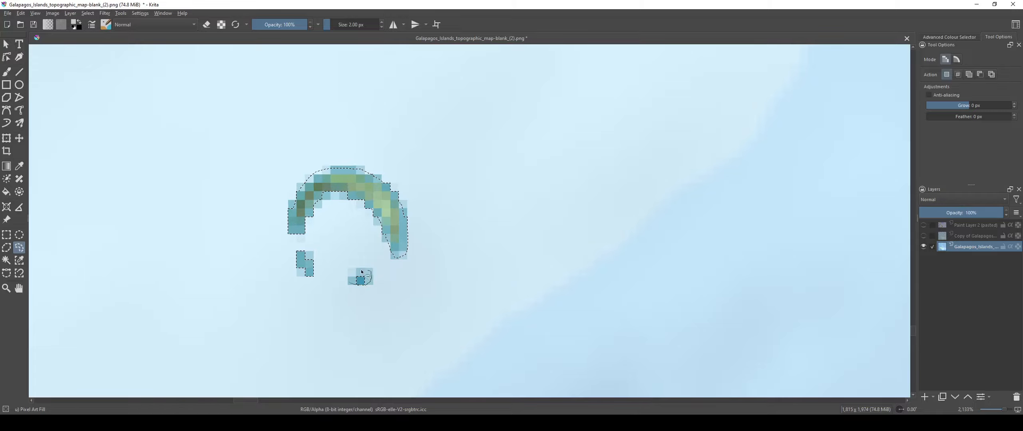
Step: Subtract the two small rock fragments below the crescent-shaped islet from the water selection with freehand outlines
left_click_drag(355, 290, 353, 286)
scroll(298, 270, "up", 3)
mouse_move(293, 264)
left_mouse_down()
mouse_move(342, 244)
mouse_move(303, 205)
left_mouse_up()
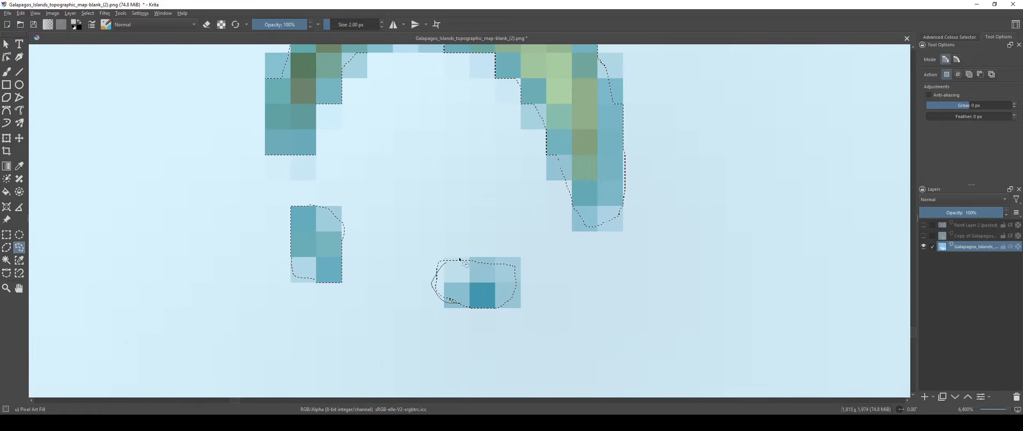
mouse_move(459, 259)
left_mouse_down()
mouse_move(496, 300)
mouse_move(456, 302)
left_mouse_up()
scroll(481, 245, "down", 5)
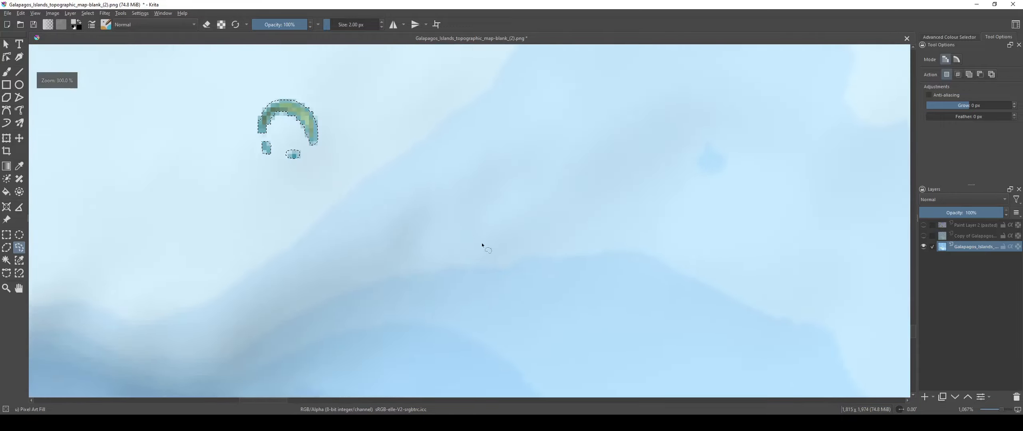
Step: Remove the stray blue inlet pixels on the small southern island's coast from the water selection
scroll(481, 245, "down", 3)
scroll(353, 252, "up", 8)
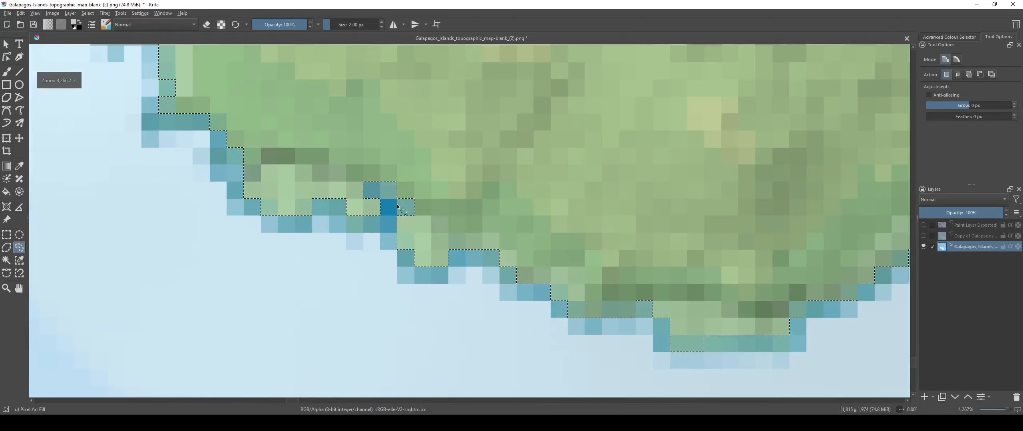
mouse_move(399, 206)
left_mouse_down()
mouse_move(353, 147)
mouse_move(361, 187)
left_mouse_up()
scroll(361, 185, "down", 7)
Step: Subtract the L-shaped rock and the small green islet east of the small southern island from the water selection
scroll(487, 237, "up", 4)
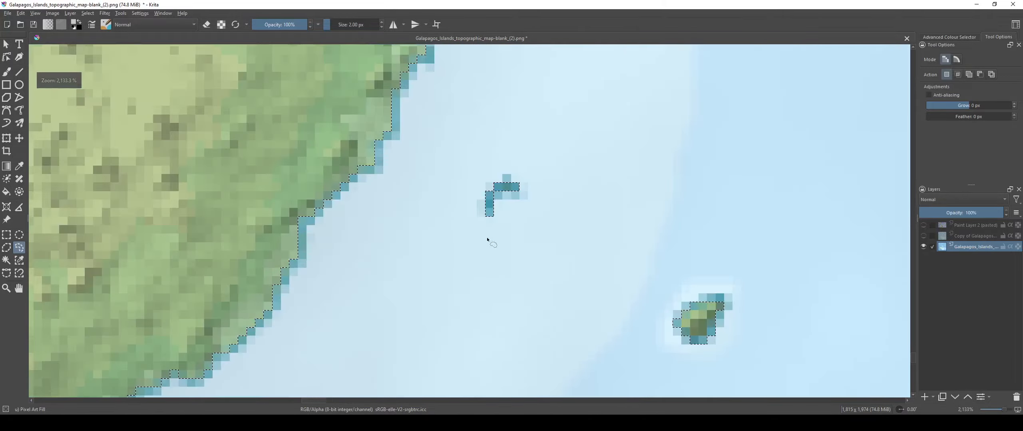
scroll(487, 238, "up", 4)
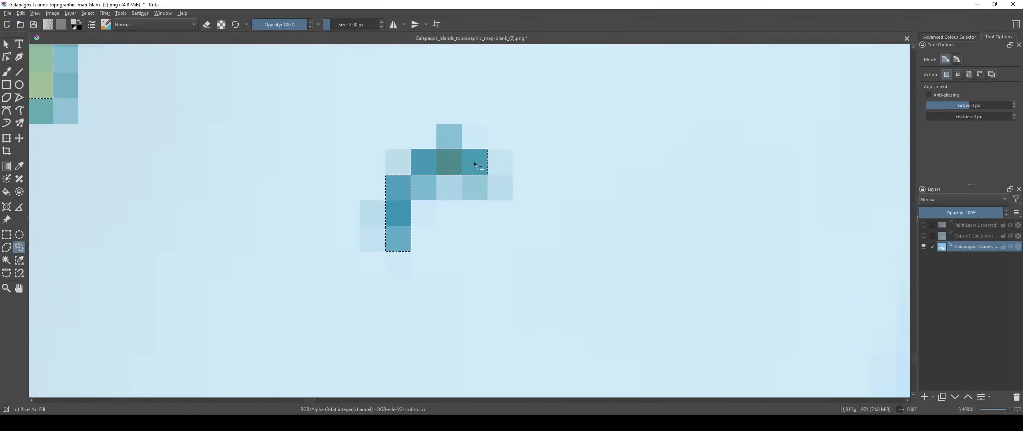
scroll(467, 178, "down", 5)
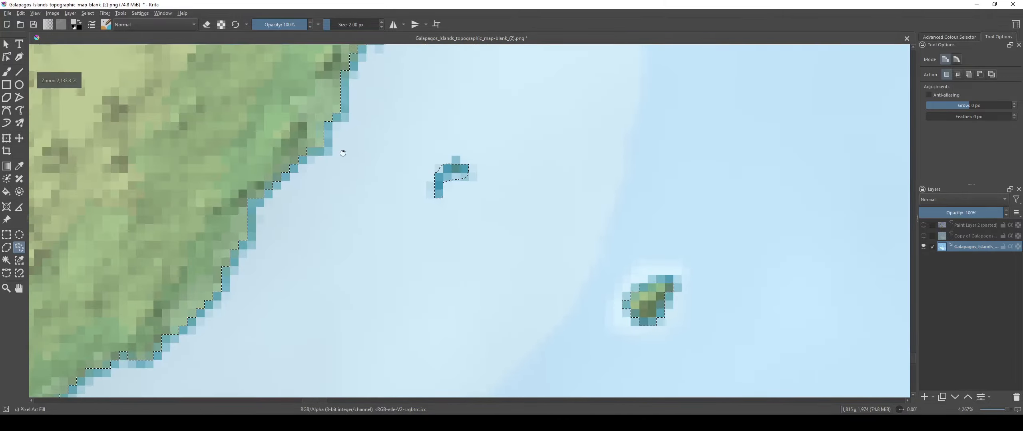
scroll(486, 239, "up", 5)
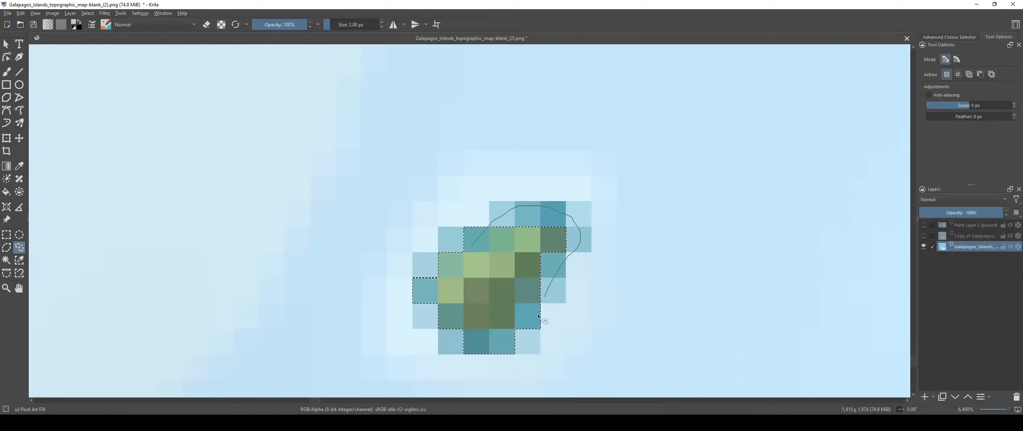
mouse_move(434, 327)
left_mouse_down()
mouse_move(429, 240)
mouse_move(513, 249)
left_mouse_up()
scroll(513, 249, "down", 10)
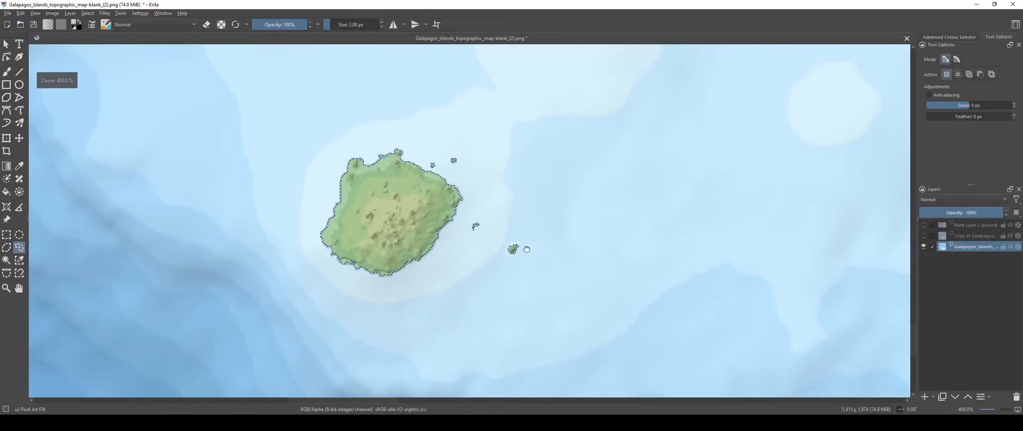
Step: Subtract the tiny rock west of the round central island and the small islet beside its coast from the water selection
scroll(395, 257, "down", 3)
scroll(486, 256, "up", 12)
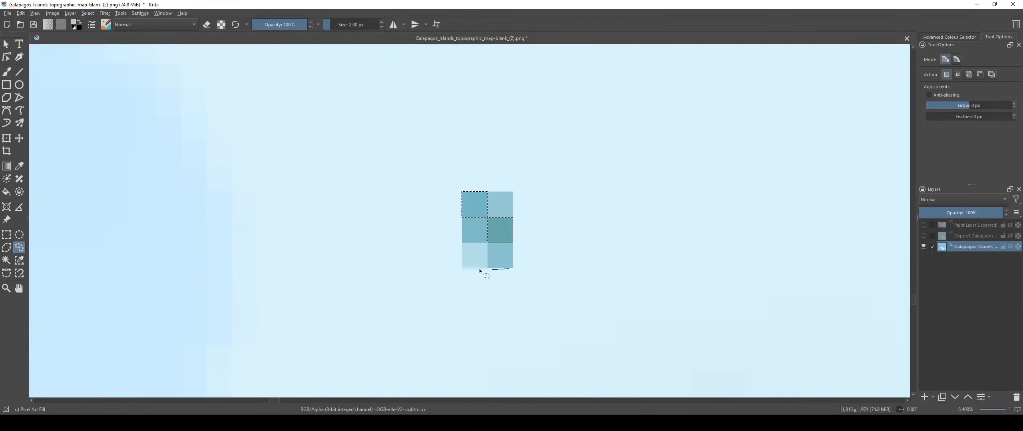
left_click_drag(507, 267, 509, 266)
scroll(511, 268, "down", 8)
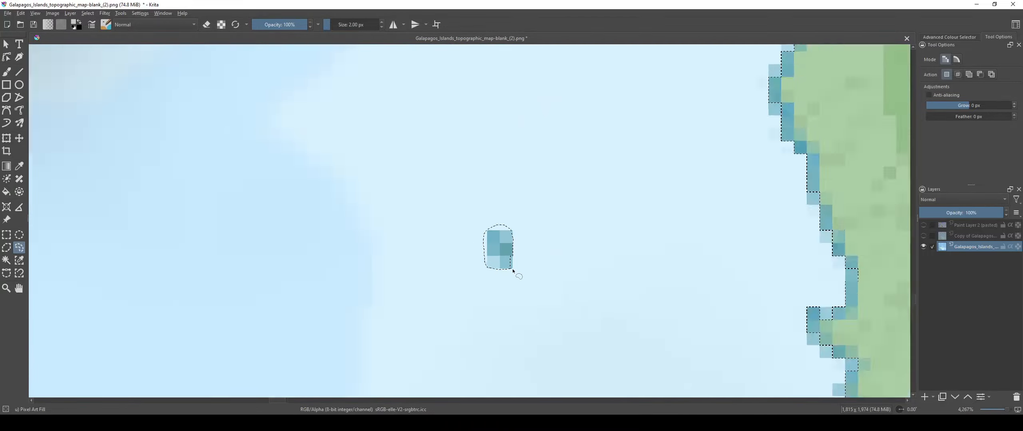
scroll(500, 255, "up", 4)
scroll(497, 293, "up", 3)
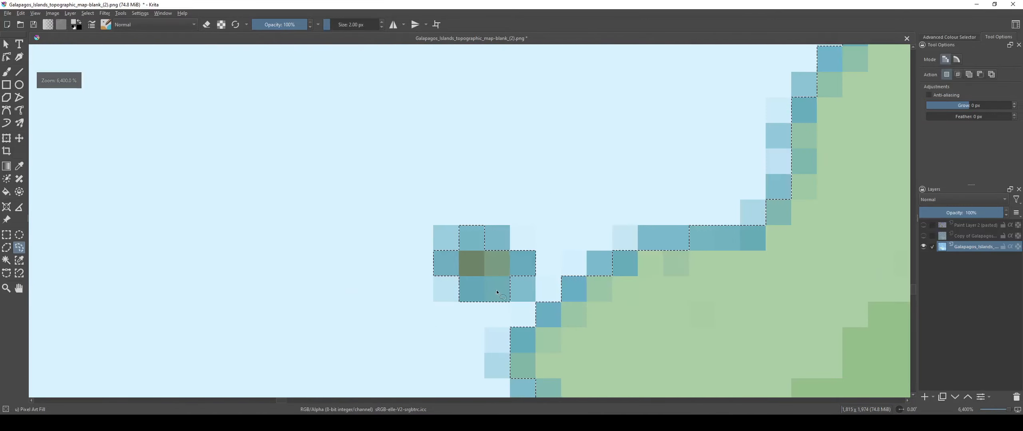
scroll(516, 241, "down", 6)
scroll(489, 285, "up", 6)
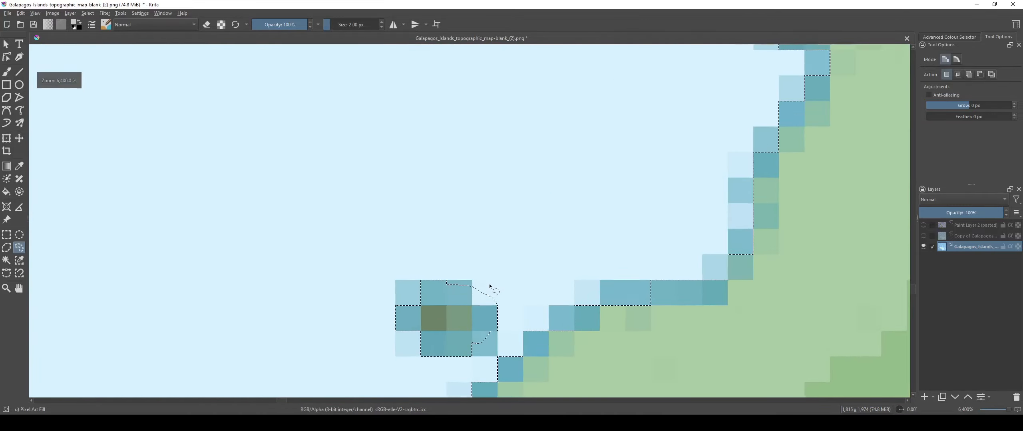
scroll(501, 252, "down", 6)
Step: Outline the tiny islet east of the long western island freehand to remove it from the water selection
scroll(502, 252, "down", 2)
scroll(366, 277, "up", 10)
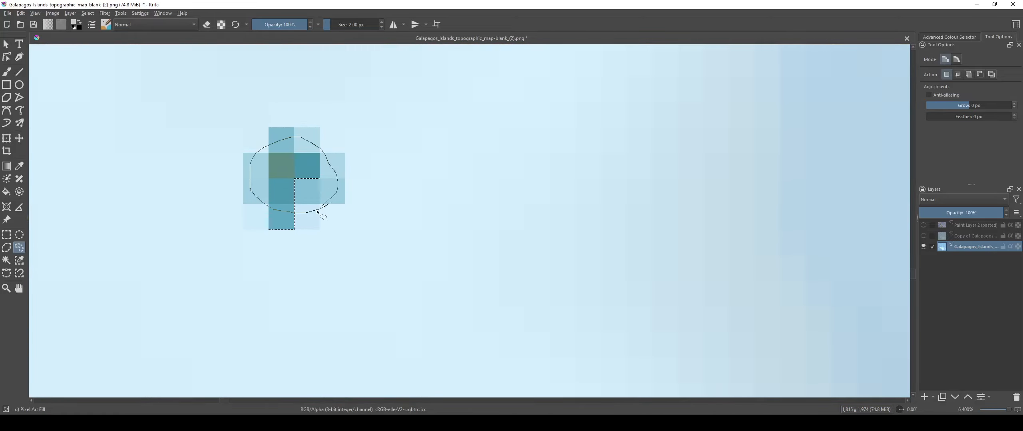
scroll(308, 218, "down", 10)
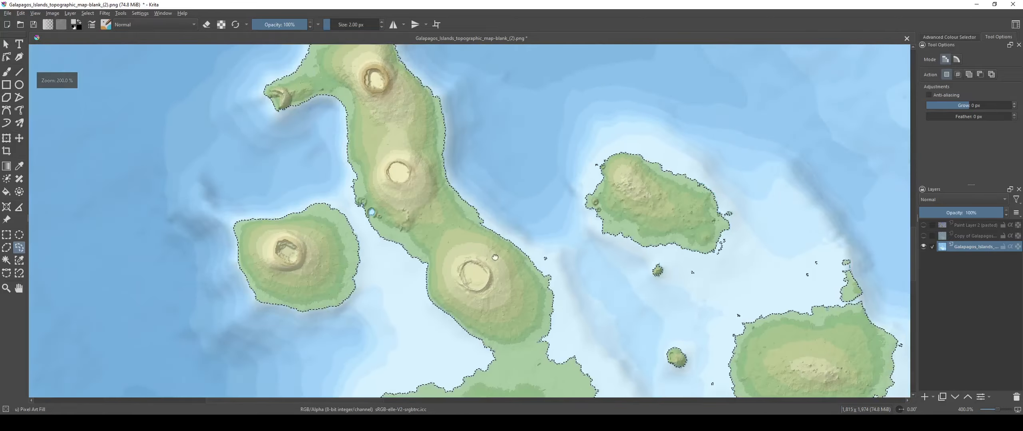
Step: Subtract the tiny isolated islet north-west of the long western island from the water selection
scroll(485, 231, "down", 2)
scroll(411, 238, "up", 12)
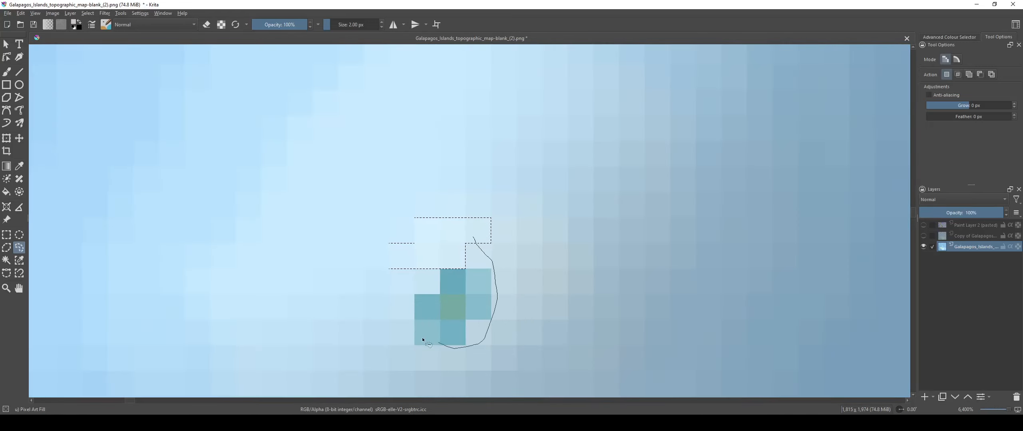
left_click_drag(425, 246, 426, 245)
scroll(473, 298, "down", 12)
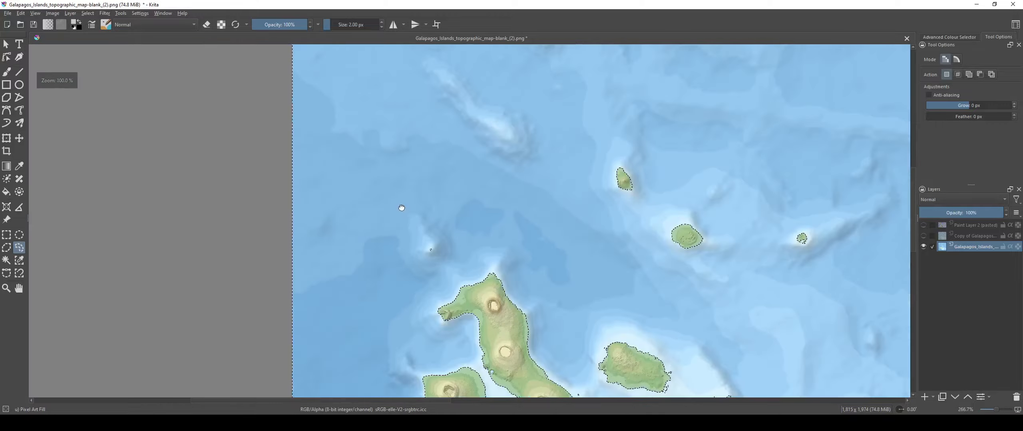
Step: Subtract the fringe pixels of the curved islet in the far north-west of the map from the water selection
mouse_move(334, 63)
left_mouse_down()
mouse_move(425, 263)
mouse_move(418, 336)
left_mouse_up()
scroll(440, 240, "up", 11)
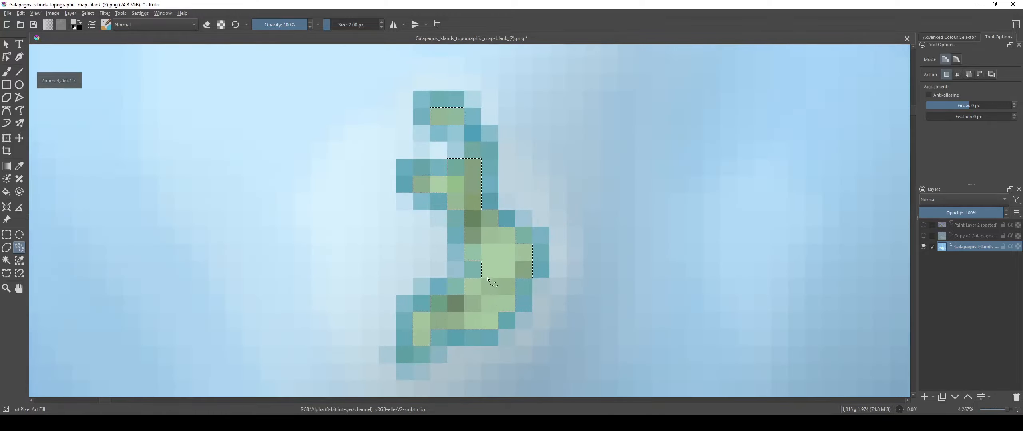
mouse_move(476, 249)
left_mouse_down()
mouse_move(446, 292)
mouse_move(412, 311)
mouse_move(410, 359)
mouse_move(445, 356)
mouse_move(519, 312)
mouse_move(543, 239)
mouse_move(504, 197)
mouse_move(480, 122)
mouse_move(454, 102)
mouse_move(418, 102)
mouse_move(445, 140)
mouse_move(443, 159)
mouse_move(397, 162)
mouse_move(413, 203)
mouse_move(459, 227)
mouse_move(463, 286)
mouse_move(482, 236)
mouse_move(453, 273)
mouse_move(479, 297)
left_mouse_up()
scroll(477, 286, "up", 1)
scroll(486, 297, "down", 7)
left_click_drag(353, 238, 382, 238)
scroll(381, 239, "down", 8)
scroll(545, 265, "up", 10)
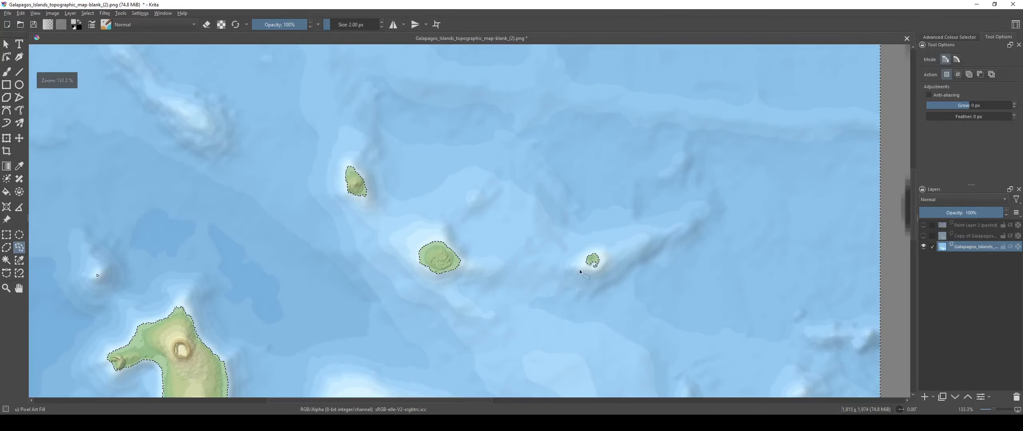
Step: Subtract the tiny rock north-west of the large eastern island from the water selection
scroll(479, 128, "down", 10)
scroll(440, 126, "up", 5)
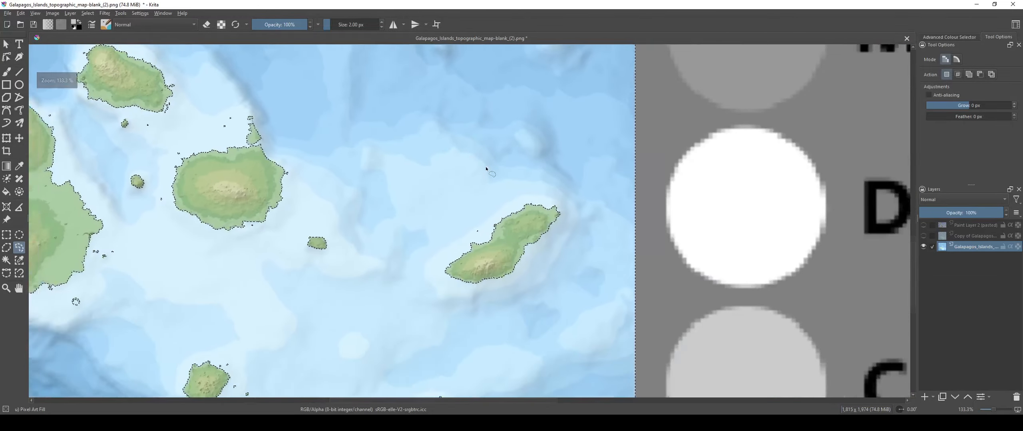
scroll(527, 213, "up", 14)
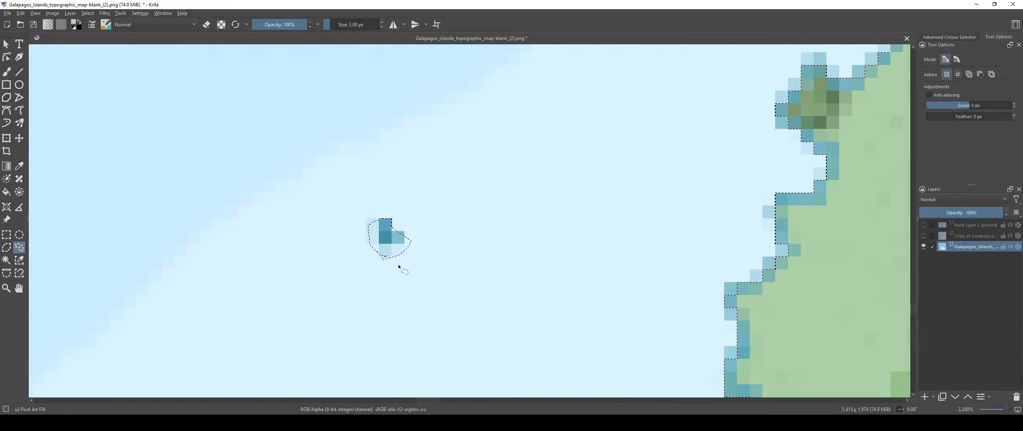
scroll(500, 246, "down", 5)
Step: Subtract the small islet off the round central island's south coast from the water selection
scroll(501, 247, "down", 8)
scroll(449, 180, "up", 14)
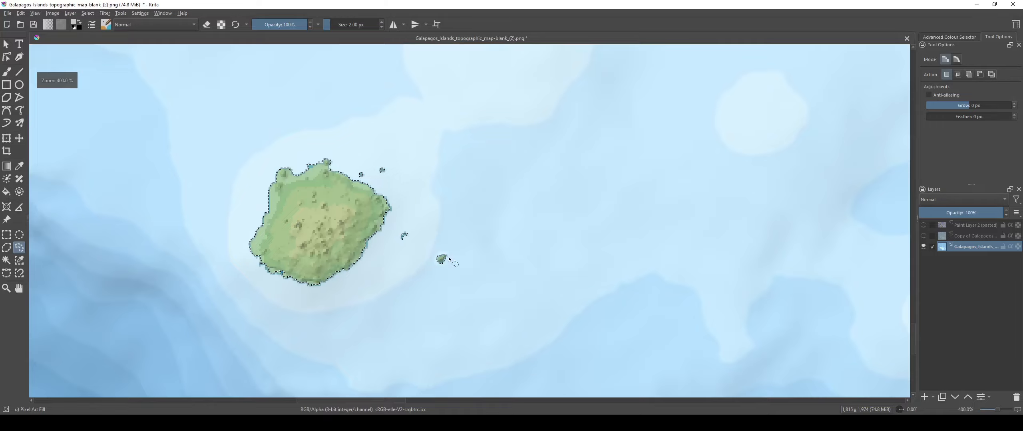
scroll(392, 225, "down", 12)
scroll(156, 183, "up", 8)
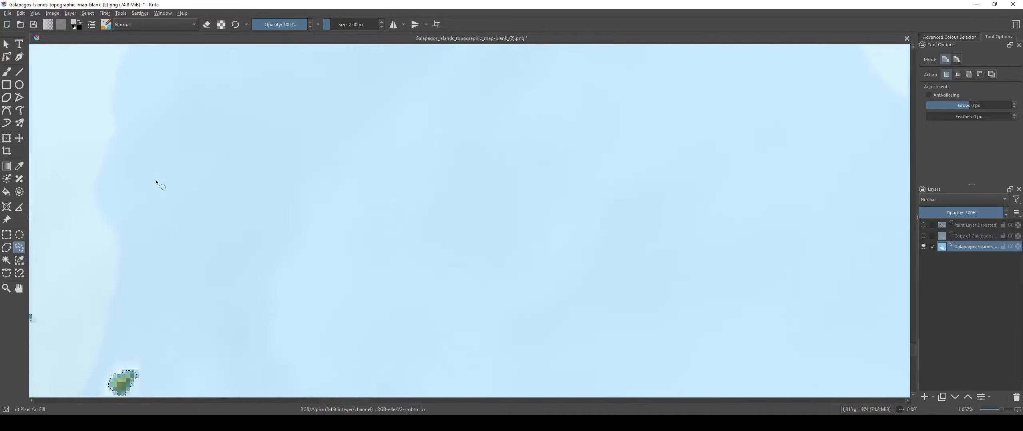
scroll(427, 223, "down", 6)
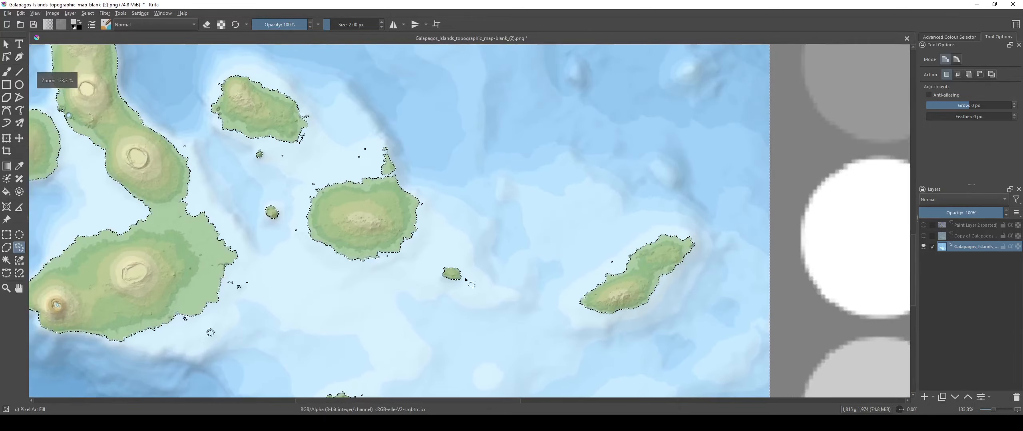
scroll(416, 207, "up", 12)
mouse_move(386, 255)
left_mouse_down()
mouse_move(386, 192)
mouse_move(449, 231)
left_mouse_up()
scroll(420, 259, "down", 7)
left_click_drag(429, 269, 535, 285)
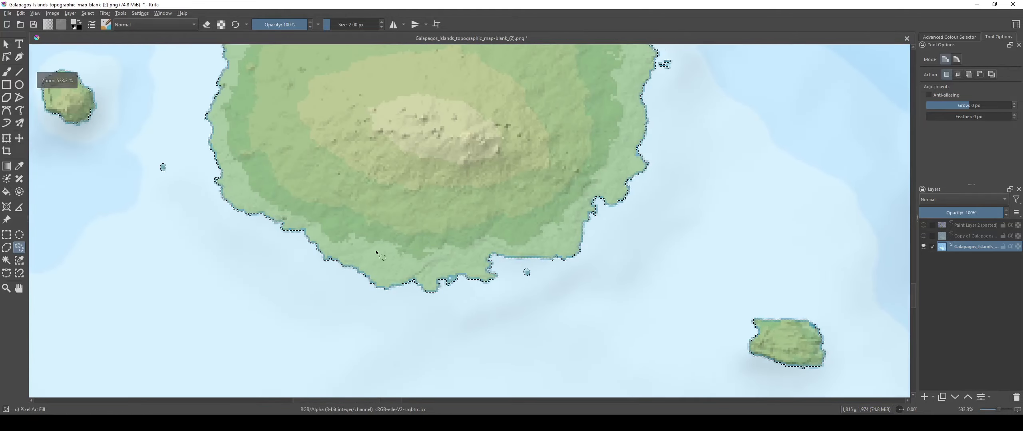
left_click_drag(398, 259, 546, 286)
Step: Subtract the tiny rock south of the northern central island, beside the small green islet, from the water selection
scroll(546, 286, "down", 1)
scroll(415, 228, "up", 3)
left_click_drag(383, 218, 466, 373)
scroll(415, 227, "down", 3)
scroll(443, 200, "up", 3)
scroll(476, 178, "up", 1)
left_click_drag(475, 178, 468, 240)
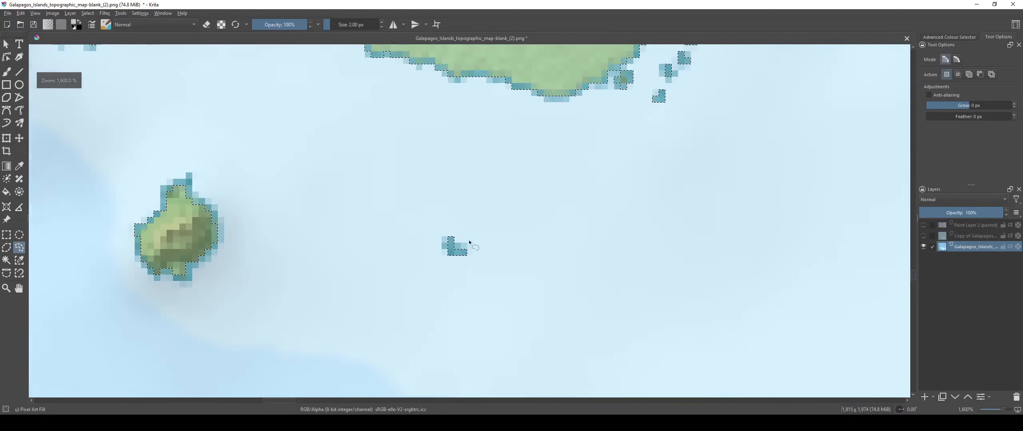
Step: Subtract the fringe pixels of two tiny rocks off the south-east tip of the northern central island from the water selection
left_click_drag(667, 91, 534, 219)
scroll(490, 222, "up", 2)
mouse_move(566, 153)
left_mouse_down()
mouse_move(490, 222)
mouse_move(522, 167)
left_mouse_up()
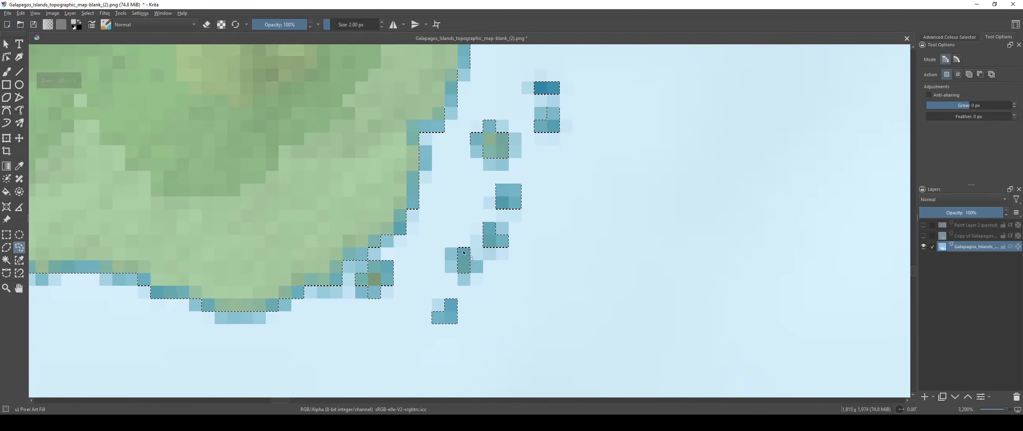
mouse_move(461, 253)
left_mouse_down()
mouse_move(458, 274)
mouse_move(481, 262)
mouse_move(456, 280)
left_mouse_up()
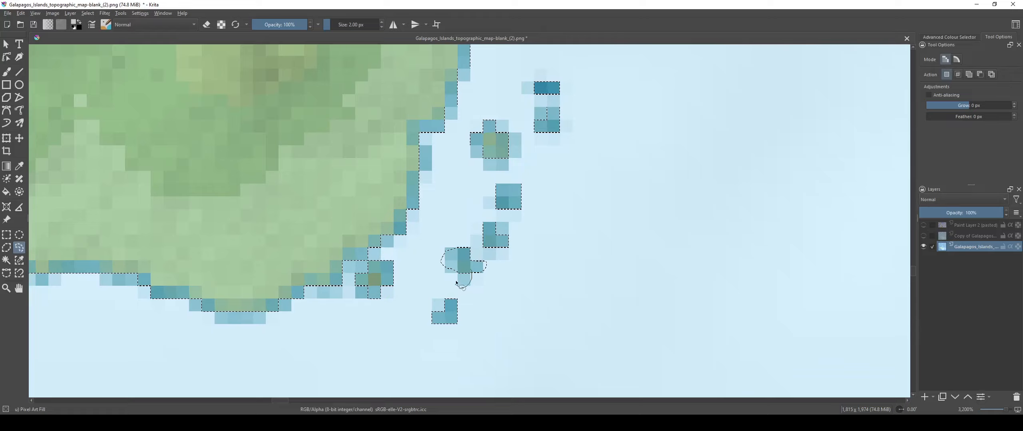
left_click_drag(490, 227, 505, 244)
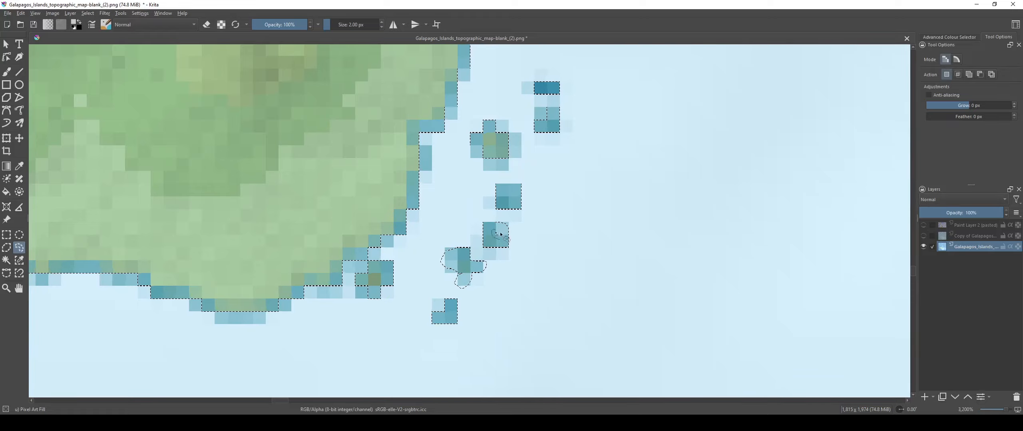
mouse_move(576, 280)
left_mouse_down()
mouse_move(546, 265)
mouse_move(555, 279)
left_mouse_up()
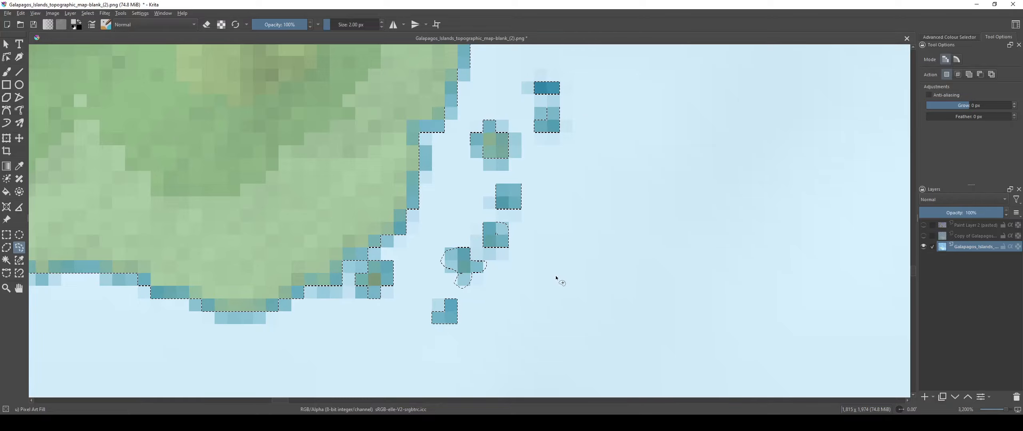
mouse_move(391, 209)
left_mouse_down()
mouse_move(381, 170)
mouse_move(382, 274)
mouse_move(359, 199)
mouse_move(369, 206)
left_mouse_up()
scroll(406, 250, "down", 1)
scroll(385, 261, "up", 1)
scroll(385, 261, "up", 2)
Step: Check the water selection across the archipelago and delete the selected water from the Galapagos map layer
scroll(369, 206, "down", 9)
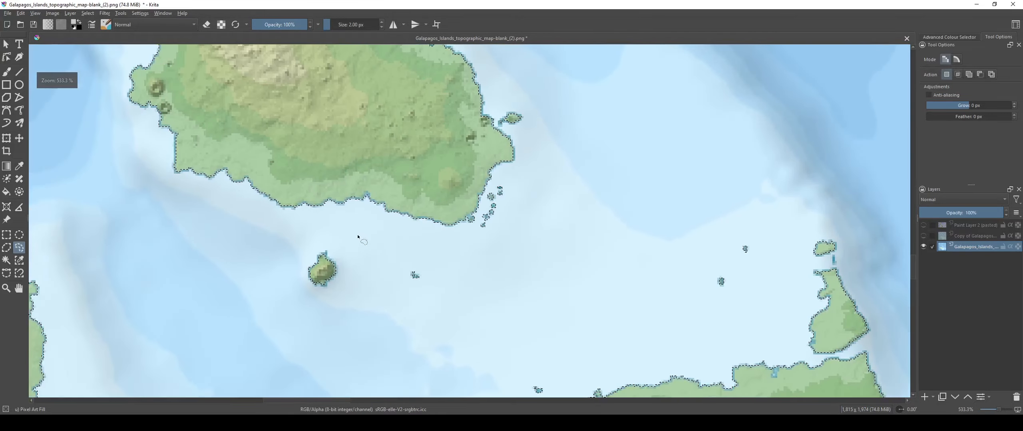
scroll(302, 239, "down", 3)
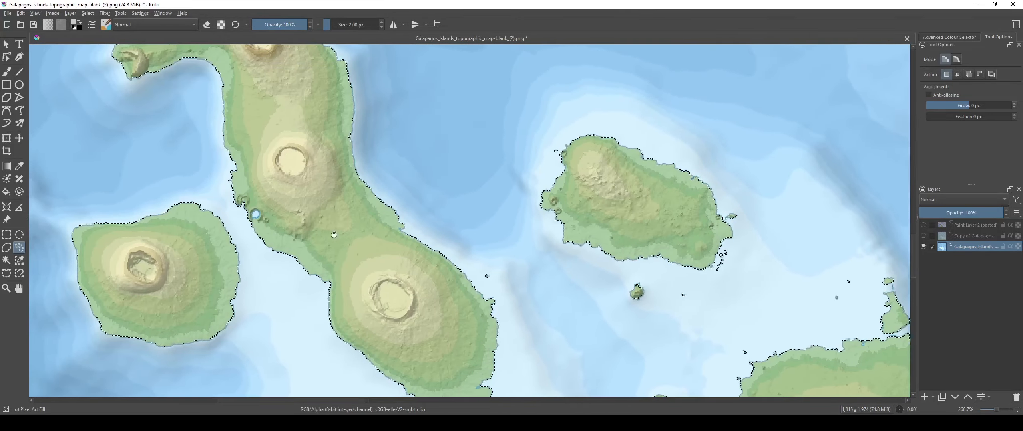
scroll(308, 219, "up", 1)
scroll(308, 219, "down", 3)
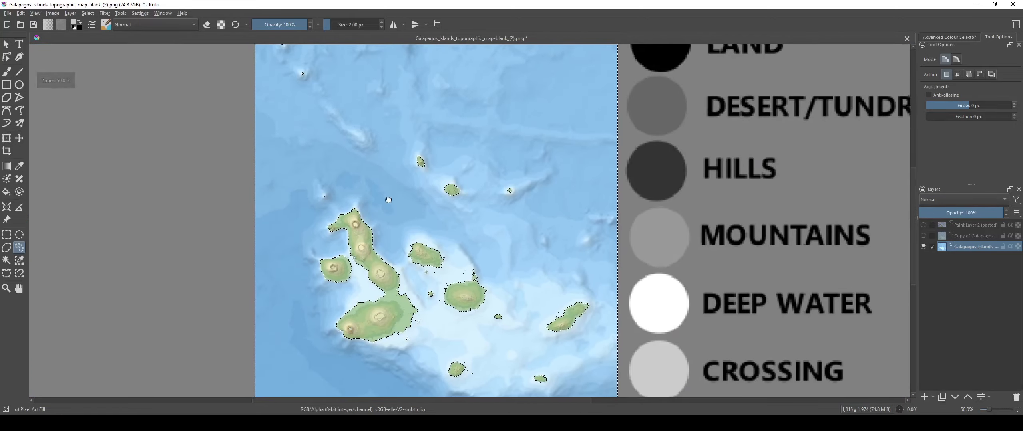
scroll(290, 123, "up", 7)
scroll(286, 120, "down", 3)
scroll(317, 165, "up", 7)
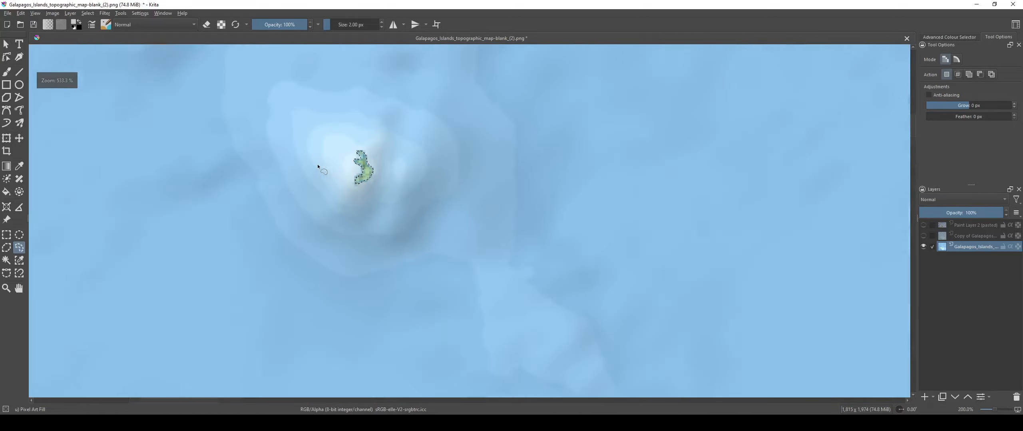
scroll(403, 169, "down", 12)
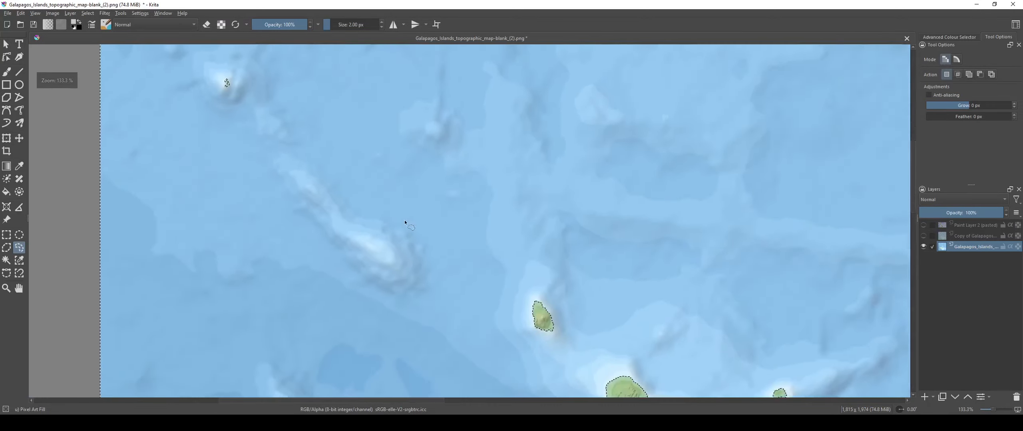
scroll(419, 240, "up", 2)
key("Delete")
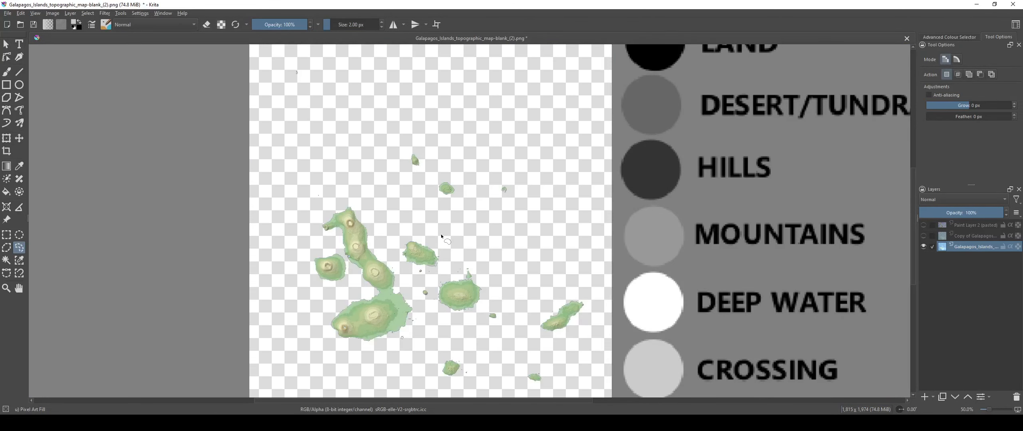
Step: Add a new paint layer beneath the Galapagos map layer and name it DEEPWATER
scroll(510, 236, "down", 2)
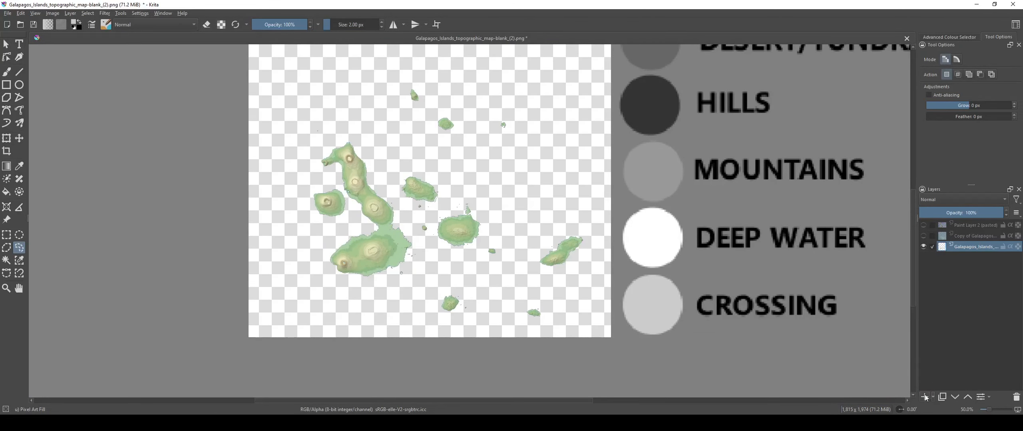
left_click(923, 397)
double_click(971, 258)
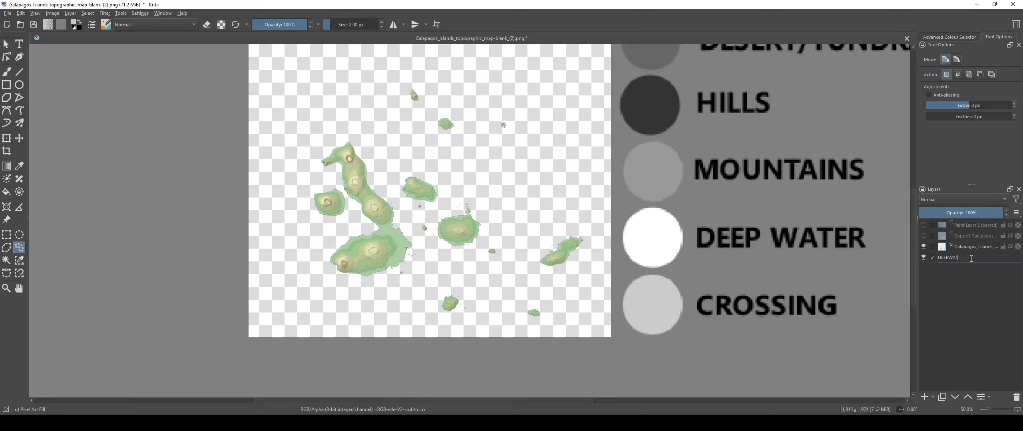
Step: Fill the whole DEEPWATER layer with the white of the legend's DEEP WATER colour
left_click(19, 168)
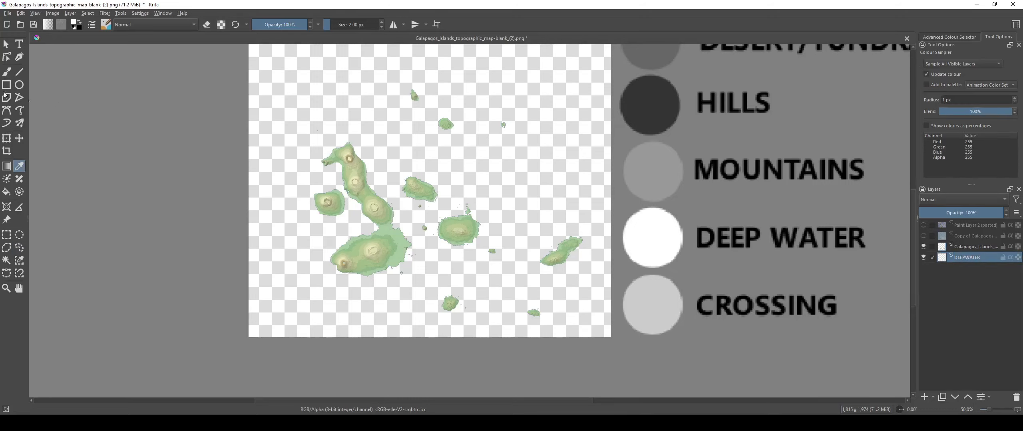
left_click(6, 192)
scroll(467, 205, "up", 1)
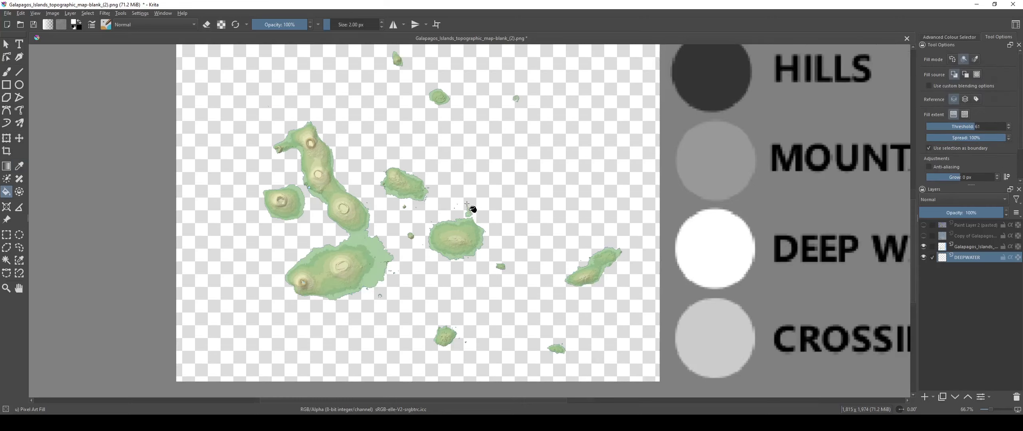
left_click(475, 185)
scroll(715, 183, "down", 3)
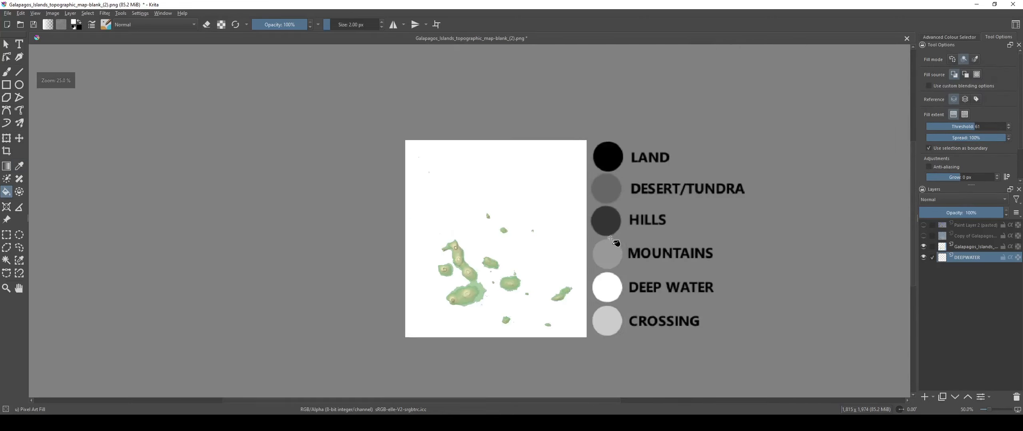
Step: Check the separation of land and water by hiding and showing the DEEPWATER and Galapagos map layers
scroll(523, 283, "up", 4)
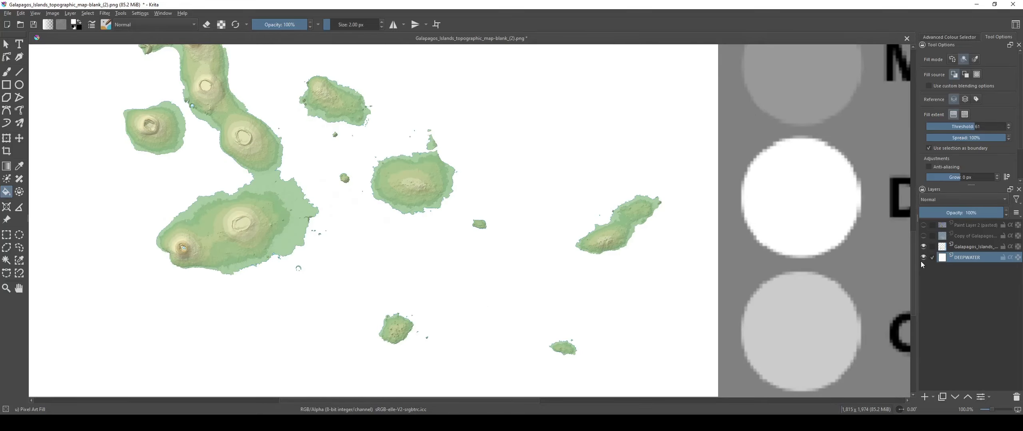
left_click(923, 257)
left_click(924, 257)
left_click(924, 246)
left_click(924, 247)
left_click(923, 247)
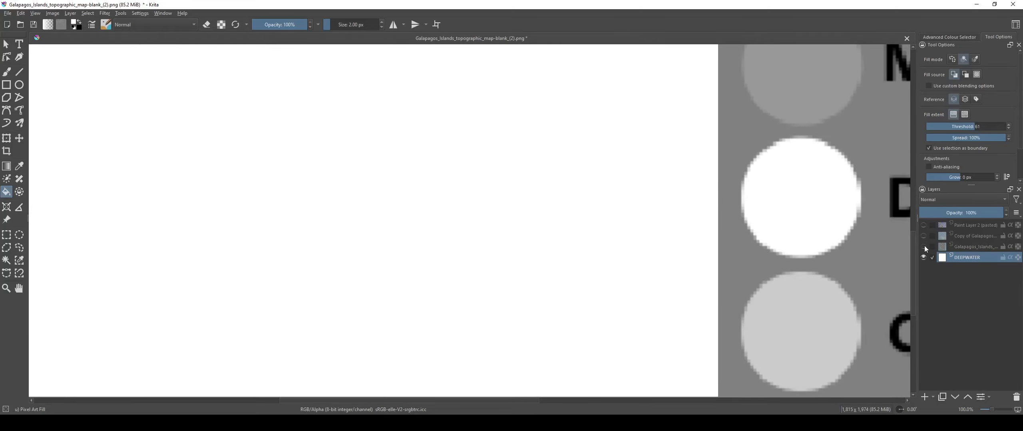
left_click(923, 246)
left_click(923, 246)
left_click(923, 246)
Step: Examine the islands alongside the terrain colour legend, from land and desert/tundra to hills, mountains, deep water and crossing
scroll(598, 235, "down", 4)
scroll(425, 334, "up", 2)
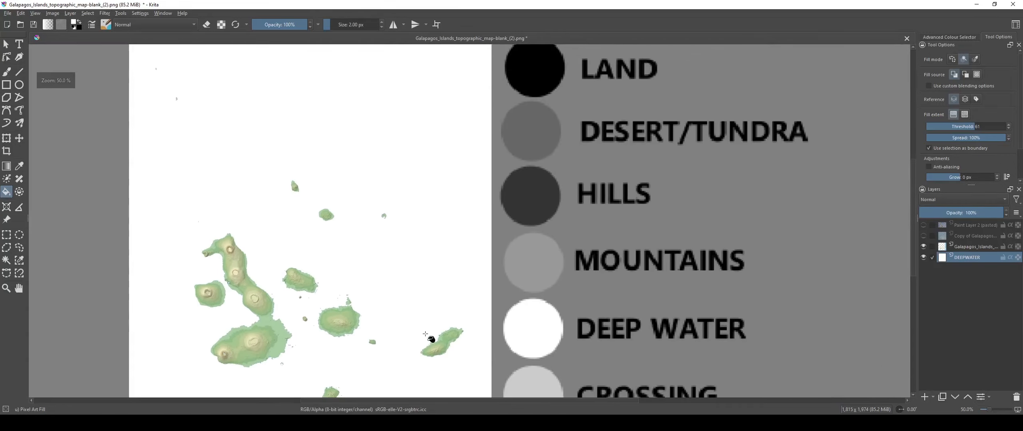
scroll(425, 334, "down", 2)
scroll(433, 342, "up", 2)
scroll(473, 300, "down", 1)
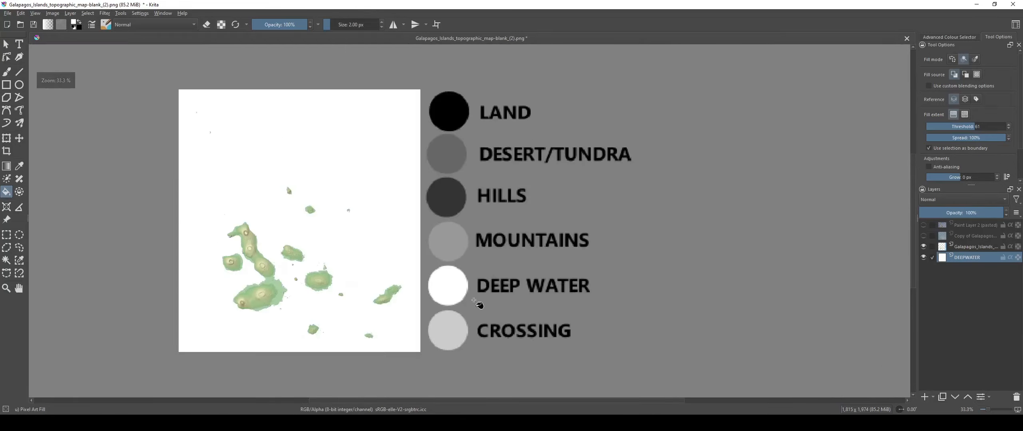
left_click_drag(465, 304, 473, 344)
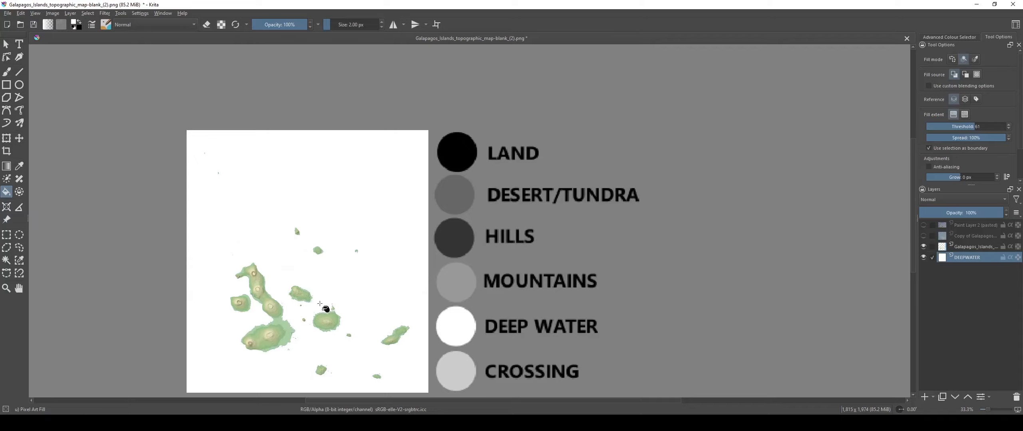
scroll(333, 300, "up", 2)
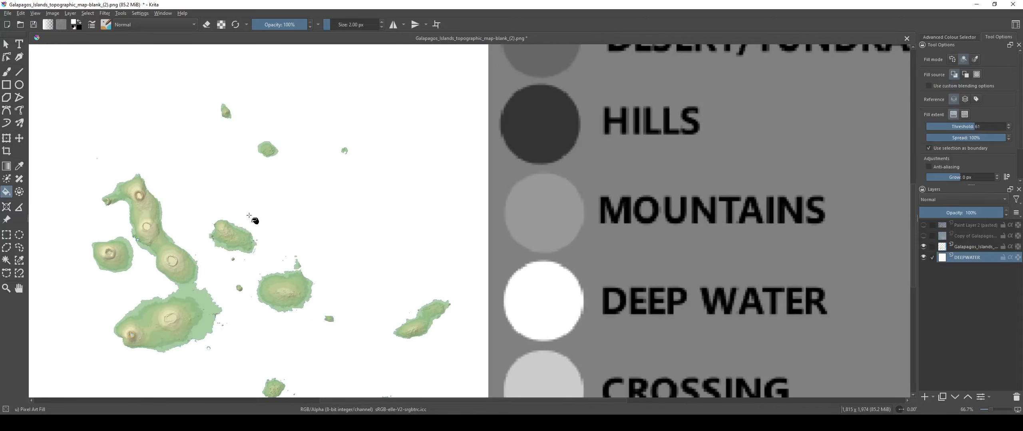
scroll(535, 254, "down", 1)
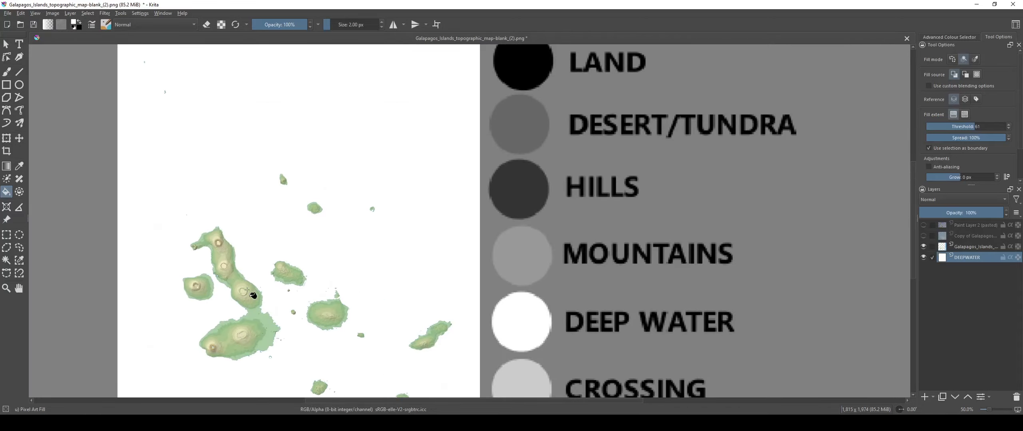
scroll(468, 223, "down", 1)
left_click_drag(463, 226, 457, 260)
scroll(476, 201, "up", 2)
left_click_drag(447, 163, 520, 141)
left_click_drag(210, 379, 301, 274)
scroll(330, 292, "up", 2)
scroll(327, 297, "down", 2)
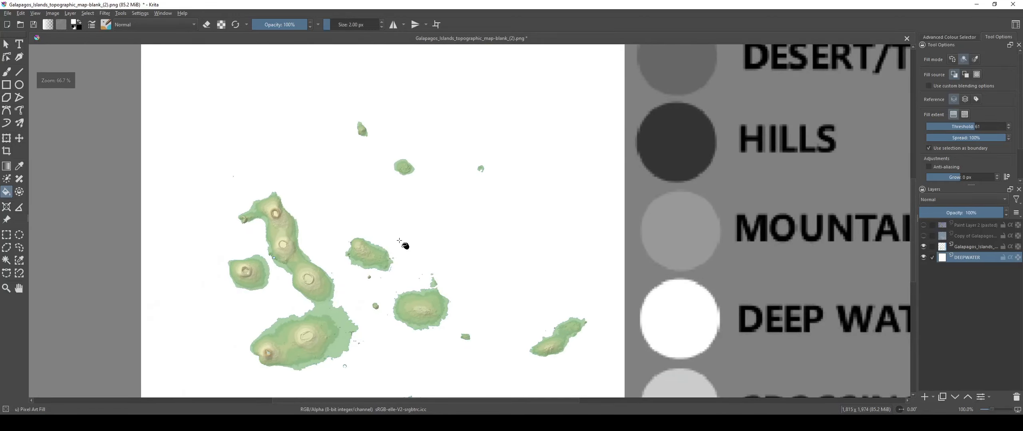
scroll(397, 235, "down", 1)
scroll(417, 263, "down", 1)
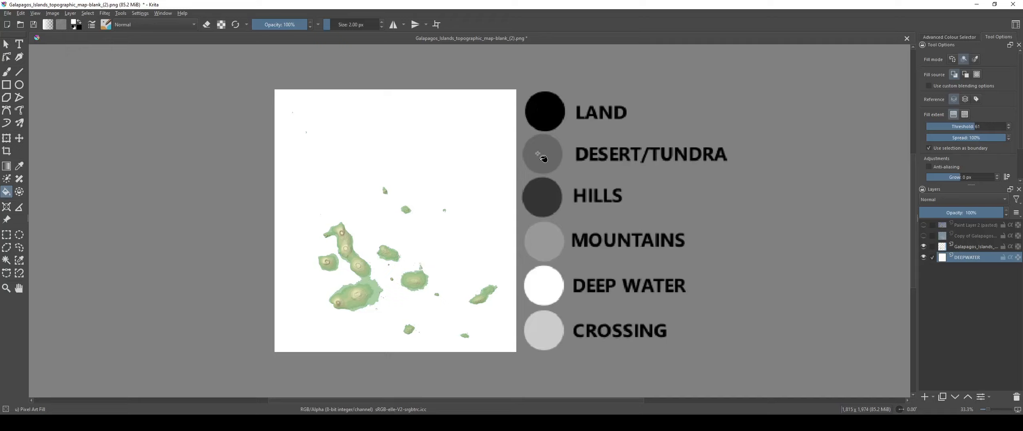
scroll(419, 283, "up", 2)
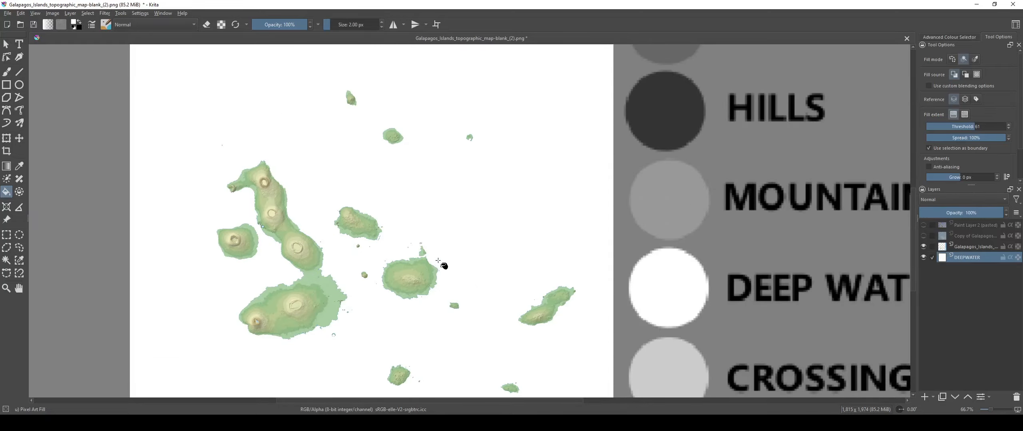
scroll(437, 262, "down", 2)
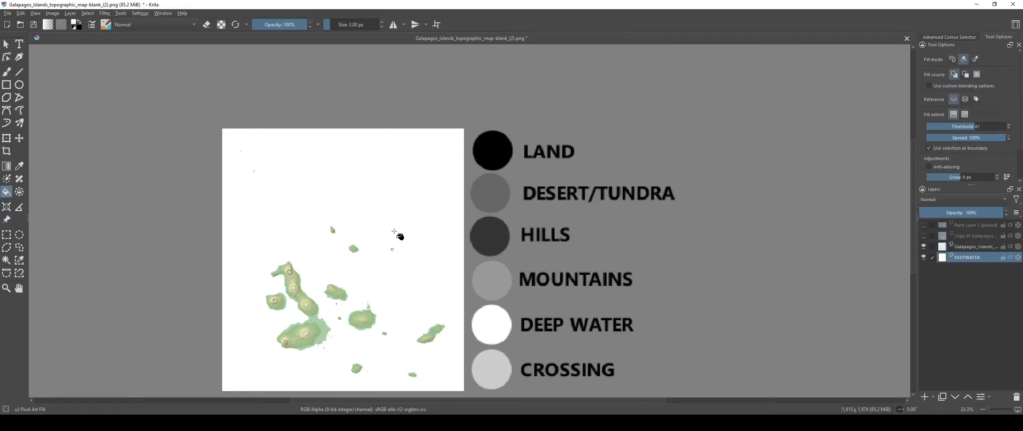
scroll(499, 202, "up", 1)
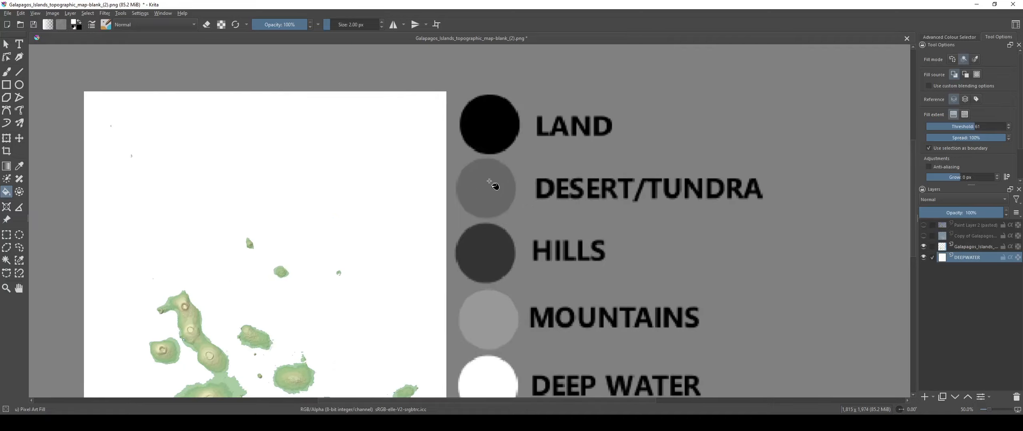
left_click_drag(487, 262, 500, 215)
left_click_drag(365, 244, 439, 189)
scroll(346, 263, "up", 1)
scroll(355, 272, "up", 2)
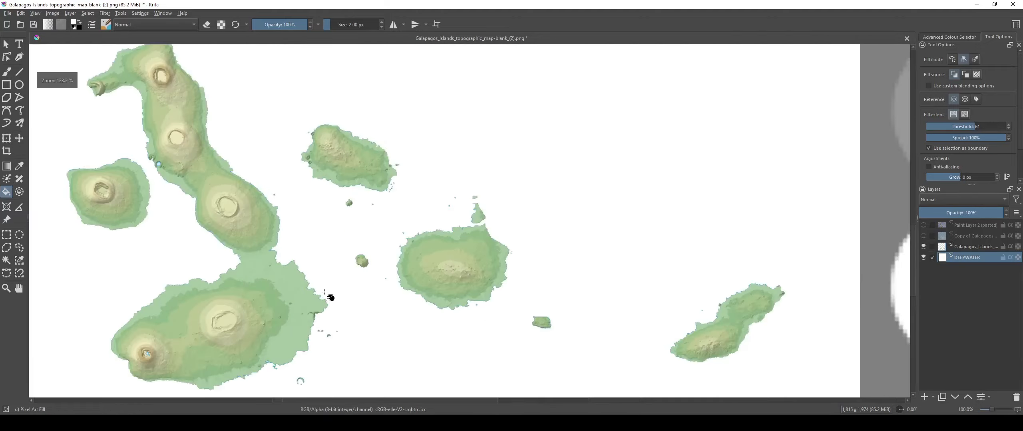
scroll(306, 299, "down", 3)
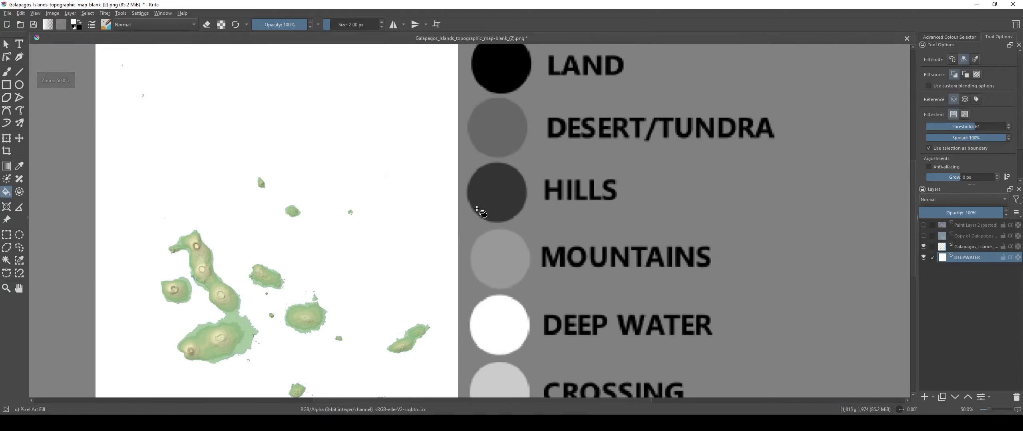
scroll(498, 203, "up", 1)
scroll(500, 186, "down", 2)
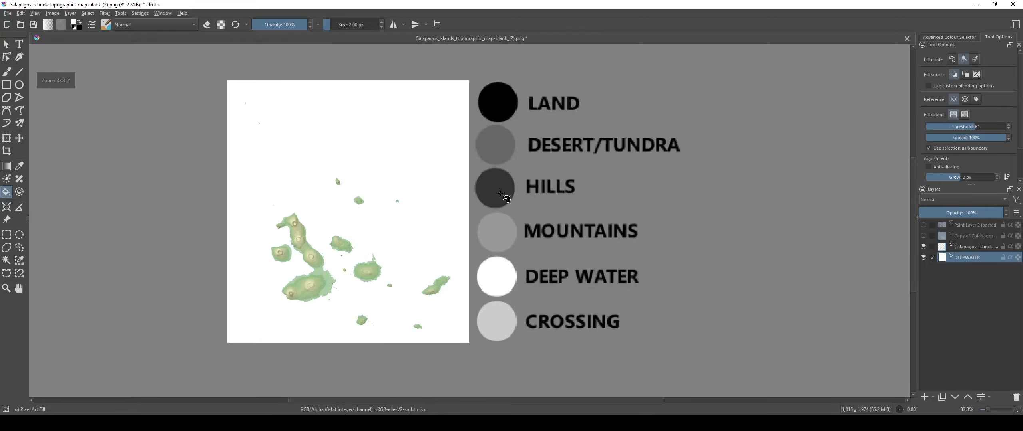
scroll(494, 190, "up", 2)
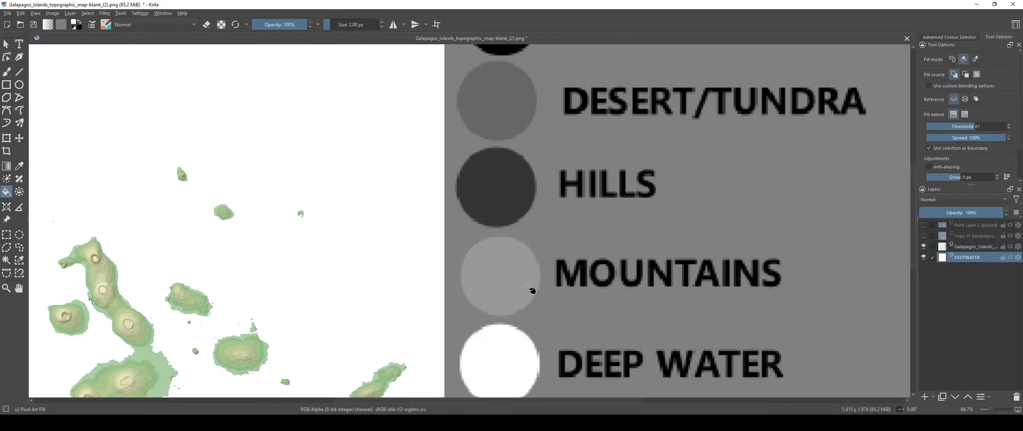
scroll(526, 286, "down", 2)
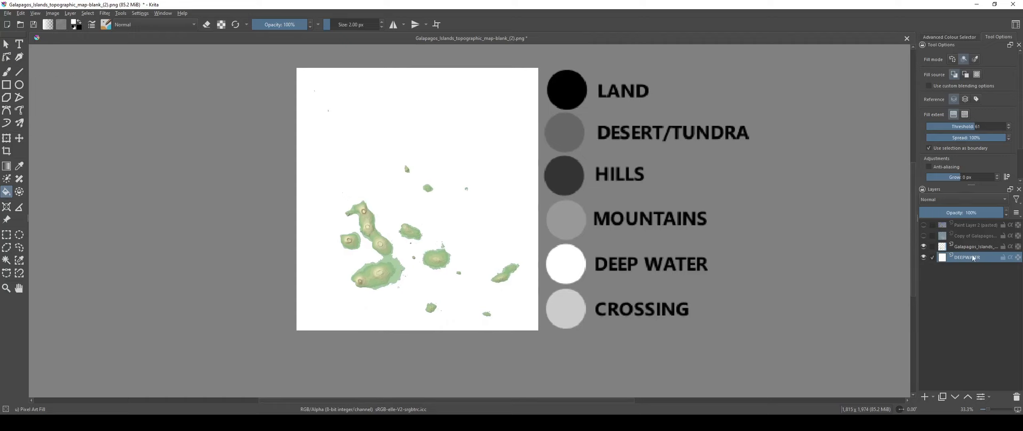
Step: Check the Galapagos map layer's content by toggling its visibility and rename the layer as BASELAND
left_click(965, 247)
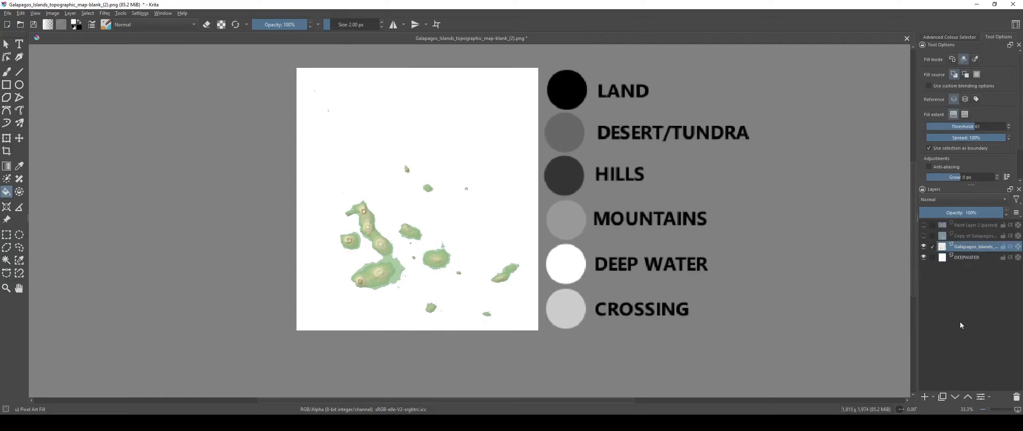
left_click(924, 247)
left_click(924, 247)
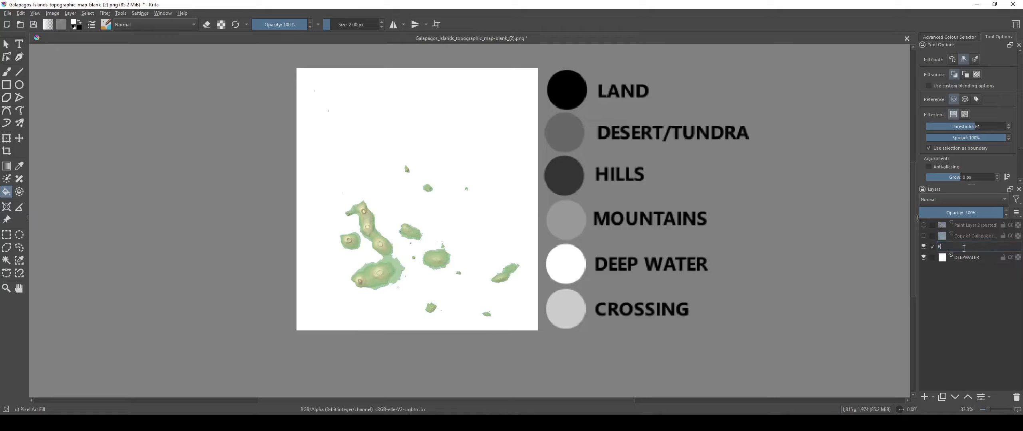
key("Return")
Step: Duplicate the BASELAND layer and make the original BASELAND layer active
right_click(964, 247)
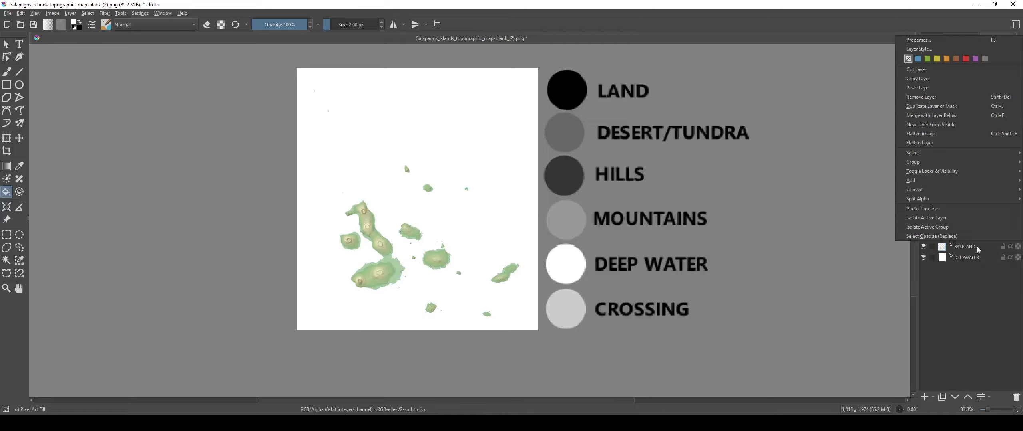
left_click(930, 114)
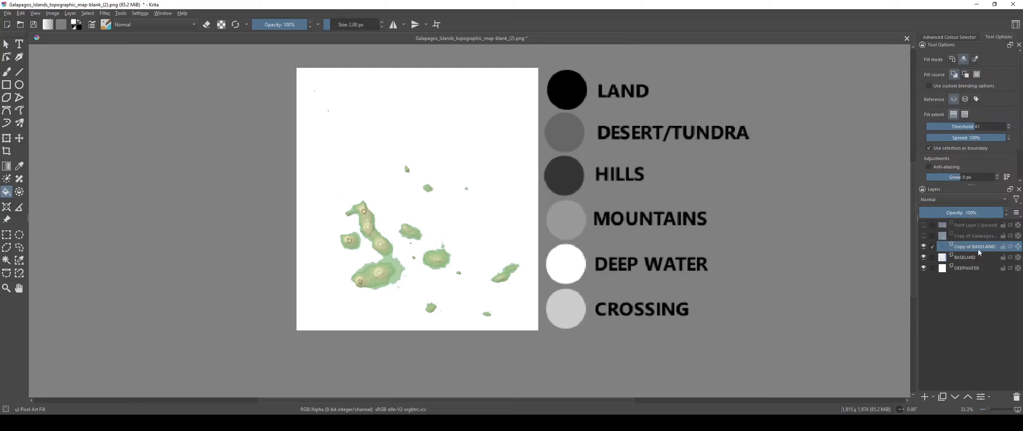
left_click(975, 259)
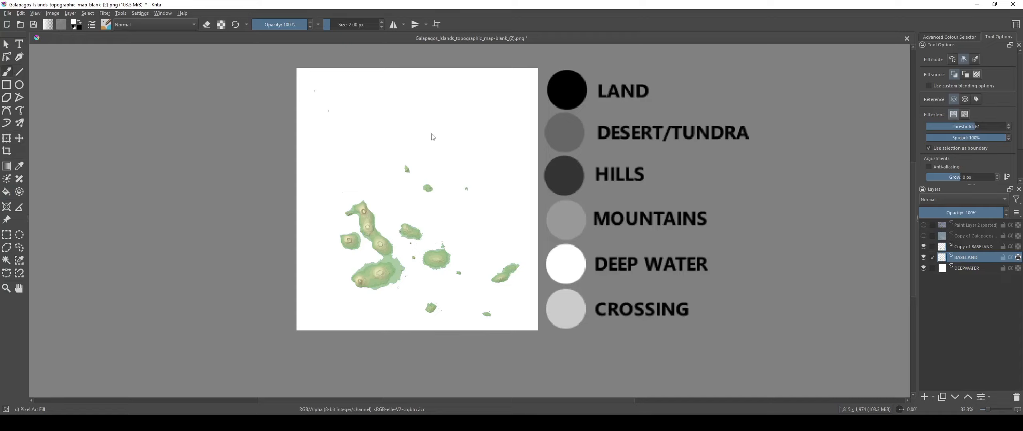
Step: Set the brush to 63 px with the legend's black LAND colour and hide the Copy of BASELAND layer
key("b")
left_click(958, 36)
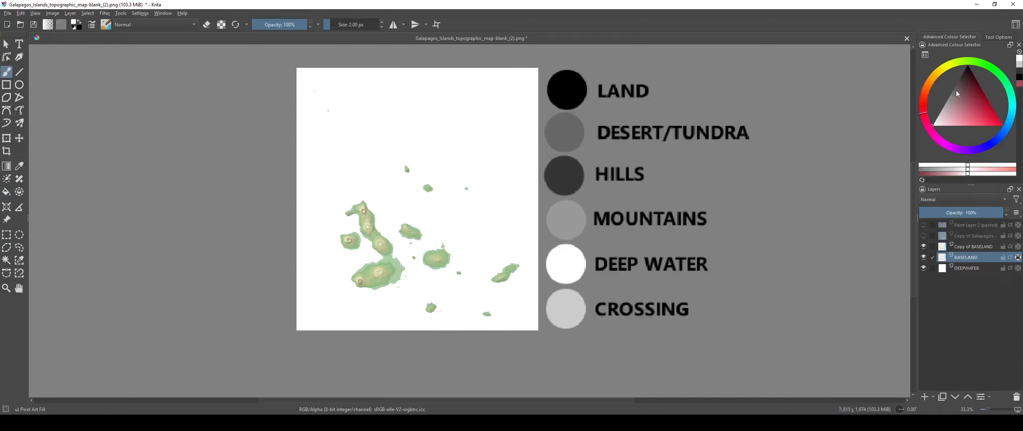
scroll(488, 243, "up", 1)
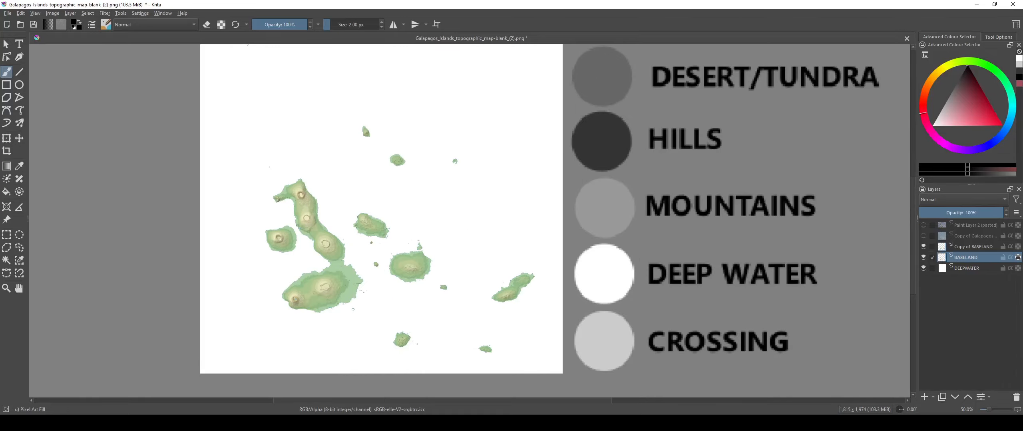
scroll(55, 244, "up", 2)
left_click_drag(304, 289, 149, 308)
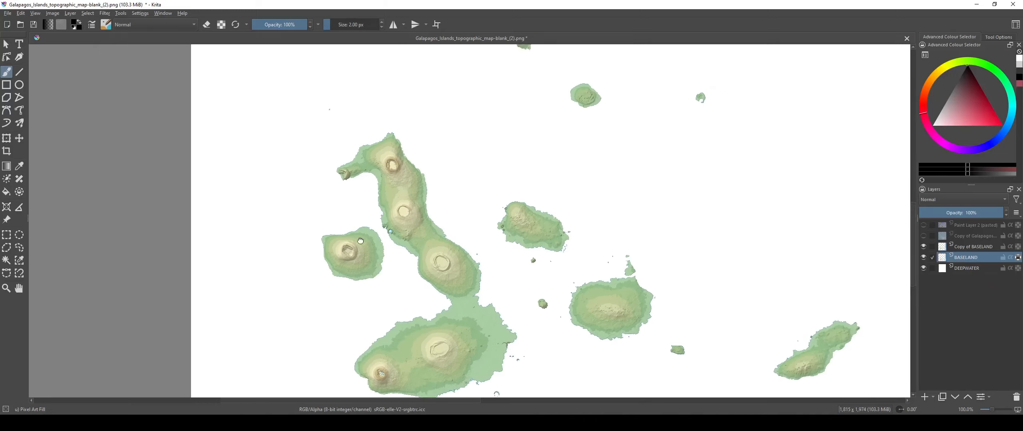
left_click_drag(417, 211, 339, 219)
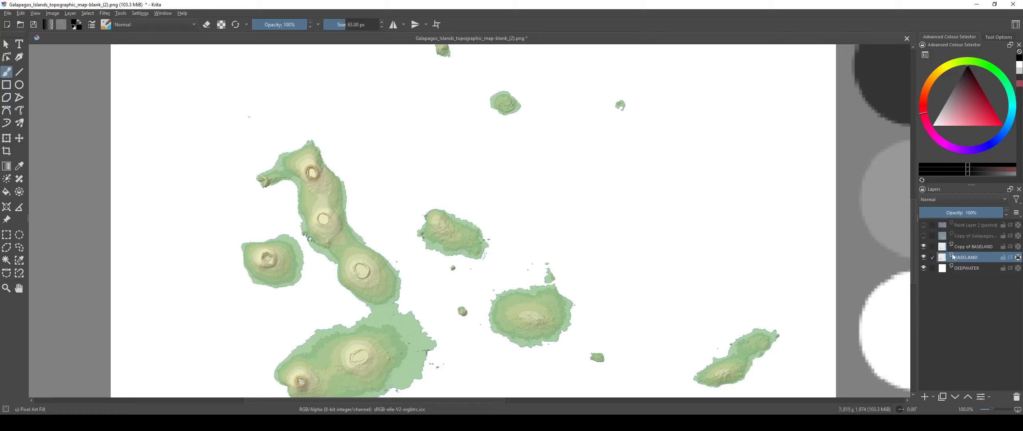
Step: Try painting broad black bands across the western and central islands on the BASELAND layer
mouse_move(347, 205)
left_mouse_down()
mouse_move(493, 212)
mouse_move(268, 315)
mouse_move(454, 368)
left_mouse_up()
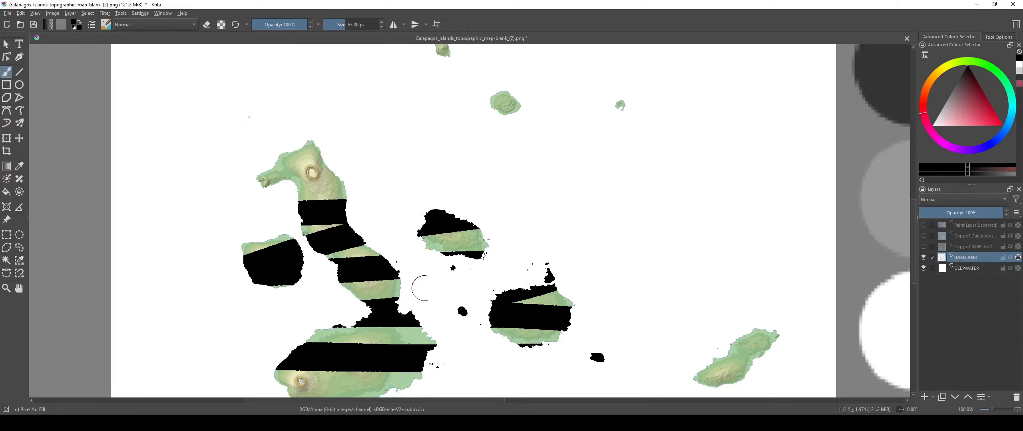
scroll(360, 270, "up", 4)
scroll(469, 265, "down", 1)
scroll(474, 187, "down", 2)
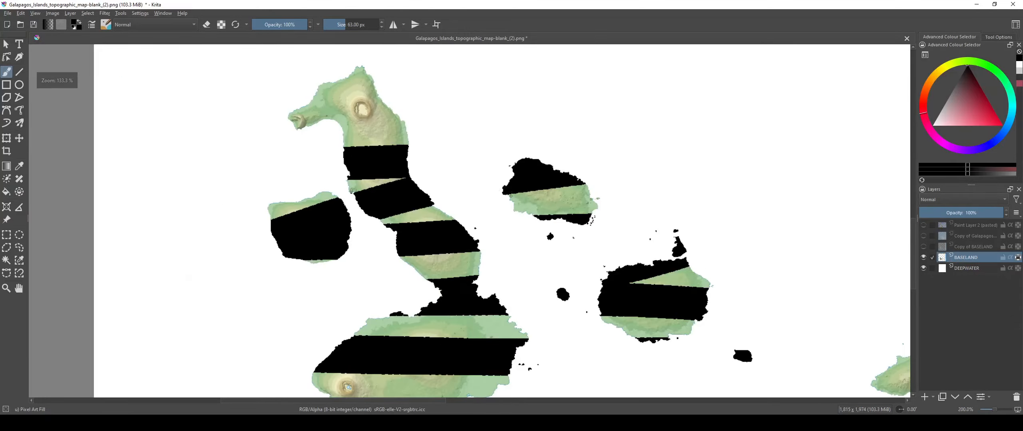
key("ctrl+z")
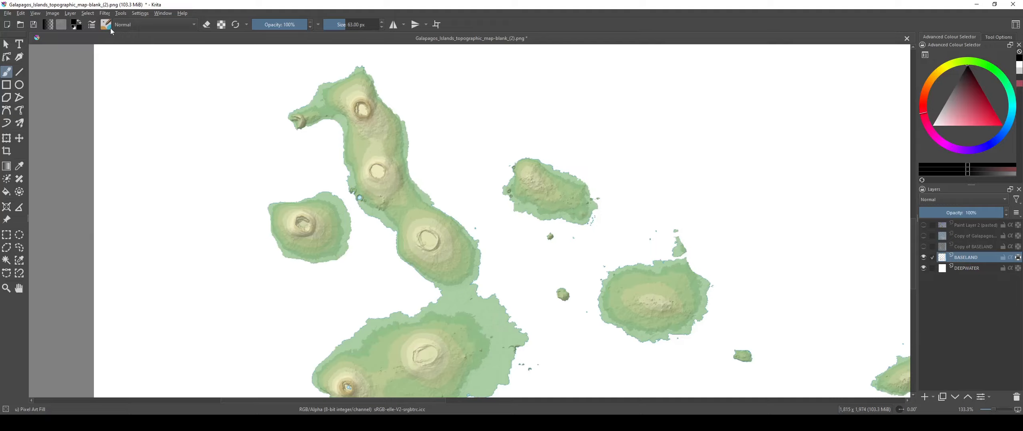
Step: Try a black 40 px stroke with the Basic-5 Size Opacity brush across the westernmost large island's crater
left_click(108, 28)
left_click(119, 40)
left_click(146, 84)
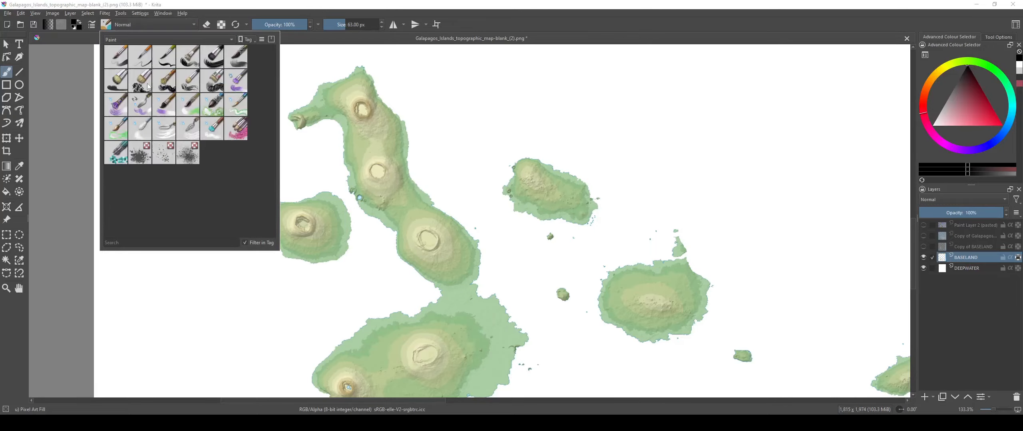
left_click(127, 56)
scroll(344, 256, "up", 8)
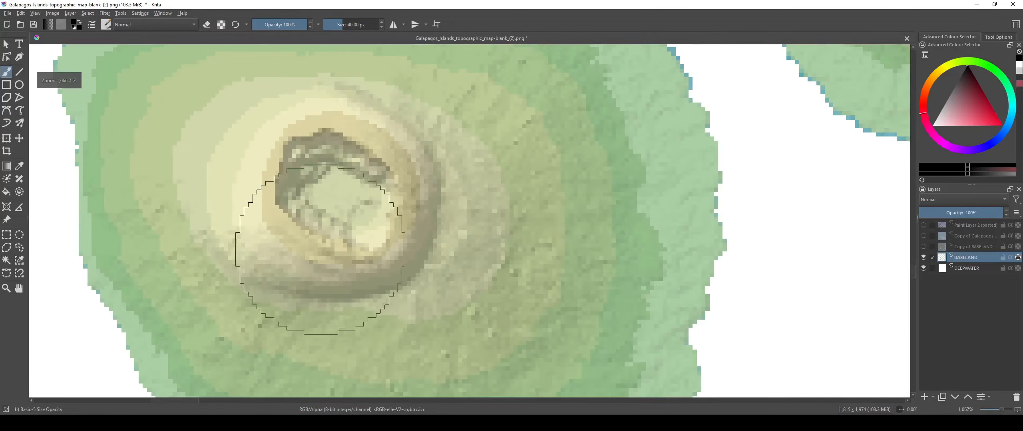
left_click(363, 246)
mouse_move(363, 245)
left_mouse_down()
mouse_move(521, 323)
mouse_move(539, 292)
left_mouse_up()
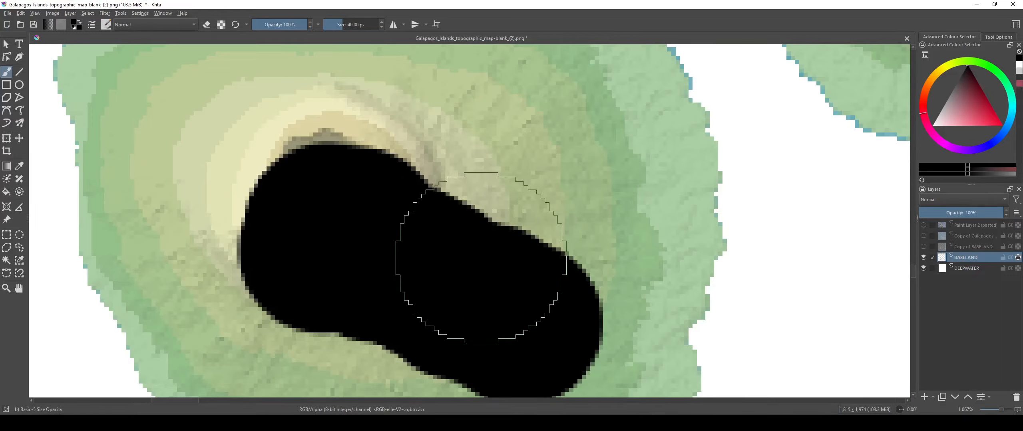
Step: Try black strokes with the 70 px Bristles-4 Glaze brush on the same island, northeast of its crater
key("plus")
left_click(106, 24)
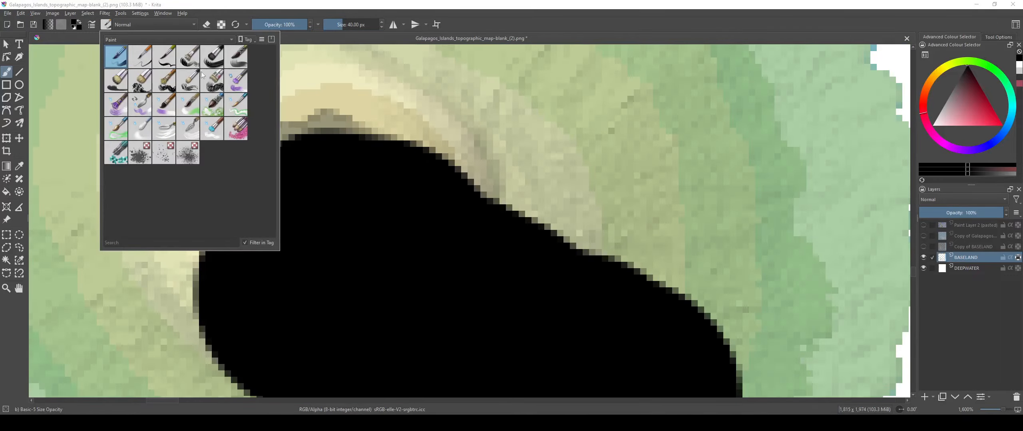
left_click(236, 60)
mouse_move(551, 175)
left_mouse_down()
mouse_move(574, 177)
mouse_move(535, 204)
left_mouse_up()
left_click_drag(690, 96, 468, 232)
Step: Examine the edge pixels of the test strokes up close and from a distance beside the terrain legend
scroll(467, 231, "up", 3)
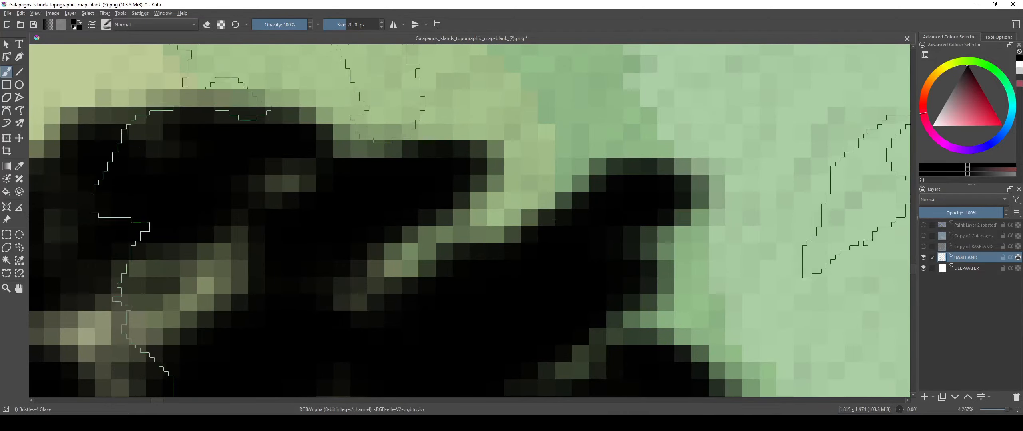
scroll(570, 204, "down", 9)
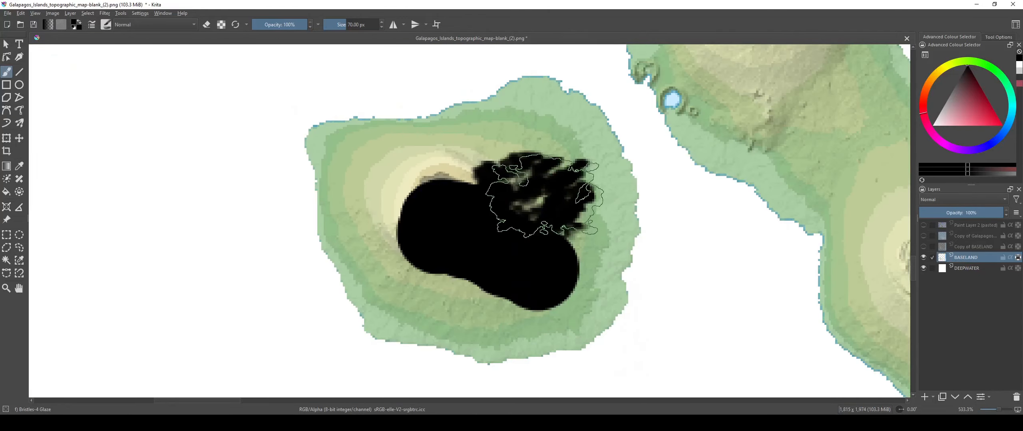
scroll(422, 240, "down", 1)
scroll(368, 251, "up", 2)
scroll(367, 251, "up", 2)
scroll(308, 262, "down", 8)
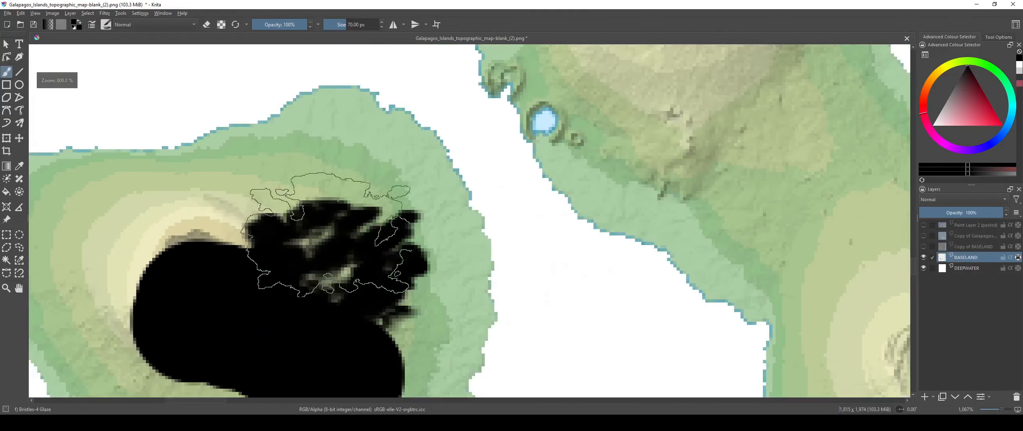
left_click_drag(498, 225, 371, 214)
scroll(333, 237, "up", 3)
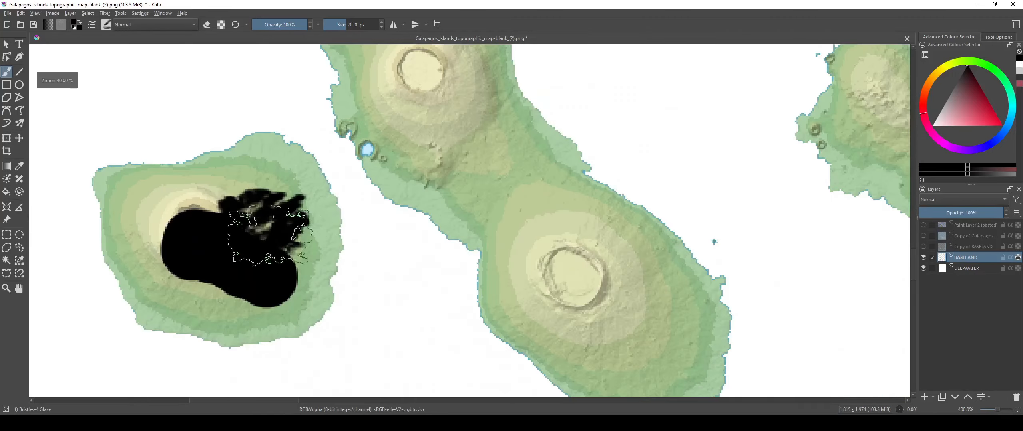
left_click_drag(826, 272, 337, 217)
scroll(95, 195, "down", 4)
scroll(451, 305, "down", 3)
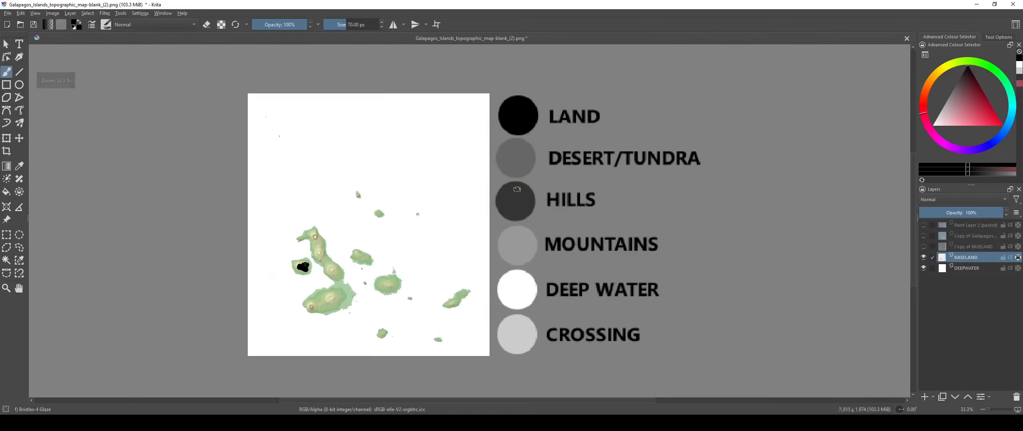
left_click_drag(410, 198, 542, 179)
scroll(427, 241, "up", 8)
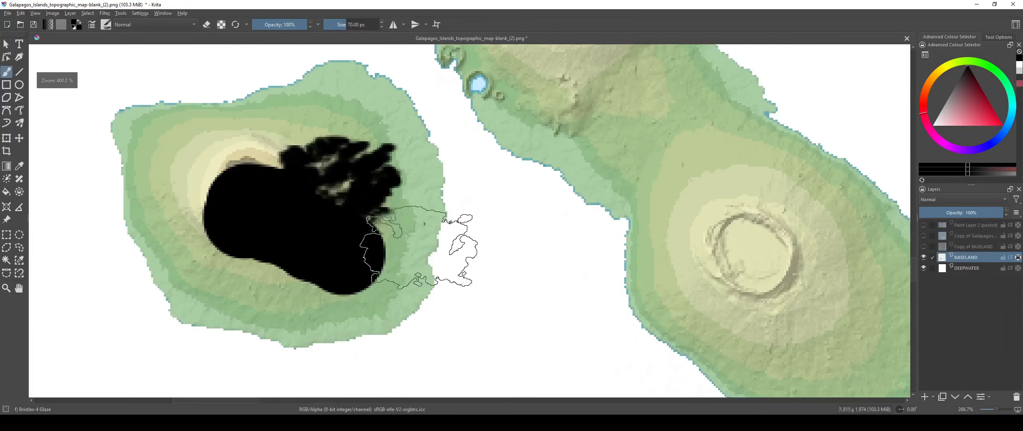
Step: Undo the Bristles-4 Glaze and Basic-5 Size Opacity test strokes on the BASELAND layer
left_click_drag(418, 246, 631, 278)
key("ctrl+z")
key("ctrl+z")
key("ctrl+z")
key("ctrl+z")
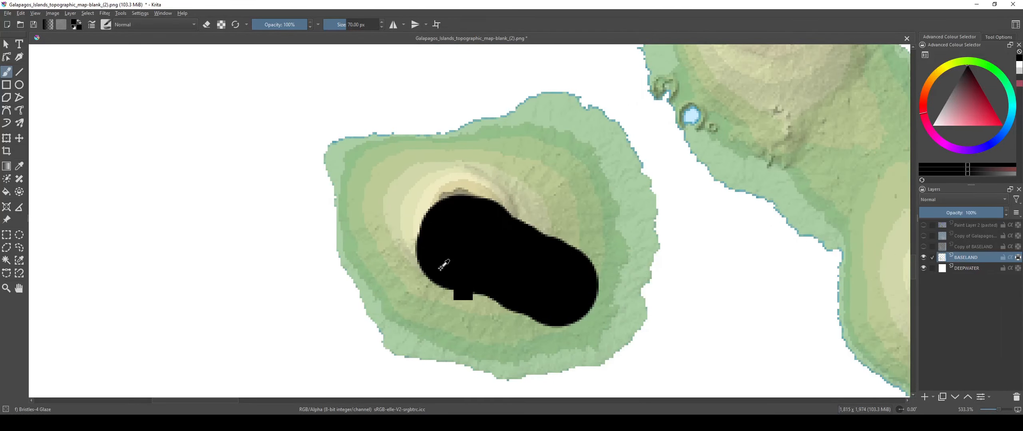
Step: Choose the Pixel Art Fill brush from the Pixel Art presets and paint the whole westernmost large island black
left_click(106, 24)
left_click(123, 41)
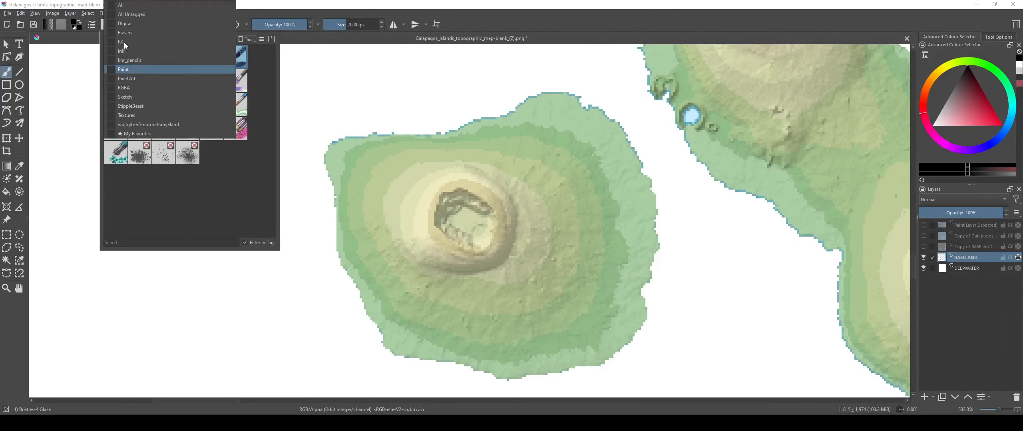
left_click(142, 86)
left_click(163, 56)
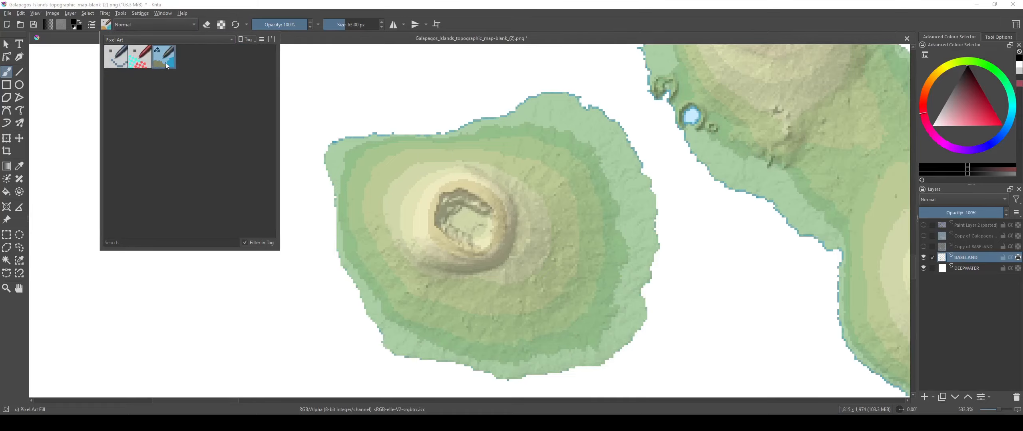
left_click(427, 196)
scroll(447, 223, "up", 10)
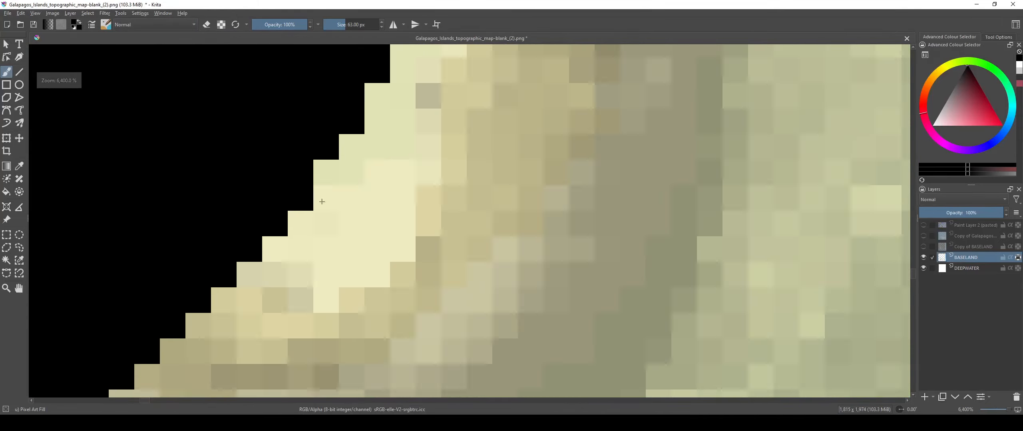
scroll(322, 201, "down", 10)
mouse_move(338, 173)
left_mouse_down()
mouse_move(326, 98)
mouse_move(421, 166)
mouse_move(519, 280)
left_mouse_up()
scroll(327, 178, "down", 8)
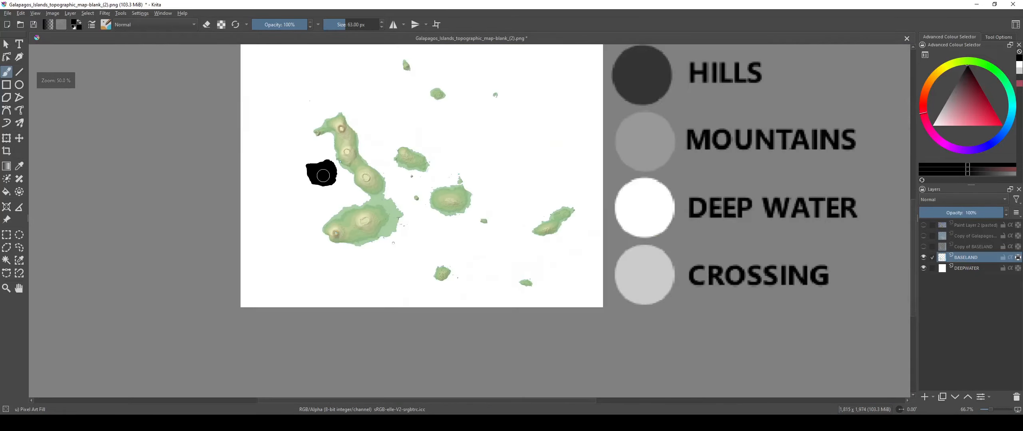
Step: Enlarge the brush to 215 px and paint the two tiny islets in the map's northwest corner black
left_click_drag(323, 176, 353, 341)
key("bracketright")
key("bracketright")
key("bracketright")
key("bracketright")
key("bracketright")
key("bracketright")
key("bracketright")
key("bracketright")
key("bracketright")
key("bracketright")
key("bracketright")
key("bracketright")
key("bracketright")
key("bracketright")
key("bracketright")
key("bracketright")
key("bracketright")
key("bracketright")
scroll(303, 139, "up", 2)
left_click(329, 139)
left_click_drag(344, 148, 362, 255)
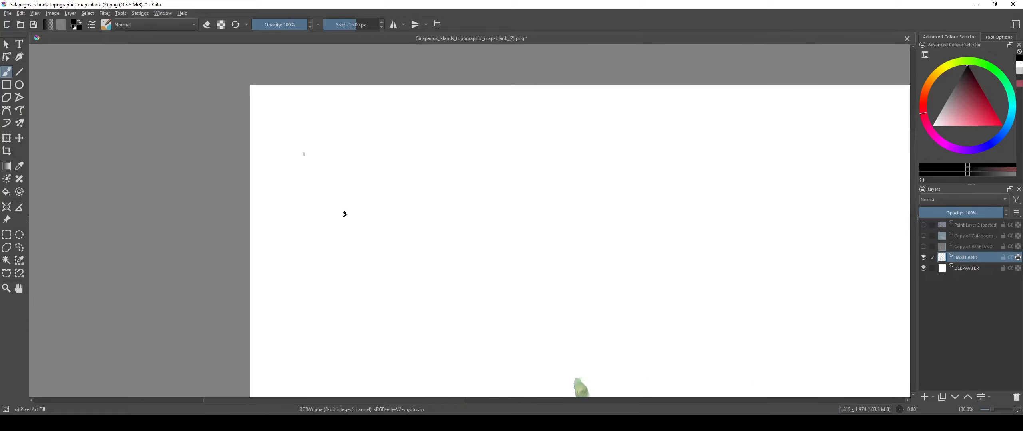
scroll(296, 117, "up", 1)
left_click(296, 176)
Step: Paint the northern islands, the large western island chain and the central islands solid black
scroll(528, 321, "down", 2)
left_click_drag(527, 317, 377, 133)
scroll(442, 256, "up", 1)
mouse_move(425, 206)
left_mouse_down()
mouse_move(442, 238)
mouse_move(525, 274)
mouse_move(569, 251)
left_mouse_up()
left_click_drag(531, 379, 547, 244)
mouse_move(569, 292)
left_mouse_down()
mouse_move(562, 191)
mouse_move(573, 166)
mouse_move(582, 188)
mouse_move(447, 122)
mouse_move(308, 338)
mouse_move(347, 301)
left_mouse_up()
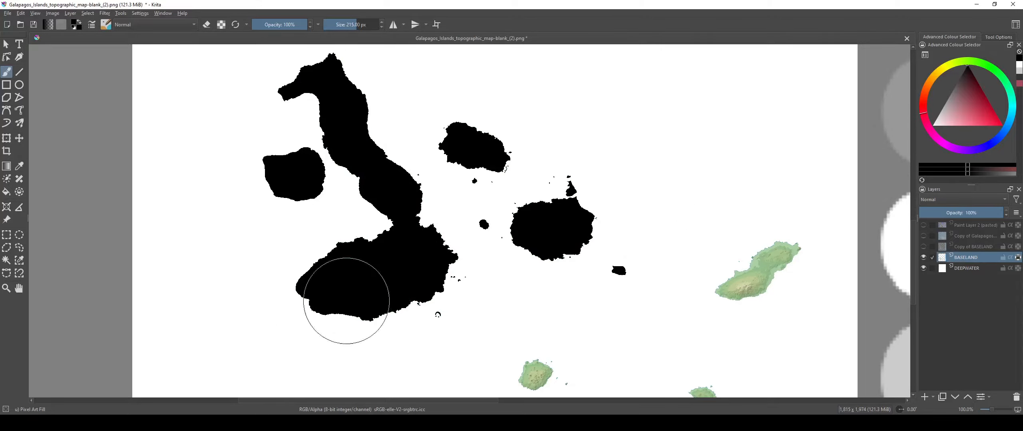
Step: Paint the remaining southern and southeastern islands solid black
left_click_drag(504, 244, 420, 130)
scroll(459, 209, "up", 1)
mouse_move(495, 277)
left_mouse_down()
mouse_move(466, 279)
mouse_move(692, 351)
mouse_move(653, 205)
left_mouse_up()
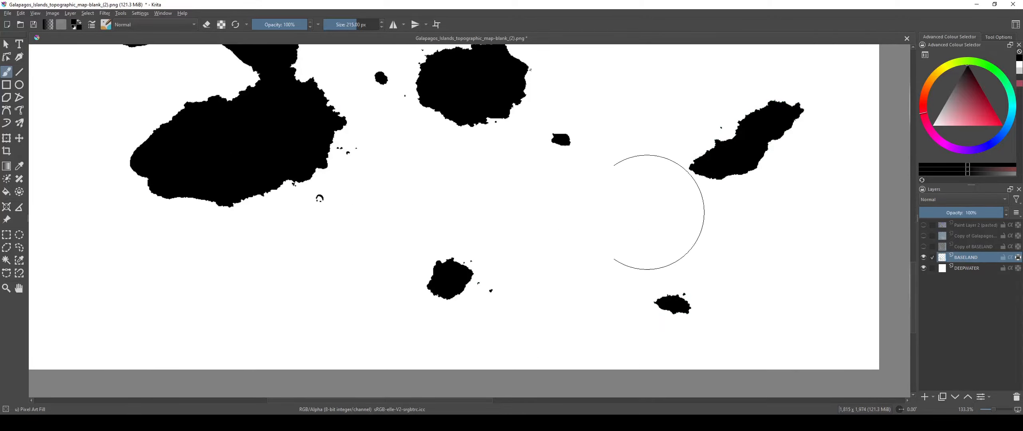
Step: Rename the BASELAND layer as LAND and compare it with the topographic copy by showing and hiding that copy
scroll(486, 178, "down", 3)
scroll(383, 182, "down", 2)
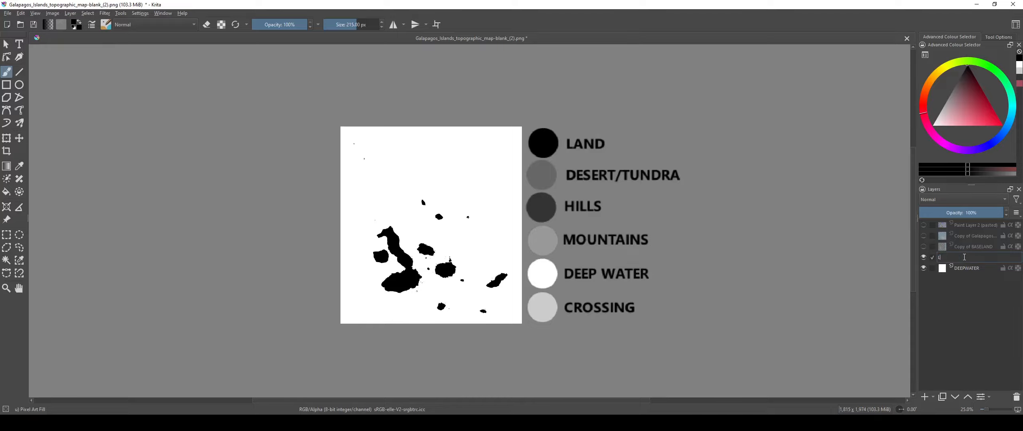
left_click(923, 246)
scroll(417, 277, "up", 3)
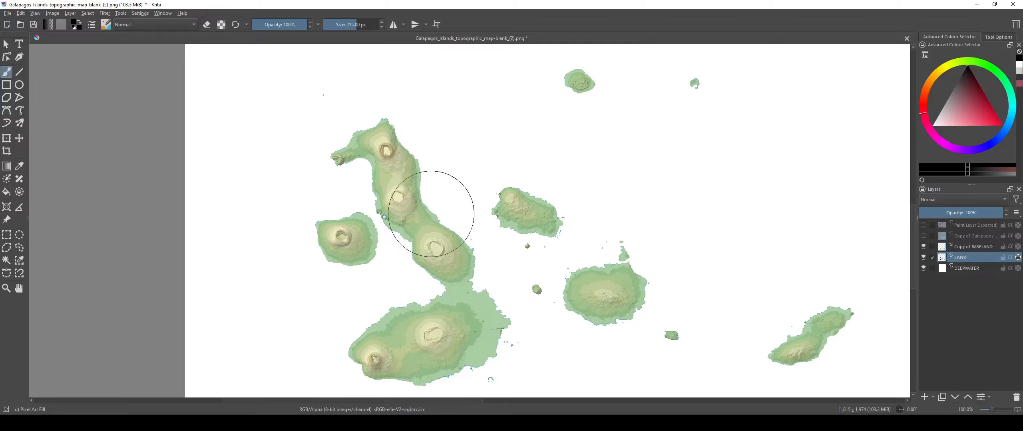
left_click(923, 247)
scroll(499, 117, "down", 2)
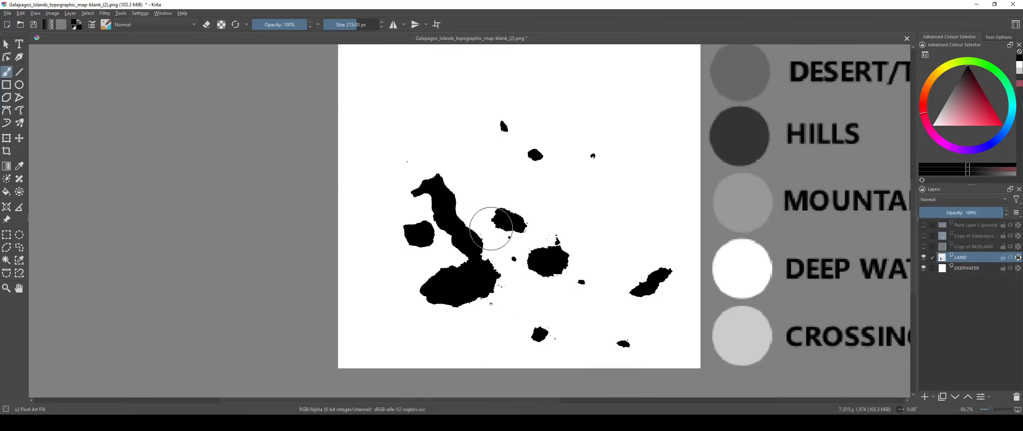
scroll(450, 256, "up", 5)
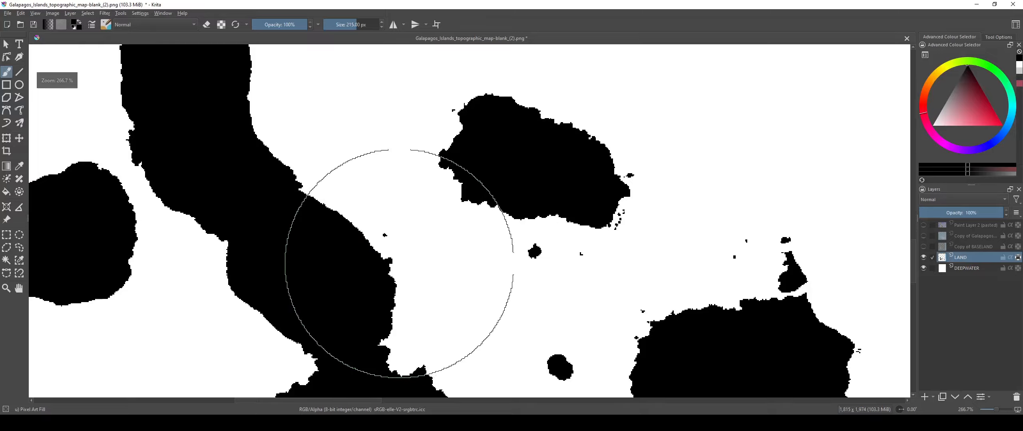
scroll(386, 260, "down", 4)
Step: Set the brush size to 10 px and open panama.kra from the AoC folder as a reference map
left_click_drag(445, 272, 438, 271, "shift")
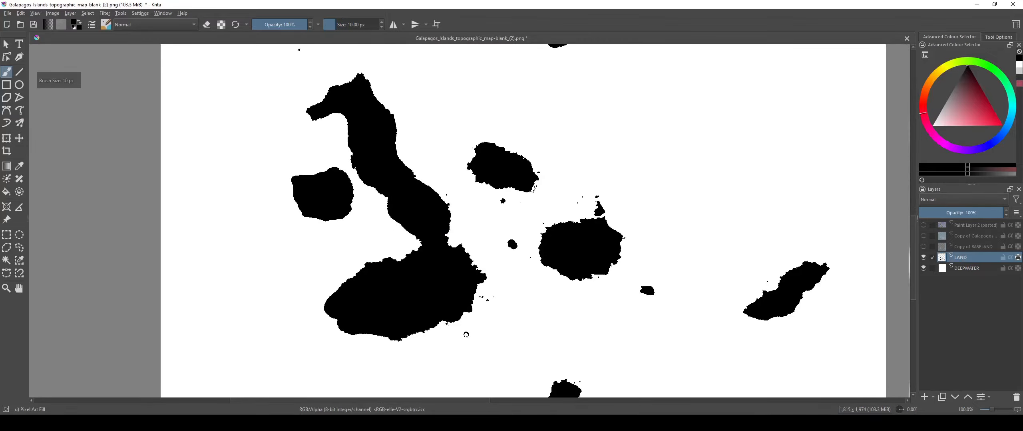
key("alt+Tab")
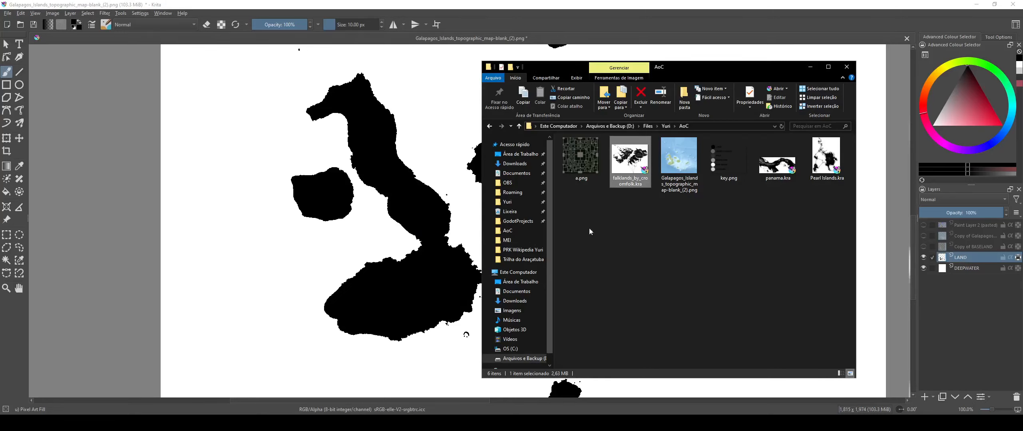
left_click(771, 171)
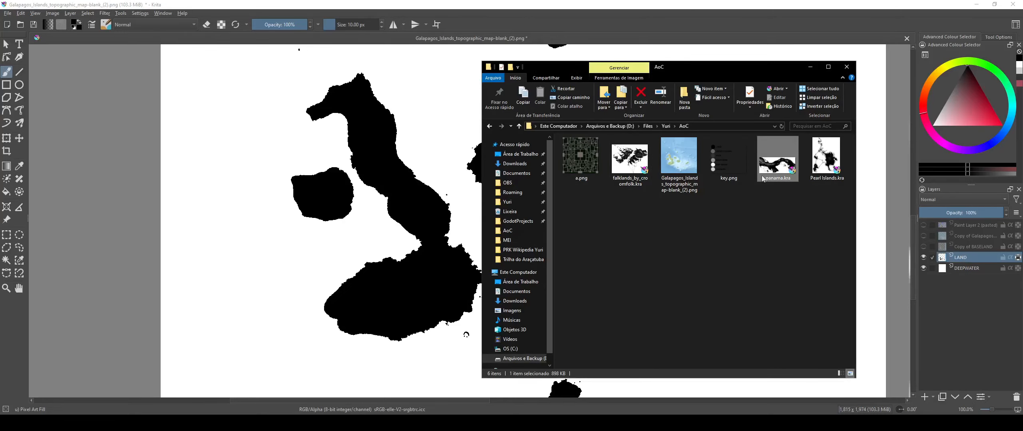
double_click(782, 172)
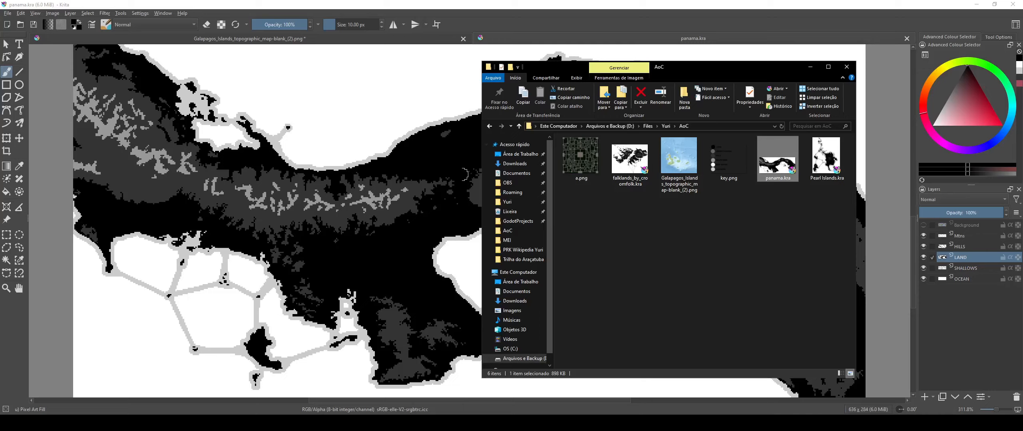
left_click(442, 3)
Step: Examine the light grey band along the Panama map's northern coast and how it follows the black land
left_click_drag(377, 165, 426, 290)
scroll(426, 290, "up", 6)
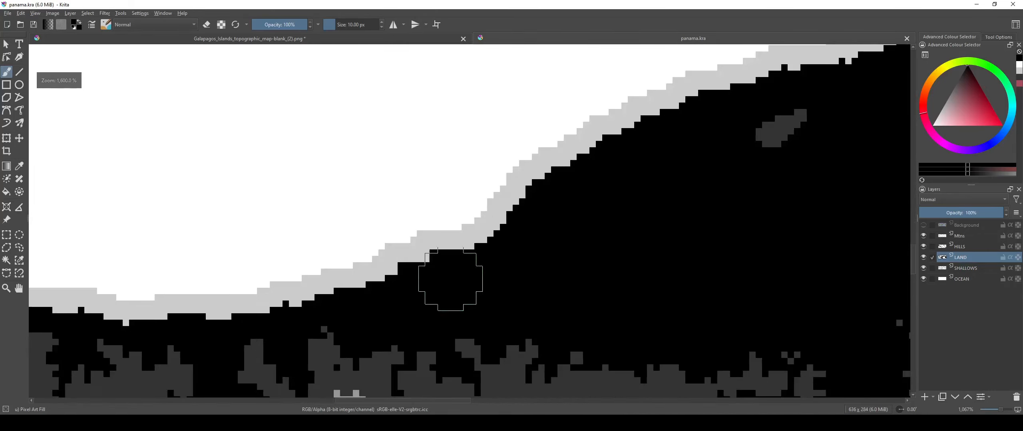
left_click_drag(365, 295, 258, 344)
left_click_drag(499, 174, 275, 308)
left_click_drag(554, 198, 99, 380)
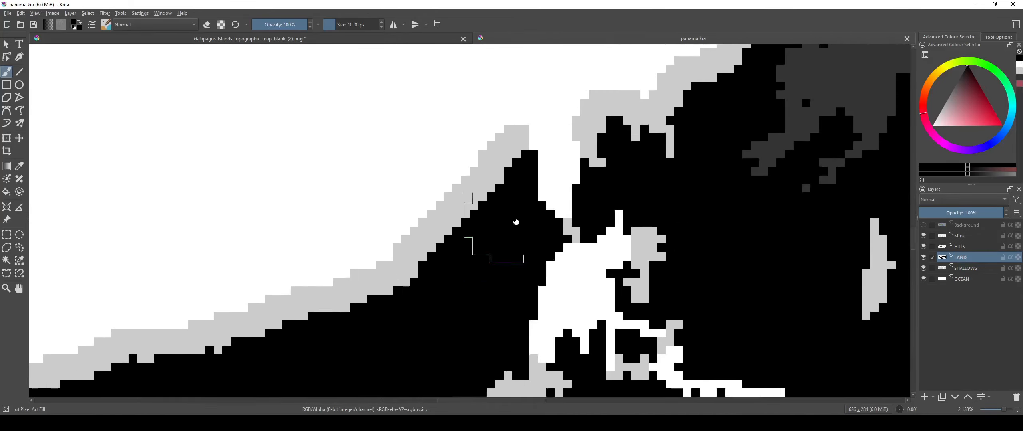
left_click_drag(516, 224, 353, 392)
left_click_drag(748, 139, 166, 215)
left_click_drag(710, 294, 571, 255)
left_click_drag(664, 330, 516, 227)
scroll(458, 241, "down", 4)
left_click_drag(443, 283, 539, 212)
Step: Examine the Panama map's canal, lagoon and island crossings and its hill and mountain shading
scroll(539, 212, "down", 1)
left_click_drag(541, 245, 586, 251)
scroll(479, 199, "up", 3)
scroll(479, 199, "up", 1)
scroll(448, 217, "up", 1)
left_click_drag(637, 312, 481, 197)
scroll(491, 216, "down", 3)
scroll(509, 242, "up", 2)
scroll(512, 256, "up", 1)
left_click_drag(509, 256, 516, 290)
scroll(582, 322, "up", 1)
left_click_drag(558, 156, 672, 270)
scroll(673, 270, "down", 2)
left_click_drag(391, 230, 392, 231)
scroll(597, 316, "down", 3)
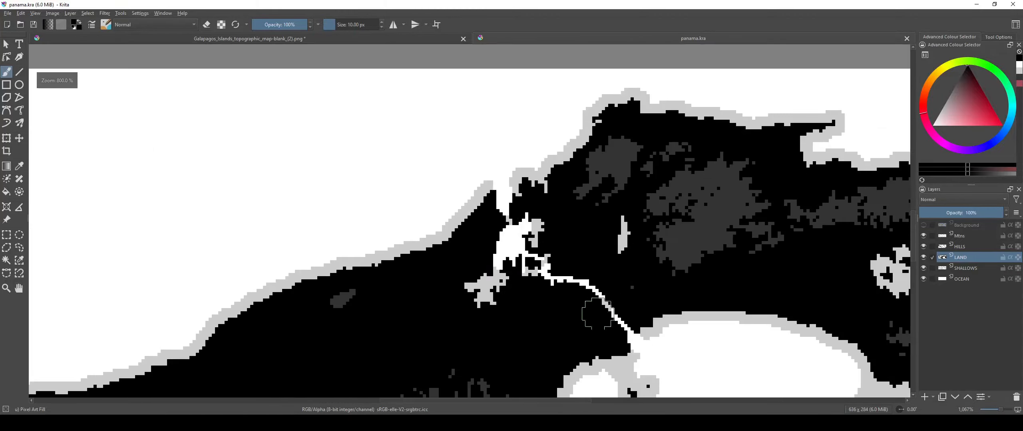
left_click_drag(566, 348, 602, 288)
scroll(602, 288, "down", 1)
left_click_drag(172, 352, 407, 284)
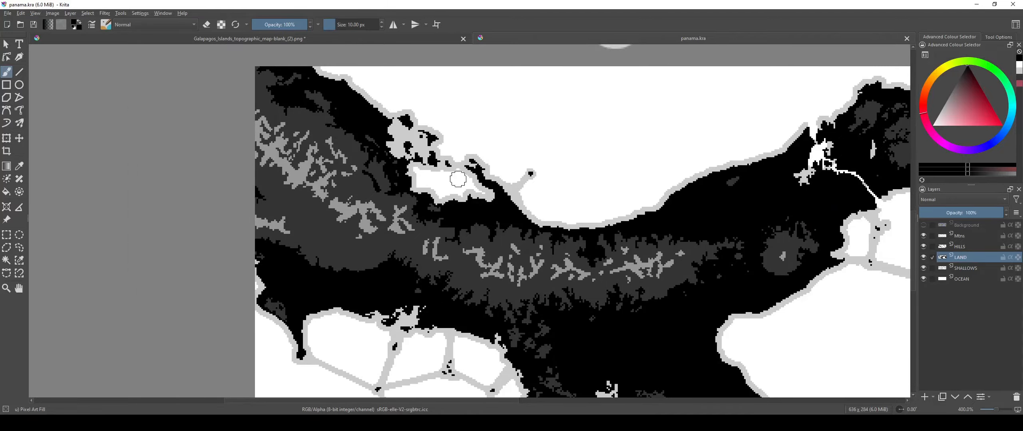
scroll(460, 179, "up", 2)
left_click_drag(578, 222, 377, 226)
scroll(405, 246, "up", 2)
scroll(569, 175, "down", 5)
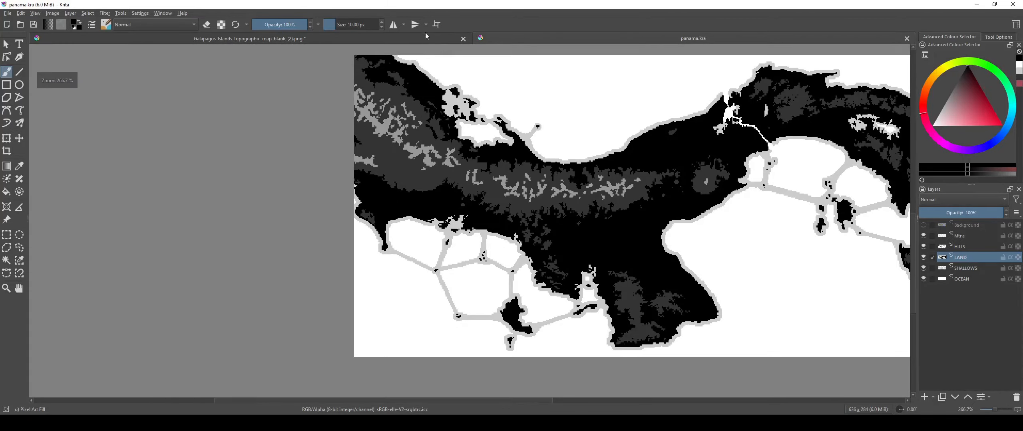
Step: Return to the Galapagos map, reduce the brush to 1 px and paint one black pixel off the large western island's southwest coast
left_click(418, 38)
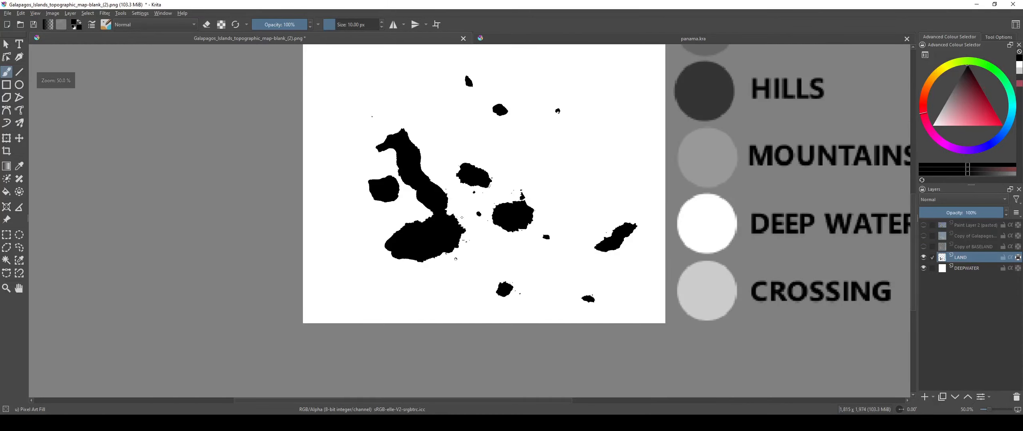
scroll(465, 239, "up", 9)
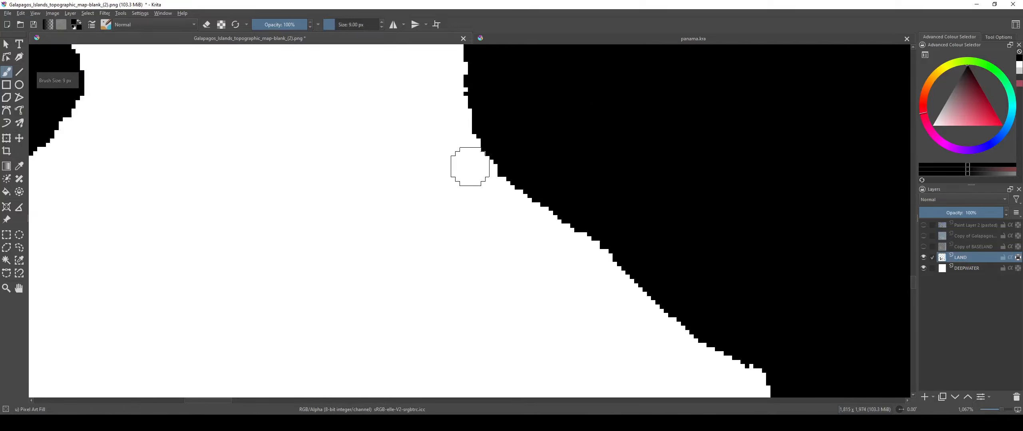
scroll(480, 172, "up", 3)
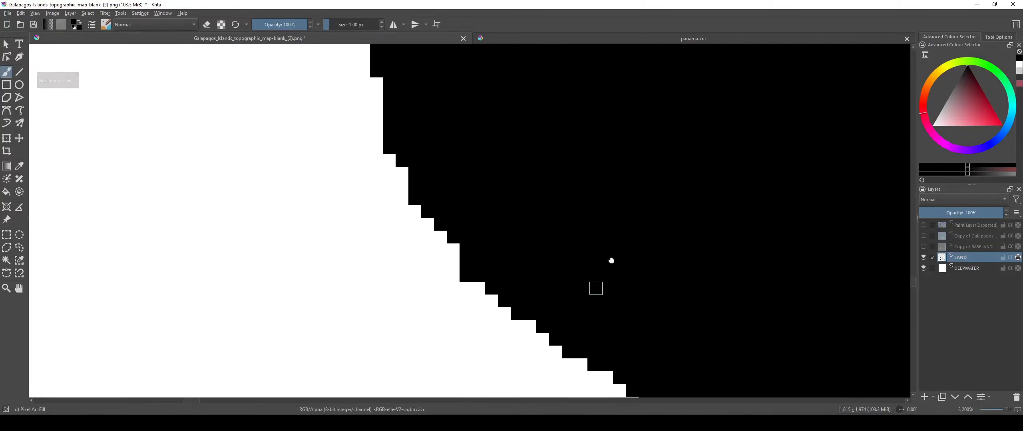
scroll(606, 268, "up", 2)
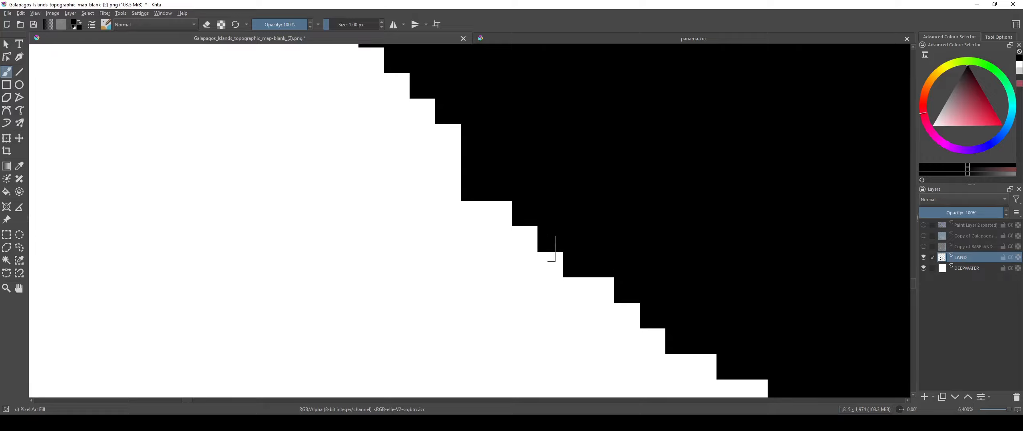
left_click_drag(452, 219, 429, 223)
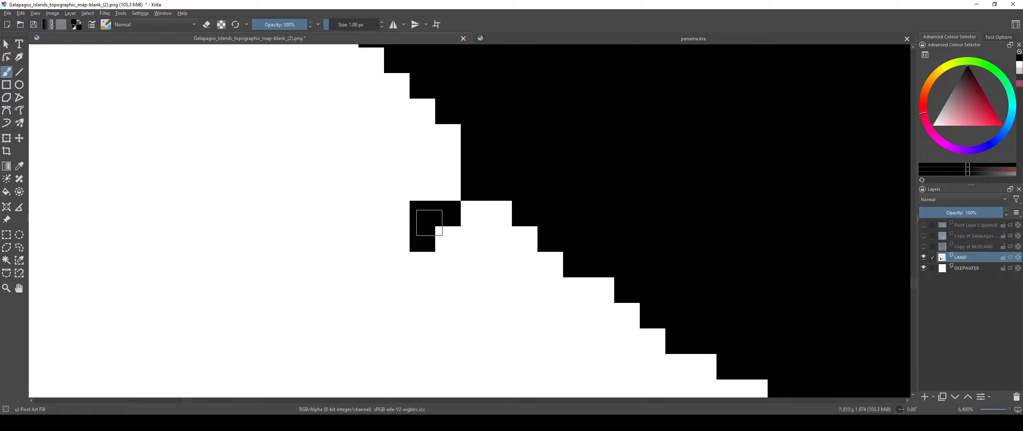
key("ctrl+z")
scroll(447, 266, "down", 4)
scroll(459, 260, "up", 4)
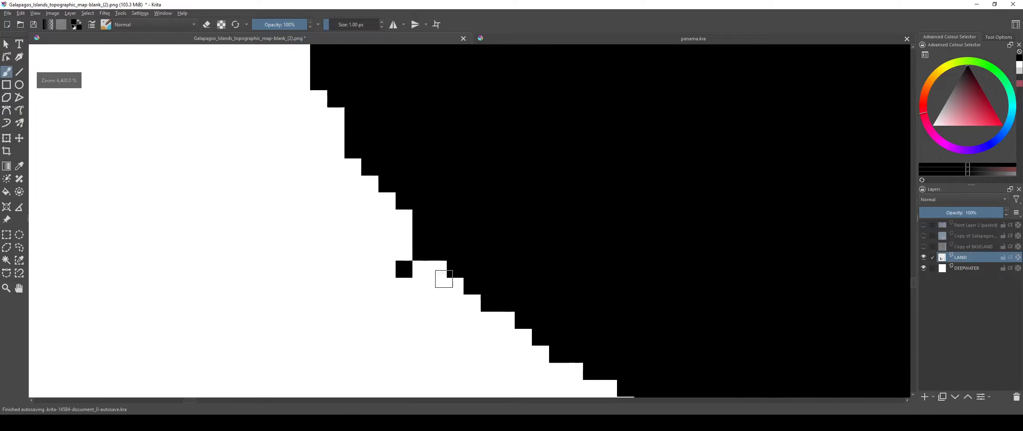
scroll(469, 272, "down", 4)
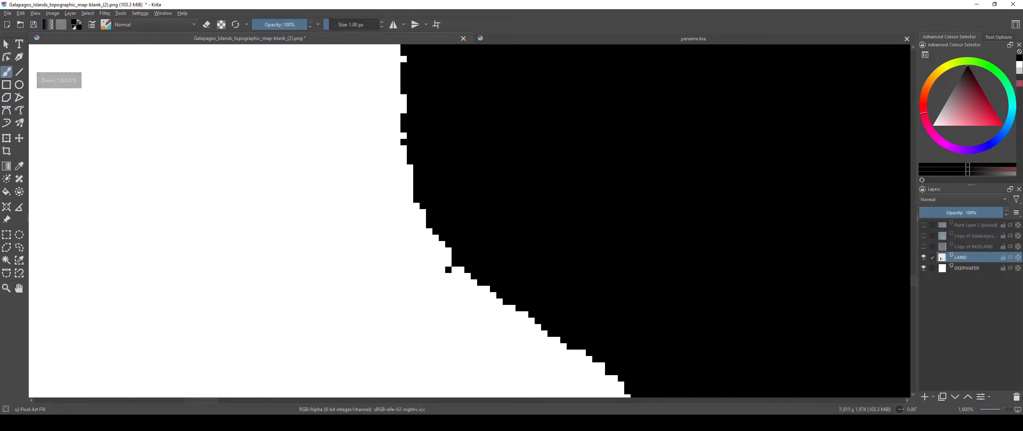
scroll(459, 276, "up", 4)
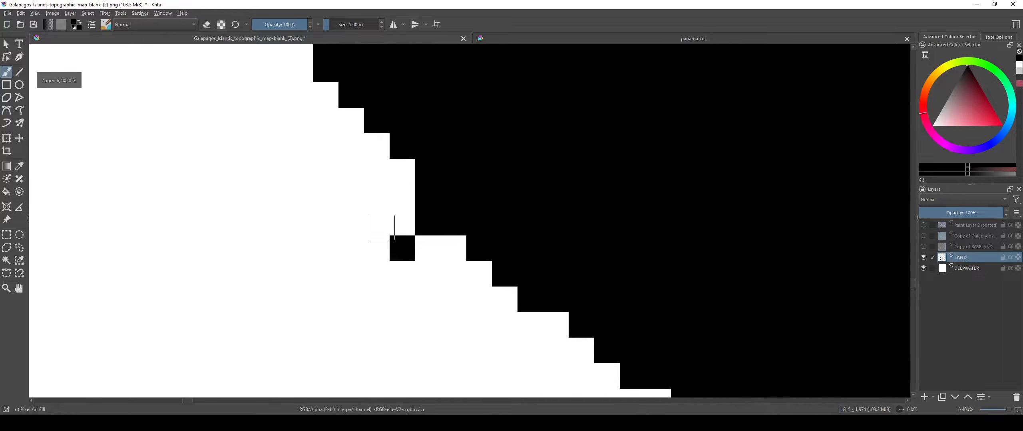
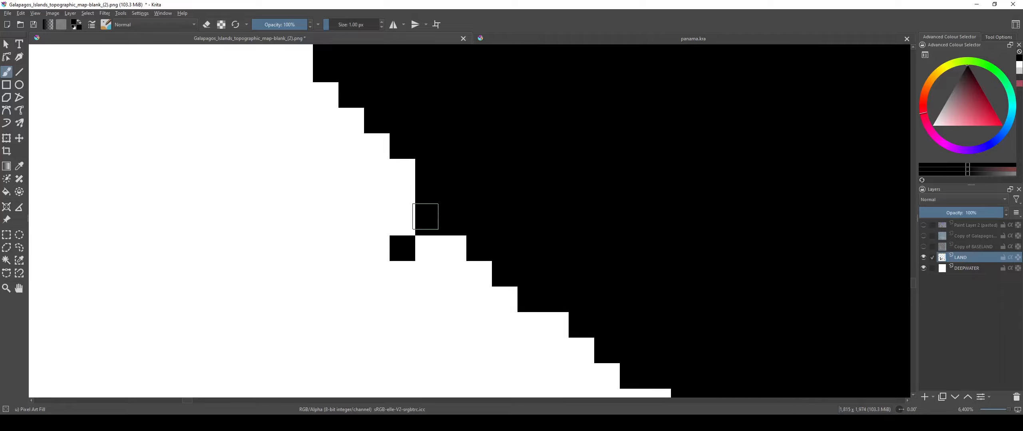
Step: Inspect the coastlines of the large western island, the central island and the southeastern islands
scroll(394, 257, "down", 8)
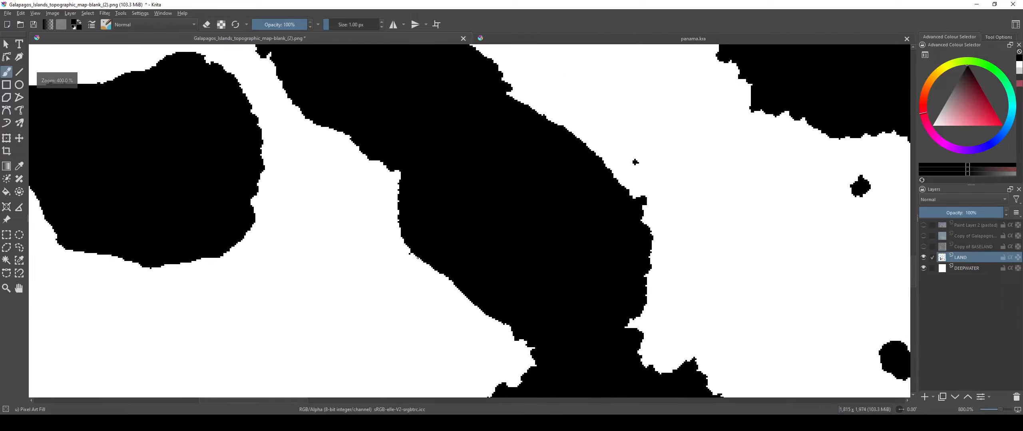
left_click_drag(450, 252, 563, 423)
left_click_drag(400, 160, 551, 276)
left_click_drag(396, 217, 390, 255)
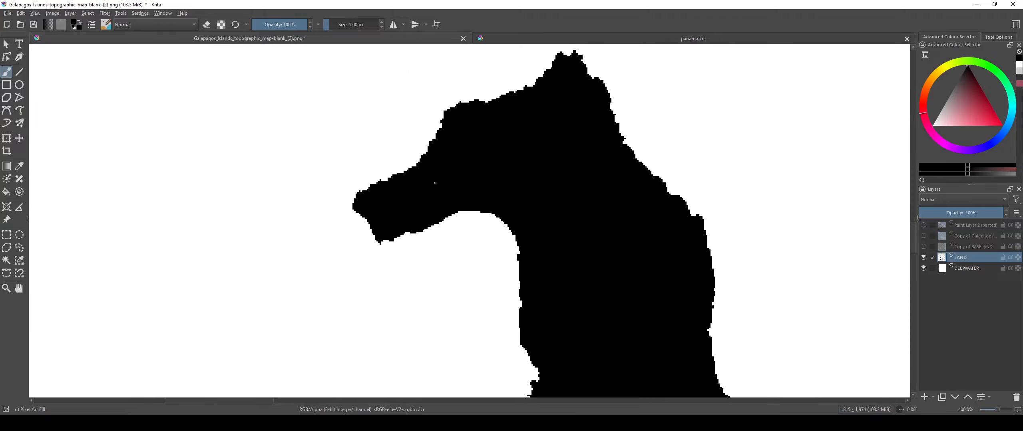
scroll(541, 219, "down", 4)
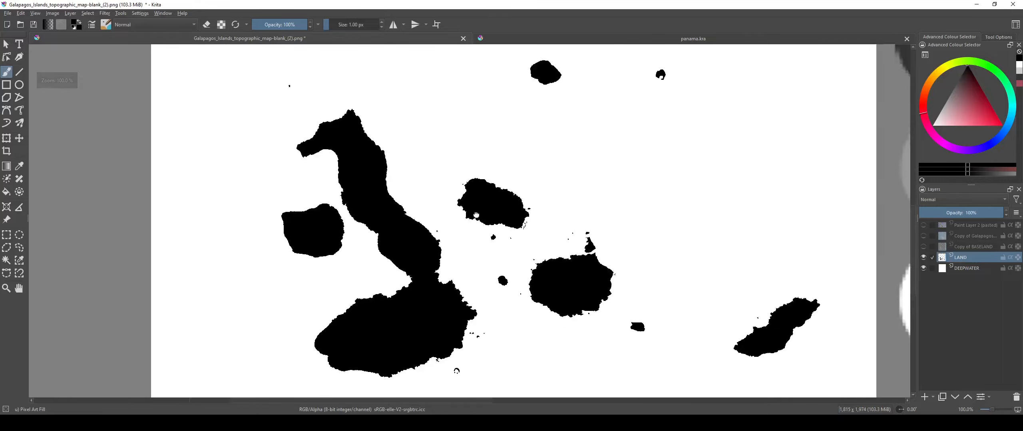
scroll(503, 218, "up", 5)
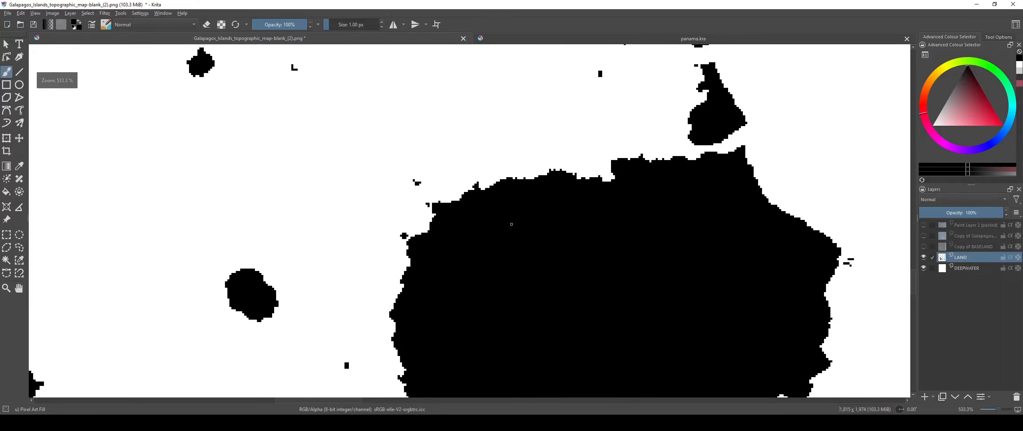
left_click_drag(463, 239, 446, 242)
left_click_drag(562, 218, 449, 101)
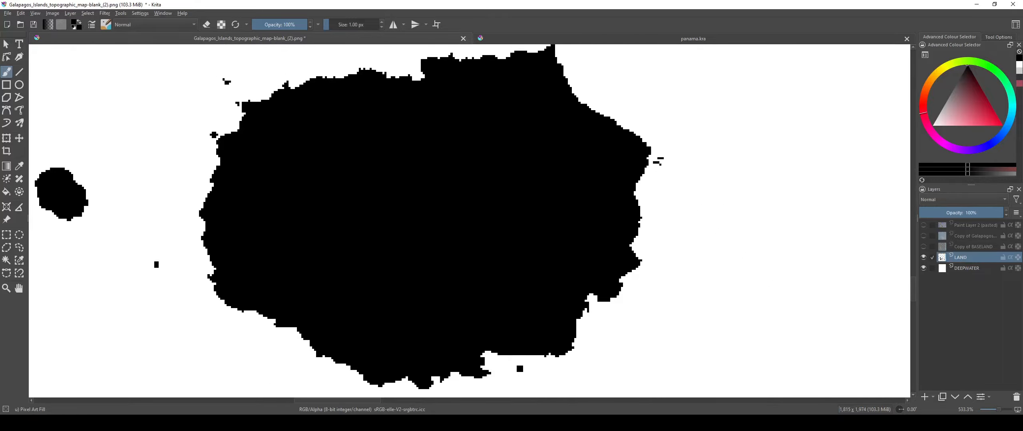
left_click_drag(579, 287, 420, 162)
scroll(467, 206, "down", 3)
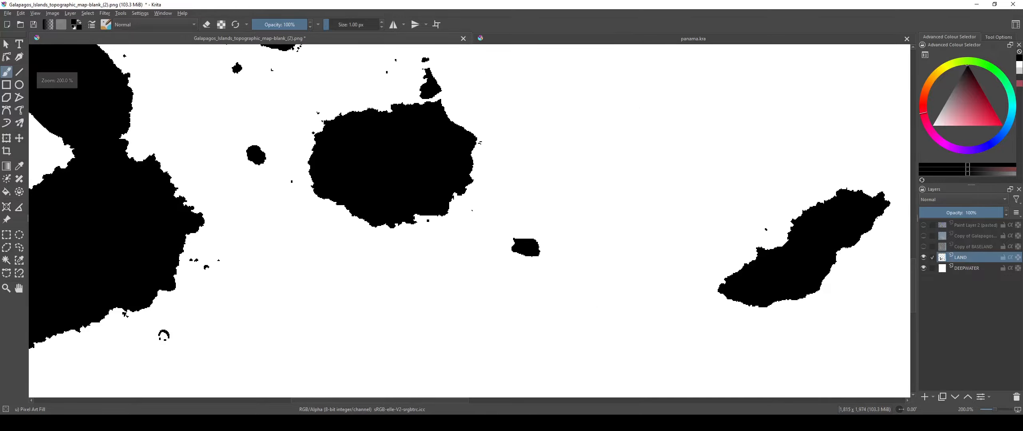
left_click_drag(470, 210, 419, 245)
left_click_drag(753, 246, 469, 294)
left_click_drag(152, 177, 739, 257)
Step: Inspect the large western island's eastern coast and northern end for the pixel detail of its outline
scroll(333, 257, "up", 4)
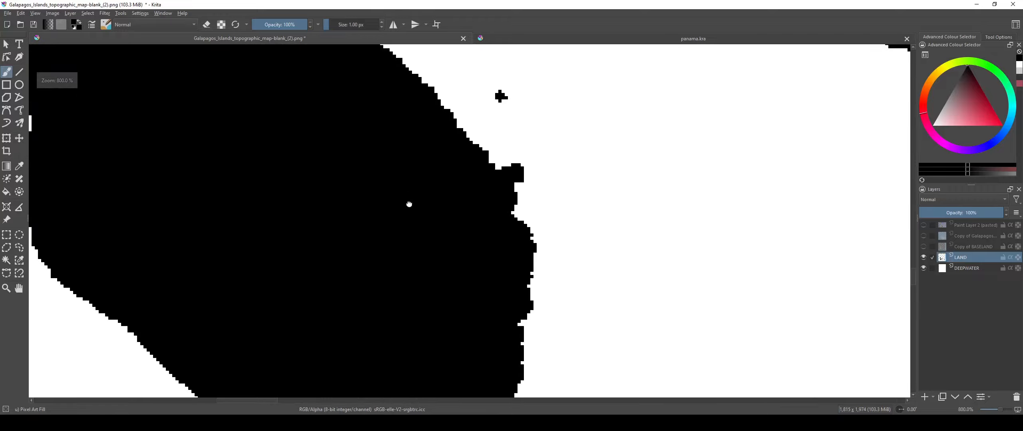
left_click_drag(408, 205, 480, 333)
left_click_drag(401, 175, 484, 299)
left_click_drag(378, 213, 481, 323)
scroll(425, 254, "down", 5)
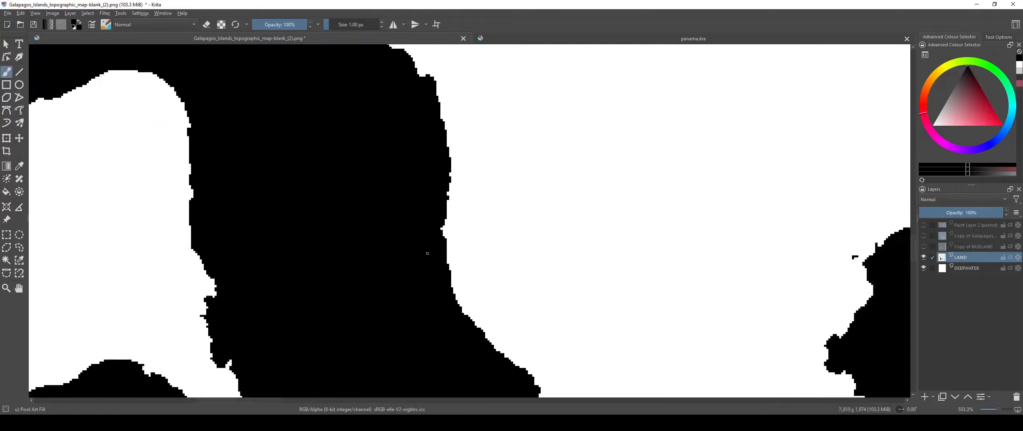
left_click_drag(426, 254, 504, 293)
scroll(474, 234, "up", 1)
scroll(334, 126, "down", 2)
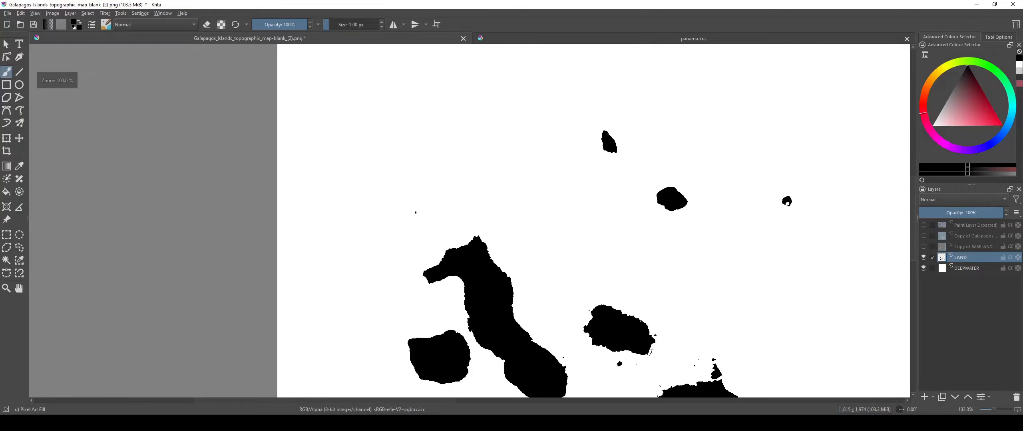
scroll(441, 165, "up", 6)
scroll(442, 166, "down", 5)
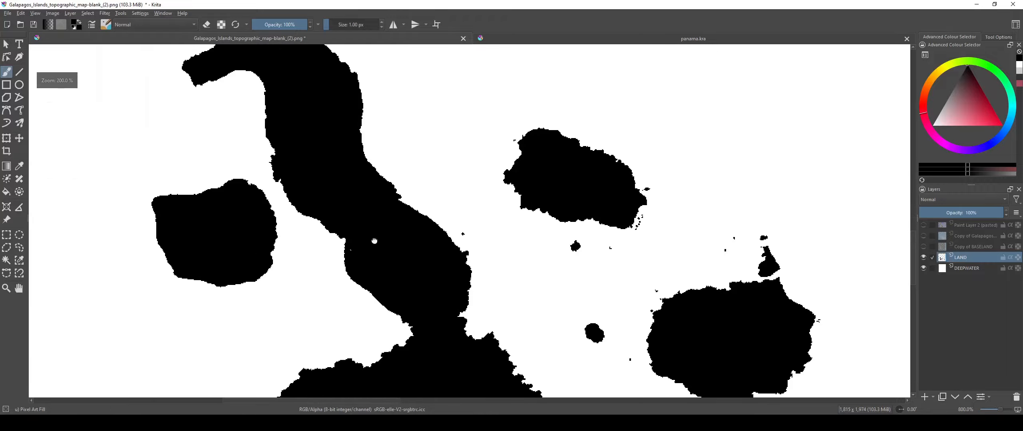
Step: Paint a single black pixel just off the stair-stepped island coastline
scroll(430, 237, "up", 11)
left_click(536, 174)
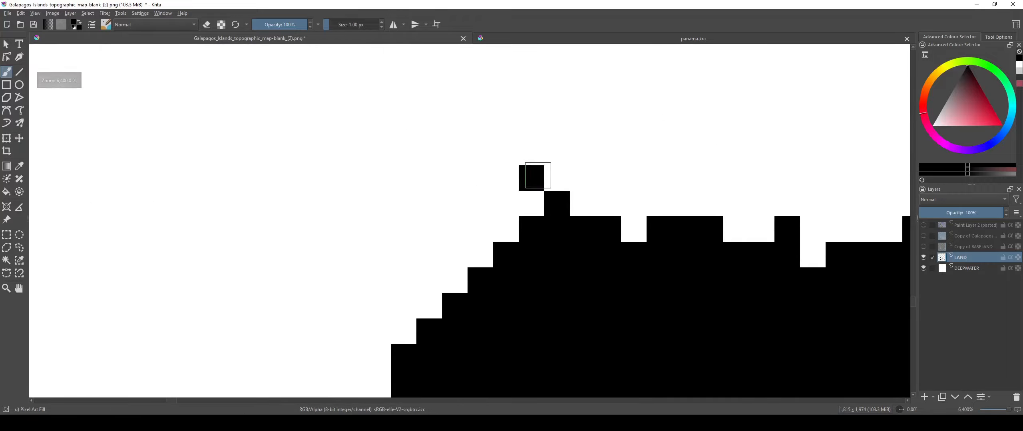
scroll(723, 157, "down", 10)
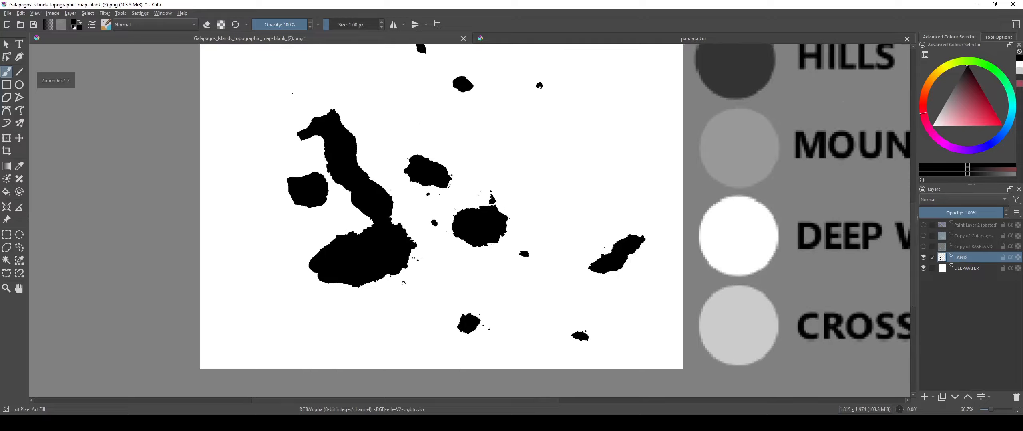
Step: Pick the light grey CROSSING colour from the terrain key beside the map
left_click(763, 300, "ctrl")
scroll(486, 240, "up", 10)
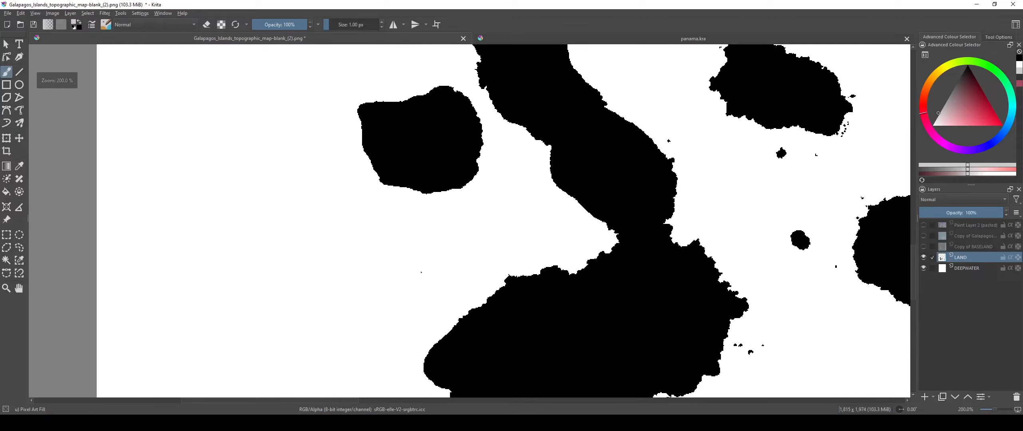
mouse_move(485, 238)
left_mouse_down()
mouse_move(514, 239)
mouse_move(514, 264)
left_mouse_up()
scroll(520, 224, "down", 3)
scroll(521, 223, "down", 6)
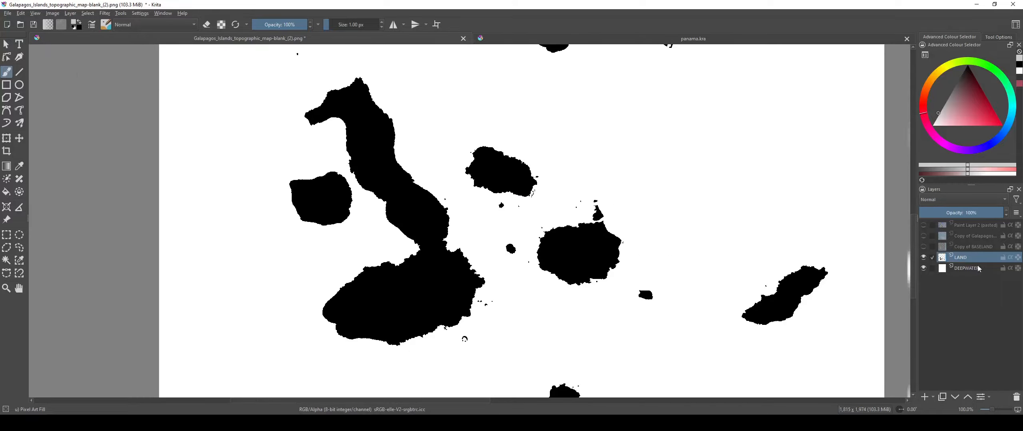
Step: Enlarge the brush to 20 px for painting beside the large western island's eastern coast
scroll(474, 247, "up", 4)
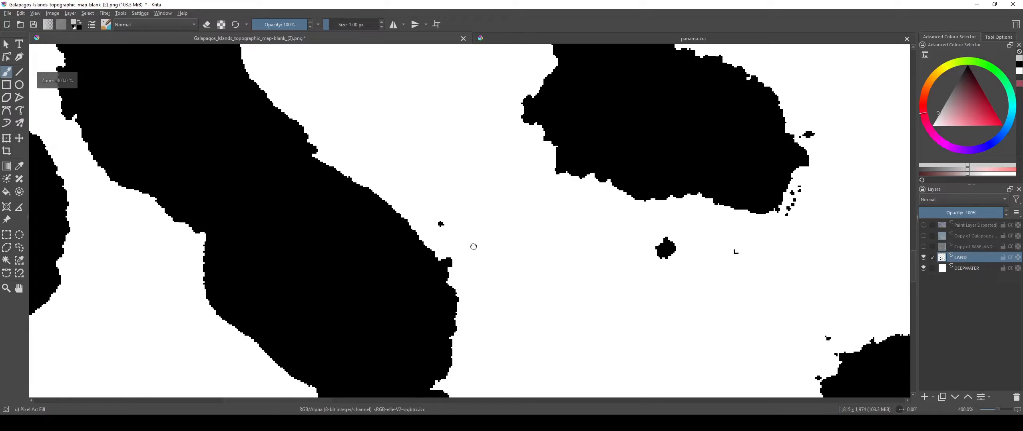
key("bracketright")
key("bracketright")
left_click_drag(305, 136, 453, 285)
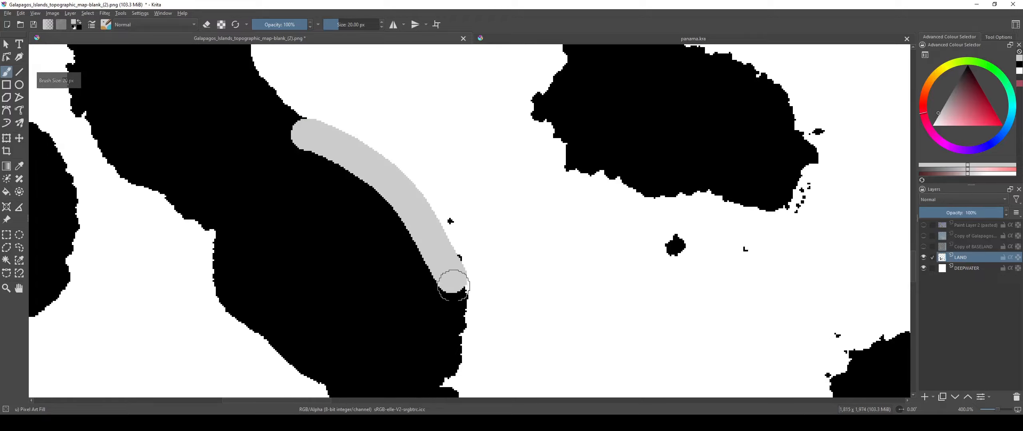
key("ctrl+z")
mouse_move(332, 149)
left_mouse_down()
mouse_move(427, 212)
mouse_move(461, 300)
mouse_move(447, 336)
left_mouse_up()
key("ctrl+z")
Step: Undo the trial light grey stroke painted over the large western island's eastern coast
scroll(392, 228, "down", 4)
scroll(503, 238, "down", 2)
mouse_move(392, 228)
left_mouse_down()
mouse_move(503, 238)
mouse_move(463, 274)
left_mouse_up()
scroll(591, 243, "down", 1)
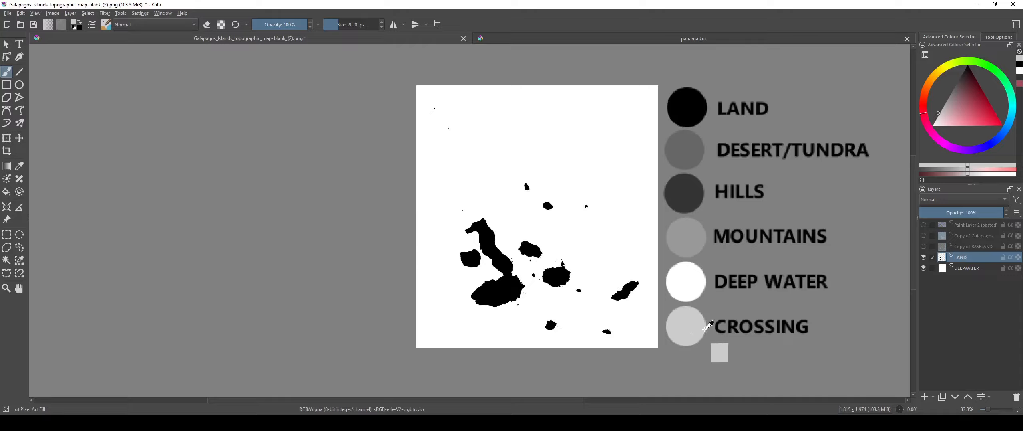
scroll(516, 276, "up", 4)
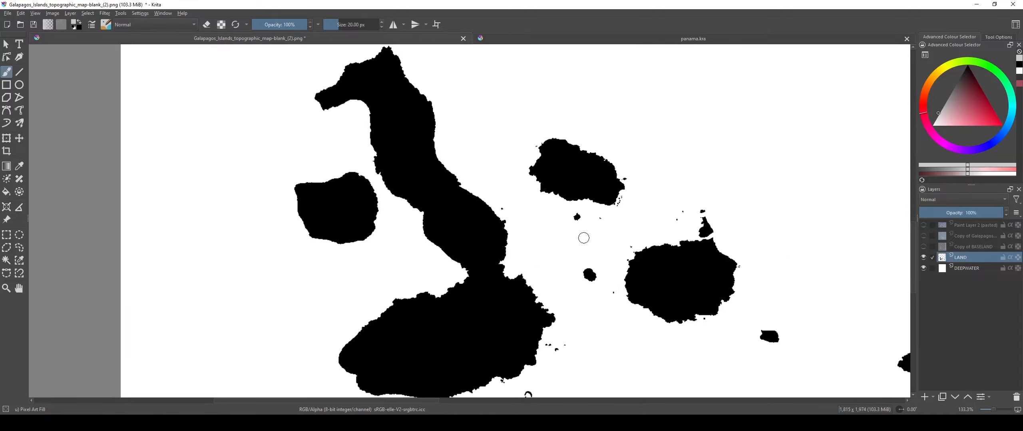
Step: Select all opaque pixels of the LAND layer so that every island is outlined
left_click(923, 257)
left_click(924, 258)
scroll(394, 109, "up", 1)
left_click(87, 13)
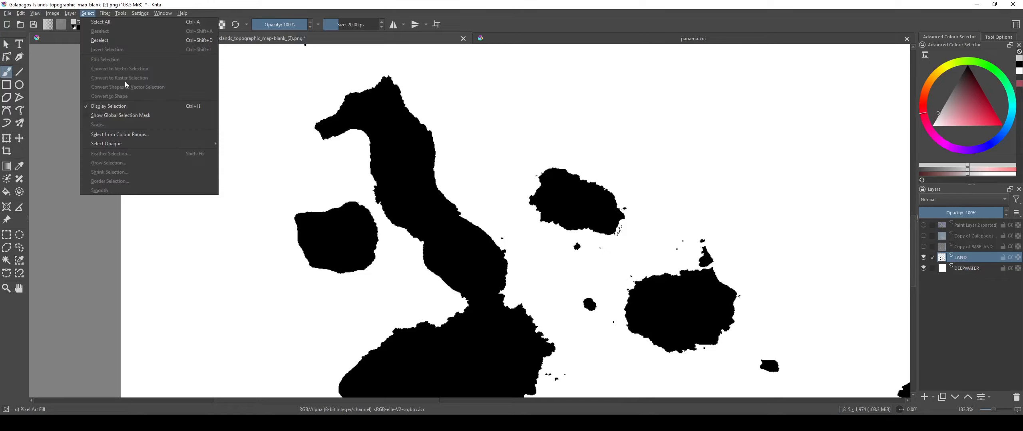
left_click(961, 258)
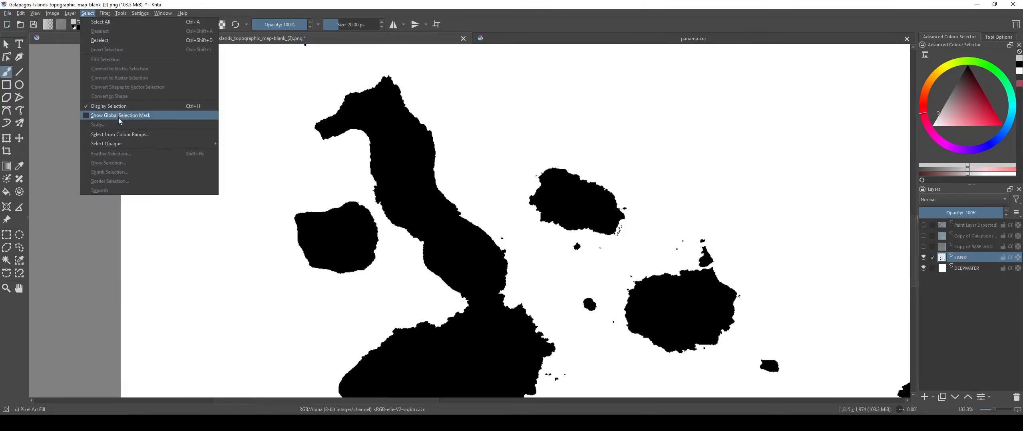
mouse_move(119, 147)
left_click(253, 145)
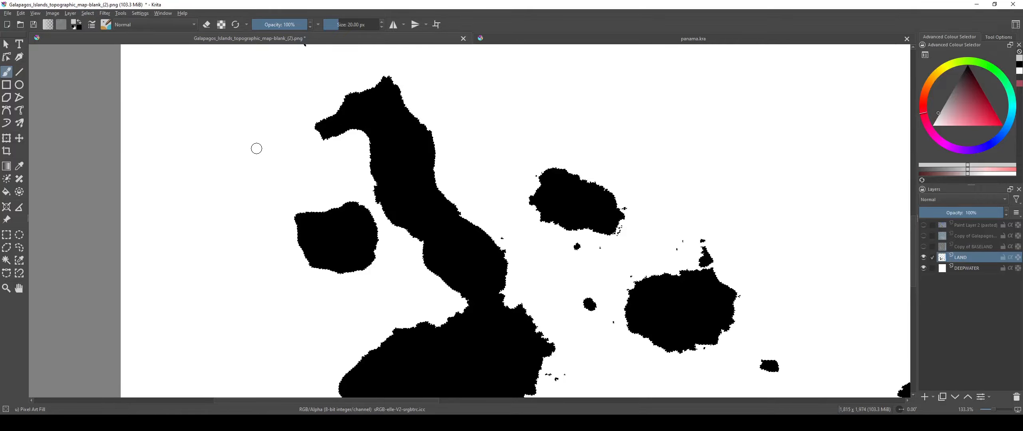
Step: Examine the selection outline along the large western island's coastline at different magnifications
scroll(280, 156, "down", 3)
scroll(320, 219, "up", 3)
scroll(354, 274, "up", 2)
mouse_move(306, 263)
left_mouse_down()
mouse_move(438, 274)
mouse_move(360, 322)
left_mouse_up()
mouse_move(392, 357)
left_mouse_down()
mouse_move(428, 365)
mouse_move(431, 382)
mouse_move(401, 251)
left_mouse_up()
scroll(454, 348, "down", 4)
key("ctrl+z")
scroll(400, 251, "up", 4)
left_click_drag(404, 183, 378, 310)
scroll(378, 310, "up", 2)
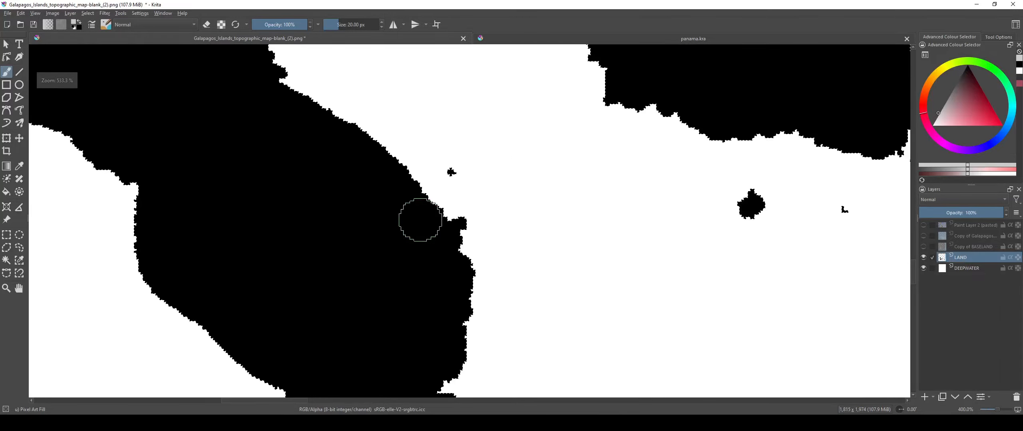
Step: Grow the island selection outward by 4 px
left_click(88, 14)
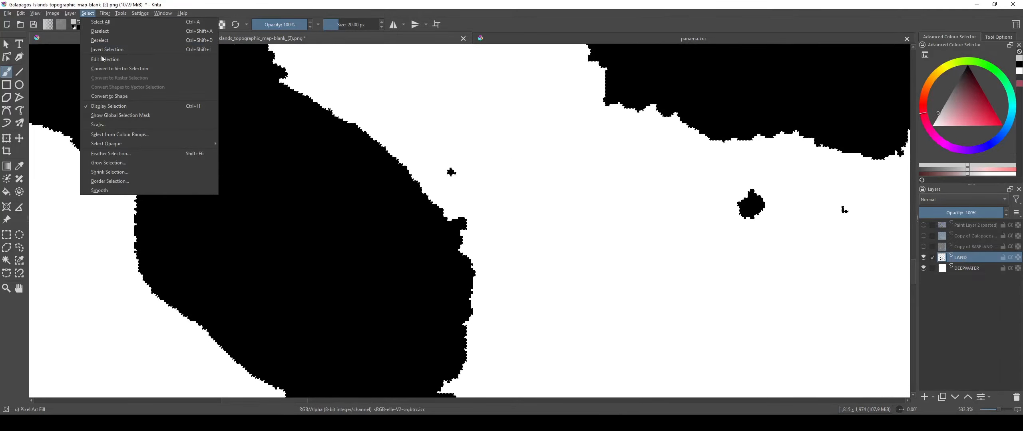
left_click(109, 163)
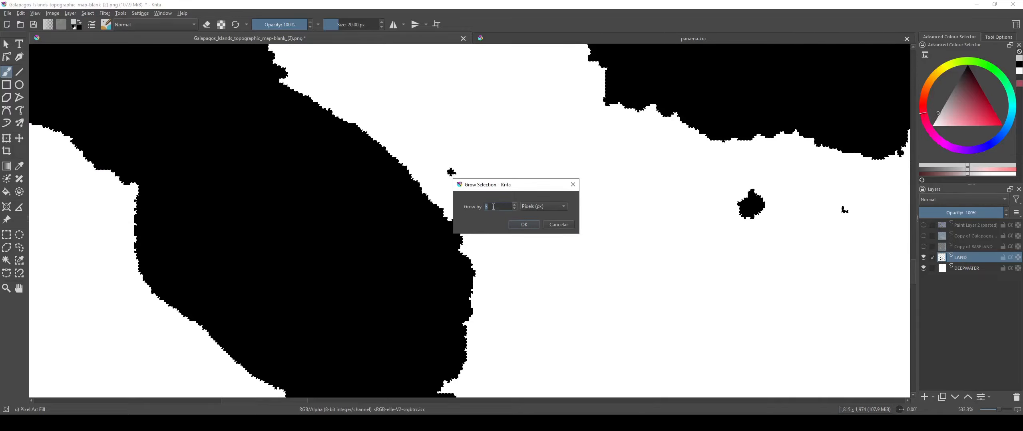
left_click_drag(500, 206, 482, 206)
type("4")
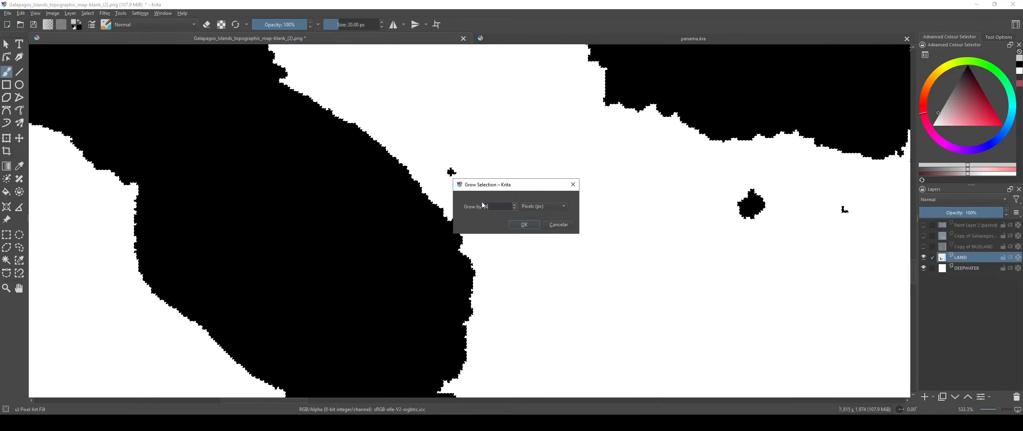
left_click(523, 225)
scroll(399, 204, "down", 4)
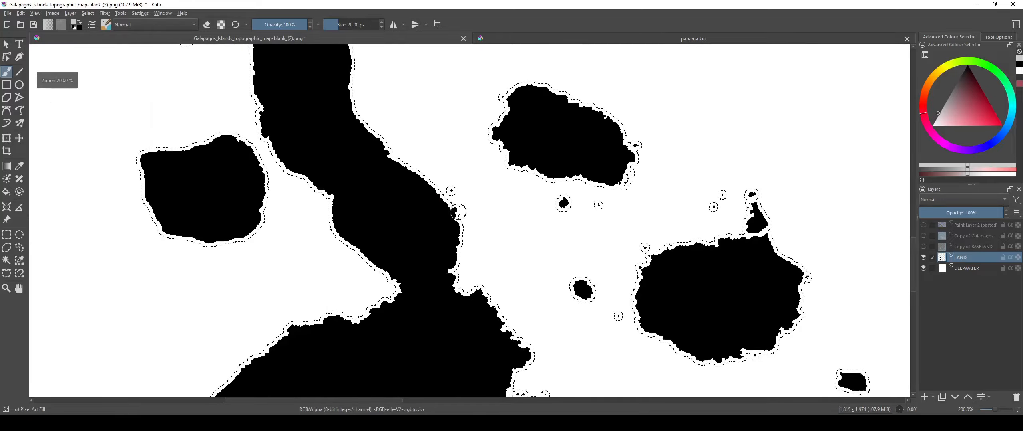
scroll(397, 203, "up", 2)
scroll(400, 216, "down", 3)
scroll(424, 223, "up", 6)
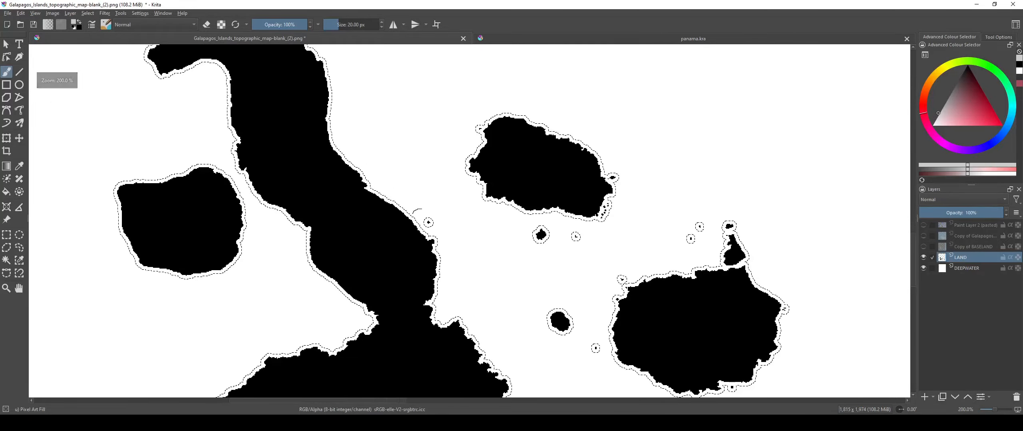
scroll(428, 196, "down", 5)
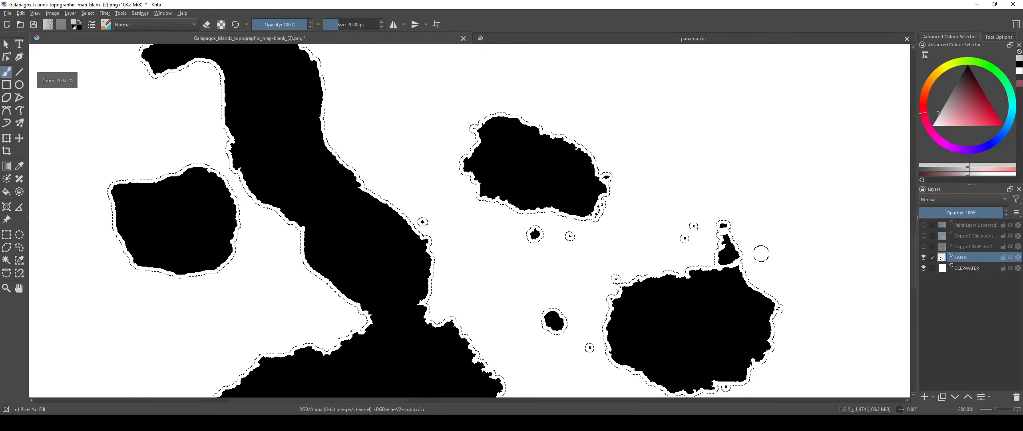
Step: Add a new paint layer above LAND and name it SHALLOW
left_click(925, 397)
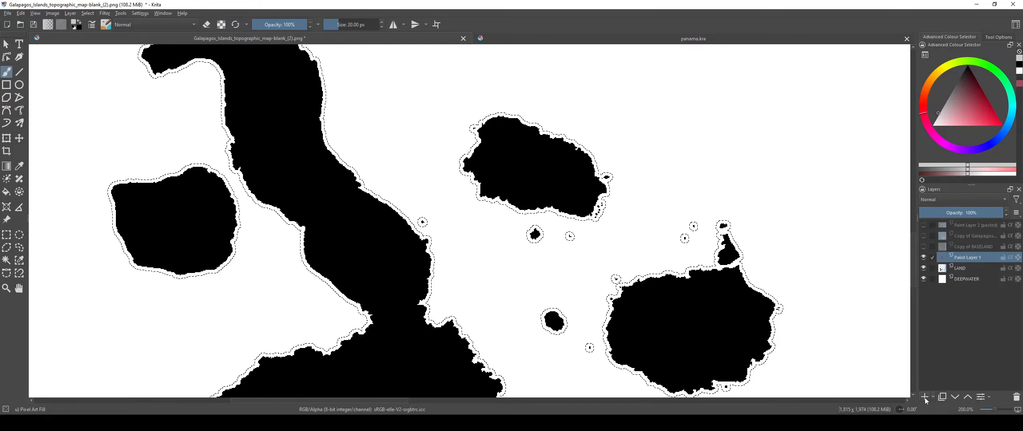
double_click(978, 257)
type("SHALLOW")
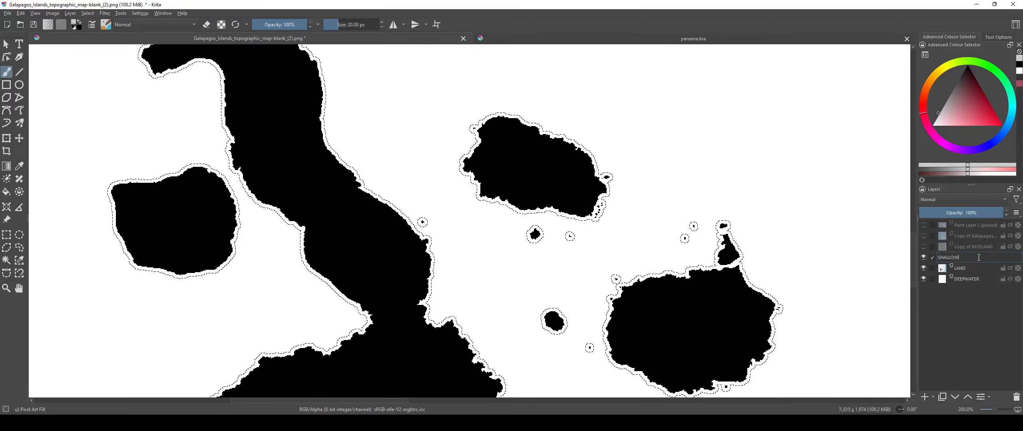
key("Return")
Step: Pick the light grey CROSSING colour from the terrain key beside the map for the SHALLOW layer
scroll(416, 194, "down", 4)
left_click_drag(522, 242, 450, 189)
scroll(451, 189, "up", 3)
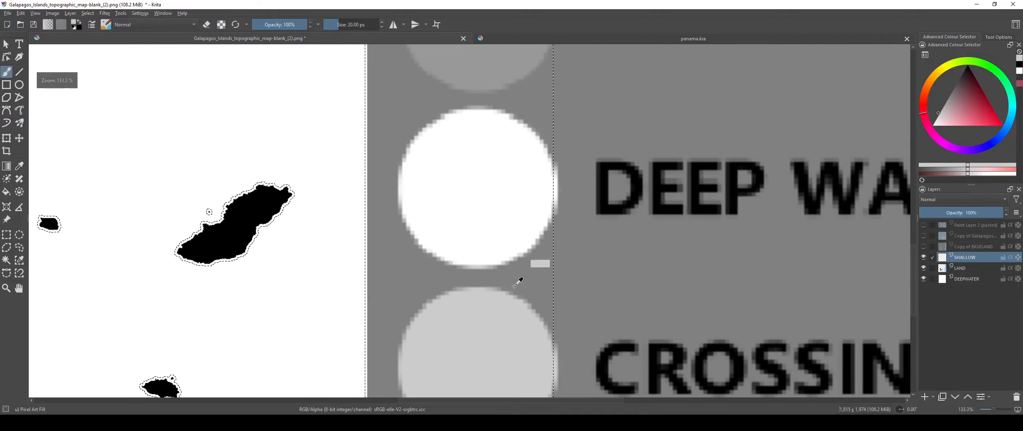
scroll(492, 331, "down", 2)
left_click_drag(492, 331, 710, 351)
scroll(445, 233, "down", 2)
left_click_drag(385, 249, 408, 230)
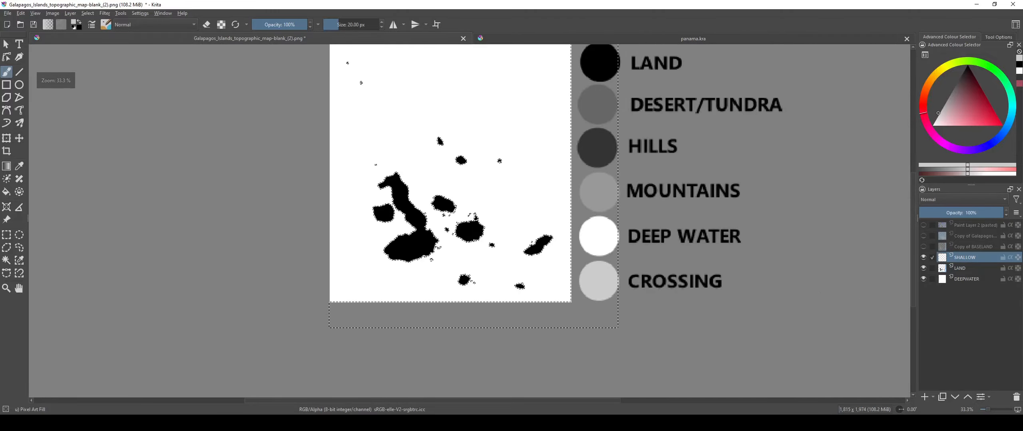
Step: Enlarge the brush to 797 px and paint the grown island selection light grey on the SHALLOW layer
scroll(409, 230, "up", 3)
key("bracketright")
key("bracketright")
key("bracketright")
key("bracketright")
key("bracketright")
key("bracketright")
key("bracketright")
key("bracketright")
key("bracketright")
key("bracketright")
key("bracketright")
key("bracketright")
key("bracketright")
key("bracketright")
key("bracketright")
key("bracketright")
key("bracketright")
key("bracketright")
key("bracketright")
key("bracketright")
key("bracketright")
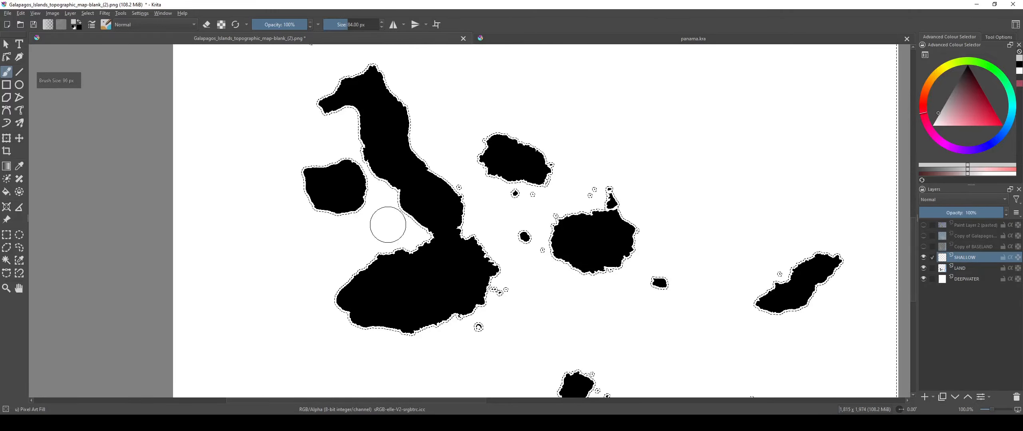
scroll(387, 223, "down", 1)
left_click_drag(388, 222, 336, 294)
scroll(330, 282, "up", 1)
mouse_move(267, 255)
left_mouse_down()
mouse_move(333, 196)
mouse_move(312, 188)
left_mouse_up()
mouse_move(279, 68)
left_mouse_down()
mouse_move(403, 331)
mouse_move(413, 395)
left_mouse_up()
left_click(364, 237)
left_click_drag(539, 287, 296, 4)
left_click_drag(448, 207, 472, 228)
mouse_move(471, 238)
left_mouse_down()
mouse_move(471, 44)
mouse_move(464, 175)
mouse_move(530, 182)
mouse_move(255, 180)
mouse_move(347, 292)
left_mouse_up()
scroll(278, 195, "down", 2)
Step: Clear the selection and place the SHALLOW layer between LAND and DEEPWATER
key("ctrl+shift+a")
scroll(356, 257, "up", 1)
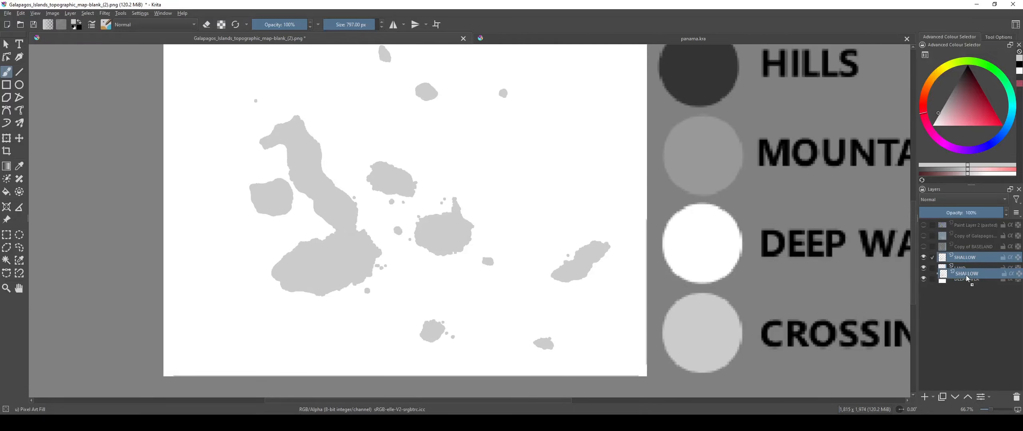
left_click_drag(967, 278, 966, 276)
scroll(365, 232, "up", 4)
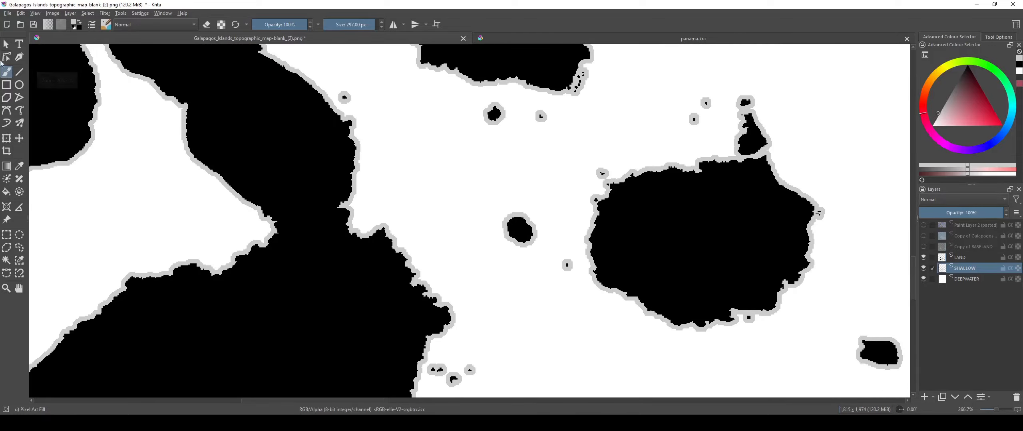
Step: Examine the light grey shallow border around all the islands and small islets
left_click_drag(591, 200, 415, 271)
scroll(420, 200, "up", 1)
left_click_drag(419, 352, 289, 107)
left_click_drag(264, 249, 118, 260)
left_click_drag(352, 338, 540, 415)
left_click_drag(279, 217, 427, 344)
left_click_drag(295, 182, 342, 343)
left_click_drag(363, 283, 388, 337)
left_click_drag(181, 179, 467, 282)
scroll(446, 239, "down", 2)
left_click_drag(299, 200, 376, 298)
left_click_drag(331, 191, 350, 271)
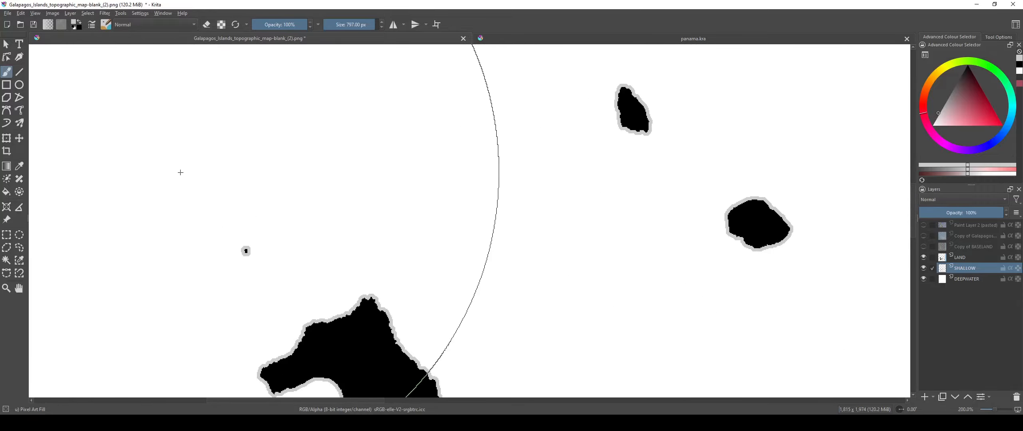
left_click_drag(361, 173, 367, 296)
scroll(337, 237, "down", 2)
scroll(406, 275, "down", 1)
mouse_move(389, 168)
left_mouse_down()
mouse_move(406, 275)
mouse_move(438, 208)
left_mouse_up()
scroll(399, 274, "down", 1)
scroll(344, 273, "up", 6)
scroll(293, 300, "down", 5)
Step: Reduce the brush size to 96 px
key("bracketleft")
key("bracketleft")
key("bracketleft")
key("bracketleft")
key("bracketleft")
key("bracketleft")
key("bracketleft")
key("bracketleft")
key("bracketleft")
key("bracketleft")
key("bracketleft")
key("bracketleft")
key("bracketleft")
key("bracketleft")
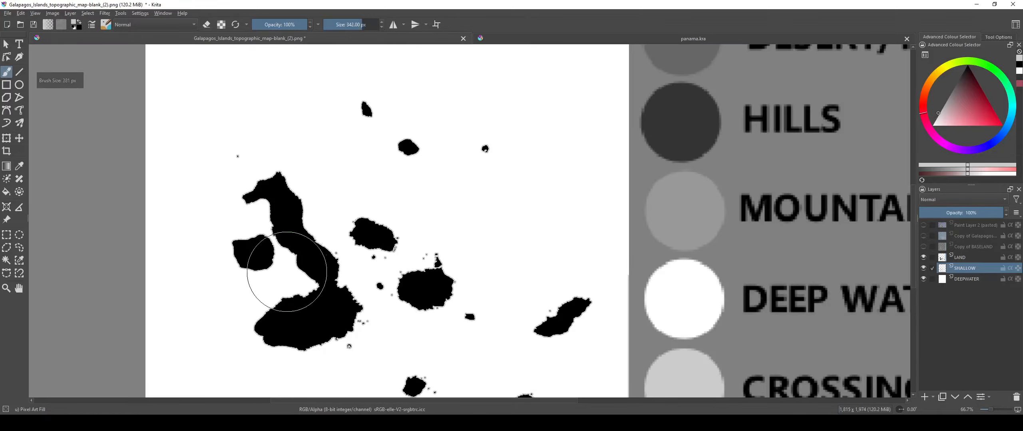
key("bracketleft")
scroll(287, 272, "down", 3)
left_click_drag(374, 252, 375, 173)
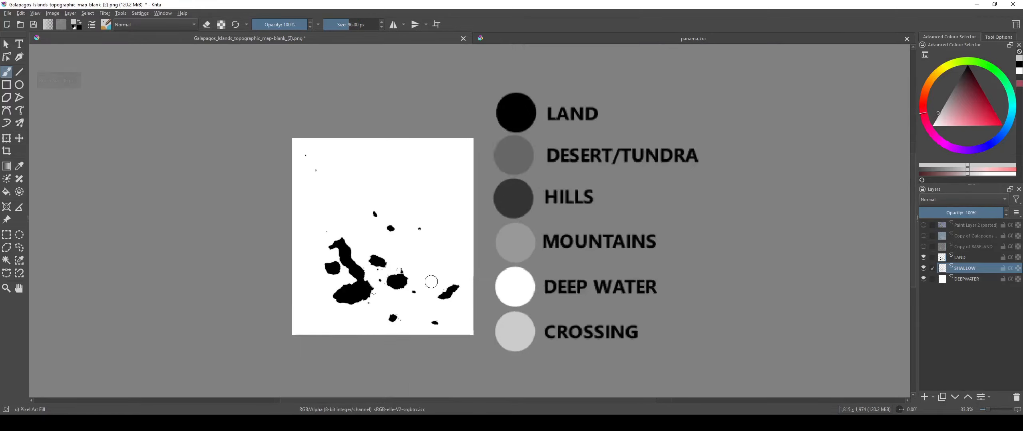
Step: Examine the open water between the remote northwestern islets and the large western island
scroll(515, 316, "up", 3)
left_click_drag(311, 230, 509, 346)
left_click_drag(299, 215, 387, 285)
left_click_drag(340, 230, 376, 324)
left_click_drag(338, 147, 357, 239)
scroll(368, 268, "up", 2)
left_click_drag(376, 282, 353, 116)
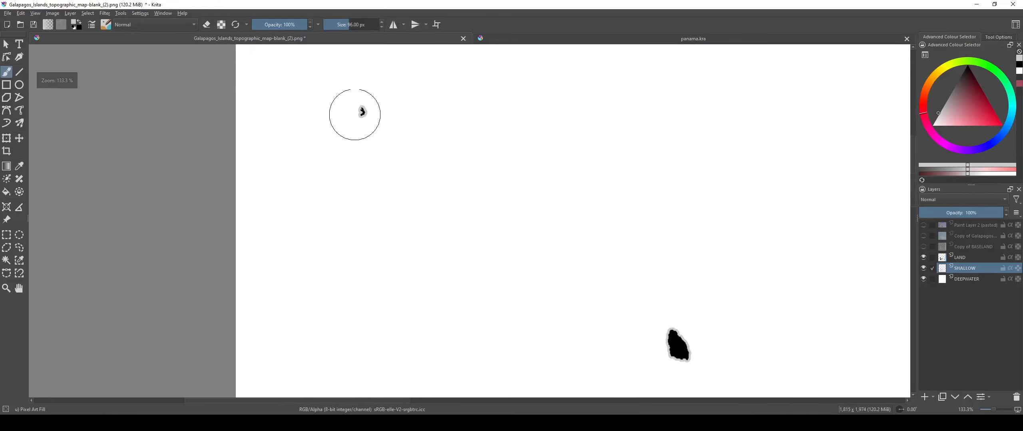
left_click_drag(422, 390, 402, 256)
scroll(403, 292, "down", 3)
left_click_drag(406, 295, 374, 204)
scroll(382, 276, "up", 3)
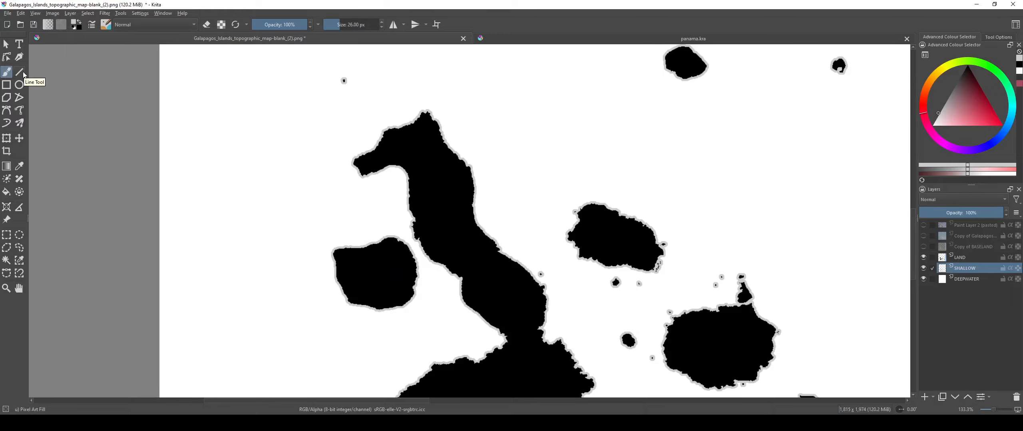
Step: Draw a straight 9 px light grey crossing, about 180 px long, between the two northwestern islets with the Line tool
scroll(407, 255, "up", 4)
scroll(394, 273, "down", 4)
left_click_drag(410, 269, 333, 355)
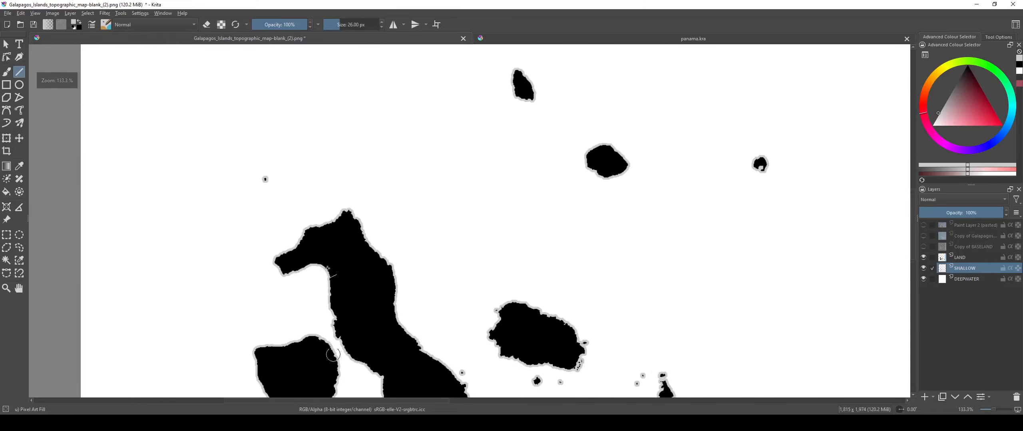
scroll(436, 275, "down", 5)
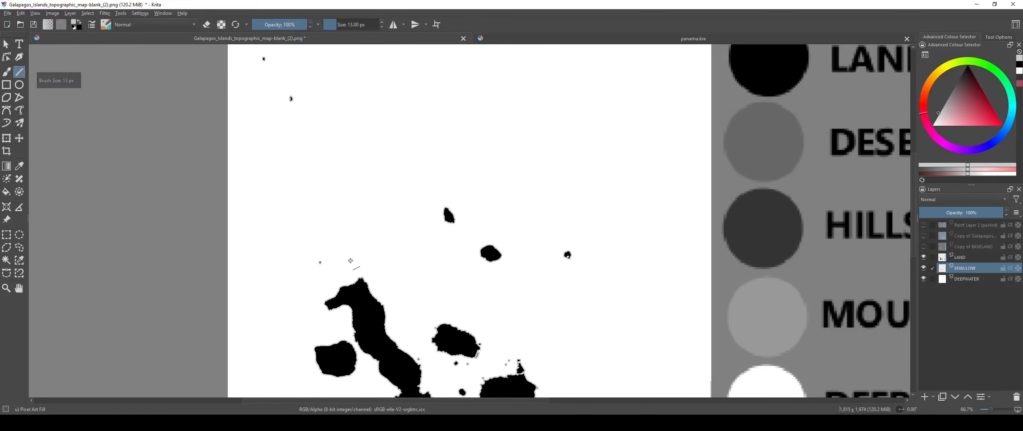
key("bracketleft")
key("bracketleft")
left_click_drag(323, 238, 360, 298)
scroll(317, 136, "up", 3)
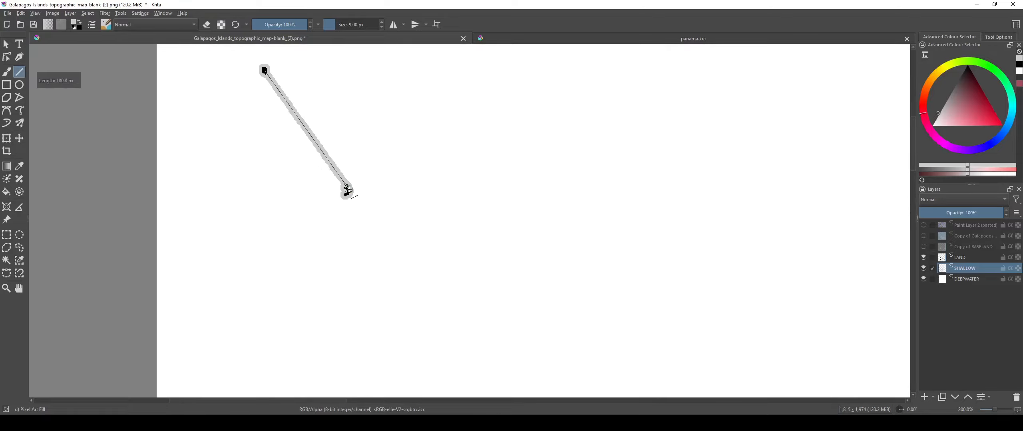
Step: Draw a straight light grey crossing from the lower northwestern islet to the northern end of the large western island
scroll(393, 248, "down", 3)
left_click_drag(392, 248, 342, 89)
scroll(338, 89, "up", 2)
left_click_drag(320, 45, 320, 69)
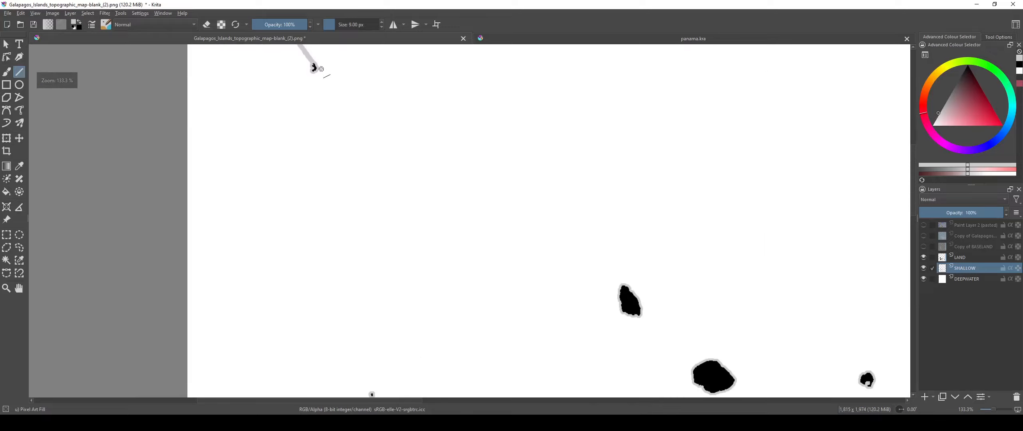
left_click_drag(335, 143, 441, 336)
scroll(414, 323, "down", 4)
scroll(428, 275, "up", 2)
left_click_drag(428, 275, 425, 162)
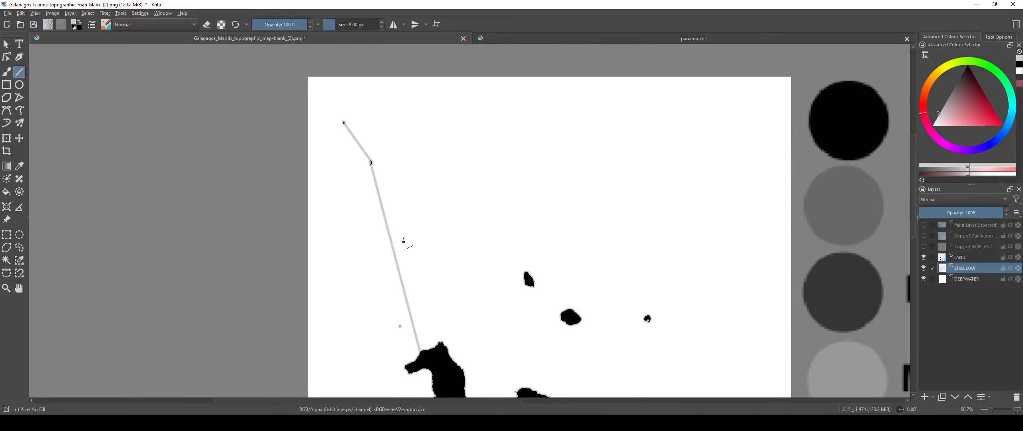
Step: Examine the two crossing lines linking the northwestern islets to the large western island
left_click_drag(404, 242, 399, 231)
scroll(383, 183, "up", 1)
scroll(383, 182, "up", 1)
scroll(368, 192, "down", 2)
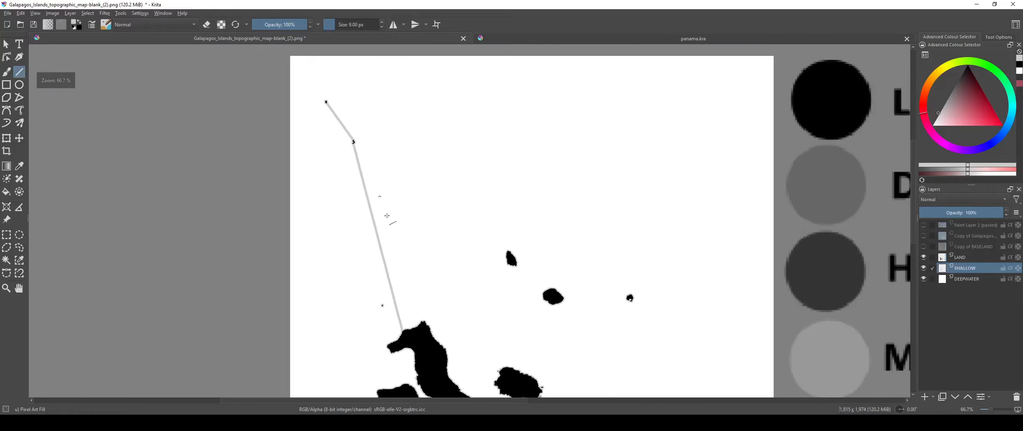
scroll(399, 276, "up", 1)
scroll(385, 280, "up", 2)
scroll(359, 212, "down", 4)
scroll(349, 215, "up", 1)
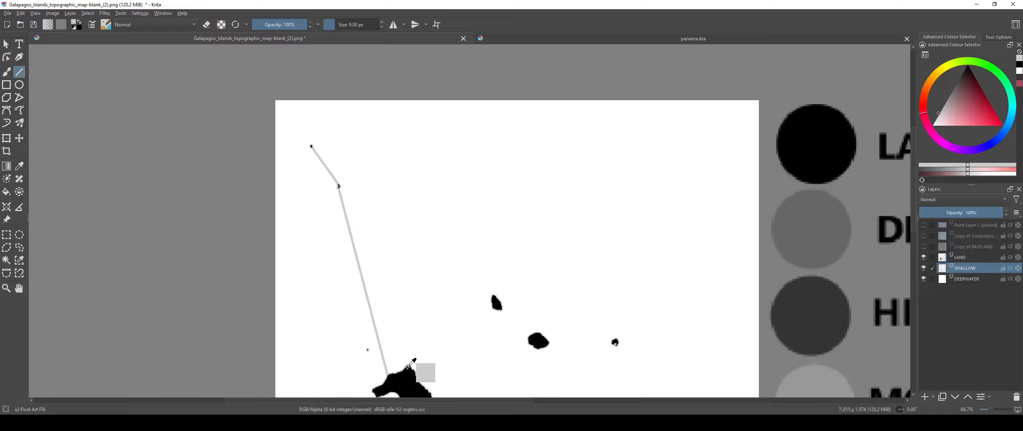
scroll(360, 304, "up", 1)
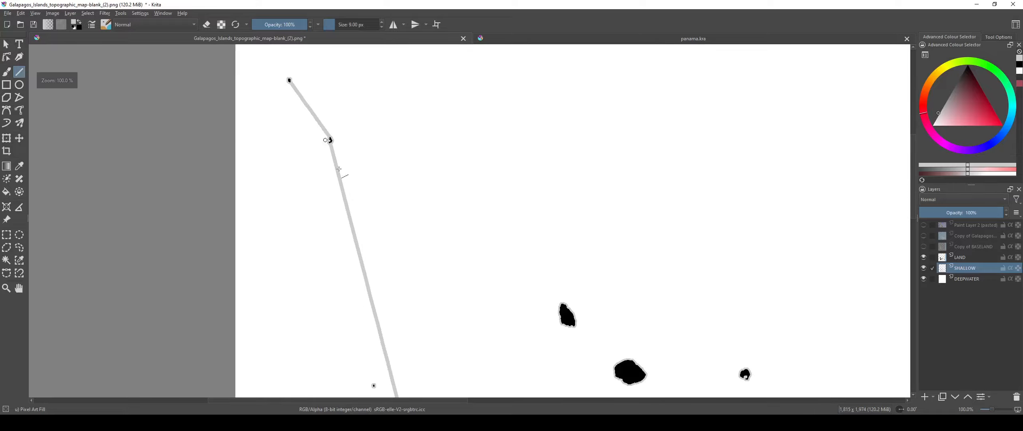
Step: Undo both crossing lines between the northwestern islets and the large western island
key("ctrl+z")
scroll(392, 226, "down", 2)
scroll(149, 140, "up", 5)
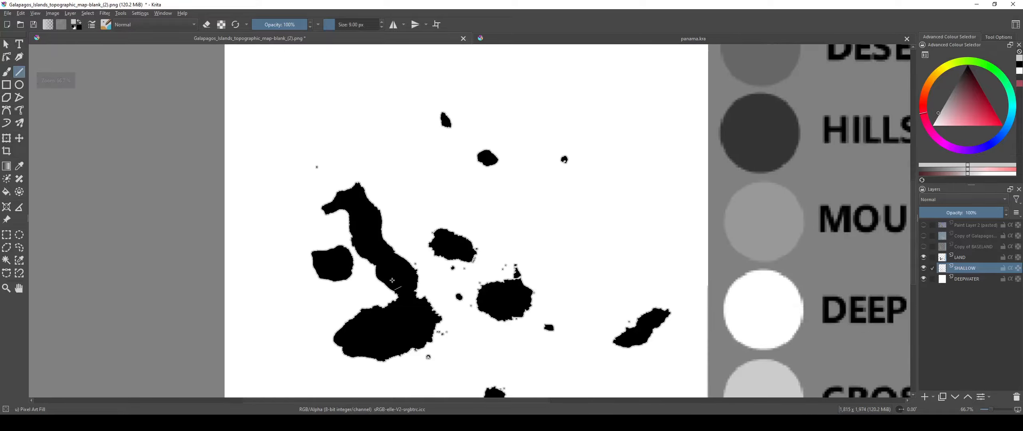
scroll(354, 221, "down", 4)
left_click_drag(354, 220, 363, 303)
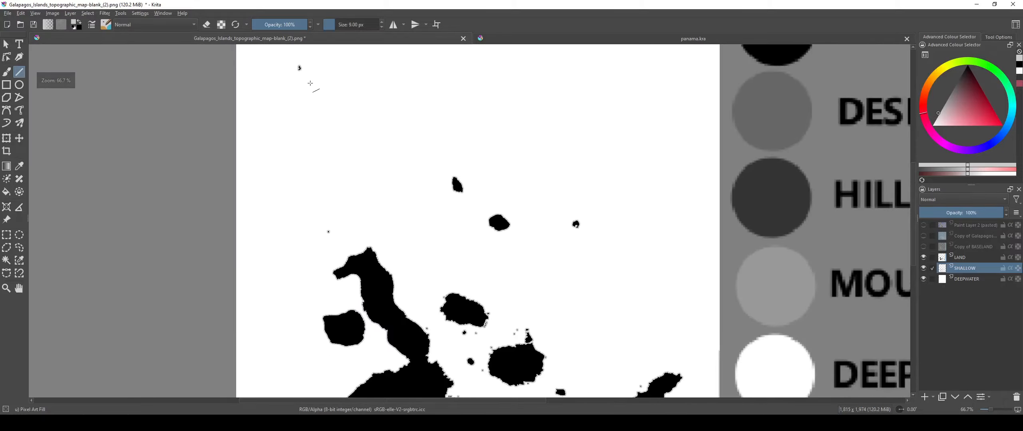
Step: Try a straight 38 px light grey crossing, about 620 px long, from the lower northwestern islet to the tiny islet above the large western island
left_click_drag(312, 167, 354, 306)
left_click_drag(341, 223, 343, 135)
key("bracketright")
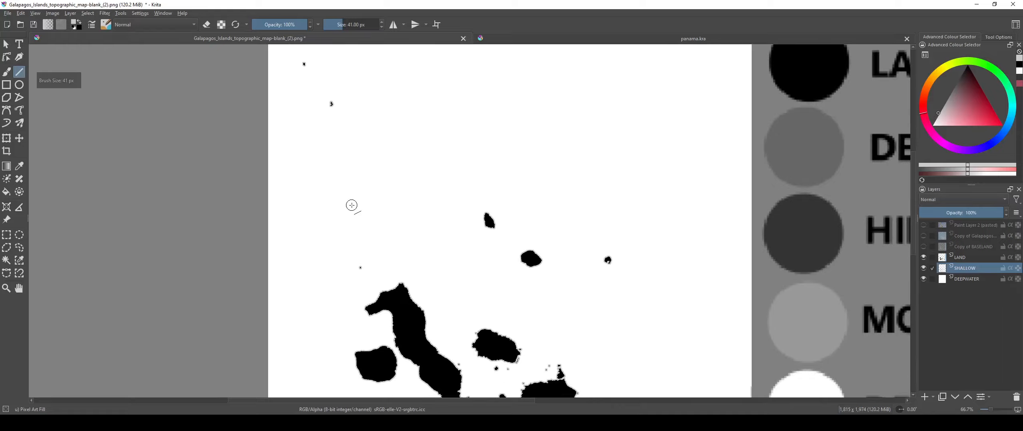
key("bracketleft")
scroll(352, 200, "up", 3)
scroll(347, 217, "down", 2)
mouse_move(314, 96)
left_mouse_down()
mouse_move(347, 214)
mouse_move(335, 170)
left_mouse_up()
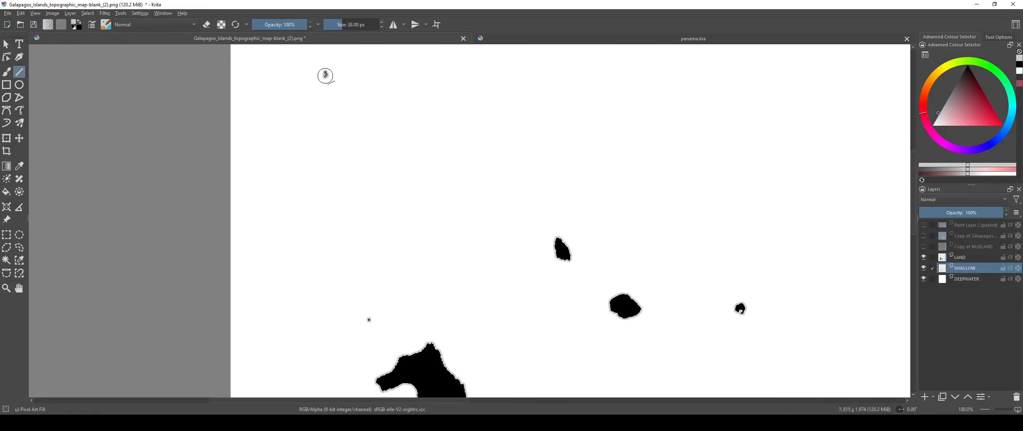
left_click_drag(326, 74, 353, 212)
scroll(333, 146, "up", 4)
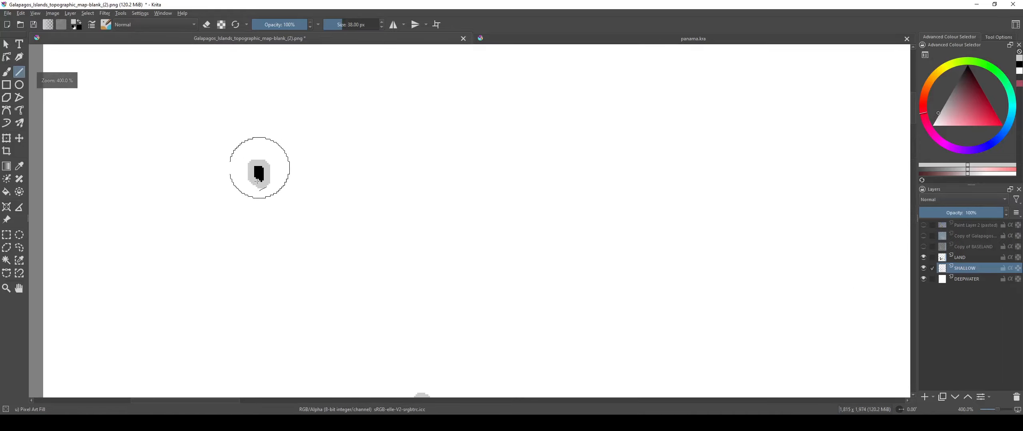
scroll(262, 173, "down", 4)
mouse_move(335, 258)
left_mouse_down()
mouse_move(310, 80)
mouse_move(369, 279)
mouse_move(376, 259)
left_mouse_up()
left_click_drag(356, 226, 354, 226)
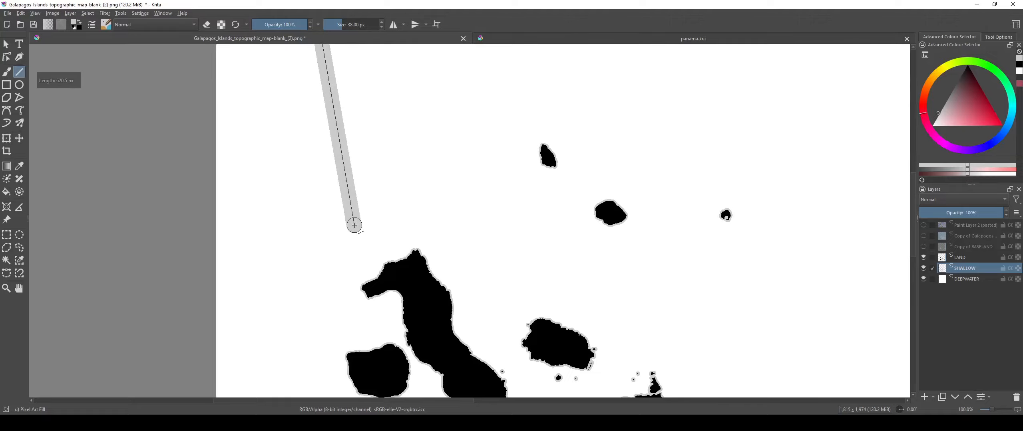
Step: Examine the width and both ends of the 38 px crossing line against the islets and the rest of the map
left_click_drag(378, 196, 416, 344)
scroll(380, 251, "down", 2)
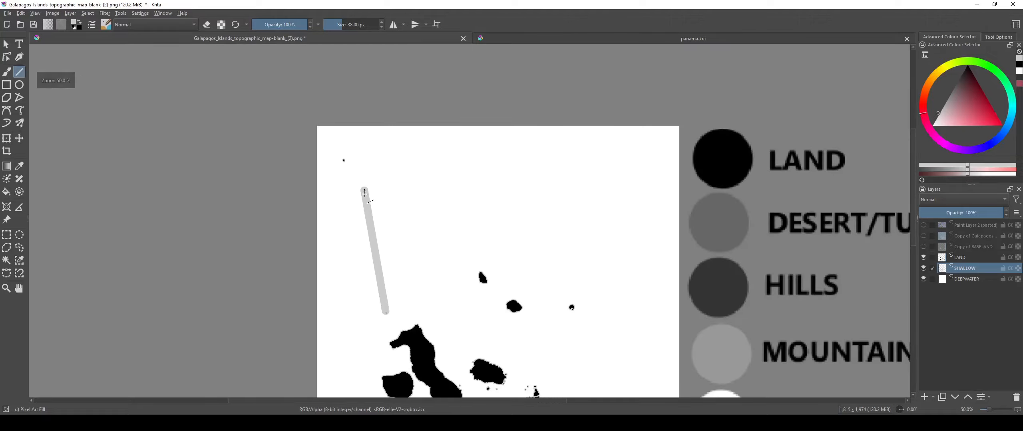
scroll(380, 258, "up", 2)
scroll(387, 238, "down", 1)
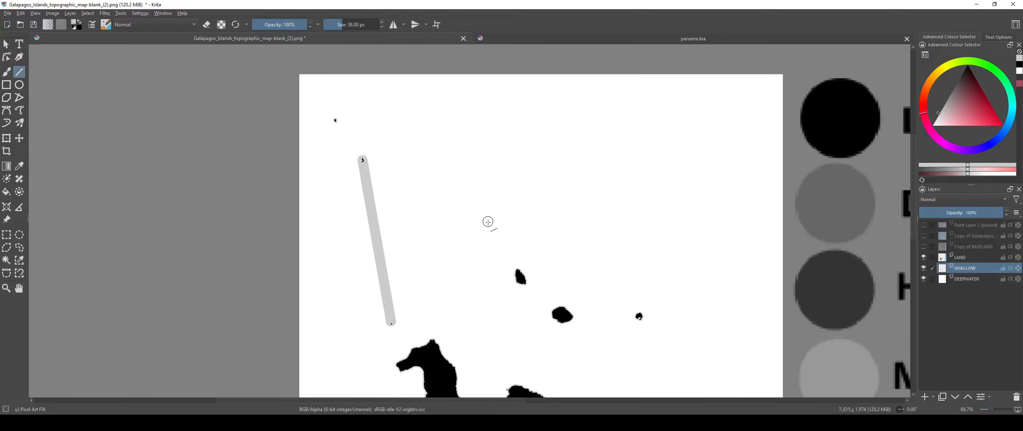
left_click_drag(460, 223, 513, 253)
left_click_drag(474, 301, 465, 212)
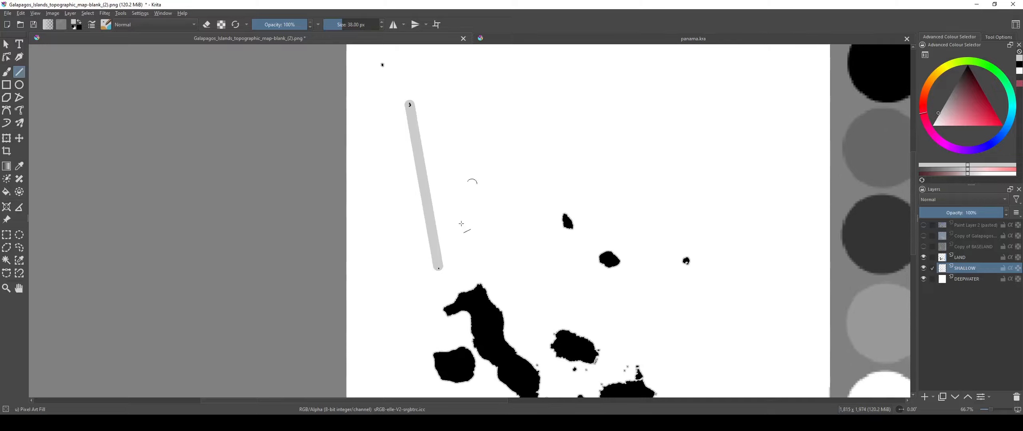
scroll(432, 205, "up", 4)
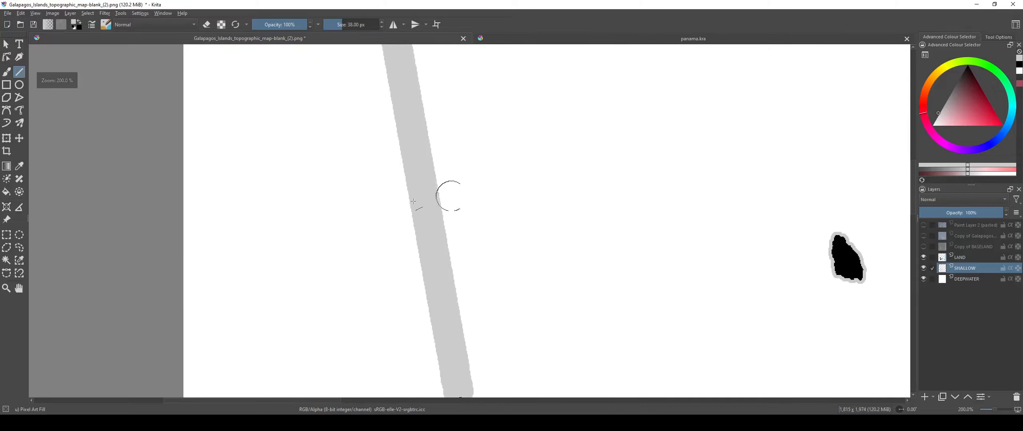
left_click_drag(423, 178, 418, 35)
left_click_drag(475, 212, 459, 165)
scroll(449, 225, "up", 2)
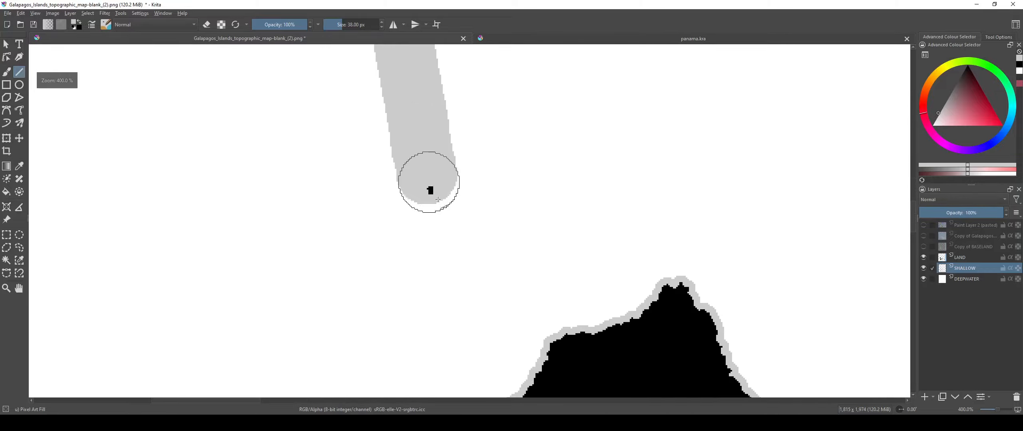
scroll(436, 195, "down", 6)
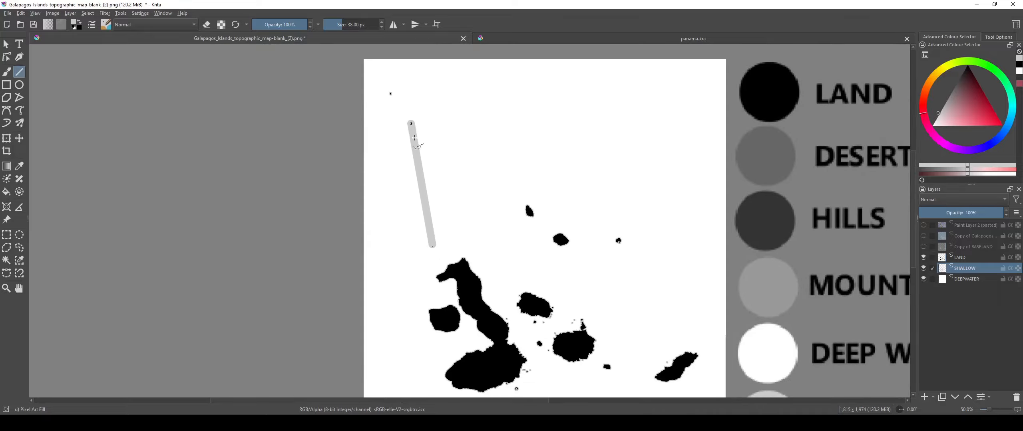
Step: Undo the 38 px crossing and redraw it with a 28 px brush between the same two islets
scroll(414, 137, "up", 2)
scroll(403, 104, "up", 2)
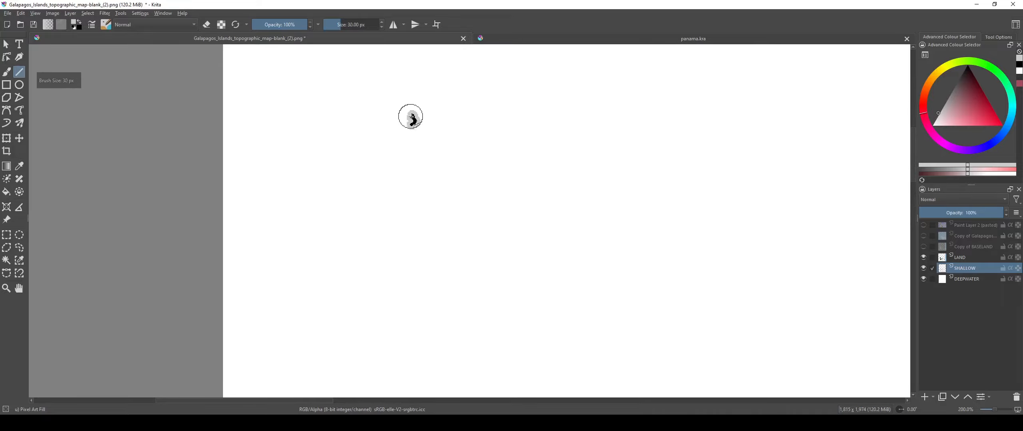
scroll(413, 117, "down", 4)
scroll(411, 119, "up", 1)
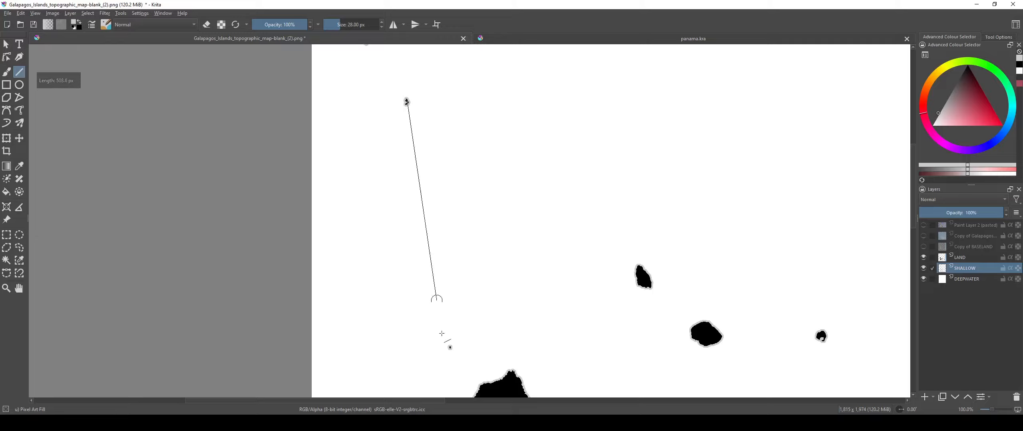
left_click_drag(452, 349, 449, 348)
scroll(493, 354, "down", 3)
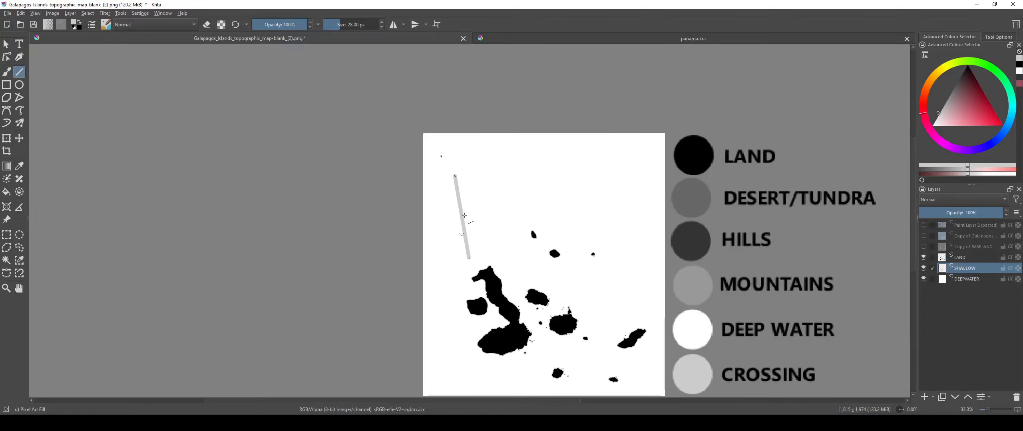
Step: Draw a straight 28 px light grey crossing, about 180 px long, between the two northwestern islets
scroll(457, 173, "up", 5)
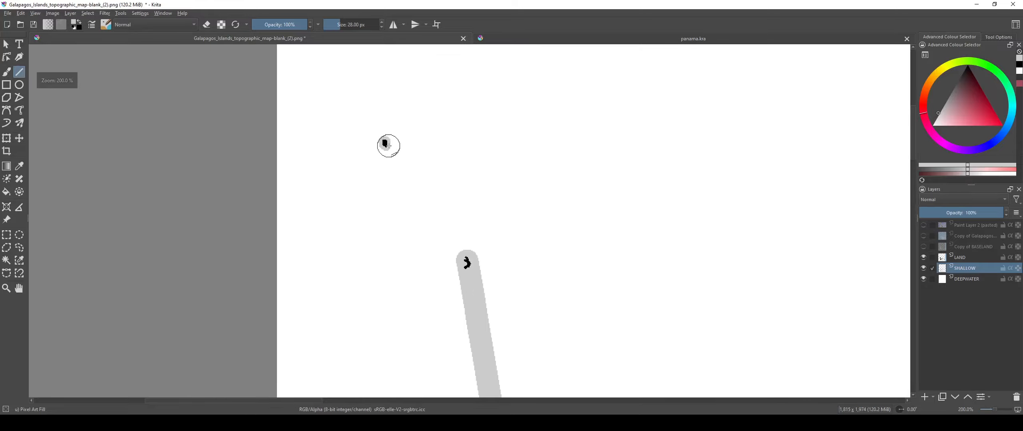
left_click_drag(466, 262, 464, 261)
scroll(480, 280, "down", 5)
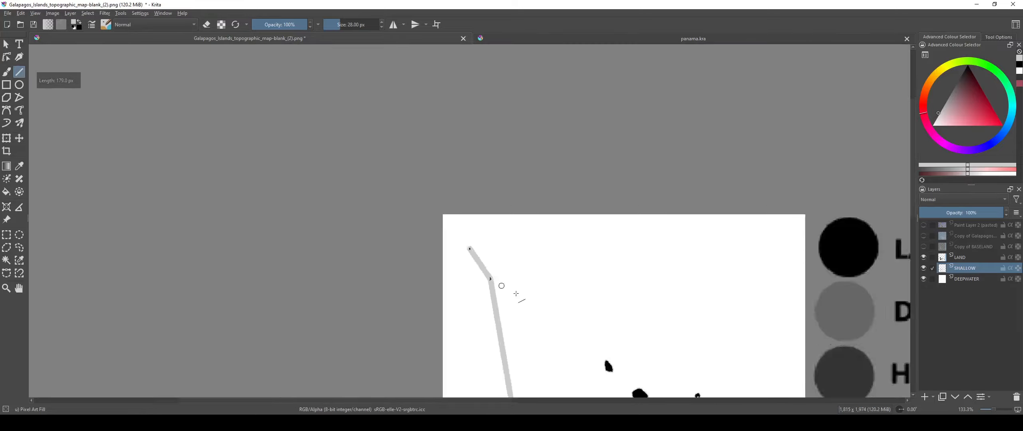
scroll(458, 145, "up", 4)
scroll(459, 145, "up", 3)
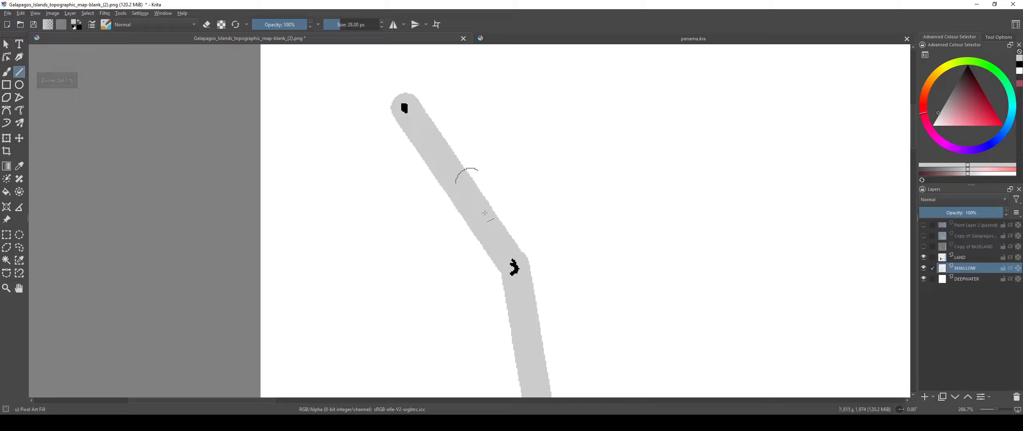
Step: Continue the 28 px light grey crossing from the tiny islet to the northern end of the large western island
scroll(484, 213, "down", 5)
scroll(401, 159, "up", 5)
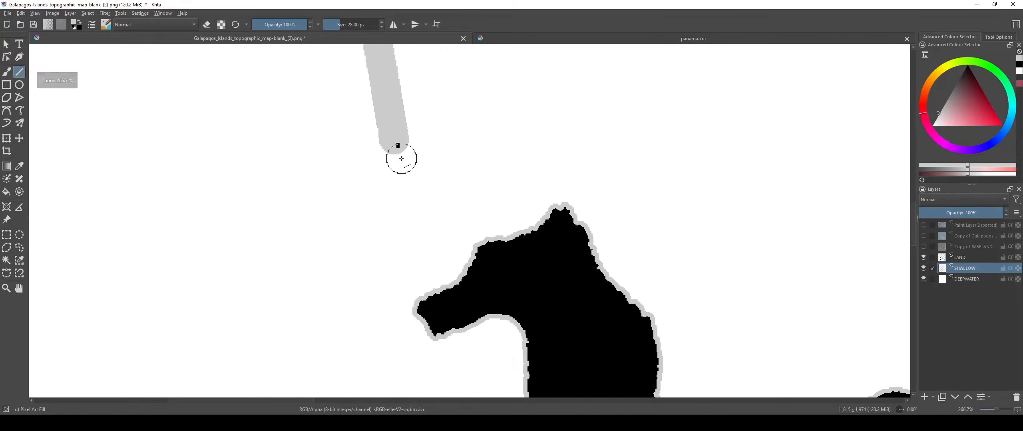
left_click_drag(397, 145, 488, 259)
scroll(488, 258, "down", 6)
scroll(508, 306, "down", 1)
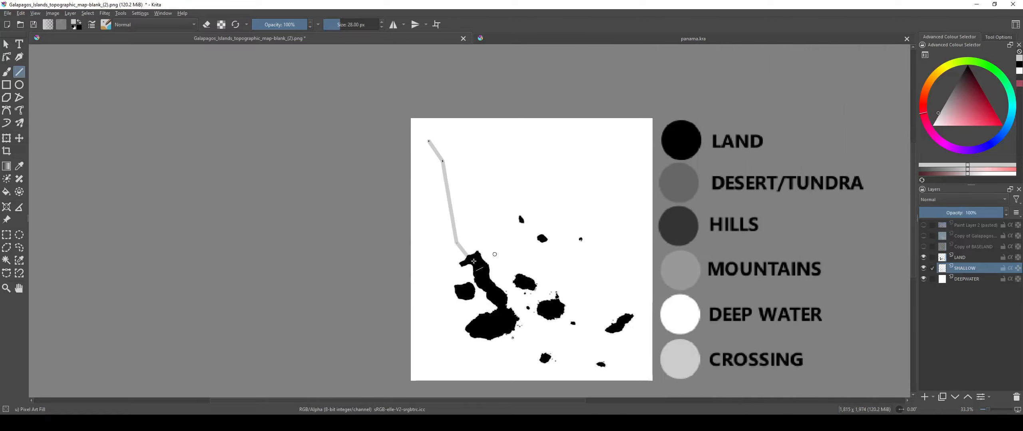
Step: Examine the finished northwestern crossing and the gaps between the central, southern and northern islands for further crossings
scroll(469, 232, "up", 1)
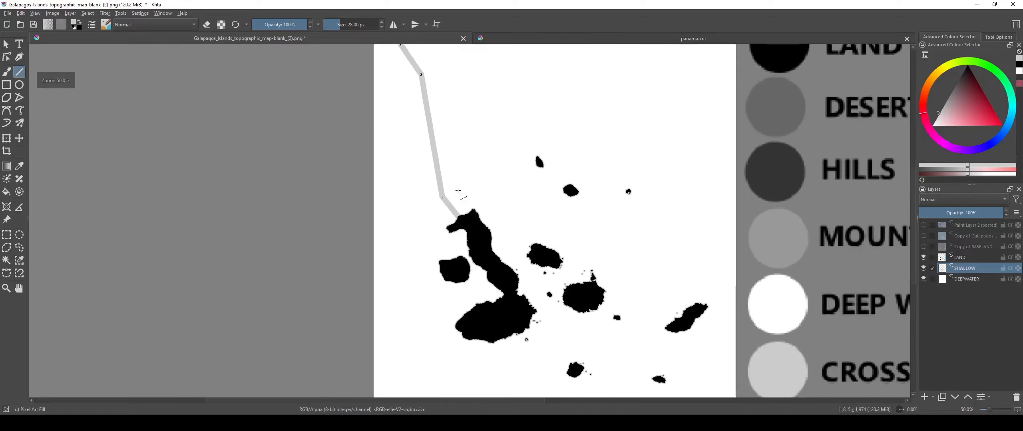
scroll(495, 282, "down", 1)
left_click_drag(495, 282, 439, 257)
scroll(415, 172, "up", 1)
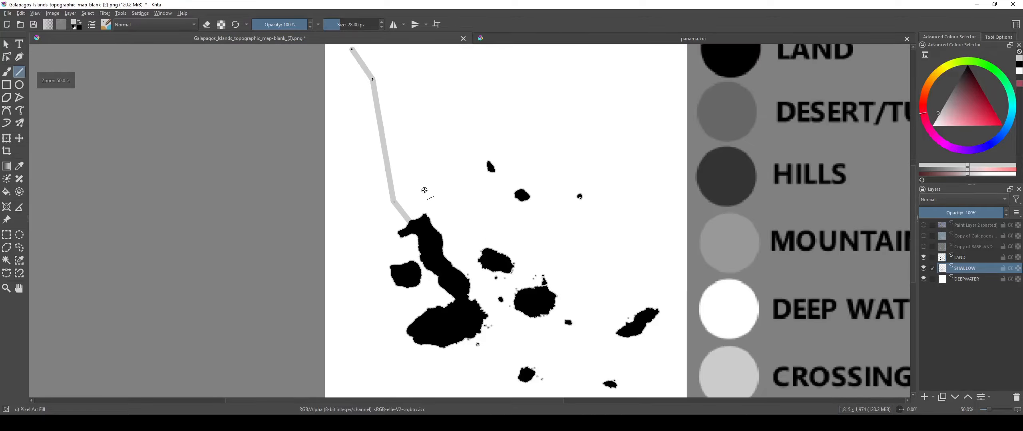
left_click_drag(416, 172, 422, 214)
scroll(435, 253, "up", 1)
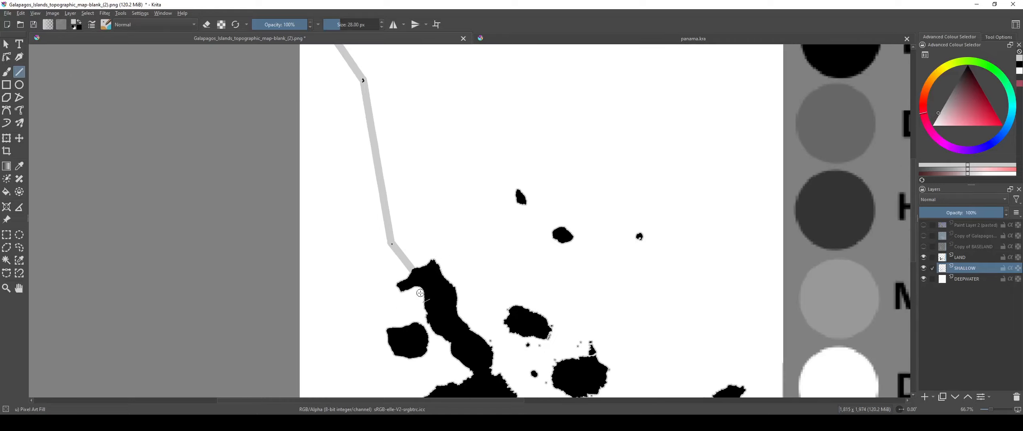
left_click_drag(445, 246, 389, 122)
left_click_drag(469, 301, 446, 211)
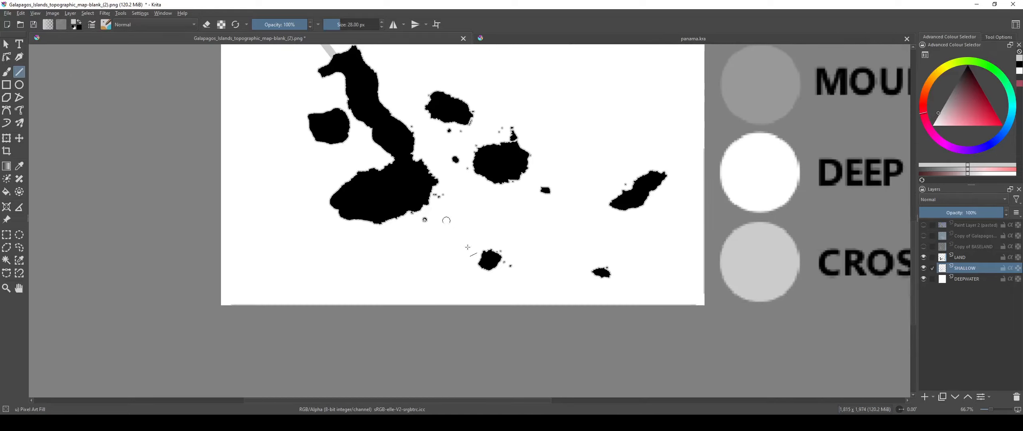
left_click_drag(570, 273, 506, 292)
scroll(505, 292, "up", 3)
left_click_drag(481, 235, 506, 308)
scroll(506, 307, "down", 3)
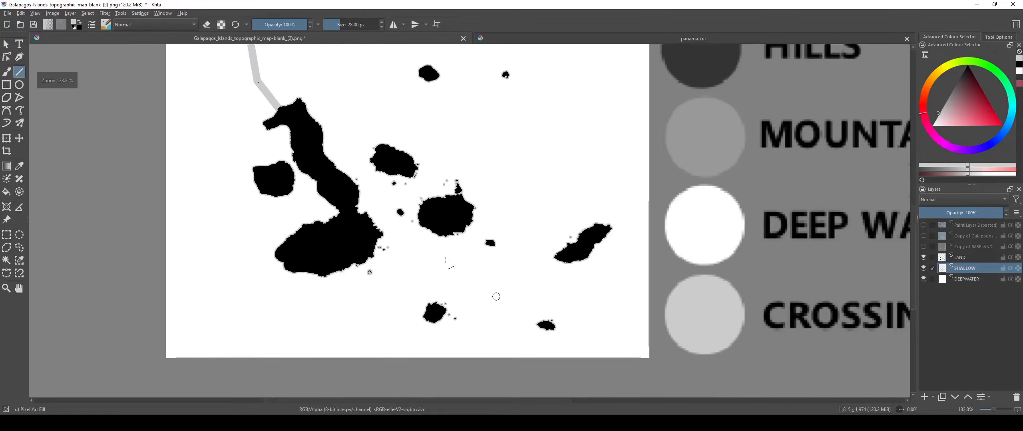
left_click_drag(398, 178, 446, 274)
scroll(441, 274, "up", 3)
left_click_drag(375, 290, 461, 268)
left_click_drag(500, 292, 359, 373)
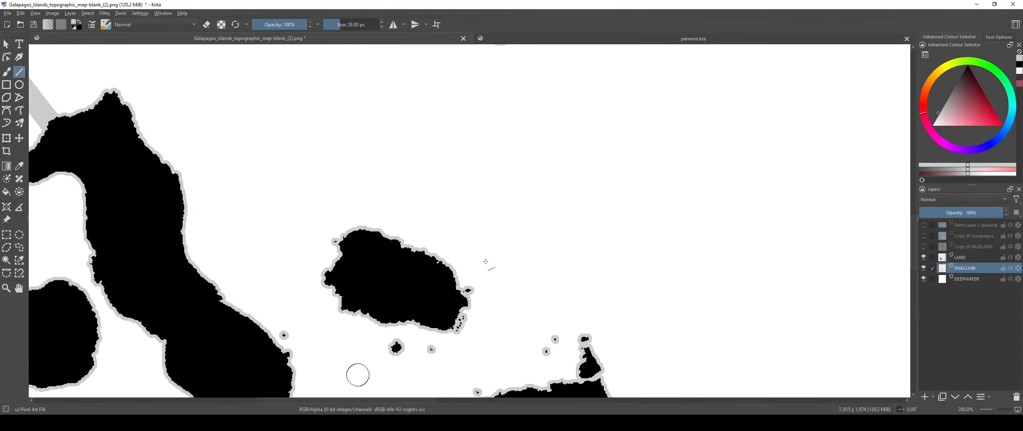
scroll(477, 282, "down", 2)
left_click_drag(502, 207, 479, 237)
left_click_drag(431, 142, 435, 255)
Step: Draw a straight 28 px light grey crossing between the two neighbouring small islands in the north
scroll(436, 256, "down", 2)
scroll(436, 254, "up", 4)
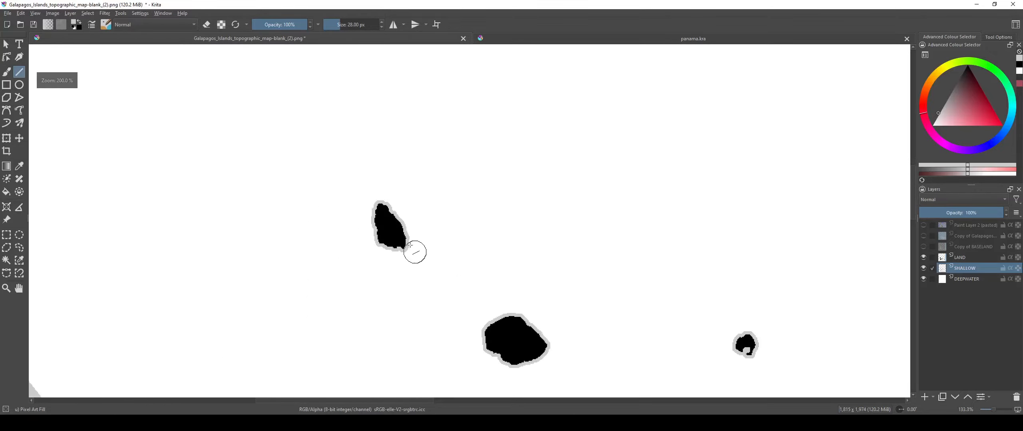
left_click_drag(504, 339, 417, 183)
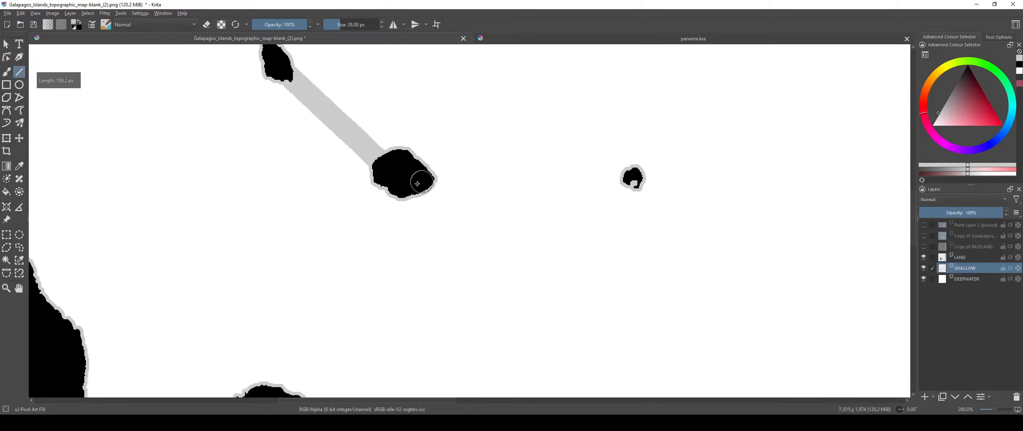
Step: Draw a straight 28 px light grey crossing, about 280 px long, from the middle northern island to the small islet east of it
left_click_drag(632, 182, 633, 179)
left_click_drag(530, 263, 523, 369)
scroll(504, 288, "up", 1)
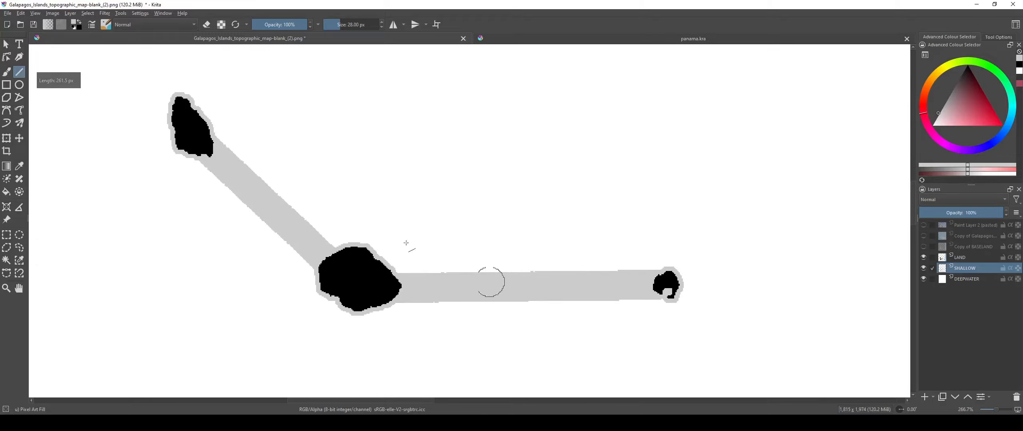
left_click_drag(454, 203, 495, 219)
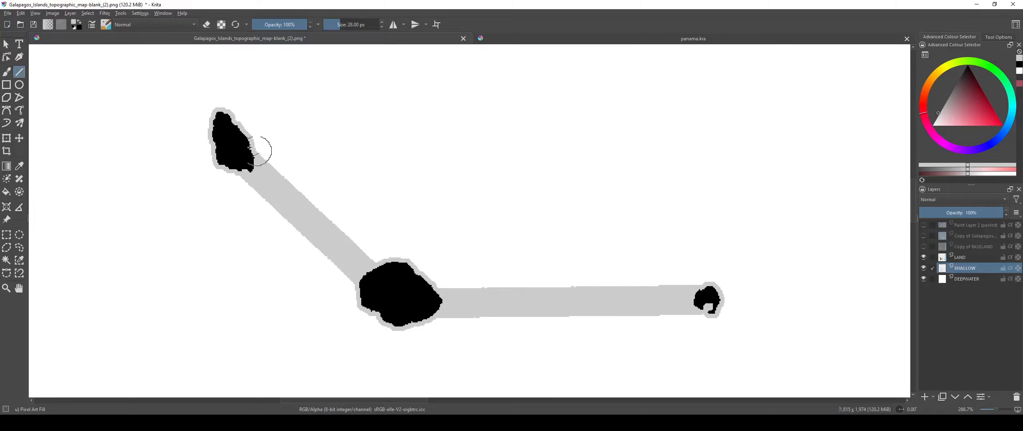
left_click_drag(652, 269, 704, 291)
scroll(537, 209, "down", 2)
scroll(578, 249, "down", 2)
Step: Undo both crossing lines between the three small northern islands
key("ctrl+z")
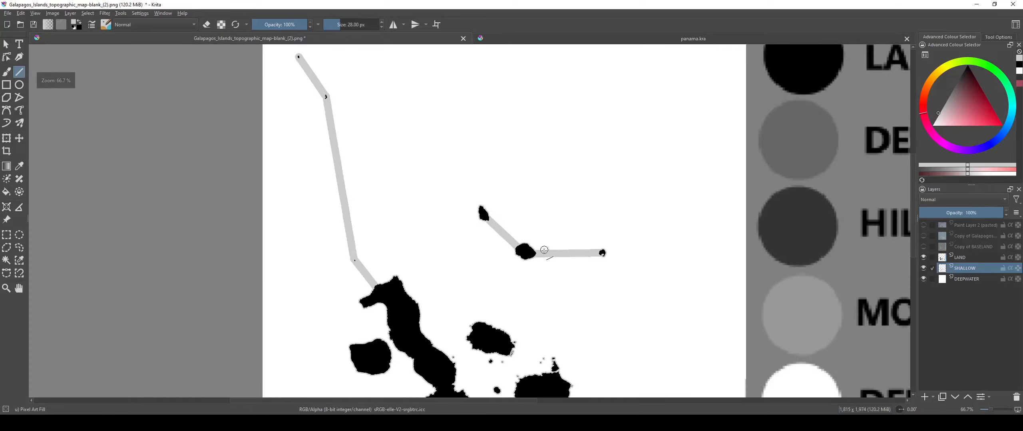
left_click_drag(528, 268, 494, 224)
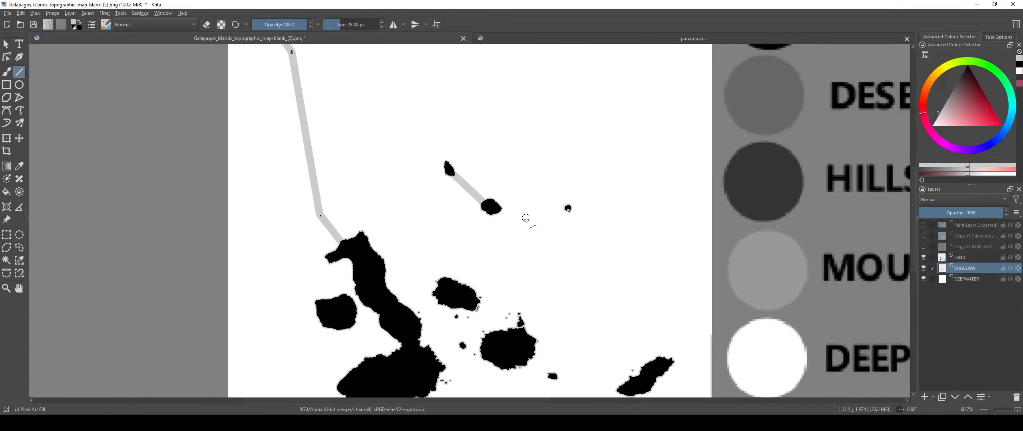
scroll(486, 241, "down", 2)
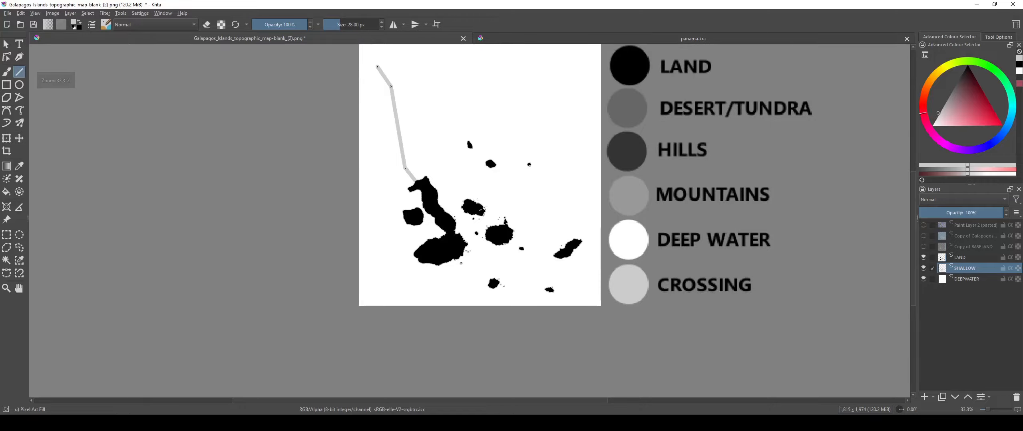
Step: Join the tiny islets off the large southwestern island's east coast with short light grey lines, using a 7 px brush
scroll(477, 201, "up", 1)
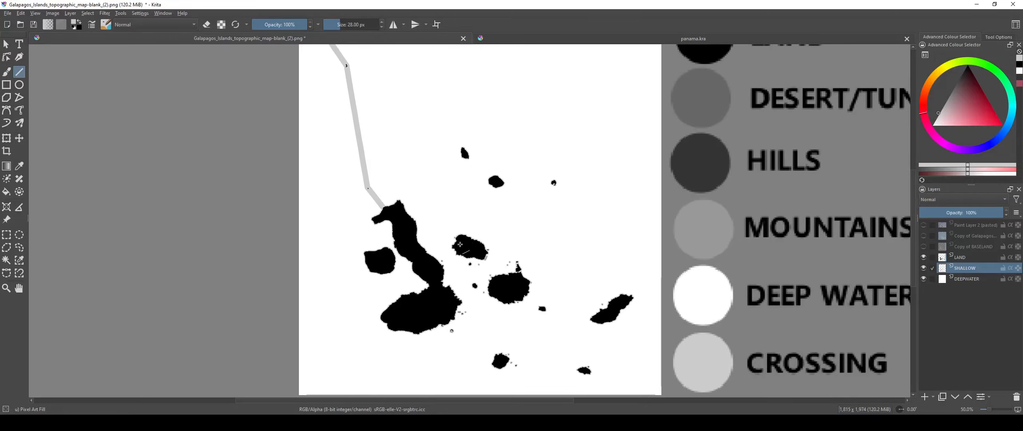
scroll(460, 245, "up", 4)
scroll(493, 283, "down", 4)
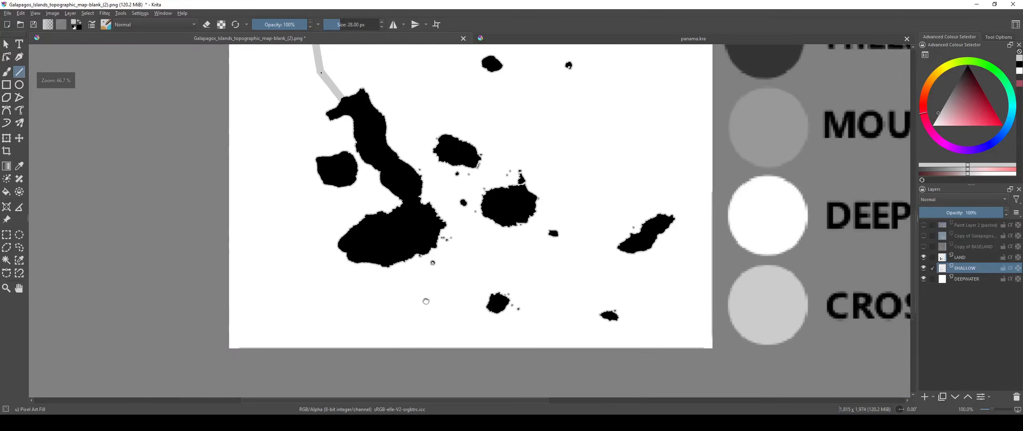
scroll(426, 302, "up", 6)
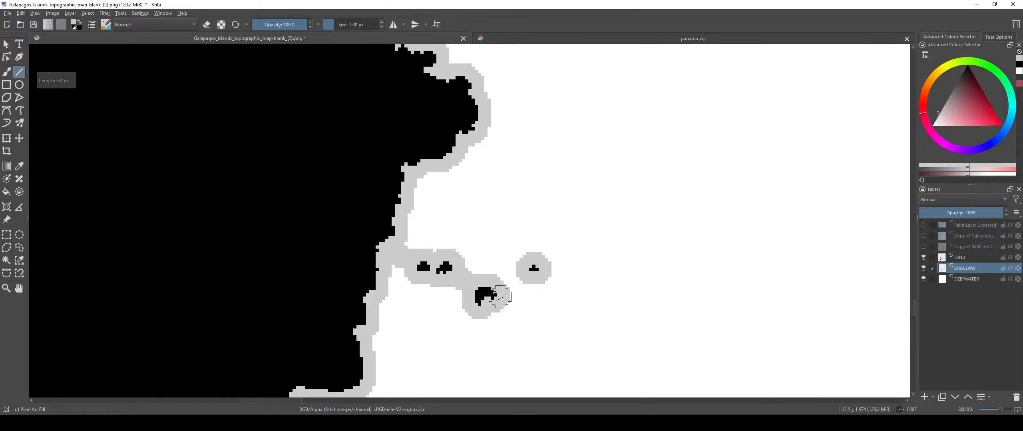
scroll(504, 318, "down", 5)
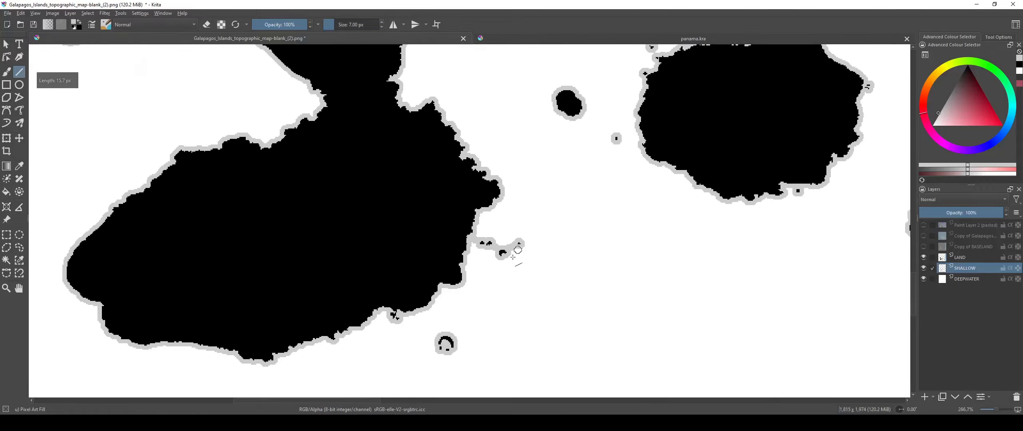
Step: Draw a straight 7 px light grey line from the large southwestern island's eastern tip to the easternmost tiny islet off its coast
scroll(499, 308, "up", 1)
scroll(500, 306, "down", 4)
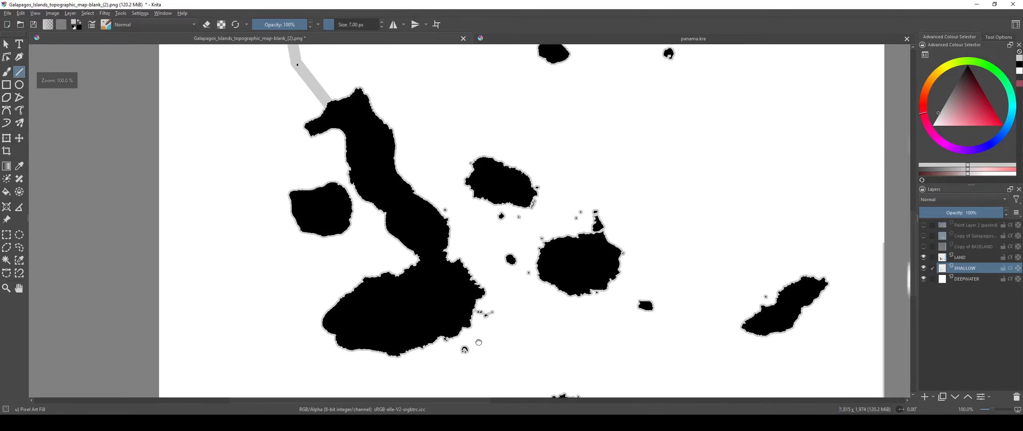
scroll(497, 295, "up", 2)
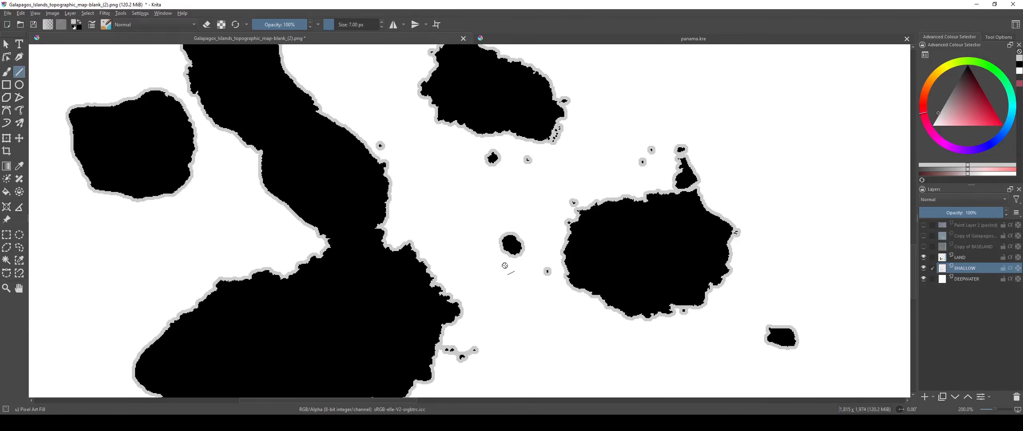
scroll(505, 266, "up", 4)
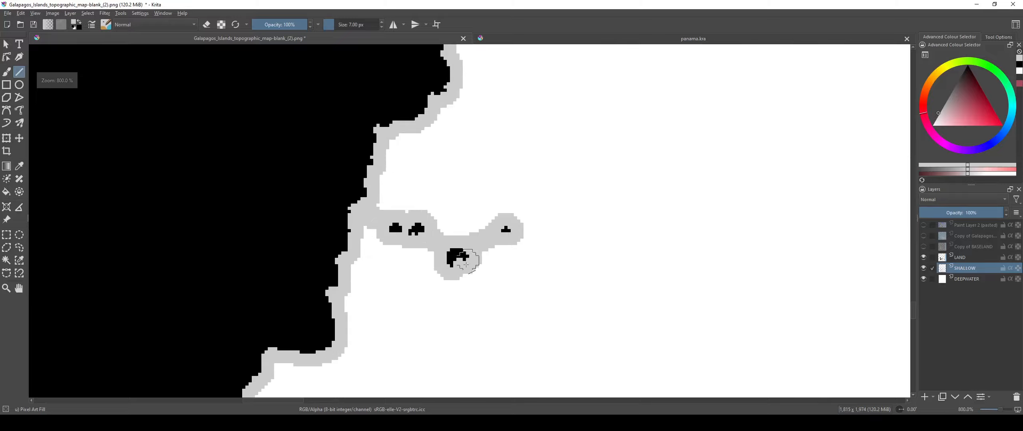
scroll(415, 271, "up", 1)
left_click_drag(525, 358, 520, 372)
scroll(502, 292, "down", 1)
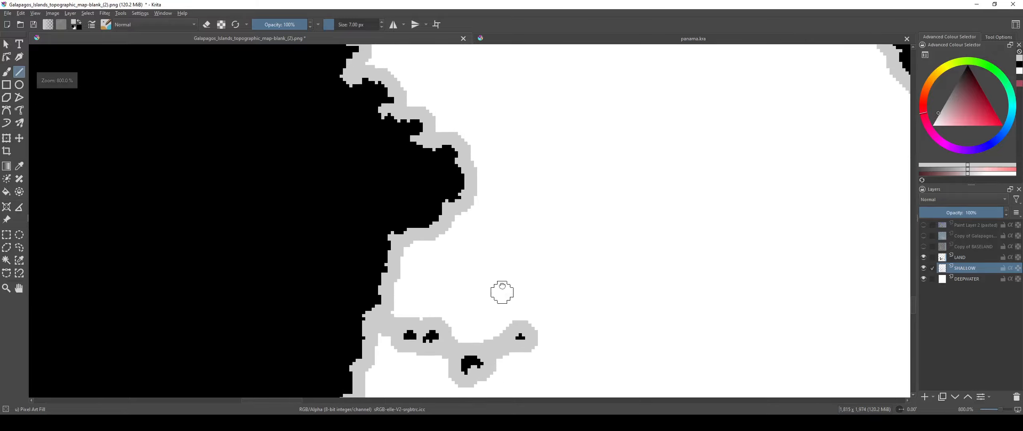
left_click_drag(502, 292, 483, 224)
scroll(483, 222, "up", 1)
left_click_drag(432, 108, 520, 296)
scroll(505, 259, "down", 4)
Step: Connect the easternmost tiny islet to the dot islet northeast of it, and that dot to the central island and the round islet, with light grey lines
scroll(529, 292, "up", 4)
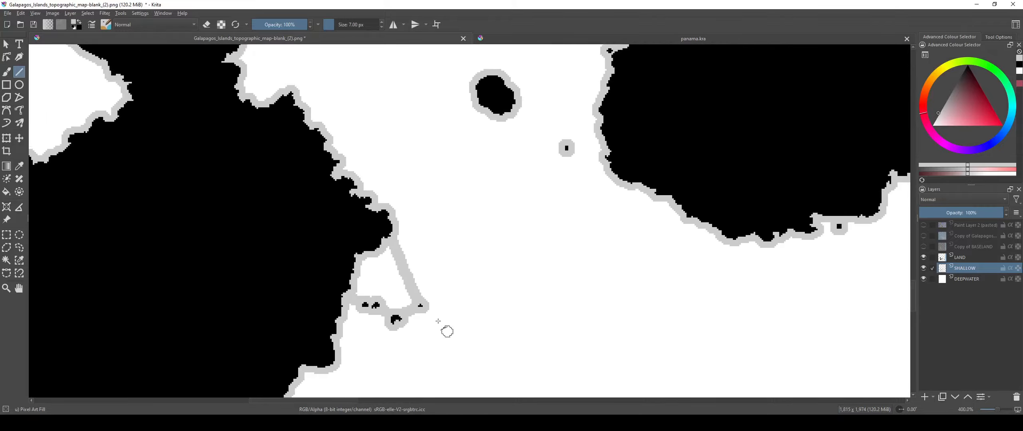
mouse_move(516, 191)
left_mouse_down()
mouse_move(616, 96)
mouse_move(491, 270)
mouse_move(692, 237)
left_mouse_up()
scroll(499, 269, "up", 1)
scroll(660, 244, "down", 4)
scroll(612, 256, "up", 3)
scroll(611, 256, "up", 1)
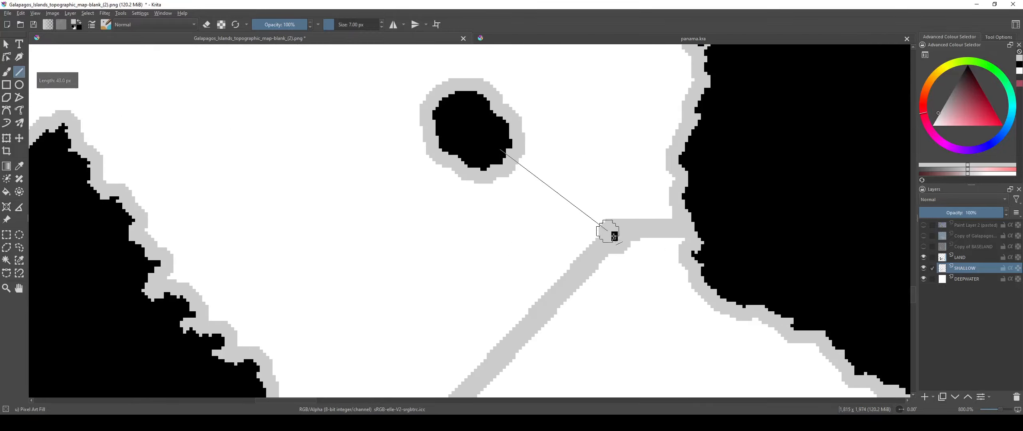
left_click_drag(614, 236, 615, 236)
scroll(615, 236, "down", 4)
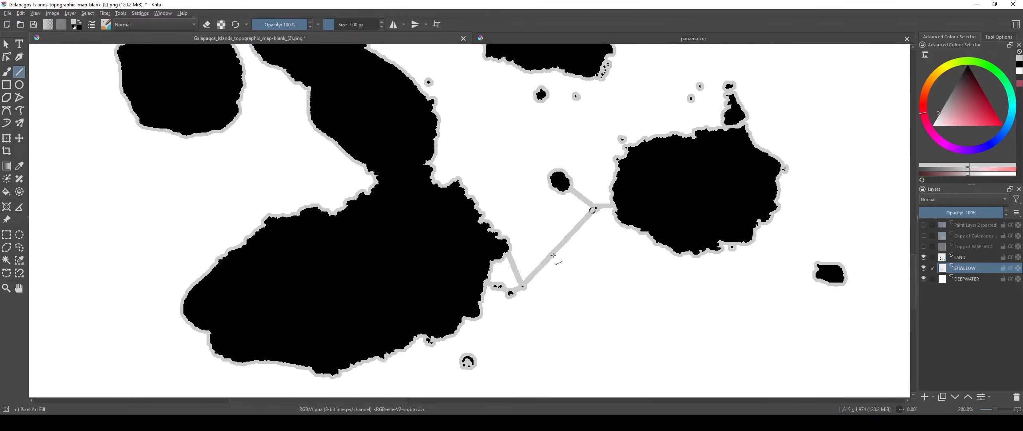
Step: Draw a straight light grey line about 125 px long from the large southwestern island's northeast coast to the round islet
left_click_drag(535, 271, 494, 337)
scroll(546, 271, "up", 2)
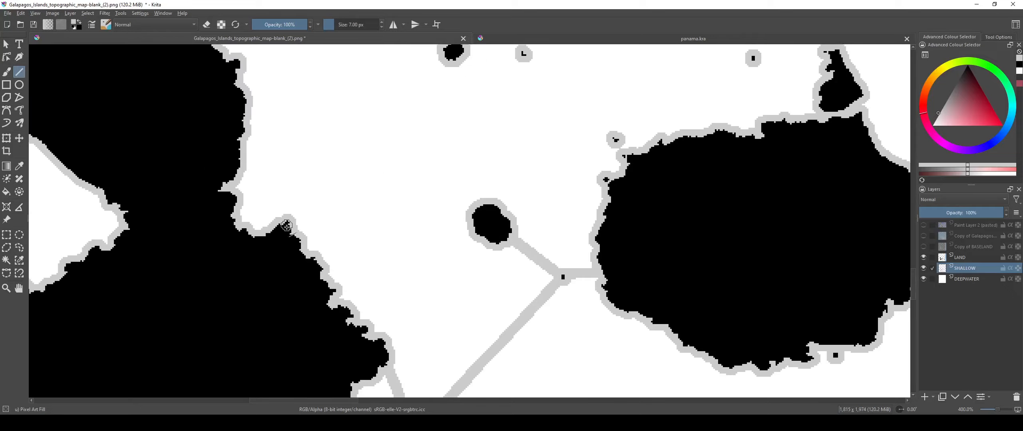
left_click_drag(437, 224, 465, 224)
scroll(465, 225, "down", 2)
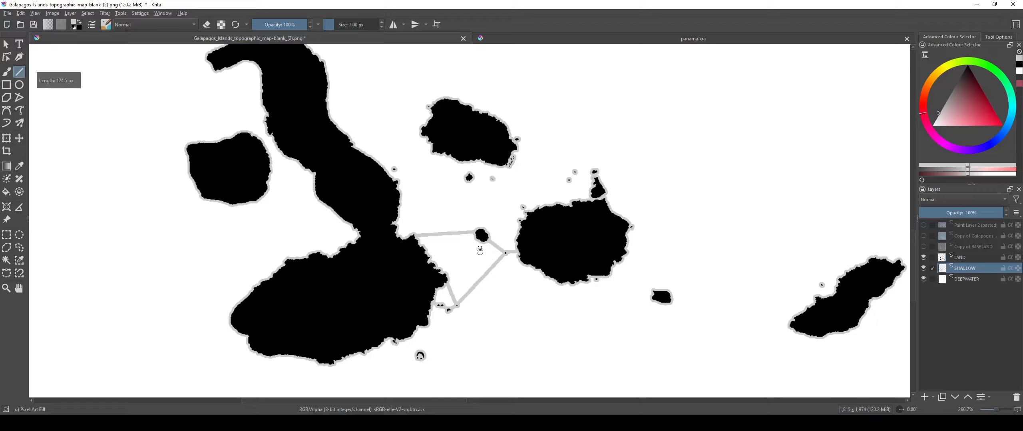
Step: Connect the round islet to the small islet north of it and on to the island above with straight light grey lines
scroll(469, 228, "up", 2)
scroll(465, 228, "up", 1)
scroll(506, 318, "up", 1)
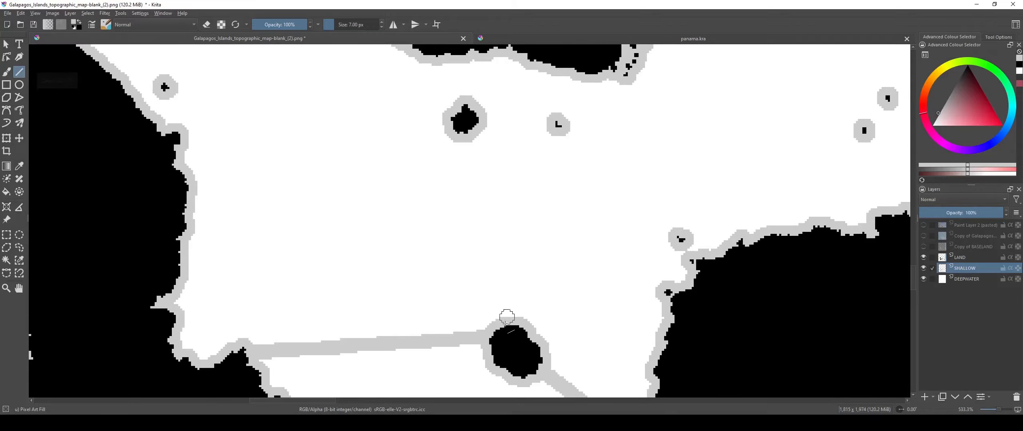
left_click_drag(464, 120, 464, 120)
scroll(463, 120, "down", 3)
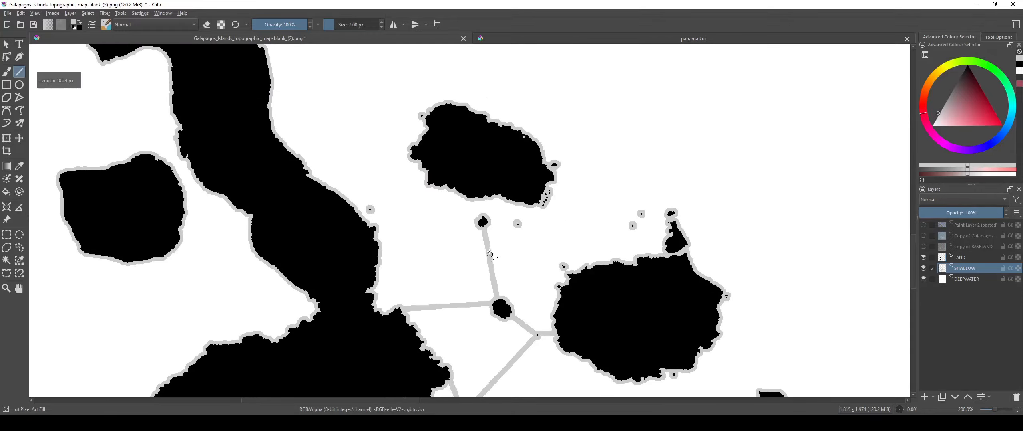
scroll(468, 173, "up", 3)
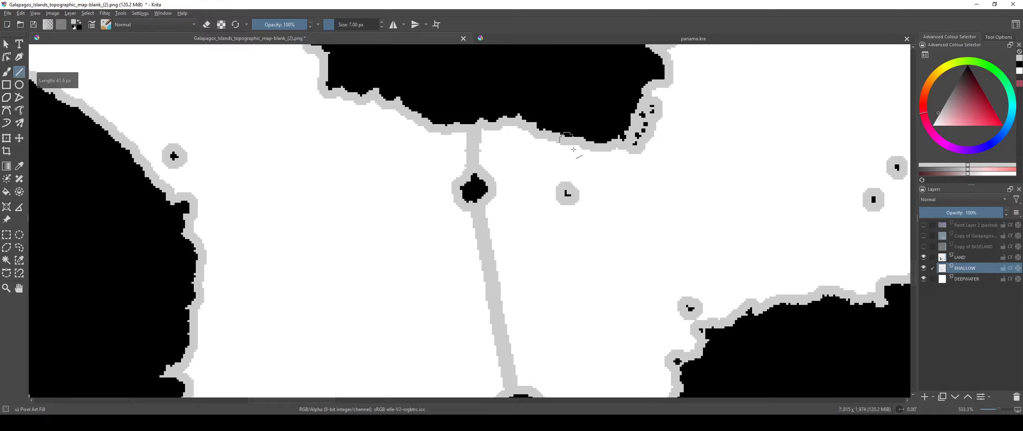
Step: Connect the neighbouring tiny islet to the island above, the round islet below and the small islet west of it with light grey lines
left_click_drag(542, 178, 495, 109)
scroll(522, 128, "down", 1)
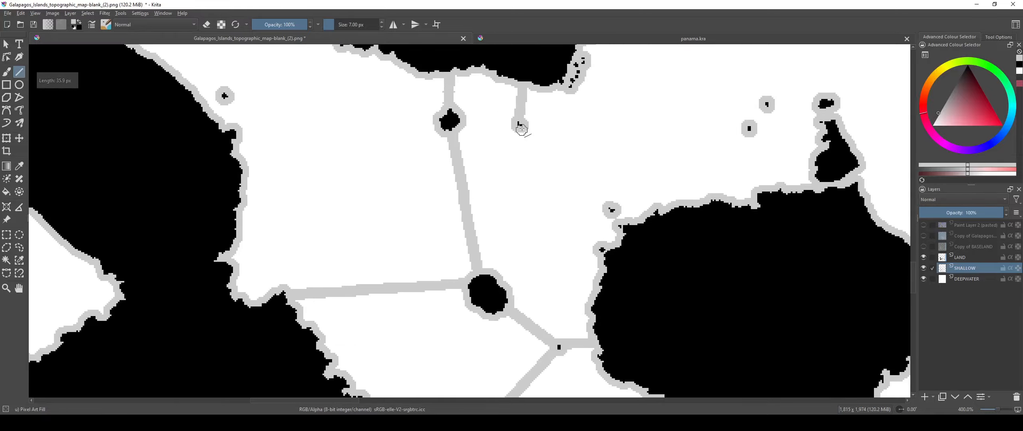
left_click_drag(493, 266, 490, 295)
left_click_drag(499, 194, 495, 291)
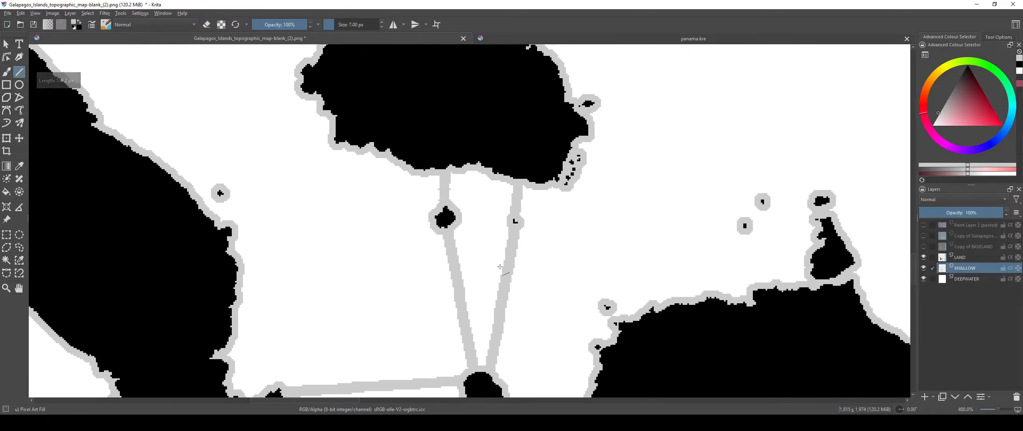
scroll(488, 233, "up", 3)
left_click_drag(553, 204, 553, 204)
scroll(553, 203, "down", 5)
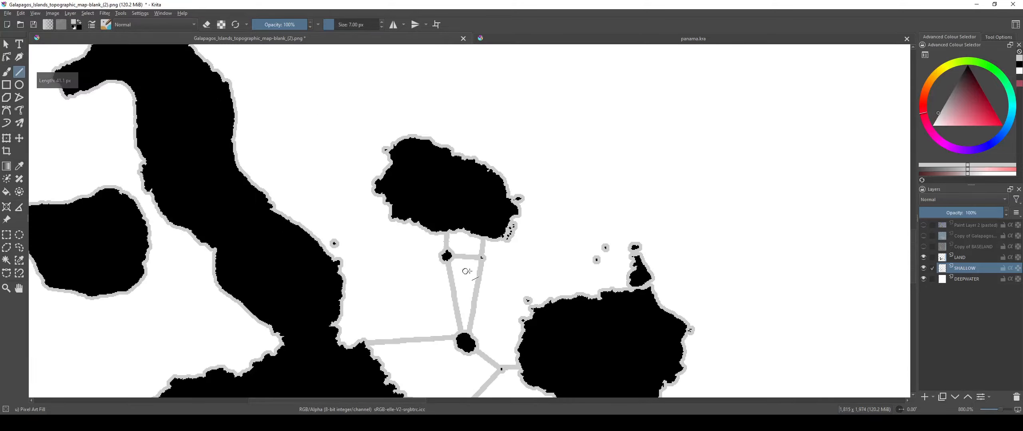
Step: Join the tiny islet off the long western island's east coast to the shore with a light grey line about 15 px long
scroll(341, 233, "up", 3)
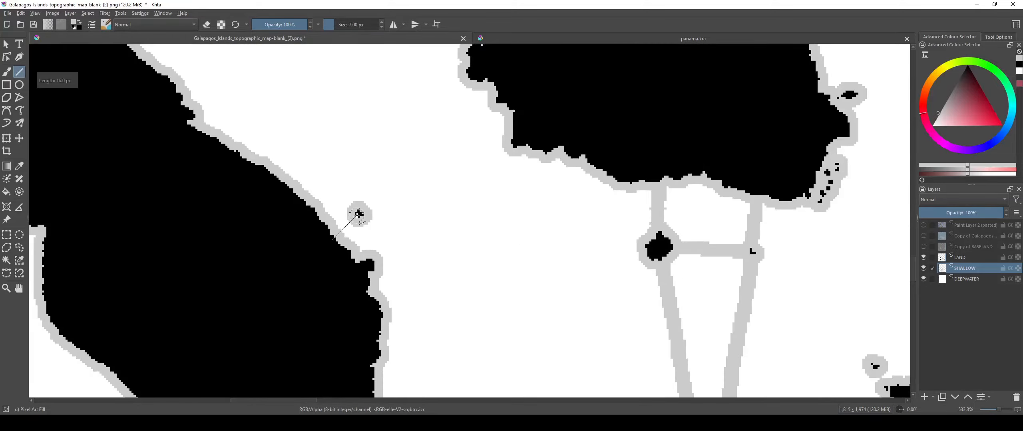
scroll(359, 214, "down", 5)
scroll(453, 349, "up", 3)
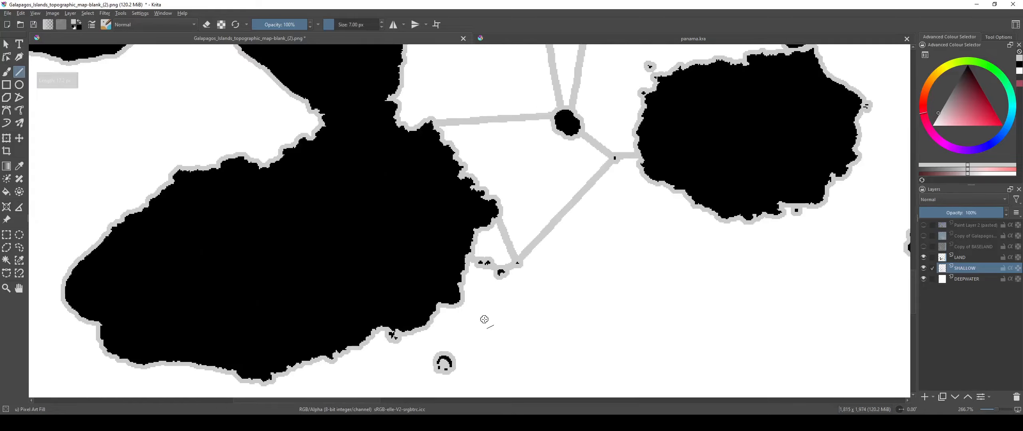
scroll(448, 245, "up", 3)
left_click_drag(503, 258, 425, 172)
scroll(495, 289, "up", 3)
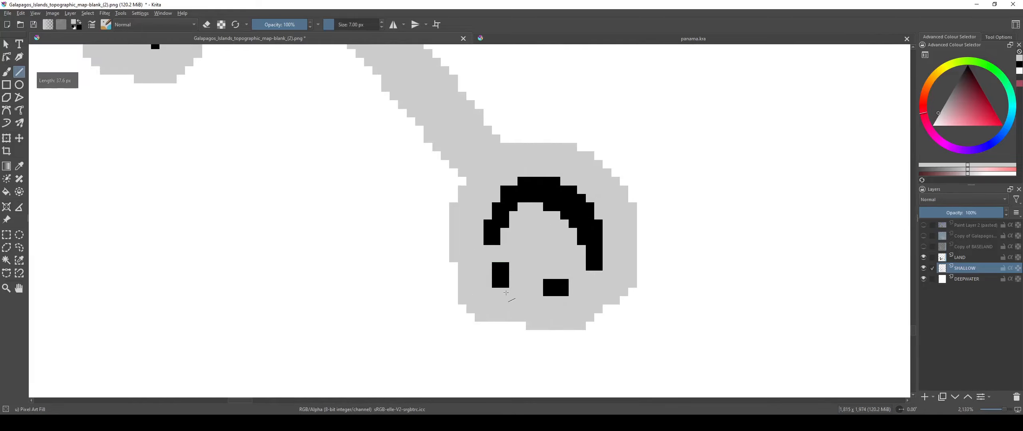
key("ctrl+z")
Step: Draw a light grey line about 45 px long from the specks on the large island's southeast coast to the ring-shaped islet
scroll(501, 283, "down", 4)
scroll(496, 283, "down", 1)
left_click_drag(344, 186, 486, 259)
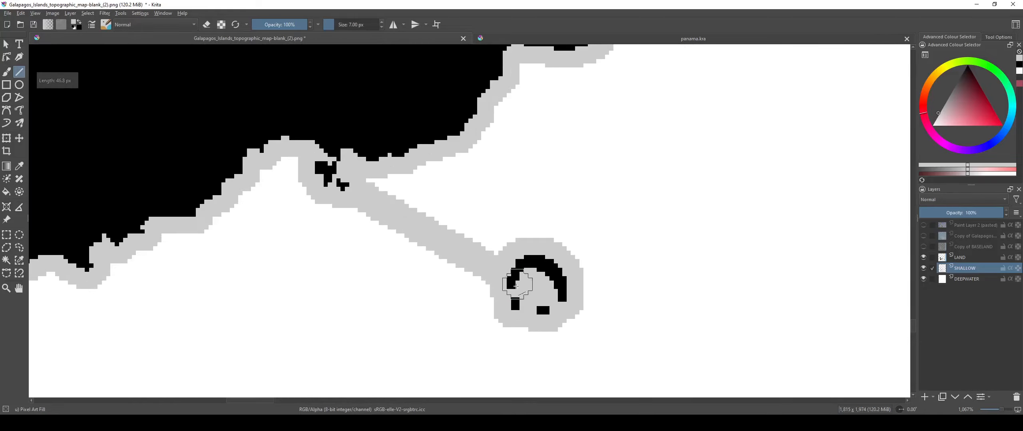
scroll(487, 259, "down", 5)
scroll(451, 283, "up", 4)
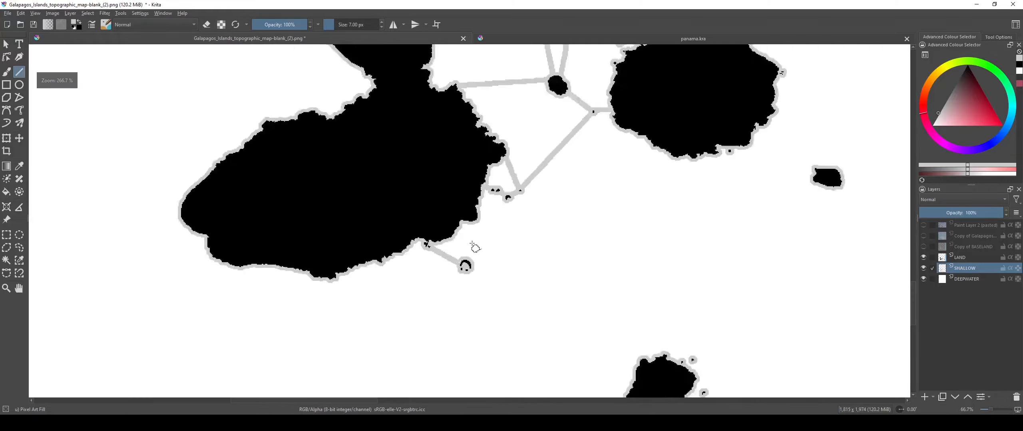
scroll(452, 282, "up", 2)
Step: Join the tiny islets northeast and southeast of the small southern island to its shore with short light grey lines
scroll(487, 274, "down", 6)
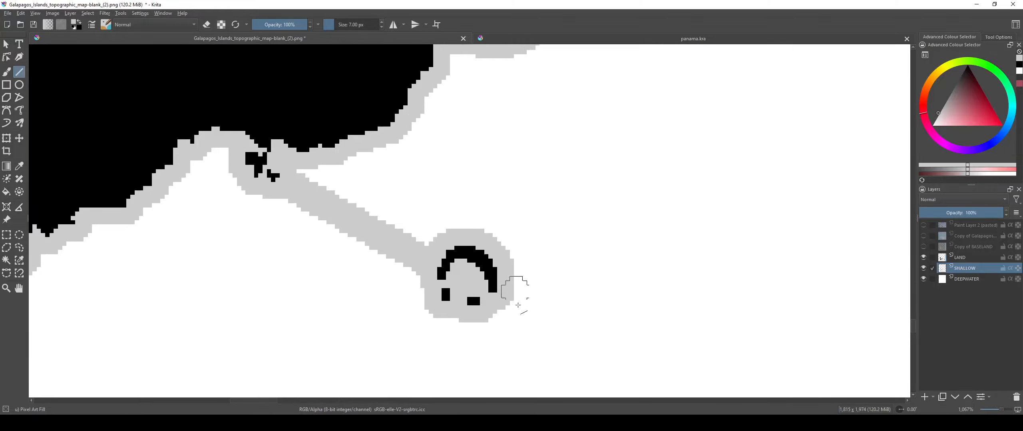
scroll(577, 305, "up", 7)
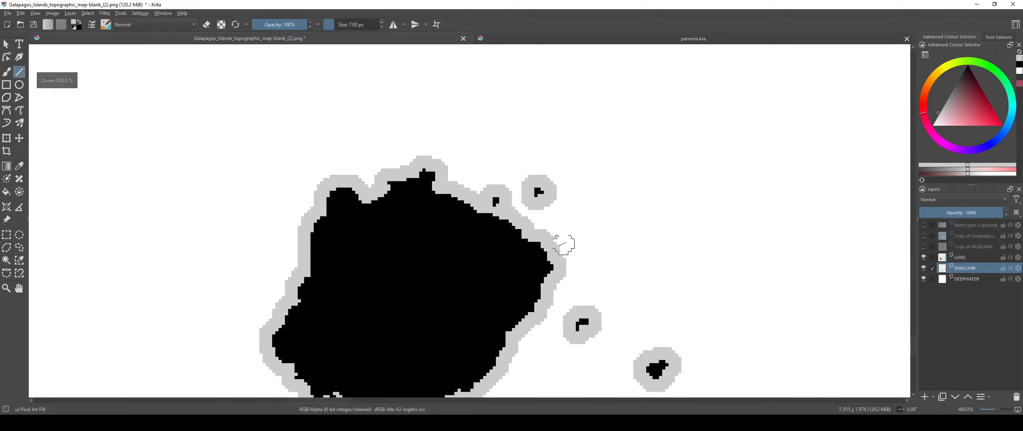
scroll(464, 207, "down", 4)
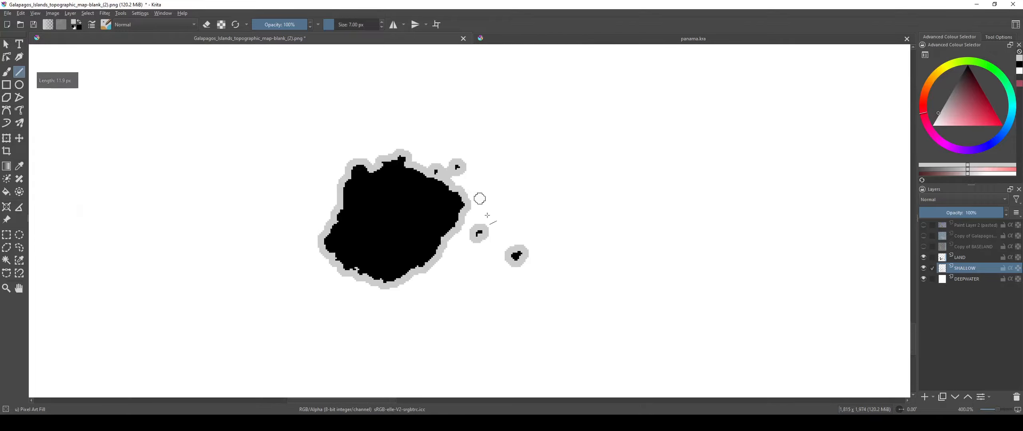
scroll(445, 229, "up", 2)
left_click_drag(469, 248, 542, 288)
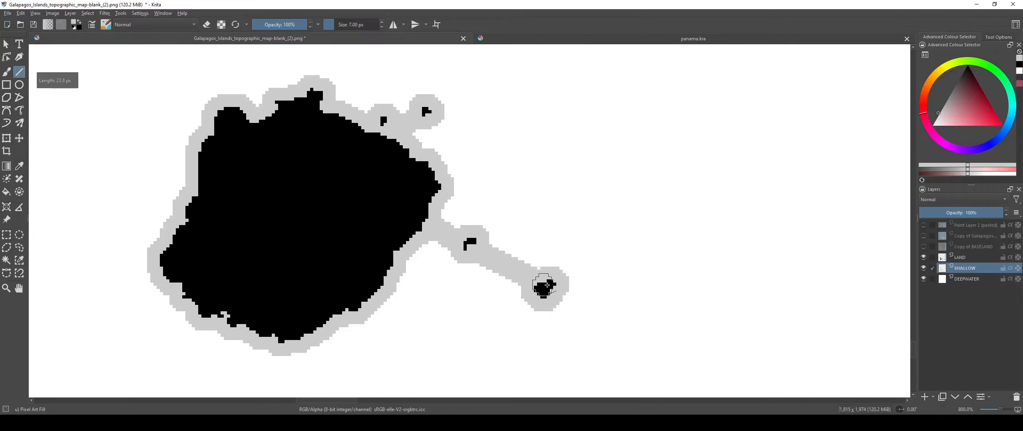
scroll(583, 325, "down", 5)
Step: Draw a second straight light grey line from the ring-shaped islet north to the large southwestern island's east coast
scroll(389, 187, "up", 5)
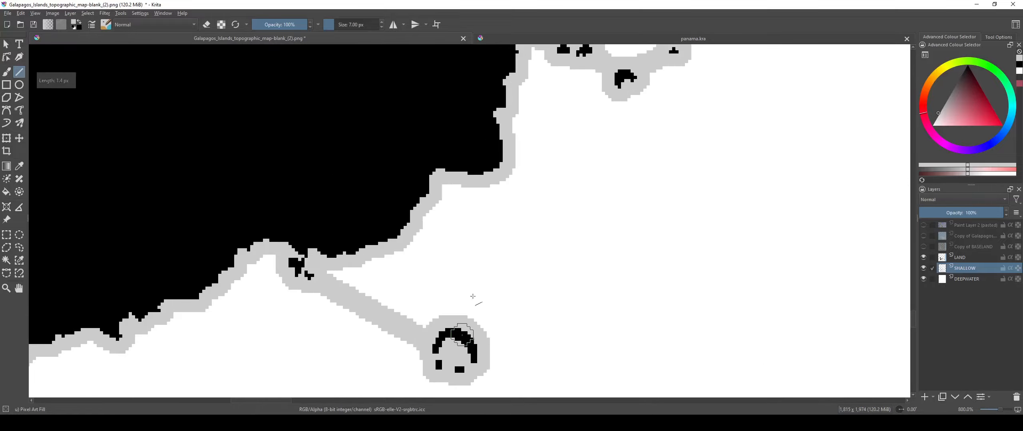
left_click_drag(473, 297, 491, 141)
scroll(488, 300, "down", 3)
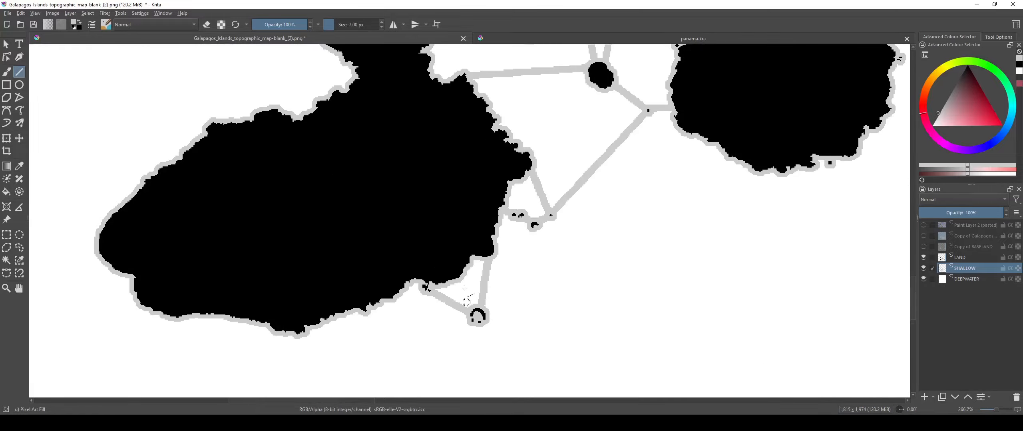
scroll(465, 288, "up", 2)
Step: Paint a light grey crossing with a 9 px freehand brush between the squarish western island and the long island, at the strait's north end
scroll(485, 284, "down", 6)
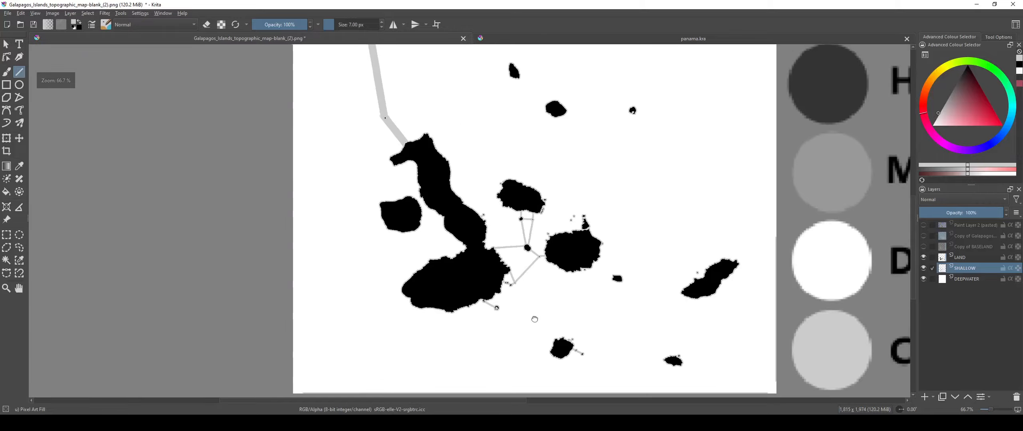
scroll(476, 256, "up", 3)
scroll(472, 249, "down", 4)
scroll(472, 249, "up", 6)
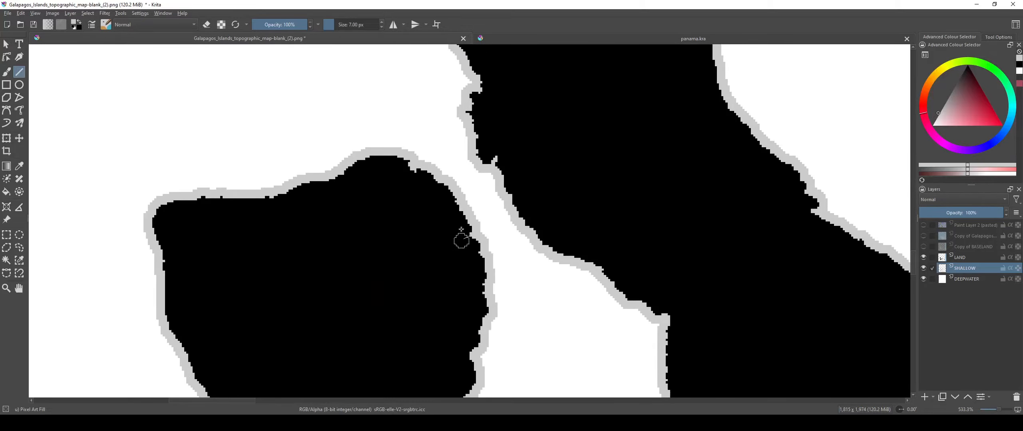
key("bracketright")
key("bracketright")
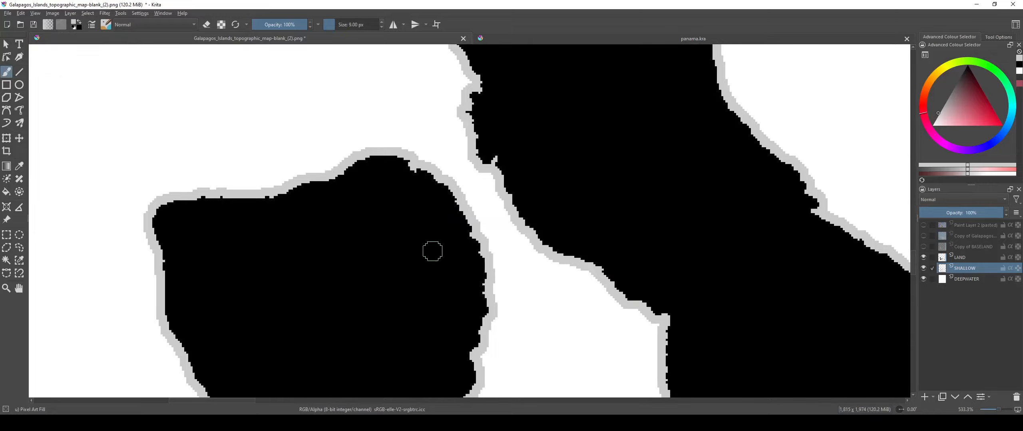
scroll(431, 249, "down", 2)
scroll(427, 237, "up", 3)
mouse_move(464, 254)
left_mouse_down()
mouse_move(497, 266)
mouse_move(478, 291)
left_mouse_up()
left_click_drag(490, 338, 491, 268)
key("ctrl+z")
mouse_move(434, 179)
left_mouse_down()
mouse_move(476, 138)
mouse_move(443, 183)
mouse_move(460, 200)
left_mouse_up()
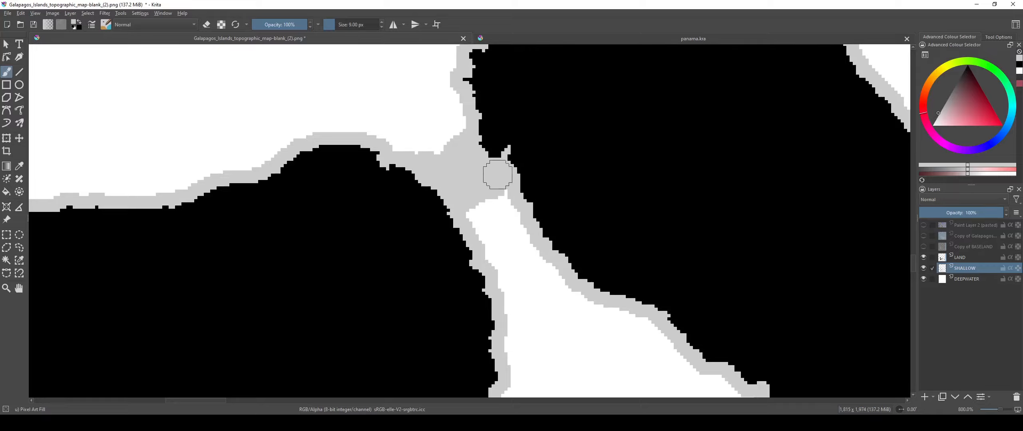
Step: Paint a second light grey crossing farther south in the strait and thicken its shallows down the squarish western island's east coast
mouse_move(571, 250)
left_mouse_down()
mouse_move(561, 194)
mouse_move(505, 258)
mouse_move(484, 312)
mouse_move(553, 242)
mouse_move(595, 230)
left_mouse_up()
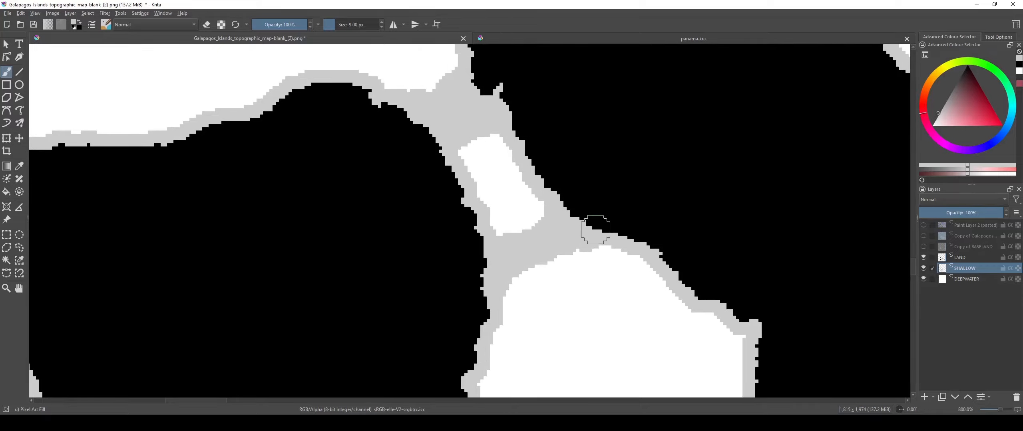
scroll(531, 242, "down", 5)
scroll(507, 245, "up", 7)
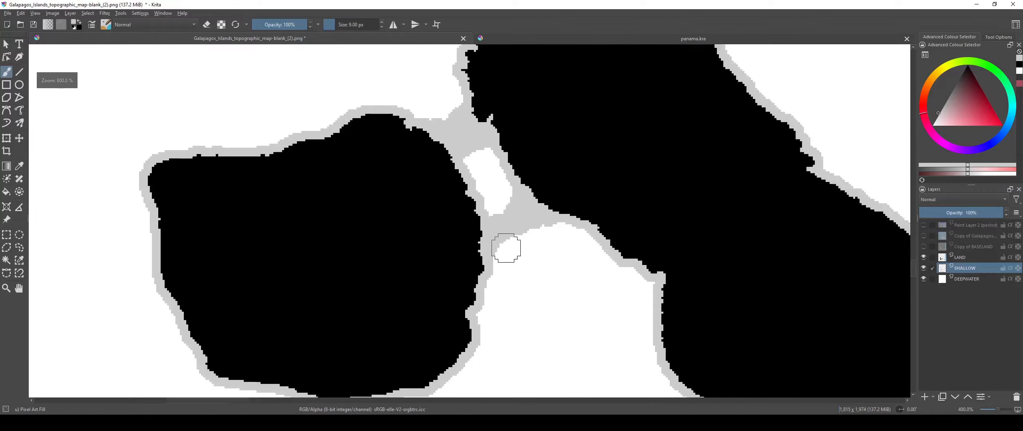
scroll(648, 251, "down", 8)
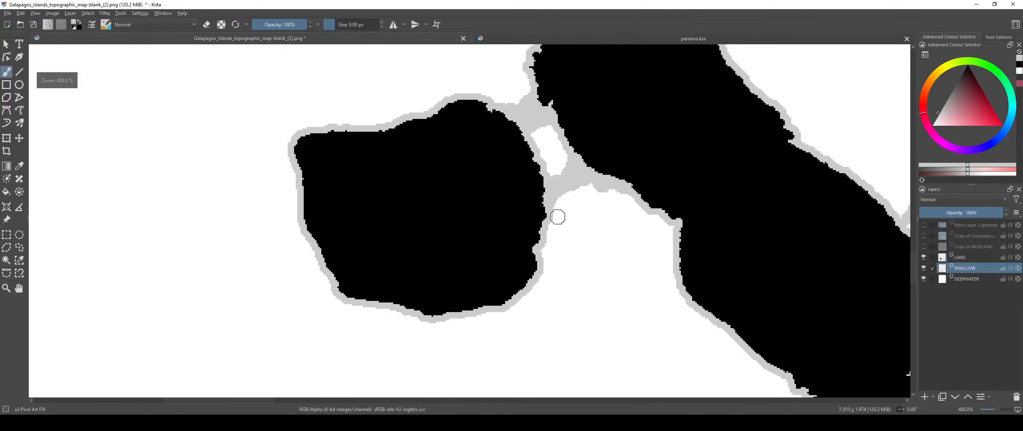
scroll(405, 197, "up", 8)
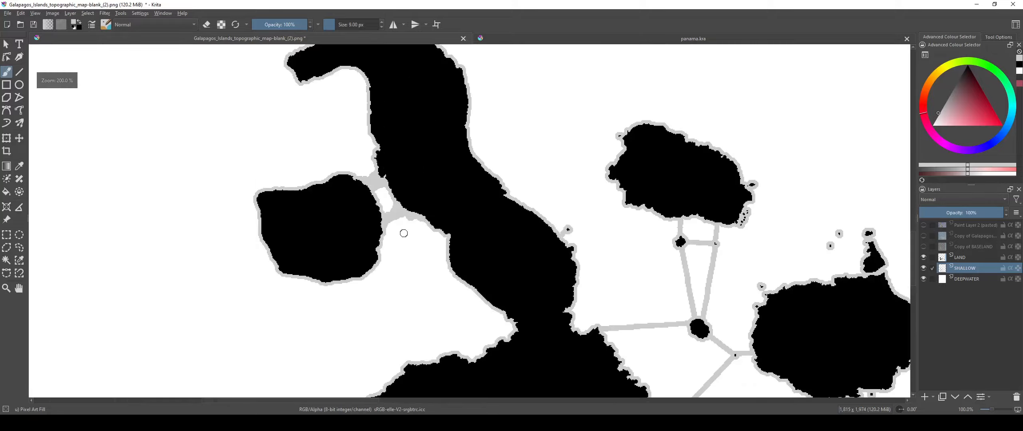
mouse_move(370, 171)
left_mouse_down()
mouse_move(332, 199)
mouse_move(306, 243)
left_mouse_up()
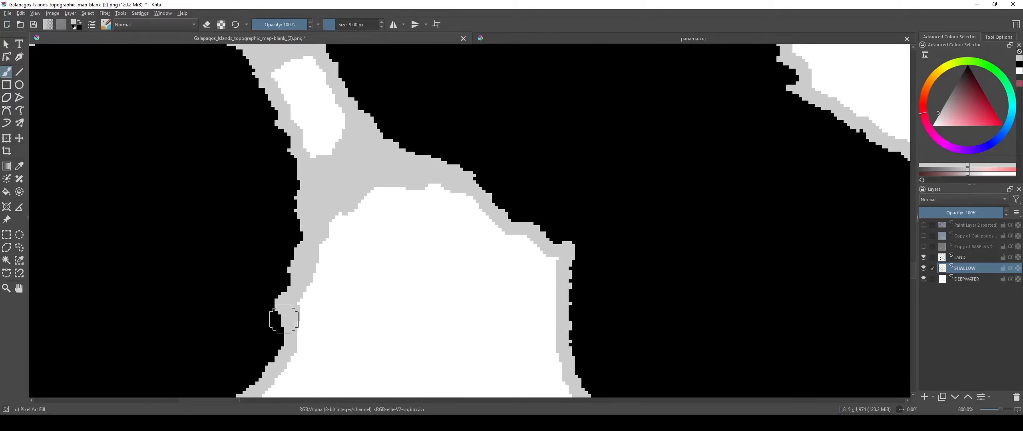
Step: Draw a straight 9 px light grey line from the long island's northwestern headland to the squarish western island's northwest corner
scroll(285, 319, "down", 2)
scroll(482, 224, "down", 3)
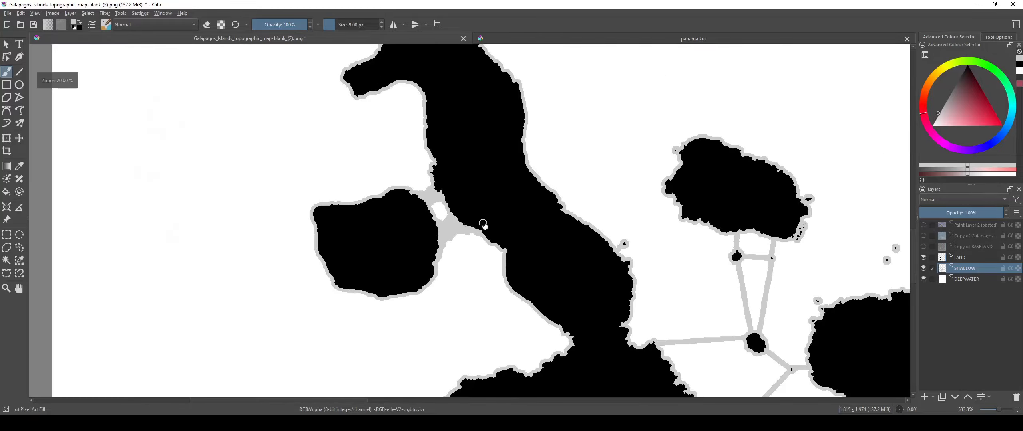
scroll(483, 225, "down", 3)
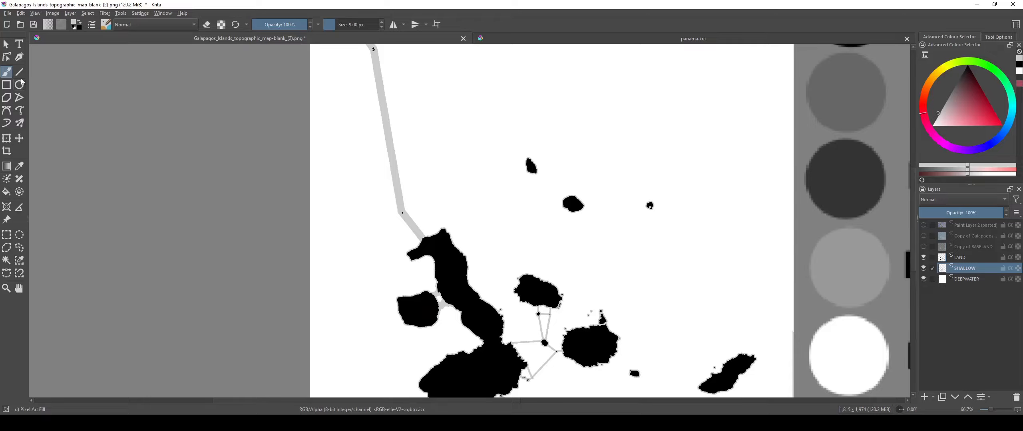
scroll(363, 282, "up", 4)
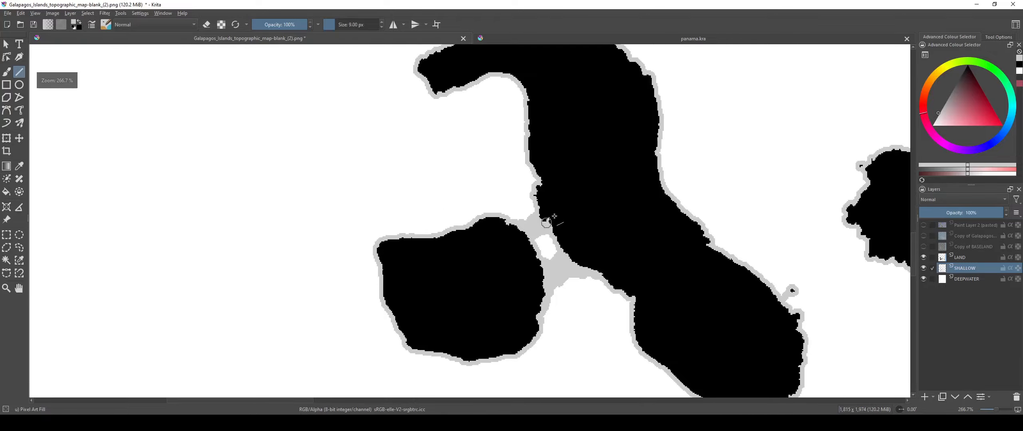
scroll(465, 151, "up", 2)
left_click_drag(442, 145, 456, 242)
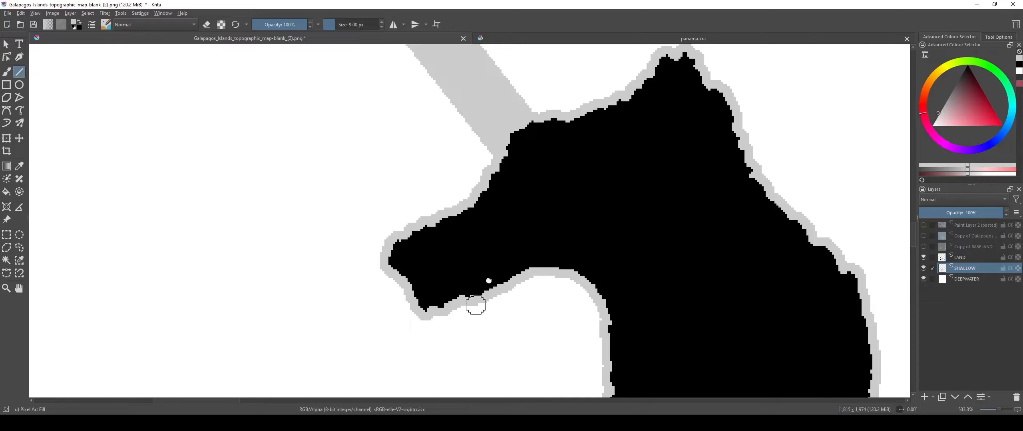
left_click_drag(475, 304, 508, 182)
scroll(504, 192, "down", 3)
left_click_drag(498, 237, 500, 194)
scroll(501, 188, "up", 1)
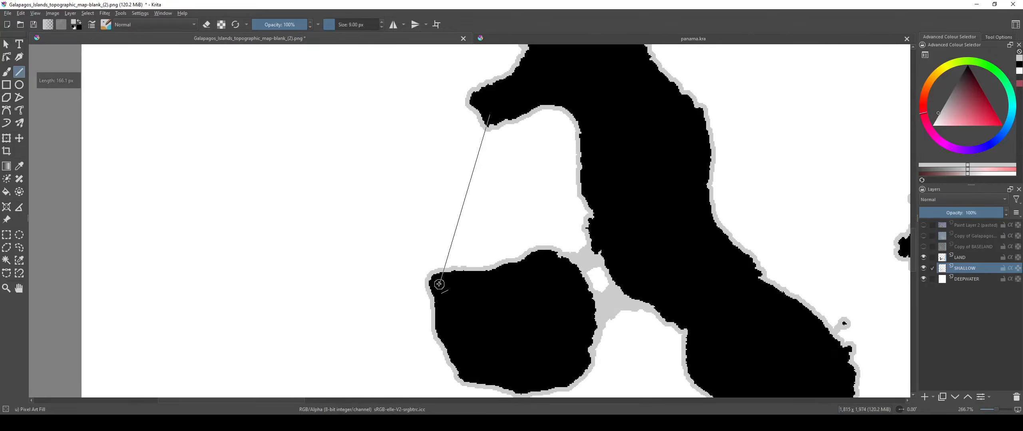
left_click_drag(439, 284, 439, 284)
Step: Draw a straight light grey line from the squarish western island's south coast to the large southwestern island's northwest coast
scroll(623, 284, "up", 3)
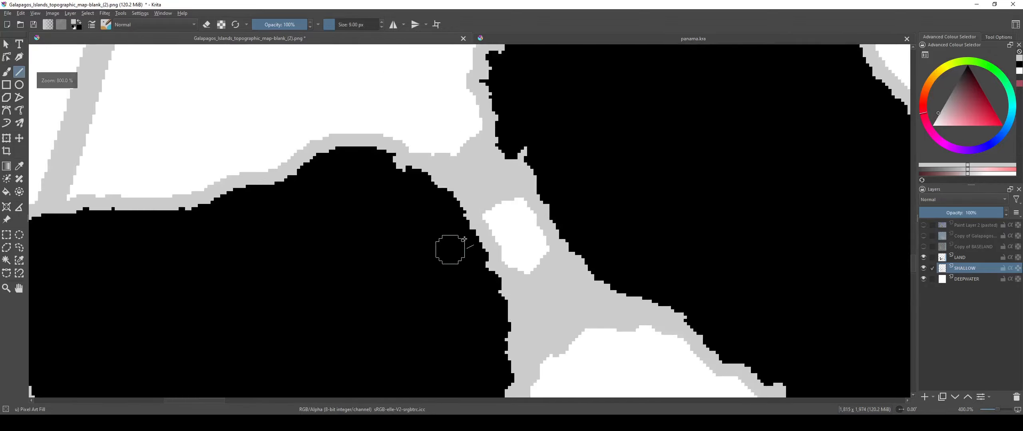
scroll(441, 242, "down", 6)
scroll(411, 183, "up", 4)
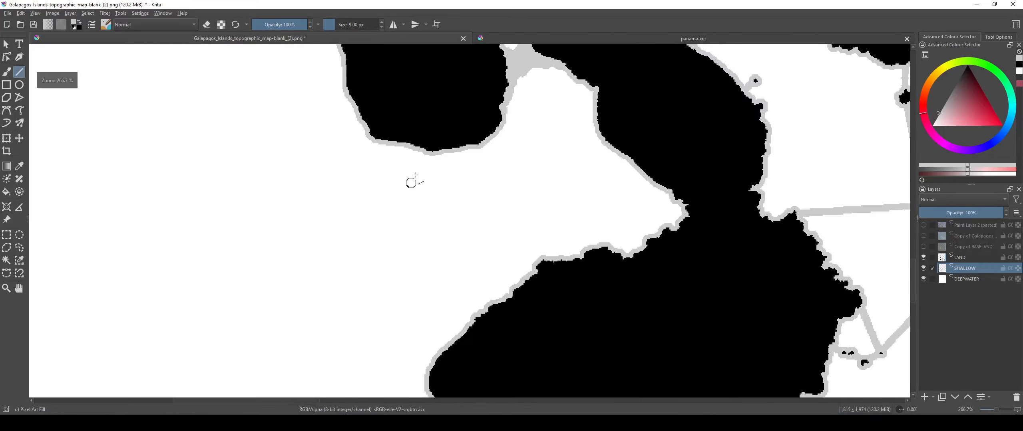
left_click_drag(441, 105, 486, 297)
scroll(497, 304, "down", 1)
left_click_drag(535, 317, 516, 359)
scroll(459, 272, "down", 5)
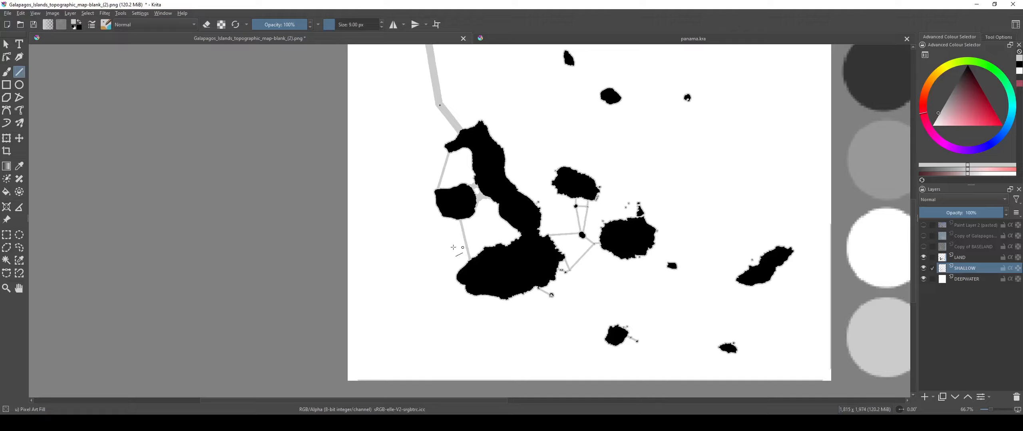
Step: Increase the brush size to 32 px and redraw the crossings north and south of the squarish western island as wider straight lines
scroll(453, 248, "up", 3)
key("]")
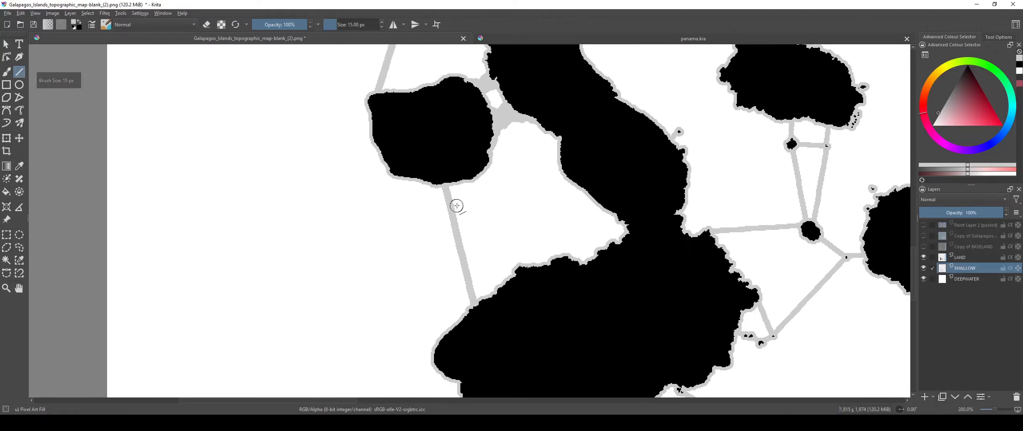
left_click_drag(473, 303, 482, 319)
left_click_drag(419, 256, 450, 430)
left_click_drag(452, 155, 411, 282)
Step: Smooth the bend of the wide northern crossing around the crescent-shaped islet with a 9 px freehand brush in light grey
left_click(7, 71)
scroll(503, 349, "down", 4)
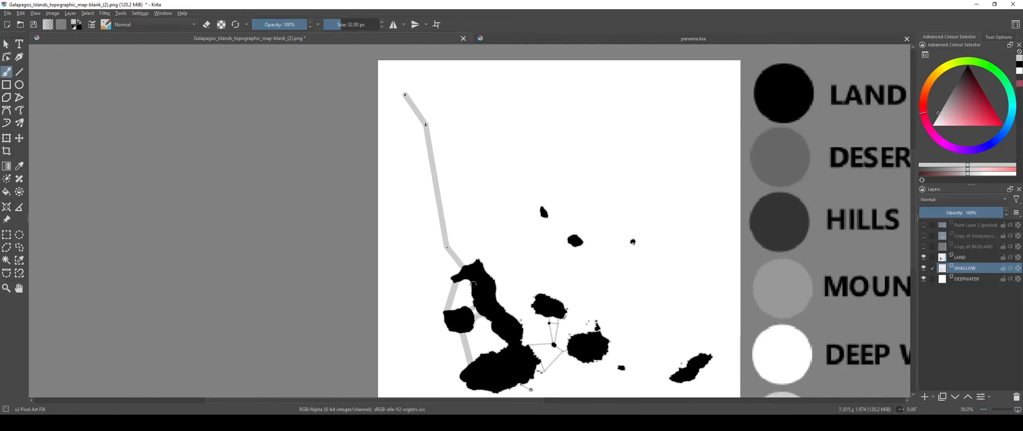
scroll(473, 284, "up", 4)
key("bracketleft")
key("bracketleft")
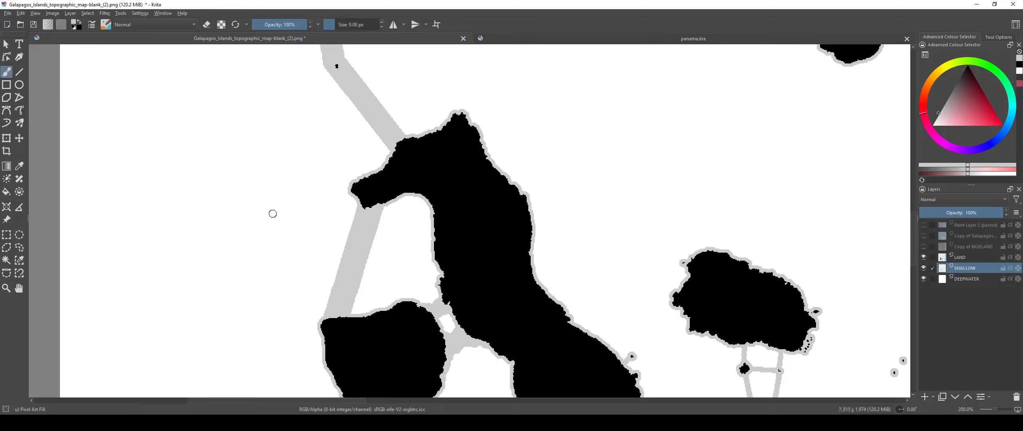
scroll(272, 214, "down", 3)
left_click_drag(345, 217, 391, 313)
left_click_drag(376, 110, 394, 141)
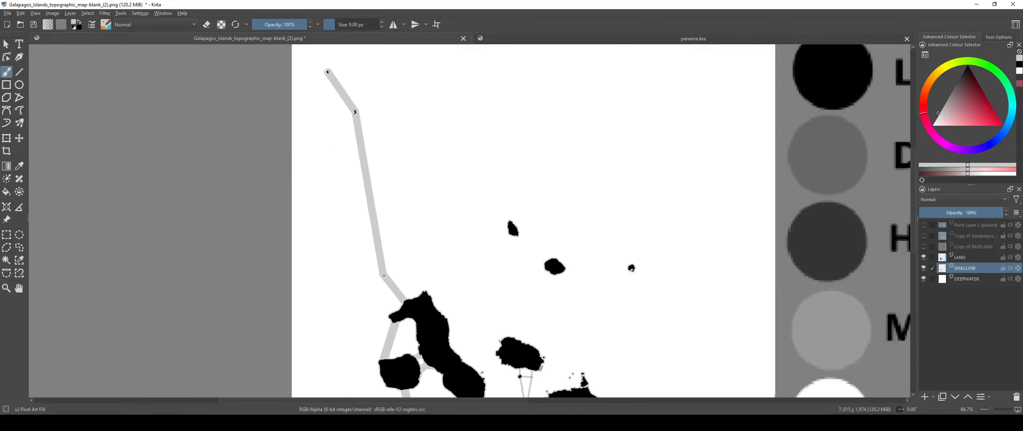
scroll(368, 136, "up", 1)
left_click_drag(397, 242, 457, 359)
scroll(411, 218, "up", 4)
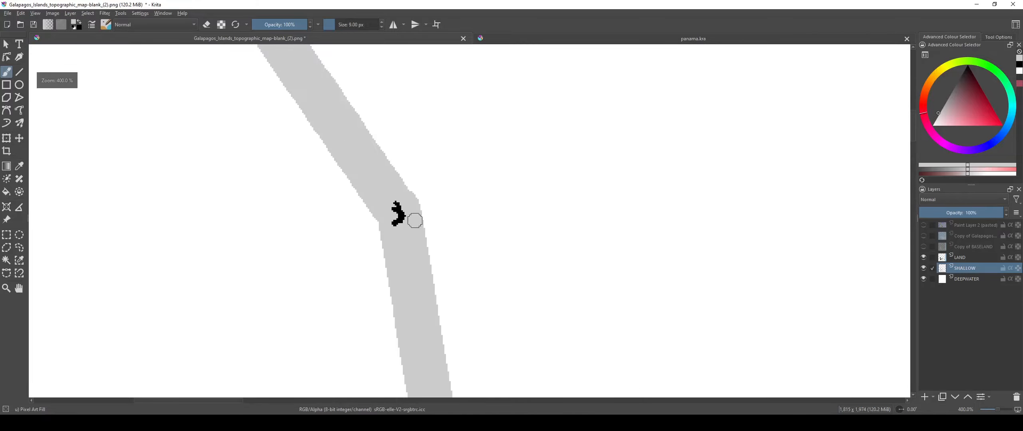
left_click_drag(408, 204, 445, 267)
scroll(438, 262, "down", 4)
scroll(407, 204, "up", 2)
left_click_drag(412, 214, 371, 124)
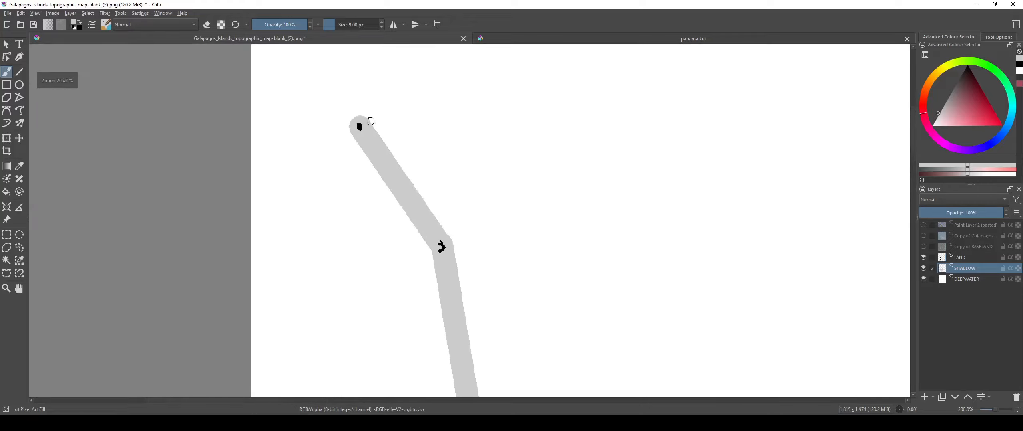
scroll(370, 125, "up", 2)
left_click_drag(531, 356, 478, 138)
scroll(482, 360, "down", 2)
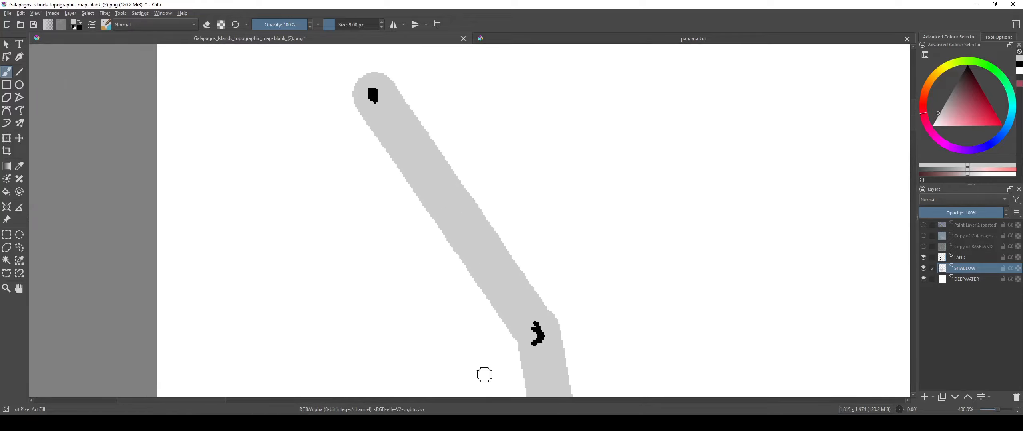
scroll(402, 206, "down", 2)
scroll(402, 205, "up", 2)
scroll(434, 189, "up", 4)
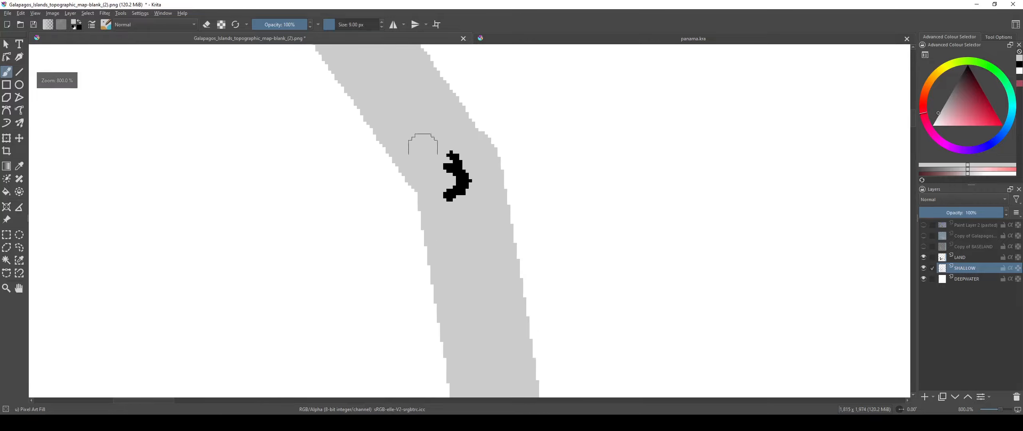
scroll(416, 141, "up", 1)
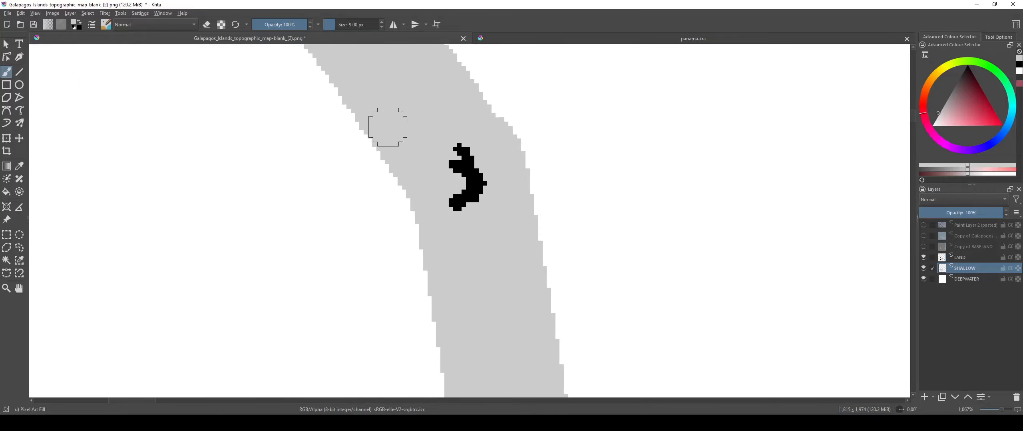
scroll(443, 227, "up", 1)
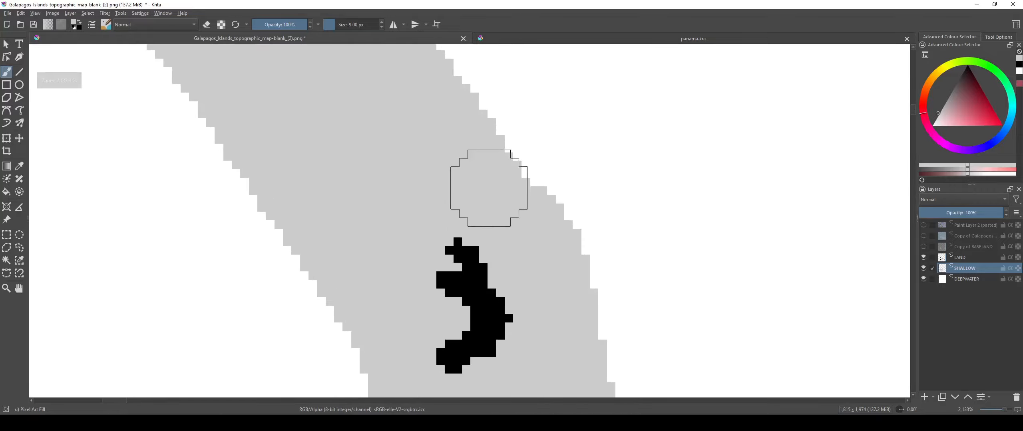
scroll(473, 158, "down", 2)
scroll(459, 158, "up", 1)
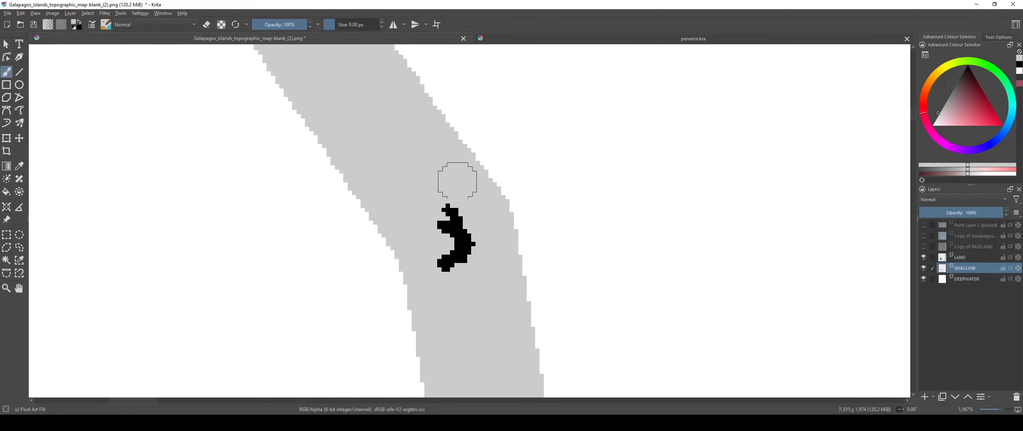
scroll(457, 181, "down", 5)
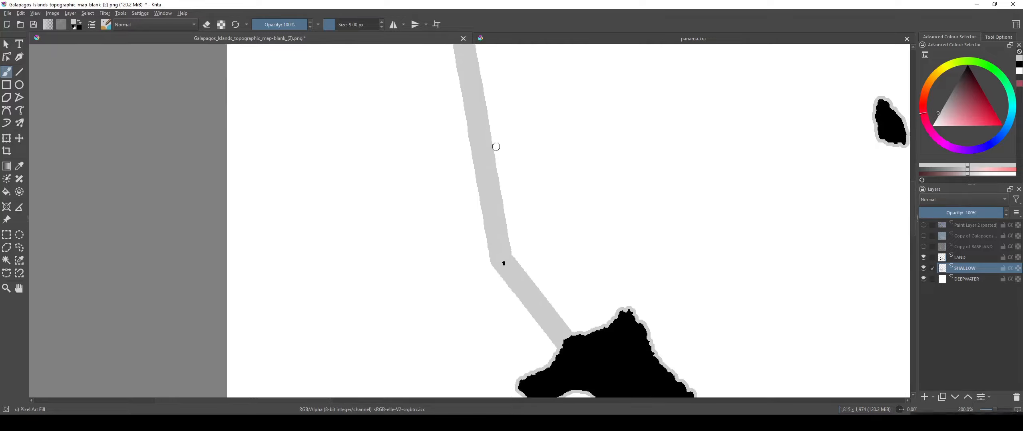
Step: Sketch a three-sided frame of straight 9 px light grey lines in the open water west of the northern crossing
left_click_drag(496, 147, 477, 87)
left_click(20, 72)
scroll(274, 190, "up", 2)
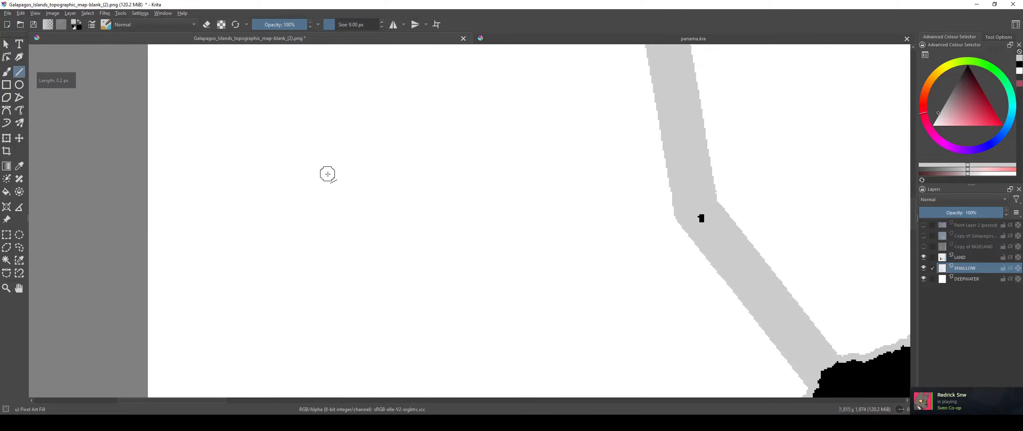
left_click_drag(329, 317, 330, 318)
scroll(326, 170, "up", 4)
left_click_drag(338, 209, 715, 215)
scroll(513, 232, "down", 4)
scroll(460, 171, "up", 2)
mouse_move(553, 238)
left_mouse_down()
mouse_move(458, 172)
mouse_move(456, 372)
mouse_move(446, 375)
left_mouse_up()
left_click_drag(415, 225, 427, 306)
scroll(284, 201, "up", 2)
scroll(441, 278, "down", 4)
left_click_drag(441, 279, 412, 130)
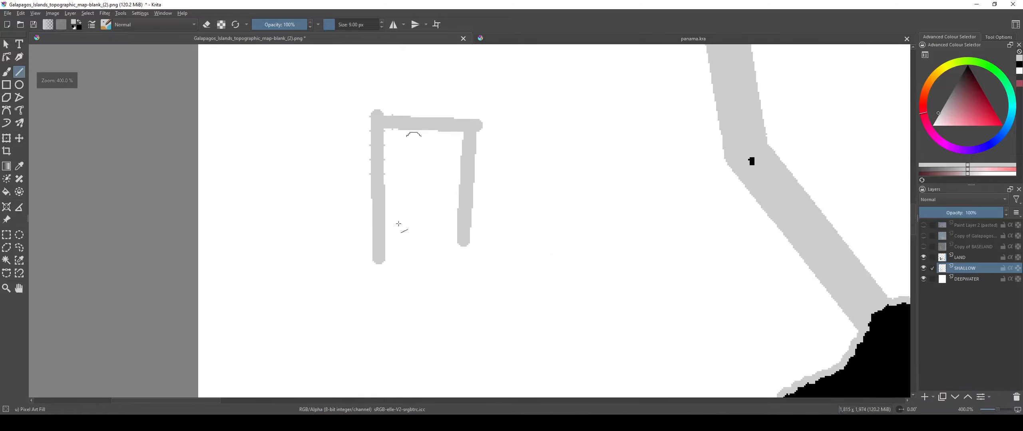
left_click_drag(383, 240, 377, 293)
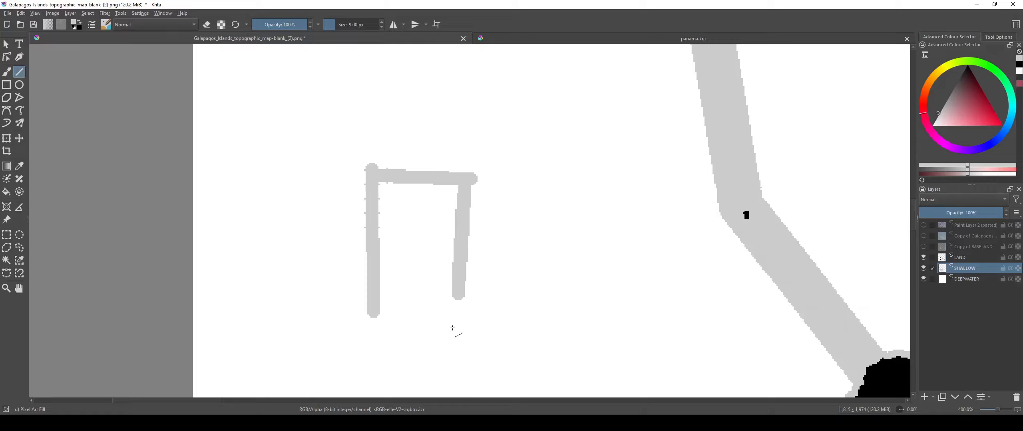
Step: Round off the frame's two upper corners by erasing their outer edges with a freehand brush
left_click(8, 73)
scroll(403, 165, "up", 4)
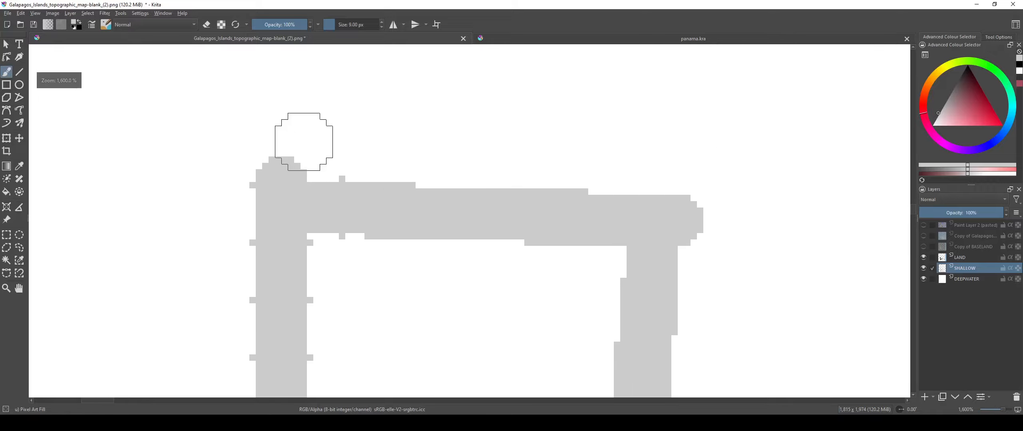
mouse_move(303, 141)
left_mouse_down()
mouse_move(314, 158)
mouse_move(236, 208)
left_mouse_up()
key("ctrl+z")
key("e")
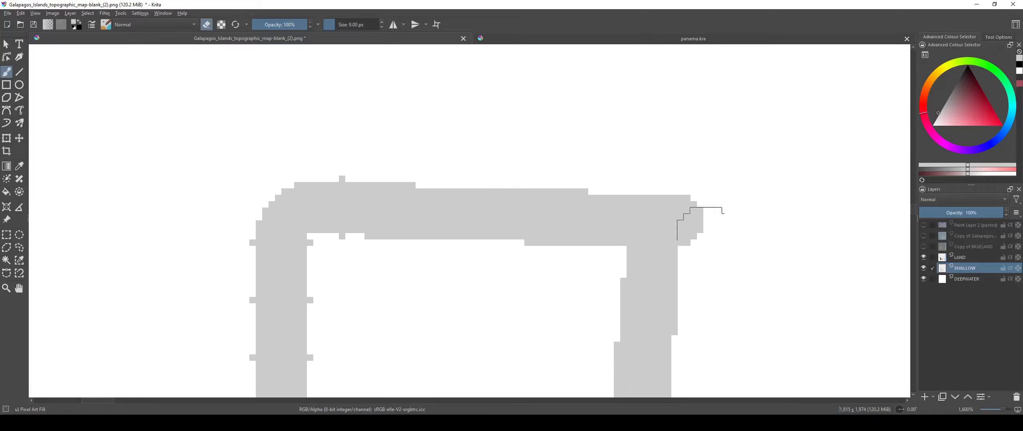
left_click_drag(706, 236, 713, 285)
key("e")
scroll(715, 278, "down", 4)
Step: Undo the corner trimming and all the lines of the three-sided frame
key("ctrl+z")
key("ctrl+z")
key("ctrl+z")
key("ctrl+z")
key("ctrl+z")
scroll(718, 271, "down", 1)
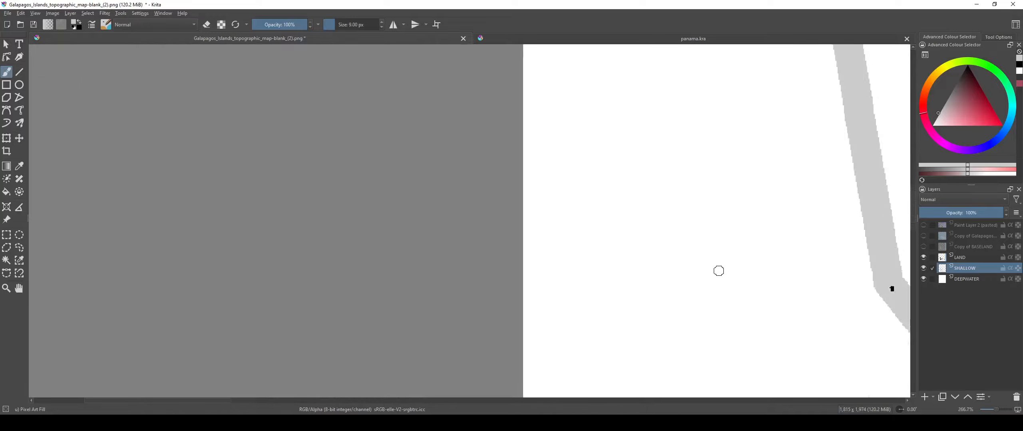
Step: Fill the east corner where the northern crossing meets the long island's north coast with a 12 px light grey brush, forming a smooth curve
scroll(718, 270, "down", 4)
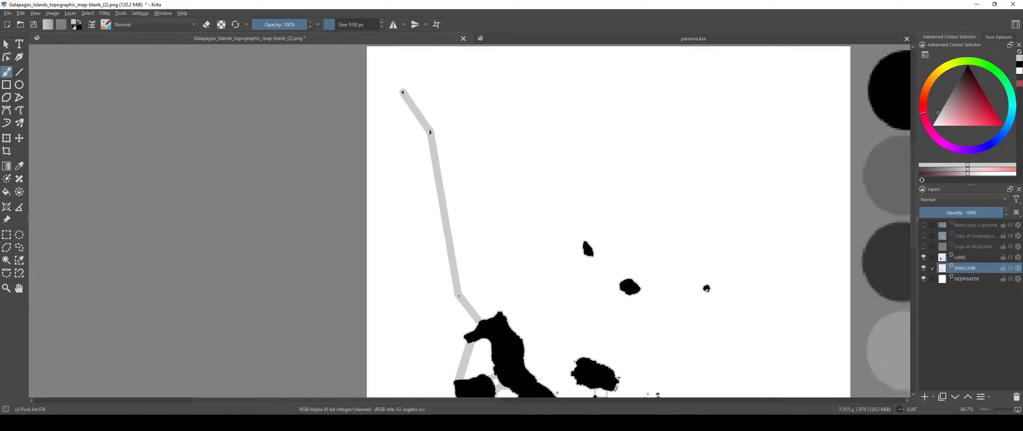
scroll(471, 207, "up", 7)
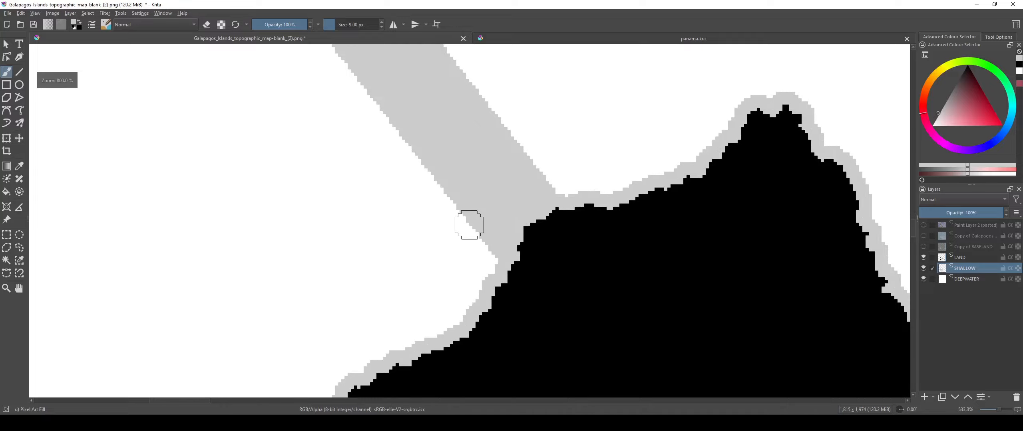
key("bracketright")
key("bracketright")
left_click_drag(474, 195, 451, 245)
scroll(490, 235, "up", 2)
left_click_drag(470, 205, 463, 165)
left_click_drag(429, 242, 312, 290)
key("bracketleft")
key("bracketleft")
key("bracketleft")
key("bracketleft")
key("bracketleft")
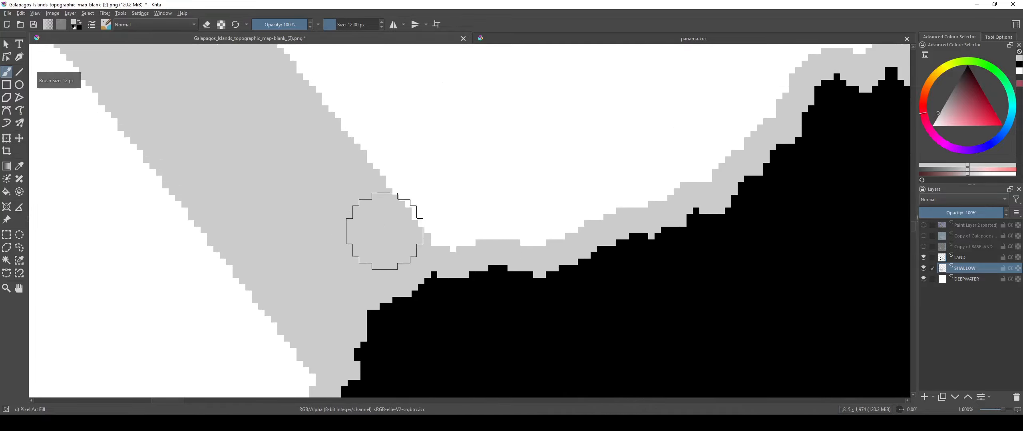
left_click_drag(387, 218, 496, 258)
Step: Smooth the west corner of the northern crossing's junction with the long island using a 6 px light grey brush
left_click_drag(462, 279, 538, 150)
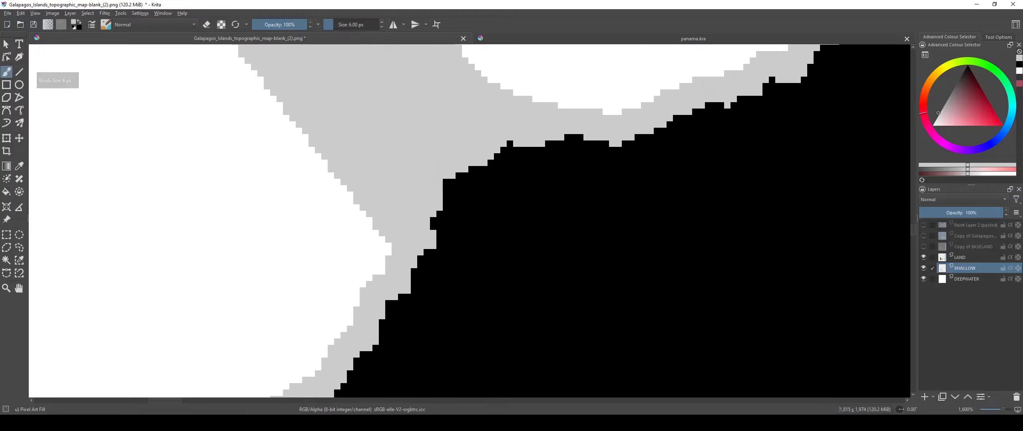
mouse_move(369, 190)
left_mouse_down()
mouse_move(399, 132)
mouse_move(403, 212)
left_mouse_up()
scroll(410, 266, "down", 7)
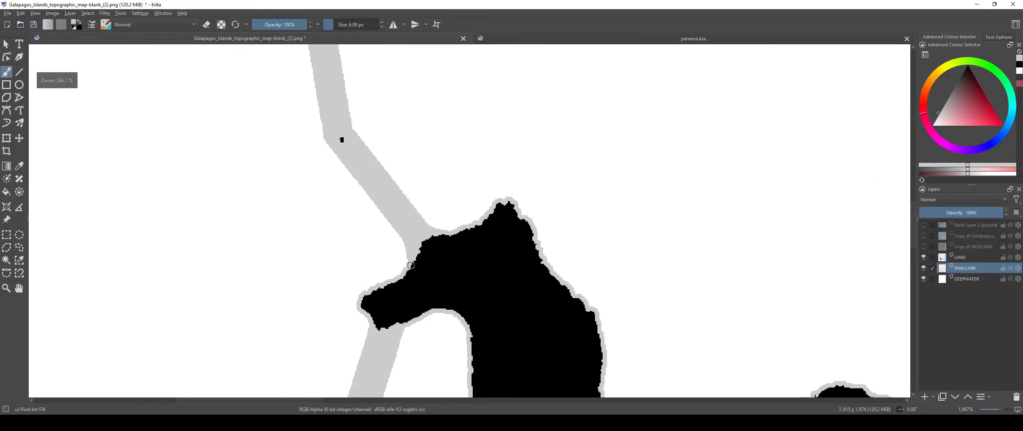
mouse_move(396, 288)
left_mouse_down()
mouse_move(422, 204)
mouse_move(411, 271)
left_mouse_up()
Step: Round the corners where the wide crossing meets the long island's northwestern headland and the squarish island with the 6 px brush
scroll(422, 205, "up", 6)
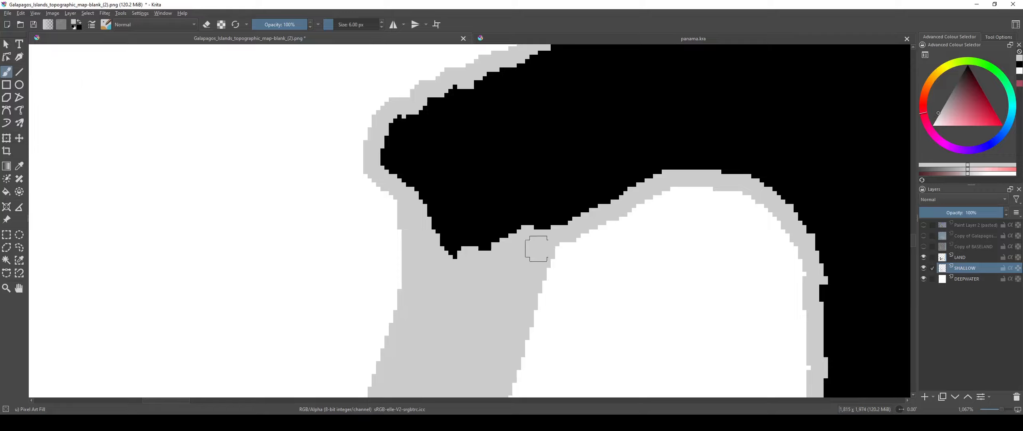
scroll(449, 326, "down", 4)
scroll(459, 195, "up", 5)
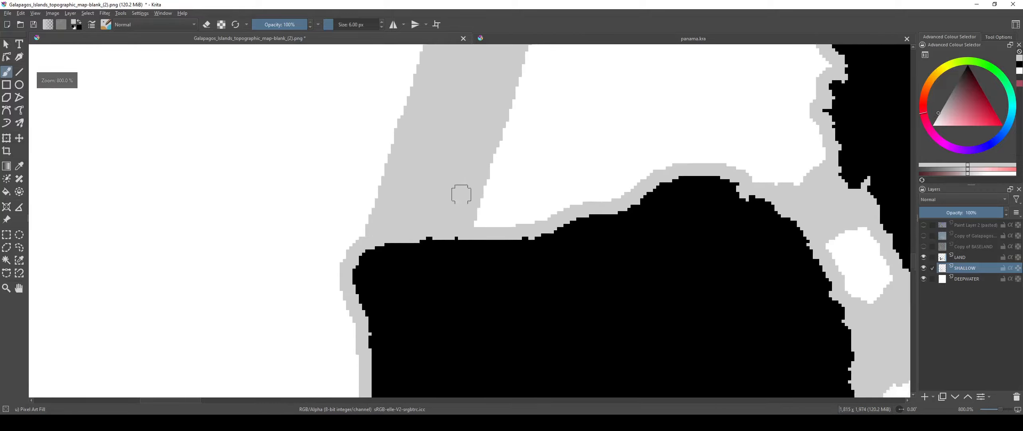
Step: Paint rounded grey corners on the SHALLOW layer where the wide band meets the north shore of the round western island
left_click_drag(481, 184, 543, 264)
left_click_drag(357, 252, 491, 223)
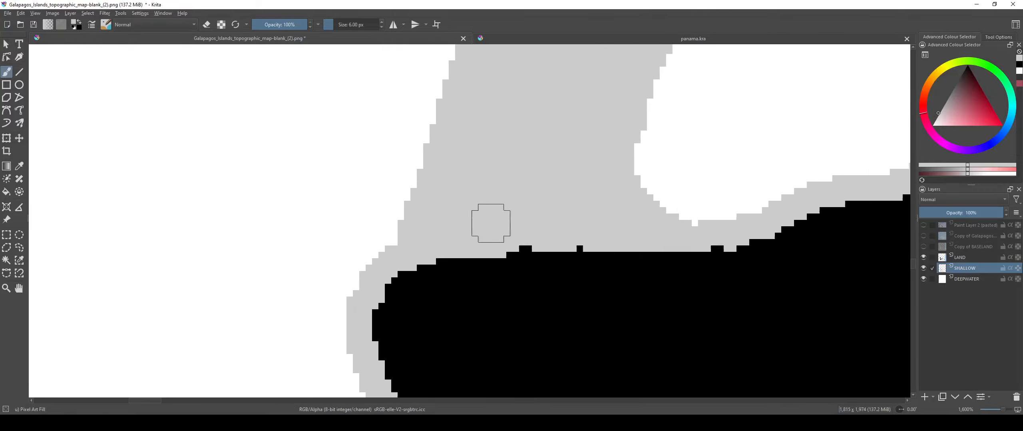
scroll(452, 185, "down", 6)
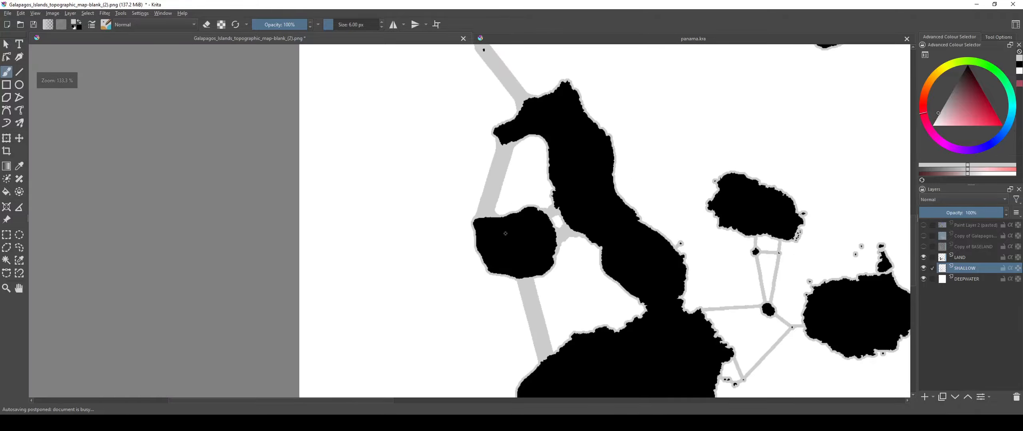
Step: Fill the corners where the southern shallow band joins the round island's south shore so the band flares smoothly into the coast
scroll(481, 205, "up", 7)
mouse_move(578, 148)
left_mouse_down()
mouse_move(516, 327)
mouse_move(525, 164)
left_mouse_up()
mouse_move(362, 283)
left_mouse_down()
mouse_move(196, 128)
mouse_move(349, 275)
left_mouse_up()
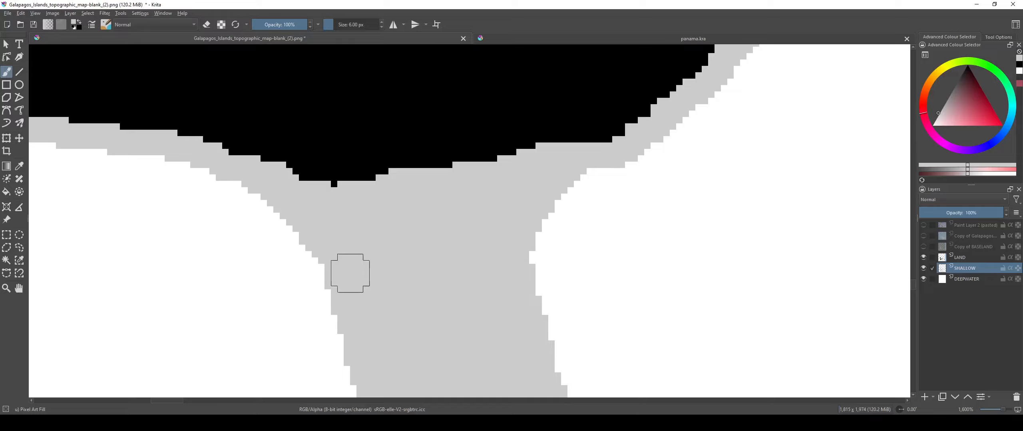
scroll(383, 295, "down", 7)
left_click_drag(364, 356, 341, 273)
Step: Switch to OBS to check the recording and minimize its window
key("alt+Tab")
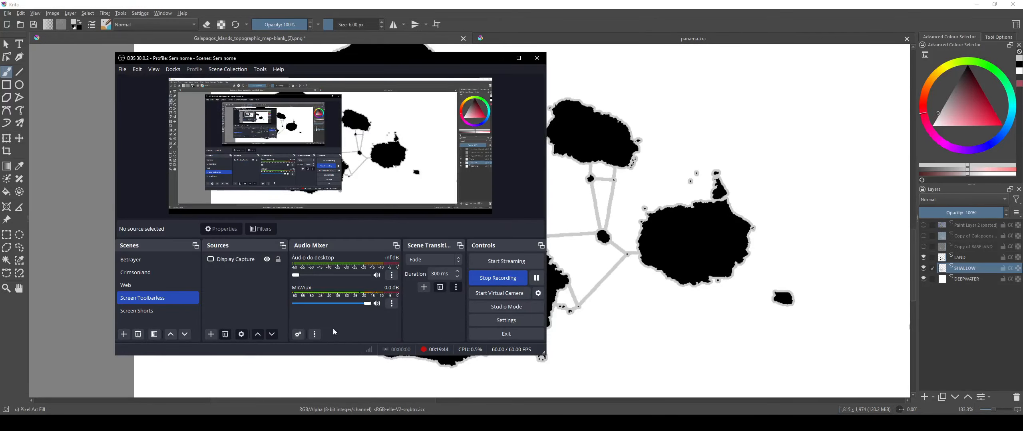
left_click(501, 58)
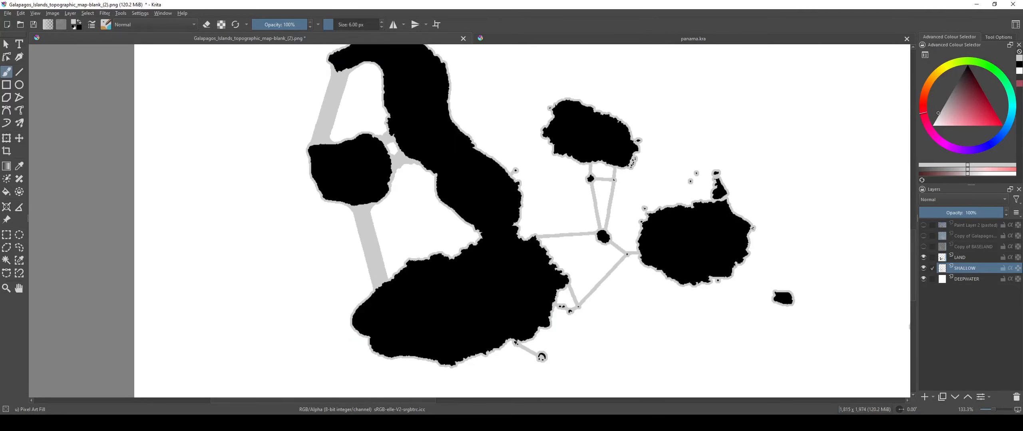
Step: Paint shallow water into both corners where the band reaches the large southwestern landmass, filling the white gaps left inside
left_click_drag(373, 283, 408, 199)
scroll(408, 198, "up", 6)
scroll(423, 202, "down", 3)
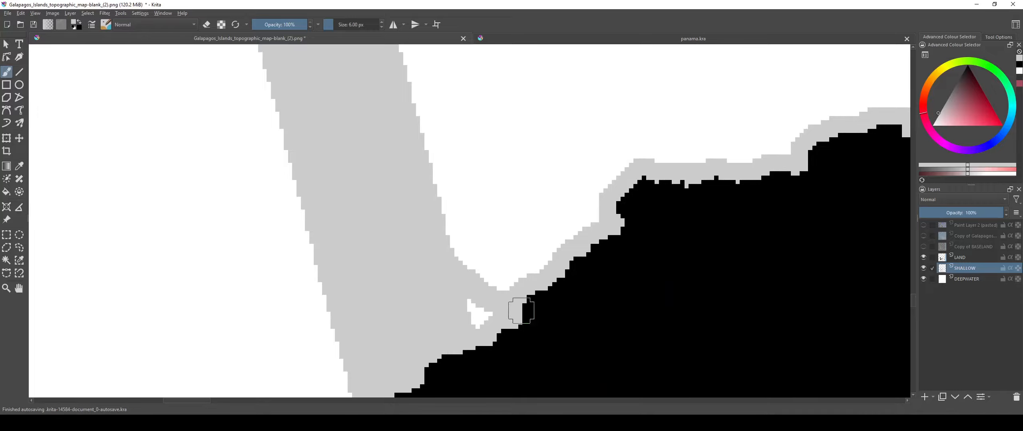
scroll(448, 204, "up", 2)
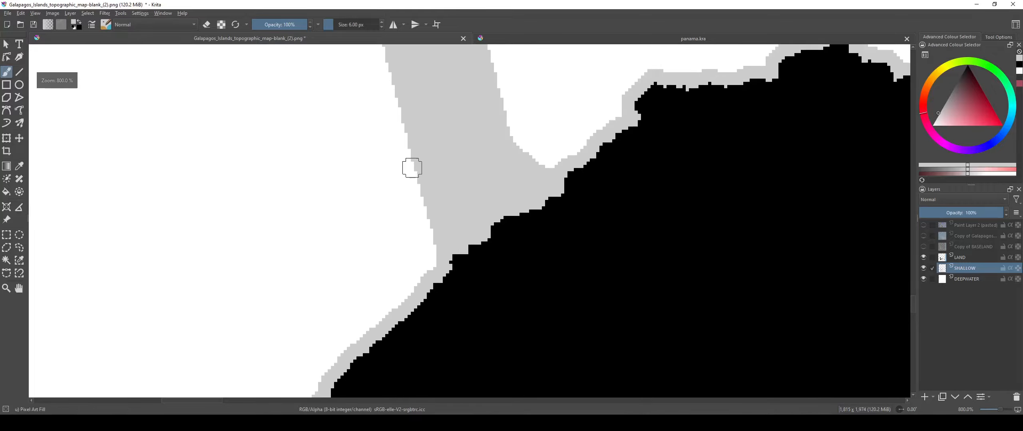
left_click_drag(420, 220, 412, 314)
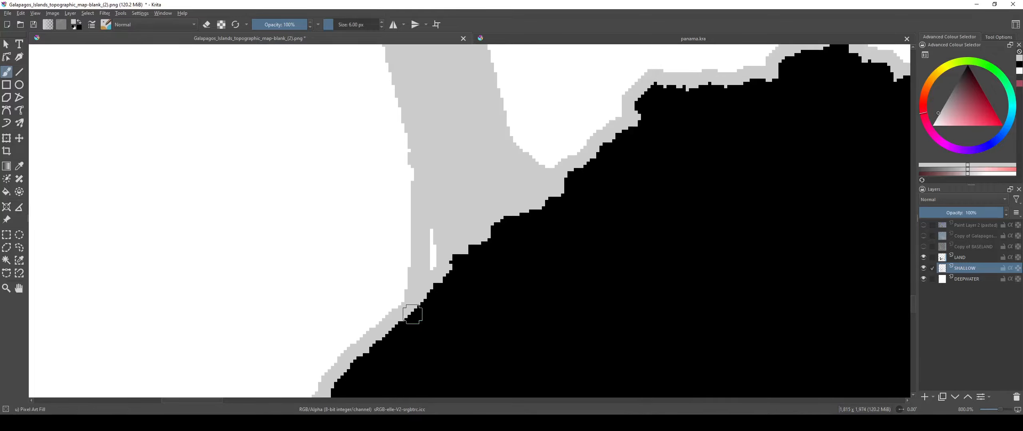
left_click_drag(417, 156, 388, 315)
scroll(340, 78, "down", 5)
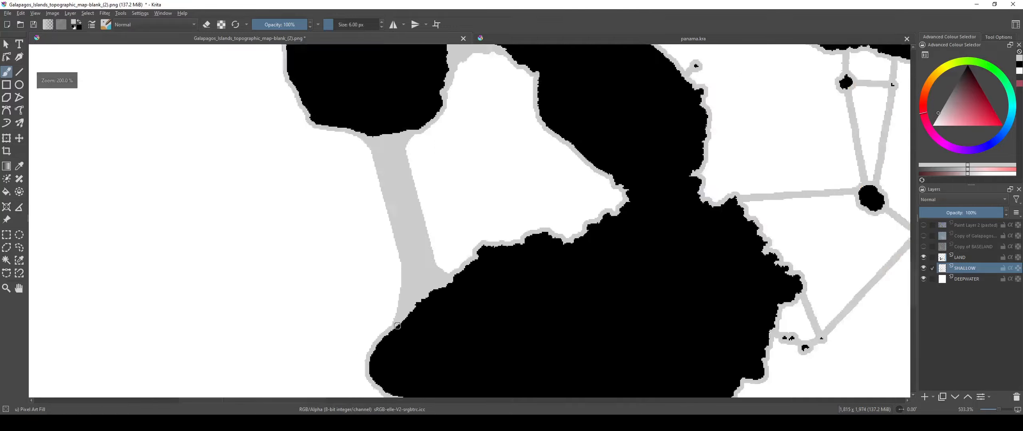
Step: Switch to the panama.kra document and examine how its grey shallow bridges link the small islets to the coast
left_click(644, 38)
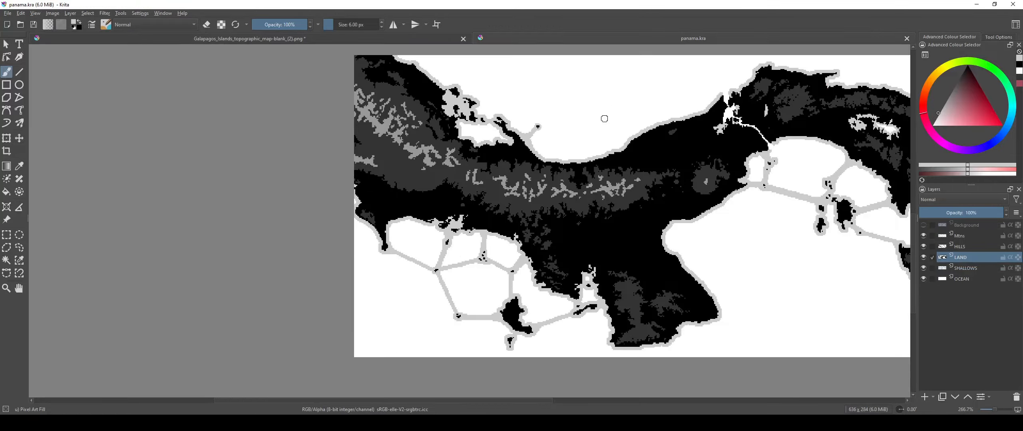
scroll(605, 116, "down", 2)
scroll(519, 261, "up", 3)
left_click_drag(519, 260, 450, 286)
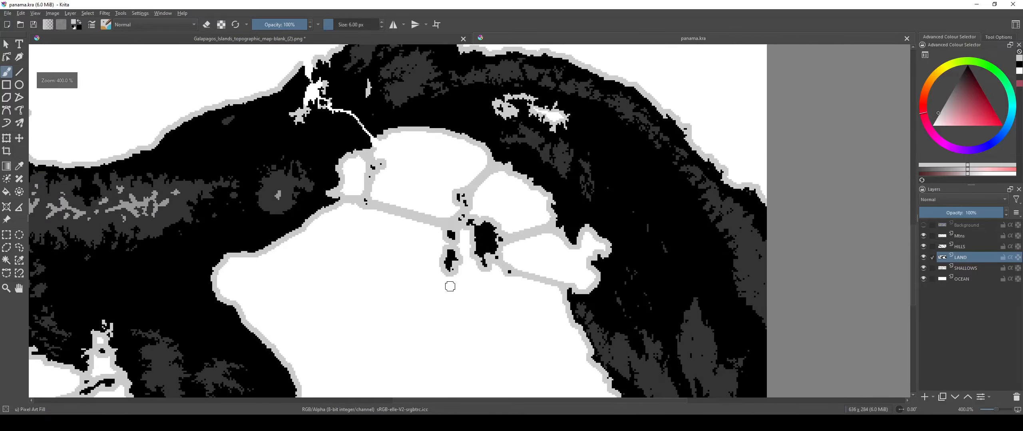
left_click_drag(418, 235, 614, 137)
left_click_drag(111, 294, 322, 226)
left_click_drag(292, 165, 390, 257)
scroll(391, 256, "up", 2)
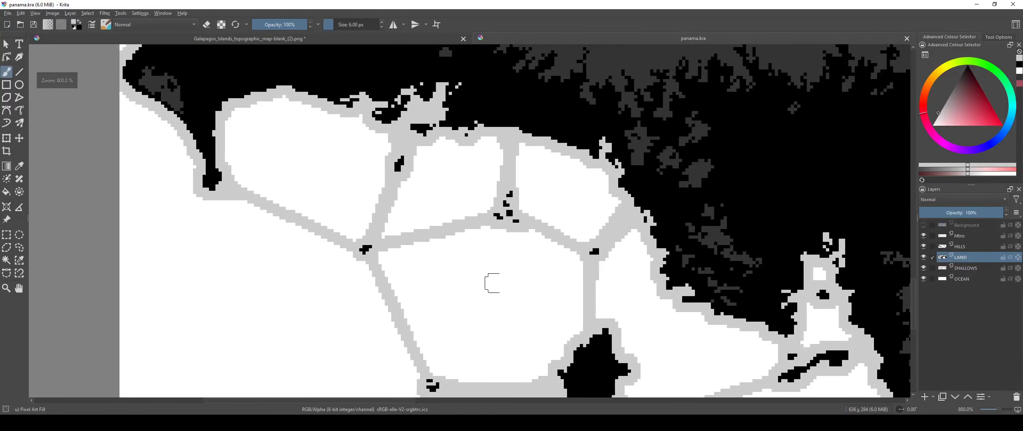
scroll(491, 283, "down", 4)
left_click_drag(491, 283, 250, 333)
Step: Examine closely how the Panama map's shallow bridges widen where they meet coastlines and islets
scroll(495, 284, "up", 7)
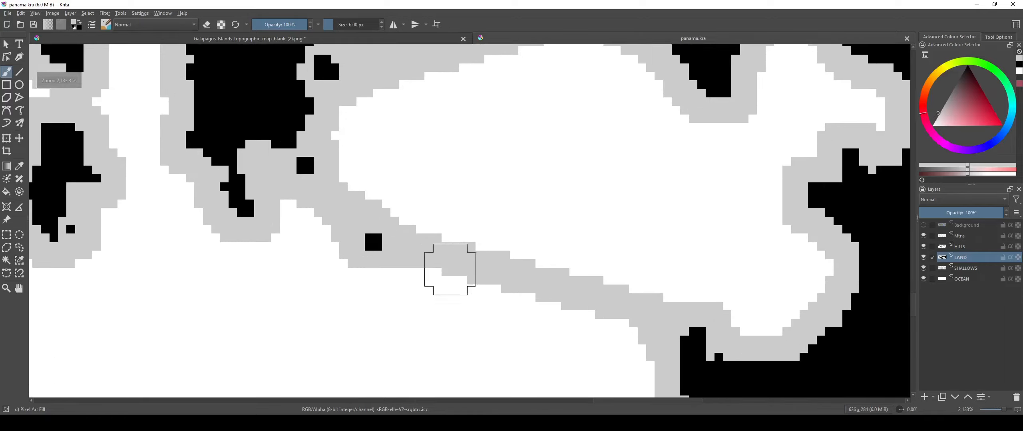
left_click_drag(601, 290, 473, 223)
scroll(467, 235, "up", 2)
scroll(431, 234, "down", 4)
left_click_drag(439, 285, 489, 402)
scroll(475, 210, "up", 2)
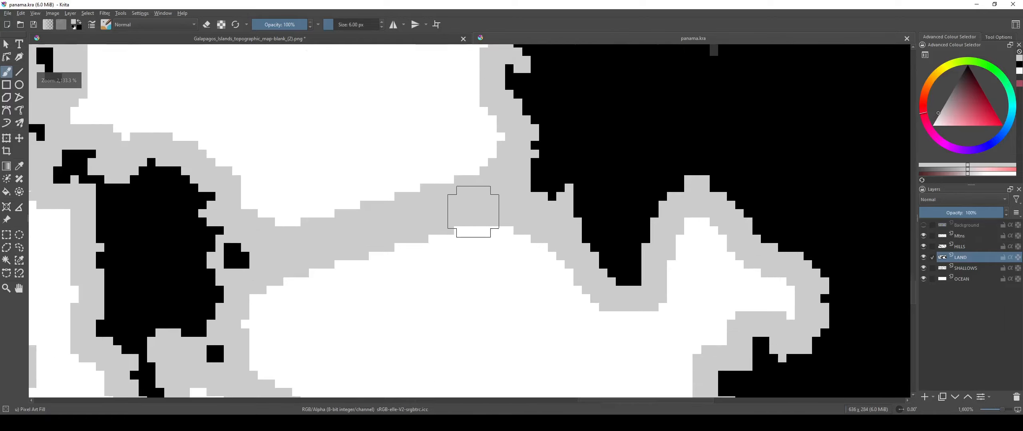
scroll(491, 201, "up", 1)
left_click_drag(559, 165, 445, 250)
scroll(409, 274, "down", 3)
left_click_drag(341, 300, 502, 265)
scroll(500, 261, "up", 3)
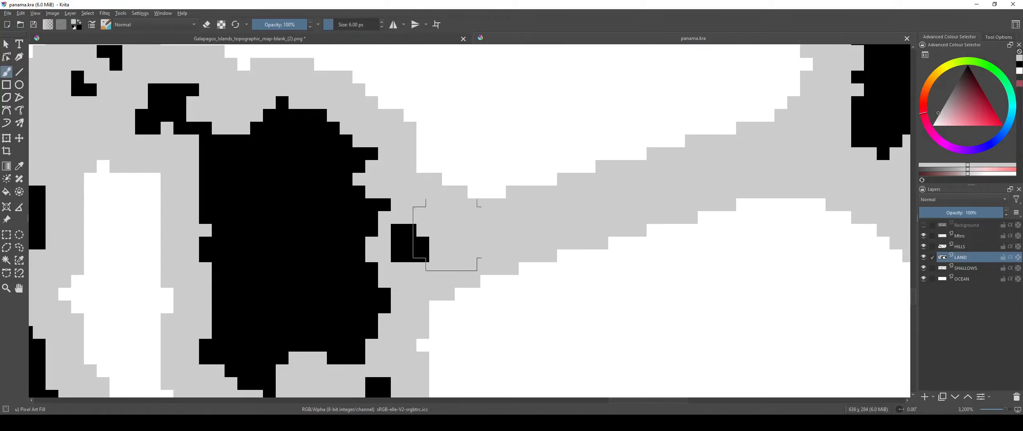
scroll(434, 246, "down", 3)
left_click_drag(337, 240, 363, 313)
left_click_drag(396, 302, 432, 159)
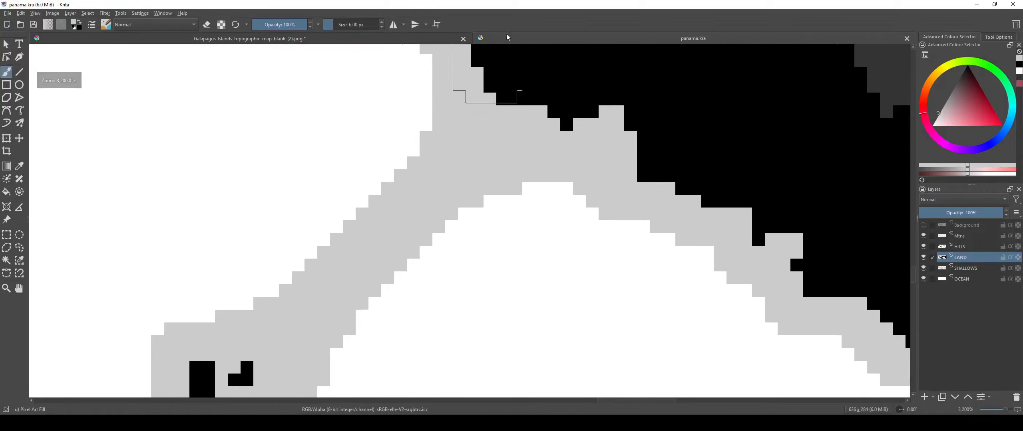
left_click_drag(348, 146, 337, 272)
key("e")
left_click_drag(473, 155, 512, 89)
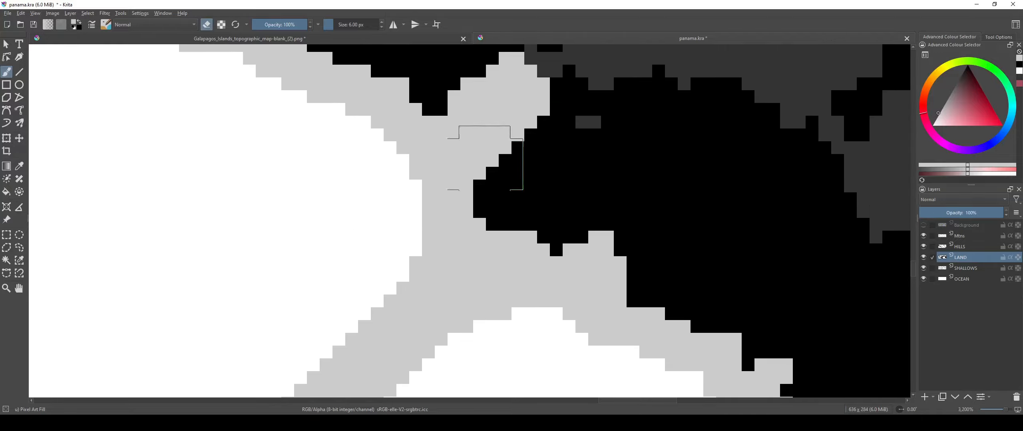
key("ctrl+z")
Step: Try erasing the flared corners of a coastal bridge on the Panama map's SHALLOWS layer and repainting them, and undo the changes
left_click(977, 268)
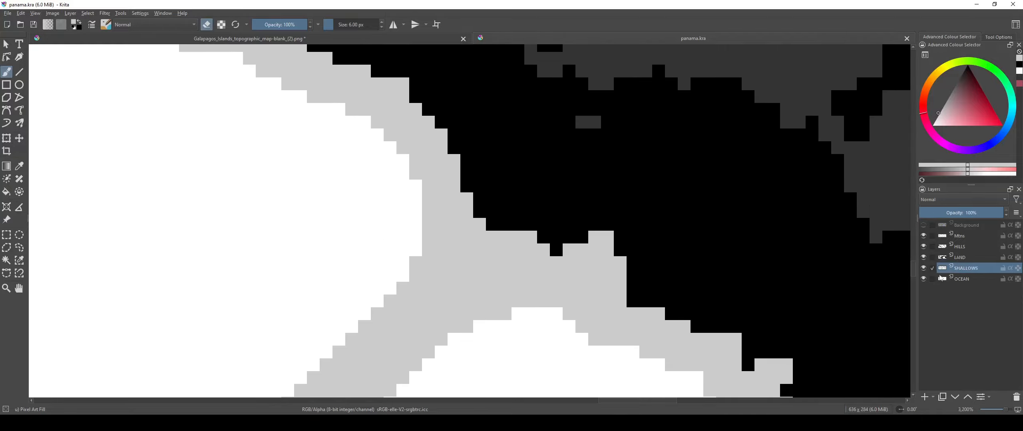
left_click_drag(338, 263, 501, 117)
left_click_drag(506, 344, 665, 163)
key("e")
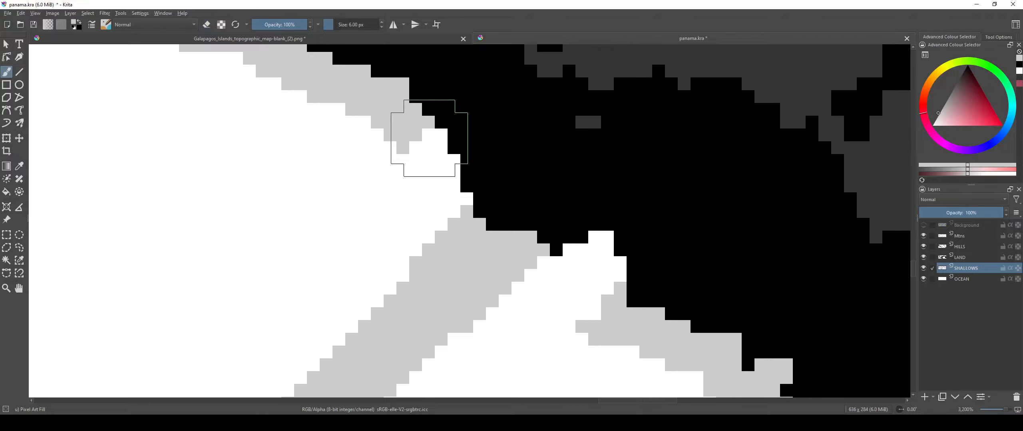
mouse_move(414, 127)
left_mouse_down()
mouse_move(460, 171)
mouse_move(609, 264)
mouse_move(608, 298)
left_mouse_up()
scroll(609, 249, "down", 4)
key("ctrl+z")
key("ctrl+z")
key("ctrl+z")
key("ctrl+z")
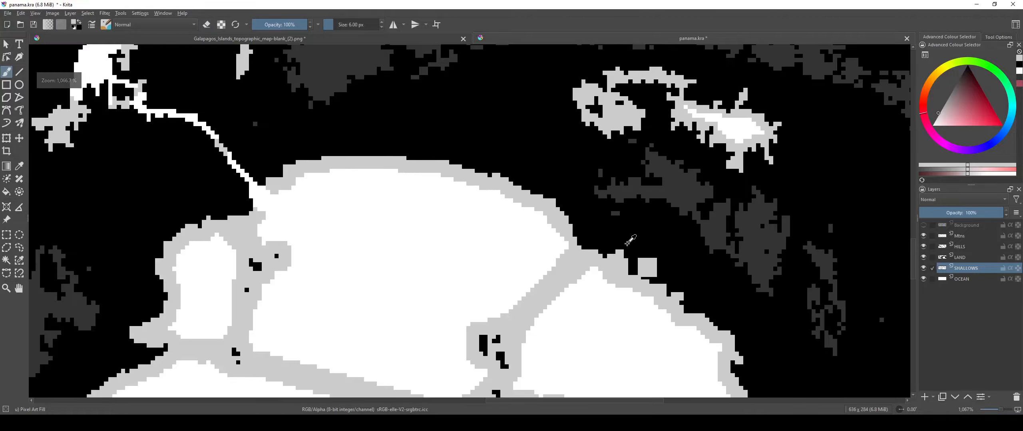
scroll(573, 244, "up", 5)
scroll(573, 246, "down", 8)
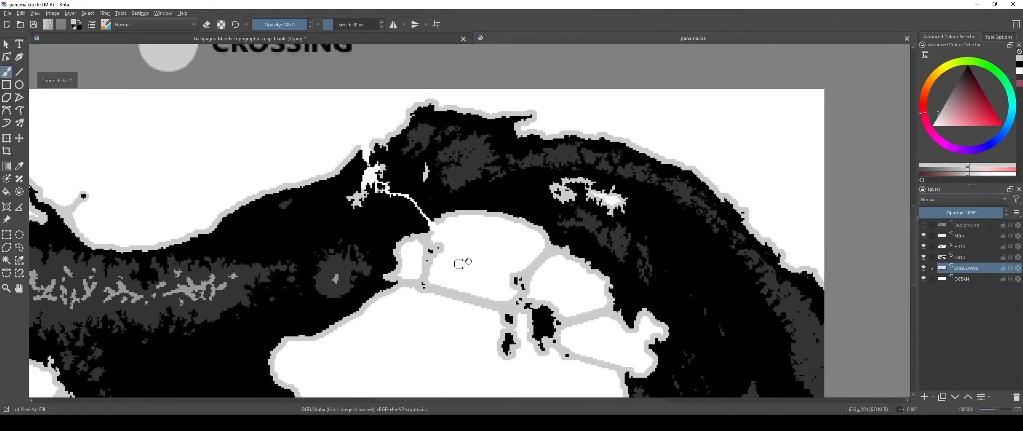
scroll(547, 175, "up", 1)
scroll(546, 175, "up", 1)
scroll(547, 175, "down", 2)
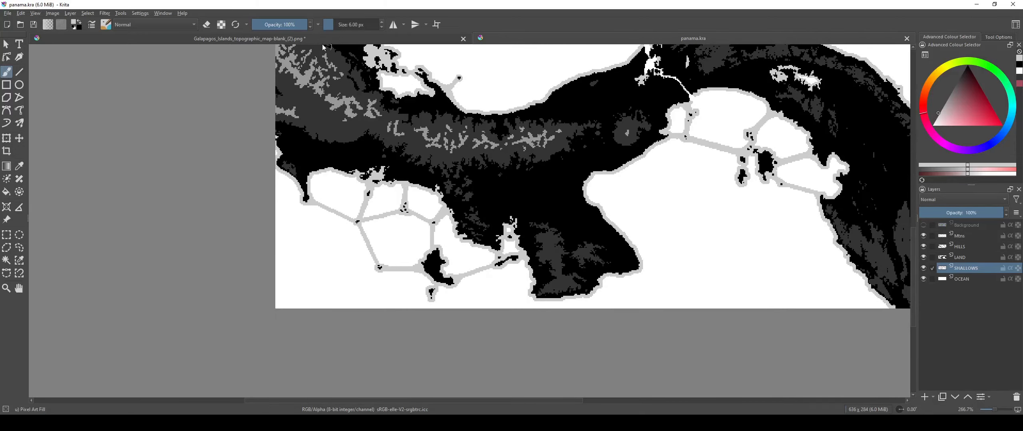
Step: Return to the Galapagos map document and round the shallow corners around the small islet south of the northern central island
left_click(323, 38)
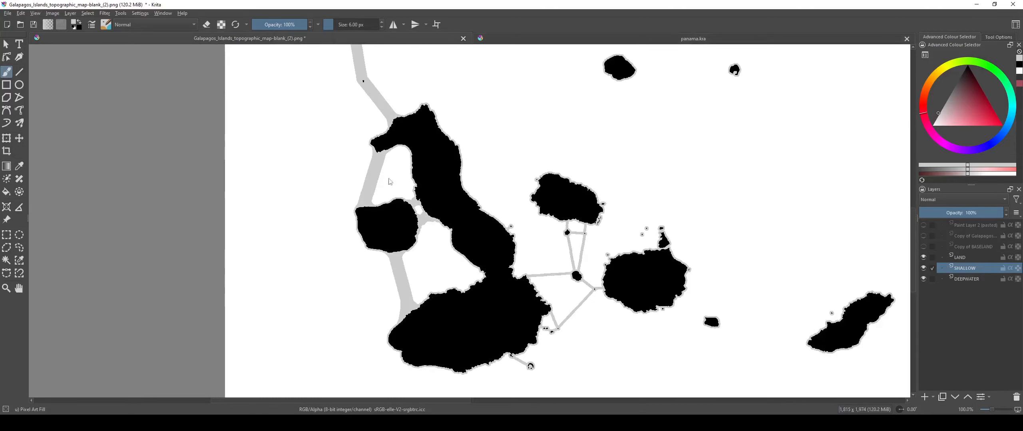
scroll(440, 312, "up", 3)
scroll(464, 270, "up", 8)
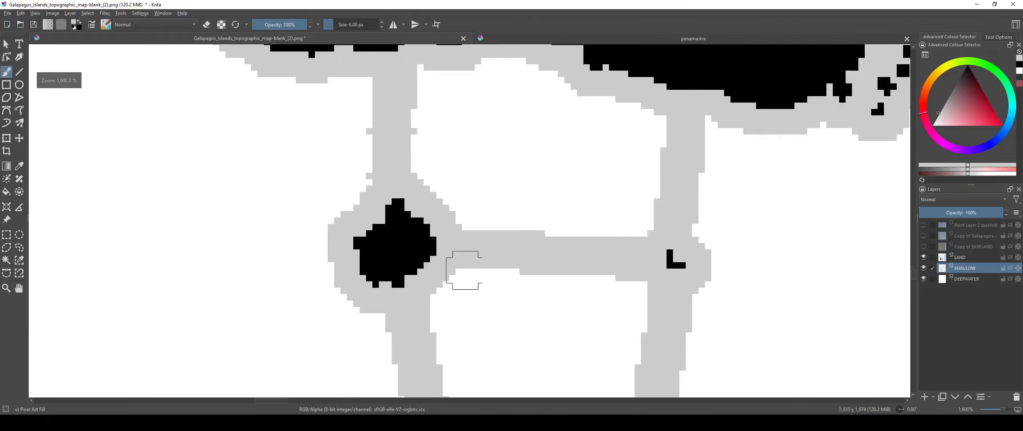
mouse_move(481, 262)
left_mouse_down()
mouse_move(411, 303)
mouse_move(415, 273)
left_mouse_up()
left_click_drag(543, 201, 510, 200)
Step: Erase a stray shallow bump from the west edge of the vertical bridge above the small islet
scroll(471, 191, "up", 3)
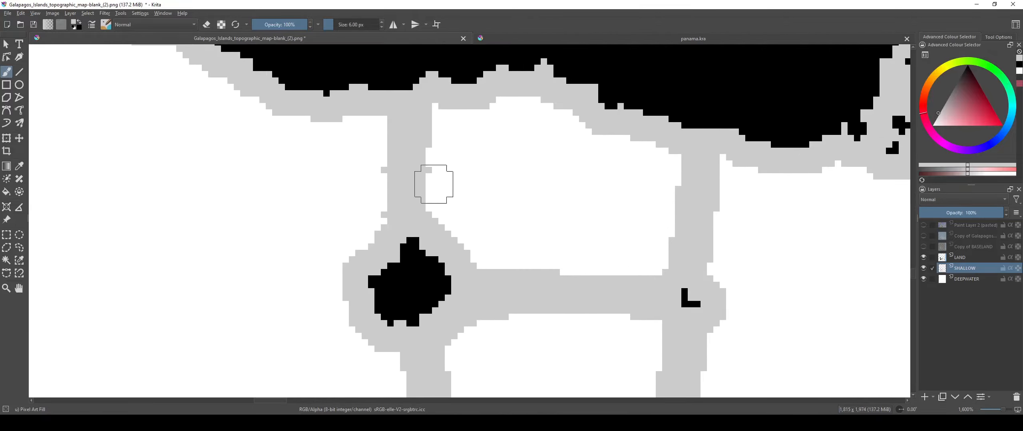
scroll(433, 183, "up", 2)
key("e")
left_click(302, 158)
scroll(301, 185, "down", 2)
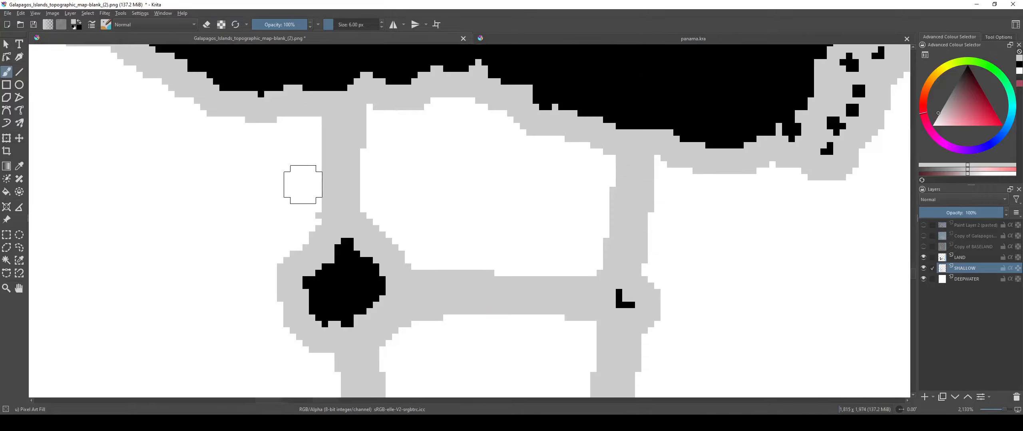
Step: Turn erasing off and paint rounded shallow corners where the islet's vertical bridge meets the northern island's south coast
scroll(332, 200, "up", 2)
key("e")
mouse_move(302, 178)
left_mouse_down()
mouse_move(354, 228)
mouse_move(251, 139)
left_mouse_up()
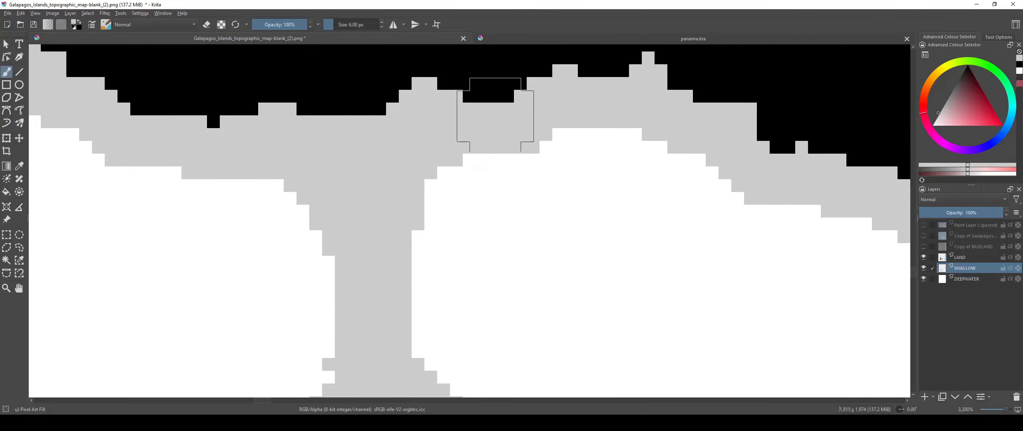
scroll(486, 192, "down", 2)
scroll(423, 236, "down", 3)
Step: Smooth the shallow corners on the small islet's east side where the horizontal bridge begins
scroll(452, 246, "up", 2)
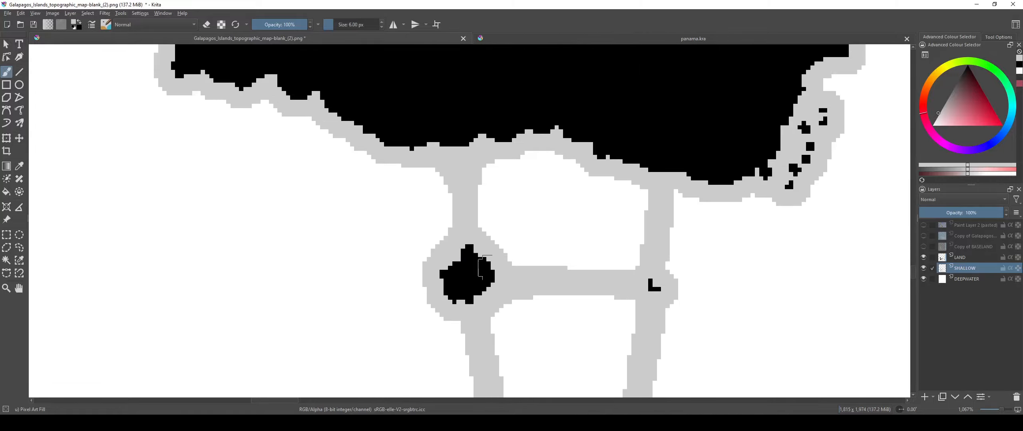
scroll(471, 264, "up", 2)
scroll(554, 284, "up", 2)
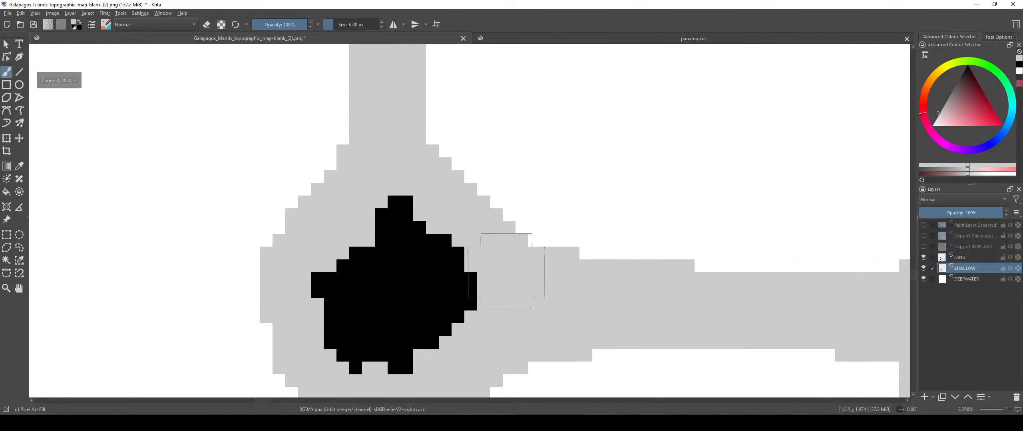
scroll(506, 272, "down", 3)
Step: Paint rounded shallow corners where the horizontal bridge meets the tiny L-shaped islet and its vertical bridges
scroll(496, 254, "up", 2)
scroll(459, 251, "down", 3)
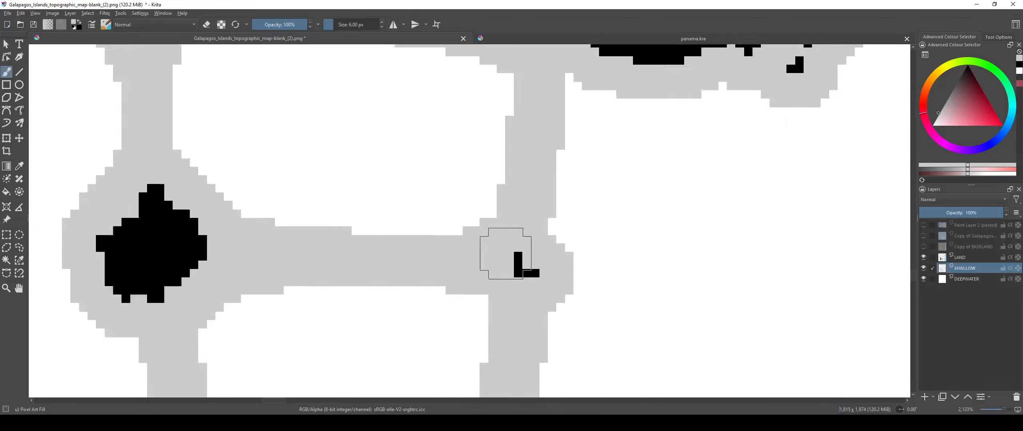
scroll(509, 236, "up", 2)
scroll(508, 230, "down", 3)
scroll(485, 228, "up", 3)
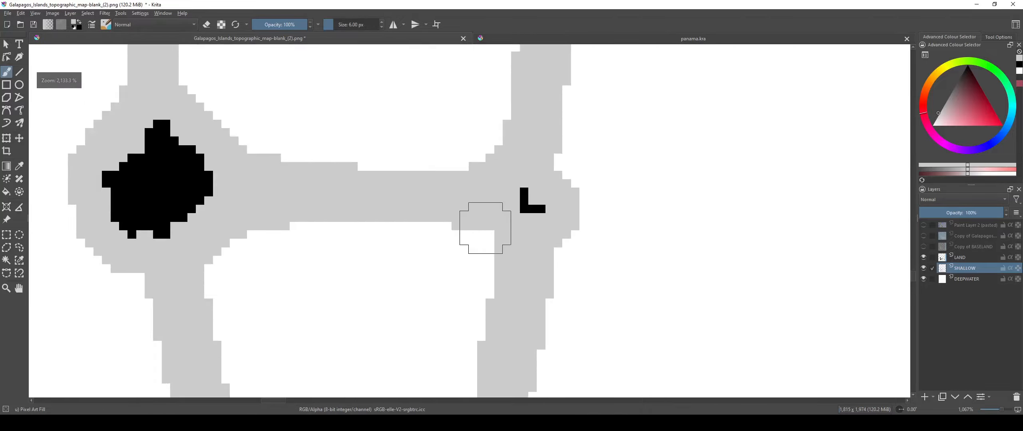
Step: Fill the corners where the L-shaped islet's northern bridge joins the coast of the island above it
scroll(513, 264, "down", 3)
scroll(519, 224, "up", 3)
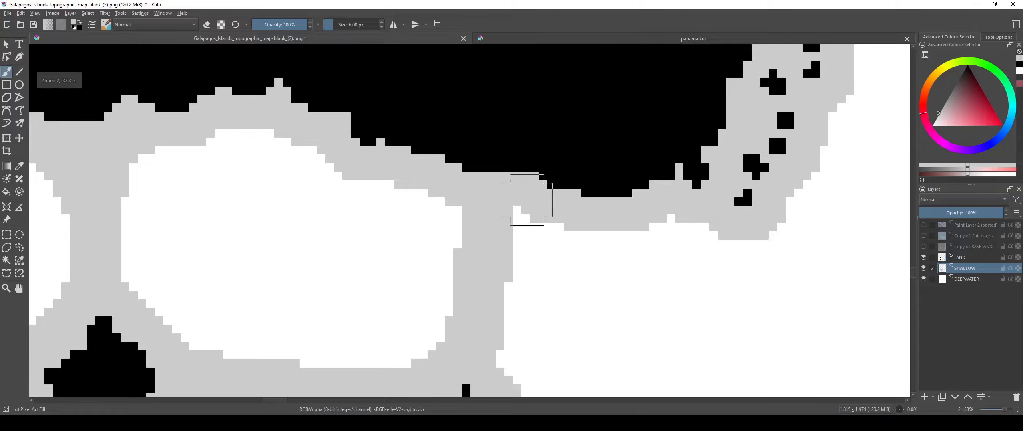
scroll(530, 202, "down", 3)
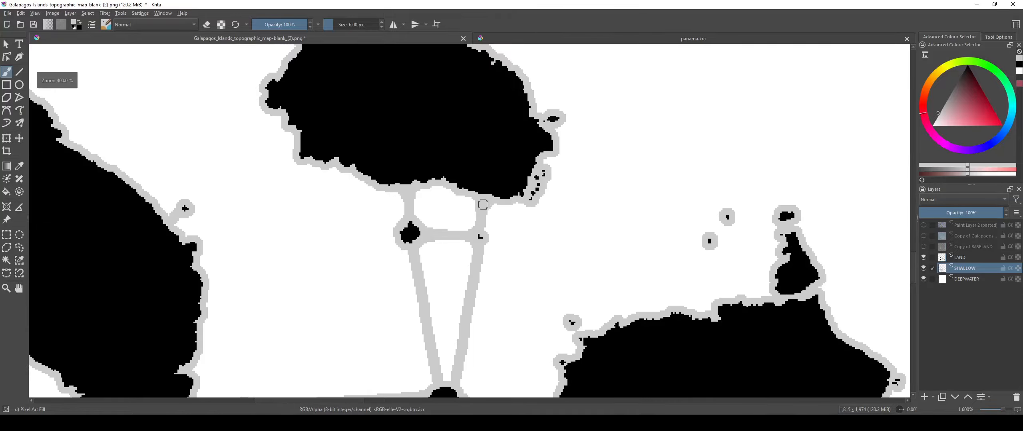
Step: Paint rounded shallow corners where the northern pair of bridges and the southeastern bridge join the round islet
scroll(467, 256, "up", 4)
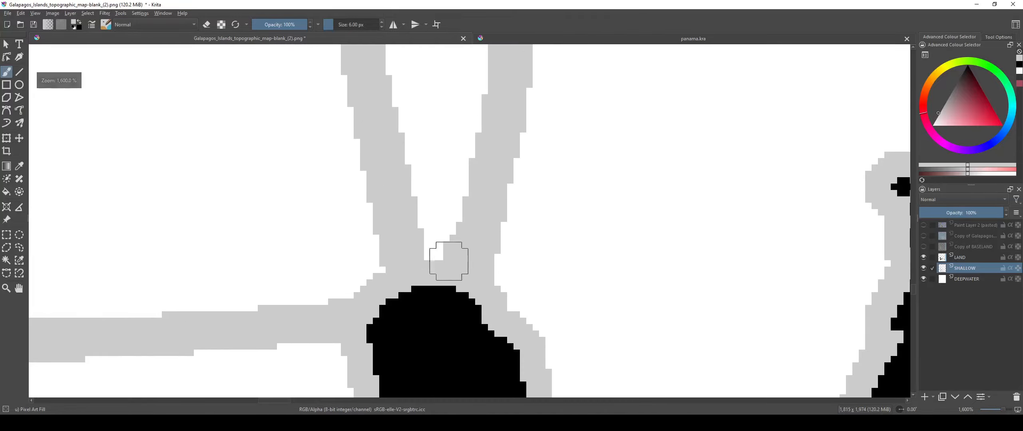
scroll(411, 249, "down", 3)
scroll(448, 271, "up", 4)
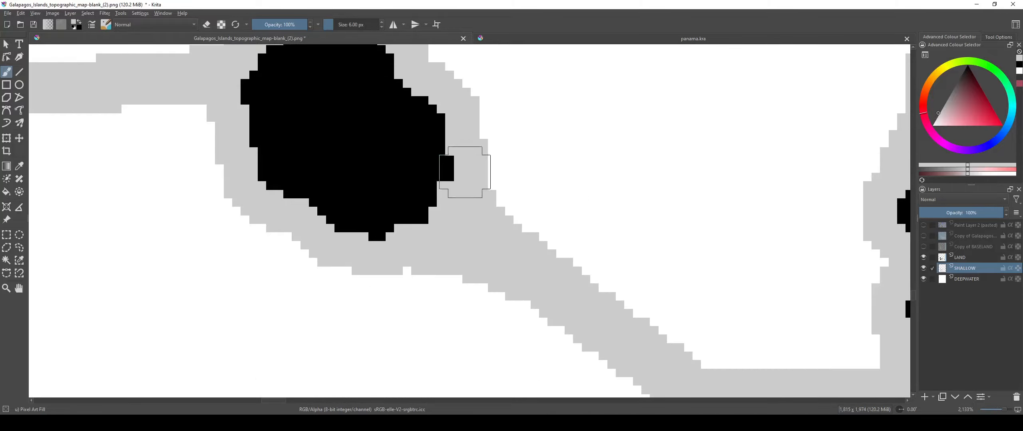
Step: Smooth the shallow corners around the tiny rectangular islet where three bridges meet, erasing the excess along its eastern bridge
scroll(493, 249, "down", 3)
scroll(473, 226, "up", 3)
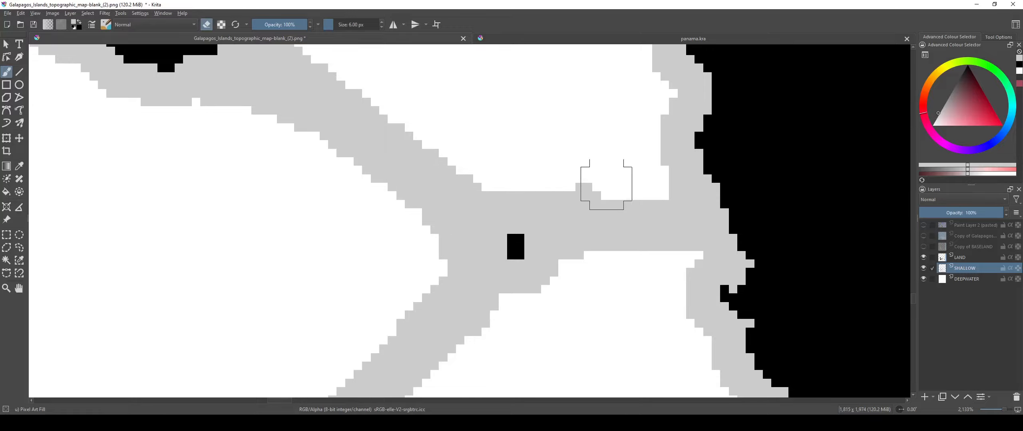
scroll(498, 208, "down", 3)
scroll(529, 267, "up", 3)
key("e")
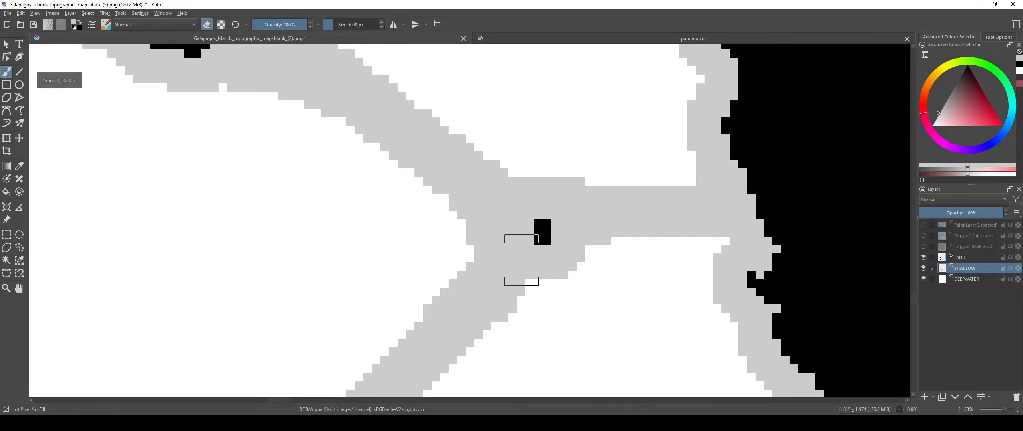
Step: Fill the corners where the two diagonal bridges meet the tiny islet off the large western island's southeast coast
scroll(526, 263, "down", 4)
scroll(496, 266, "up", 3)
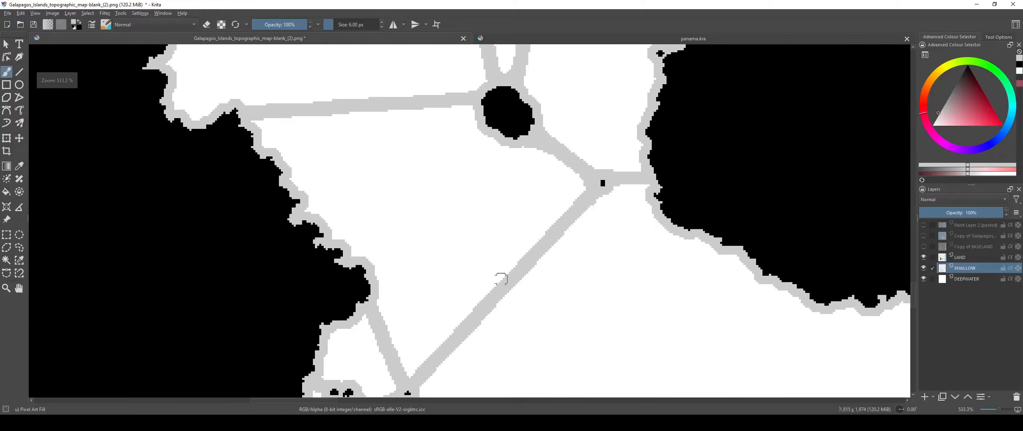
scroll(496, 266, "down", 5)
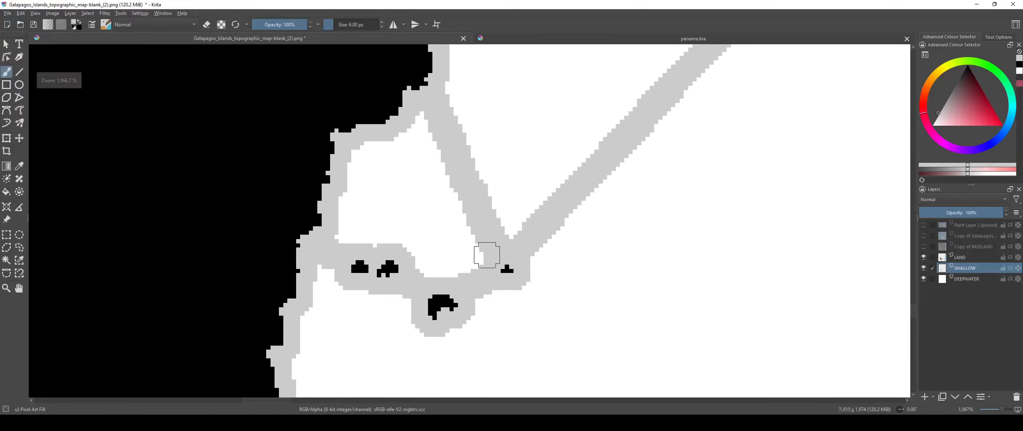
scroll(489, 264, "down", 1)
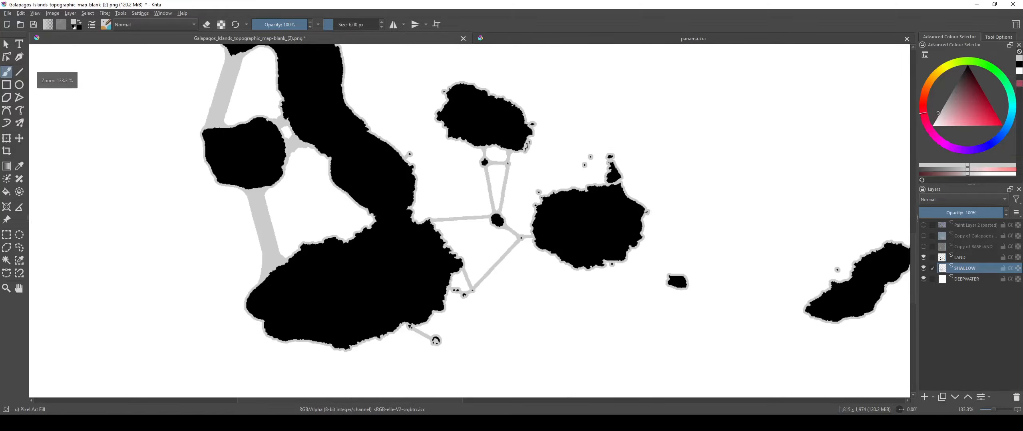
Step: Widen the shallow link between the small cross-shaped islet and the large western island's northeast coast
scroll(436, 341, "up", 8)
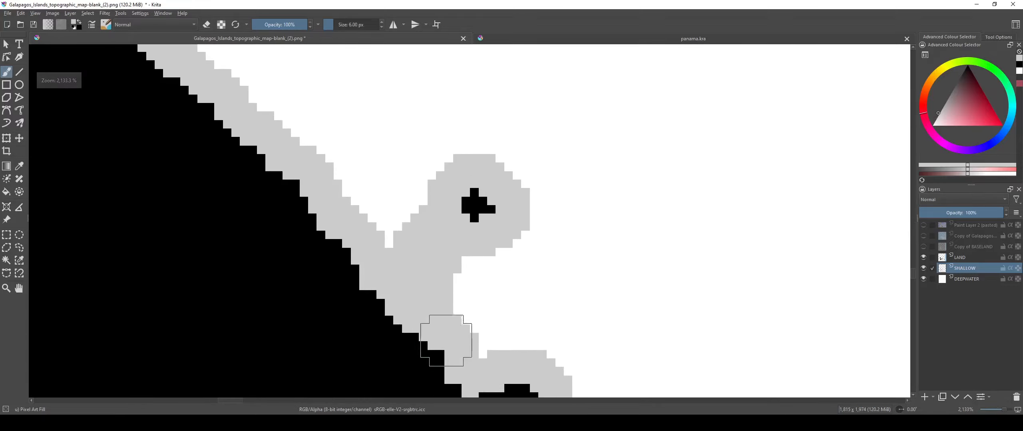
scroll(427, 260, "down", 6)
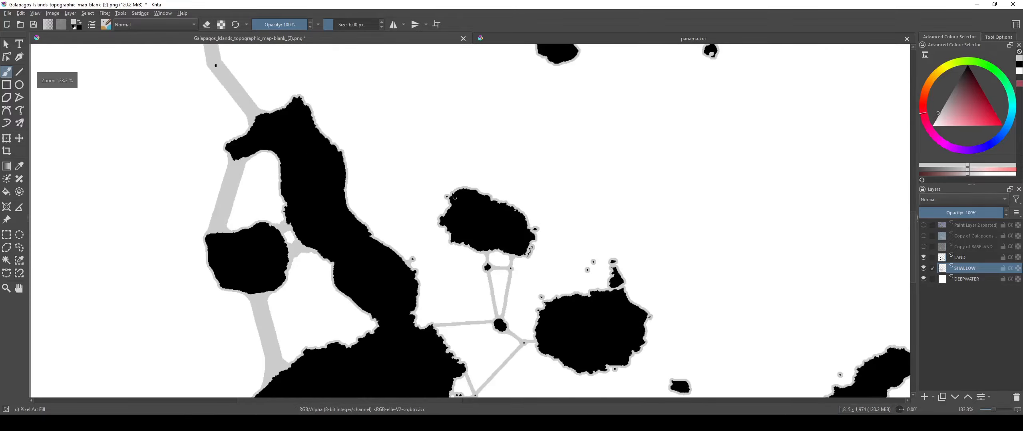
Step: Draw a straight shallow bridge from the specks off the northern island's southeast coast to the islet at the eastern island's northwest corner
scroll(610, 308, "up", 3)
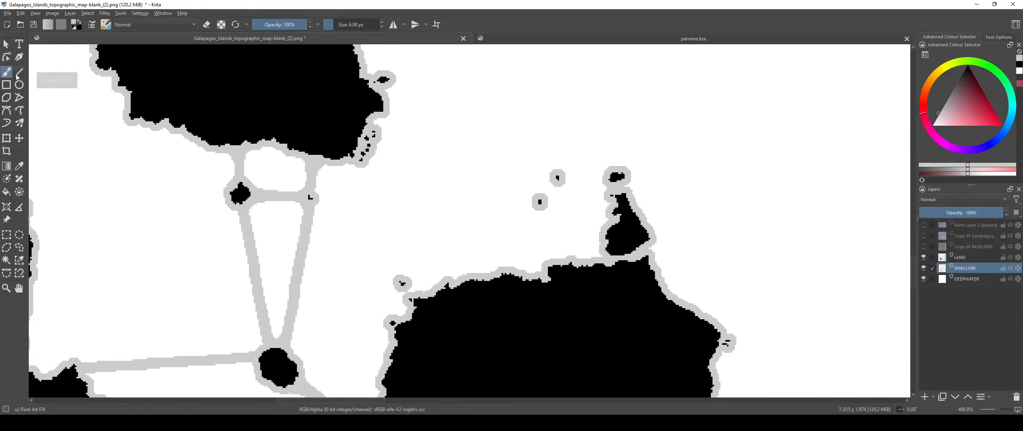
scroll(400, 284, "up", 3)
scroll(455, 345, "down", 3)
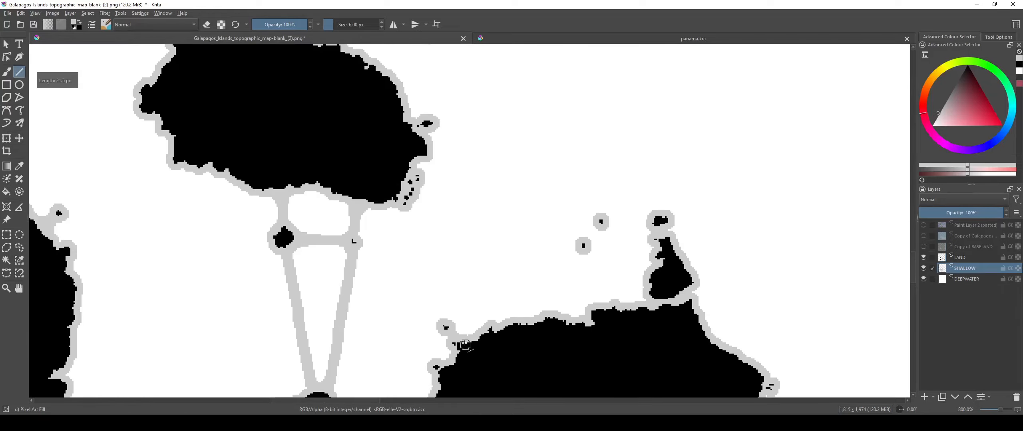
scroll(396, 143, "up", 2)
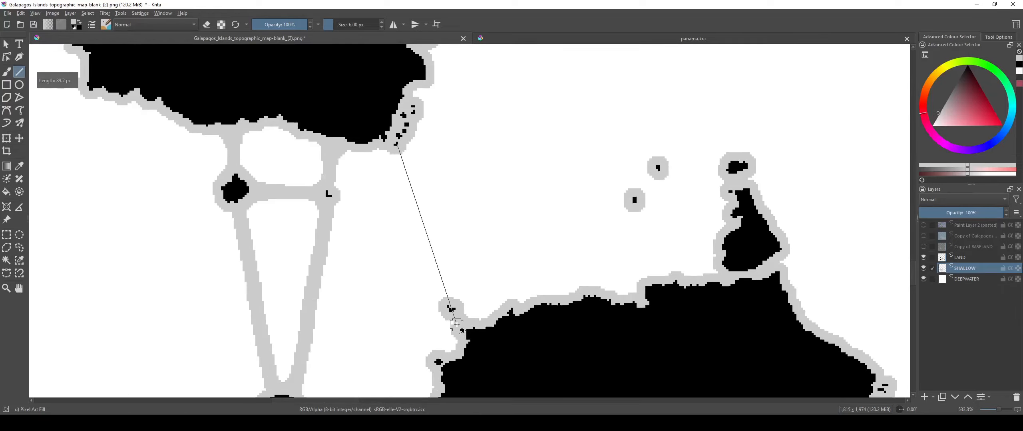
left_click_drag(451, 310, 452, 311)
left_click_drag(452, 310, 325, 332)
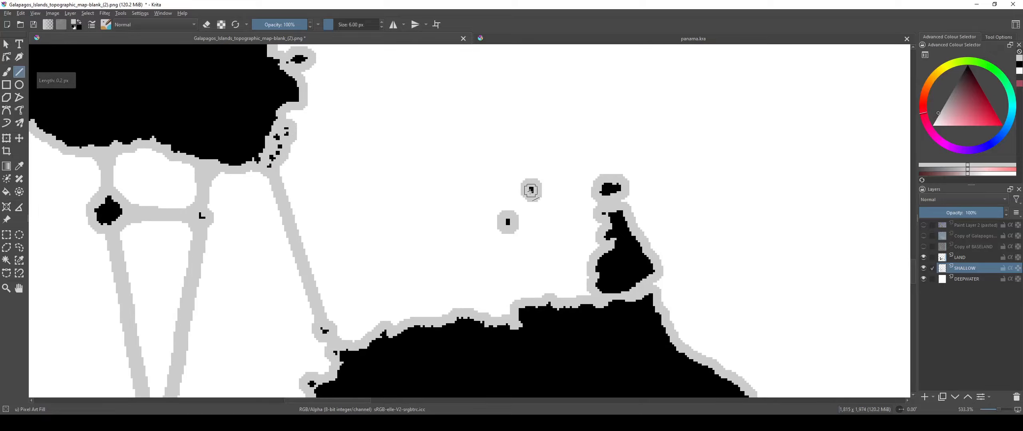
Step: Link the two dot-sized islets with straight shallow lines to each other, the islet to their east and the eastern island's north coast
left_click_drag(618, 188, 618, 188)
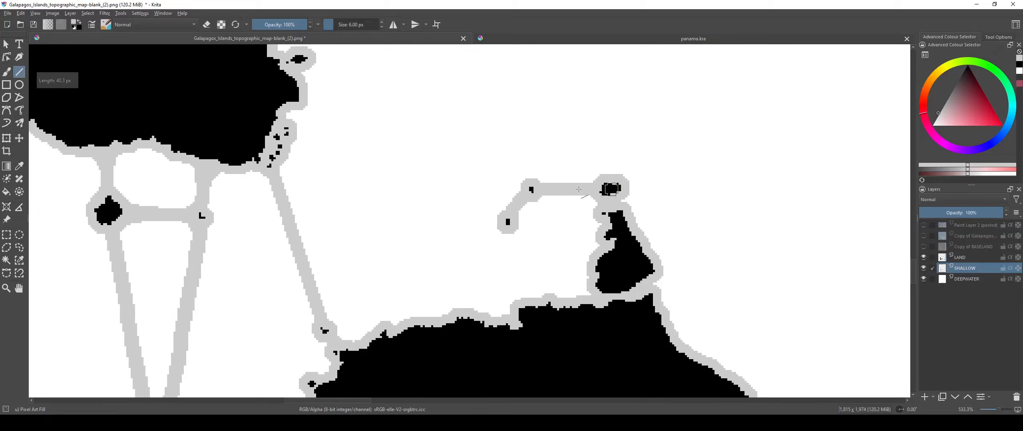
scroll(505, 187, "down", 4)
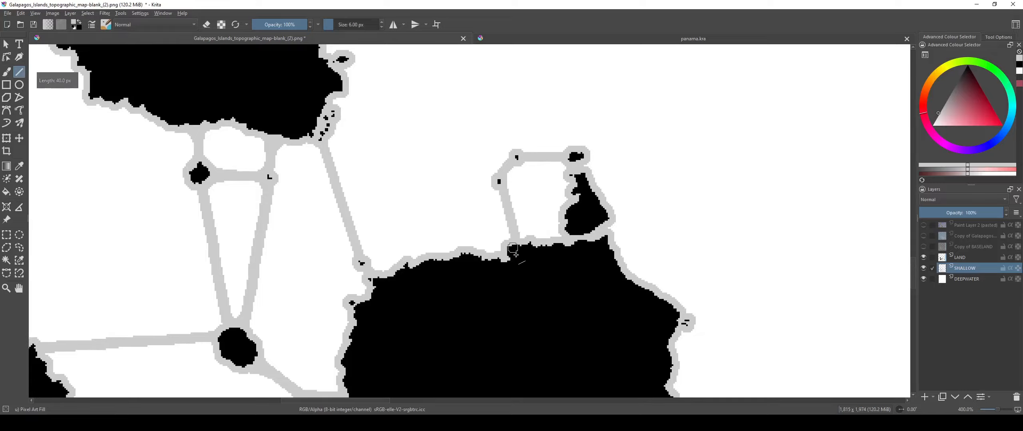
left_click_drag(566, 207, 562, 256)
Step: Draw two straight shallow bridges from the dot-sized islets to the specks and the small islet on the northern island's east coast
scroll(562, 256, "up", 2)
left_click_drag(468, 192, 188, 200)
scroll(558, 245, "down", 2)
scroll(549, 303, "up", 2)
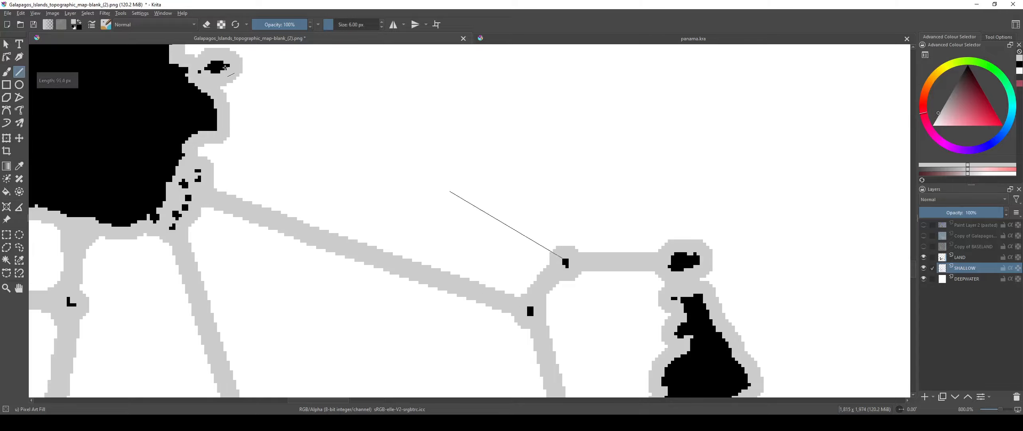
left_click_drag(225, 67, 220, 66)
scroll(290, 152, "down", 4)
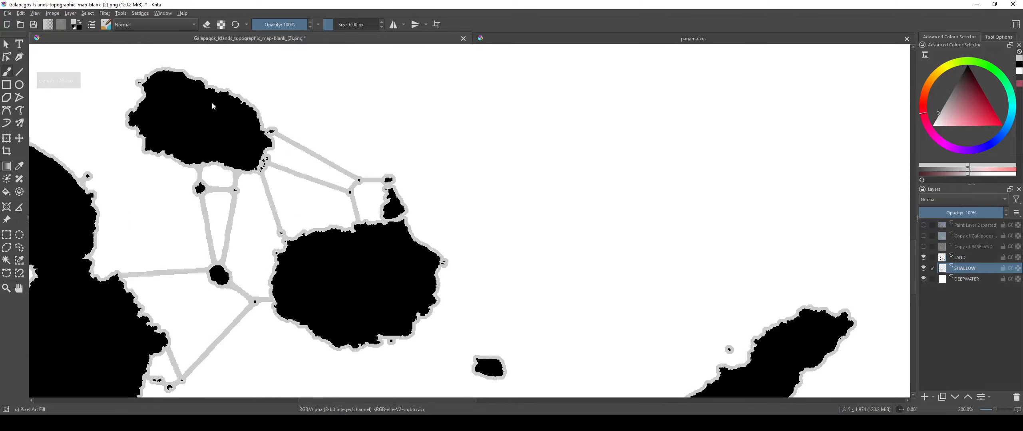
Step: Brush rounded shallow corners where the two long bridges leave the northern island's east coast
scroll(274, 134, "up", 6)
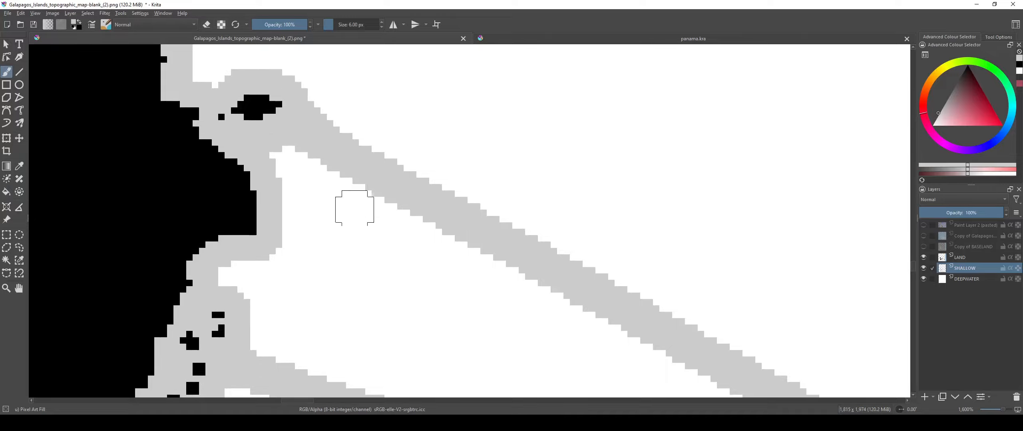
scroll(354, 207, "down", 4)
scroll(290, 205, "up", 6)
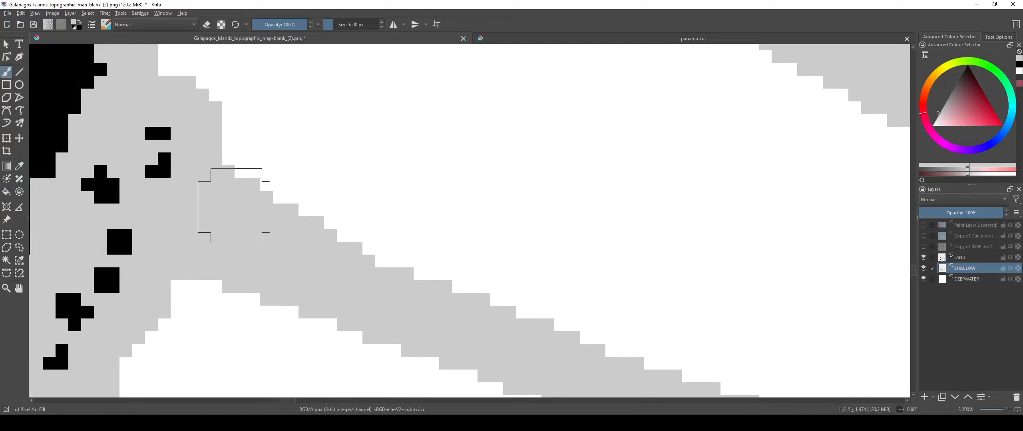
Step: Round off the shallow corners where the bridges converge at the two dot-sized islets
scroll(234, 206, "down", 5)
scroll(383, 212, "up", 4)
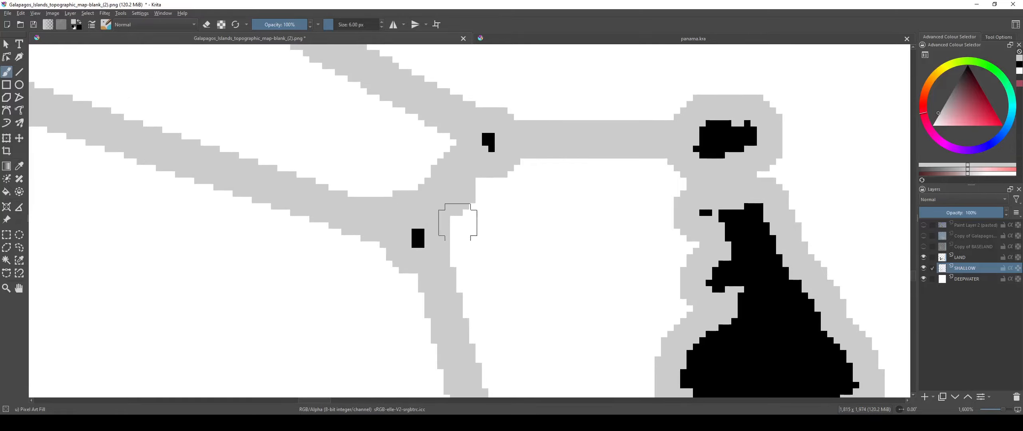
scroll(437, 204, "down", 4)
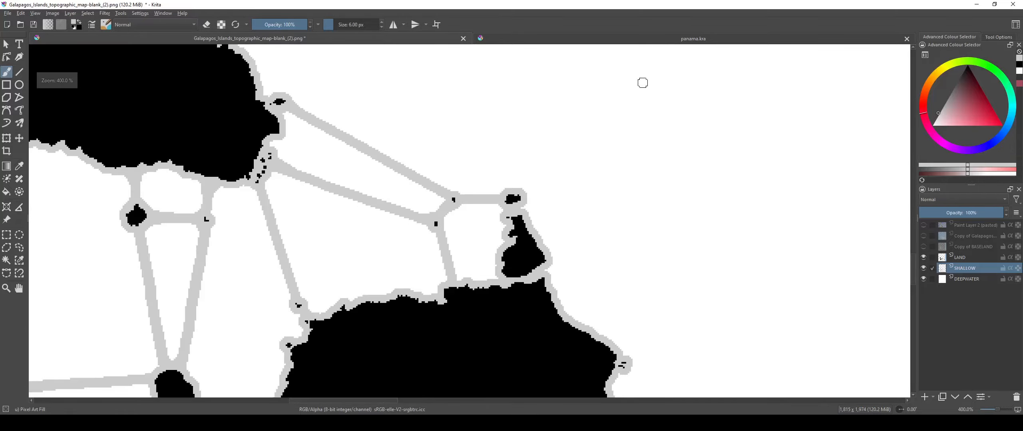
Step: Switch to panama.kra and examine the narrow canal, its lake and the shallow patches crossing the isthmus
left_click(693, 38)
scroll(511, 240, "down", 2)
scroll(512, 253, "up", 8)
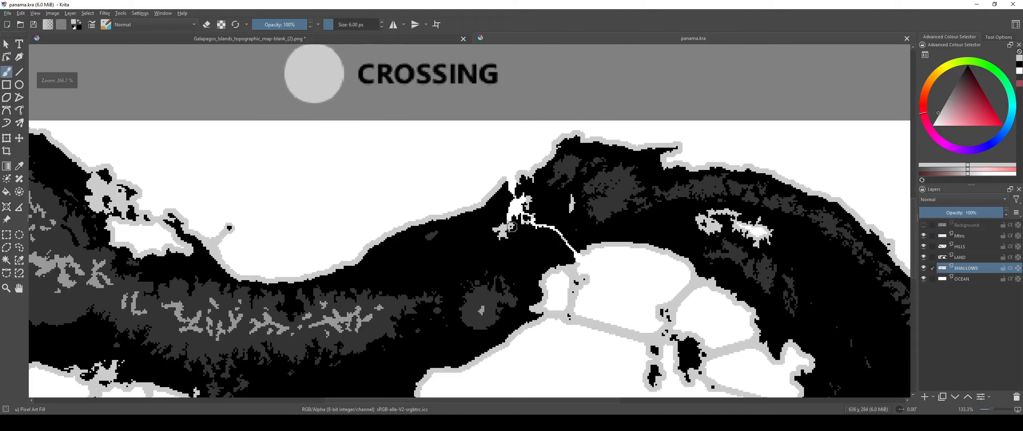
scroll(511, 253, "up", 3)
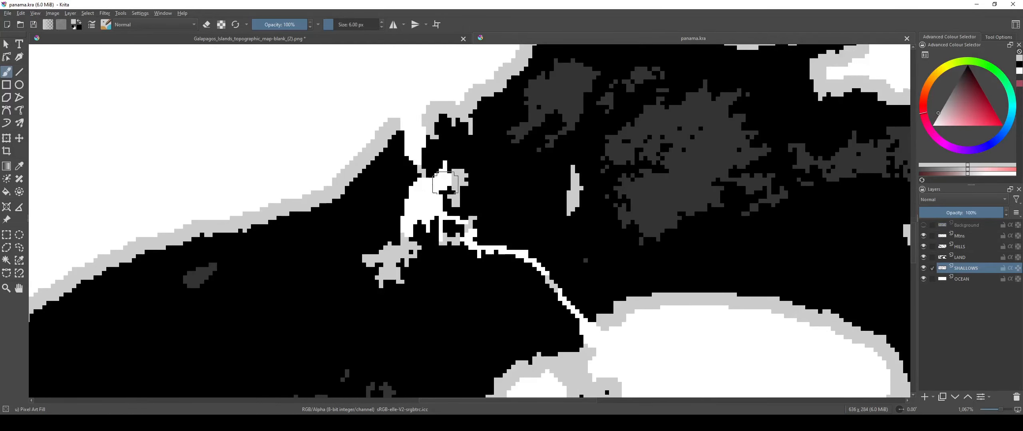
scroll(445, 182, "down", 4)
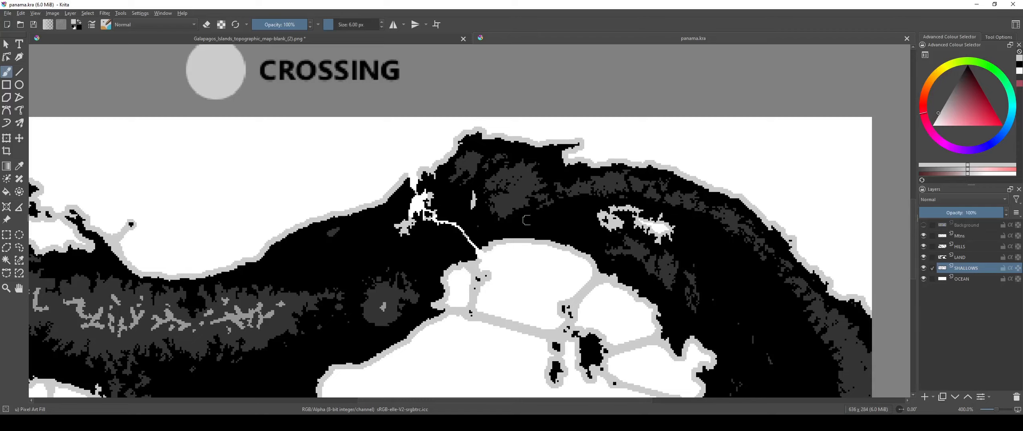
scroll(527, 219, "up", 2)
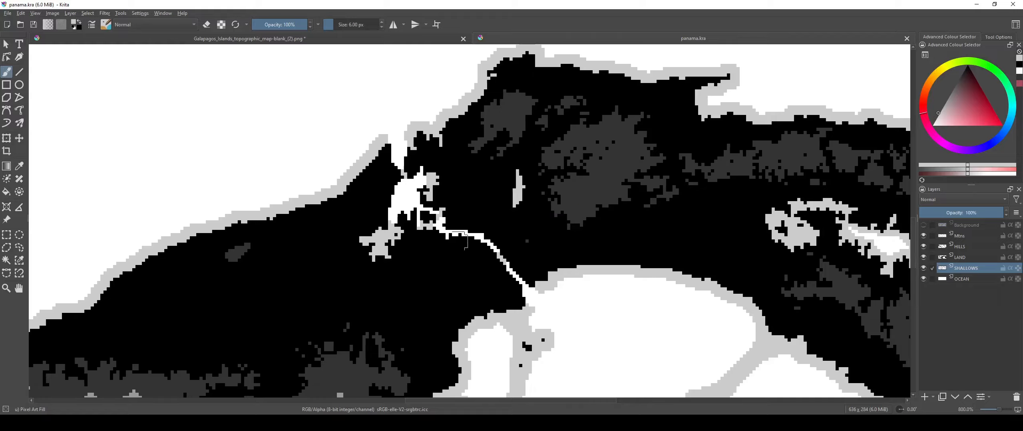
scroll(491, 263, "up", 4)
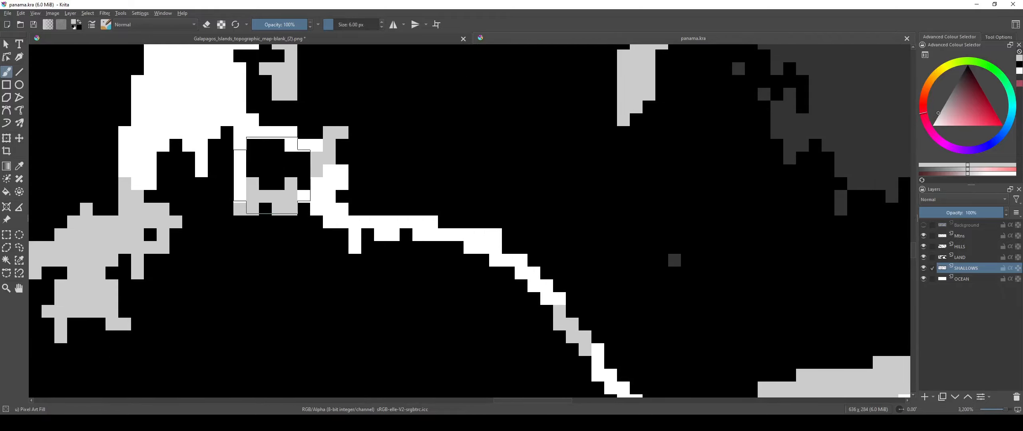
left_click_drag(273, 175, 341, 234)
left_click_drag(285, 54, 336, 190)
scroll(336, 189, "down", 4)
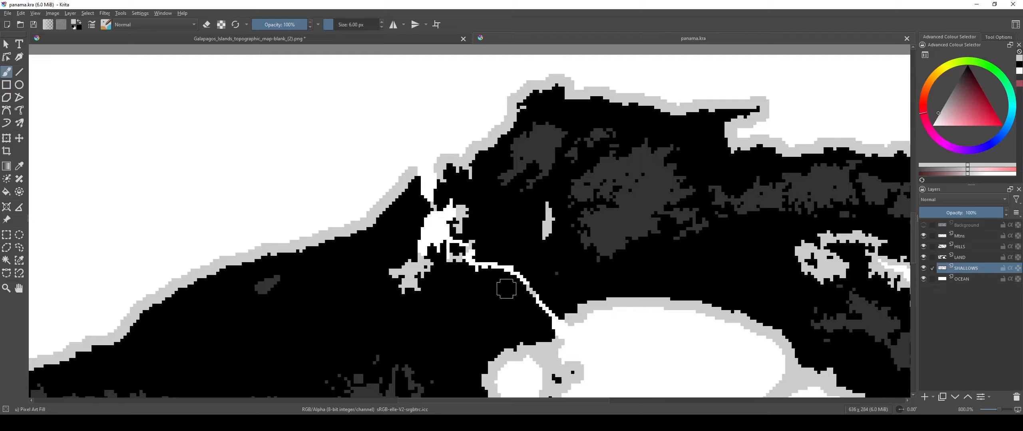
scroll(513, 278, "down", 1)
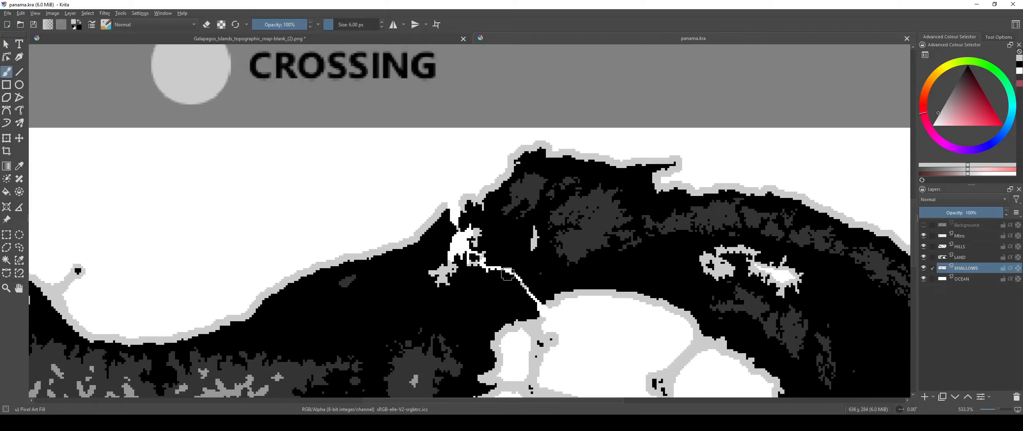
left_click_drag(511, 283, 505, 256)
scroll(505, 258, "up", 2)
scroll(513, 260, "down", 5)
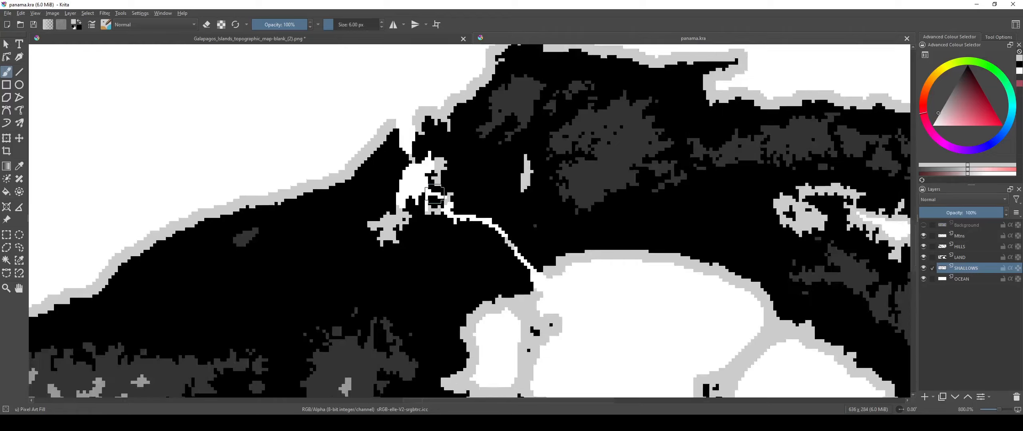
scroll(466, 237, "up", 6)
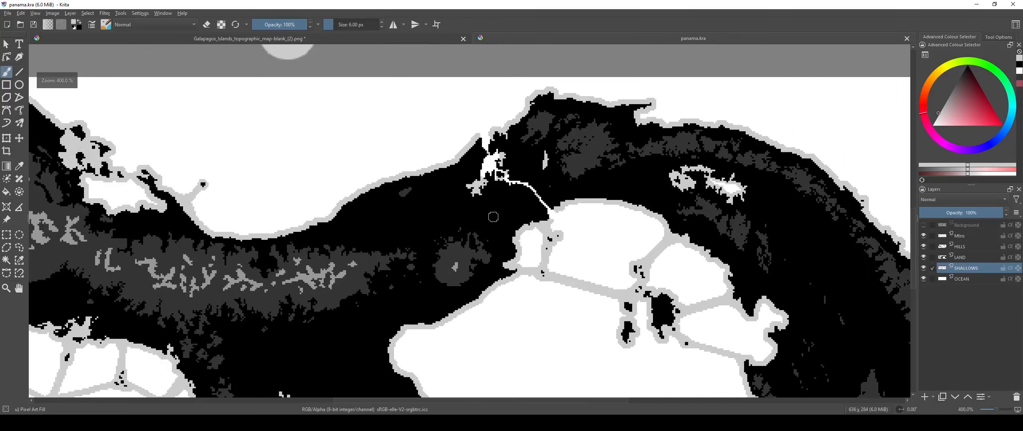
scroll(571, 198, "down", 5)
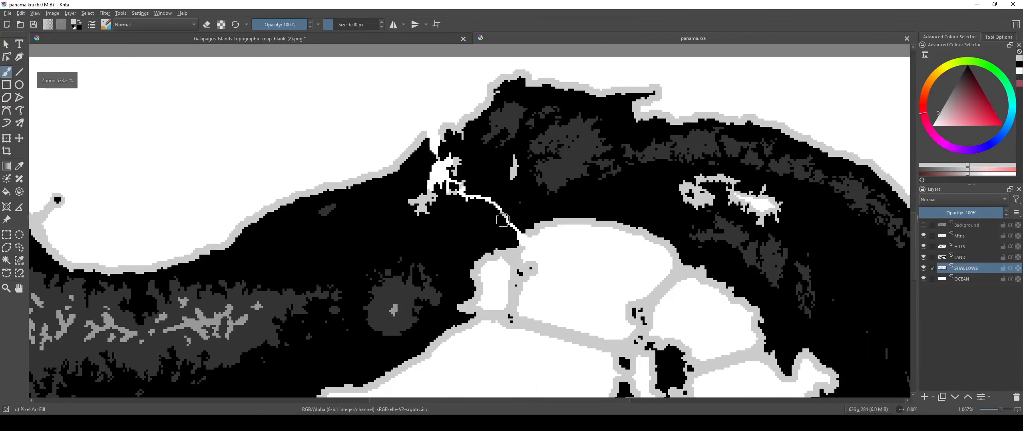
scroll(537, 223, "up", 4)
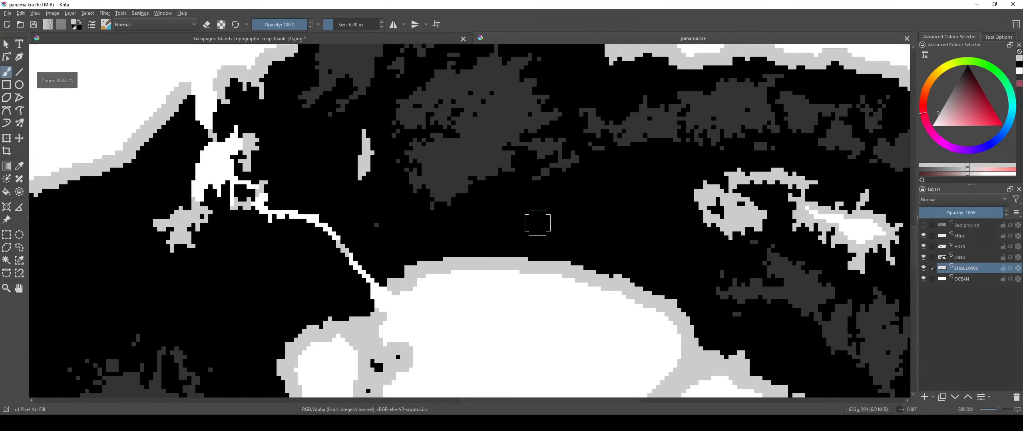
Step: Return to the Galapagos map and draw a straight 6 px shallow bridge from the long western island's east-coast speck to the northern central island
left_click(425, 41)
scroll(486, 155, "down", 2)
scroll(486, 156, "up", 3)
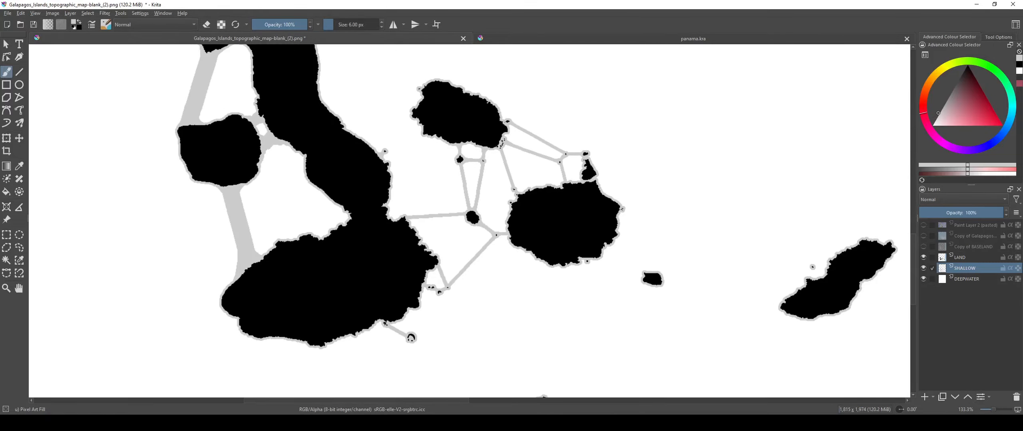
left_click_drag(225, 140, 383, 367)
left_click_drag(411, 134, 285, 164)
scroll(447, 298, "down", 2)
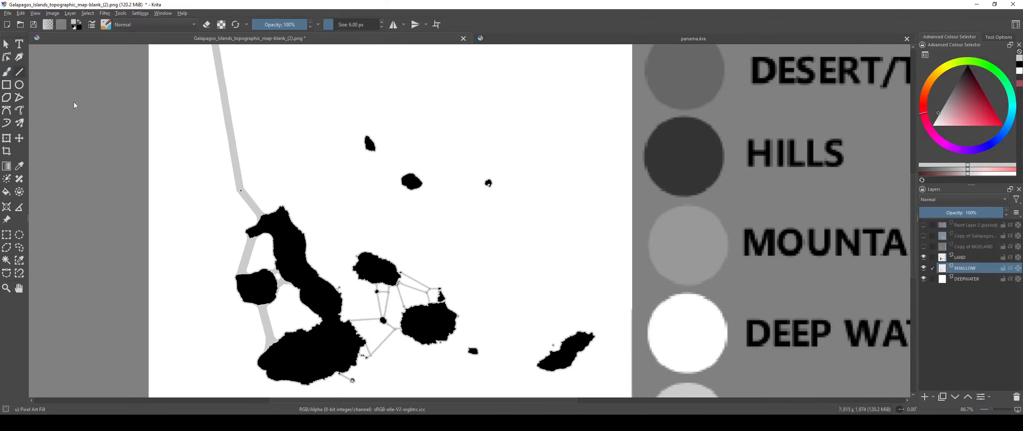
left_click_drag(495, 295, 481, 217)
scroll(324, 207, "up", 6)
scroll(368, 253, "down", 2)
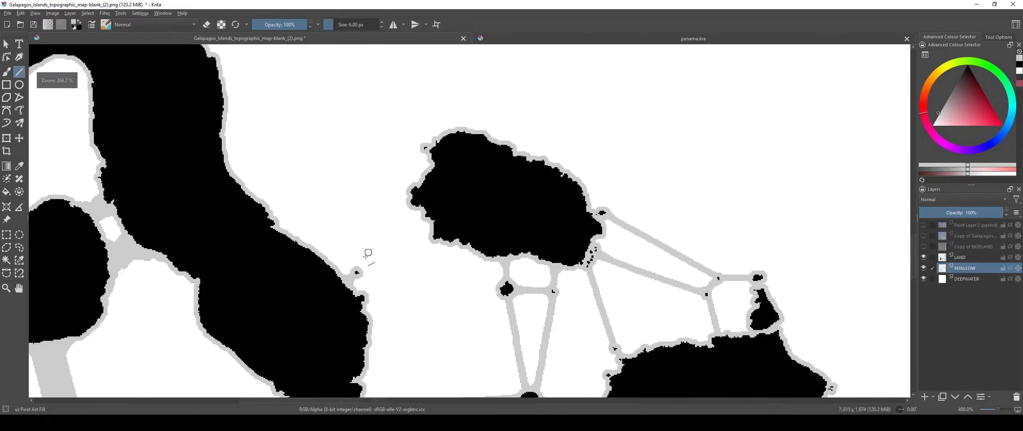
scroll(357, 273, "up", 1)
left_click_drag(476, 220, 475, 220)
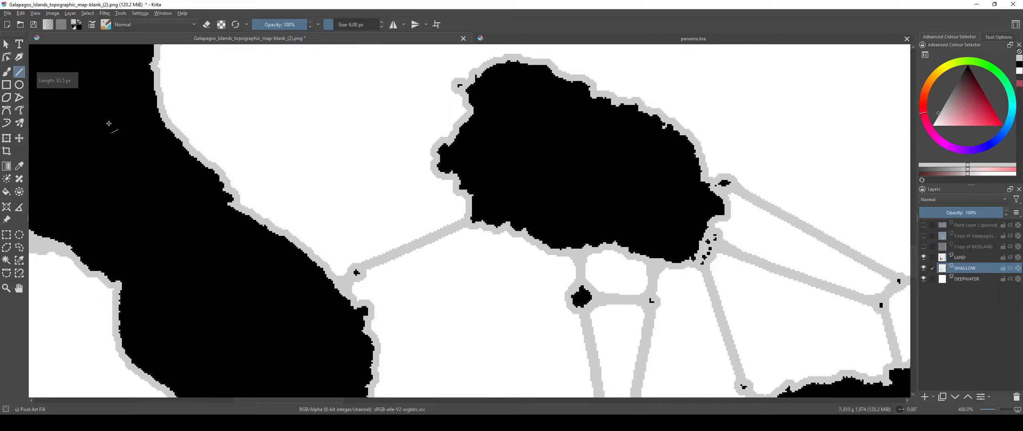
Step: Brush rounded shallow corners where the new bridge meets the speck on the long western island's east coast
left_click(7, 71)
scroll(350, 277, "up", 5)
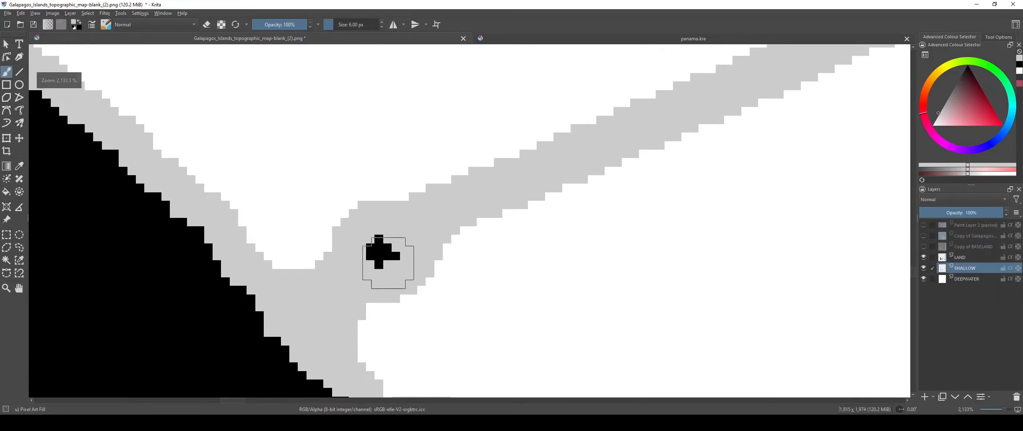
scroll(420, 217, "down", 8)
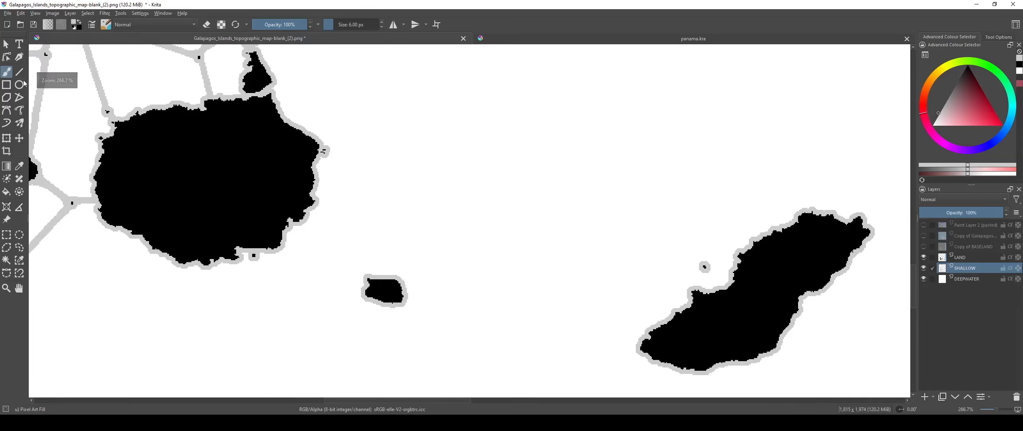
Step: Draw a straight 6 px shallow bridge from the round central island's southeast coast to the small islet southeast of it
left_click(19, 71)
scroll(384, 297, "up", 2)
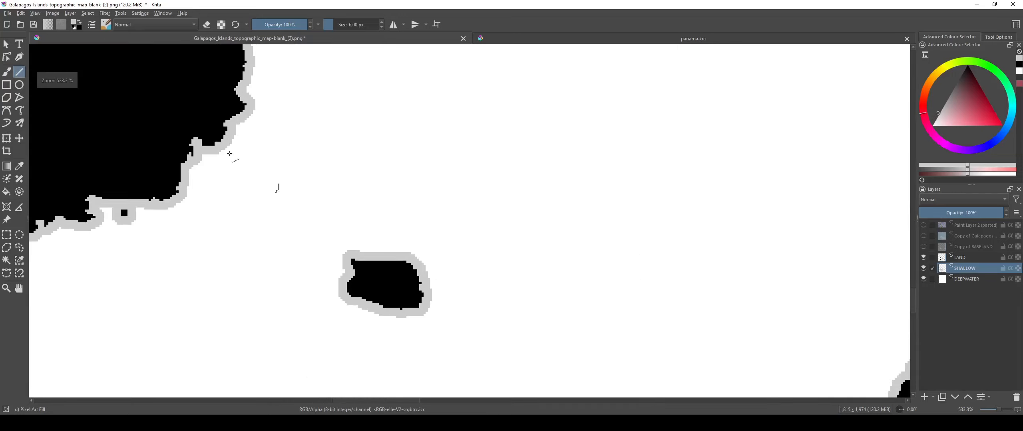
left_click_drag(212, 128, 365, 269)
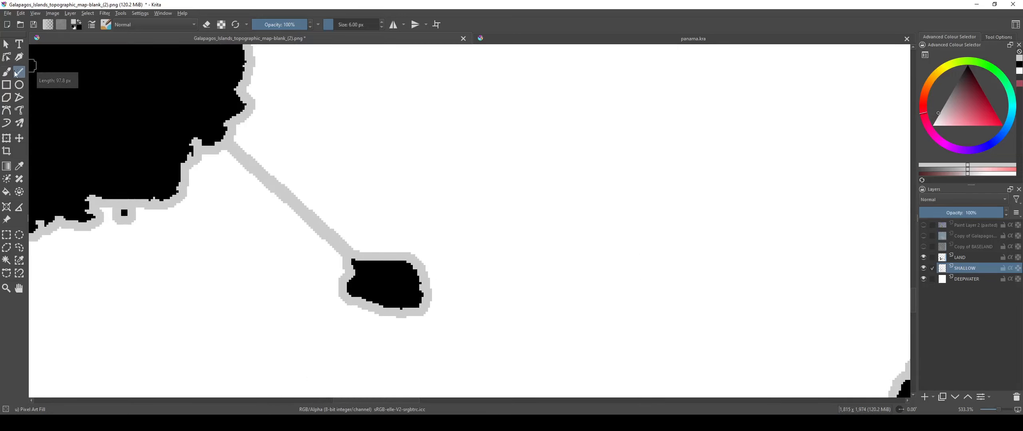
Step: Brush flared shallow corners at both ends of the bridge between the round central island and the southeastern islet
left_click(7, 71)
scroll(182, 115, "up", 3)
mouse_move(286, 150)
left_mouse_down()
mouse_move(265, 132)
mouse_move(241, 79)
left_mouse_up()
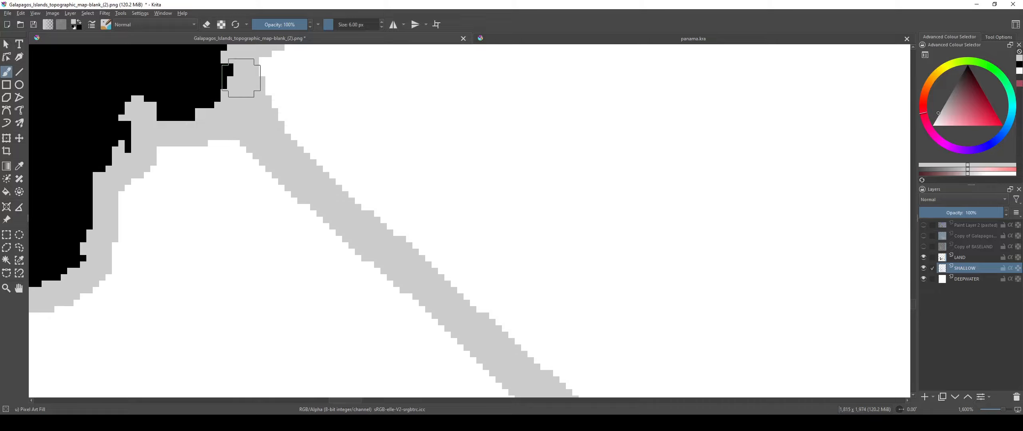
scroll(260, 139, "down", 5)
scroll(388, 217, "up", 7)
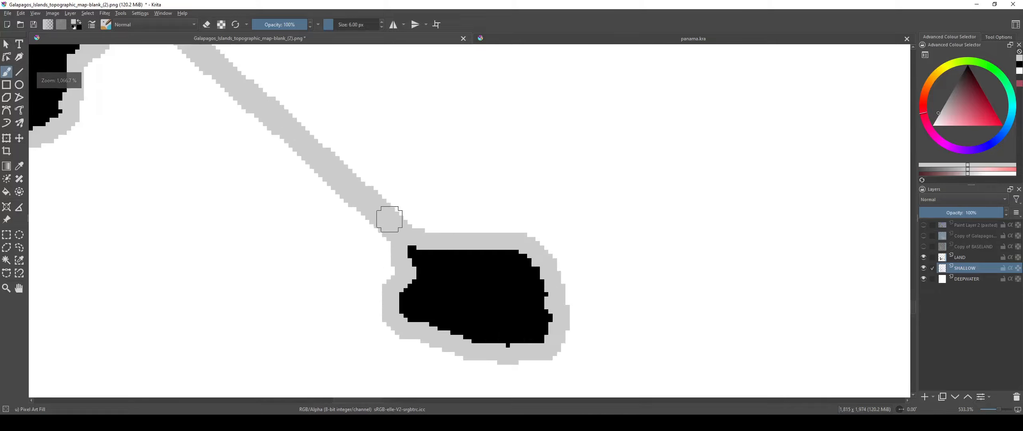
scroll(426, 266, "down", 10)
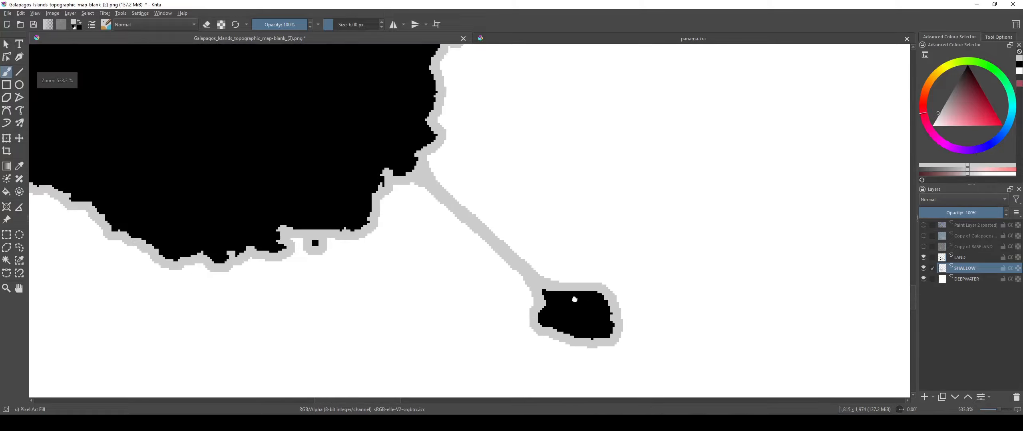
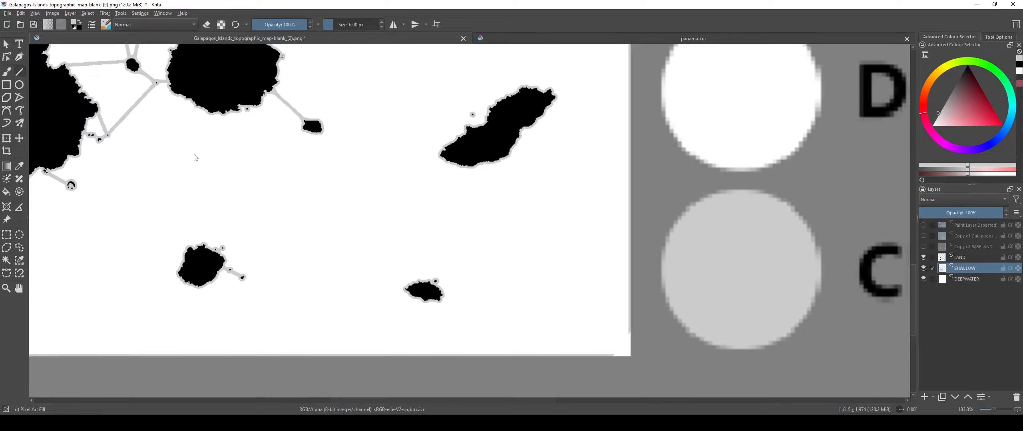
Step: Draw a straight 18 px shallow bridge between the two larger islets in the north of the map
left_click_drag(194, 168, 484, 404)
scroll(456, 241, "down", 2)
left_click_drag(377, 170, 381, 213)
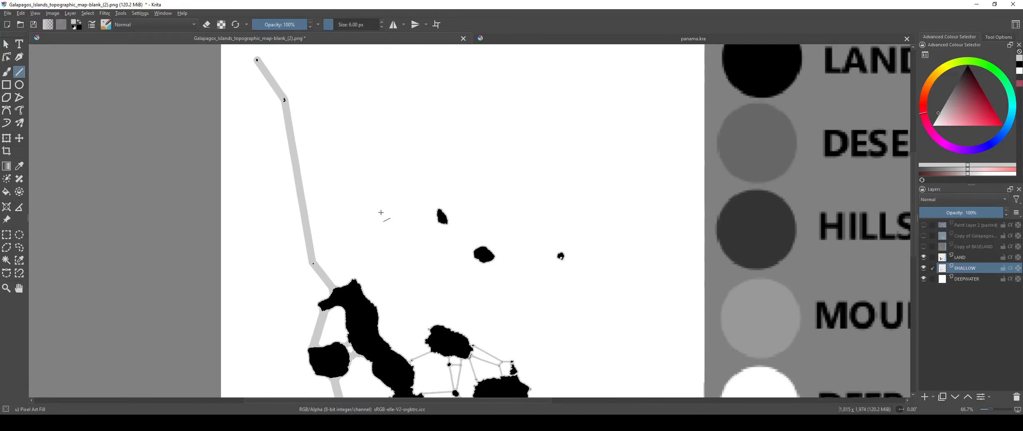
scroll(428, 169, "up", 4)
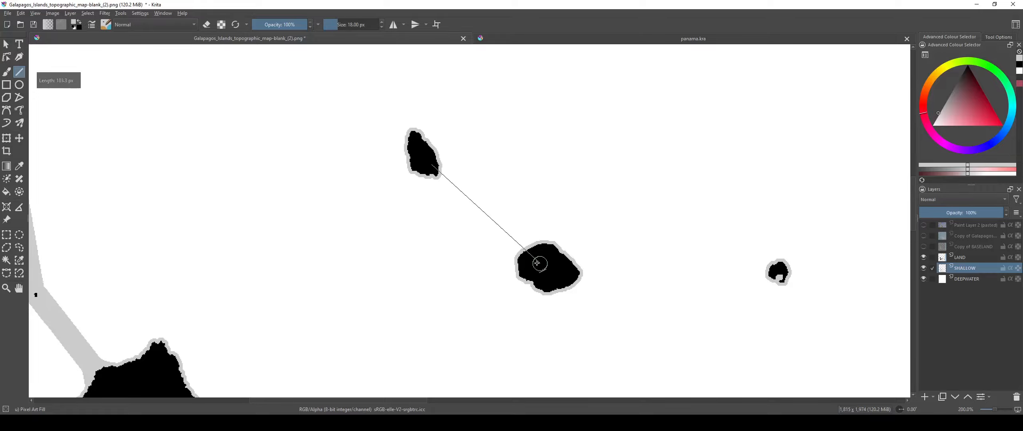
left_click_drag(536, 264, 542, 268)
scroll(548, 290, "down", 4)
Step: Link the middle northern islet by straight shallow bridges to the tiny islet east of it and the northern central island to its south
left_click_drag(537, 304, 464, 156)
scroll(455, 128, "up", 4)
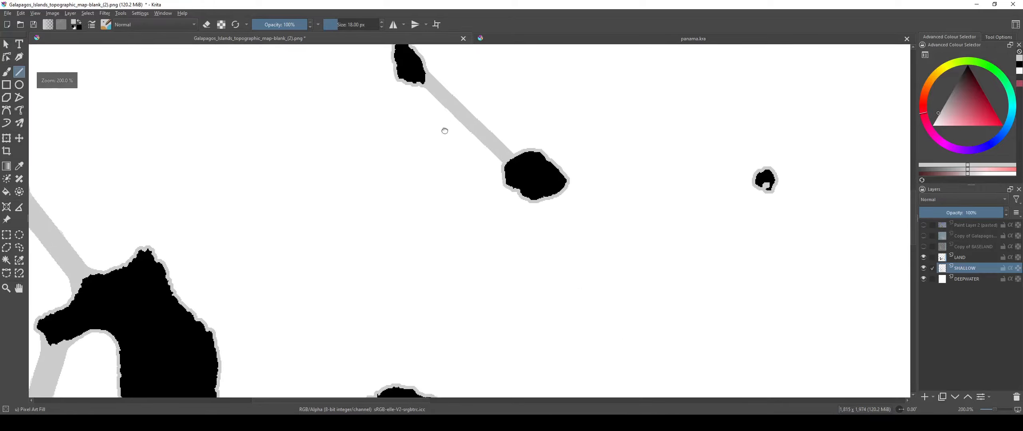
key("ctrl+z")
mouse_move(445, 131)
left_mouse_down()
mouse_move(430, 174)
mouse_move(501, 206)
left_mouse_up()
scroll(501, 206, "down", 4)
scroll(466, 112, "up", 3)
mouse_move(456, 70)
left_mouse_down()
mouse_move(396, 224)
mouse_move(248, 210)
left_mouse_up()
scroll(396, 224, "down", 3)
scroll(391, 164, "up", 5)
scroll(340, 246, "down", 4)
scroll(375, 267, "up", 2)
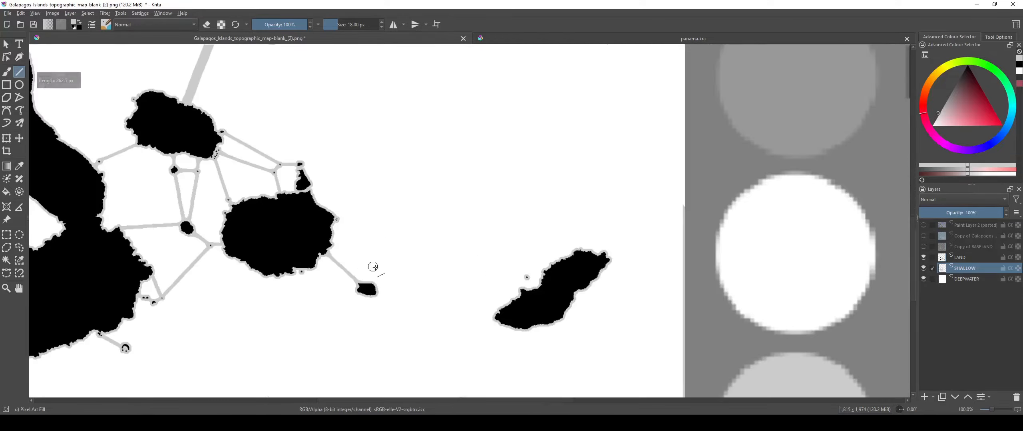
Step: Draw an 18 px shallow bridge from the ring-shaped islet off the large southwestern island to the round southern island
scroll(373, 267, "up", 1)
left_click_drag(345, 306, 373, 147)
left_click_drag(281, 312, 468, 336)
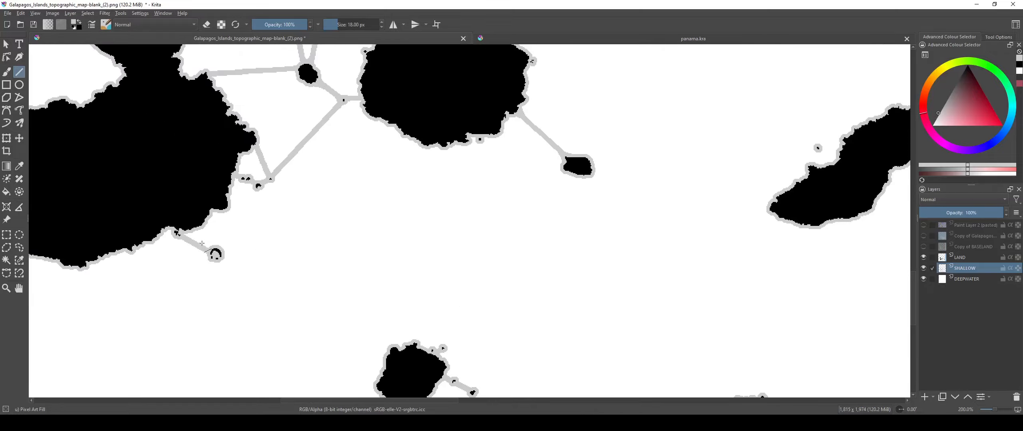
scroll(202, 243, "down", 3)
scroll(226, 188, "up", 3)
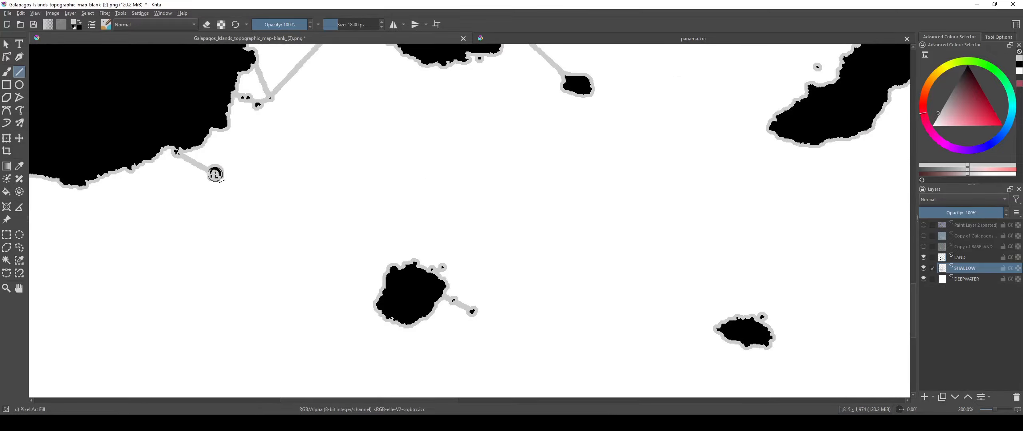
left_click_drag(214, 174, 412, 286)
scroll(411, 286, "down", 2)
scroll(258, 239, "up", 3)
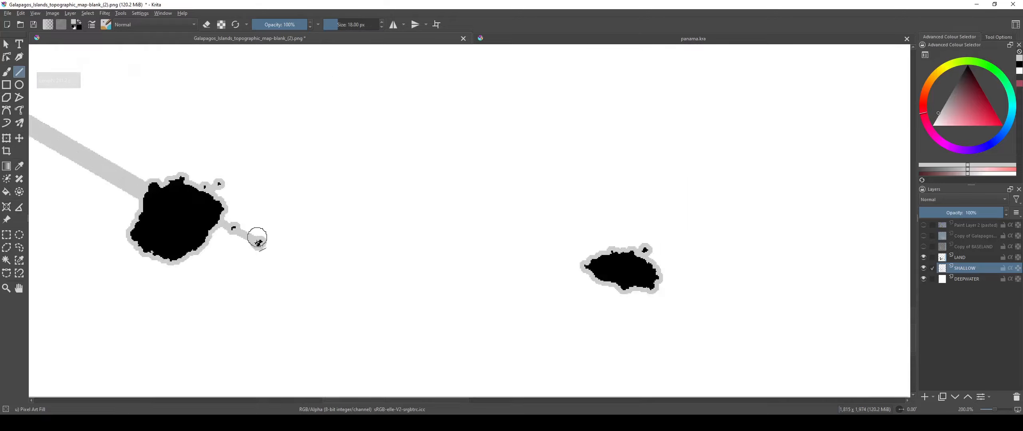
Step: Draw an 18 px shallow bridge from the outer speck east of the round southern island to the small southeastern island
scroll(258, 239, "up", 2)
mouse_move(257, 246)
left_mouse_down()
mouse_move(675, 285)
mouse_move(787, 281)
mouse_move(779, 281)
left_mouse_up()
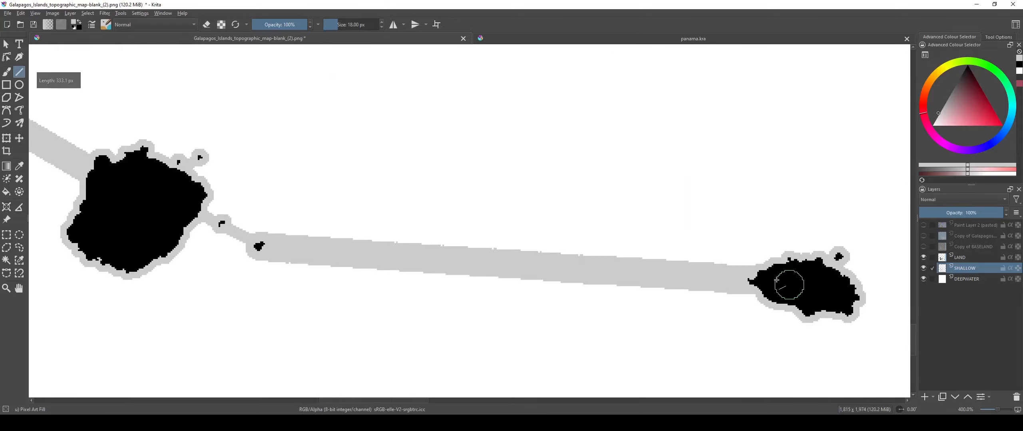
scroll(778, 282, "down", 3)
scroll(484, 289, "up", 4)
left_click_drag(483, 288, 391, 240)
Step: Draw a 13 px shallow bridge from the speck on the small southeastern island up to the elongated eastern island's south coast
scroll(478, 302, "down", 3)
mouse_move(621, 257)
left_mouse_down()
mouse_move(428, 245)
mouse_move(351, 260)
left_mouse_up()
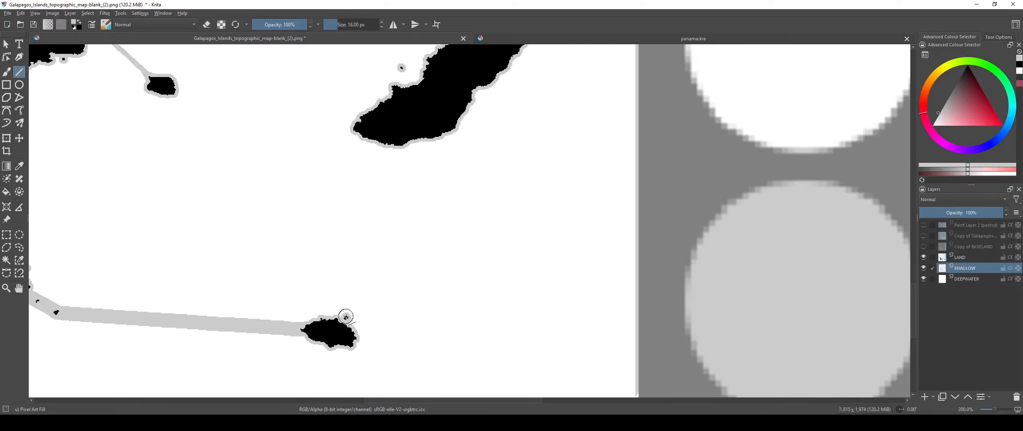
left_click_drag(385, 126, 386, 126)
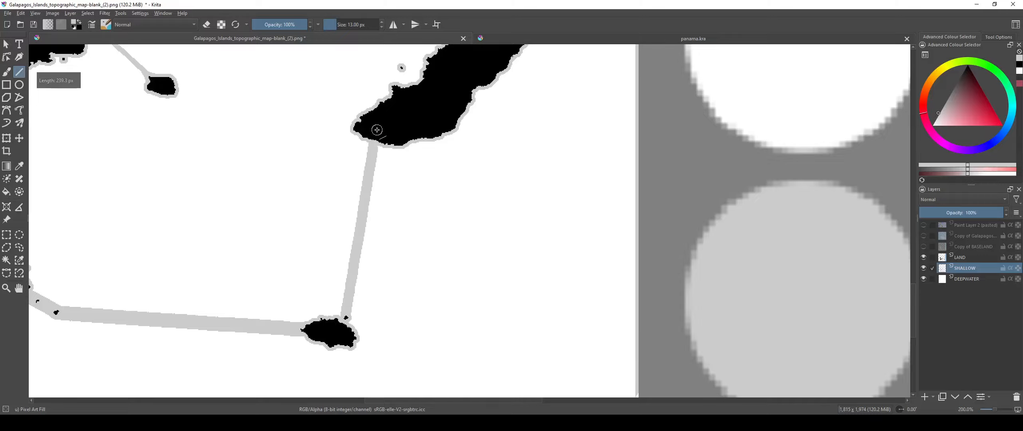
Step: Connect the speck off the elongated eastern island's northwest coast to that coast with two short, narrower shallow bridges
scroll(386, 126, "down", 3)
scroll(376, 221, "up", 6)
key("bracketleft")
key("bracketleft")
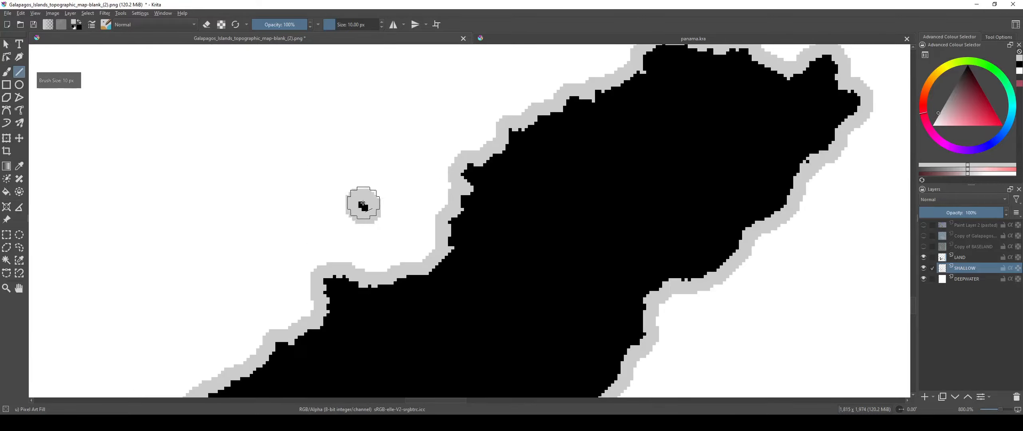
left_click_drag(508, 173, 511, 172)
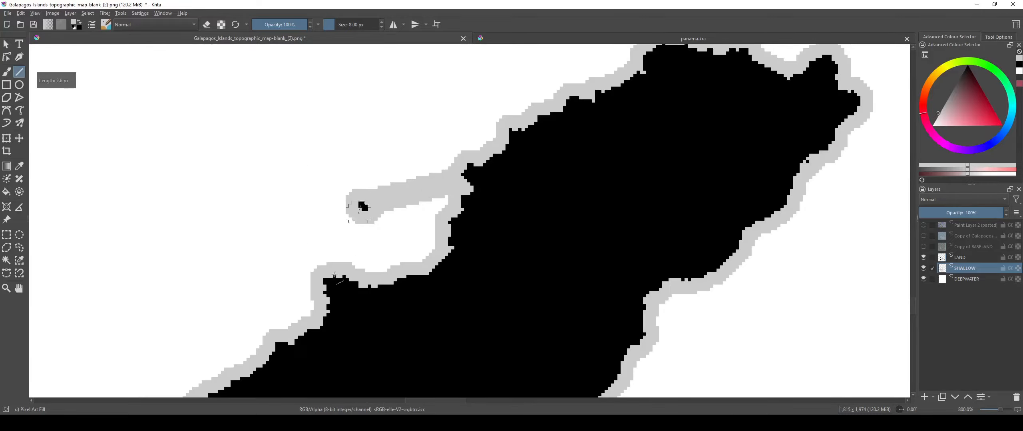
scroll(334, 276, "down", 4)
scroll(180, 233, "up", 2)
Step: Draw an 11 px shallow bridge from the small islet southeast of the round central island to the speck off the eastern island
key("bracketright")
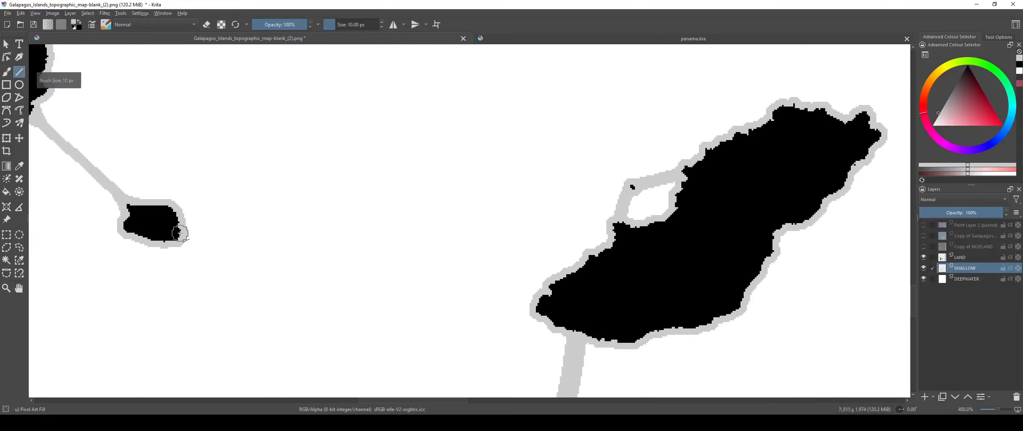
mouse_move(174, 228)
left_mouse_down()
mouse_move(589, 176)
mouse_move(631, 188)
left_mouse_up()
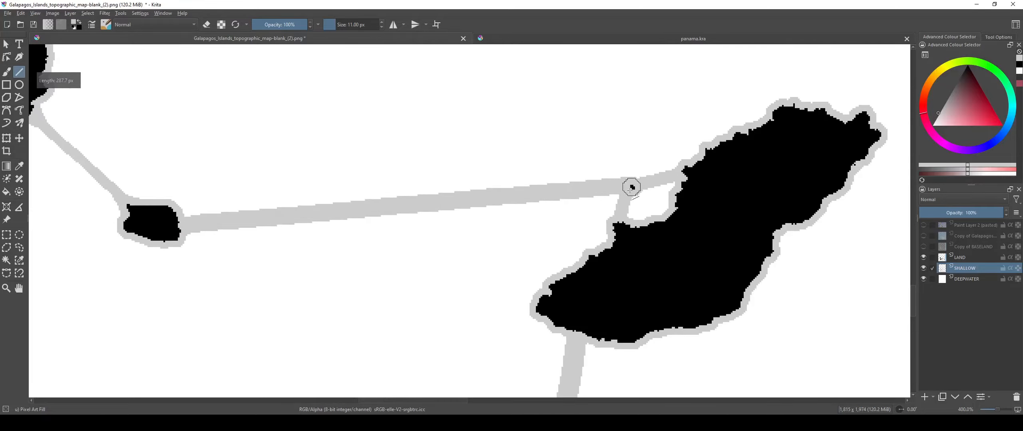
scroll(624, 199, "down", 6)
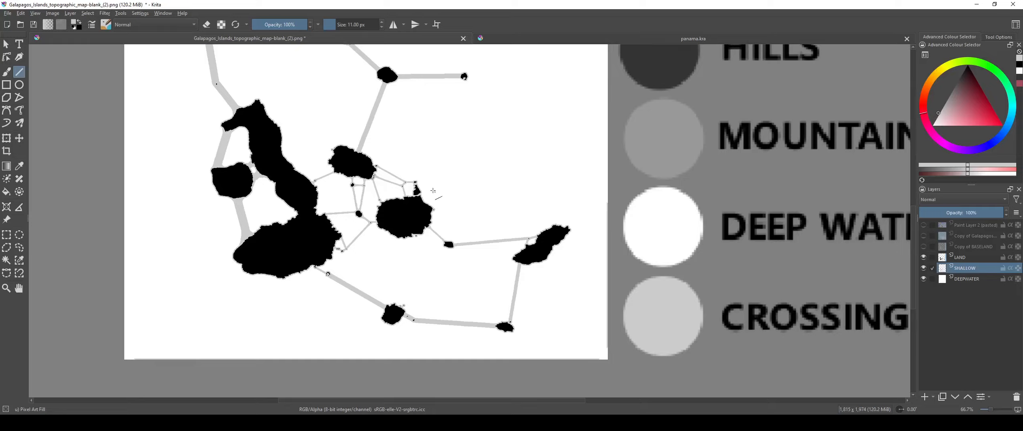
Step: Draw an 11 px shallow bridge from the tiny northeastern islet down to the speck north of the round central island
scroll(433, 190, "up", 2)
scroll(400, 99, "down", 4)
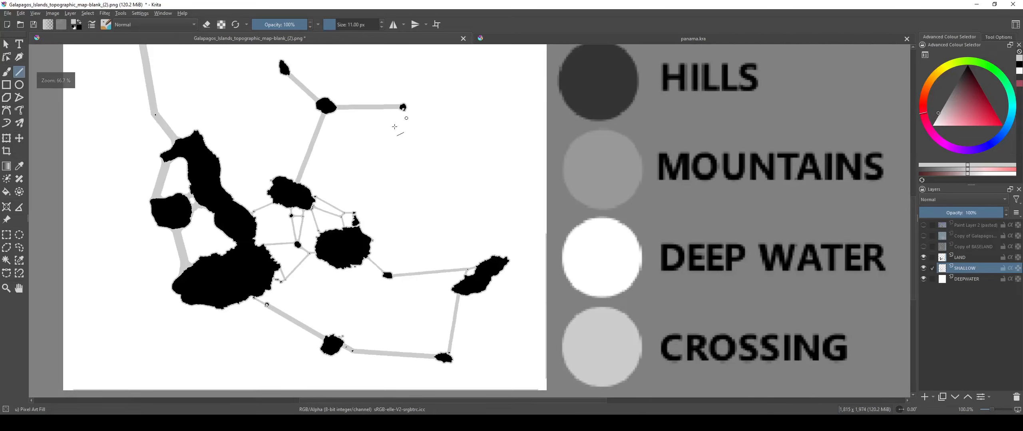
scroll(423, 131, "up", 3)
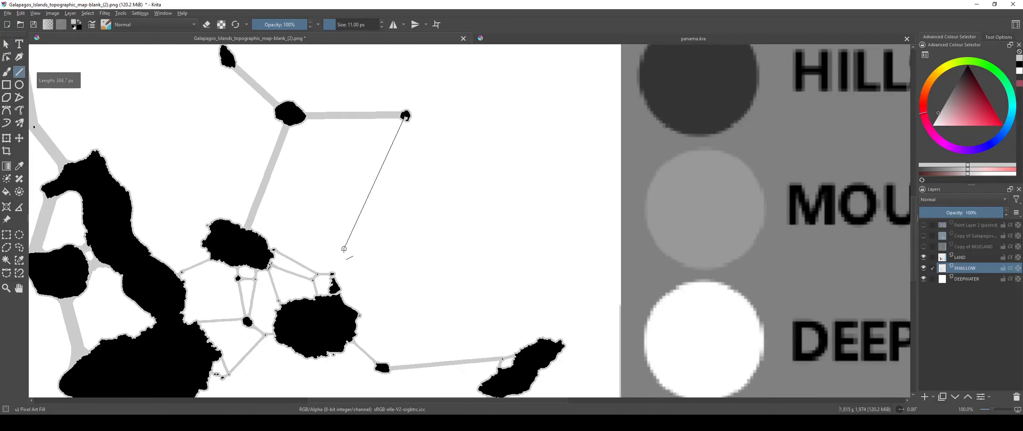
Step: Draw a long 11 px shallow bridge from the round central island's east-coast specks to the elongated eastern island's north coast
scroll(407, 302, "up", 3)
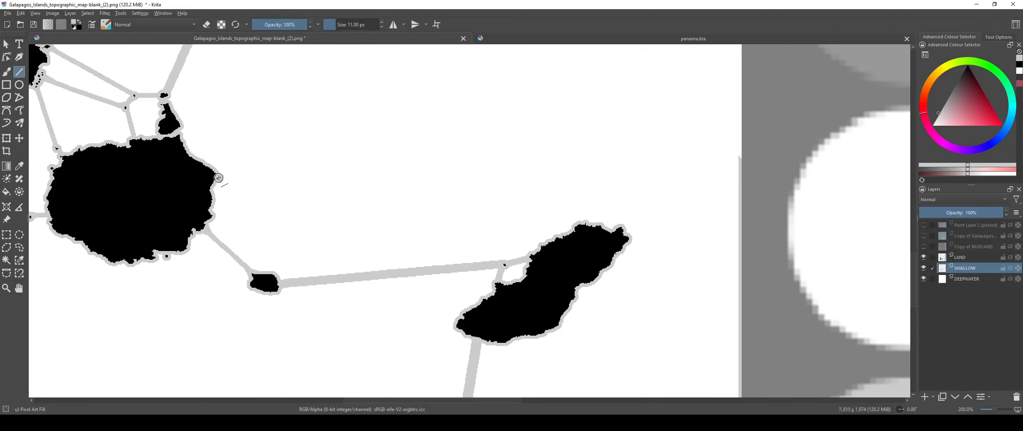
left_click_drag(581, 227, 583, 227)
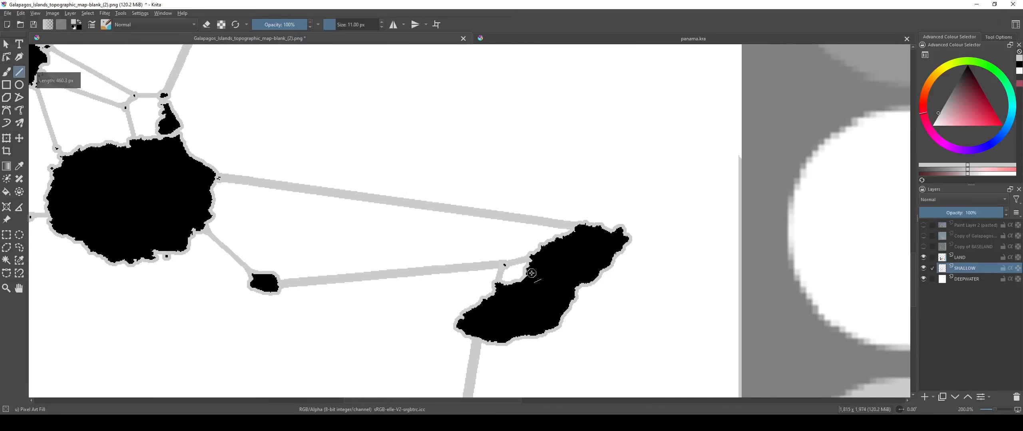
scroll(535, 268, "down", 4)
Step: Brush flared shallow corners at both ends of the long bridge between the round central island and the elongated eastern island
left_click(6, 74)
scroll(480, 245, "up", 10)
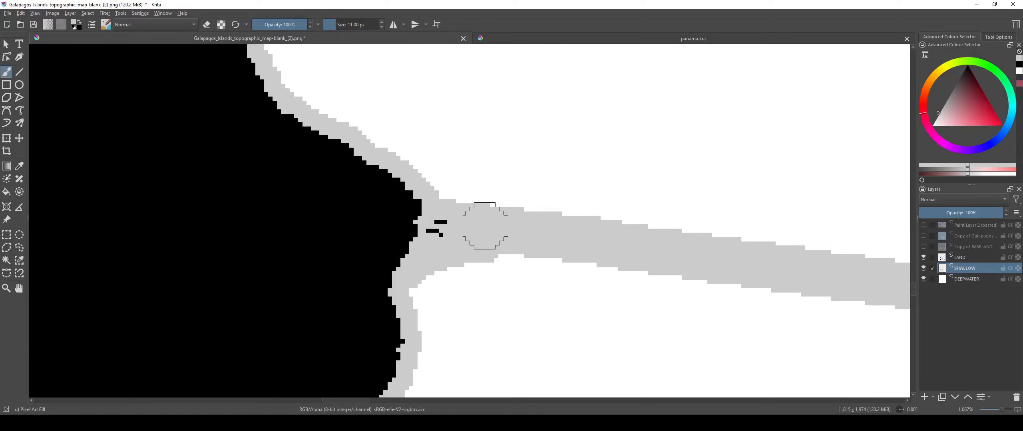
scroll(432, 239, "down", 8)
scroll(663, 295, "up", 2)
left_click_drag(668, 251, 430, 220)
scroll(430, 218, "up", 5)
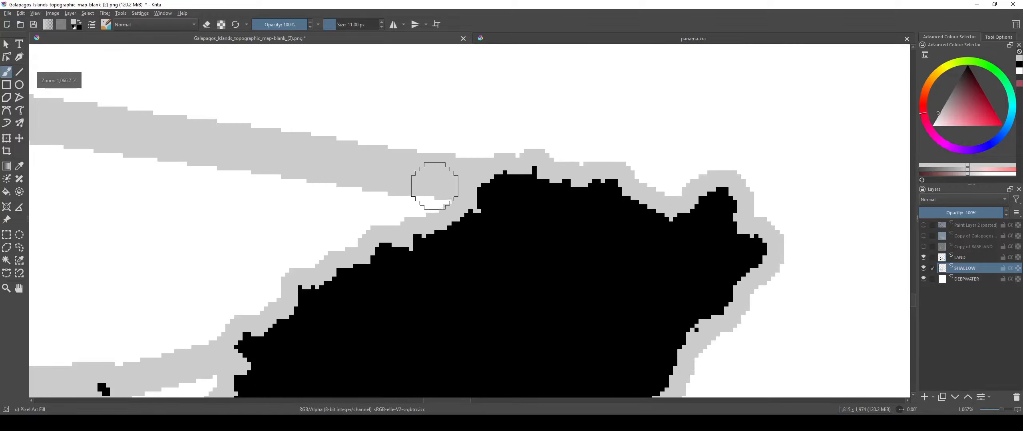
left_click(435, 186)
scroll(432, 276, "down", 2)
mouse_move(394, 278)
left_mouse_down()
mouse_move(501, 247)
mouse_move(619, 173)
left_mouse_up()
scroll(522, 262, "down", 2)
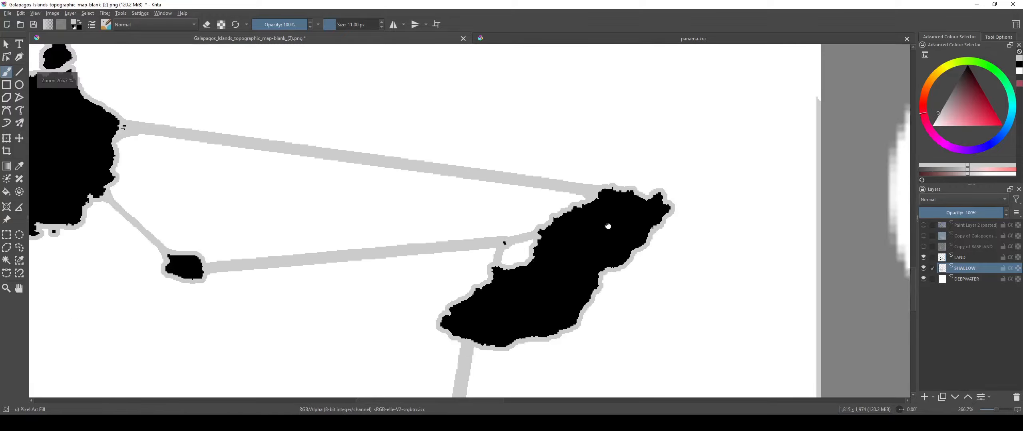
Step: Brush flared shallow corners at both ends of the bridge between the elongated eastern island's south coast and the southeastern islet
left_click_drag(607, 226, 818, 171)
scroll(639, 251, "up", 4)
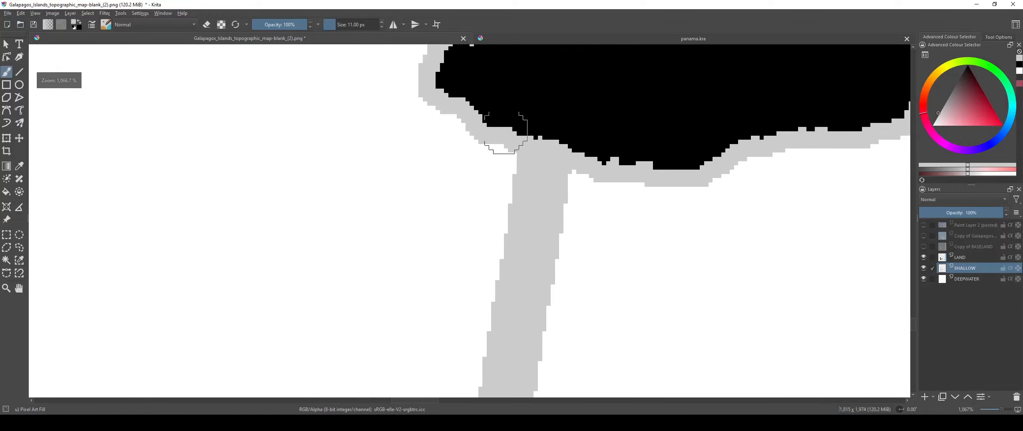
scroll(615, 112, "down", 4)
scroll(592, 184, "up", 3)
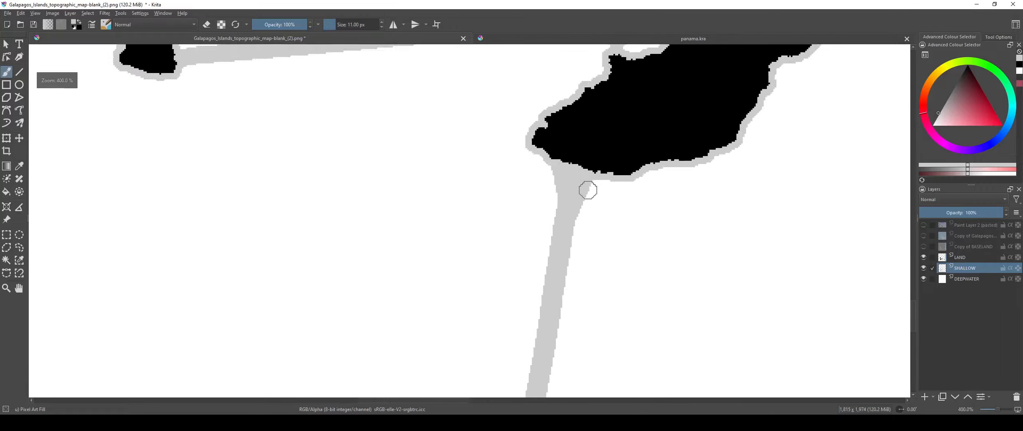
scroll(656, 141, "down", 3)
scroll(628, 369, "up", 5)
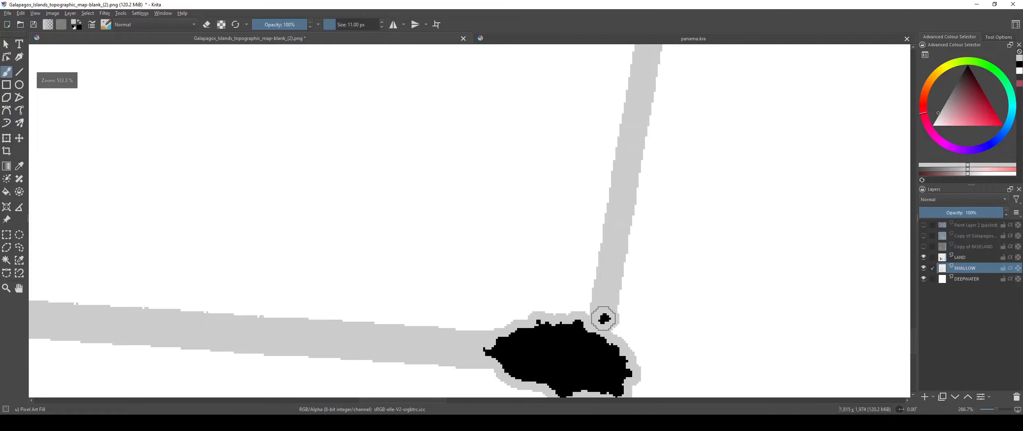
scroll(522, 332, "down", 5)
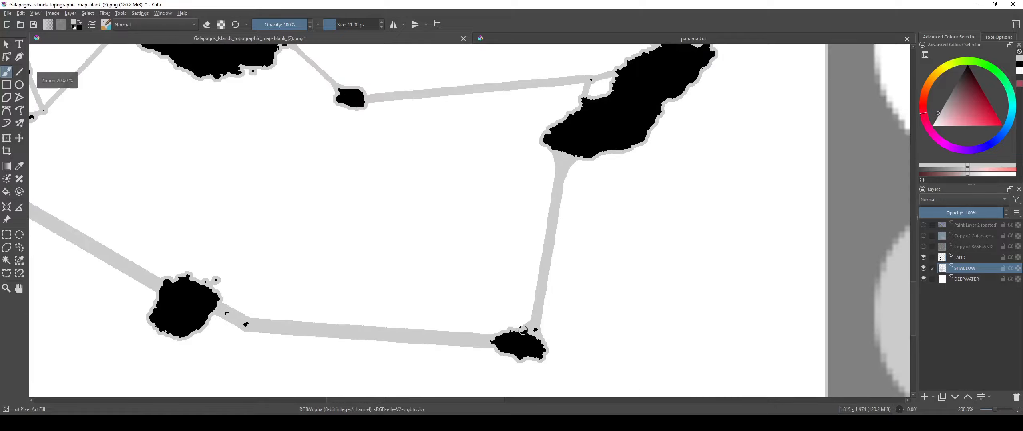
Step: Brush flared shallow corners where the bridges meet the east and northwest coasts of the small southern island
left_click_drag(522, 332, 680, 338)
scroll(385, 308, "up", 3)
left_click_drag(386, 311, 398, 294)
scroll(398, 294, "up", 3)
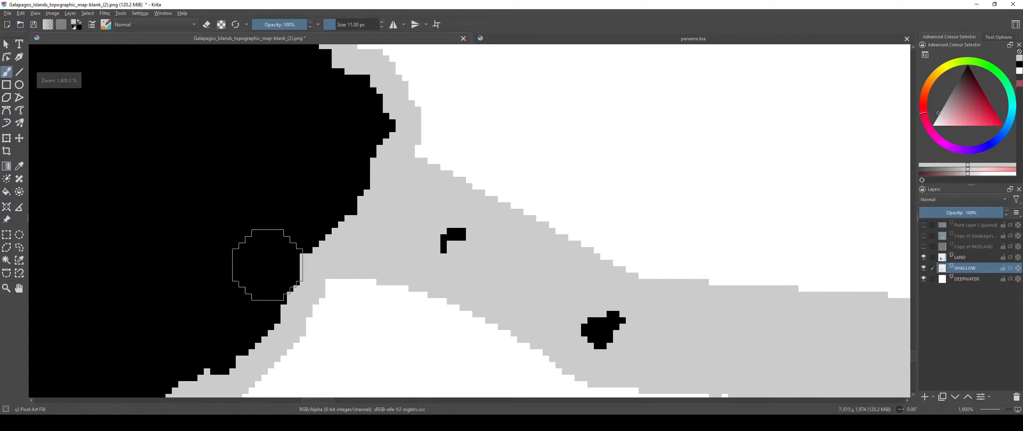
scroll(423, 158, "down", 8)
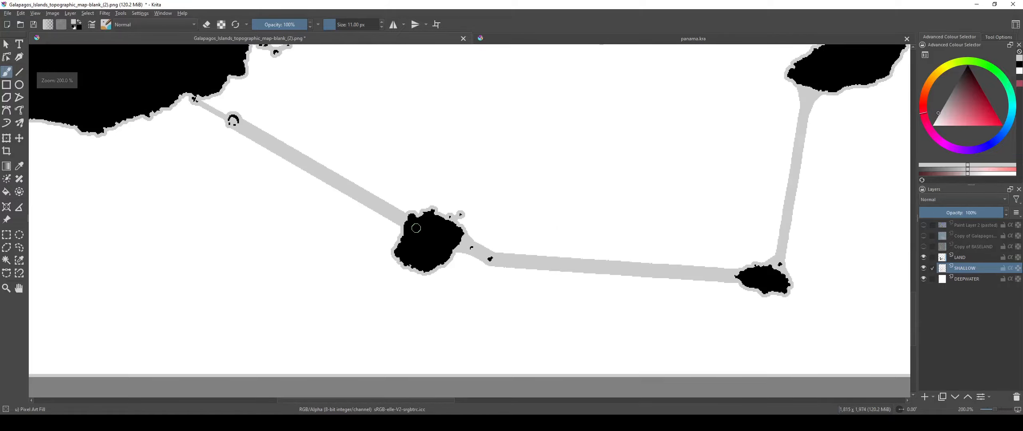
scroll(387, 212, "up", 4)
scroll(423, 271, "down", 7)
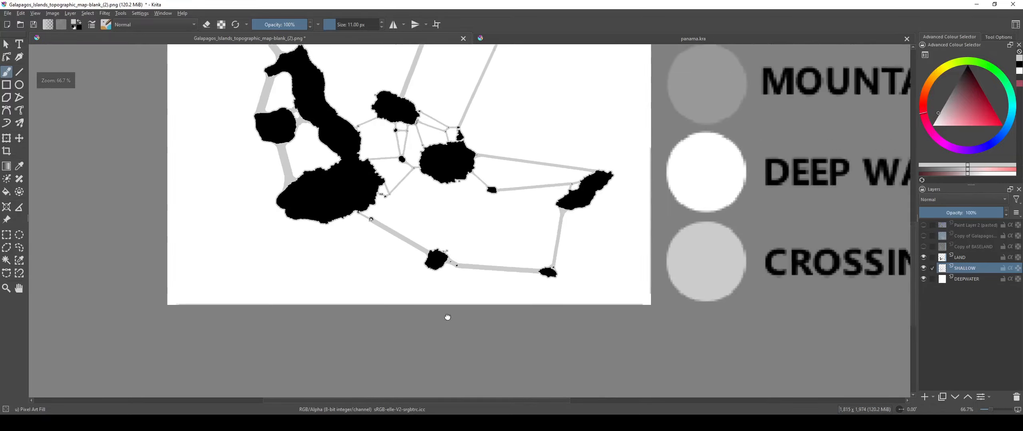
Step: Draw a long 11 px shallow line from the bend speck of the northwestern bridge to the teardrop-shaped northern islet
left_click_drag(400, 241, 425, 294)
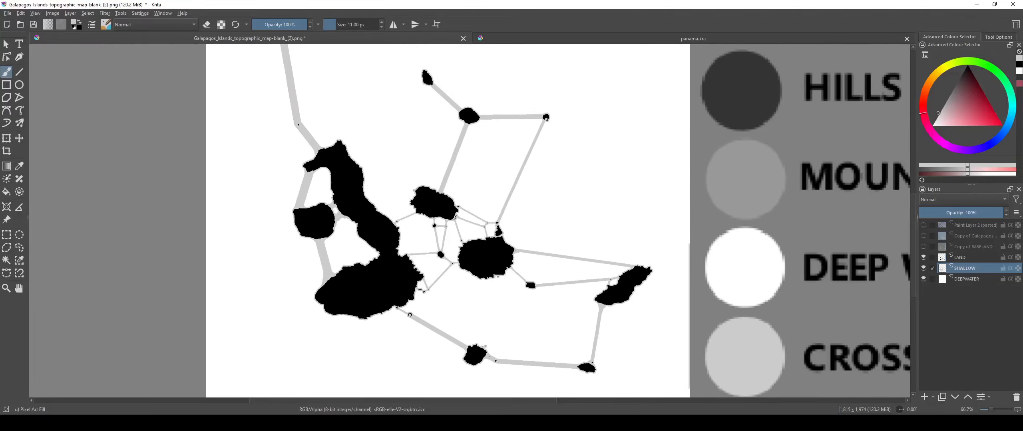
scroll(386, 172, "down", 1)
left_click_drag(395, 156, 433, 258)
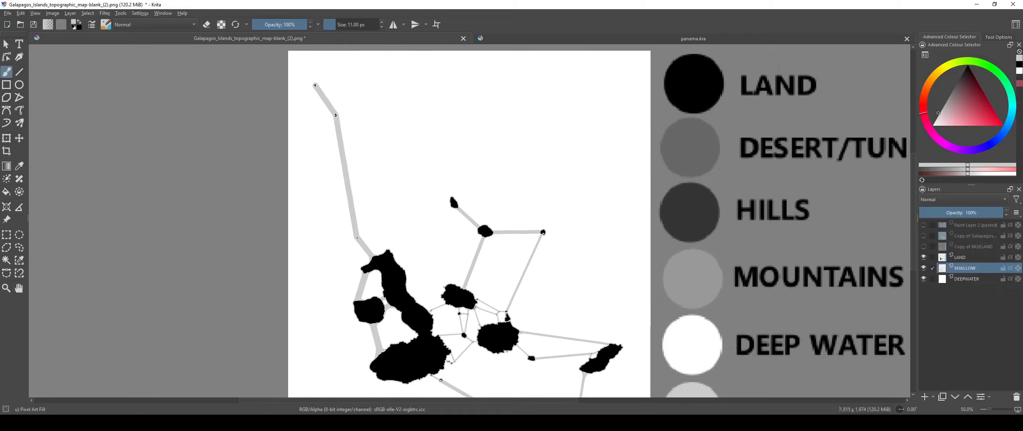
scroll(260, 79, "up", 3)
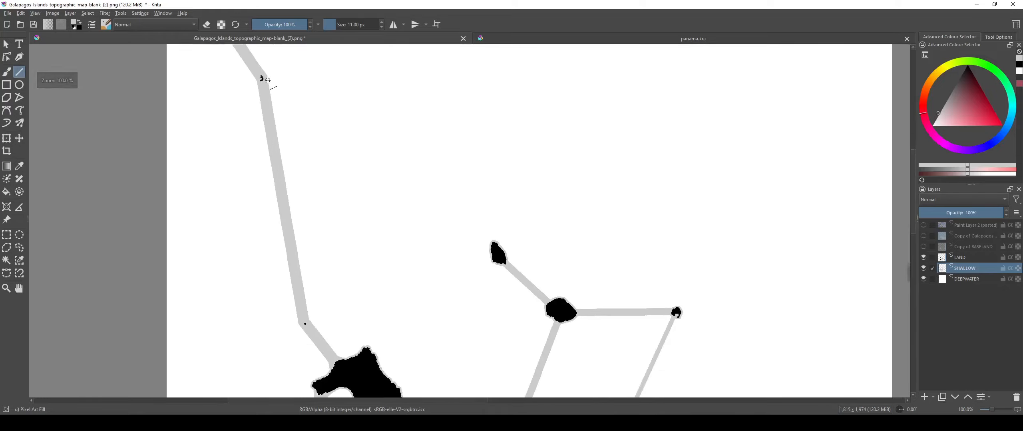
left_click_drag(260, 78, 575, 320)
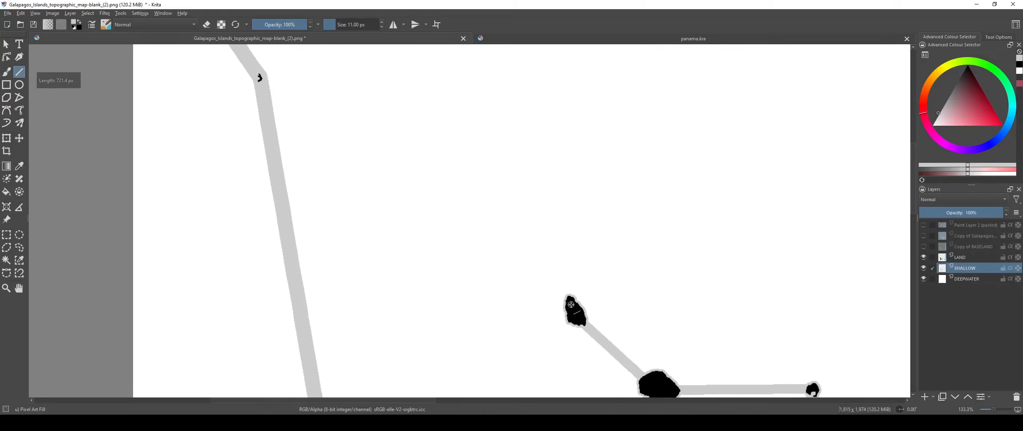
scroll(580, 330, "down", 4)
Step: Brush flared shallow corners on both sides of the new bridge where it meets the teardrop-shaped northern islet
key("b")
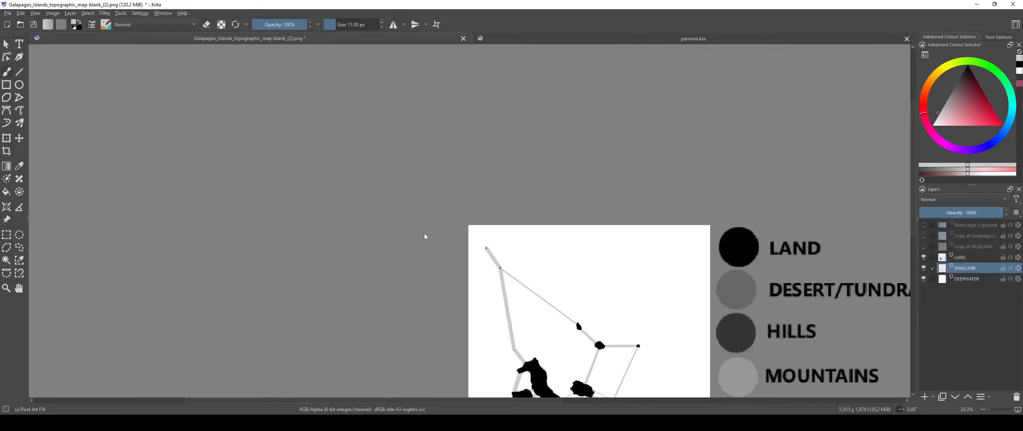
scroll(488, 246, "up", 9)
left_click_drag(416, 154, 471, 238)
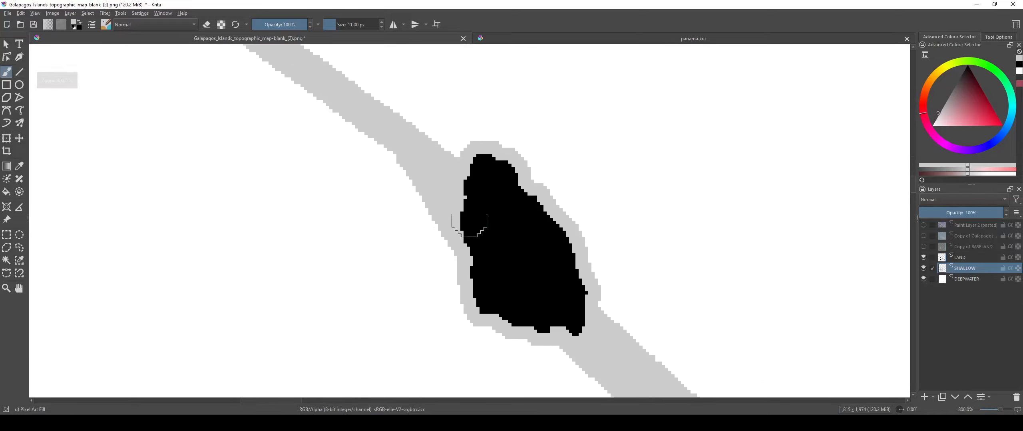
left_click_drag(421, 192, 507, 265)
scroll(548, 300, "down", 4)
scroll(555, 298, "up", 5)
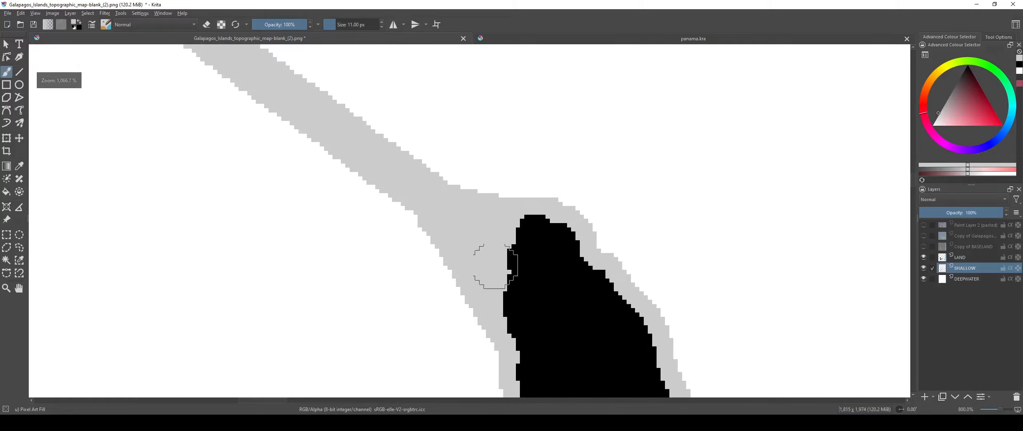
scroll(459, 243, "down", 4)
Step: Round off the junction at the northwestern speck where the new bridge branches from the wide shallow bridge
left_click_drag(388, 143, 523, 276)
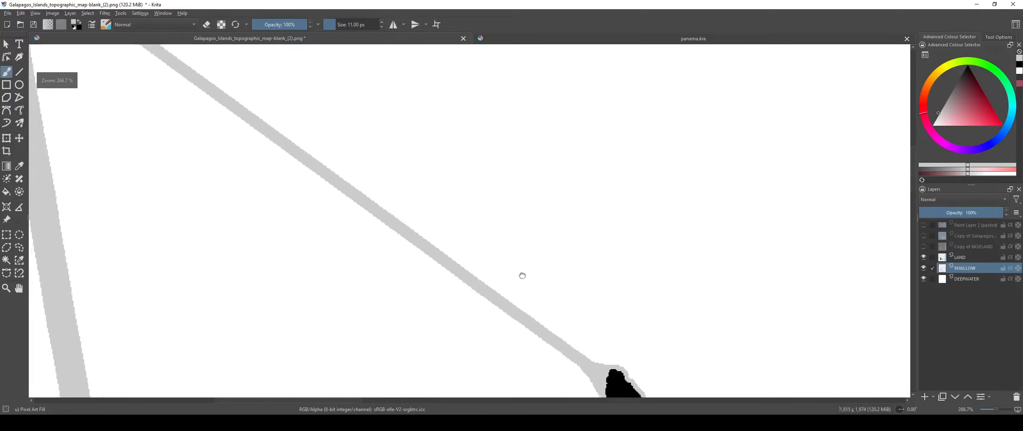
left_click_drag(132, 72, 543, 363)
scroll(423, 240, "up", 3)
scroll(426, 241, "up", 1)
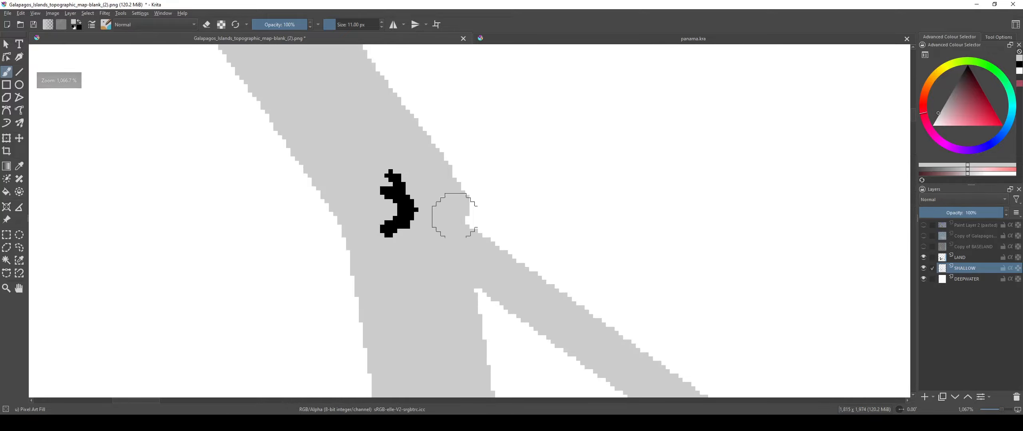
left_click_drag(454, 216, 515, 284)
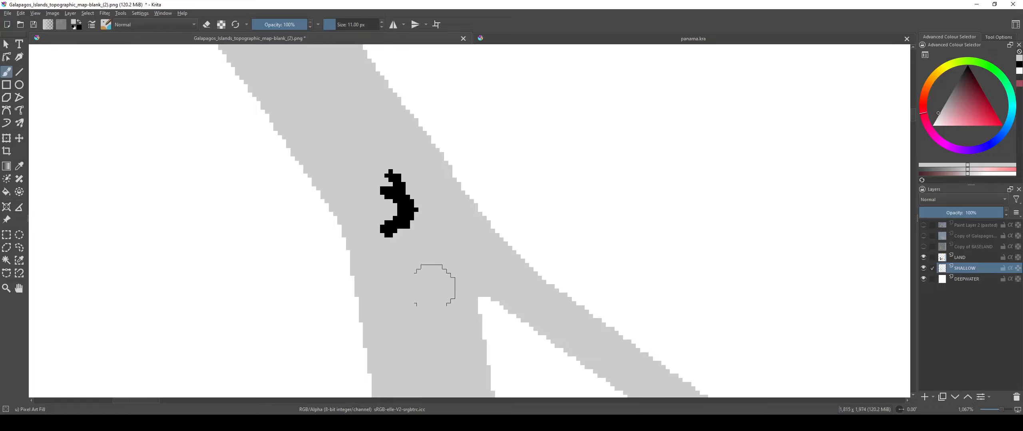
scroll(434, 286, "down", 14)
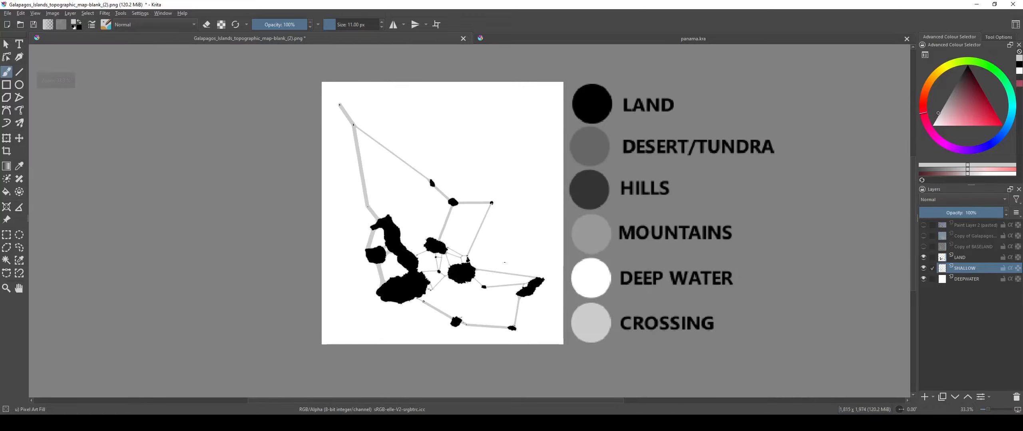
Step: Touch up the shallow bridge to the northeastern islet and flare the northern bridge into the north-central island's coast
scroll(504, 217, "up", 5)
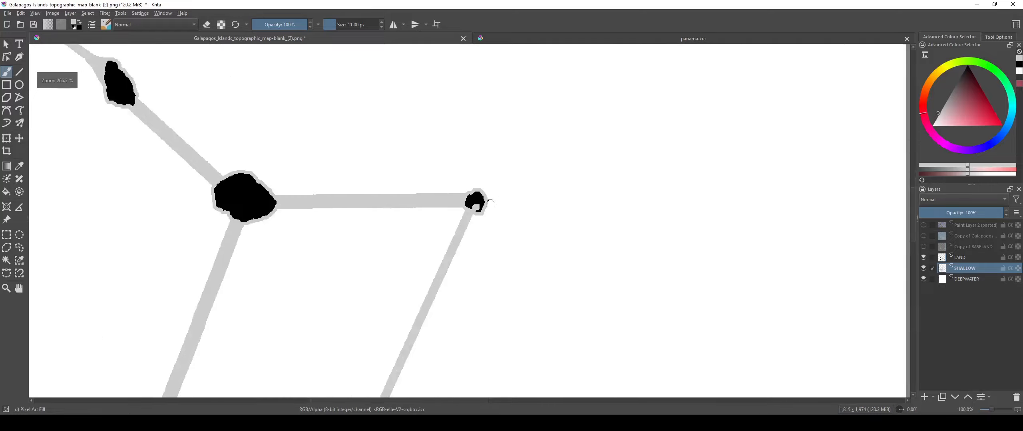
scroll(488, 226, "up", 8)
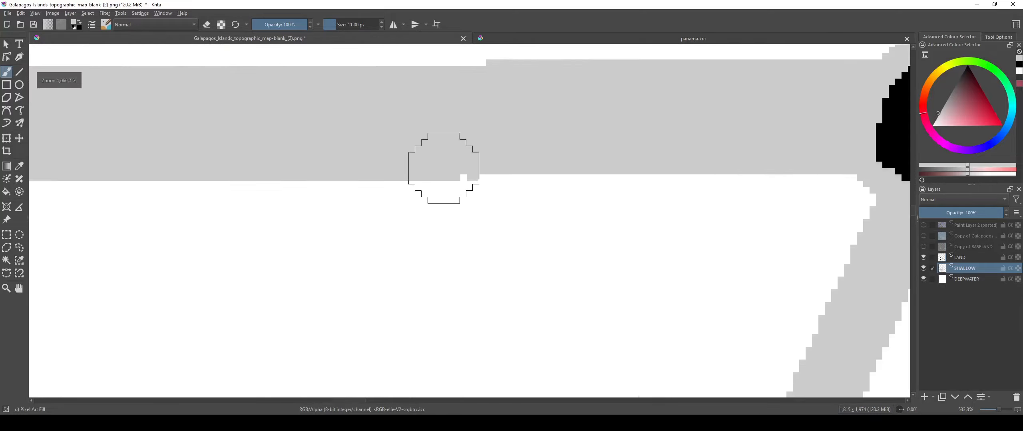
scroll(458, 145, "down", 10)
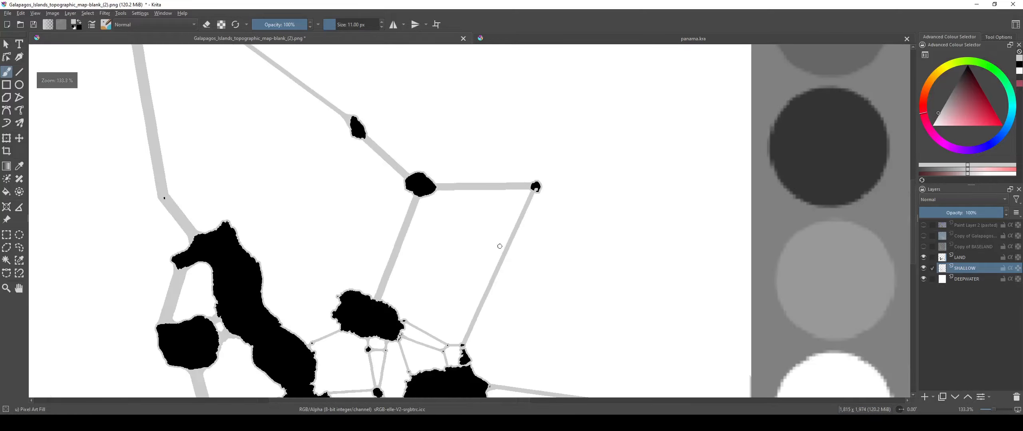
scroll(401, 208, "up", 5)
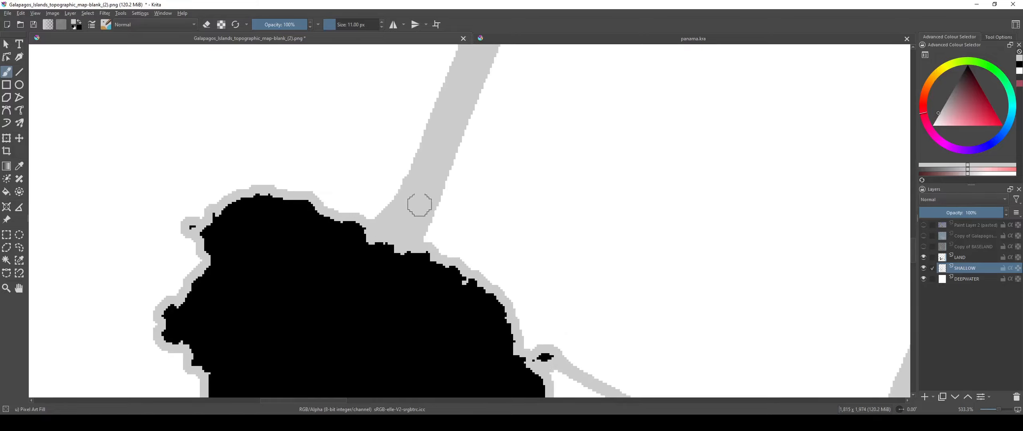
scroll(449, 293, "down", 9)
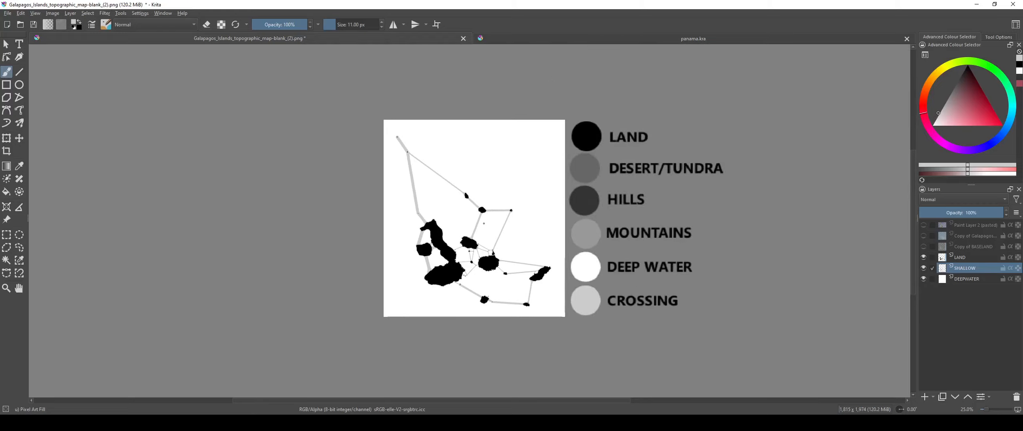
Step: Show the Copy of Galapagos layer and examine the topographic reference around the islands
scroll(444, 158, "up", 1)
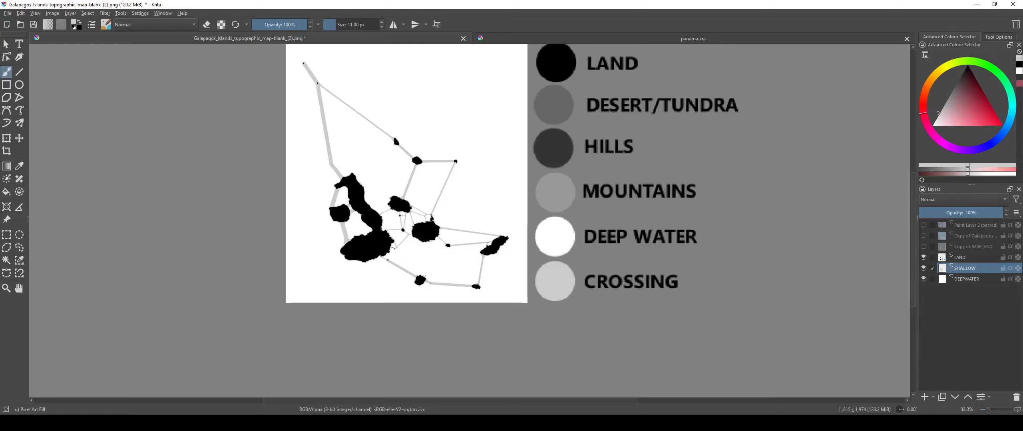
scroll(412, 271, "up", 1)
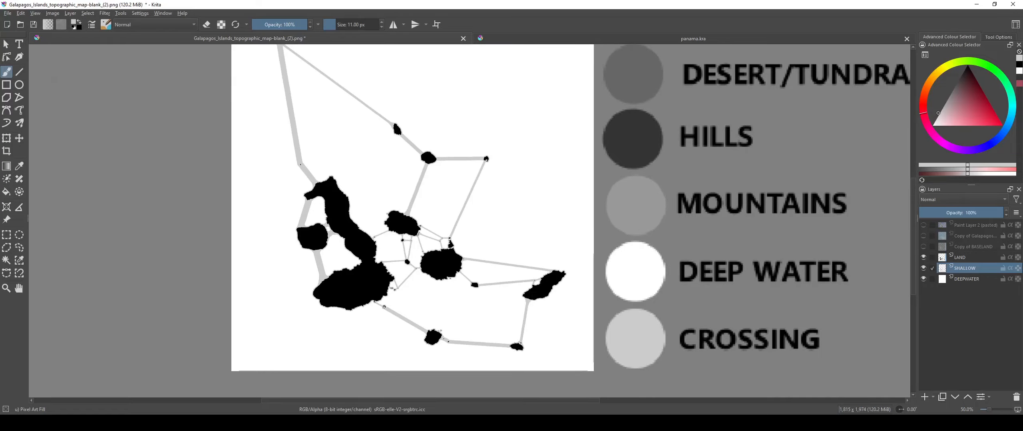
left_click(923, 236)
left_click_drag(407, 175, 415, 216)
scroll(415, 216, "down", 1)
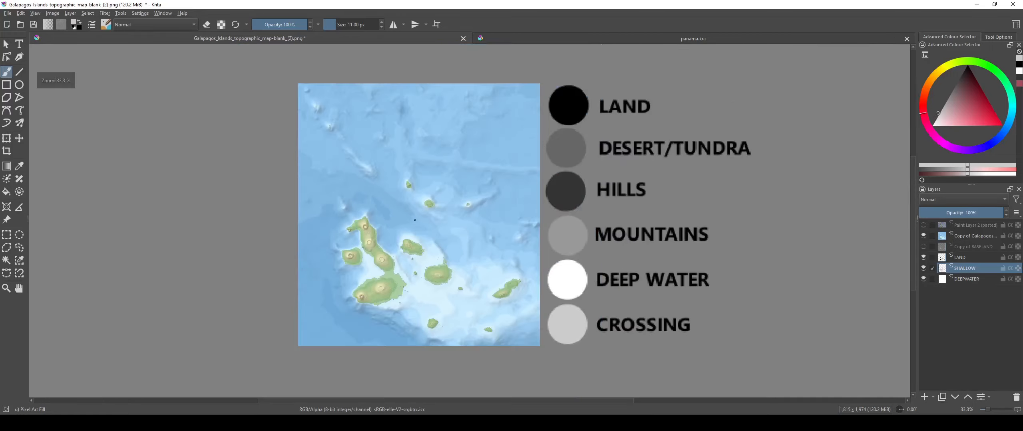
left_click_drag(439, 323, 456, 278)
scroll(456, 278, "up", 2)
scroll(411, 278, "up", 1)
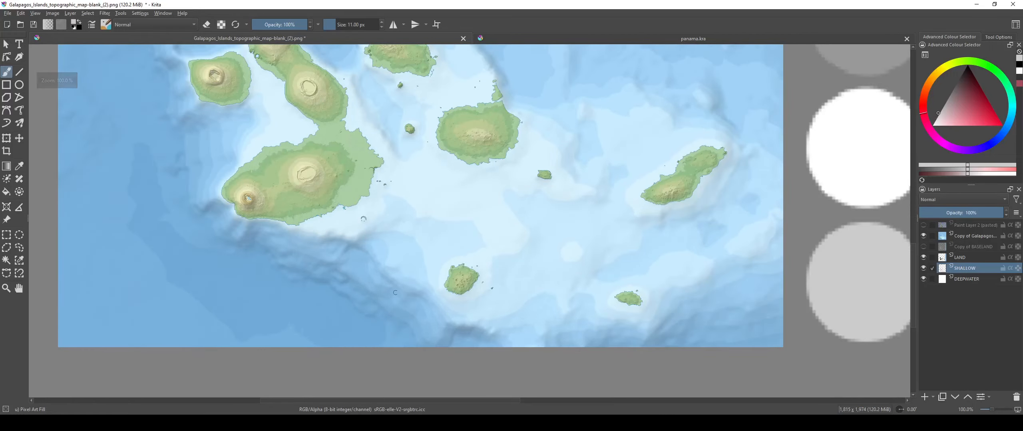
scroll(395, 292, "up", 3)
scroll(235, 60, "down", 3)
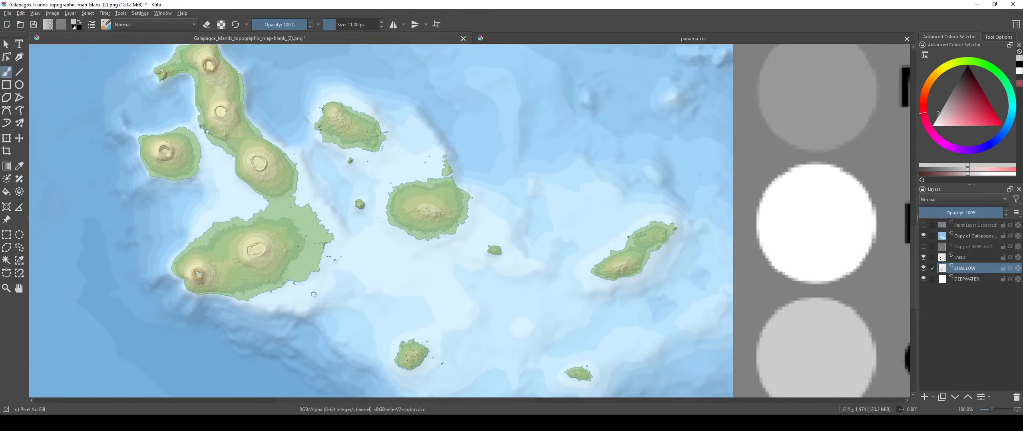
scroll(539, 378, "down", 2)
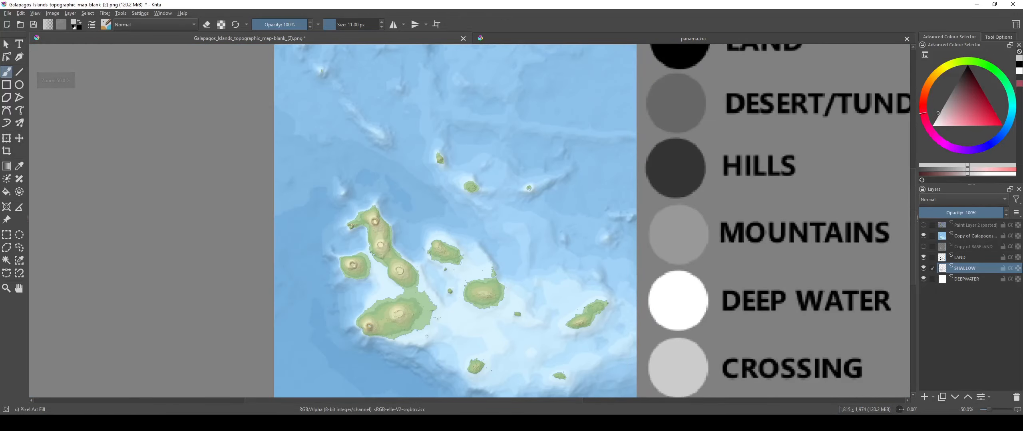
left_click_drag(557, 306, 530, 279)
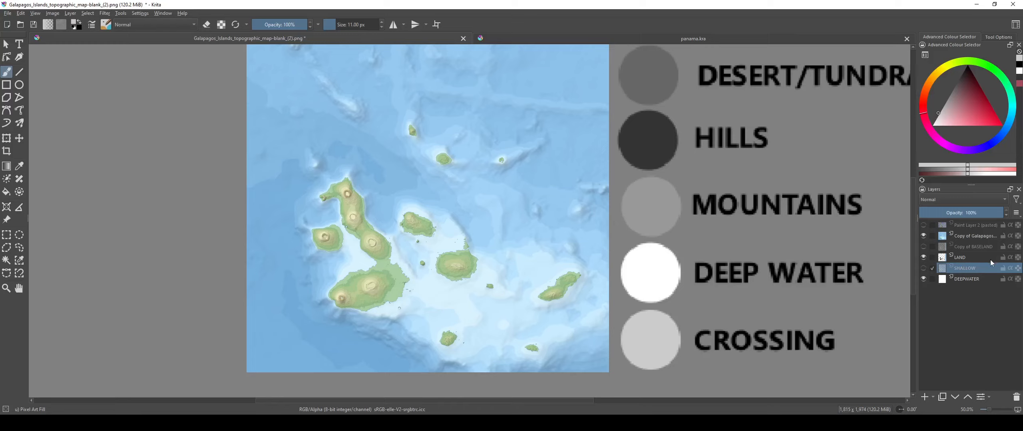
Step: Hide the topographic reference copy, check the LAND layer alone, and show the SHALLOW layer again
left_click(990, 260)
left_click(956, 225)
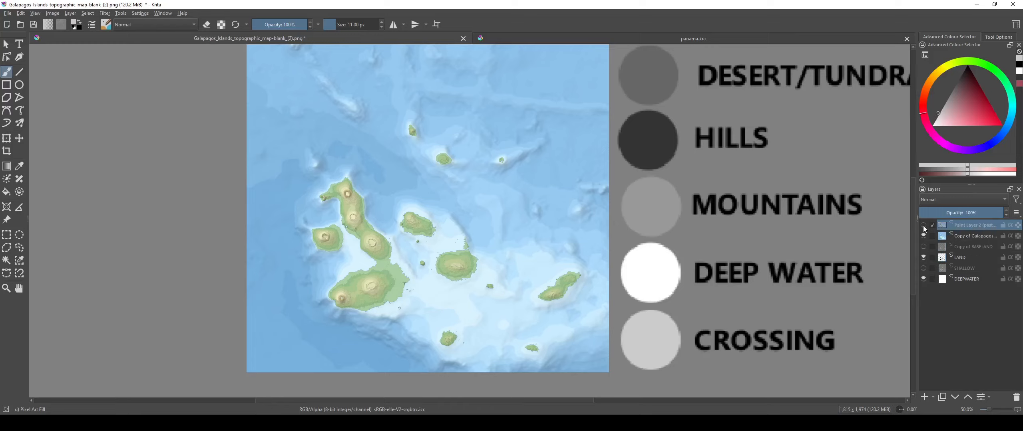
left_click(923, 226)
left_click(923, 225)
left_click(923, 237)
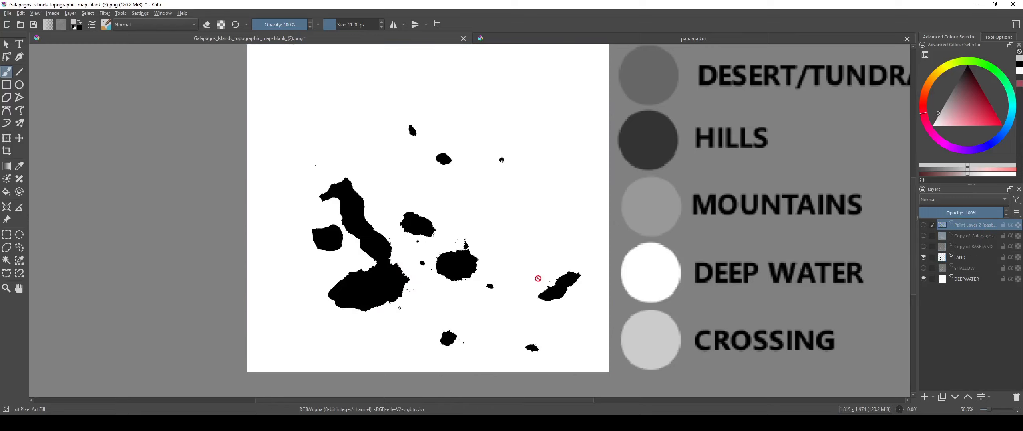
left_click(923, 269)
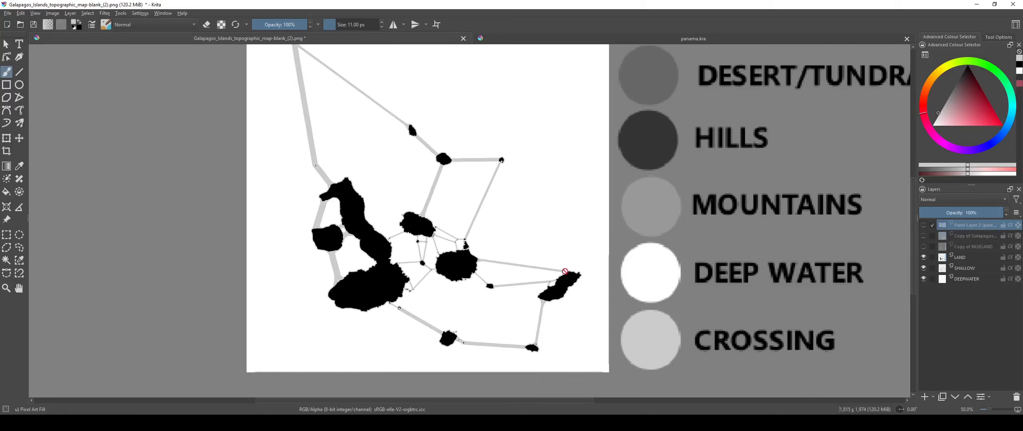
Step: Select the opaque areas of the LAND layer and add the opaque areas of the SHALLOW layer to the selection
left_click(83, 13)
mouse_move(192, 144)
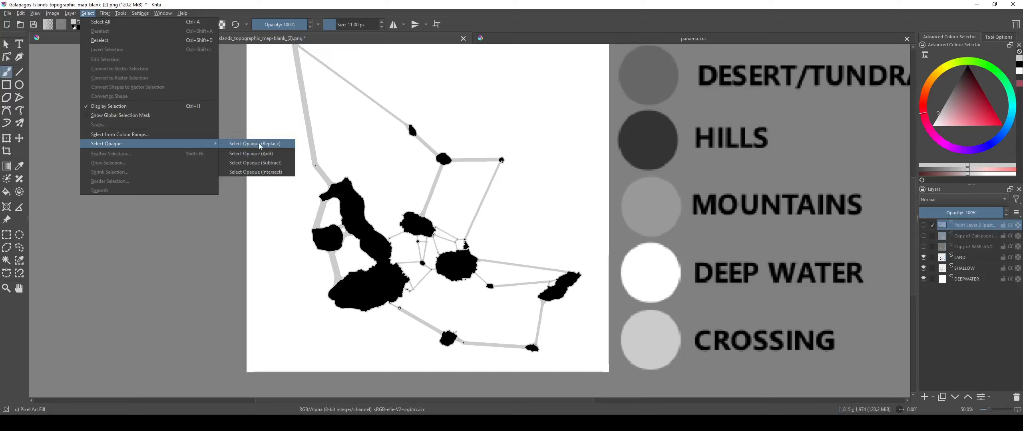
left_click(970, 258)
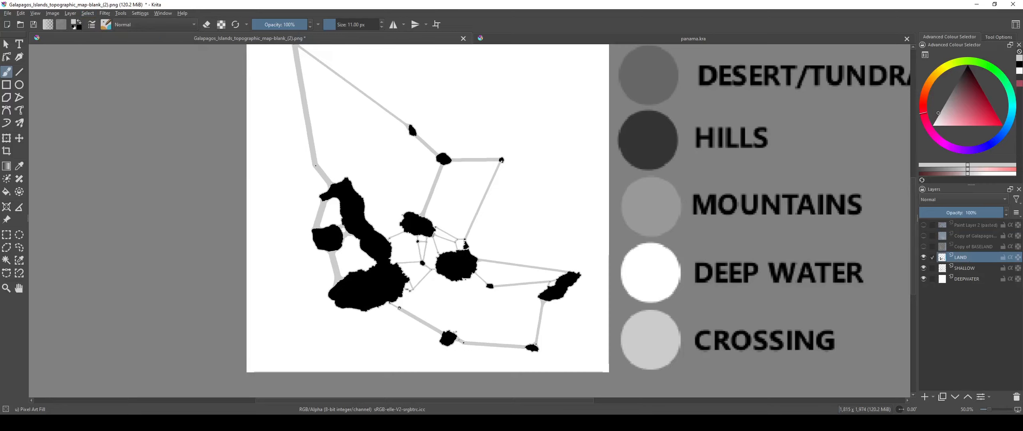
left_click(82, 13)
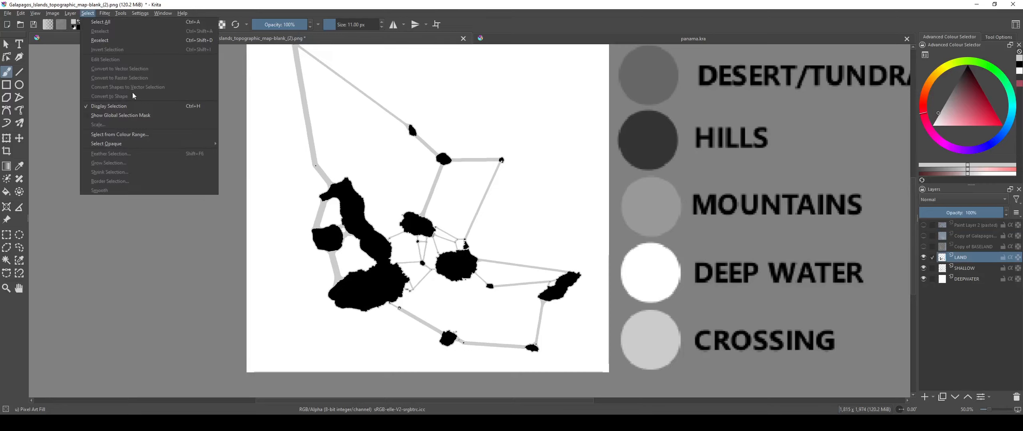
mouse_move(192, 143)
left_click(253, 148)
scroll(384, 303, "up", 5)
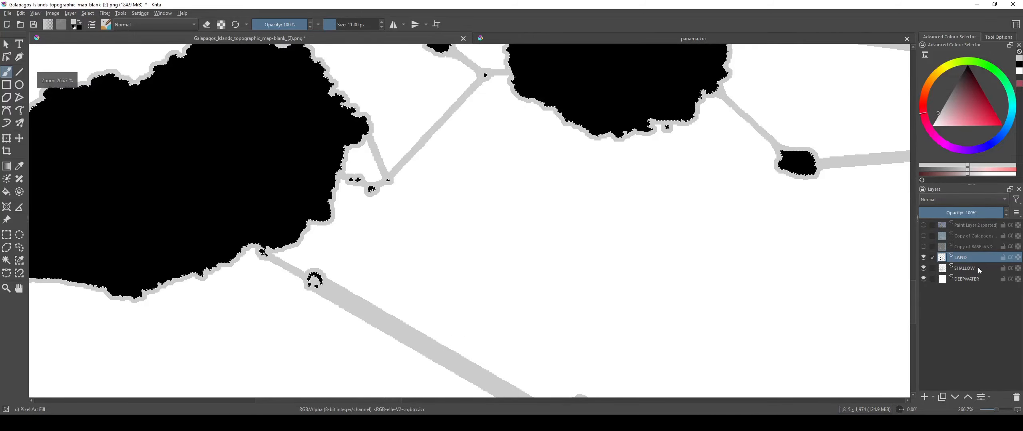
left_click(964, 268)
scroll(442, 239, "down", 1)
left_click(88, 13)
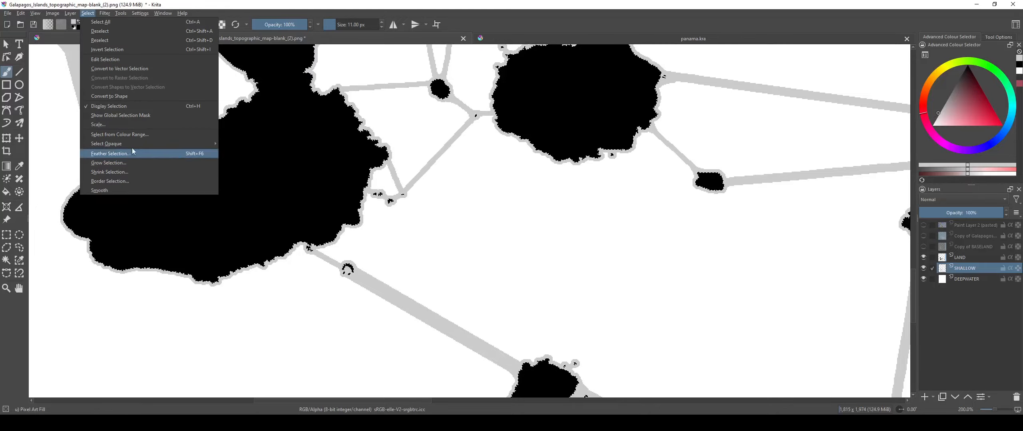
mouse_move(192, 144)
left_click(269, 155)
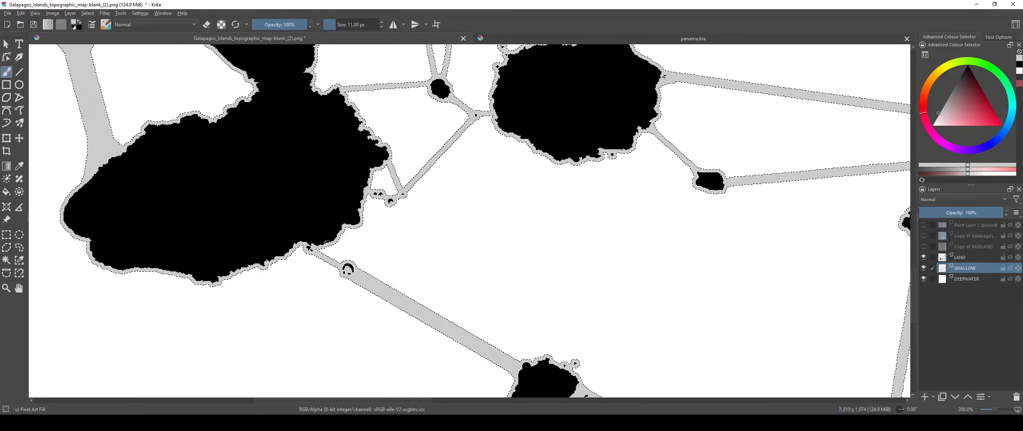
Step: Examine the combined selection outline around the islands and along the canvas edges, and clear the selection
scroll(339, 247, "up", 2)
scroll(338, 286, "down", 6)
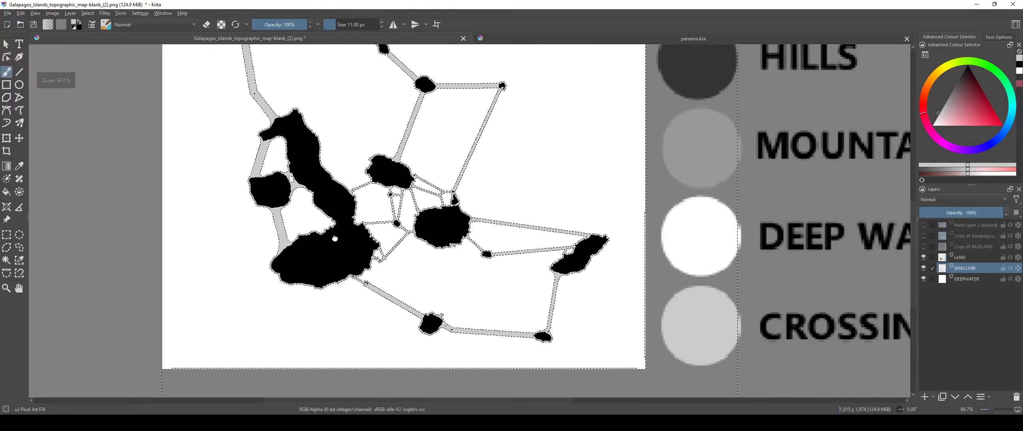
left_click_drag(363, 284, 384, 352)
scroll(365, 351, "down", 1)
left_click_drag(347, 394, 356, 263)
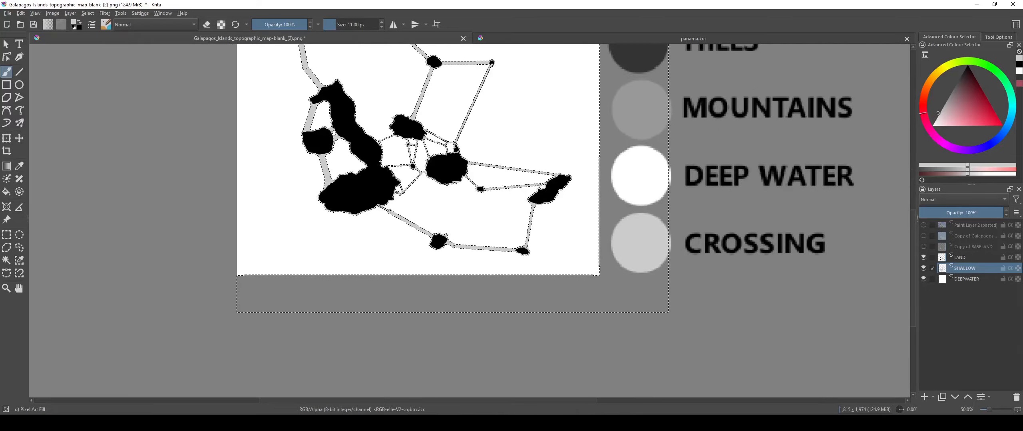
scroll(357, 263, "up", 5)
scroll(403, 294, "up", 2)
left_click_drag(328, 273, 857, 278)
left_click_drag(60, 256, 480, 255)
left_click_drag(319, 256, 811, 274)
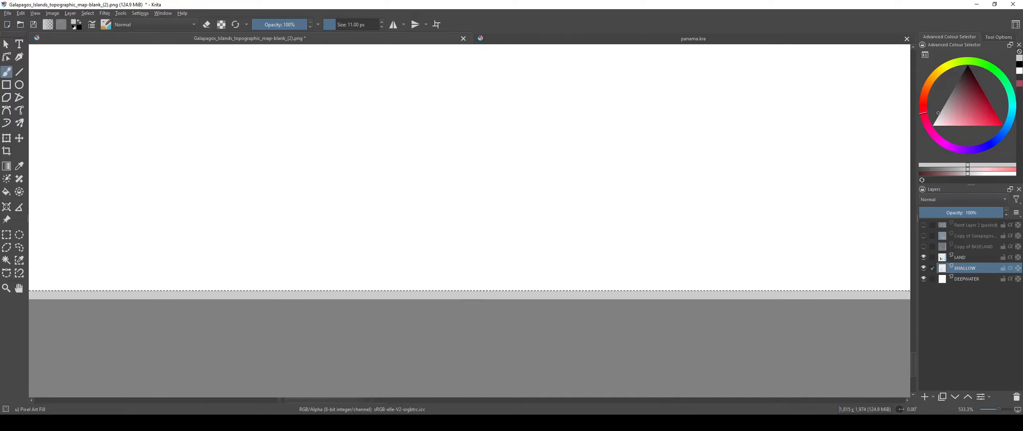
left_click_drag(183, 259, 491, 269)
scroll(427, 276, "down", 8)
left_click_drag(379, 289, 286, 337)
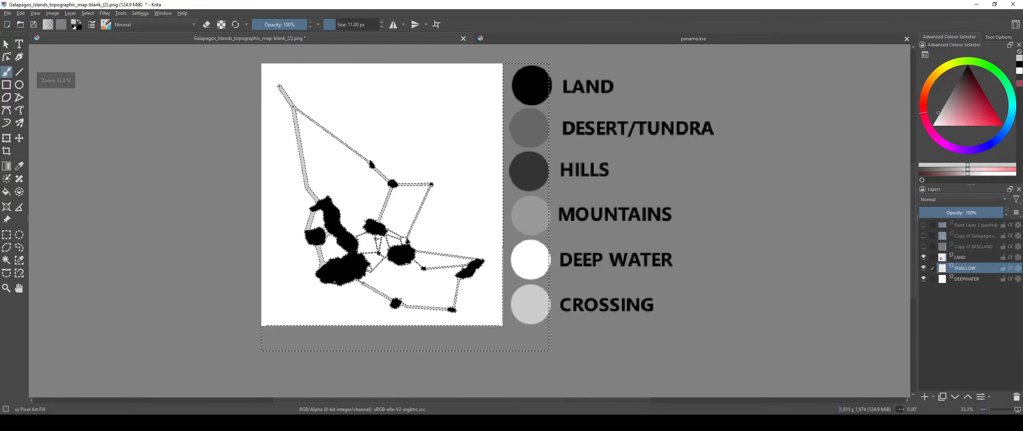
scroll(344, 280, "down", 1)
scroll(342, 284, "up", 2)
key("ctrl+shift+a")
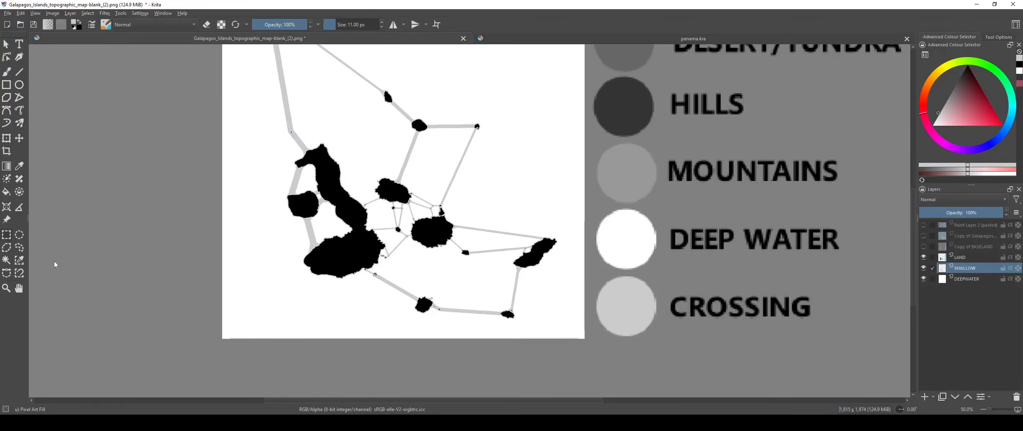
Step: Box-select the stray SHALLOW layer pixels along the map's lower and right edges and delete them
left_click_drag(211, 311, 148, 262)
scroll(149, 262, "up", 1)
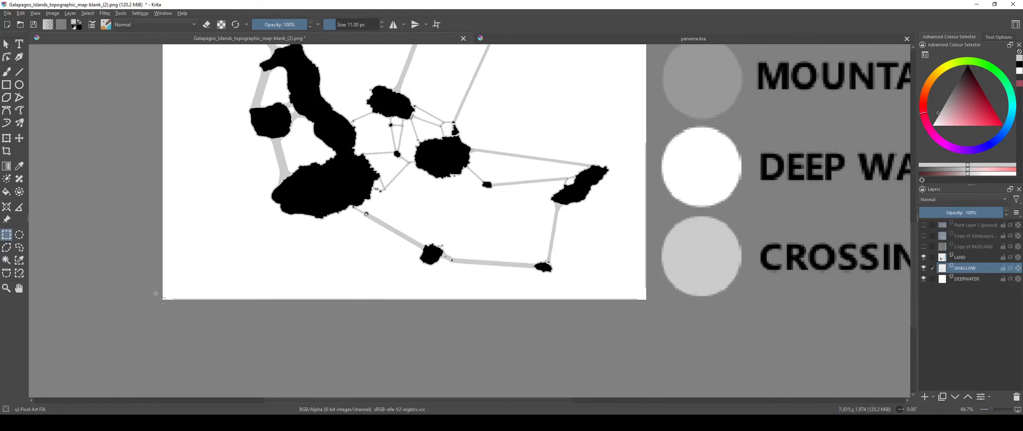
left_click_drag(673, 343, 674, 343)
scroll(502, 354, "down", 3)
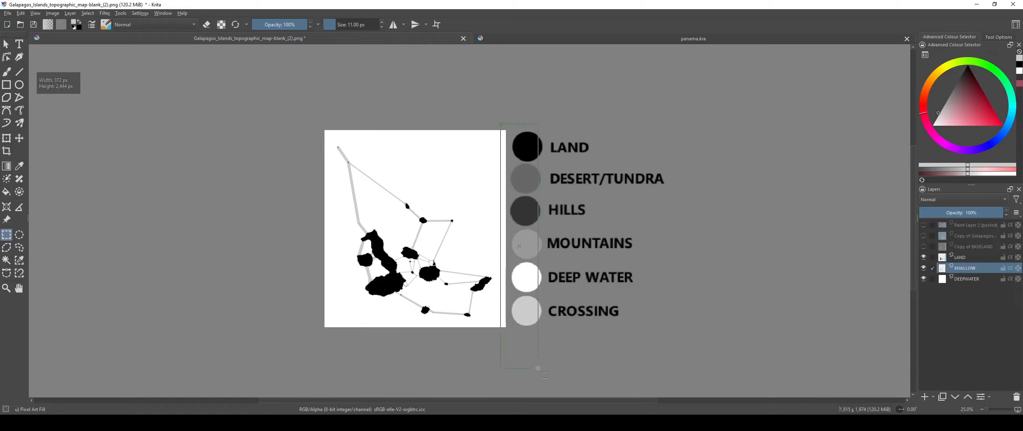
scroll(467, 322, "up", 3)
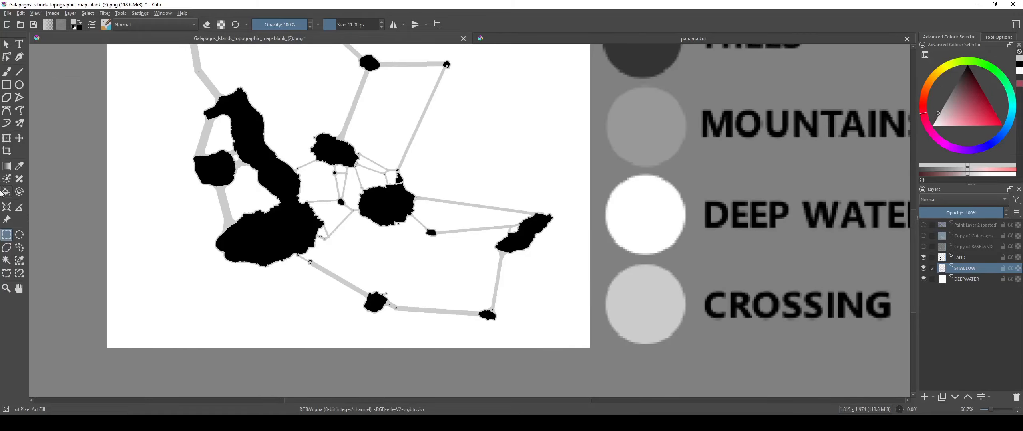
left_click_drag(170, 233, 194, 277)
Step: Select the opaque areas of the SHALLOW layer and check the selection outline along the bridges, islands and canvas border
left_click(88, 13)
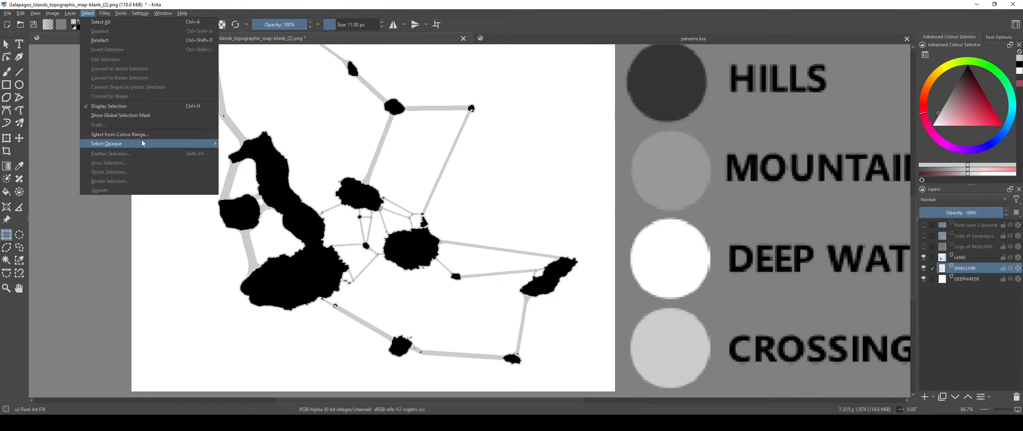
mouse_move(198, 146)
left_click(254, 144)
scroll(358, 266, "up", 4)
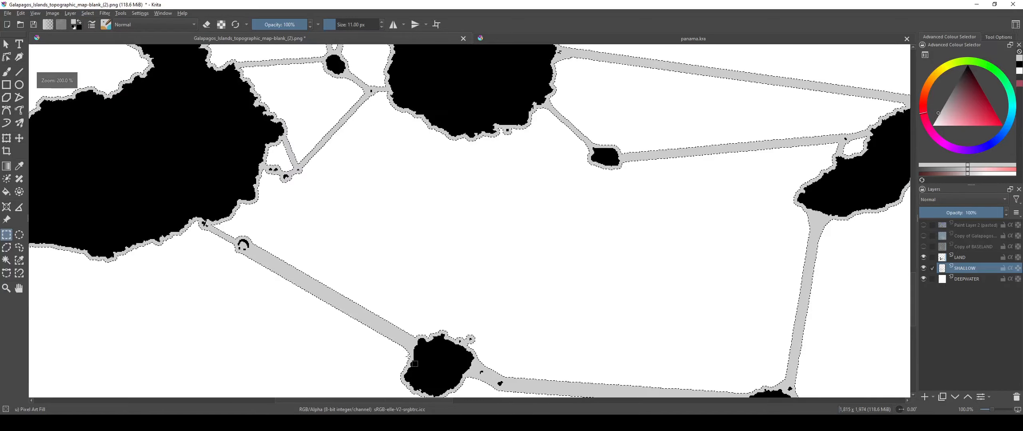
scroll(679, 280, "down", 3)
left_click_drag(627, 322, 589, 406)
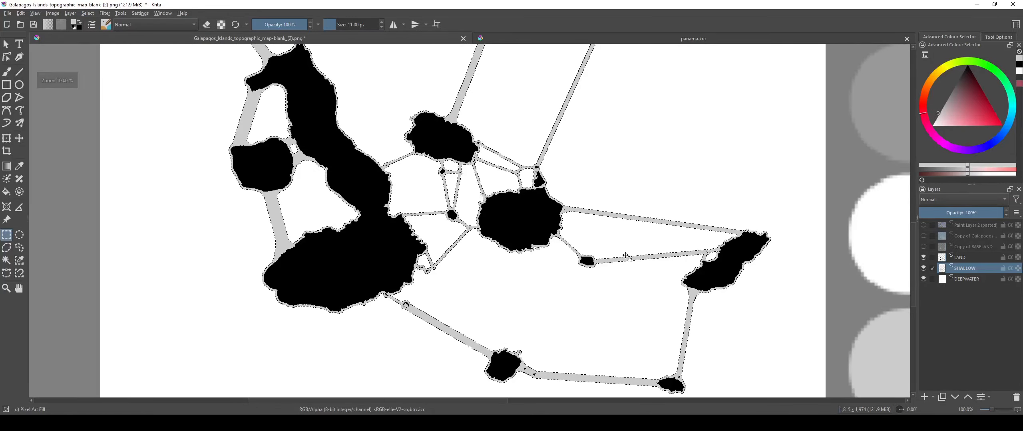
left_click_drag(541, 228, 586, 306)
left_click_drag(519, 132, 557, 325)
scroll(443, 205, "down", 2)
left_click_drag(487, 248, 527, 283)
scroll(374, 130, "up", 4)
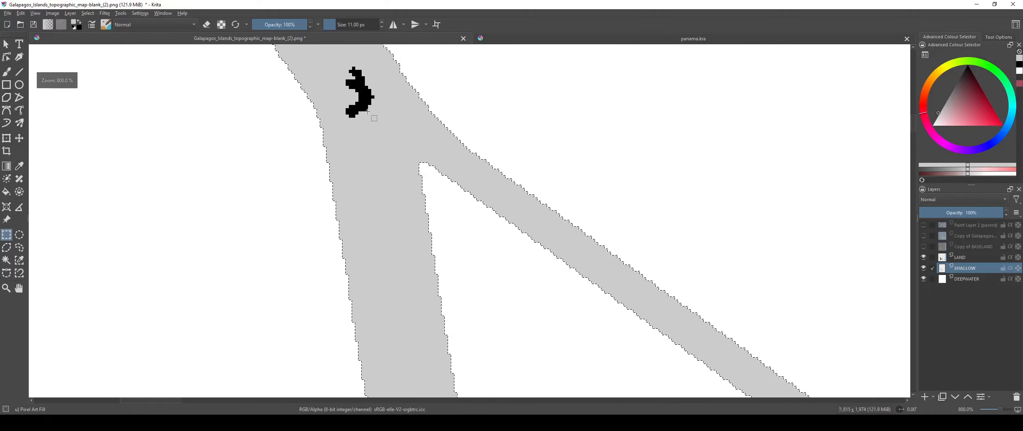
scroll(381, 132, "down", 7)
scroll(459, 198, "up", 2)
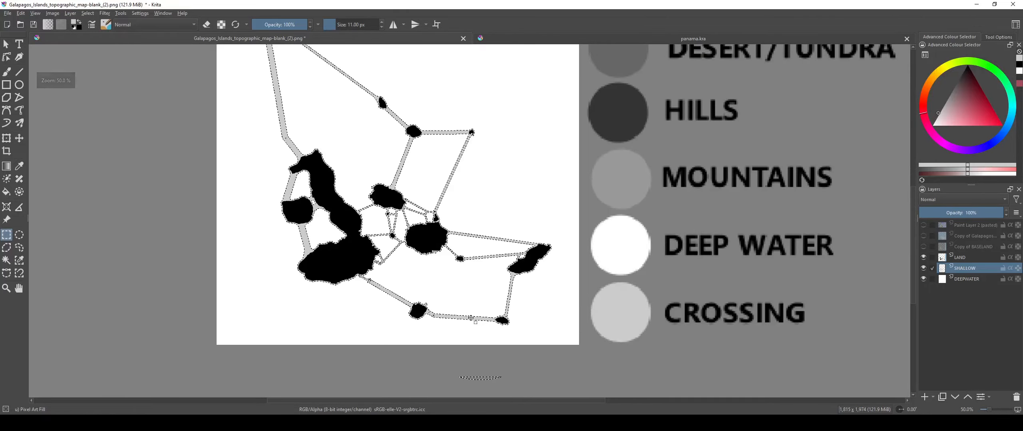
Step: Trim the image to the selected SHALLOW layer content and clear the selection
left_click(53, 13)
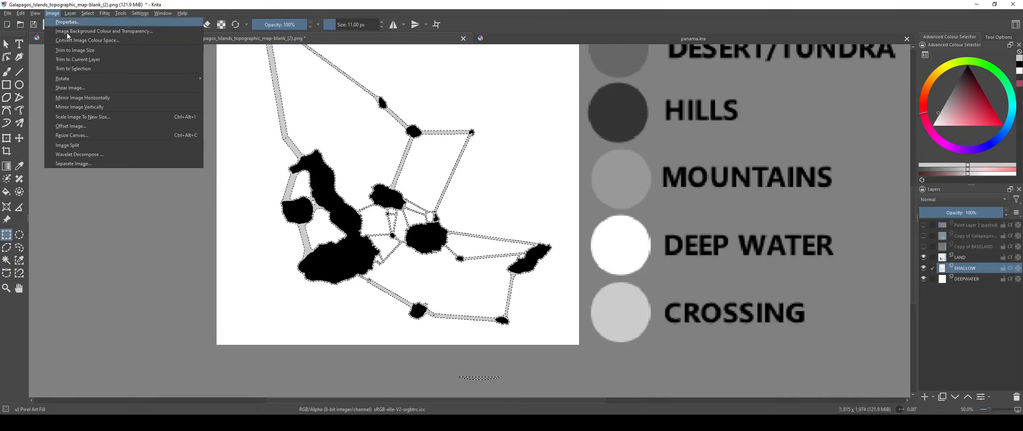
left_click(72, 68)
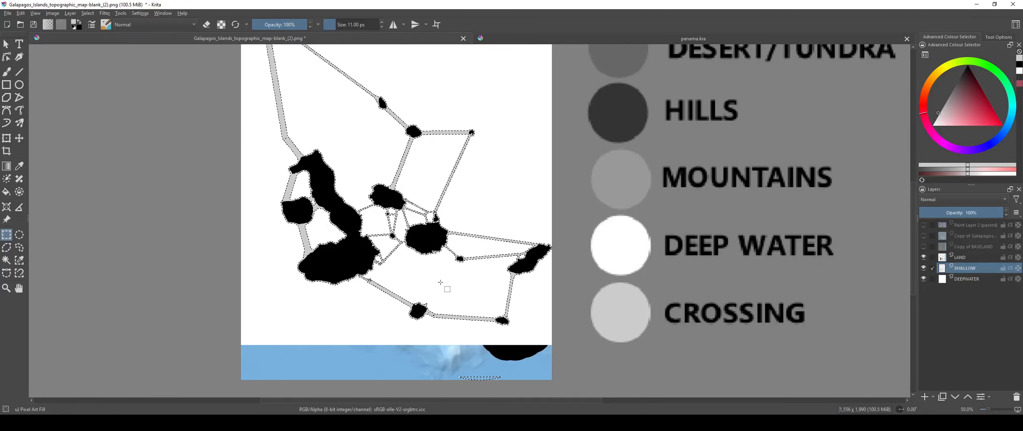
scroll(452, 254, "up", 1)
left_click_drag(408, 169, 457, 282)
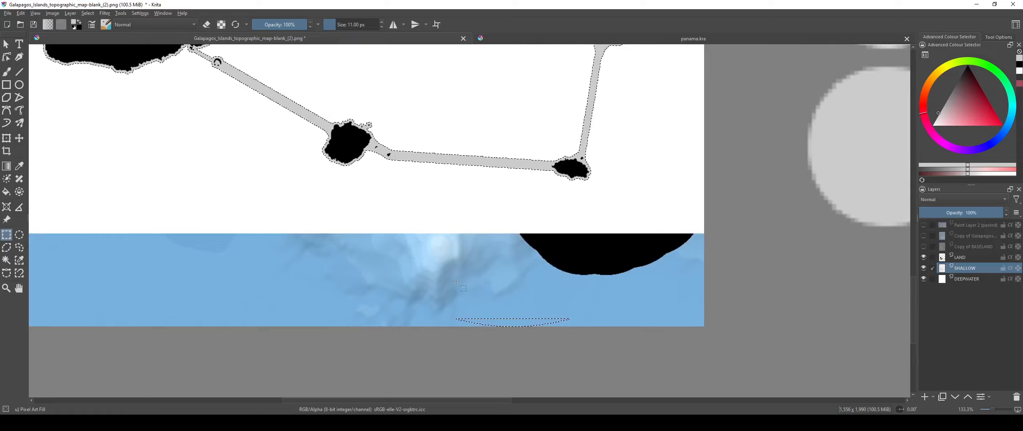
key("ctrl+shift+a")
Step: Box-select the map area above the blue strip across its full width and trim the image to it, at 1,556 x 1,731 px
scroll(509, 315, "down", 4)
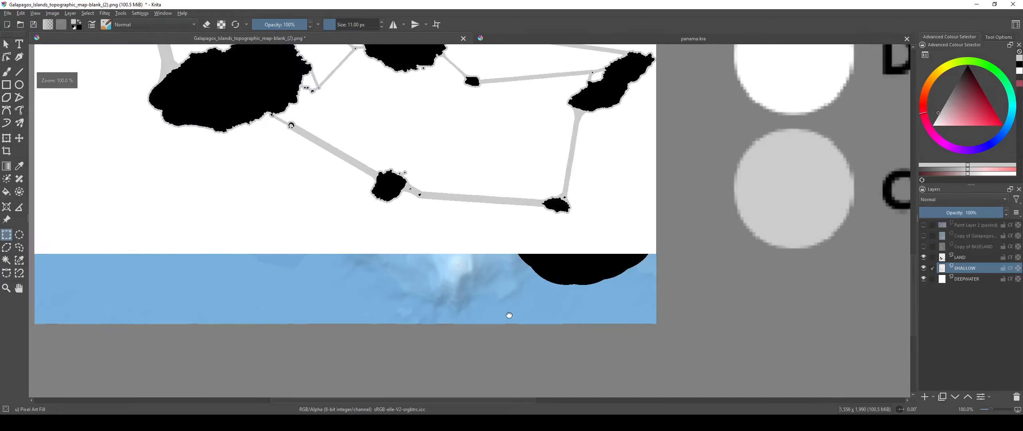
left_click_drag(286, 168, 292, 197)
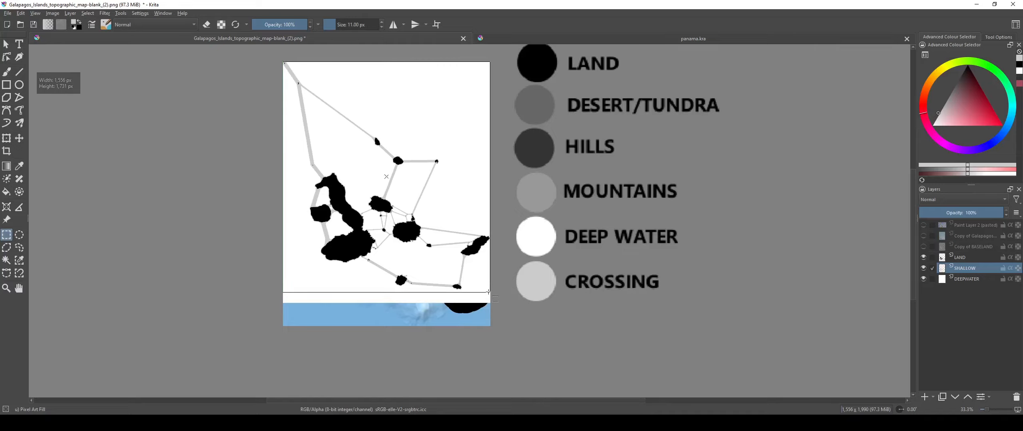
left_click(52, 13)
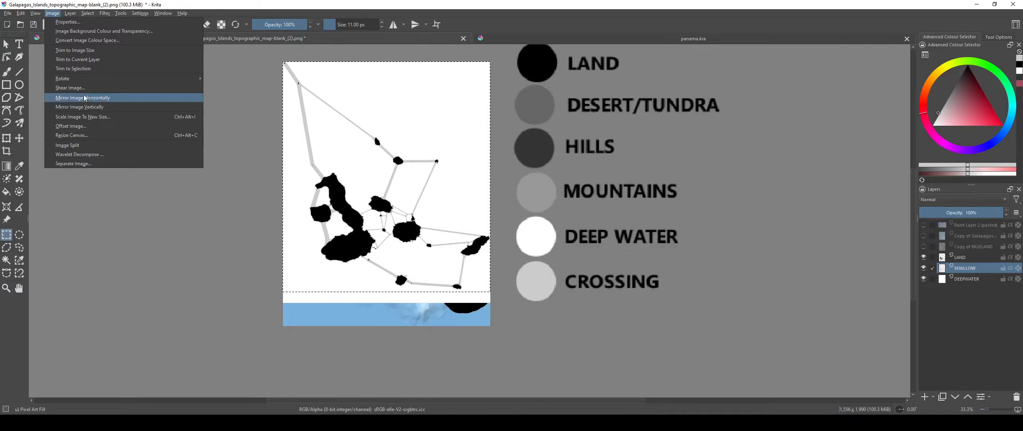
left_click(73, 68)
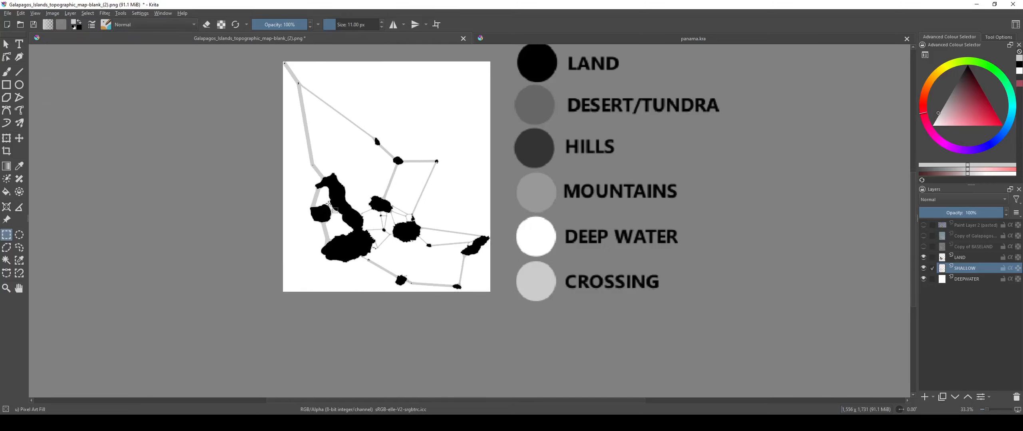
Step: Select the SHALLOW layer's opaque areas again, trim the image to that selection at 1,556 x 1,715 px, and clear it
scroll(385, 118, "up", 2)
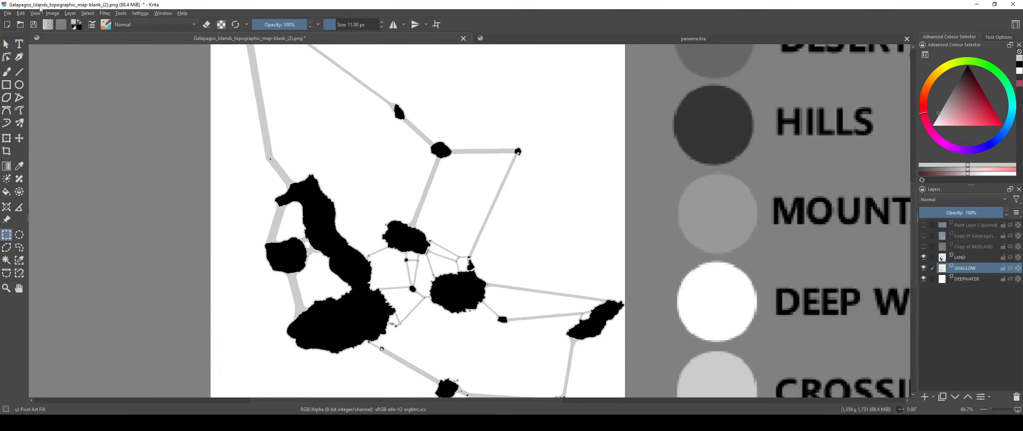
left_click(88, 14)
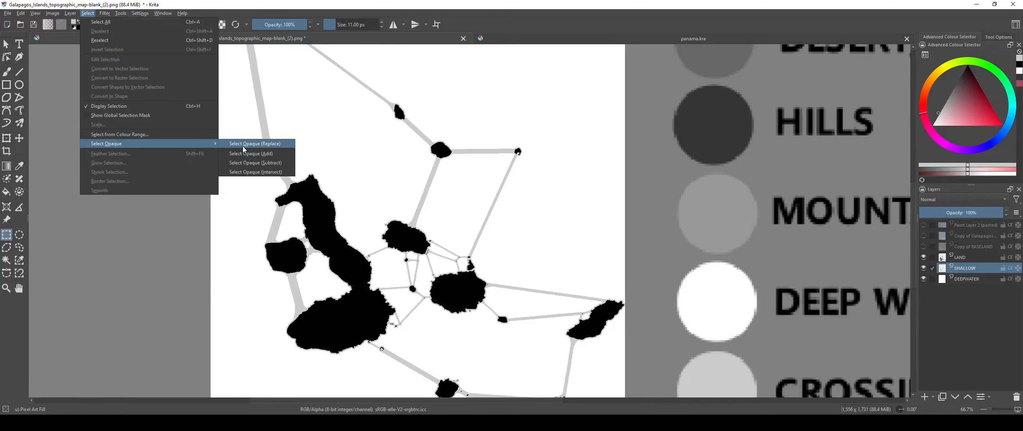
left_click(243, 144)
scroll(243, 149, "down", 1)
scroll(243, 149, "down", 1)
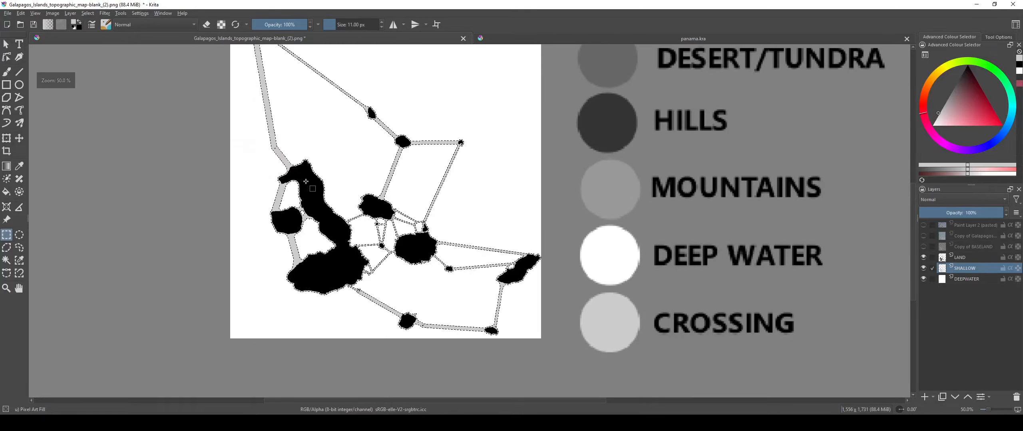
left_click(52, 13)
left_click(90, 69)
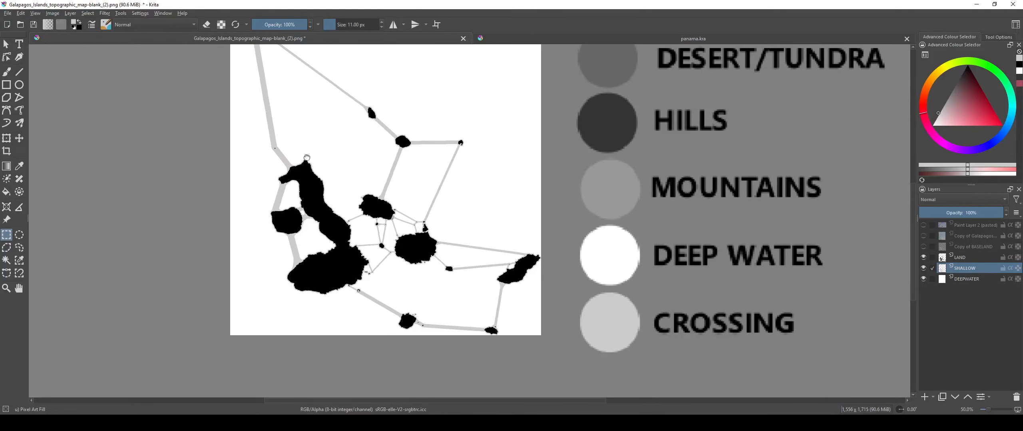
Step: Examine the trimmed canvas borders at the northwestern islet, the southeastern islet and the easternmost island
left_click_drag(306, 157, 341, 253)
scroll(268, 84, "up", 8)
left_click_drag(282, 164, 303, 253)
scroll(324, 189, "up", 1)
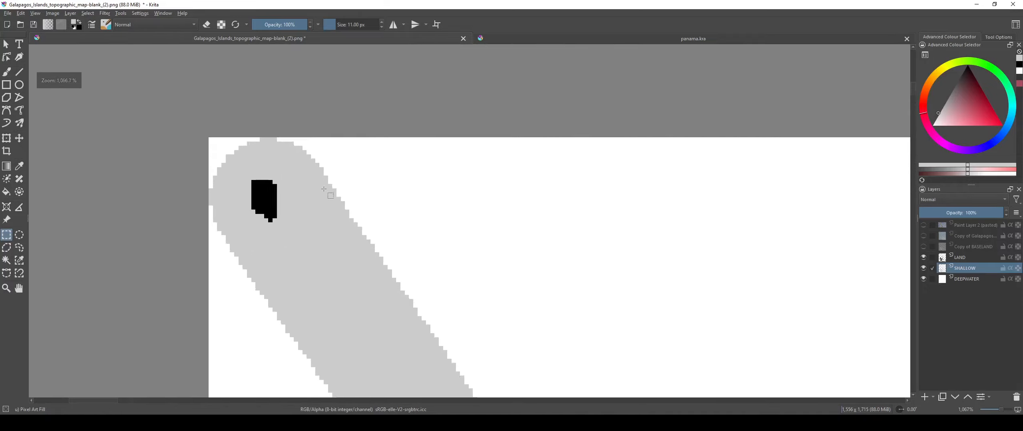
scroll(324, 189, "down", 8)
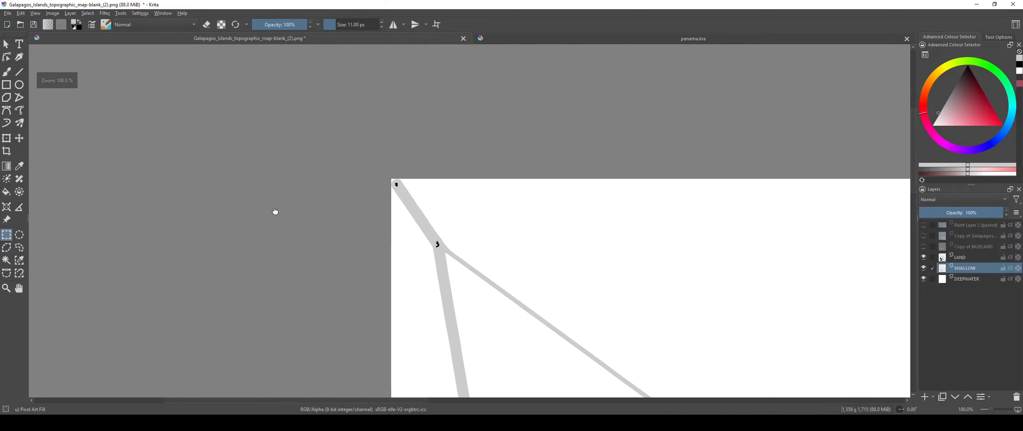
scroll(275, 212, "down", 2)
left_click_drag(399, 286, 380, 74)
scroll(365, 184, "up", 3)
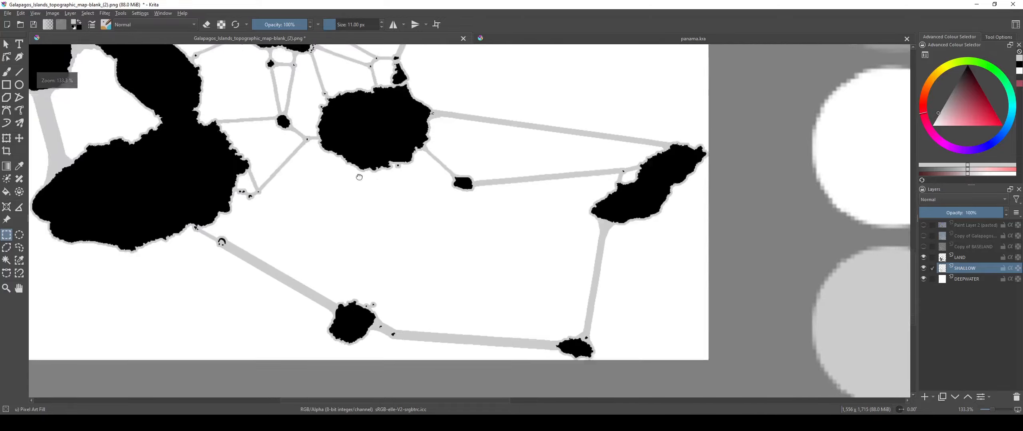
left_click_drag(365, 184, 240, 59)
scroll(467, 255, "up", 6)
scroll(201, 210, "down", 4)
left_click_drag(211, 210, 338, 280)
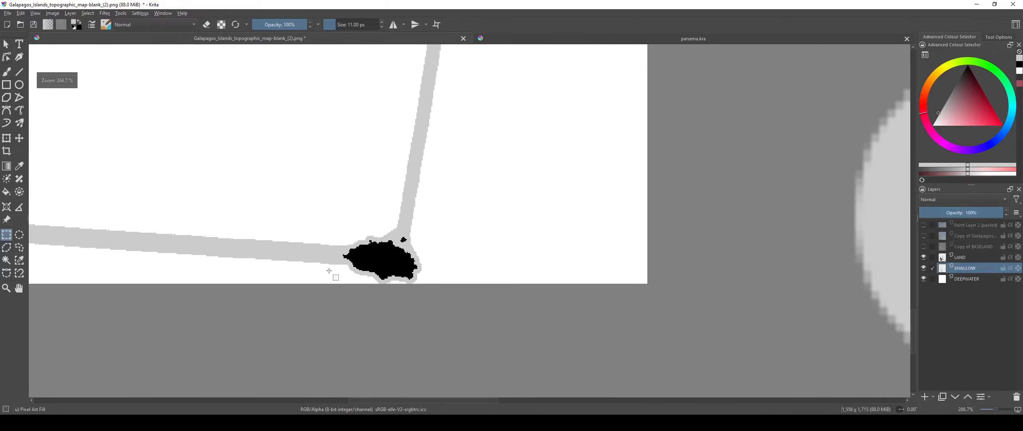
scroll(336, 301, "down", 3)
left_click_drag(433, 245, 769, 353)
scroll(362, 279, "down", 2)
left_click_drag(355, 292, 352, 322)
scroll(427, 286, "up", 2)
left_click_drag(682, 320, 430, 242)
scroll(431, 242, "up", 4)
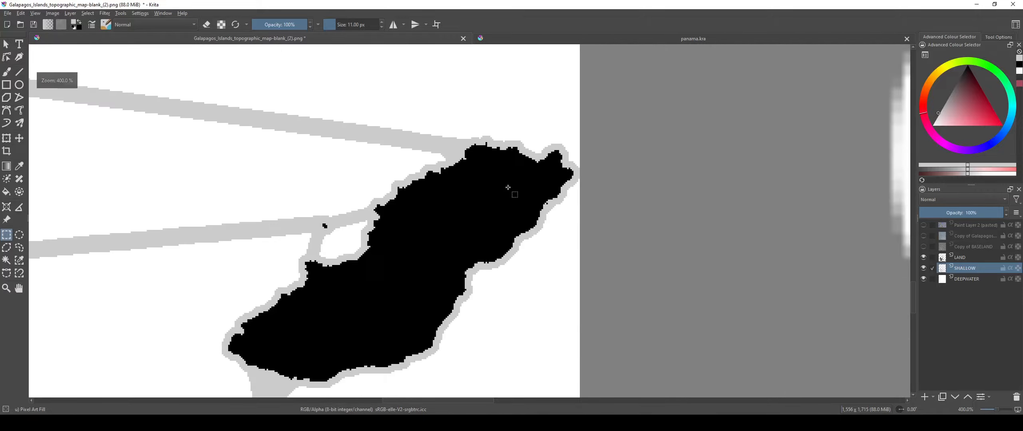
Step: Examine the trimmed canvas borders beside the easternmost island and along the western side of the map
scroll(508, 188, "up", 8)
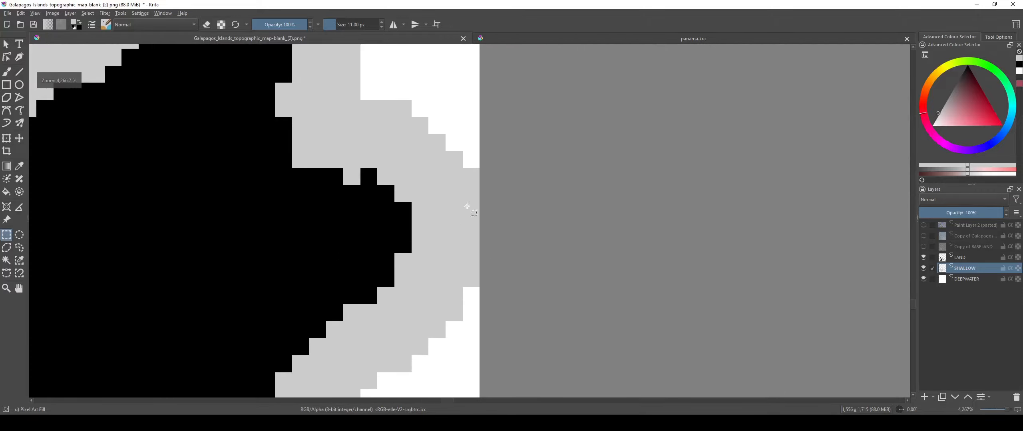
scroll(467, 207, "down", 15)
scroll(389, 228, "up", 5)
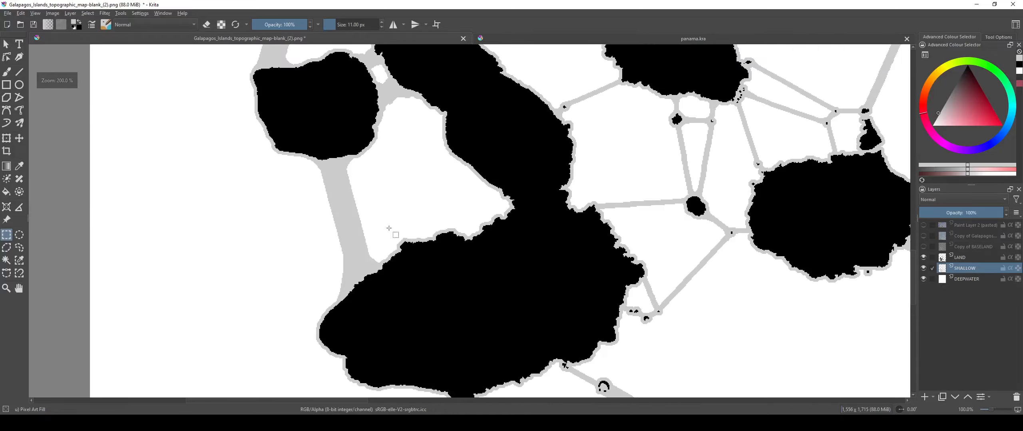
scroll(451, 235, "up", 6)
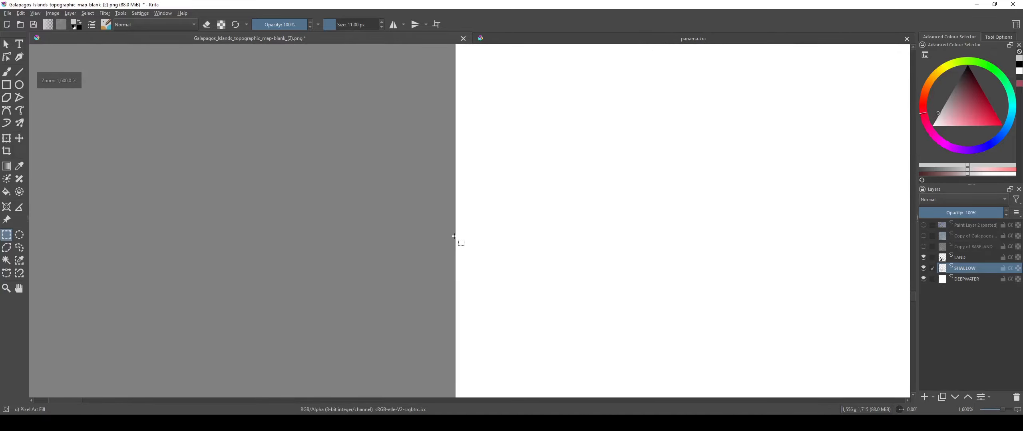
scroll(454, 236, "down", 12)
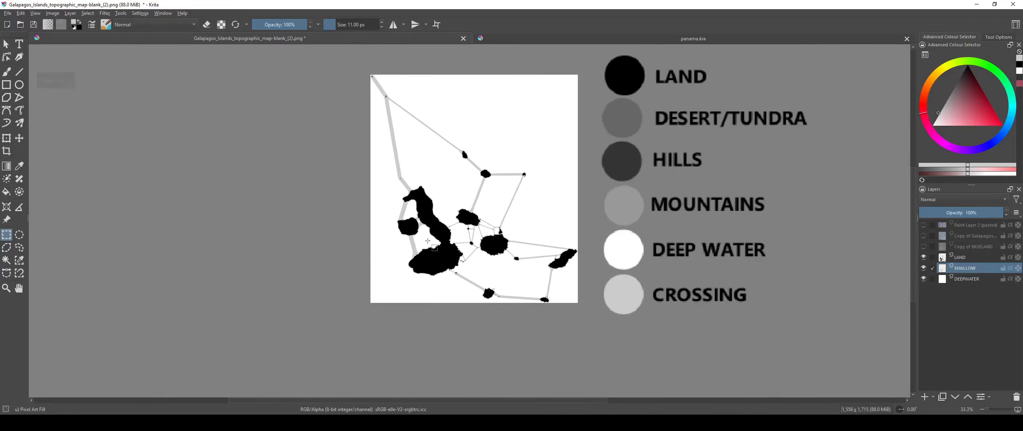
scroll(424, 251, "up", 2)
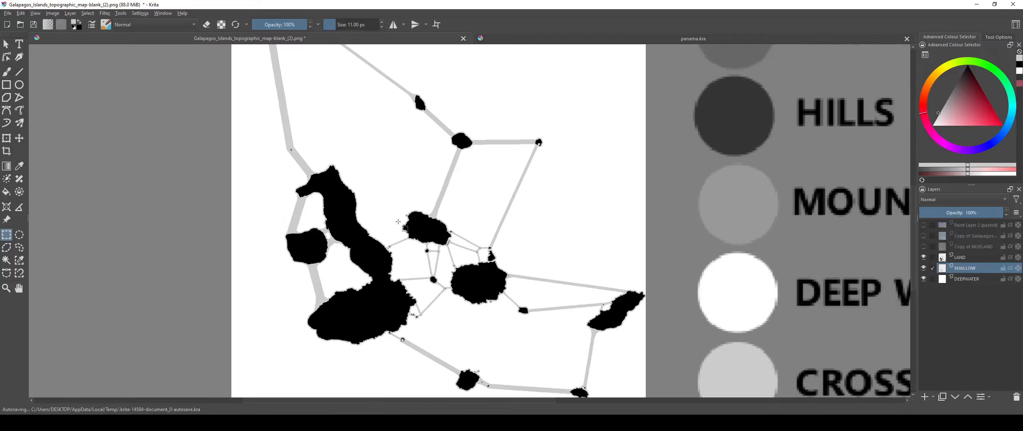
scroll(625, 293, "up", 4)
left_click_drag(689, 306, 647, 287)
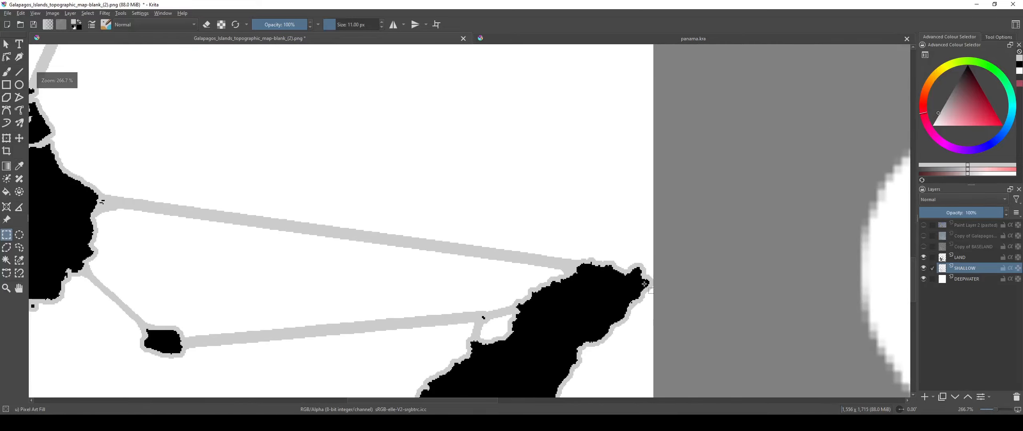
scroll(354, 262, "down", 3)
left_click_drag(125, 256, 369, 210)
scroll(369, 211, "up", 1)
scroll(294, 247, "down", 2)
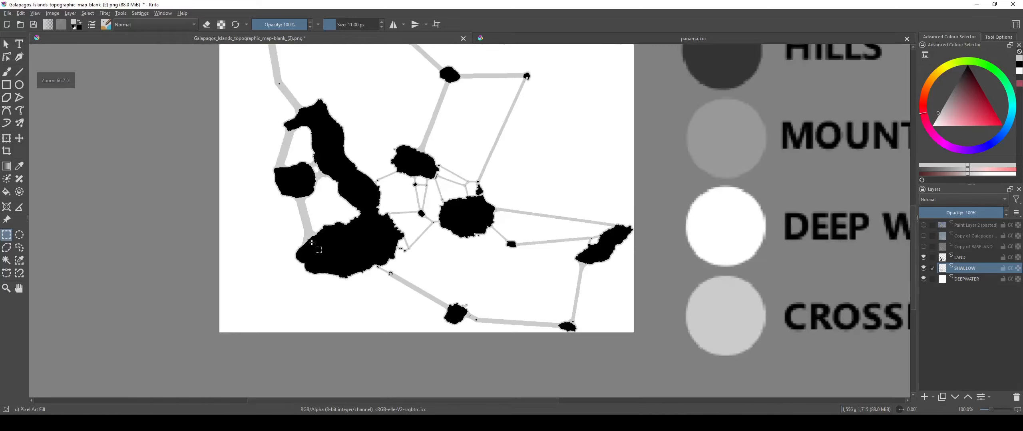
left_click_drag(326, 203, 315, 227)
Step: Try resizing the canvas to 1,551 x 1,711 px and undo the resize
left_click(88, 13)
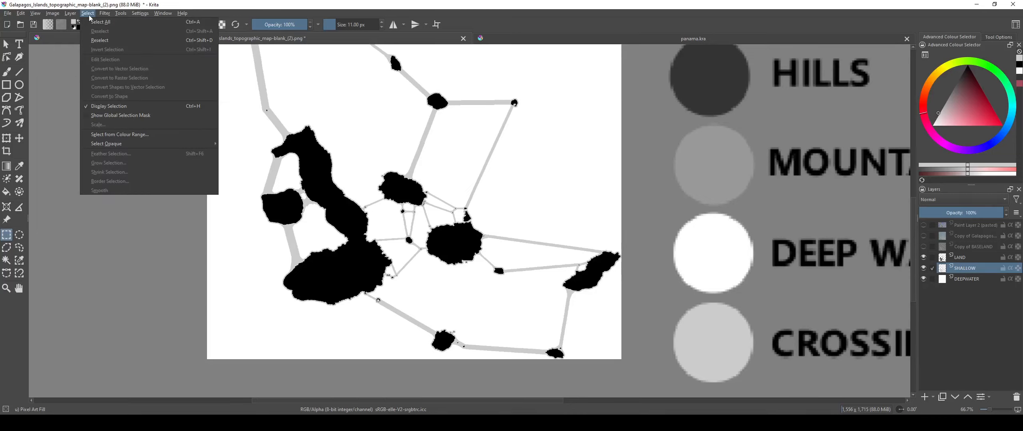
mouse_move(53, 14)
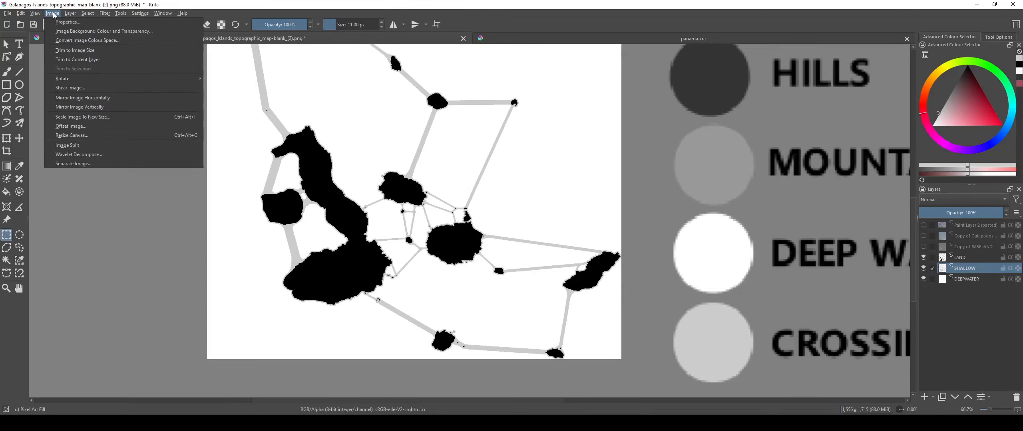
left_click(75, 136)
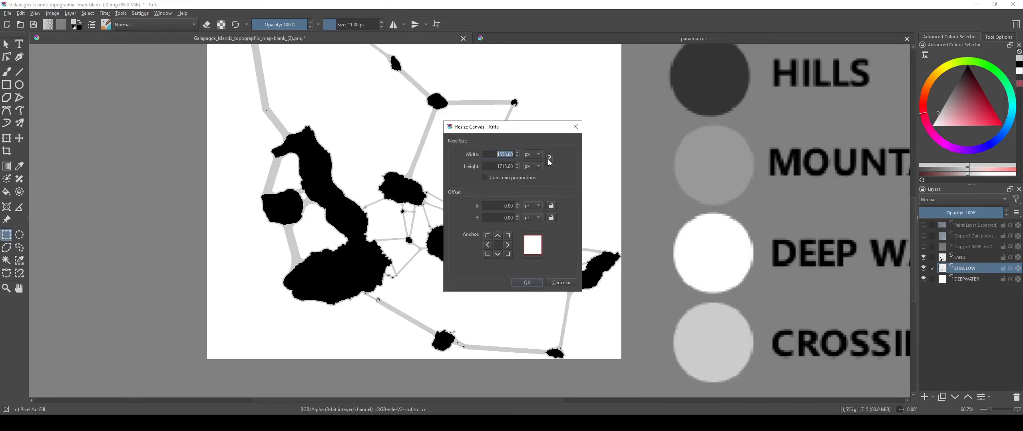
left_click(505, 156)
key("BackSpace")
type("1")
left_click(535, 283)
scroll(535, 283, "up", 6)
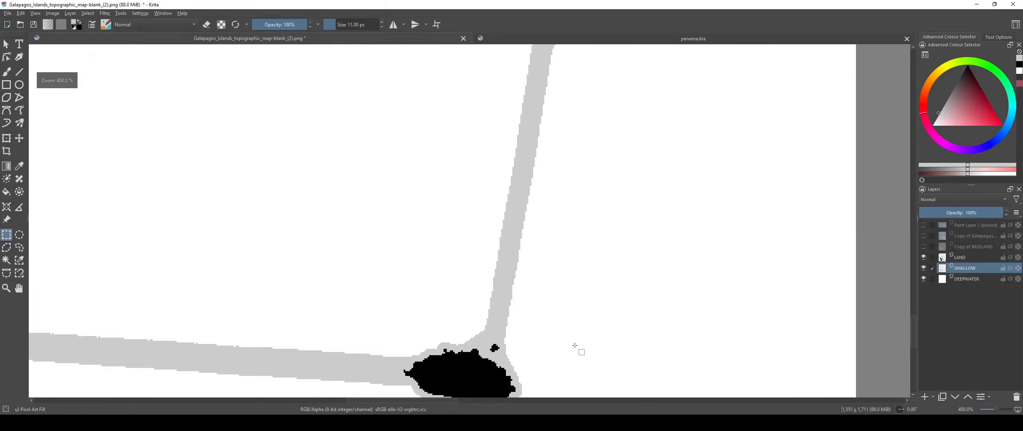
key("ctrl+z")
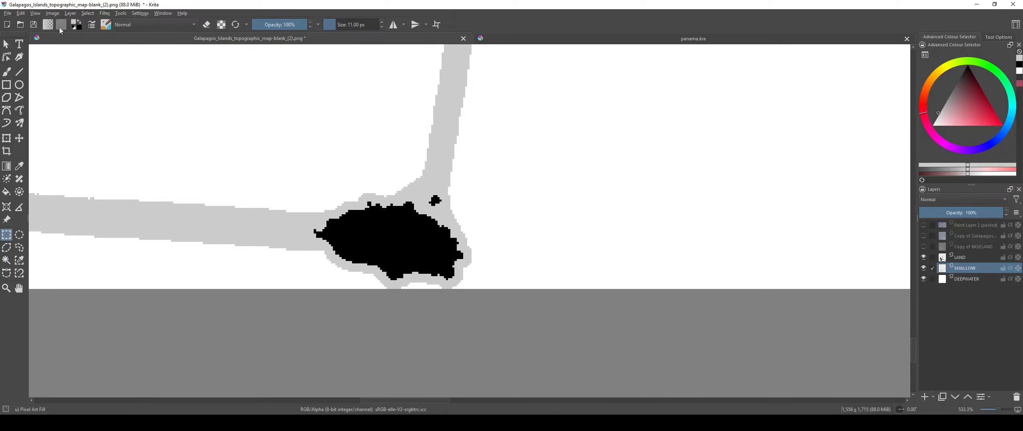
Step: Resize the canvas to 1,557 x 1,716 px
left_click(57, 13)
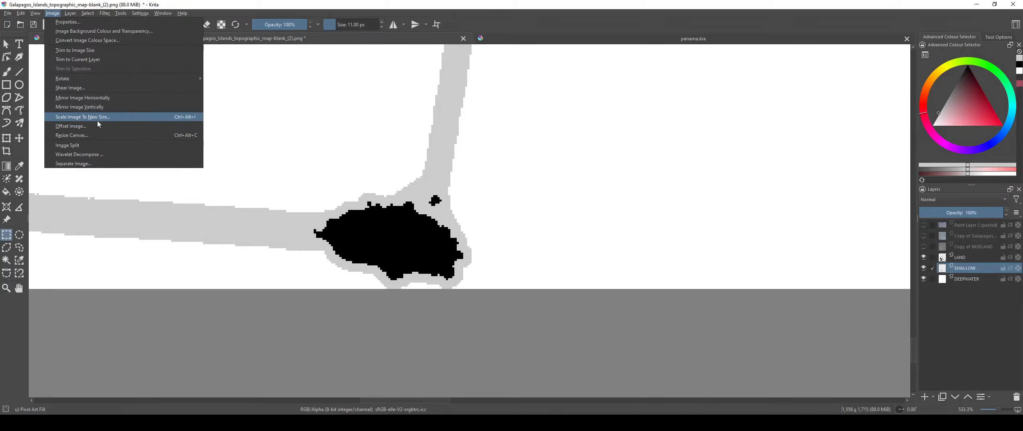
left_click(88, 136)
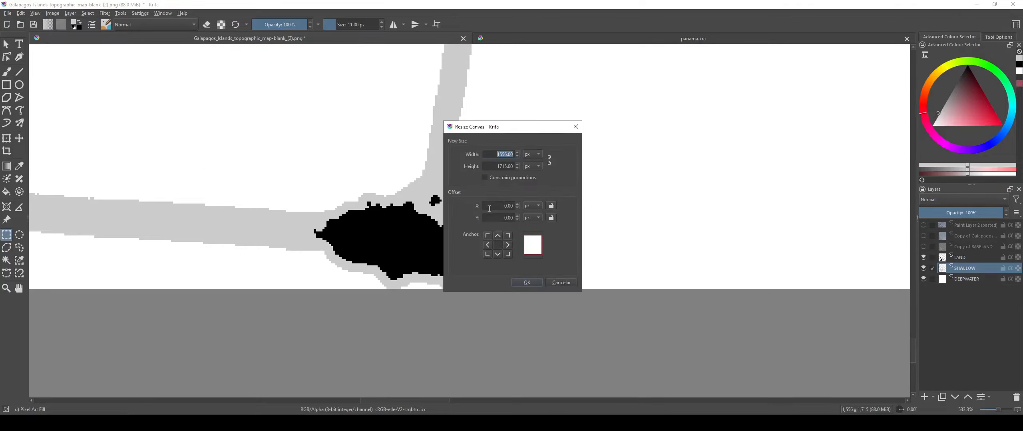
left_click(500, 155)
left_click(506, 168)
type("6")
left_click(519, 282)
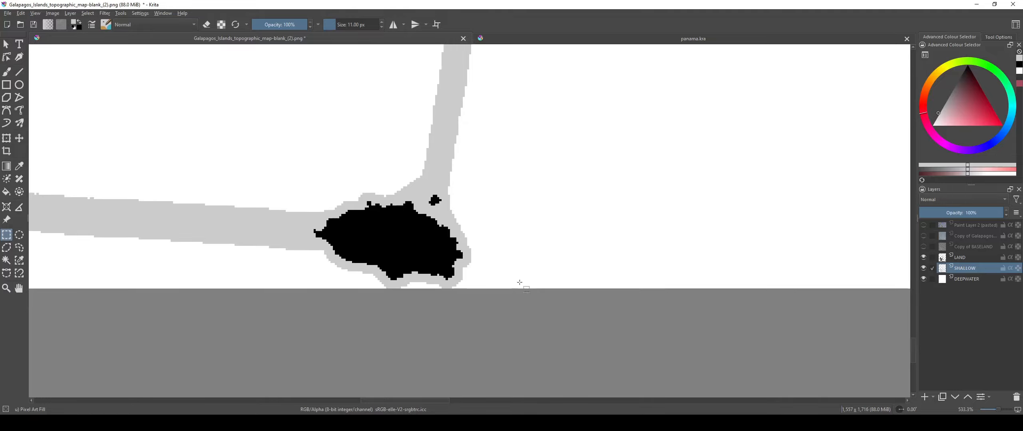
Step: Examine the enlarged canvas around the southern islands and at the northwestern islet's corner for transparent edge pixels
scroll(485, 287, "down", 5)
left_click_drag(475, 285, 483, 324)
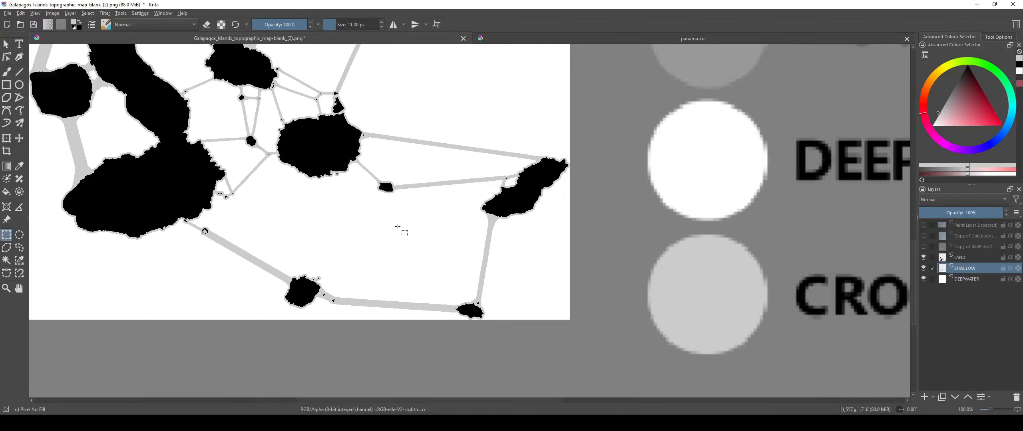
scroll(336, 197, "down", 2)
left_click_drag(337, 197, 578, 348)
scroll(385, 63, "up", 9)
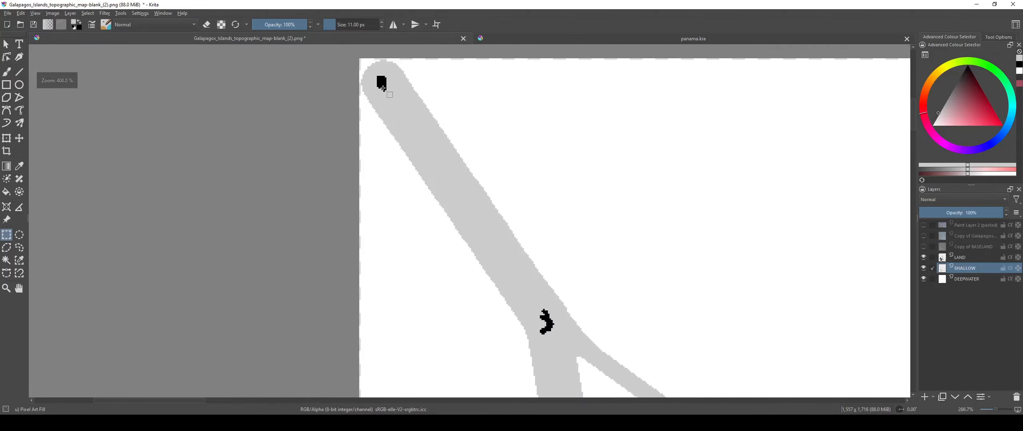
scroll(354, 106, "down", 2)
left_click_drag(347, 131, 321, 233)
scroll(433, 160, "up", 2)
scroll(459, 169, "up", 2)
left_click_drag(208, 172, 489, 133)
scroll(605, 131, "up", 1)
scroll(518, 112, "down", 2)
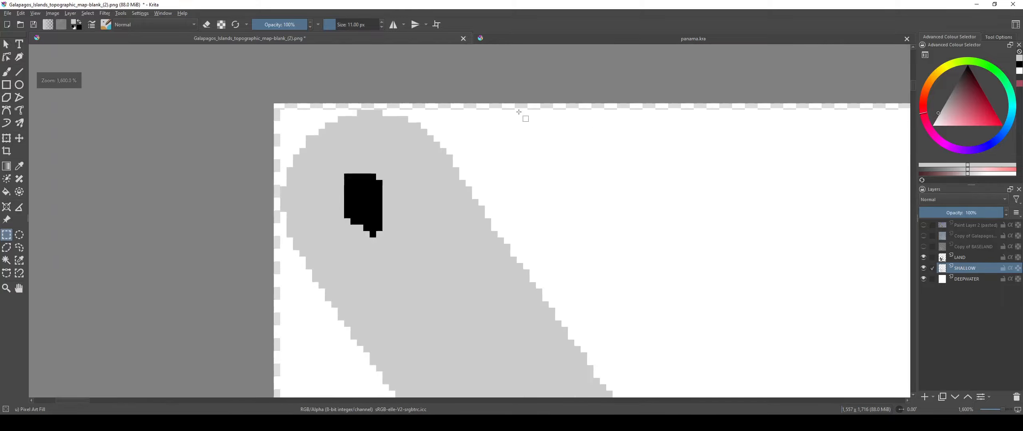
Step: Fill the transparent one-pixel strip along the canvas's northern and western edges with the deep-water white on the DEEPWATER layer
left_click(972, 280)
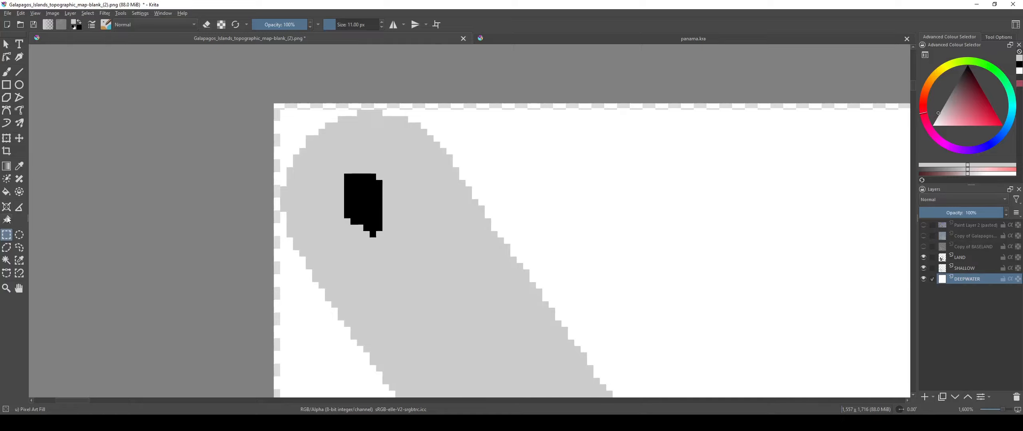
left_click(6, 193)
scroll(387, 103, "up", 3)
left_click(443, 119)
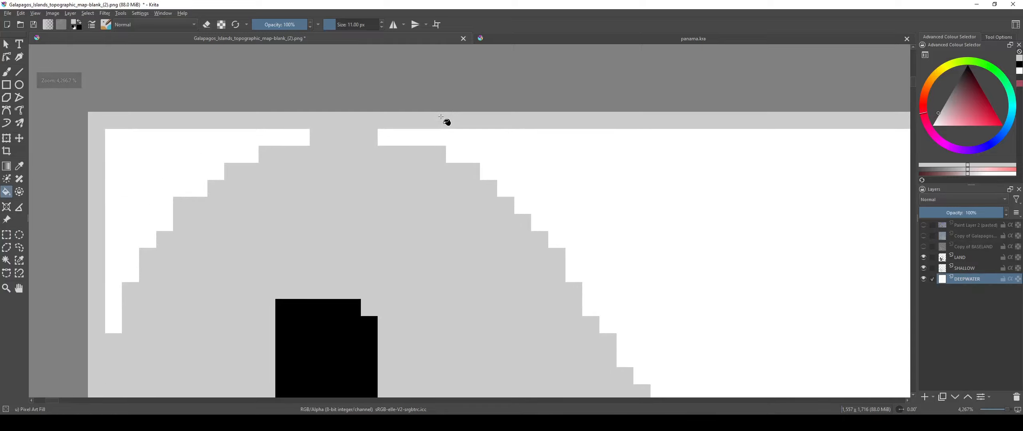
key("ctrl+z")
left_click(755, 194, "ctrl")
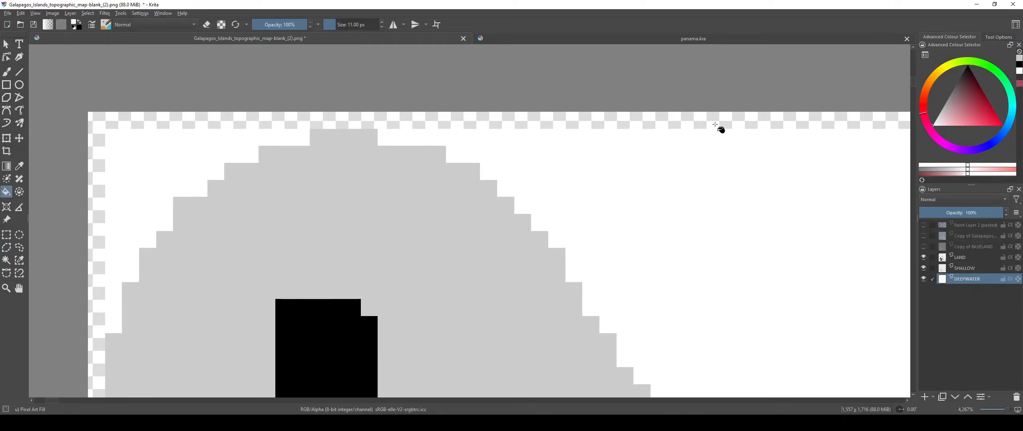
left_click(720, 128)
Step: Examine the canvas's eastern border beside the easternmost island
scroll(713, 142, "down", 5)
scroll(718, 155, "down", 8)
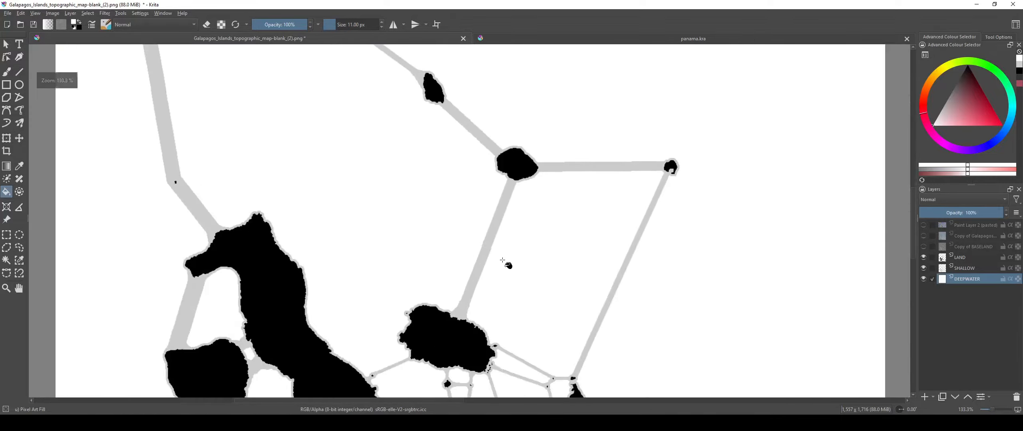
scroll(612, 130, "up", 6)
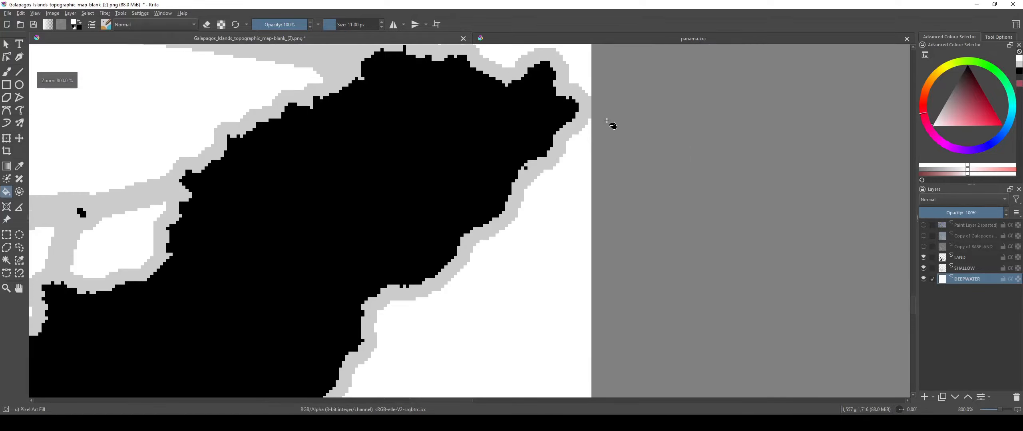
scroll(606, 139, "down", 8)
scroll(606, 139, "up", 11)
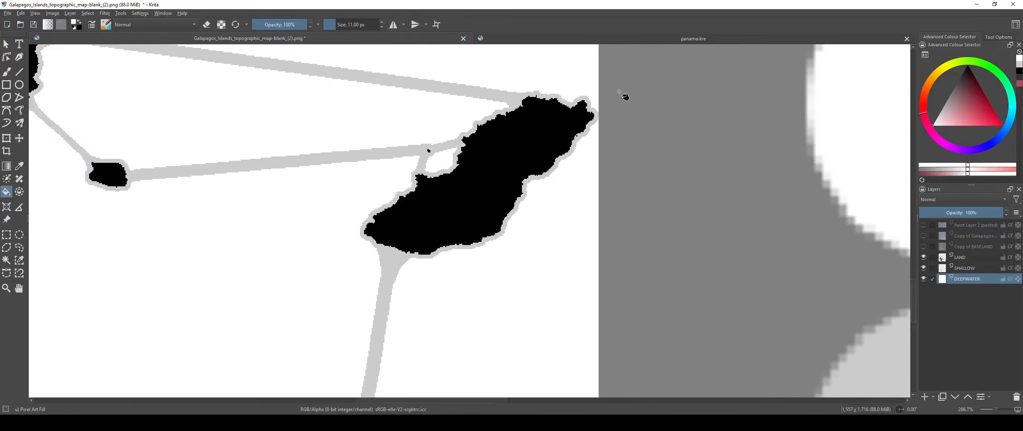
scroll(515, 198, "down", 10)
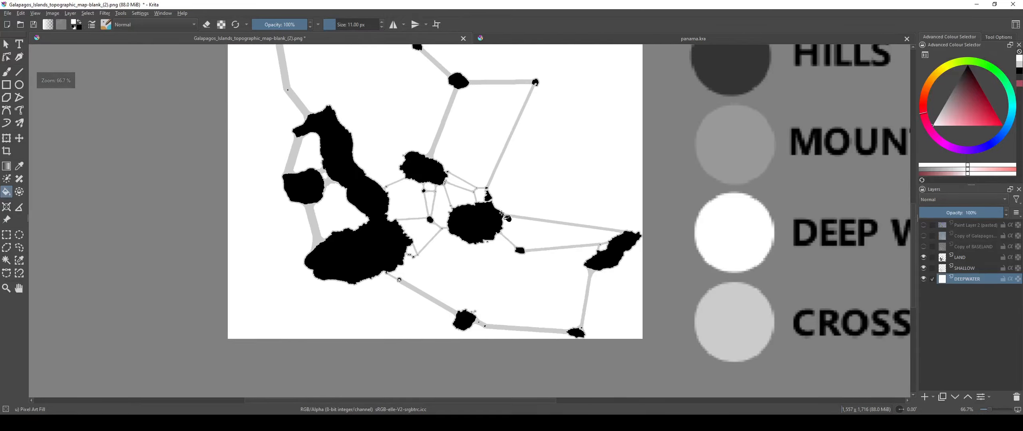
left_click(56, 14)
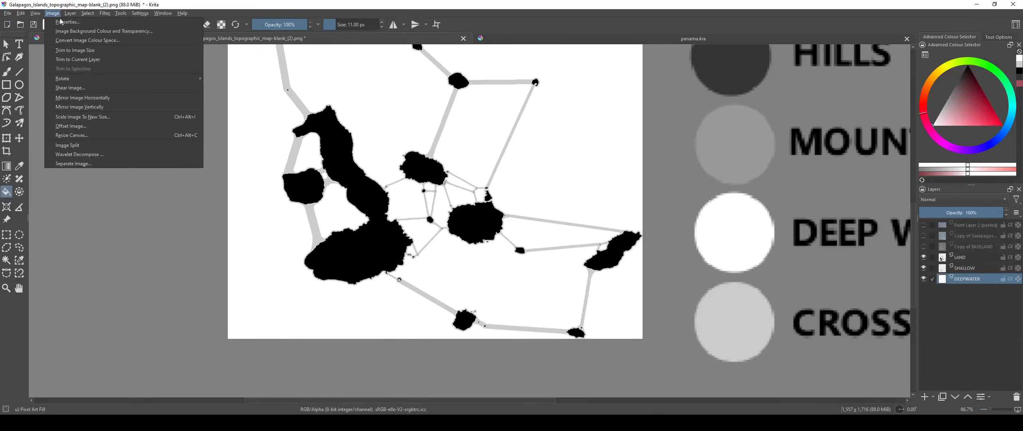
left_click(72, 135)
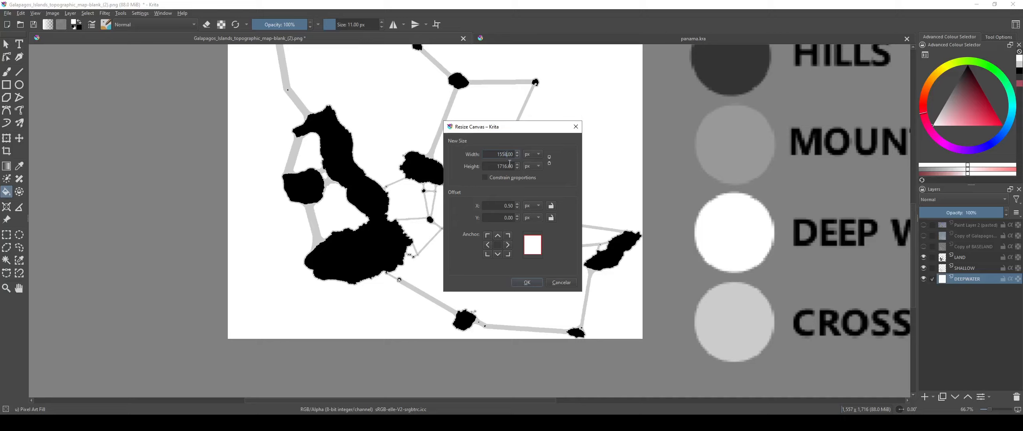
scroll(505, 170, "up", 2)
left_click(561, 282)
Step: Examine the whole map and its canvas borders next to the terrain colour legend
scroll(642, 240, "up", 4)
scroll(456, 248, "down", 6)
left_click_drag(193, 240, 425, 235)
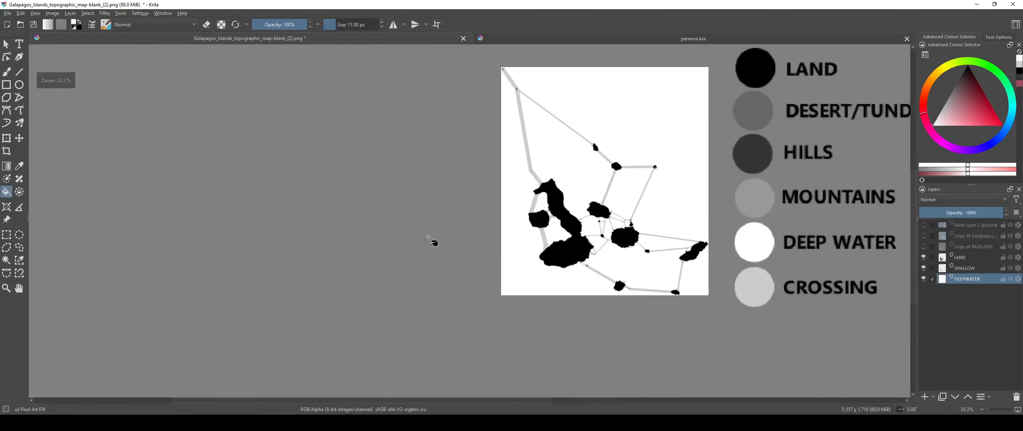
scroll(426, 237, "up", 4)
scroll(531, 241, "down", 4)
left_click_drag(666, 254, 385, 287)
scroll(385, 286, "up", 3)
scroll(403, 291, "down", 2)
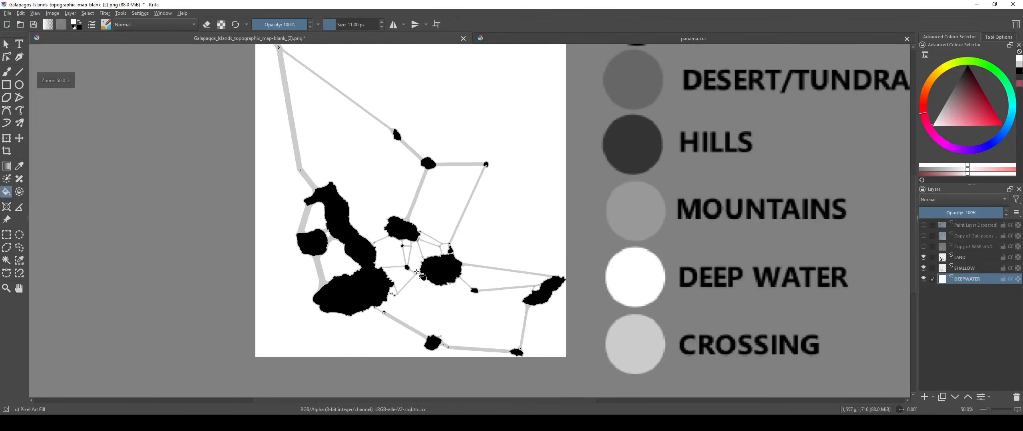
scroll(414, 267, "down", 2)
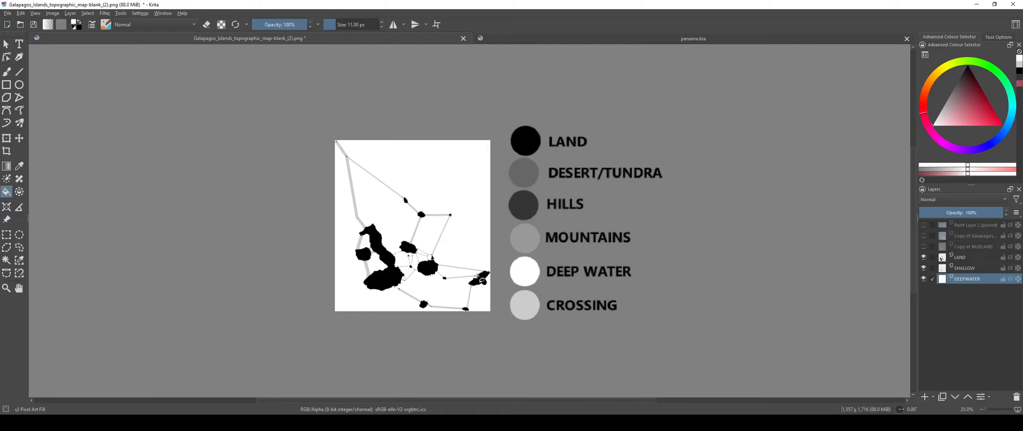
Step: Resize the canvas to 1,559 x 1,718 px and inspect its new border beside the easternmost island
left_click(48, 12)
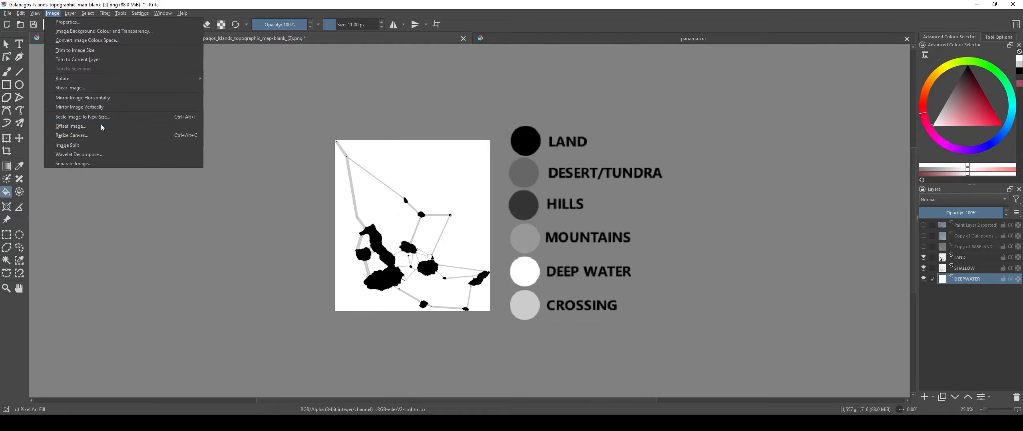
left_click(123, 136)
left_click(505, 156)
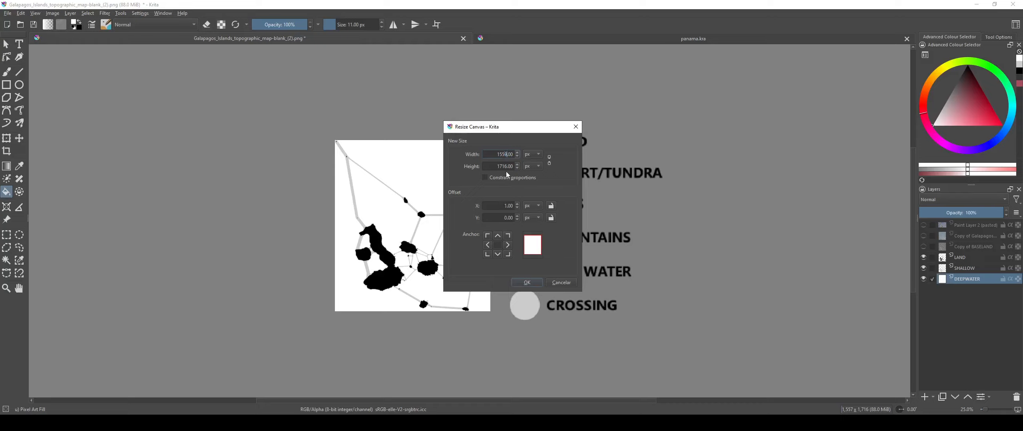
left_click(507, 168)
left_click(527, 282)
scroll(502, 238, "up", 9)
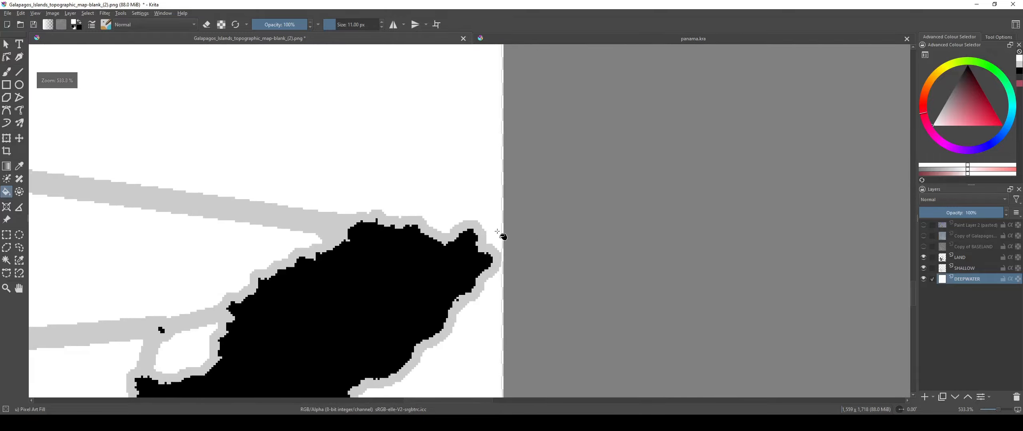
scroll(496, 232, "up", 5)
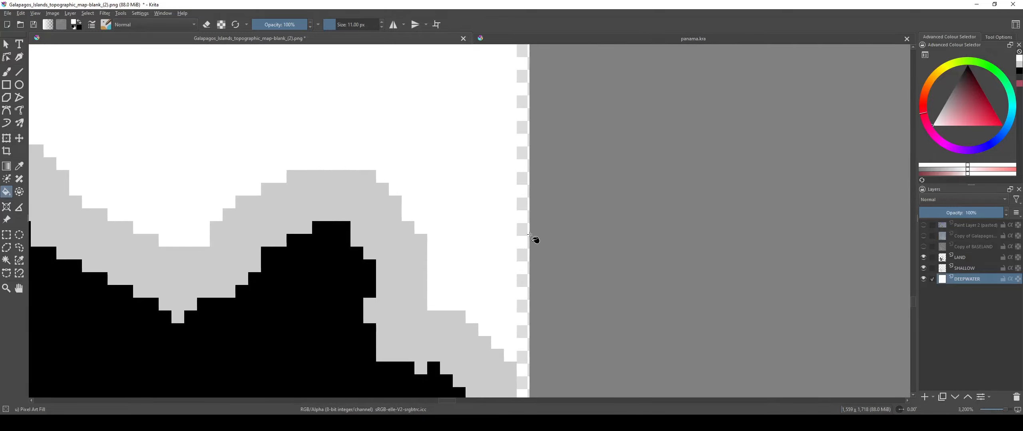
scroll(532, 238, "down", 10)
scroll(531, 238, "up", 12)
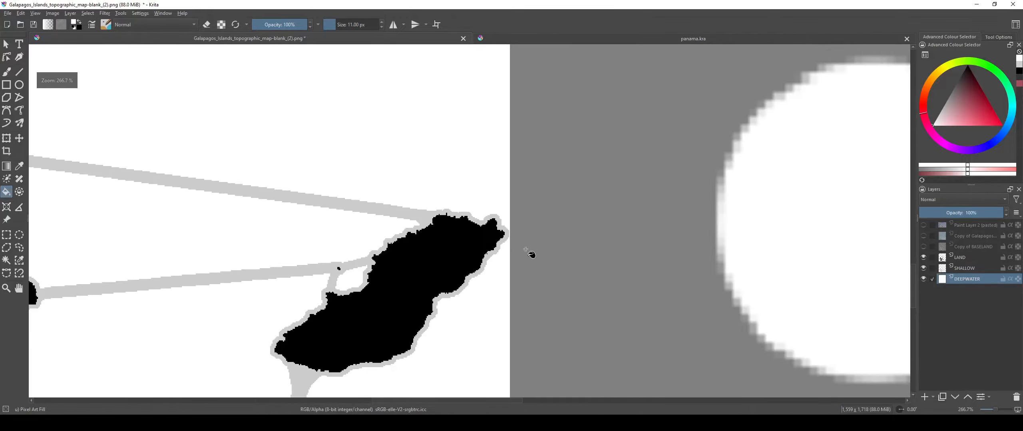
Step: Examine the canvas's eastern, southern and north-western borders around the outermost islands, and the whole map's canvas size
scroll(438, 206, "down", 7)
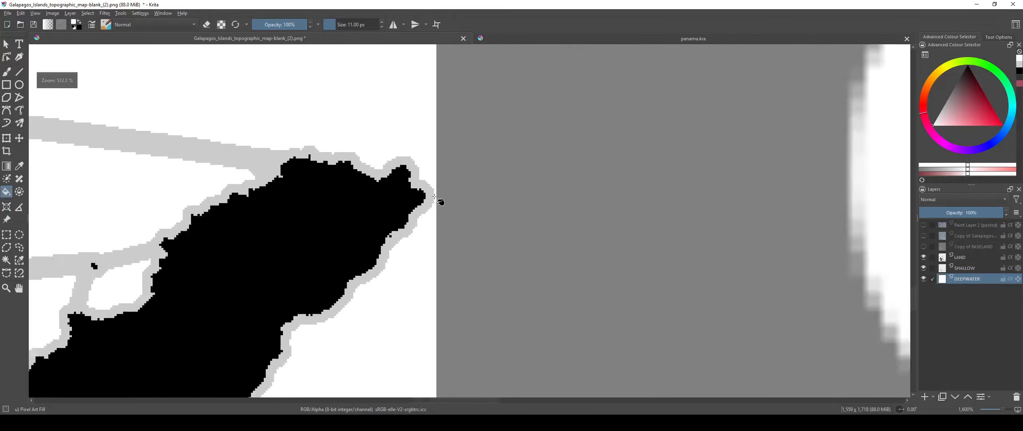
scroll(482, 268, "down", 6)
scroll(477, 260, "up", 8)
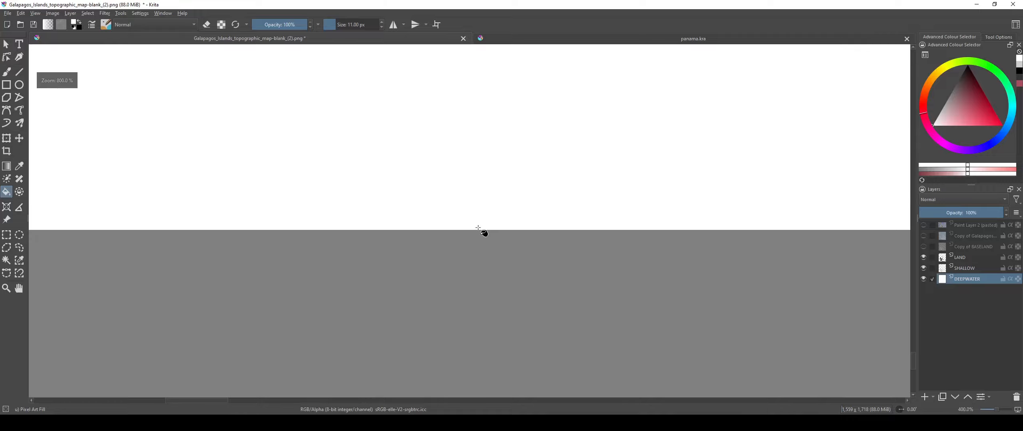
scroll(481, 228, "down", 4)
scroll(482, 238, "down", 8)
scroll(468, 207, "up", 7)
scroll(475, 224, "down", 4)
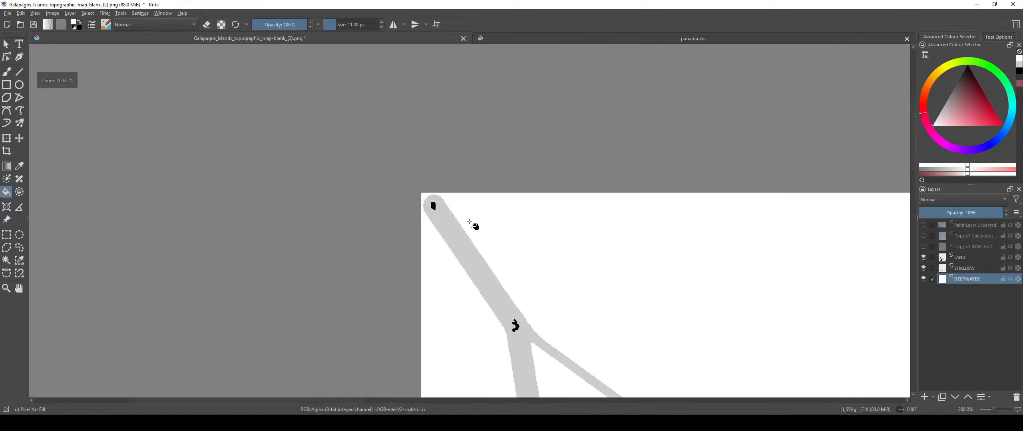
scroll(388, 175, "down", 2)
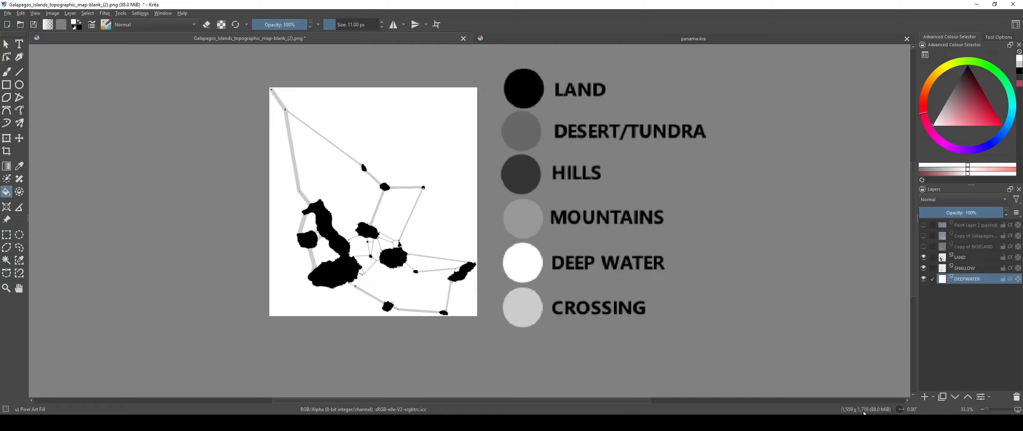
mouse_move(863, 413)
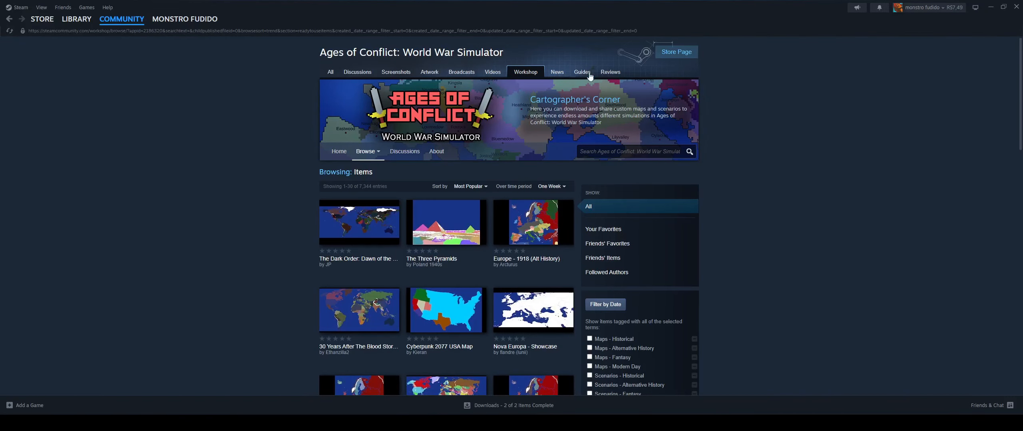
Step: Look up the map size guidance in the "Tips for Creating Custom Maps" guide for Ages of Conflict on Steam, and return to Krita
left_click(589, 75)
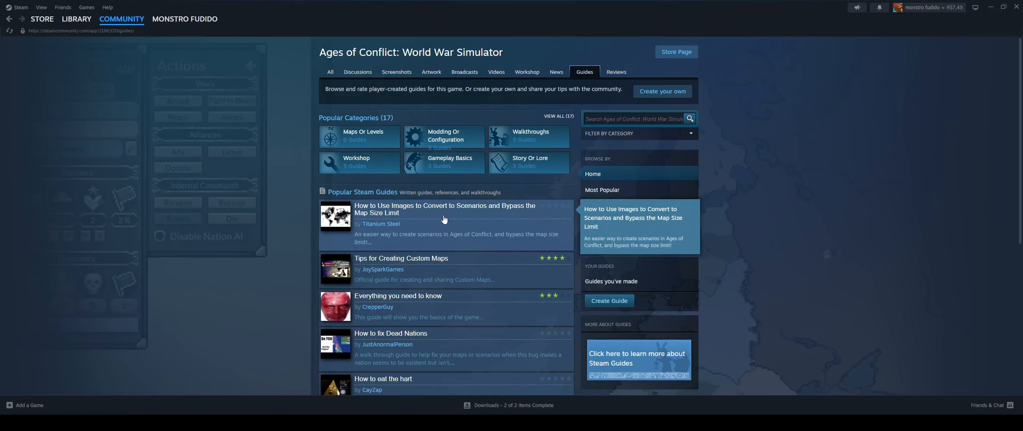
scroll(496, 217, "down", 3)
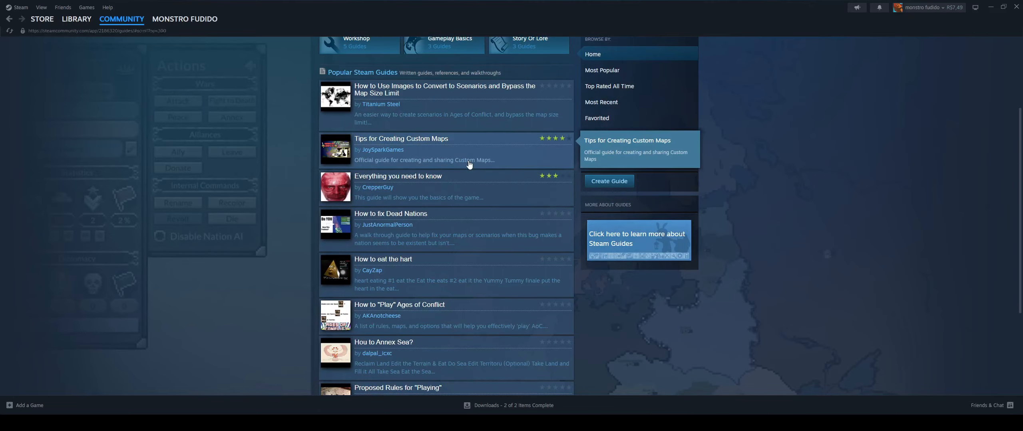
left_click(472, 168)
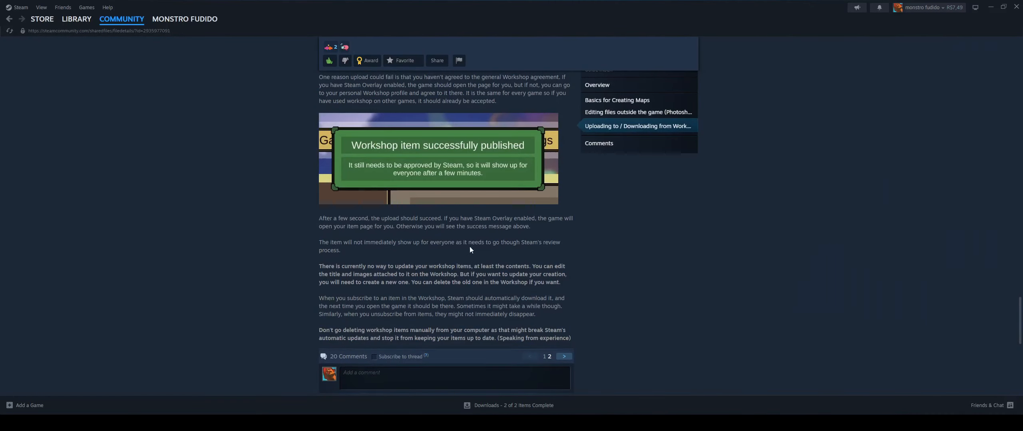
scroll(474, 286, "up", 15)
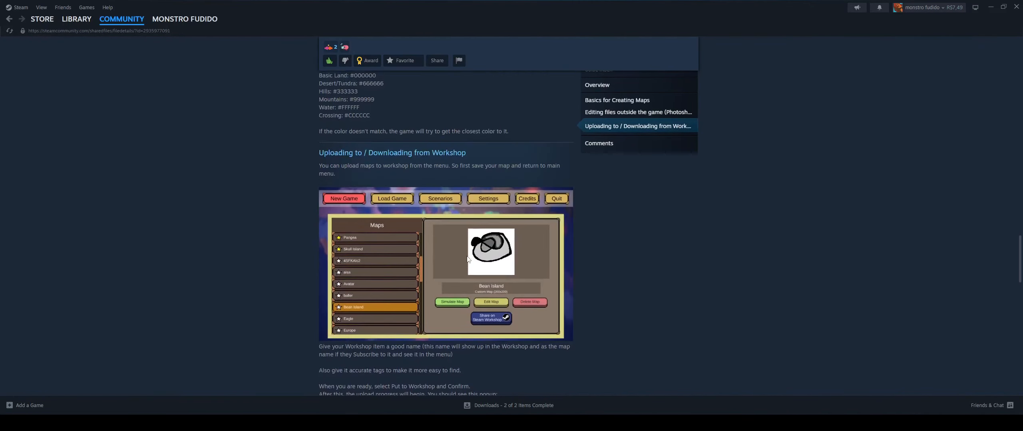
scroll(468, 257, "up", 10)
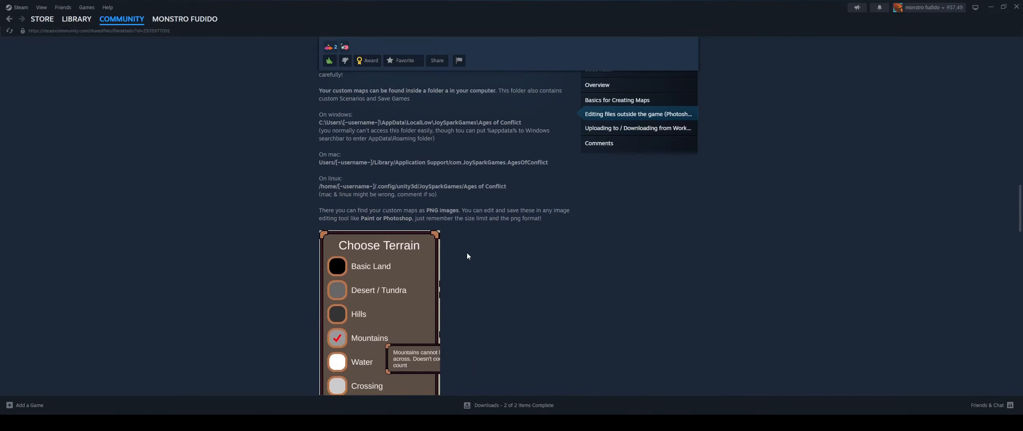
scroll(468, 256, "up", 8)
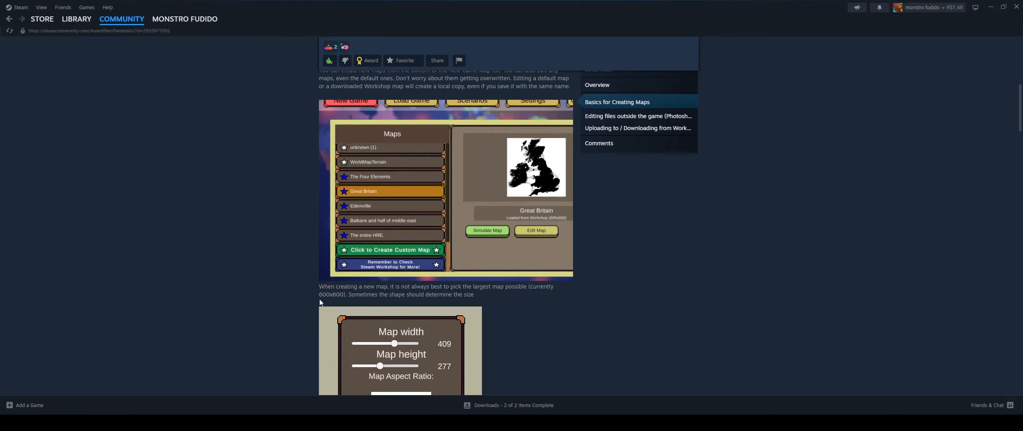
left_click(991, 6)
Step: Examine the full-size map, including the pixel edges of the small islets and the crossings between the central islands
scroll(430, 272, "up", 2)
scroll(429, 272, "down", 2)
scroll(423, 259, "up", 1)
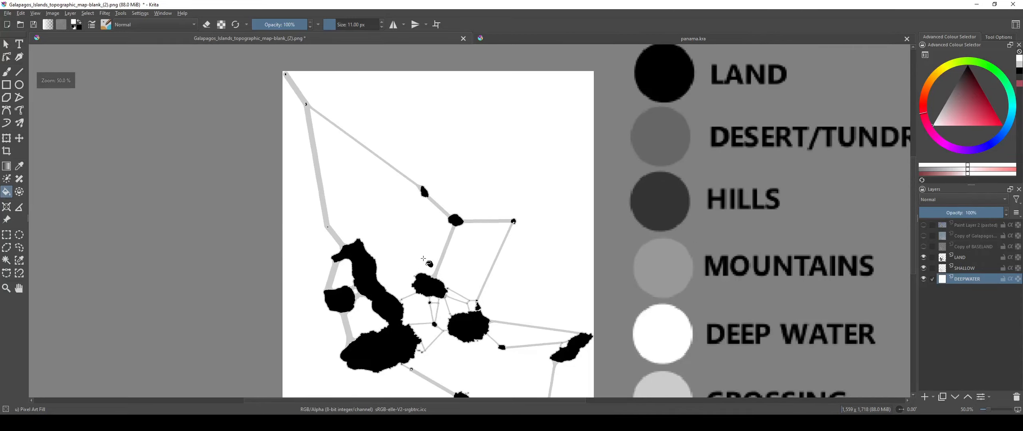
left_click_drag(423, 259, 356, 196)
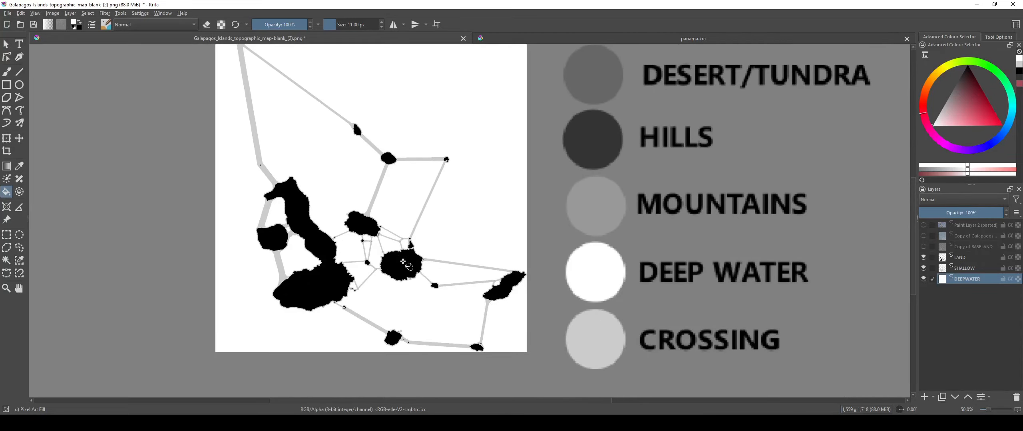
left_click(53, 13)
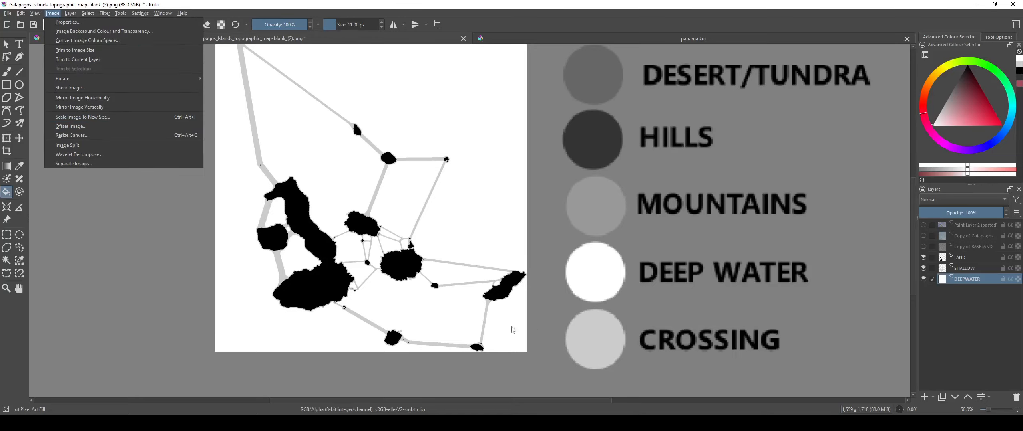
left_click(173, 223)
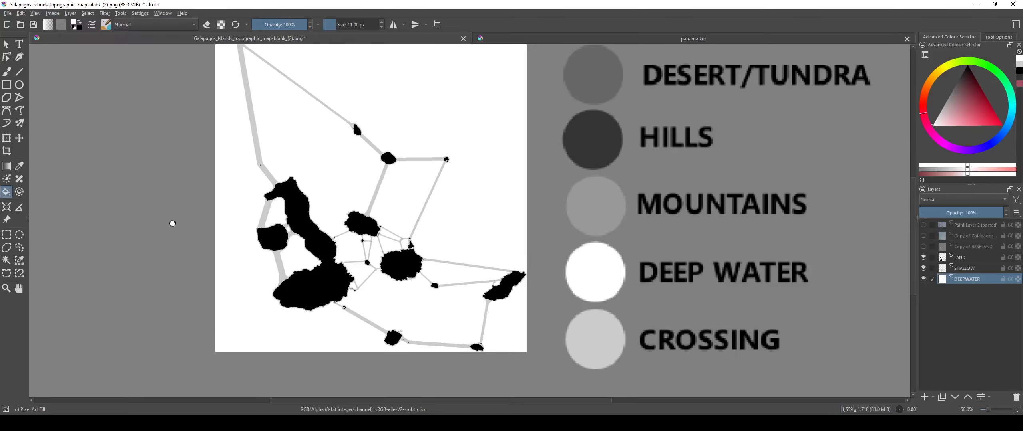
scroll(187, 178, "up", 2)
left_click(53, 13)
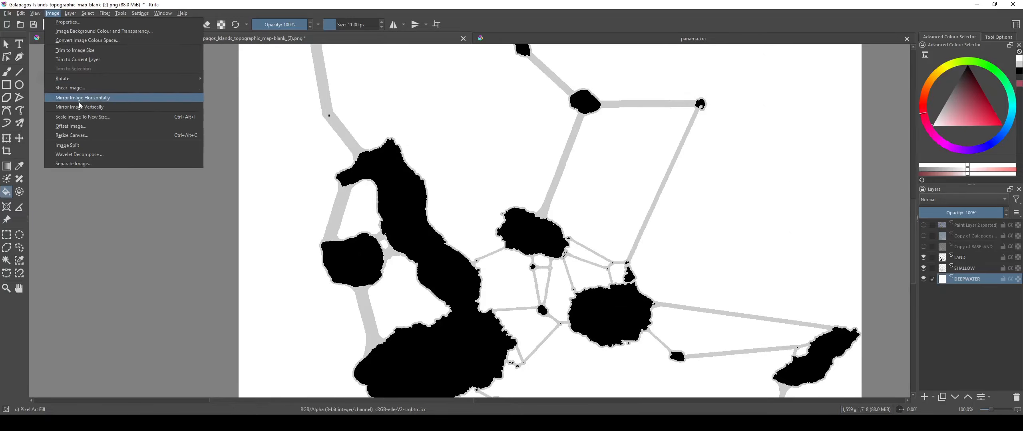
left_click(162, 196)
left_click_drag(262, 225, 266, 249)
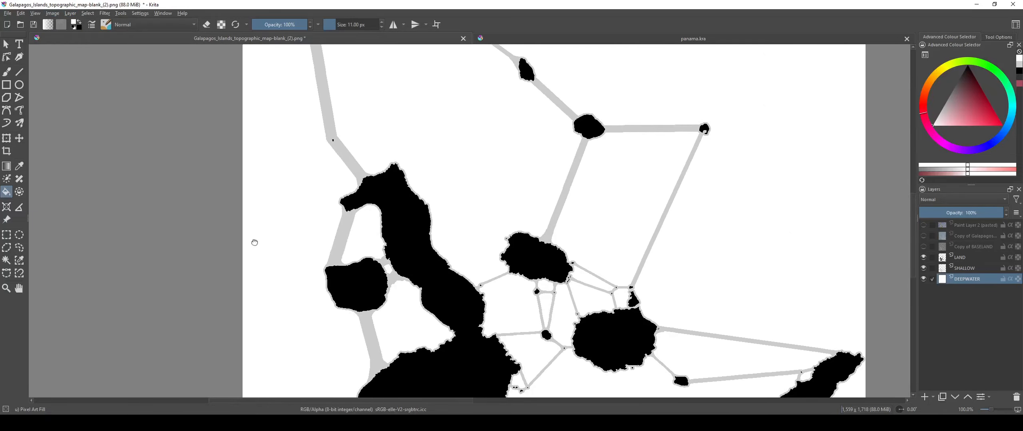
left_click_drag(409, 275, 329, 233)
scroll(407, 236, "up", 6)
left_click_drag(572, 283, 259, 212)
scroll(643, 251, "up", 3)
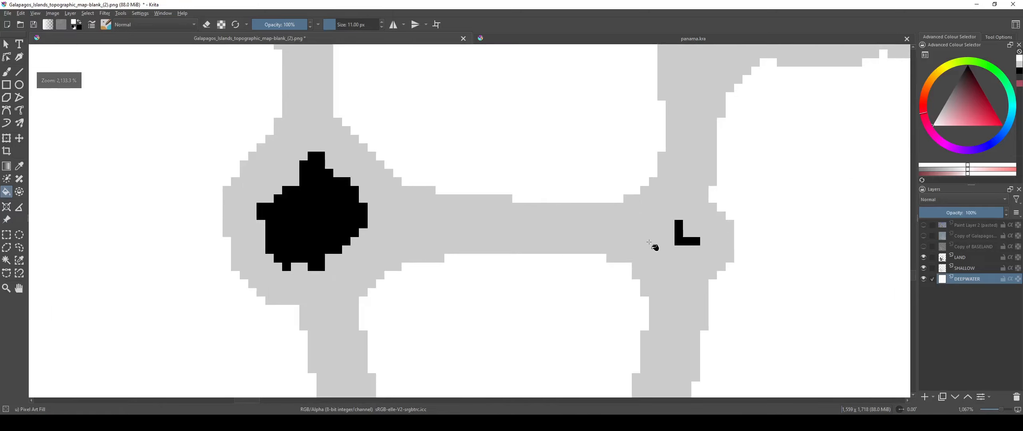
scroll(649, 242, "down", 8)
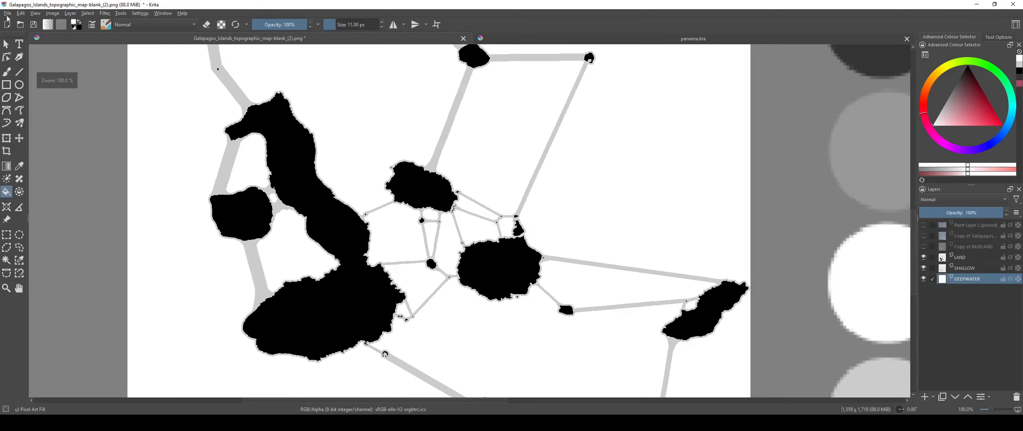
Step: Try to scale the whole image to a height of 1000 px with constrained proportions and the automatic filter
left_click(53, 14)
left_click(80, 127)
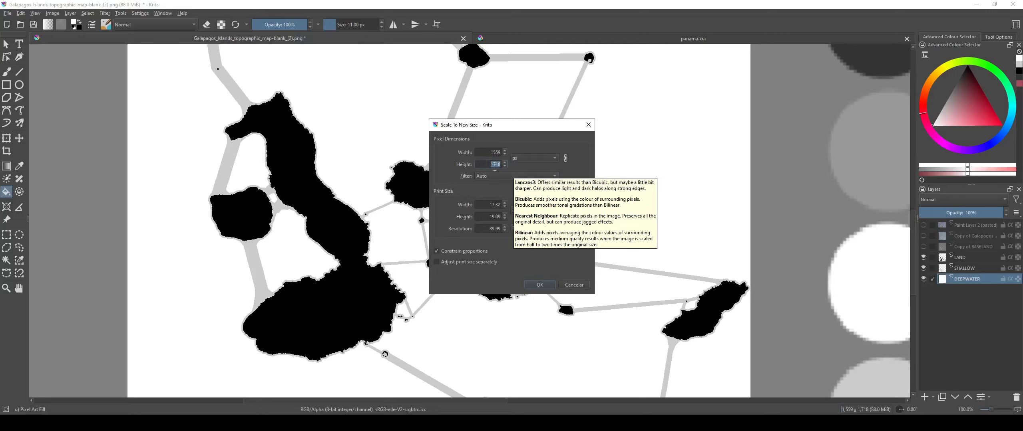
type("1000")
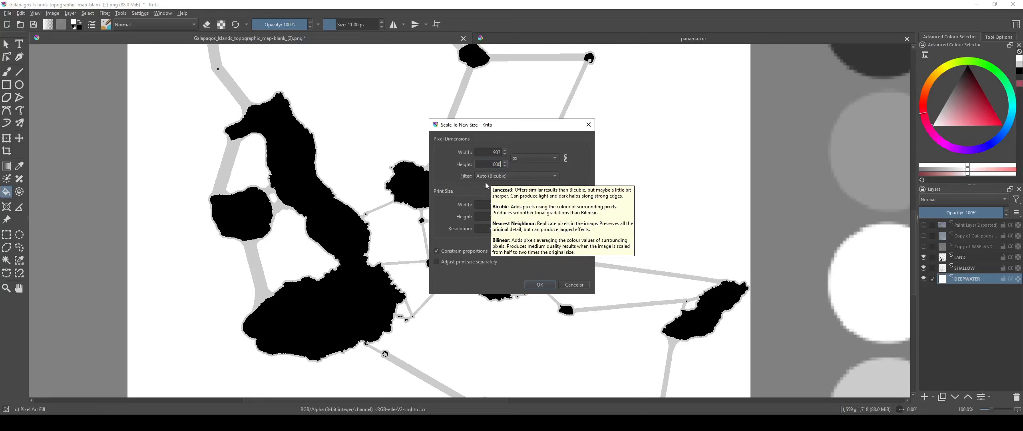
left_click(539, 285)
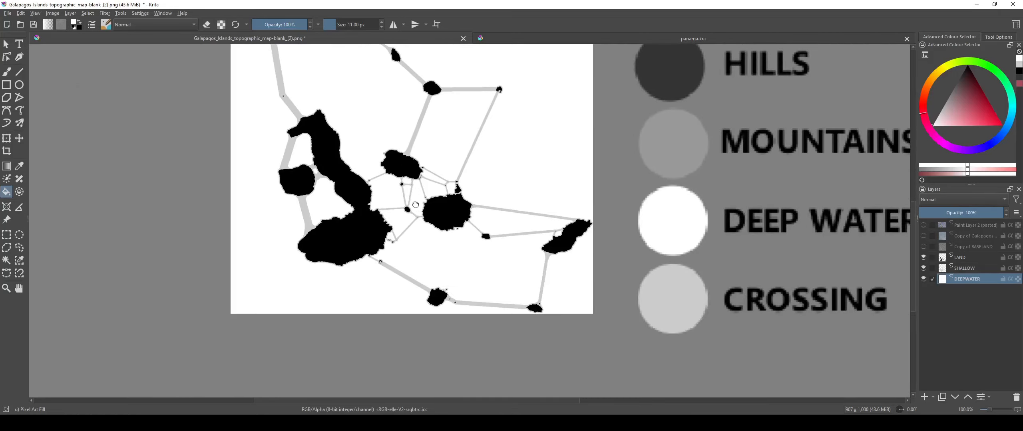
Step: Examine the scaled map closely, checking the pixel edges of the central island, its islets and the crossings
left_click_drag(397, 198, 424, 269)
scroll(372, 207, "down", 2)
scroll(341, 156, "up", 5)
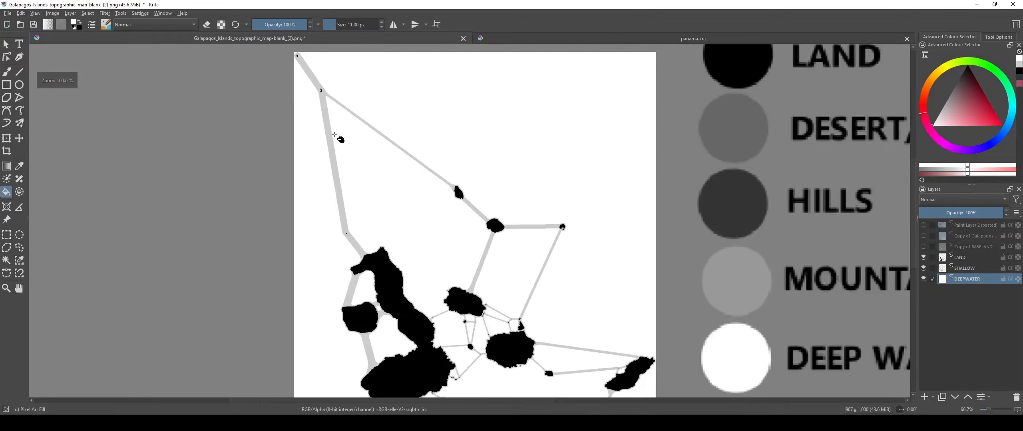
scroll(349, 183, "up", 10)
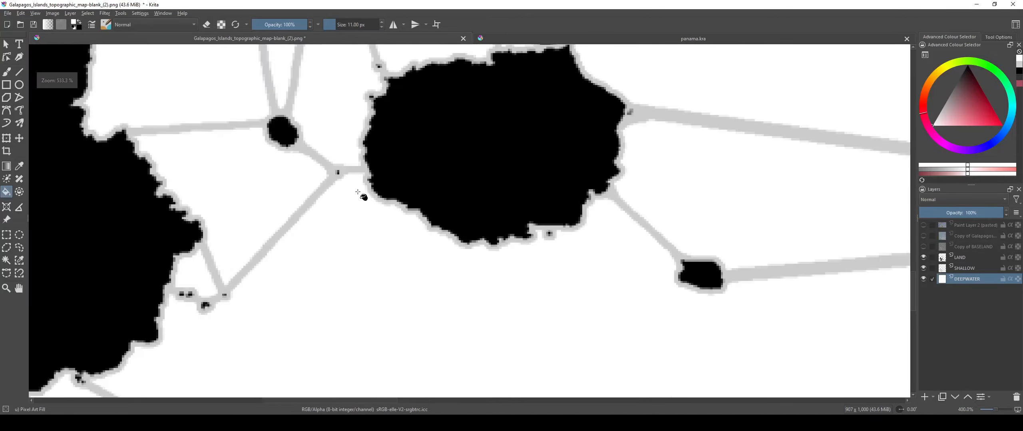
scroll(386, 209, "down", 3)
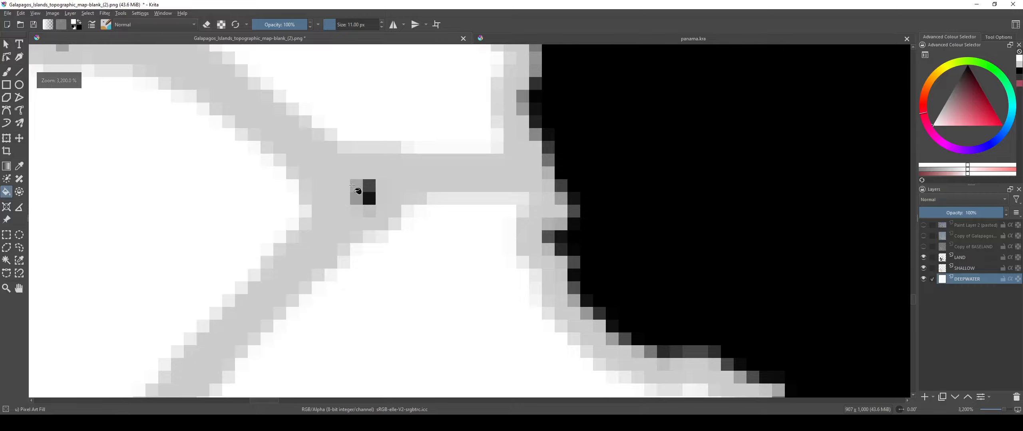
scroll(355, 190, "up", 2)
scroll(371, 199, "down", 3)
scroll(471, 265, "up", 3)
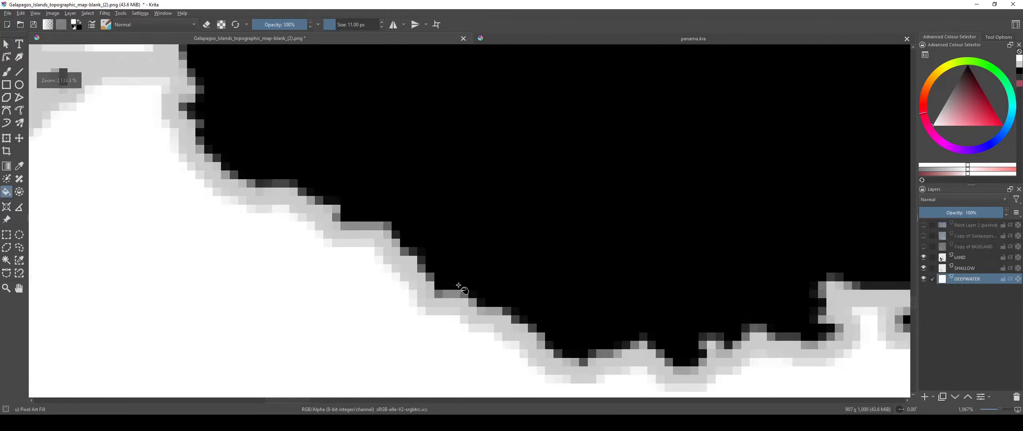
scroll(471, 298, "down", 4)
left_click_drag(656, 310, 312, 279)
scroll(322, 249, "up", 2)
scroll(435, 265, "down", 2)
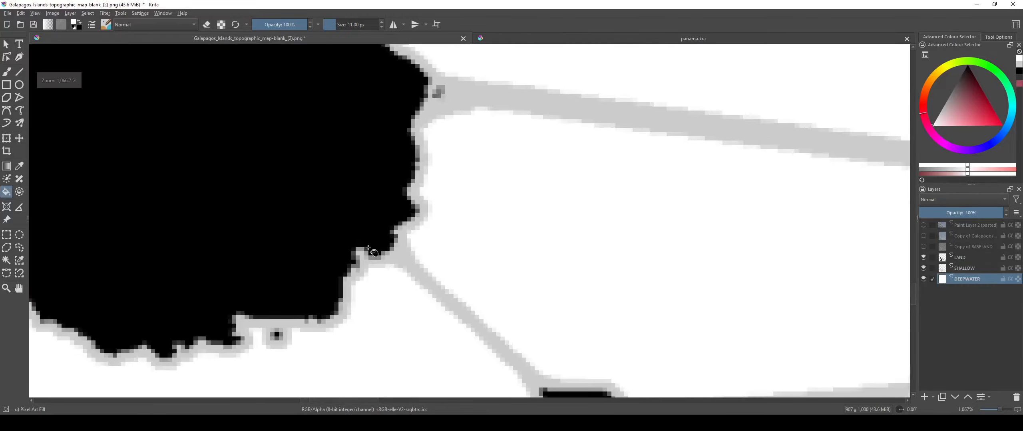
Step: Undo the image scaling
scroll(437, 265, "up", 2)
scroll(435, 266, "down", 4)
scroll(438, 270, "down", 2)
left_click(9, 13)
left_click(8, 13)
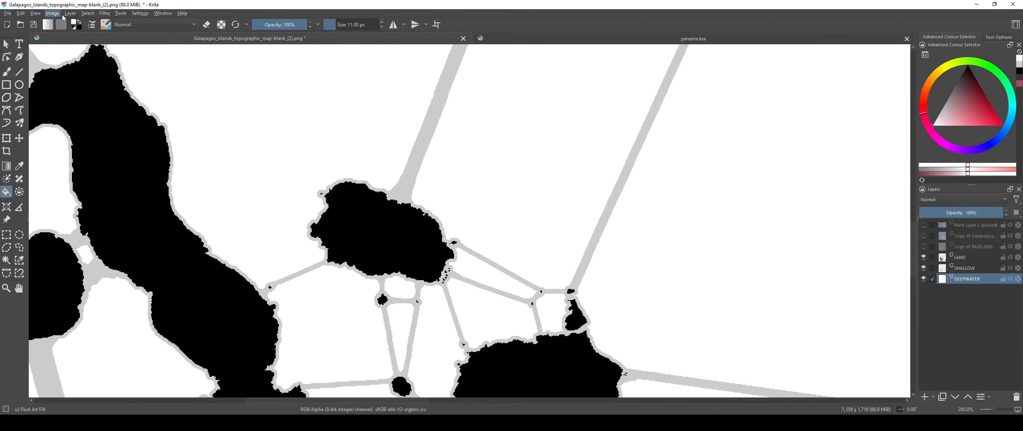
Step: Scale the whole image to a height of 1000 px with constrained proportions and the Nearest Neighbour filter
left_click(52, 14)
left_click(98, 117)
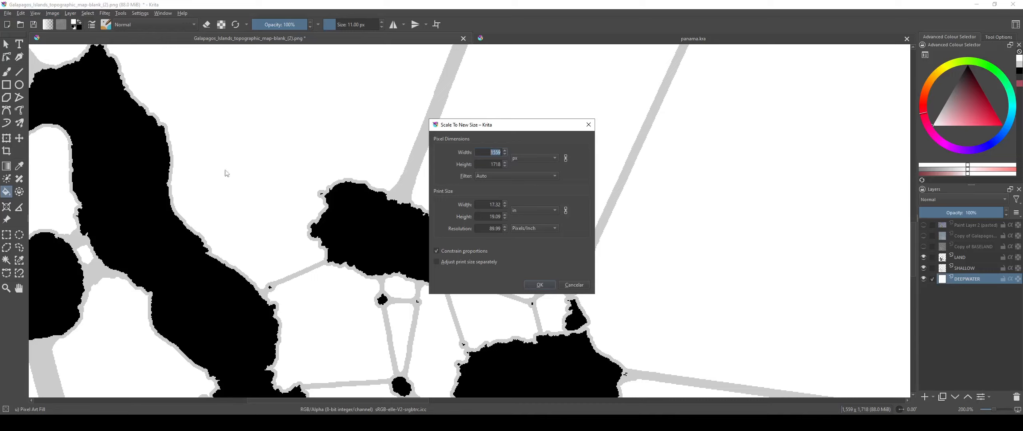
left_click(481, 178)
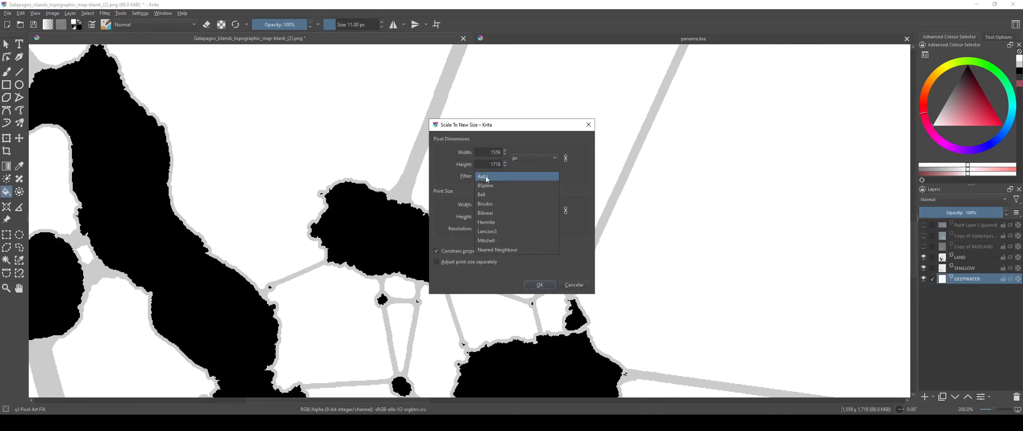
left_click(502, 250)
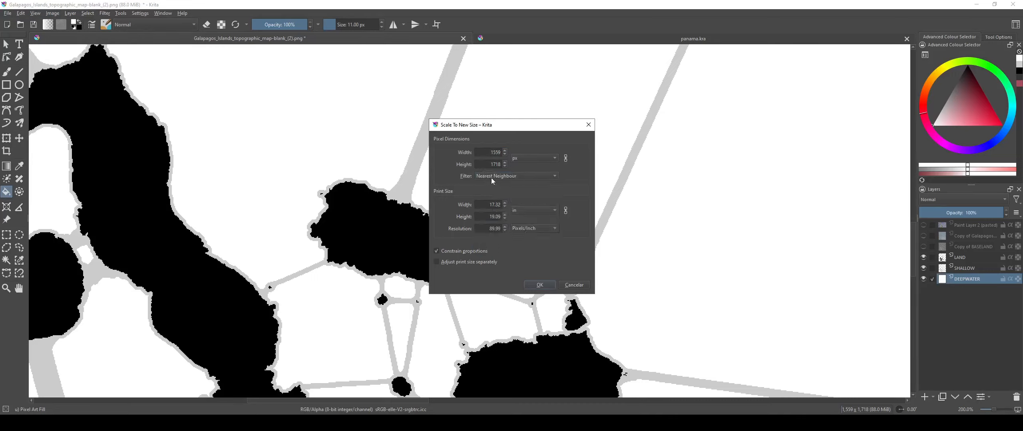
double_click(496, 165)
type("1000")
left_click(537, 286)
Step: Inspect the rescaled map at 100% and check the pixel edges around the central island and nearby crossings up close
key("1")
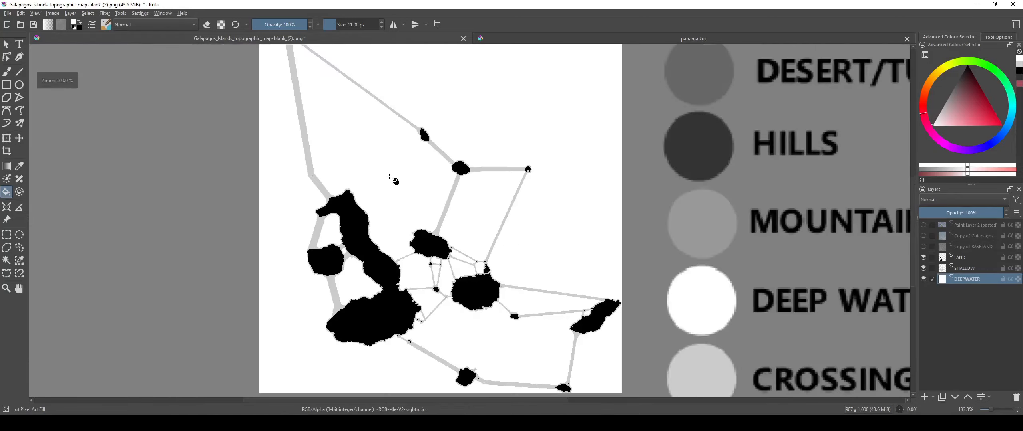
scroll(389, 177, "down", 1)
scroll(422, 231, "up", 1)
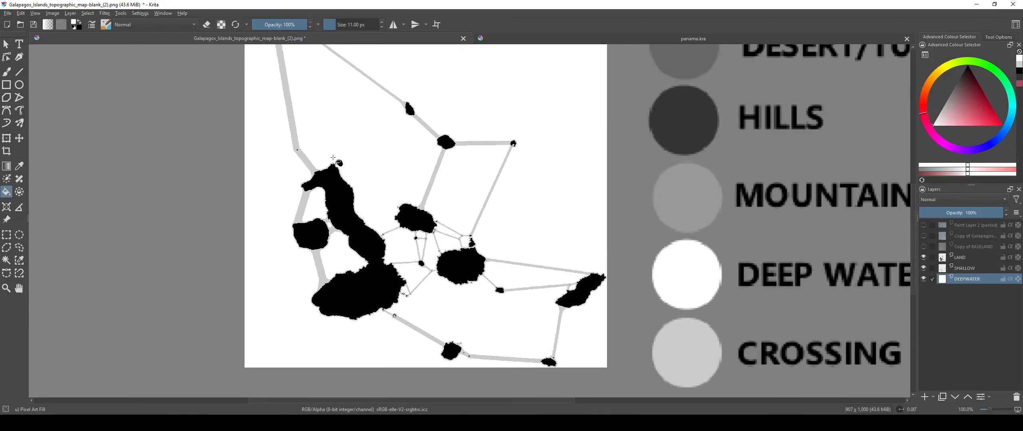
scroll(443, 280, "up", 6)
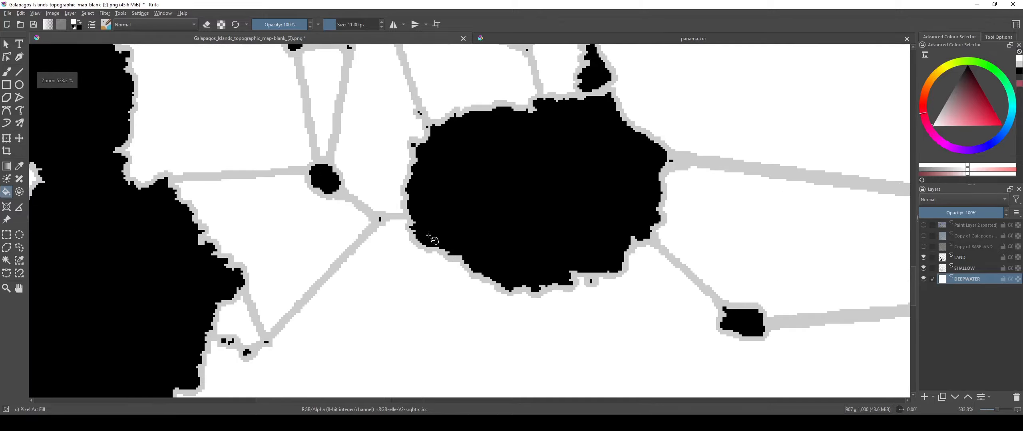
scroll(579, 281, "down", 6)
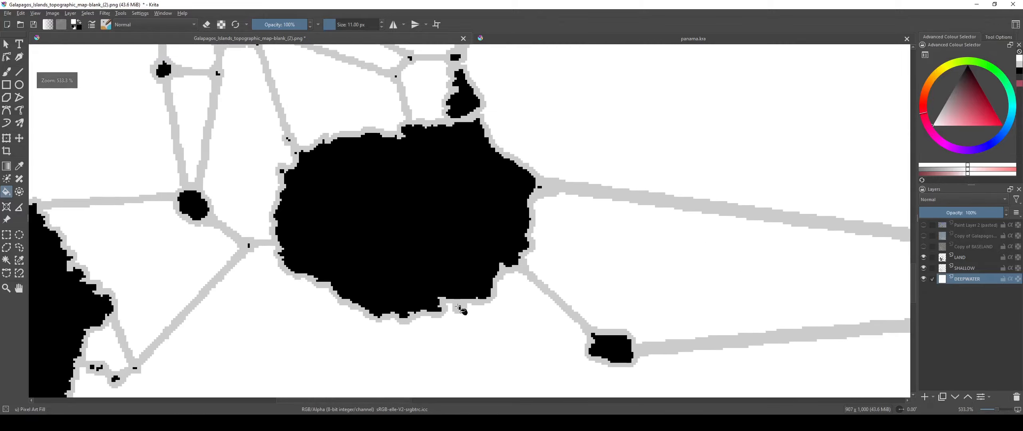
Step: Undo the image scaling and compare the islet pixels beside the northern-central island with the scaled version
scroll(528, 164, "up", 6)
scroll(536, 198, "down", 6)
scroll(536, 199, "up", 2)
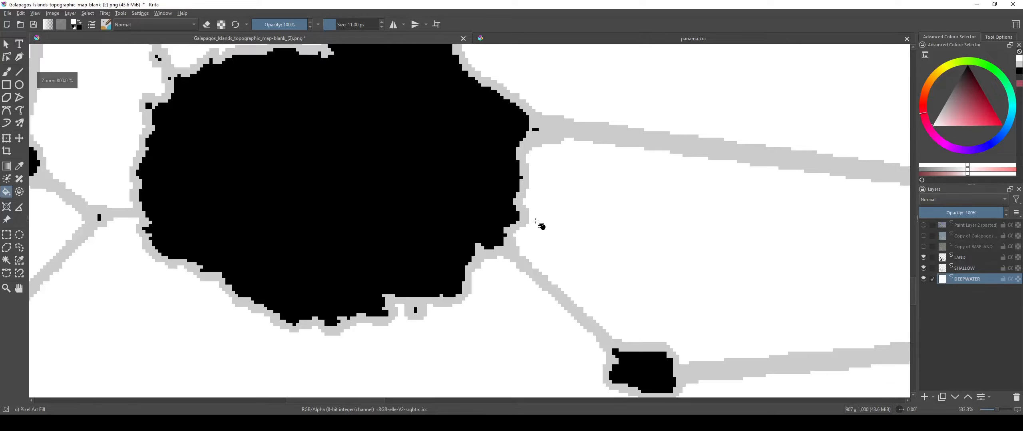
scroll(516, 235, "down", 3)
key("ctrl+z")
scroll(407, 246, "up", 3)
scroll(407, 246, "up", 3)
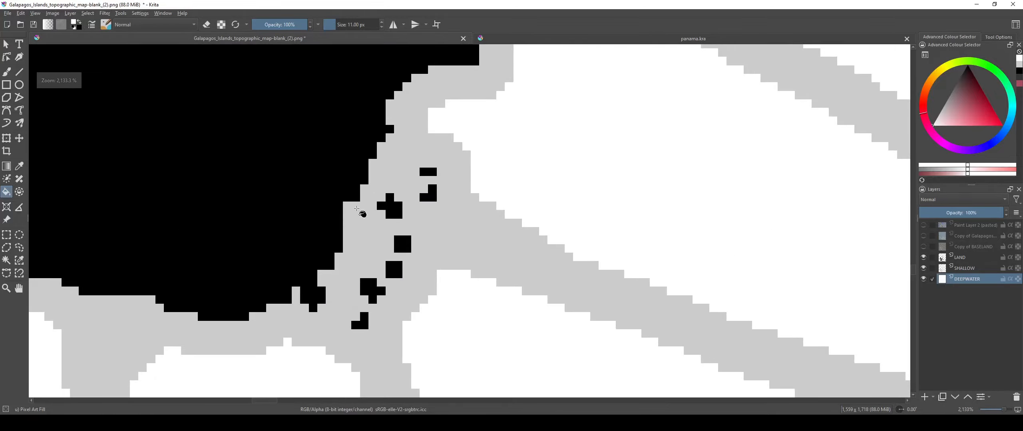
scroll(397, 175, "down", 5)
scroll(395, 204, "up", 3)
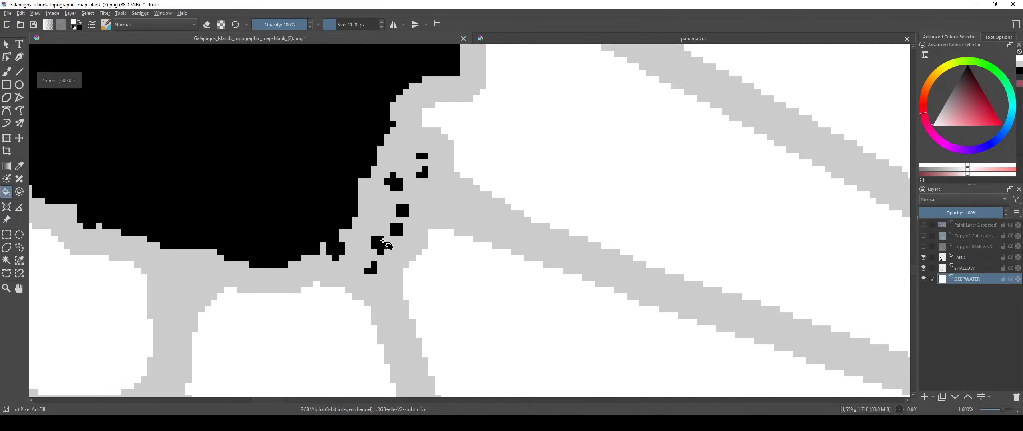
scroll(393, 231, "down", 2)
scroll(146, 89, "down", 4)
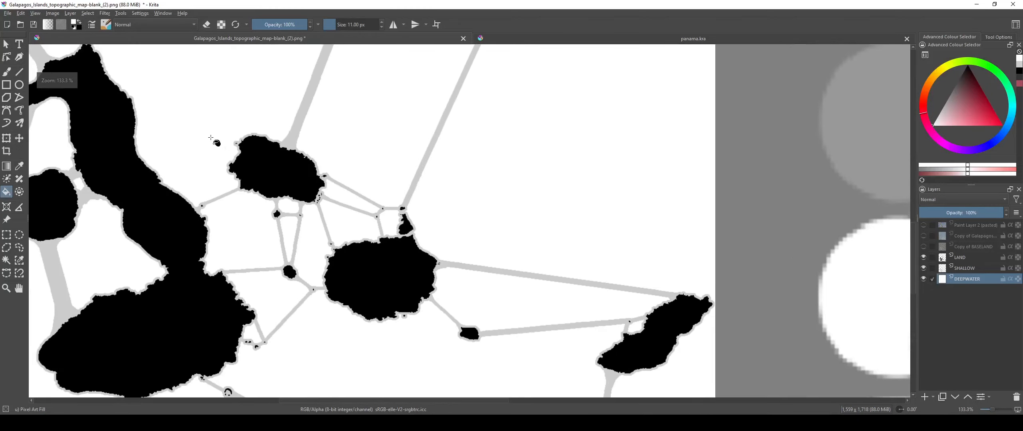
Step: Redo the image scaling and re-examine the same islets at the reduced resolution
scroll(100, 72, "up", 4)
left_click(21, 13)
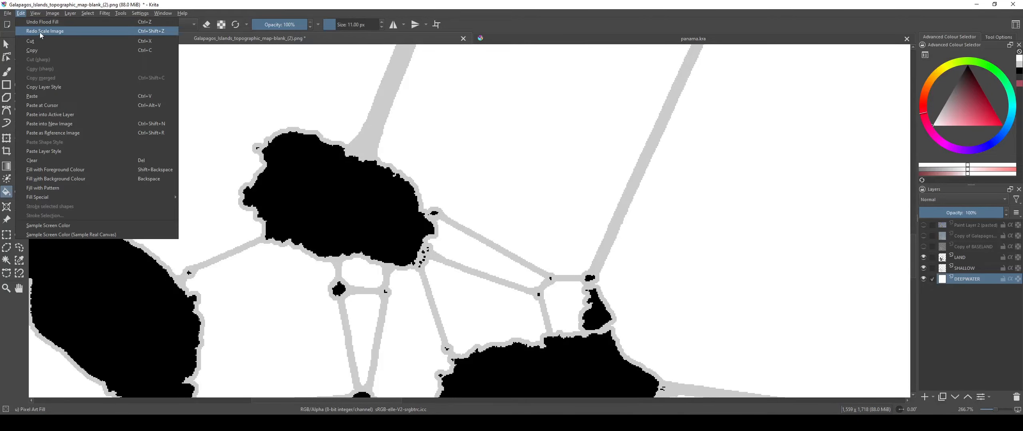
left_click(41, 33)
scroll(395, 203, "down", 3)
scroll(323, 259, "up", 5)
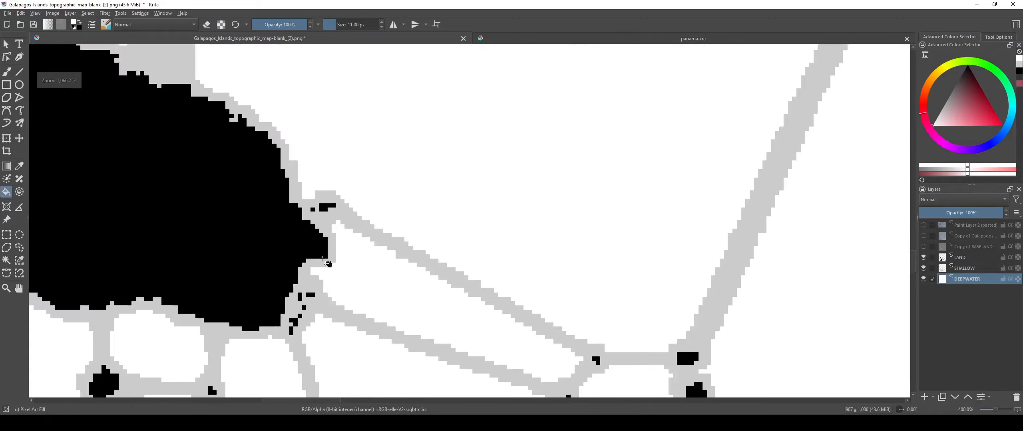
scroll(323, 258, "down", 4)
scroll(327, 180, "up", 6)
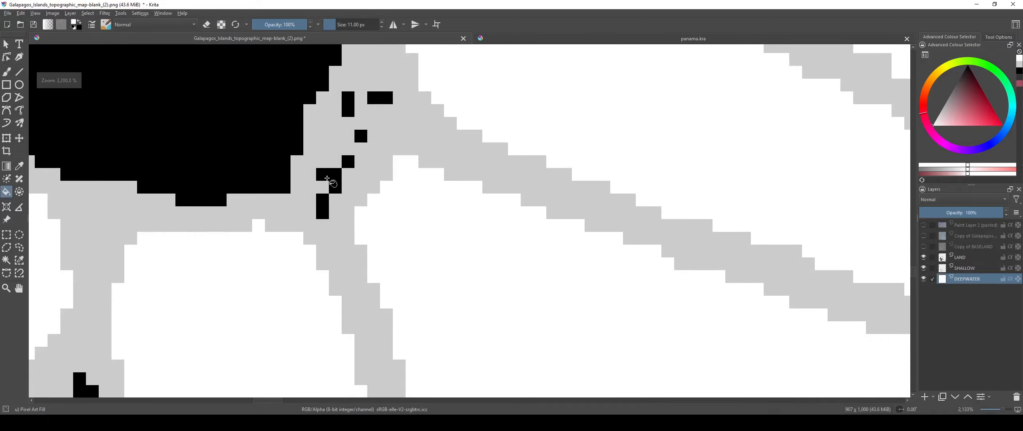
scroll(355, 121, "down", 8)
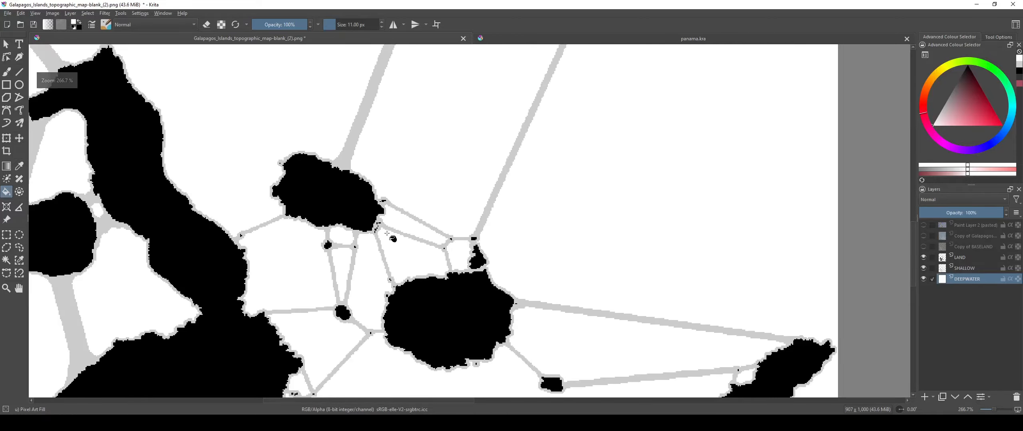
Step: Undo the redone image scaling and look over the whole island group at full resolution
key("ctrl+z")
scroll(428, 268, "down", 3)
left_click_drag(443, 365, 425, 256)
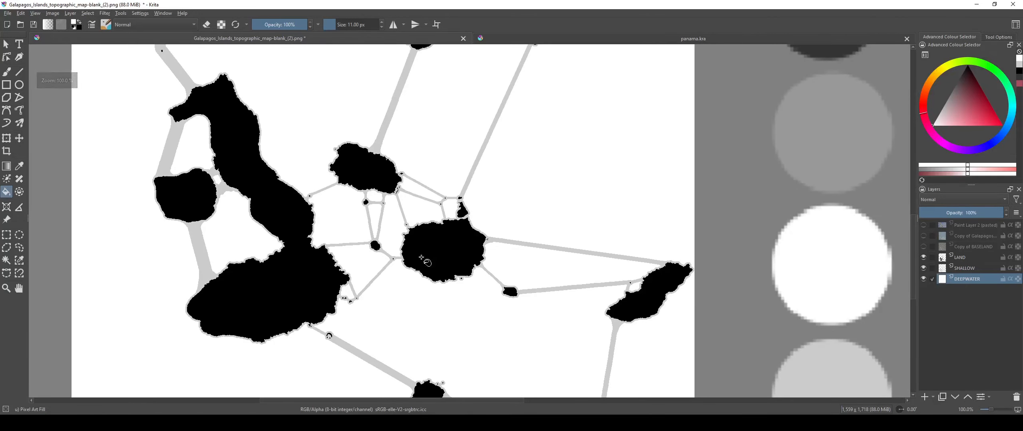
scroll(470, 309, "up", 2)
scroll(470, 308, "down", 2)
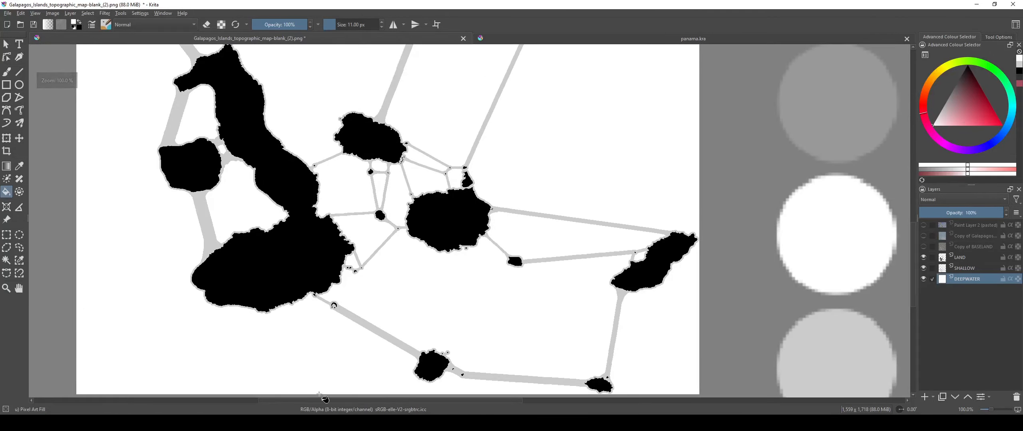
Step: Switch to the browser, examine the islands on the full-size Galapagos topographic map image, and return to Krita
left_click(191, 423)
scroll(283, 166, "up", 10)
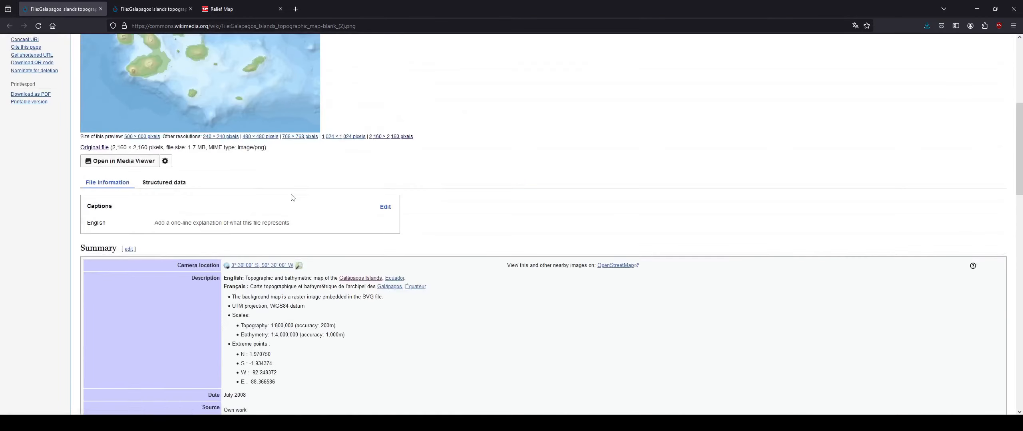
left_click(250, 192)
scroll(442, 266, "up", 10)
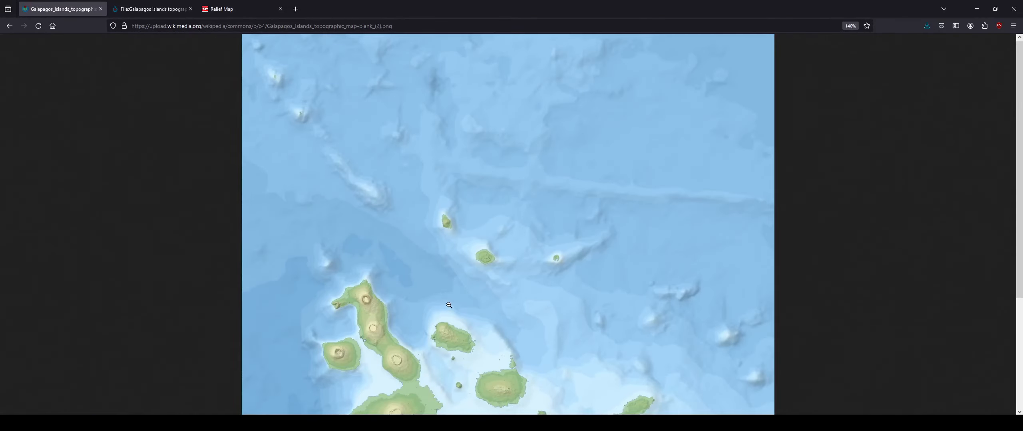
scroll(396, 212, "up", 3)
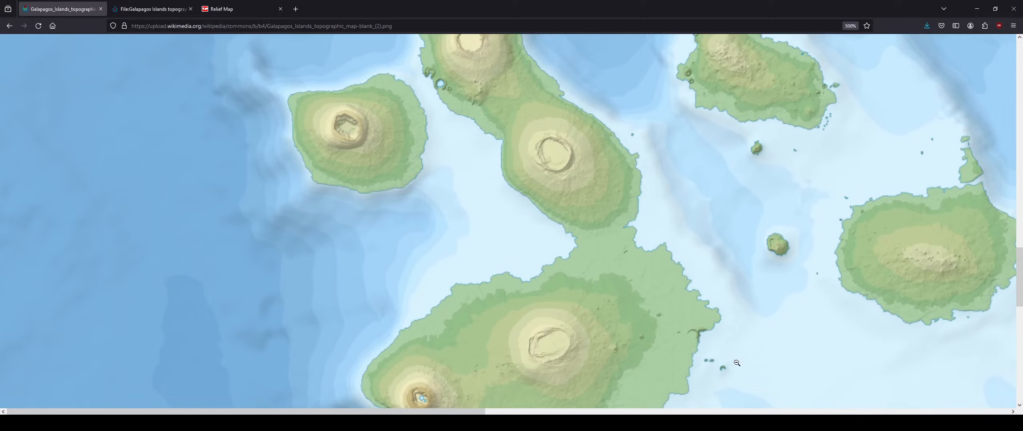
scroll(699, 257, "down", 10)
scroll(561, 218, "up", 3)
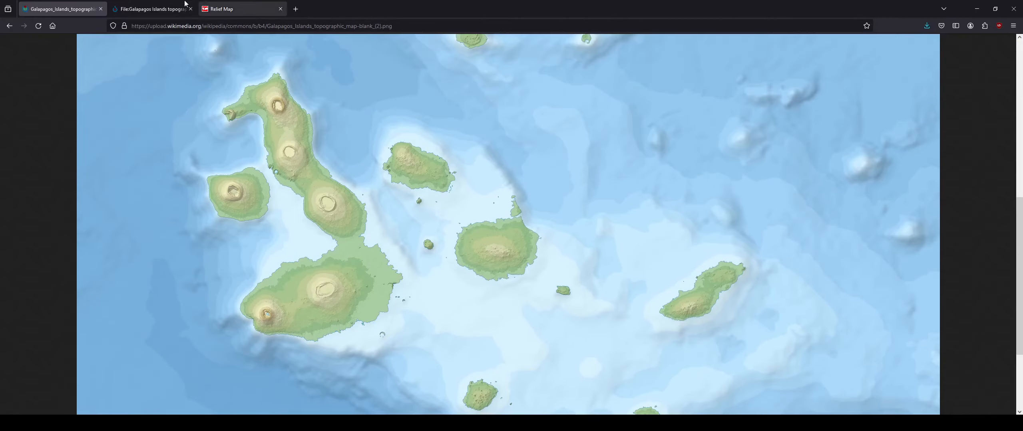
left_click(975, 11)
Step: Scale the whole image to a height of 1400 px with constrained proportions and Nearest Neighbour, and check the islets up close
scroll(464, 314, "down", 2)
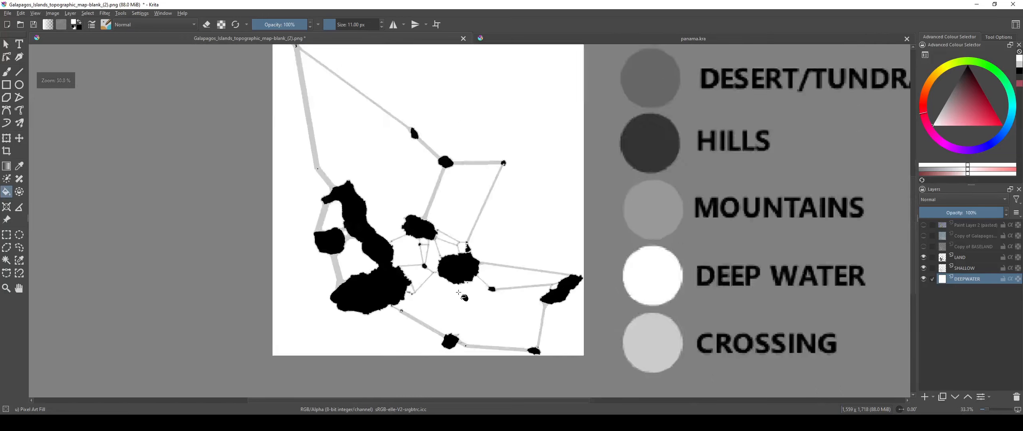
scroll(460, 296, "up", 3)
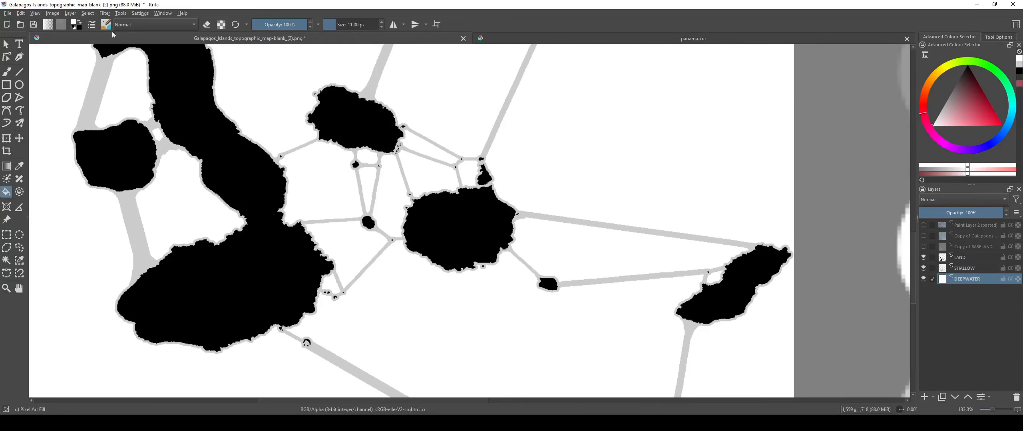
left_click(52, 13)
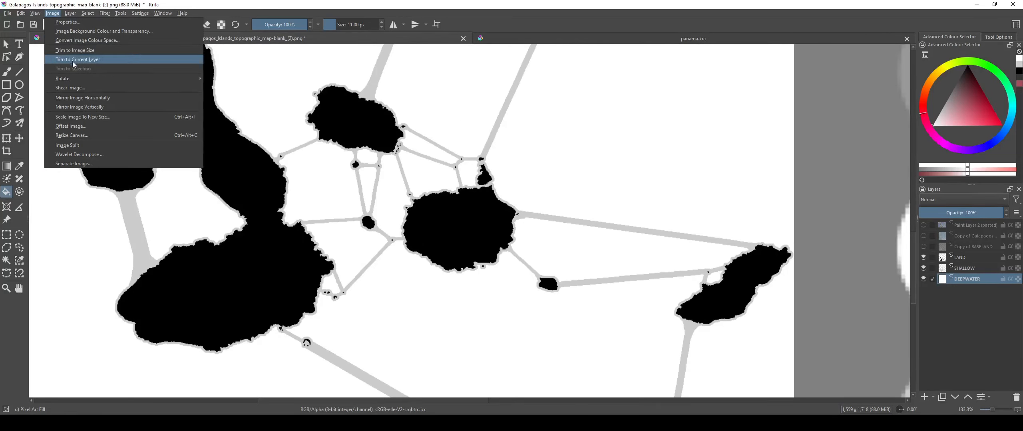
left_click(92, 123)
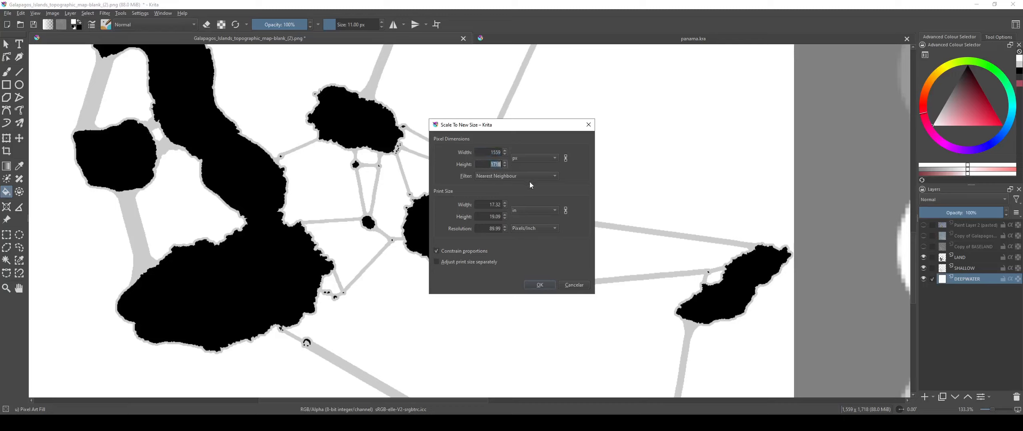
type("1200")
left_click(539, 285)
scroll(404, 268, "up", 6)
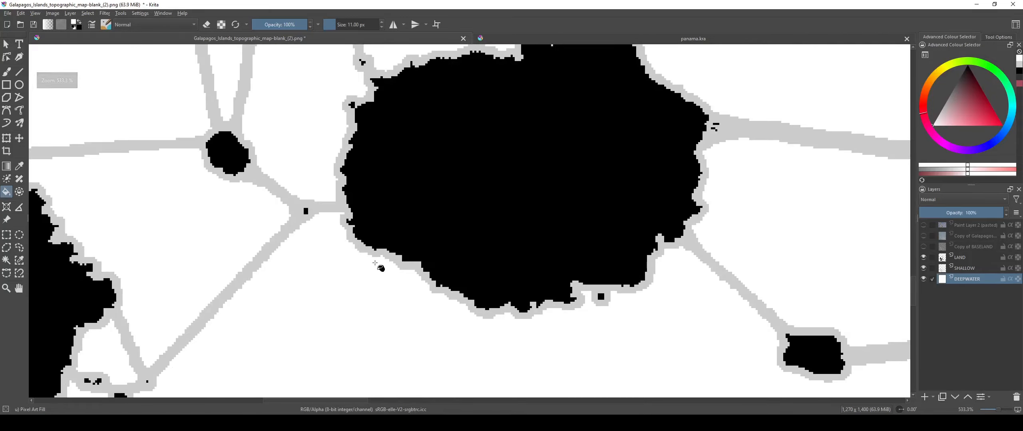
scroll(547, 267, "up", 3)
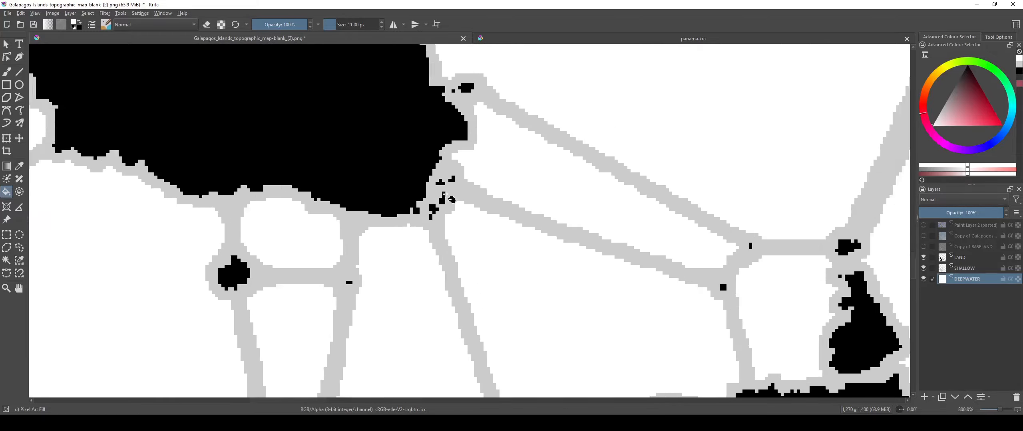
scroll(465, 221, "down", 3)
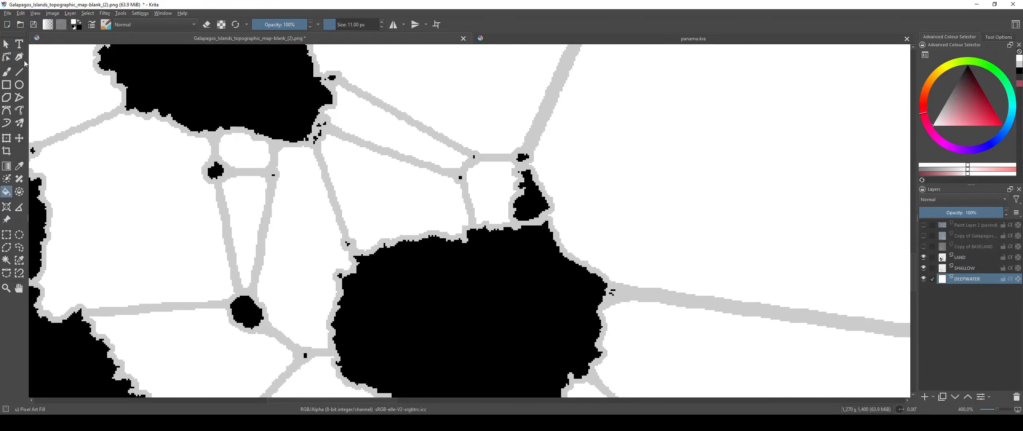
scroll(160, 164, "down", 5)
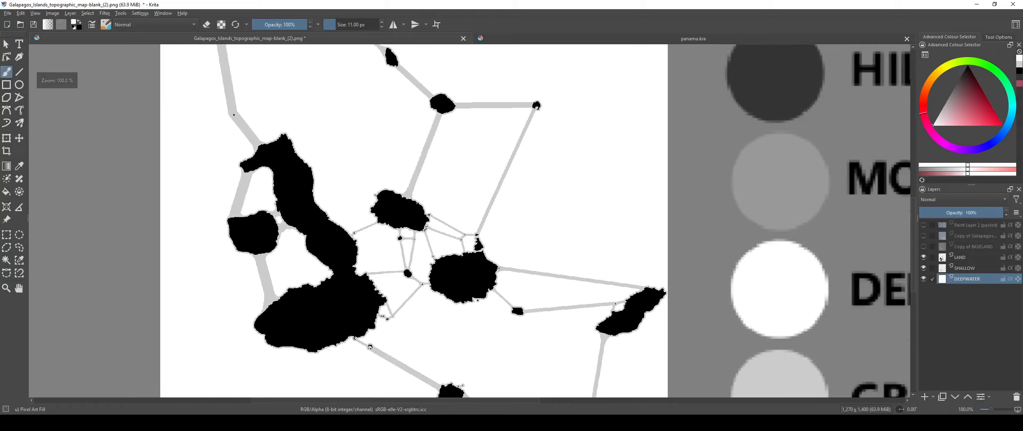
Step: Make the LAND layer active for brush work and briefly toggle the hidden Galapagos reference copy
left_click(961, 258)
scroll(589, 235, "down", 3)
scroll(589, 235, "up", 3)
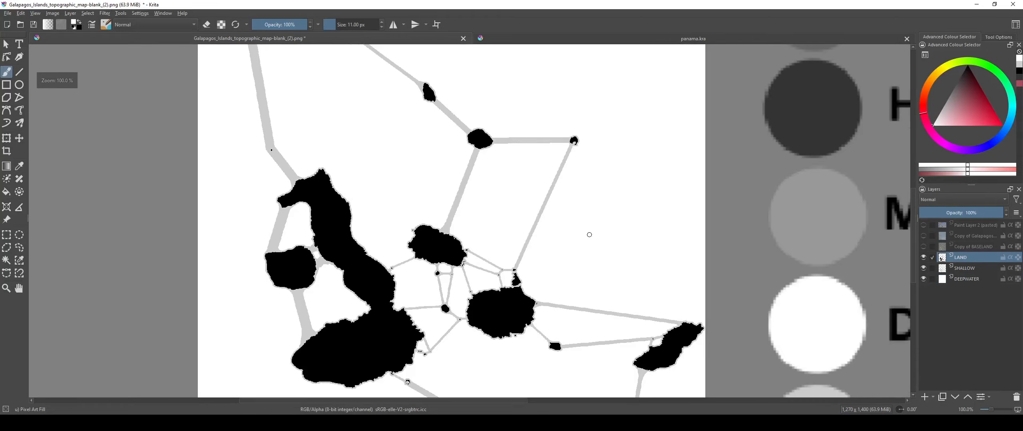
scroll(515, 300, "up", 4)
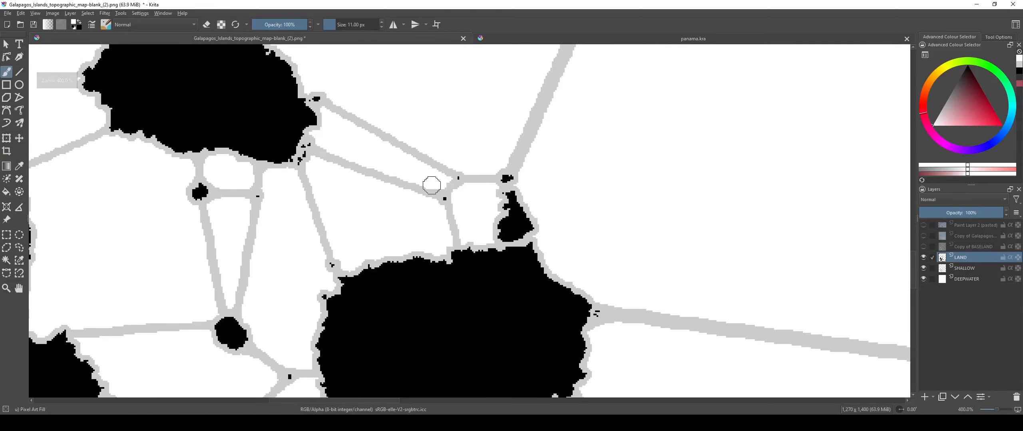
scroll(426, 166, "down", 5)
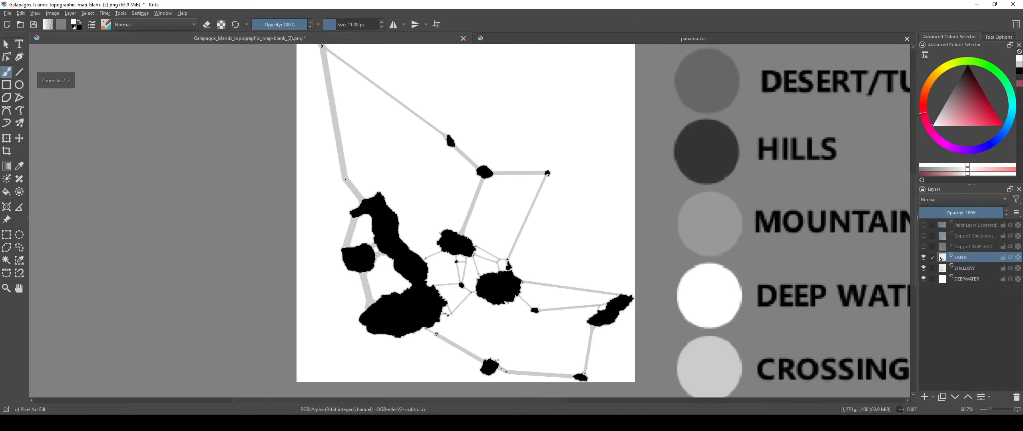
left_click_drag(337, 170, 378, 234)
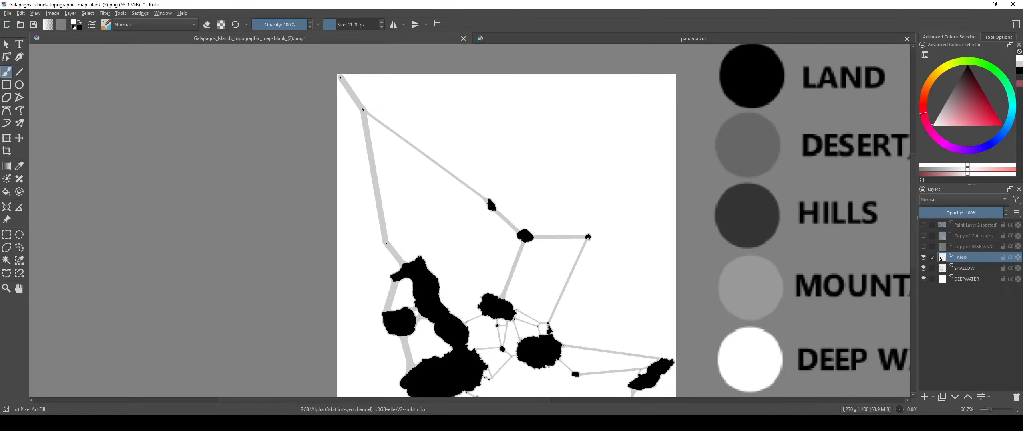
left_click(923, 236)
left_click(923, 236)
Step: Reduce the brush size to 1 px for touching up the small islets
left_click_drag(523, 269, 494, 153)
scroll(463, 251, "up", 4)
scroll(452, 284, "up", 2)
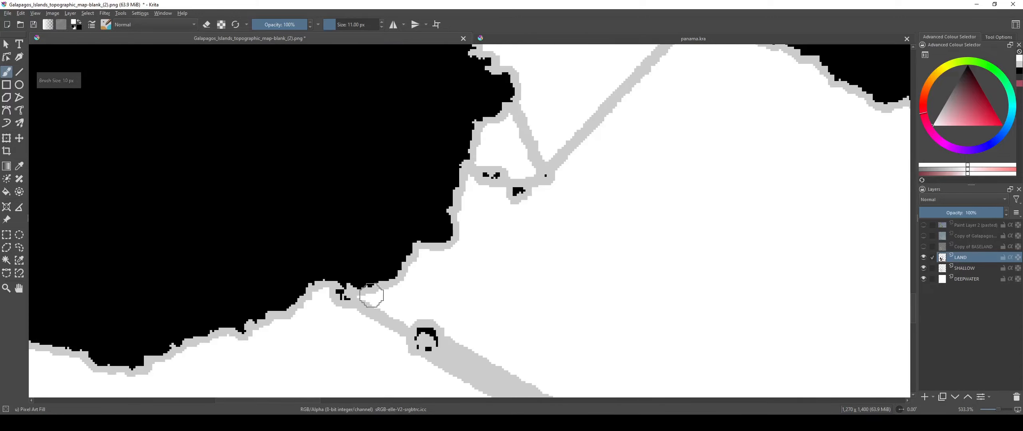
scroll(341, 301, "down", 5)
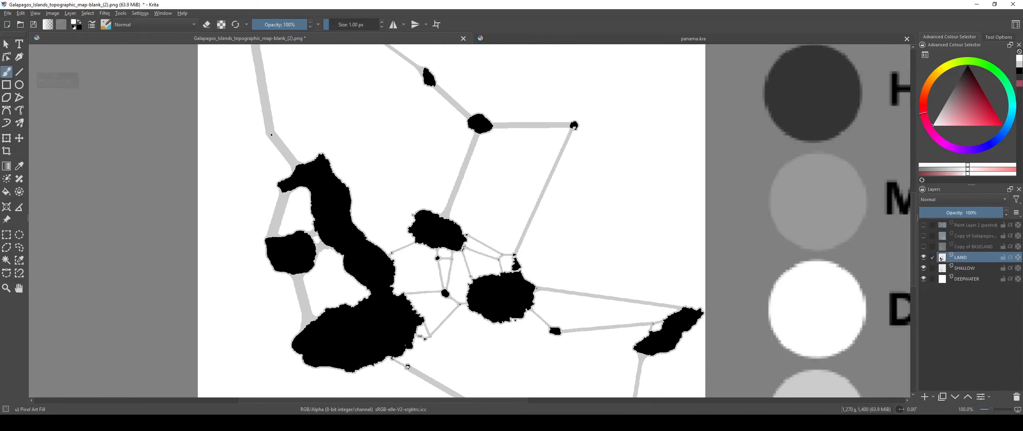
scroll(413, 334, "up", 2)
left_click_drag(414, 334, 395, 375)
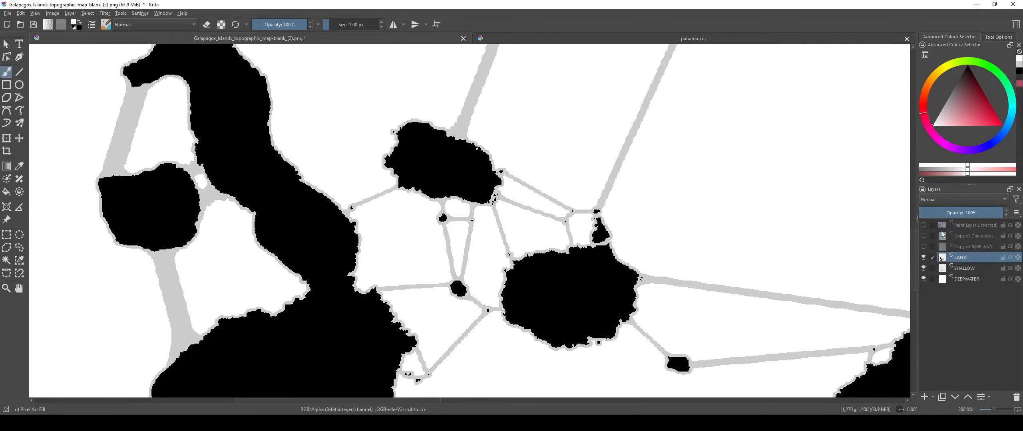
Step: Show the pasted relief map layer to check the islets between the central islands, and hide it again
left_click(923, 225)
key("plus")
key("plus")
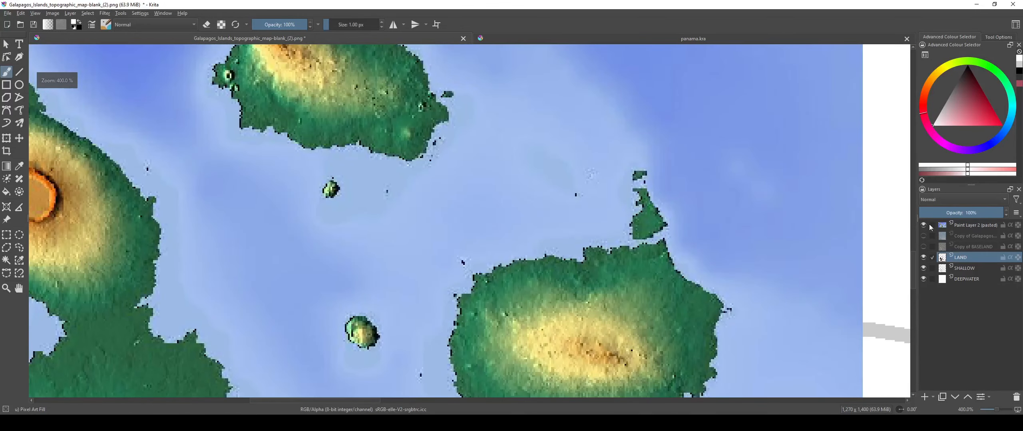
left_click(923, 225)
scroll(699, 227, "down", 3)
left_click_drag(657, 178, 691, 127)
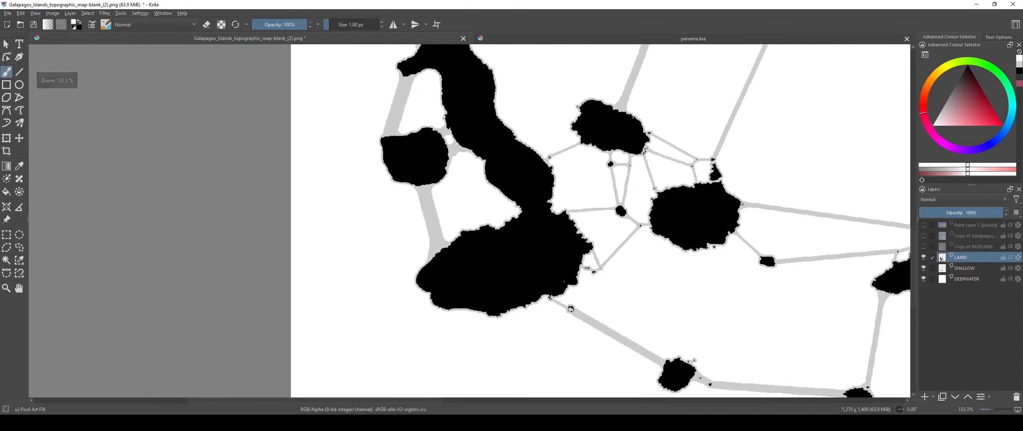
Step: Reshape the tiny islet off the largest island's southeast coast by erasing its upper corner pixels and adding black pixels underneath
scroll(556, 295, "up", 5)
left_click_drag(532, 329, 554, 303)
scroll(514, 296, "up", 4)
scroll(523, 300, "down", 8)
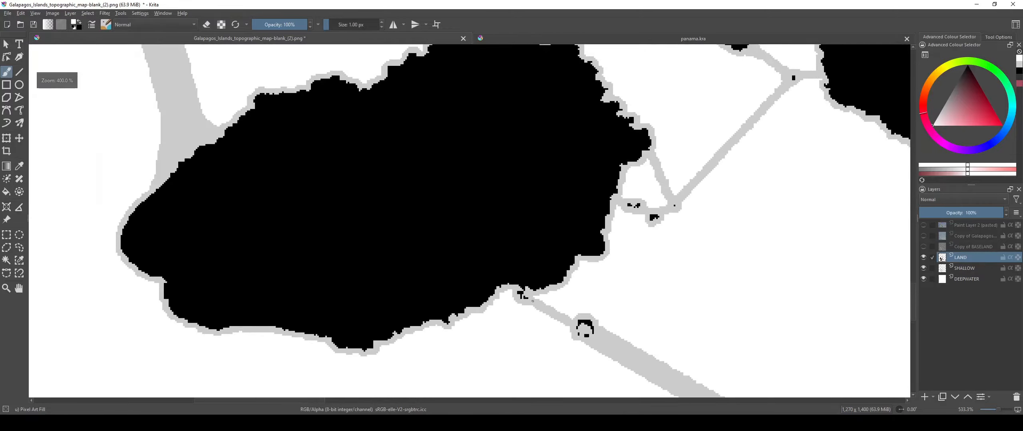
scroll(525, 292, "up", 10)
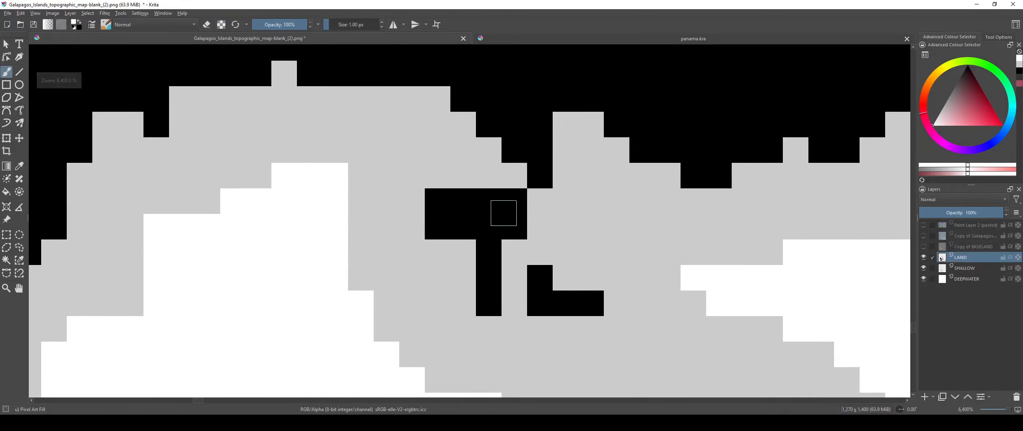
key("e")
left_click_drag(469, 238, 473, 245)
key("ctrl+z")
left_click(480, 238, "ctrl")
left_click(465, 250)
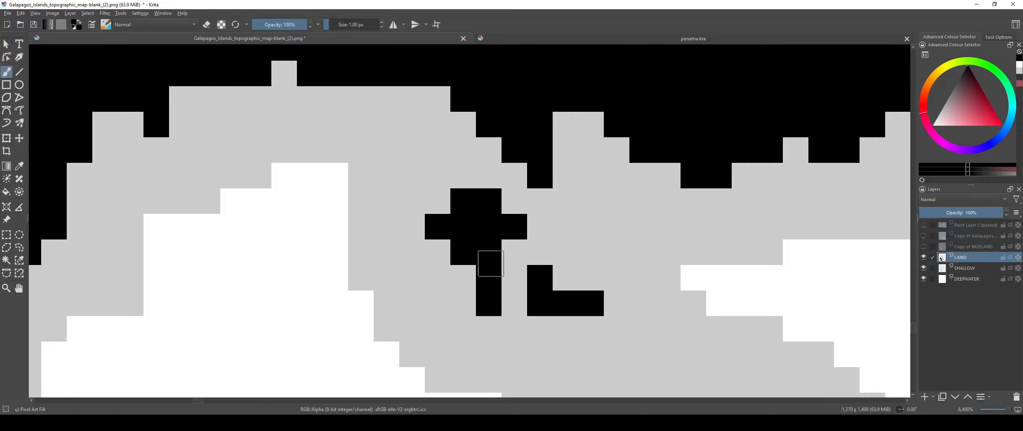
Step: Thicken the adjacent L-shaped islet with black pixels along its lower edge and inner corner
left_click(580, 318)
left_click(576, 319)
left_click(558, 286)
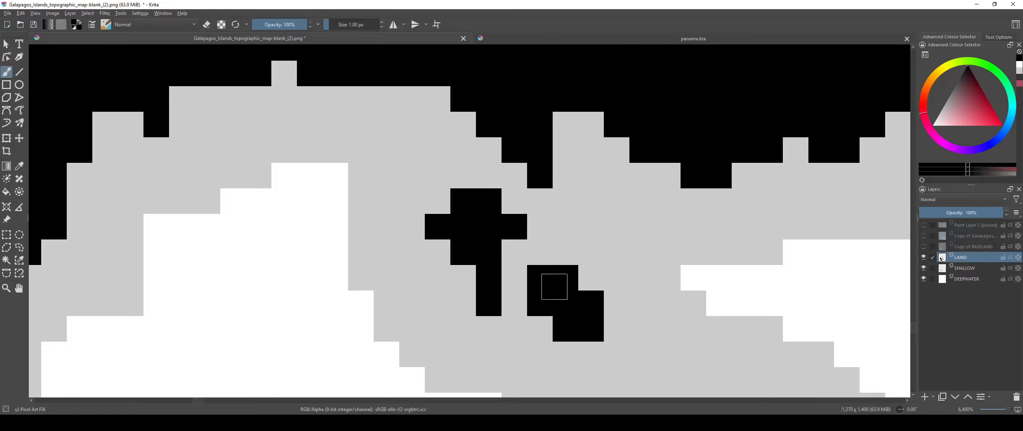
Step: Add black pixels along the upper-left side of the ring-shaped islet south of the largest island, joining its detached piece to the arc
scroll(615, 322, "down", 4)
scroll(634, 305, "down", 2)
left_click_drag(735, 390, 661, 310)
scroll(659, 309, "up", 5)
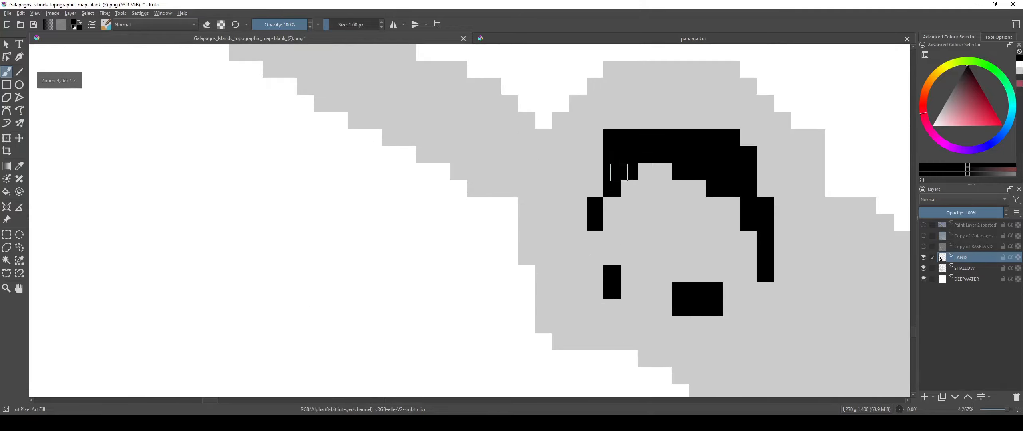
left_click_drag(577, 205, 606, 169)
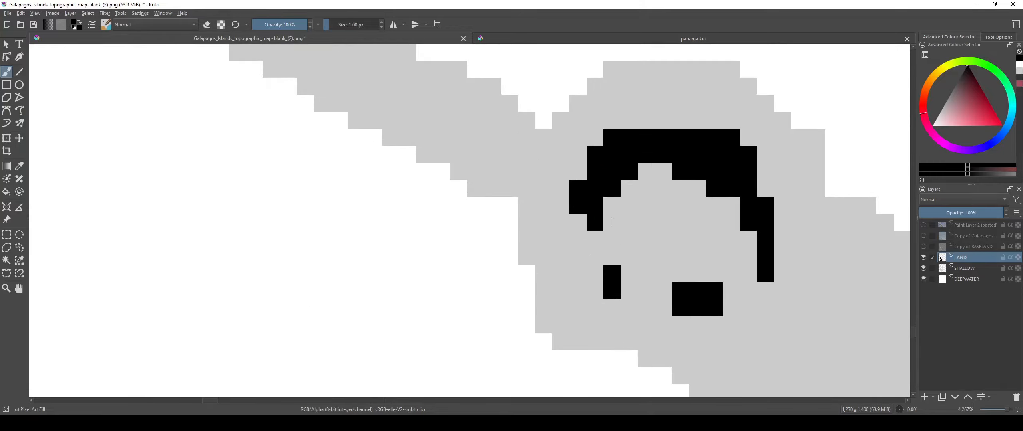
Step: Extend the ring-shaped islet's lower-left fragment and bottom block with black pixels, and erase a pixel from the bottom block
scroll(610, 285, "up", 1)
left_click(629, 274)
left_click(629, 256)
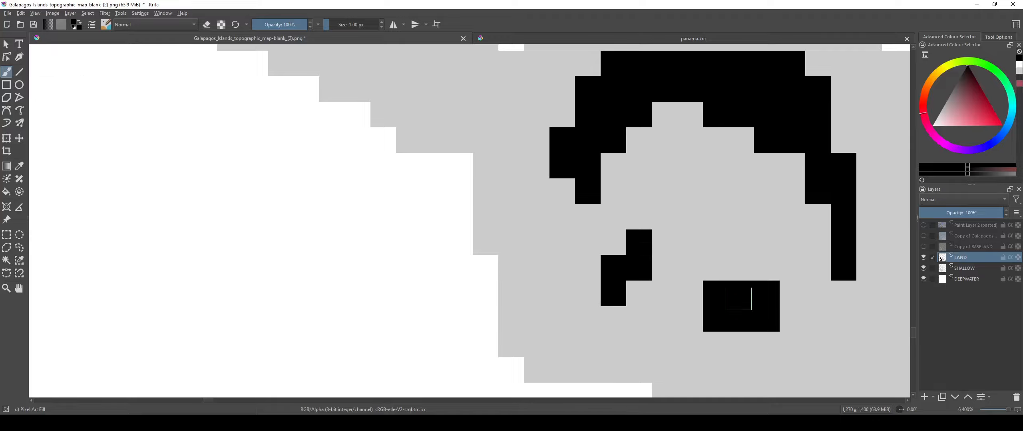
left_click(758, 297)
mouse_move(701, 305)
left_mouse_down()
mouse_move(546, 245)
mouse_move(628, 338)
left_mouse_up()
scroll(734, 314, "down", 4)
scroll(728, 315, "up", 4)
key("e")
left_click(709, 313)
Step: Enlarge the one-pixel islet at the route junction off the largest island's southeast coast to a 2 by 2 pixel block
scroll(737, 332, "down", 6)
left_click_drag(661, 194, 537, 335)
scroll(653, 244, "up", 4)
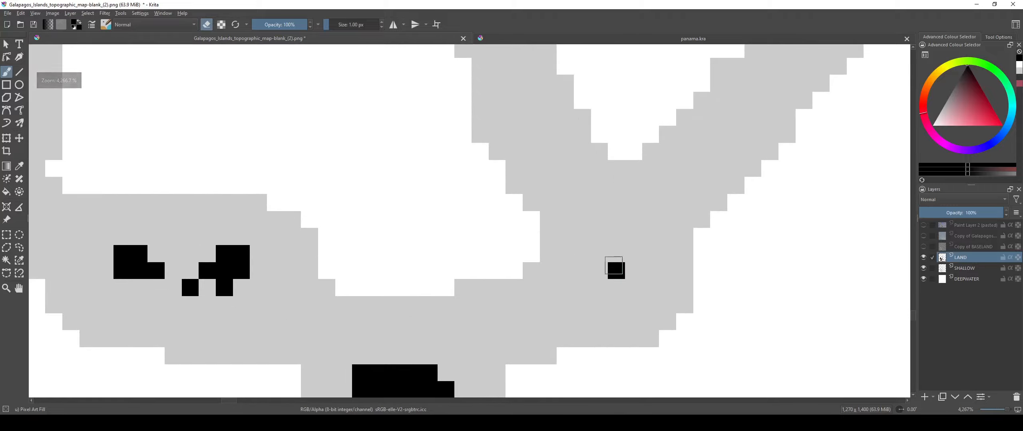
scroll(614, 267, "up", 1)
left_click_drag(619, 274, 631, 247)
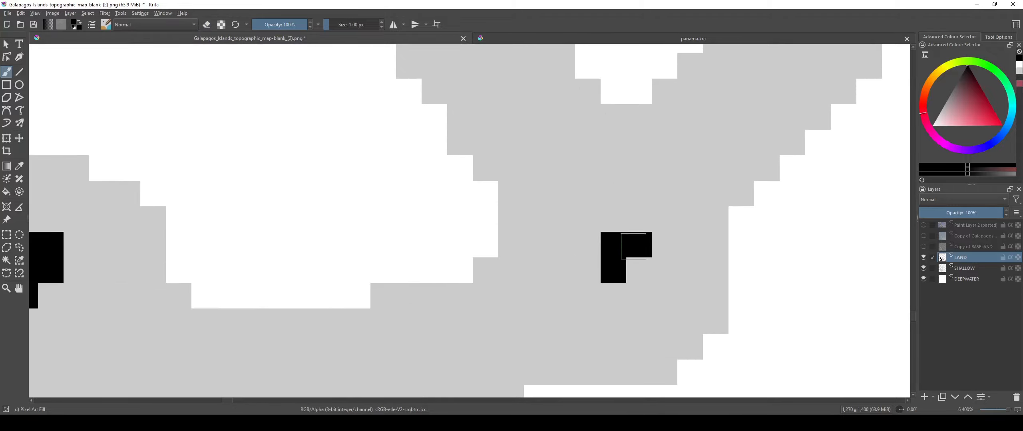
scroll(618, 268, "down", 5)
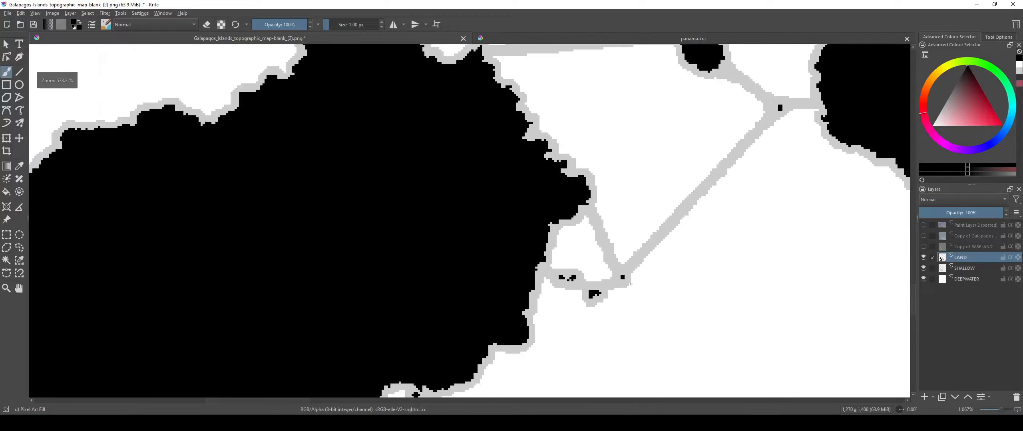
scroll(572, 296, "up", 4)
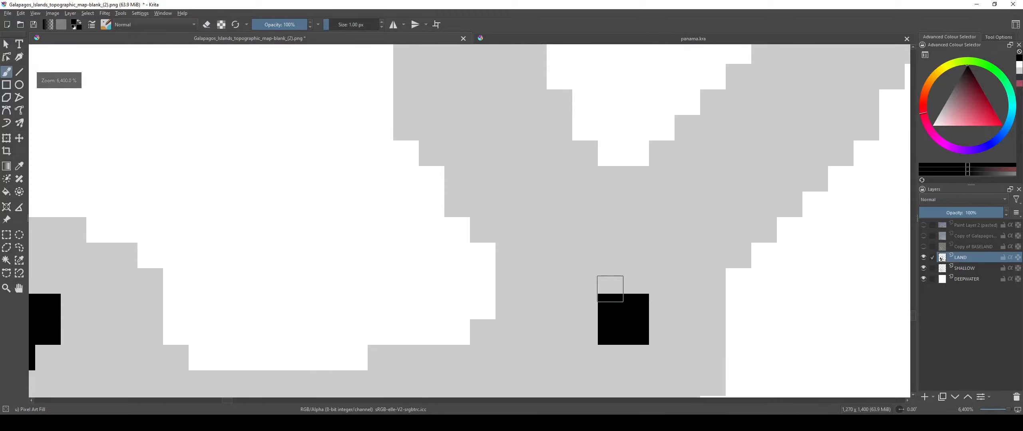
Step: Enlarge the tiny junction islet between the small round island and the central island's west coast with extra black pixels
scroll(610, 289, "down", 4)
scroll(663, 182, "up", 4)
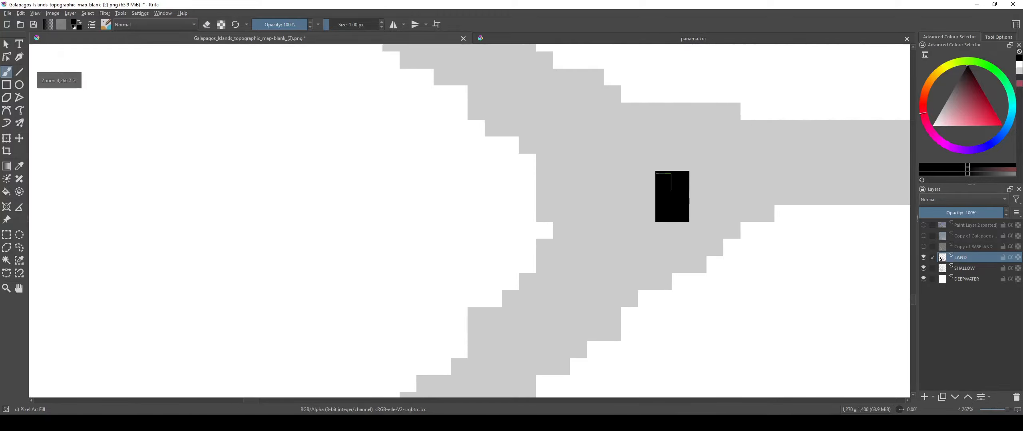
scroll(653, 194, "down", 4)
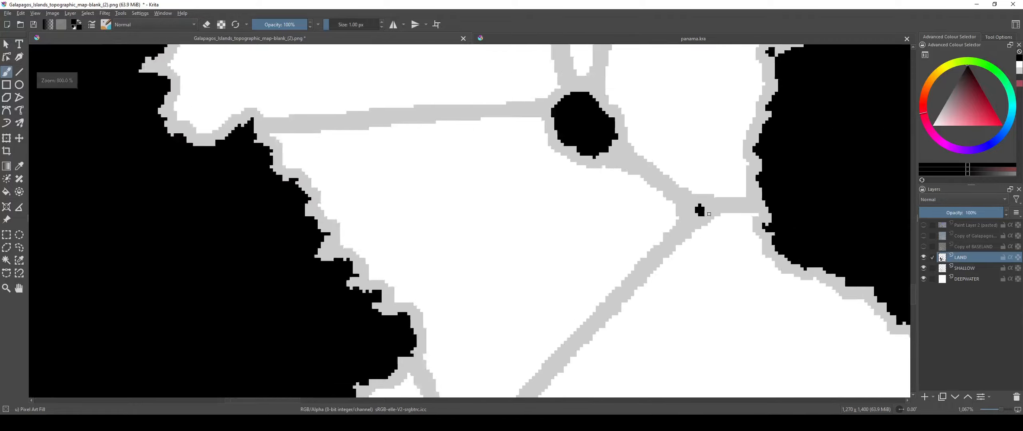
Step: Add black pixels above the two-pixel islet at the route junction south of the upper central island
scroll(536, 238, "up", 2)
scroll(536, 238, "up", 3)
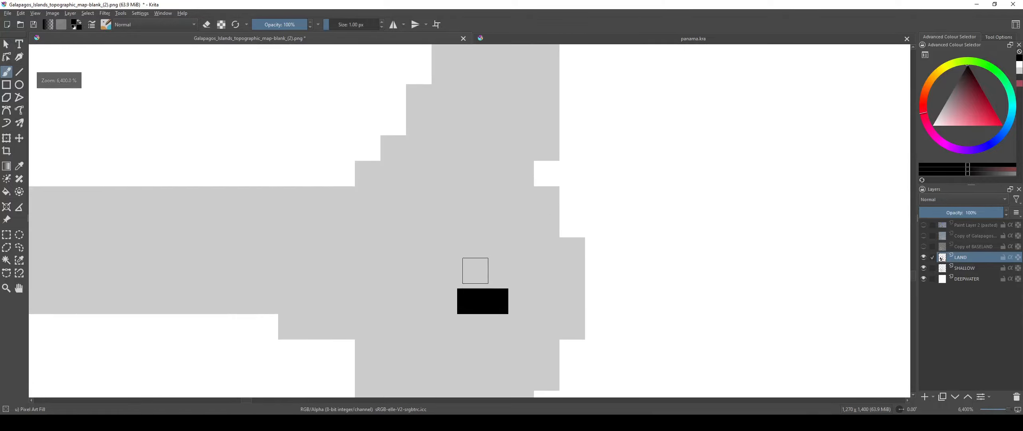
left_click_drag(472, 269, 454, 270)
scroll(440, 254, "down", 8)
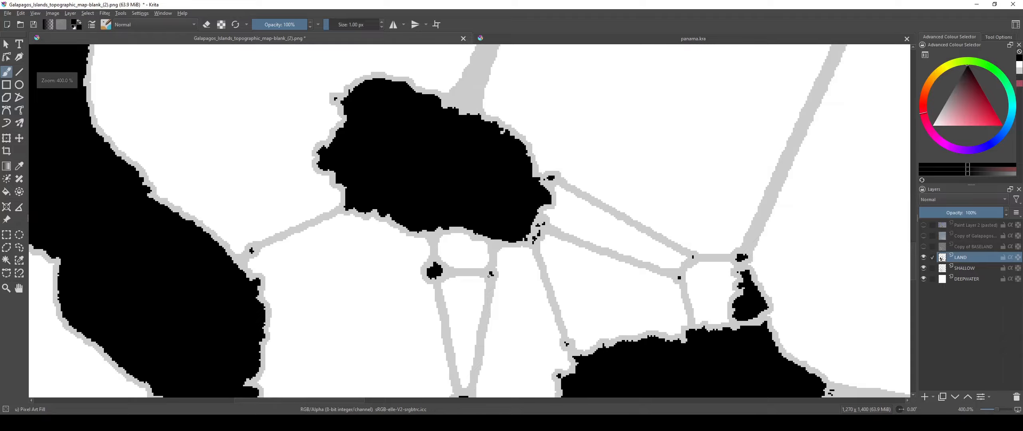
Step: Shape the islet off the upper central island's northwest coast into a three-pixel L, and touch up its shallow outline with the eraser on SHALLOW
scroll(440, 254, "up", 2)
scroll(459, 206, "up", 7)
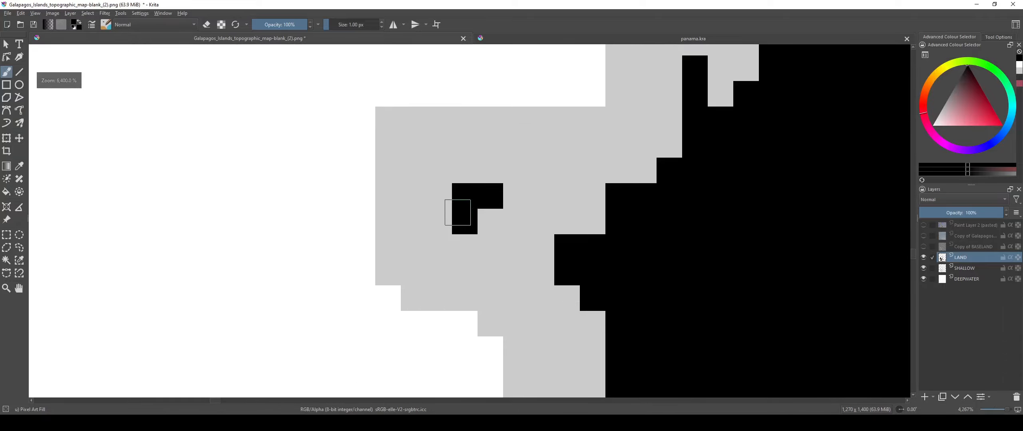
scroll(459, 205, "down", 3)
left_click(942, 268)
scroll(387, 170, "up", 4)
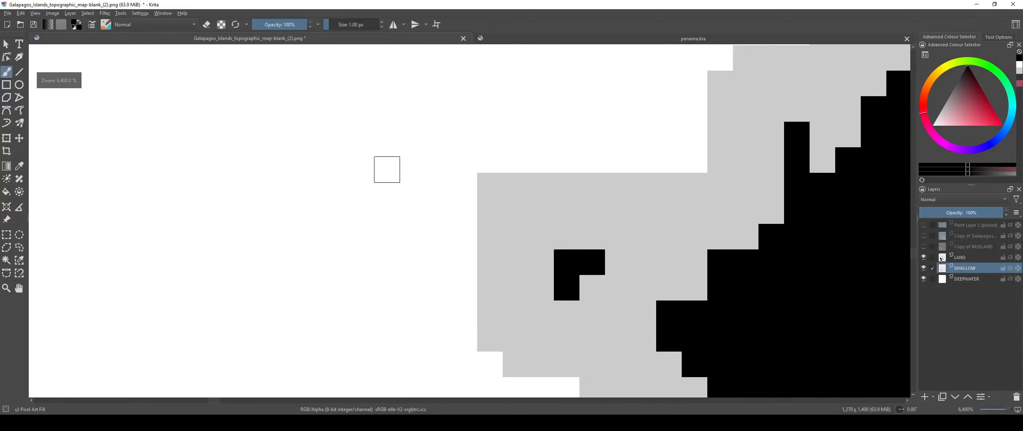
key("e")
scroll(477, 237, "down", 7)
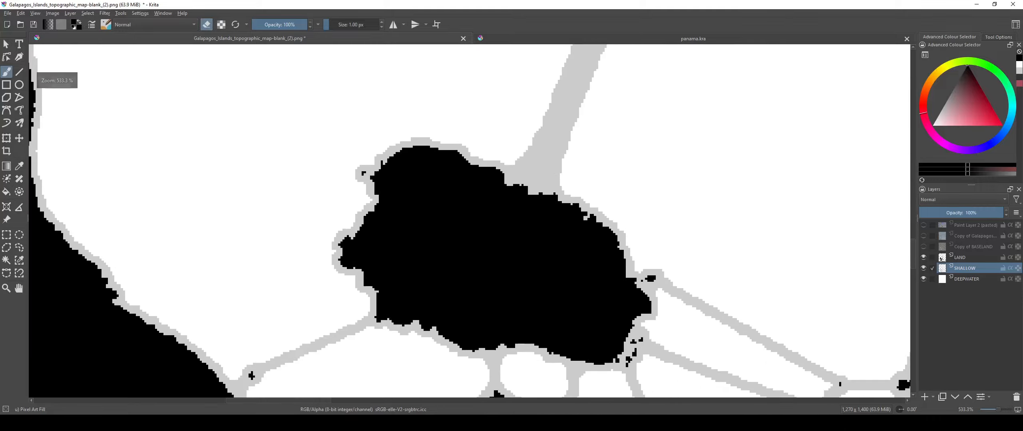
Step: On the LAND layer, extend the single-pixel islet beside the upper central island's east coast into a three-pixel L
scroll(660, 285, "up", 5)
key("e")
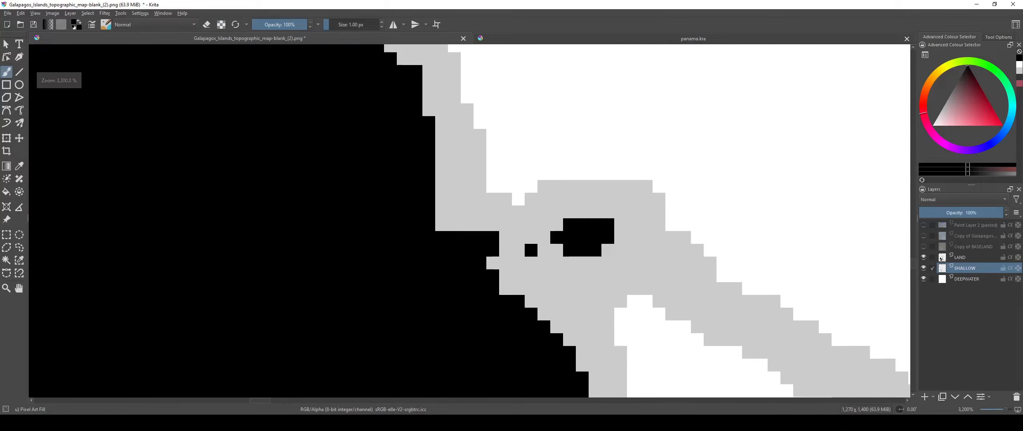
left_click(961, 258)
scroll(574, 258, "up", 2)
left_click(494, 272)
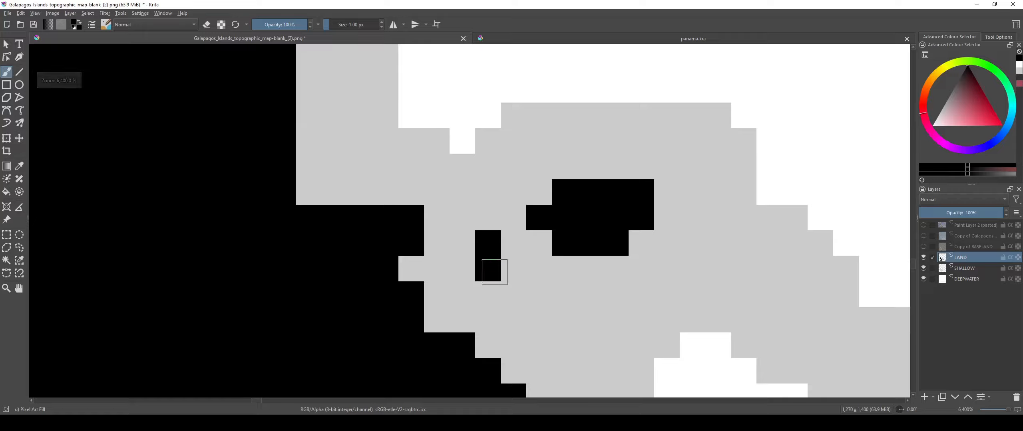
left_click(505, 269)
scroll(502, 274, "down", 3)
scroll(500, 274, "up", 2)
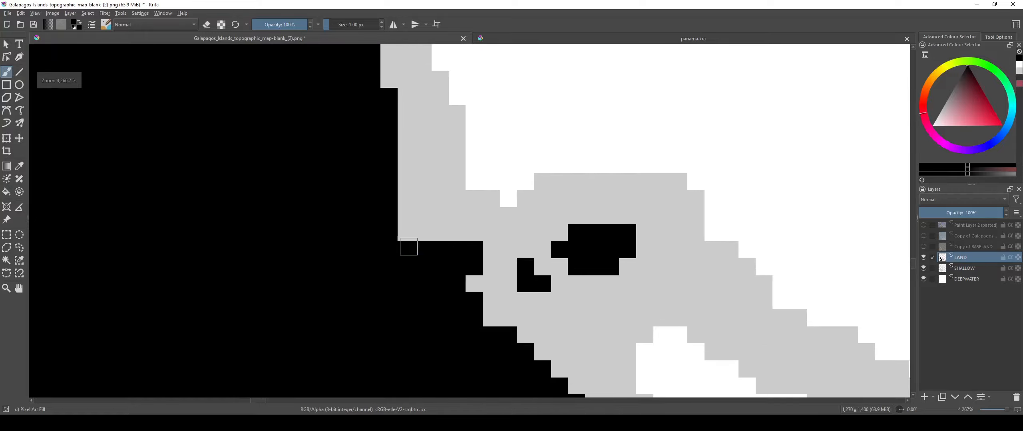
Step: Thicken the two tiny junction islets between the upper central island and the small northeastern island with black pixels
scroll(447, 251, "down", 6)
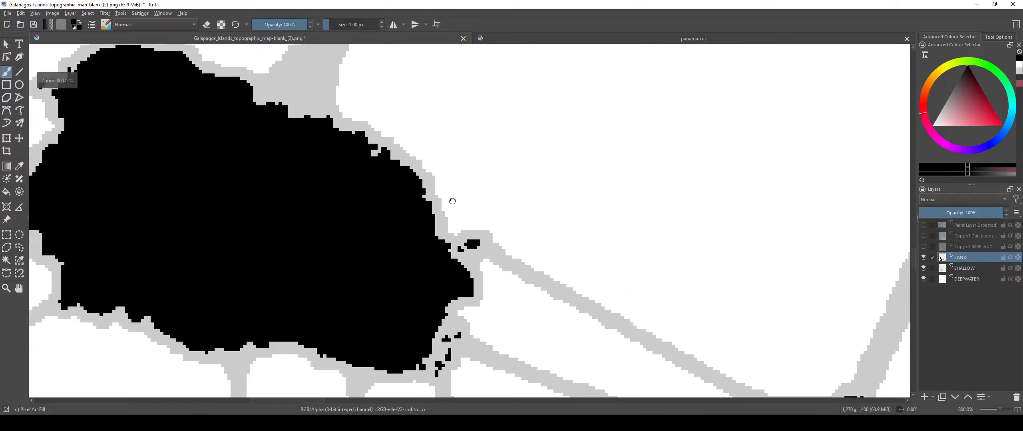
scroll(582, 285, "up", 2)
scroll(625, 263, "up", 5)
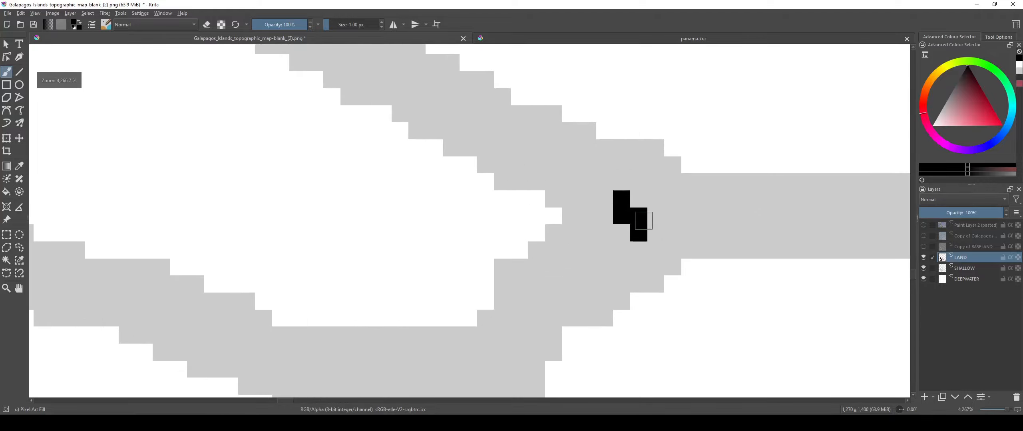
scroll(599, 259, "down", 4)
scroll(556, 252, "up", 4)
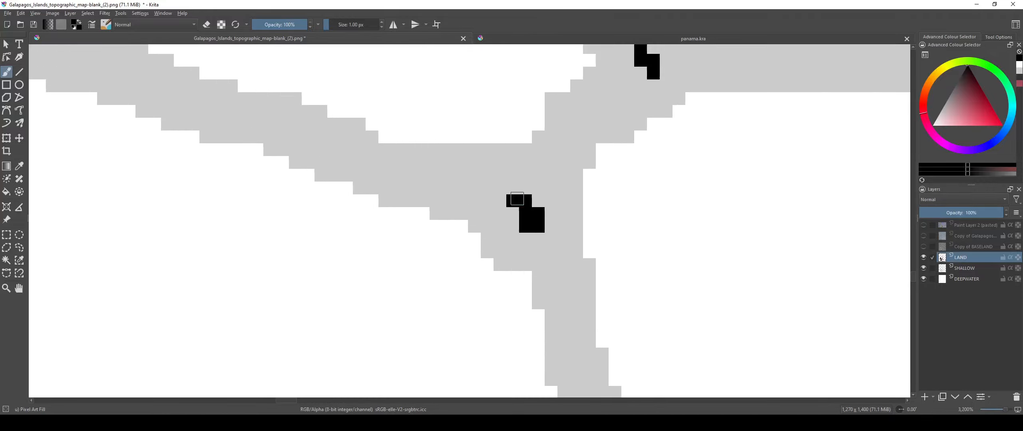
scroll(517, 199, "down", 5)
scroll(515, 216, "up", 5)
Step: Compare the northern tip of the small island above the central island with the pasted relief map layer
scroll(513, 239, "down", 7)
scroll(511, 255, "up", 1)
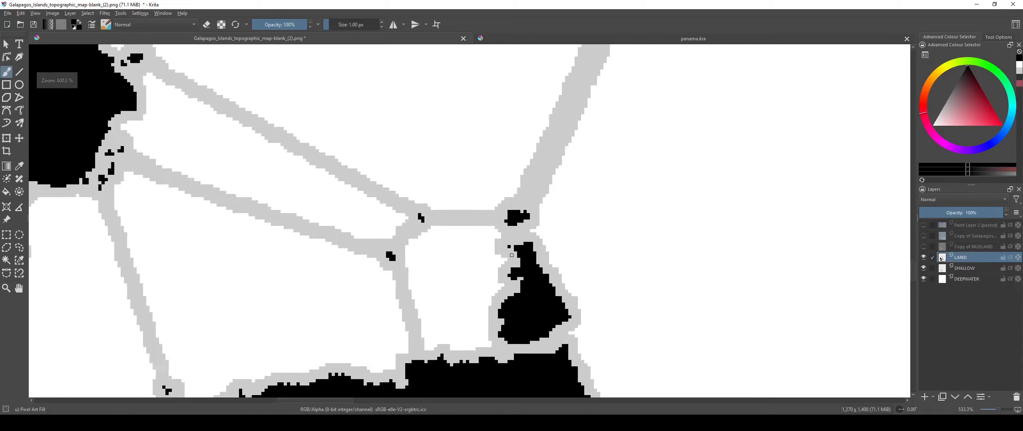
scroll(511, 256, "up", 6)
left_click(923, 225)
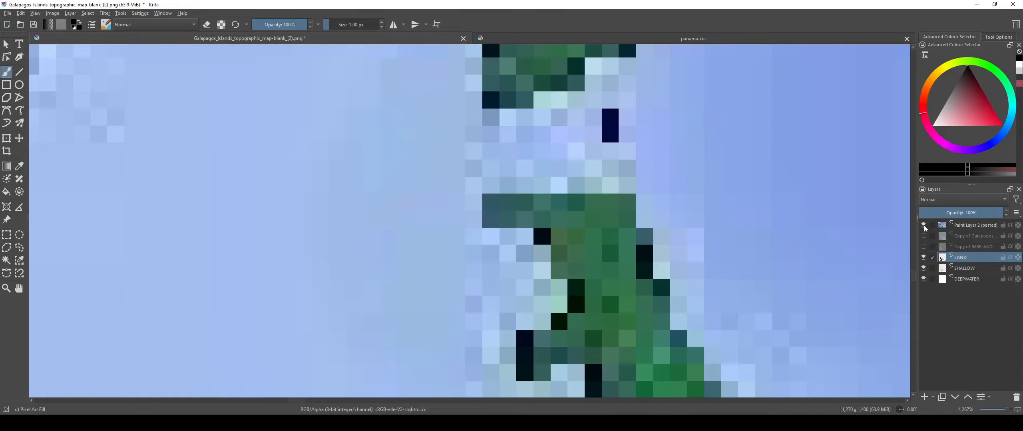
left_click(924, 225)
scroll(504, 246, "up", 1)
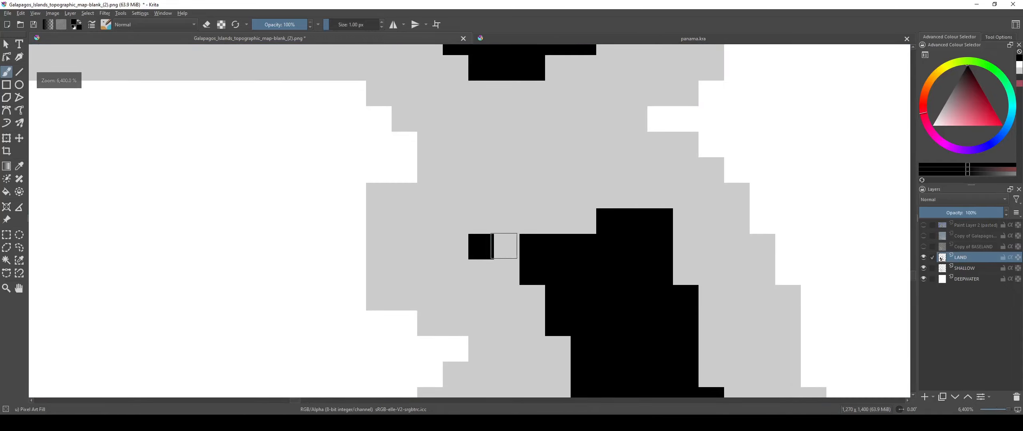
left_click(923, 225)
scroll(541, 250, "down", 9)
scroll(543, 252, "up", 5)
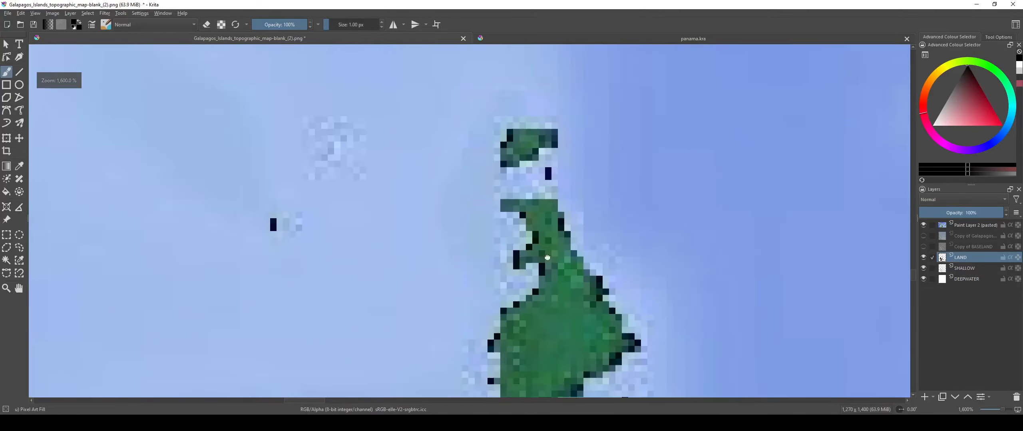
scroll(548, 257, "up", 1)
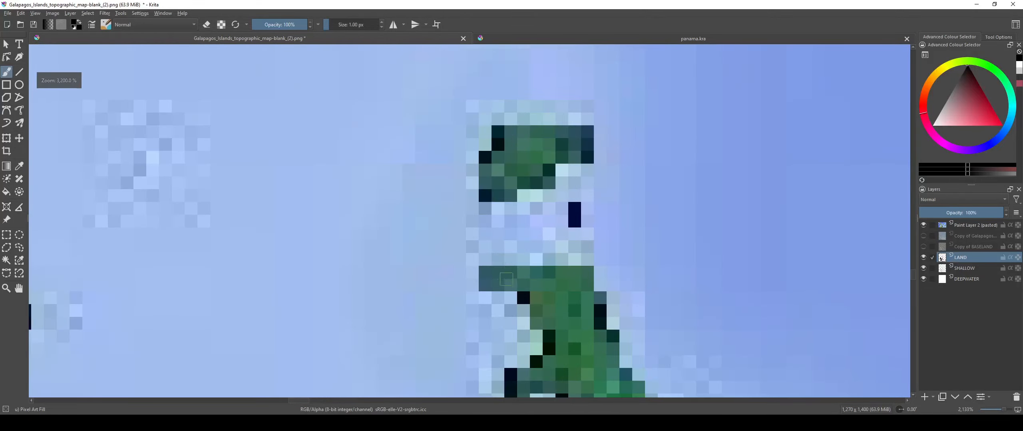
left_click(924, 226)
Step: Join the stray pixel to the small island's northern tip by filling in its northwest corner with black pixels
left_click_drag(715, 241, 778, 197)
scroll(610, 257, "up", 1)
left_click_drag(518, 244, 557, 228)
scroll(560, 235, "down", 5)
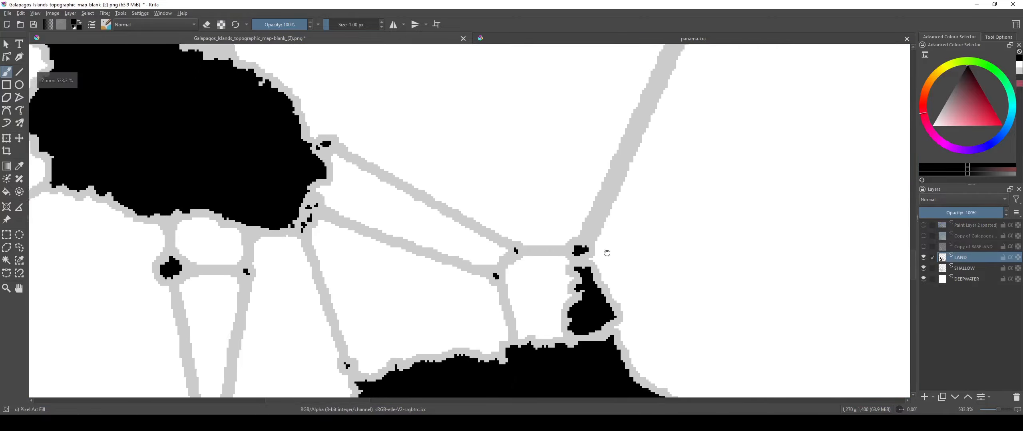
scroll(565, 241, "up", 4)
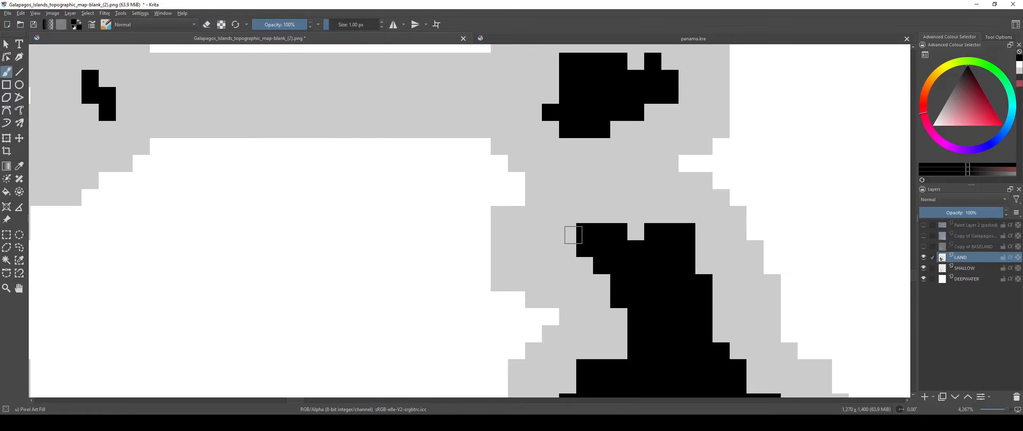
Step: Check the central islands against the relief map layer, and thicken the tiny islets off the central island's east coast with black pixels
scroll(573, 235, "down", 15)
scroll(573, 235, "up", 3)
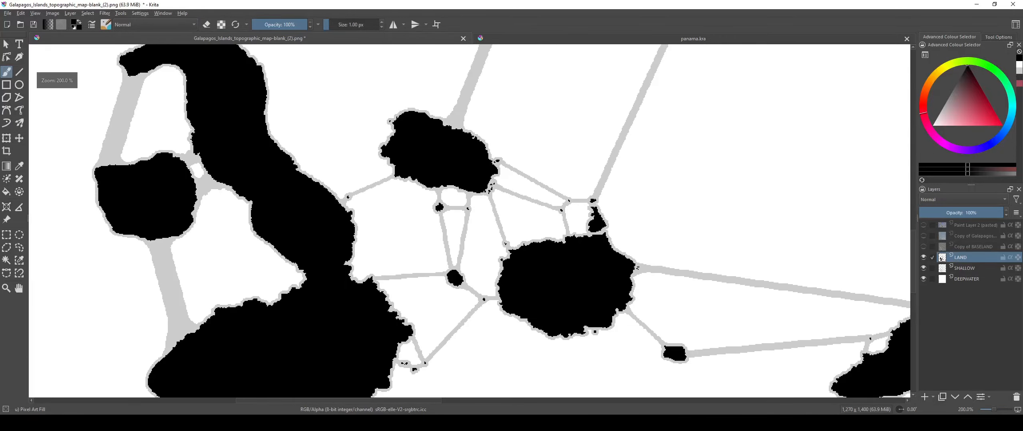
left_click(923, 225)
left_click(923, 226)
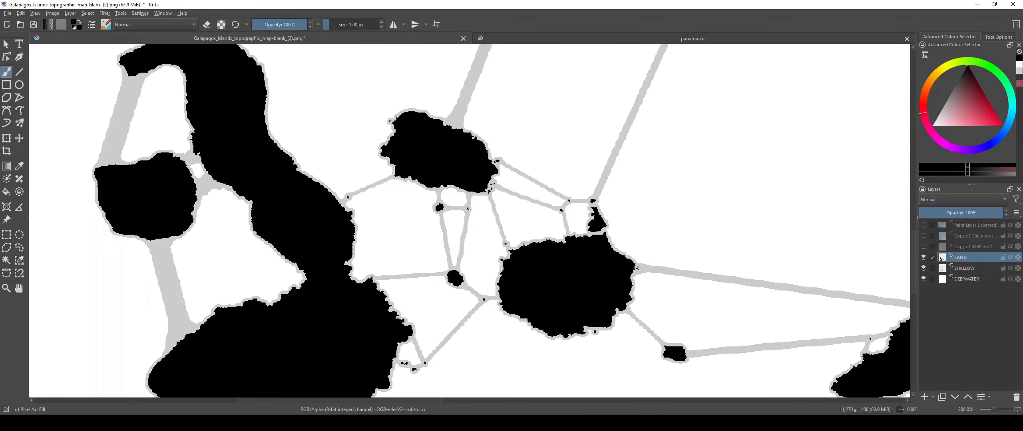
scroll(601, 254, "up", 9)
scroll(601, 254, "up", 1)
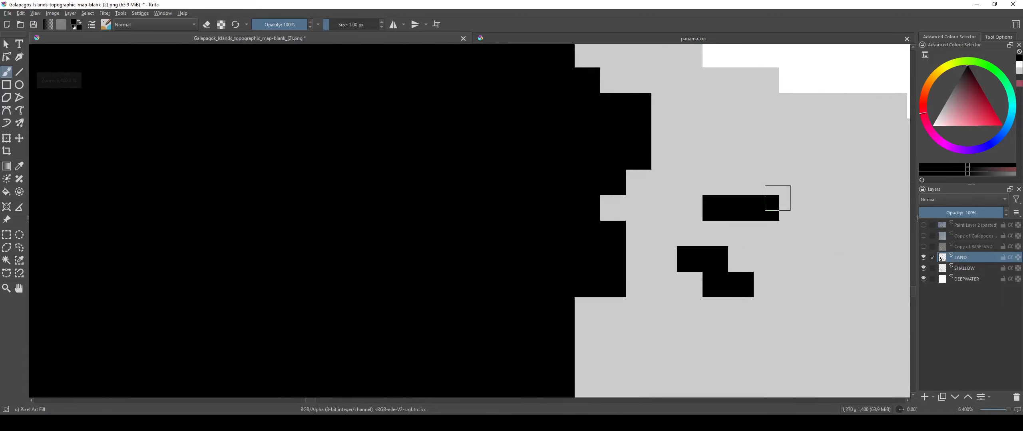
Step: Touch up the tiny islet off the central island's south coast with the eraser
scroll(778, 198, "down", 8)
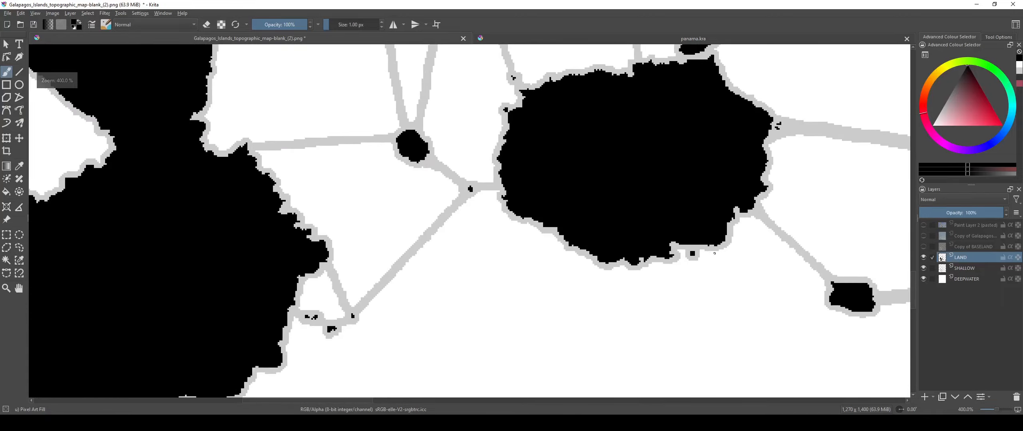
scroll(714, 254, "up", 8)
scroll(726, 222, "down", 9)
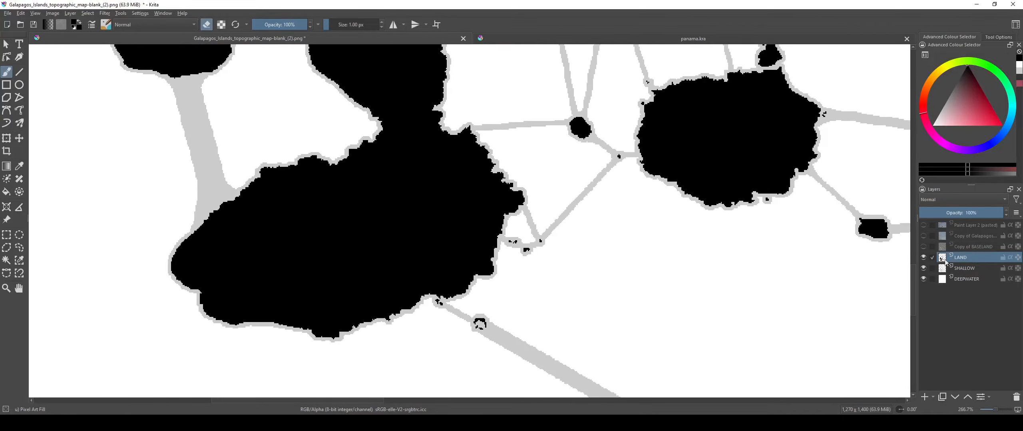
Step: Compare the islets around the largest and central islands with the pasted relief map layer
left_click(924, 226)
left_click(924, 226)
left_click(923, 226)
left_click(924, 225)
Step: Check the southern island and its surrounding islets against the pasted relief map layer, and hide the layer again
left_click_drag(509, 321, 399, 188)
scroll(610, 323, "up", 2)
left_click_drag(626, 299, 561, 239)
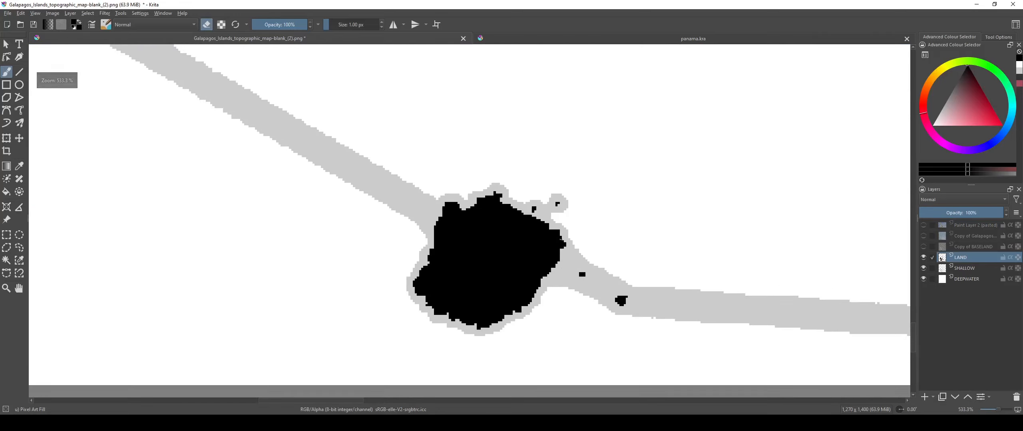
left_click(924, 226)
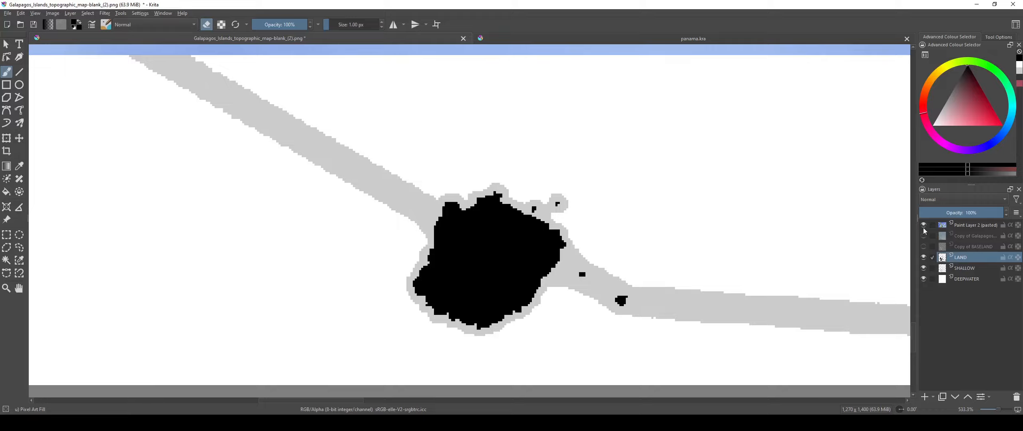
left_click(924, 226)
left_click(923, 226)
left_click(923, 226)
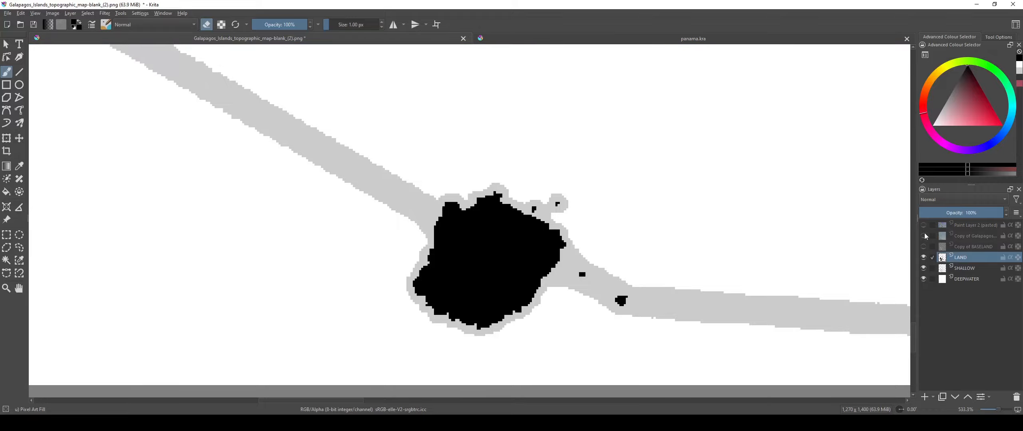
Step: Check the southern island against the relief map layer, and thicken the tiny islet off its east coast with black pixels
left_click(924, 236)
left_click(923, 235)
scroll(620, 282, "down", 3)
scroll(604, 278, "up", 7)
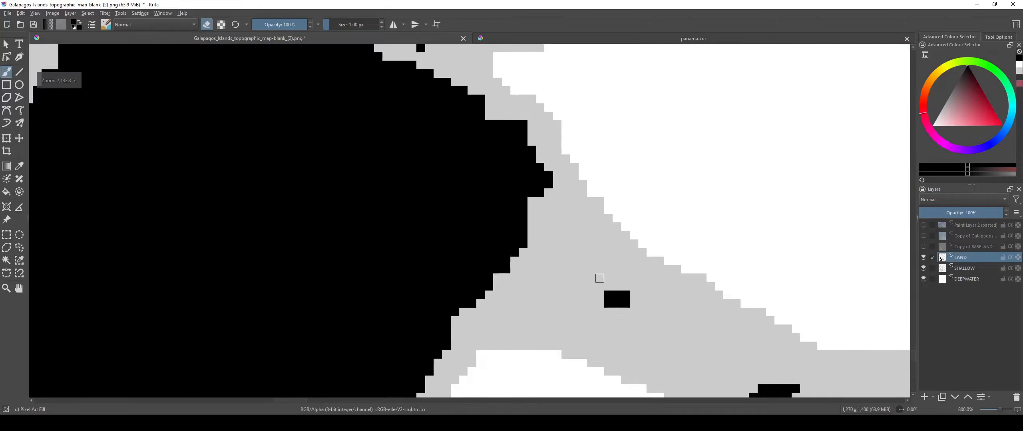
scroll(607, 284, "up", 2)
key("e")
left_click(609, 289)
left_click(593, 289)
left_click(593, 306)
scroll(620, 316, "down", 6)
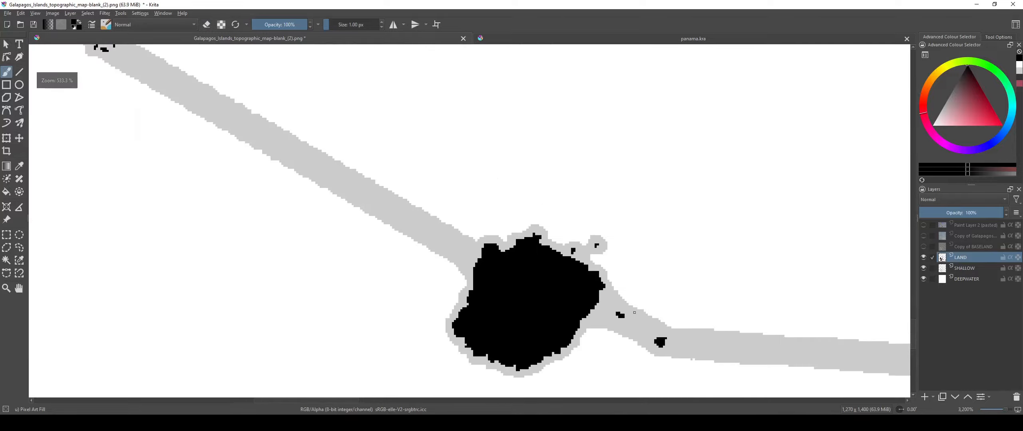
Step: Fill in the tiny islet off the round central island's north-west coast with a black pixel
scroll(633, 313, "down", 4)
left_click_drag(594, 283, 502, 348)
left_click_drag(360, 96, 652, 380)
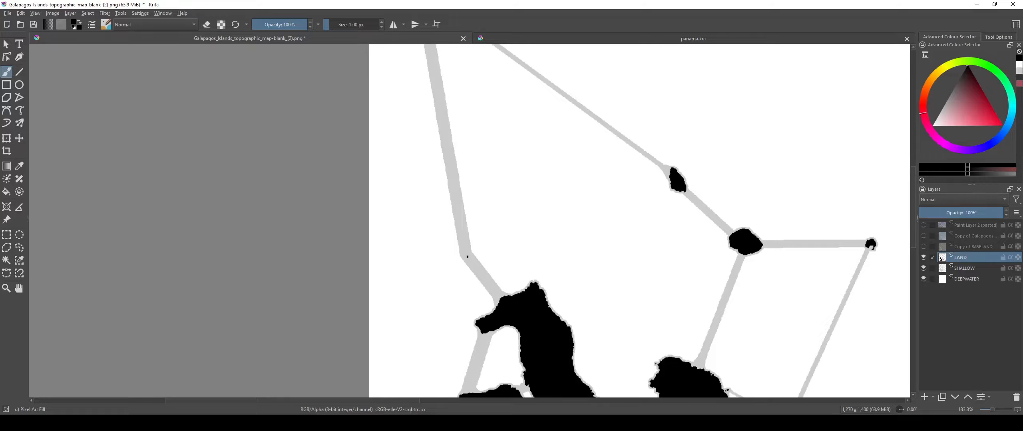
left_click_drag(559, 199, 415, 77)
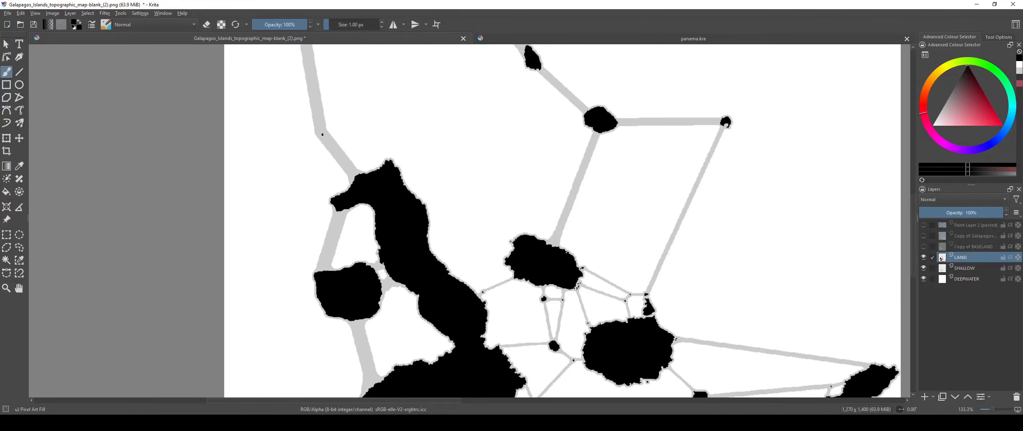
scroll(605, 298, "down", 2)
left_click_drag(593, 366, 518, 272)
scroll(518, 271, "up", 3)
scroll(429, 228, "up", 3)
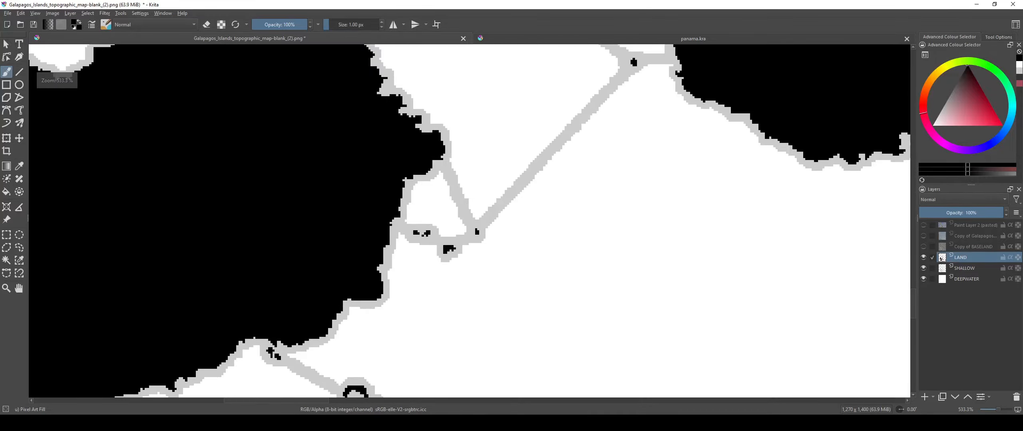
scroll(396, 287, "down", 2)
left_click_drag(471, 194, 474, 311)
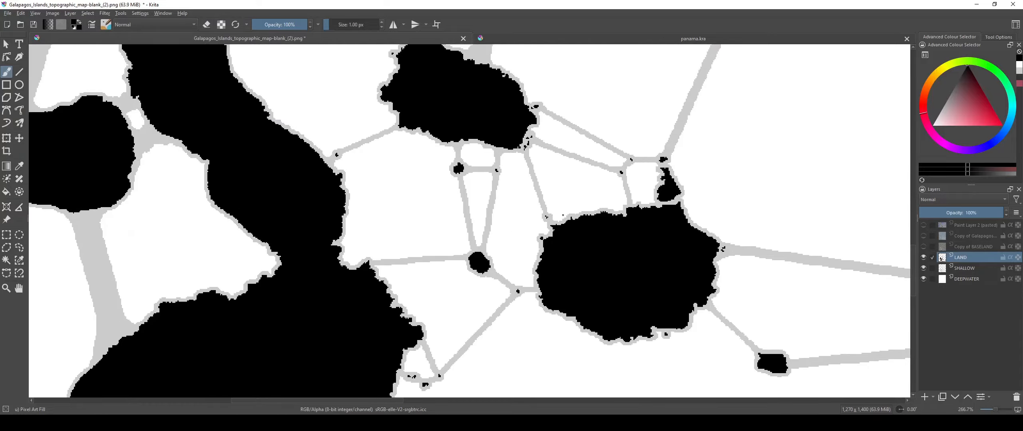
scroll(563, 216, "up", 12)
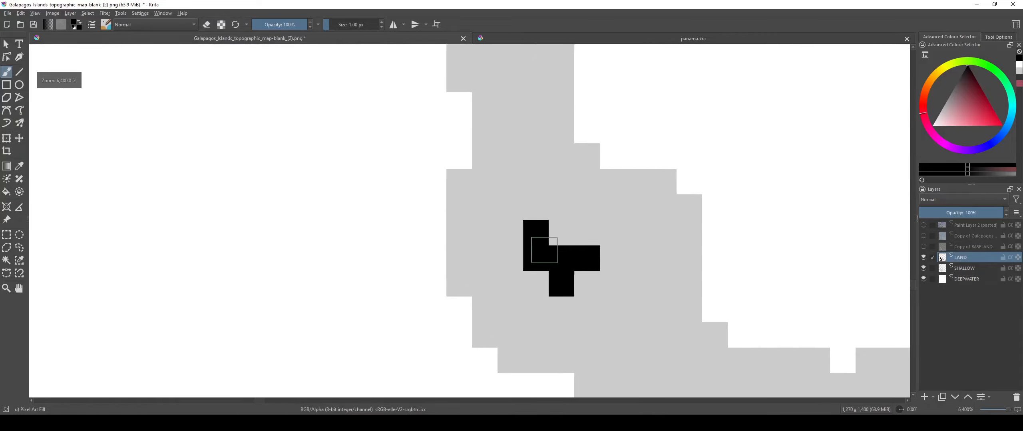
left_click(561, 234)
scroll(564, 281, "down", 10)
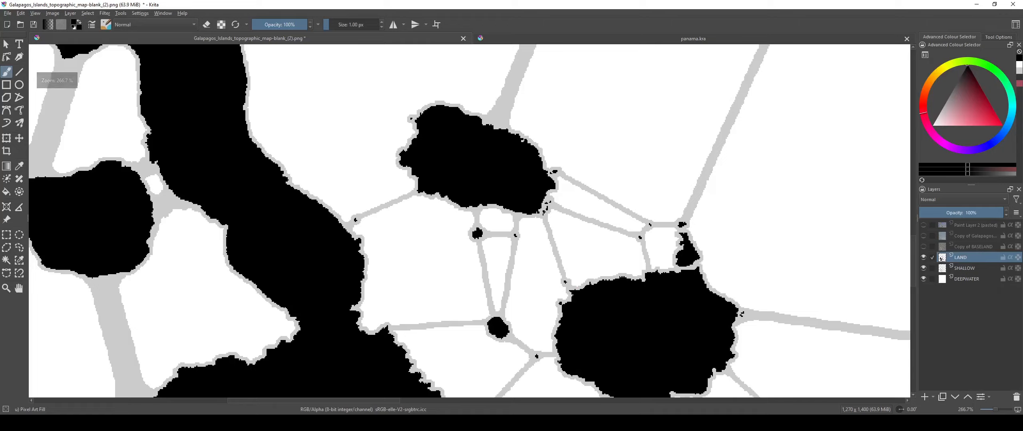
Step: Look over the central islets and the whole map for remaining land pixels that need cleaning
scroll(543, 217, "up", 4)
scroll(553, 232, "down", 3)
left_click_drag(553, 234, 564, 194)
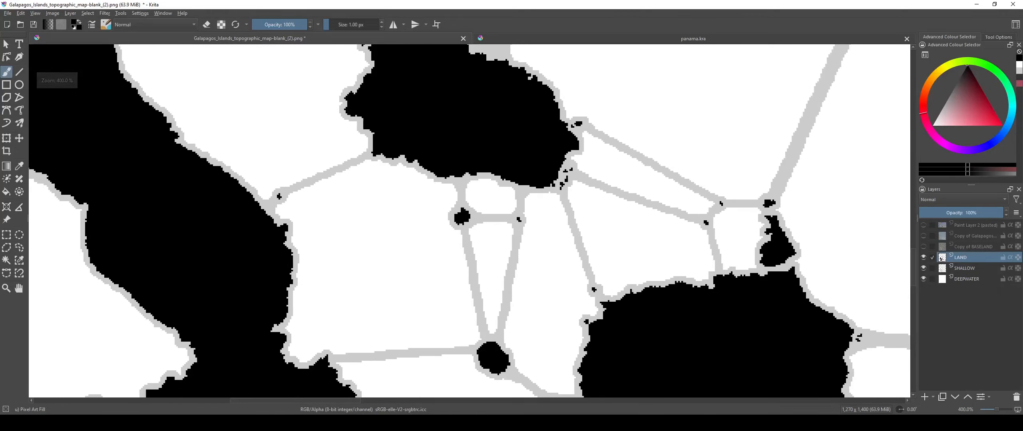
scroll(634, 229, "down", 3)
left_click_drag(567, 259, 588, 283)
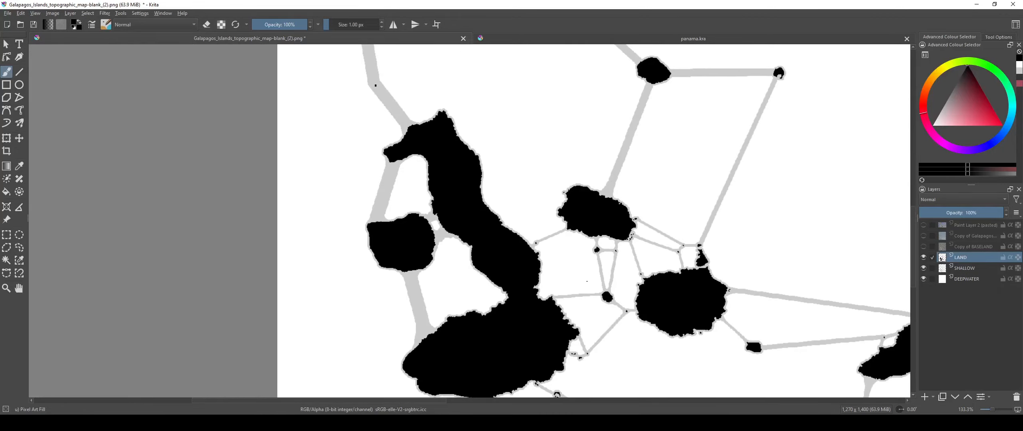
scroll(539, 291, "down", 3)
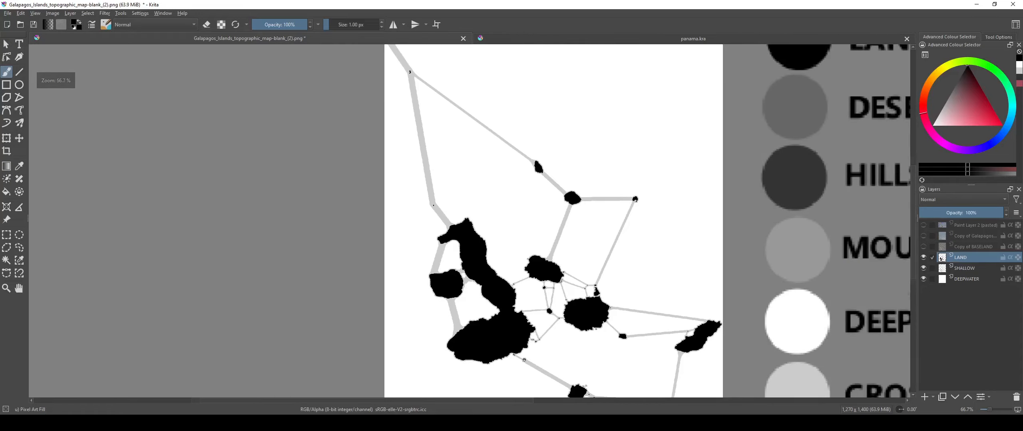
Step: Save the map in the AoC folder as a Krita document named Galapagos Islands Detailed
left_click(6, 16)
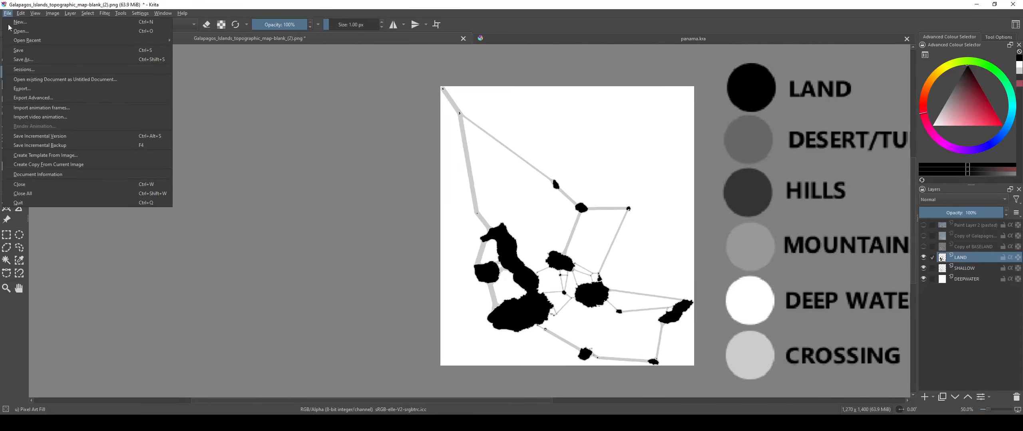
left_click(29, 61)
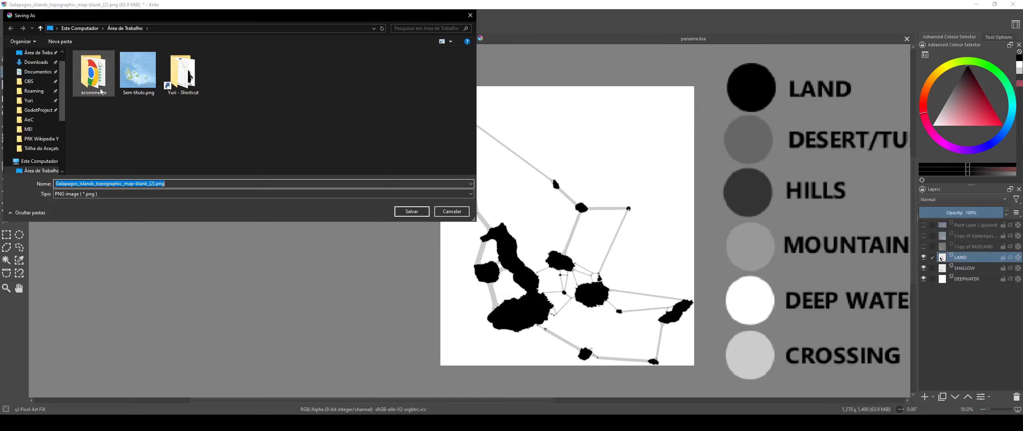
left_click(28, 120)
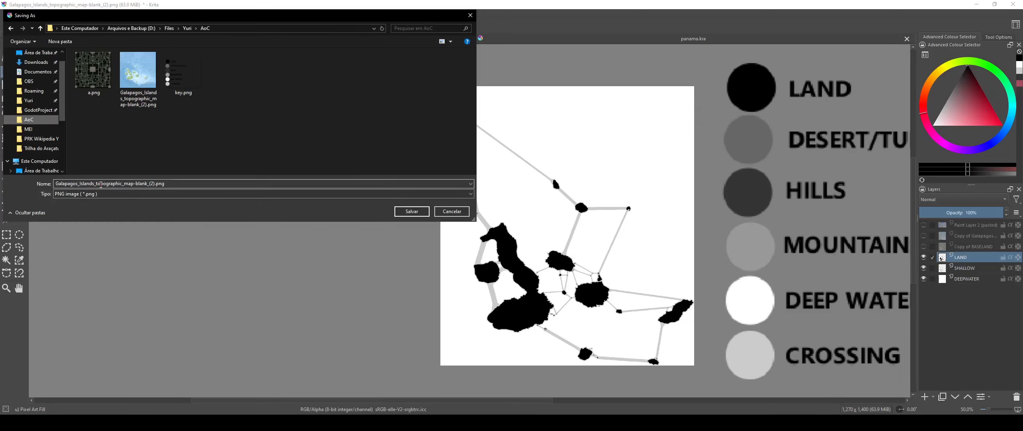
left_click(91, 194)
left_click(116, 184)
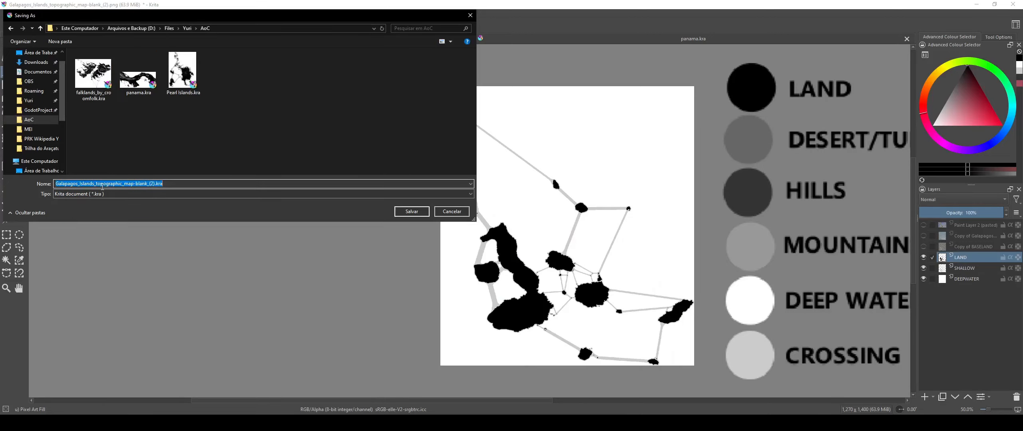
type("ga")
key("ctrl+BackSpace")
type("HG")
key("ctrl+BackSpace")
type("Galapagos Islands Detailed")
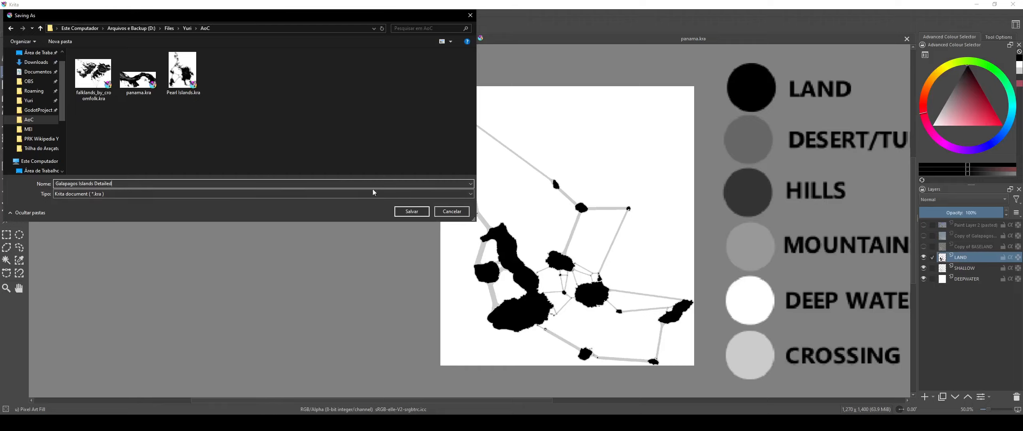
left_click(417, 212)
Step: Show the Copy of Galapagos relief layer and examine the terrain of the largest island from its south to its north
scroll(354, 265, "up", 5)
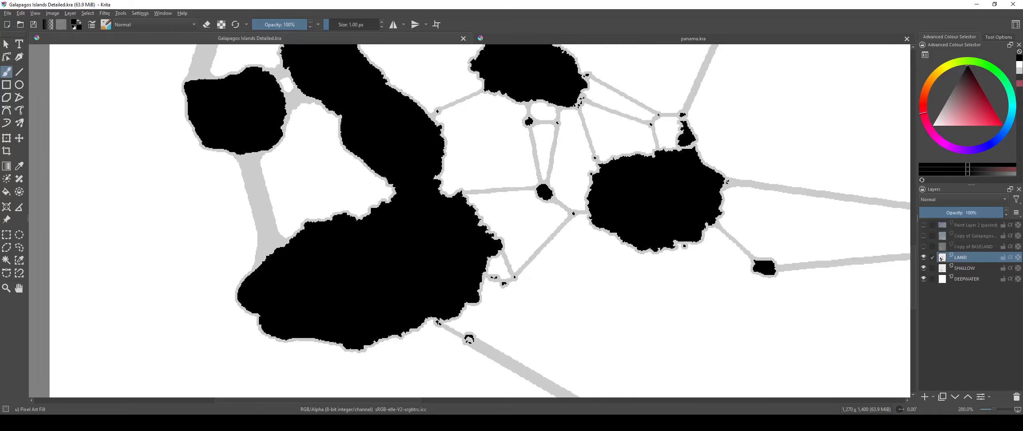
left_click(923, 236)
scroll(481, 220, "down", 2)
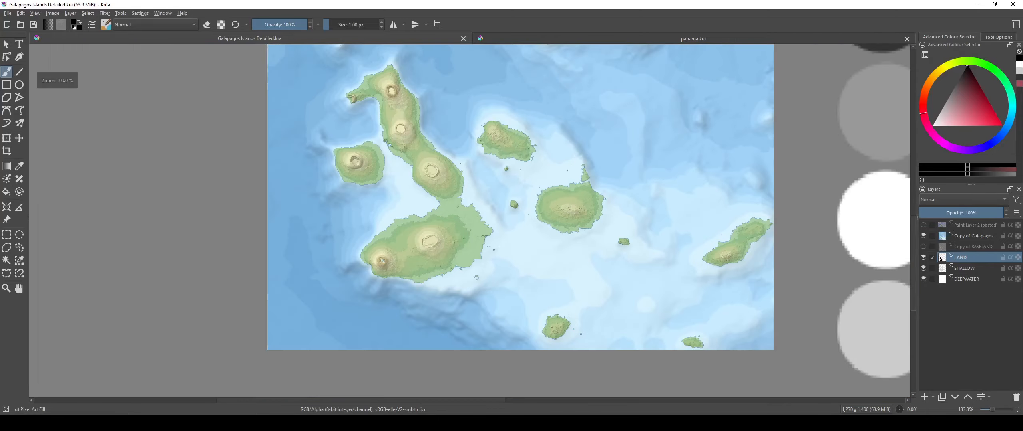
left_click_drag(480, 220, 524, 275)
scroll(442, 283, "up", 2)
scroll(439, 385, "up", 2)
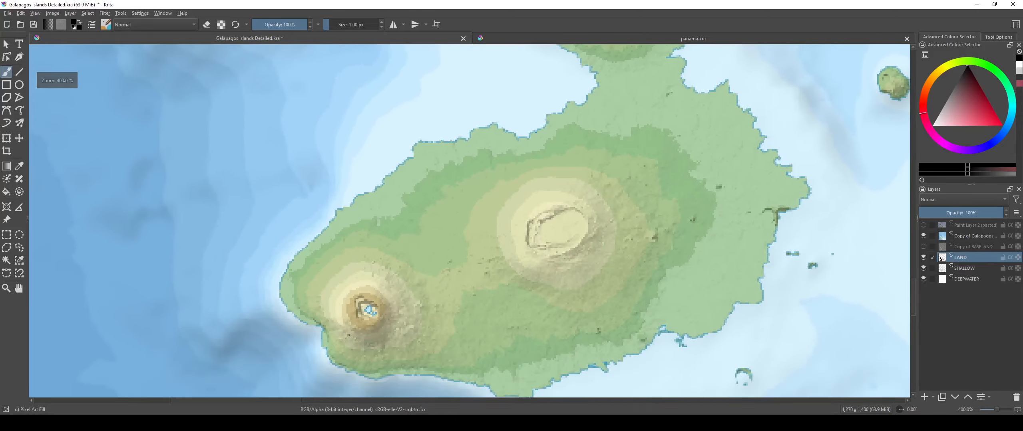
scroll(491, 312, "down", 2)
left_click_drag(370, 104, 365, 332)
scroll(395, 267, "up", 3)
scroll(414, 275, "down", 2)
scroll(447, 224, "down", 1)
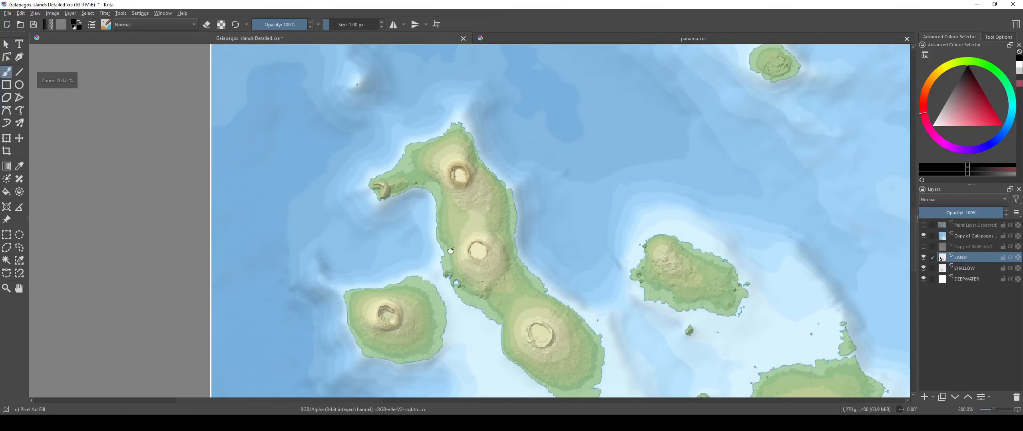
Step: Compare the western and central islands' relief on the Copy of Galapagos layer with the pasted relief layer, and hide both layers
left_click_drag(454, 196, 420, 235)
scroll(431, 236, "up", 4)
left_click_drag(206, 175, 368, 159)
scroll(368, 159, "down", 6)
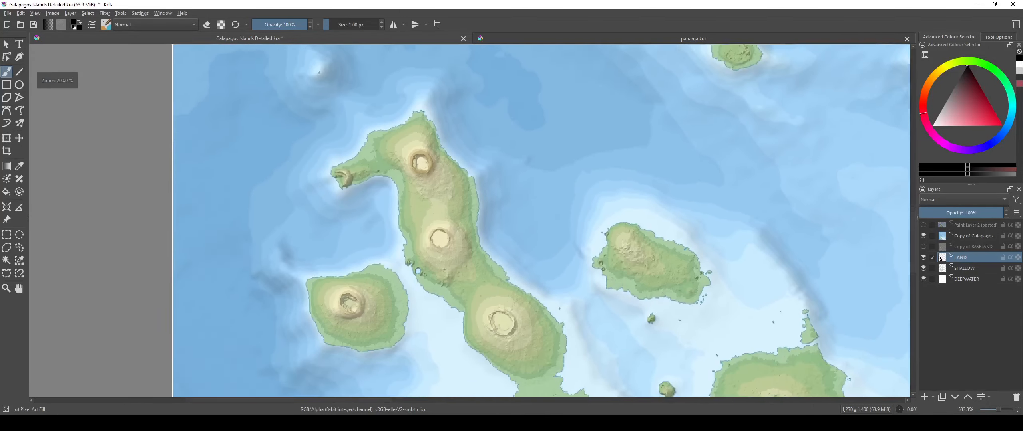
left_click_drag(429, 181, 435, 136)
scroll(430, 208, "up", 2)
scroll(785, 259, "down", 1)
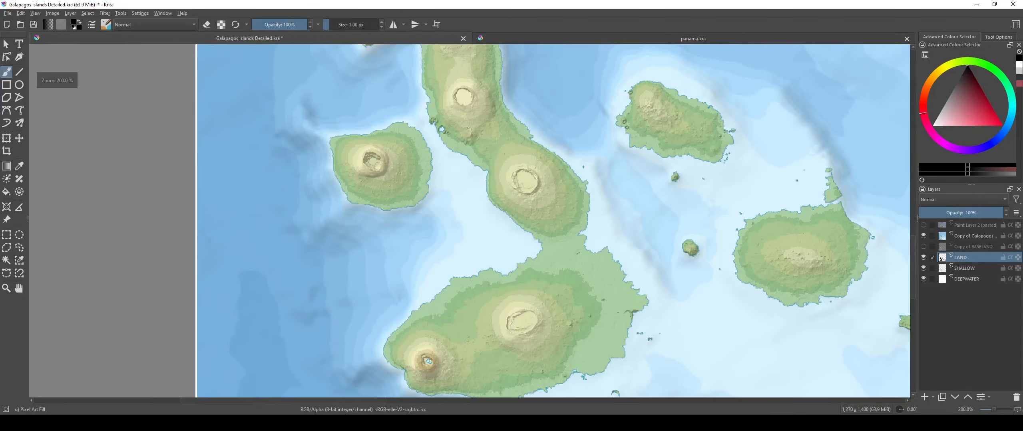
left_click_drag(785, 259, 606, 246)
left_click(923, 226)
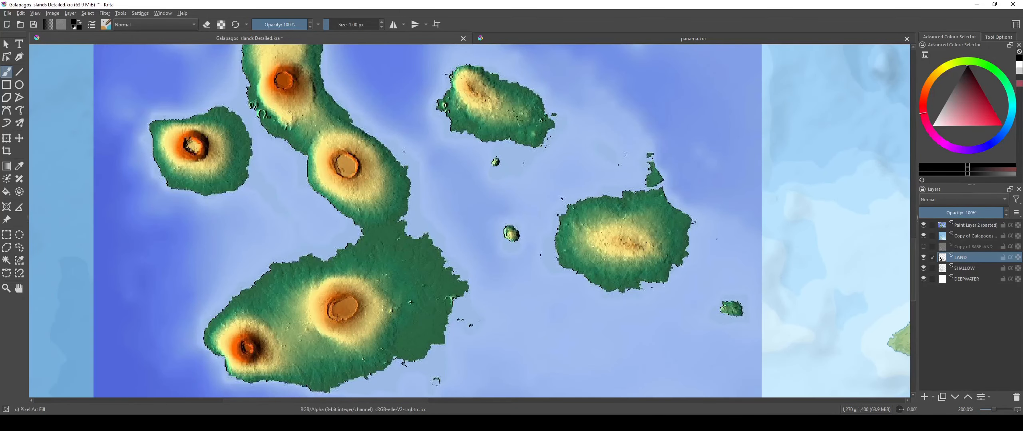
left_click(923, 226)
left_click(923, 235)
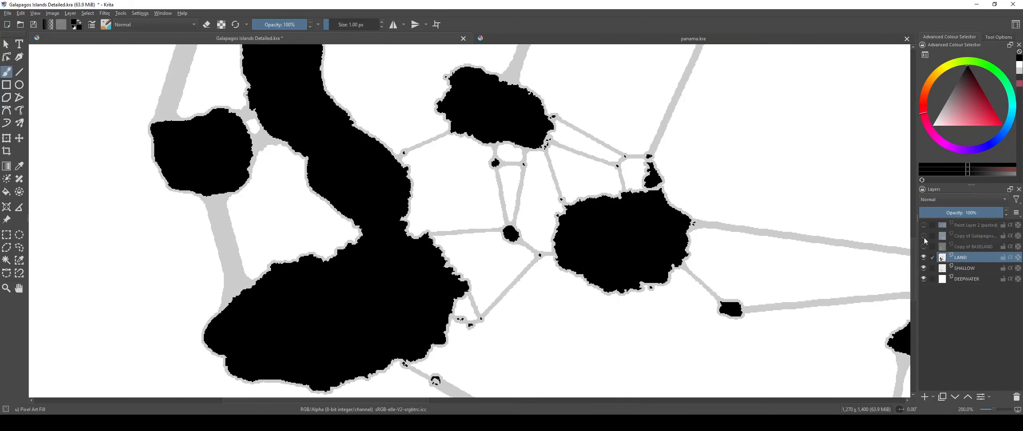
Step: Make Copy of BASELAND the active layer and show it over the black land
key("minus")
key("minus")
key("minus")
key("minus")
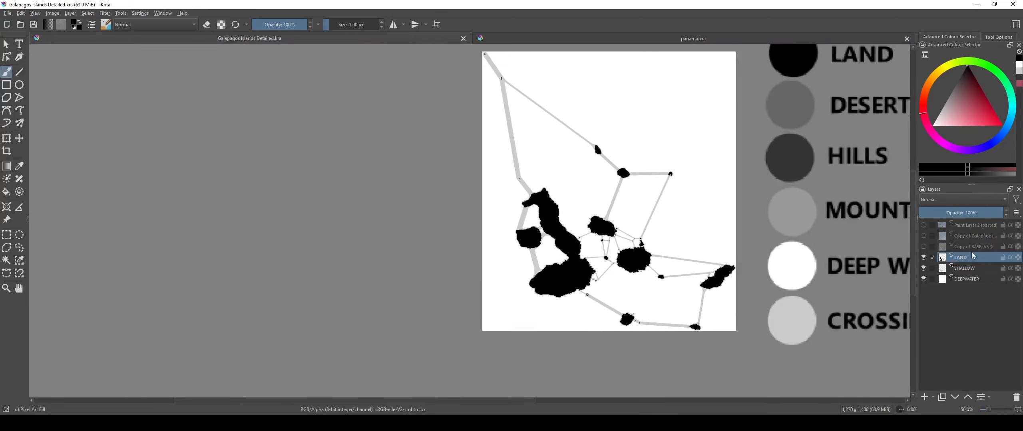
left_click_drag(971, 250, 767, 256)
left_click(923, 247)
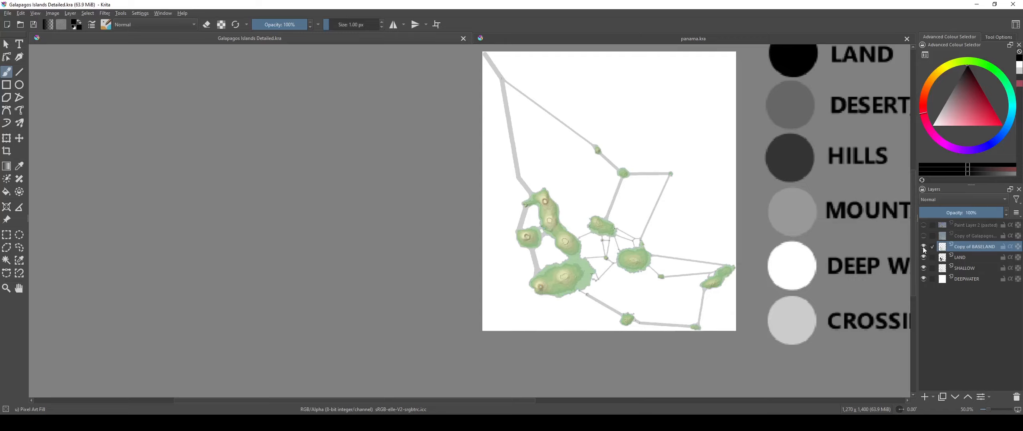
key("plus")
key("plus")
key("plus")
key("plus")
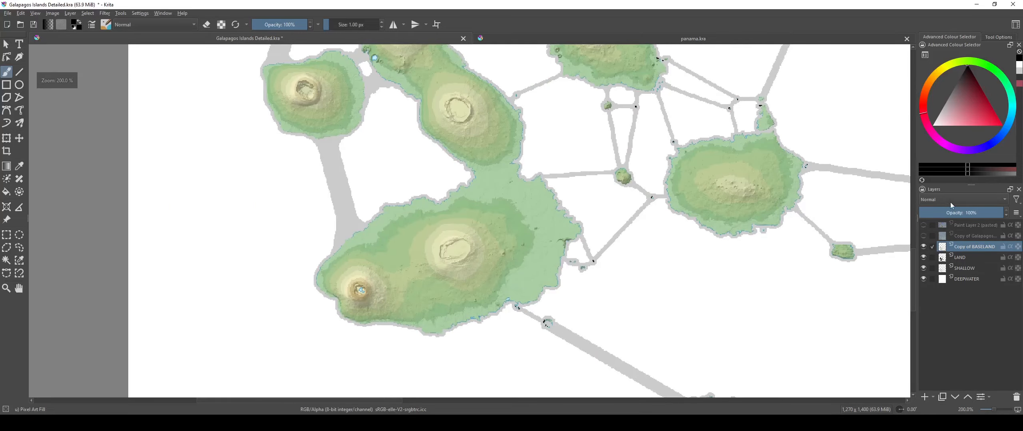
left_click(922, 246)
left_click(922, 246)
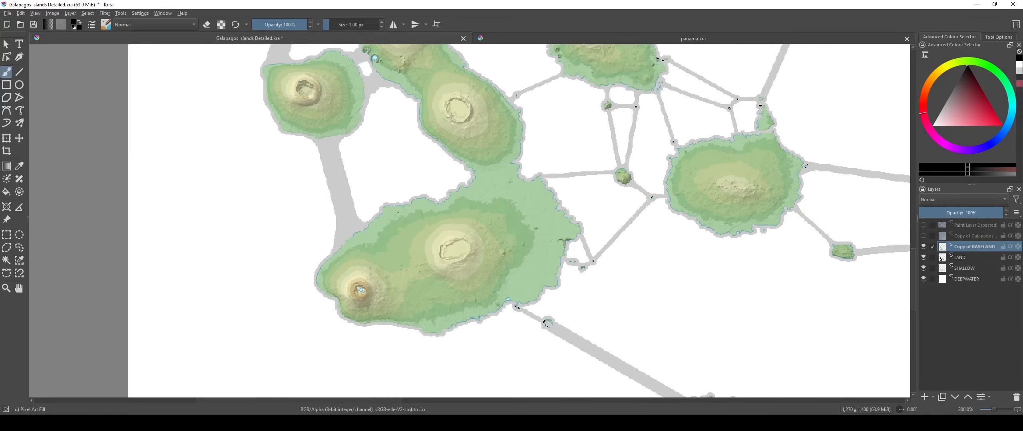
Step: Examine the elevation bands and volcano craters of the western islands on the Copy of BASELAND layer
left_click_drag(357, 248, 293, 304)
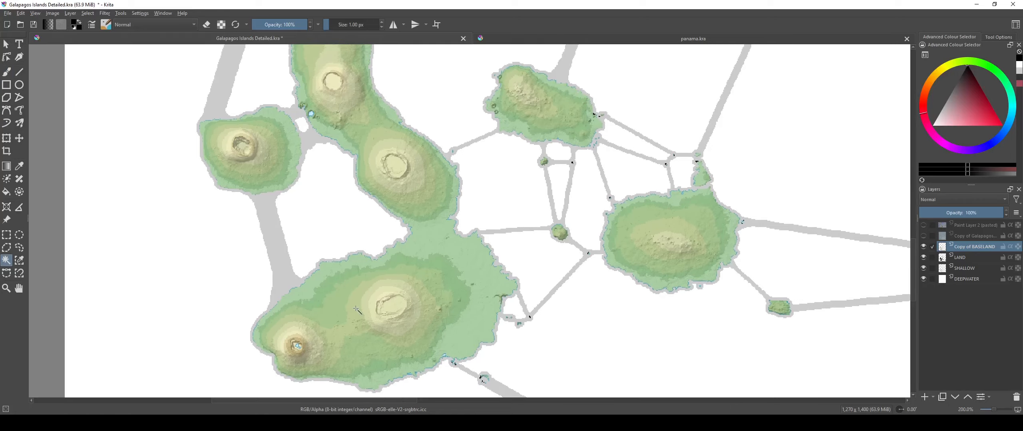
scroll(377, 326, "up", 1)
left_click_drag(380, 321, 398, 263)
scroll(398, 263, "up", 2)
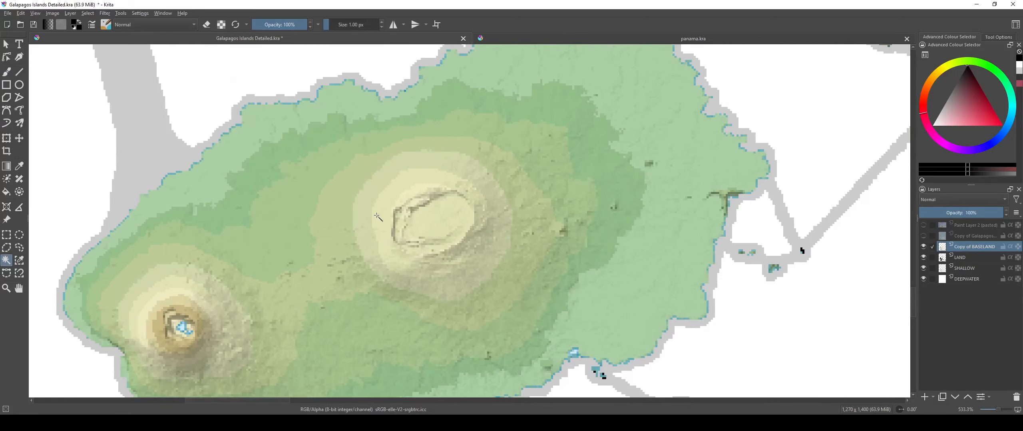
scroll(379, 200, "down", 4)
left_click_drag(358, 96, 388, 226)
scroll(388, 226, "up", 4)
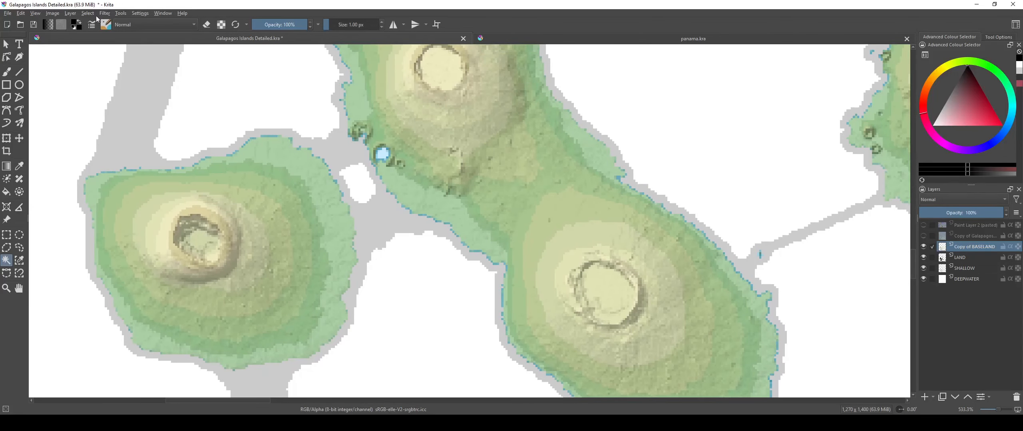
Step: Try the Index Colours filter on the Copy of BASELAND layer, previewing it over the western islands, and cancel it
left_click(105, 14)
mouse_move(180, 50)
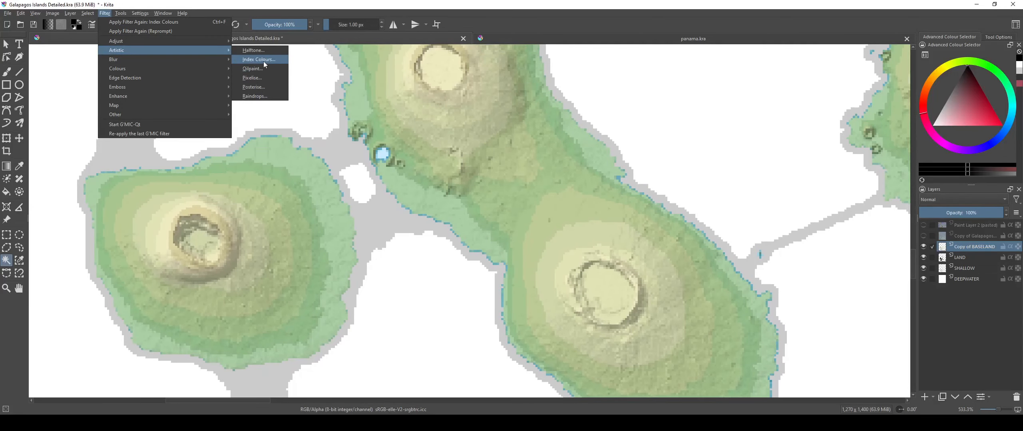
left_click(263, 61)
scroll(590, 281, "down", 4)
scroll(524, 154, "up", 4)
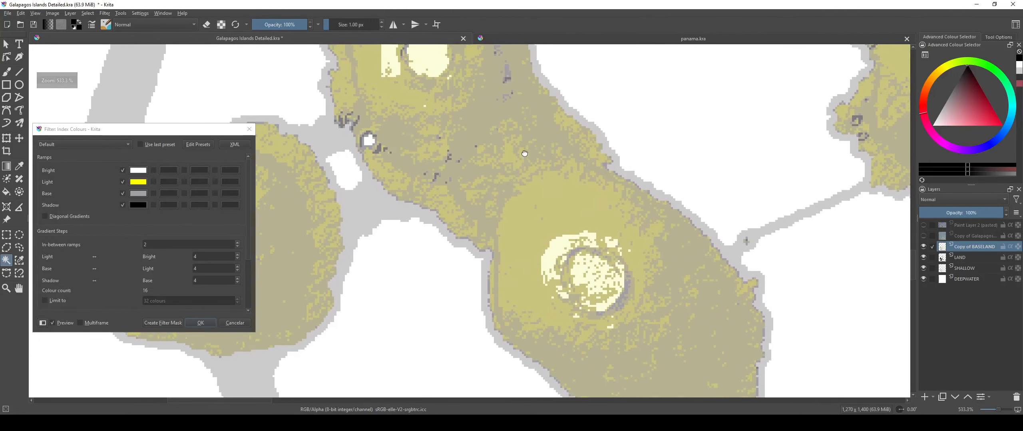
left_click_drag(524, 153, 441, 80)
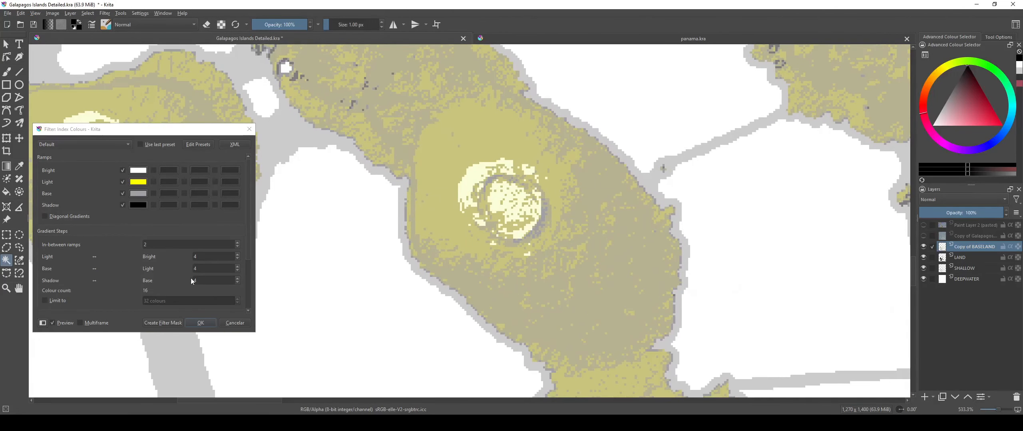
scroll(591, 233, "up", 2)
scroll(548, 191, "down", 5)
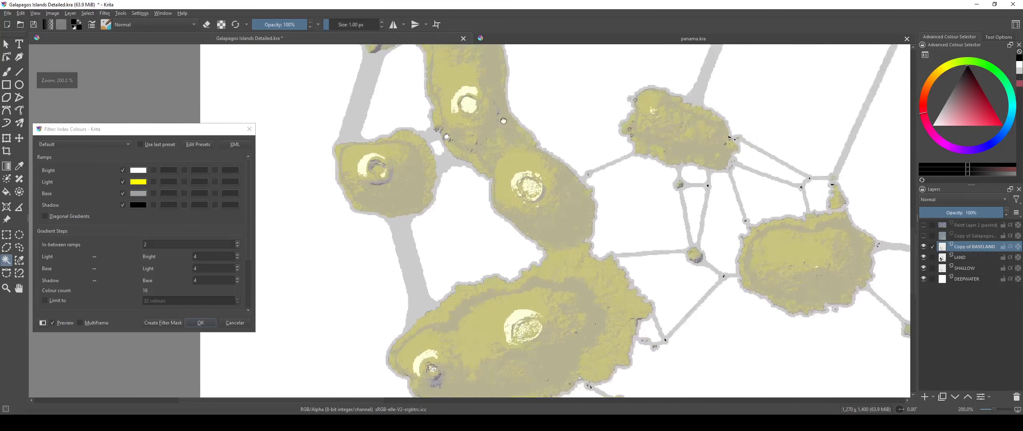
scroll(534, 347, "up", 2)
left_click_drag(527, 331, 481, 210)
scroll(481, 210, "up", 1)
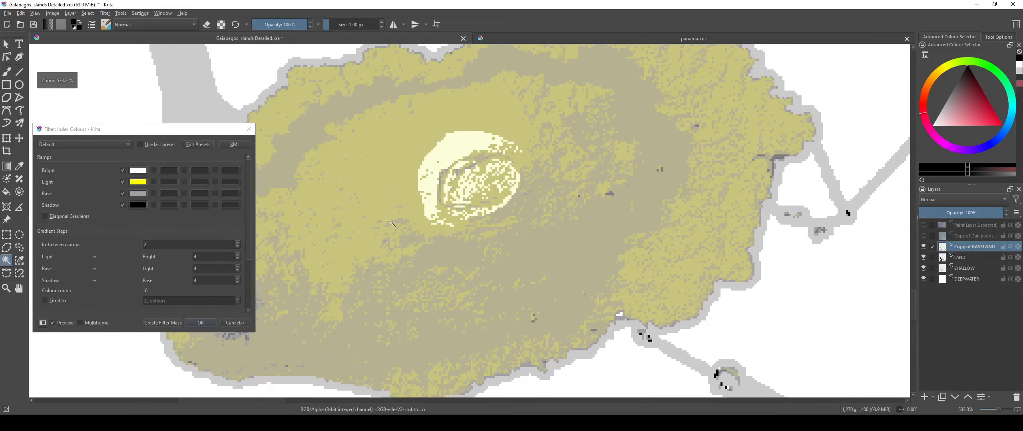
left_click(235, 322)
Step: Try to select the slope around the largest island's central volcano by contiguous colour on the Copy of BASELAND layer
scroll(319, 345, "down", 1)
scroll(277, 315, "up", 2)
left_click_drag(125, 171, 153, 127)
left_click_drag(693, 147, 504, 275)
scroll(504, 275, "up", 1)
left_click(503, 274)
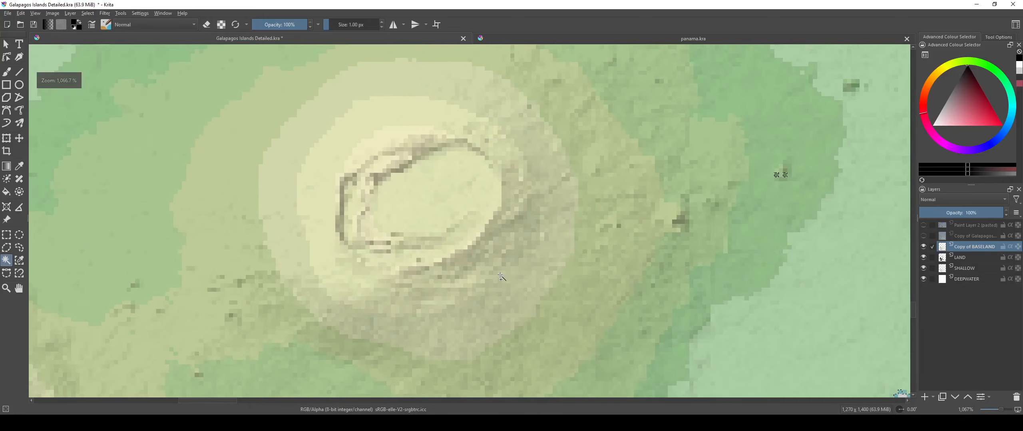
scroll(503, 274, "down", 4)
scroll(503, 275, "down", 1)
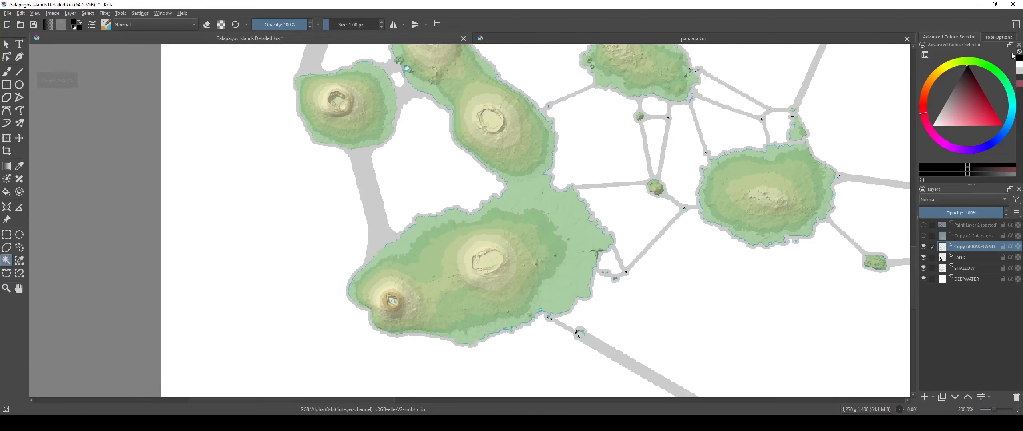
Step: Set the contiguous selection's threshold to 0, try selecting the largest island's elevation band with it, and clear the selection
left_click(989, 37)
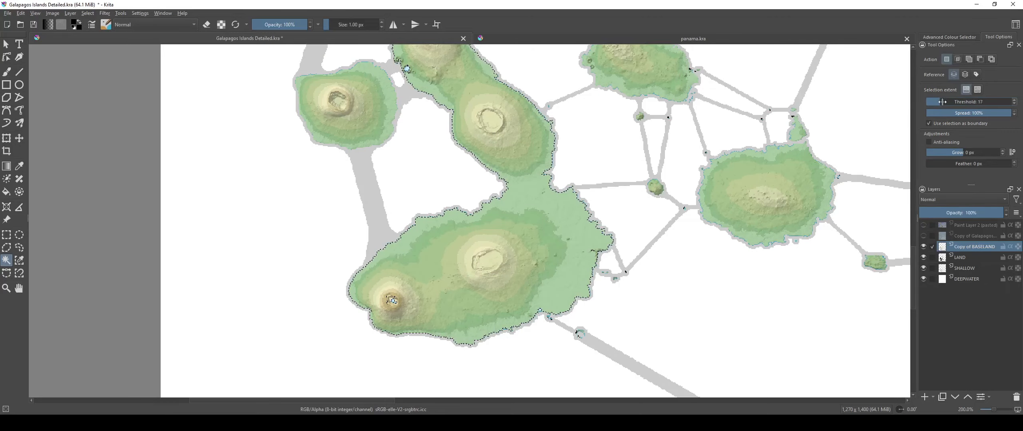
scroll(499, 260, "up", 2)
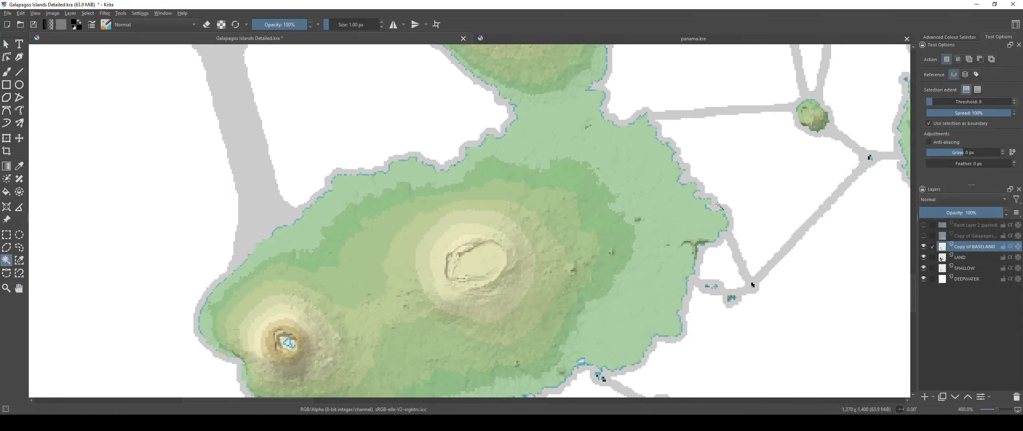
scroll(548, 219, "up", 1)
left_click(553, 224)
scroll(560, 226, "down", 3)
left_click_drag(552, 250, 571, 214)
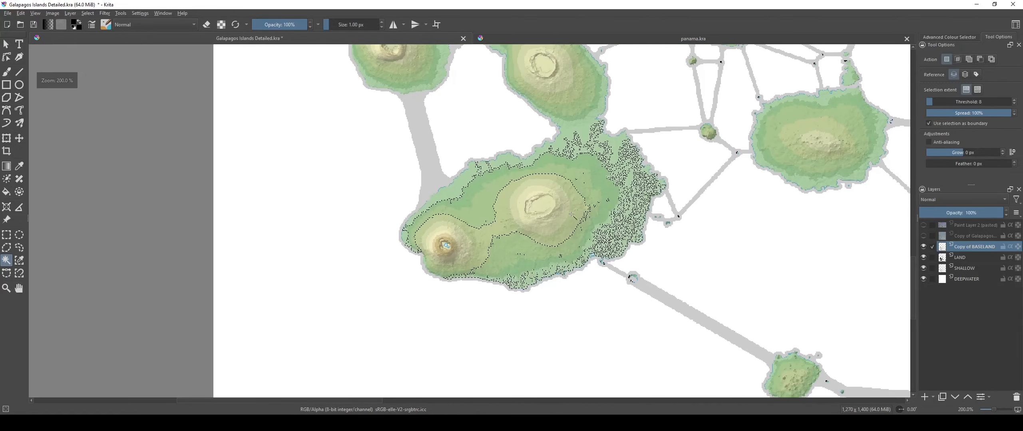
scroll(571, 215, "up", 5)
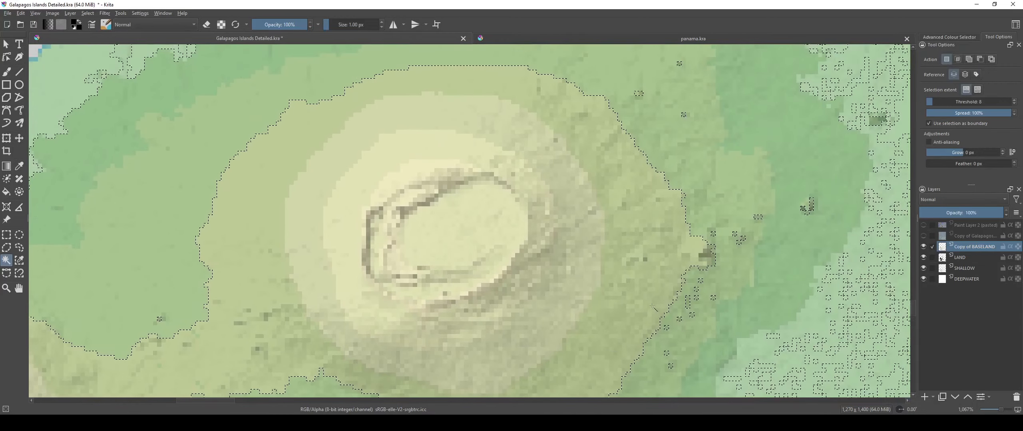
scroll(653, 307, "down", 1)
scroll(275, 156, "down", 2)
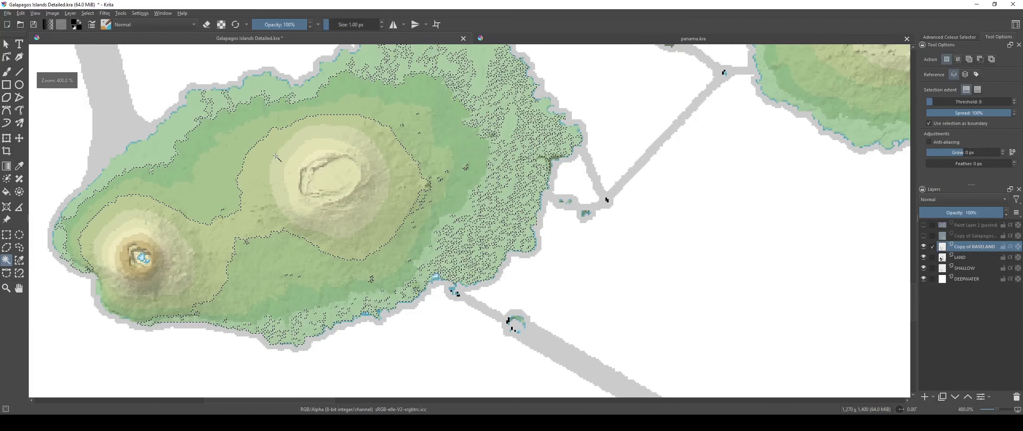
key("ctrl+shift+a")
Step: Try to select the slope south of the largest island's central volcano by colour, and clear the selection
left_click_drag(282, 165, 413, 177)
scroll(370, 187, "down", 1)
scroll(370, 188, "up", 2)
left_click(431, 294)
left_click_drag(430, 294, 440, 239)
scroll(440, 239, "up", 2)
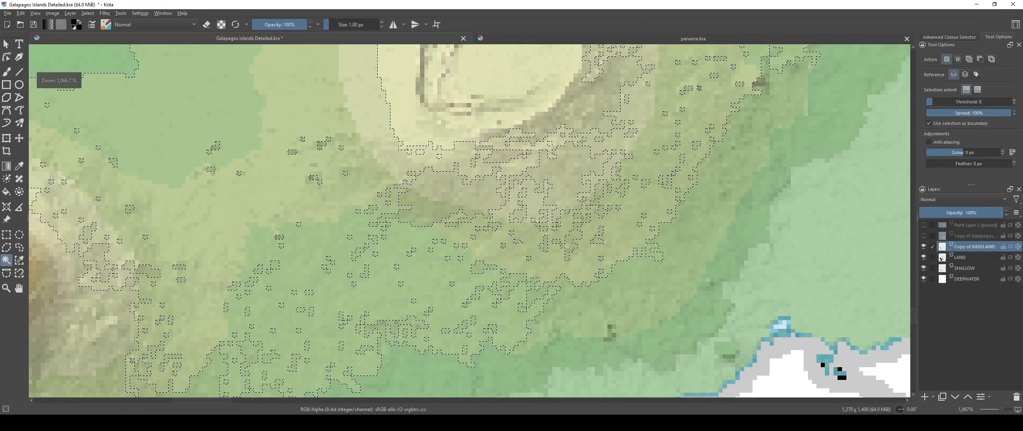
scroll(530, 224, "down", 4)
scroll(425, 280, "up", 2)
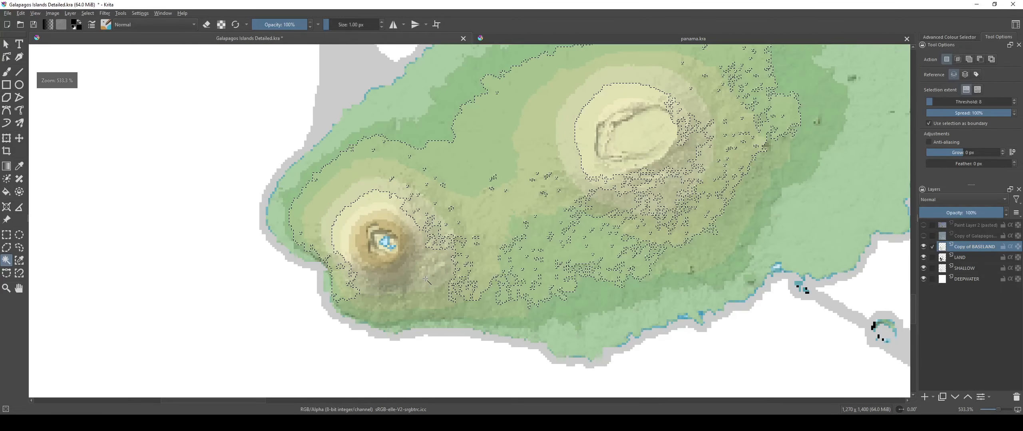
scroll(426, 279, "down", 2)
key("ctrl+shift+a")
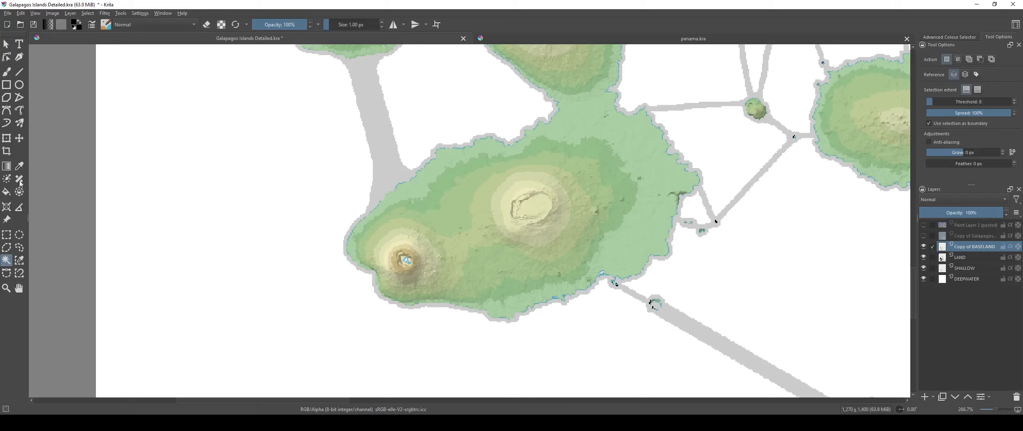
Step: Outline the upper slopes around the round western island's crater with a freehand selection
left_click(22, 250)
scroll(561, 232, "up", 1)
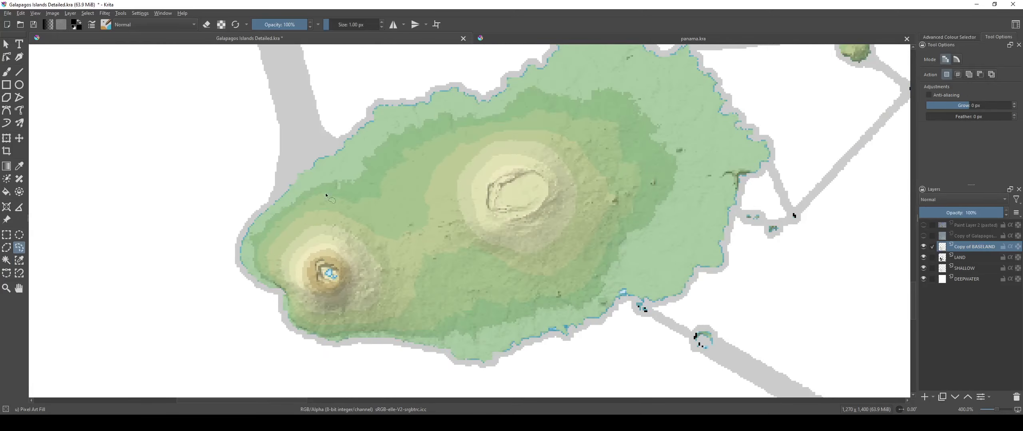
scroll(325, 194, "down", 3)
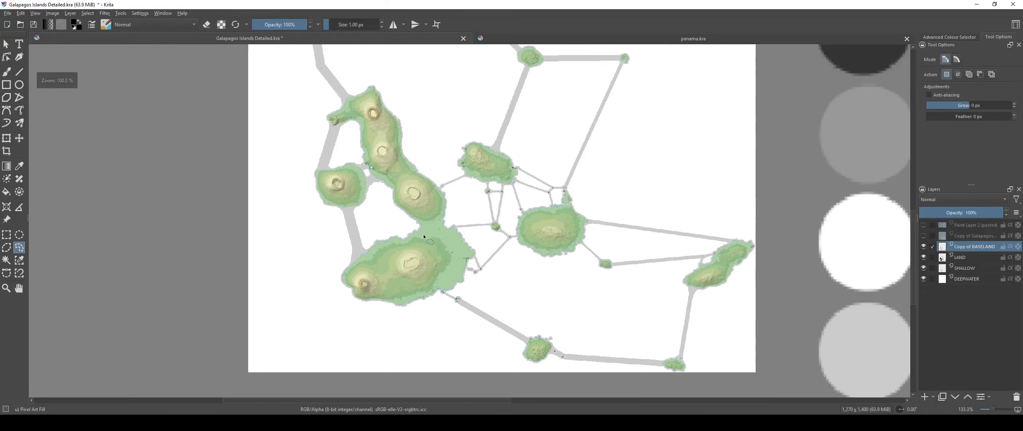
scroll(406, 226, "up", 6)
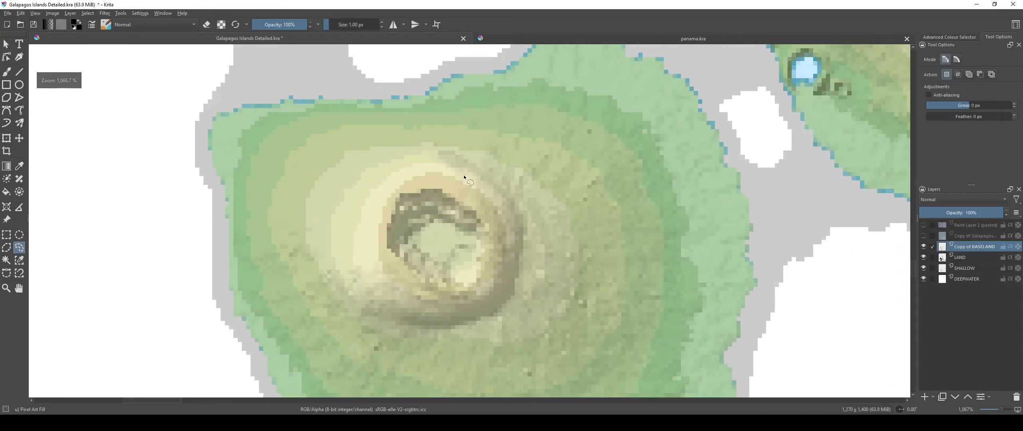
scroll(463, 177, "down", 1)
left_click_drag(495, 165, 417, 153)
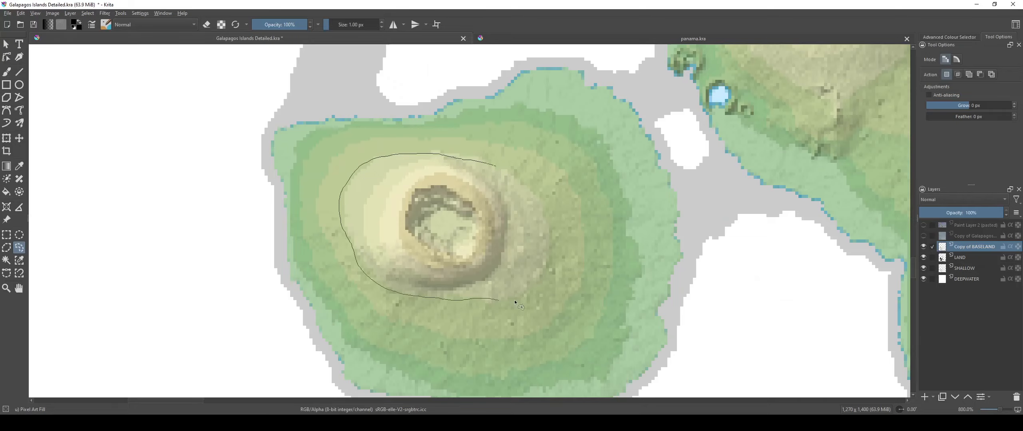
Step: Add a freehand outline around the northernmost crater of the long western island to the selection
scroll(486, 171, "down", 5)
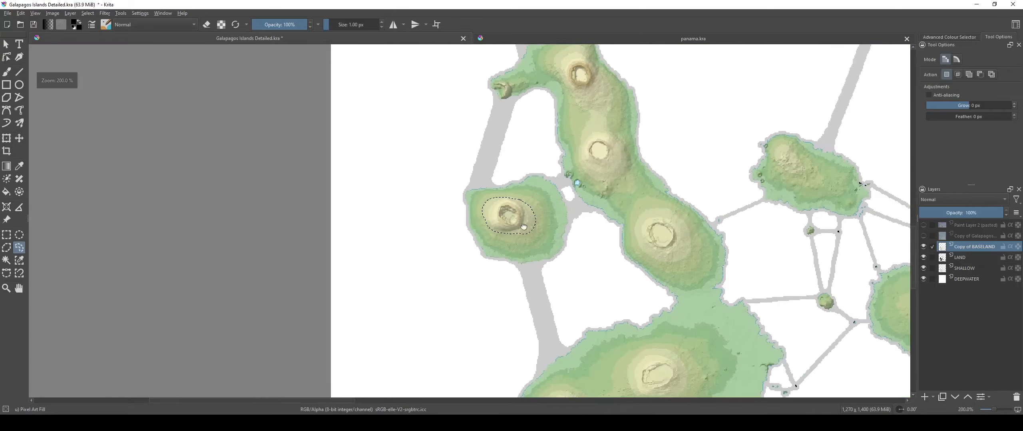
scroll(498, 194, "up", 4)
scroll(435, 224, "up", 2)
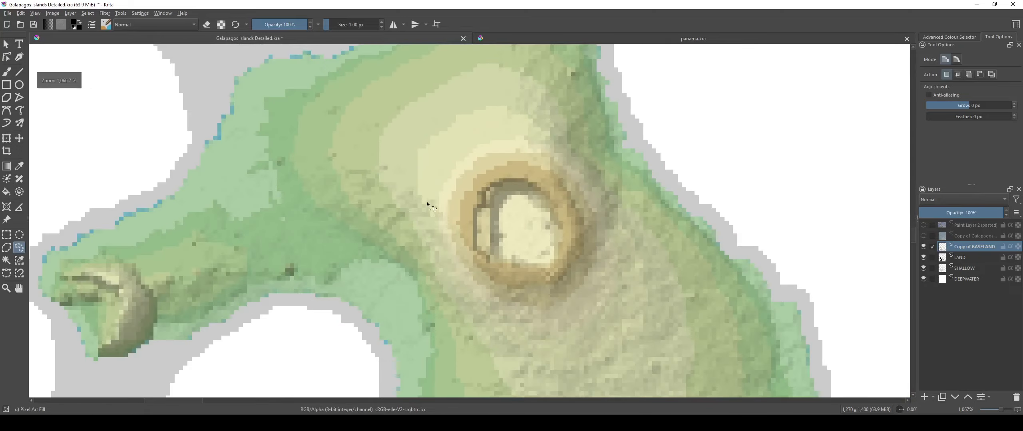
scroll(452, 225, "down", 1)
scroll(532, 192, "down", 2)
mouse_move(532, 192)
left_mouse_down()
mouse_move(487, 182)
mouse_move(464, 141)
left_mouse_up()
scroll(488, 178, "up", 2)
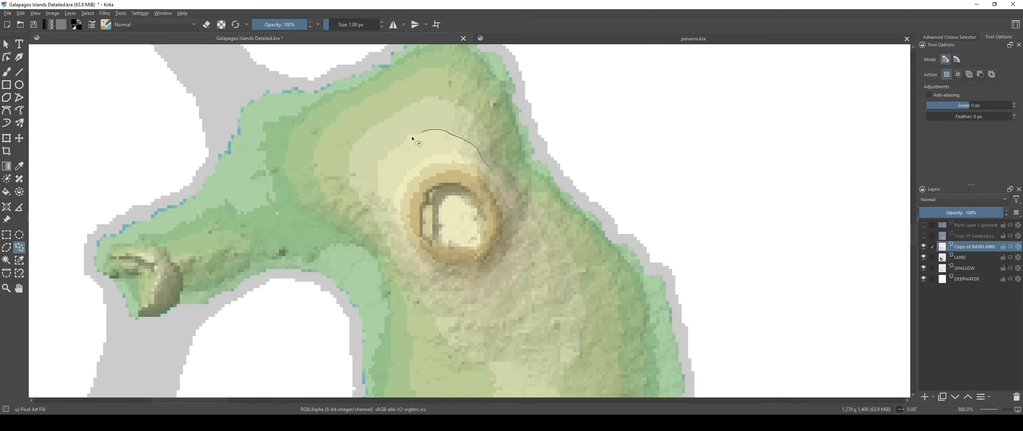
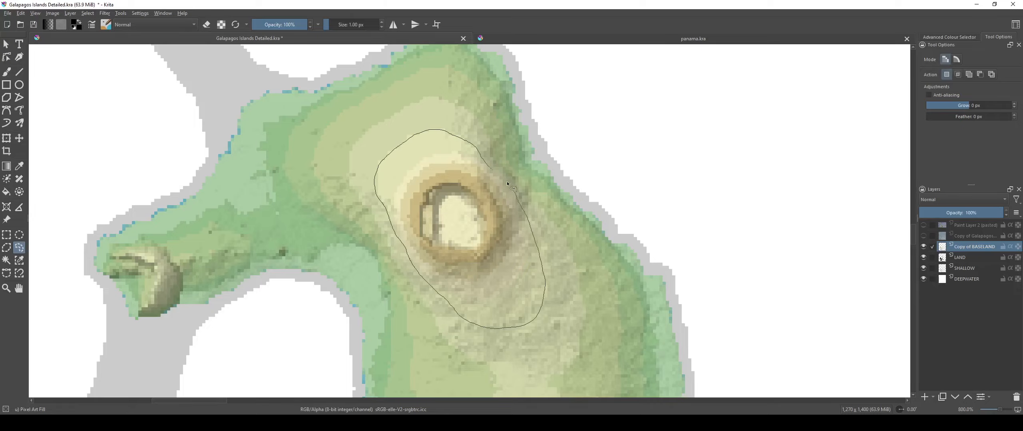
Step: Add a freehand outline around the middle crater of the long western island to the selection
scroll(546, 269, "down", 3)
left_click_drag(547, 269, 479, 156)
scroll(465, 221, "up", 3)
scroll(520, 184, "up", 1)
mouse_move(527, 178)
left_mouse_down()
mouse_move(517, 114)
mouse_move(498, 88)
left_mouse_up()
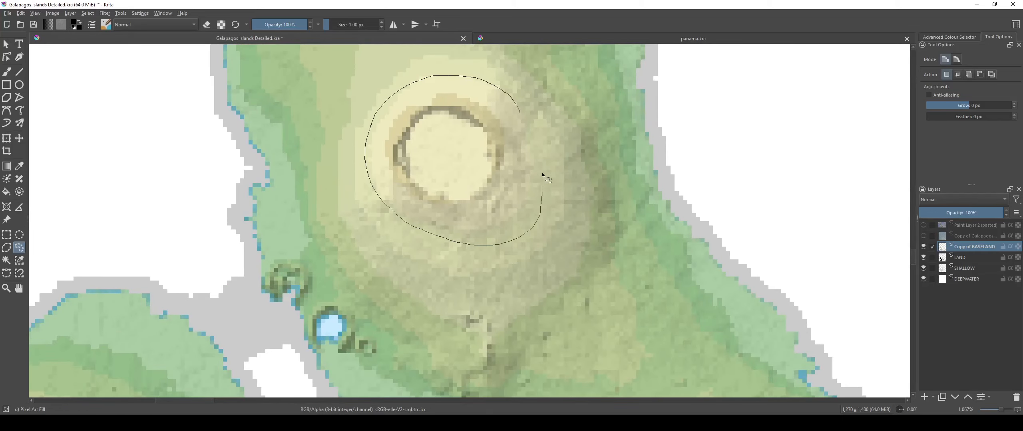
Step: Add a freehand outline of the pale upper slopes around the long island's southern crater to the selection
scroll(526, 186, "down", 3)
left_click_drag(526, 185, 500, 61)
scroll(583, 189, "up", 2)
left_click_drag(583, 189, 438, 155)
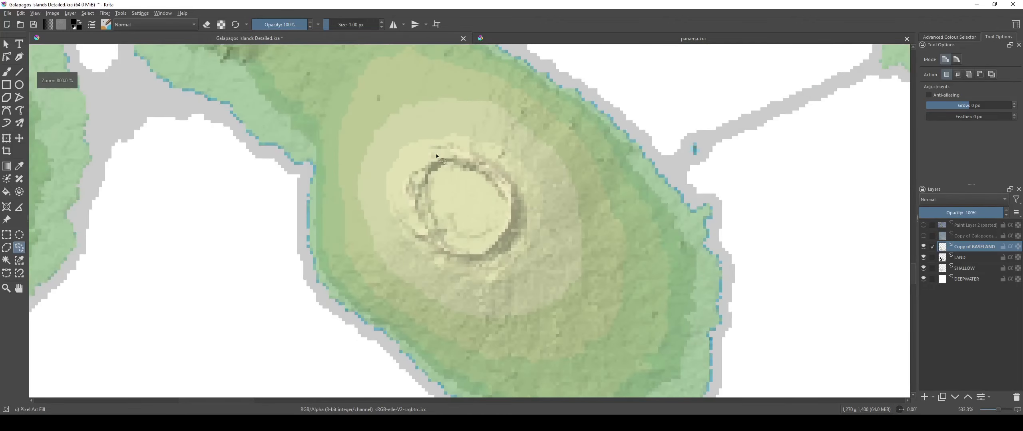
scroll(441, 158, "up", 1)
left_click_drag(584, 148, 501, 87)
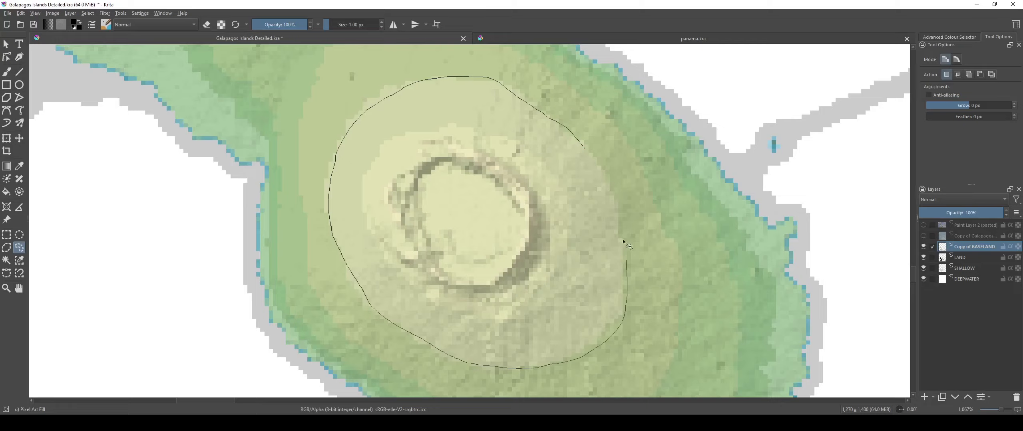
left_click_drag(587, 153, 585, 148)
Step: Add a freehand outline around the central crater of the largest island to the selection
scroll(610, 221, "down", 4)
left_click_drag(621, 258, 489, 152)
left_click_drag(527, 259, 508, 168)
scroll(408, 224, "up", 2)
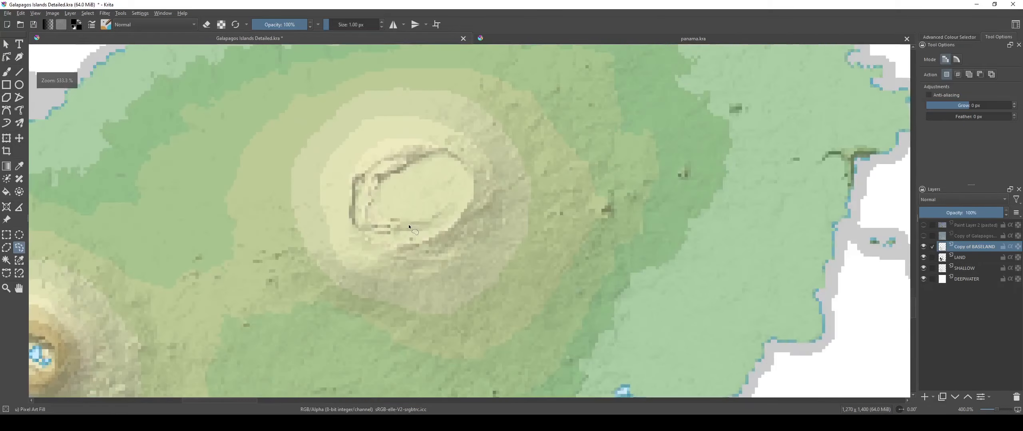
left_click_drag(323, 210, 322, 166)
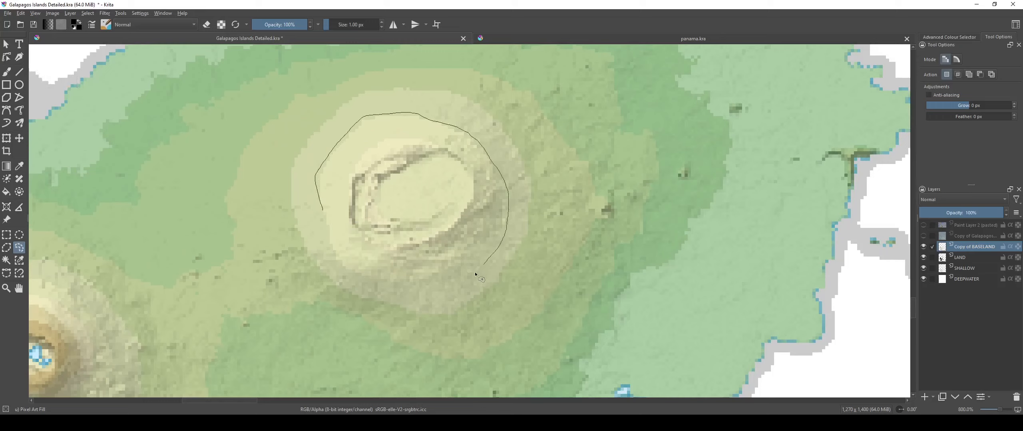
Step: Choose the 02. LINER SOLID - TOMBOFNULL brush from the StippleBeast presets
scroll(335, 249, "down", 4)
left_click_drag(334, 250, 295, 174)
left_click_drag(410, 241, 458, 283)
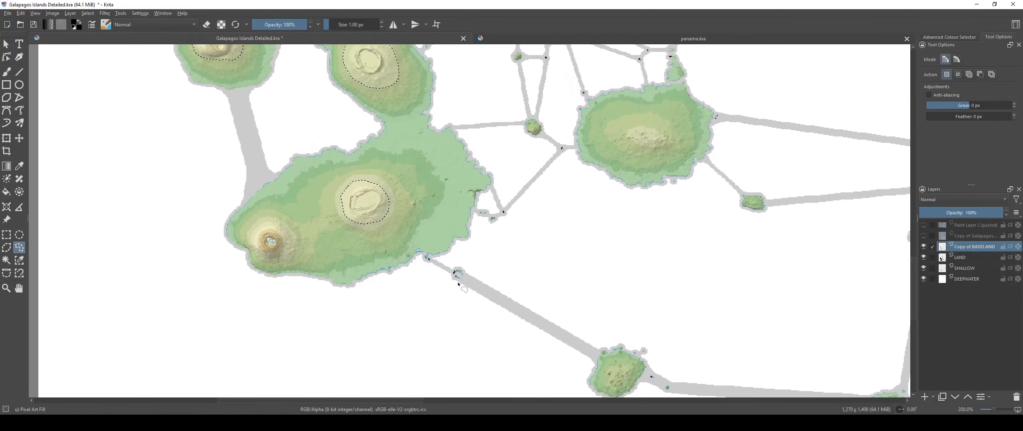
left_click(106, 25)
left_click(160, 39)
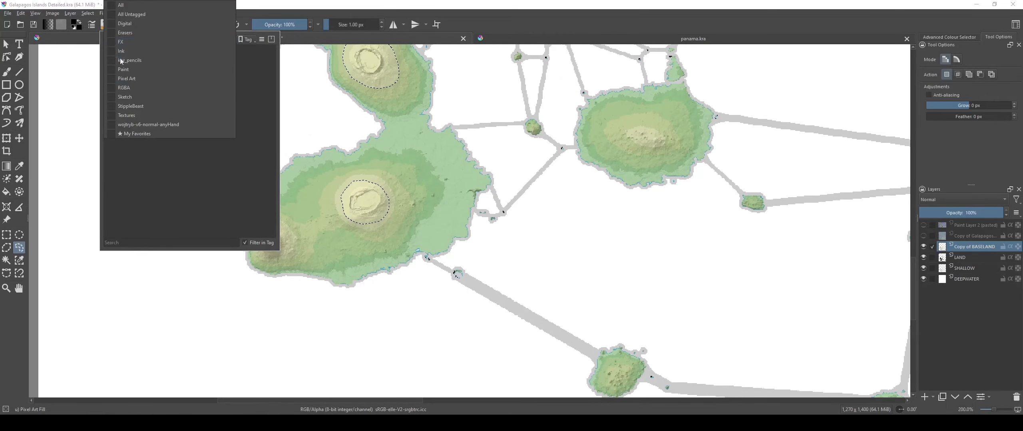
left_click(143, 106)
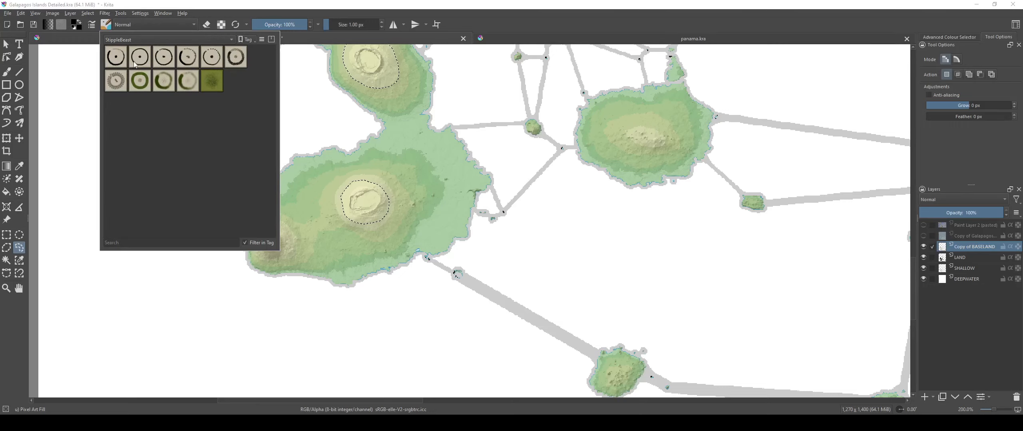
left_click(135, 65)
left_click(162, 8)
scroll(310, 192, "up", 3)
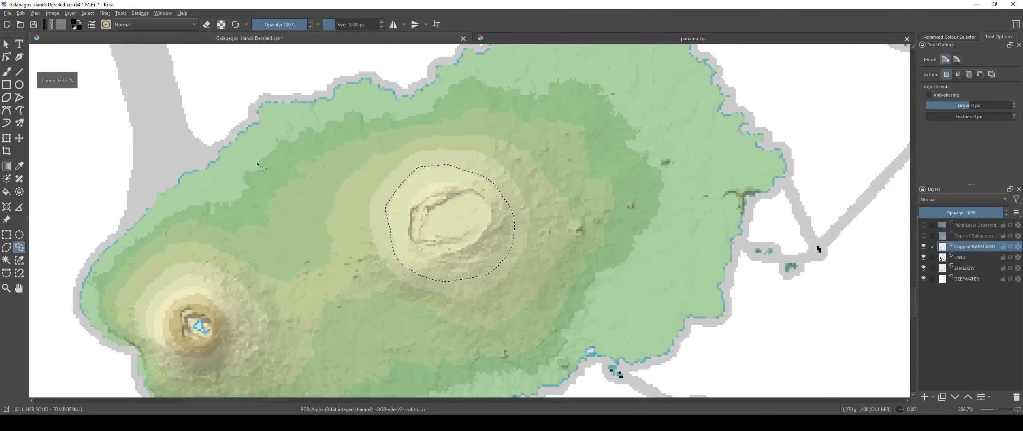
Step: Add a freehand outline of the yellowish highland on the small southern island to the selection, following its irregular edge
scroll(384, 175, "down", 5)
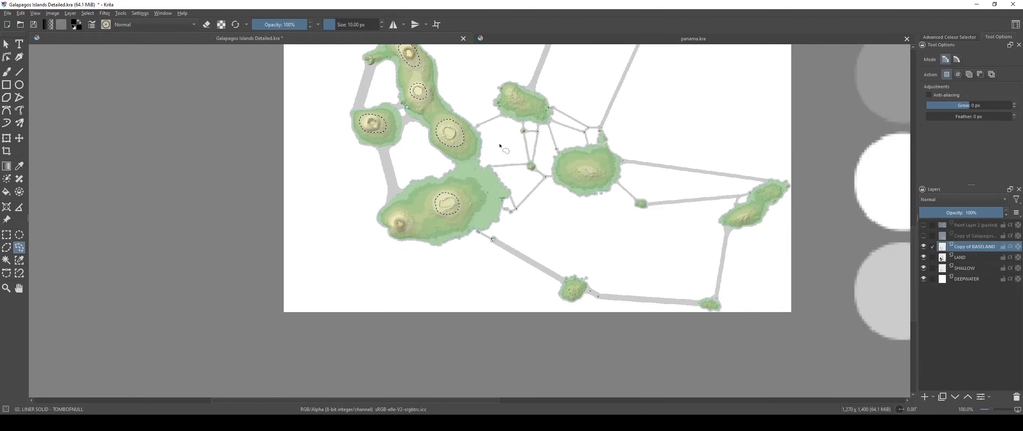
scroll(525, 160, "up", 3)
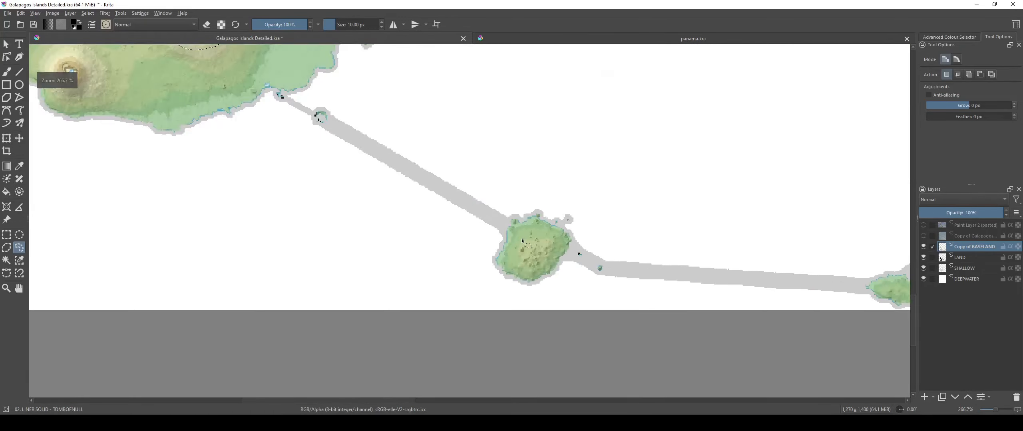
scroll(523, 241, "up", 3)
left_click_drag(554, 258, 500, 190)
scroll(501, 189, "up", 2)
scroll(524, 187, "down", 6)
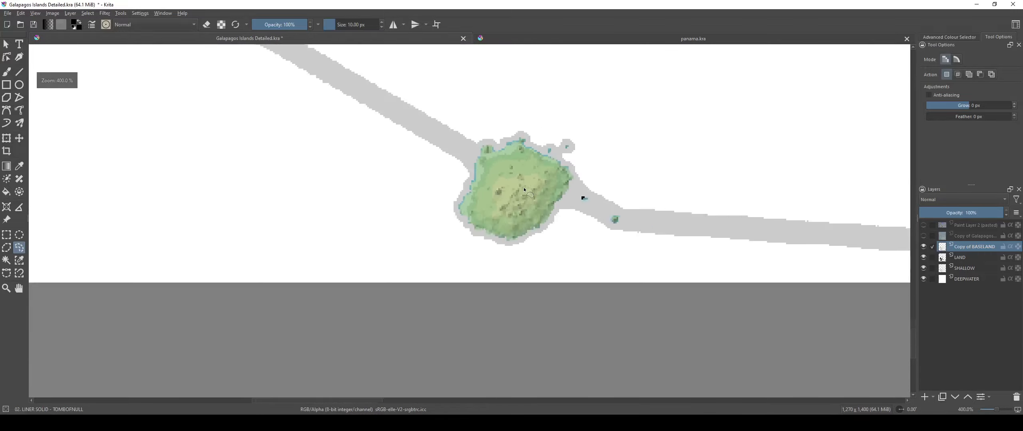
left_click_drag(559, 208, 613, 304)
scroll(599, 296, "down", 3)
scroll(559, 272, "up", 9)
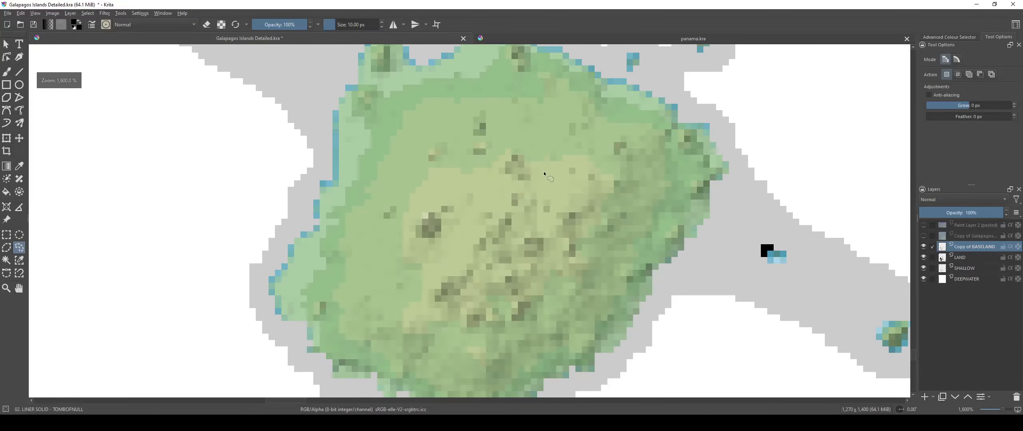
left_click_drag(547, 164, 578, 152)
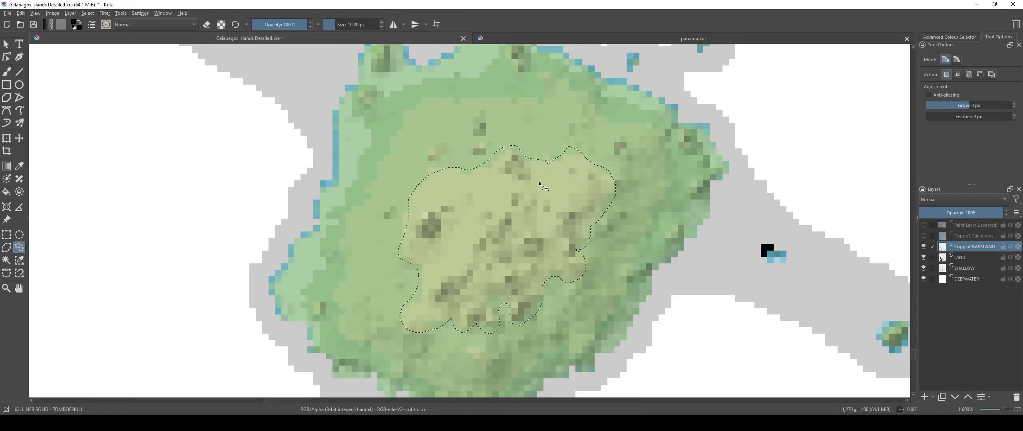
scroll(539, 184, "down", 8)
scroll(532, 199, "up", 7)
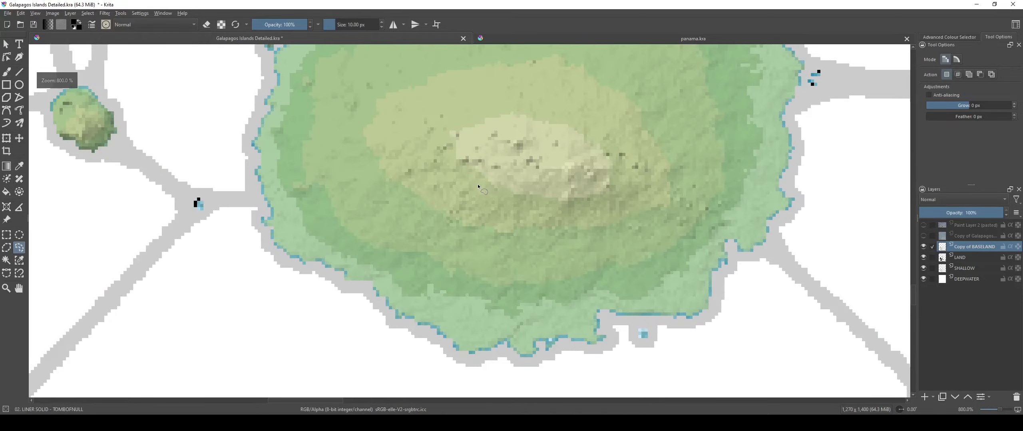
Step: Add the central island's pale summit and the surrounding yellowish highland to the freehand selection
mouse_move(477, 185)
left_mouse_down()
mouse_move(466, 229)
mouse_move(462, 213)
left_mouse_up()
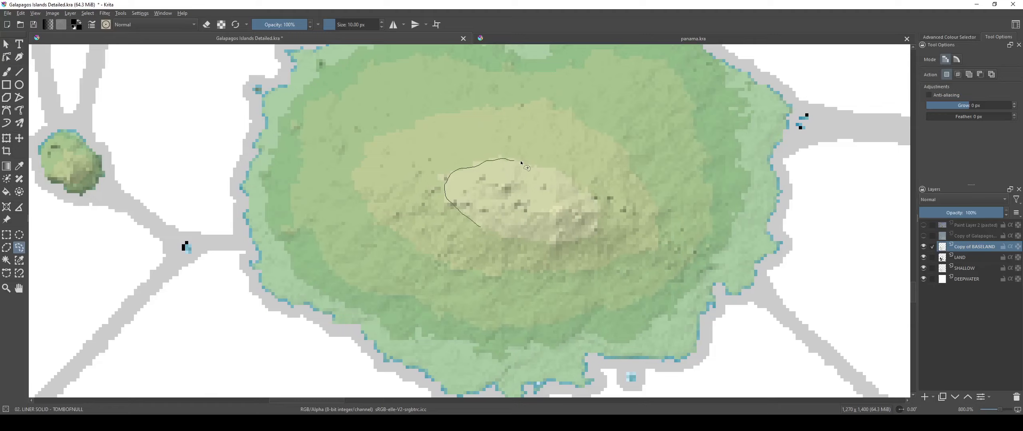
left_click_drag(494, 234, 496, 236)
scroll(496, 237, "down", 5)
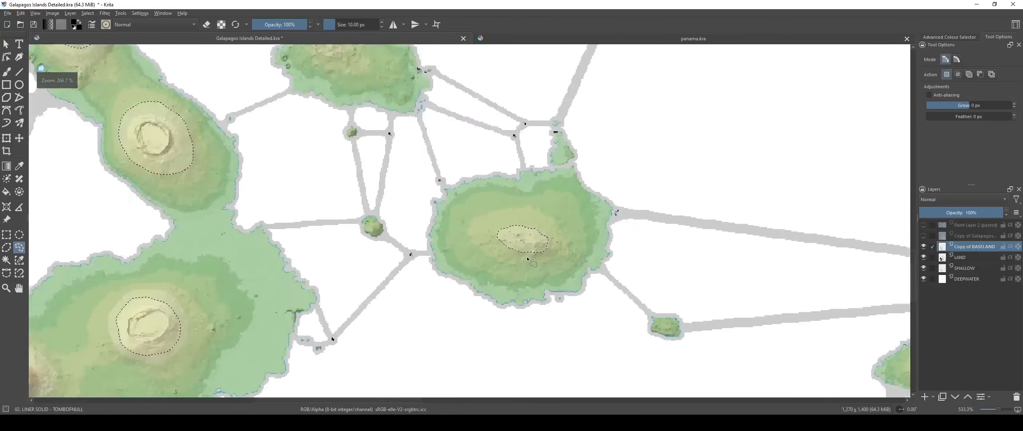
scroll(610, 198, "up", 5)
mouse_move(610, 199)
left_mouse_down()
mouse_move(600, 174)
mouse_move(517, 137)
mouse_move(382, 159)
mouse_move(344, 187)
mouse_move(394, 262)
left_mouse_up()
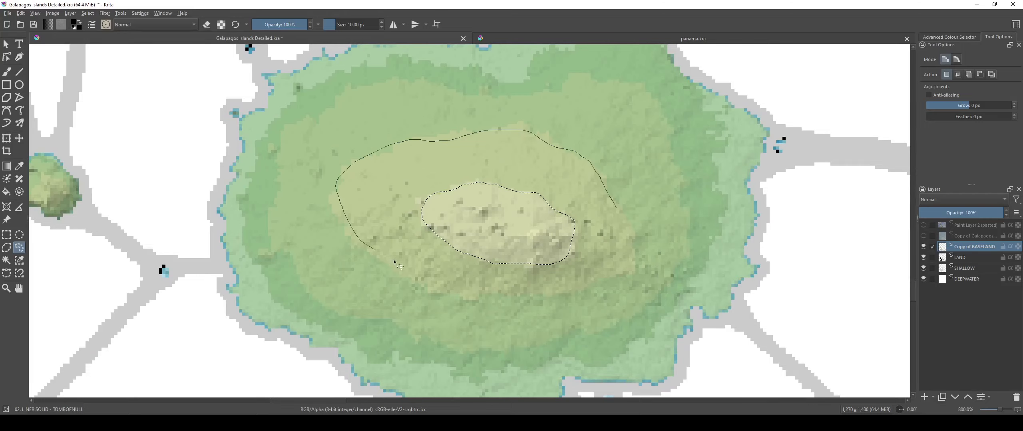
mouse_move(514, 298)
left_mouse_down()
mouse_move(586, 289)
mouse_move(627, 271)
left_mouse_up()
left_click_drag(618, 206, 617, 207)
scroll(619, 205, "up", 3)
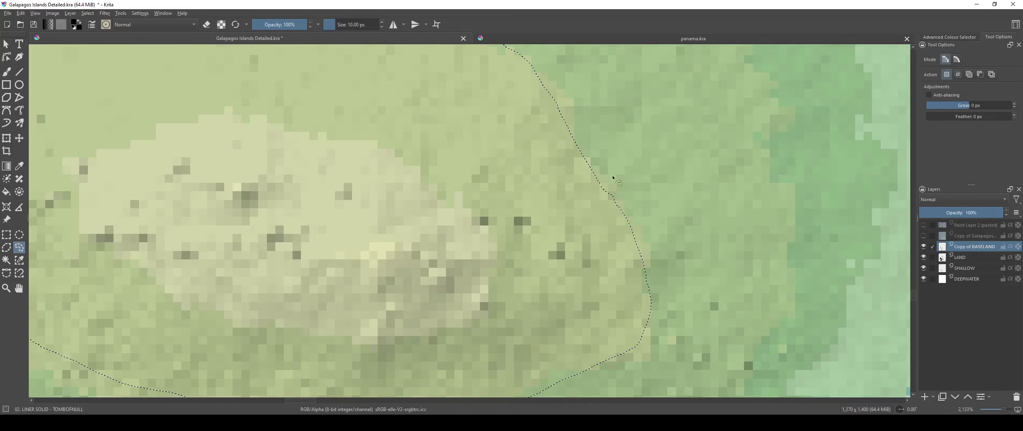
Step: Add the slopes around the southwestern volcano on the largest island to the freehand selection
scroll(639, 196, "down", 8)
scroll(539, 239, "up", 2)
scroll(600, 239, "up", 1)
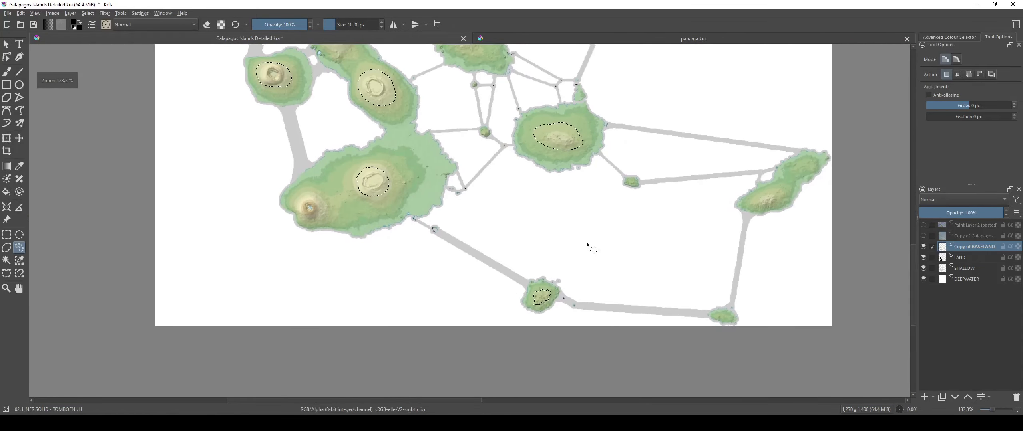
scroll(313, 200, "up", 7)
mouse_move(328, 209)
left_mouse_down()
mouse_move(339, 160)
mouse_move(394, 119)
left_mouse_up()
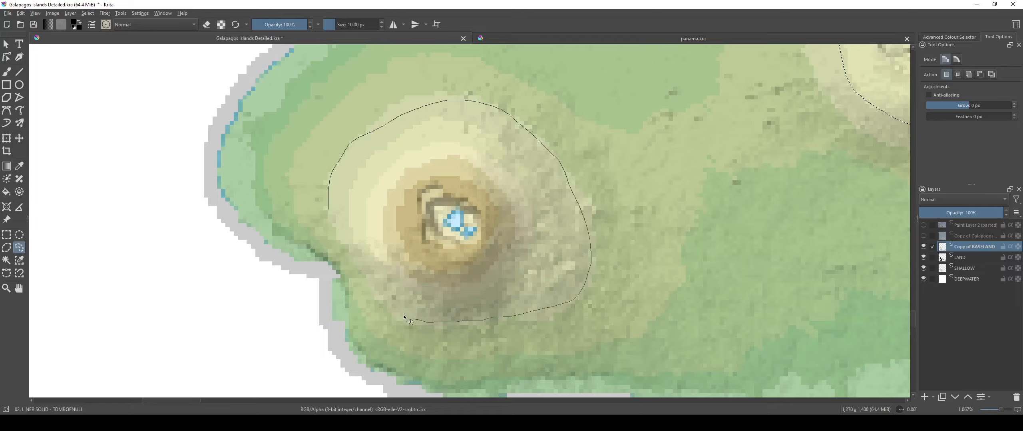
left_click_drag(342, 248, 329, 210)
scroll(448, 259, "down", 5)
Step: Add the highland on the northwest part of the island north of the central one to the selection
left_click_drag(519, 238, 503, 288)
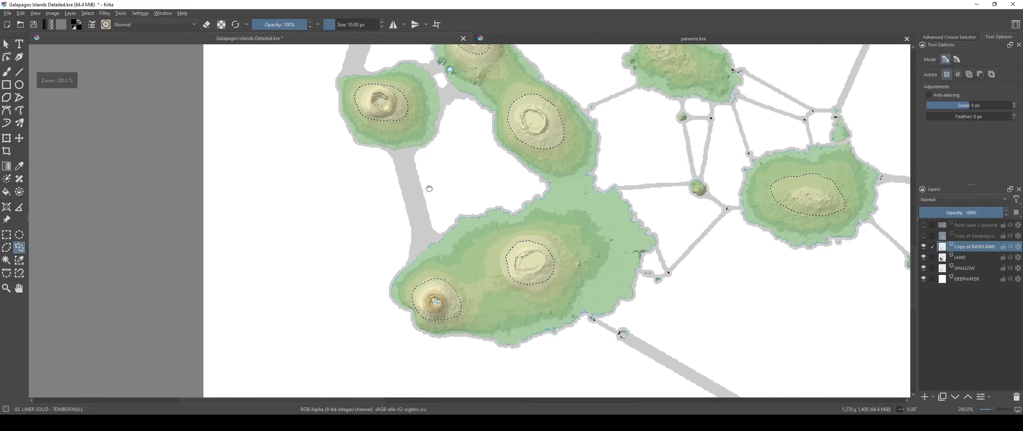
left_click_drag(429, 188, 443, 266)
left_click_drag(442, 144, 447, 255)
scroll(405, 169, "up", 5)
scroll(475, 199, "down", 4)
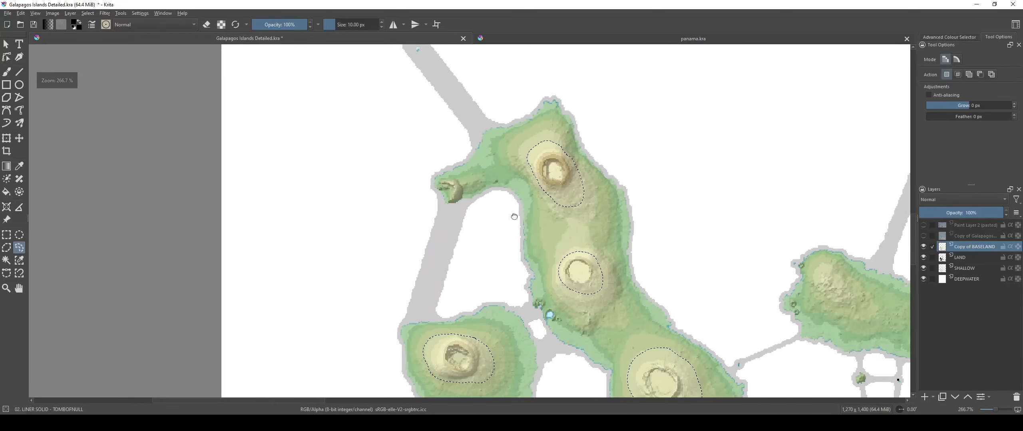
left_click_drag(522, 194, 500, 284)
scroll(500, 284, "down", 2)
left_click_drag(527, 229, 344, 105)
scroll(479, 212, "up", 4)
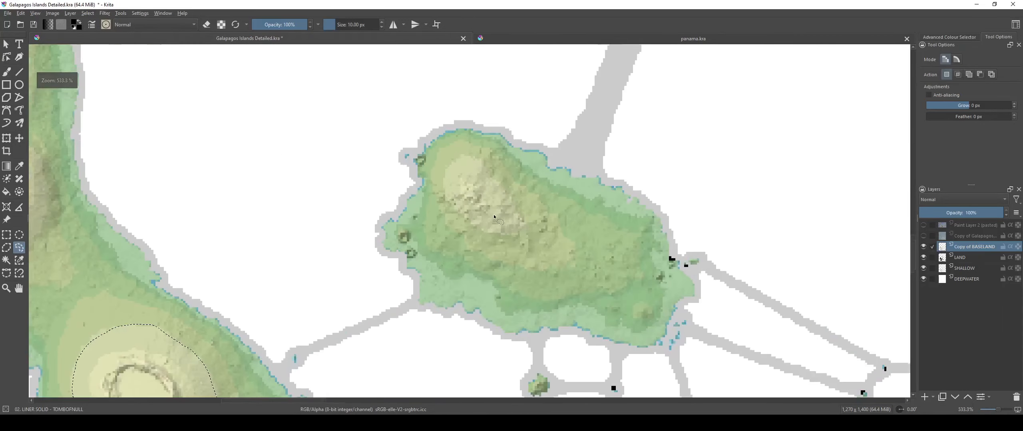
scroll(568, 231, "up", 2)
mouse_move(558, 231)
left_mouse_down()
mouse_move(441, 105)
mouse_move(372, 63)
left_mouse_up()
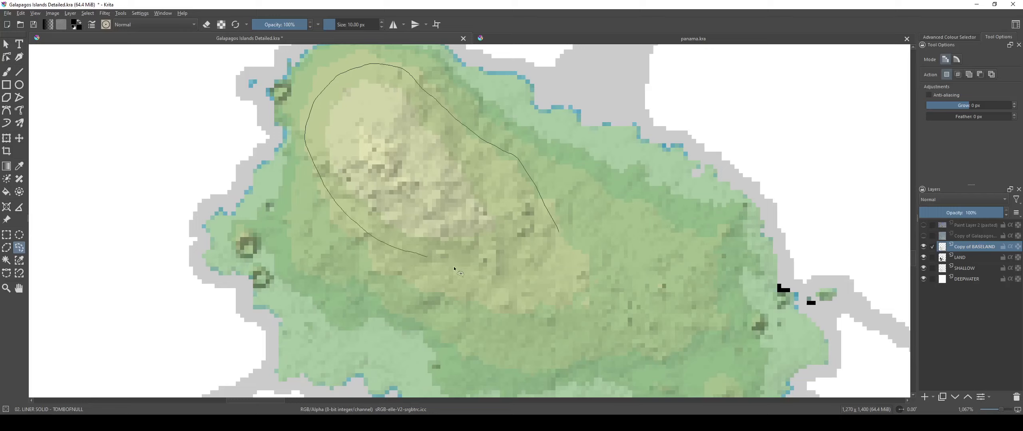
mouse_move(365, 228)
left_mouse_down()
mouse_move(386, 267)
mouse_move(463, 297)
mouse_move(552, 299)
mouse_move(571, 283)
mouse_move(562, 227)
mouse_move(540, 206)
mouse_move(461, 189)
mouse_move(392, 206)
left_mouse_up()
scroll(432, 224, "down", 6)
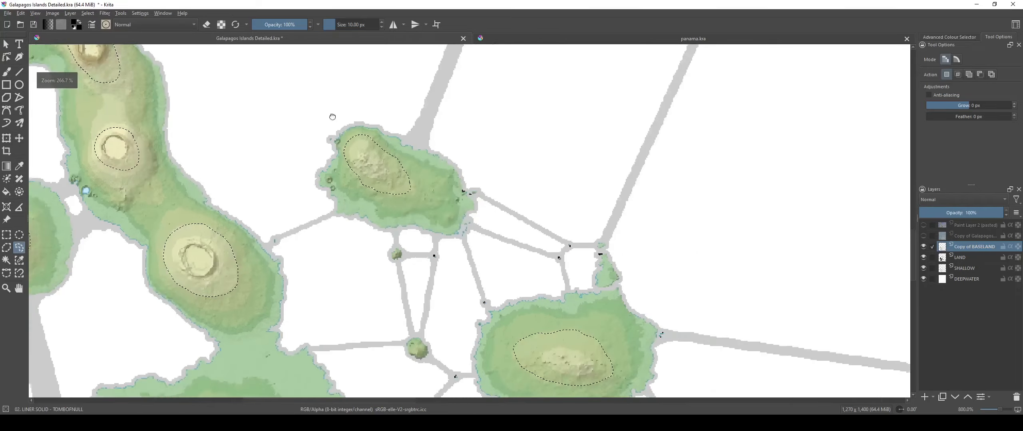
Step: Add the yellowish highland of the elongated easternmost island to the freehand selection
scroll(467, 230, "up", 6)
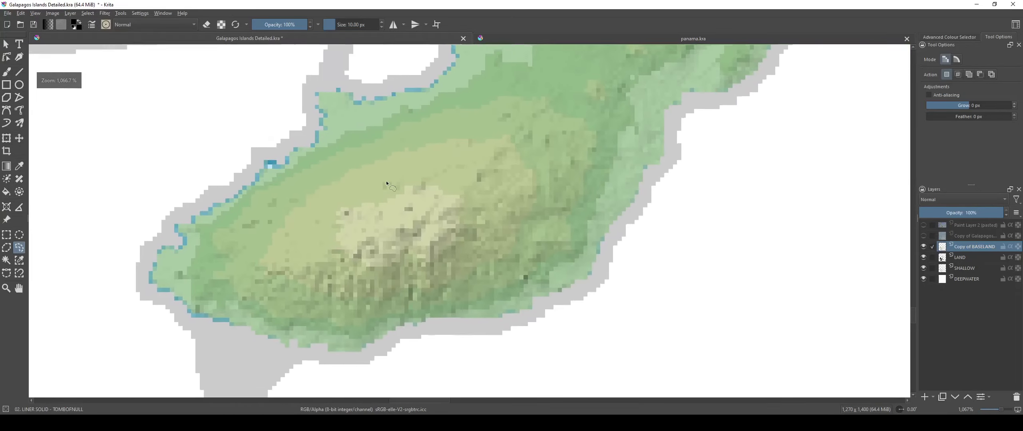
mouse_move(431, 141)
left_mouse_down()
mouse_move(499, 139)
mouse_move(519, 178)
left_mouse_up()
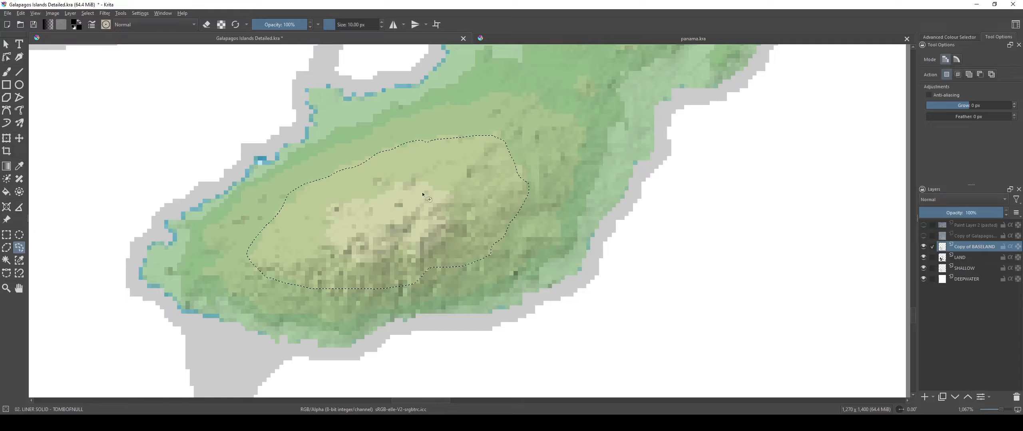
scroll(408, 212, "down", 4)
Step: Outline the elevated area of the small southeastern island near the canvas edge and add it to the selection
left_click_drag(407, 300, 547, 93)
left_click_drag(439, 253, 544, 297)
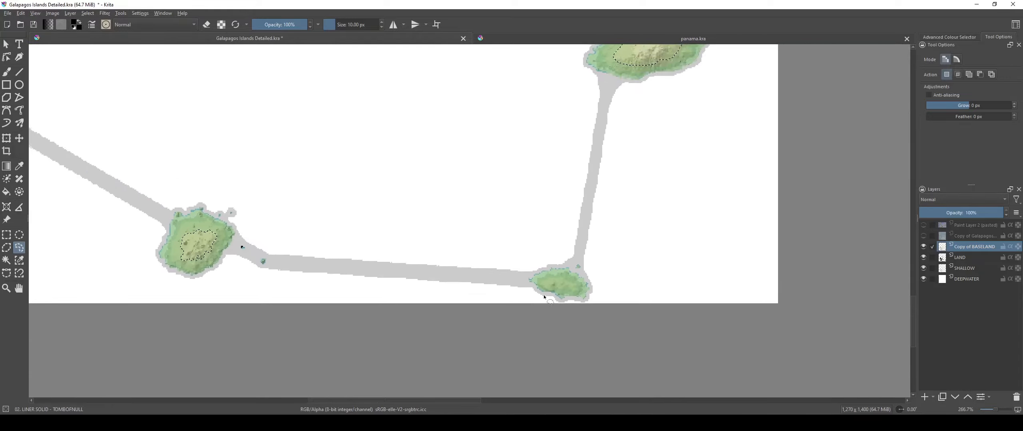
scroll(472, 275, "down", 1)
scroll(464, 267, "up", 6)
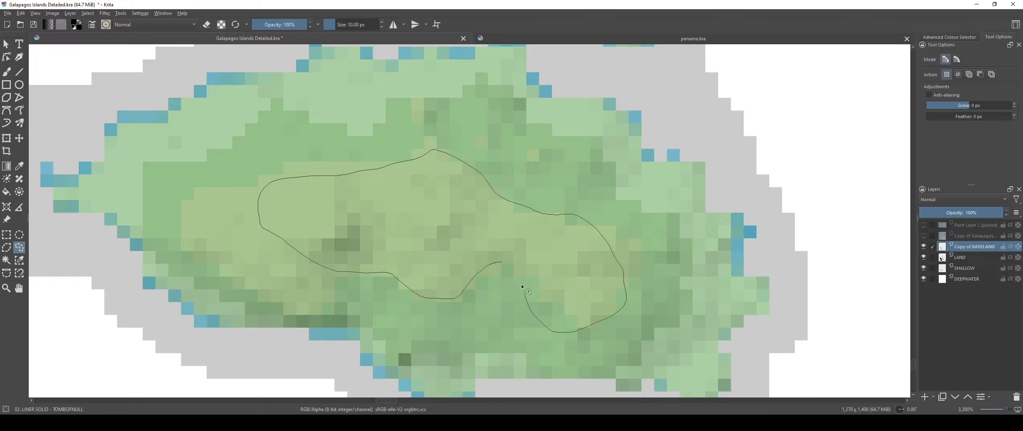
scroll(506, 295, "down", 6)
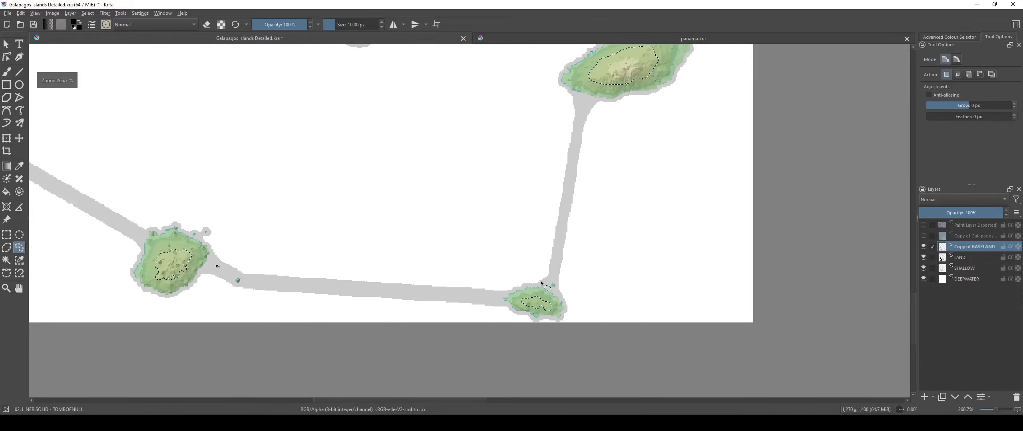
scroll(389, 208, "down", 4)
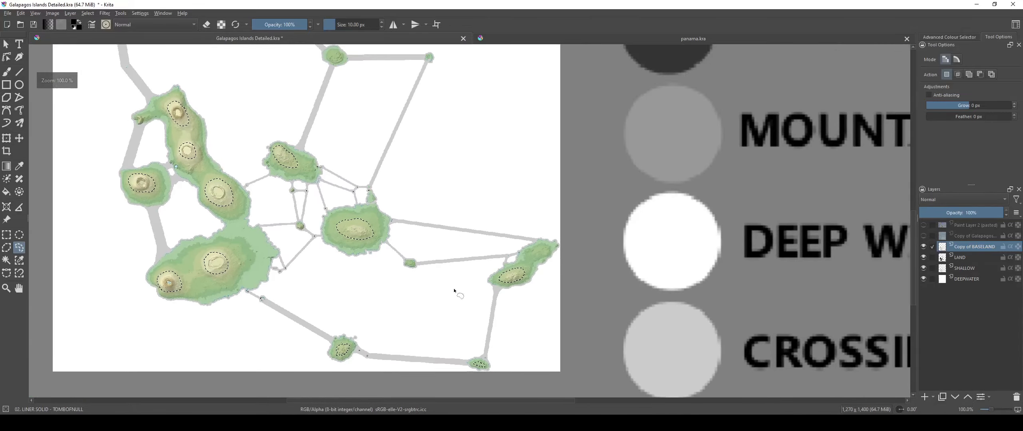
Step: Add a new paint layer directly above LAND and name it HILLS
left_click(924, 396)
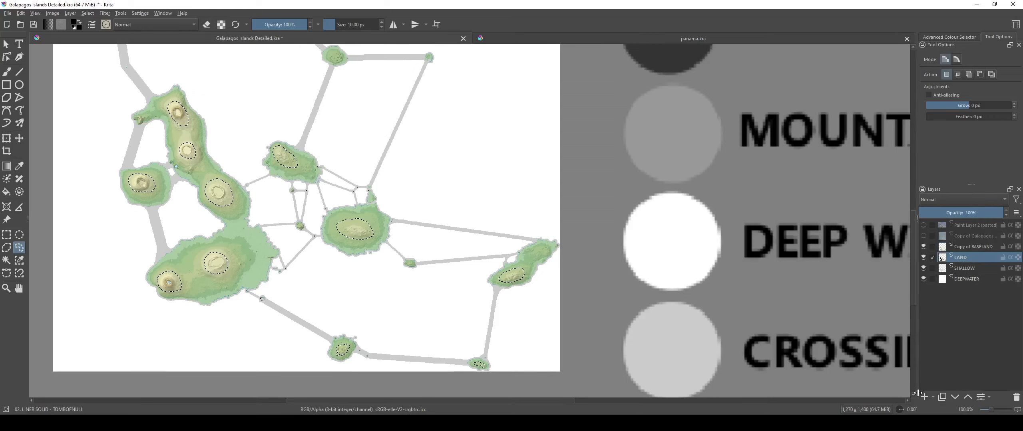
double_click(972, 258)
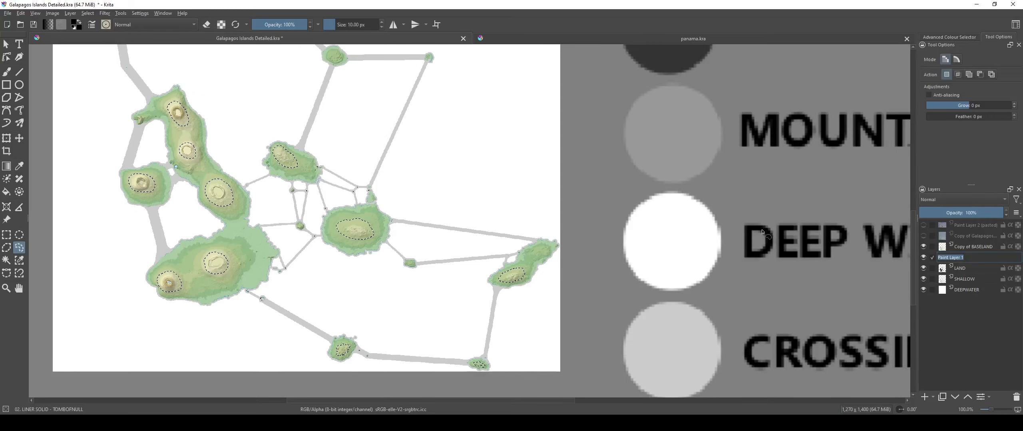
type("HILLS")
key("Return")
Step: Switch to the brush and sample the dark grey HILLS colour from the legend
key("b")
mouse_move(566, 212)
left_mouse_down()
mouse_move(486, 244)
mouse_move(418, 354)
left_mouse_up()
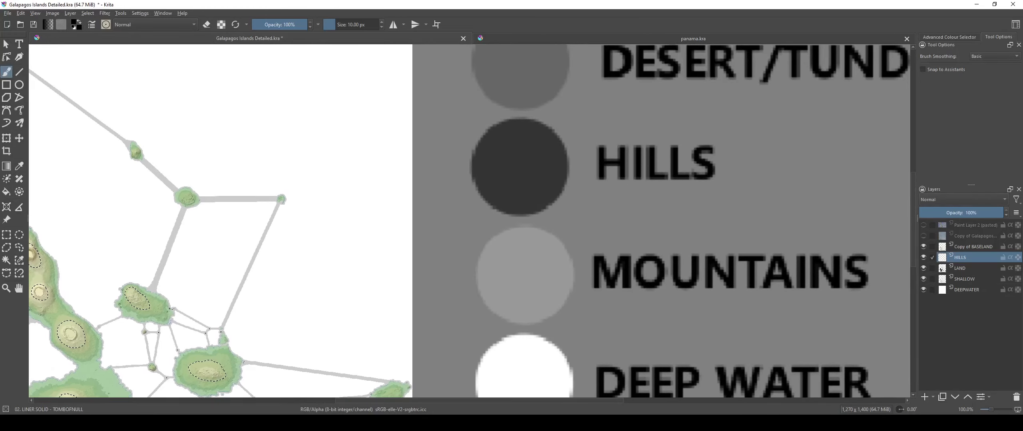
scroll(548, 207, "down", 2)
left_click(556, 207, "ctrl")
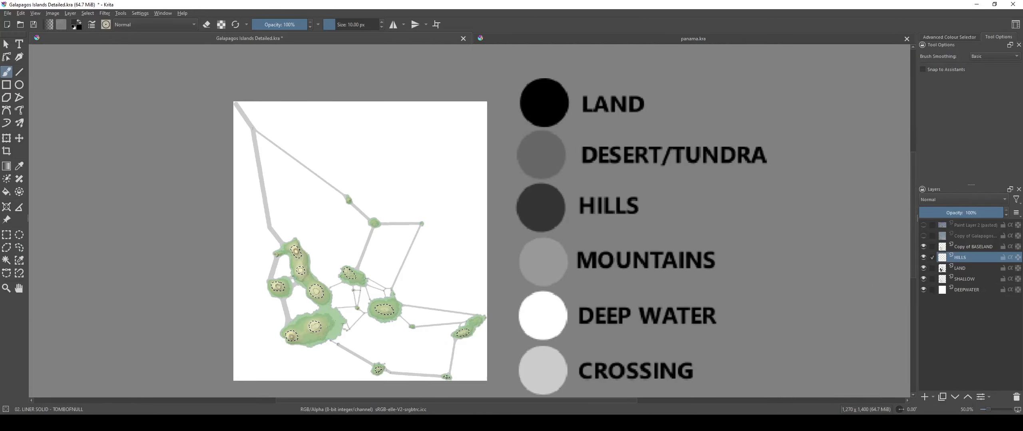
Step: Choose the Pixel Art Fill brush preset for painting the hills
left_click_drag(342, 219, 353, 183)
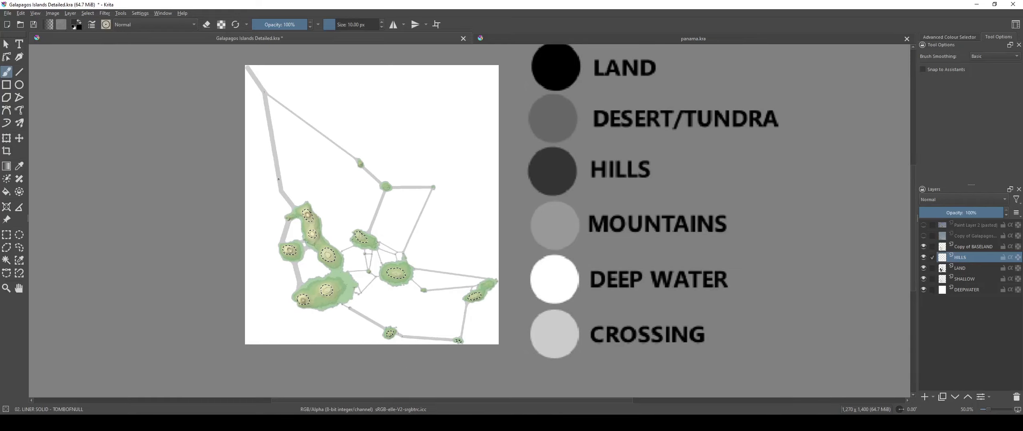
left_click(106, 25)
left_click(168, 40)
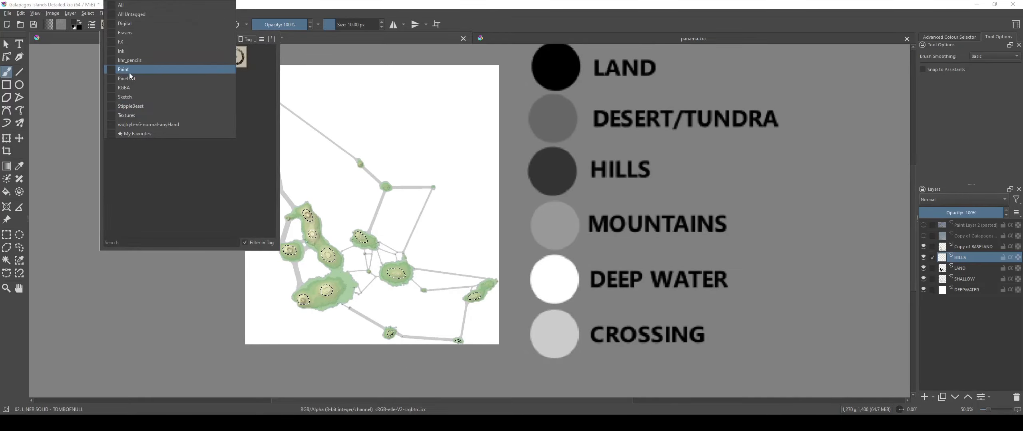
left_click(144, 67)
left_click(163, 56)
left_click(328, 262)
Step: Paint the selected highlands of the western islands with a brush of about 200 px and hide the Copy of BASELAND layer
scroll(327, 262, "up", 2)
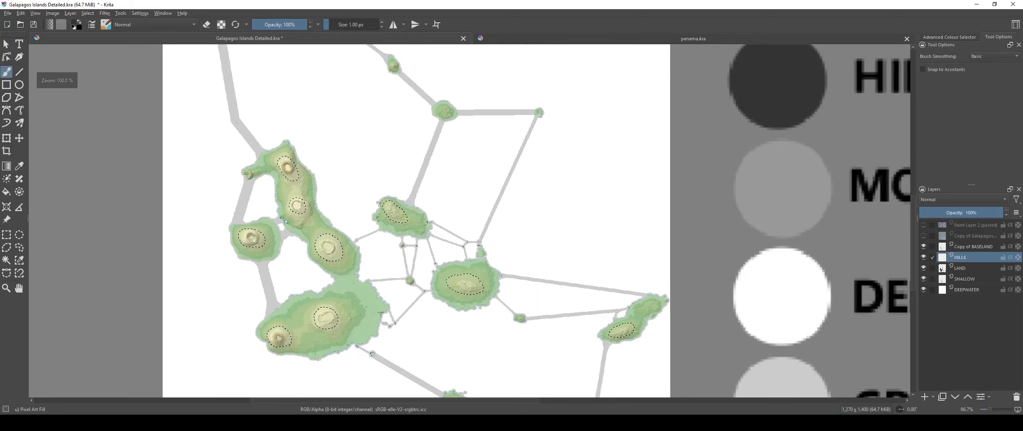
key("bracketright")
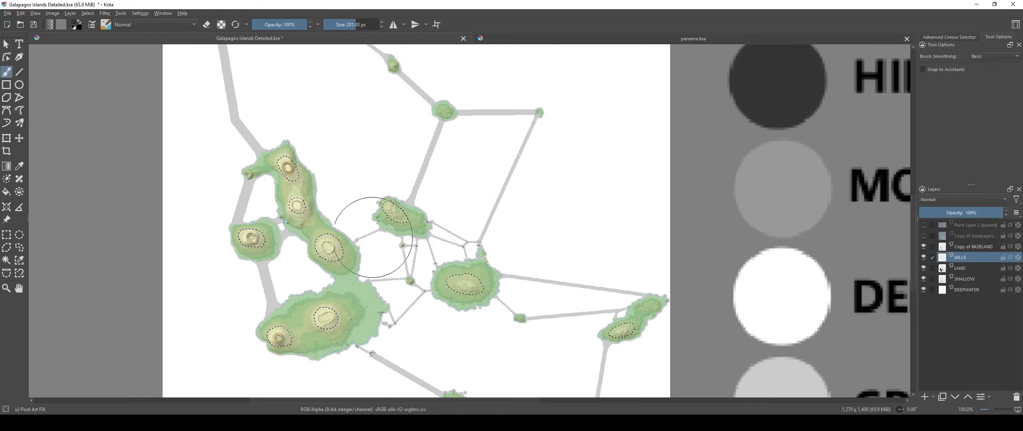
scroll(384, 228, "down", 2)
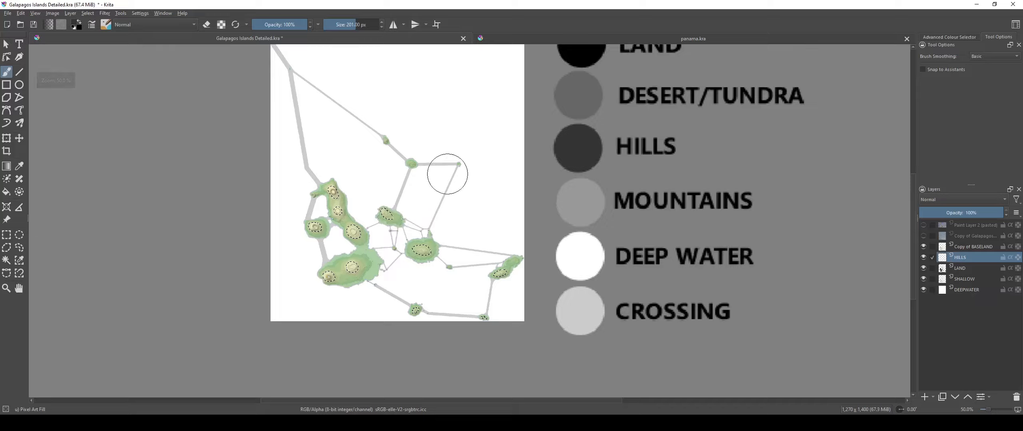
left_click(923, 247)
Step: Fill the selected areas on the two small southern islands and the easternmost island with the hills grey
scroll(370, 222, "up", 1)
scroll(371, 222, "up", 4)
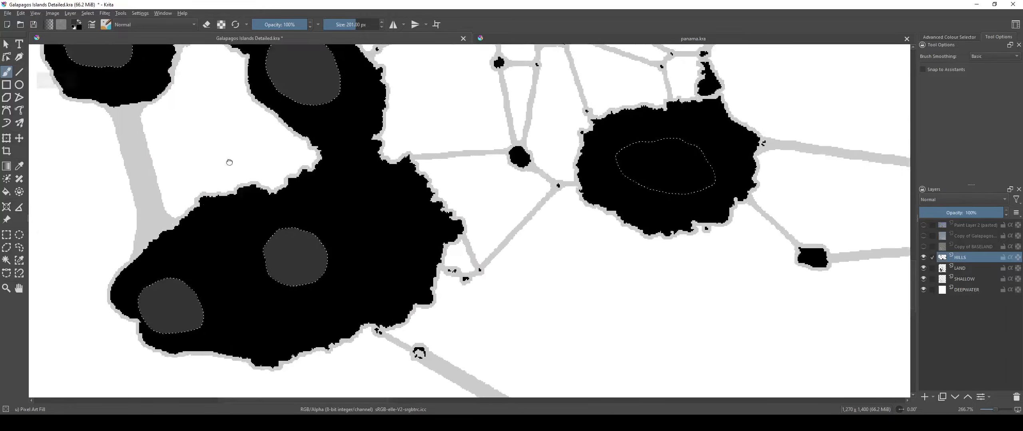
left_click_drag(529, 373, 255, 139)
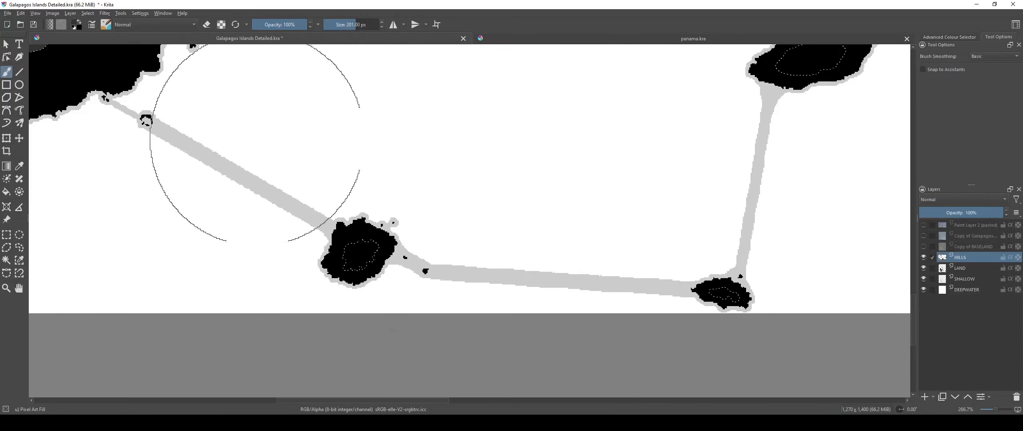
left_click(373, 252)
left_click(759, 280)
left_click_drag(676, 212, 431, 344)
left_click(558, 193)
left_click_drag(263, 183, 497, 326)
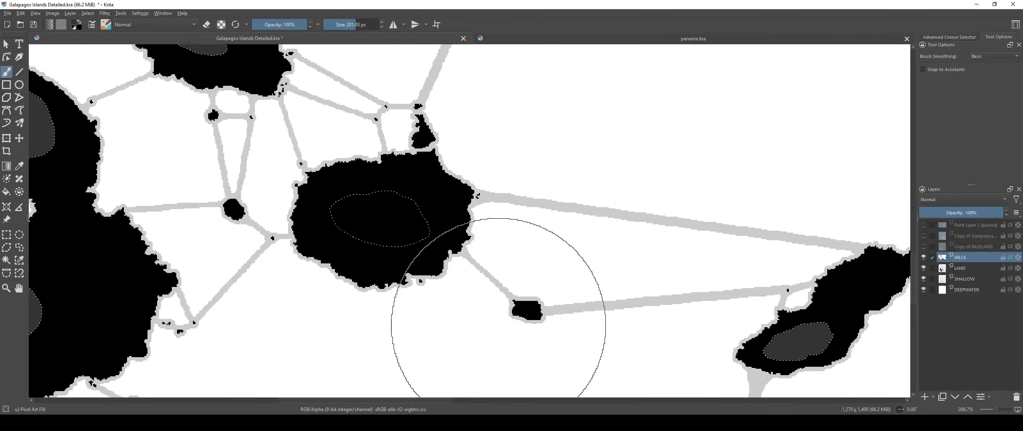
Step: Fill the selected areas on the central island and the island north of it with the hills grey, and clear the selection
left_click(355, 252)
left_click_drag(248, 148, 450, 353)
left_click(422, 303)
scroll(353, 240, "down", 3)
left_click_drag(365, 252, 470, 356)
scroll(569, 292, "up", 2)
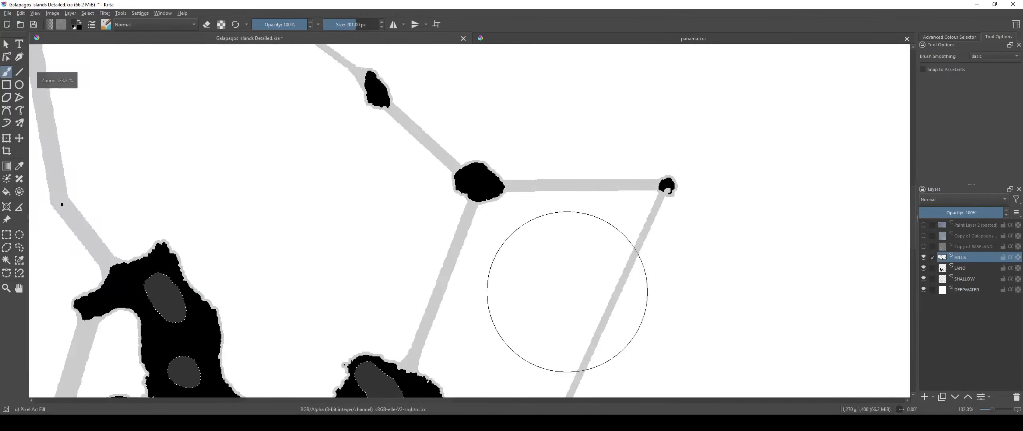
scroll(412, 260, "down", 4)
left_click_drag(412, 260, 434, 285)
scroll(436, 296, "up", 1)
scroll(438, 320, "up", 1)
left_click_drag(463, 389, 444, 216)
key("ctrl+shift+a")
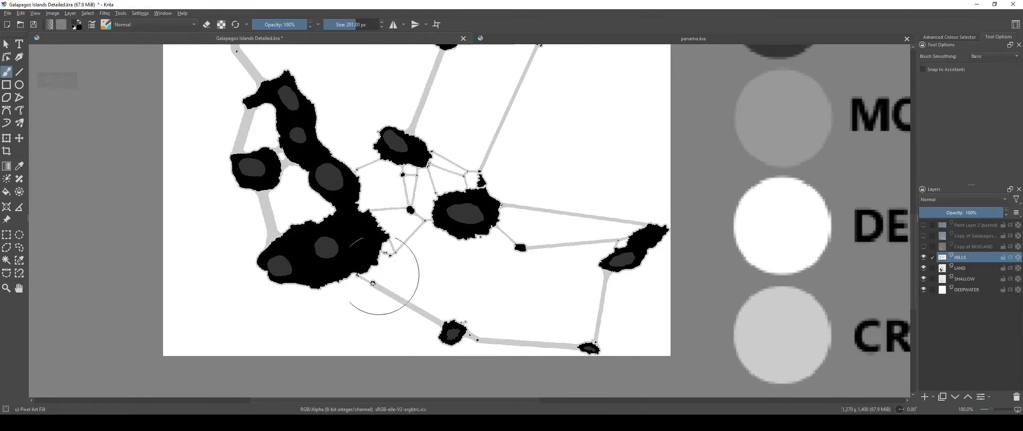
Step: Examine the painted hill areas and the coastline pixels of the large western islands up close
left_click_drag(307, 211, 345, 249)
scroll(346, 249, "up", 1)
scroll(516, 262, "up", 1)
left_click_drag(462, 259, 659, 225)
scroll(480, 248, "up", 1)
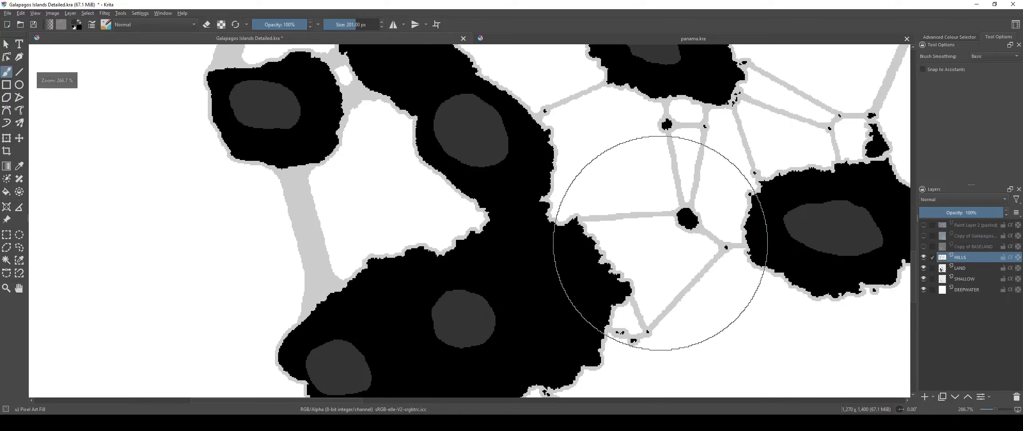
scroll(598, 234, "up", 4)
scroll(466, 278, "up", 1)
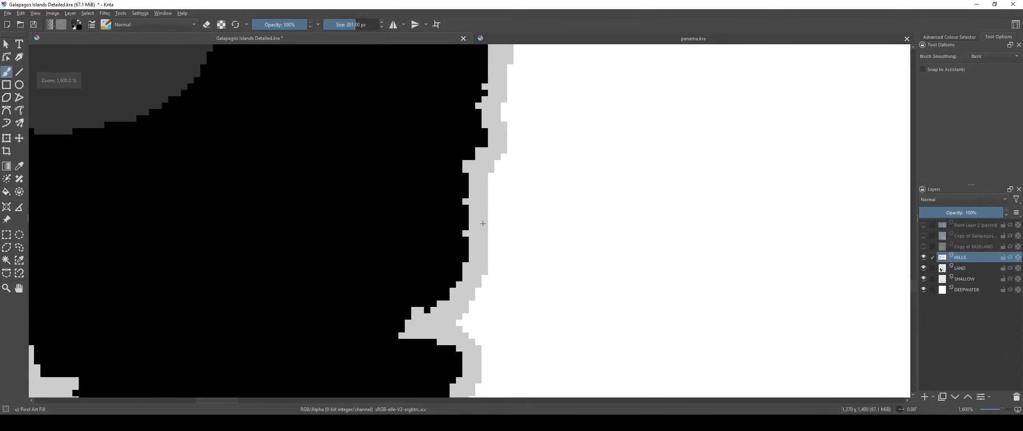
left_click_drag(542, 148, 636, 423)
scroll(508, 234, "down", 2)
left_click_drag(509, 234, 532, 352)
scroll(477, 255, "down", 6)
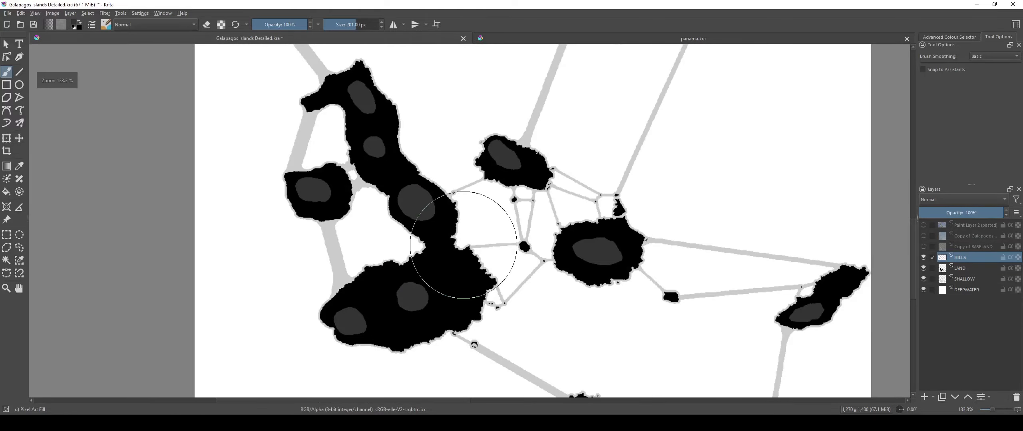
Step: Check the map against the Copy of Galapagos layer, hide that layer again and show the Copy of BASELAND layer
left_click(922, 236)
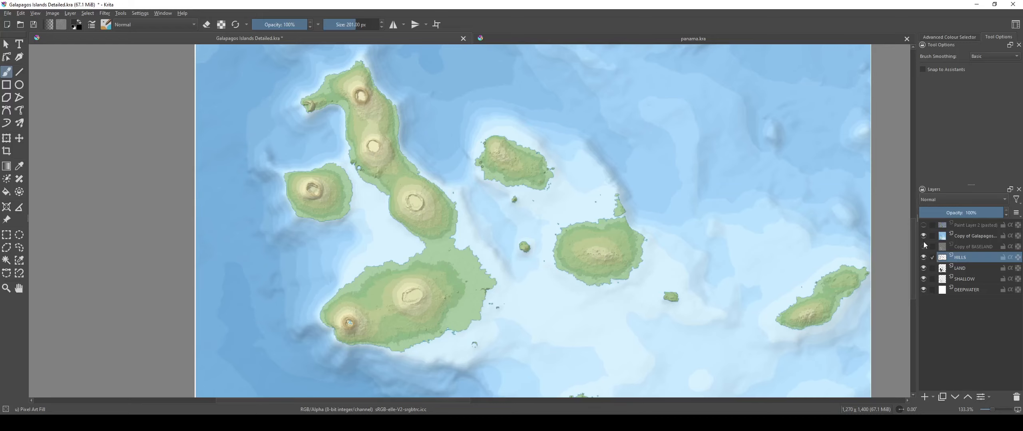
left_click(923, 236)
left_click(922, 246)
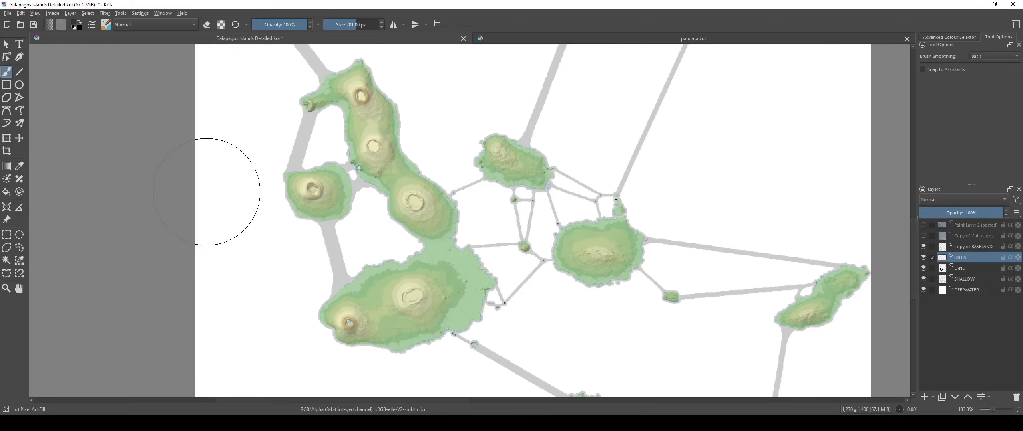
Step: Choose the Liner Solid brush from the StippleBeast brush presets
left_click(107, 24)
left_click(121, 43)
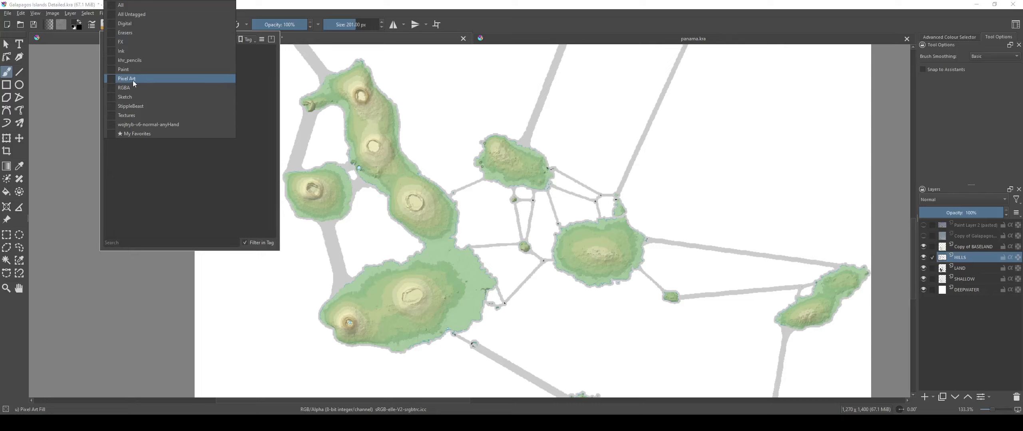
left_click(134, 106)
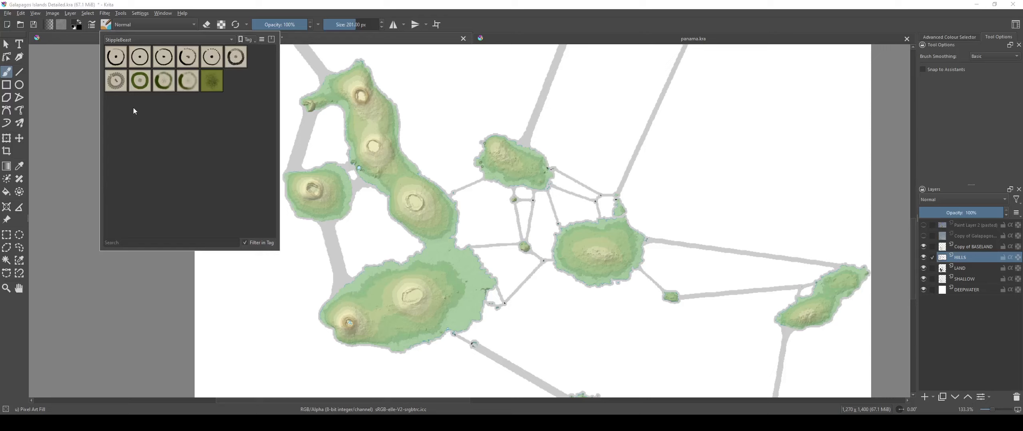
left_click(140, 63)
left_click(201, 9)
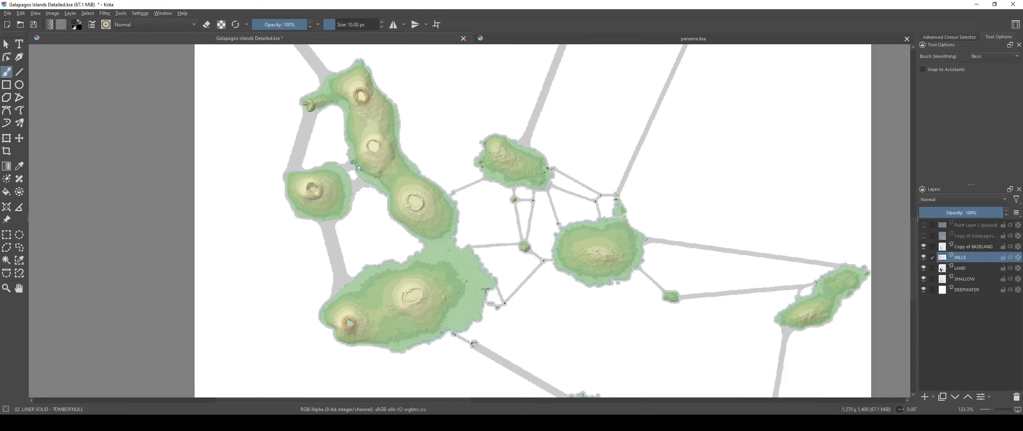
Step: Select the Copy of BASELAND layer and lower its opacity to 27%
left_click_drag(532, 221, 550, 178)
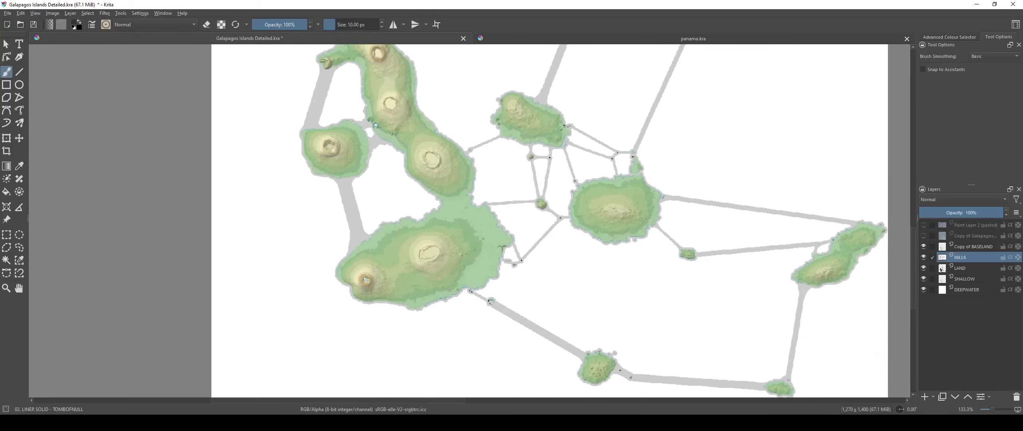
left_click(923, 246)
mouse_move(549, 221)
left_mouse_down()
mouse_move(537, 208)
mouse_move(549, 236)
left_mouse_up()
left_click(924, 246)
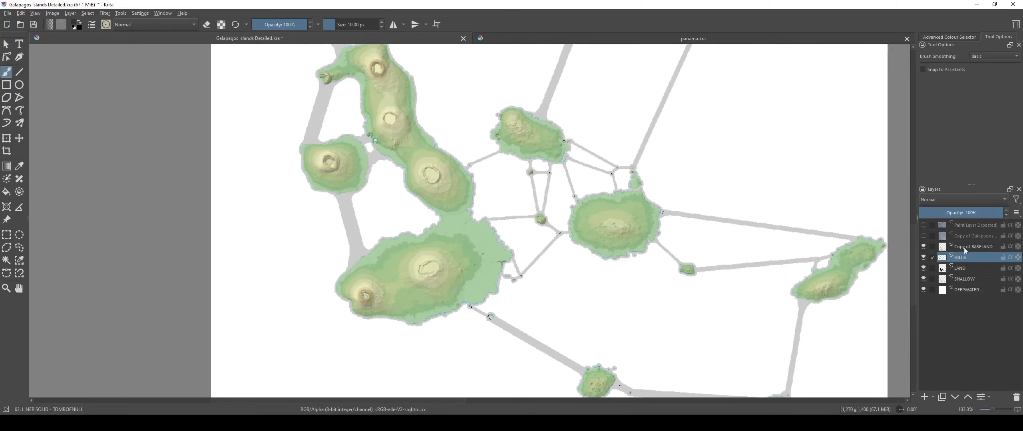
left_click(967, 242)
left_click_drag(964, 218, 962, 218)
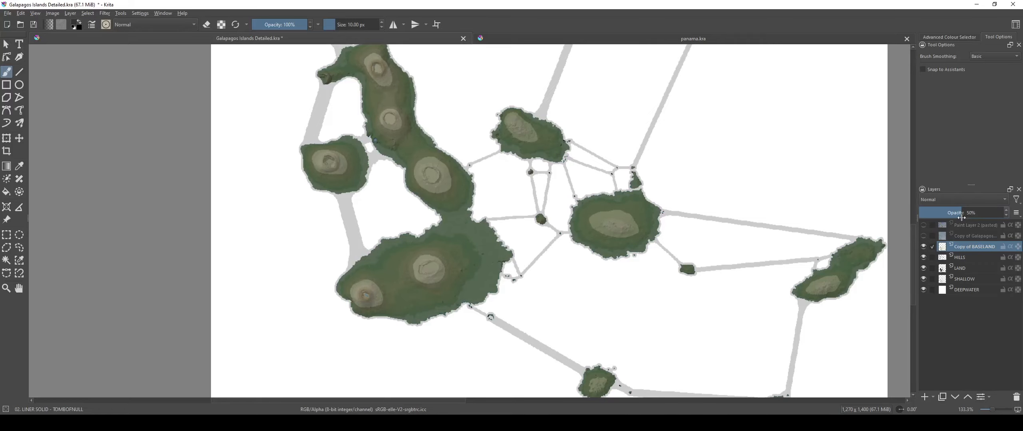
scroll(529, 356, "up", 5)
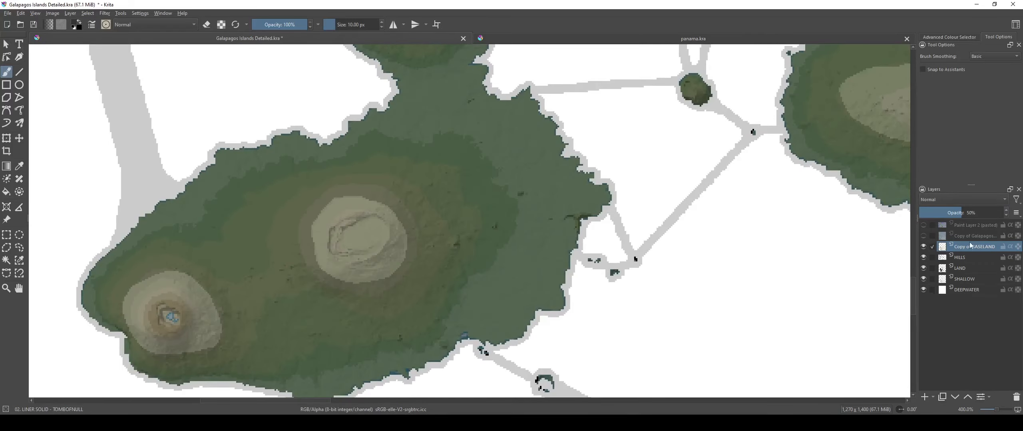
mouse_move(944, 213)
left_mouse_down()
mouse_move(933, 213)
mouse_move(962, 213)
left_mouse_up()
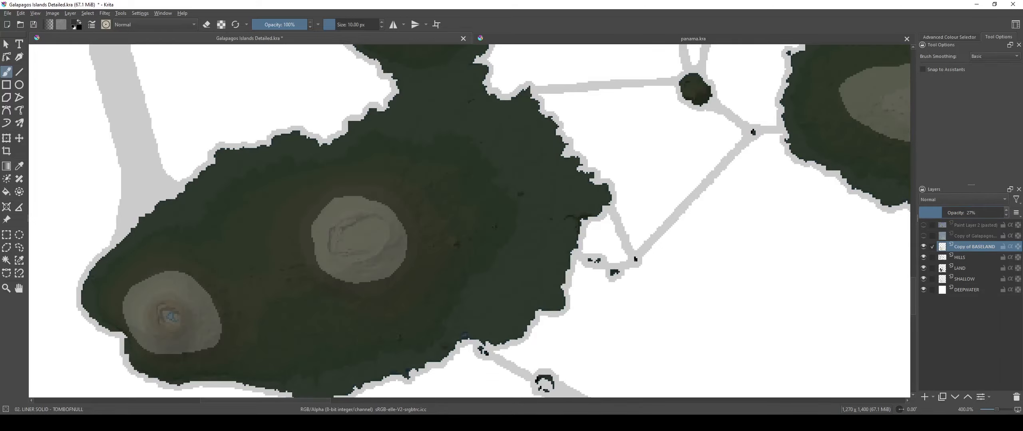
Step: Examine the relief shading around the central hill of the large southwestern island up close
scroll(437, 246, "down", 3)
left_click_drag(436, 246, 444, 196)
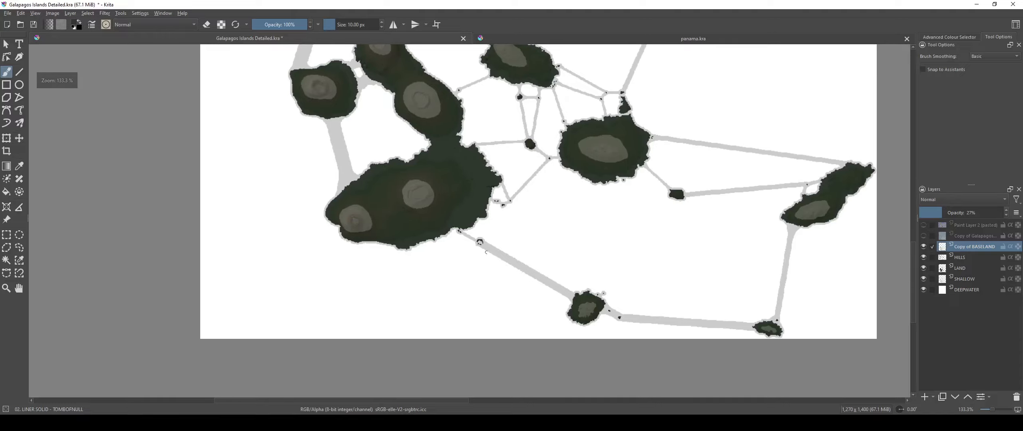
scroll(452, 225, "up", 2)
left_click_drag(453, 225, 520, 316)
scroll(519, 316, "up", 1)
scroll(502, 235, "up", 2)
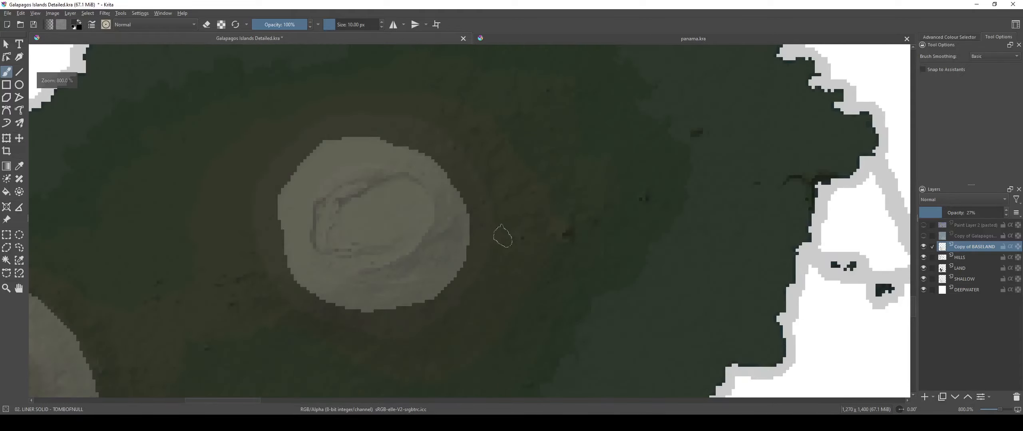
left_click_drag(502, 235, 439, 356)
scroll(447, 271, "down", 2)
left_click_drag(448, 271, 432, 312)
scroll(432, 313, "up", 1)
scroll(432, 312, "up", 3)
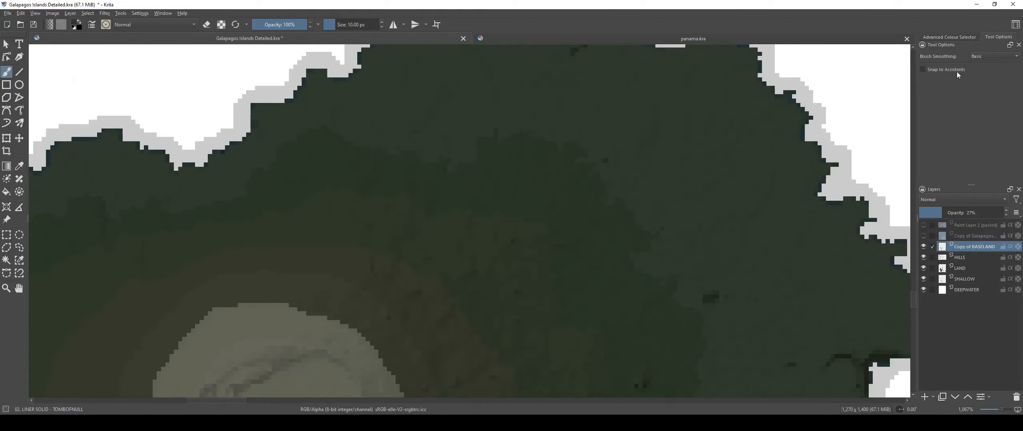
Step: Bring up the Advanced Colour Selector and try two thick diagonal 10 px strokes northeast of the large southwestern island's central hill
left_click(951, 34)
scroll(386, 269, "down", 2)
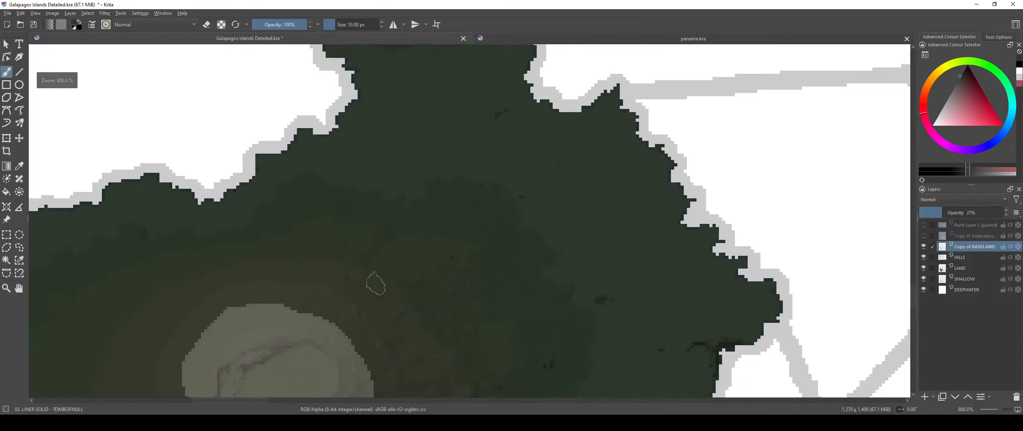
mouse_move(398, 250)
left_mouse_down()
mouse_move(535, 316)
mouse_move(707, 373)
left_mouse_up()
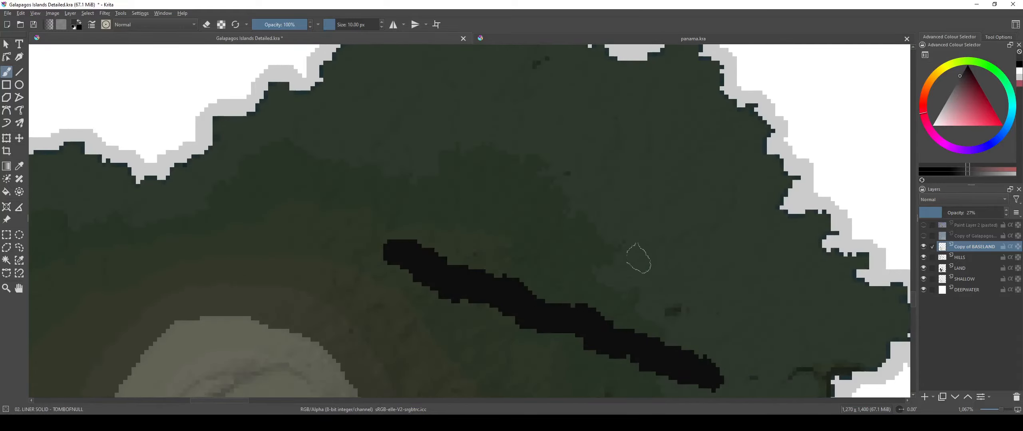
left_click_drag(635, 258, 559, 163)
left_click(447, 103)
left_click_drag(448, 105, 609, 160)
left_click_drag(276, 82, 406, 151)
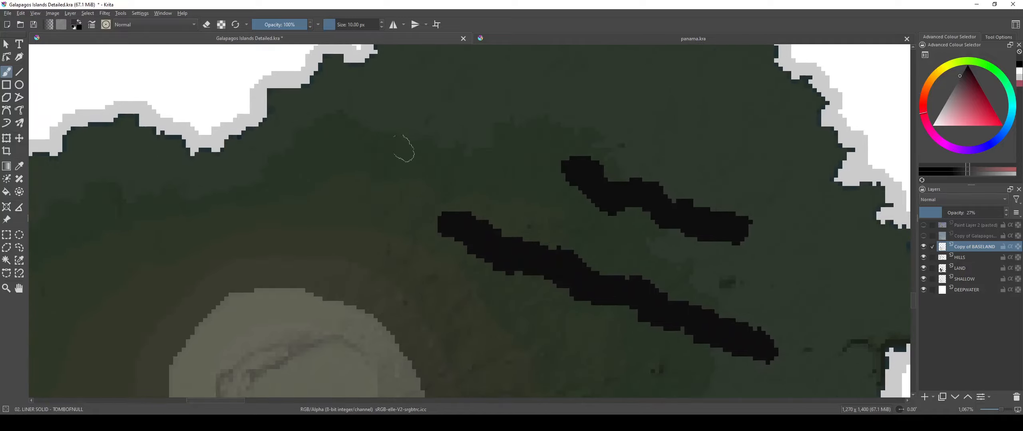
Step: Paint four short dabs and two more thick 10 px strokes across the northern part of the large southwestern island
left_click(402, 144)
left_click(461, 163)
left_click(343, 217)
left_click(314, 145)
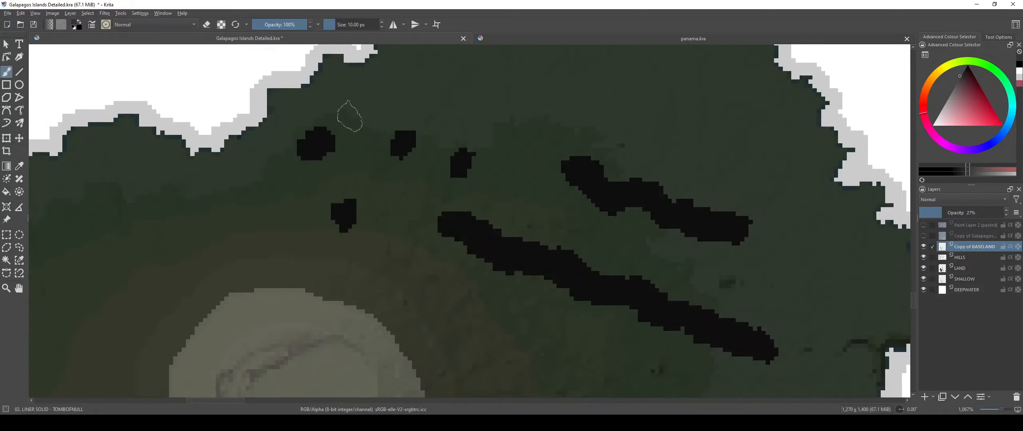
left_click_drag(420, 109, 561, 114)
left_click_drag(563, 115, 461, 186)
left_click_drag(568, 144, 663, 210)
left_click_drag(624, 314, 605, 222)
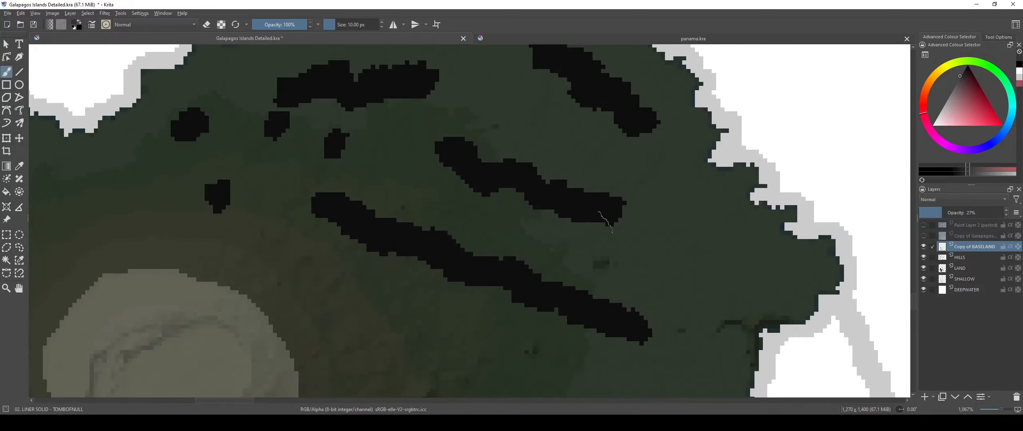
Step: Reduce the liner brush to 4 px and paint thin jagged lines east of the central hill
left_click_drag(484, 276, 498, 182)
scroll(466, 239, "up", 2)
scroll(448, 262, "down", 1)
mouse_move(448, 260)
left_mouse_down("shift")
mouse_move(436, 233)
mouse_move(507, 304)
mouse_move(571, 328)
left_mouse_up("shift")
scroll(359, 241, "down", 3)
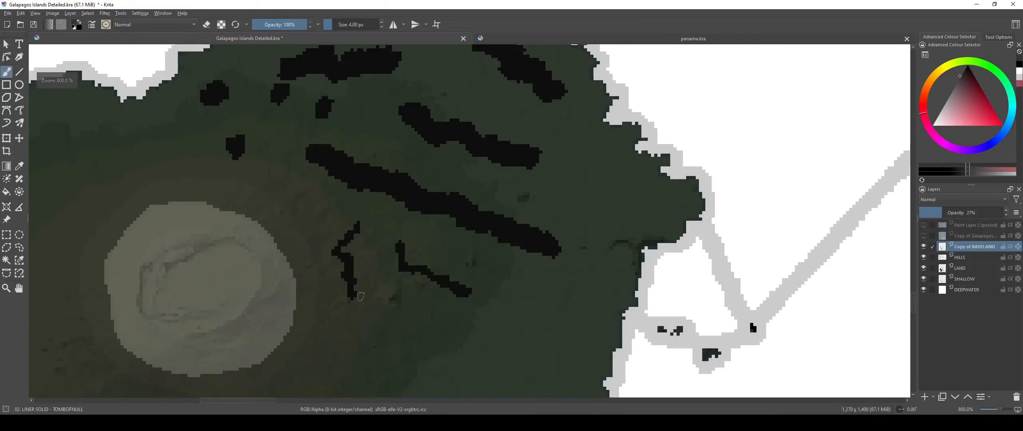
left_click_drag(354, 296, 393, 337)
left_click_drag(457, 326, 542, 305)
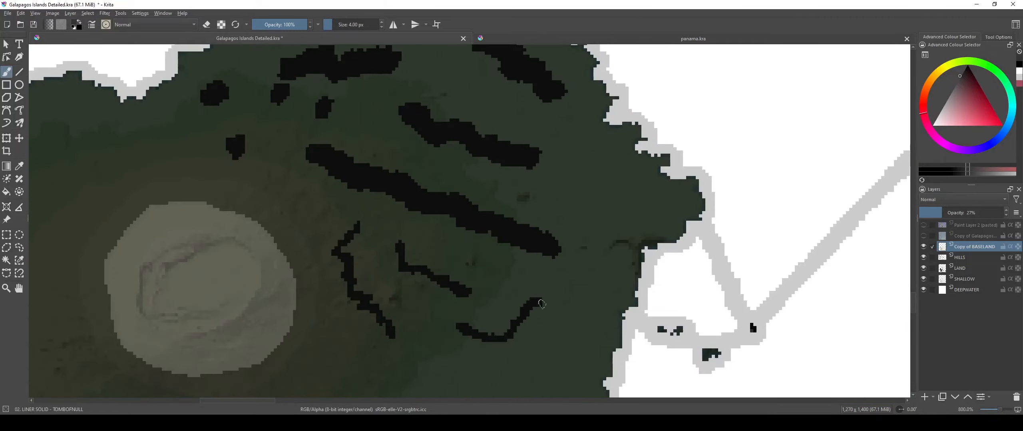
Step: Switch to the Pixel Art Fill brush from the Pixel Art presets and shrink it to about 9 px
left_click(106, 25)
left_click(132, 39)
left_click(135, 87)
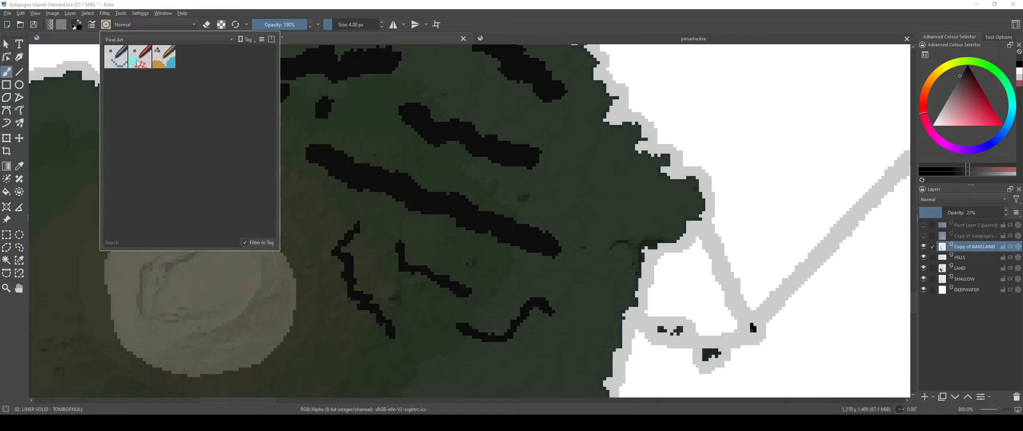
left_click(160, 68)
left_click(171, 8)
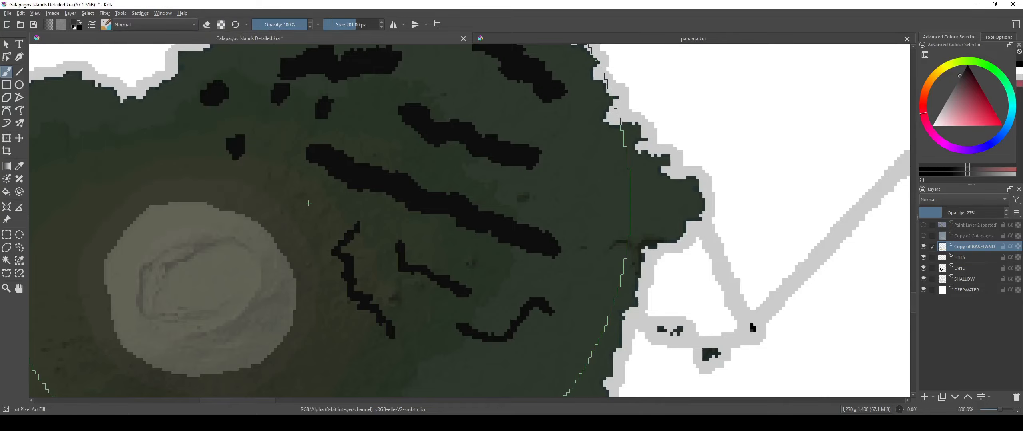
left_click_drag(314, 198, 1, 197, "shift")
key("bracketleft")
key("bracketleft")
key("bracketleft")
key("bracketleft")
key("bracketleft")
key("bracketleft")
key("bracketleft")
key("bracketleft")
key("bracketleft")
key("bracketleft")
key("bracketleft")
key("bracketleft")
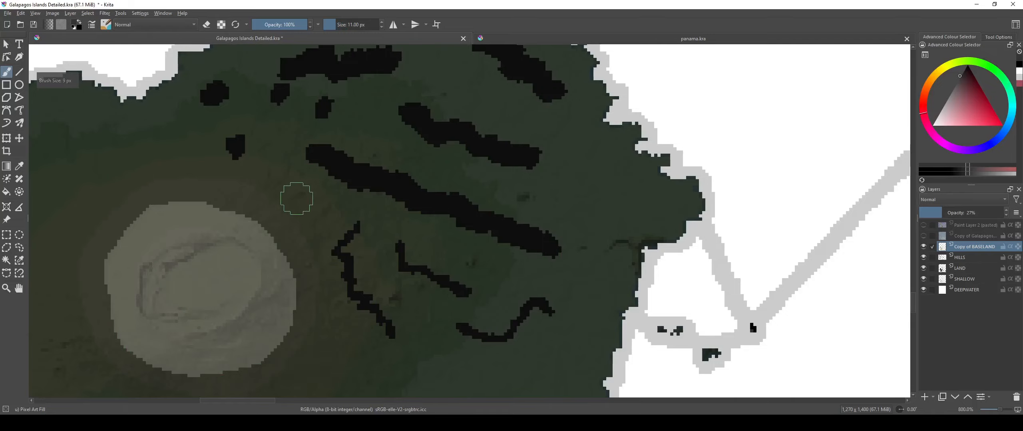
Step: Paint smooth wavy 7 px strokes north, west and south of the large southwestern island's central hill
left_click_drag(296, 200, 538, 280)
scroll(427, 242, "up", 1)
key("bracketright")
mouse_move(416, 207)
left_mouse_down()
mouse_move(370, 245)
mouse_move(246, 240)
mouse_move(194, 297)
left_mouse_up()
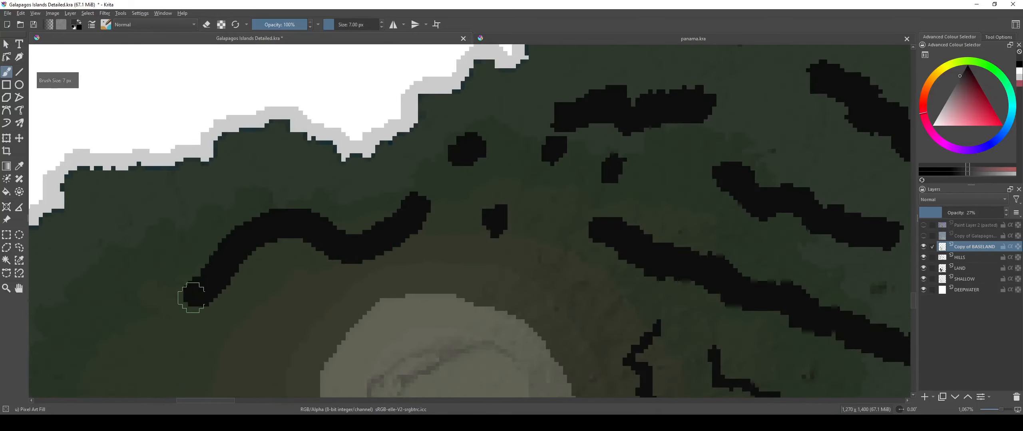
scroll(299, 219, "down", 3)
mouse_move(273, 338)
left_mouse_down()
mouse_move(300, 219)
mouse_move(277, 246)
mouse_move(290, 286)
left_mouse_up()
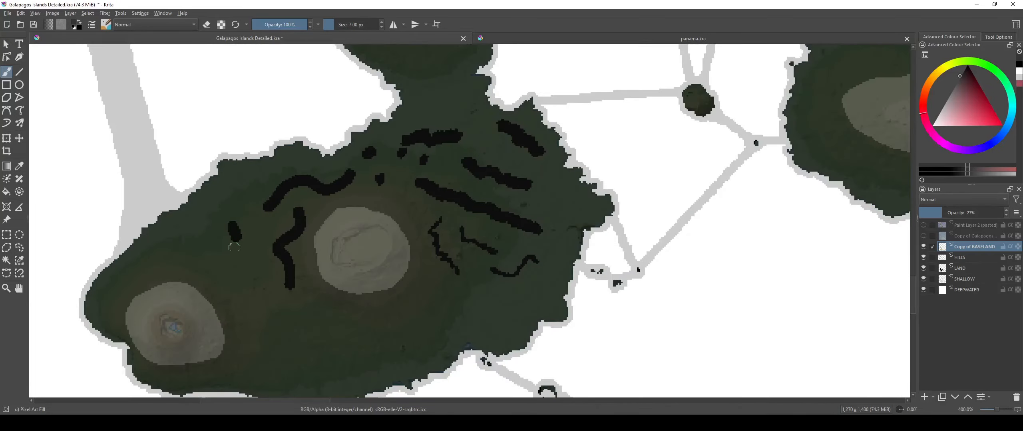
left_click_drag(234, 247, 264, 272)
scroll(302, 313, "up", 4)
left_click_drag(302, 295, 557, 333)
left_click_drag(552, 281, 646, 314)
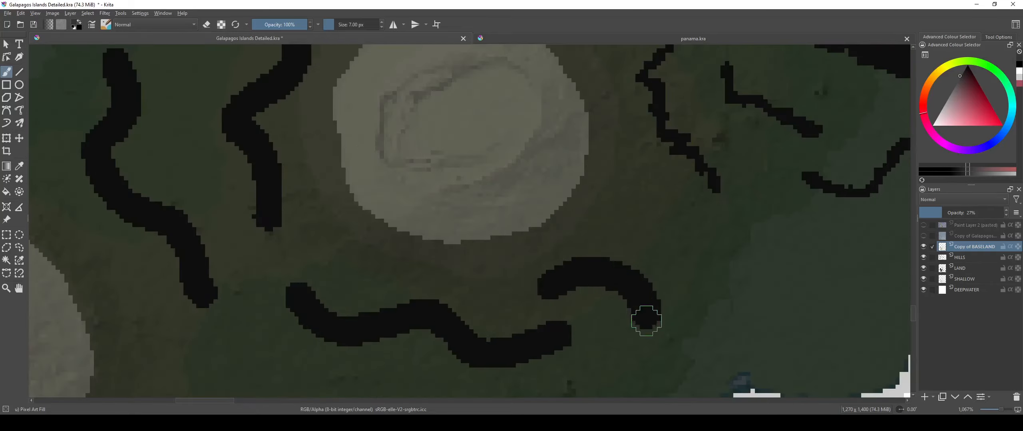
scroll(538, 365, "down", 4)
scroll(406, 286, "up", 6)
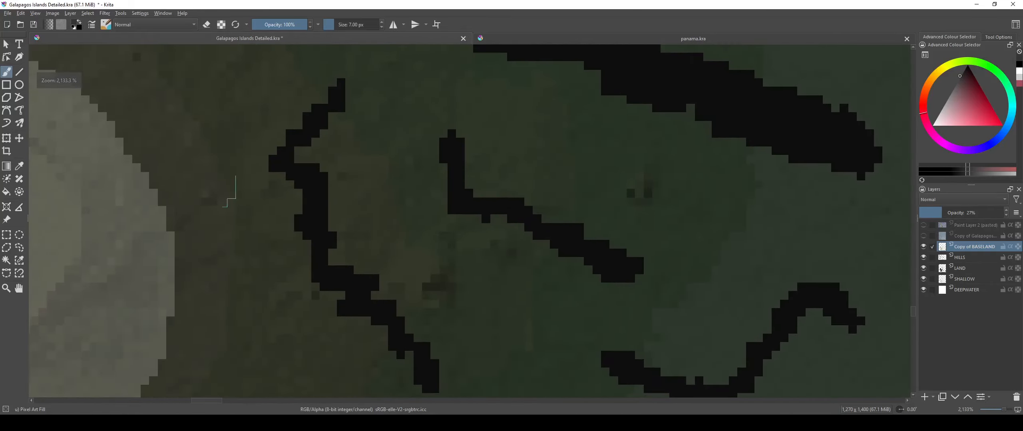
Step: Switch back to the Liner Solid brush from the StippleBeast presets
left_click(105, 25)
left_click(136, 40)
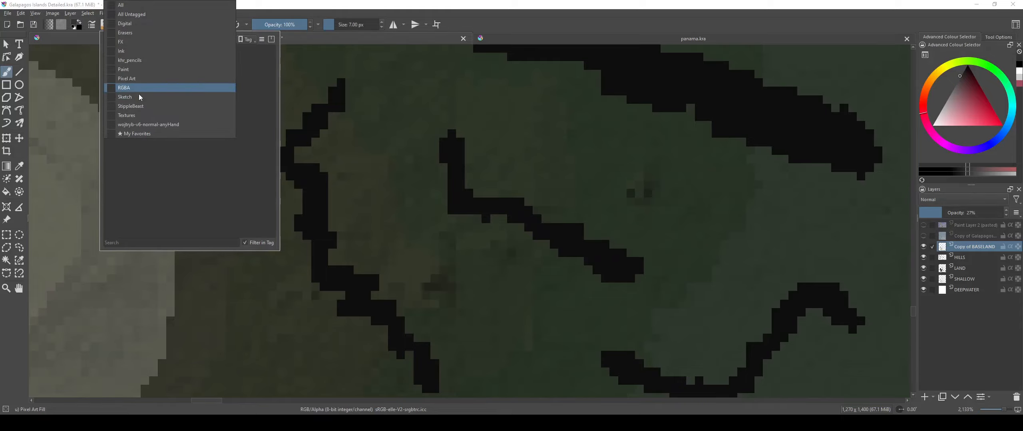
left_click(136, 108)
left_click(140, 57)
left_click(154, 3)
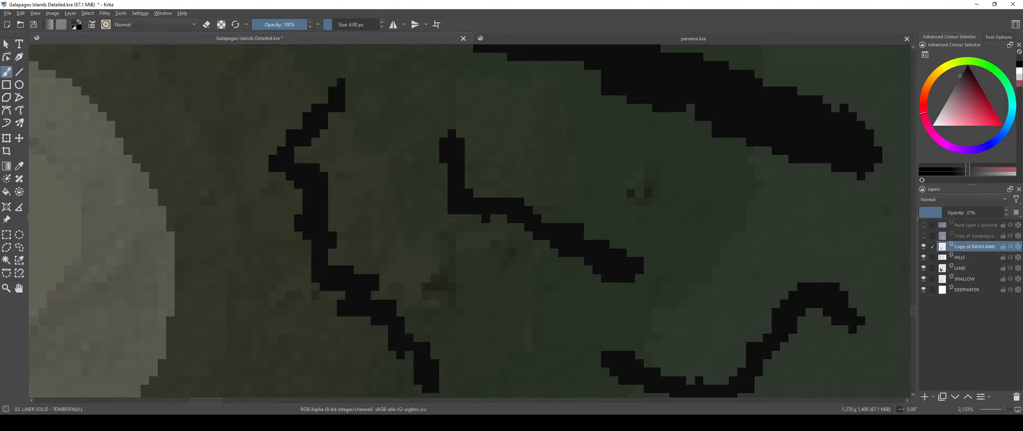
Step: Paint additional jagged 4 px lines southeast of the central hill with the liner brush
scroll(422, 245, "down", 3)
mouse_move(422, 245)
left_mouse_down()
mouse_move(396, 165)
mouse_move(455, 276)
mouse_move(524, 340)
mouse_move(625, 245)
left_mouse_up()
scroll(396, 165, "up", 3)
scroll(625, 245, "down", 2)
scroll(787, 148, "up", 2)
mouse_move(540, 177)
left_mouse_down()
mouse_move(541, 331)
mouse_move(527, 367)
left_mouse_up()
scroll(527, 366, "down", 3)
scroll(486, 327, "up", 2)
mouse_move(466, 321)
left_mouse_down()
mouse_move(424, 255)
mouse_move(288, 161)
left_mouse_up()
scroll(288, 162, "down", 3)
scroll(407, 268, "up", 1)
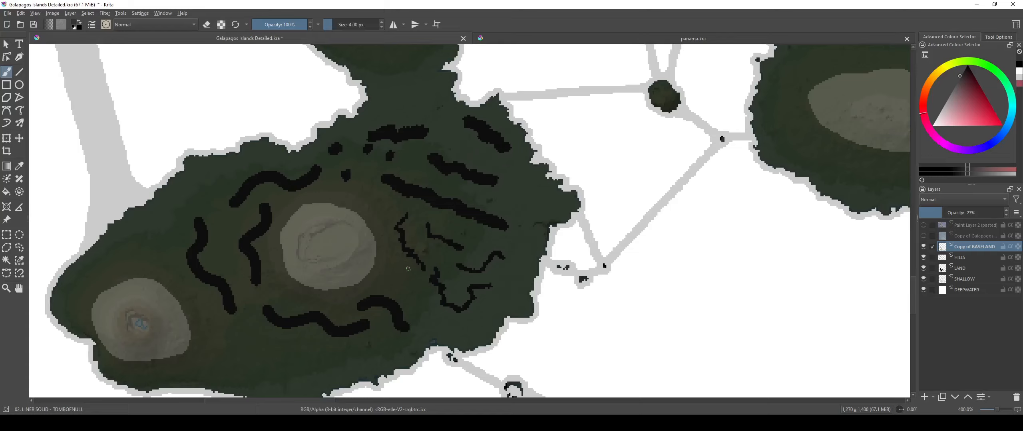
Step: Undo all the test strokes painted on the Copy of BASELAND layer
key("ctrl+z")
key("ctrl+z")
key("ctrl+z")
key("ctrl+z")
key("ctrl+z")
key("ctrl+z")
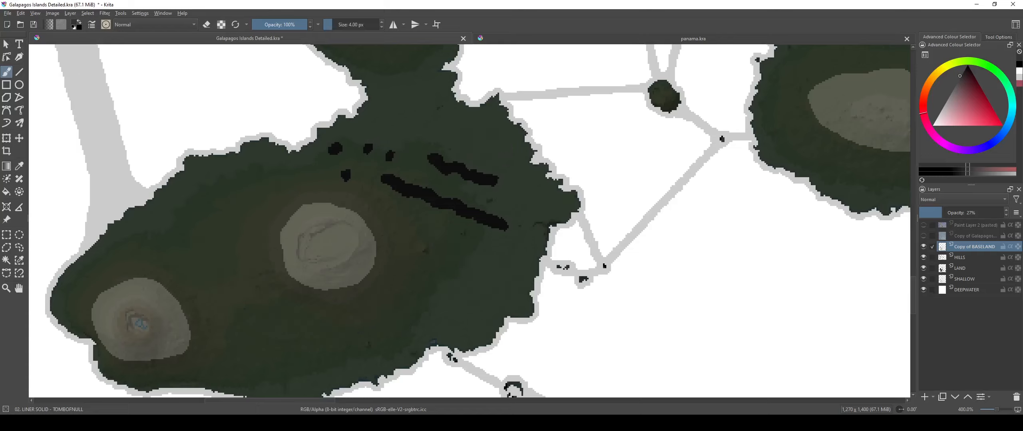
key("ctrl+z")
key("ctrl+z")
key("ctrl+z")
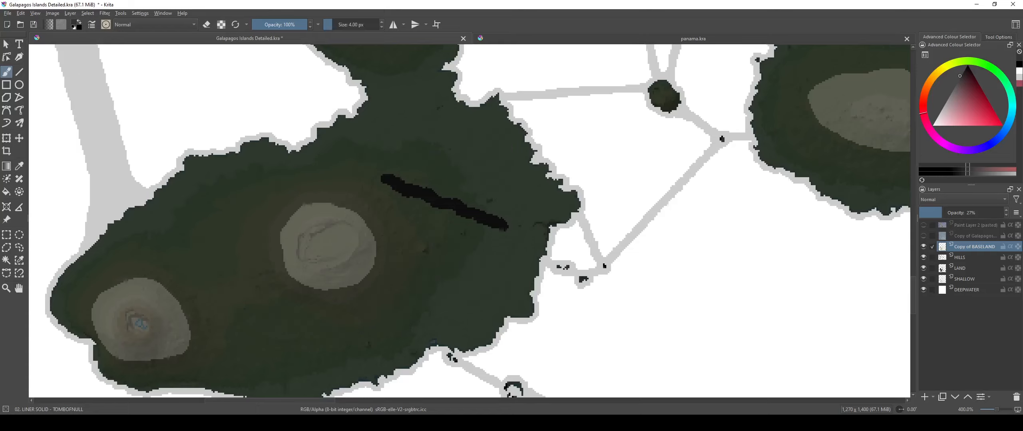
Step: Set the Copy of BASELAND layer's opacity to 43%, hide it and select the HILLS layer
scroll(411, 263, "up", 3)
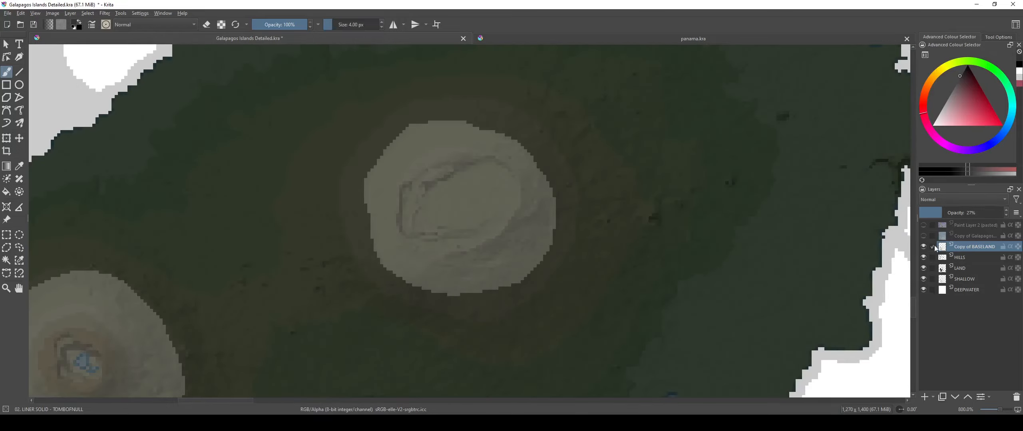
left_click_drag(959, 213, 1020, 206)
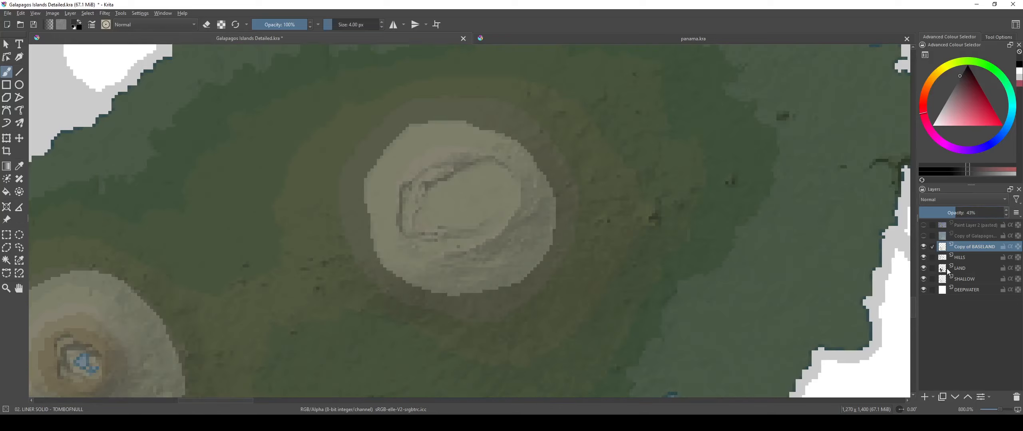
left_click(923, 247)
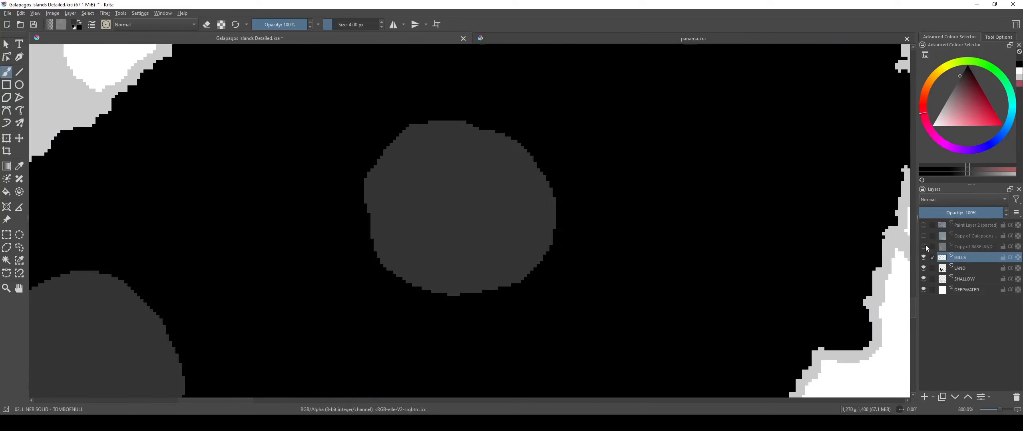
Step: Show the Copy of BASELAND overlay and paint jagged 4 px spurs along the central hill's northwest and north edges on the HILLS layer
left_click(924, 247)
key("ctrl+plus")
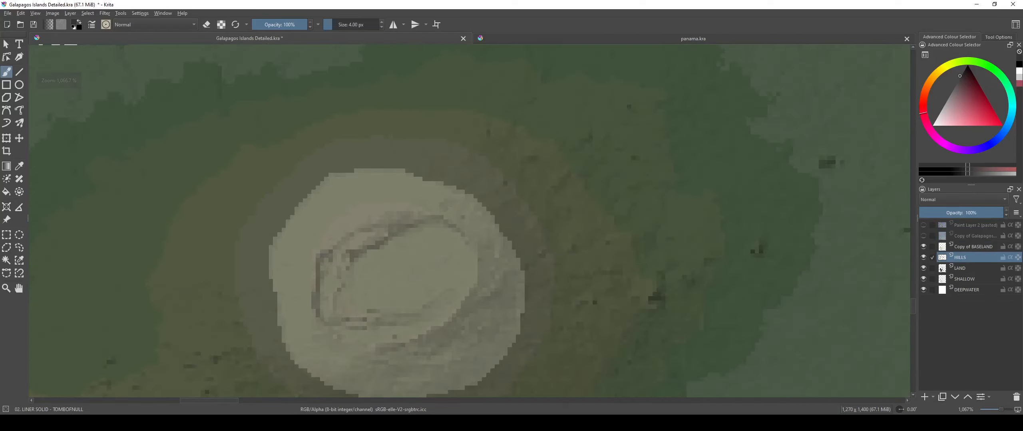
scroll(477, 202, "down", 3)
scroll(388, 246, "up", 4)
mouse_move(426, 188)
left_mouse_down()
mouse_move(444, 204)
mouse_move(415, 114)
mouse_move(358, 277)
left_mouse_up()
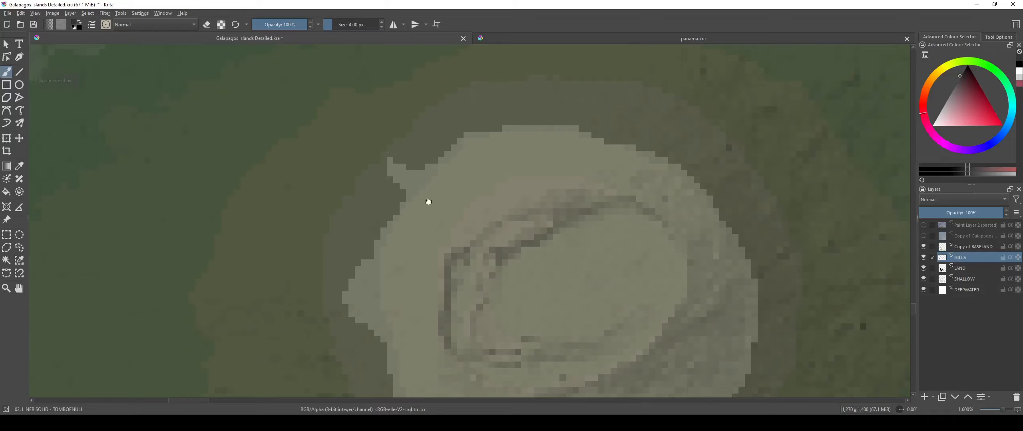
left_click_drag(428, 202, 366, 241)
left_click_drag(488, 159, 571, 166)
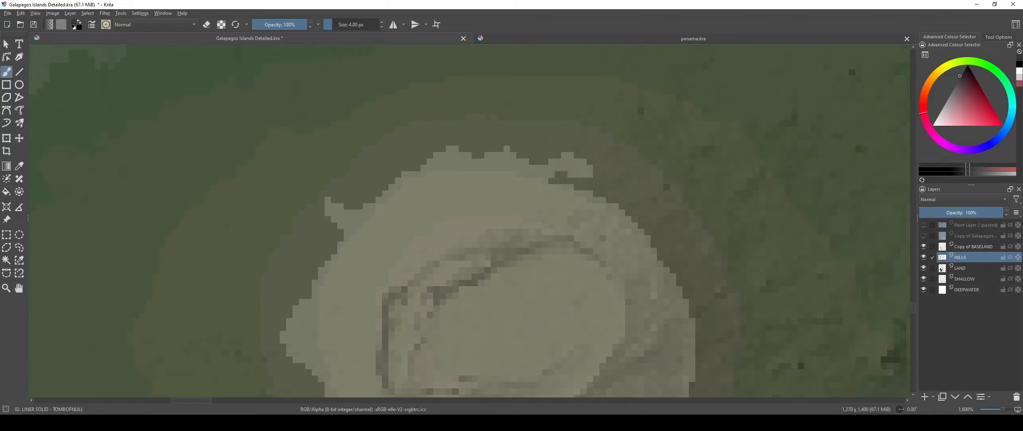
Step: Paint jagged 4 px spurs around the central hill's northeast, east and south edges
left_click_drag(622, 205, 664, 239)
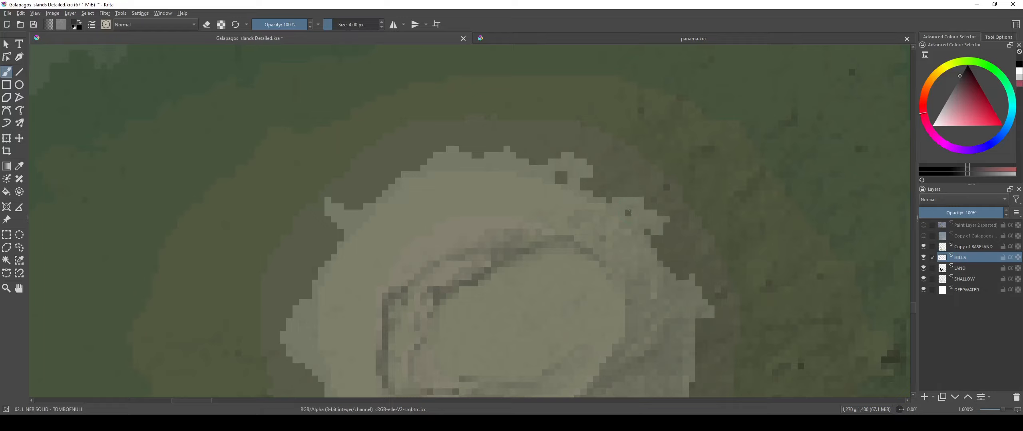
left_click_drag(701, 312, 616, 216)
left_click_drag(618, 281, 615, 325)
left_click_drag(615, 326, 608, 196)
left_click_drag(573, 221, 559, 248)
mouse_move(500, 275)
left_mouse_down()
mouse_move(431, 298)
mouse_move(333, 278)
left_mouse_up()
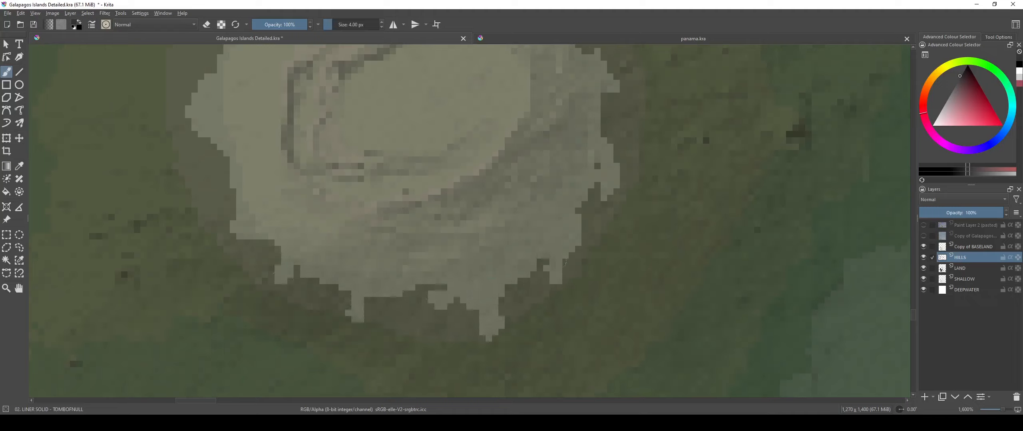
Step: Extend the central hill's east, northeast and north spurs into longer, pointed ridges
left_click_drag(639, 182, 598, 281)
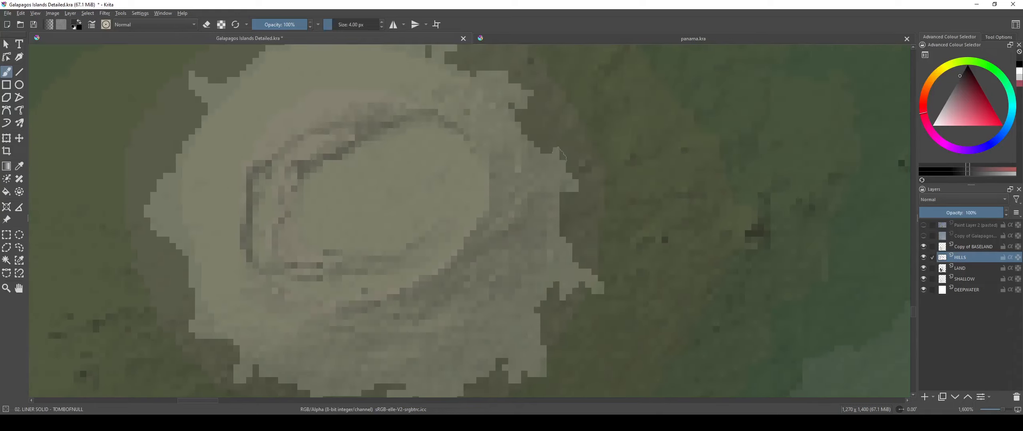
left_click_drag(587, 154, 508, 178)
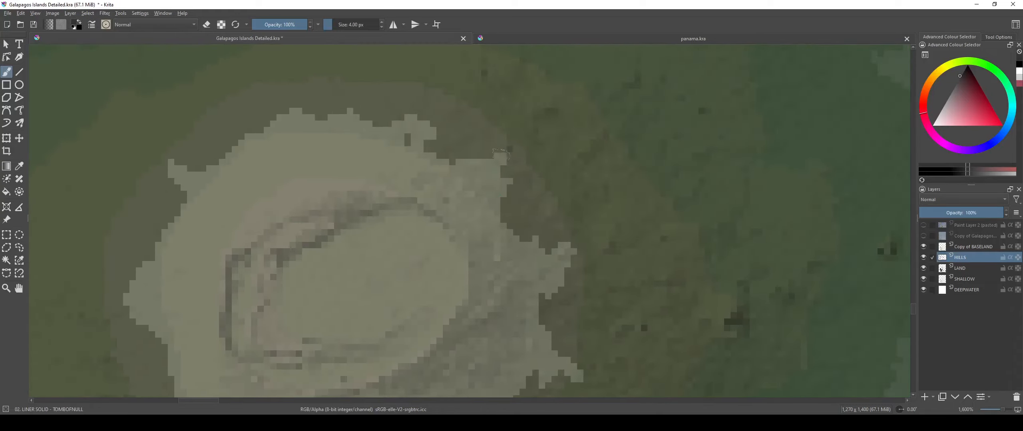
left_click_drag(454, 207, 480, 263)
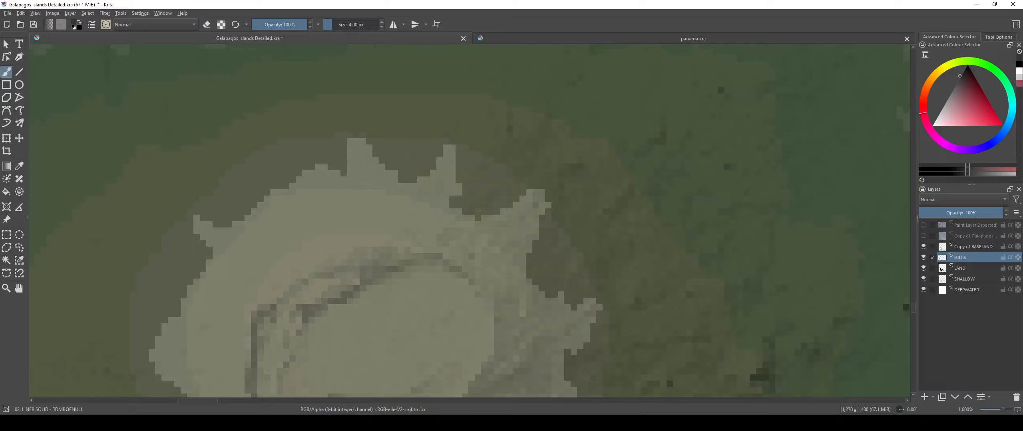
scroll(193, 219, "down", 6)
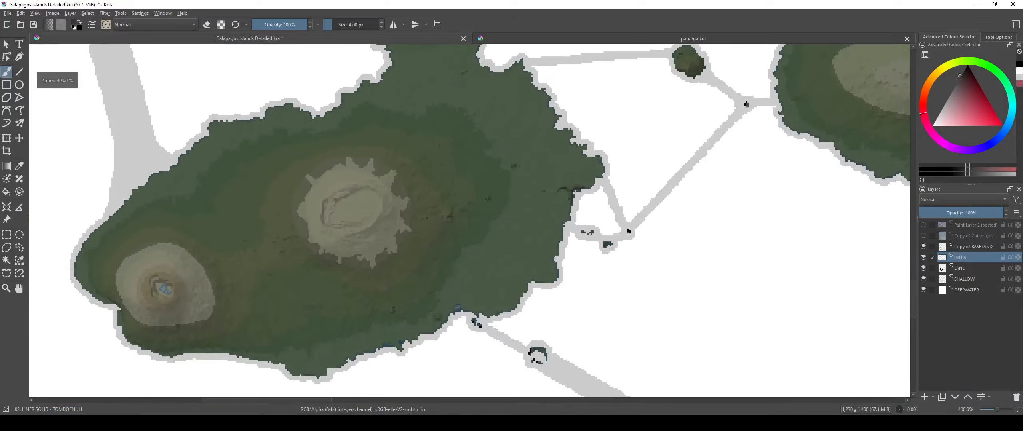
Step: Add more jagged spurs to the central hill's west and southwest edges
scroll(212, 212, "up", 8)
scroll(324, 166, "down", 6)
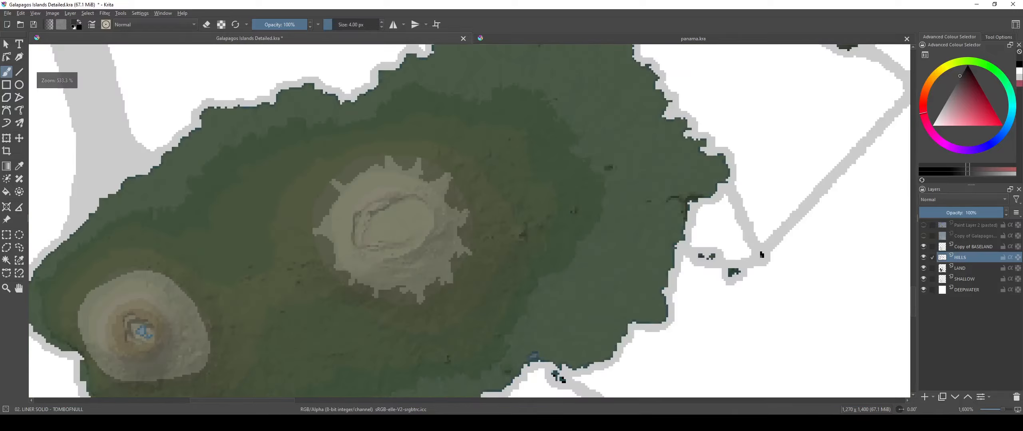
scroll(325, 166, "up", 8)
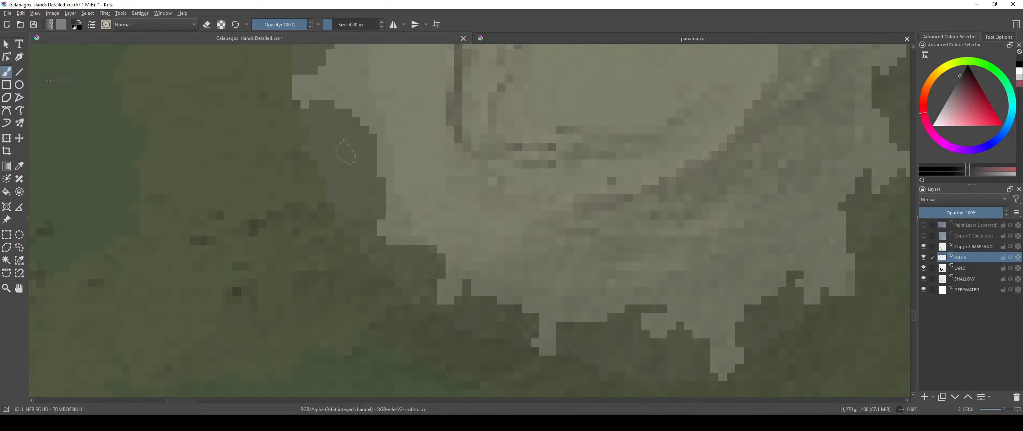
scroll(347, 190, "down", 6)
scroll(348, 190, "up", 4)
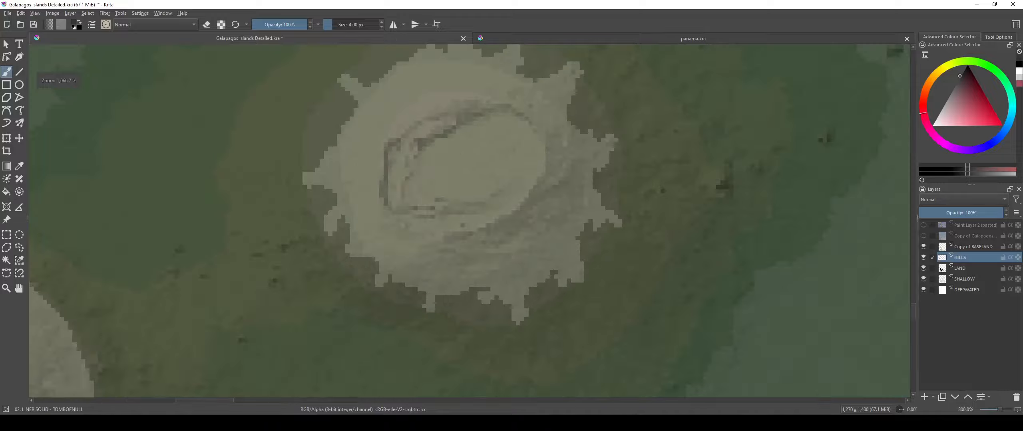
Step: Paint jagged 4 px spurs along the north and northeast edges of the southwestern hill with the crater lake
scroll(207, 175, "up", 2)
left_click_drag(207, 176, 369, 247)
mouse_move(324, 188)
left_mouse_down()
mouse_move(362, 186)
mouse_move(291, 110)
left_mouse_up()
left_click_drag(418, 159, 505, 205)
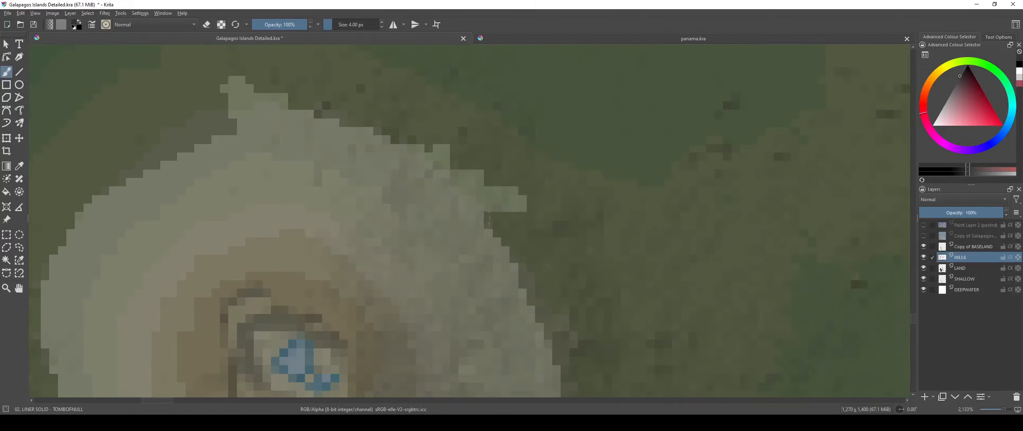
left_click_drag(466, 230, 394, 77)
mouse_move(479, 144)
left_mouse_down()
mouse_move(485, 224)
mouse_move(490, 68)
left_mouse_up()
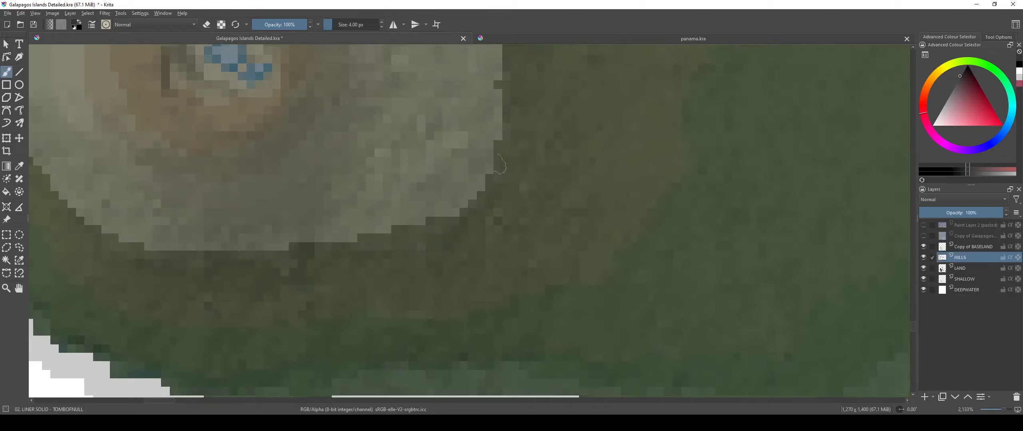
Step: Paint pointed 4 px spurs around the southwestern hill's southeast, south and southwest edges
left_click_drag(499, 154, 519, 200)
left_click_drag(448, 222, 420, 252)
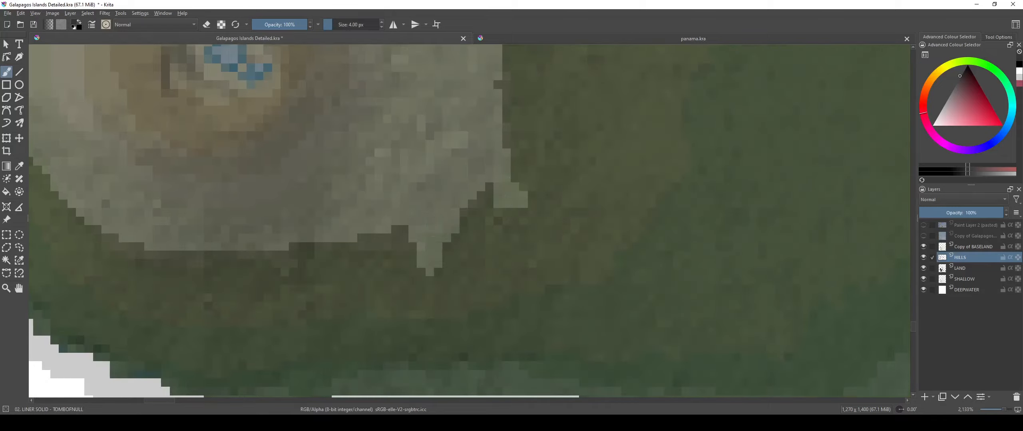
mouse_move(360, 245)
left_mouse_down()
mouse_move(332, 260)
mouse_move(326, 277)
left_mouse_up()
left_click_drag(308, 248, 566, 253)
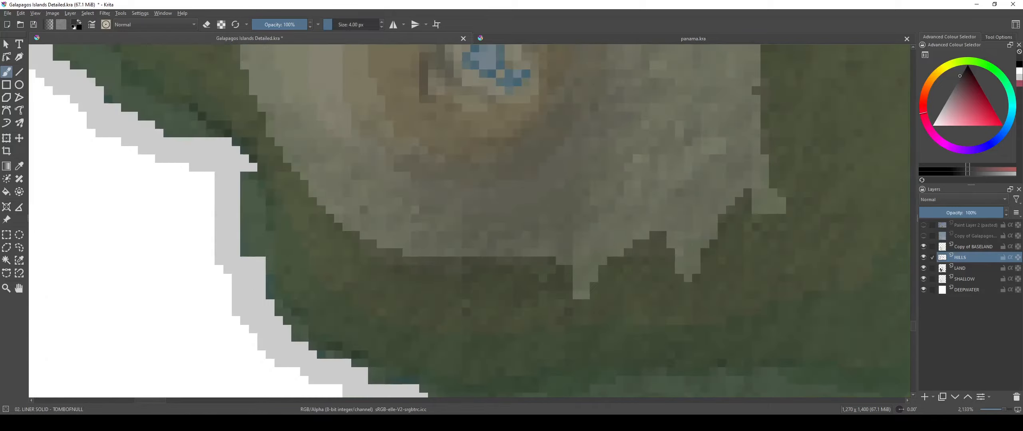
left_click_drag(331, 219, 363, 270)
left_click_drag(461, 262, 445, 281)
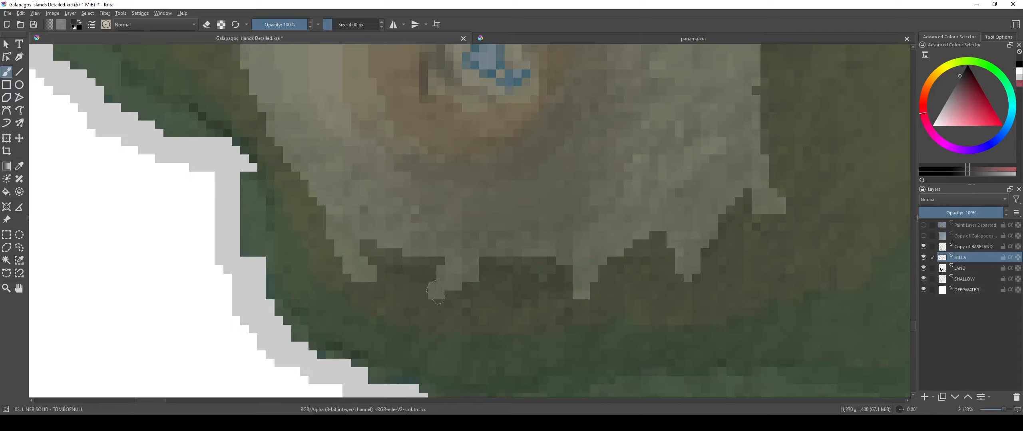
left_click_drag(518, 251, 543, 280)
scroll(638, 251, "down", 4)
scroll(643, 148, "up", 2)
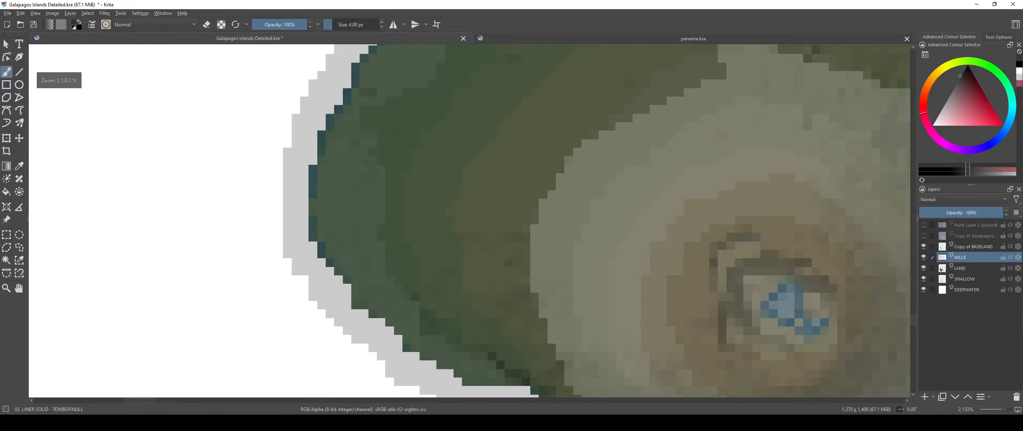
Step: Paint branching 4 px spurs along the southwestern hill's northwest edge and fill in more on its northern edge
left_click_drag(532, 185, 552, 192)
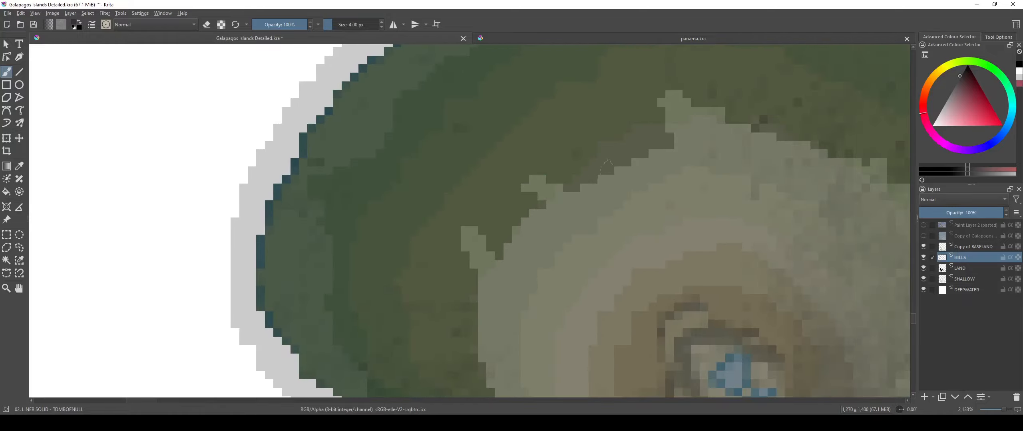
mouse_move(606, 165)
left_mouse_down()
mouse_move(597, 150)
mouse_move(471, 216)
mouse_move(560, 173)
left_mouse_up()
scroll(639, 151, "down", 2)
scroll(540, 206, "up", 3)
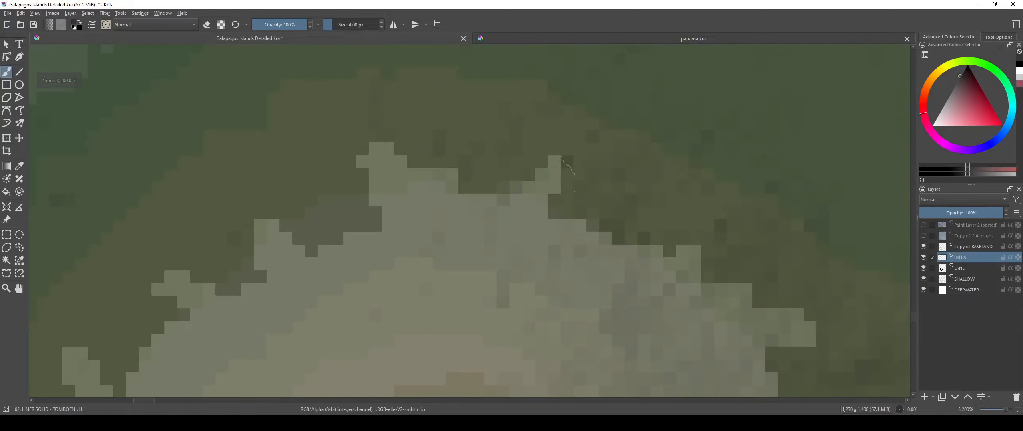
left_click_drag(621, 208, 633, 226)
scroll(519, 176, "down", 6)
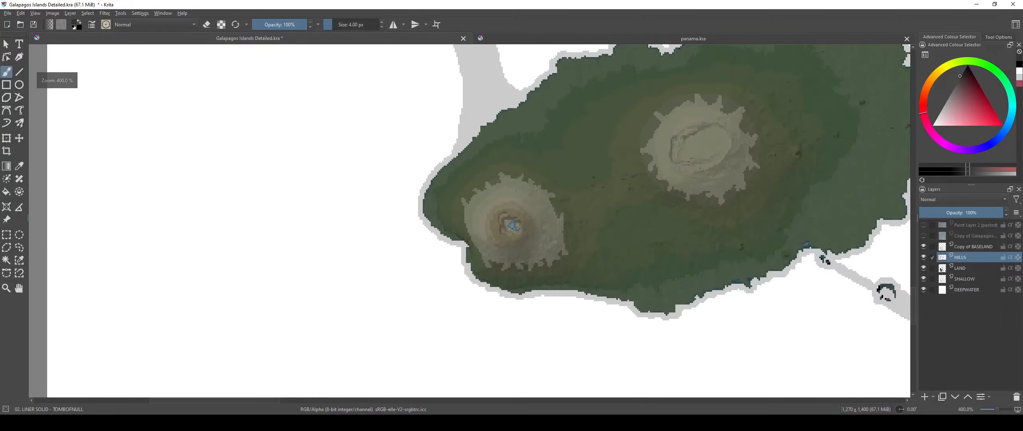
Step: Hide the Copy of BASELAND overlay and inspect the jagged outlines of the southwestern and central hills
scroll(565, 223, "up", 4)
scroll(581, 277, "down", 4)
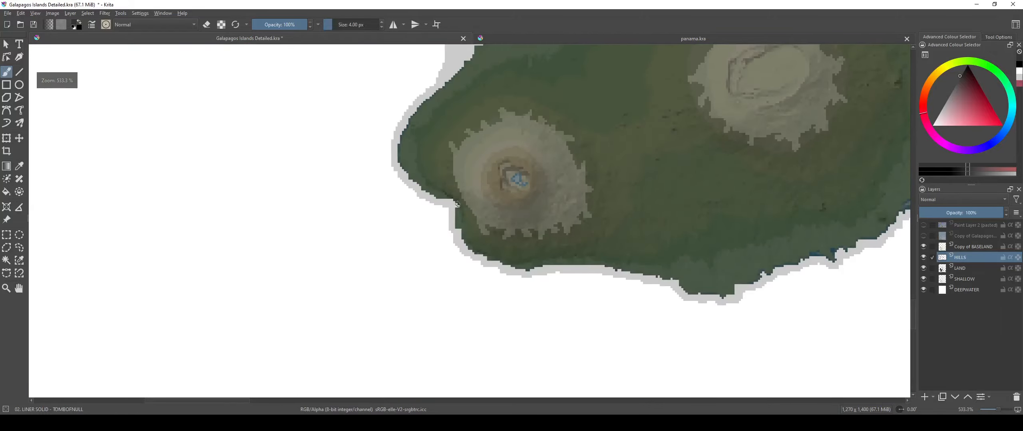
scroll(485, 227, "up", 6)
scroll(485, 227, "down", 3)
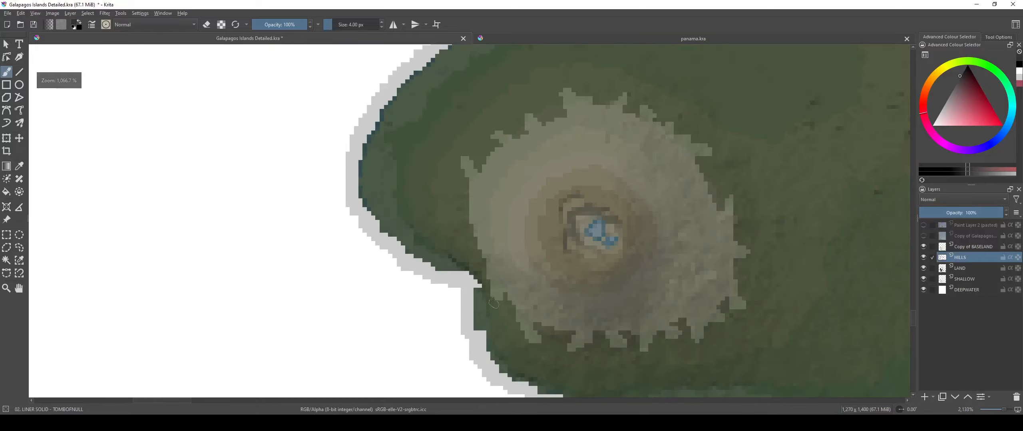
scroll(503, 306, "down", 3)
scroll(812, 348, "up", 1)
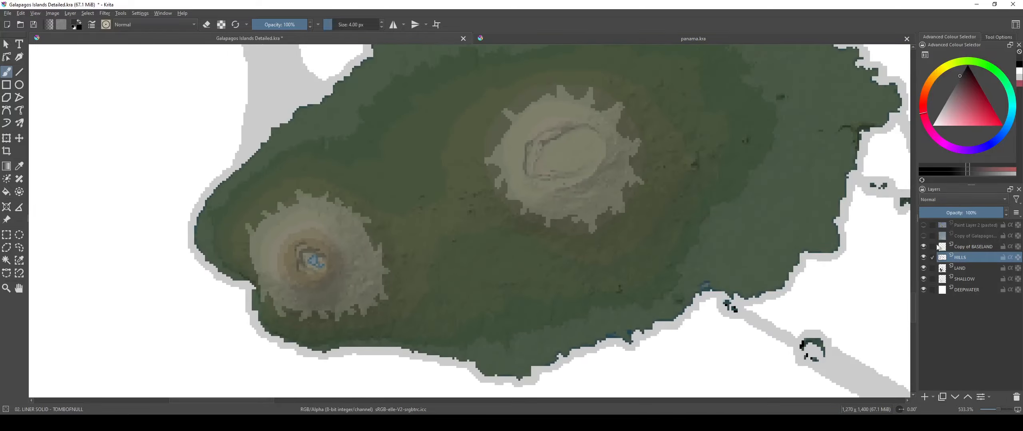
left_click(924, 247)
scroll(555, 257, "down", 3)
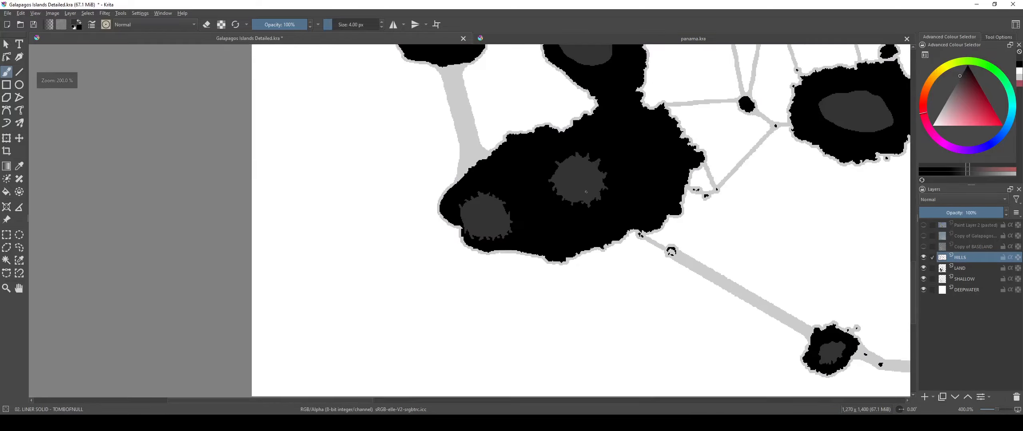
scroll(555, 257, "up", 1)
scroll(516, 254, "up", 2)
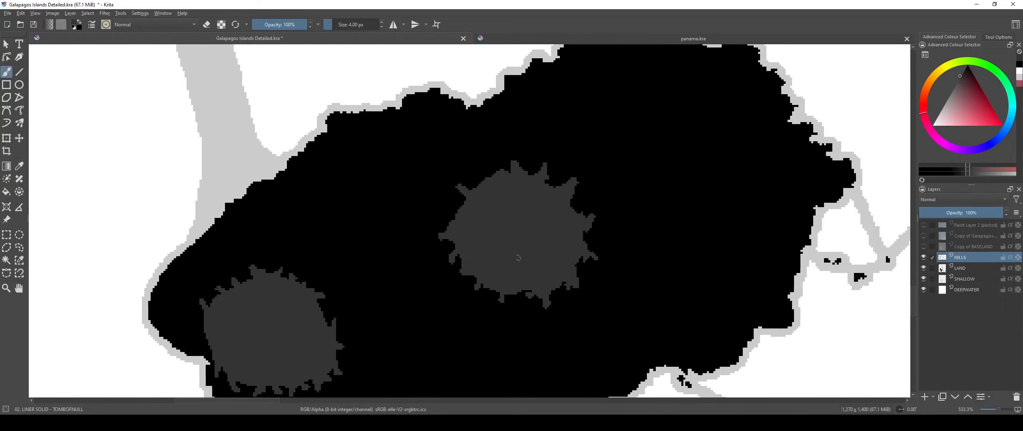
scroll(528, 251, "down", 2)
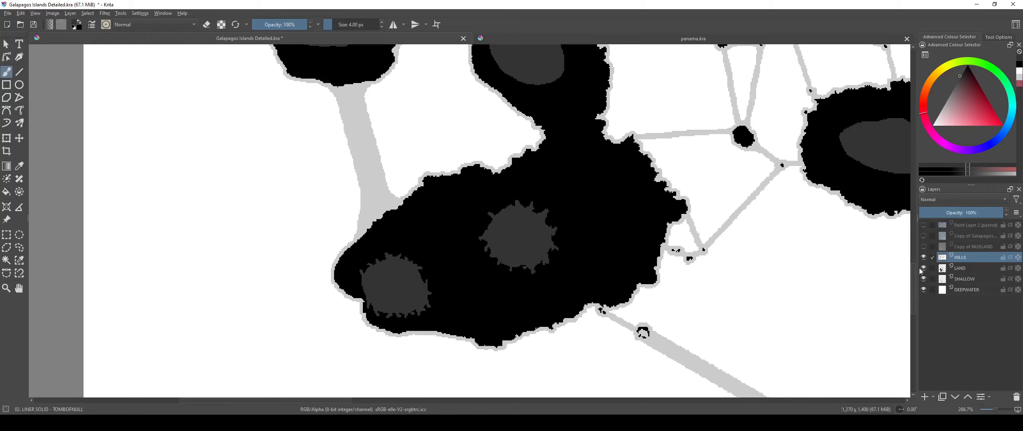
Step: Toggle the HILLS layer and the Copy of Galapagos reference layer to compare the painted hills with the relief
left_click(924, 258)
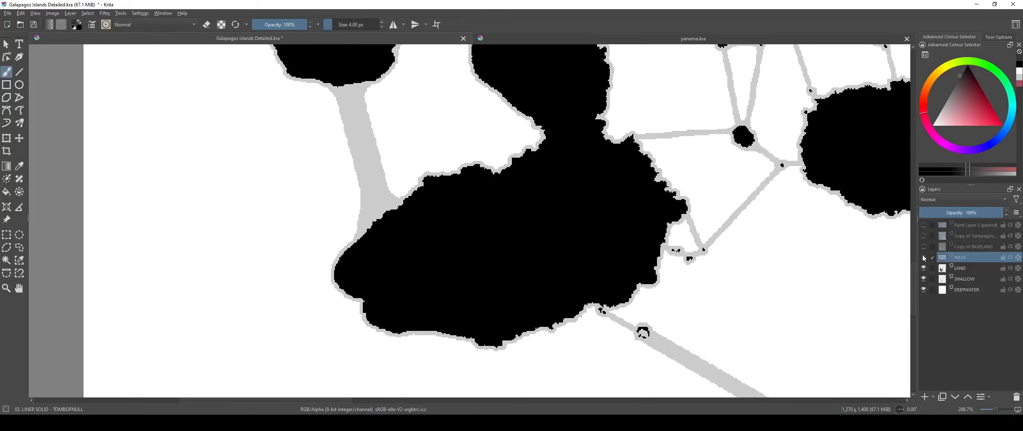
left_click(923, 257)
left_click(923, 237)
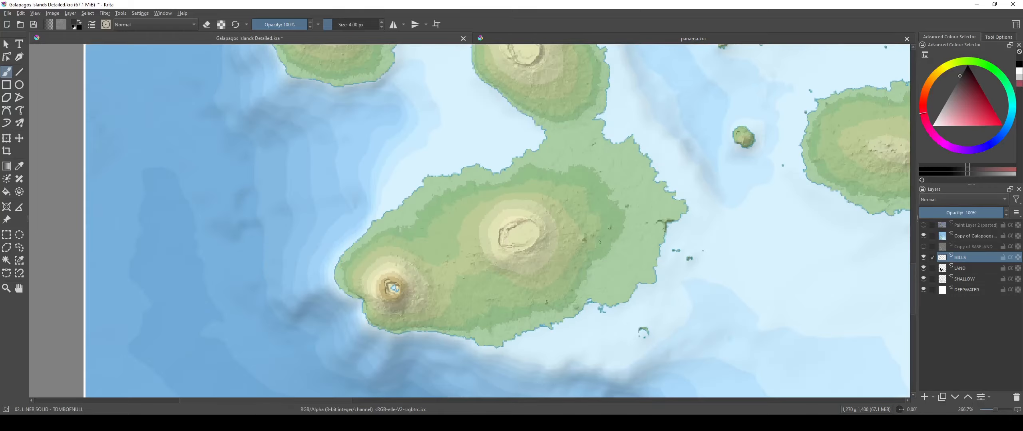
left_click(923, 236)
Step: Look over the northern islands' hills, then show the Copy of BASELAND overlay again and recheck the two jagged southern hills
left_click_drag(531, 176, 514, 270)
left_click_drag(511, 225, 536, 330)
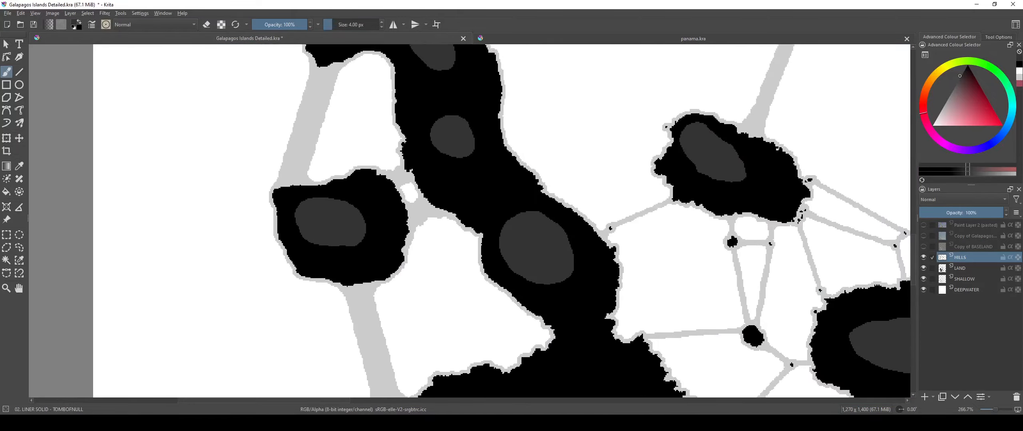
scroll(510, 176, "up", 4)
left_click_drag(510, 175, 564, 357)
scroll(553, 328, "down", 4)
left_click_drag(549, 321, 479, 45)
left_click_drag(466, 280, 478, 251)
scroll(471, 221, "up", 1)
left_click(923, 247)
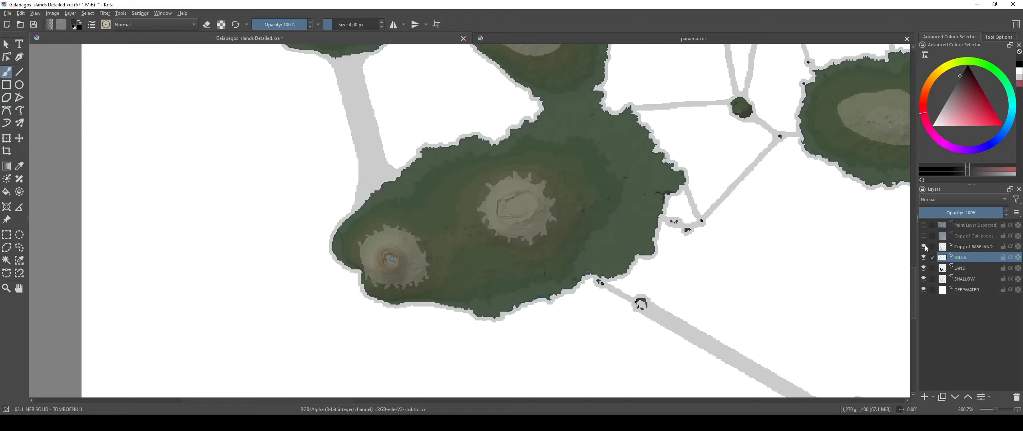
scroll(472, 201, "up", 4)
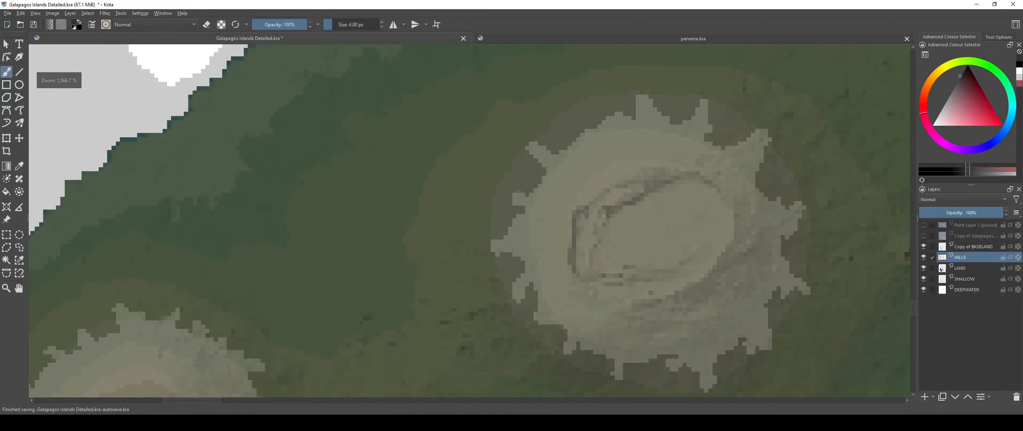
scroll(444, 265, "down", 3)
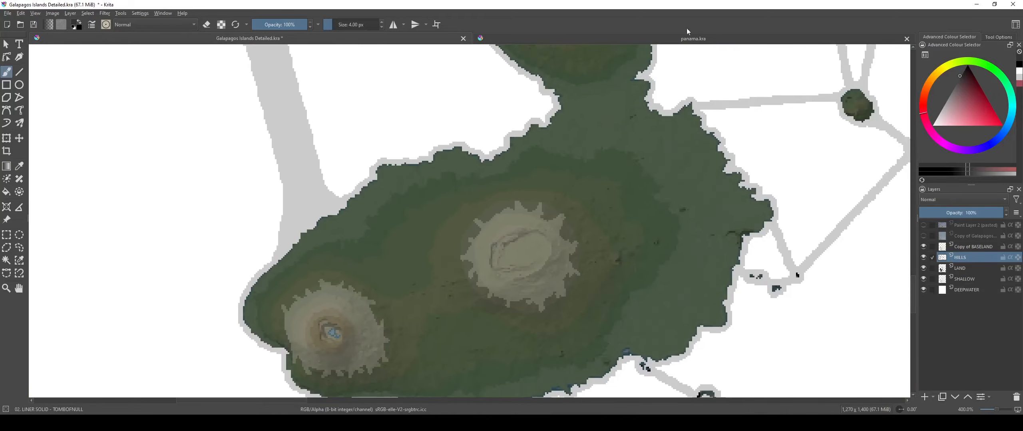
Step: Switch to the panama.kra map and examine how its hills and mountain ridges branch along the isthmus
left_click(695, 40)
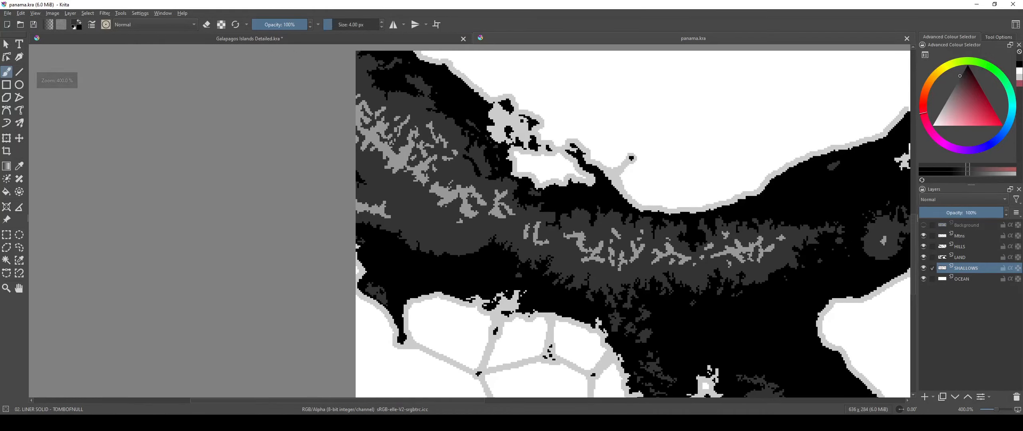
scroll(514, 277, "up", 2)
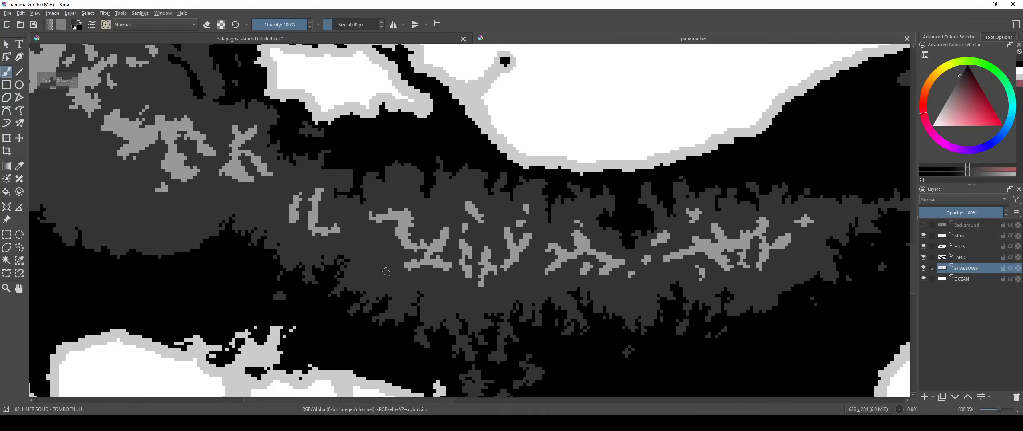
scroll(387, 302, "down", 5)
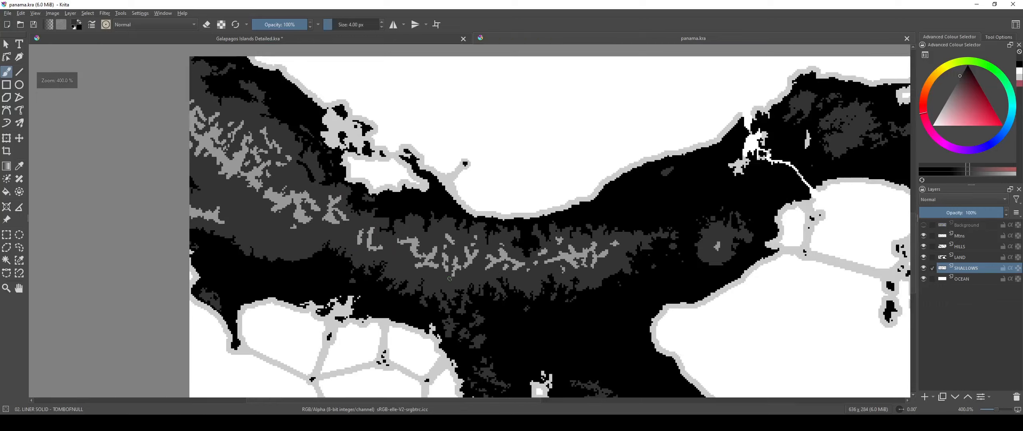
scroll(463, 262, "up", 5)
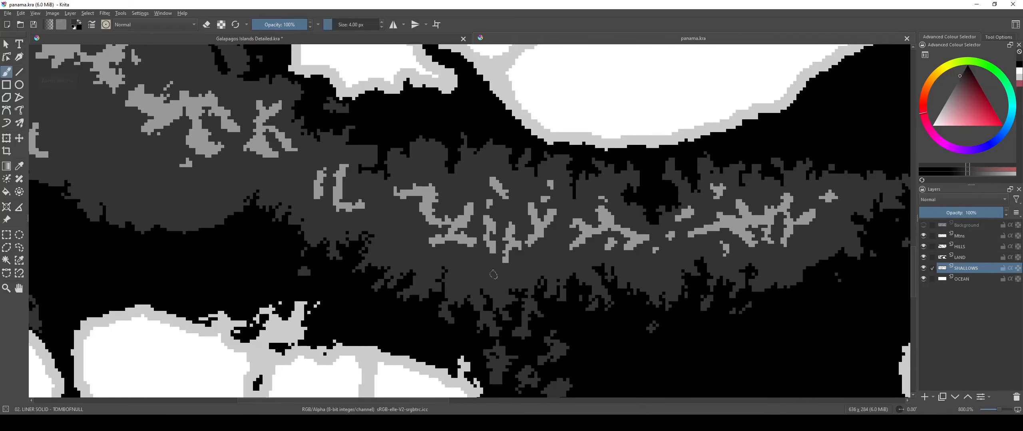
left_click_drag(493, 274, 658, 307)
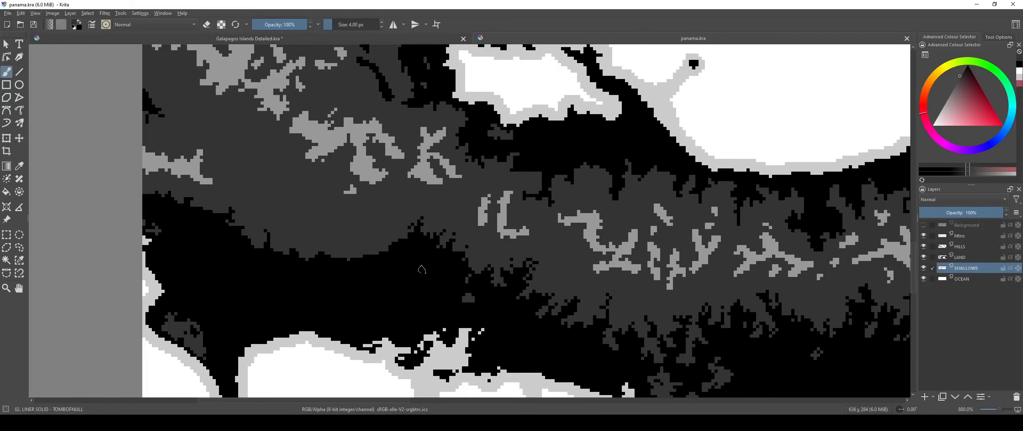
scroll(406, 272, "up", 2)
left_click_drag(455, 249, 40, 157)
scroll(307, 231, "down", 2)
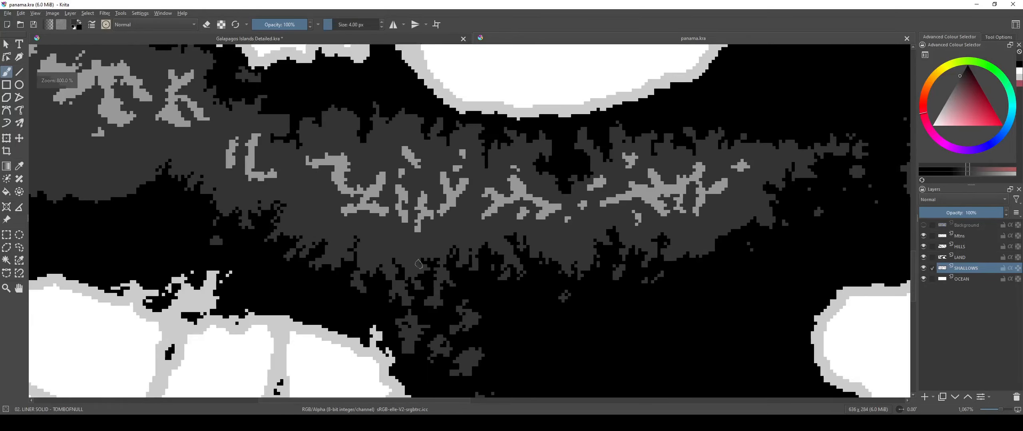
left_click_drag(310, 233, 285, 249)
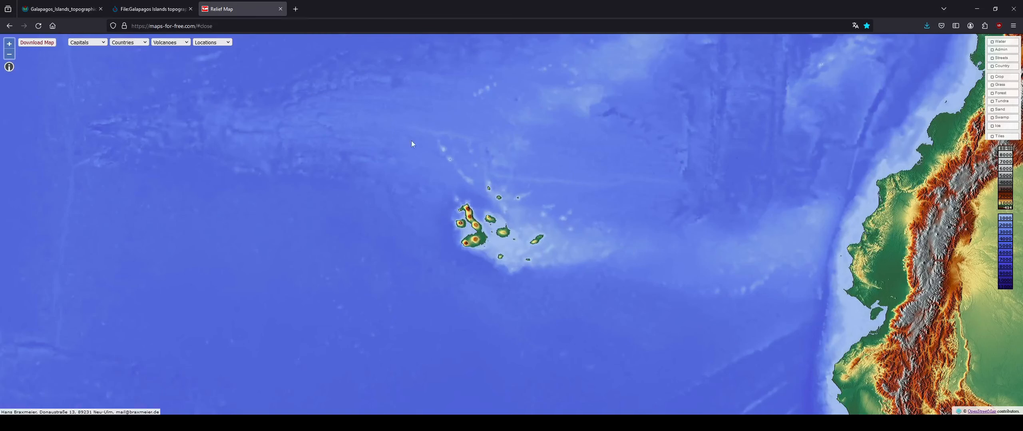
Step: Switch to the Relief Map site in the browser and examine the branching mountain ridges of the Panama highlands
scroll(511, 297, "down", 2)
scroll(627, 149, "up", 4)
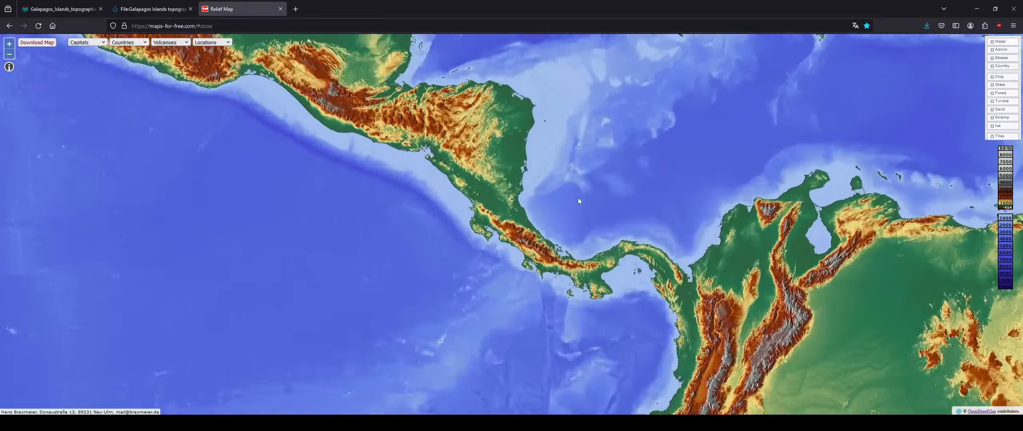
scroll(513, 298, "up", 2)
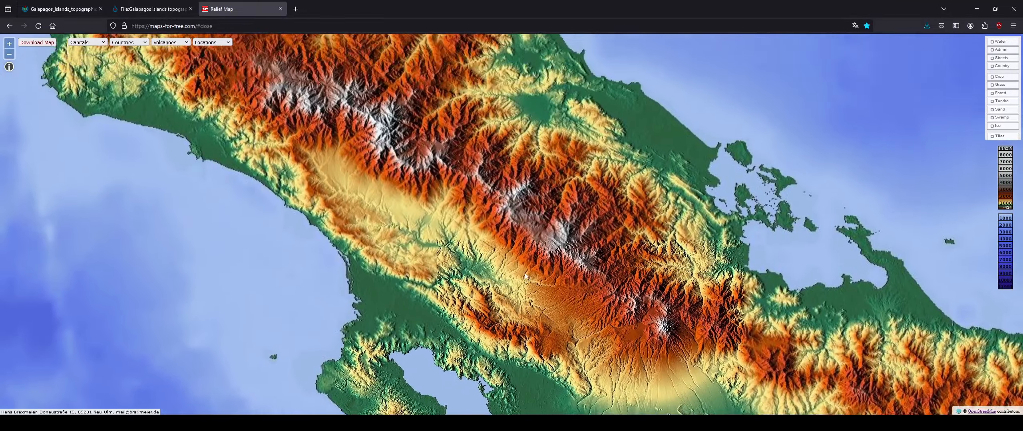
left_click_drag(525, 273, 528, 313)
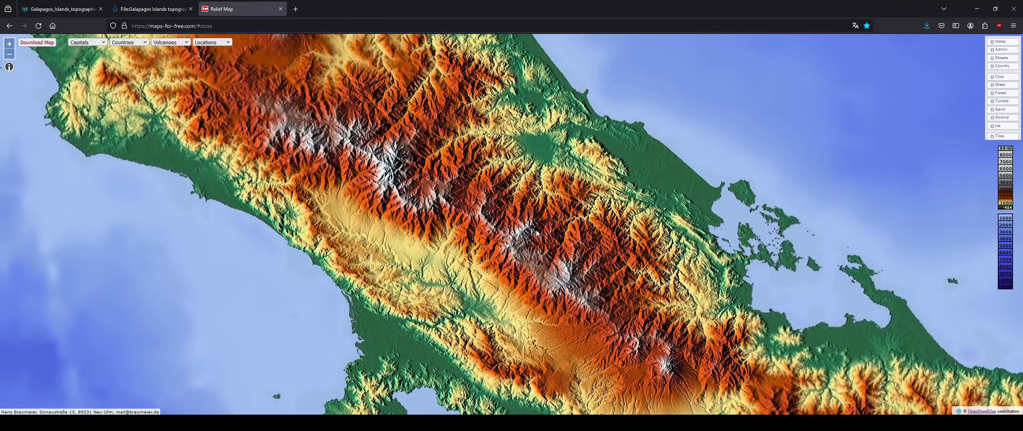
scroll(528, 279, "up", 2)
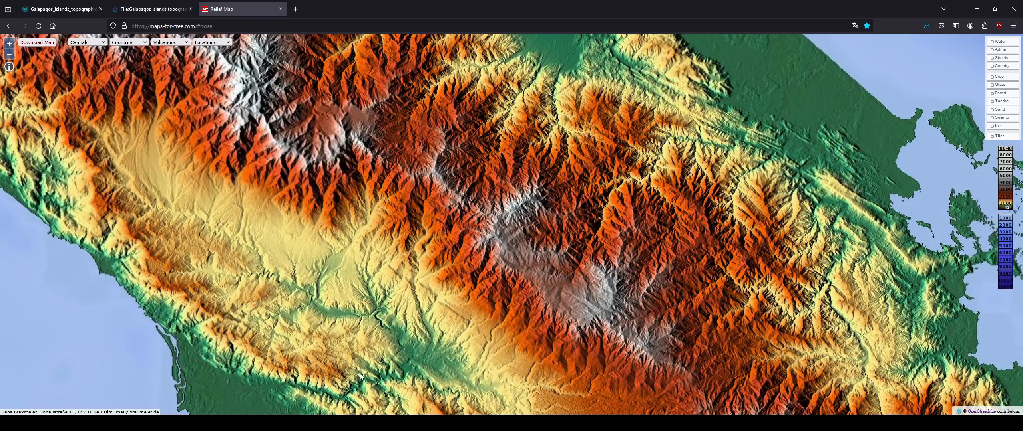
Step: Switch back to Krita and compare the pixelated mountain ridges and hill edges across the western half of the Panama map
key("alt+Tab")
scroll(387, 279, "down", 3)
scroll(394, 284, "up", 4)
left_click_drag(537, 312, 420, 292)
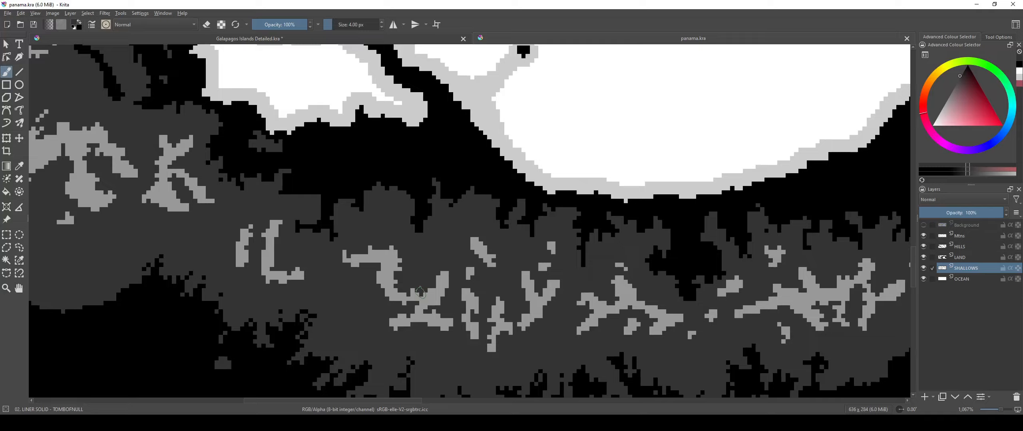
scroll(377, 218, "down", 3)
scroll(562, 315, "up", 5)
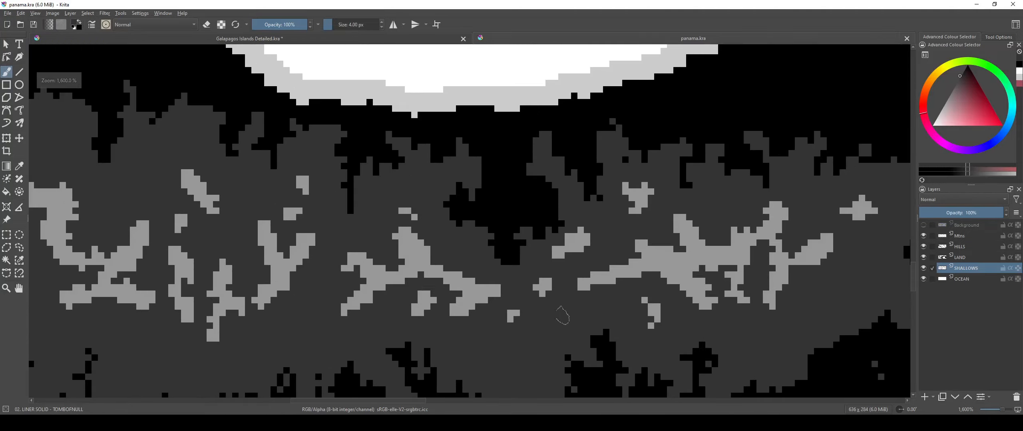
left_click_drag(399, 256, 847, 325)
left_click_drag(155, 199, 504, 308)
left_click_drag(135, 103, 363, 295)
left_click_drag(277, 204, 217, 121)
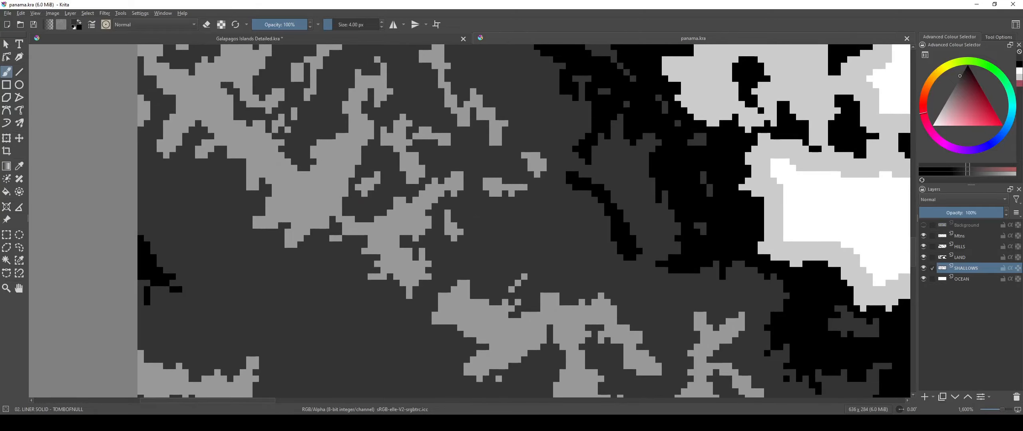
Step: Return to the Galapagos document and paint short spurs along the southern edge of the hill just north of the isthmus
key("alt+Tab")
key("alt+Tab")
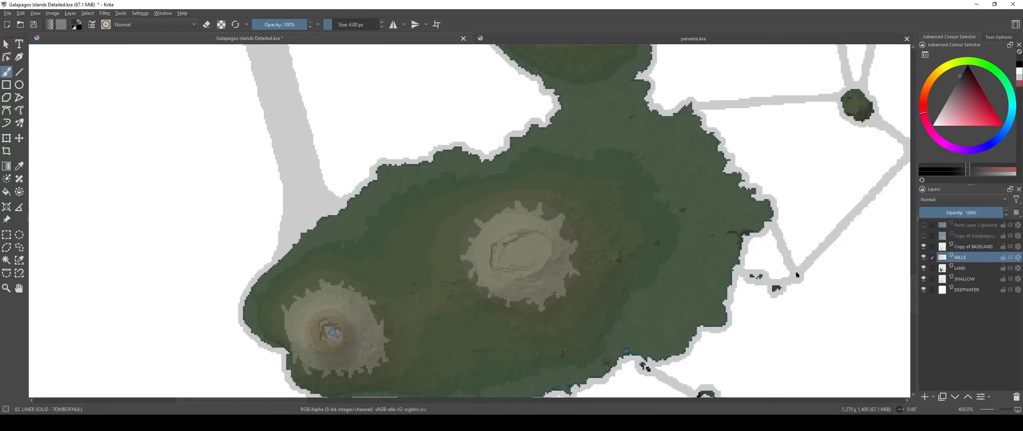
scroll(797, 275, "down", 4)
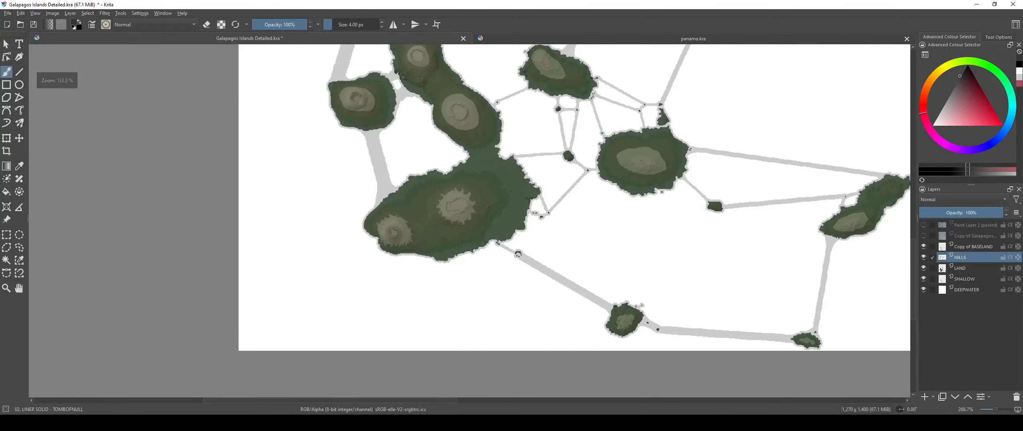
scroll(472, 231, "up", 7)
scroll(472, 231, "up", 1)
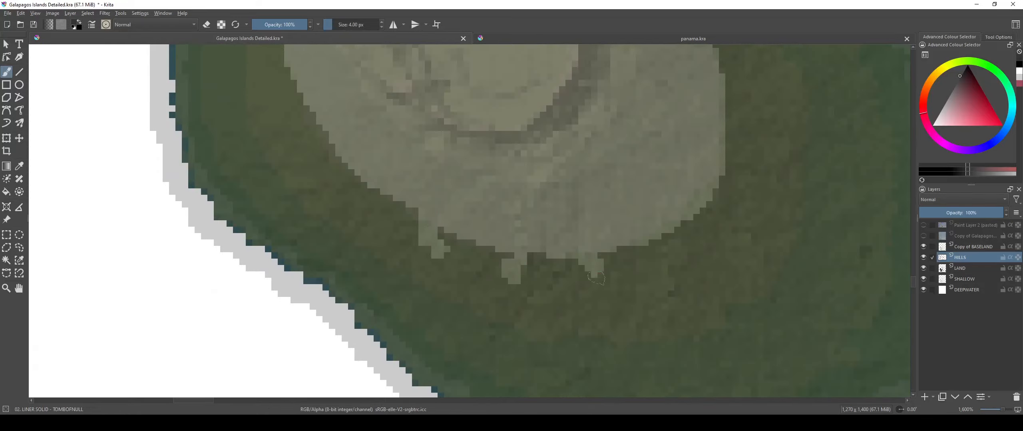
Step: Try a long spur off the hill's southeast edge with the LINER HARD brush preset and undo it
left_click(105, 24)
left_click(167, 54)
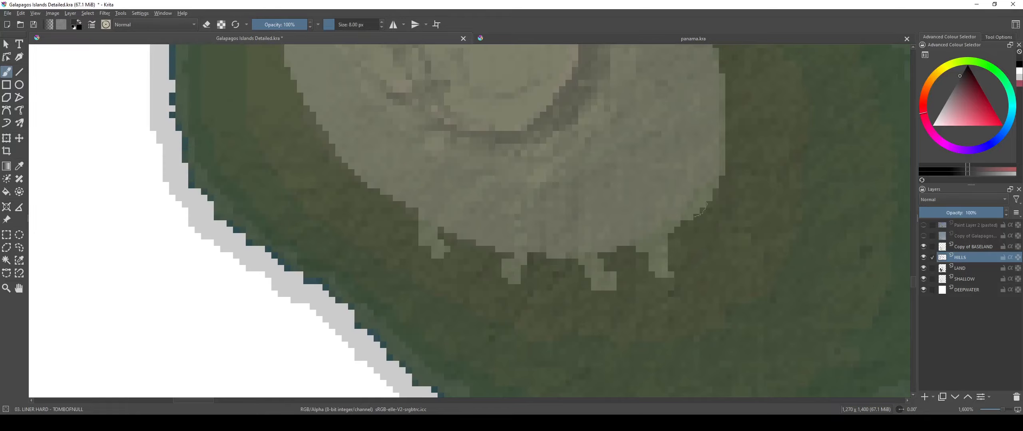
scroll(723, 220, "up", 1)
left_click_drag(707, 288, 795, 375)
scroll(759, 281, "down", 3)
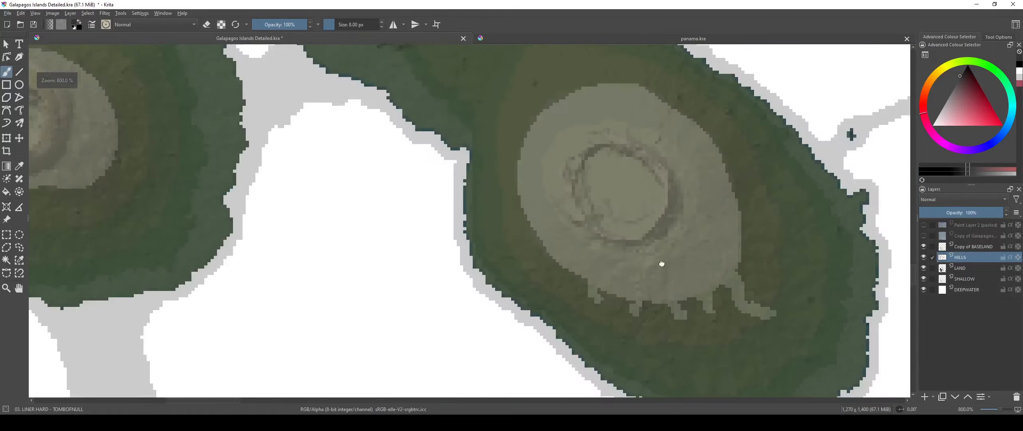
scroll(660, 264, "down", 2)
key("ctrl+z")
scroll(695, 272, "up", 4)
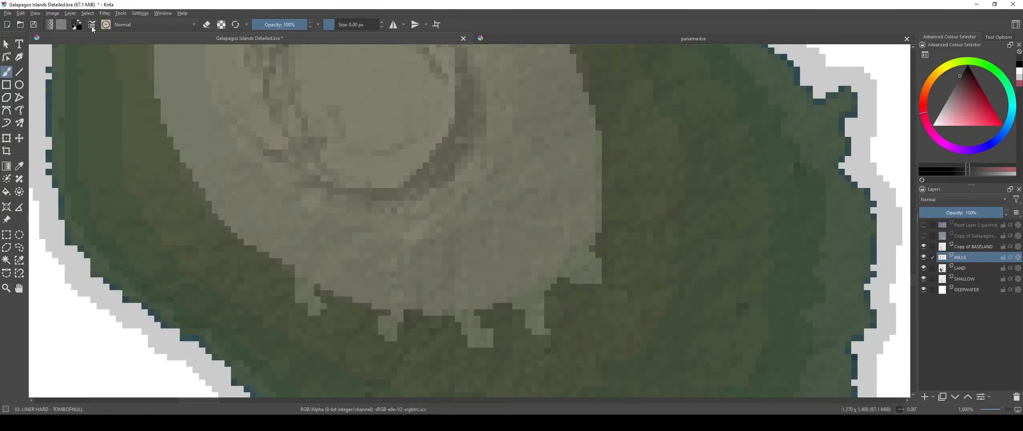
Step: Reselect the 02. LINER SOLID brush preset at 4 px and close the brush editor
left_click(91, 25)
left_click(105, 24)
left_click(140, 56)
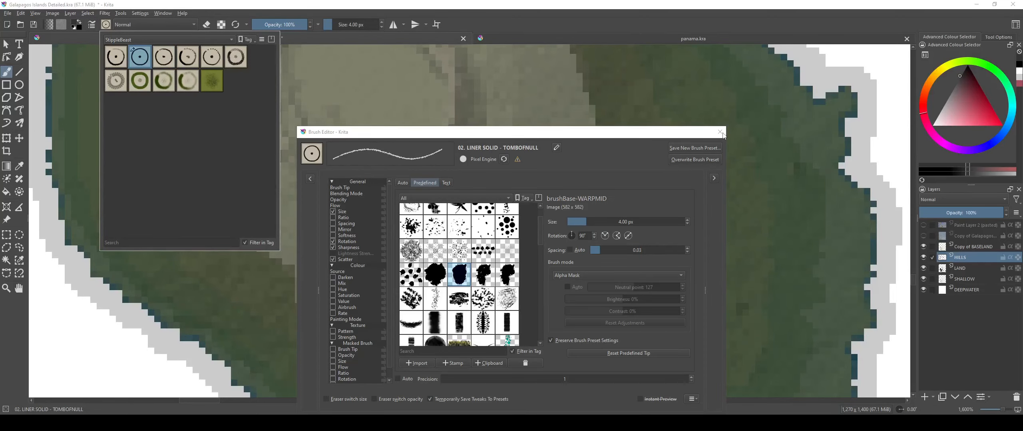
left_click(720, 133)
left_click(720, 132)
Step: Paint a short 4 px spur on the southeast edge of the hill north of the isthmus
scroll(611, 300, "down", 2)
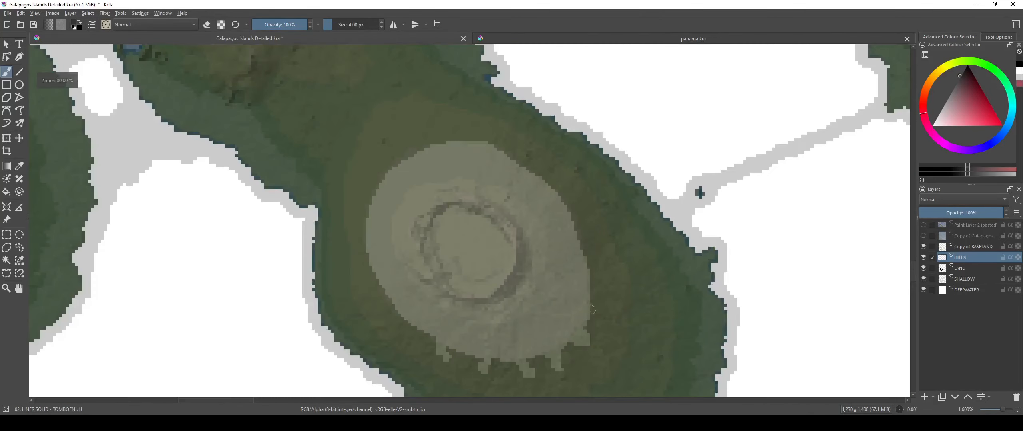
left_click_drag(592, 311, 593, 209)
scroll(583, 218, "up", 2)
left_click_drag(581, 276, 595, 306)
scroll(595, 294, "down", 3)
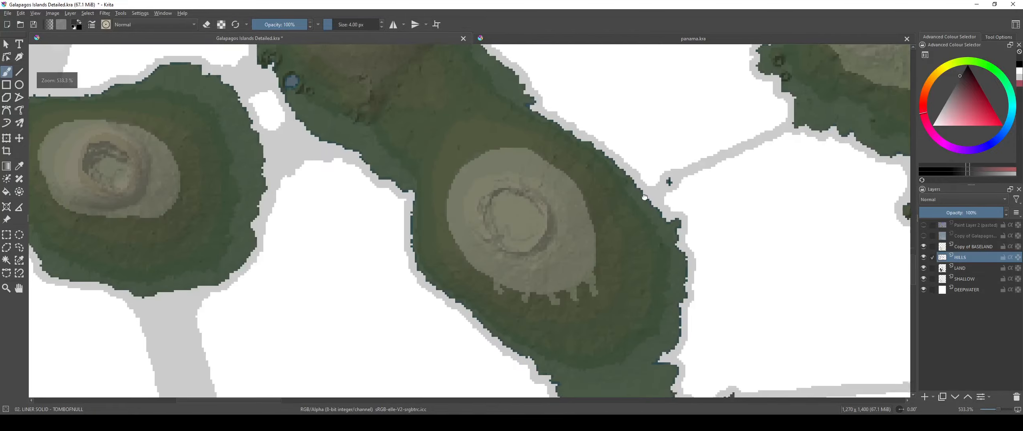
Step: Paint short 4 px spurs along the southwest and west edges of the hill north of the isthmus
left_click_drag(644, 197, 660, 140)
scroll(660, 140, "down", 2)
scroll(599, 176, "up", 3)
scroll(547, 142, "up", 1)
left_click_drag(548, 142, 548, 222)
scroll(545, 222, "up", 1)
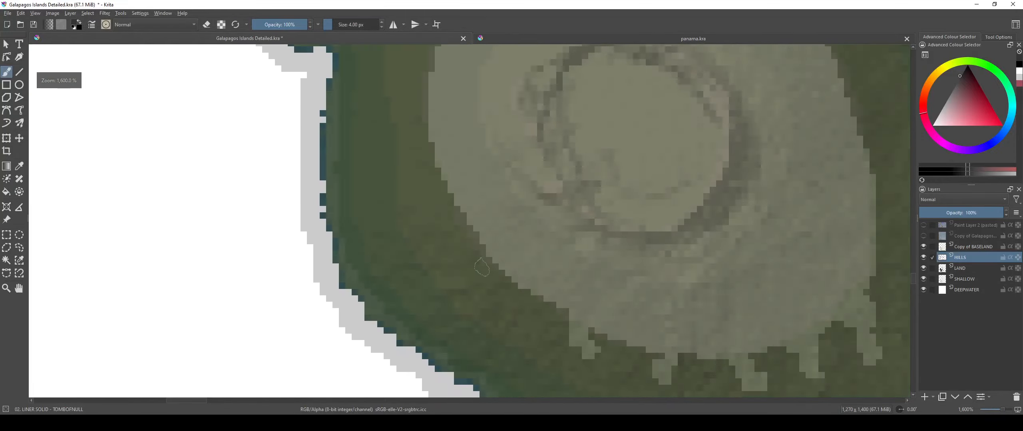
left_click_drag(480, 276, 505, 280)
left_click_drag(504, 271, 573, 363)
scroll(459, 199, "down", 1)
scroll(472, 212, "up", 3)
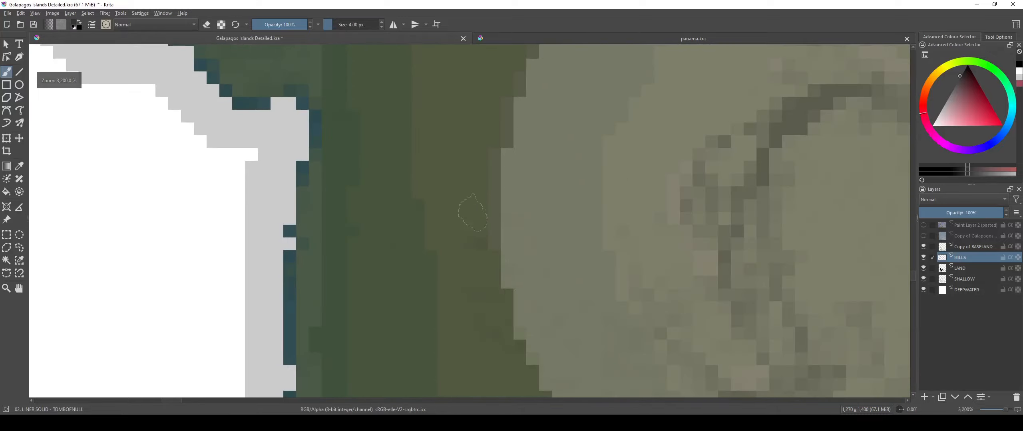
scroll(472, 212, "down", 6)
scroll(484, 201, "up", 3)
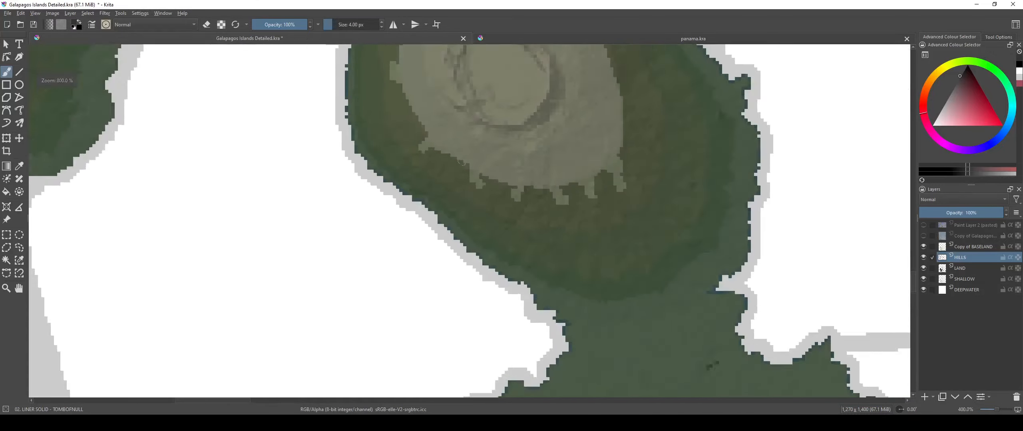
scroll(460, 161, "up", 2)
left_click_drag(448, 157, 438, 190)
Step: Look over the two southern hills, toggling the Copy of BASELAND overlay off and on to compare their outlines
scroll(478, 240, "down", 4)
left_click_drag(523, 318, 538, 154)
scroll(527, 247, "down", 2)
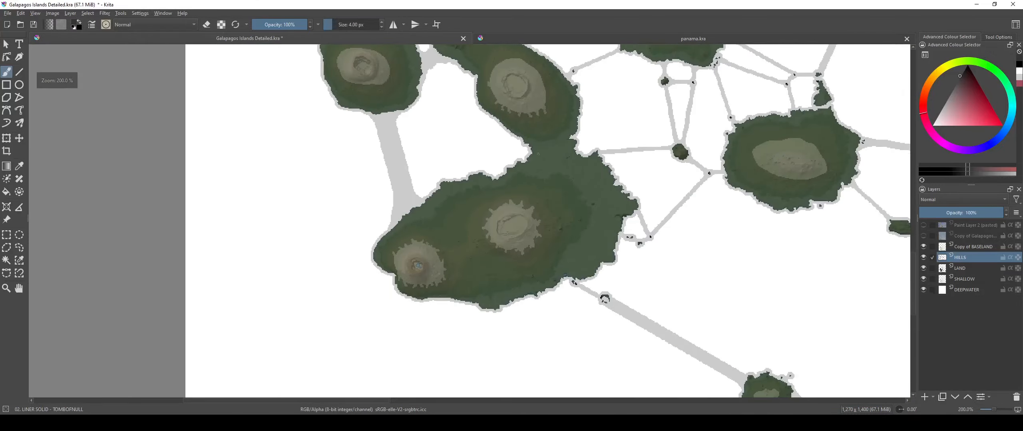
scroll(539, 153, "up", 4)
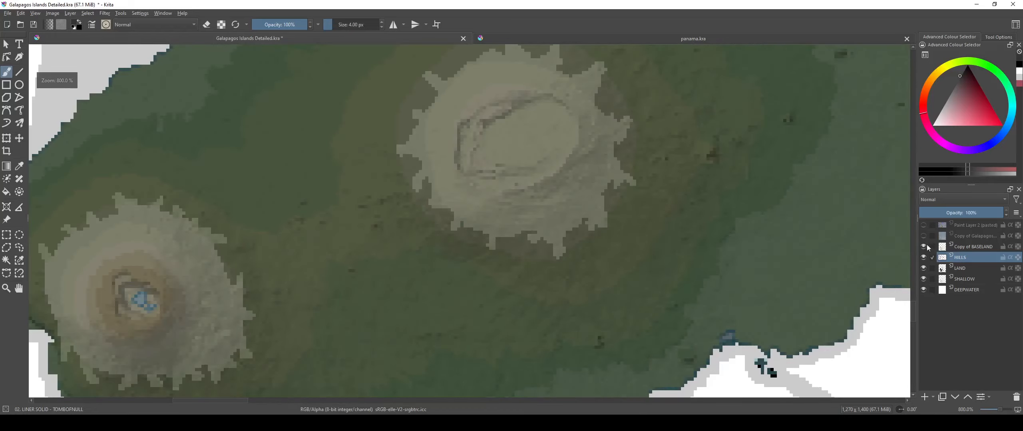
left_click(923, 247)
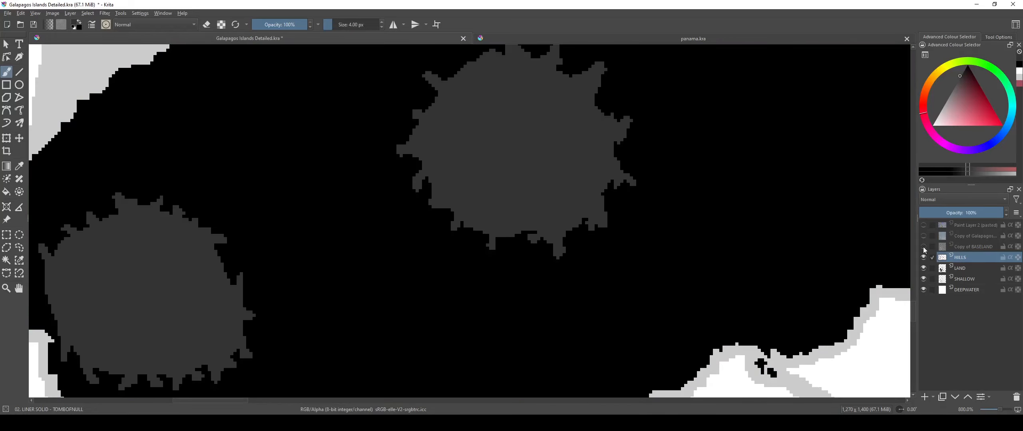
left_click(923, 247)
Step: Set the Copy of BASELAND layer's opacity to 100% and examine the relief between the two southern hills
left_click(971, 246)
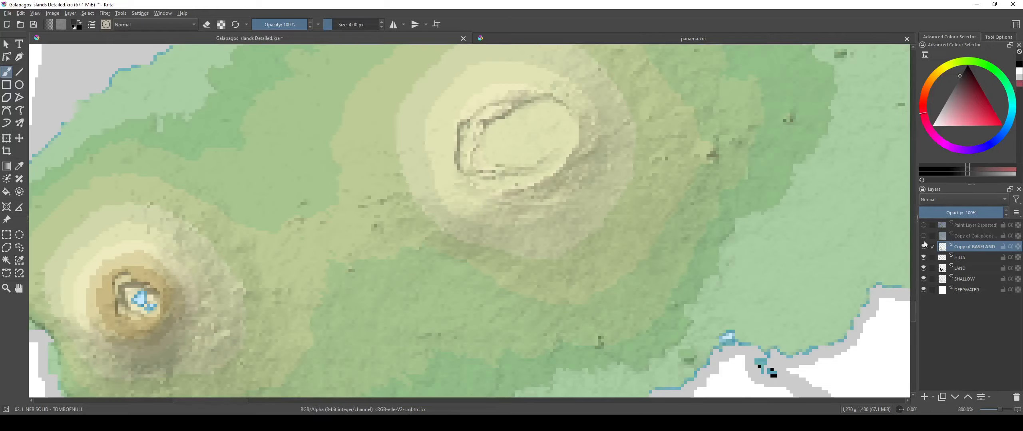
scroll(557, 257, "down", 4)
scroll(556, 257, "up", 3)
scroll(557, 257, "up", 2)
scroll(556, 257, "down", 8)
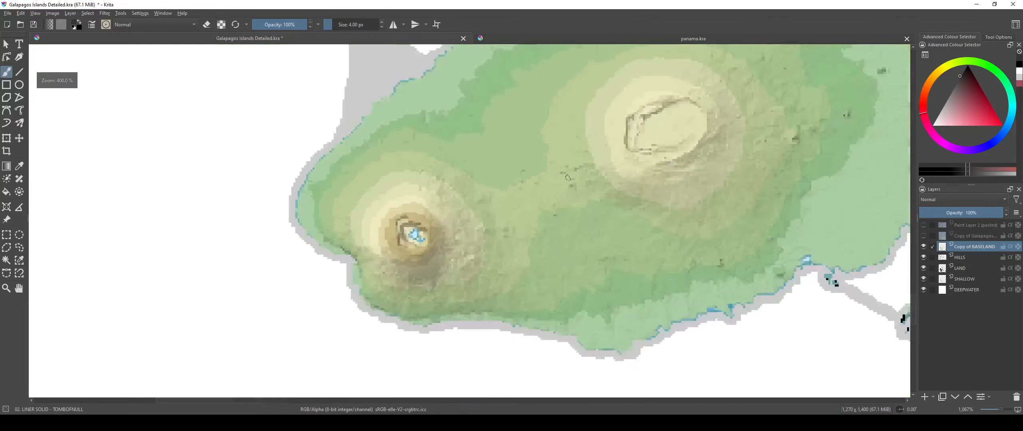
scroll(482, 239, "up", 5)
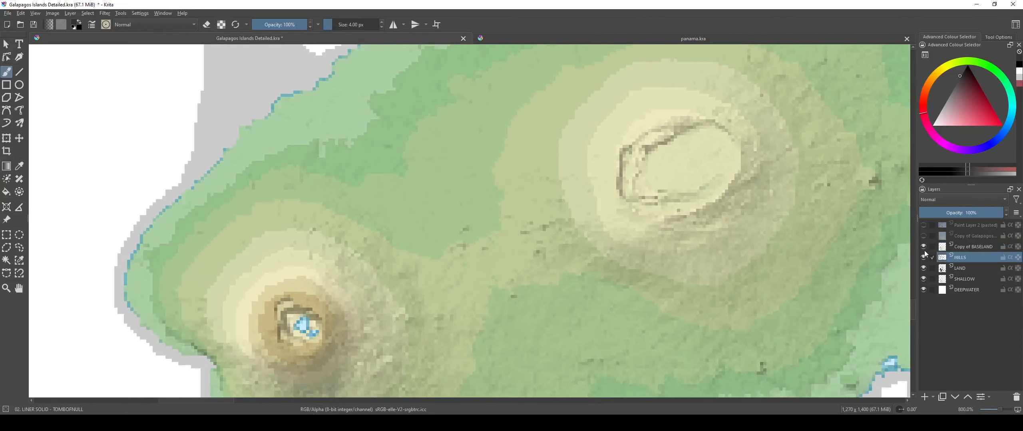
Step: Hide the Copy of BASELAND overlay and paint small 4 px patches on the HILLS layer off the larger southern hill's southwest edge
left_click(989, 248)
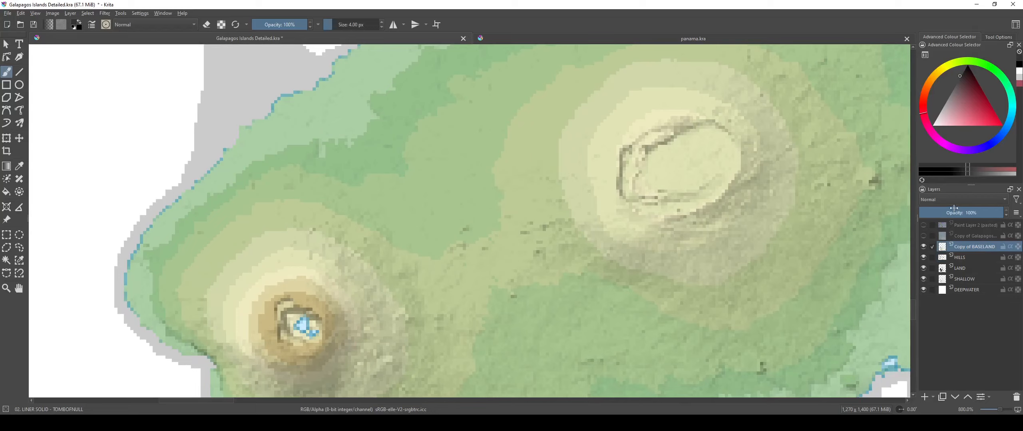
left_click(923, 247)
scroll(529, 235, "up", 3)
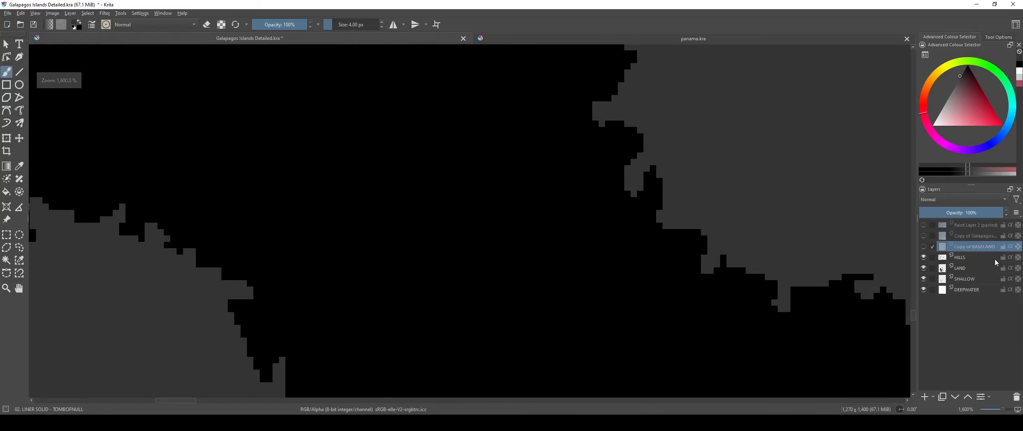
left_click(994, 260)
mouse_move(583, 220)
left_mouse_down()
mouse_move(552, 220)
mouse_move(520, 236)
left_mouse_up()
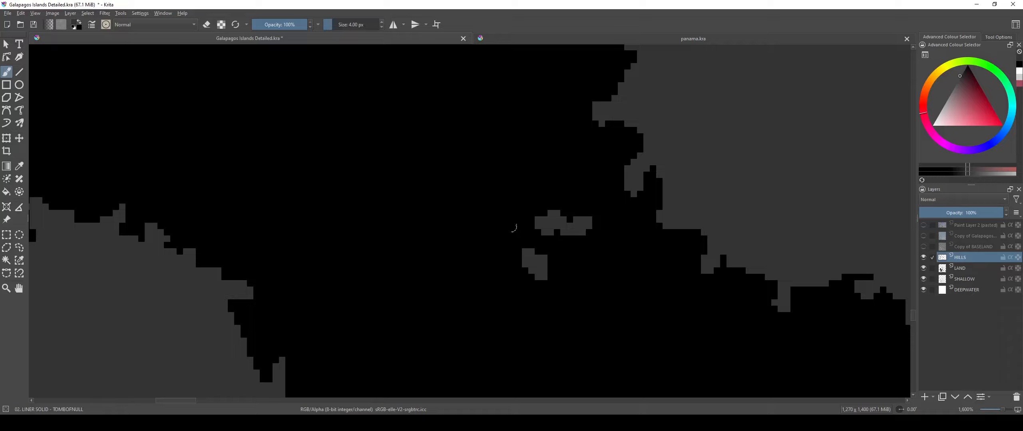
left_click_drag(550, 185, 593, 153)
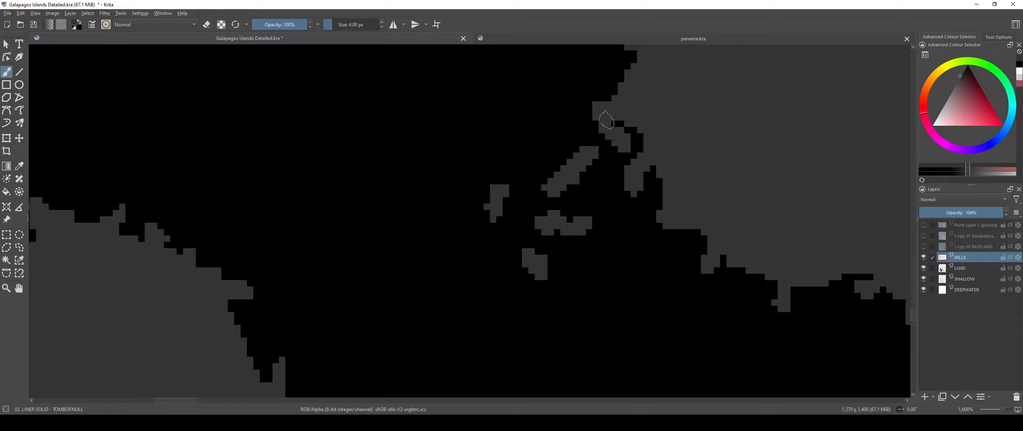
left_click_drag(575, 122, 551, 127)
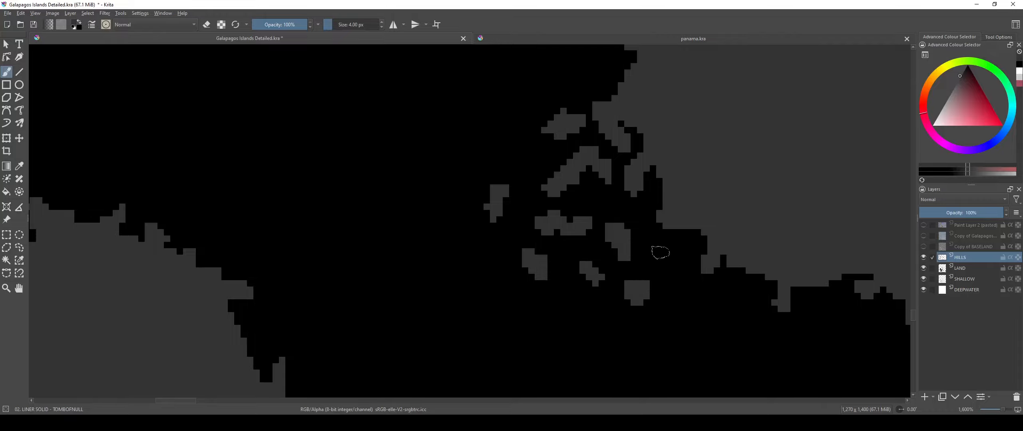
Step: Paint a ragged cluster of 4 px hill strokes between the southwestern hill and the scattered patches
scroll(644, 268, "down", 6)
scroll(635, 267, "up", 5)
left_click_drag(523, 272, 476, 246)
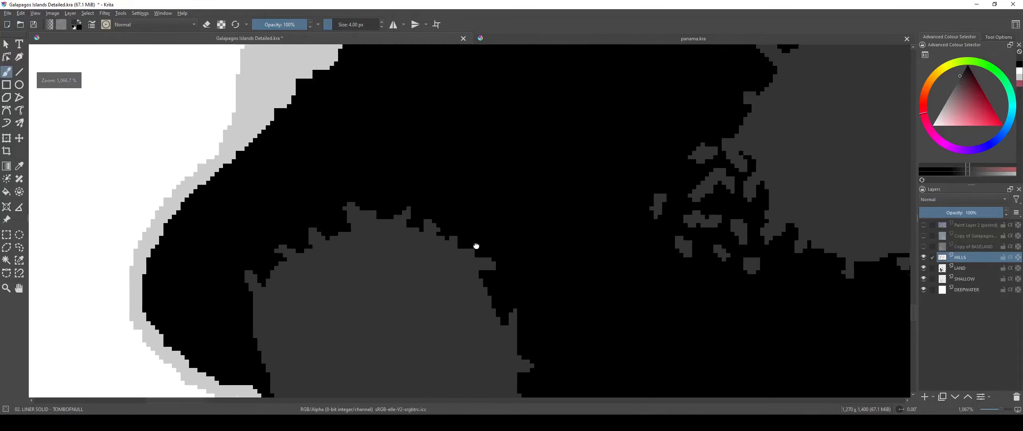
scroll(476, 246, "up", 3)
mouse_move(463, 286)
left_mouse_down()
mouse_move(647, 204)
mouse_move(543, 259)
mouse_move(527, 312)
left_mouse_up()
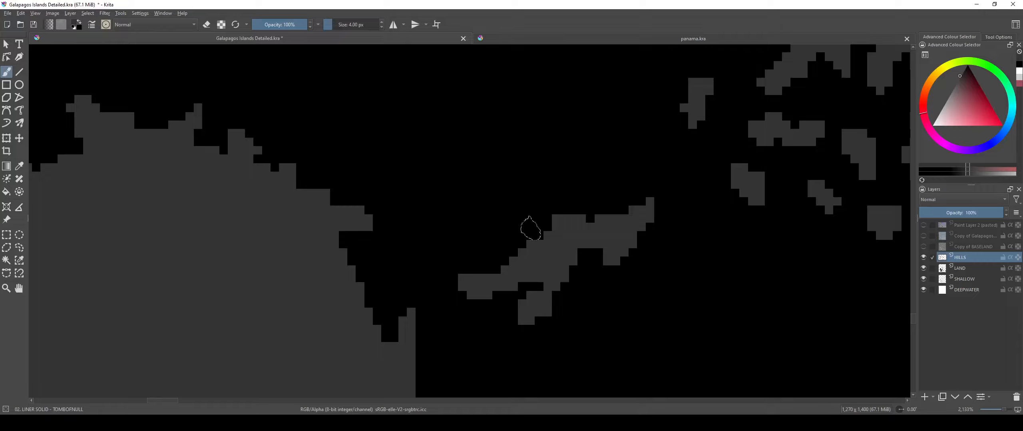
left_click_drag(531, 228, 494, 233)
left_click_drag(575, 206, 632, 146)
scroll(687, 225, "down", 4)
left_click_drag(687, 224, 557, 271)
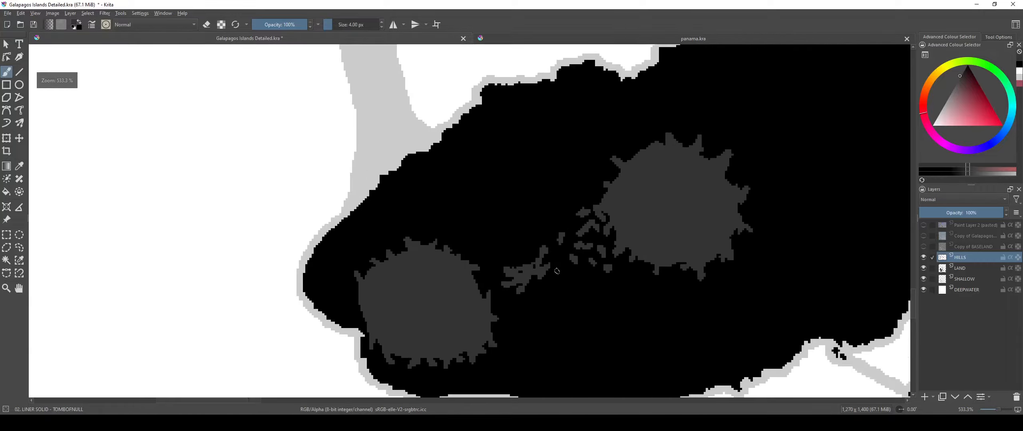
Step: Try scattering 1 px hill specks across the land east of the larger southern hill
scroll(557, 269, "up", 3)
scroll(543, 285, "down", 4)
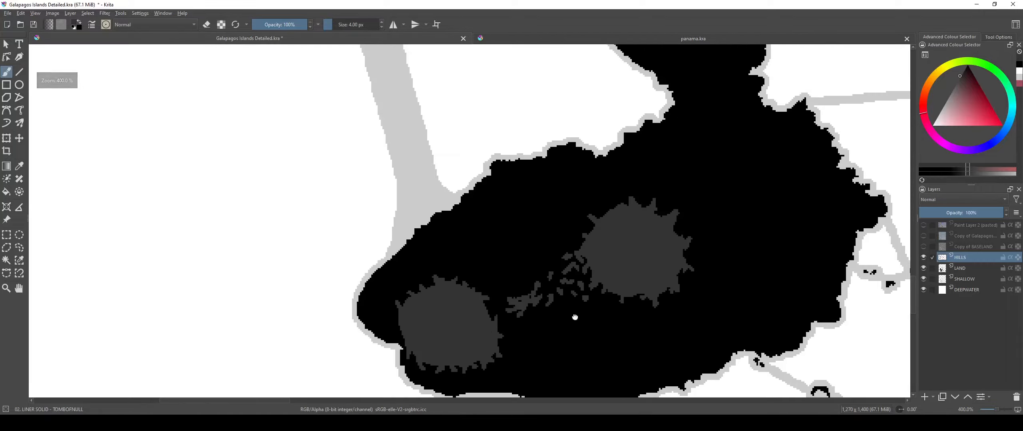
left_click_drag(575, 317, 472, 312)
scroll(585, 260, "up", 7)
left_click_drag(587, 236, 360, 300)
scroll(442, 277, "up", 1)
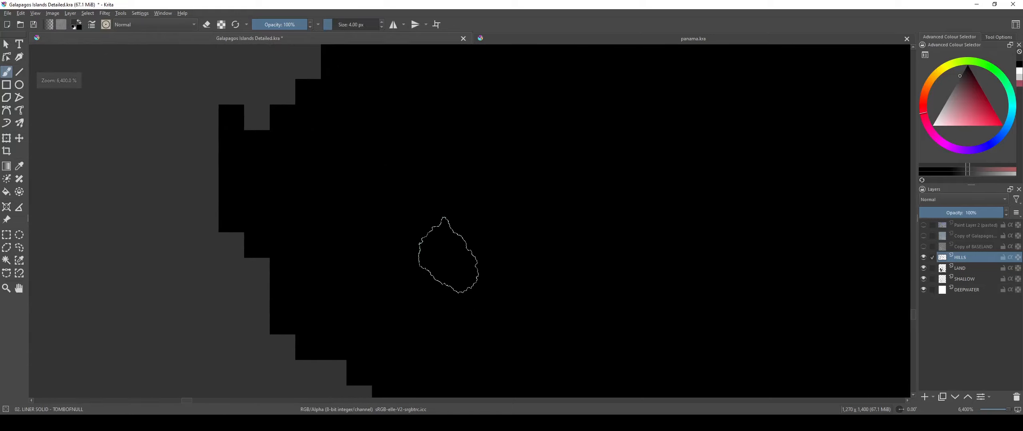
scroll(448, 256, "down", 3)
key("bracketleft")
key("bracketleft")
left_click_drag(443, 247, 437, 328)
scroll(429, 273, "up", 3)
left_click_drag(499, 240, 516, 240)
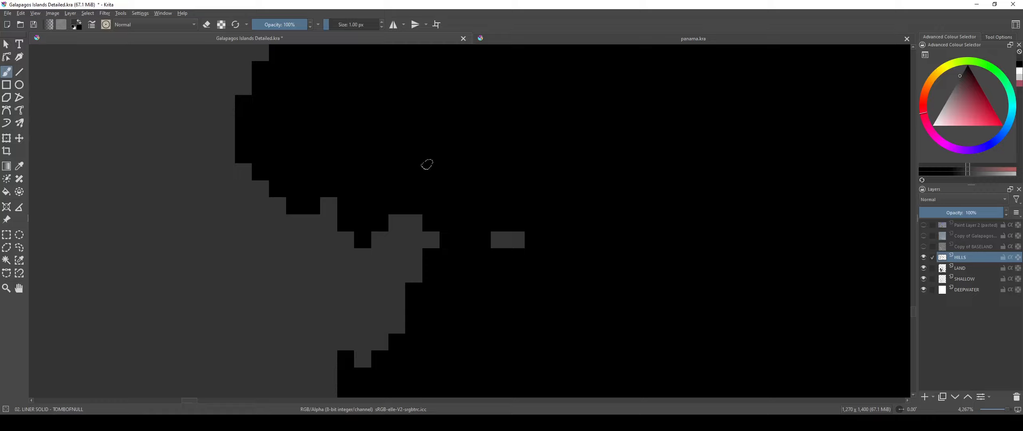
left_click(499, 172)
left_click(559, 137)
left_click(686, 189)
left_click(643, 189)
left_click(661, 223)
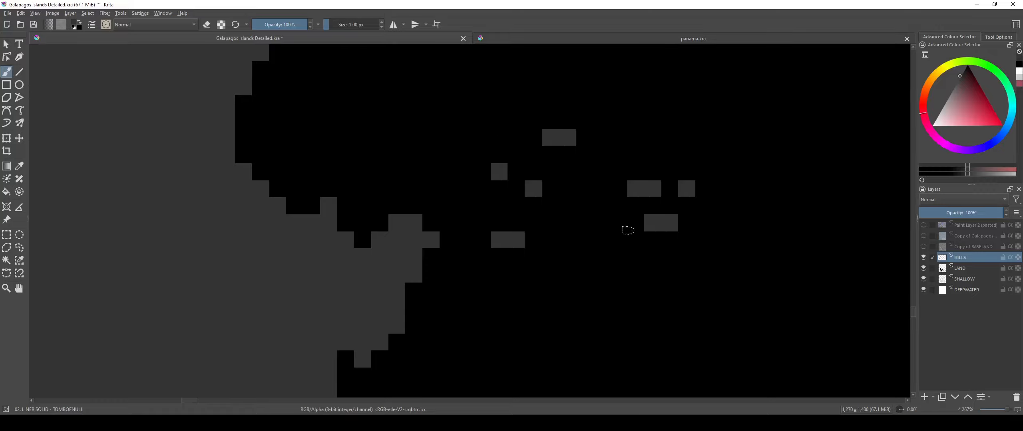
left_click(755, 138)
left_click_drag(686, 206, 703, 206)
left_click_drag(567, 343, 550, 359)
left_click_drag(635, 309, 618, 325)
left_click(515, 376)
left_click_drag(772, 223, 789, 223)
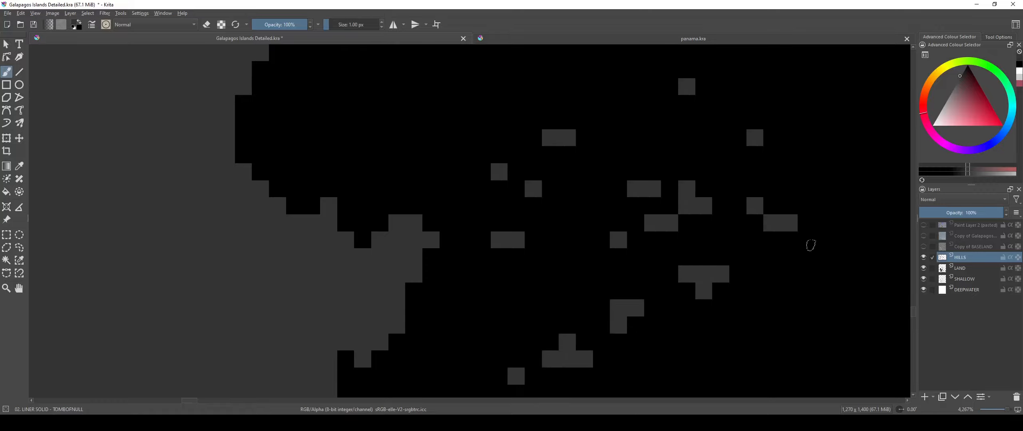
left_click_drag(857, 223, 807, 257)
Step: Examine the specks east of the larger southern hill and the patches between the two southern hills
scroll(685, 126, "down", 5)
scroll(670, 152, "down", 4)
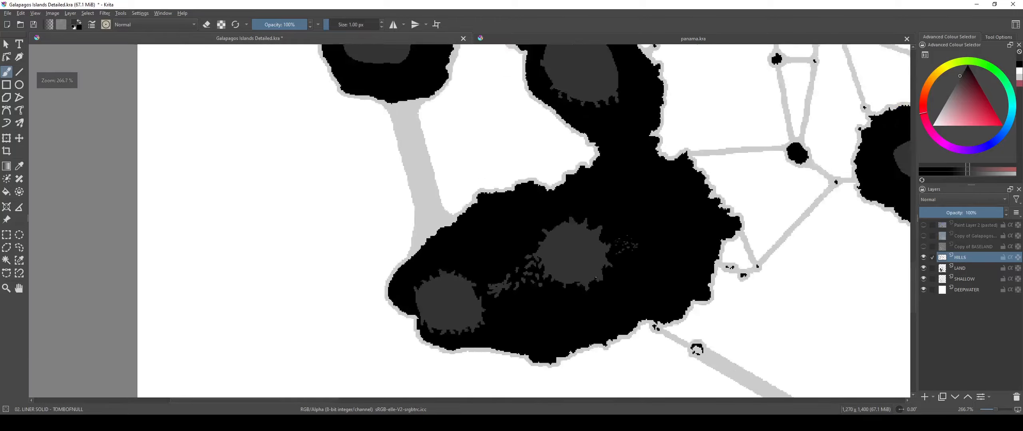
scroll(607, 255, "up", 6)
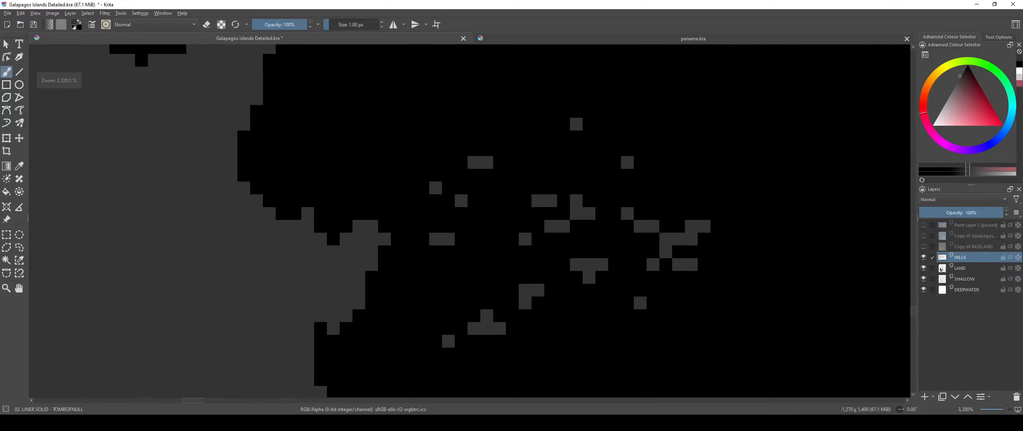
scroll(607, 256, "down", 3)
scroll(564, 232, "down", 2)
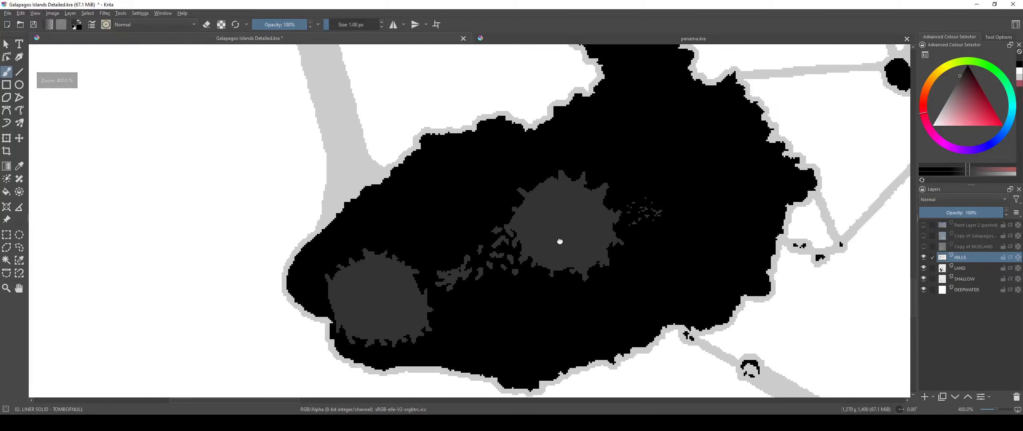
scroll(559, 239, "up", 3)
scroll(561, 237, "down", 2)
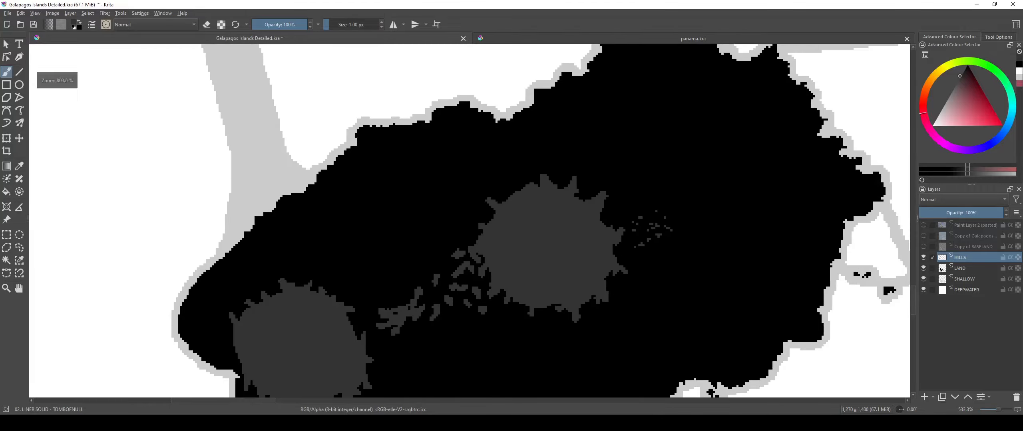
scroll(637, 245, "up", 4)
scroll(522, 240, "down", 4)
scroll(521, 240, "up", 4)
scroll(522, 240, "down", 5)
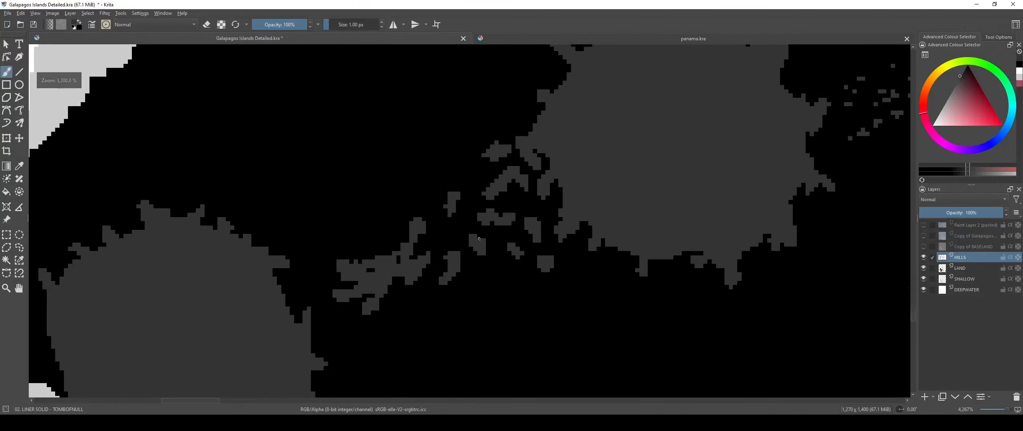
scroll(646, 306, "up", 3)
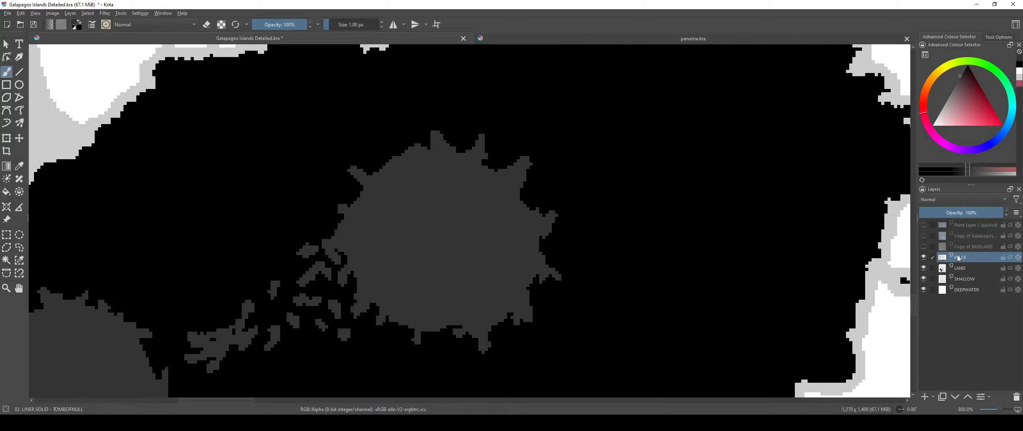
Step: Show the Copy of BASELAND layer at 22% opacity as a relief guide and make the HILLS layer active
left_click(964, 248)
left_click(933, 248)
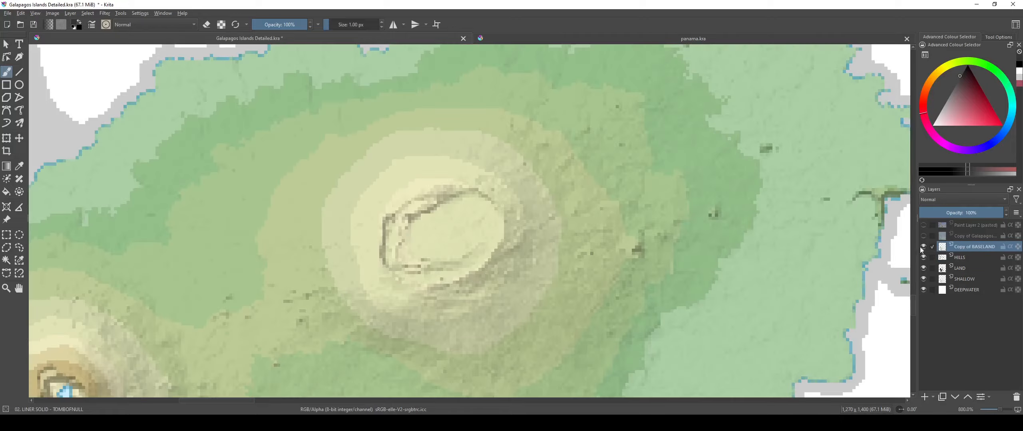
left_click_drag(929, 213, 937, 214)
scroll(589, 200, "down", 4)
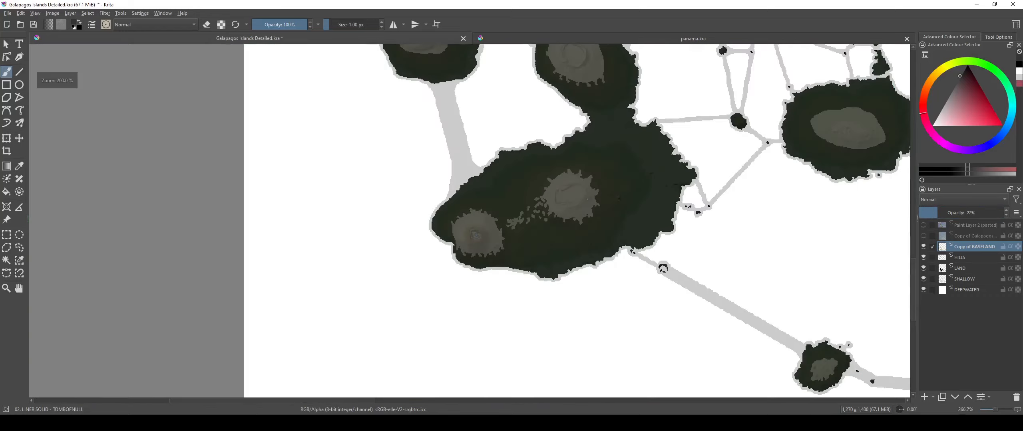
scroll(567, 209, "up", 3)
left_click(959, 257)
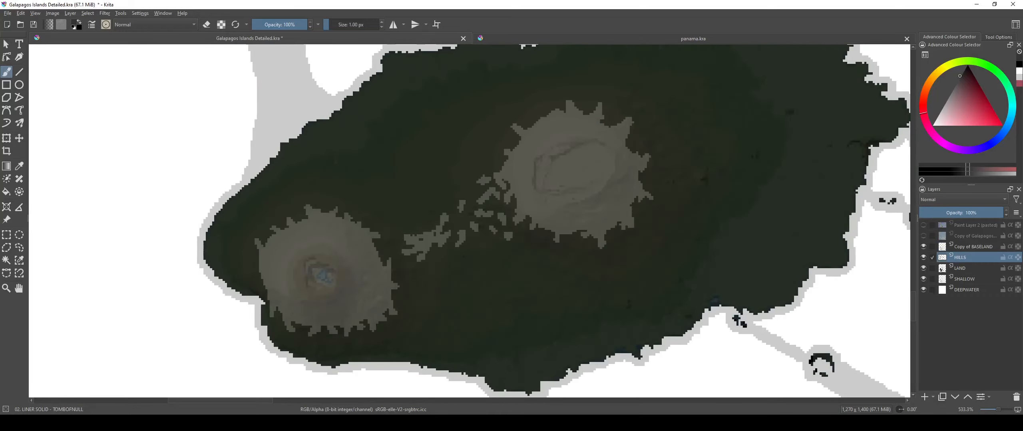
Step: Paint small 4 px hill patches linking the southwestern hill's northeast edge to the ragged cluster
key("bracketright")
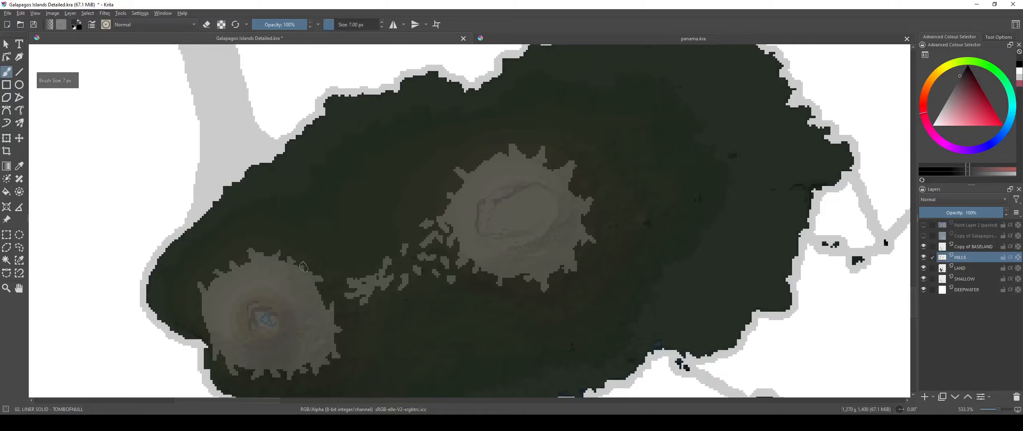
scroll(303, 267, "down", 4)
scroll(375, 225, "up", 7)
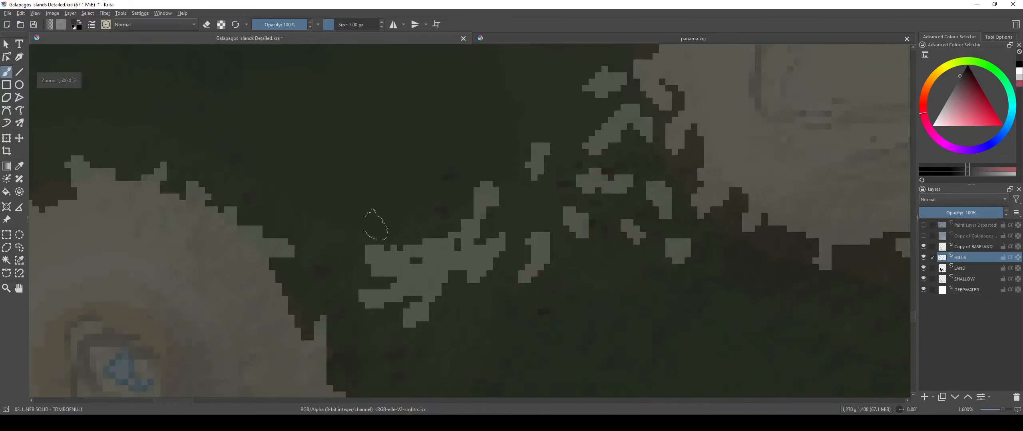
left_click(311, 237)
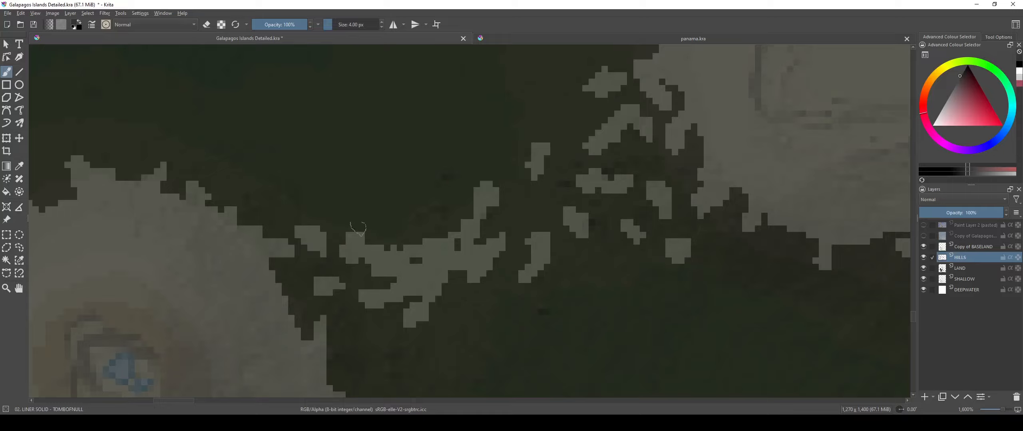
scroll(331, 288, "down", 4)
scroll(422, 187, "up", 5)
scroll(422, 187, "down", 8)
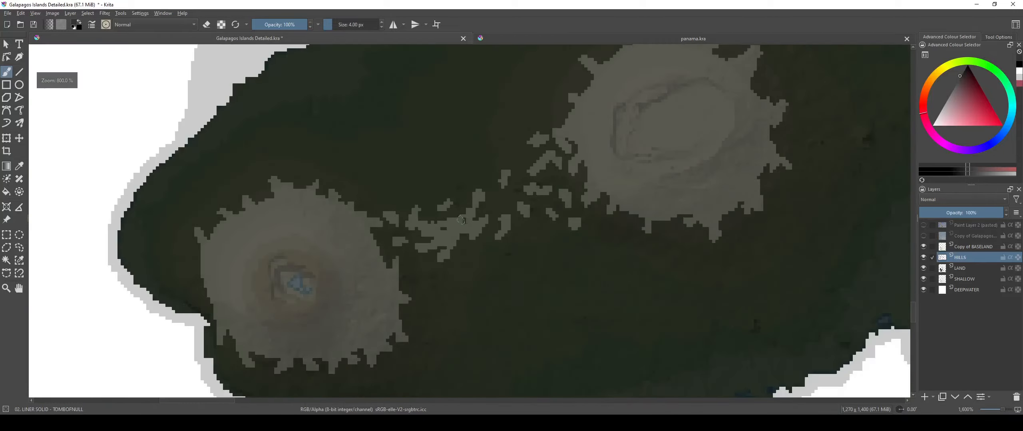
scroll(422, 187, "up", 3)
Step: Paint 4 px spurs along the west, north and northeast edges of the hill north of the isthmus
scroll(438, 255, "up", 5)
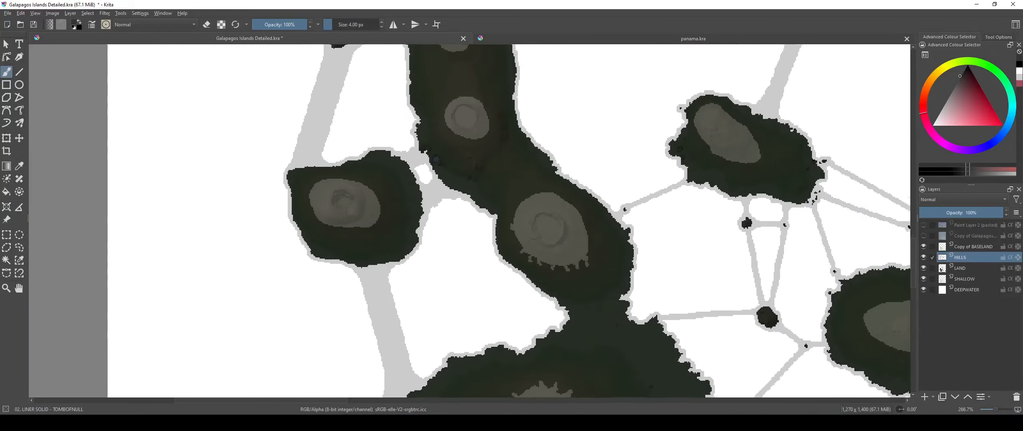
left_click_drag(438, 255, 439, 275)
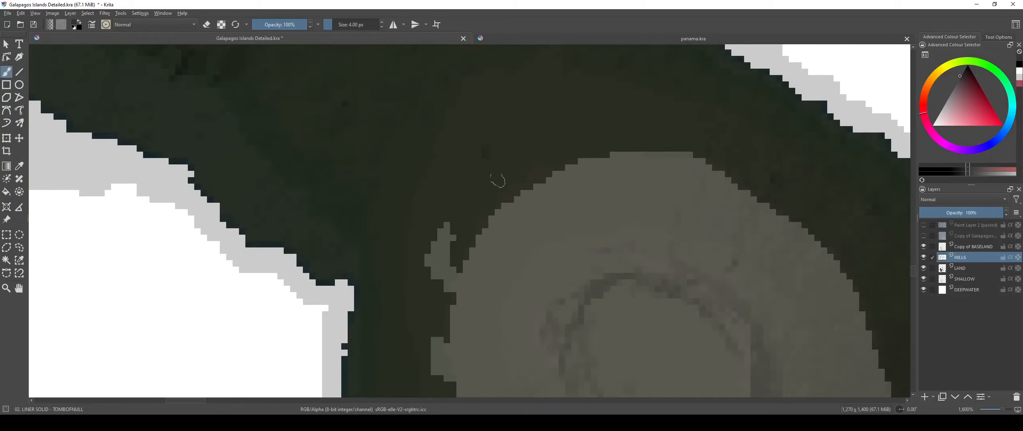
left_click_drag(499, 167, 499, 196)
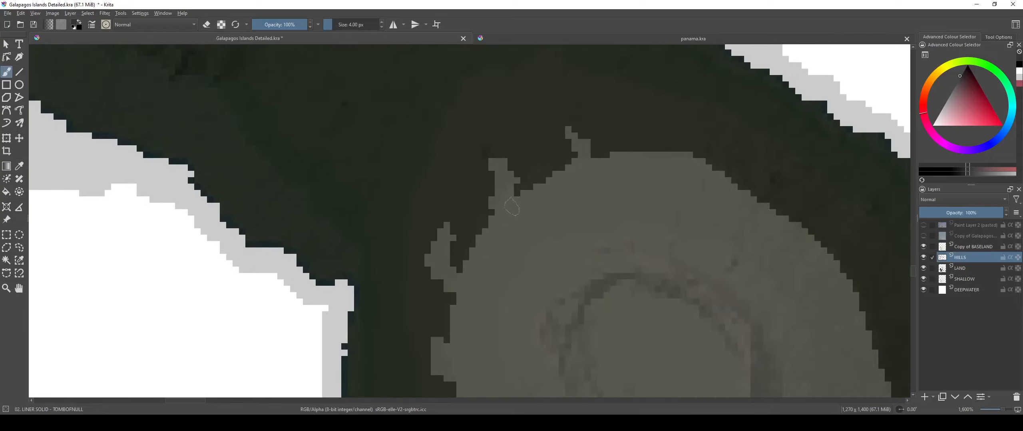
left_click_drag(639, 132, 685, 149)
left_click_drag(756, 187, 561, 164)
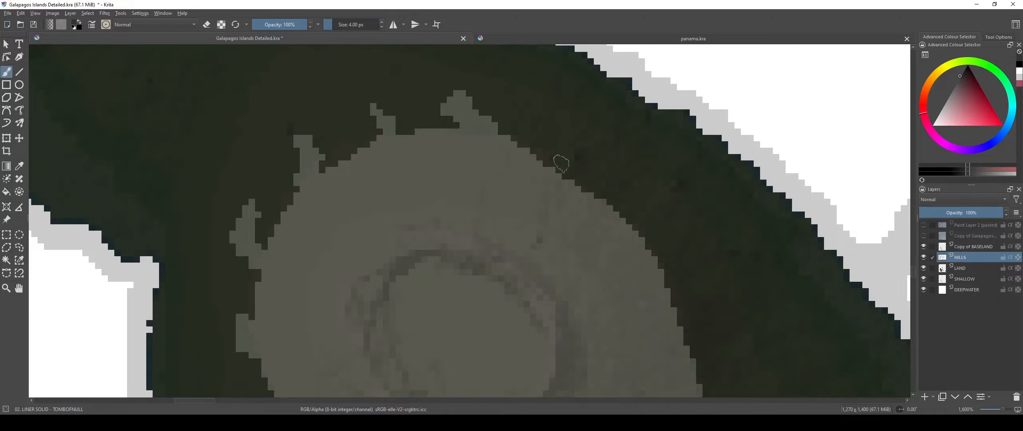
left_click_drag(635, 235, 643, 211)
Step: Examine the chain of hill patches between the two southern hills against the faint relief overlay
scroll(509, 178, "down", 3)
left_click_drag(415, 351, 502, 142)
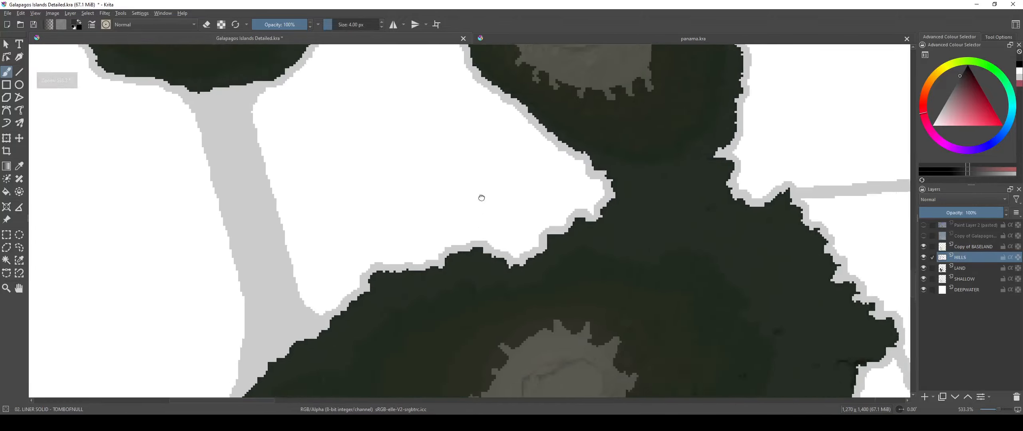
left_click_drag(479, 303, 483, 131)
left_click_drag(417, 259, 452, 208)
scroll(452, 207, "up", 7)
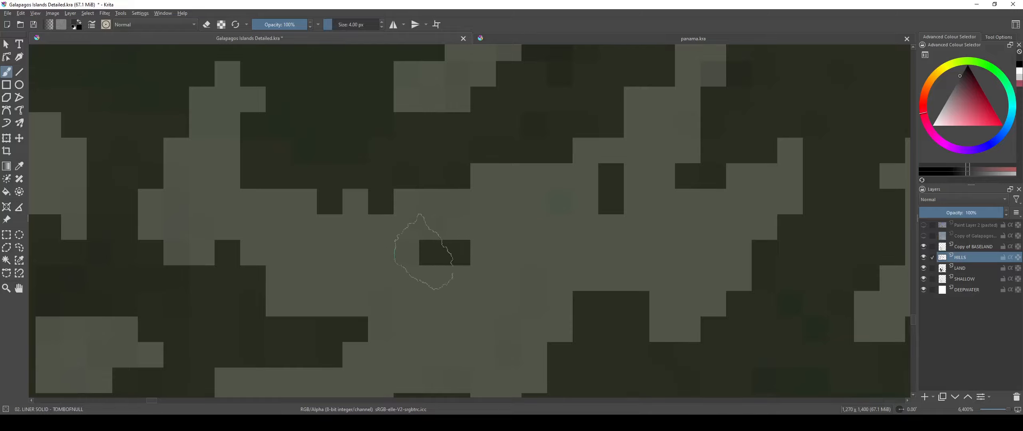
scroll(422, 251, "down", 7)
scroll(440, 257, "up", 2)
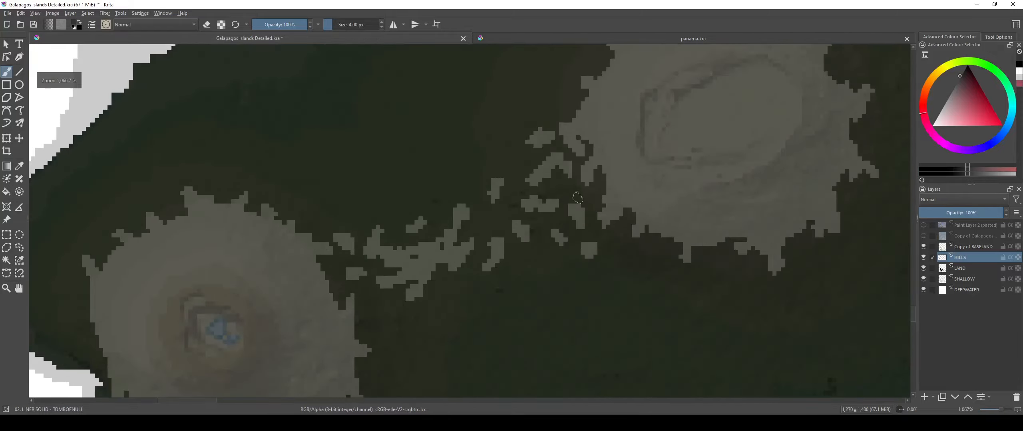
scroll(560, 200, "down", 4)
scroll(562, 195, "up", 2)
scroll(563, 195, "up", 1)
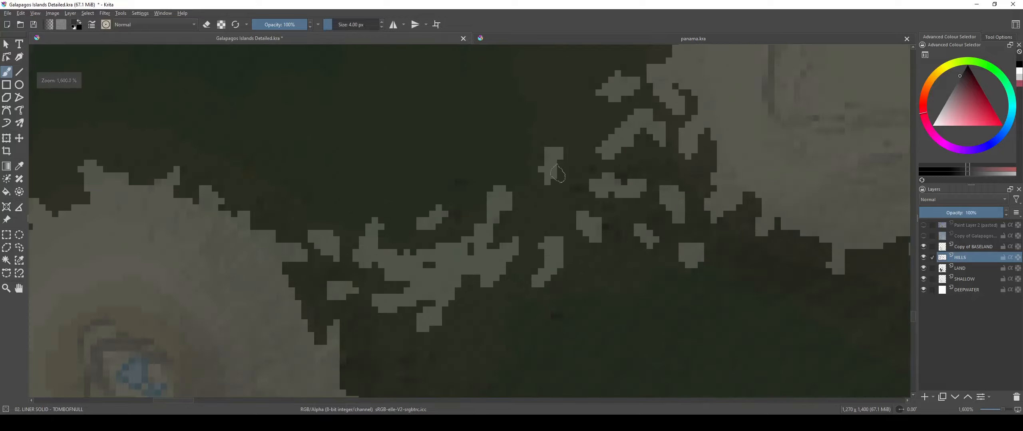
scroll(460, 270, "down", 1)
scroll(439, 223, "up", 3)
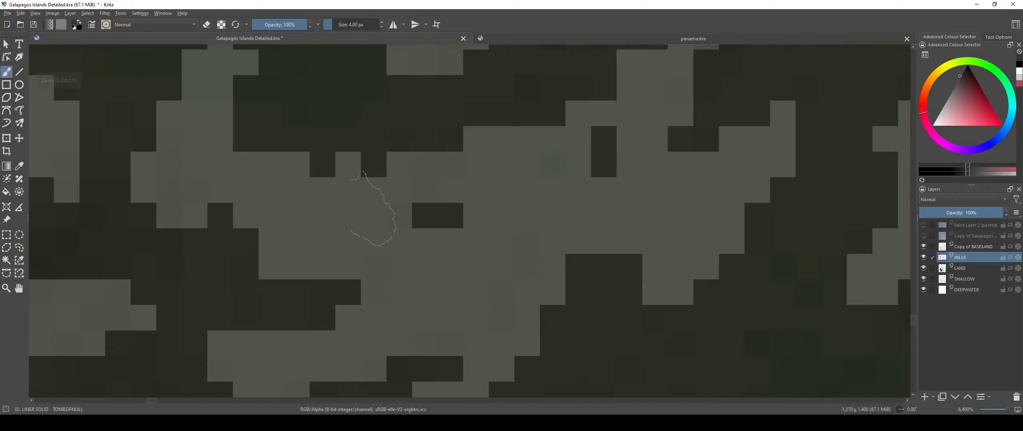
Step: Paint small 4 px spurs and detached patches along the east and southeast edges of the hill north of the isthmus
scroll(433, 214, "down", 9)
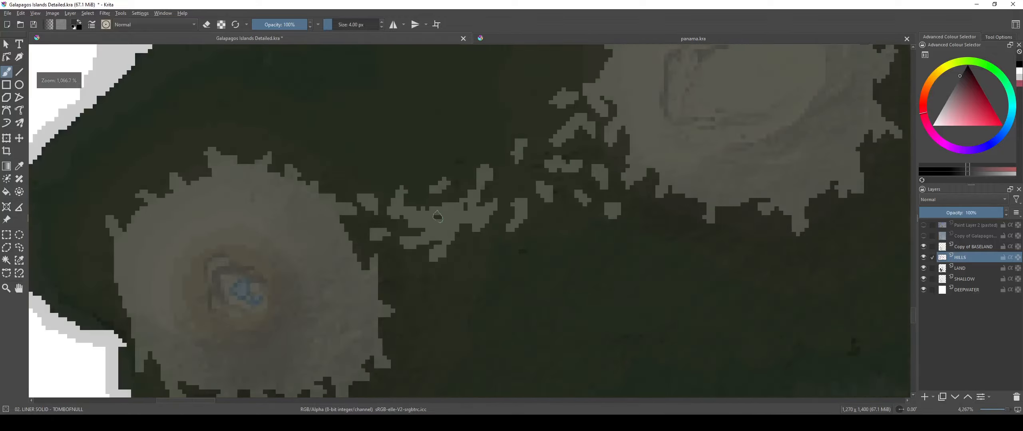
scroll(501, 195, "up", 8)
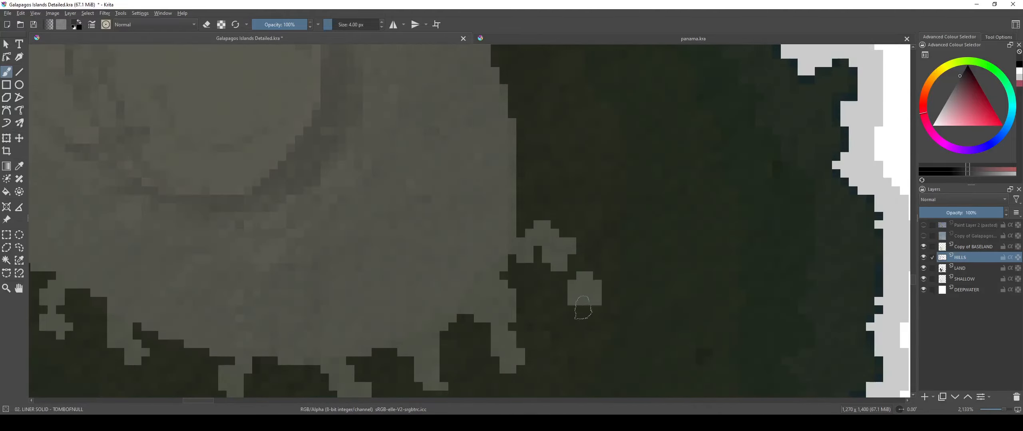
scroll(571, 255, "down", 4)
scroll(554, 234, "up", 1)
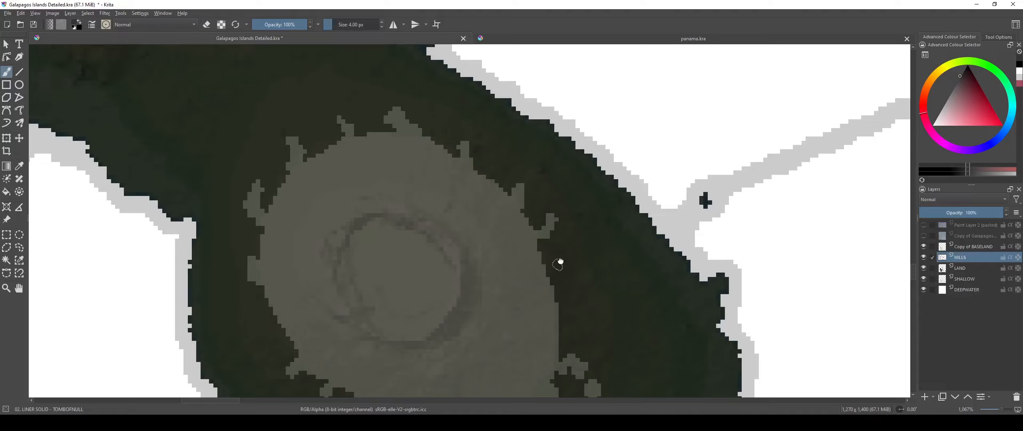
scroll(559, 264, "up", 3)
mouse_move(561, 262)
left_mouse_down()
mouse_move(575, 235)
mouse_move(591, 292)
mouse_move(569, 143)
left_mouse_up()
scroll(561, 215, "up", 1)
scroll(505, 207, "down", 4)
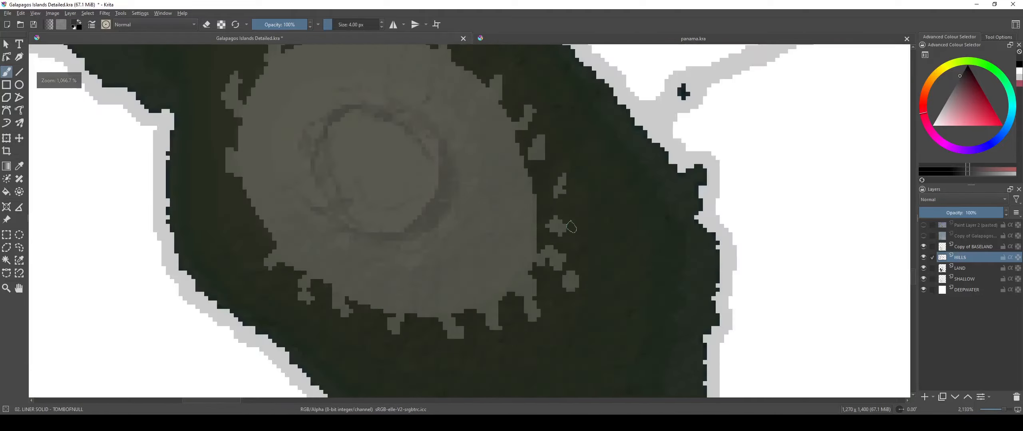
scroll(539, 197, "up", 3)
scroll(520, 179, "down", 6)
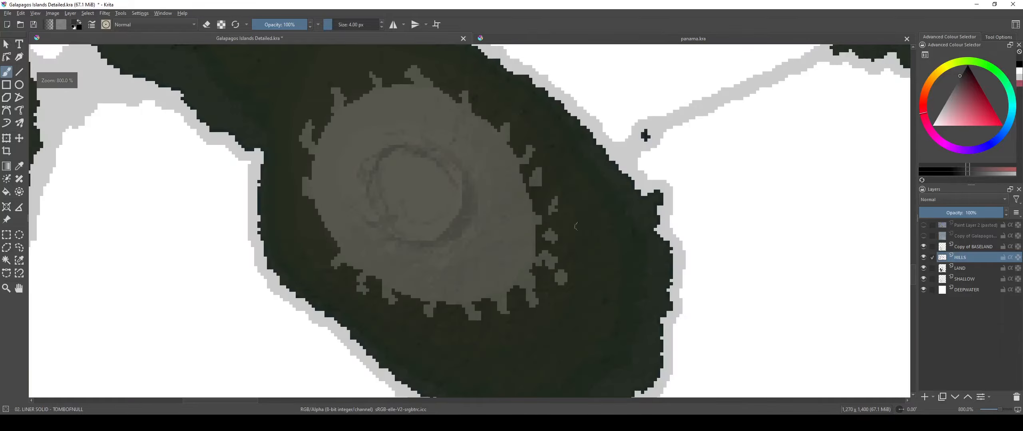
Step: Paint a 4 px spur and scattered patches off the north and northeast edges of the small round hill farther north
scroll(498, 260, "up", 5)
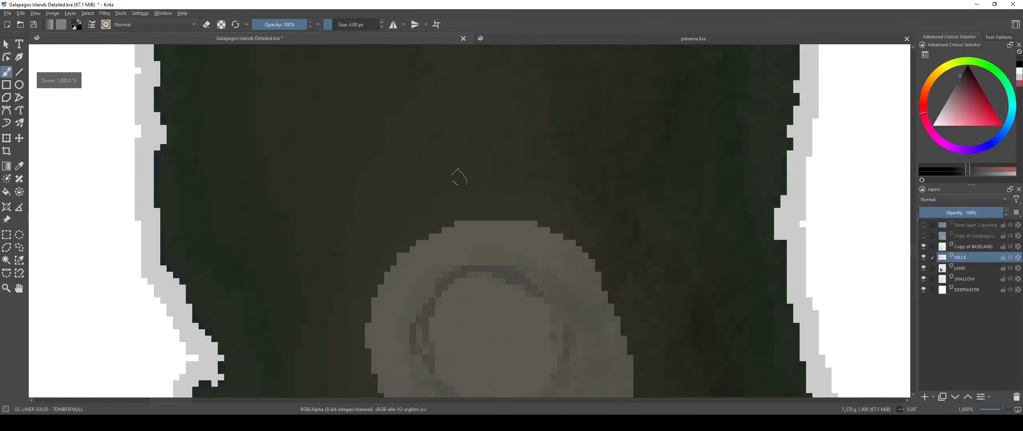
scroll(453, 228, "up", 1)
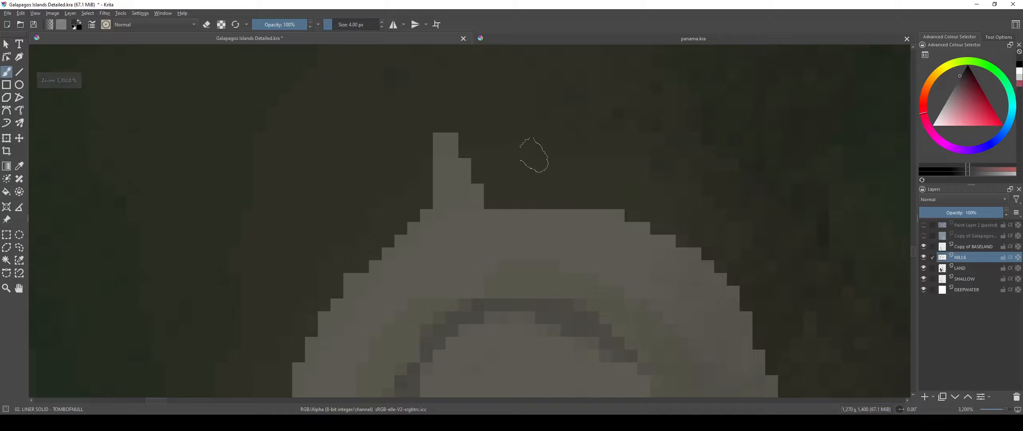
scroll(535, 160, "down", 4)
scroll(559, 223, "up", 3)
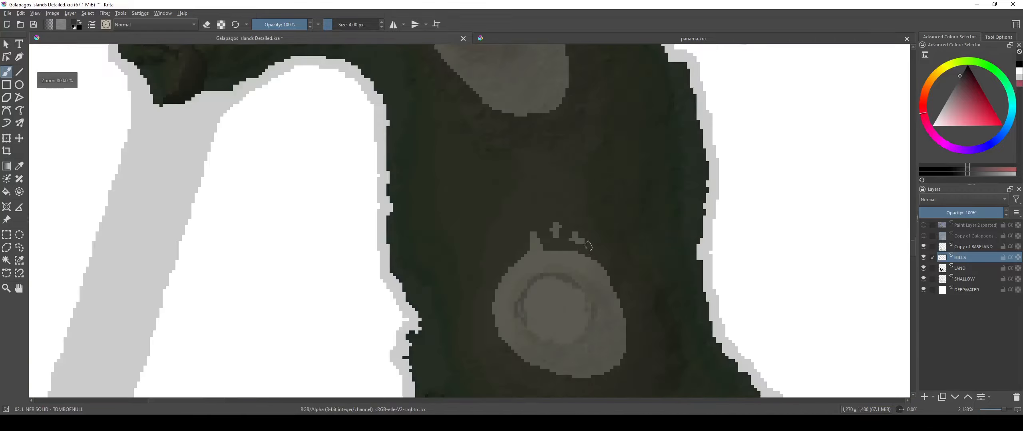
scroll(588, 246, "down", 1)
scroll(560, 247, "up", 3)
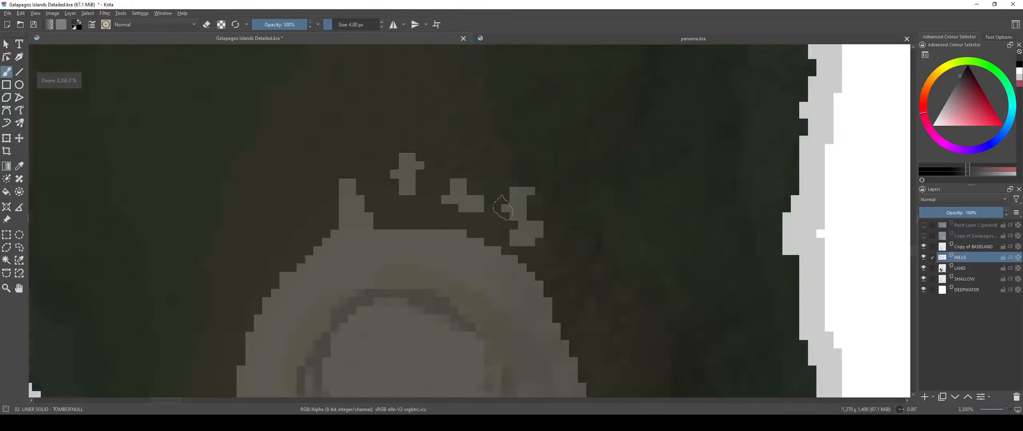
scroll(501, 207, "down", 1)
left_click_drag(483, 150, 516, 258)
scroll(520, 257, "up", 1)
left_click_drag(504, 226, 528, 280)
scroll(452, 262, "down", 3)
scroll(391, 148, "up", 2)
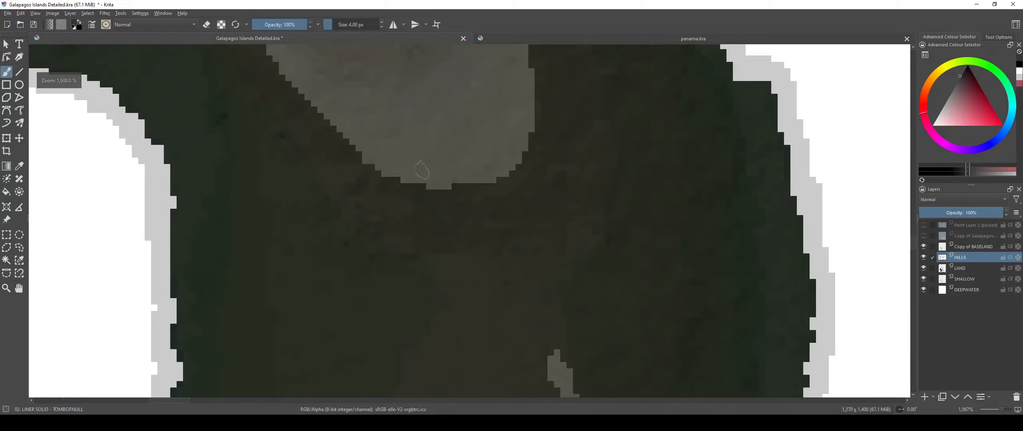
Step: Paint 4 px spurs along the rounded southern edge of the northernmost hill on the long island
scroll(420, 175, "up", 1)
mouse_move(403, 186)
left_mouse_down()
mouse_move(432, 203)
mouse_move(442, 233)
left_mouse_up()
left_click_drag(501, 196, 493, 224)
mouse_move(555, 164)
left_mouse_down()
mouse_move(573, 179)
mouse_move(570, 192)
left_mouse_up()
left_click_drag(608, 170, 635, 315)
scroll(577, 256, "down", 3)
Step: Paint 4 px spurs along the north, northwest and west edges of the northernmost hill
left_click_drag(523, 244, 584, 283)
scroll(468, 164, "up", 4)
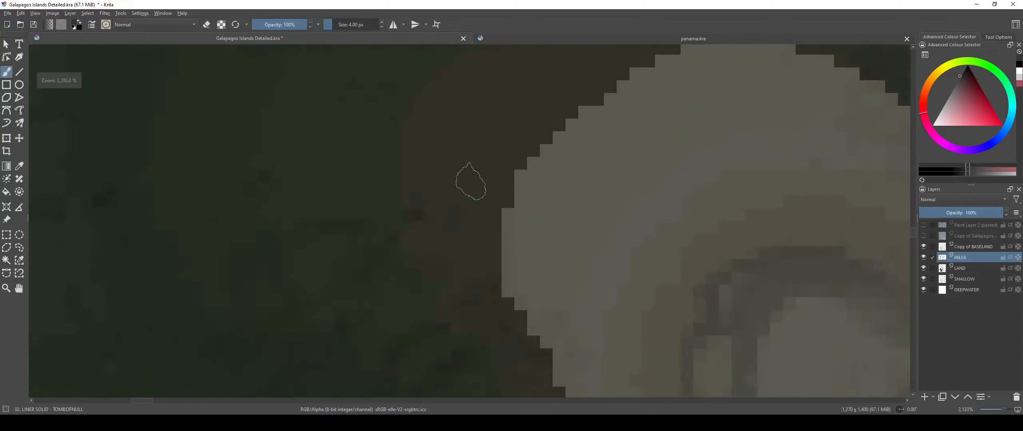
left_click_drag(444, 163, 467, 235)
scroll(481, 229, "down", 4)
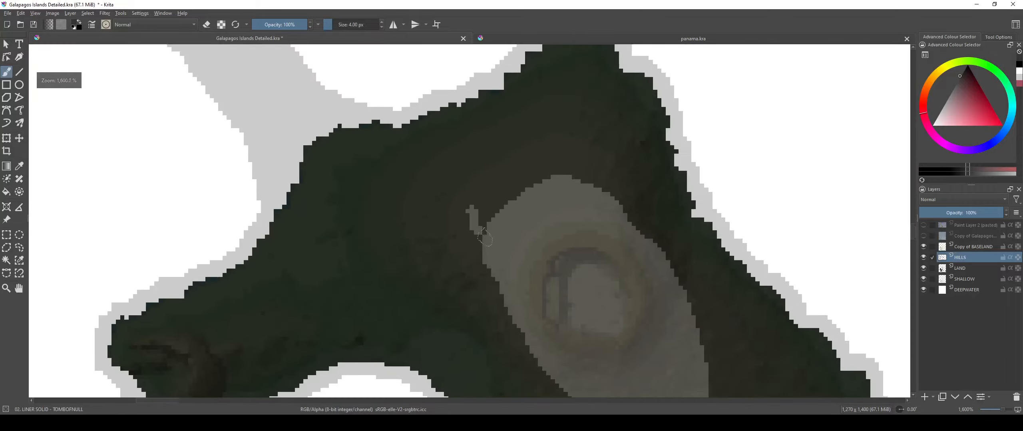
scroll(481, 231, "up", 3)
left_click(477, 228)
mouse_move(540, 130)
left_mouse_down()
mouse_move(493, 208)
mouse_move(502, 245)
left_mouse_up()
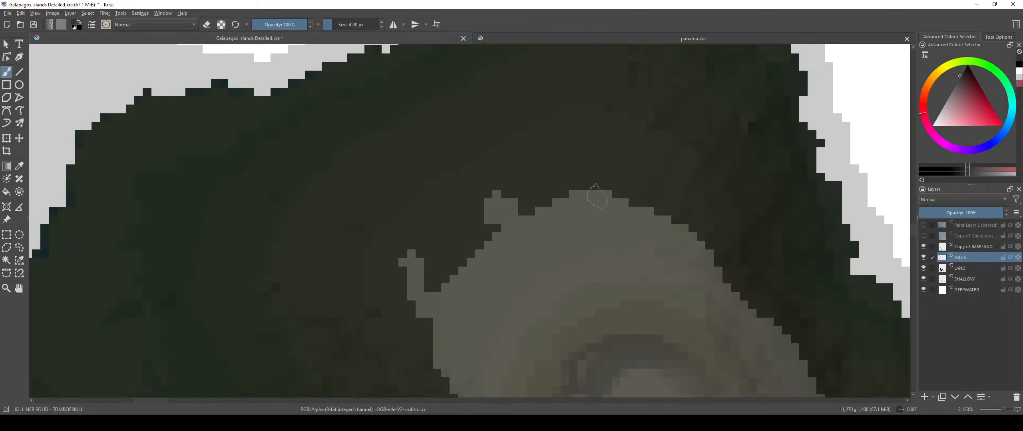
scroll(691, 207, "down", 5)
scroll(514, 159, "up", 5)
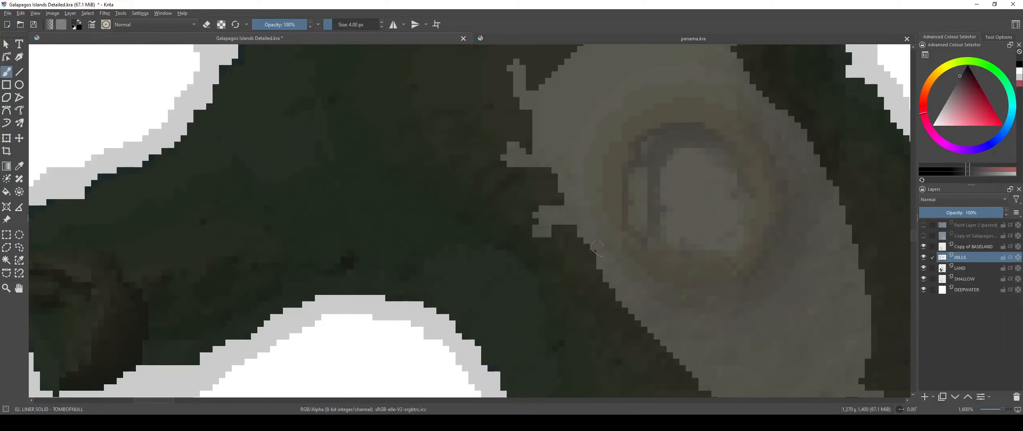
Step: Paint a spur and small detached 4 px patches off the northernmost hill's southwest edge
left_click_drag(583, 289, 513, 148)
scroll(543, 180, "up", 1)
left_click_drag(535, 179, 542, 229)
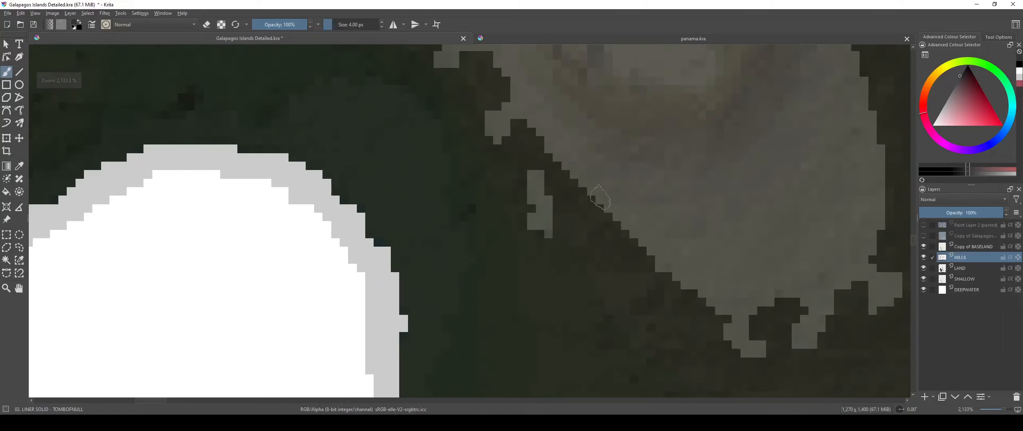
left_click_drag(601, 219, 581, 244)
scroll(596, 268, "up", 2)
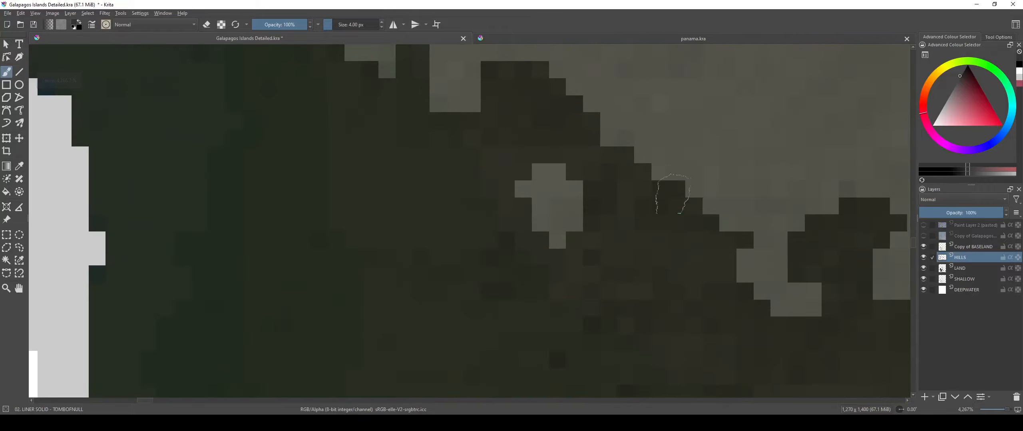
Step: Paint 4 px spurs and small detached patches along the east and northeast edges of the northernmost hill
scroll(673, 194, "down", 5)
scroll(463, 252, "up", 4)
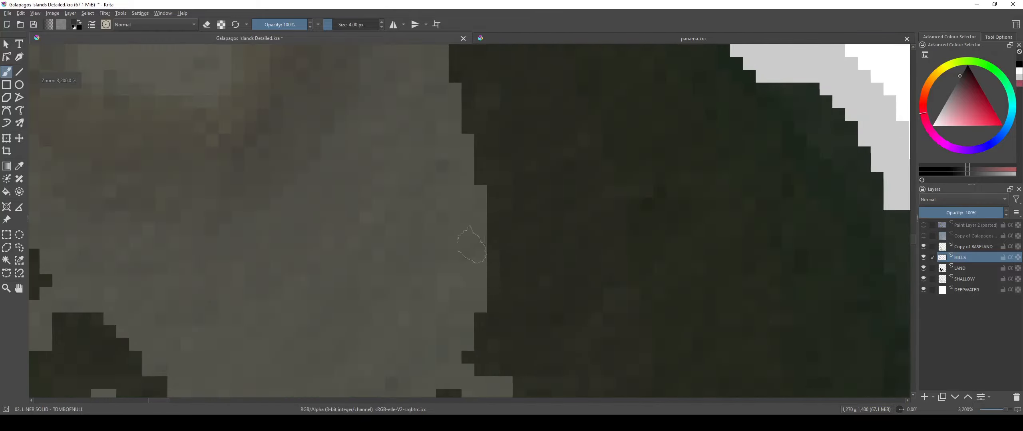
scroll(541, 194, "down", 4)
scroll(542, 253, "up", 4)
key("e")
left_click_drag(542, 255, 579, 283)
scroll(519, 176, "down", 3)
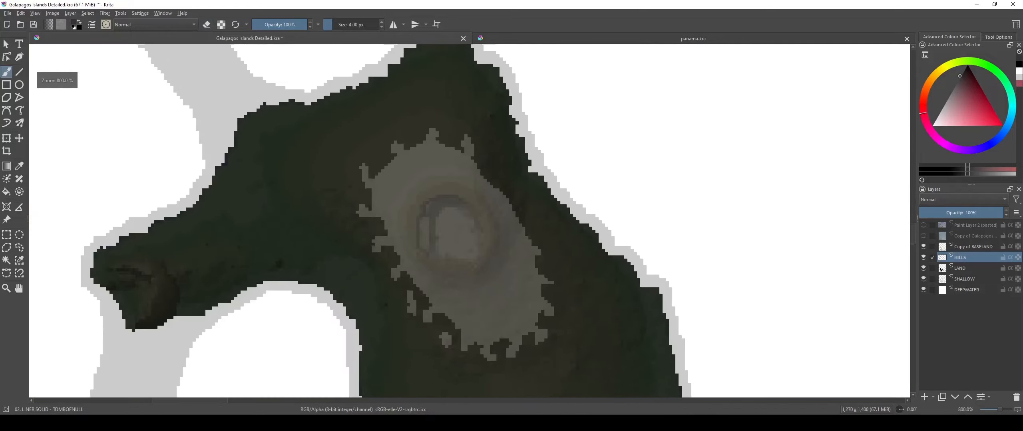
left_click_drag(516, 177, 518, 194)
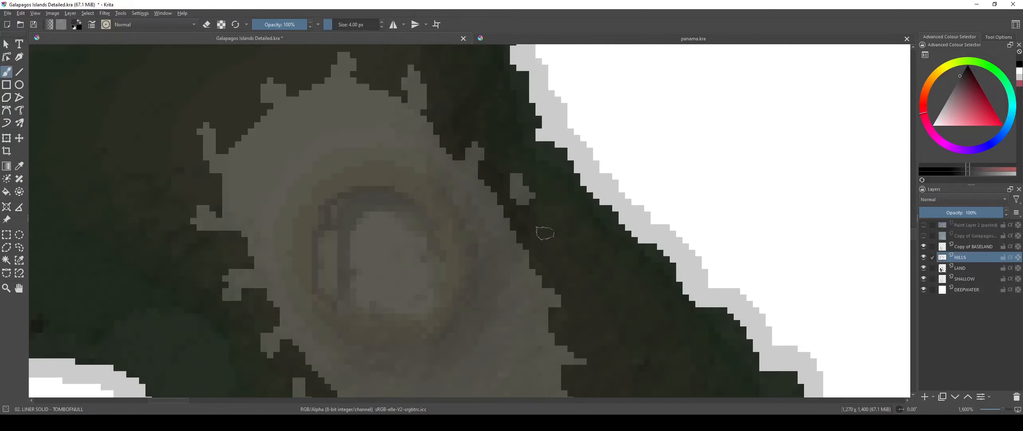
scroll(578, 290, "down", 4)
scroll(567, 201, "up", 4)
scroll(600, 271, "down", 1)
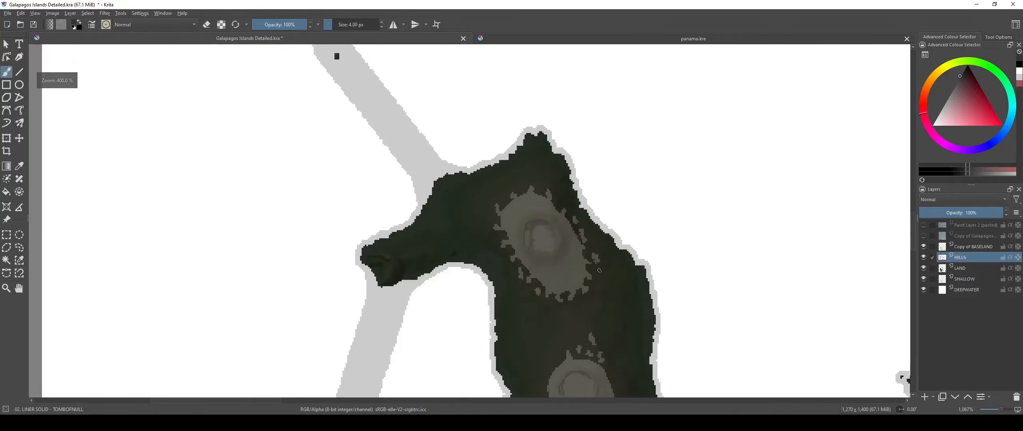
Step: Paint a small slanted hill patch in the gap between the northernmost hill and the small round hill
scroll(599, 271, "up", 1)
left_click_drag(599, 270, 566, 100)
scroll(543, 143, "up", 3)
left_click_drag(524, 141, 501, 175)
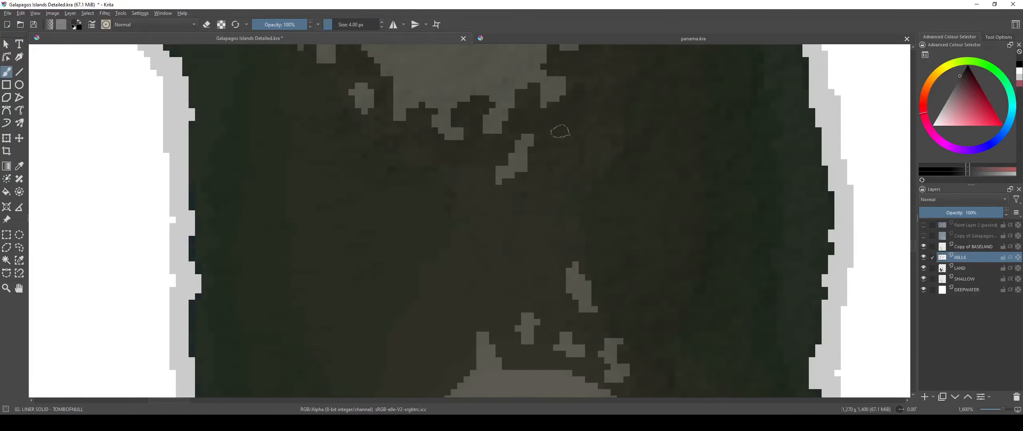
Step: Paint 4 px spurs along the northeast, east and southeast edges of the western island's hill
scroll(464, 215, "down", 8)
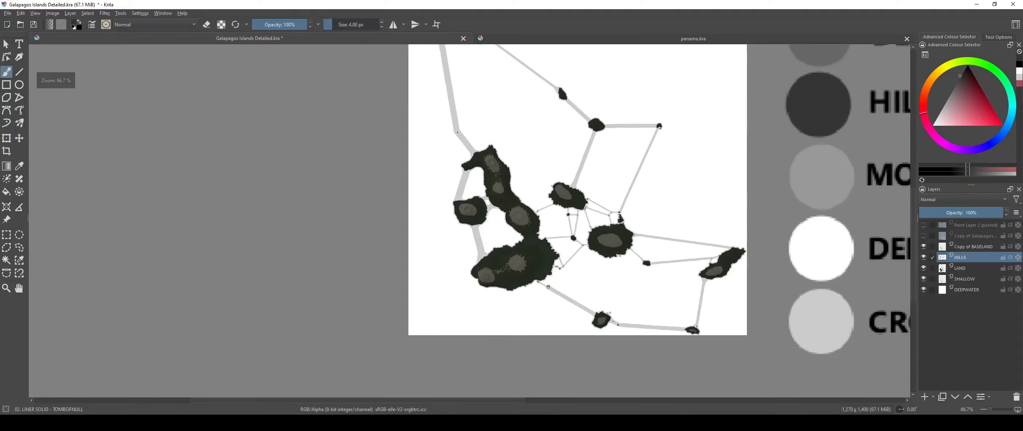
scroll(459, 221, "up", 3)
scroll(459, 220, "up", 3)
scroll(459, 120, "down", 3)
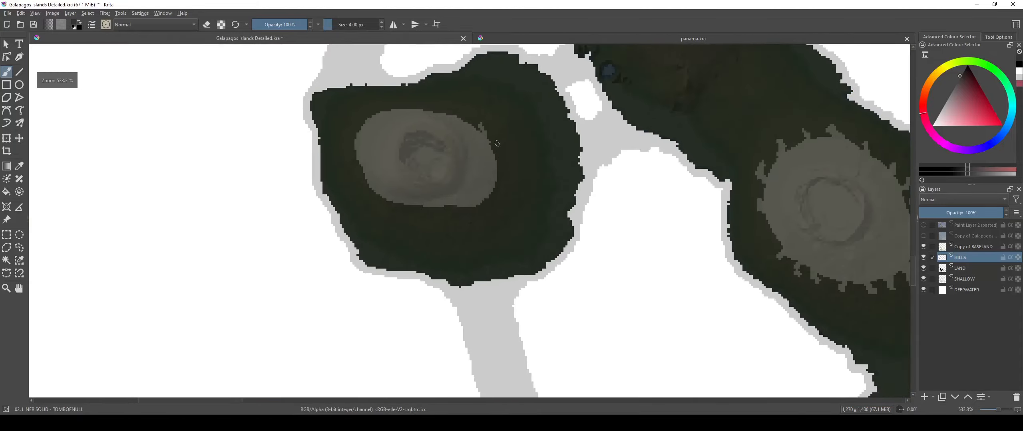
scroll(459, 111, "up", 3)
scroll(460, 112, "up", 2)
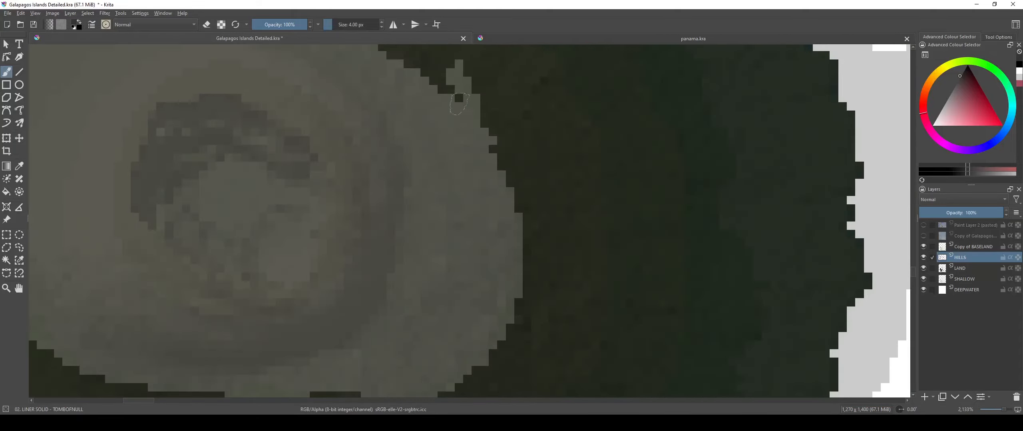
scroll(510, 221, "down", 4)
scroll(536, 236, "up", 3)
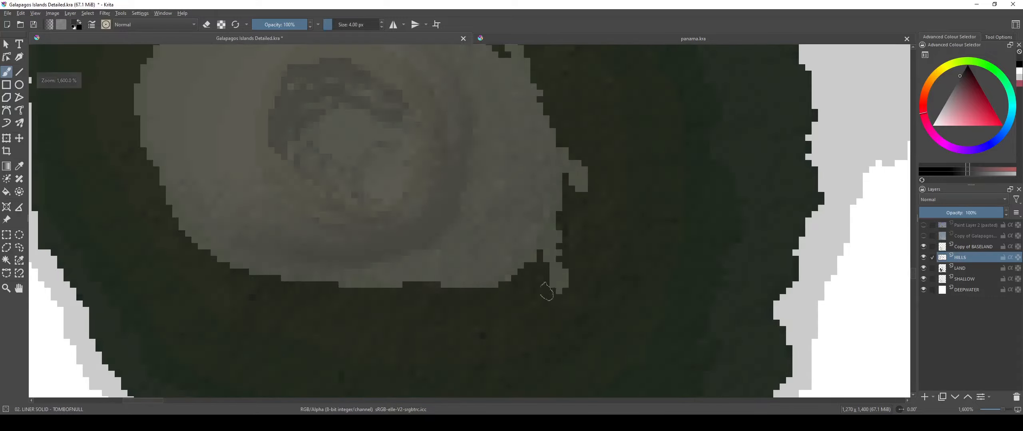
Step: Paint 4 px spurs along the south, southwest, west and northwest edges of the western island's hill
left_click_drag(391, 275, 398, 307)
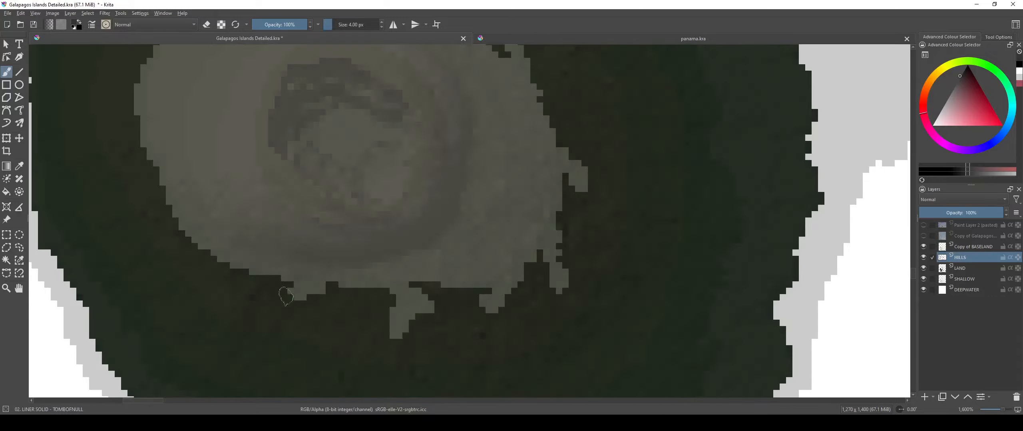
left_click_drag(242, 276, 238, 305)
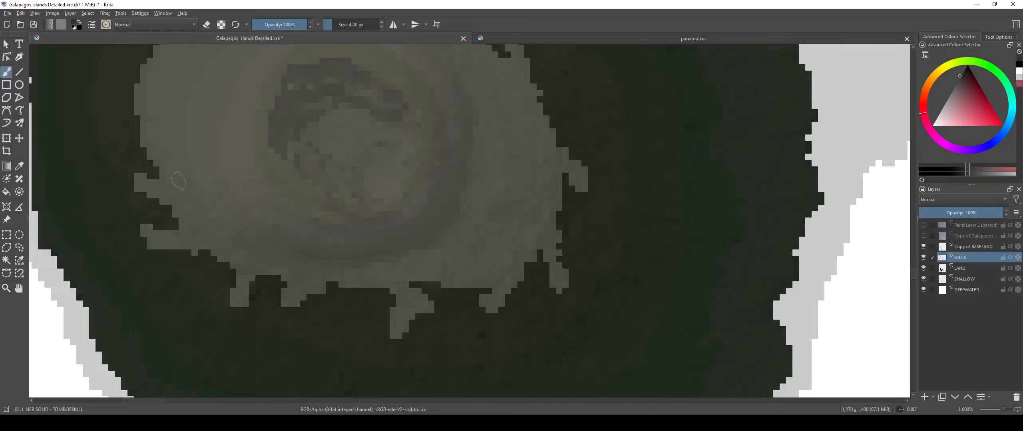
mouse_move(118, 82)
left_mouse_down()
mouse_move(311, 216)
mouse_move(345, 276)
left_mouse_up()
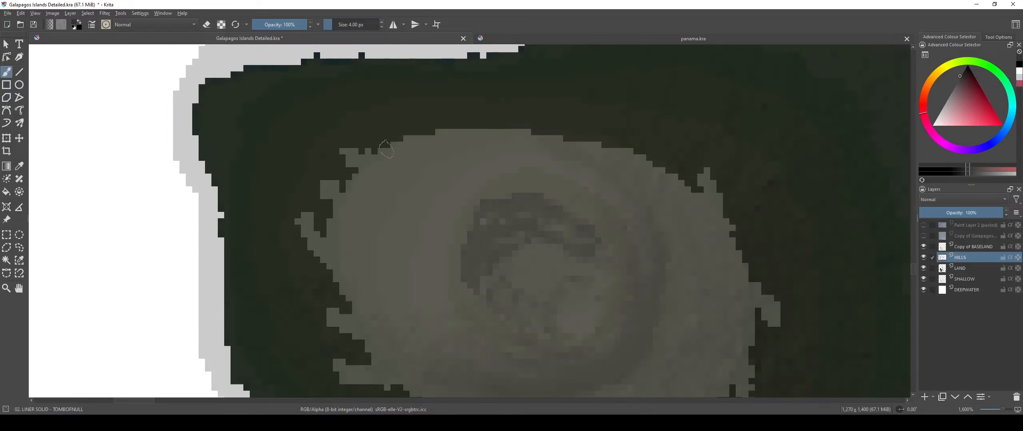
Step: Check the hill shapes across the map with the Copy of BASELAND relief hidden, and show the relief again
scroll(467, 136, "down", 8)
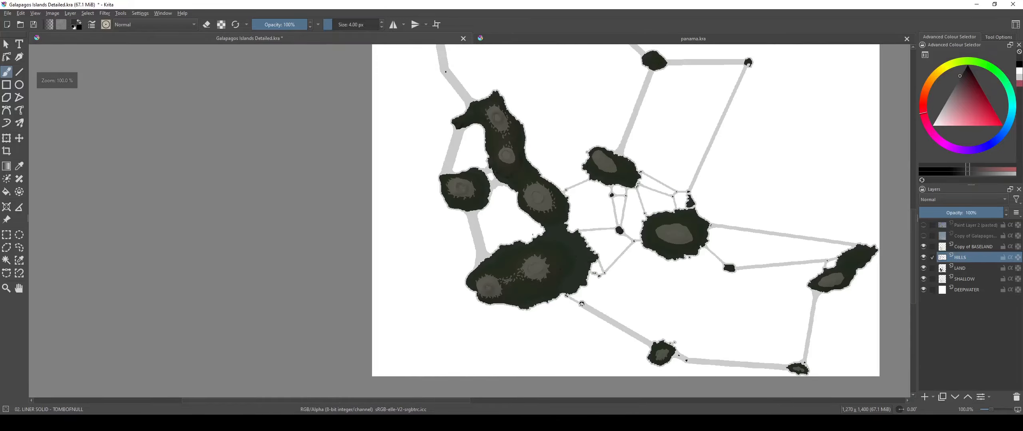
scroll(534, 185, "up", 3)
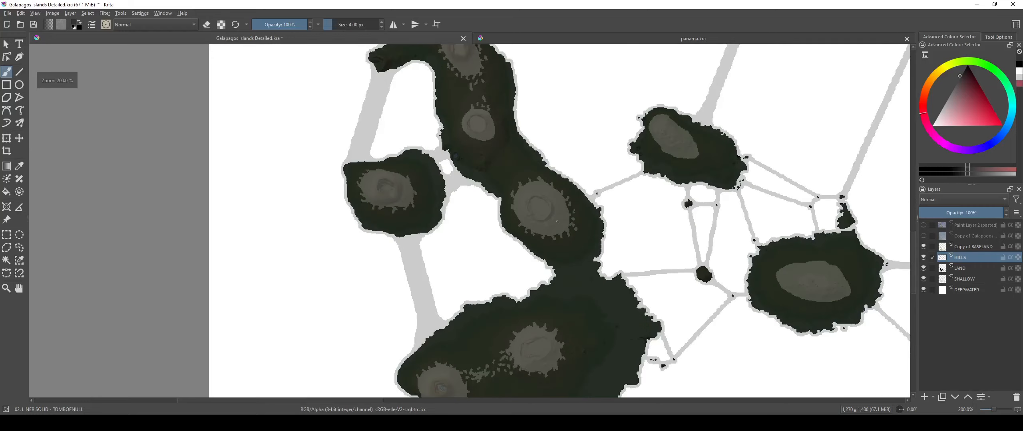
left_click_drag(498, 174, 509, 223)
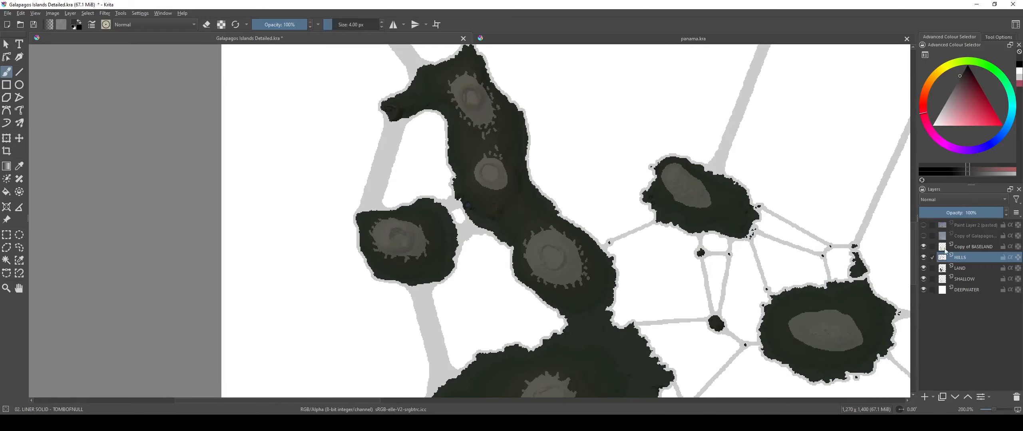
left_click(923, 247)
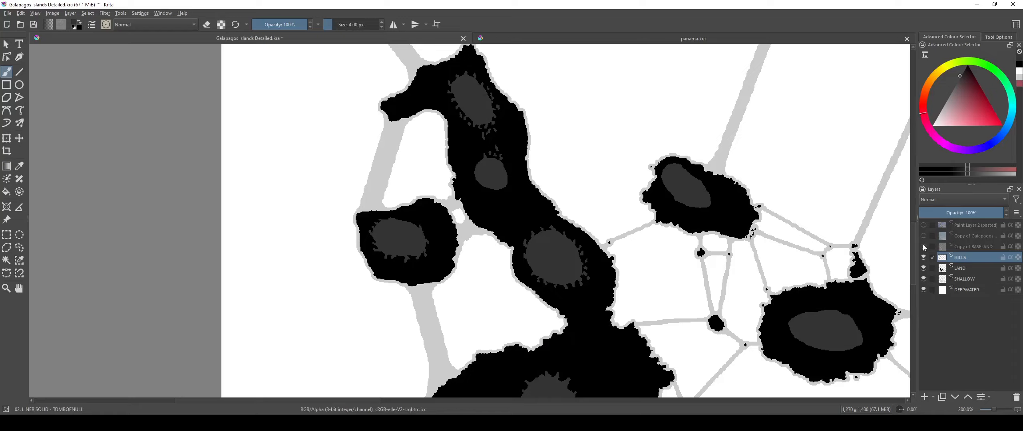
left_click(923, 246)
Step: Paint slanted 4 px hill patches off the north and northwest edges of the large hill southeast of the small round hill
scroll(586, 270, "up", 2)
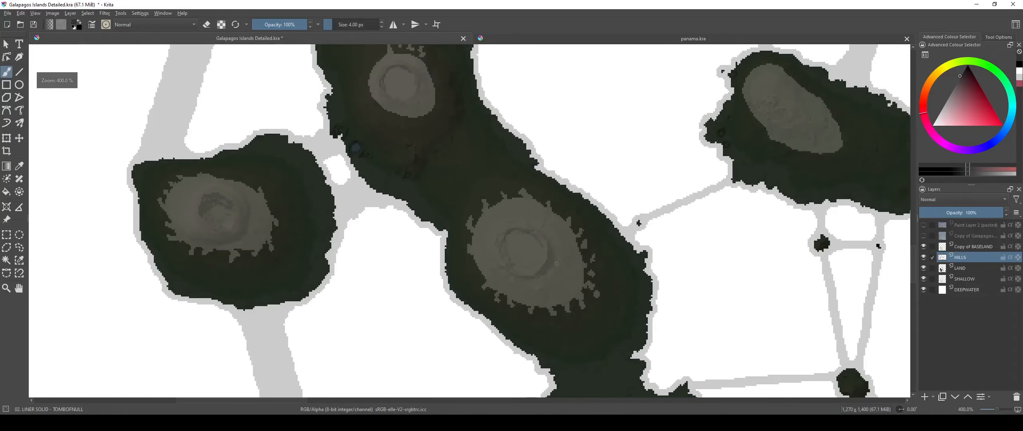
scroll(527, 270, "up", 4)
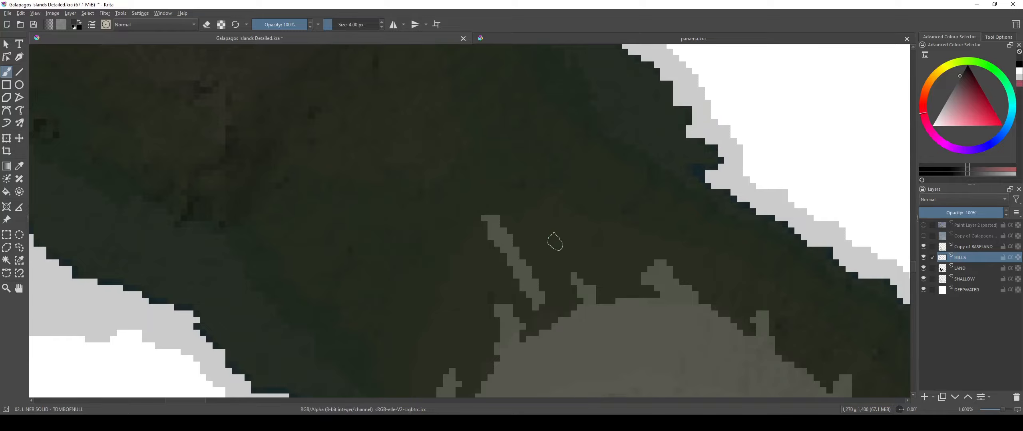
left_click_drag(555, 241, 618, 245)
scroll(467, 204, "down", 4)
scroll(474, 231, "up", 4)
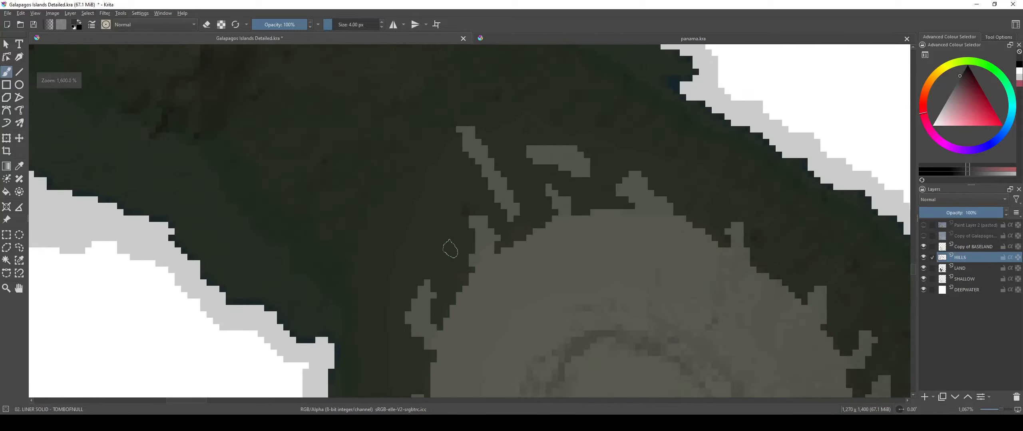
mouse_move(441, 196)
left_mouse_down()
mouse_move(482, 269)
mouse_move(441, 194)
left_mouse_up()
left_click_drag(499, 159, 544, 177)
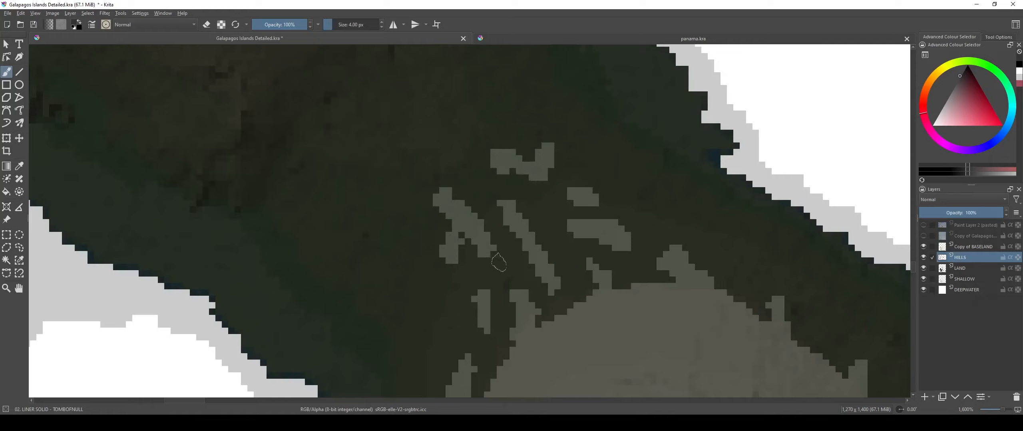
left_click_drag(439, 291, 431, 335)
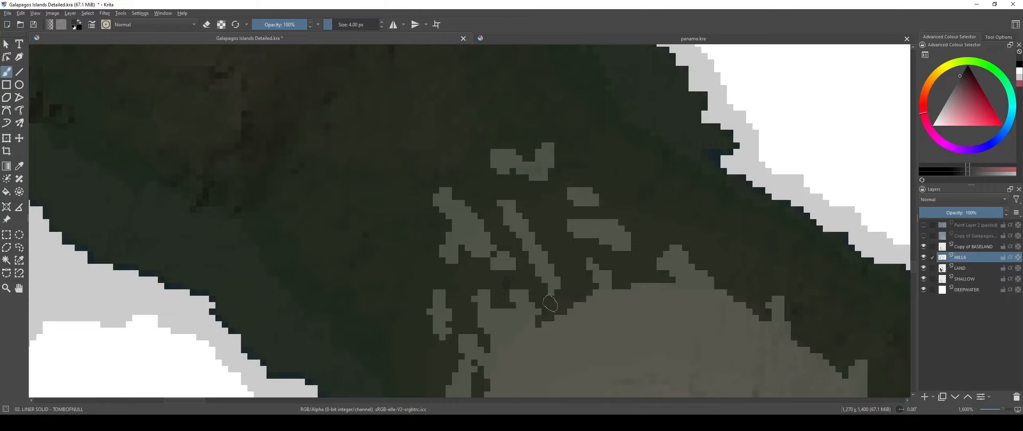
scroll(594, 263, "down", 4)
Step: Paint long branching 4 px spurs along the south and southeast edges of the same large hill
left_click_drag(588, 349, 503, 201)
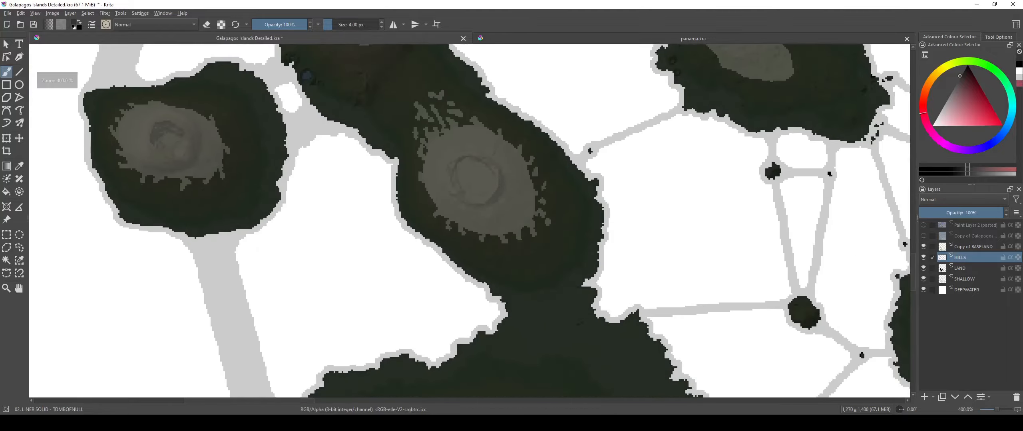
scroll(503, 201, "up", 3)
scroll(446, 137, "up", 2)
mouse_move(520, 243)
left_mouse_down()
mouse_move(445, 137)
mouse_move(483, 196)
mouse_move(521, 124)
mouse_move(607, 219)
left_mouse_up()
mouse_move(573, 63)
left_mouse_down()
mouse_move(599, 110)
mouse_move(672, 129)
mouse_move(700, 144)
left_mouse_up()
scroll(696, 227, "down", 2)
scroll(541, 202, "up", 3)
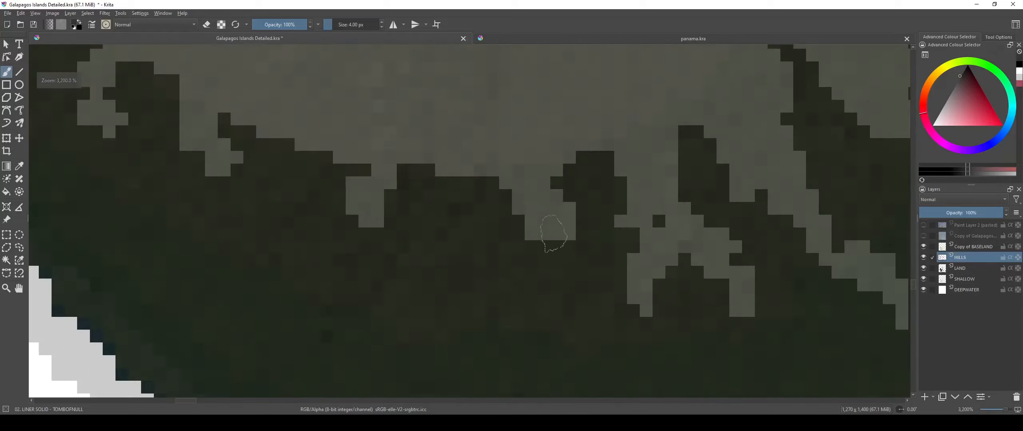
scroll(589, 212, "down", 3)
scroll(618, 166, "up", 2)
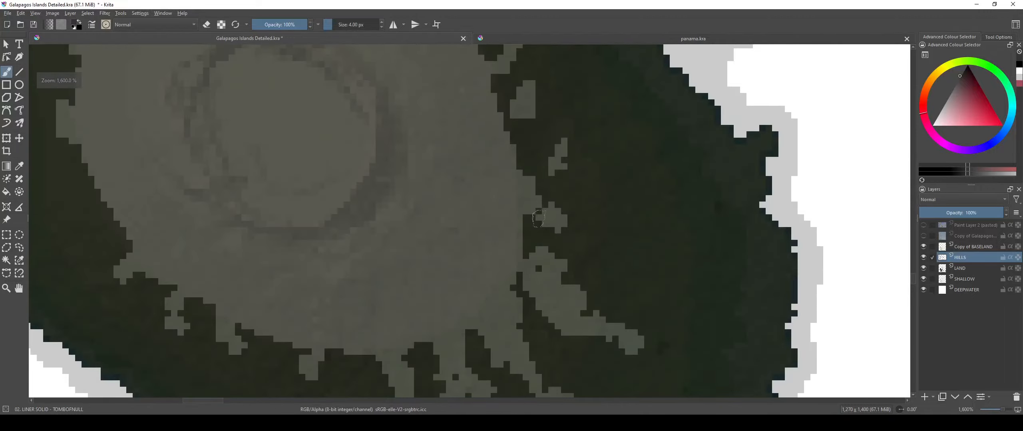
Step: Extend the small patches on the large hill's east edge into jagged outward spurs
left_click_drag(539, 219, 606, 240)
scroll(538, 264, "down", 2)
scroll(544, 212, "up", 4)
mouse_move(531, 211)
left_mouse_down()
mouse_move(491, 223)
mouse_move(481, 264)
mouse_move(519, 261)
left_mouse_up()
left_click_drag(572, 184, 596, 207)
left_click_drag(497, 104, 599, 239)
mouse_move(556, 267)
left_mouse_down()
mouse_move(594, 239)
mouse_move(687, 231)
left_mouse_up()
scroll(732, 215, "down", 6)
left_click_drag(686, 259, 653, 270)
Step: Extend the patches north and northwest of the large hill with longer strips slanting toward the northwest
scroll(653, 270, "up", 7)
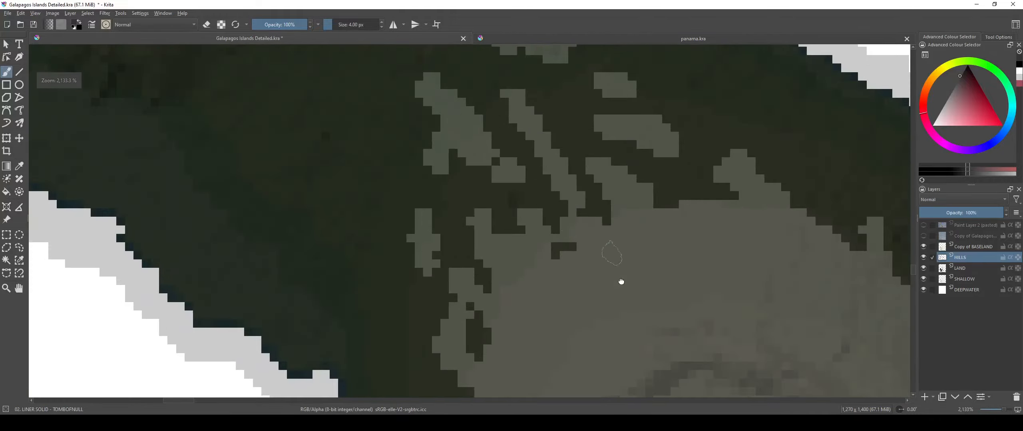
left_click_drag(426, 113, 469, 255)
left_click_drag(569, 228, 511, 153)
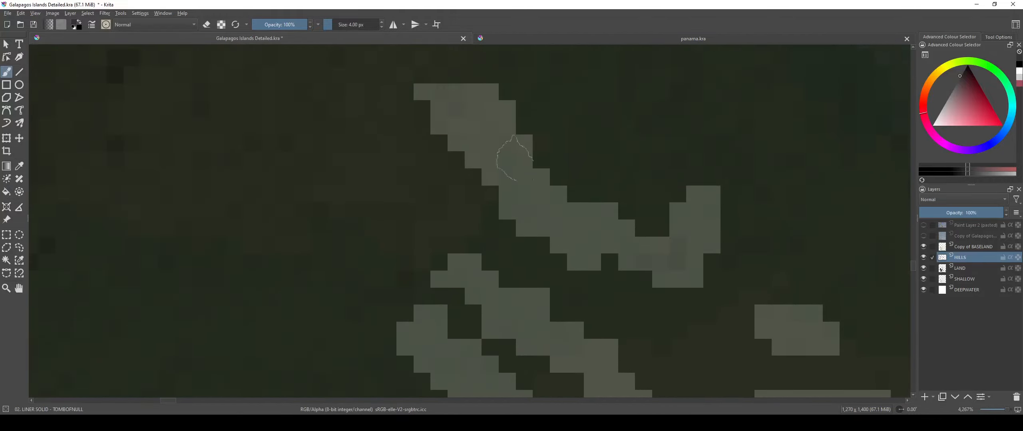
scroll(644, 244, "down", 5)
left_click_drag(614, 287, 573, 226)
scroll(574, 226, "up", 3)
scroll(573, 226, "up", 1)
scroll(579, 224, "down", 2)
left_click_drag(475, 242, 366, 257)
scroll(555, 165, "up", 2)
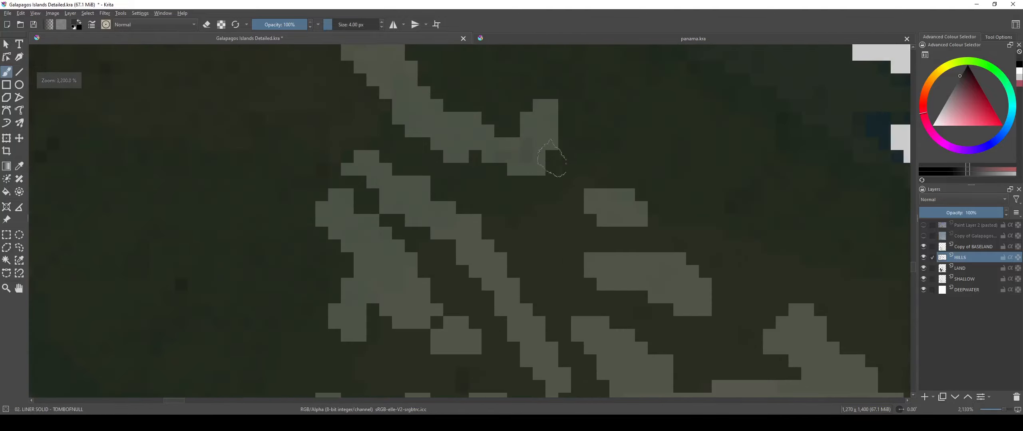
Step: Add south and east branches to the northernmost patch above the large hill and thin its northwest tip with the eraser
mouse_move(555, 164)
left_mouse_down()
mouse_move(531, 177)
mouse_move(563, 244)
left_mouse_up()
scroll(536, 212, "down", 4)
scroll(533, 208, "up", 4)
left_click_drag(555, 184, 649, 171)
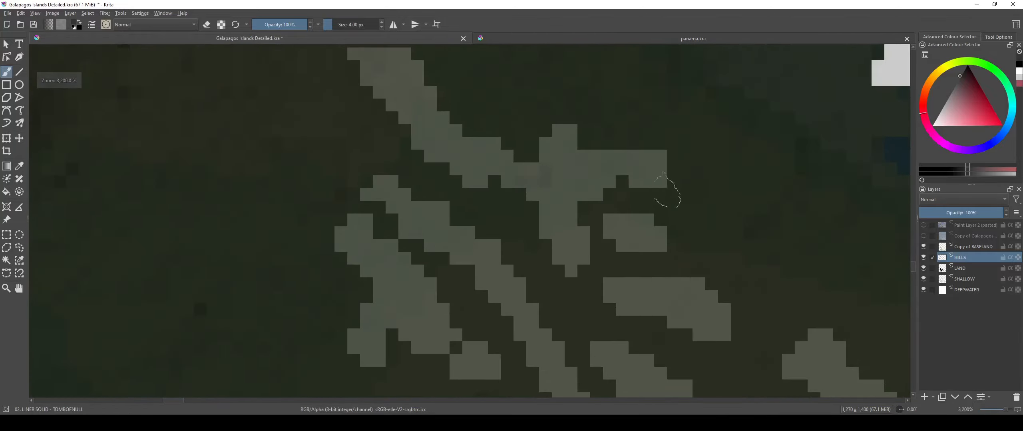
scroll(631, 218, "down", 6)
scroll(605, 206, "up", 5)
key("e")
left_click_drag(621, 197, 554, 167)
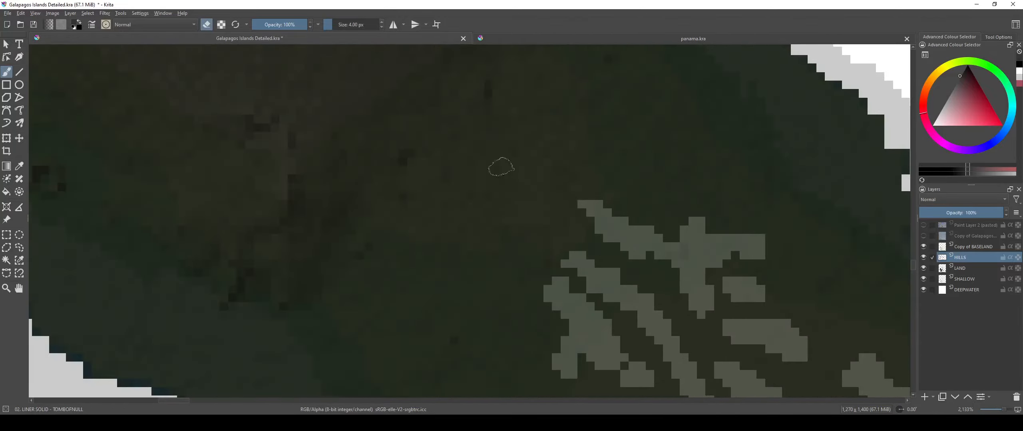
Step: Paint a slanted hill strip farther west of the northwest patches and erase its upper end to a thin tip
scroll(556, 215, "down", 3)
left_click_drag(555, 282, 539, 205)
scroll(539, 205, "up", 3)
key("e")
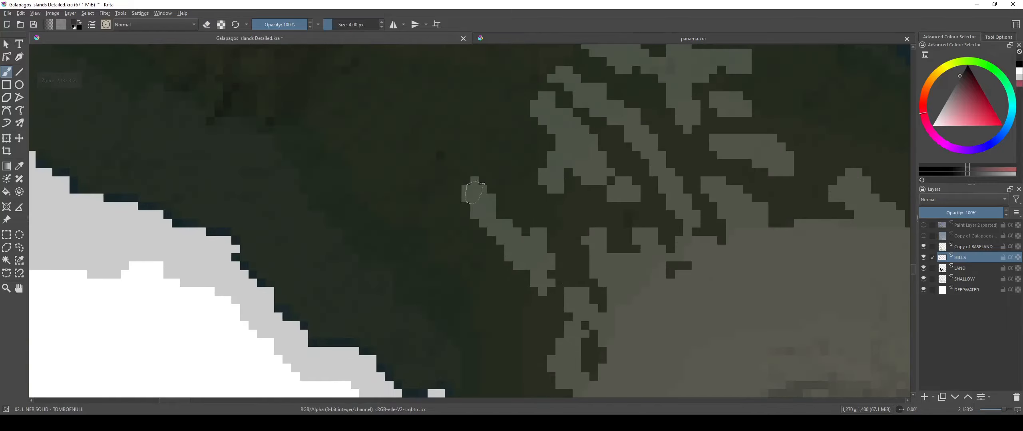
scroll(379, 179, "up", 3)
key("e")
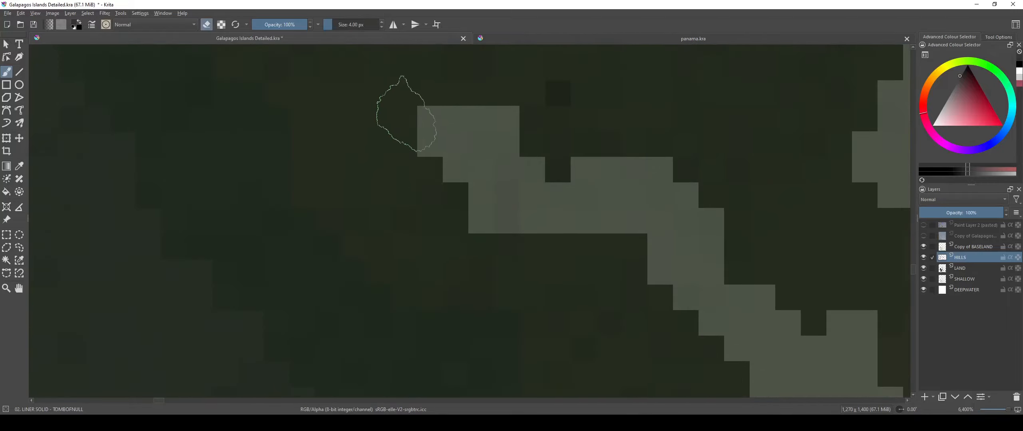
left_click_drag(402, 118, 494, 218)
scroll(468, 122, "down", 3)
scroll(474, 131, "up", 3)
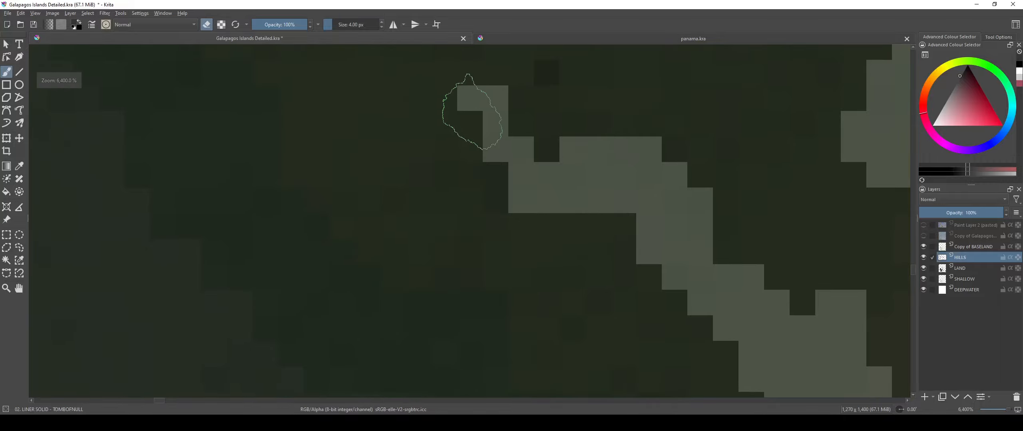
scroll(484, 131, "down", 6)
left_click_drag(490, 155, 487, 210)
Step: Paint a short vertical patch beside the new northwest strip and a small spur on the hill edge below it
scroll(487, 209, "up", 4)
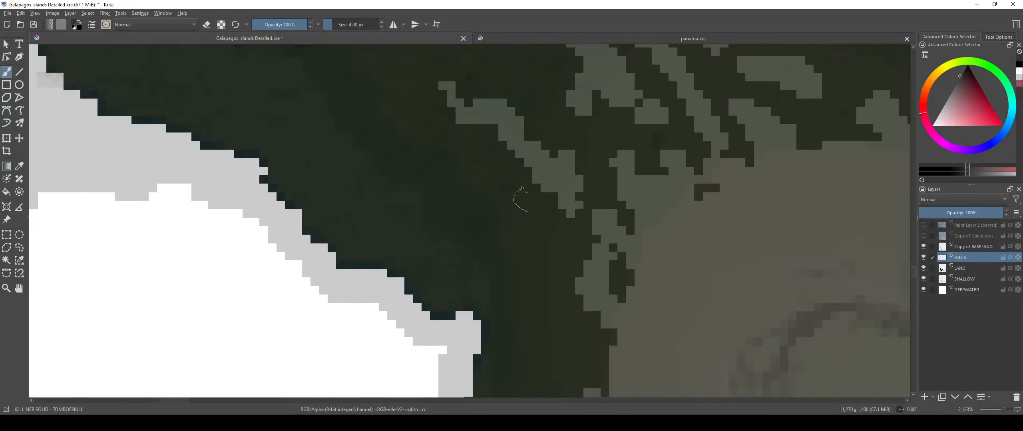
key("e")
left_click_drag(420, 134, 477, 274)
mouse_move(533, 315)
left_mouse_down()
mouse_move(615, 372)
mouse_move(527, 218)
left_mouse_up()
scroll(615, 372, "down", 3)
scroll(532, 248, "up", 2)
Step: Paint a pointed spur on the large hill's west edge and trim its tip and underside with the eraser
left_click_drag(464, 214, 498, 257)
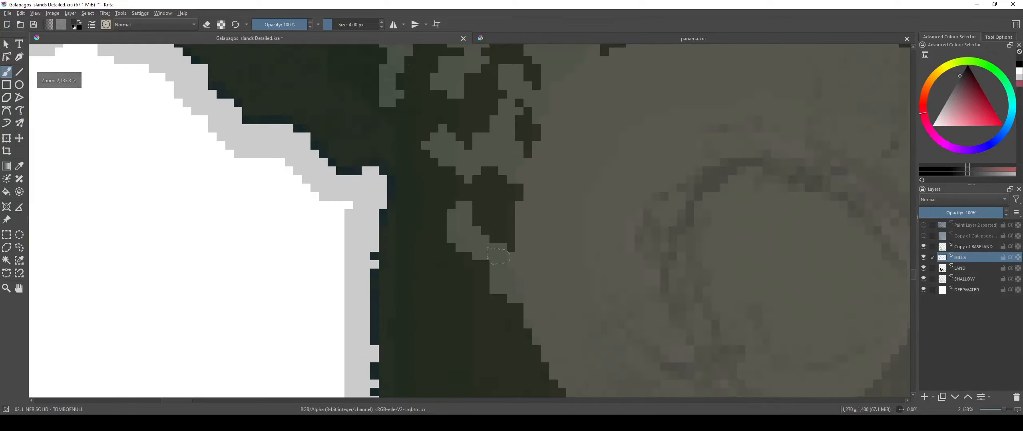
left_click_drag(502, 293, 531, 323)
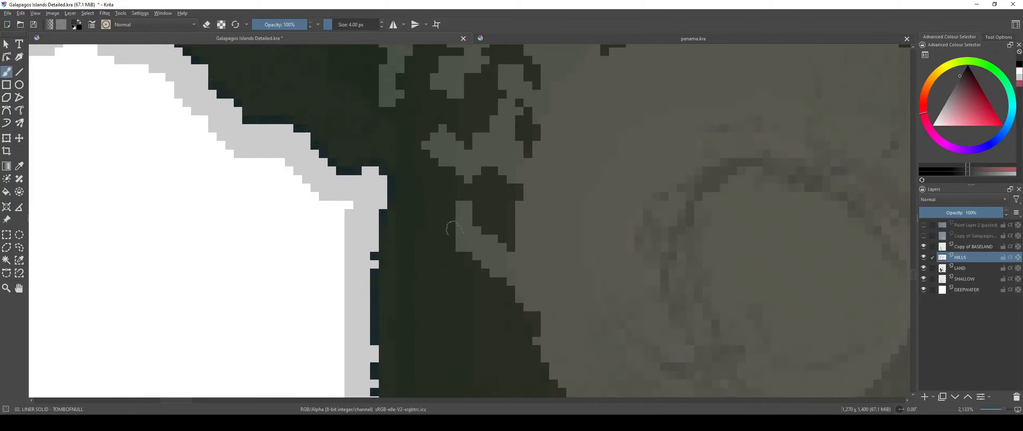
left_click_drag(456, 228, 539, 305)
mouse_move(480, 288)
left_mouse_down()
mouse_move(437, 241)
mouse_move(433, 207)
left_mouse_up()
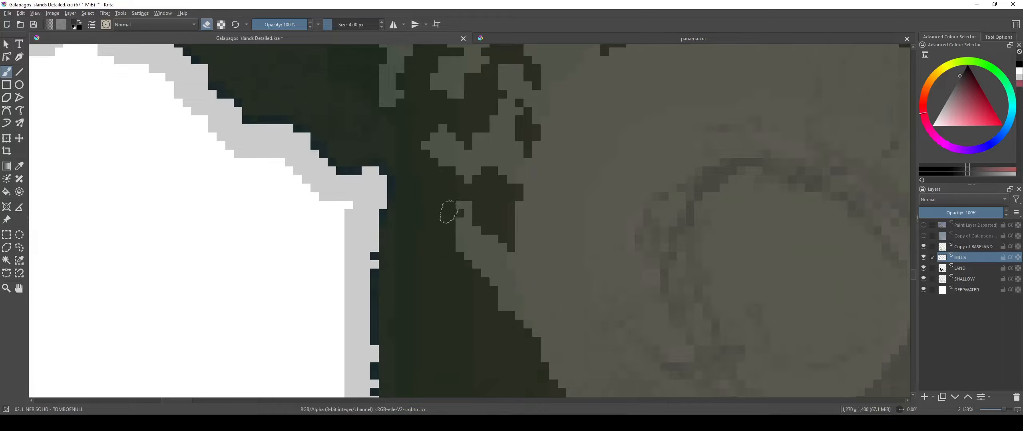
scroll(444, 221, "down", 10)
scroll(450, 256, "up", 10)
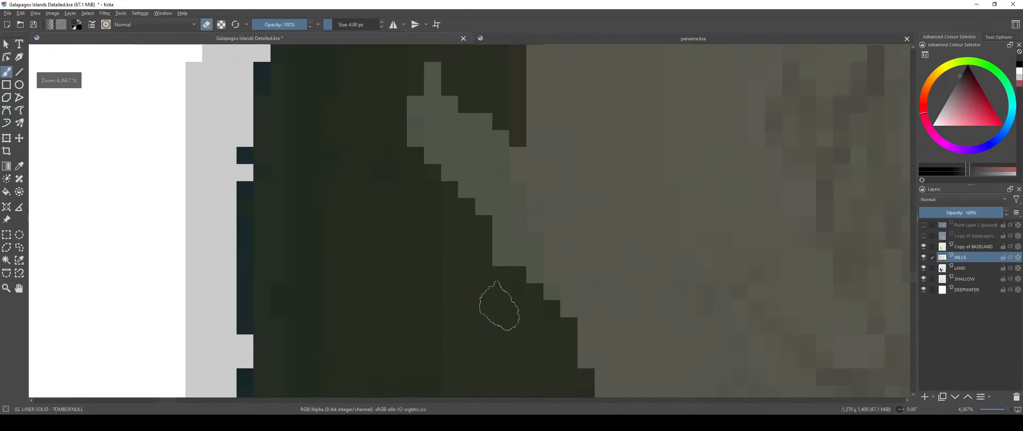
scroll(500, 306, "down", 4)
scroll(500, 306, "up", 3)
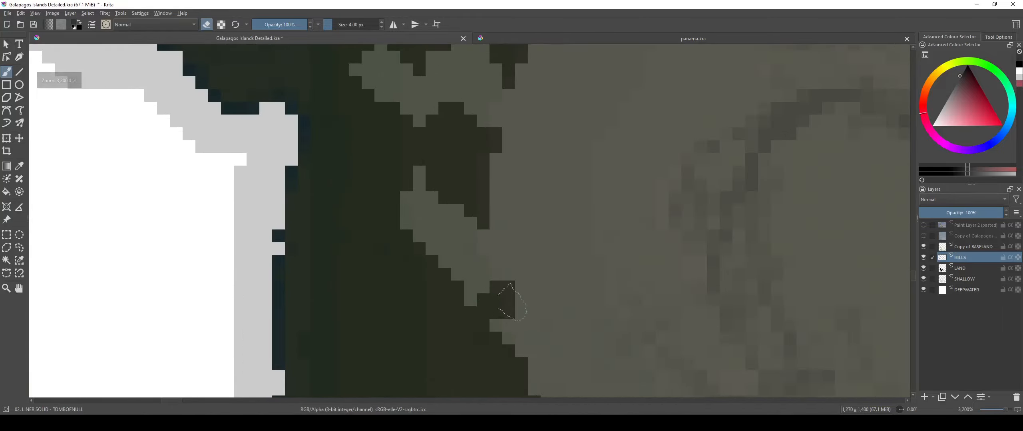
Step: Paint small jagged spurs down the large hill's west and southwest edges
scroll(503, 300, "down", 6)
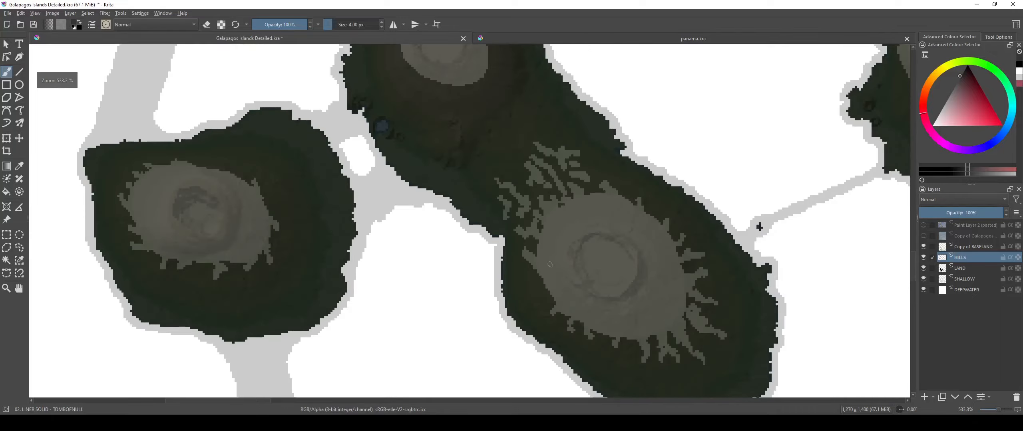
scroll(481, 305, "up", 4)
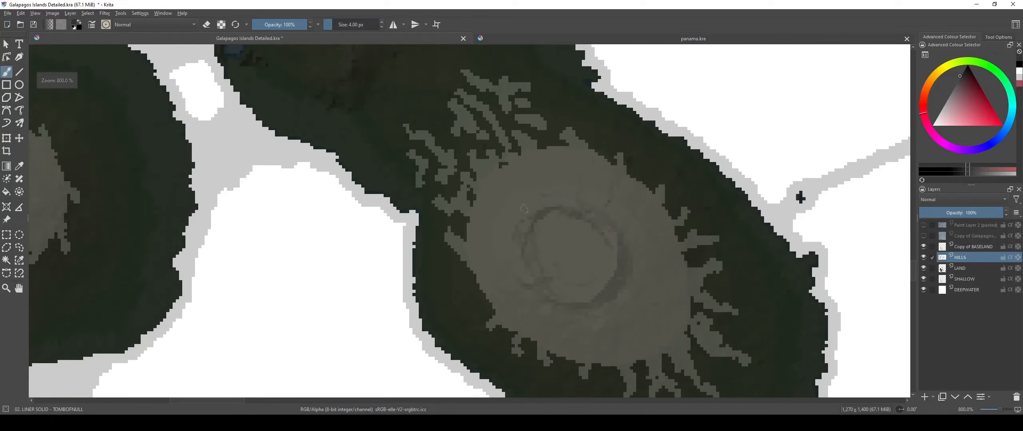
scroll(482, 304, "up", 2)
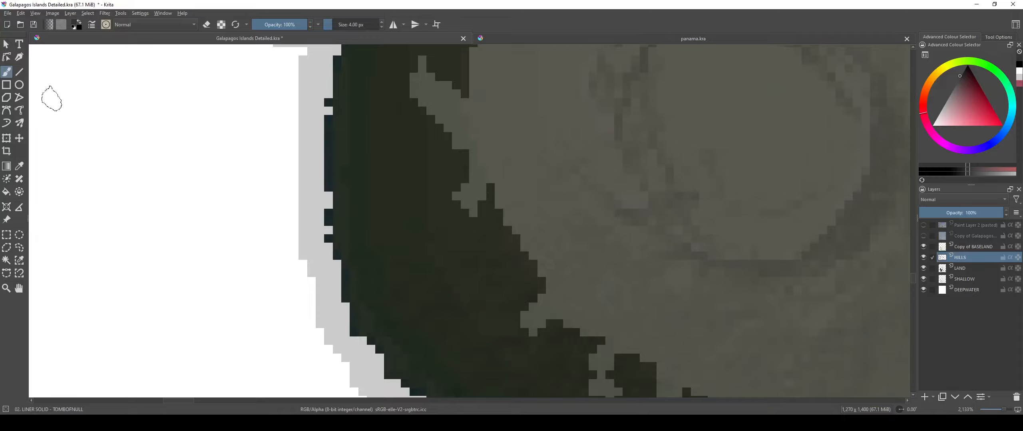
scroll(520, 212, "down", 6)
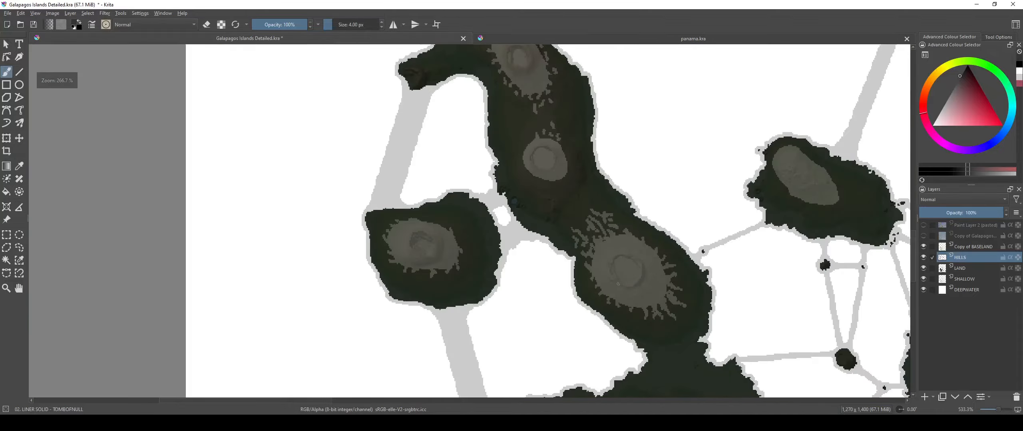
Step: Lengthen the spurs on the large hill's north and northeast edges outward toward the northwest
scroll(618, 284, "up", 5)
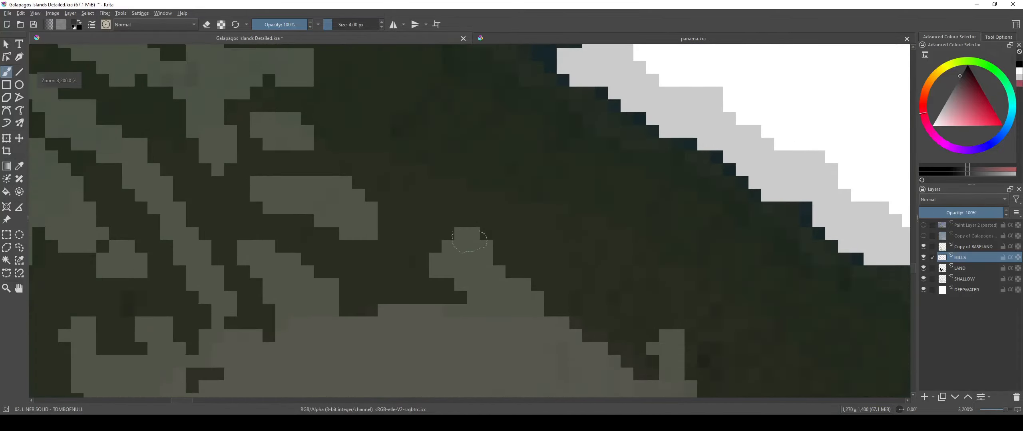
scroll(470, 239, "down", 3)
scroll(492, 138, "up", 3)
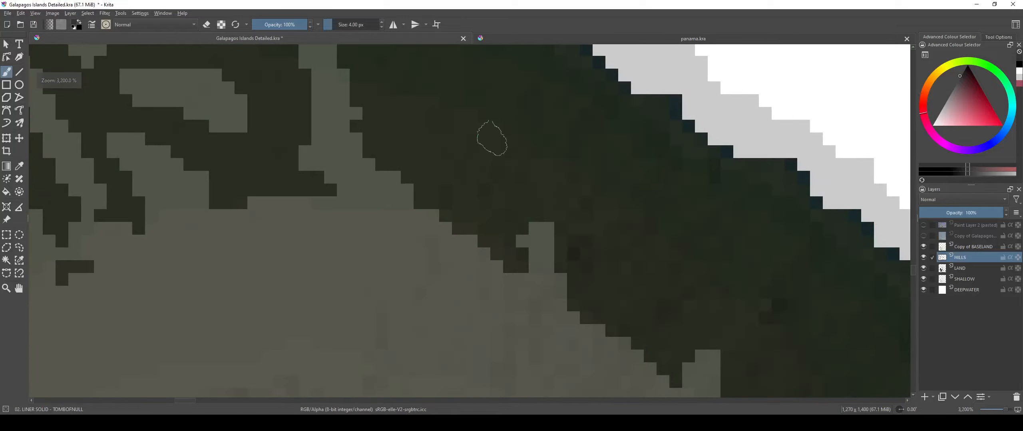
scroll(554, 259, "down", 5)
scroll(553, 259, "up", 4)
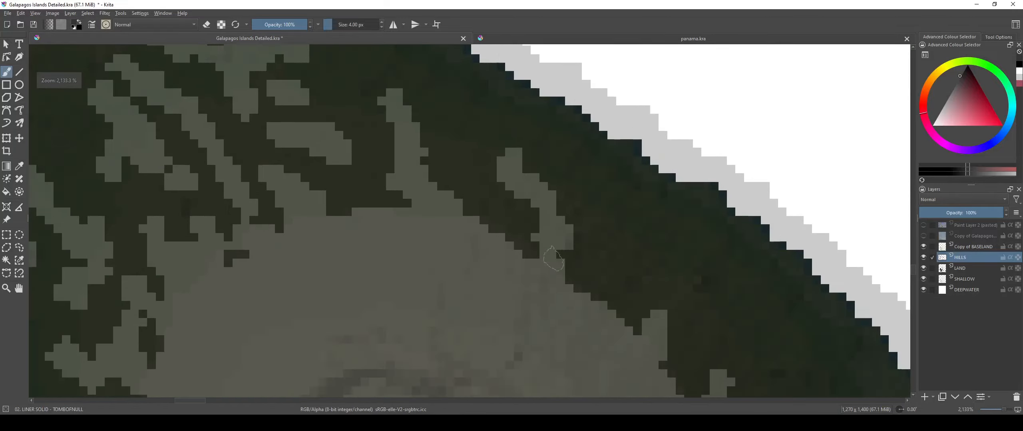
scroll(525, 280, "down", 3)
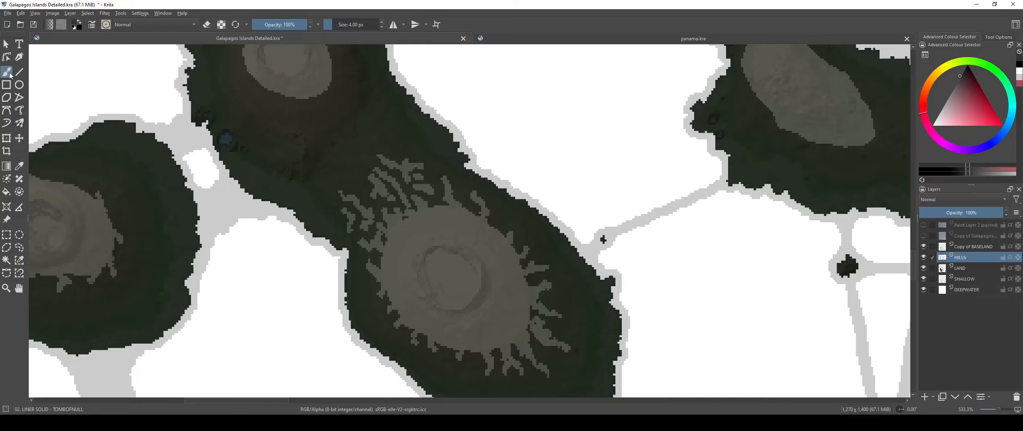
Step: Erase the outermost strip and most of a neighbouring patch northwest of the large hill using a 10 px eraser
scroll(603, 240, "down", 3)
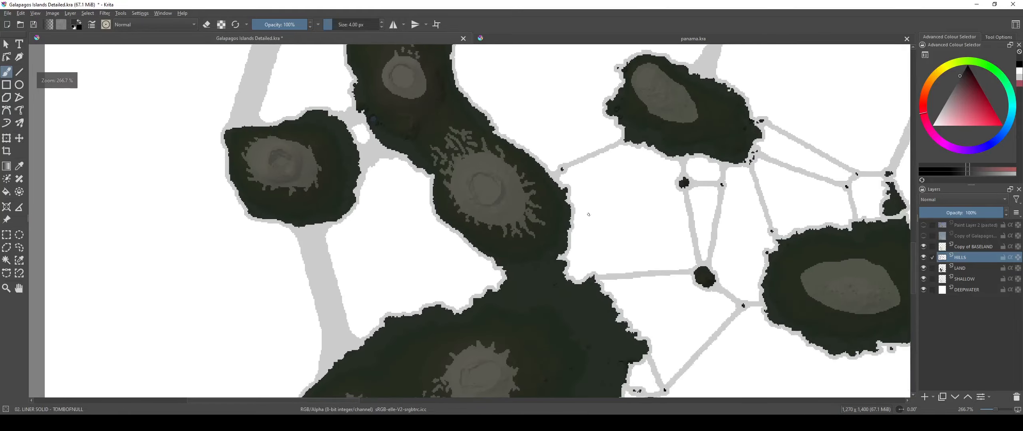
scroll(512, 205, "up", 3)
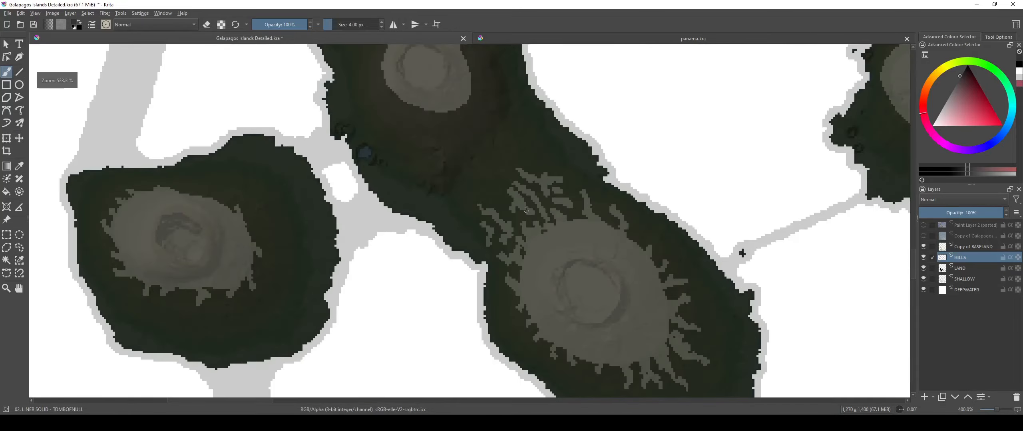
scroll(516, 212, "down", 2)
scroll(528, 232, "up", 7)
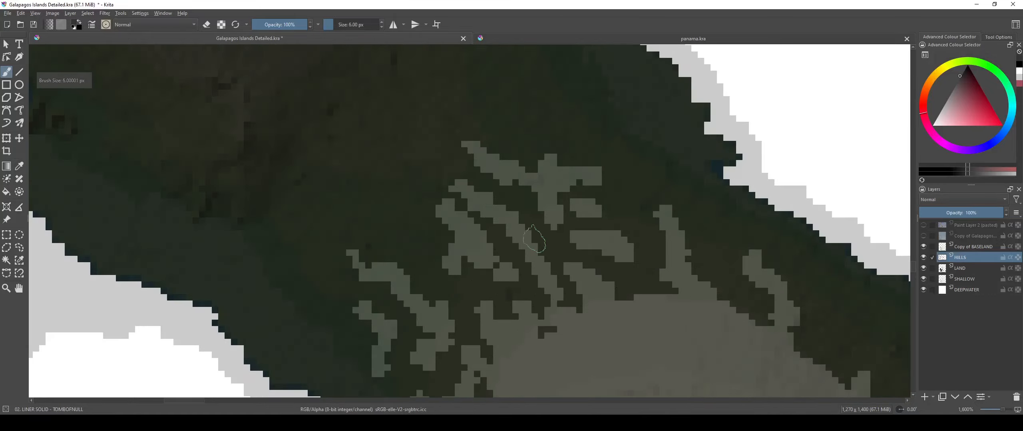
mouse_move(479, 154)
left_mouse_down()
mouse_move(499, 179)
mouse_move(523, 177)
left_mouse_up()
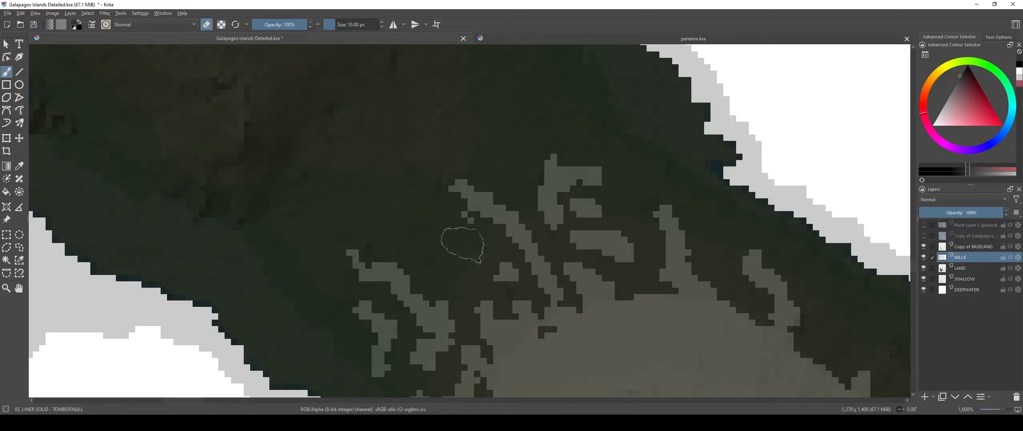
scroll(458, 238, "down", 7)
scroll(425, 233, "up", 5)
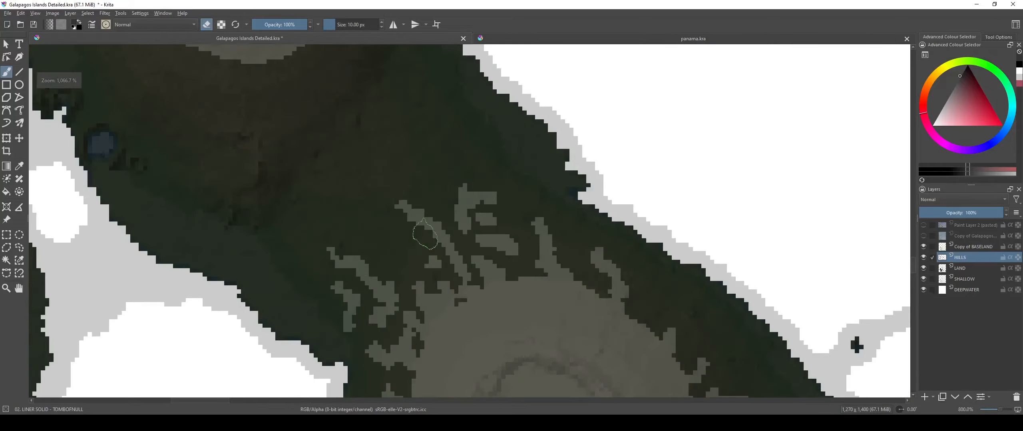
scroll(409, 206, "down", 7)
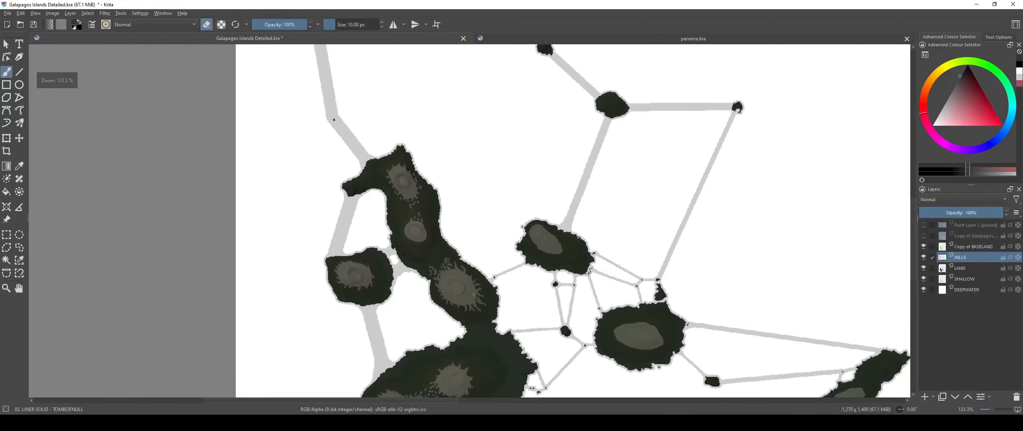
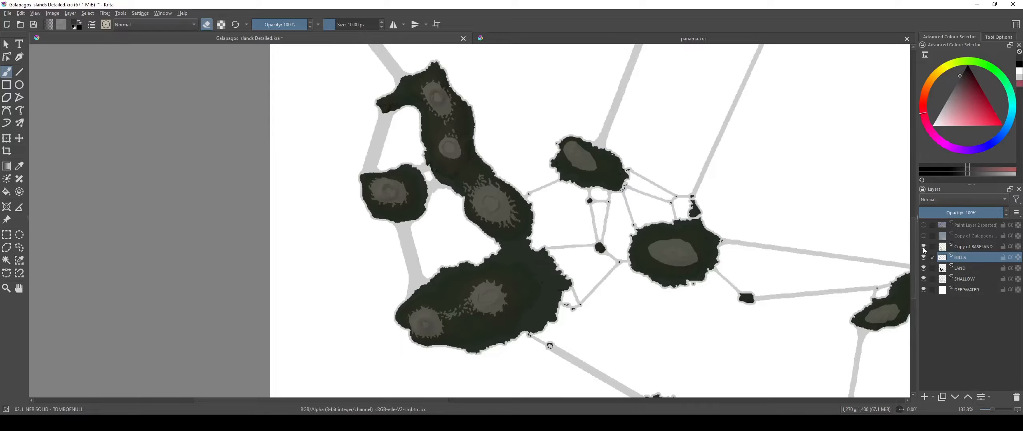
Step: Hide the Copy of BASELAND layer and examine the plain hill shapes across the western and central islands
left_click(923, 246)
scroll(519, 248, "down", 2)
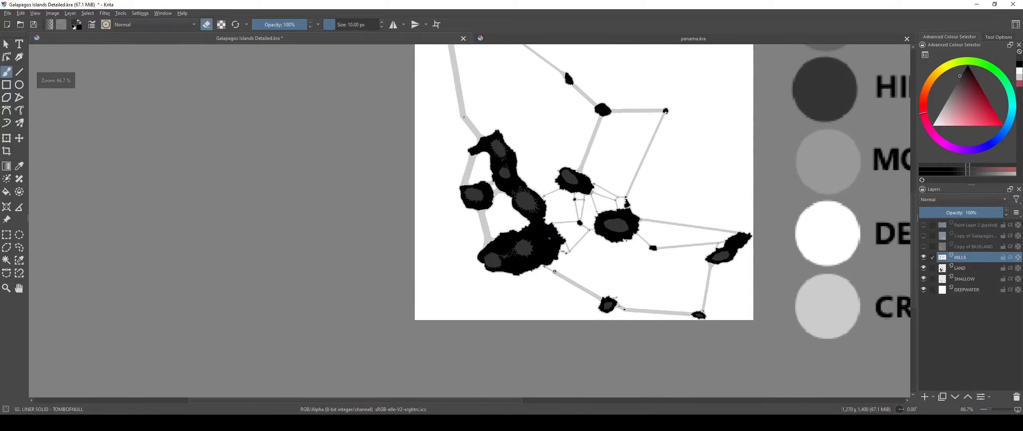
scroll(519, 249, "up", 4)
scroll(515, 271, "up", 2)
left_click_drag(507, 99, 508, 378)
left_click_drag(421, 165, 108, 142)
scroll(497, 257, "down", 3)
scroll(451, 268, "up", 2)
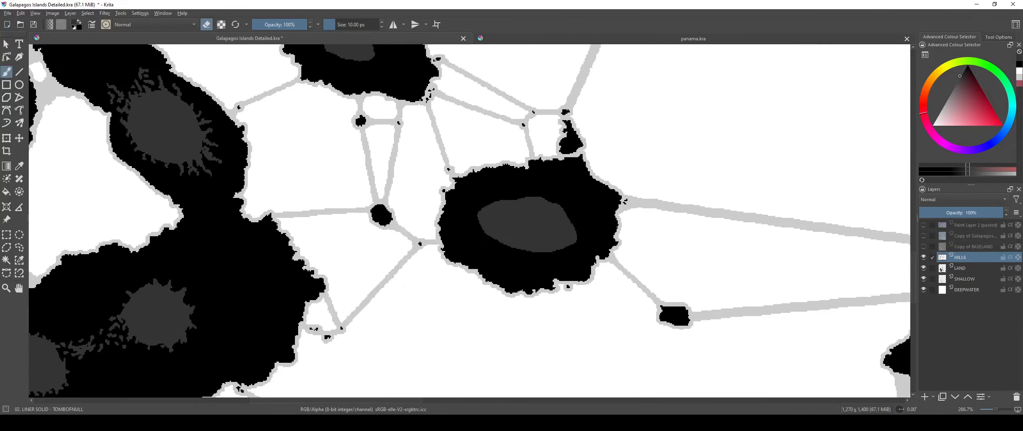
left_click_drag(520, 232, 447, 287)
scroll(447, 287, "up", 3)
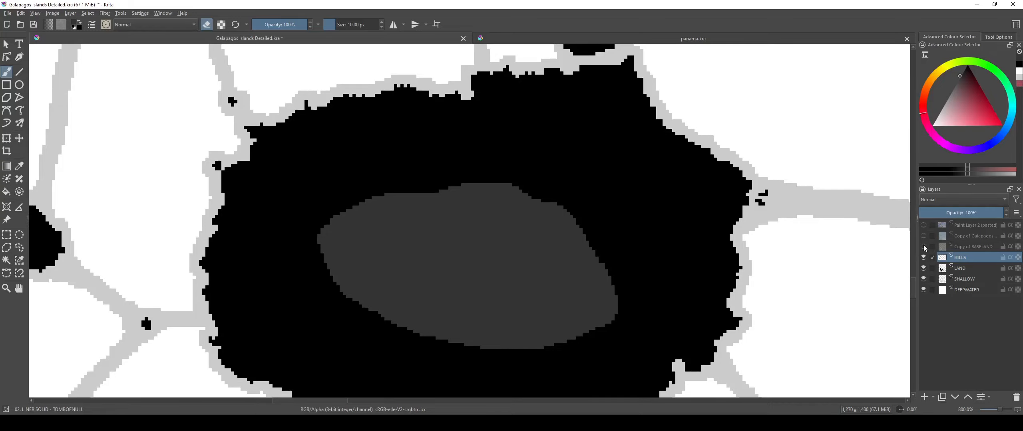
Step: Show the Copy of BASELAND layer again and briefly toggle the Copy of Galapagos reference to compare the hills
left_click(923, 247)
scroll(875, 260, "down", 4)
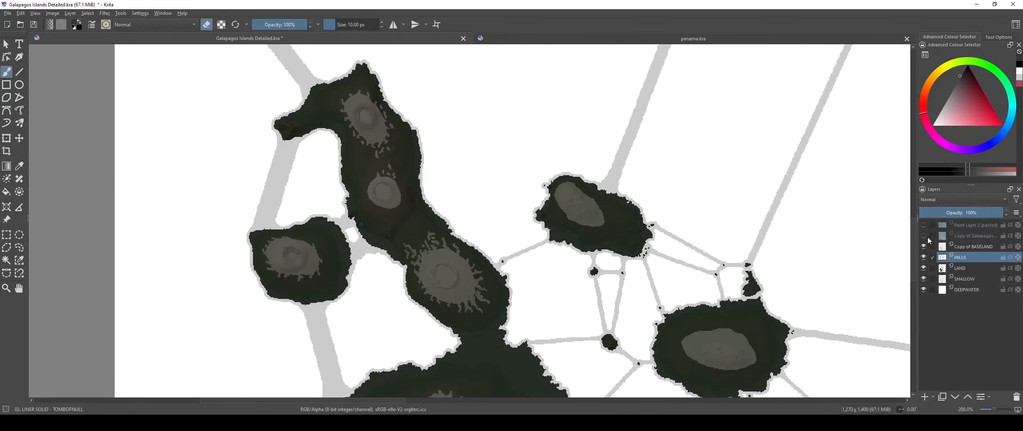
left_click(925, 236)
left_click(925, 237)
scroll(383, 168, "up", 4)
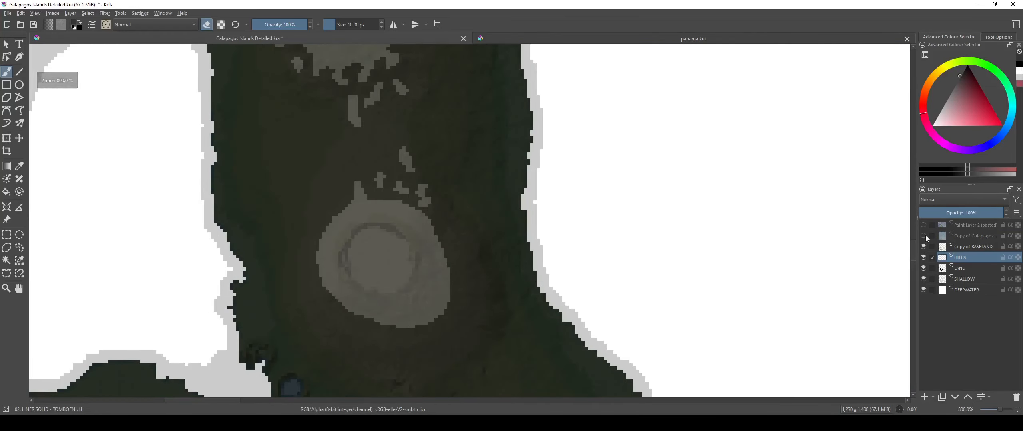
Step: Hide the Copy of BASELAND layer and set up a 4 px painting brush at the western island's middle round hill
left_click(923, 247)
scroll(464, 240, "up", 2)
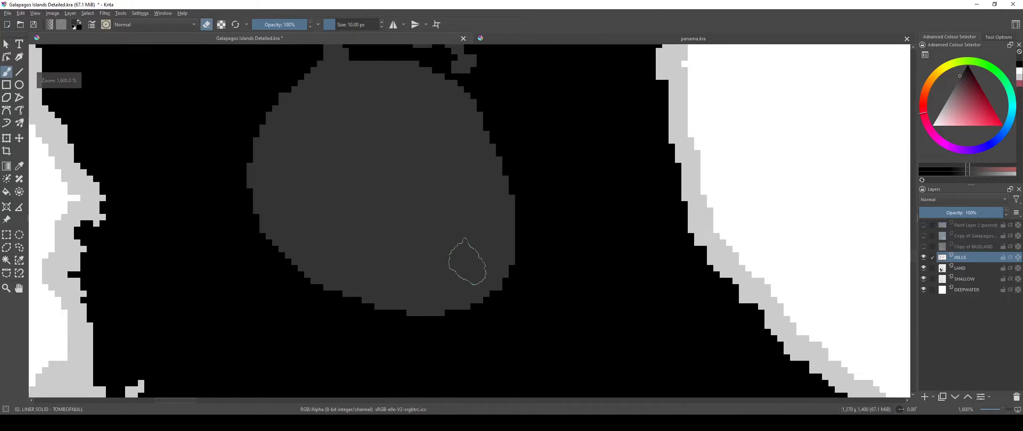
scroll(499, 264, "down", 3)
scroll(487, 256, "up", 2)
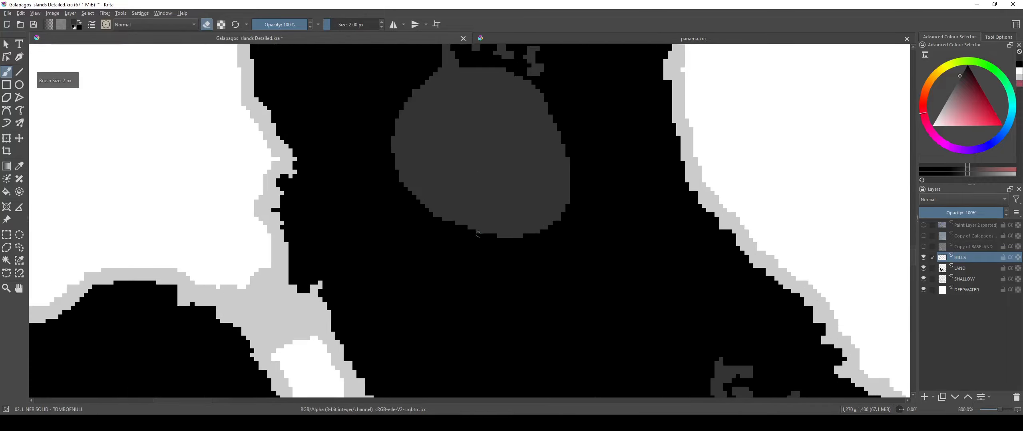
key("[")
key("[")
key("[")
key("[")
key("[")
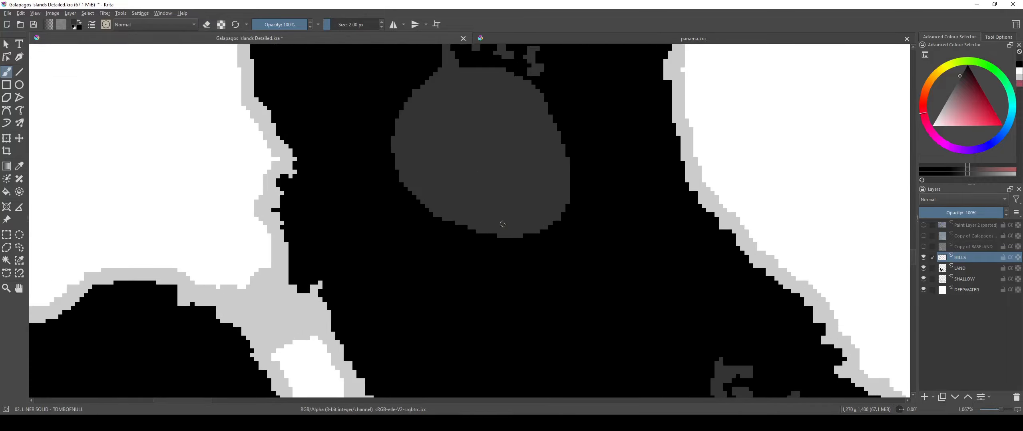
key("]")
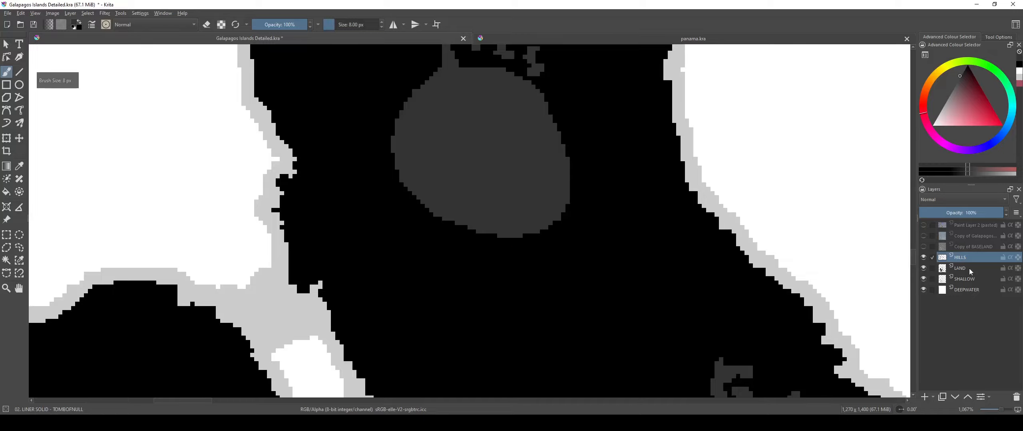
scroll(519, 216, "up", 2)
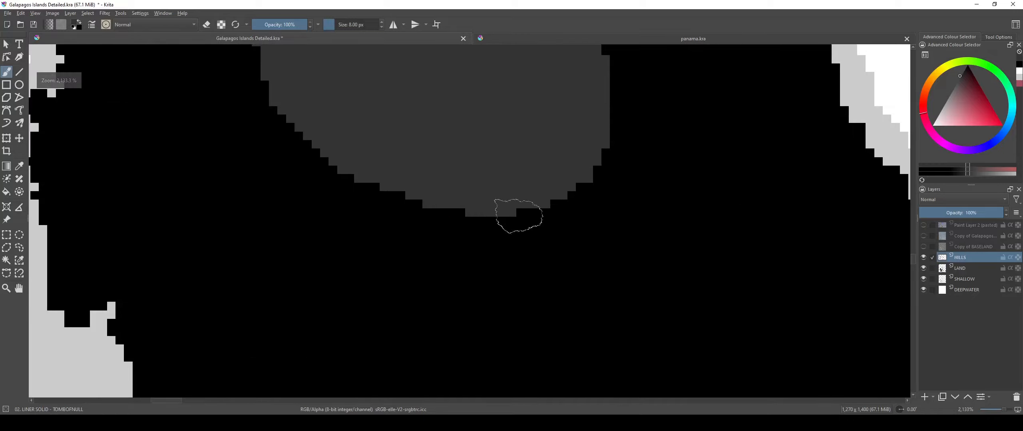
key("[")
key("[")
key("[")
key("[")
Step: Paint short jagged spurs along the round hill's south edge and one at its southeast corner
left_click_drag(497, 208, 555, 251)
left_click_drag(607, 91, 605, 280)
scroll(570, 294, "down", 2)
scroll(494, 272, "up", 2)
mouse_move(464, 296)
left_mouse_down()
mouse_move(521, 303)
mouse_move(532, 333)
mouse_move(588, 348)
left_mouse_up()
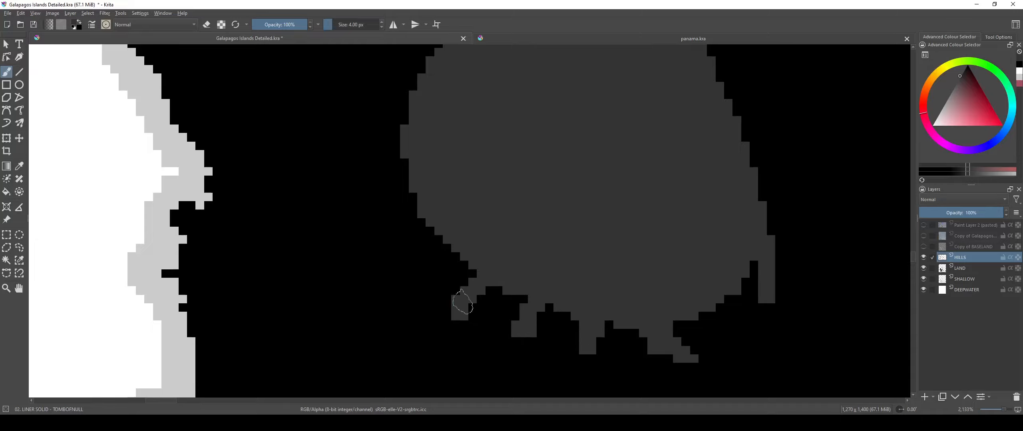
Step: Trim the underside of the round hill's southeast spur with the eraser to thin it
scroll(524, 244, "up", 2)
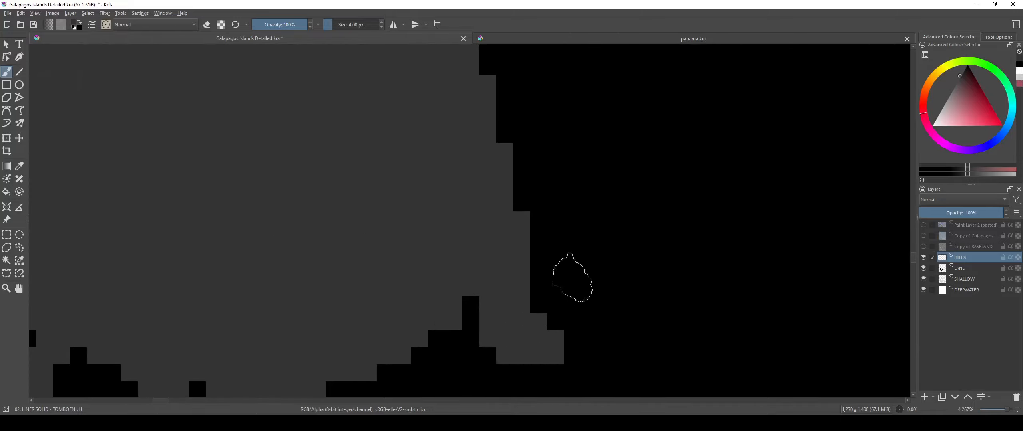
key("e")
mouse_move(491, 366)
left_mouse_down()
mouse_move(494, 271)
mouse_move(483, 251)
left_mouse_up()
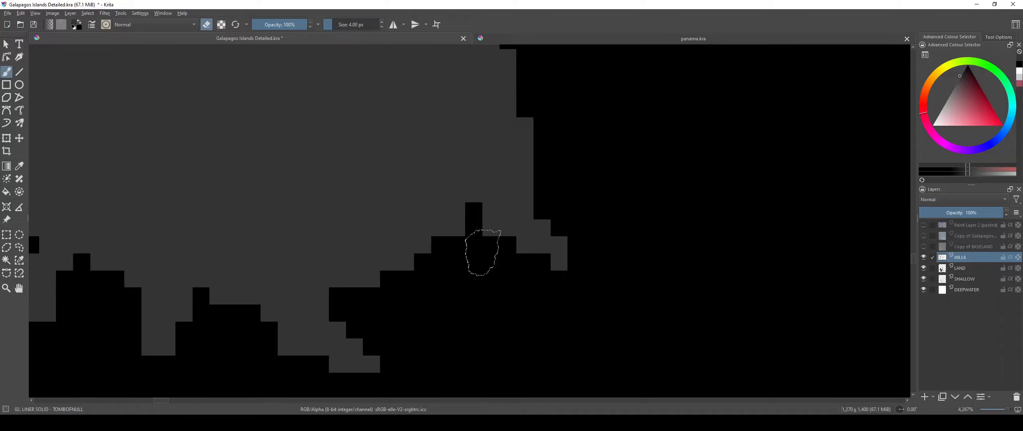
left_click_drag(520, 204, 514, 359)
left_click_drag(443, 158, 499, 233)
Step: Paint small hooked spurs up the round hill's east and northeast edges
key("e")
scroll(500, 233, "down", 2)
mouse_move(503, 201)
left_mouse_down()
mouse_move(508, 288)
mouse_move(633, 281)
mouse_move(635, 296)
left_mouse_up()
scroll(508, 289, "up", 2)
scroll(578, 317, "down", 2)
mouse_move(515, 240)
left_mouse_down()
mouse_move(557, 249)
mouse_move(555, 215)
left_mouse_up()
left_click_drag(534, 259, 538, 152)
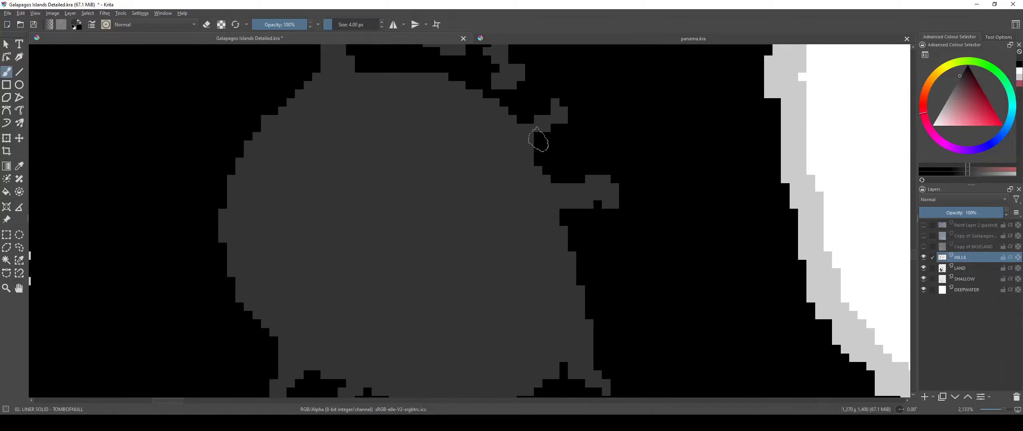
left_click_drag(571, 297, 630, 299)
mouse_move(559, 268)
left_mouse_down()
mouse_move(760, 264)
mouse_move(803, 300)
left_mouse_up()
Step: Paint a spur on the round hill's northwest edge and trim its upper side with the eraser
scroll(494, 209, "down", 2)
scroll(495, 206, "up", 2)
left_click_drag(508, 186, 510, 279)
scroll(510, 278, "up", 2)
mouse_move(504, 239)
left_mouse_down()
mouse_move(453, 181)
mouse_move(565, 230)
left_mouse_up()
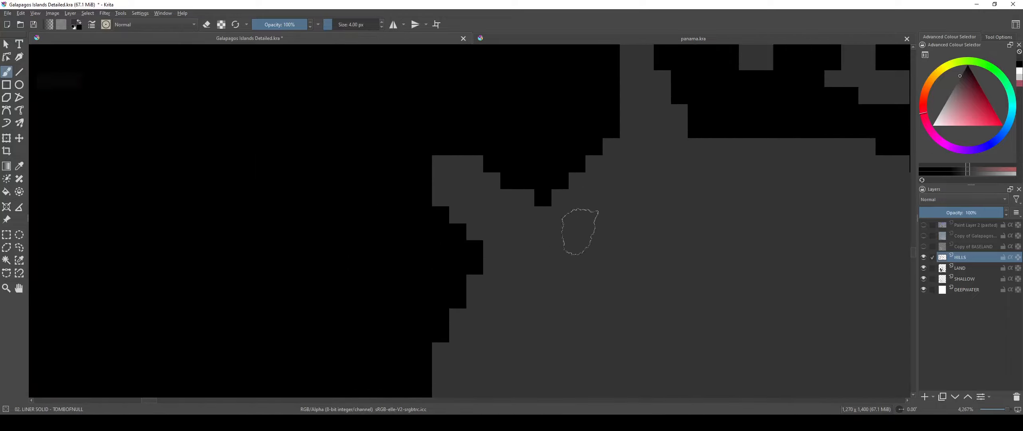
key("e")
mouse_move(470, 144)
left_mouse_down()
mouse_move(536, 182)
mouse_move(453, 148)
left_mouse_up()
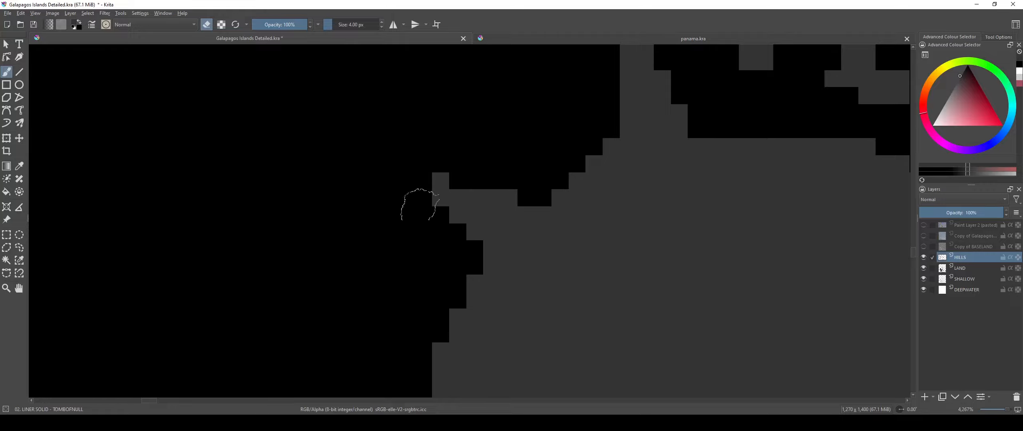
left_click_drag(436, 306, 475, 163)
Step: Paint a thin pointed spur reaching northwest from the round hill's west edge
key("e")
mouse_move(501, 257)
left_mouse_down()
mouse_move(356, 213)
mouse_move(369, 234)
left_mouse_up()
scroll(418, 322, "down", 3)
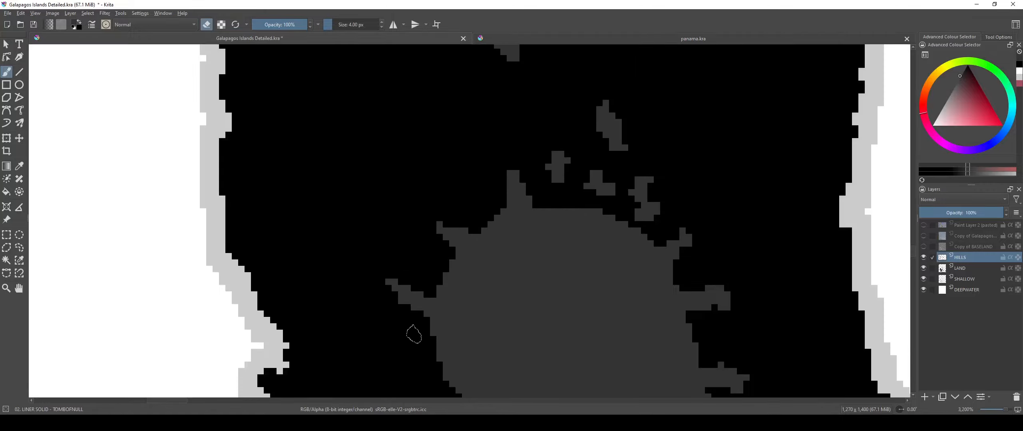
left_click_drag(413, 333, 419, 164)
scroll(456, 217, "up", 2)
left_click_drag(465, 190, 345, 240)
Step: Add more jagged spur detail to the round hill's west side and trim it with the eraser
key("e")
mouse_move(497, 176)
left_mouse_down()
mouse_move(281, 275)
mouse_move(348, 280)
mouse_move(449, 240)
mouse_move(412, 175)
left_mouse_up()
key("e")
mouse_move(327, 194)
left_mouse_down()
mouse_move(384, 151)
mouse_move(364, 194)
left_mouse_up()
scroll(387, 226, "down", 6)
scroll(410, 246, "up", 2)
scroll(417, 258, "down", 4)
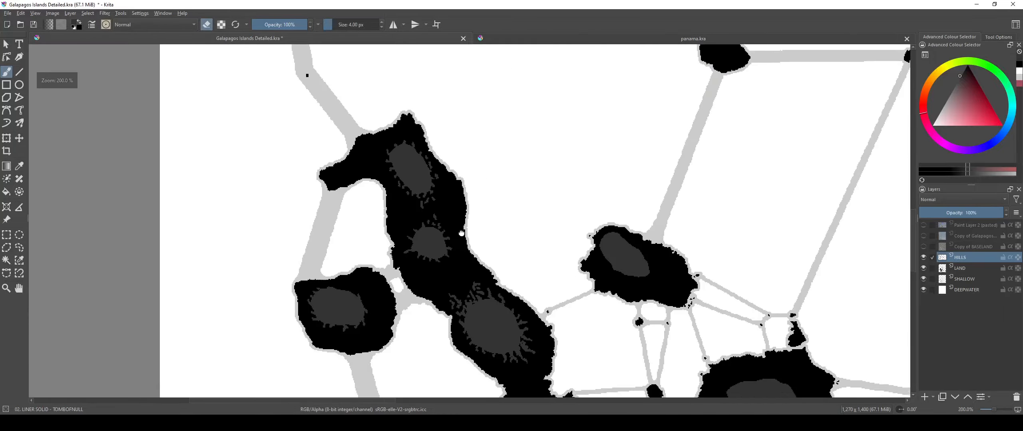
Step: Paint branching spurs around the southeast end of the elongated hill on the north-central island
left_click_drag(412, 310, 407, 263)
scroll(442, 244, "down", 2)
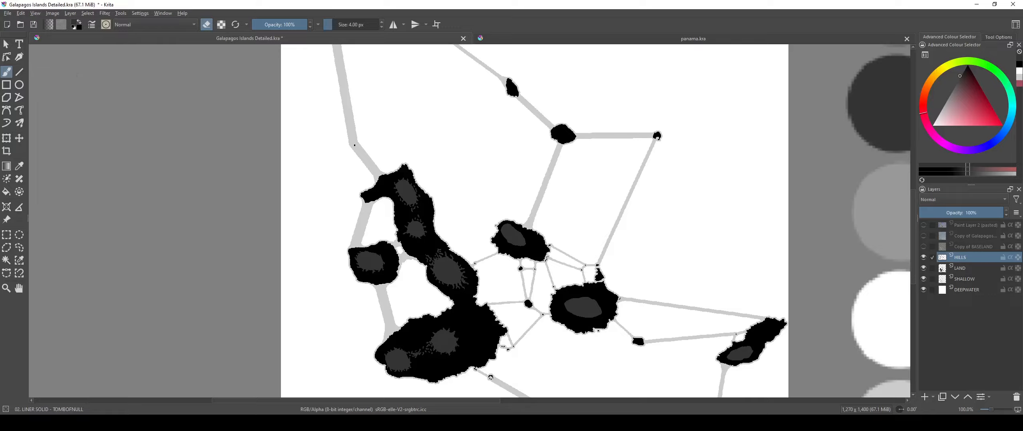
scroll(551, 288, "up", 8)
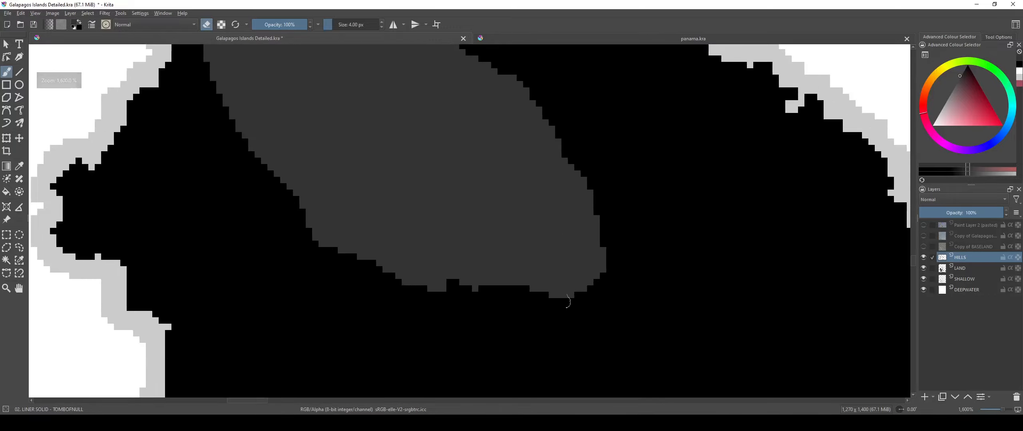
key("e")
left_click_drag(464, 289, 601, 347)
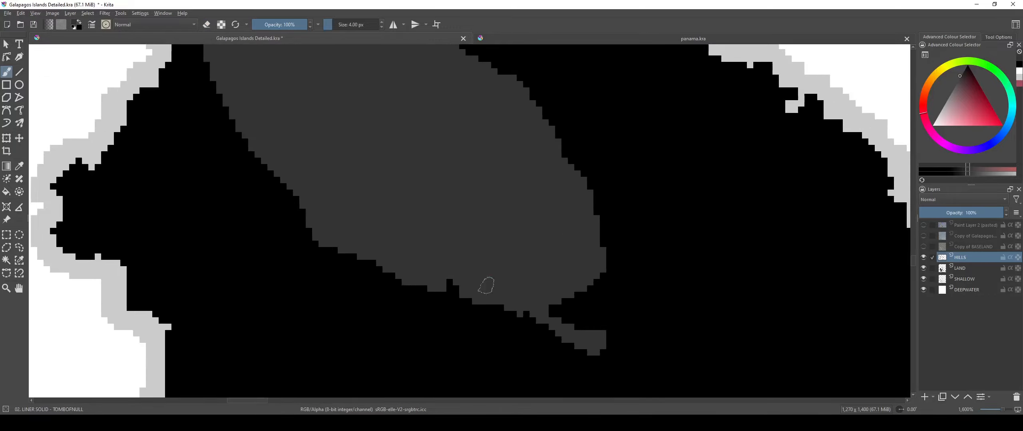
mouse_move(585, 206)
left_mouse_down()
mouse_move(626, 251)
mouse_move(571, 264)
mouse_move(607, 313)
mouse_move(656, 332)
left_mouse_up()
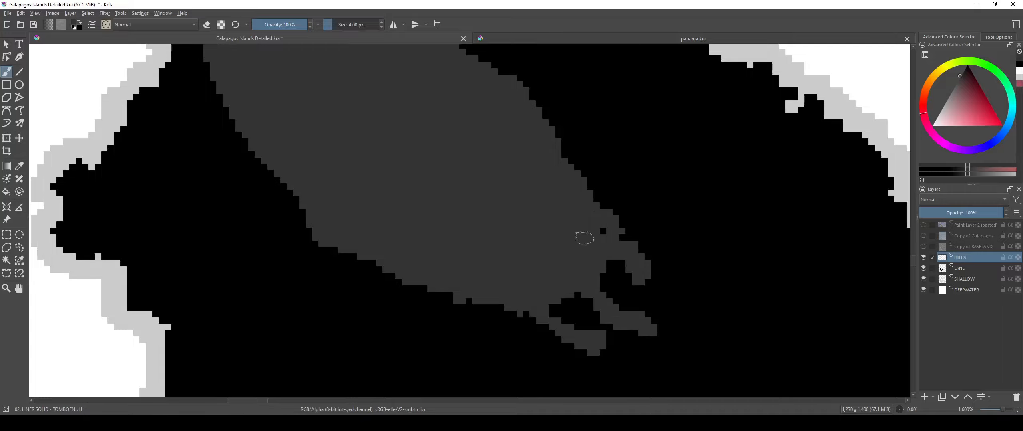
left_click_drag(614, 272, 616, 278)
Step: Paint short spurs at the elongated hill's northwest tip and along its north edge
left_click_drag(284, 101, 439, 246)
scroll(426, 233, "down", 1)
scroll(388, 194, "up", 2)
left_click_drag(374, 176, 351, 122)
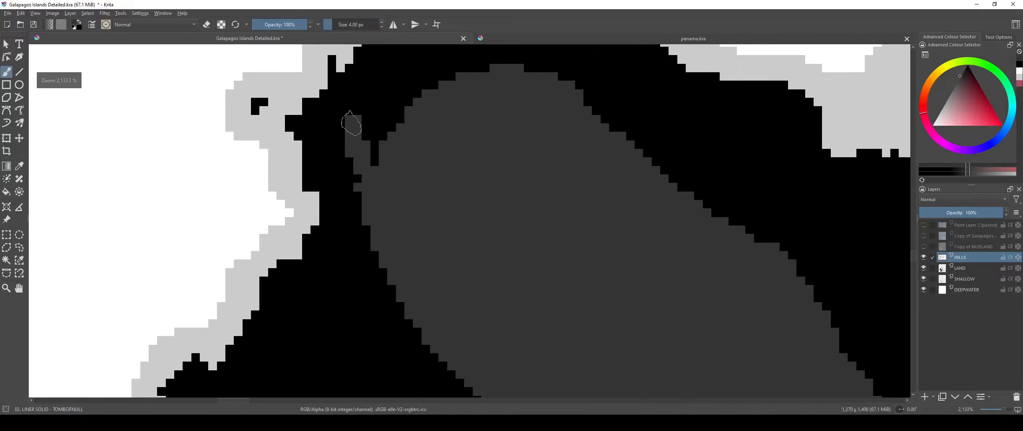
left_click_drag(516, 138, 491, 219)
left_click_drag(576, 167, 585, 201)
left_click_drag(606, 241, 544, 69)
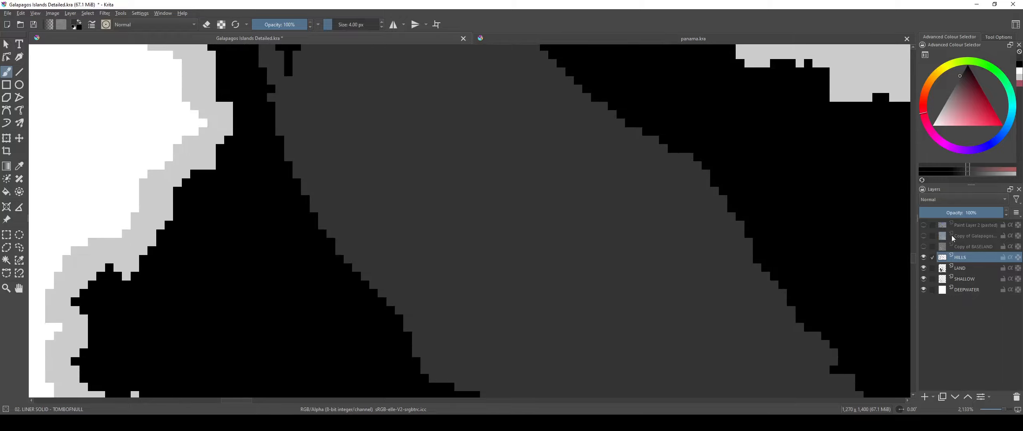
Step: Check the Copy of BASELAND relief and paint three downward spurs along the elongated hill's southwest edge
left_click(923, 247)
left_click(923, 247)
left_click_drag(551, 293, 598, 168)
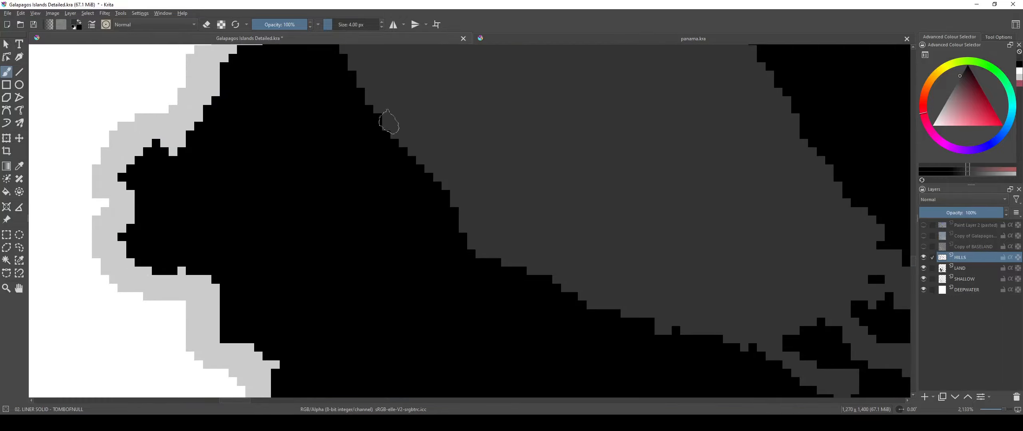
left_click_drag(389, 122, 376, 177)
left_click_drag(440, 191, 408, 253)
left_click_drag(507, 266, 445, 304)
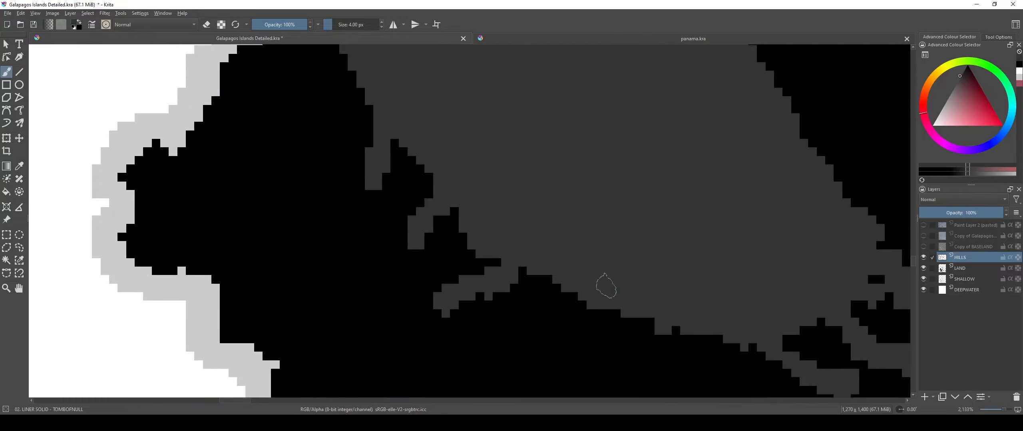
Step: Paint additional short spurs along the elongated hill's south edge toward its southeast end
scroll(547, 213, "down", 4)
scroll(547, 213, "up", 4)
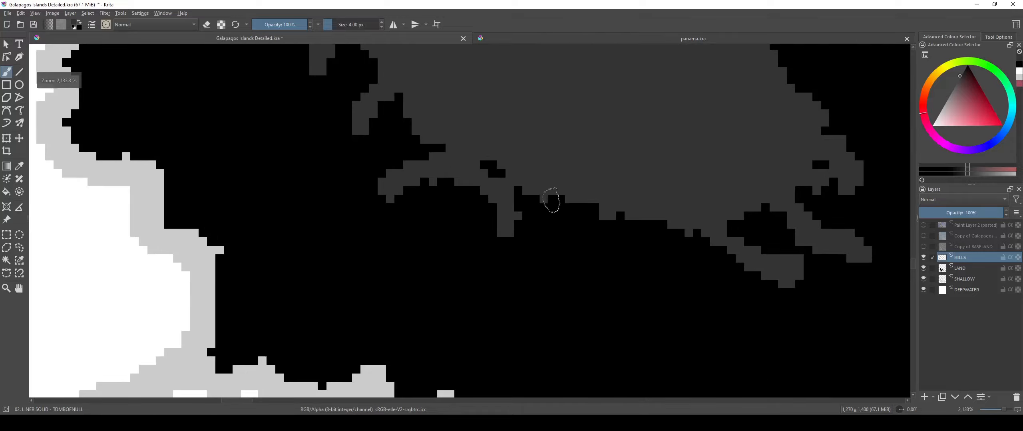
left_click_drag(613, 212, 601, 219)
left_click_drag(670, 228, 654, 268)
scroll(604, 276, "down", 4)
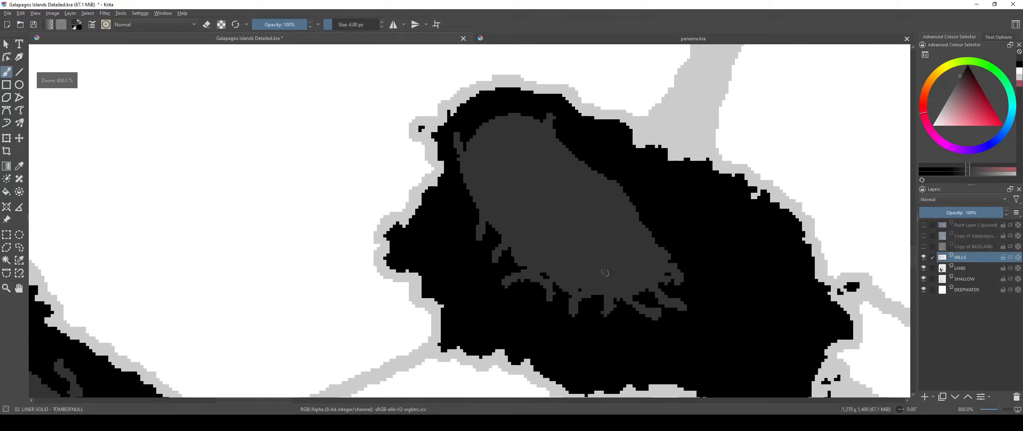
Step: Paint four short spurs along the northeast edge of the elongated hill on the north-central island and touch them up
scroll(571, 164, "up", 4)
left_click_drag(565, 130, 613, 105)
left_click_drag(615, 179, 633, 167)
left_click_drag(691, 202, 735, 186)
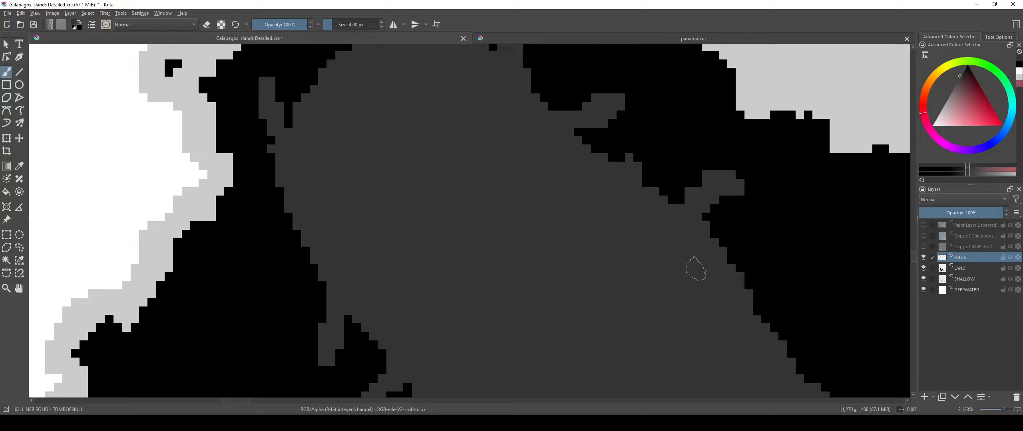
left_click_drag(749, 268, 788, 259)
left_click_drag(770, 231, 496, 112)
left_click_drag(507, 212, 614, 256)
scroll(596, 280, "down", 4)
scroll(580, 274, "up", 3)
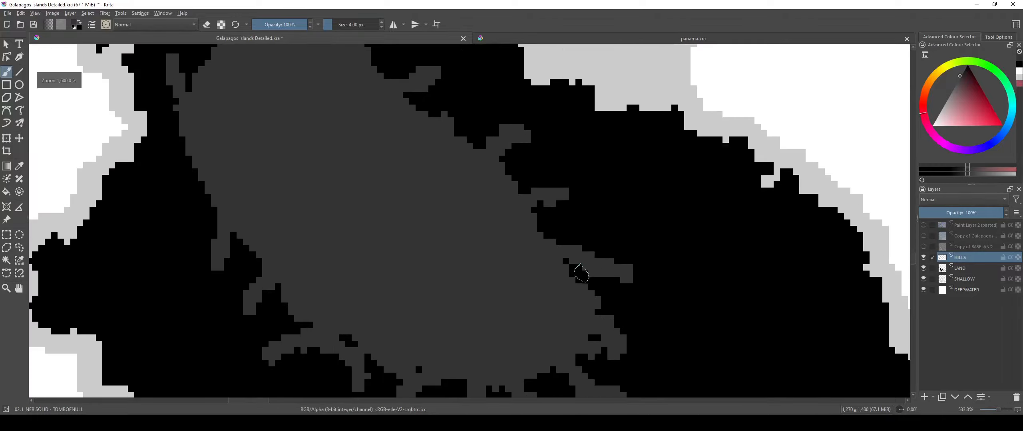
scroll(582, 297, "down", 3)
scroll(604, 288, "up", 4)
key("e")
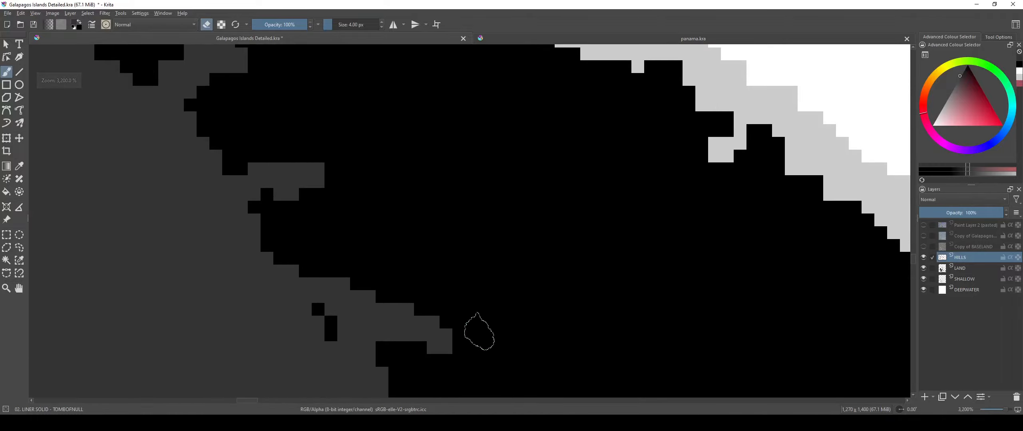
scroll(478, 332, "down", 5)
scroll(481, 165, "up", 5)
key("e")
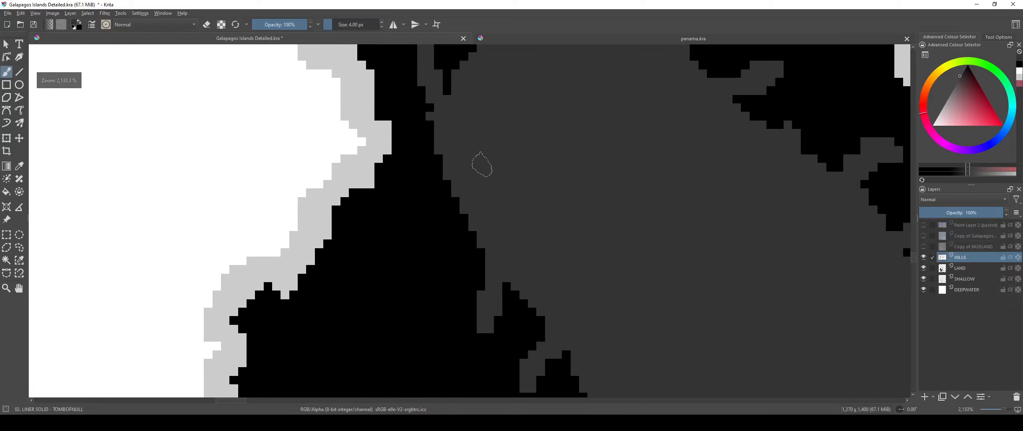
Step: Paint short spurs along the west edge of the oval hill on the central island
scroll(417, 256, "down", 6)
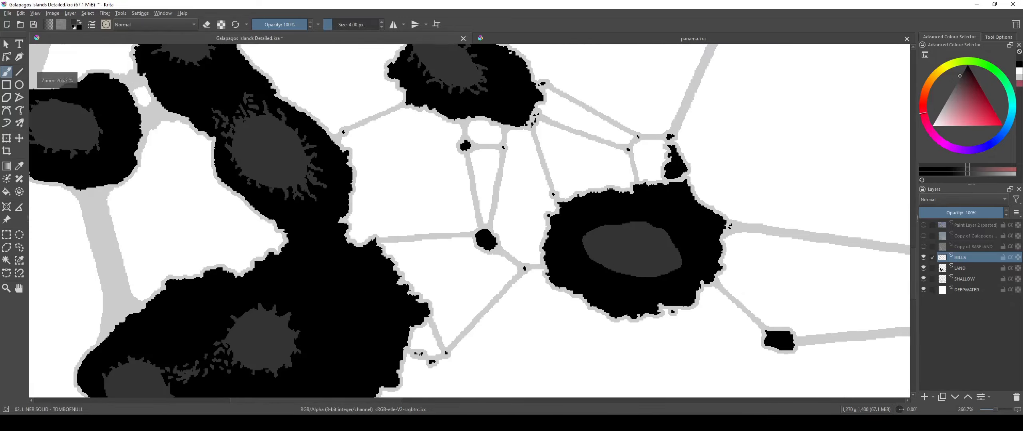
scroll(555, 237, "up", 6)
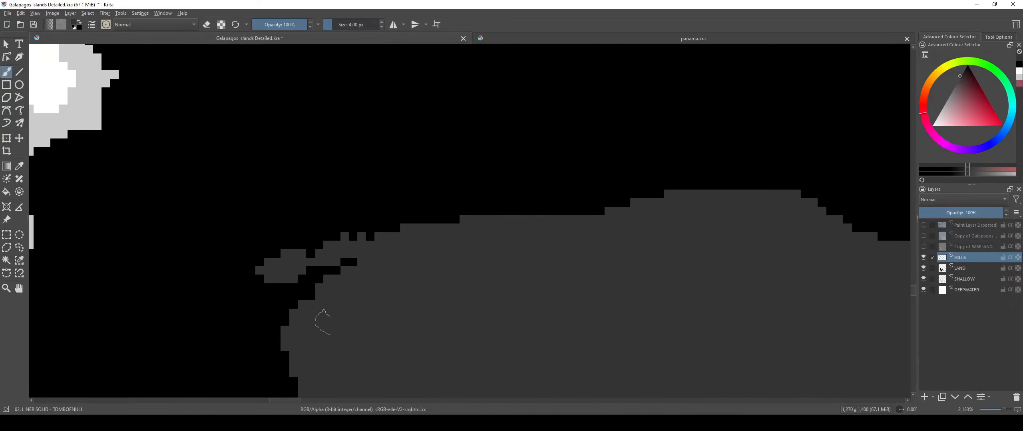
left_click_drag(294, 329, 237, 347)
left_click_drag(377, 338, 372, 175)
left_click_drag(240, 151, 310, 275)
left_click_drag(339, 352, 310, 193)
left_click_drag(359, 176, 240, 183)
left_click_drag(246, 121, 259, 98)
Step: Paint downward spurs along the oval hill's southwest edge, trimming them with the eraser
mouse_move(368, 197)
left_mouse_down()
mouse_move(419, 279)
mouse_move(447, 289)
left_mouse_up()
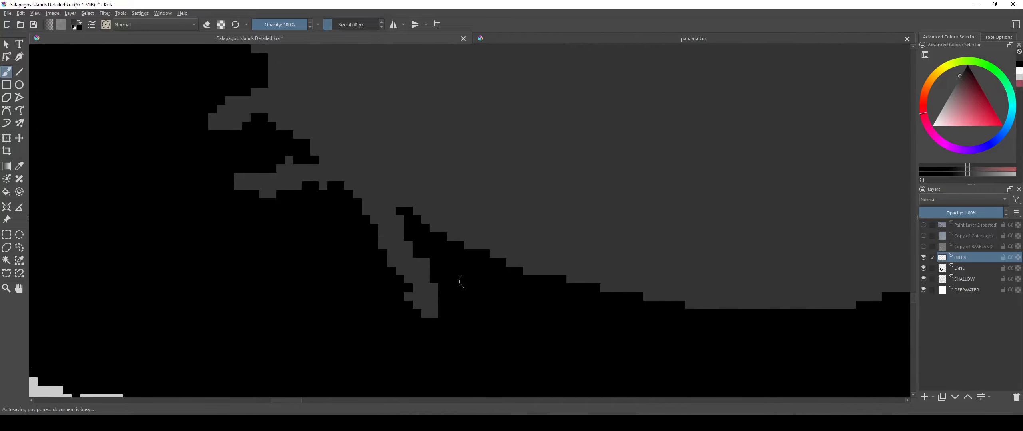
left_click_drag(402, 238, 404, 214)
mouse_move(545, 279)
left_mouse_down()
mouse_move(532, 327)
mouse_move(540, 347)
left_mouse_up()
left_click_drag(678, 282, 409, 199)
key("e")
left_click_drag(280, 276, 300, 236)
key("e")
left_click_drag(407, 227, 427, 286)
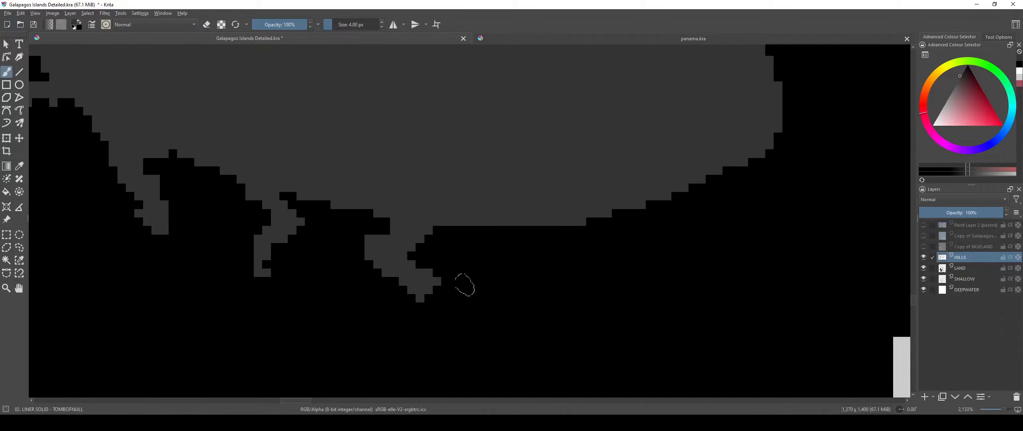
Step: Paint spurs along the oval hill's south edge and around its southeast end
left_click_drag(518, 223, 619, 299)
left_click_drag(651, 245, 523, 286)
left_click_drag(503, 239, 619, 272)
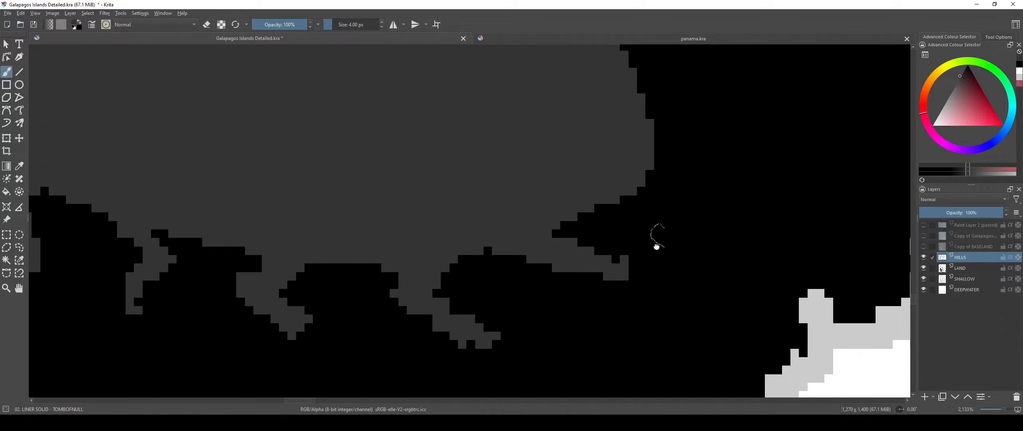
left_click_drag(664, 226, 598, 318)
left_click_drag(596, 236, 639, 152)
Step: Paint curled spurs along the oval hill's northeast edge, refining their shapes with the eraser
left_click_drag(547, 132, 573, 308)
left_click_drag(536, 170, 539, 243)
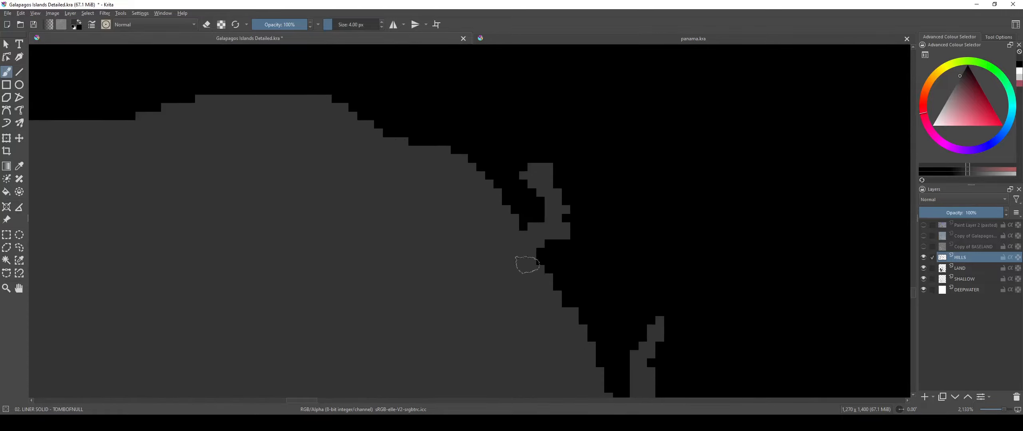
left_click(550, 274)
left_click_drag(553, 275, 621, 357)
scroll(565, 291, "up", 2)
left_click_drag(567, 332, 716, 162)
mouse_move(440, 219)
left_mouse_down()
mouse_move(516, 308)
mouse_move(520, 139)
mouse_move(473, 287)
left_mouse_up()
mouse_move(473, 288)
left_mouse_down()
mouse_move(577, 369)
mouse_move(614, 372)
left_mouse_up()
key("e")
left_click_drag(600, 293, 657, 260)
key("e")
left_click_drag(461, 292, 529, 306)
left_click_drag(494, 256, 560, 115)
Step: Paint a long curled spur and a shorter pointed spur on the oval hill's north edge
scroll(455, 250, "down", 3)
mouse_move(458, 255)
left_mouse_down()
mouse_move(496, 292)
mouse_move(450, 296)
mouse_move(432, 323)
left_mouse_up()
scroll(494, 270, "up", 2)
mouse_move(310, 310)
left_mouse_down()
mouse_move(226, 160)
mouse_move(195, 144)
left_mouse_up()
left_click_drag(187, 261, 464, 264)
mouse_move(363, 209)
left_mouse_down()
mouse_move(482, 146)
mouse_move(537, 164)
left_mouse_up()
left_click_drag(476, 209, 533, 295)
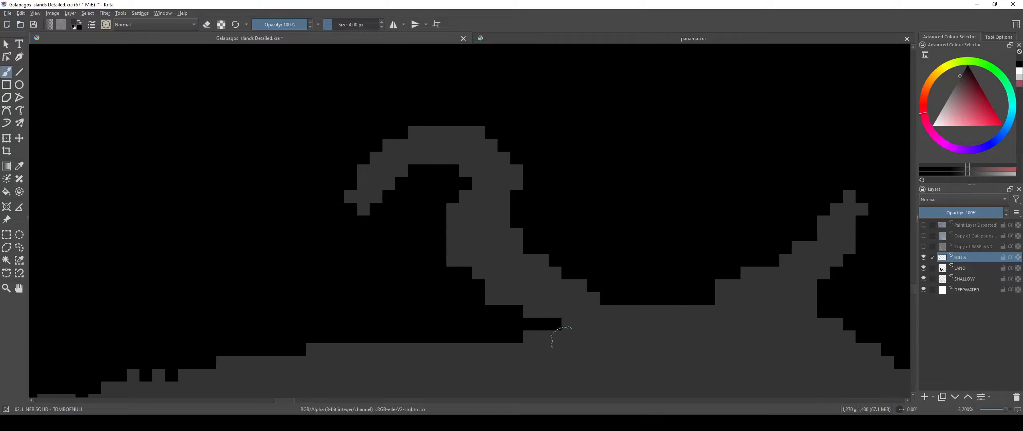
scroll(497, 331, "down", 8)
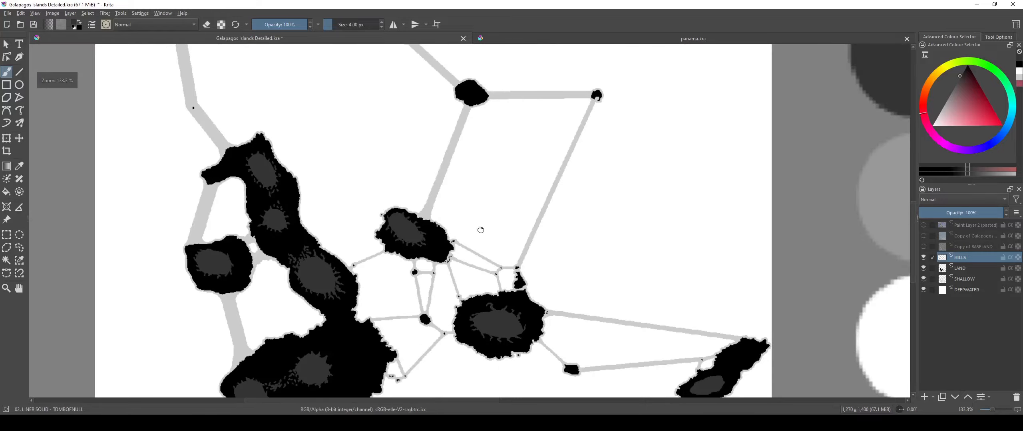
Step: Paint thin branching spurs on the oval hill's northwest edge and thin one with the eraser
scroll(485, 261, "up", 4)
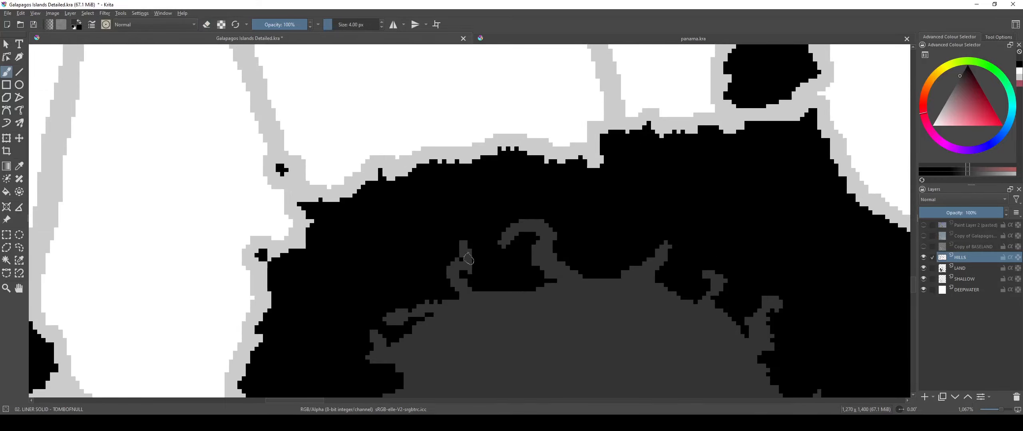
scroll(468, 259, "up", 3)
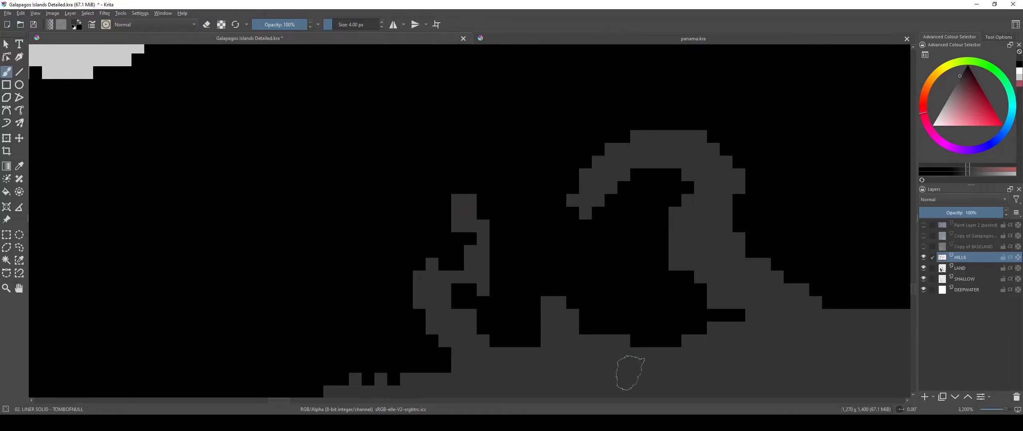
left_click_drag(556, 307, 567, 267)
scroll(592, 312, "down", 4)
scroll(659, 322, "up", 3)
key("e")
left_click(437, 288)
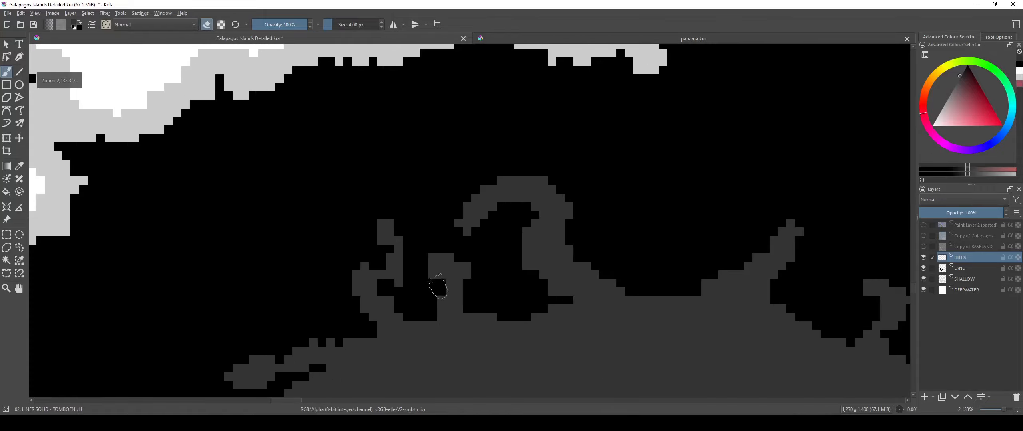
scroll(505, 320, "down", 3)
scroll(505, 320, "up", 3)
key("e")
Step: Paint a hooked spur on the oval hill's north edge between the long curl and the pointed spur
mouse_move(389, 287)
left_mouse_down()
mouse_move(398, 234)
mouse_move(409, 235)
left_mouse_up()
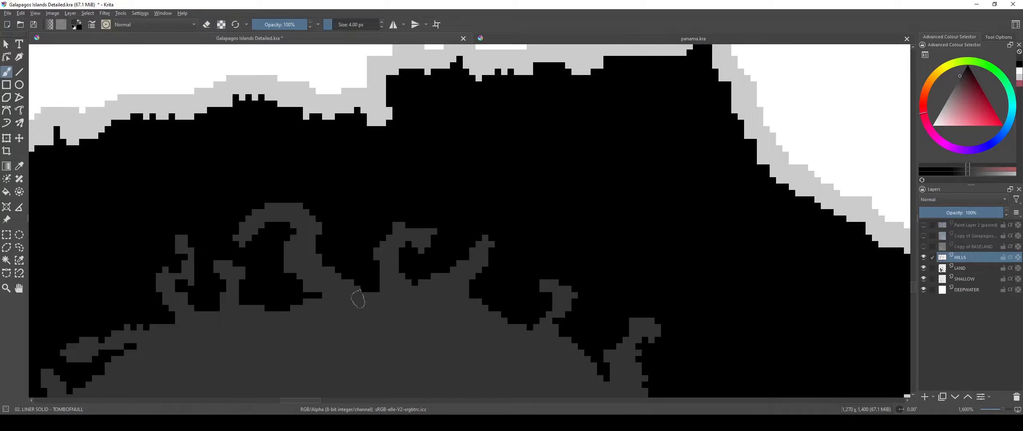
scroll(410, 317, "down", 3)
scroll(411, 318, "up", 3)
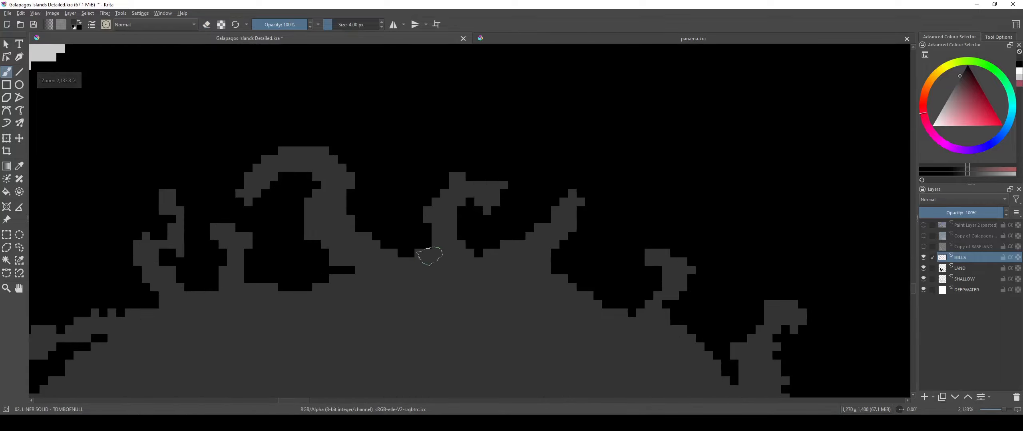
scroll(436, 280, "down", 3)
scroll(438, 305, "down", 2)
scroll(439, 305, "up", 5)
scroll(479, 280, "down", 5)
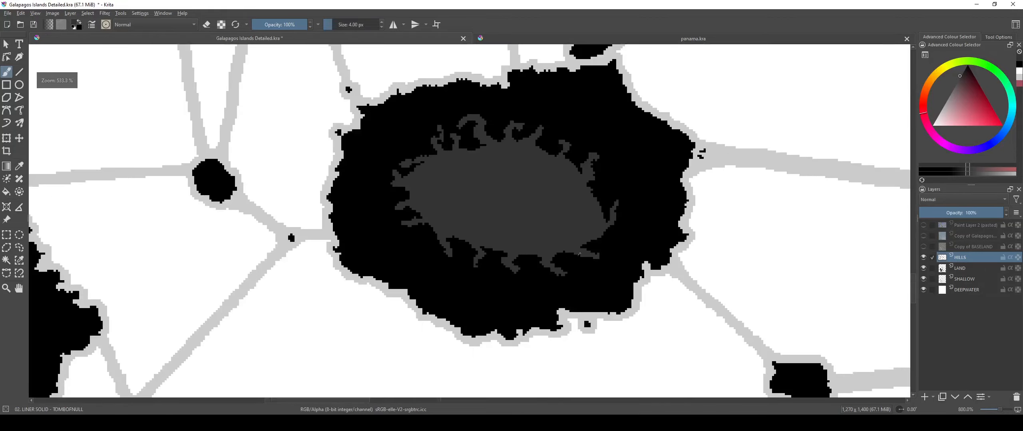
scroll(586, 268, "up", 7)
scroll(586, 267, "down", 6)
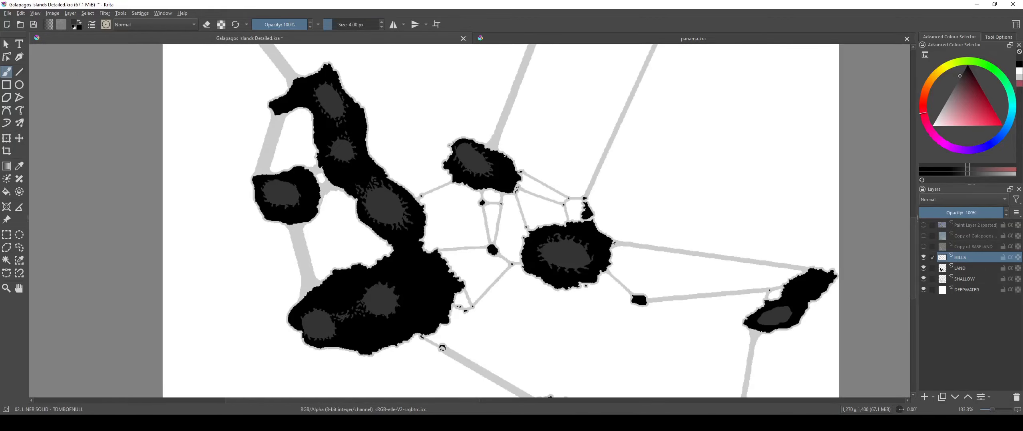
Step: Check the Copy of BASELAND relief and paint spurs along the north edge and northeast corner of the easternmost island's hill
left_click_drag(491, 216, 466, 171)
left_click(922, 246)
left_click(922, 246)
left_click_drag(746, 269, 538, 231)
scroll(583, 236, "up", 5)
scroll(561, 228, "up", 2)
mouse_move(571, 203)
left_mouse_down()
mouse_move(598, 187)
mouse_move(613, 158)
left_mouse_up()
mouse_move(598, 252)
left_mouse_down()
mouse_move(617, 256)
mouse_move(649, 207)
left_mouse_up()
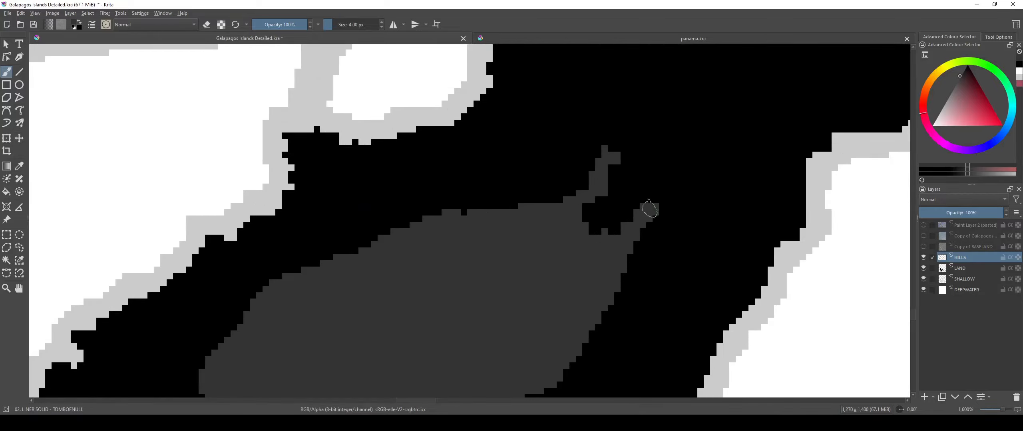
scroll(654, 212, "down", 3)
scroll(565, 219, "up", 3)
left_click_drag(541, 226, 587, 154)
left_click_drag(509, 254, 623, 178)
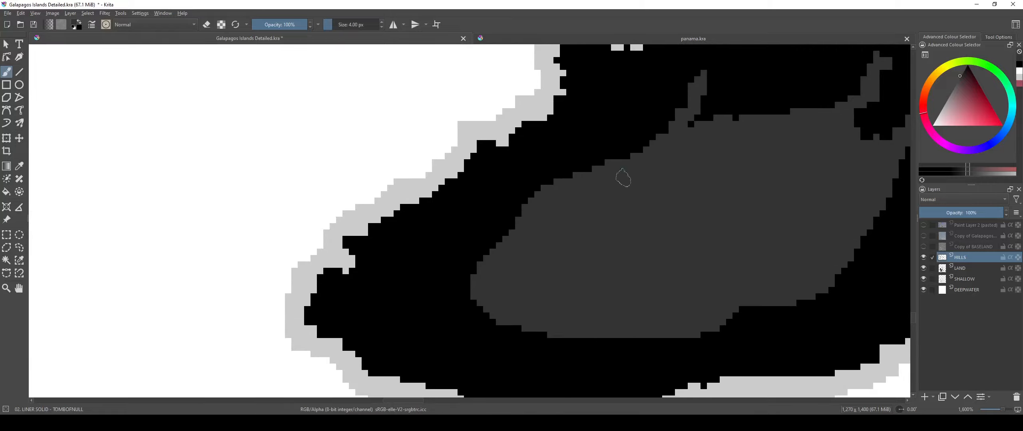
Step: Paint short spurs along the west, southwest and south edges of the easternmost island's hill
left_click_drag(546, 210, 479, 222)
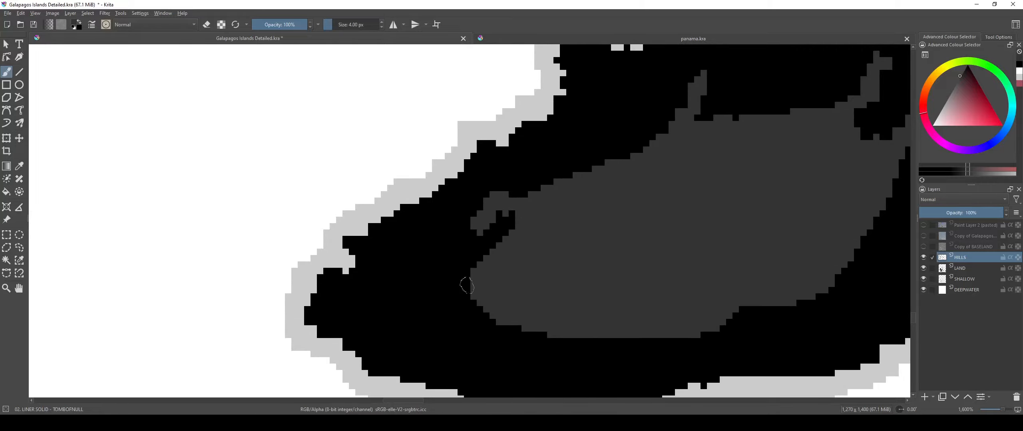
left_click_drag(466, 286, 404, 305)
left_click_drag(500, 320, 446, 351)
left_click_drag(563, 322, 497, 256)
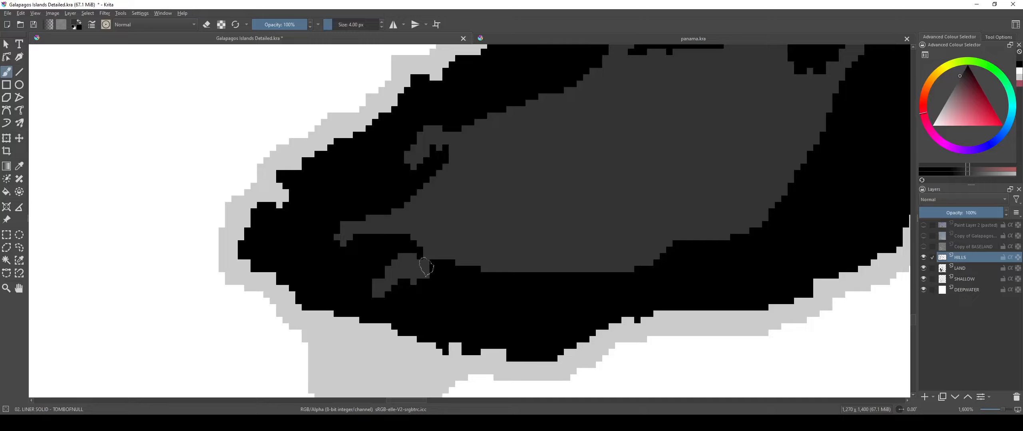
left_click_drag(426, 267, 516, 271)
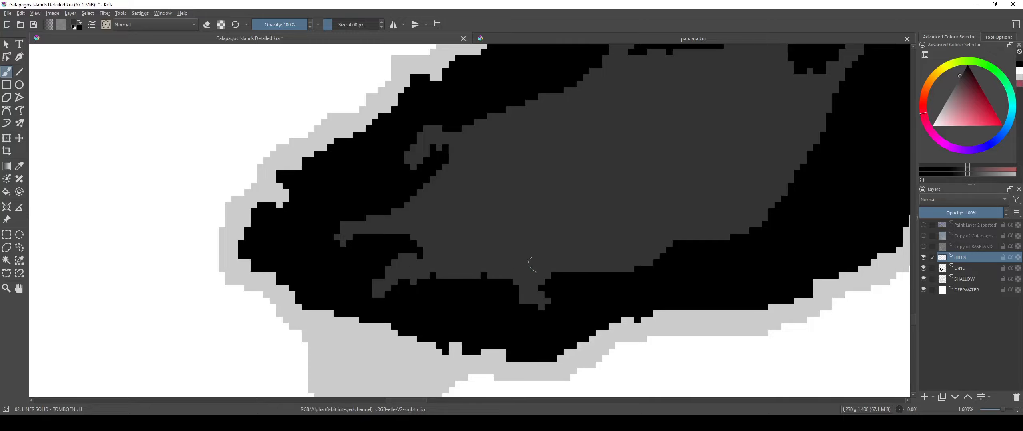
left_click_drag(640, 239, 715, 279)
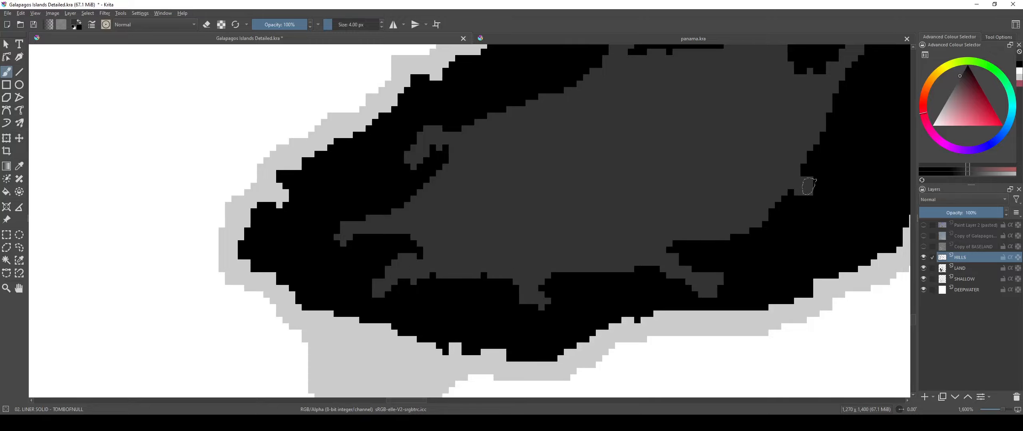
Step: Paint short spurs on the east and southeast edges of the easternmost island's hill
left_click_drag(808, 187, 843, 171)
scroll(744, 235, "down", 3)
left_click_drag(751, 224, 626, 255)
scroll(638, 242, "up", 4)
mouse_move(594, 346)
left_mouse_down()
mouse_move(595, 365)
mouse_move(589, 322)
mouse_move(540, 215)
mouse_move(535, 272)
left_mouse_up()
scroll(535, 271, "down", 5)
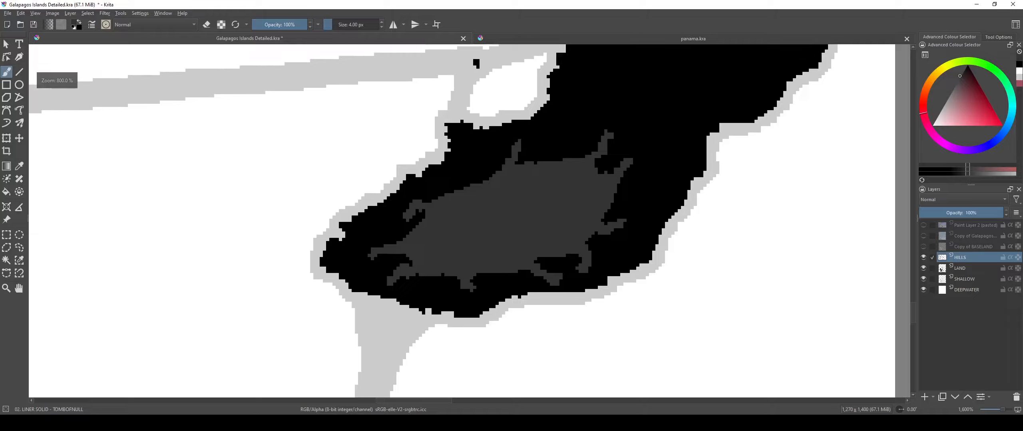
Step: Paint a hooked spur on the east edge of the easternmost island's hill and refine its tip
scroll(576, 233, "up", 5)
left_click_drag(576, 232, 659, 236)
scroll(659, 235, "down", 5)
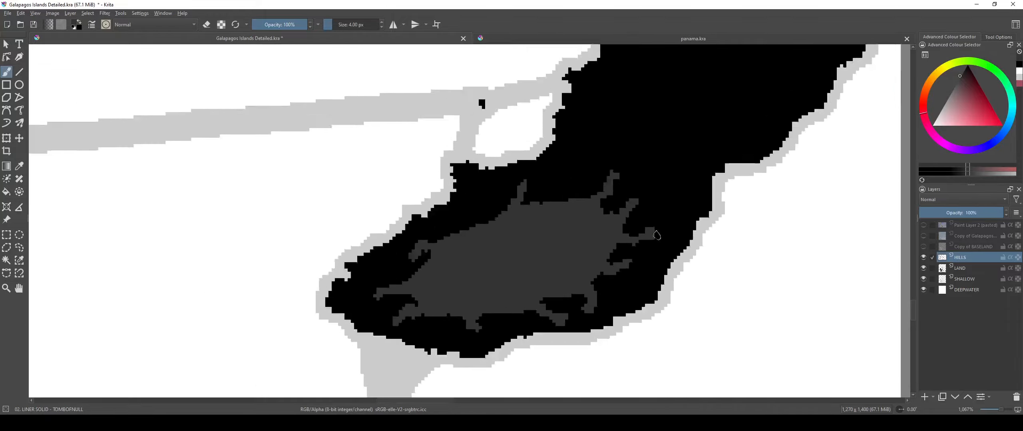
scroll(650, 244, "up", 5)
key("e")
scroll(670, 246, "down", 5)
scroll(661, 247, "up", 6)
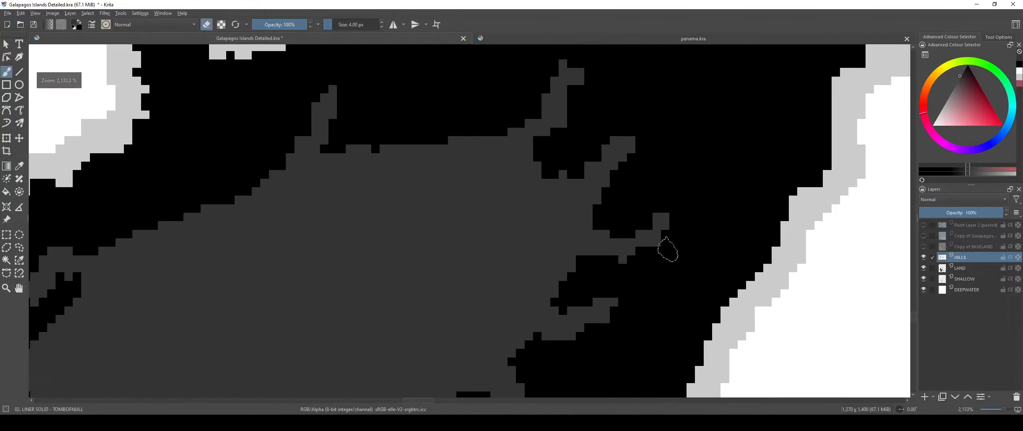
key("e")
left_click_drag(638, 245, 666, 240)
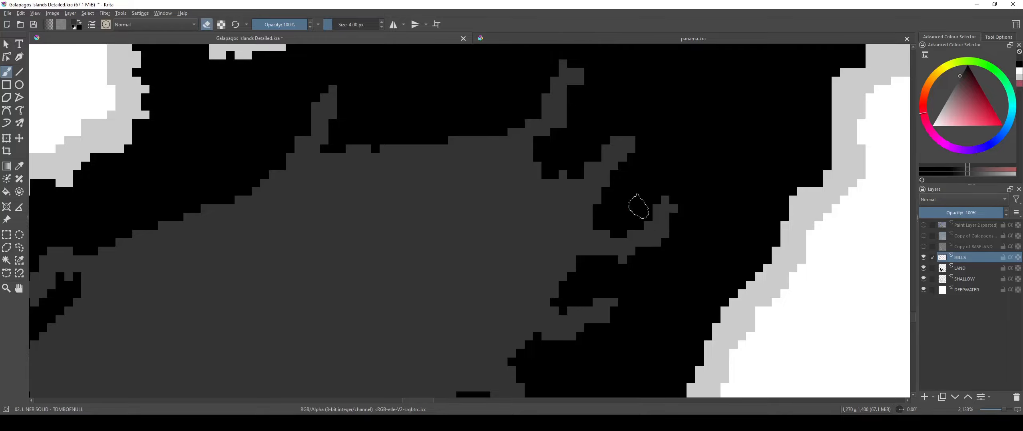
Step: Check the Copy of Galapagos relief layer and paint a long, narrow hill across the easternmost island's northeast half
scroll(638, 207, "down", 6)
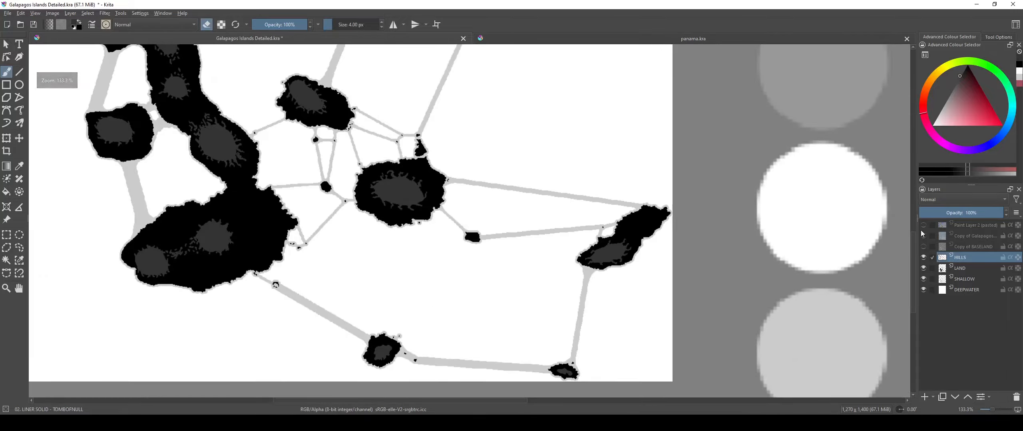
left_click(923, 236)
left_click(923, 236)
scroll(423, 178, "up", 5)
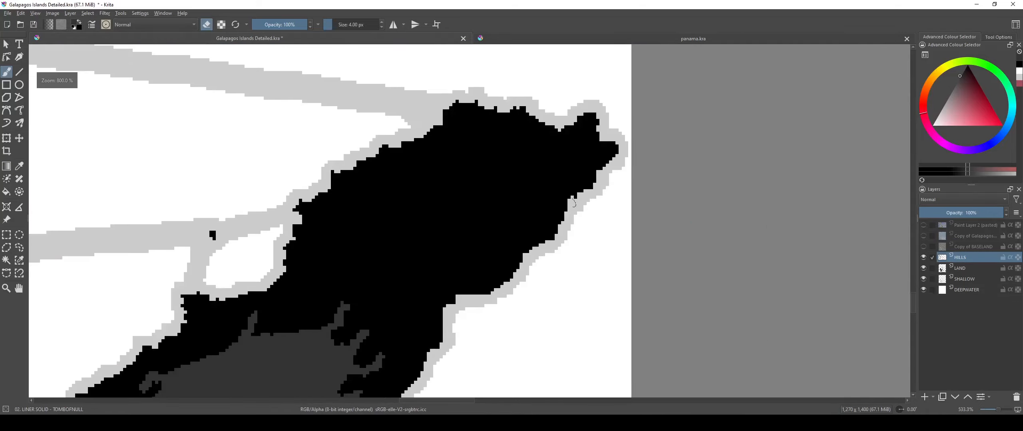
mouse_move(444, 173)
left_mouse_down()
mouse_move(520, 180)
mouse_move(515, 160)
mouse_move(393, 172)
left_mouse_up()
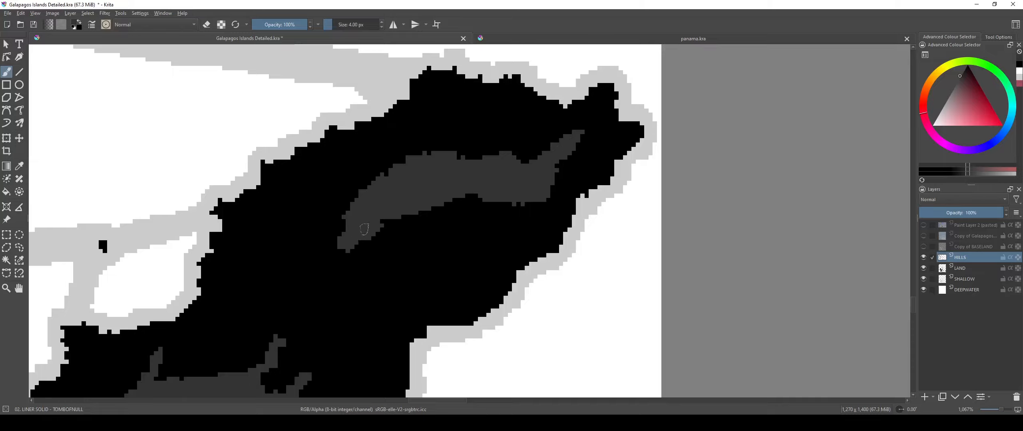
scroll(372, 207, "down", 8)
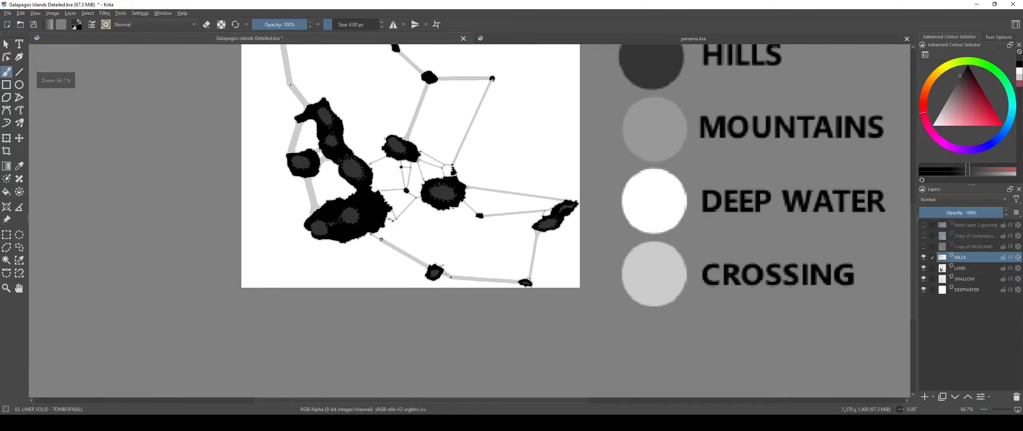
left_click_drag(478, 269, 523, 297)
scroll(443, 226, "up", 3)
left_click_drag(413, 185, 332, 204)
scroll(412, 176, "down", 2)
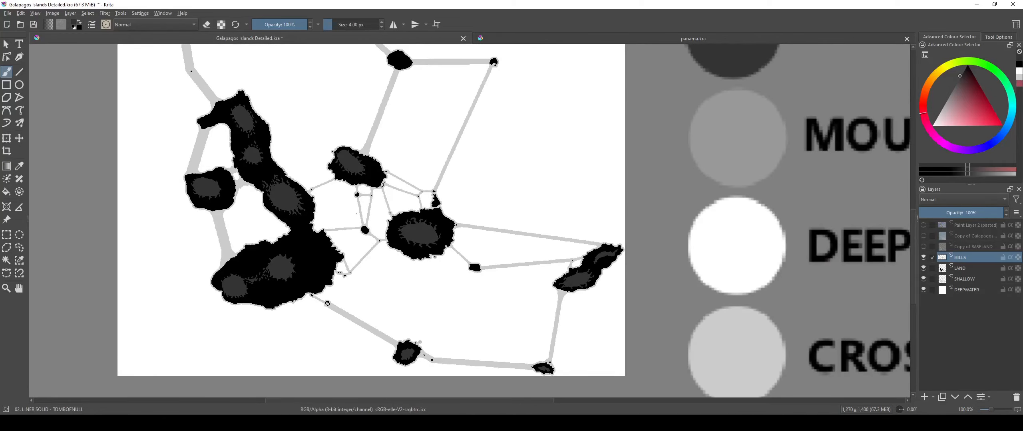
left_click_drag(331, 155, 391, 171)
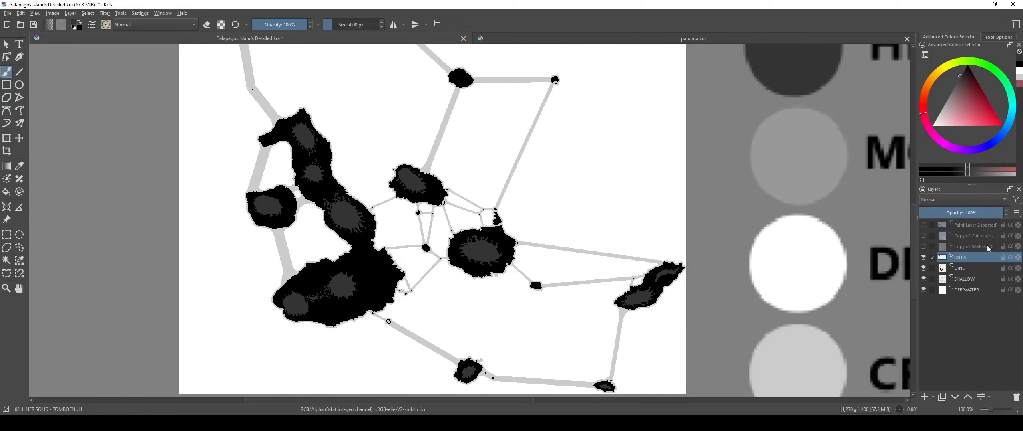
Step: Sample the Mountains grey from the terrain legend as the painting colour
left_click_drag(826, 138, 594, 263)
scroll(588, 200, "down", 3)
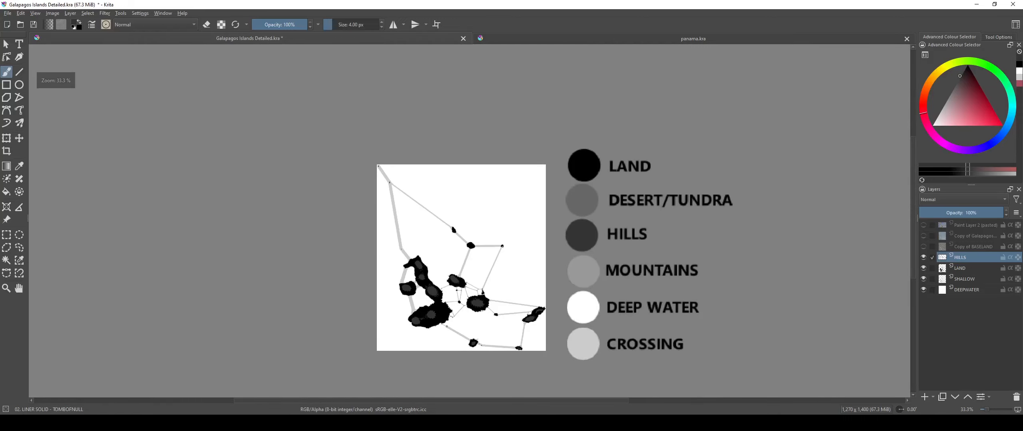
scroll(637, 229, "up", 1)
left_click_drag(638, 229, 622, 167)
left_click(540, 227, "ctrl")
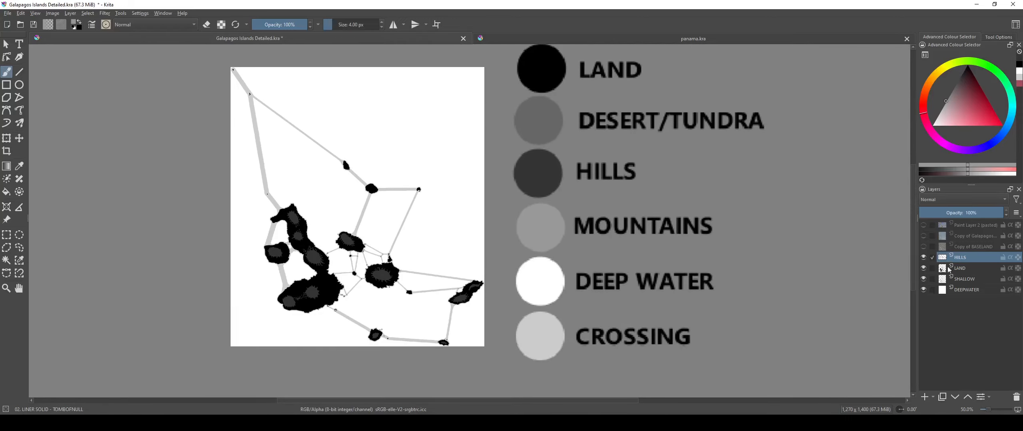
Step: Add a paint layer above HILLS and name it MOUNTAINS
double_click(964, 260)
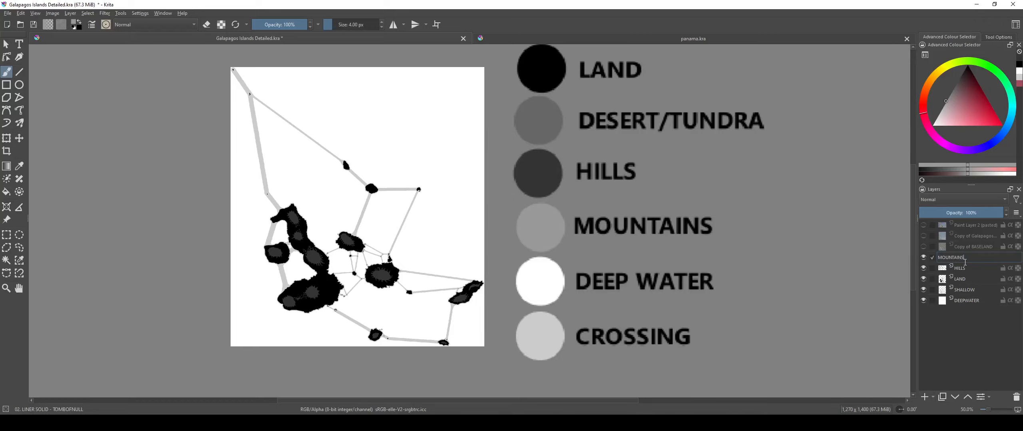
type("MOUNTAINS")
key("Return")
Step: Show the Copy of Galapagos relief layer and examine the peaks of the western islands
left_click(923, 236)
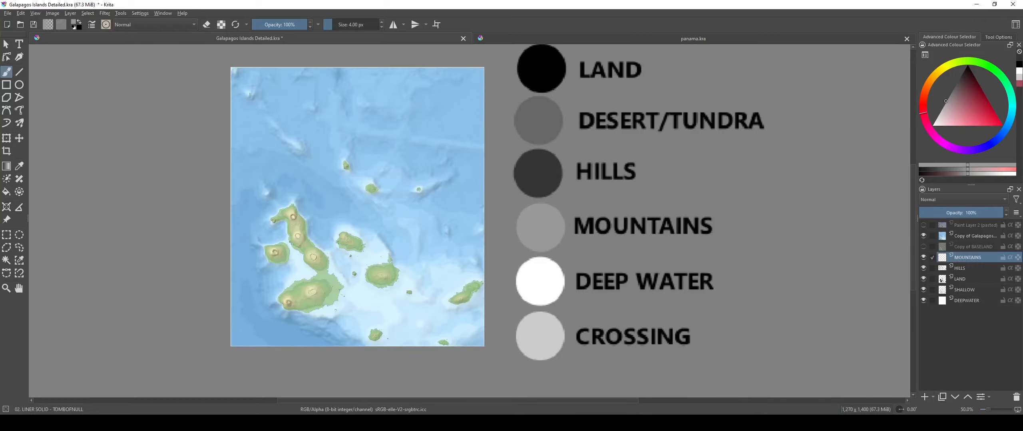
scroll(255, 234, "up", 3)
scroll(351, 317, "up", 9)
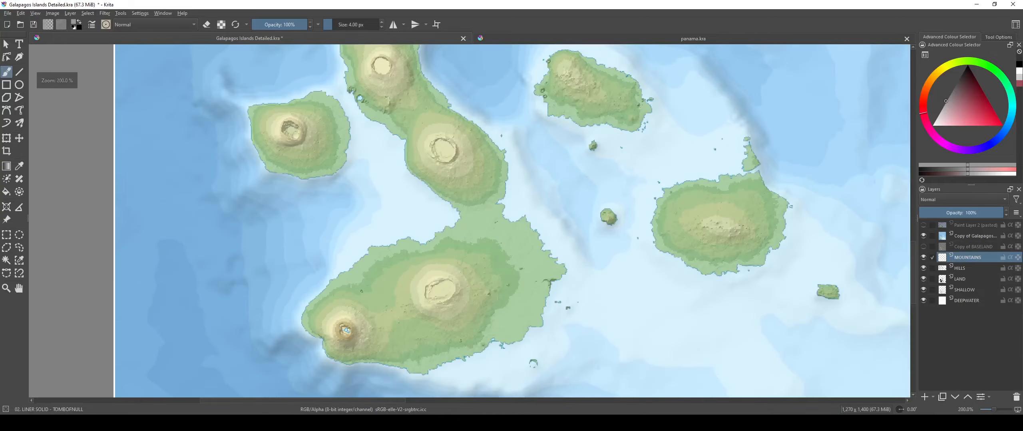
scroll(384, 192, "down", 9)
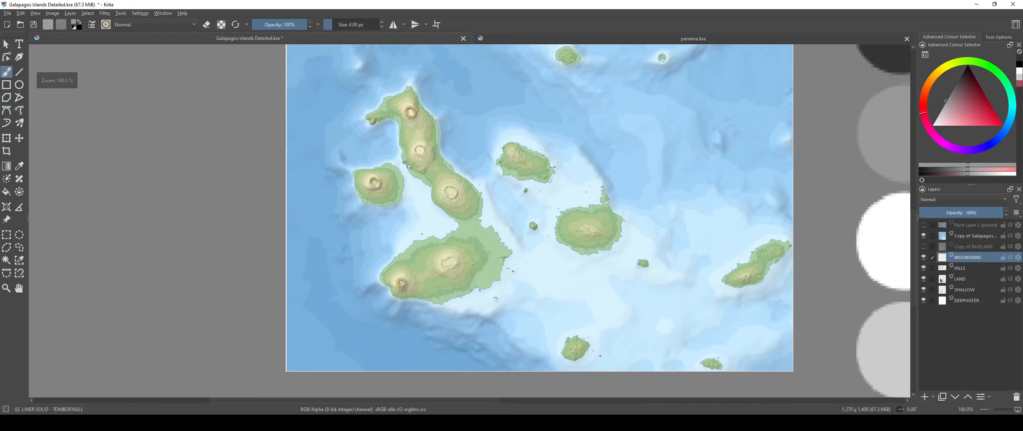
scroll(398, 212, "up", 2)
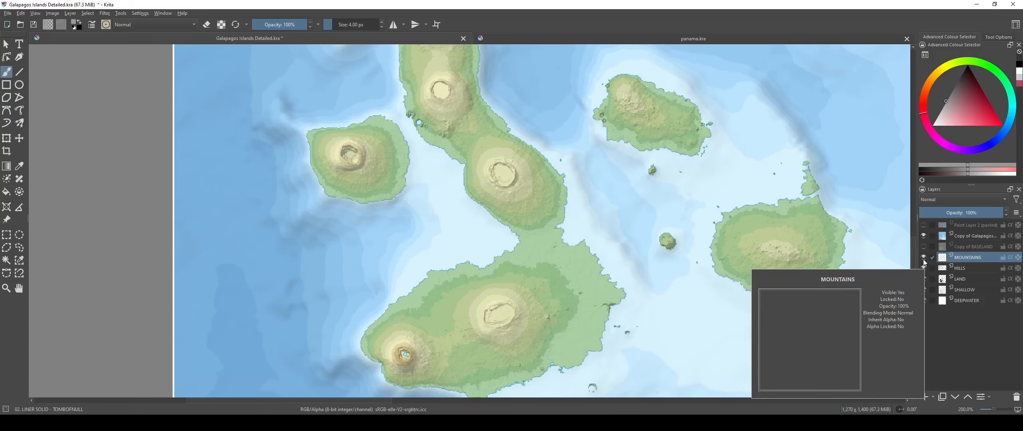
Step: Hide the MOUNTAINS layer and compare the western craters between the pasted Paint Layer 2 relief and the Copy of Galapagos layer
left_click(924, 258)
left_click(924, 226)
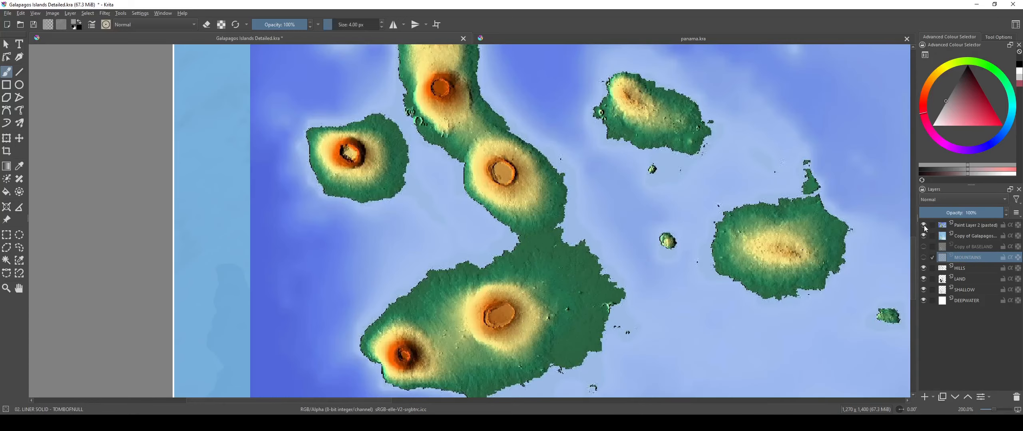
scroll(638, 189, "down", 3)
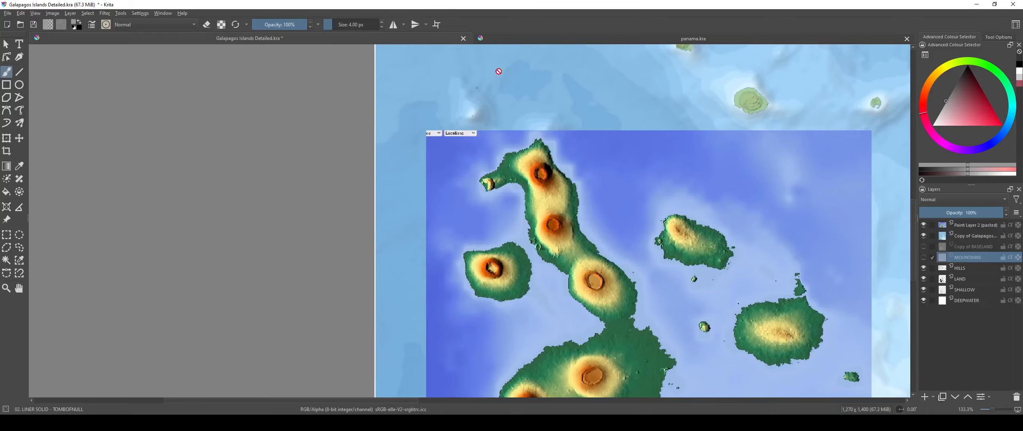
scroll(551, 244, "up", 12)
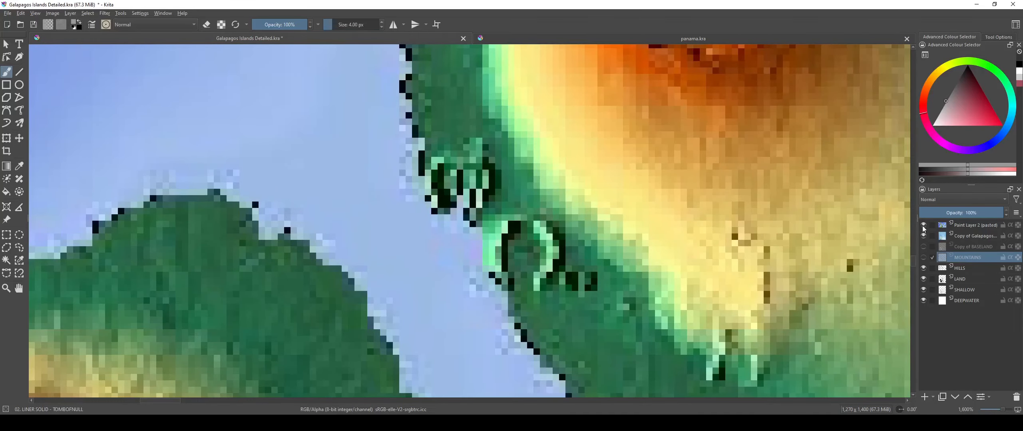
left_click(924, 227)
scroll(530, 246, "down", 3)
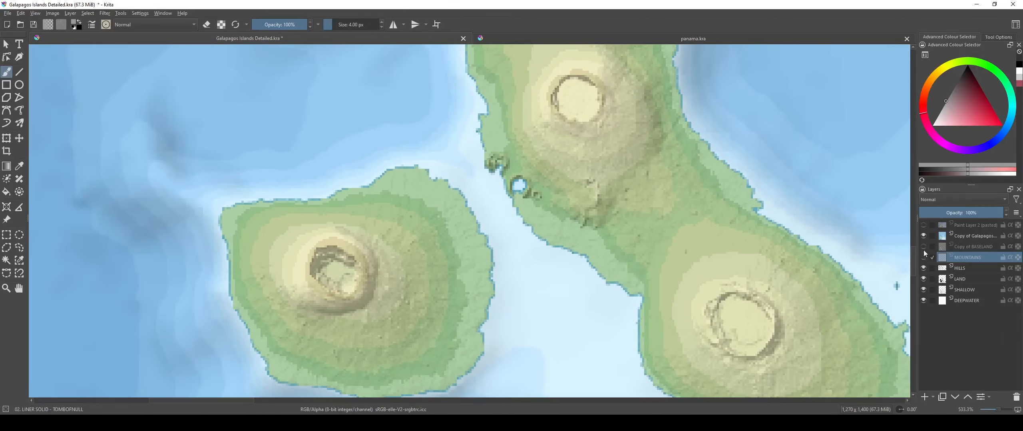
left_click(923, 226)
scroll(449, 262, "down", 2)
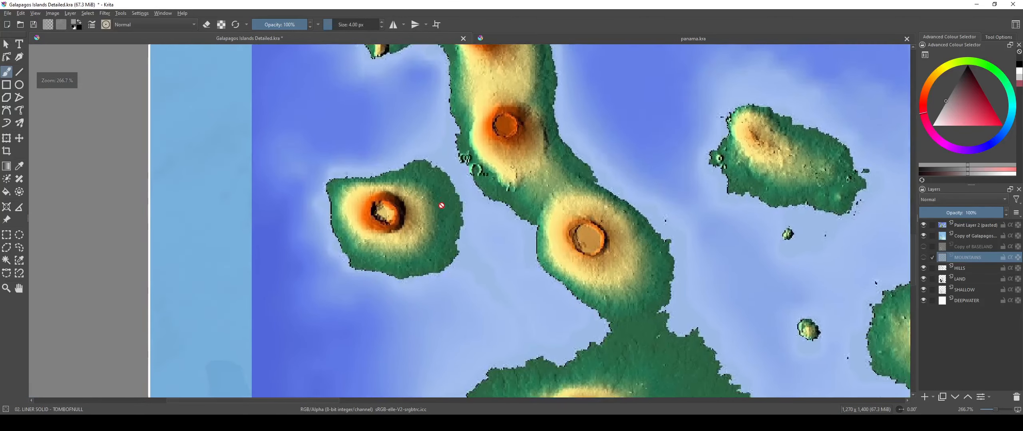
left_click(923, 226)
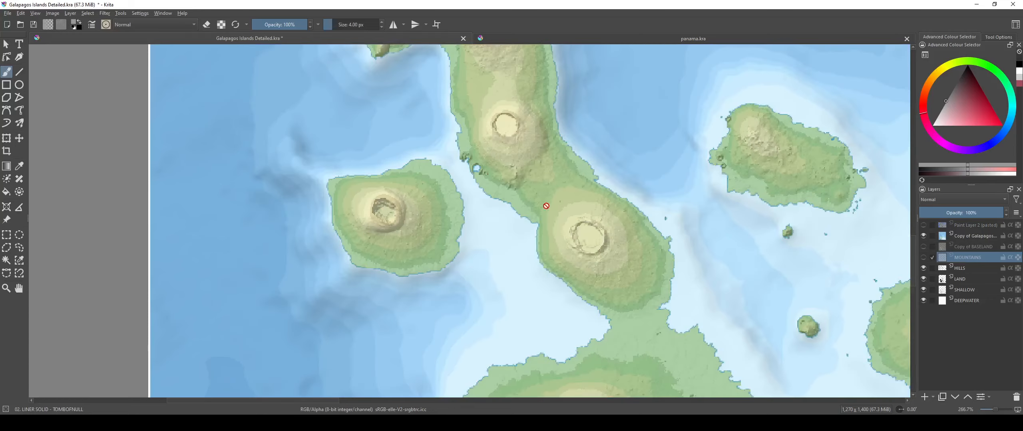
Step: Switch to the browser's relief map of the Galapagos and examine the westernmost island's crater with the Water overlay on
scroll(439, 246, "up", 4)
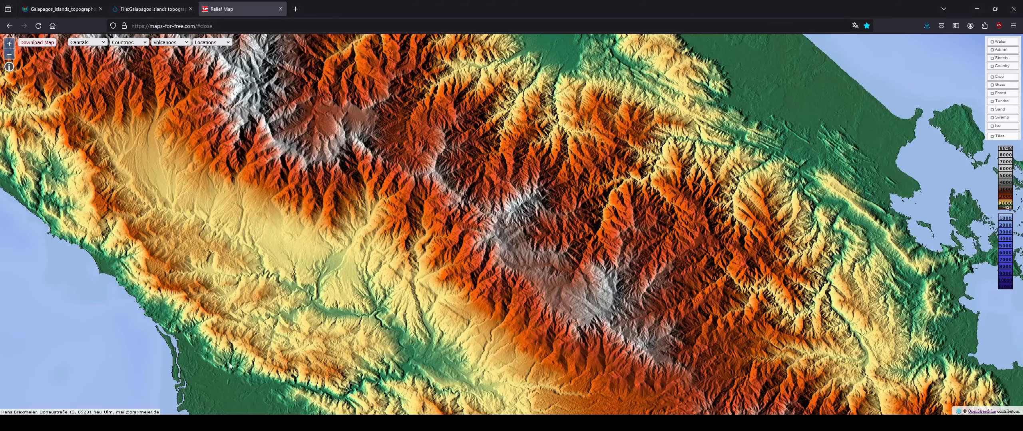
scroll(288, 224, "down", 4)
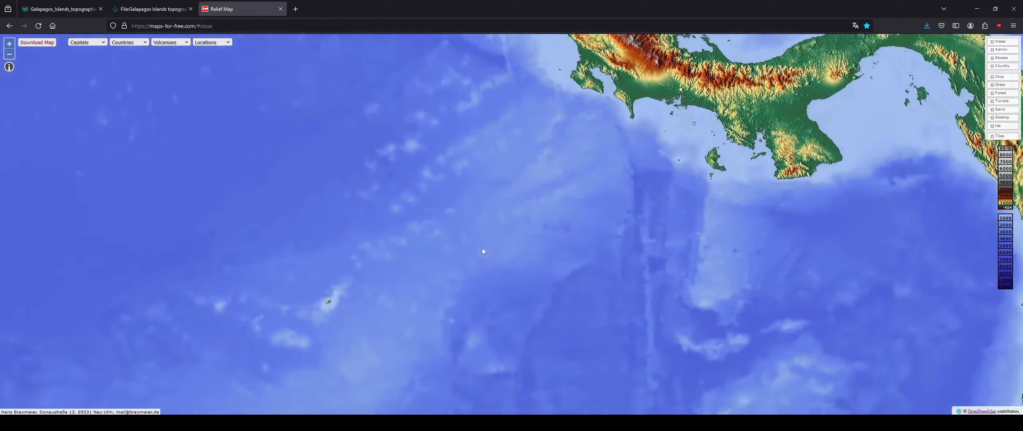
scroll(482, 248, "down", 1)
left_click_drag(407, 321, 499, 176)
scroll(283, 223, "up", 2)
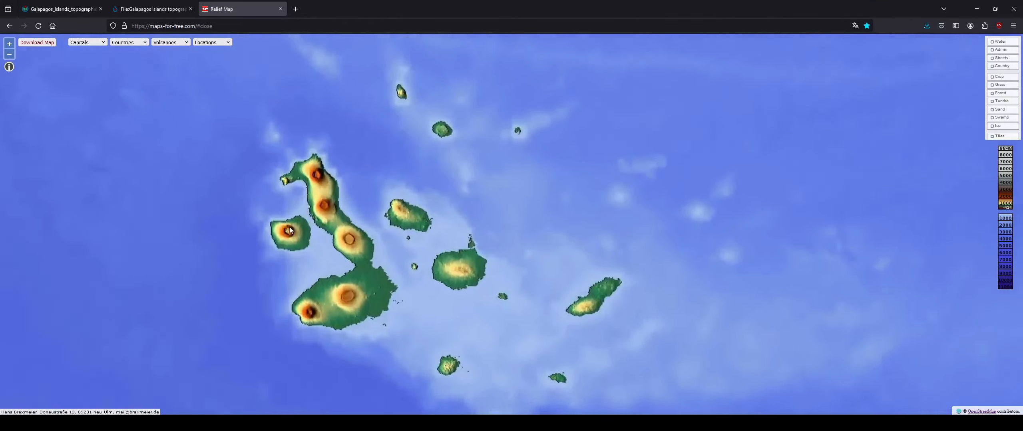
scroll(289, 230, "up", 1)
scroll(308, 257, "up", 1)
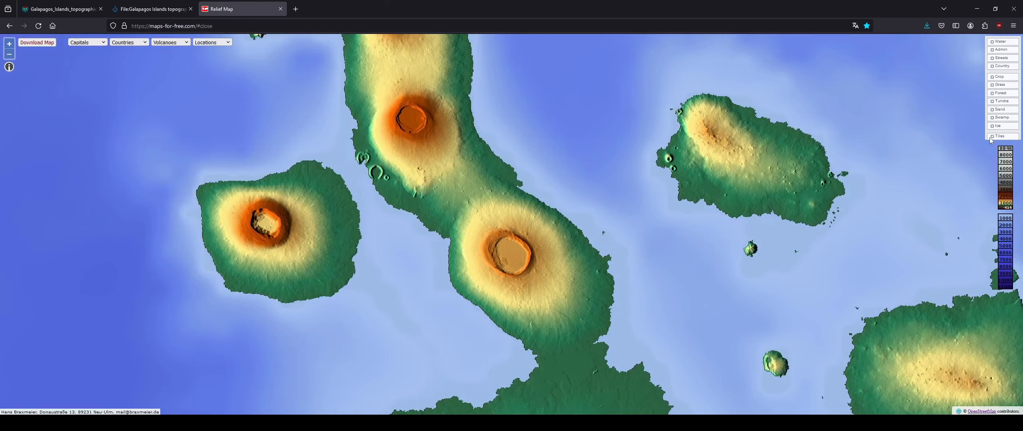
left_click_drag(260, 216, 451, 233)
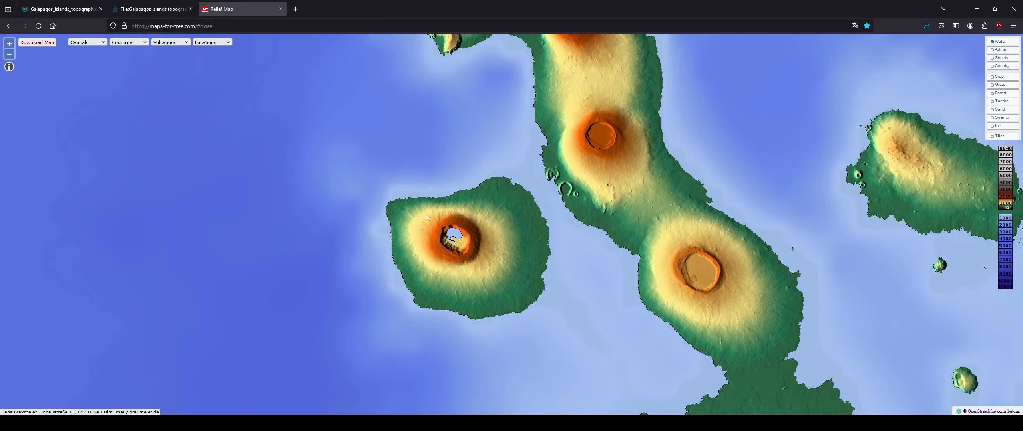
scroll(475, 215, "down", 1)
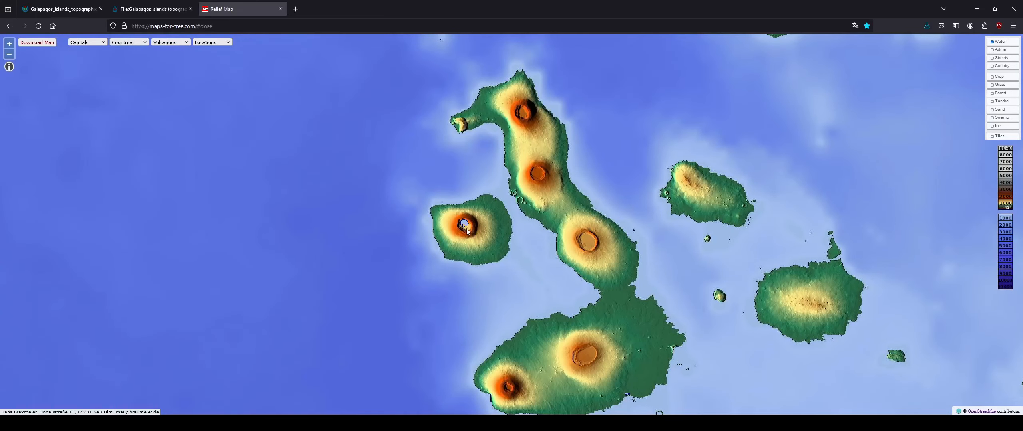
scroll(468, 226, "up", 1)
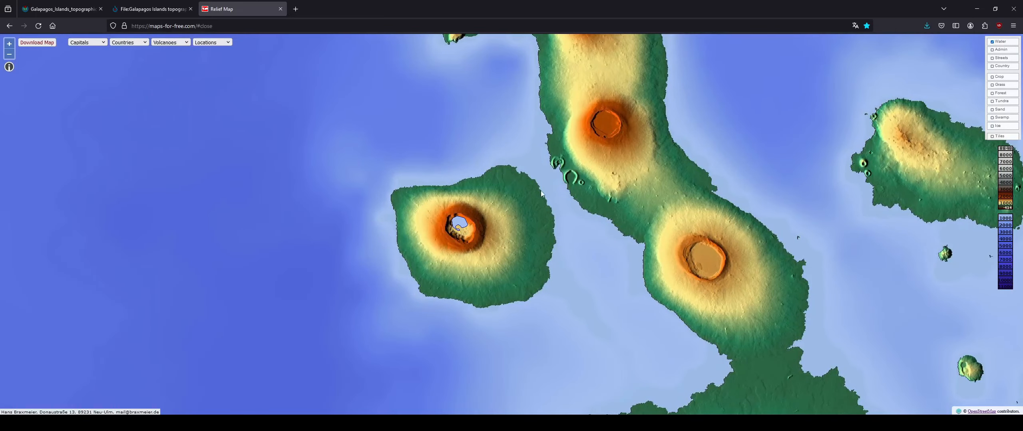
Step: Switch back to Krita, hide the Copy of Galapagos layer, and make the MOUNTAINS layer visible and active
left_click(979, 14)
scroll(553, 240, "down", 3)
left_click_drag(553, 240, 528, 251)
scroll(581, 218, "up", 1)
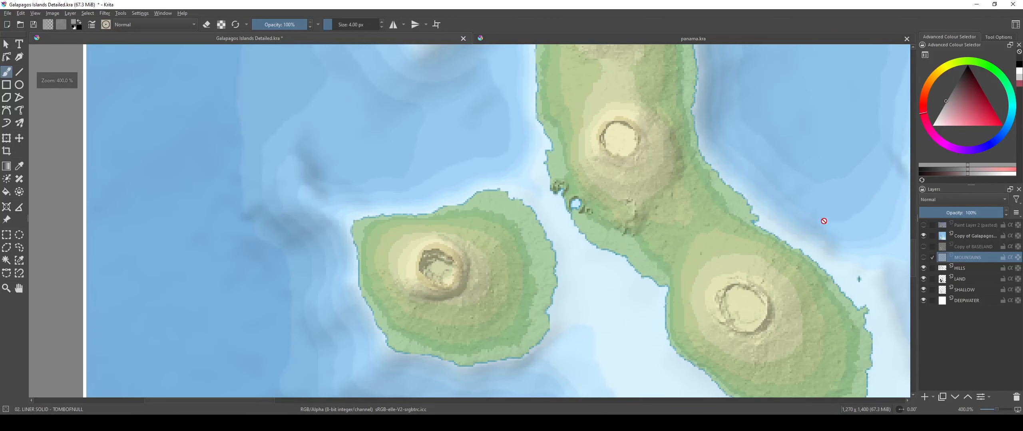
left_click(923, 236)
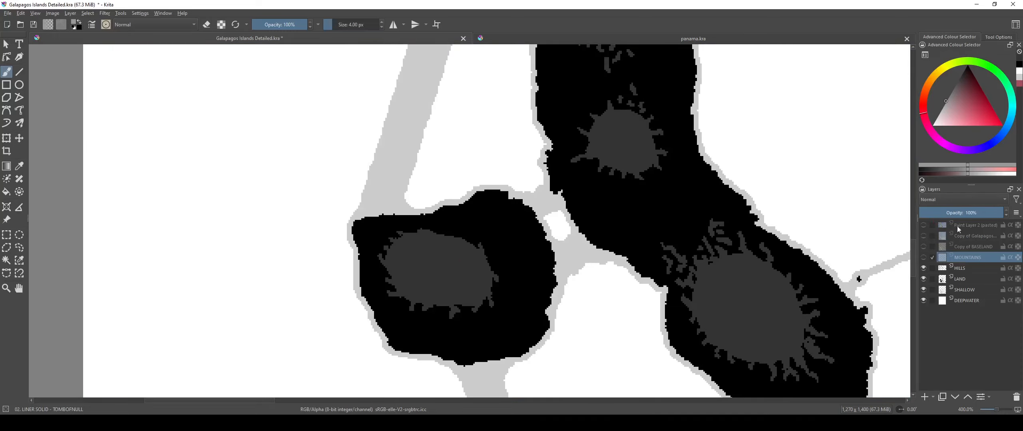
left_click(965, 238)
mouse_move(960, 245)
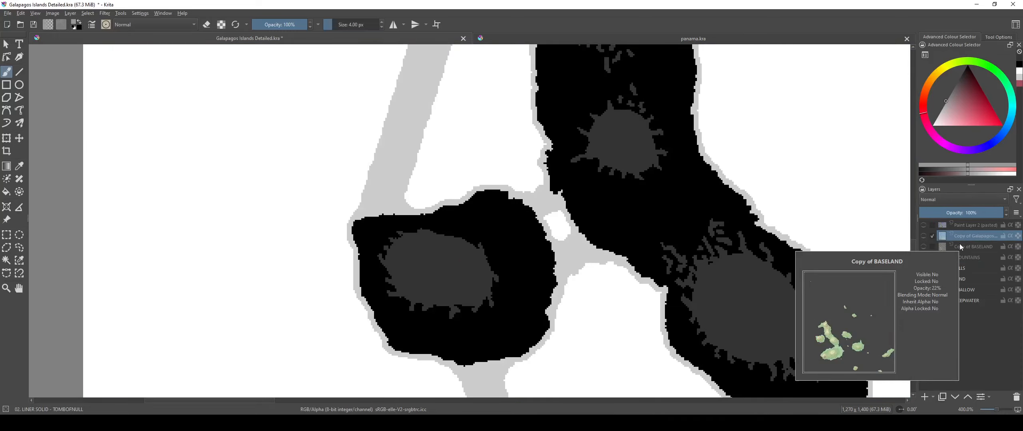
left_click(965, 267)
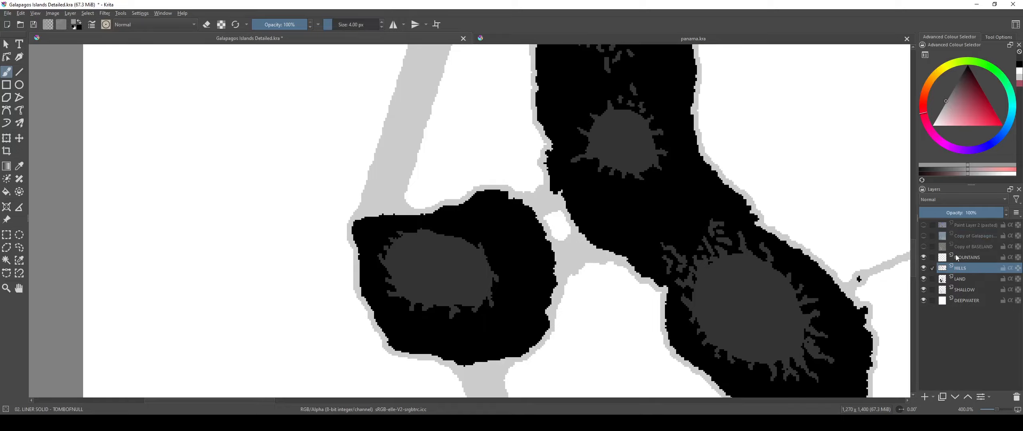
left_click(956, 258)
Step: Resample the Mountains grey from the legend and show the Copy of BASELAND layer as a faint guide over the westernmost island
scroll(533, 208, "down", 4)
scroll(533, 208, "up", 2)
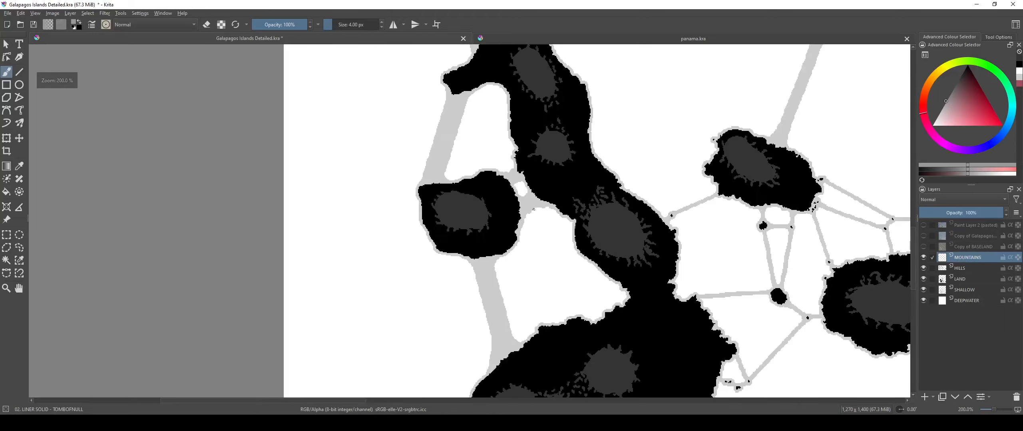
scroll(533, 209, "up", 1)
scroll(534, 209, "down", 3)
scroll(533, 209, "up", 1)
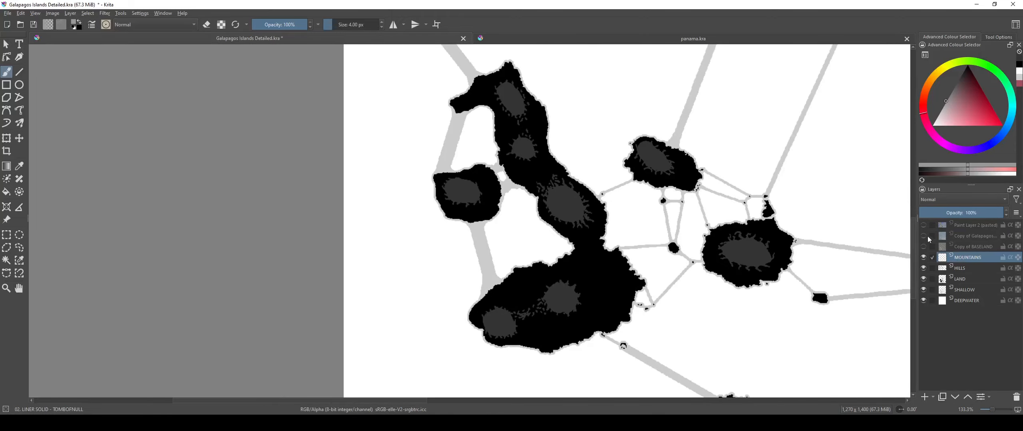
left_click(922, 244)
left_click(922, 244)
left_click_drag(891, 252, 416, 181)
scroll(658, 224, "down", 2)
left_click(687, 144, "ctrl")
left_click_drag(716, 219, 1015, 327)
left_click(923, 246)
scroll(568, 263, "up", 6)
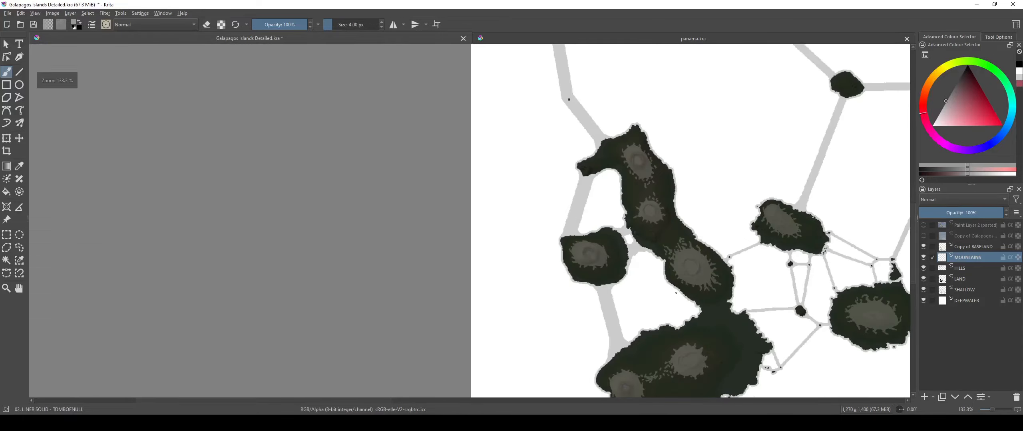
left_click_drag(568, 263, 547, 351)
Step: Choose the Pixel Art Fill brush from the Pixel Art presets
left_click(106, 25)
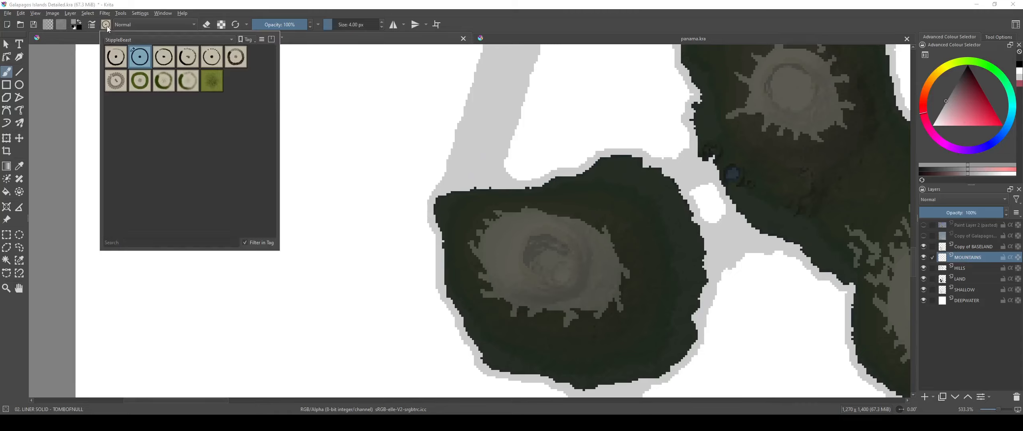
left_click(120, 42)
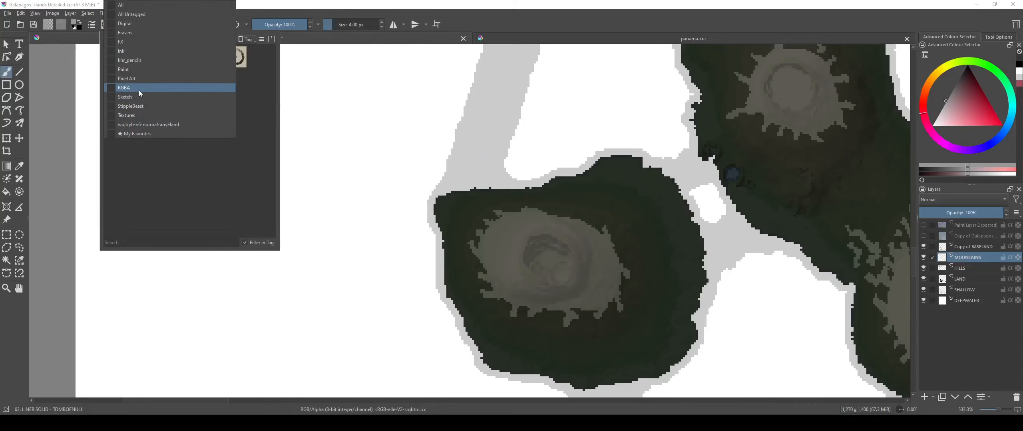
left_click(134, 78)
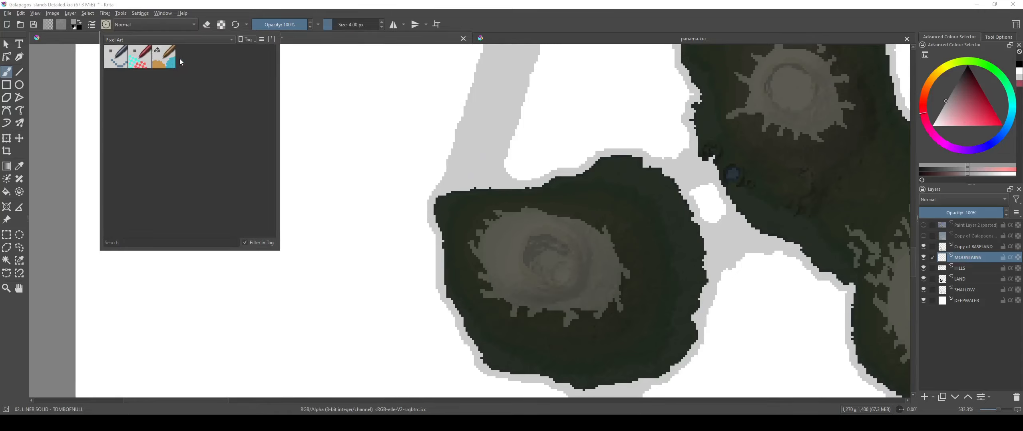
left_click(209, 12)
Step: Enlarge the brush to 22 px and paint a round mountain patch over the westernmost island's crater
scroll(568, 274, "up", 2)
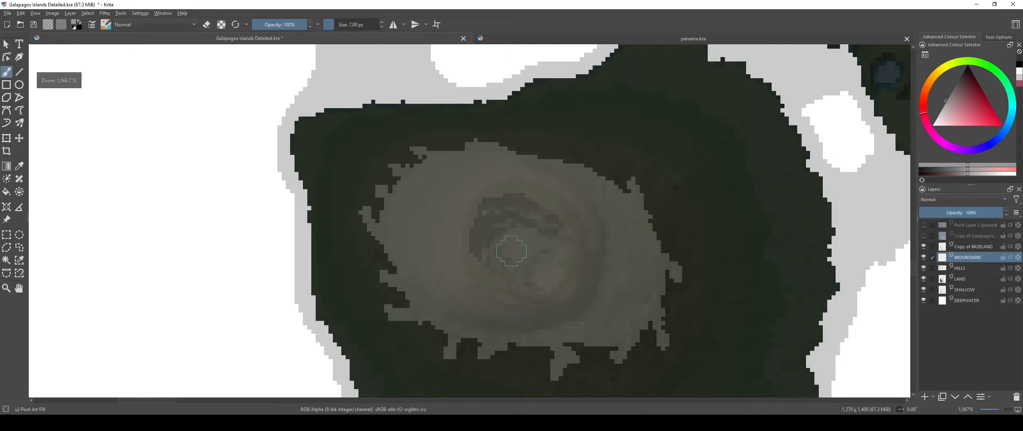
key("bracketright")
key("bracketright")
key("bracketright")
key("bracketright")
key("bracketright")
key("bracketright")
key("bracketright")
key("bracketright")
key("bracketright")
key("bracketright")
key("bracketright")
left_click(512, 243)
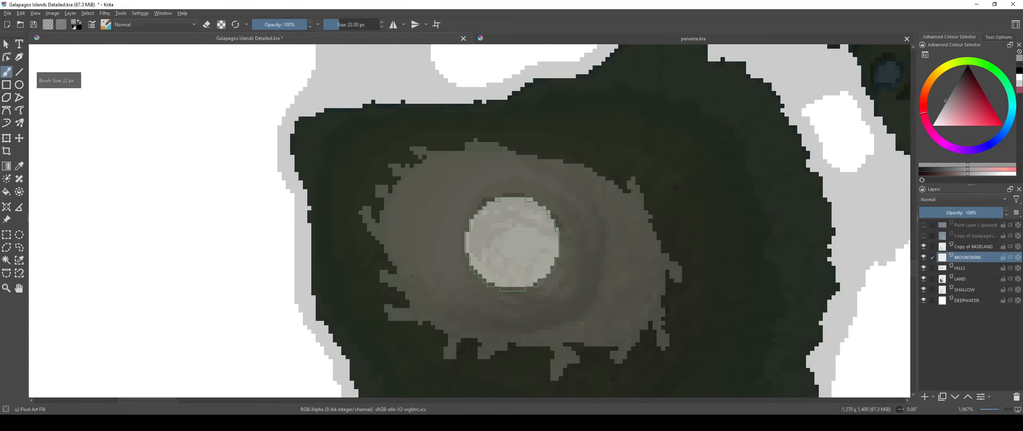
Step: Reduce the brush to 18 px and erase the patch's interior toward the northwest, leaving a crescent along the crater's east and south rim
key("bracketleft")
key("bracketleft")
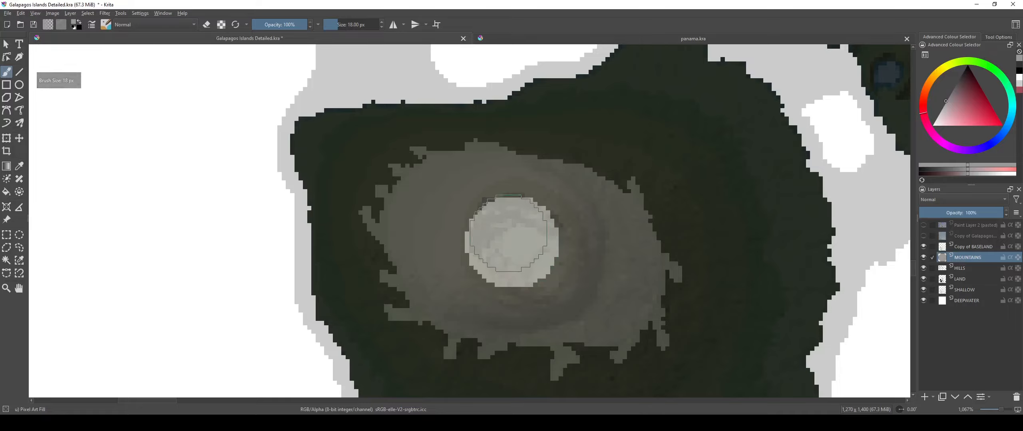
left_click(504, 235)
key("e")
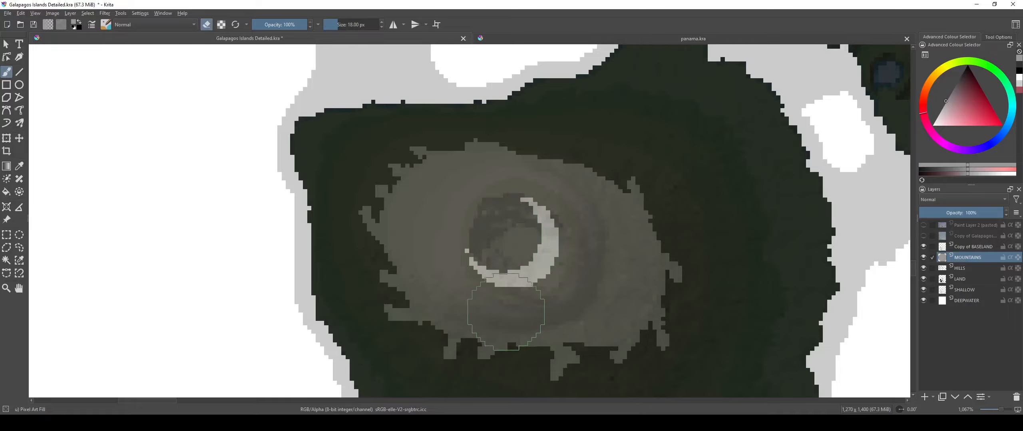
scroll(491, 308, "down", 5)
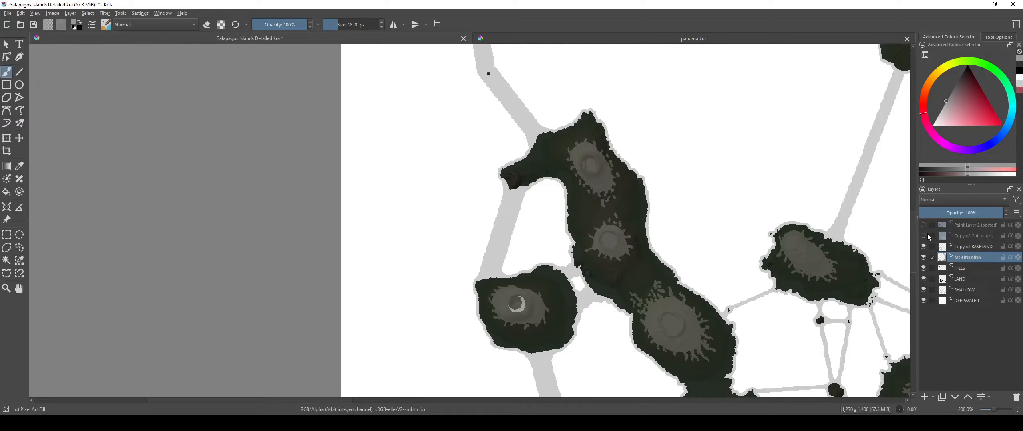
Step: Hide the Copy of BASELAND guide to check the westernmost island's crescent against the flat map, and show the guide again
left_click(923, 246)
scroll(526, 290, "up", 3)
scroll(475, 206, "up", 2)
left_click_drag(517, 324, 500, 276)
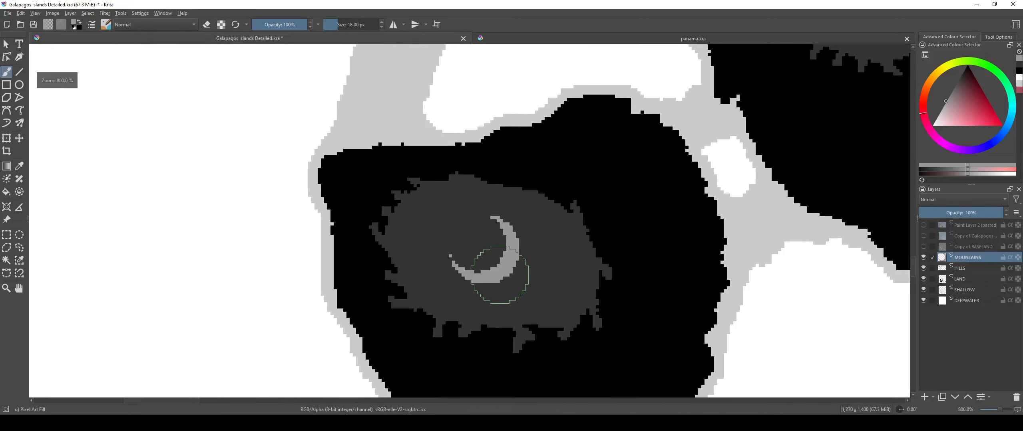
scroll(481, 250, "down", 3)
scroll(485, 252, "down", 4)
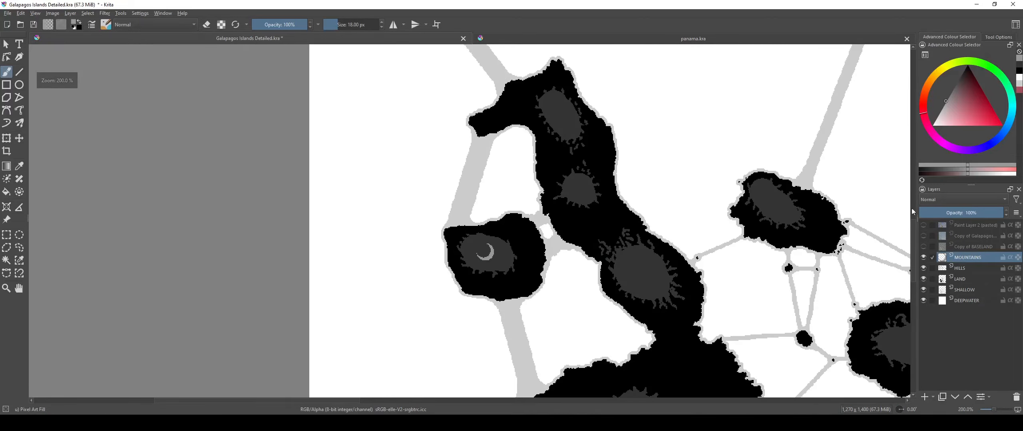
left_click(923, 246)
Step: Enlarge the brush to 22 px and paint a round mountain patch over the middle crater of the long northern landmass
scroll(557, 252, "up", 5)
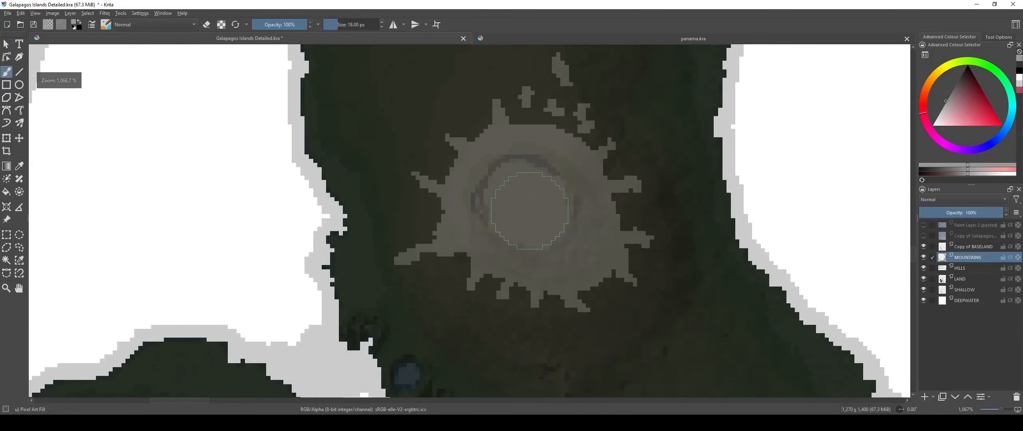
key("bracketright")
key("bracketright")
left_click(525, 205)
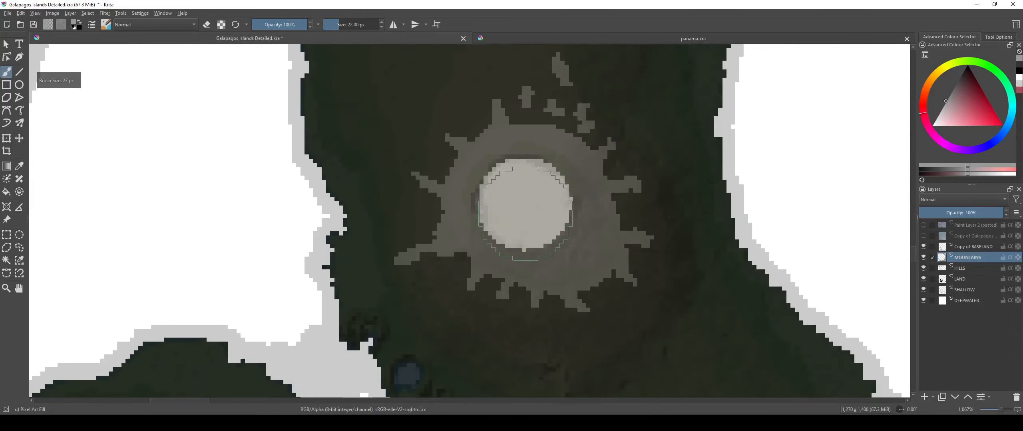
Step: Reduce the brush to 18 px and erase the middle crater patch's northwest interior, leaving a crescent rim
scroll(526, 210, "up", 2)
key("bracketleft")
key("bracketleft")
key("bracketleft")
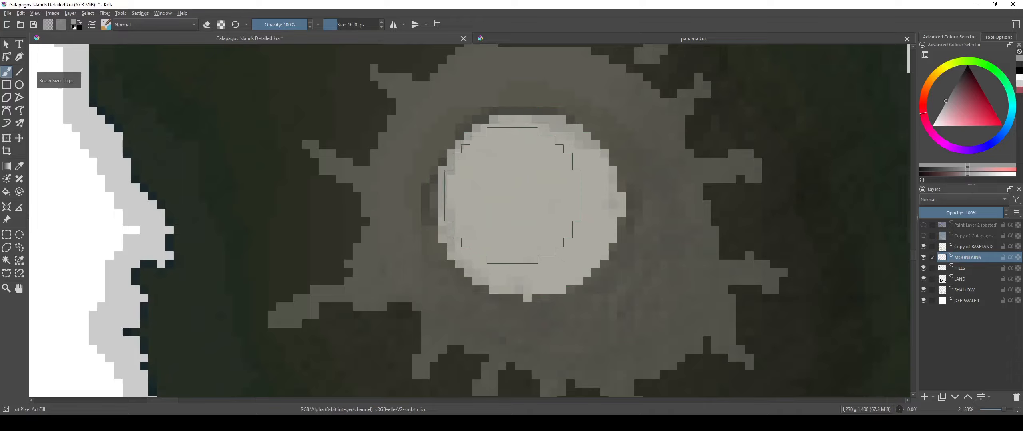
key("bracketright")
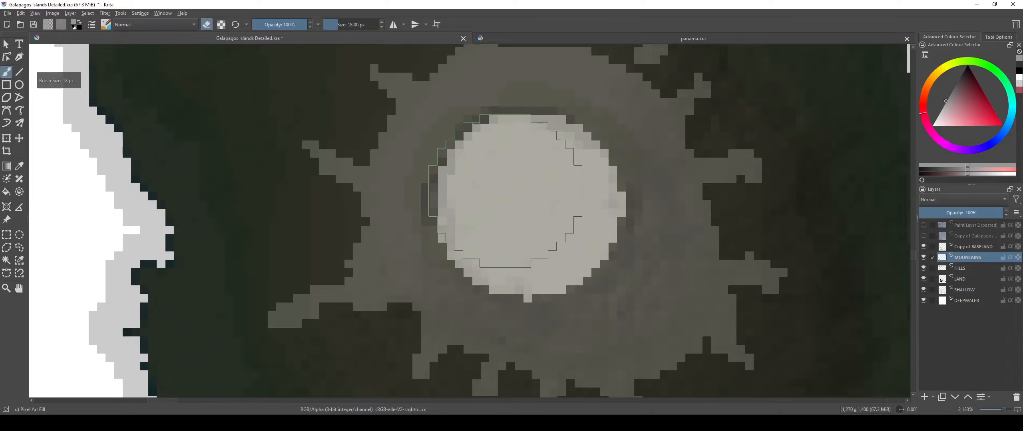
scroll(505, 191, "down", 6)
Step: Paint an 18 px round patch over the landmass's northernmost crater and erase its northwest interior into a crescent along the southeast rim
key("e")
scroll(487, 168, "up", 5)
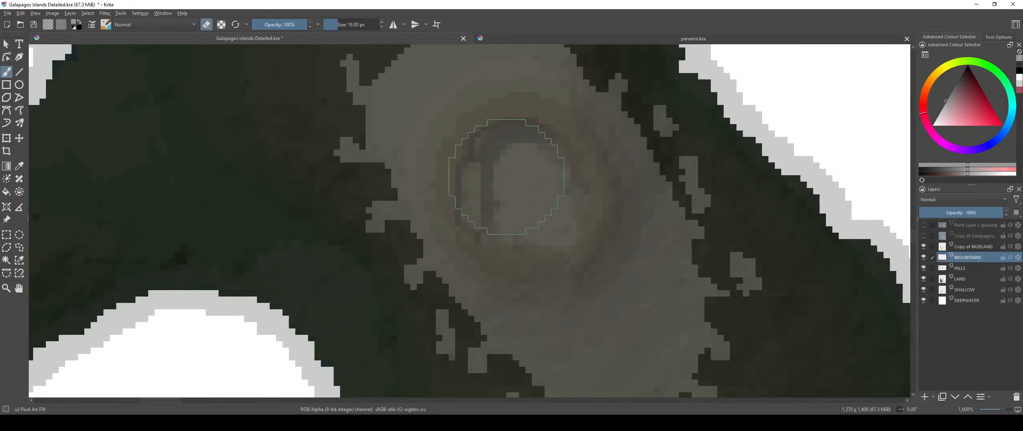
left_click(522, 191)
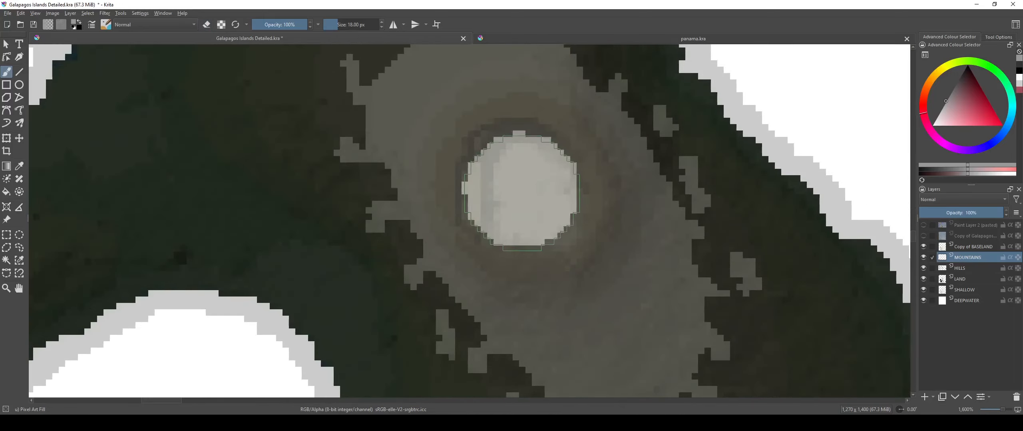
key("e")
left_click(509, 170)
key("e")
scroll(526, 258, "down", 5)
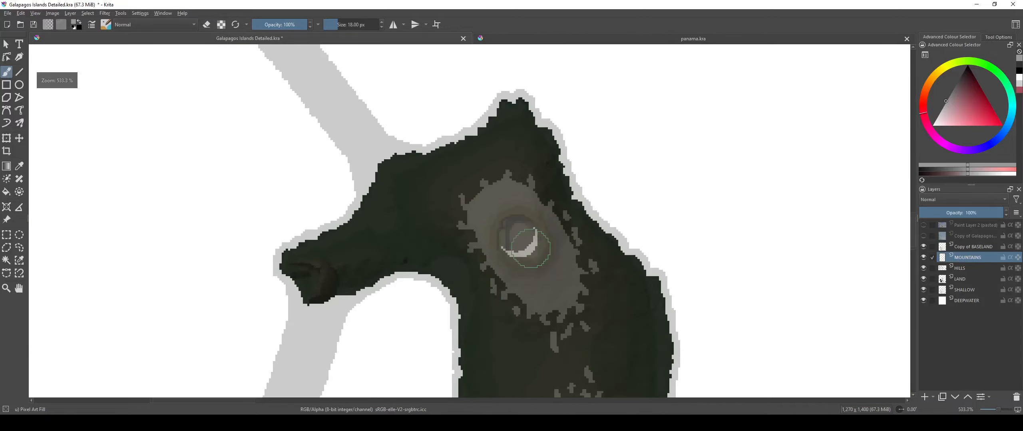
Step: Enlarge the brush to 24 px and paint an elongated mountain patch over the landmass's large southeastern crater
left_click_drag(551, 269, 464, 134)
left_click_drag(539, 239, 478, 134)
scroll(482, 211, "up", 3)
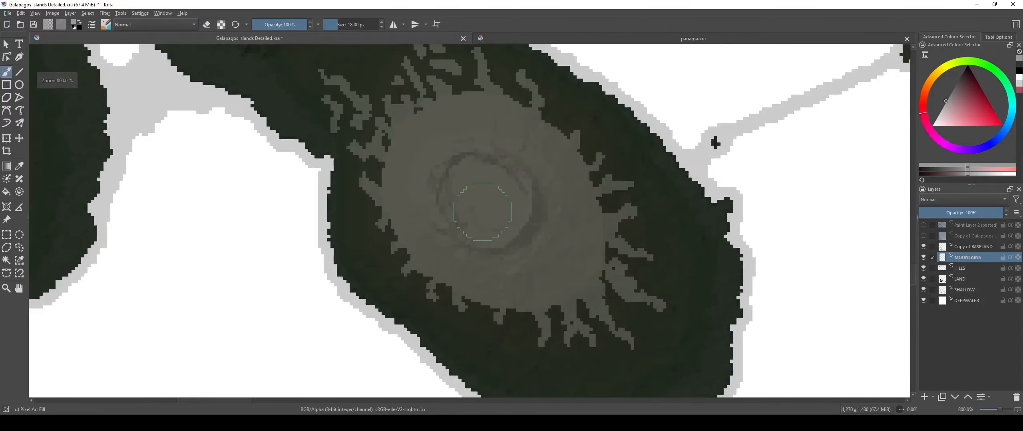
key("bracketright")
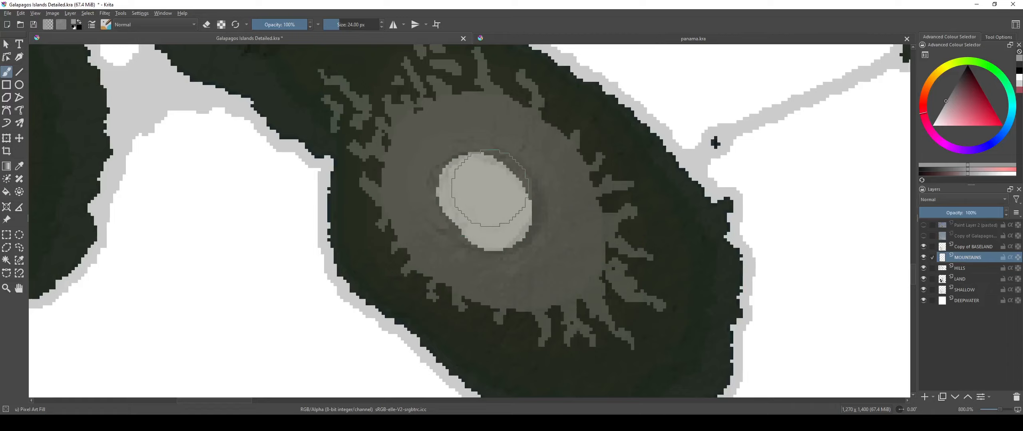
Step: Reduce the brush to 20 px and erase the large crater patch's interior, leaving a crescent along its west, south and east rim
key("bracketleft")
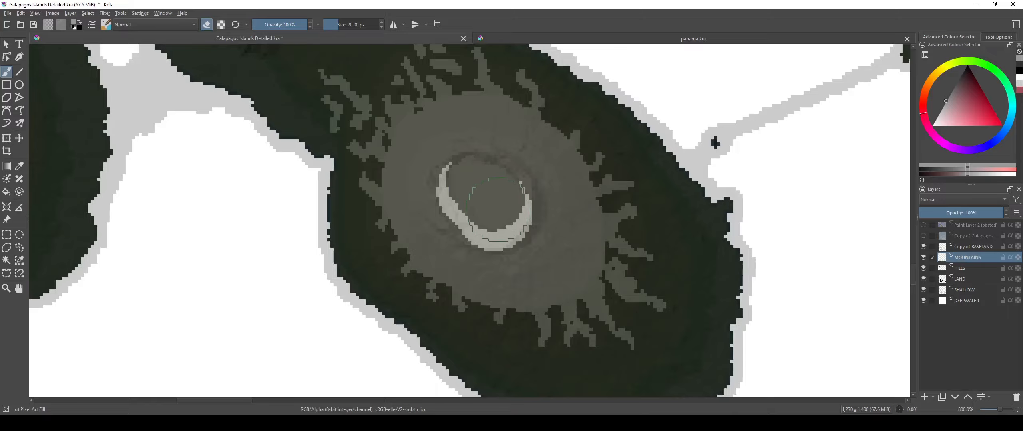
scroll(488, 194, "up", 2)
mouse_move(491, 192)
left_mouse_down()
mouse_move(494, 247)
mouse_move(517, 196)
left_mouse_up()
key("e")
Step: Paint a 20 px mountain patch covering the elongated central crater of the large southern landmass
scroll(499, 239, "down", 6)
scroll(518, 196, "down", 3)
scroll(499, 222, "up", 9)
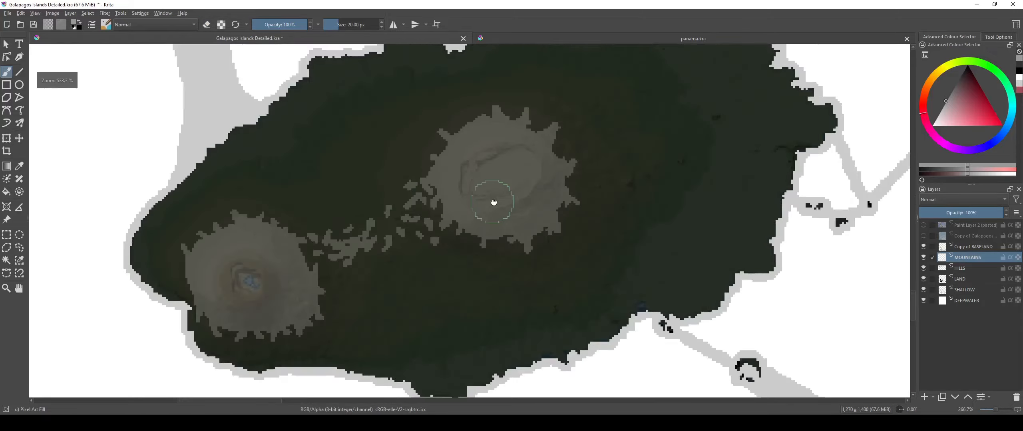
left_click(488, 216)
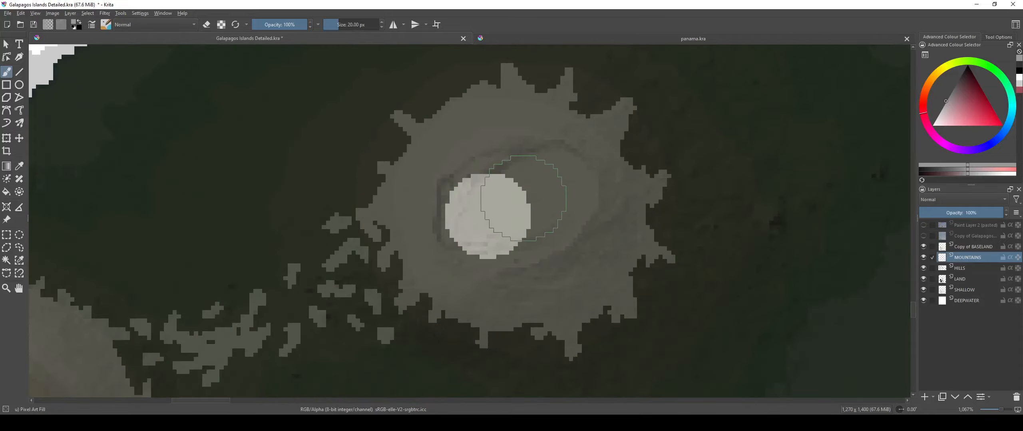
left_click_drag(560, 193, 550, 199)
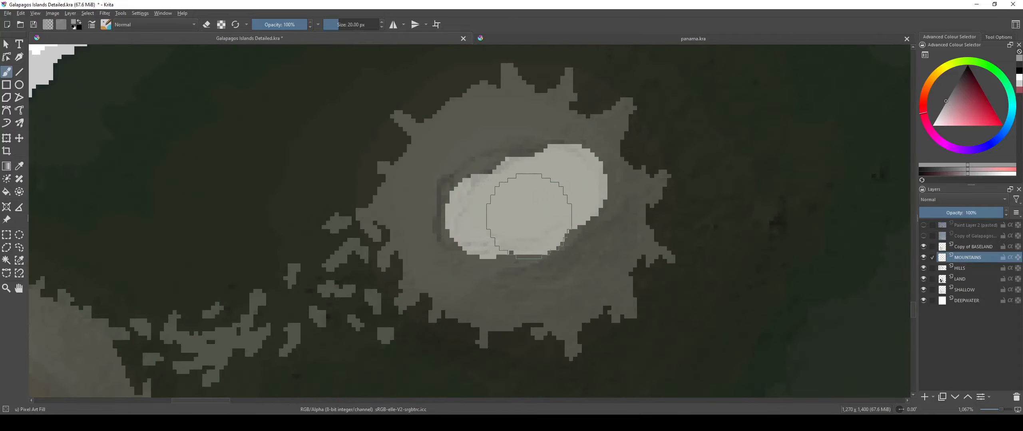
Step: Reduce the brush to 14 px and erase the elongated patch's interior and south side, leaving a band along the west, north and east rim
key("bracketleft")
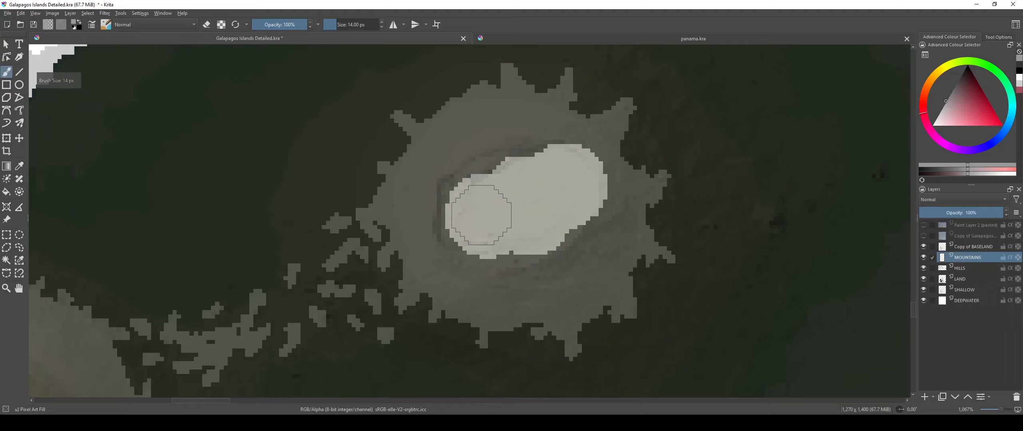
left_click_drag(510, 210, 548, 191)
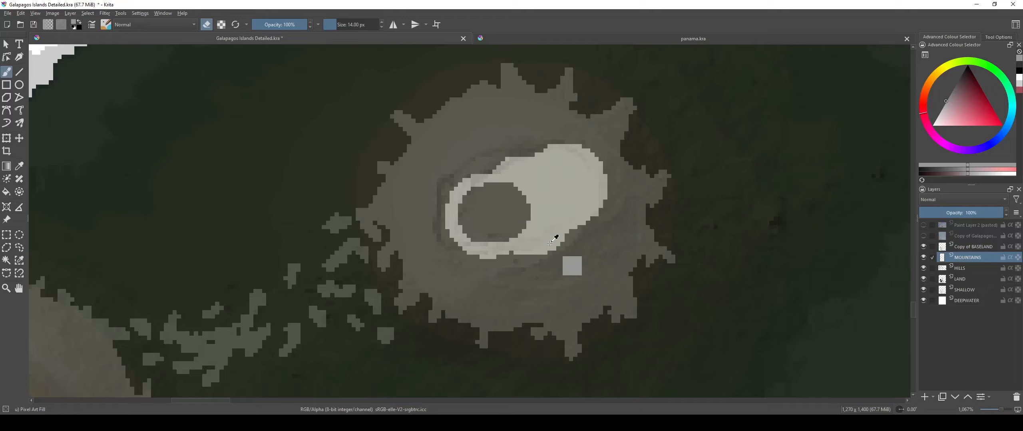
scroll(531, 235, "up", 2)
key("e")
left_click_drag(508, 246, 490, 235)
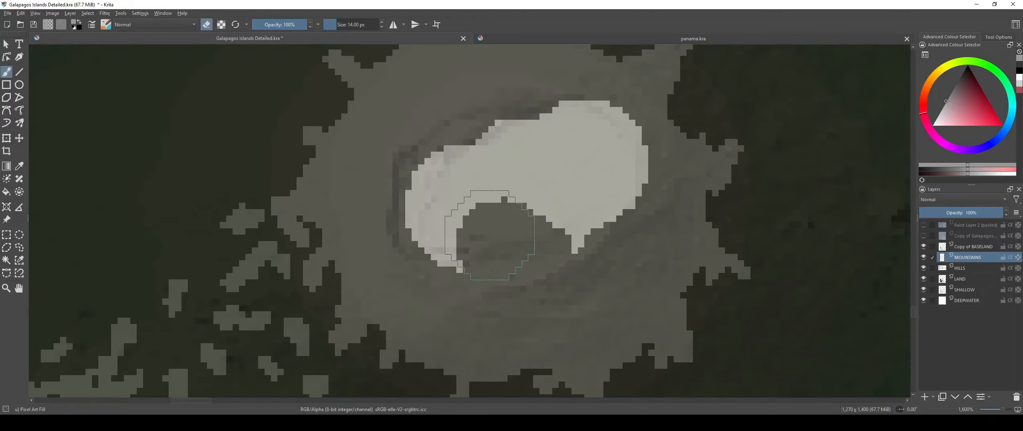
mouse_move(558, 195)
left_mouse_down()
mouse_move(595, 168)
mouse_move(583, 156)
mouse_move(554, 224)
left_mouse_up()
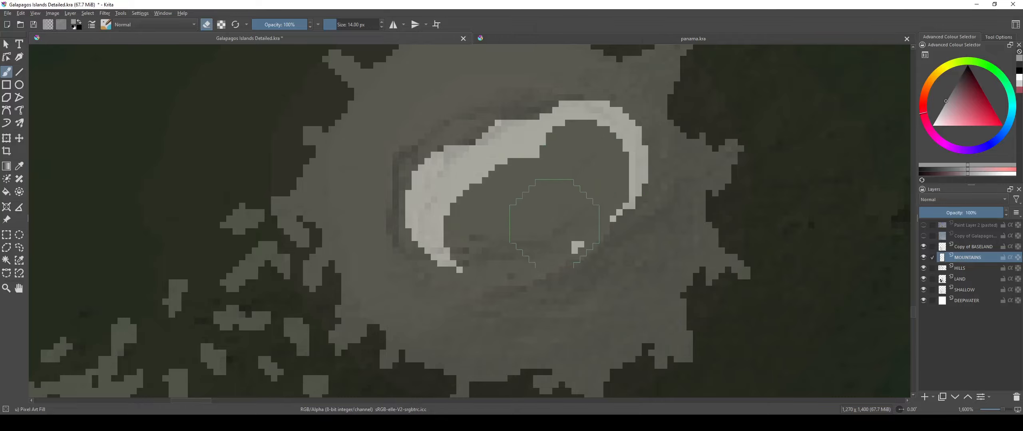
scroll(550, 249, "down", 7)
scroll(548, 248, "up", 6)
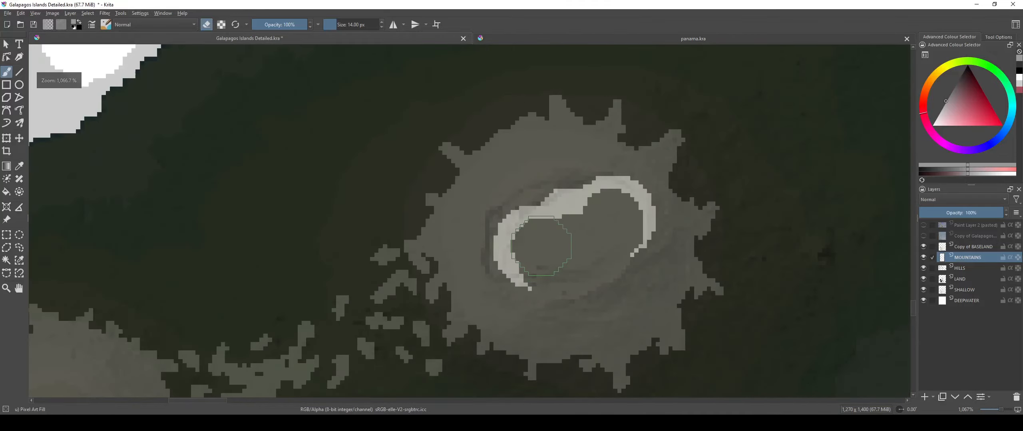
Step: Paint a 14 px round mountain patch over the small crater at the southern landmass's southwest end
scroll(551, 262, "down", 4)
scroll(552, 258, "up", 2)
scroll(552, 258, "down", 5)
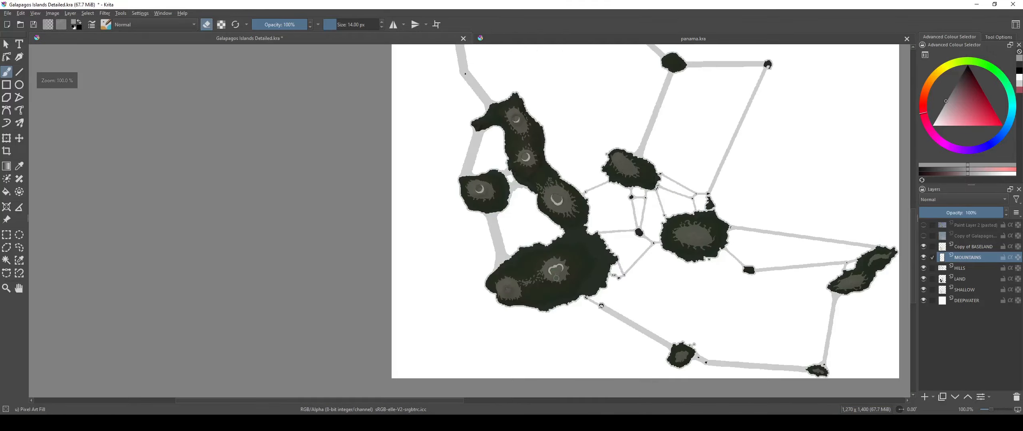
scroll(500, 262, "up", 3)
scroll(500, 262, "up", 6)
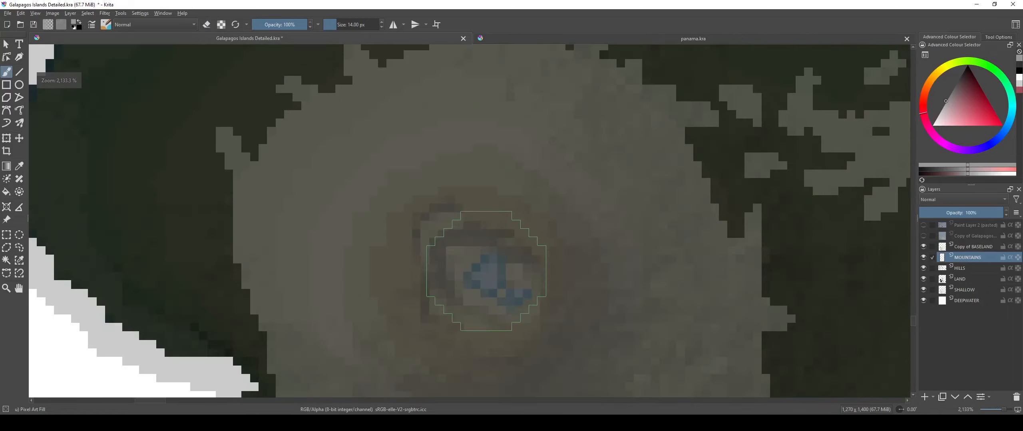
key("e")
left_click(483, 264)
Step: Reduce the brush to 11 px and erase the small southwestern patch's northwest interior into a crescent
key("bracketleft")
key("bracketleft")
key("bracketleft")
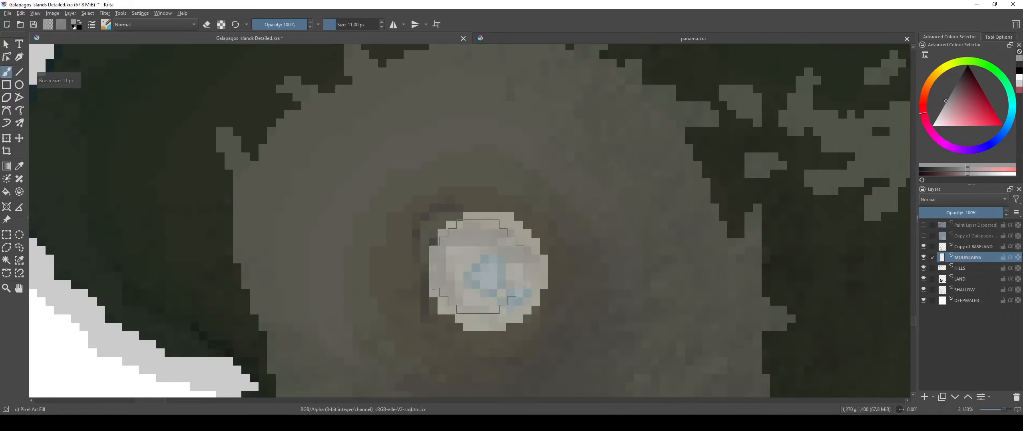
key("e")
scroll(471, 259, "down", 8)
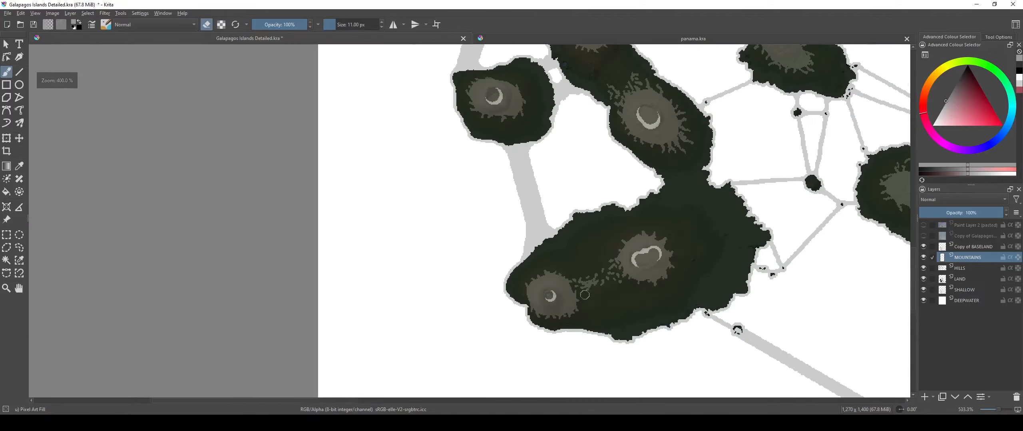
Step: Reduce the brush to 4 px and paint a short ridge segment along the south rim of the southern landmass's elongated crater
scroll(446, 250, "up", 6)
scroll(446, 250, "up", 3)
scroll(433, 262, "down", 2)
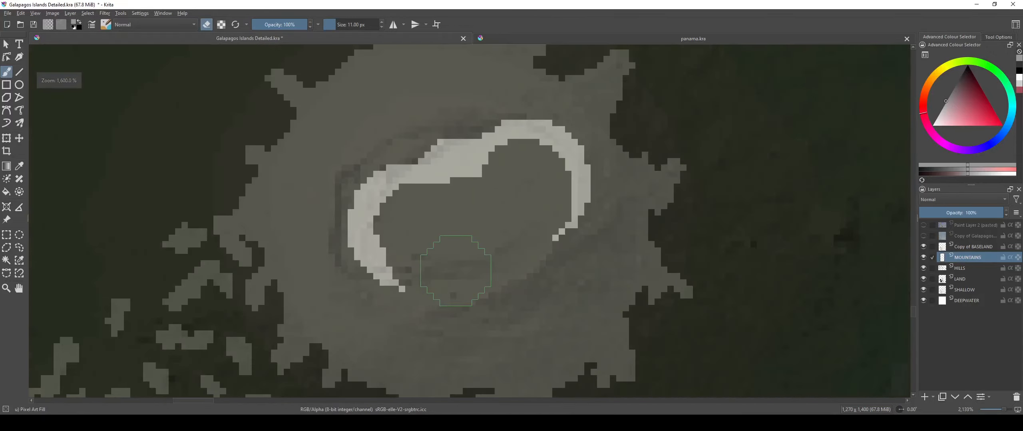
key("bracketleft")
key("bracketleft")
key("bracketleft")
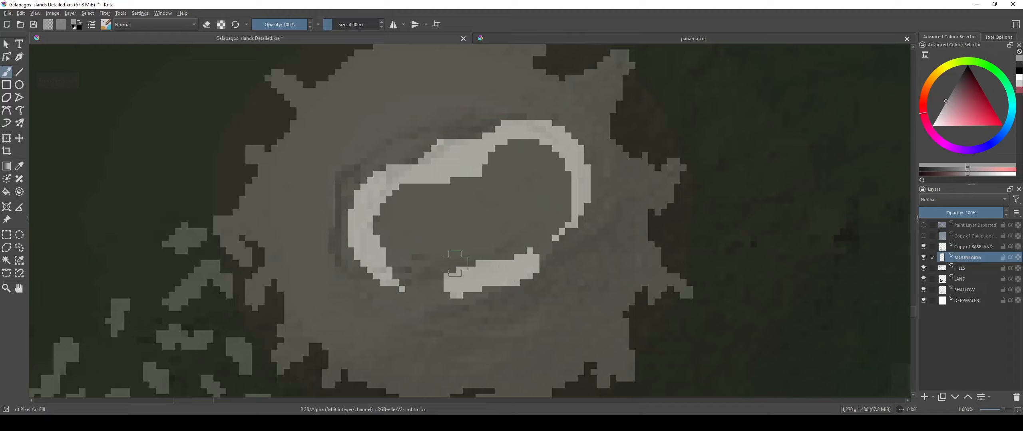
Step: Trim the inner edge of the elongated crater's south ridge segment with the 4 px eraser
scroll(451, 266, "up", 2)
key("e")
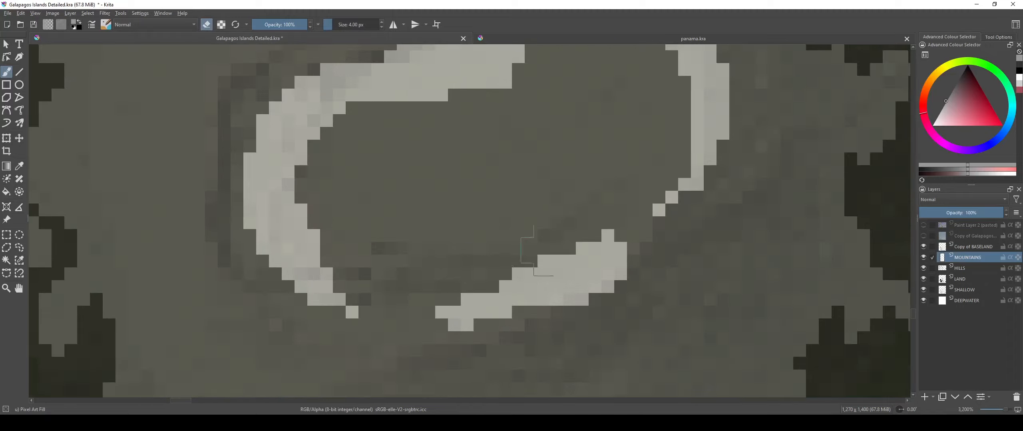
left_click_drag(563, 252, 588, 240)
scroll(521, 252, "down", 7)
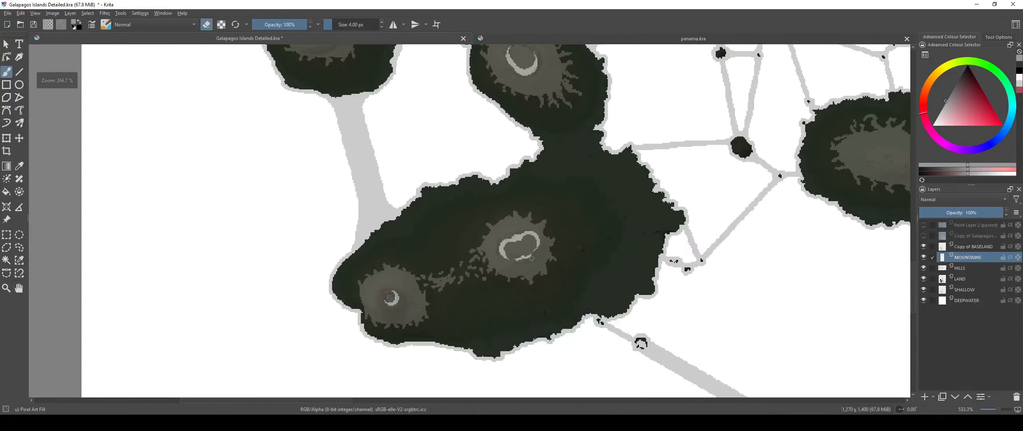
Step: Paint a thin tapering ridge with the 4 px brush along the north rim of the northern landmass's large southeastern crater
left_click_drag(555, 265, 492, 276)
scroll(492, 276, "down", 1)
scroll(492, 276, "down", 2)
scroll(369, 256, "up", 6)
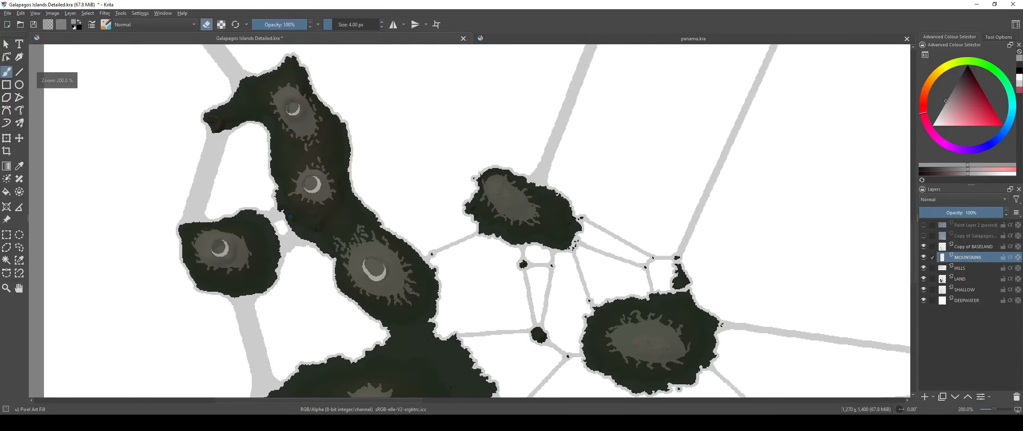
scroll(370, 256, "up", 4)
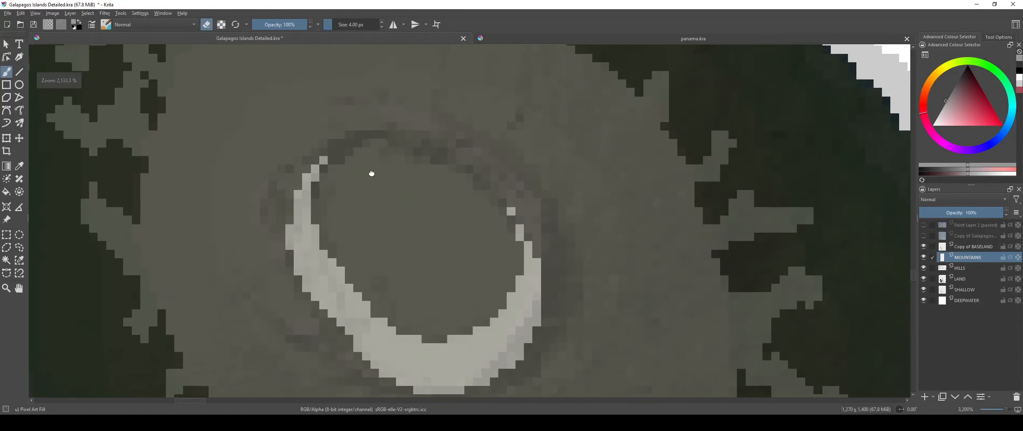
left_click_drag(365, 158, 530, 222)
key("e")
mouse_move(420, 125)
left_mouse_down()
mouse_move(361, 116)
mouse_move(394, 123)
mouse_move(330, 140)
left_mouse_up()
mouse_move(364, 210)
left_mouse_down()
mouse_move(388, 199)
mouse_move(518, 258)
mouse_move(517, 236)
mouse_move(536, 219)
mouse_move(510, 236)
mouse_move(537, 255)
left_mouse_up()
left_click_drag(390, 141, 318, 156)
key("e")
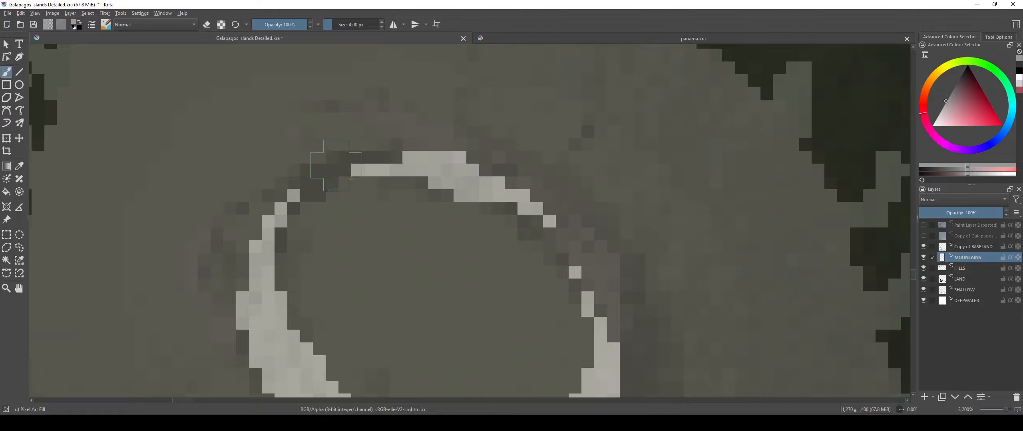
key("bracketleft")
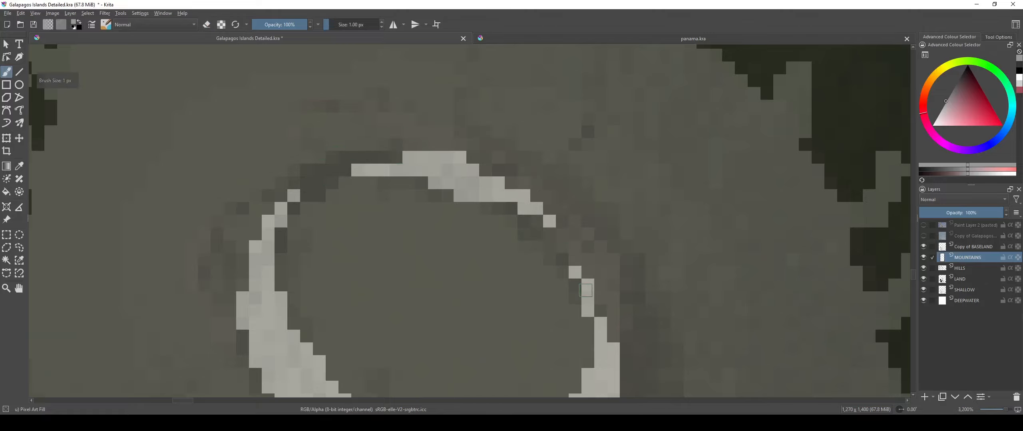
Step: Enlarge the brush to 35 px and paint a round mountain patch in the middle of the central island's hills
scroll(580, 285, "down", 11)
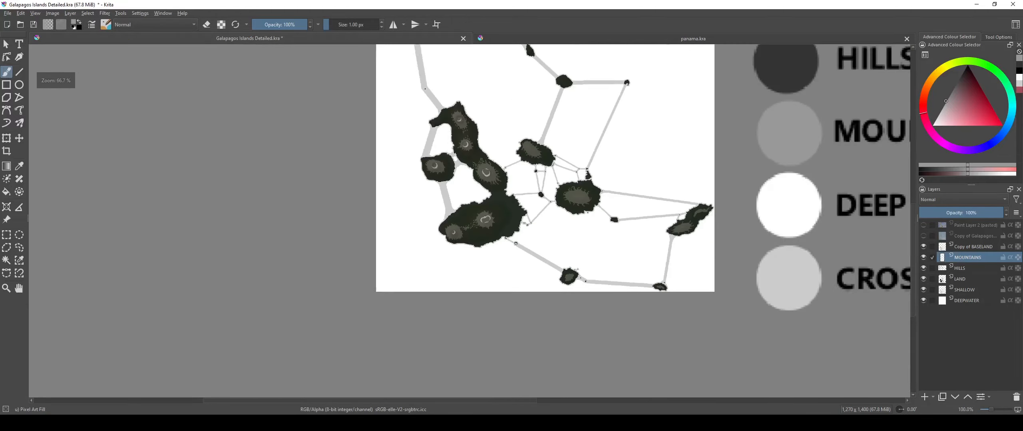
left_click_drag(559, 142, 547, 191)
scroll(546, 191, "up", 3)
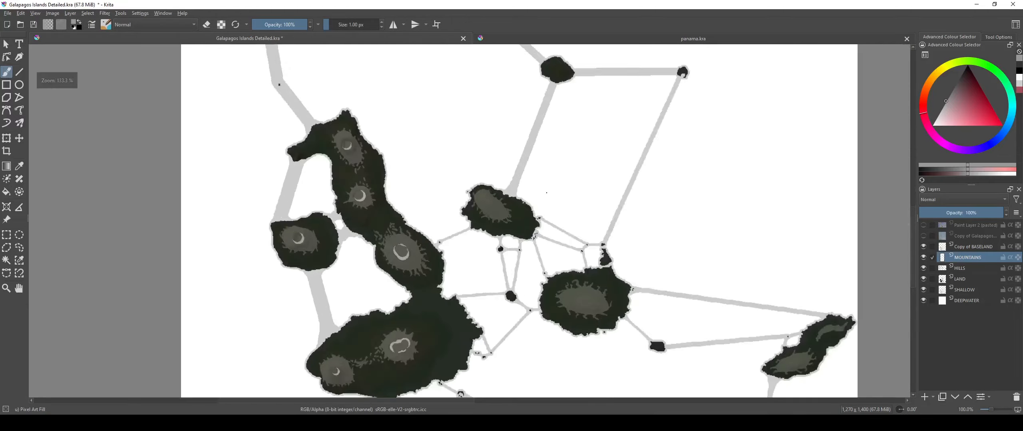
key("bracketright")
key("bracketright")
key("bracketright")
key("bracketright")
scroll(584, 339, "down", 3)
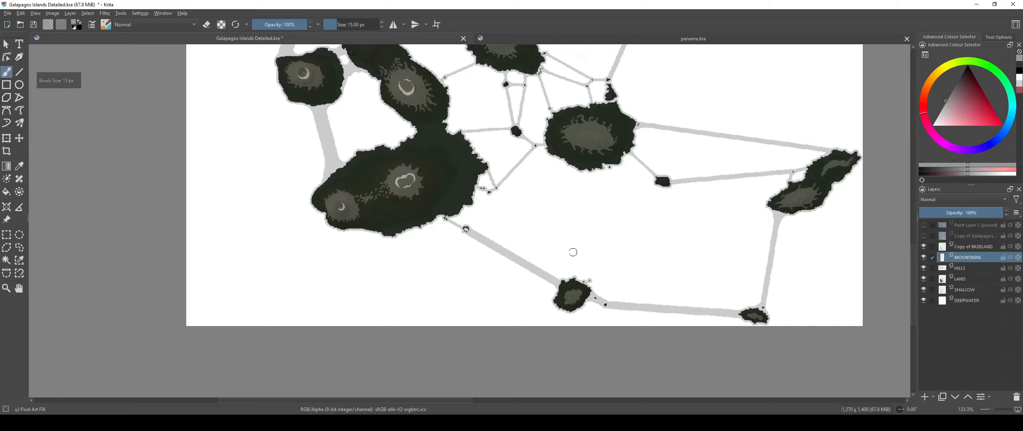
scroll(496, 260, "up", 8)
scroll(503, 252, "up", 1)
key("bracketright")
key("bracketright")
key("bracketright")
key("bracketright")
key("bracketright")
key("bracketright")
key("bracketright")
key("bracketright")
key("bracketright")
key("bracketright")
scroll(494, 254, "down", 3)
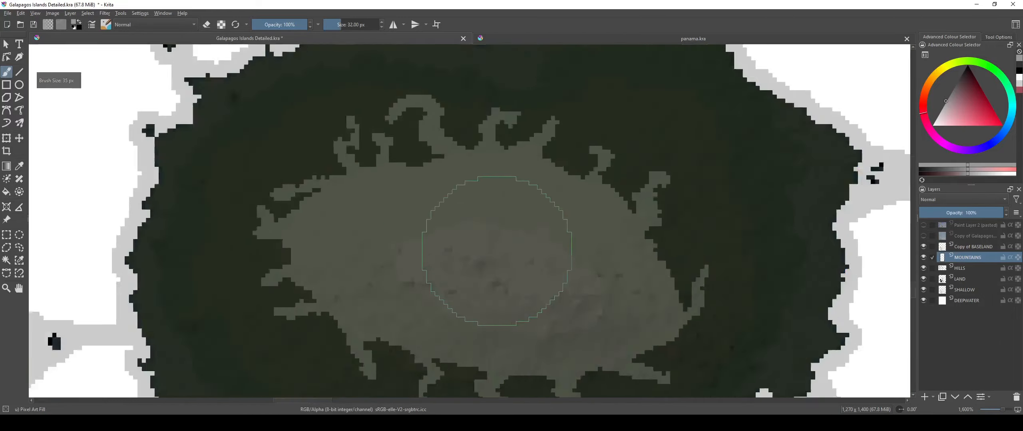
scroll(495, 252, "up", 1)
left_click(489, 255)
Step: Reduce the brush to 22 px and erase the central island patch's middle, leaving a ring
key("bracketleft")
key("bracketleft")
key("bracketleft")
key("bracketleft")
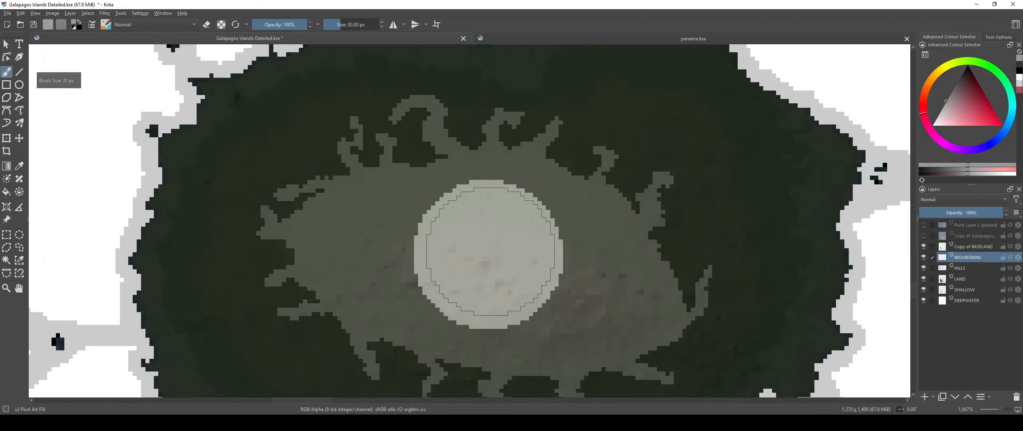
key("e")
left_click(491, 252)
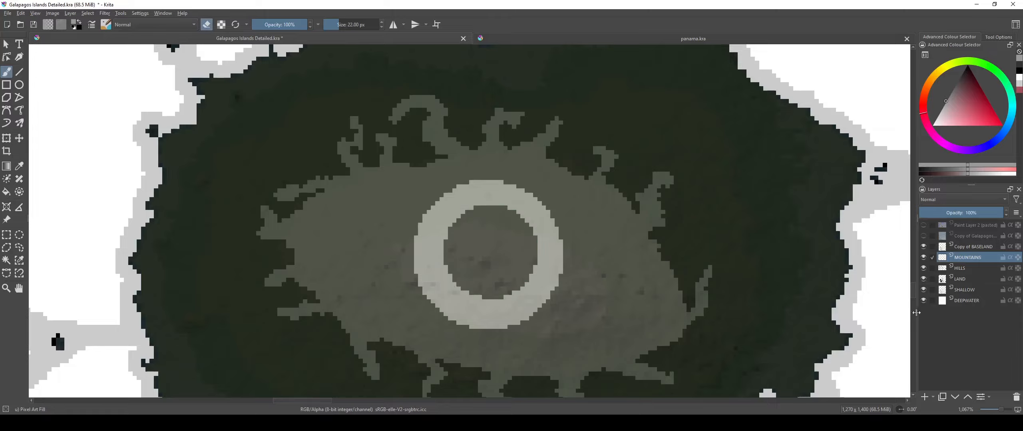
Step: Hide the Copy of BASELAND guide and reduce the eraser to 13 px for reshaping the central island's ring
left_click(923, 247)
scroll(519, 251, "down", 2)
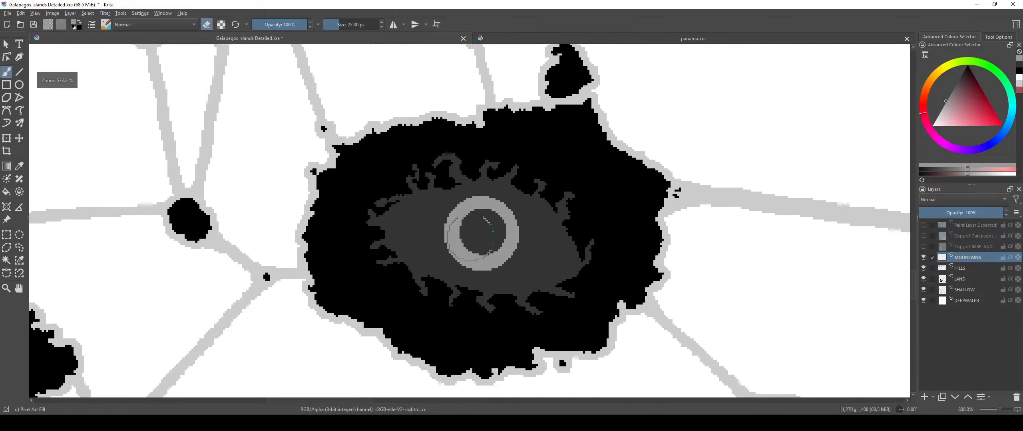
scroll(520, 252, "up", 4)
key("bracketleft")
key("bracketleft")
key("bracketleft")
key("bracketleft")
key("bracketleft")
key("bracketleft")
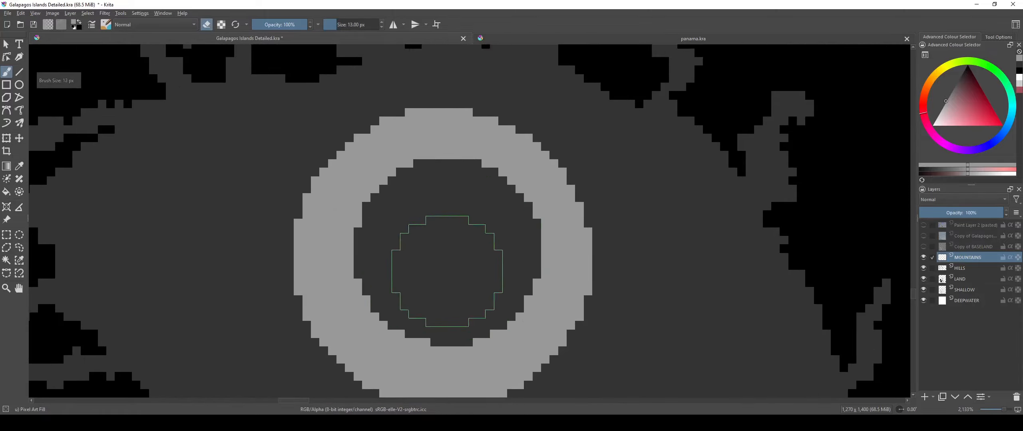
Step: Examine the ring-shaped mountain on the central island, both close up and within the whole map
scroll(402, 212, "down", 3)
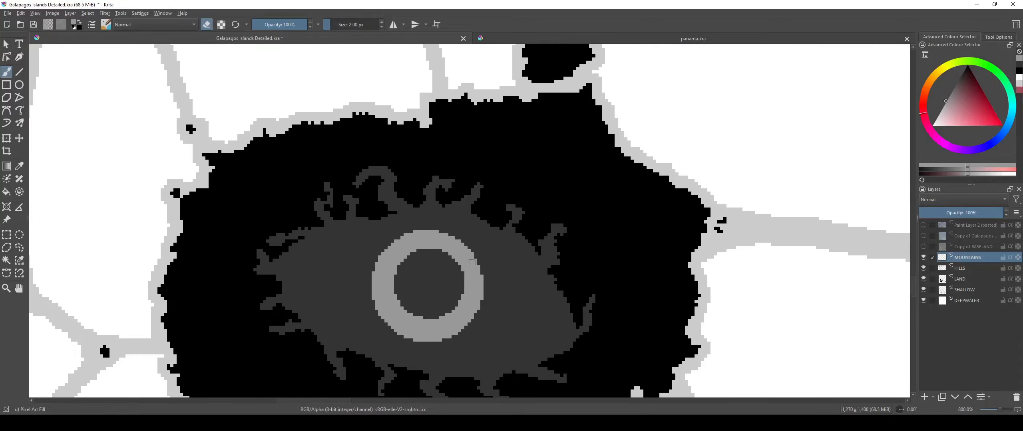
scroll(473, 260, "down", 6)
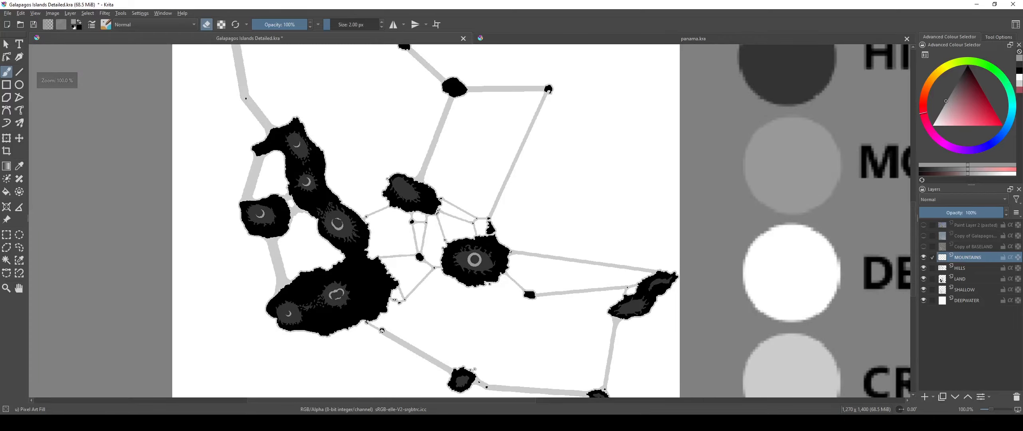
scroll(475, 260, "up", 7)
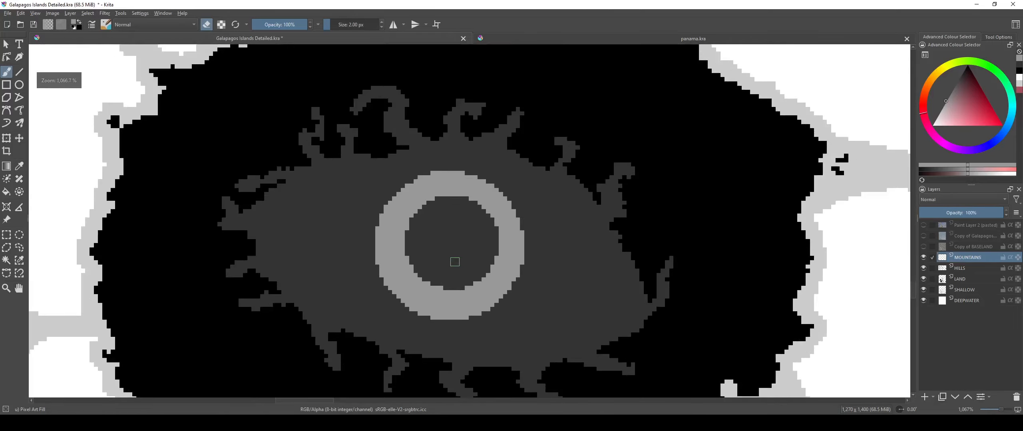
scroll(455, 262, "up", 1)
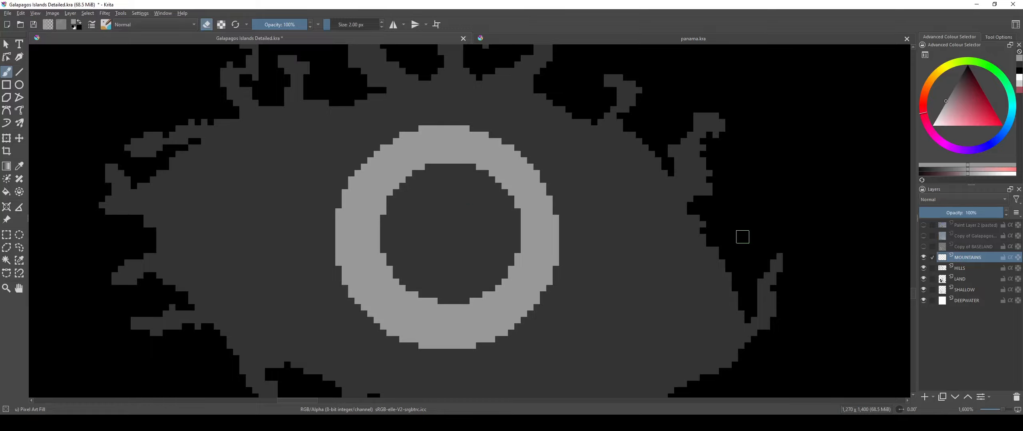
scroll(514, 243, "down", 3)
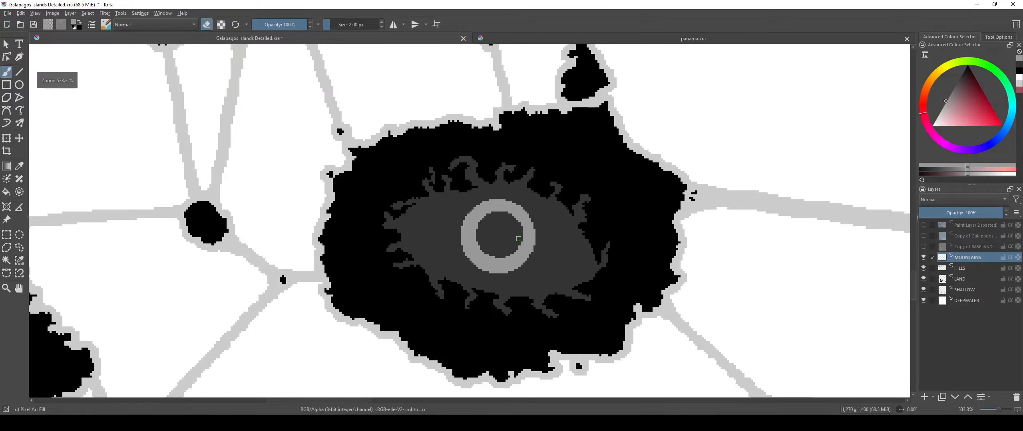
scroll(519, 239, "up", 5)
scroll(515, 239, "down", 4)
scroll(512, 239, "up", 2)
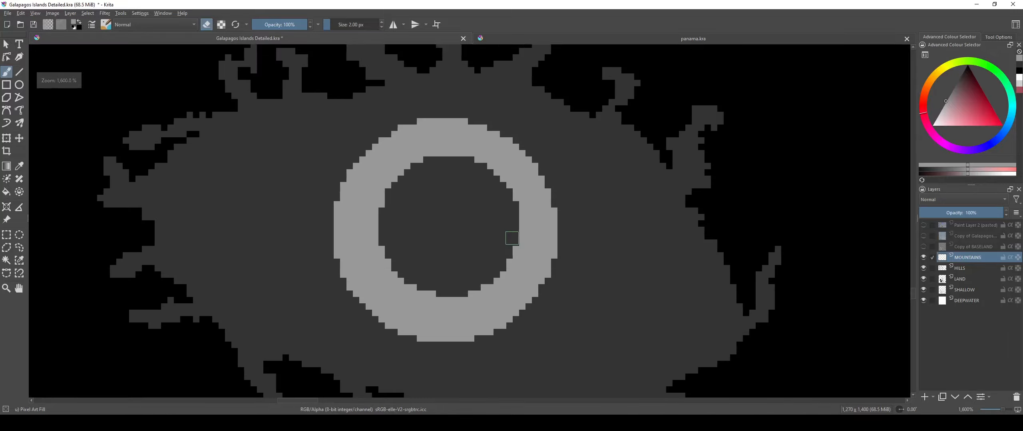
scroll(464, 211, "up", 2)
scroll(468, 212, "down", 3)
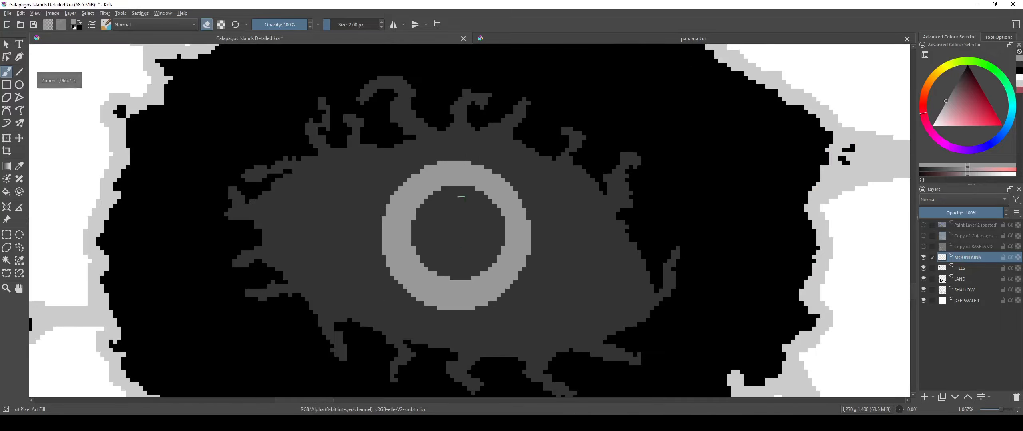
Step: Undo the erasing of the mountain circle's centre on the central island
key("ctrl+z")
key("ctrl+z")
key("ctrl+z")
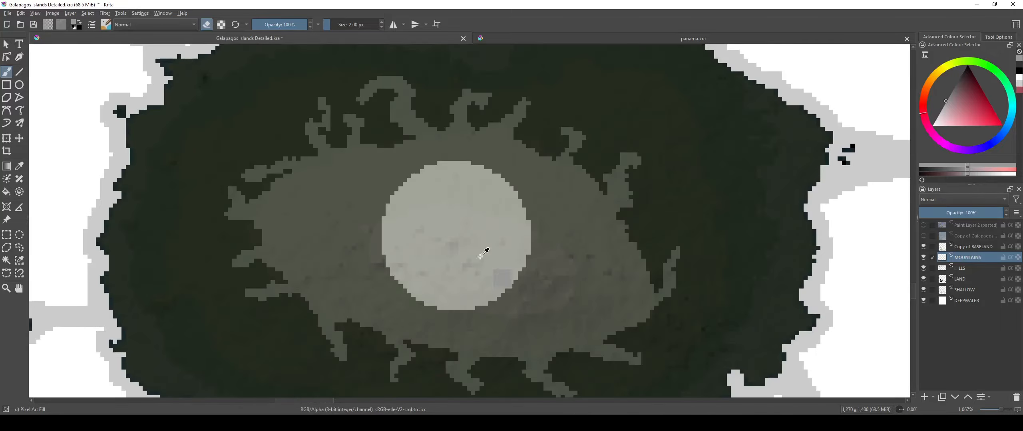
Step: Set the Copy of BASELAND reference layer to 100% opacity and frame the large western island's northwestern headland
scroll(483, 260, "down", 6)
scroll(515, 219, "up", 2)
left_click_drag(472, 273, 532, 395)
left_click_drag(451, 302, 566, 335)
scroll(459, 224, "up", 2)
left_click_drag(459, 224, 641, 332)
left_click(965, 246)
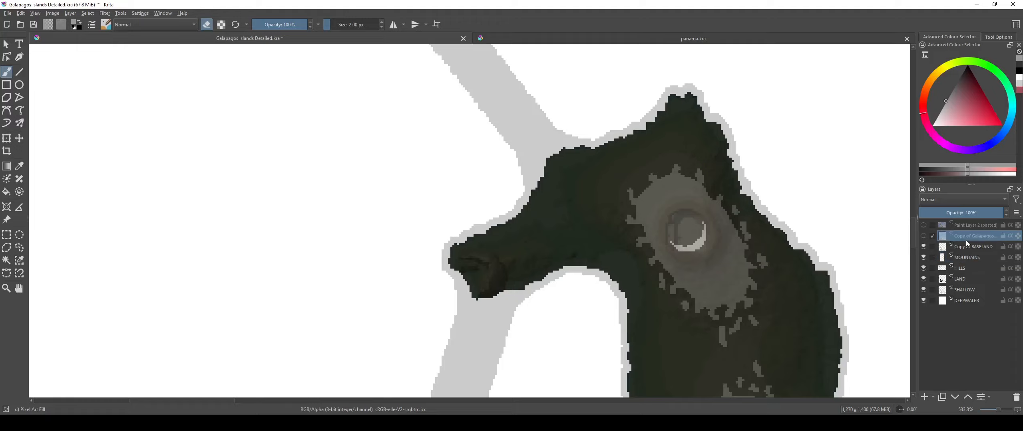
left_click_drag(1020, 227, 1021, 228)
scroll(427, 276, "up", 4)
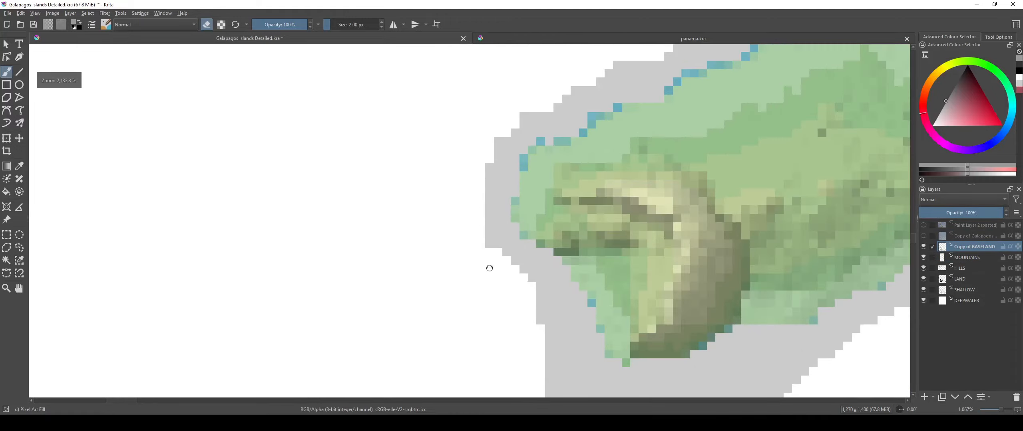
left_click_drag(491, 267, 343, 242)
scroll(416, 245, "down", 3)
scroll(441, 242, "up", 2)
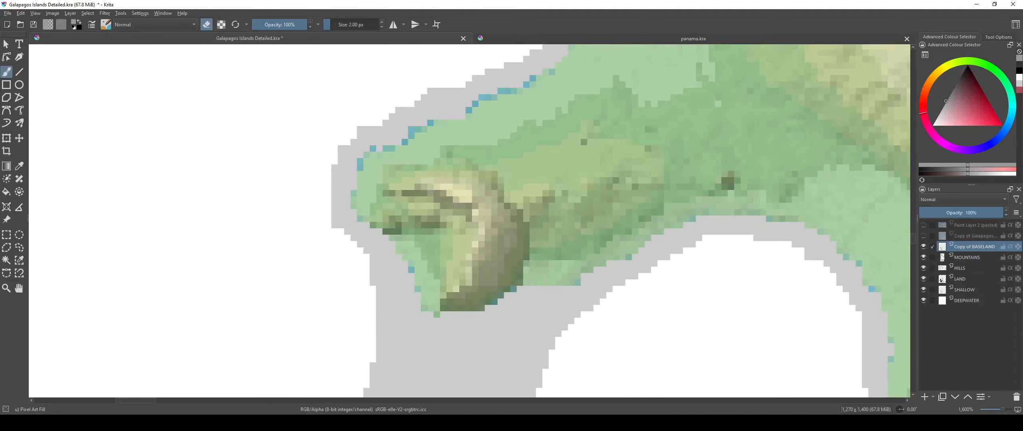
Step: Make MOUNTAINS the active layer, keep the Copy of BASELAND reference visible, and set the brush size to 6 px
left_click(923, 247)
left_click(964, 270)
left_click(966, 259)
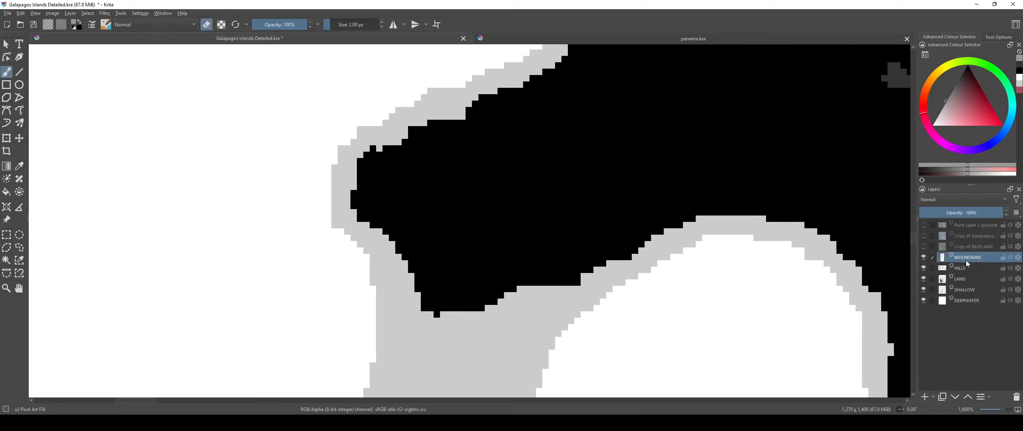
scroll(437, 216, "up", 1)
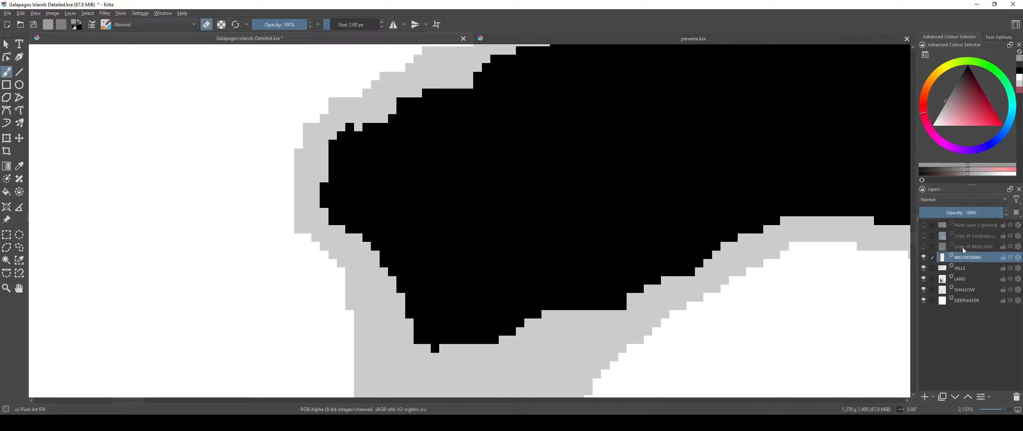
left_click(924, 246)
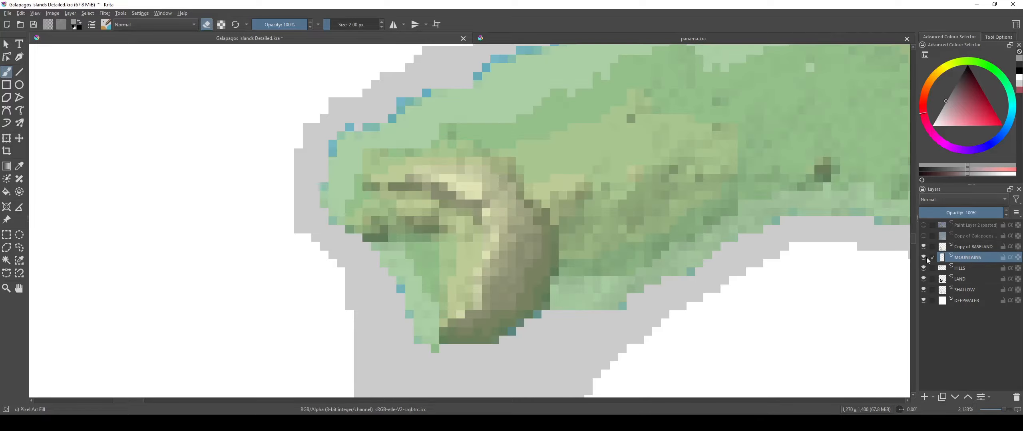
key("bracketright")
key("bracketright")
key("bracketright")
key("bracketright")
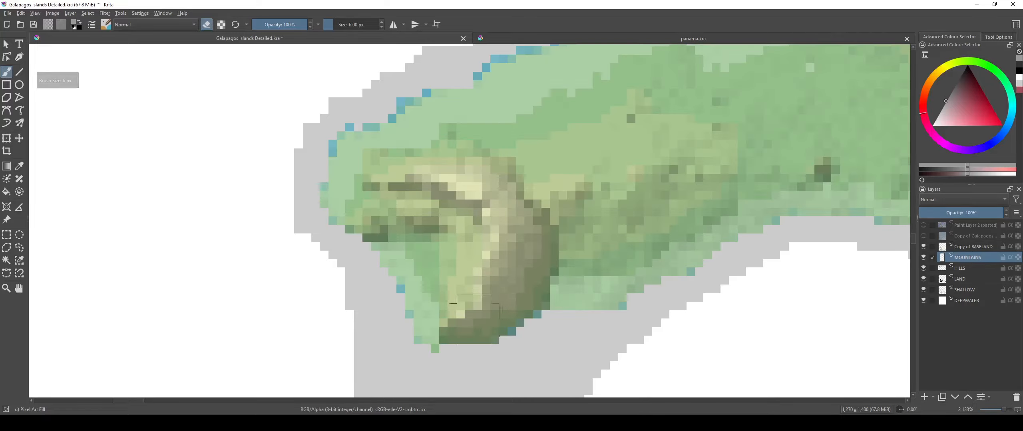
Step: Paint a crescent-shaped mountain along the headland's volcanic ridge on the MOUNTAINS layer and hide the Copy of BASELAND reference
left_click(923, 246)
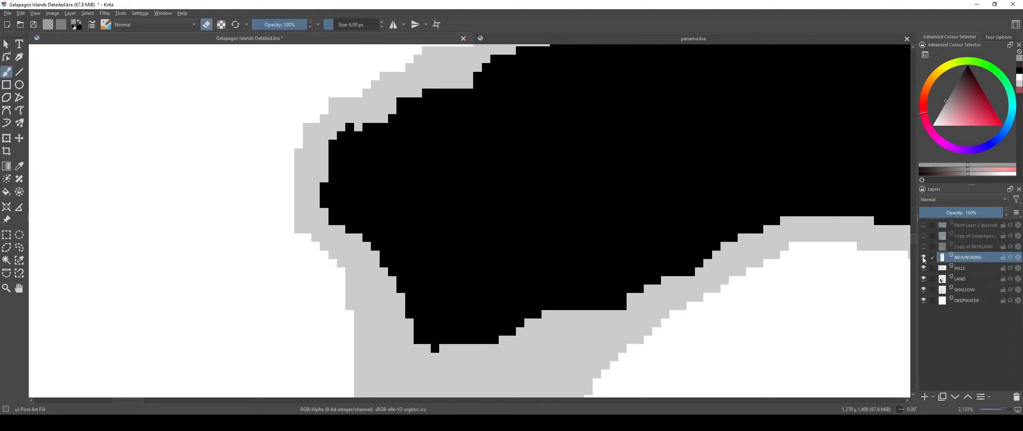
left_click(923, 247)
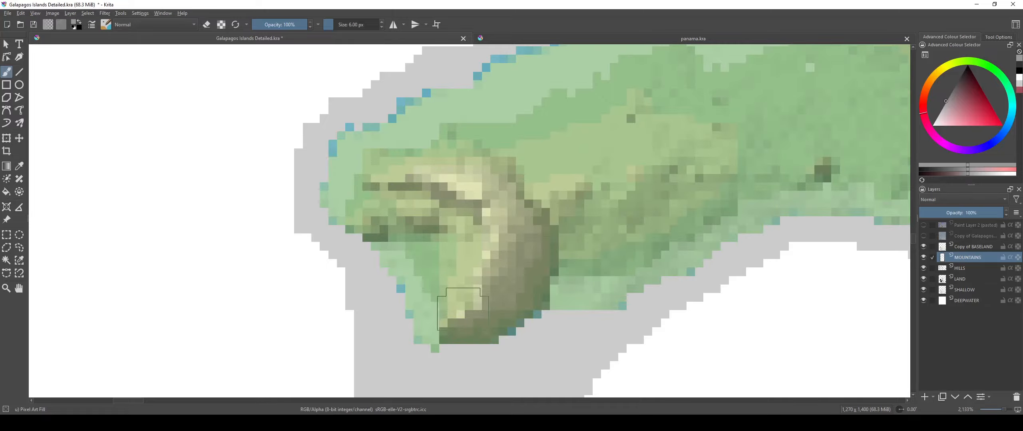
left_click(923, 246)
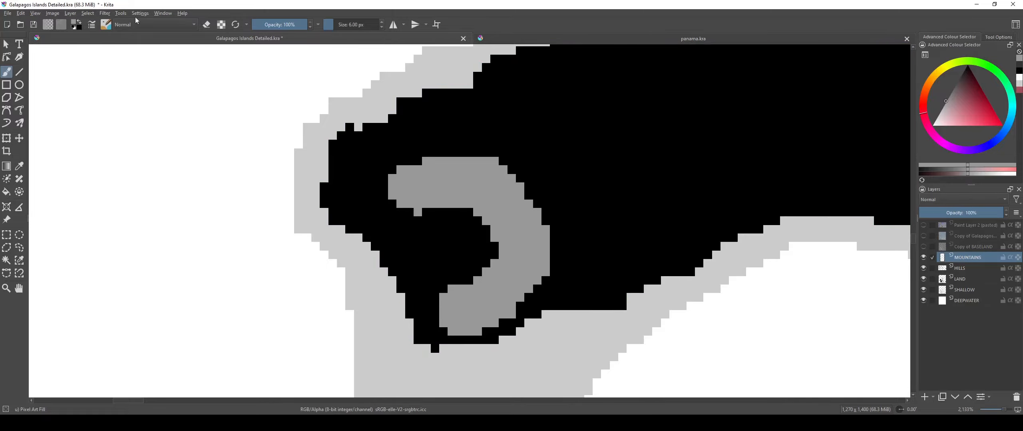
Step: Switch to the Liner Solid - Tombofnull brush from the StippleBeast preset tag
left_click(107, 25)
left_click(119, 40)
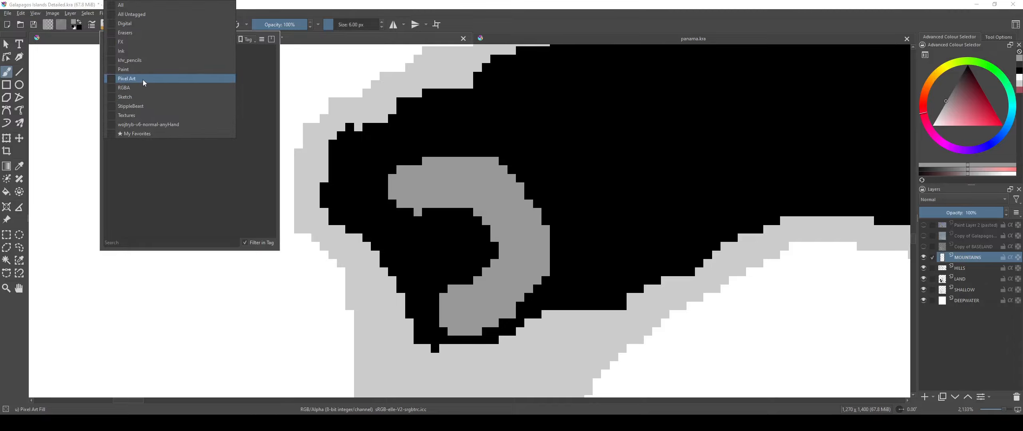
left_click(132, 107)
left_click(137, 56)
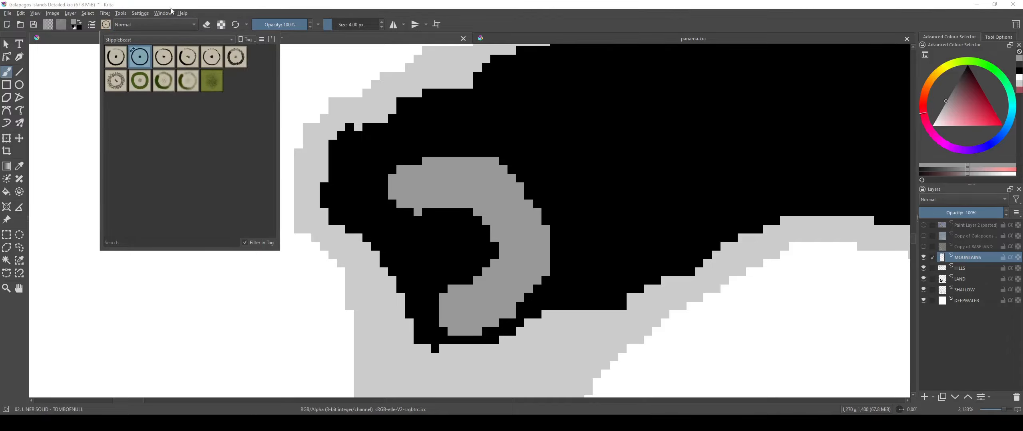
Step: Reshape the headland's mountain crescent by roughening its outer edge, erasing along its inner curve, and repainting its lower end
scroll(386, 199, "up", 1)
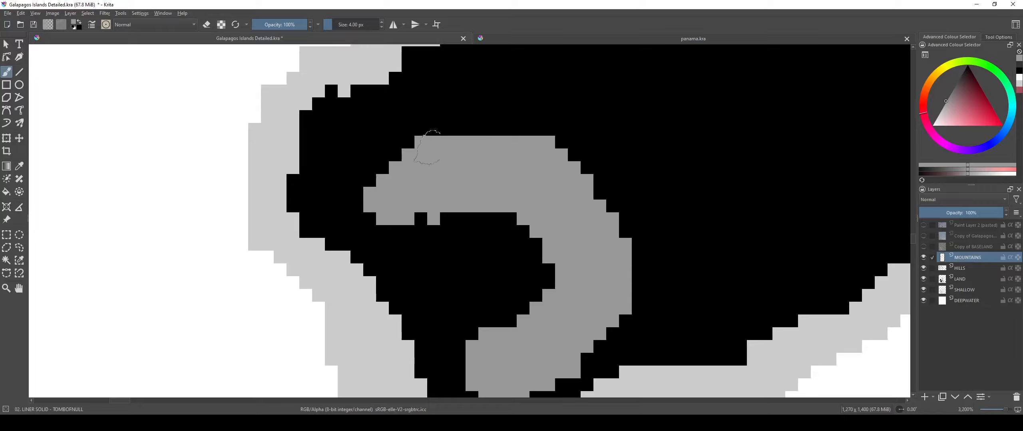
left_click_drag(501, 247, 468, 182)
key("e")
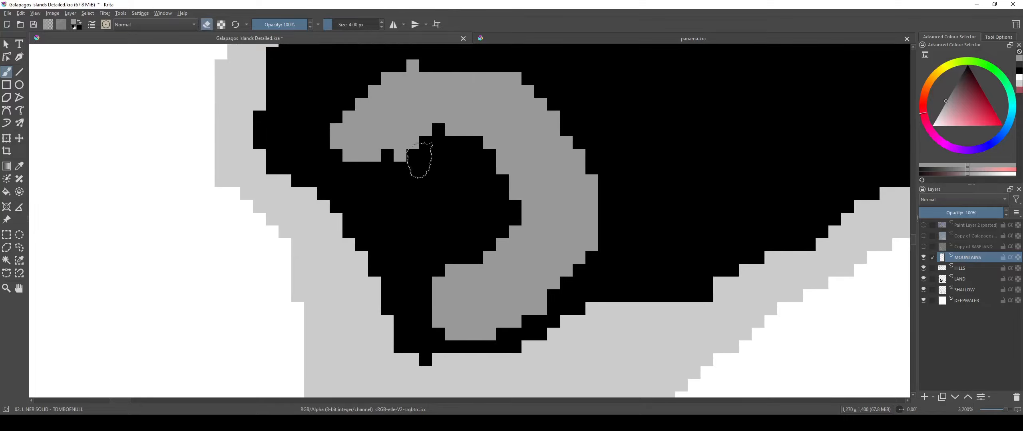
mouse_move(485, 232)
left_mouse_down()
mouse_move(437, 288)
mouse_move(440, 303)
mouse_move(468, 284)
mouse_move(418, 337)
mouse_move(576, 300)
mouse_move(438, 326)
mouse_move(484, 301)
mouse_move(412, 338)
left_mouse_up()
key("e")
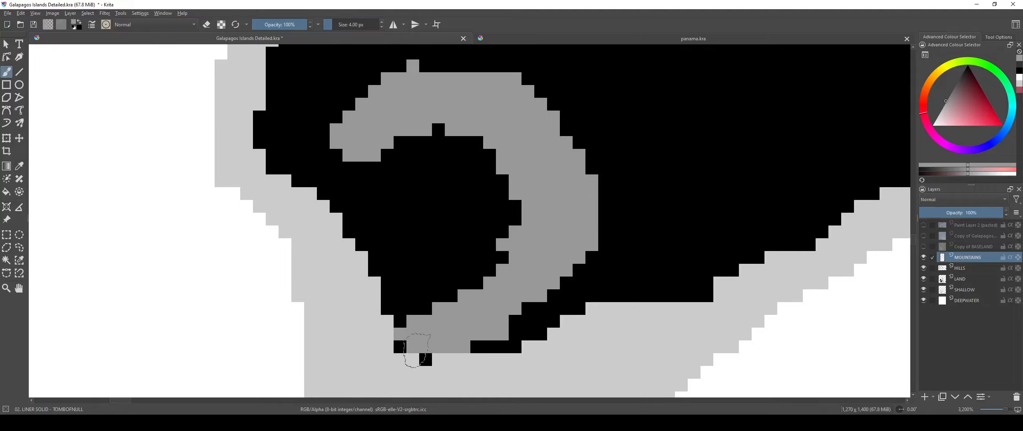
Step: Extend the crescent's lower end past the headland's coast into the shallow water
scroll(416, 350, "down", 5)
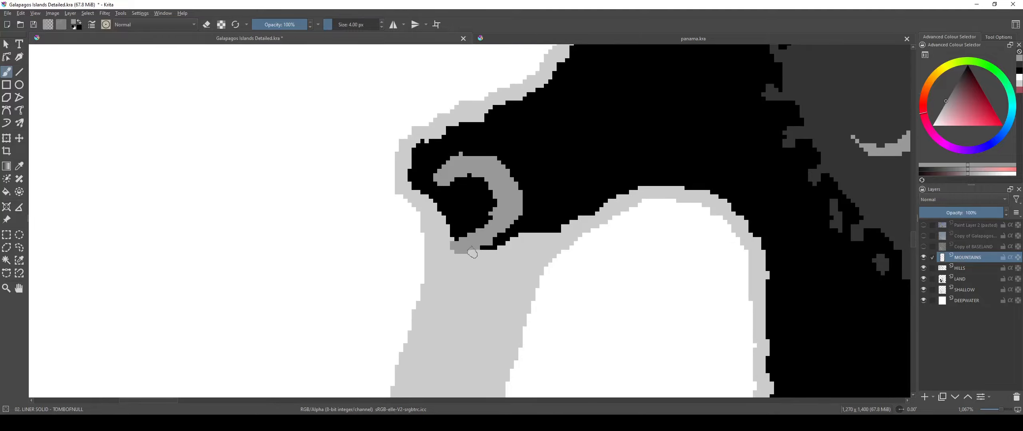
scroll(476, 261, "up", 6)
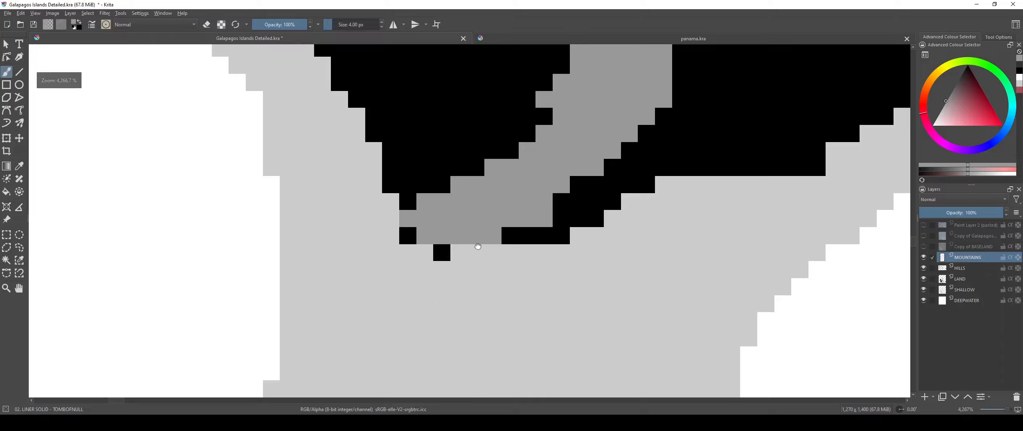
mouse_move(505, 158)
left_mouse_down()
mouse_move(395, 240)
mouse_move(494, 207)
mouse_move(392, 244)
left_mouse_up()
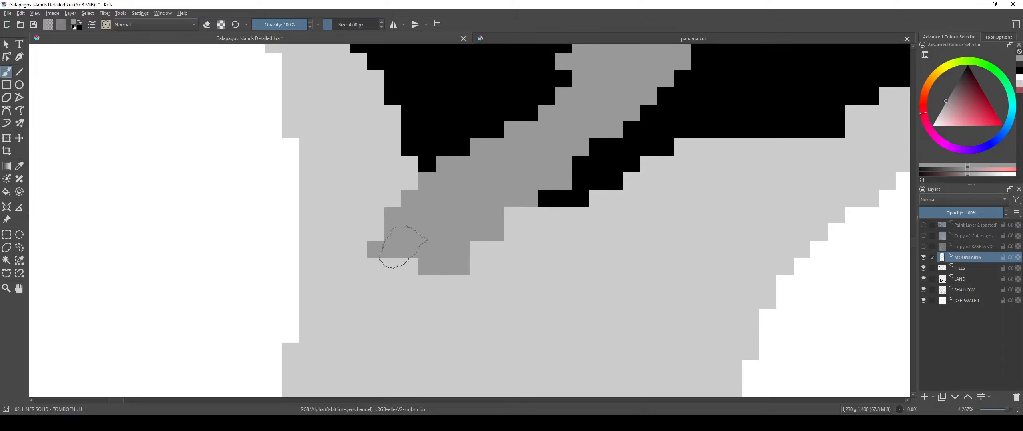
scroll(475, 267, "down", 5)
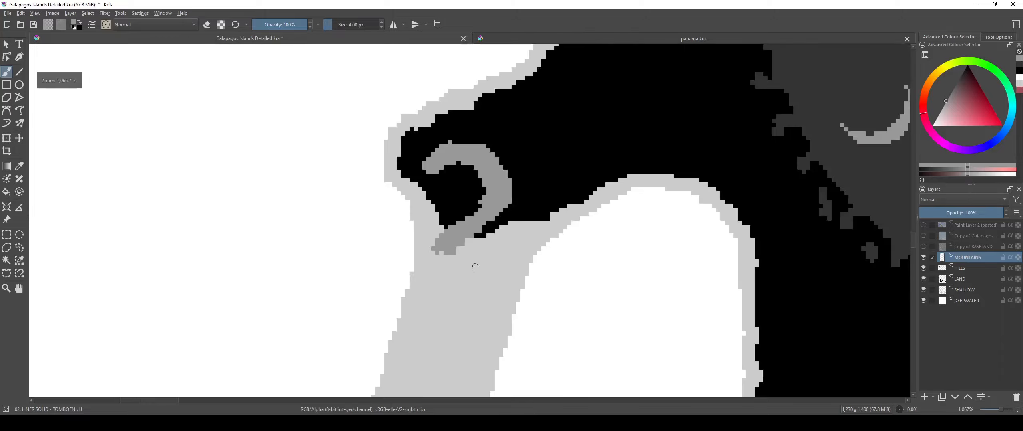
left_click(971, 272, "ctrl")
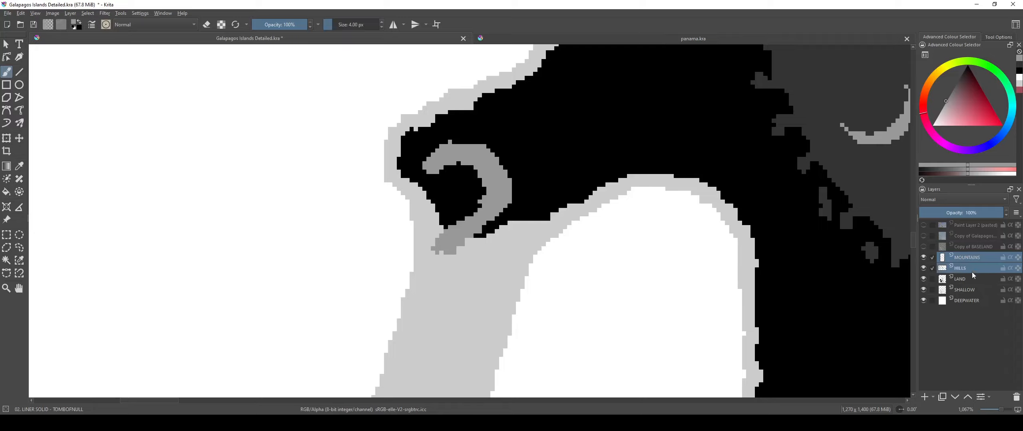
left_click(972, 283, "ctrl")
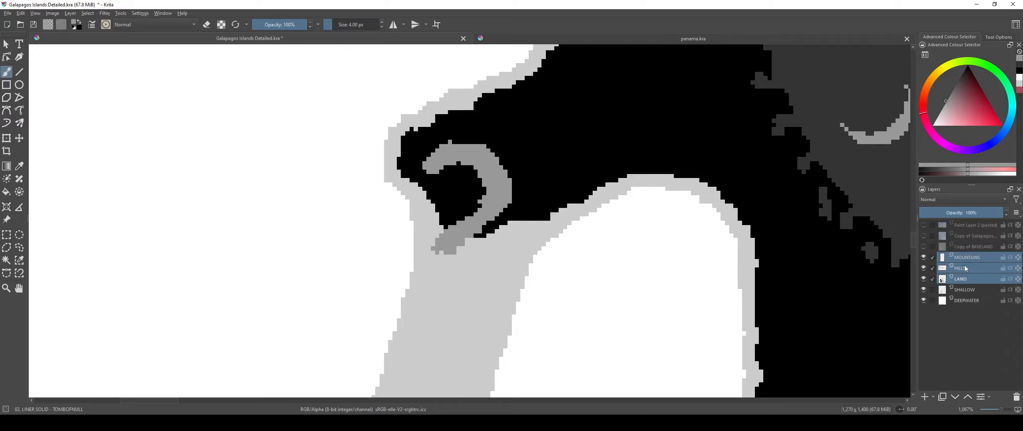
left_click(934, 397)
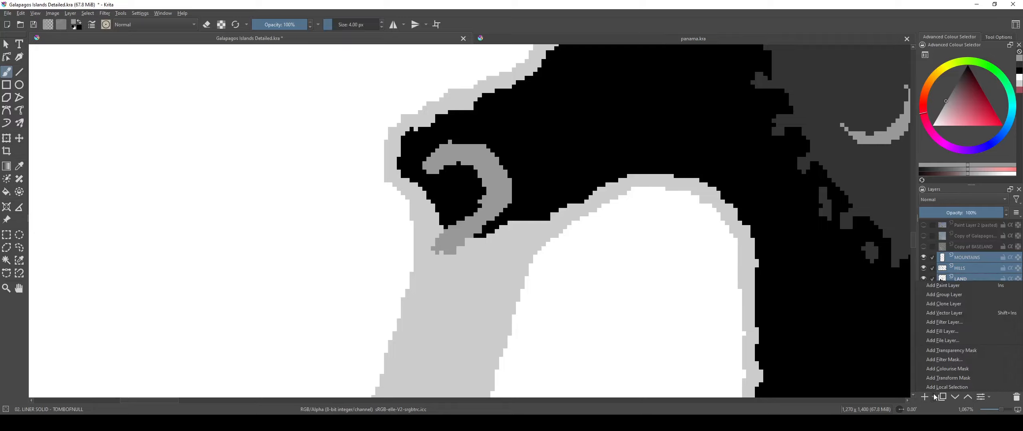
left_click(946, 295)
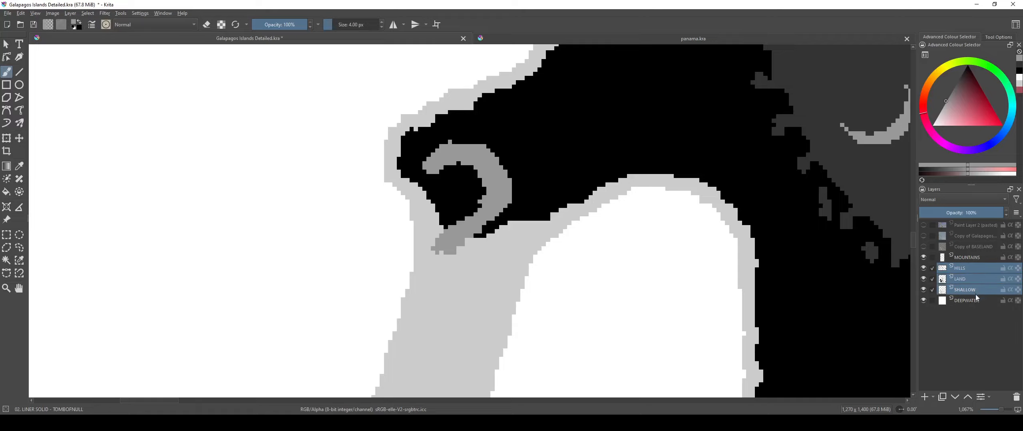
Step: Put the MOUNTAINS, HILLS and LAND layers into one group with Quick Group and collapse the group
left_click(970, 267, "ctrl")
left_click(973, 258, "ctrl")
right_click(974, 269)
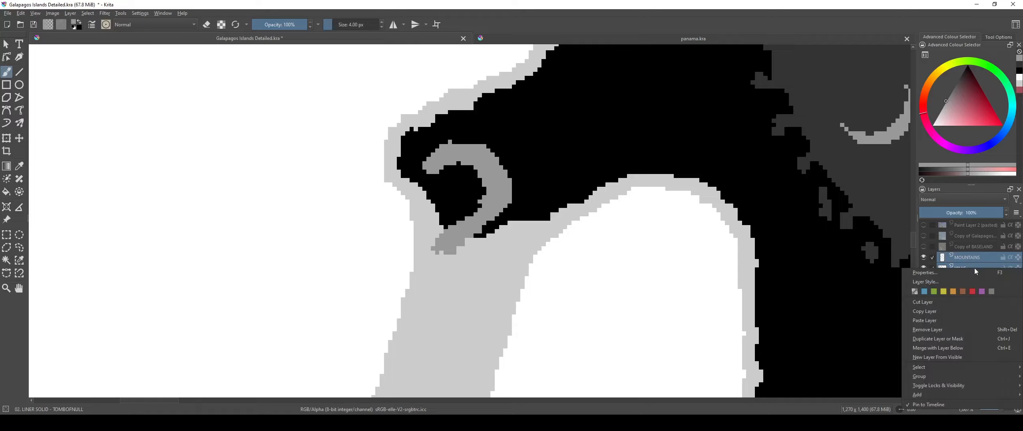
mouse_move(928, 377)
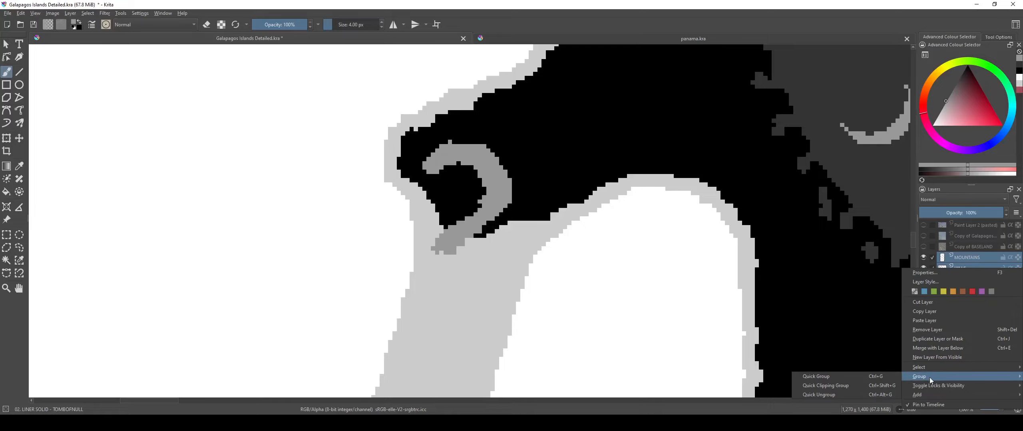
left_click(855, 375)
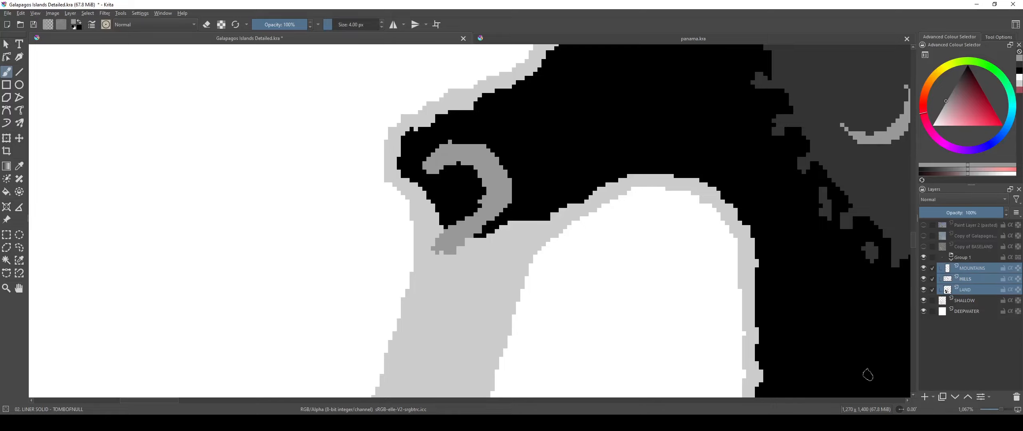
left_click(951, 259)
Step: Toggle the new layer group's visibility off and on to check which parts of the map it contains
left_click(923, 258)
left_click(923, 258)
double_click(924, 257)
double_click(926, 257)
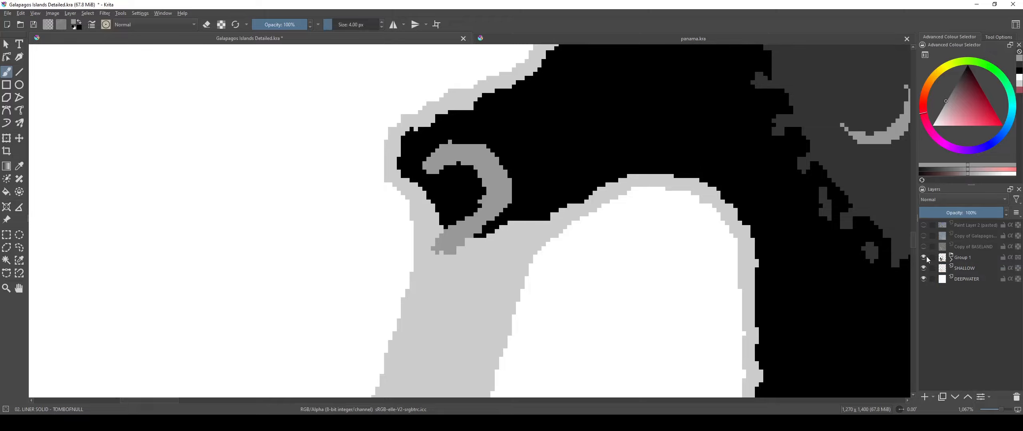
Step: Recheck the new layer group's visibility, expand the group and select its HILLS layer
left_click(926, 257)
double_click(926, 257)
left_click(926, 257)
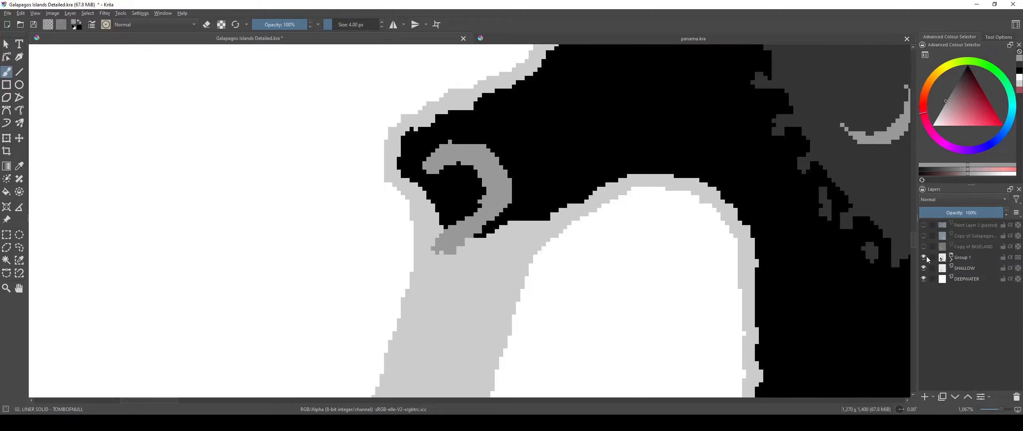
left_click(952, 260)
left_click(971, 282)
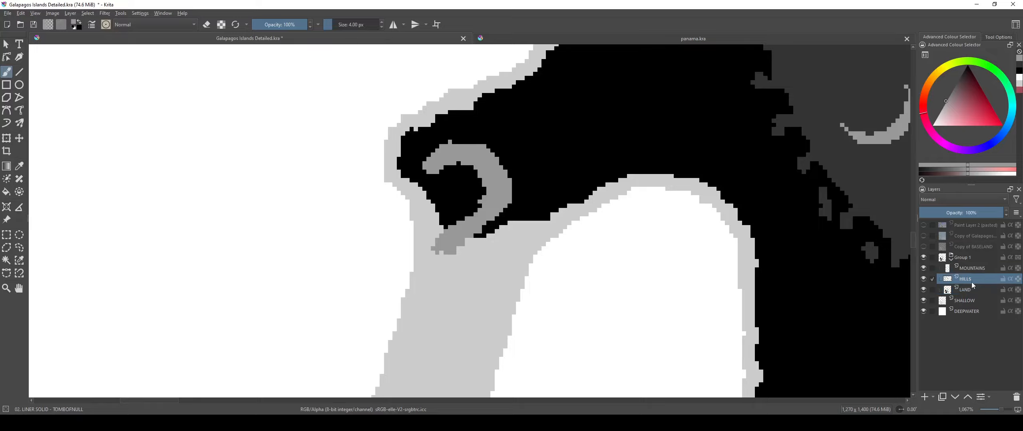
mouse_move(975, 282)
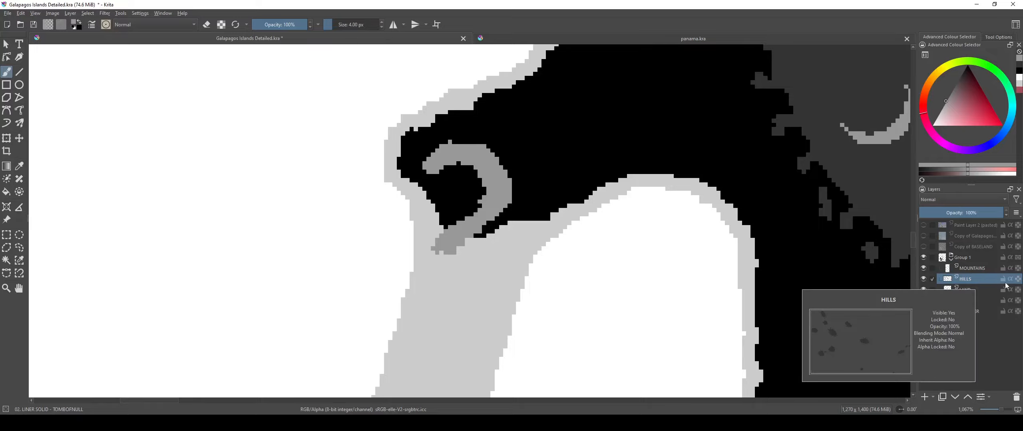
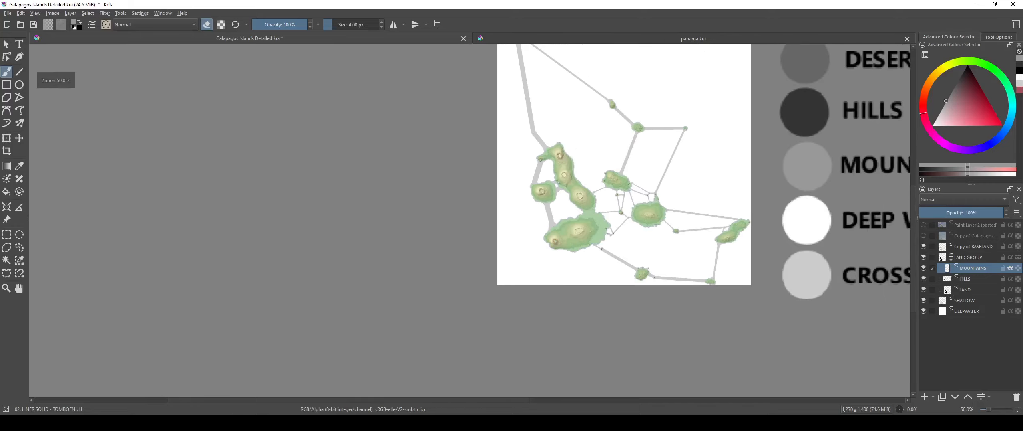
Step: Look over the craters in the green relief overlay on the Galapagos map's western islands
scroll(553, 220, "up", 3)
left_click_drag(553, 220, 486, 232)
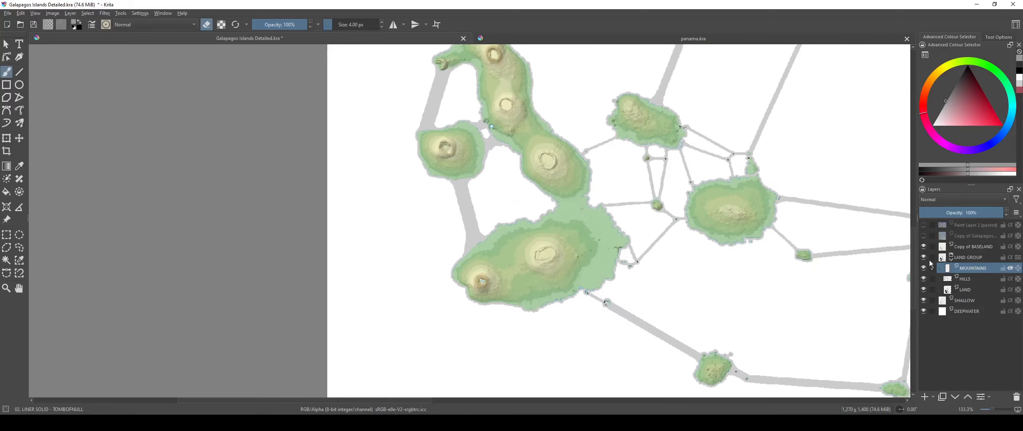
scroll(632, 222, "down", 2)
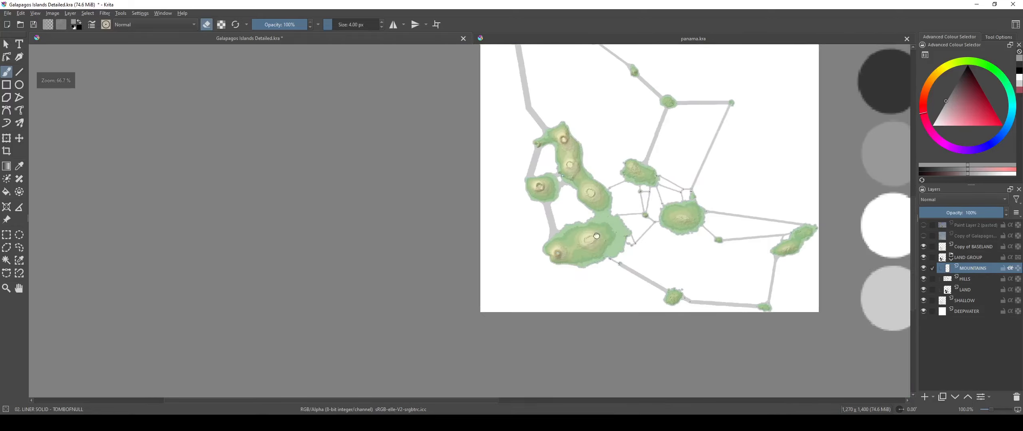
left_click_drag(631, 221, 565, 247)
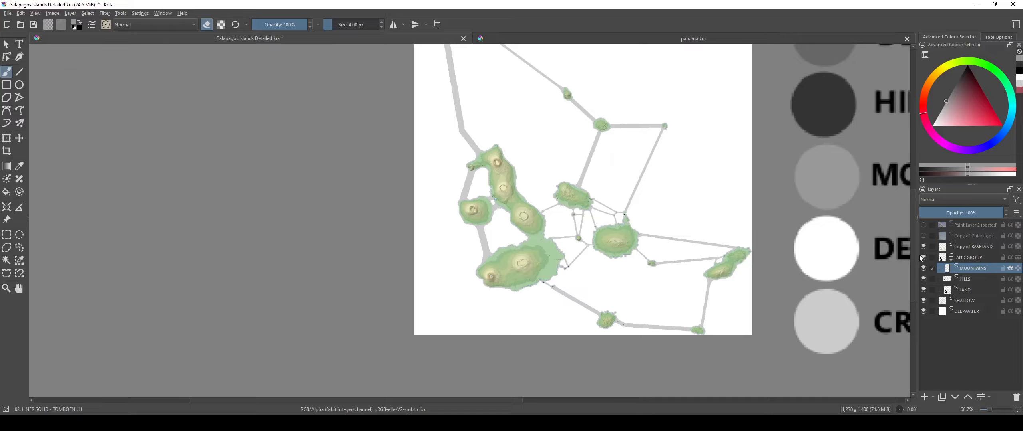
Step: Switch to the panama.kra map and examine how its mountains, hills and crossings are drawn across the land
left_click(541, 37)
scroll(446, 176, "down", 2)
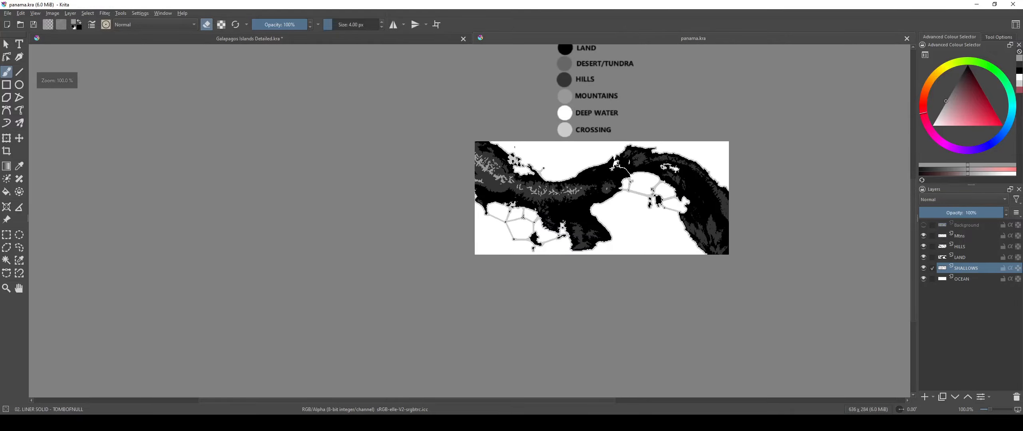
scroll(446, 176, "up", 5)
left_click_drag(445, 177, 323, 80)
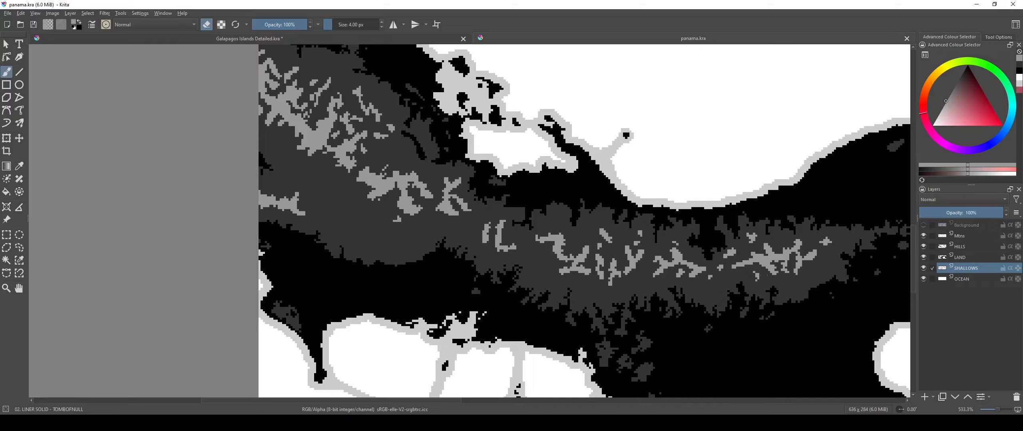
left_click_drag(368, 163, 257, 142)
scroll(350, 181, "down", 2)
left_click_drag(350, 181, 177, 129)
left_click_drag(401, 168, 379, 240)
scroll(492, 172, "up", 4)
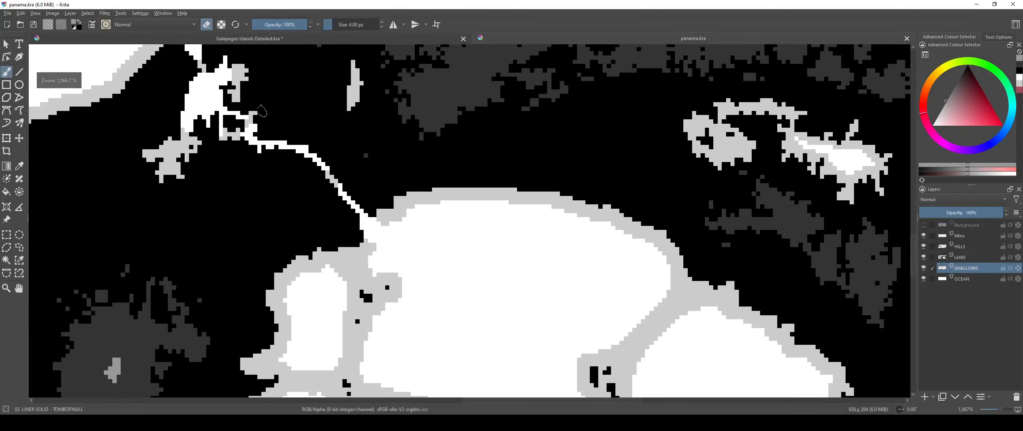
scroll(325, 156, "down", 3)
left_click_drag(384, 179, 375, 128)
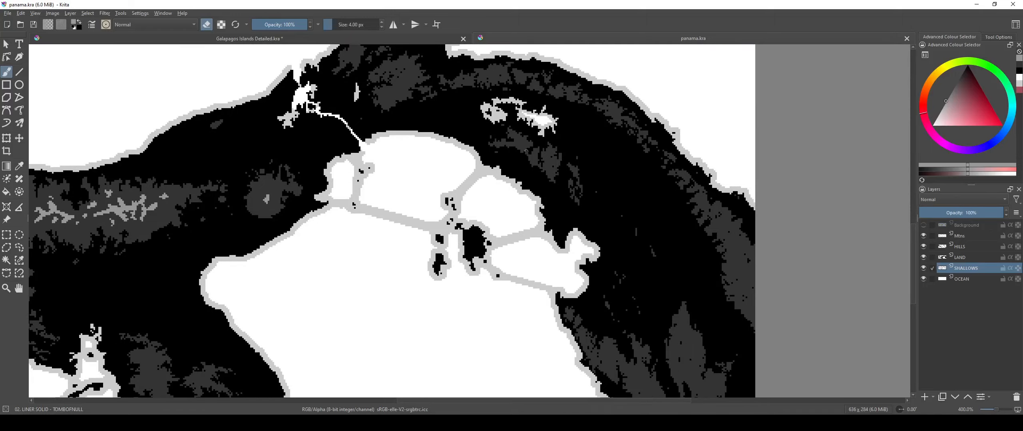
scroll(520, 287, "up", 3)
left_click_drag(196, 111, 677, 308)
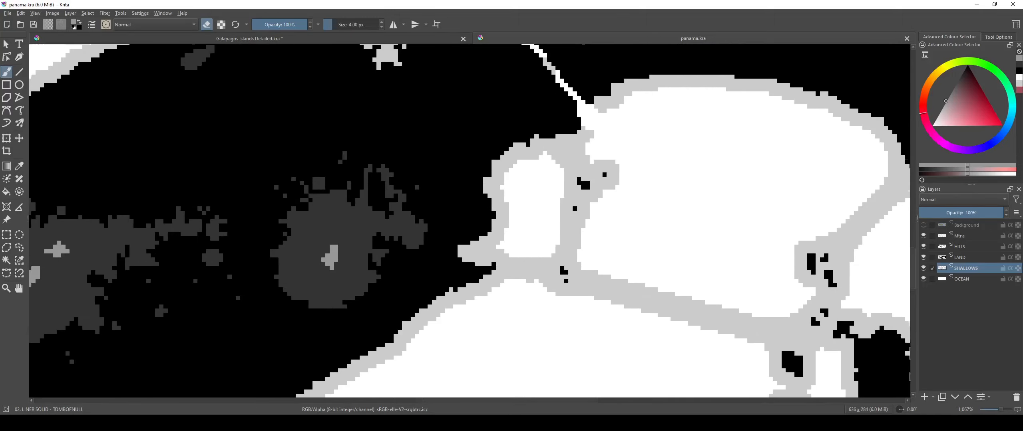
scroll(411, 165, "down", 2)
Step: Return to the Galapagos map and toggle the two hidden reference layers on and off to compare them with the islands
left_click(348, 38)
scroll(442, 192, "up", 4)
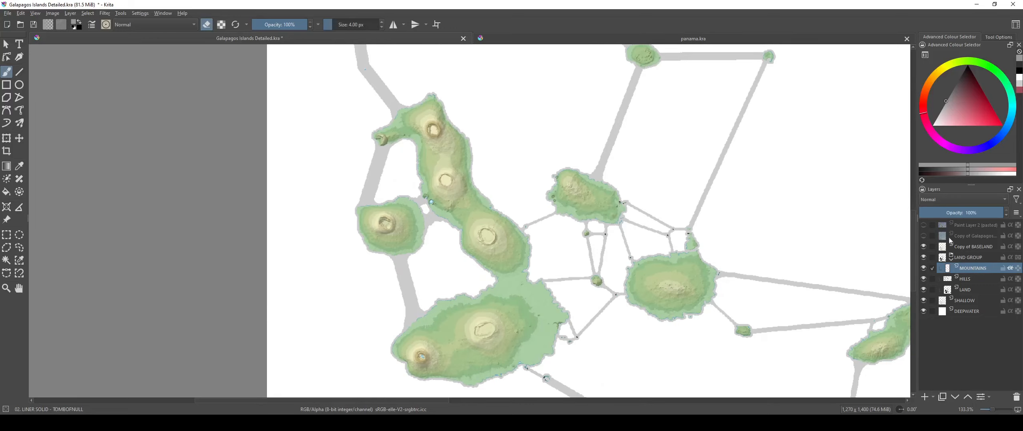
left_click(923, 226)
left_click(922, 226)
left_click(976, 238)
left_click(962, 268)
left_click(923, 236)
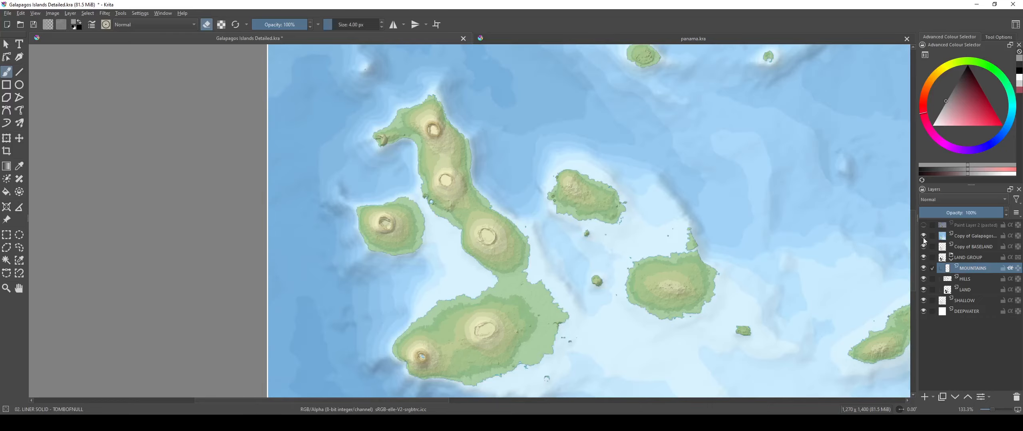
left_click(923, 236)
Step: Go through LAND GROUP and its MOUNTAINS, HILLS and LAND layers to review how the land is organised
left_click(978, 257)
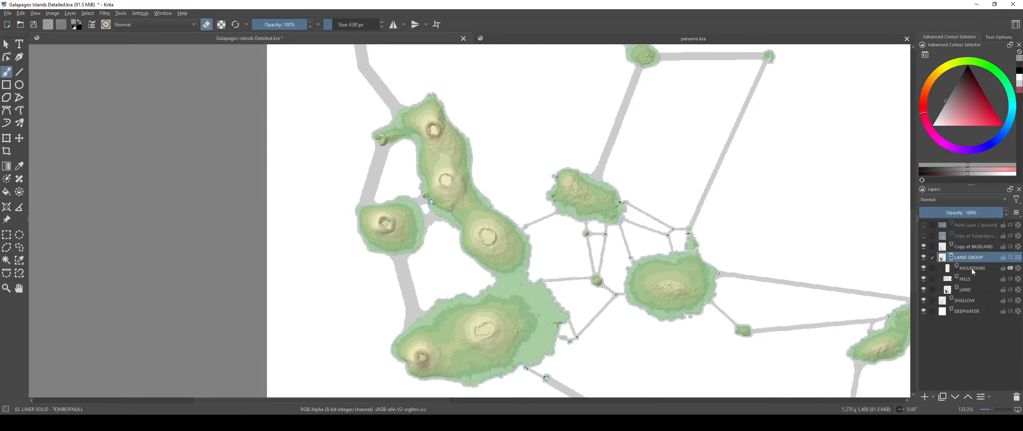
left_click(971, 269)
left_click(970, 280)
left_click(967, 290)
left_click(969, 280)
left_click(967, 290)
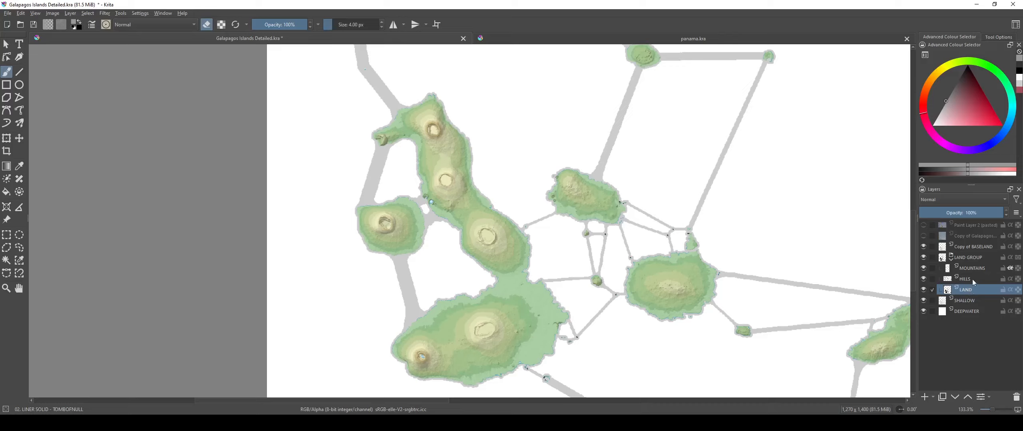
left_click(973, 282)
left_click(975, 271)
Step: Hide the Copy of BASELAND relief overlay and make MOUNTAINS the active layer
left_click(970, 246)
left_click(923, 247)
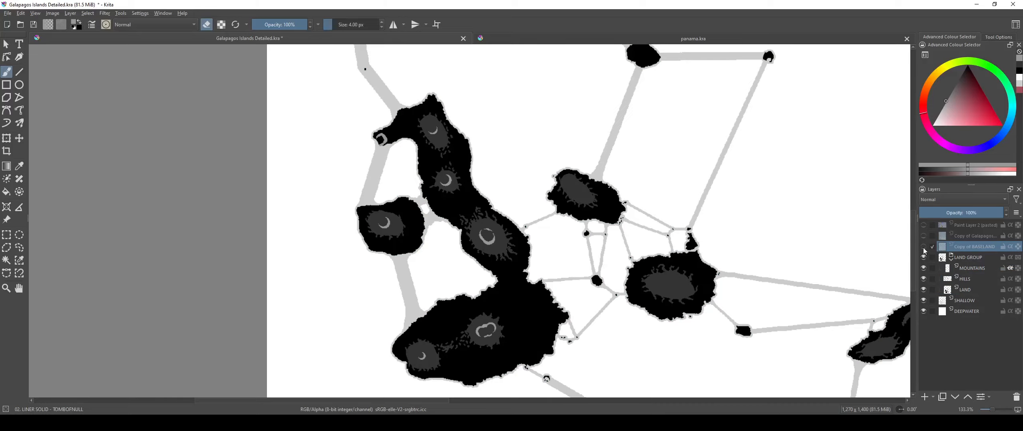
scroll(443, 255, "up", 2)
left_click(972, 268)
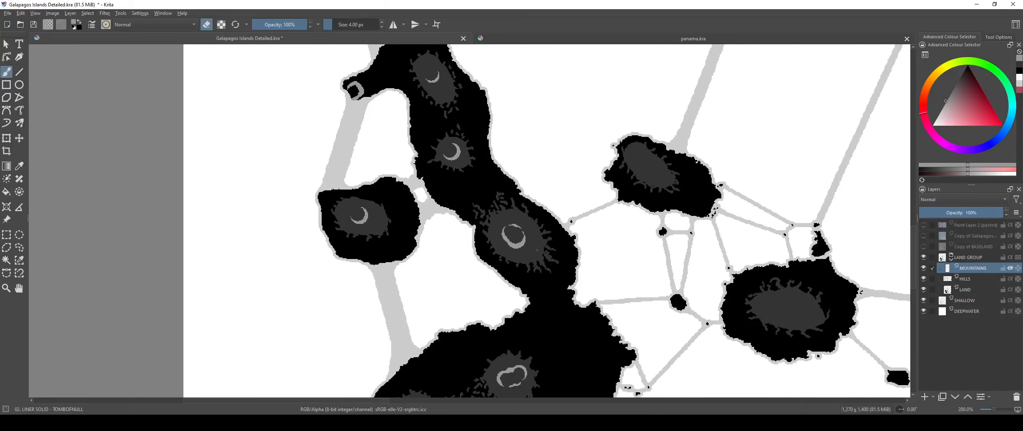
Step: Undo the wide stroke and paint a thin mountain arc opposite the crescent in the long island's second crater, using brush size 2 px
scroll(427, 94, "up", 3)
scroll(511, 264, "up", 4)
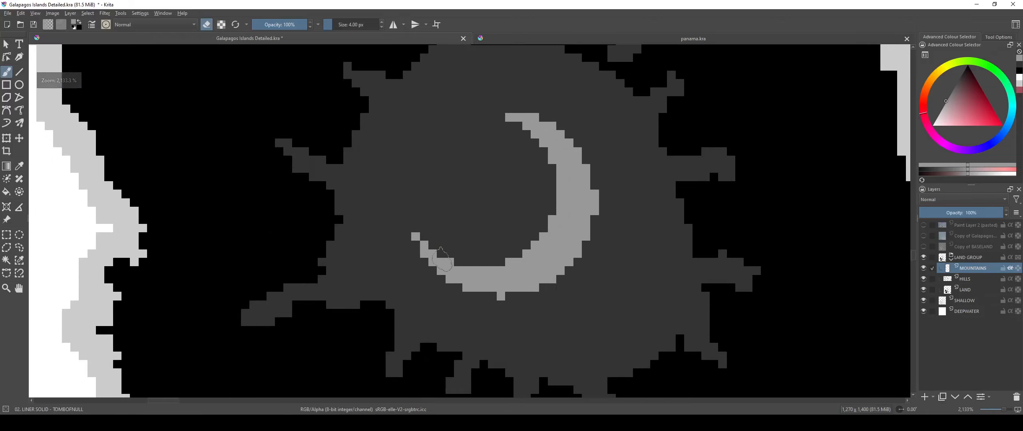
mouse_move(442, 262)
left_mouse_down()
mouse_move(412, 201)
mouse_move(441, 147)
left_mouse_up()
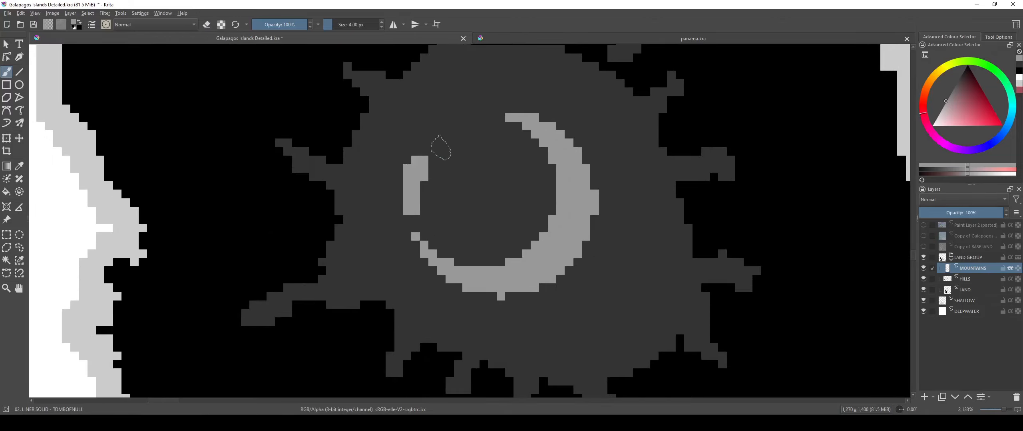
key("ctrl+z")
mouse_move(414, 191)
left_mouse_down()
mouse_move(435, 156)
mouse_move(417, 168)
mouse_move(404, 205)
mouse_move(450, 136)
mouse_move(396, 195)
left_mouse_up()
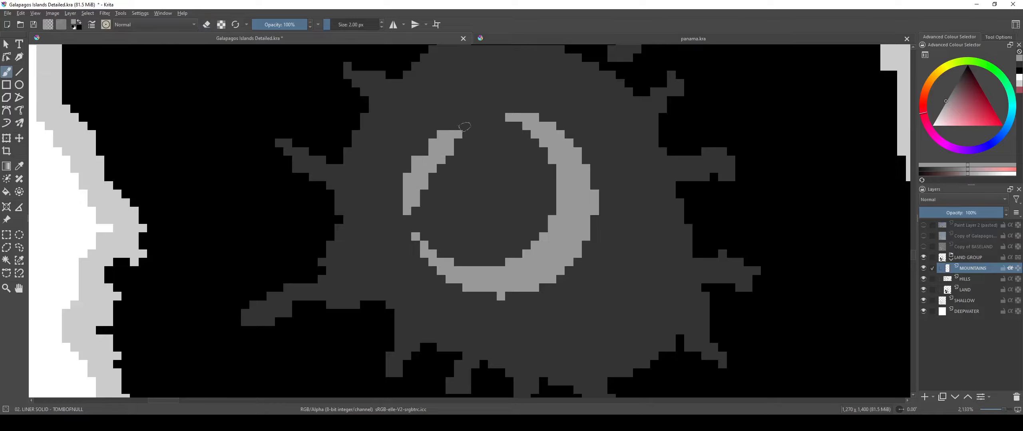
scroll(511, 161, "down", 6)
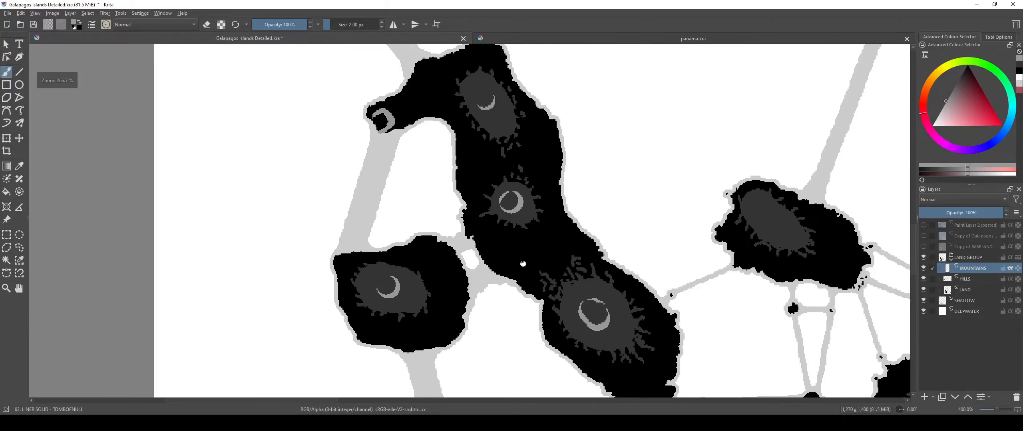
Step: Paint a mountain arc opposite the crescent in the long island's northernmost crater and erase a narrow gap through it
scroll(519, 286, "up", 4)
scroll(519, 287, "up", 2)
mouse_move(464, 162)
left_mouse_down()
mouse_move(451, 243)
mouse_move(492, 172)
mouse_move(464, 185)
mouse_move(500, 166)
mouse_move(470, 167)
mouse_move(521, 173)
left_mouse_up()
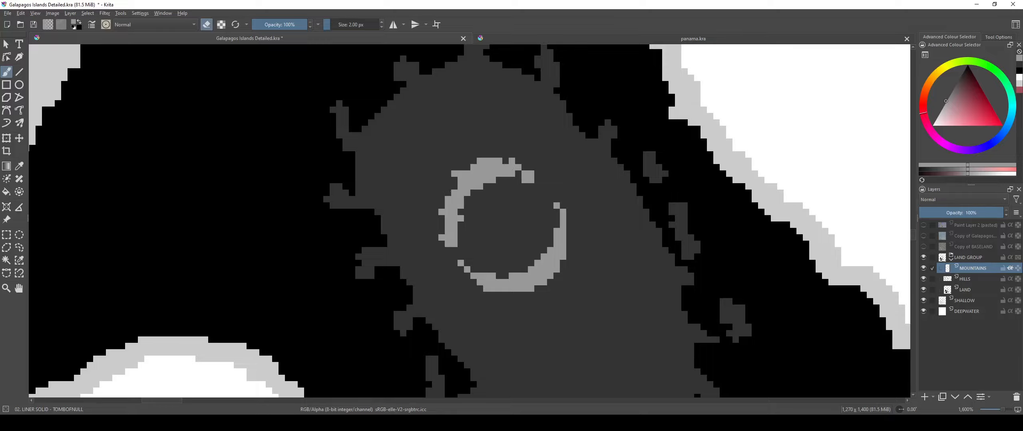
scroll(532, 173, "up", 3)
scroll(532, 173, "down", 8)
scroll(532, 173, "up", 5)
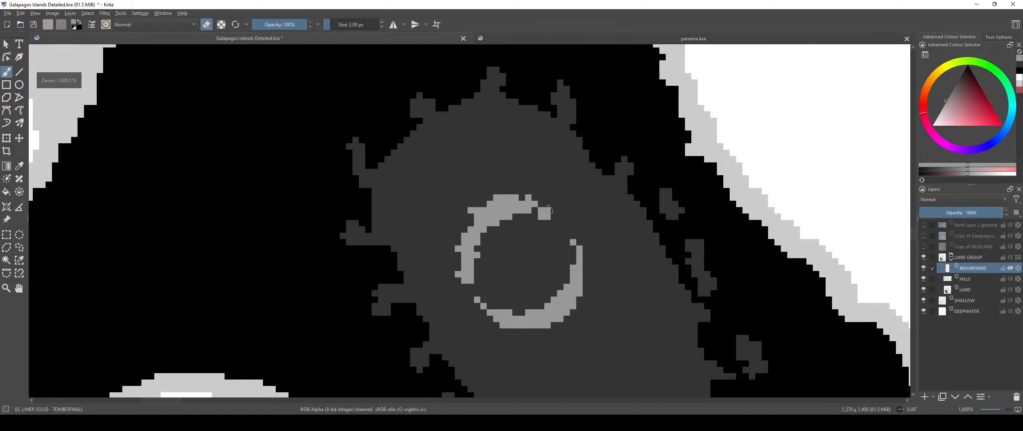
scroll(528, 206, "up", 2)
mouse_move(554, 215)
left_mouse_down()
mouse_move(530, 203)
mouse_move(519, 212)
left_mouse_up()
key("e")
mouse_move(542, 204)
left_mouse_down()
mouse_move(547, 215)
mouse_move(529, 203)
left_mouse_up()
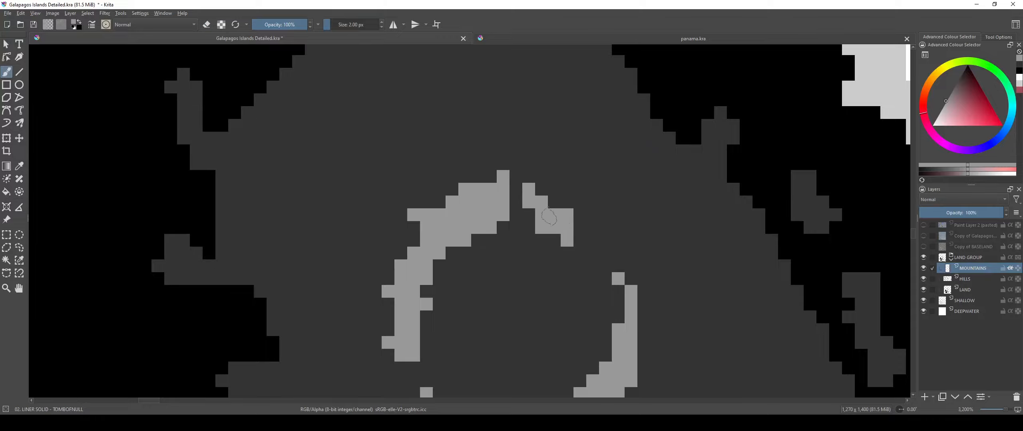
scroll(548, 217, "down", 12)
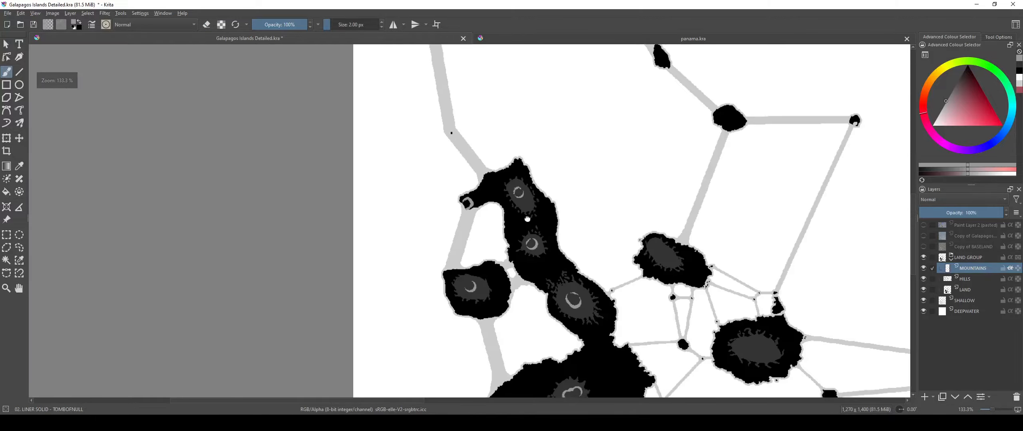
Step: Paint a thick mountain arc opposite the crescent in the small western island's crater and trim its outer edge
scroll(528, 219, "up", 12)
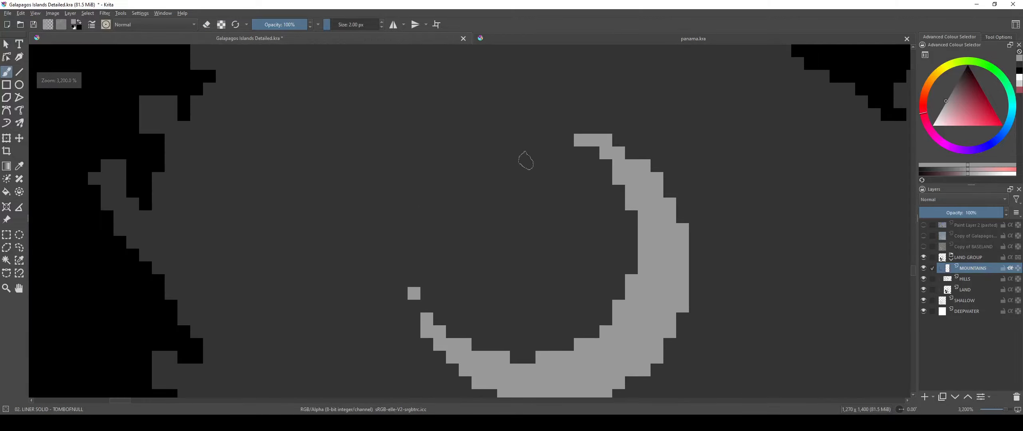
mouse_move(526, 161)
left_mouse_down()
mouse_move(447, 203)
mouse_move(528, 147)
mouse_move(518, 139)
mouse_move(408, 204)
mouse_move(479, 162)
left_mouse_up()
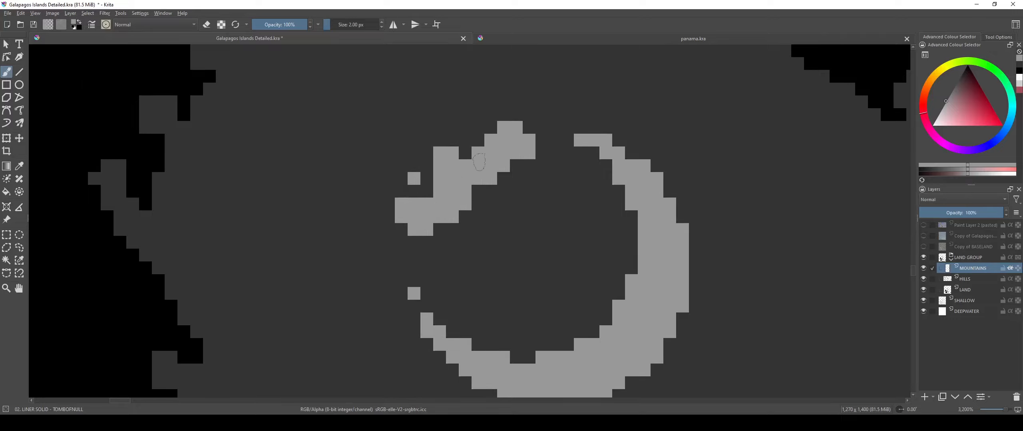
mouse_move(430, 224)
left_mouse_down()
mouse_move(425, 176)
mouse_move(435, 186)
left_mouse_up()
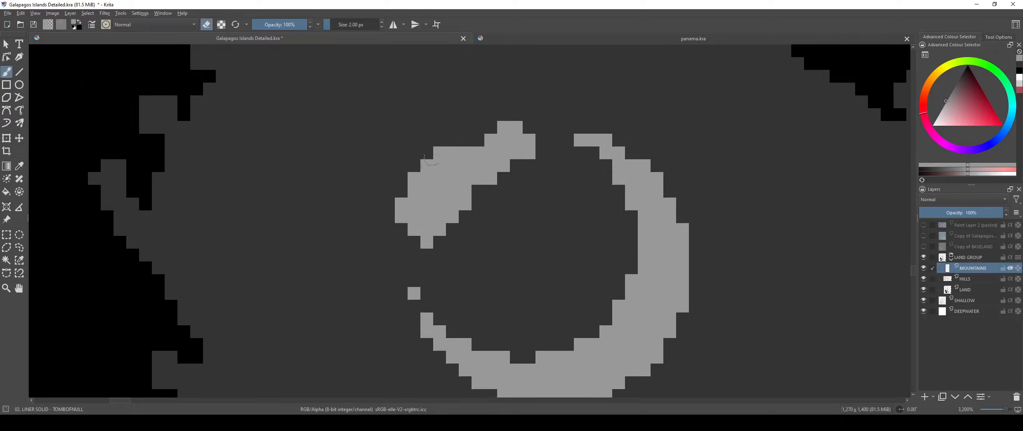
mouse_move(424, 159)
left_mouse_down()
mouse_move(407, 207)
mouse_move(443, 144)
left_mouse_up()
scroll(442, 144, "down", 8)
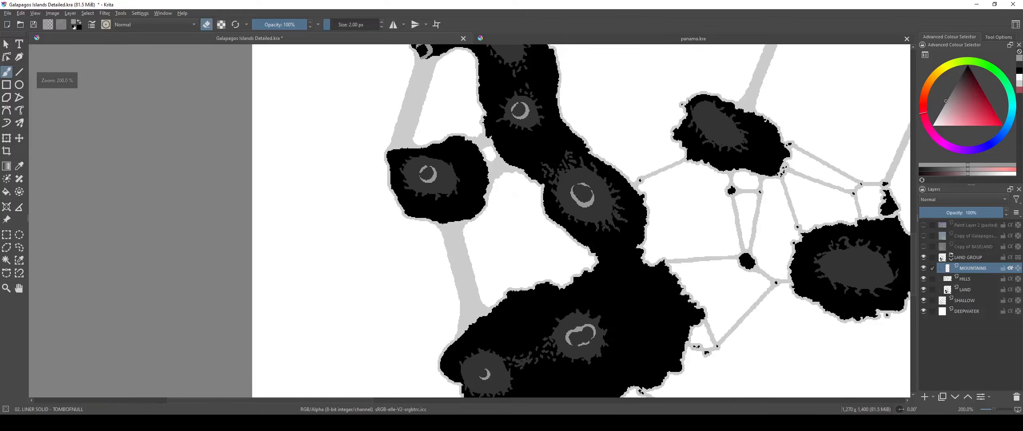
Step: Paint a short mountain arc opposite the crescent in the large southern island's southwestern crater and thin its outer corner with the eraser
scroll(425, 169, "up", 6)
scroll(537, 239, "down", 5)
scroll(476, 219, "down", 3)
left_click_drag(639, 281, 426, 150)
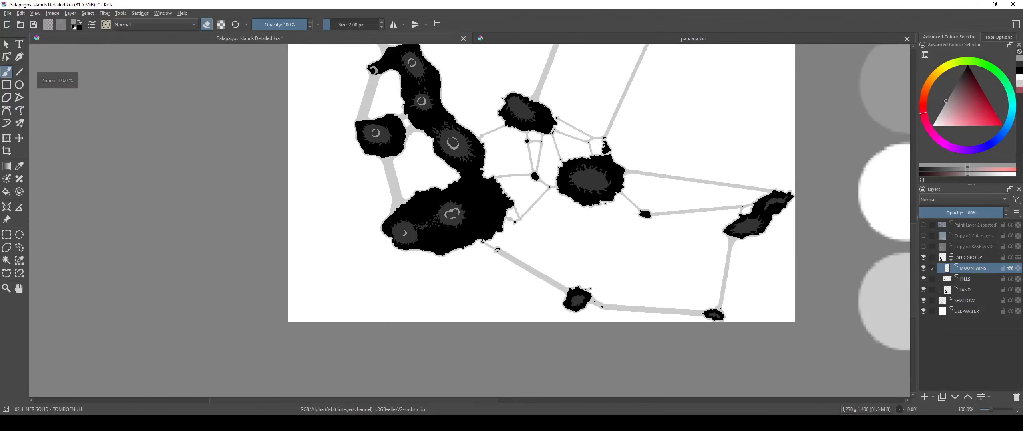
scroll(401, 230, "up", 9)
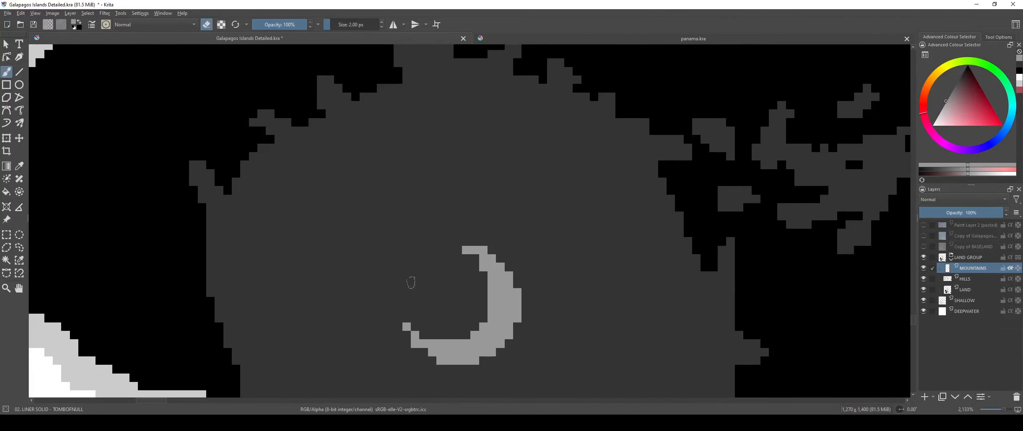
left_click_drag(424, 258, 402, 294)
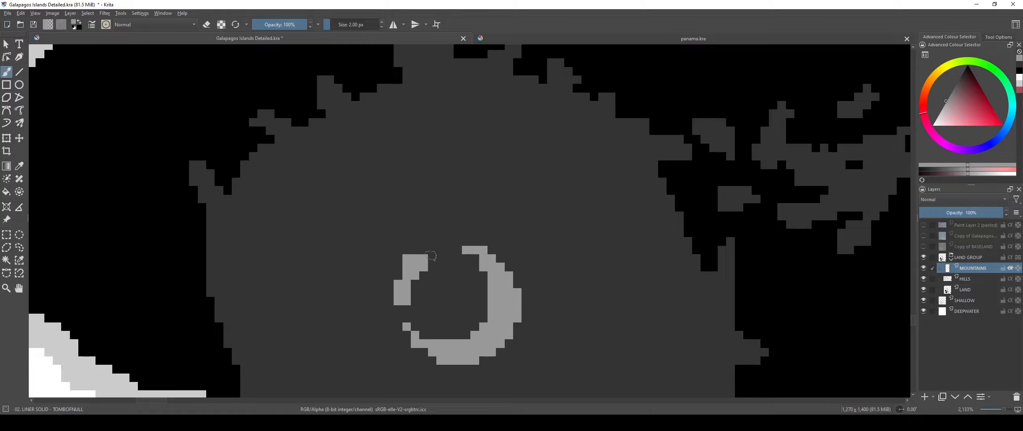
key("e")
left_click_drag(418, 256, 405, 263)
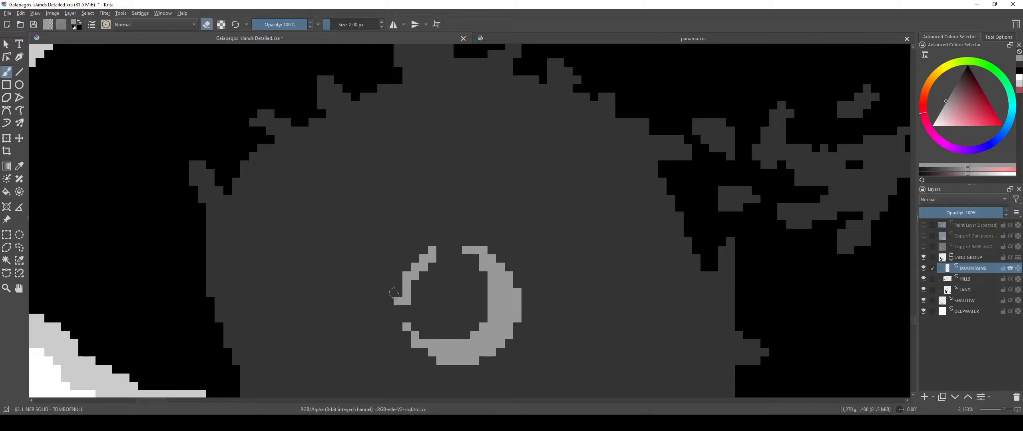
scroll(393, 294, "down", 8)
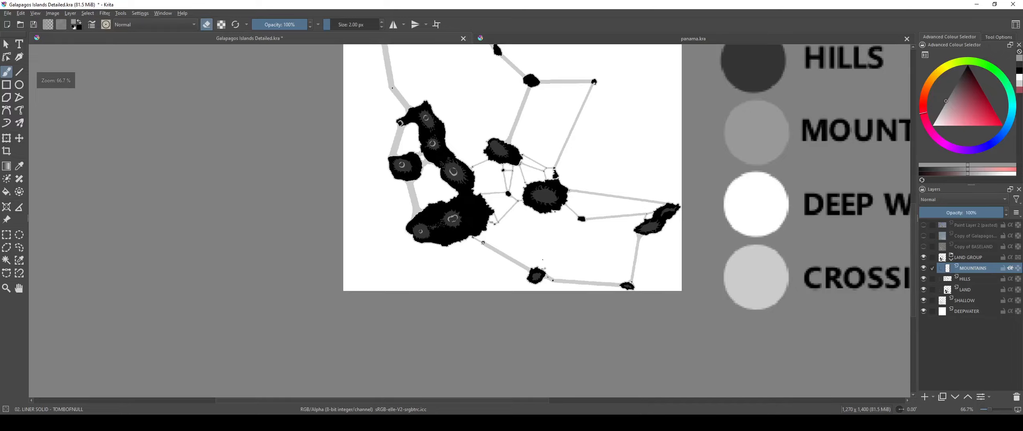
Step: Check the small southern island against the relief map reference and paint thin diagonal mountain strokes in its hills
scroll(376, 189, "up", 3)
left_click(925, 236)
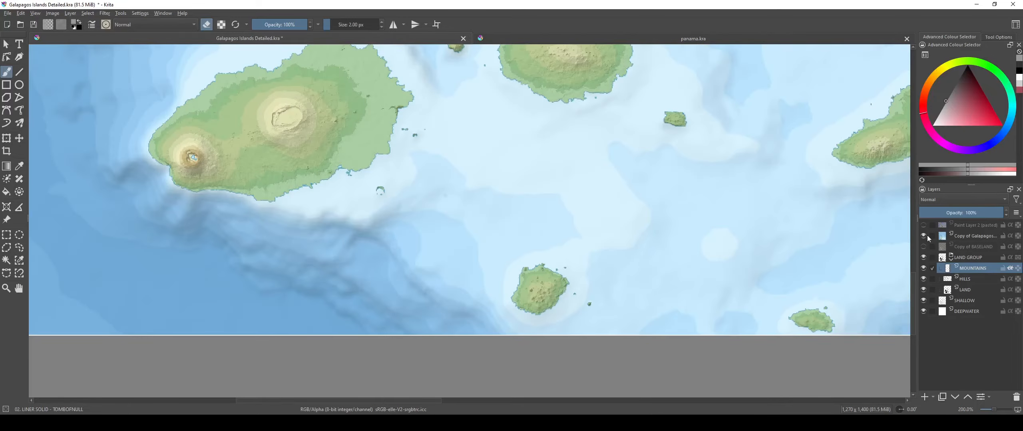
left_click(924, 236)
scroll(379, 190, "up", 5)
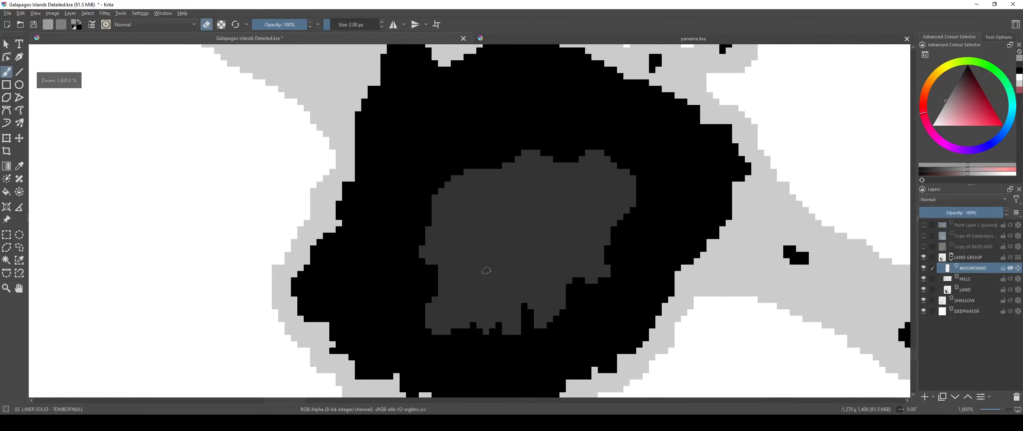
key("e")
left_click_drag(488, 263, 531, 217)
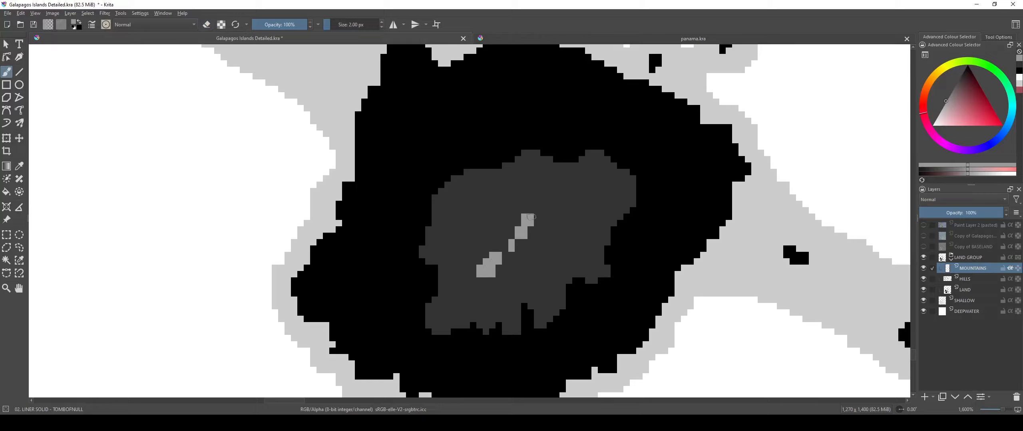
mouse_move(582, 197)
left_mouse_down()
mouse_move(572, 223)
mouse_move(460, 284)
left_mouse_up()
Step: Paint a short broken mountain ridge running northeast in the middle of the eastern island's southwestern hills, using the 2 px brush
scroll(527, 241, "down", 7)
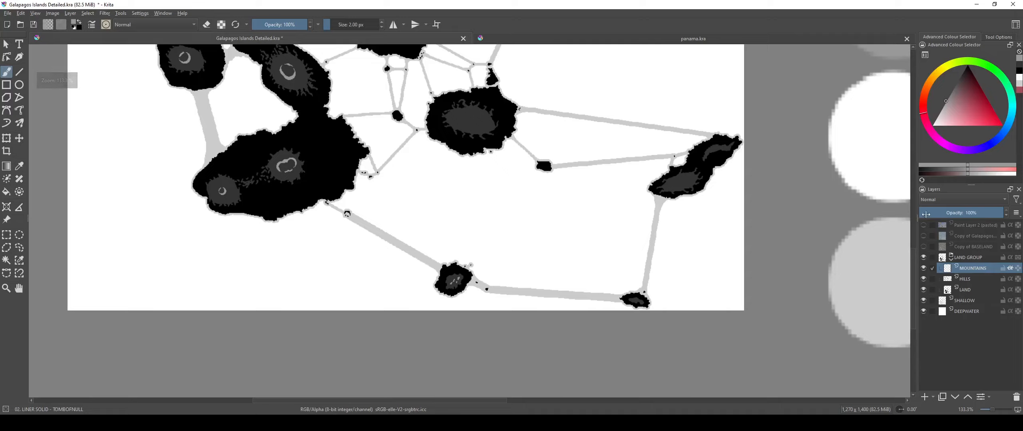
left_click(924, 247)
left_click(923, 247)
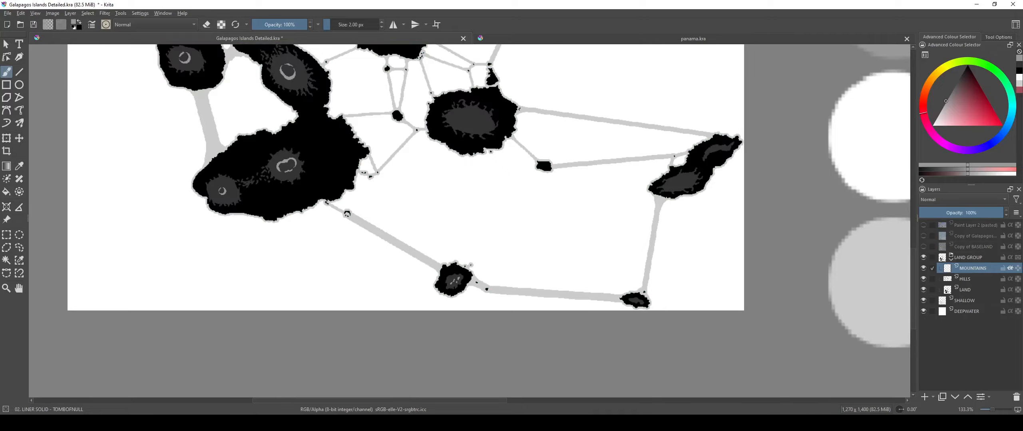
scroll(700, 191, "up", 5)
left_click_drag(700, 192, 643, 266)
scroll(567, 195, "up", 2)
left_click_drag(497, 234, 509, 252)
left_click(483, 239)
left_click_drag(530, 226, 579, 170)
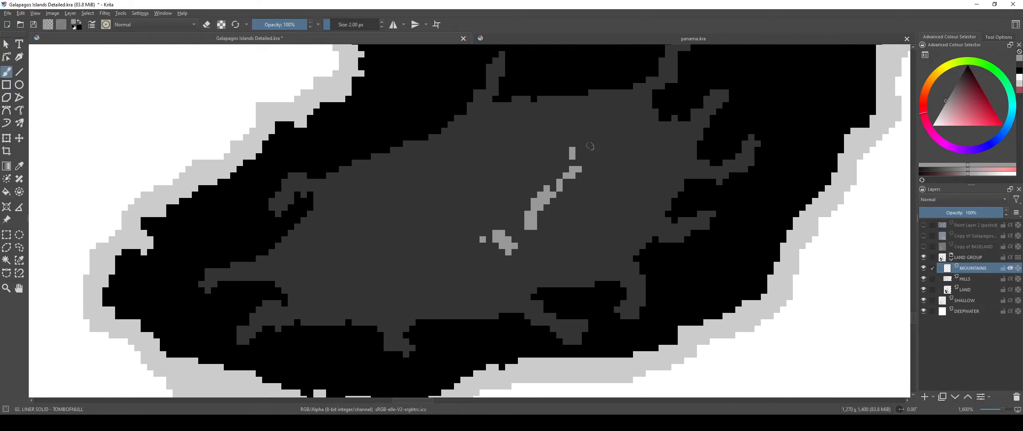
Step: Paint a long diagonal mountain ridge along the northwestern side of the eastern island's southwestern hills
left_click_drag(520, 184, 452, 213)
left_click_drag(538, 159, 411, 226)
left_click_drag(464, 201, 355, 262)
Step: Paint a broken mountain ridge along the southeastern side of the same hills
left_click_drag(415, 253, 460, 243)
left_click(365, 268)
left_click_drag(375, 269, 489, 241)
left_click_drag(522, 227, 544, 214)
left_click(563, 208)
left_click_drag(588, 193, 611, 169)
mouse_move(632, 150)
left_mouse_down()
mouse_move(607, 150)
mouse_move(630, 115)
left_mouse_up()
scroll(520, 182, "up", 4)
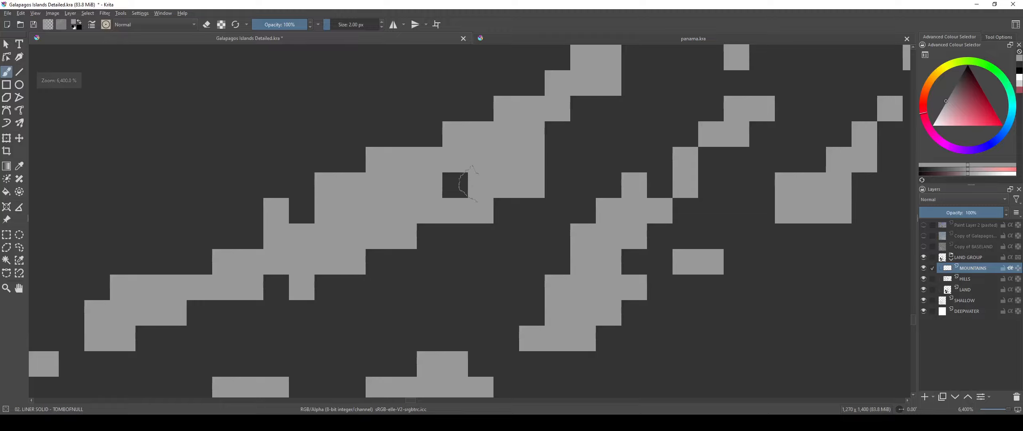
scroll(412, 326, "down", 4)
scroll(436, 256, "up", 3)
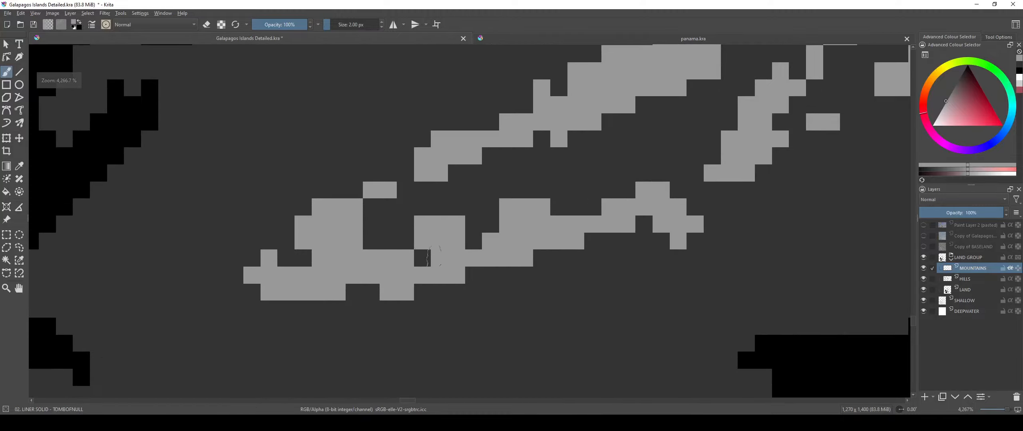
scroll(428, 256, "down", 8)
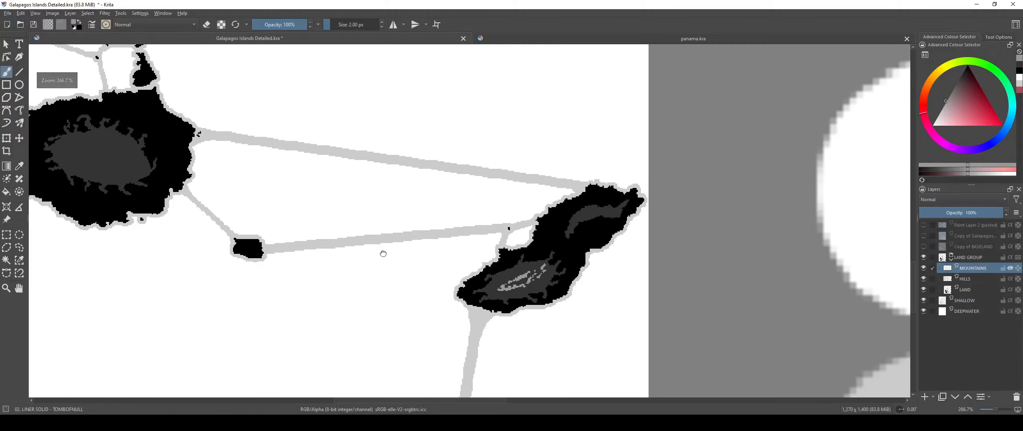
Step: Check the relief map reference and paint short mountain strokes along the eastern island's northeastern hill strip
left_click_drag(383, 254, 316, 275)
left_click(924, 236)
left_click(924, 236)
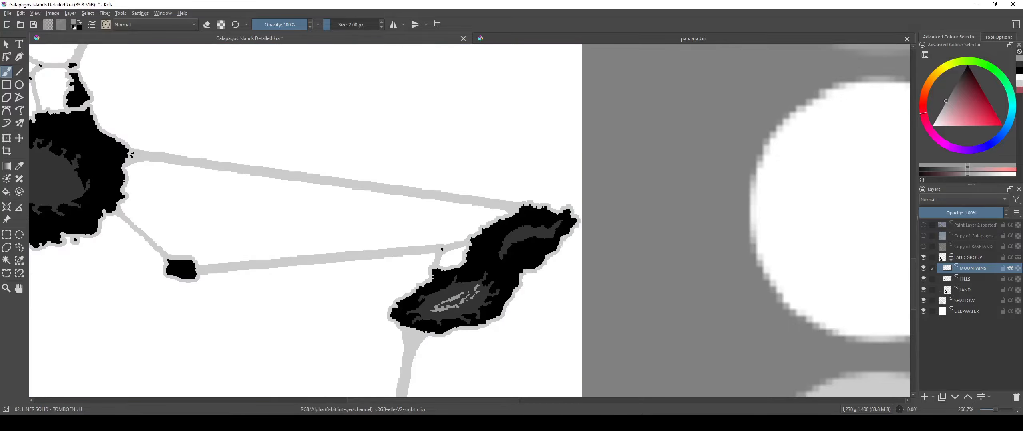
scroll(557, 240, "up", 6)
mouse_move(351, 201)
left_mouse_down()
mouse_move(391, 191)
mouse_move(301, 226)
left_mouse_up()
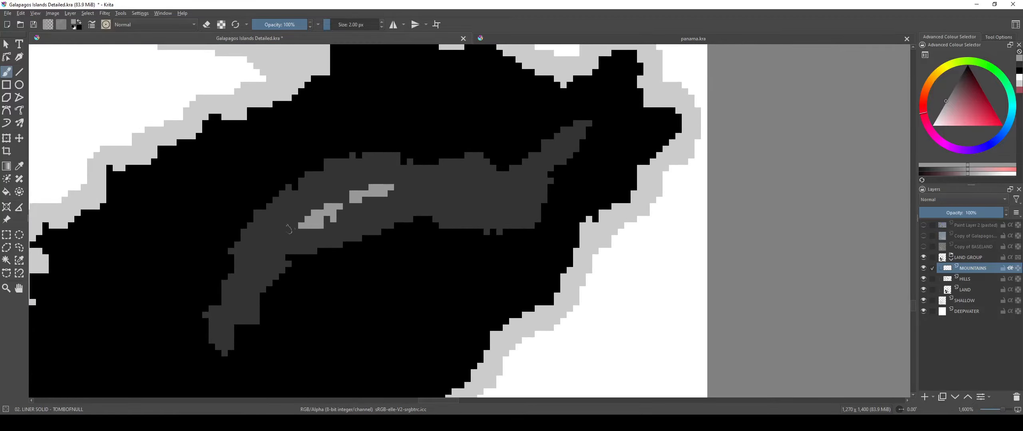
Step: Check the large central island against the reference and paint thick, scattered mountain patches in its hills, using brush size 5 px
scroll(301, 232, "down", 6)
left_click_drag(610, 228, 857, 208)
scroll(568, 247, "down", 2)
scroll(352, 219, "up", 6)
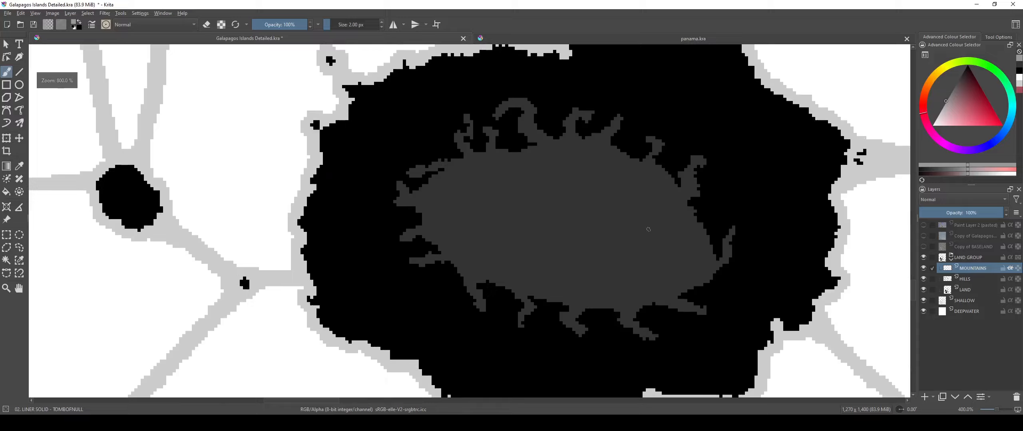
left_click(924, 247)
left_click(924, 247)
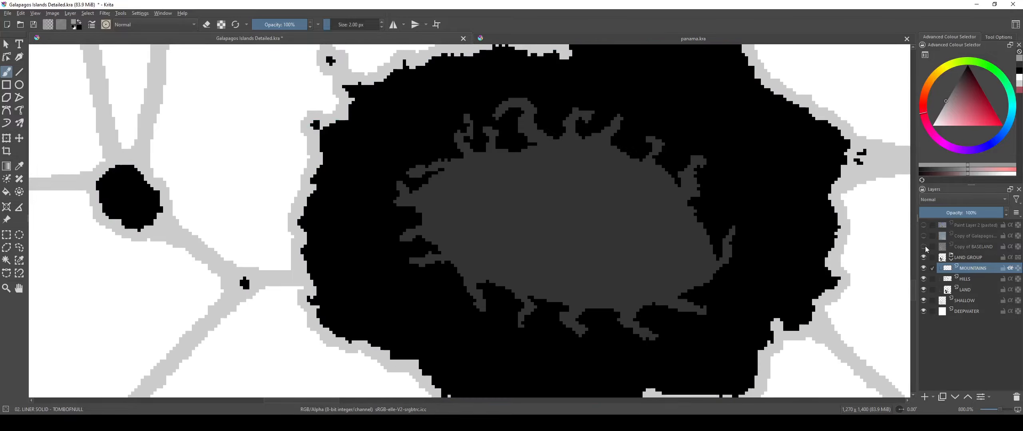
scroll(670, 215, "down", 4)
scroll(669, 215, "up", 5)
key("bracketright")
key("bracketright")
key("bracketright")
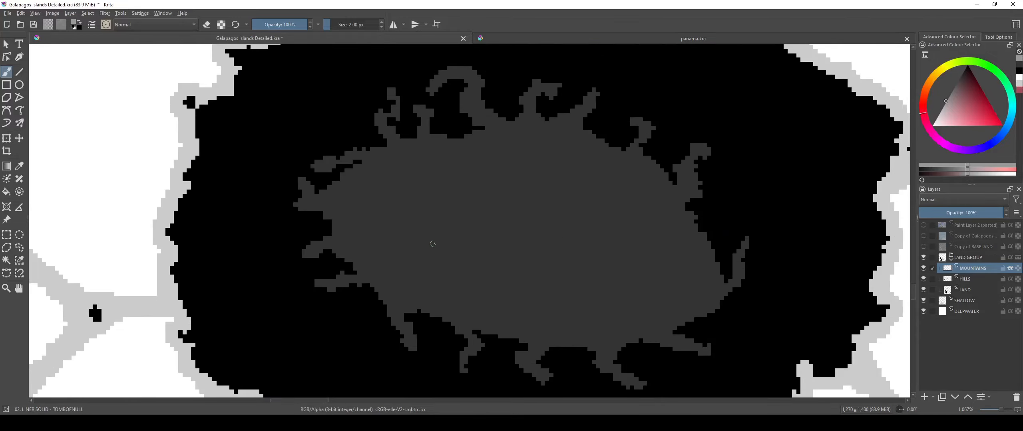
mouse_move(456, 240)
left_mouse_down()
mouse_move(505, 265)
mouse_move(613, 243)
left_mouse_up()
left_click_drag(568, 289, 588, 295)
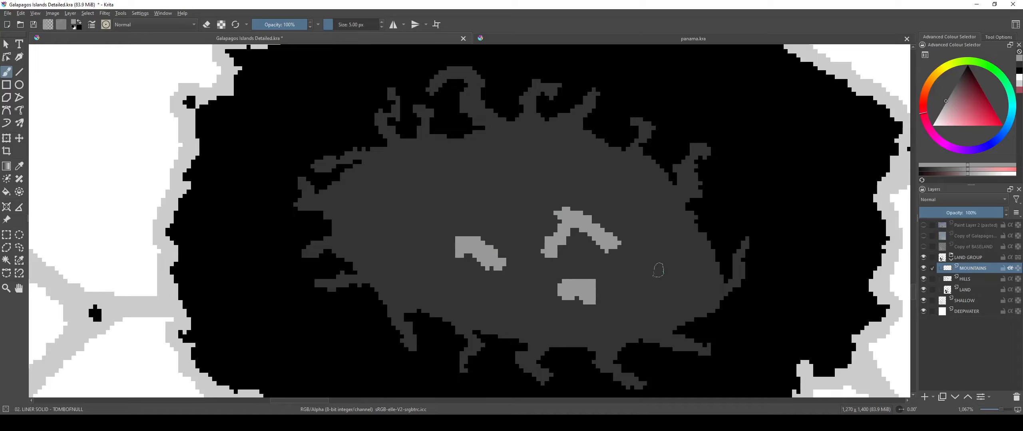
left_click(664, 275)
left_click_drag(631, 268, 603, 266)
Step: Reduce the brush to 1 px and paint thin broken mountain ridges northwest of the central island's thick patches, joining one to them
key("e")
key("bracketleft")
key("bracketleft")
key("bracketleft")
key("bracketleft")
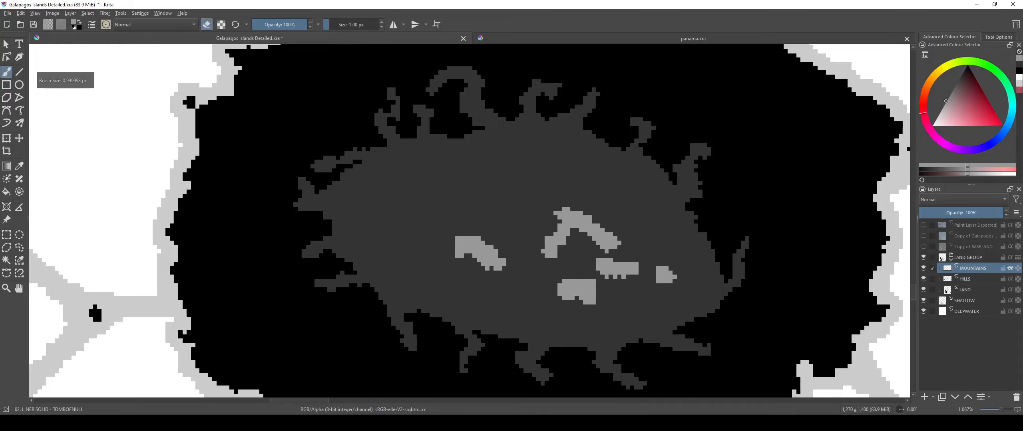
key("e")
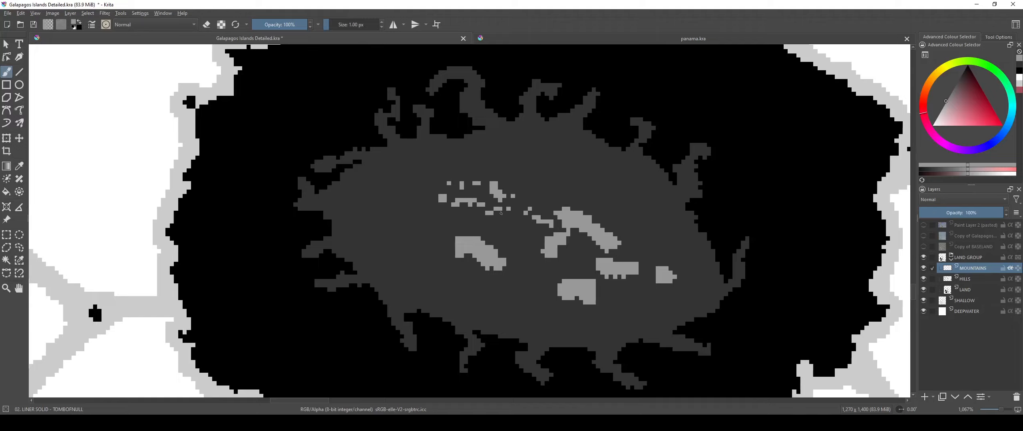
scroll(501, 214, "up", 2)
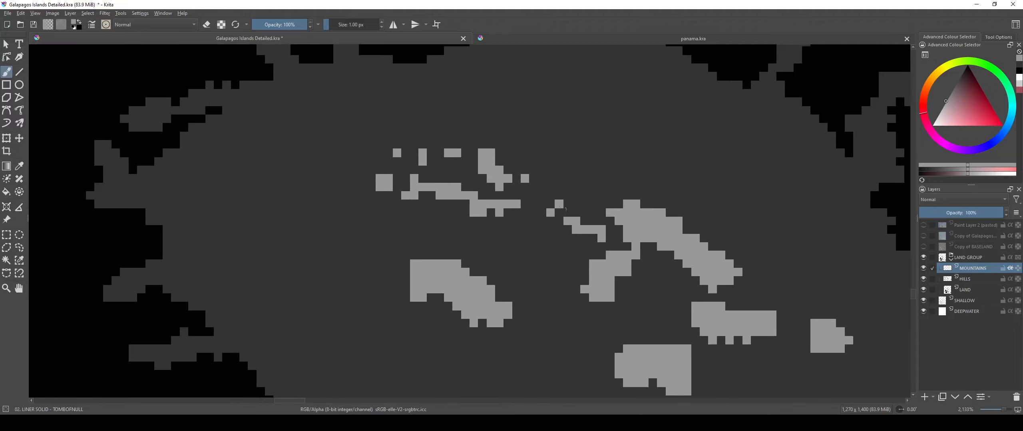
left_click_drag(568, 222, 600, 240)
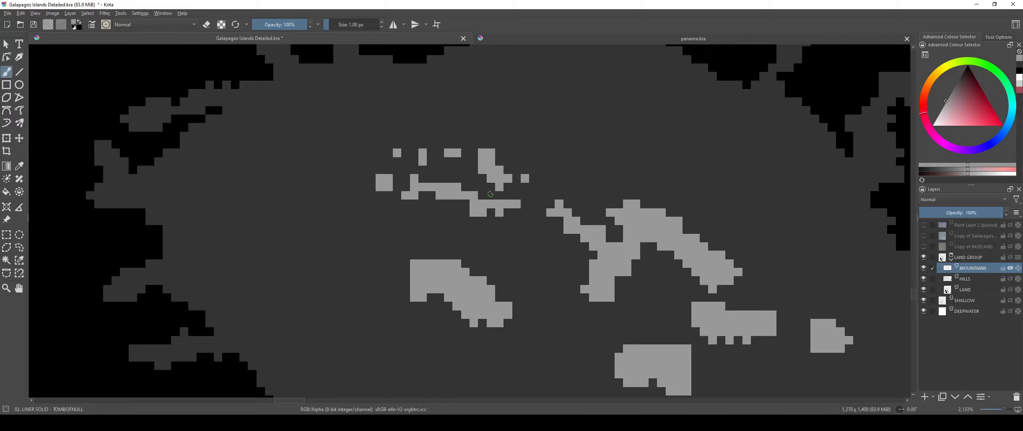
Step: Set the brush size to 3 px, thicken the central island's northwestern ridges and add two ridges along the hills' northeastern side
key("bracketright")
mouse_move(461, 199)
left_mouse_down()
mouse_move(497, 222)
mouse_move(479, 211)
left_mouse_up()
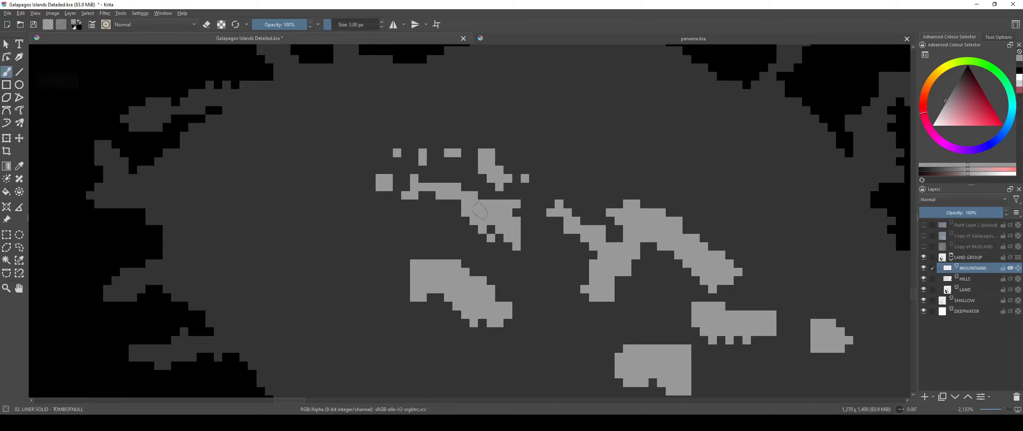
left_click_drag(384, 167, 388, 182)
mouse_move(399, 153)
left_mouse_down()
mouse_move(430, 144)
mouse_move(455, 156)
mouse_move(360, 115)
mouse_move(401, 141)
mouse_move(423, 139)
left_mouse_up()
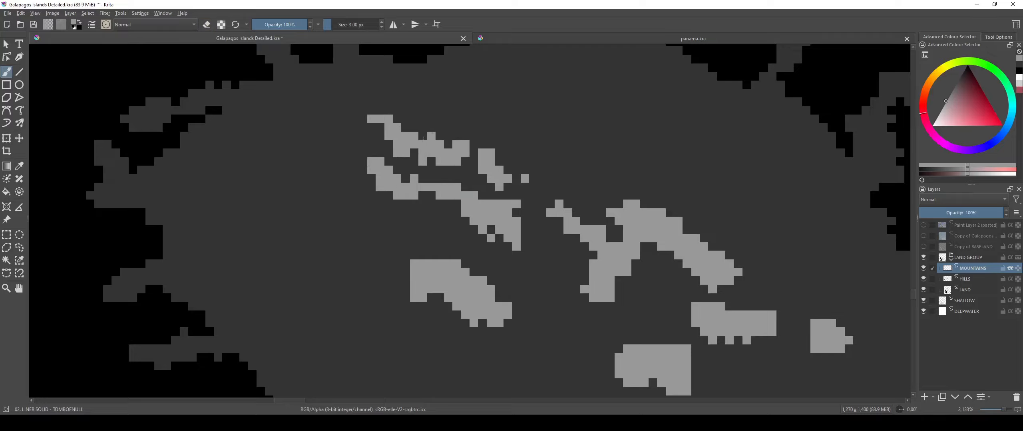
left_click_drag(573, 150, 619, 158)
left_click_drag(659, 164, 741, 195)
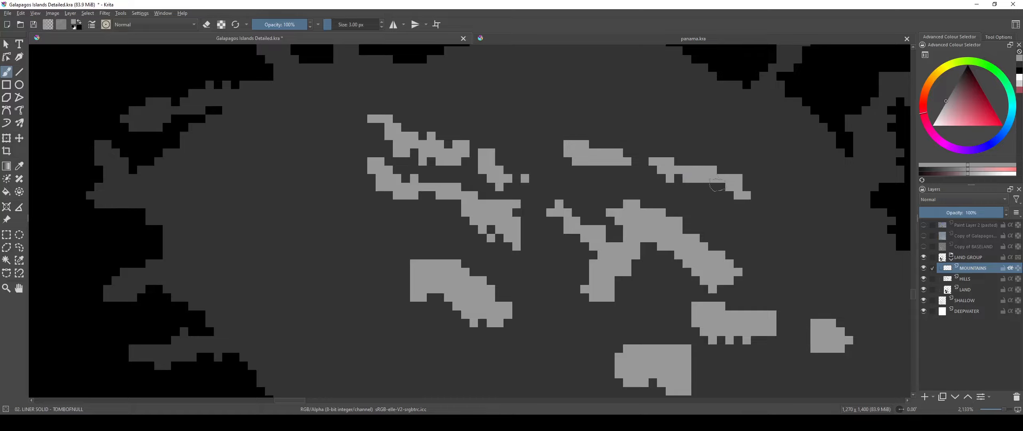
Step: Extend the central island's southeastern mountain patches with thin ridges, trimming the joined edge with the eraser
scroll(717, 185, "down", 6)
scroll(686, 208, "up", 6)
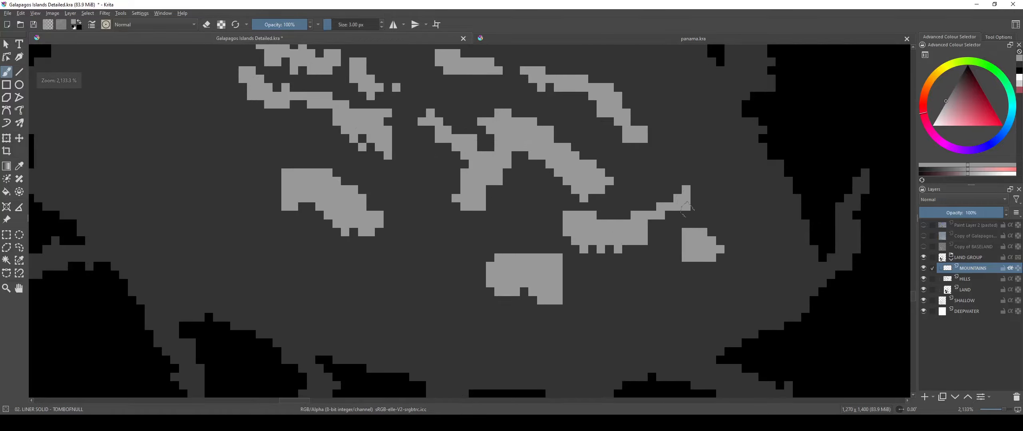
key("e")
mouse_move(657, 214)
left_mouse_down()
mouse_move(634, 252)
mouse_move(649, 240)
mouse_move(629, 226)
mouse_move(657, 210)
left_mouse_up()
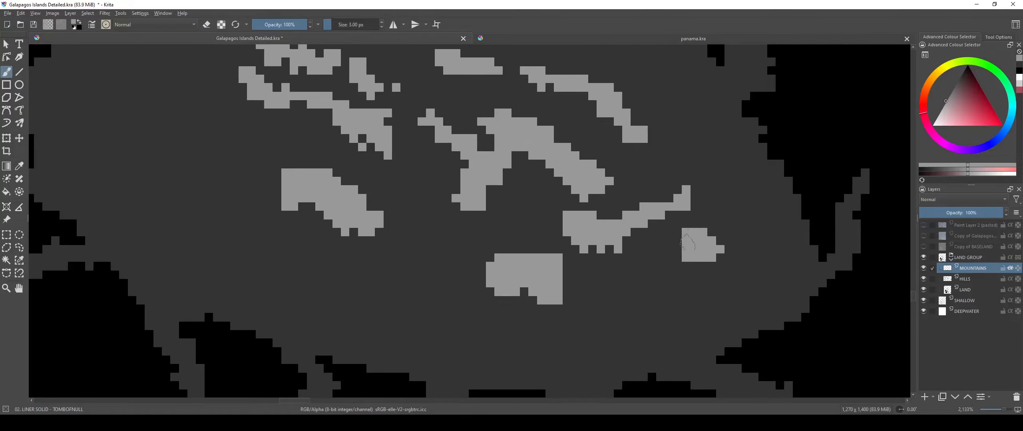
left_click_drag(686, 250, 653, 284)
mouse_move(722, 240)
left_mouse_down()
mouse_move(727, 208)
mouse_move(716, 202)
left_mouse_up()
Step: Refine the southern edge of the central island's northwestern ridge with the eraser and touch it up with the brush
scroll(579, 216, "down", 6)
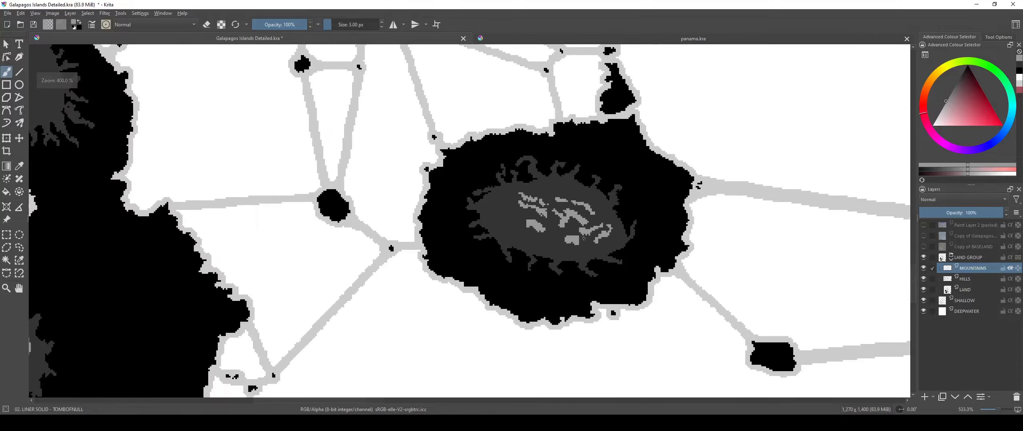
scroll(525, 220, "up", 6)
key("e")
left_click_drag(524, 221, 530, 221)
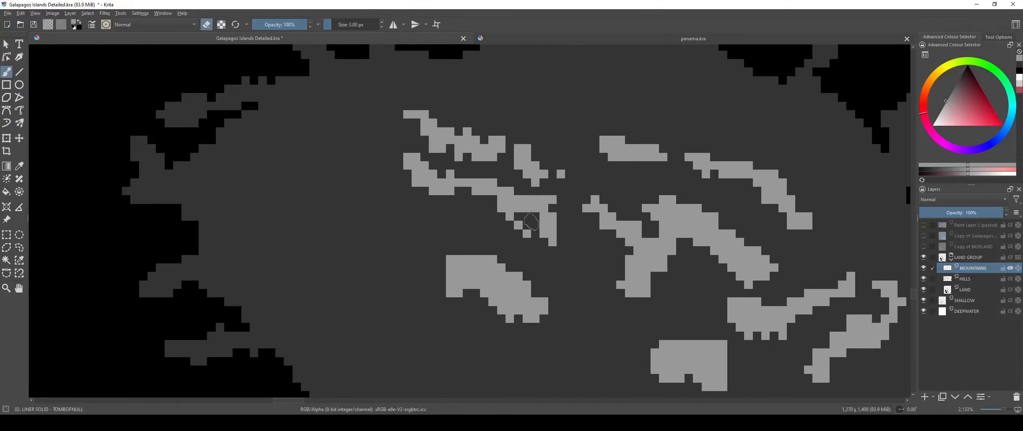
key("e")
left_click(532, 221)
Step: Check the reference for the island north of the central one and paint branching diagonal mountain ridges across its hills, using brush size 3 px
scroll(524, 214, "down", 8)
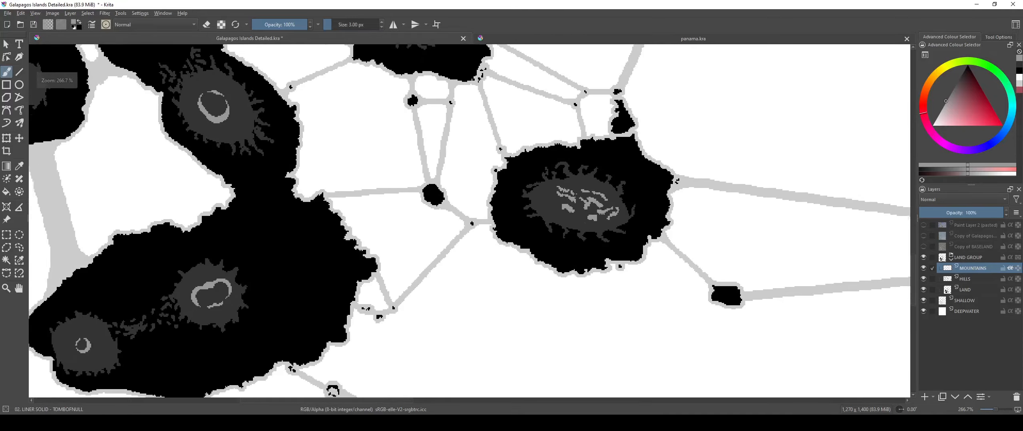
scroll(566, 254, "down", 2)
left_click_drag(567, 253, 566, 214)
scroll(601, 258, "down", 1)
left_click_drag(601, 258, 576, 322)
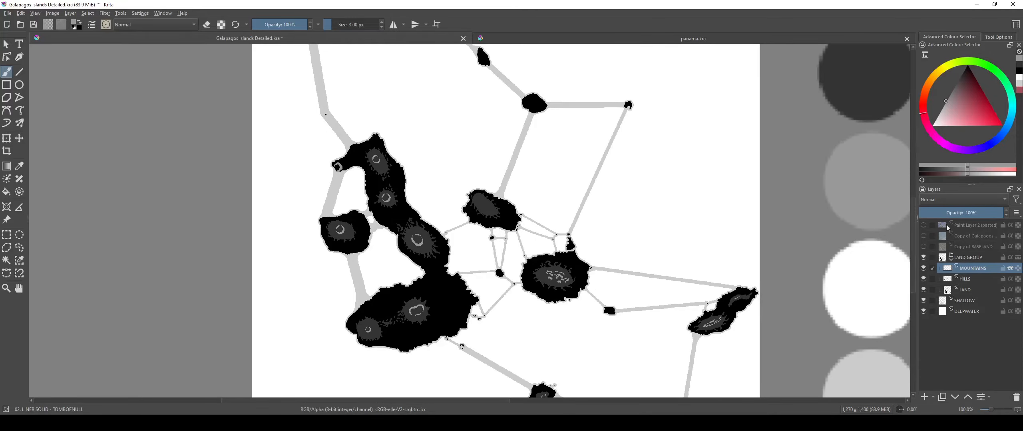
left_click(922, 247)
left_click(923, 247)
scroll(492, 207, "up", 7)
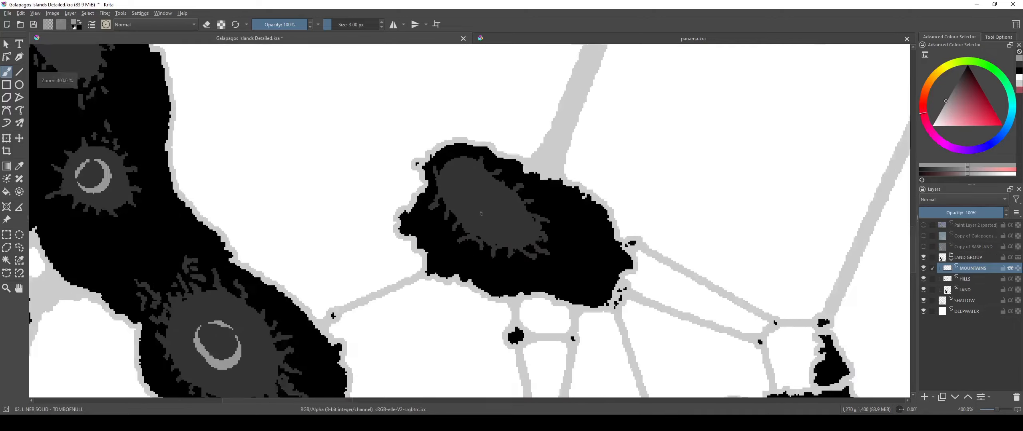
mouse_move(429, 145)
left_mouse_down()
mouse_move(487, 180)
mouse_move(525, 237)
left_mouse_up()
left_click_drag(443, 190, 479, 206)
mouse_move(526, 170)
left_mouse_down()
mouse_move(568, 204)
mouse_move(557, 235)
left_mouse_up()
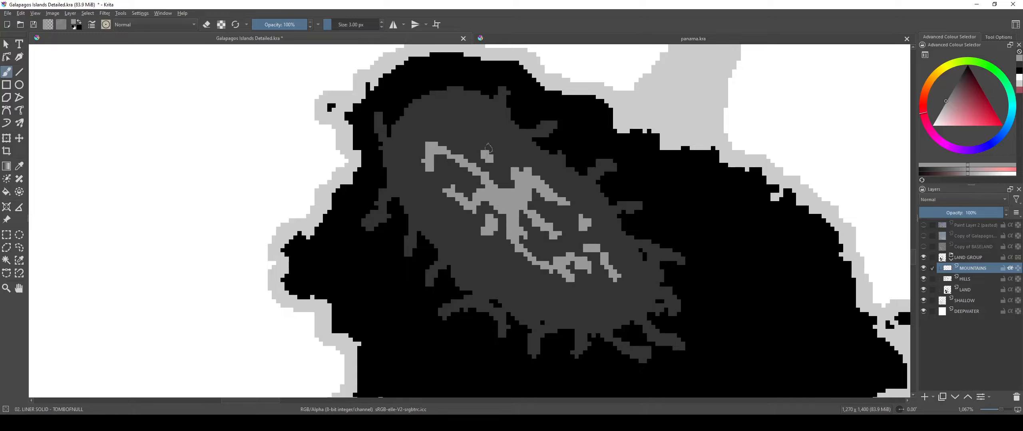
Step: Erase gaps through the branching ridges on that northern island to break them into separate mountain patches
scroll(624, 276, "down", 5)
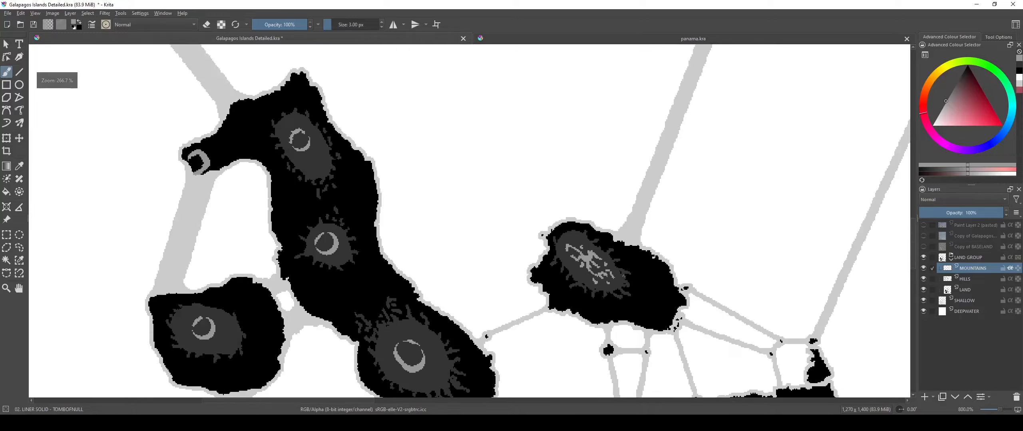
scroll(621, 275, "up", 6)
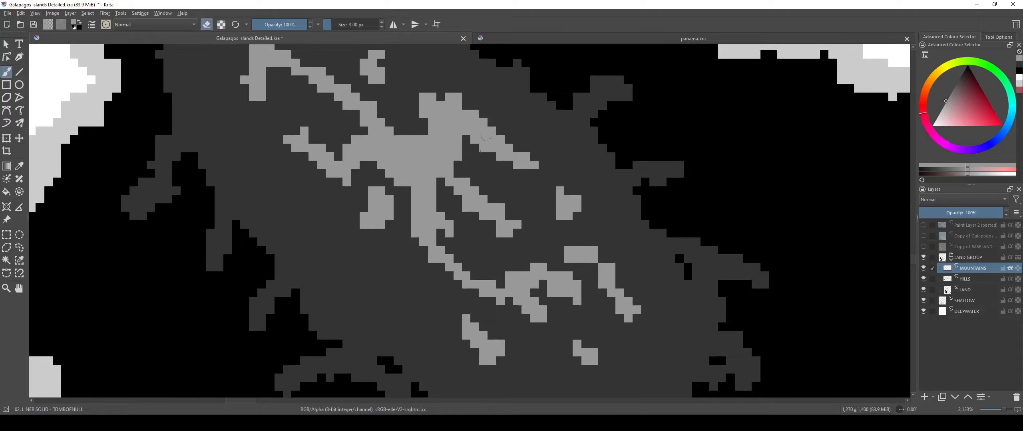
left_click_drag(486, 136, 509, 137)
mouse_move(572, 236)
left_mouse_down()
mouse_move(587, 256)
mouse_move(565, 248)
mouse_move(524, 281)
mouse_move(542, 264)
left_mouse_up()
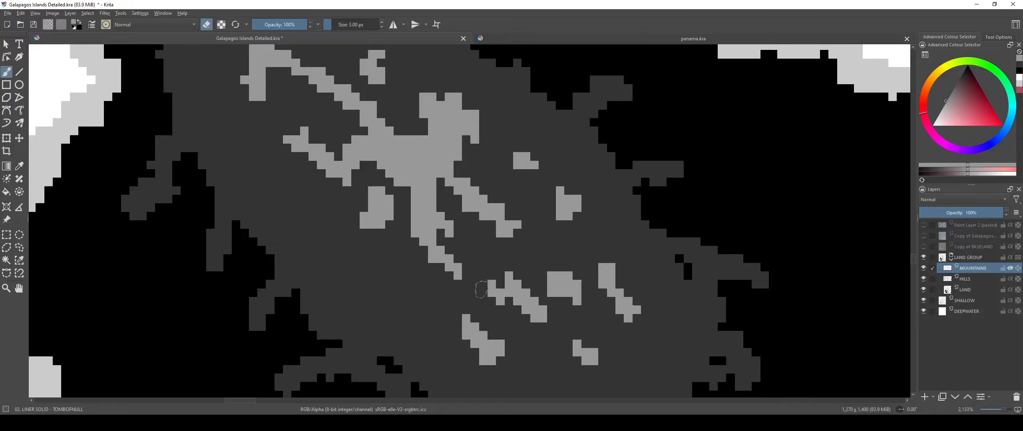
mouse_move(407, 134)
left_mouse_down()
mouse_move(399, 167)
mouse_move(393, 154)
left_mouse_up()
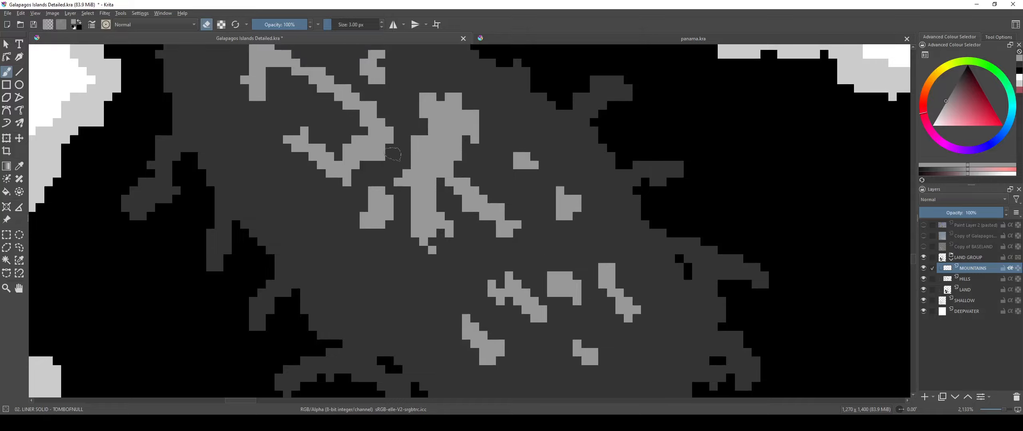
scroll(453, 161, "down", 8)
scroll(493, 174, "up", 8)
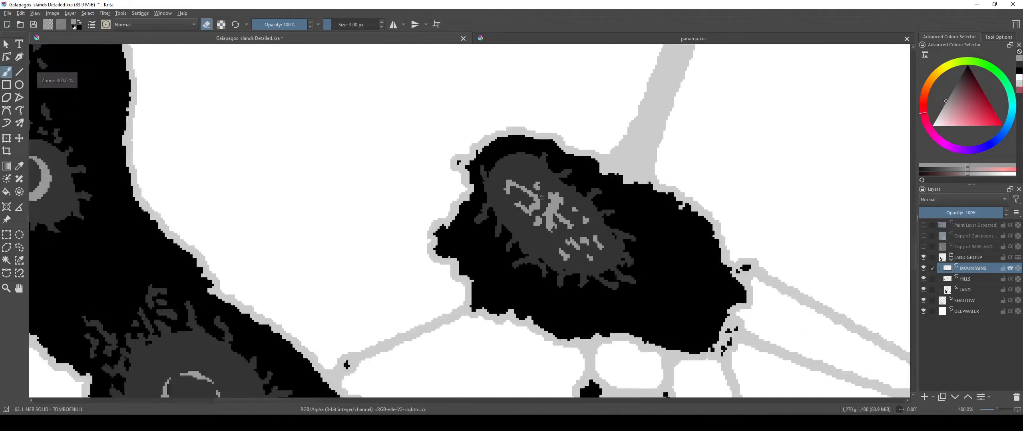
Step: Compare the painted mountains across the western and central islands with the coloured Galapagos reference layer
scroll(494, 174, "down", 10)
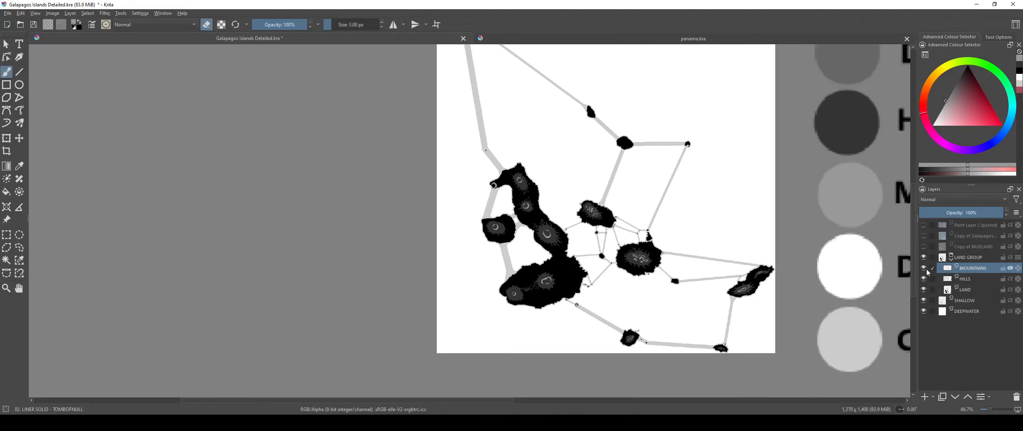
scroll(670, 262, "down", 1)
left_click_drag(667, 240, 556, 262)
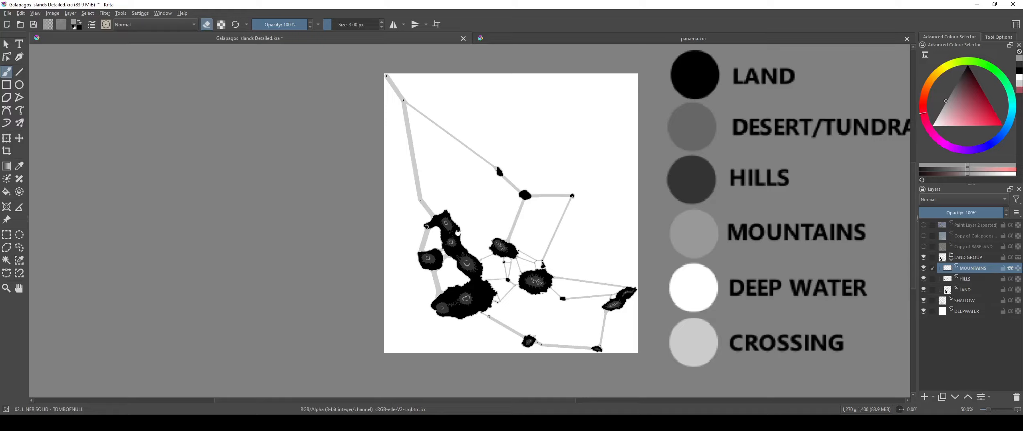
scroll(458, 233, "up", 4)
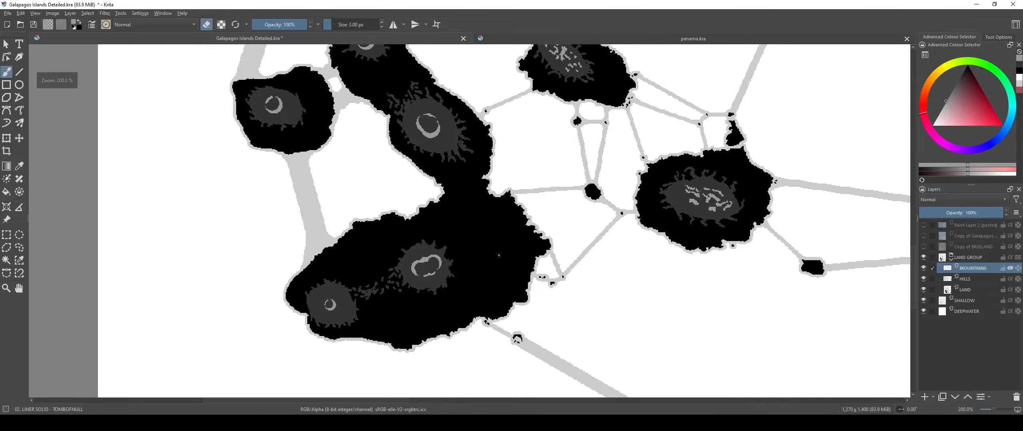
scroll(492, 264, "down", 3)
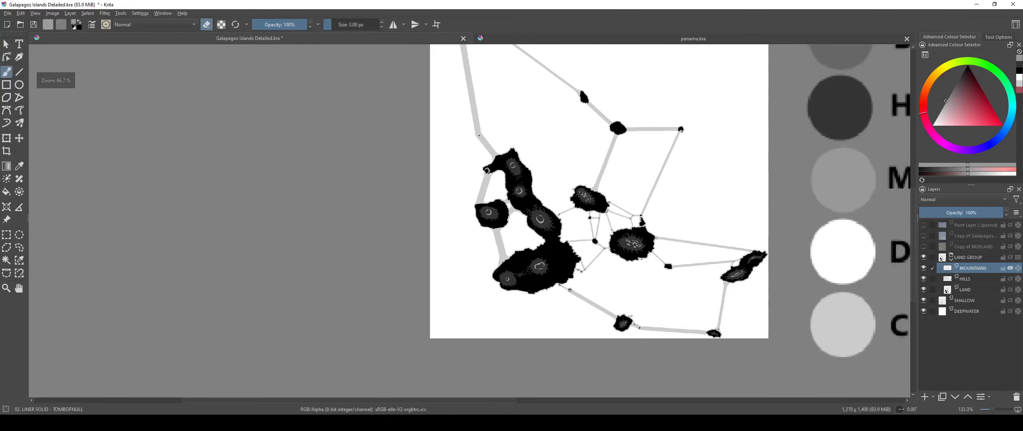
scroll(520, 275, "up", 2)
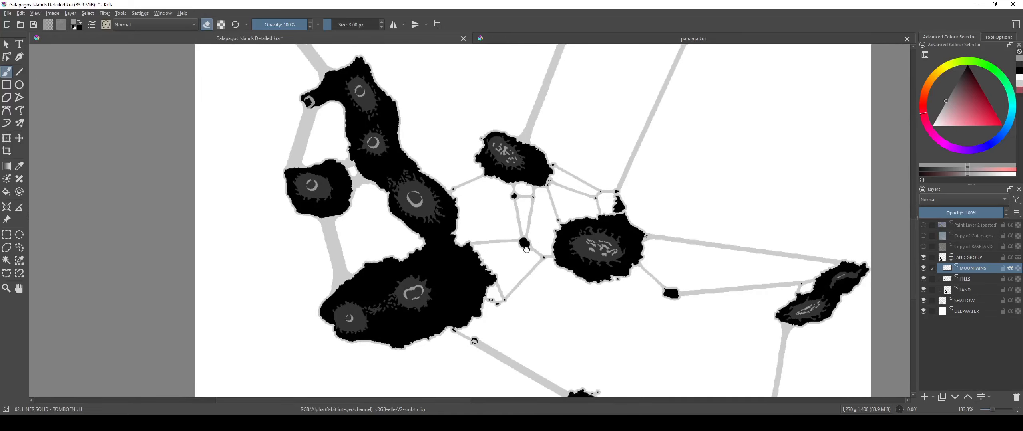
left_click(923, 236)
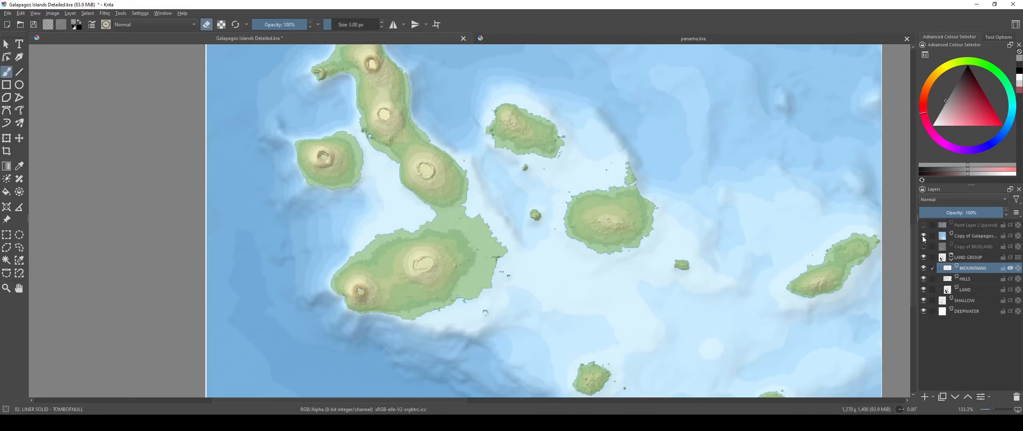
left_click(923, 236)
left_click(922, 236)
left_click(923, 236)
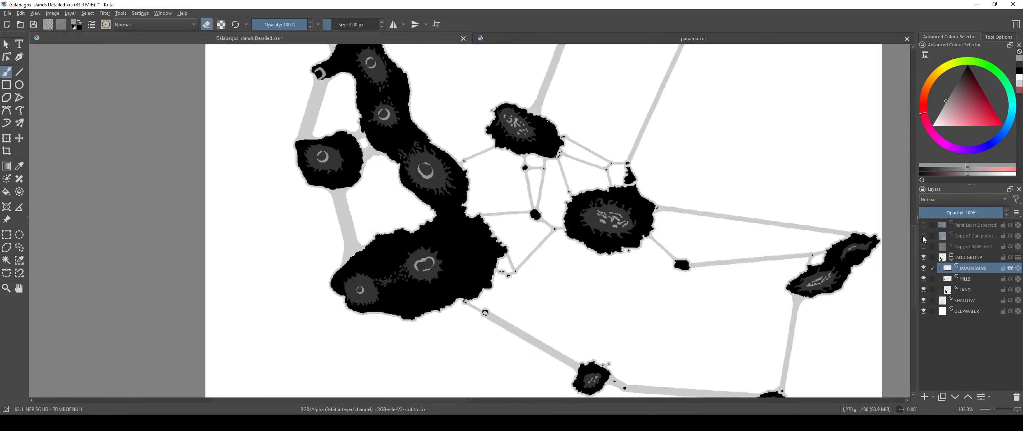
left_click(923, 236)
left_click(923, 236)
left_click(922, 236)
left_click(923, 236)
left_click(923, 236)
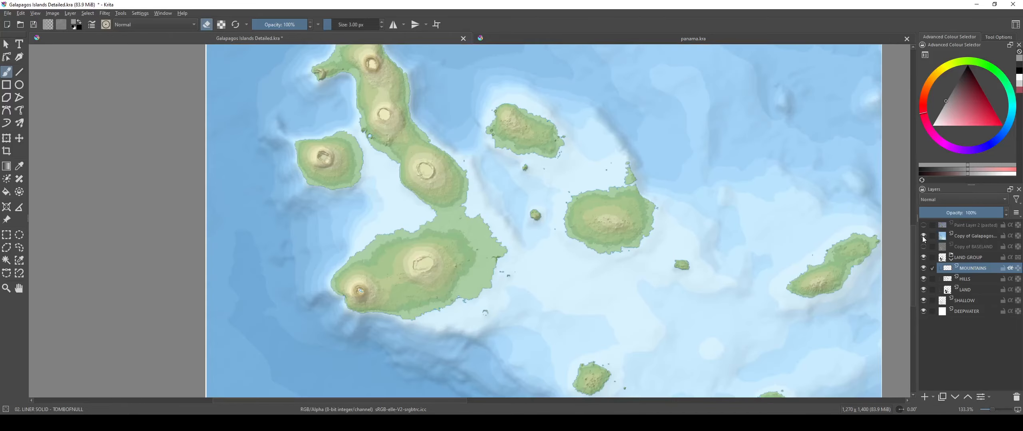
left_click(923, 236)
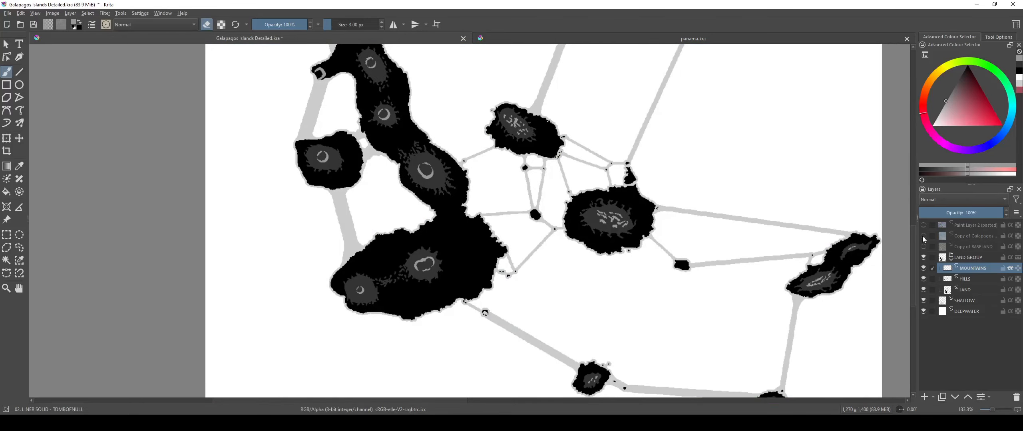
Step: On the SHALLOW layer, thicken the narrow crossing between the southwestern landmass's south coast and the small ring-shaped islet, using brush size 7 px
left_click(971, 301)
scroll(543, 220, "down", 3)
scroll(500, 232, "up", 10)
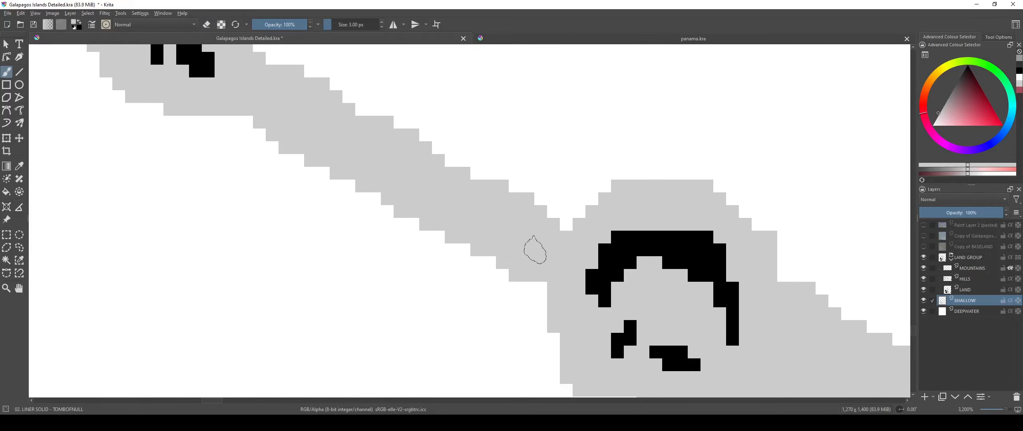
key("bracketright")
key("bracketright")
key("bracketright")
key("bracketright")
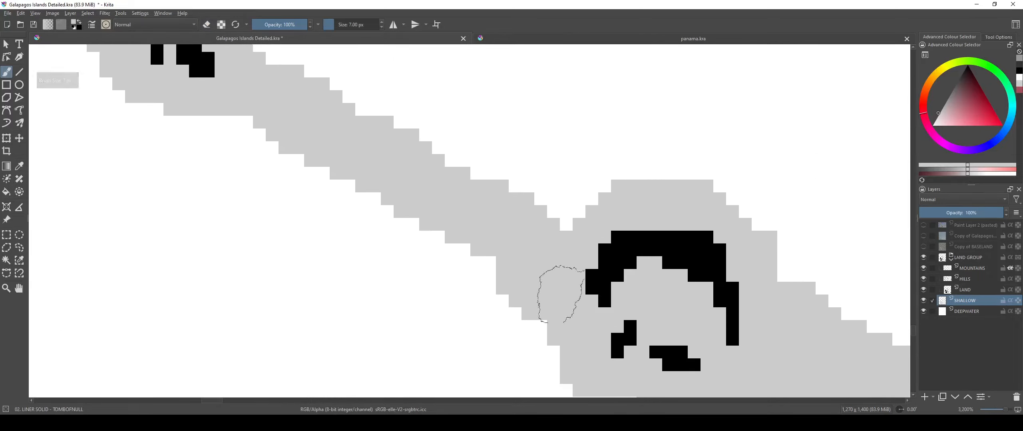
scroll(568, 259, "down", 2)
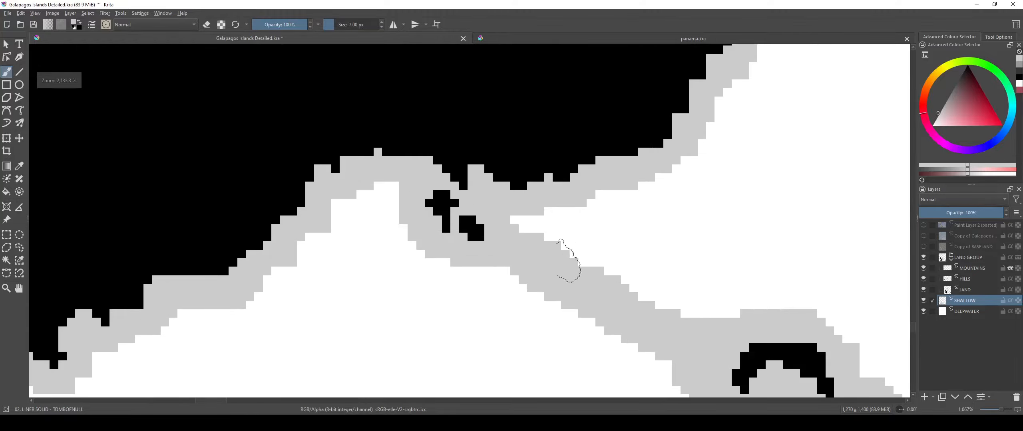
scroll(567, 259, "down", 1)
scroll(525, 242, "down", 1)
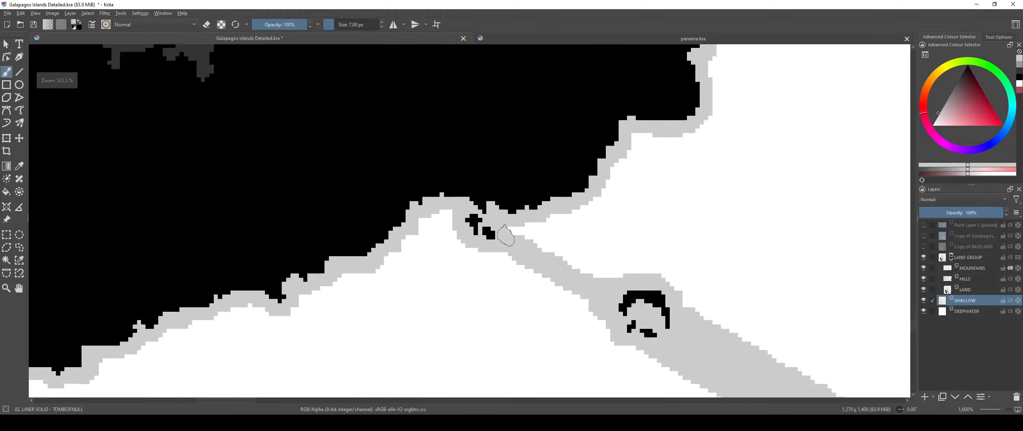
scroll(506, 236, "up", 2)
scroll(466, 170, "up", 1)
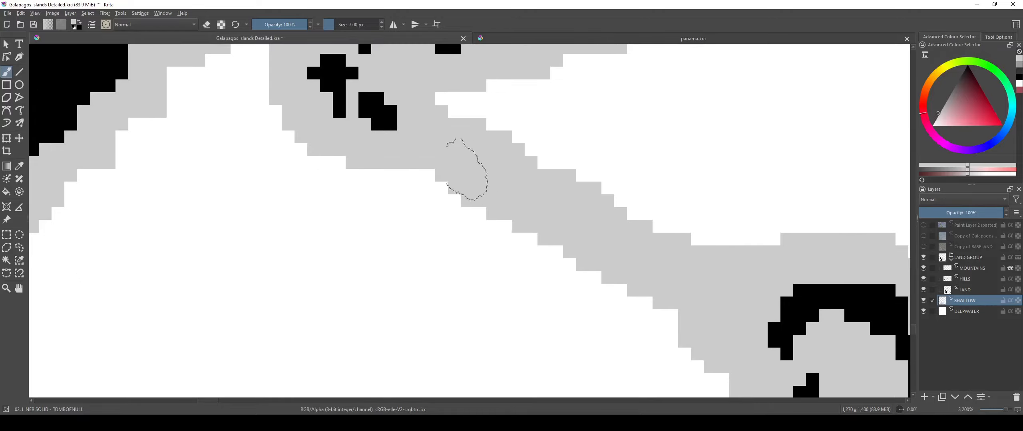
Step: Choose the Pixel Art Fill brush at 5 px and fill out the lower edge of the crossing near the ring-shaped islet
left_click(105, 25)
left_click(247, 39)
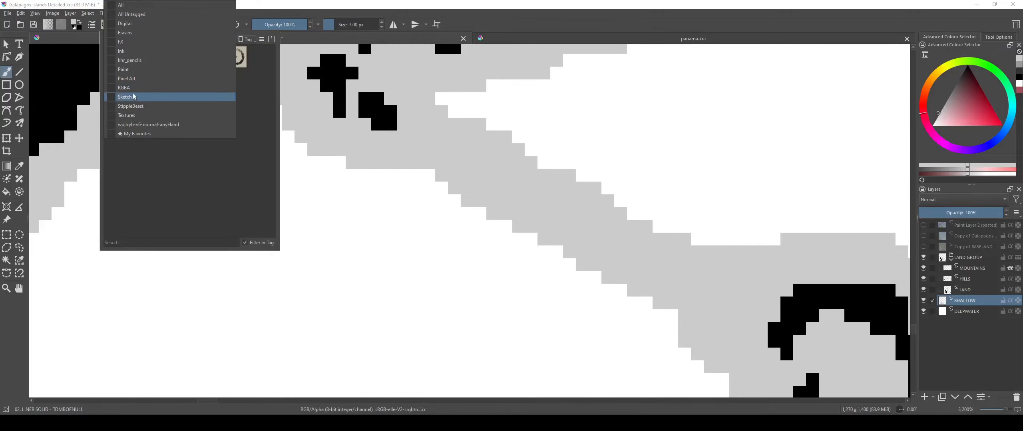
left_click(133, 69)
left_click(116, 57)
left_click(246, 39)
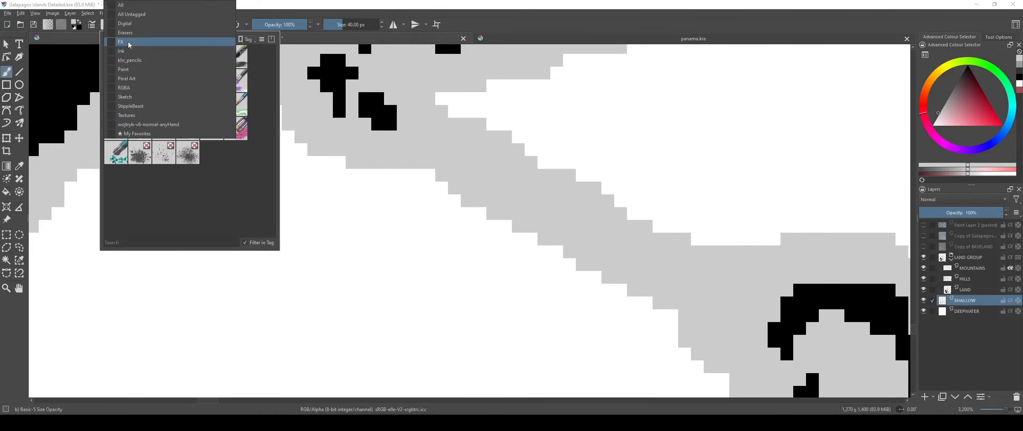
left_click(134, 81)
left_click(163, 57)
left_click(369, 192)
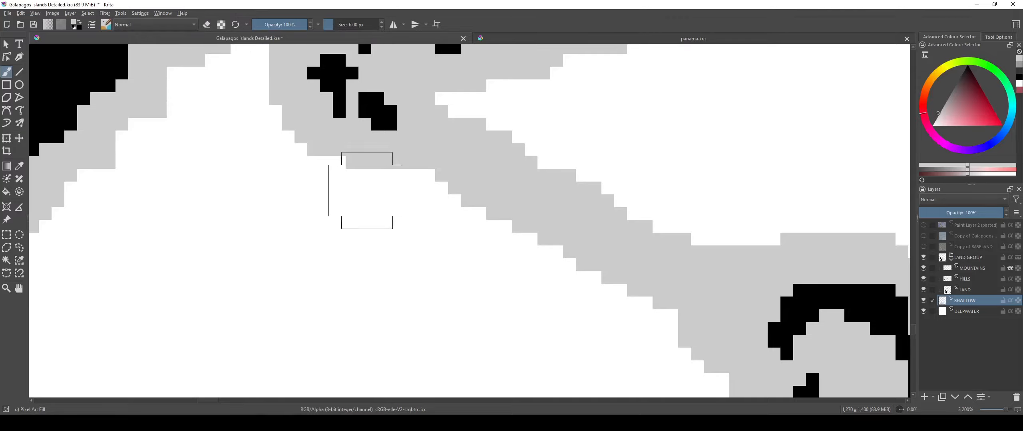
key("bracketleft")
mouse_move(404, 153)
left_mouse_down()
mouse_move(475, 183)
mouse_move(385, 159)
mouse_move(536, 199)
left_mouse_up()
scroll(537, 198, "down", 8)
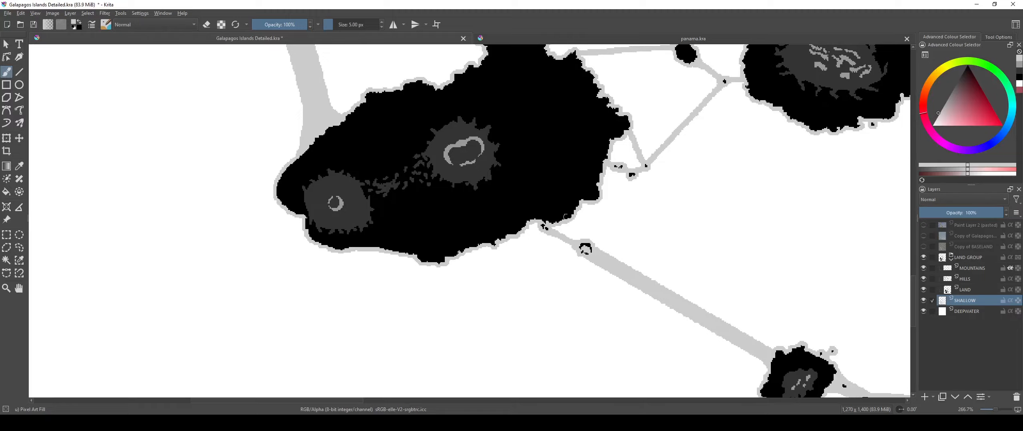
scroll(565, 216, "down", 3)
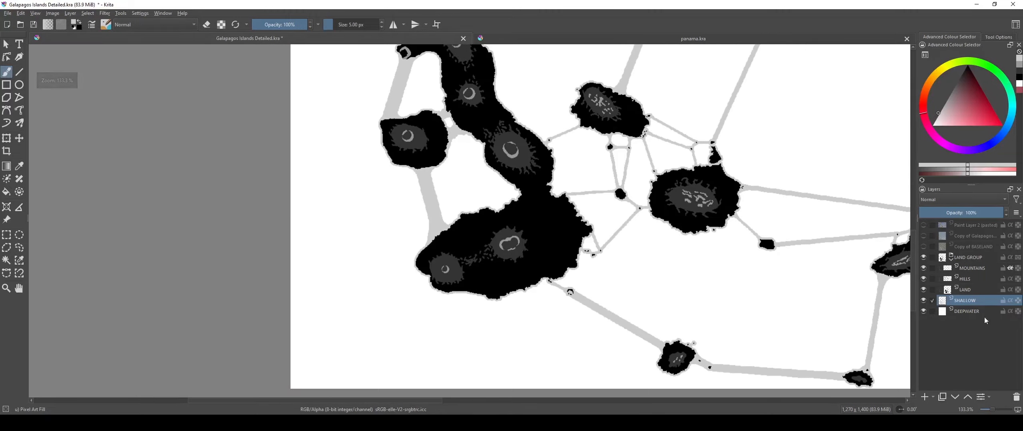
Step: On the LAND layer, erase land pixels along the southwestern landmass's west coast with the 5 px Pixel Art Fill brush
left_click(970, 293)
scroll(567, 293, "up", 11)
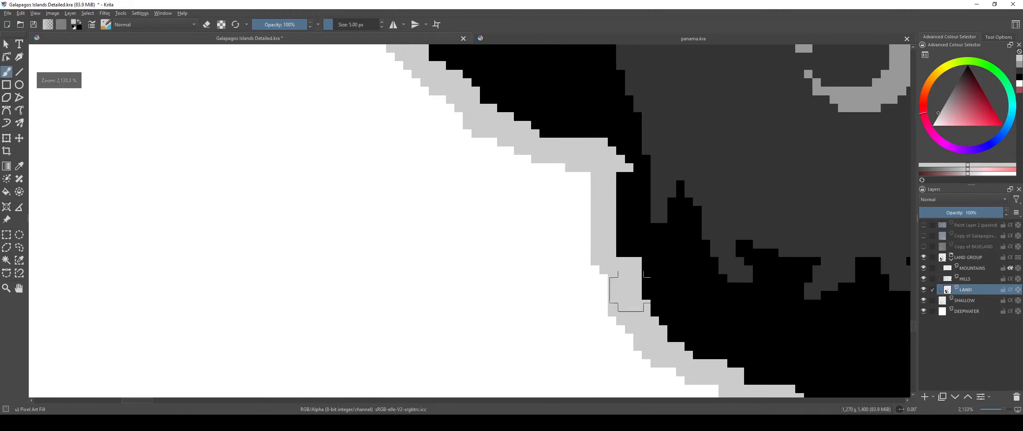
key("e")
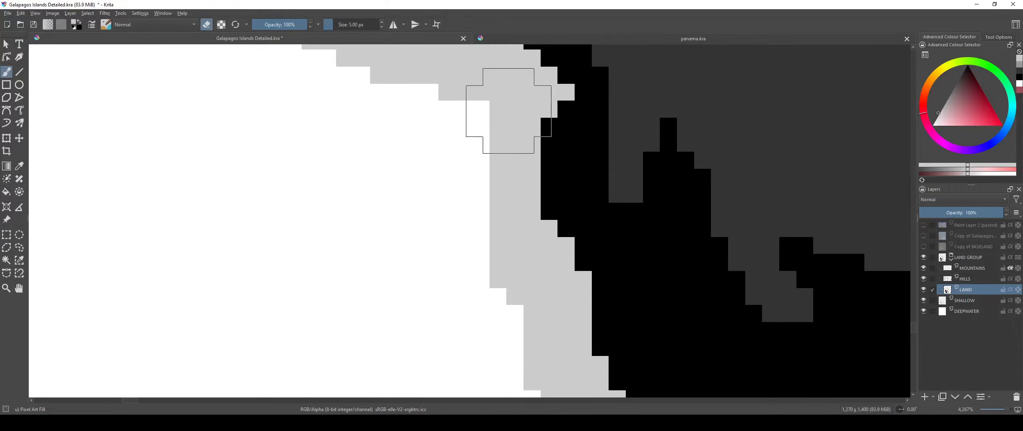
scroll(473, 178, "down", 4)
scroll(472, 179, "down", 9)
scroll(479, 268, "up", 4)
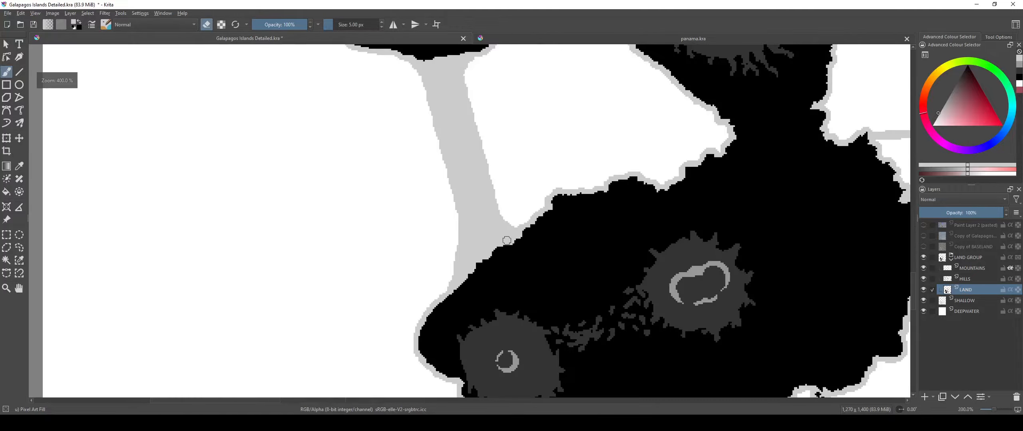
Step: Erase the stepped northwest coast of the southwestern landmass beside the wide crossing to even out its edge
scroll(479, 268, "up", 8)
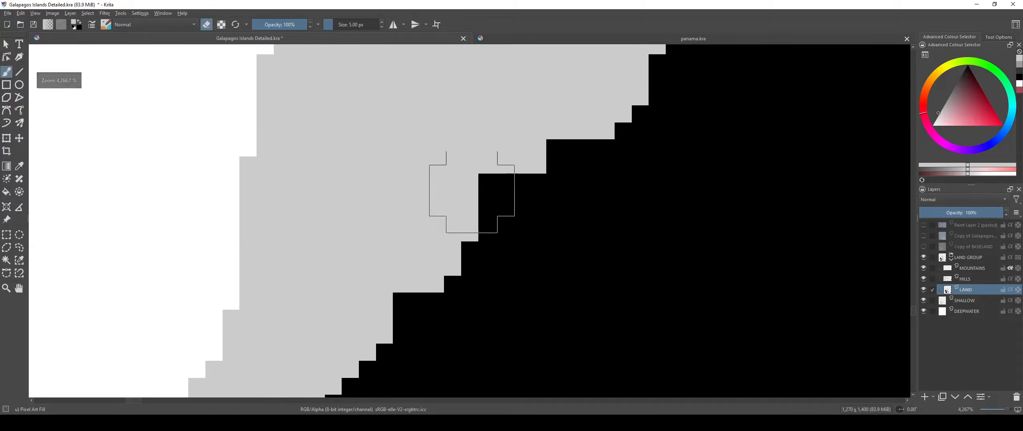
scroll(539, 126, "down", 8)
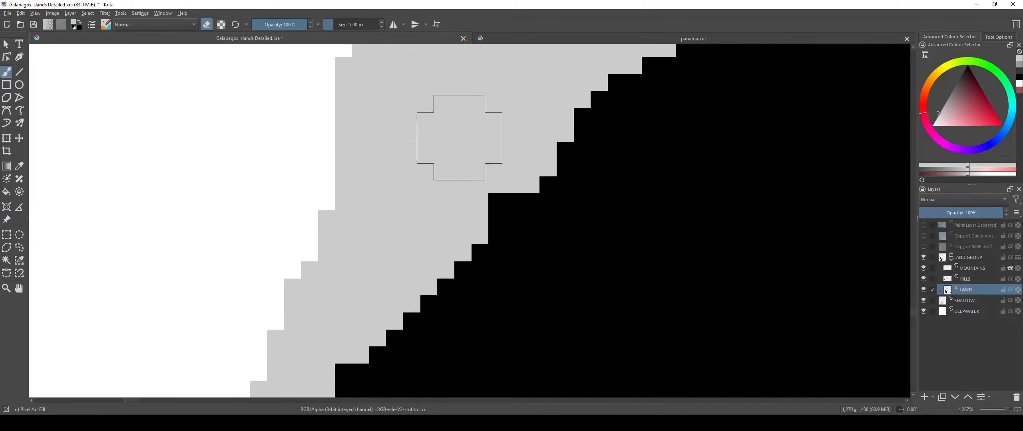
left_click_drag(539, 163, 420, 289)
left_click_drag(484, 262, 464, 278)
left_click_drag(531, 228, 470, 262)
scroll(469, 262, "up", 8)
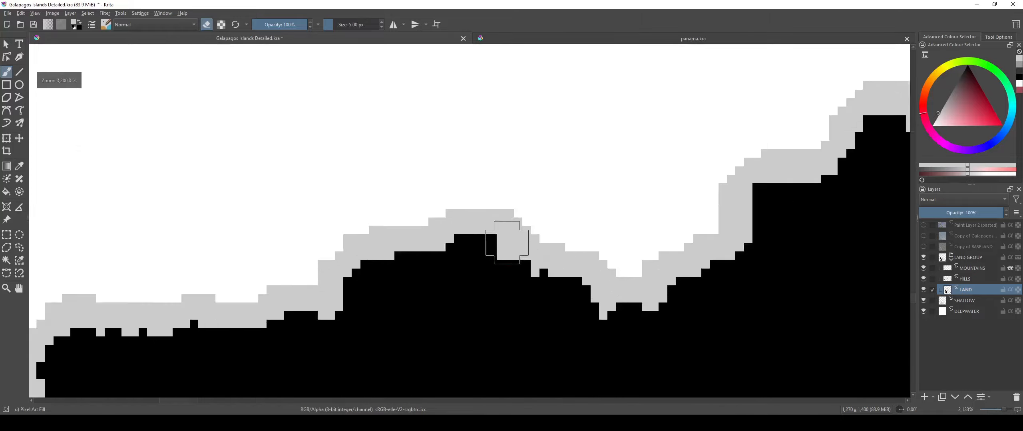
Step: Trim the corners along the southwestern landmass's north coast towards the isthmus with the 5 px eraser
scroll(491, 206, "down", 10)
scroll(498, 270, "up", 5)
scroll(519, 262, "up", 4)
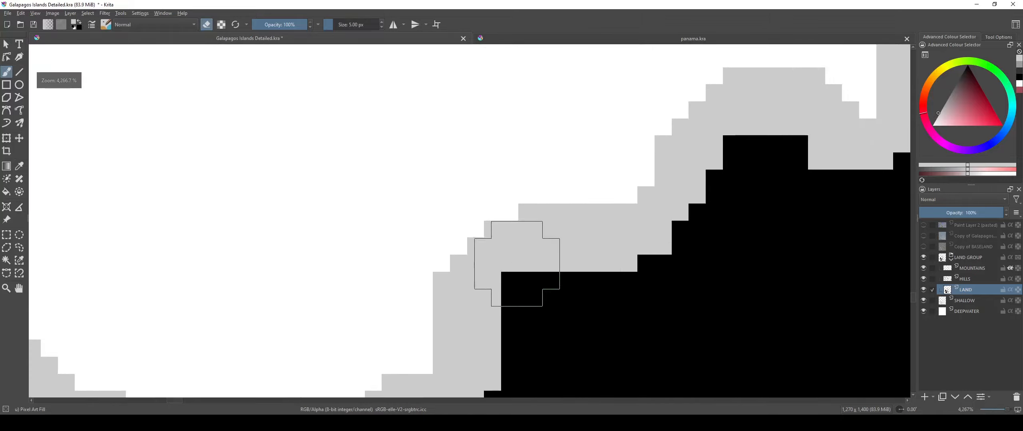
scroll(525, 190, "up", 1)
mouse_move(518, 264)
left_mouse_down()
mouse_move(520, 186)
mouse_move(491, 221)
left_mouse_up()
scroll(478, 198, "down", 3)
scroll(472, 215, "up", 1)
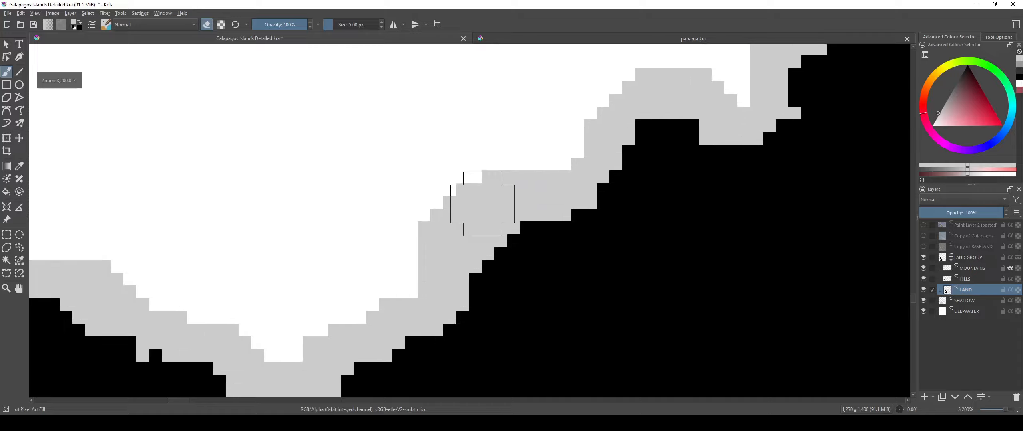
scroll(470, 193, "up", 1)
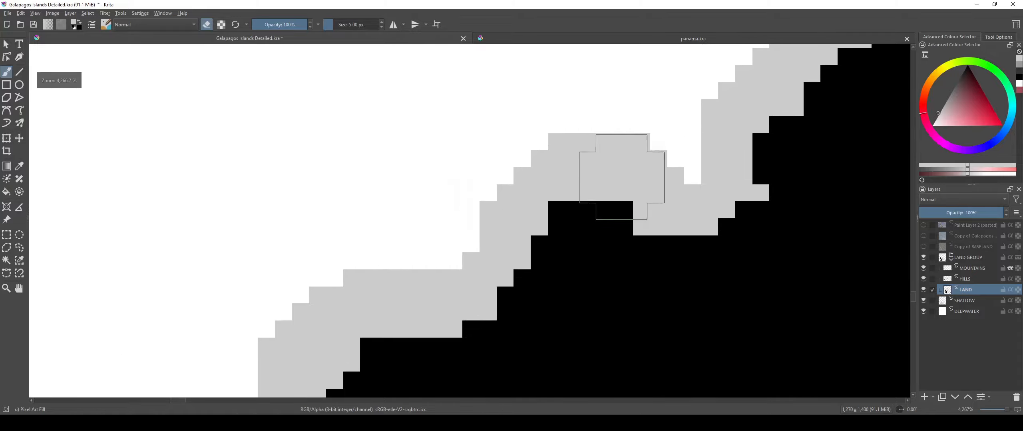
scroll(621, 177, "down", 4)
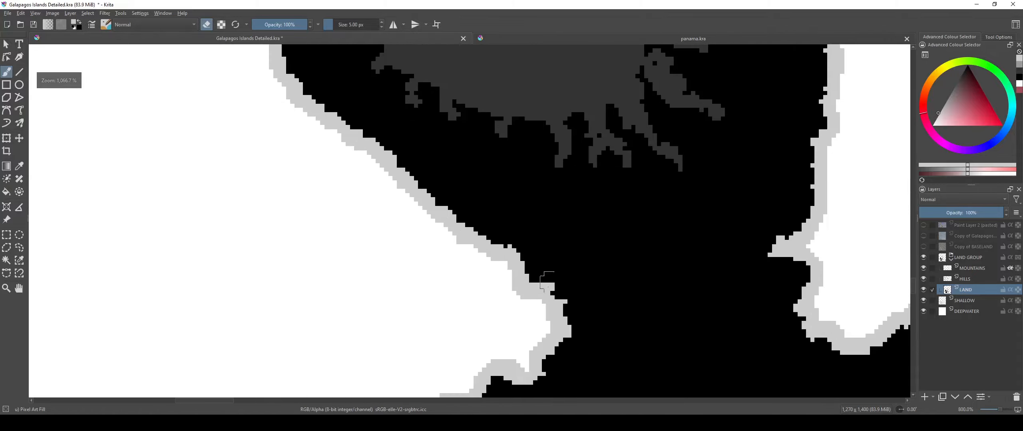
Step: Reduce the eraser to 2 px and cut a small notch into the coast on the isthmus's western side
left_click(925, 227)
left_click(925, 226)
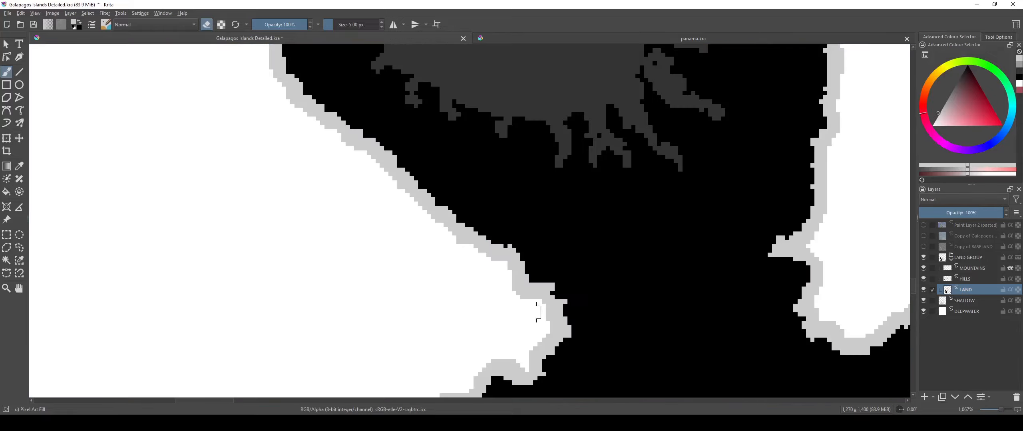
scroll(491, 303, "up", 4)
key("bracketleft")
key("bracketleft")
key("bracketleft")
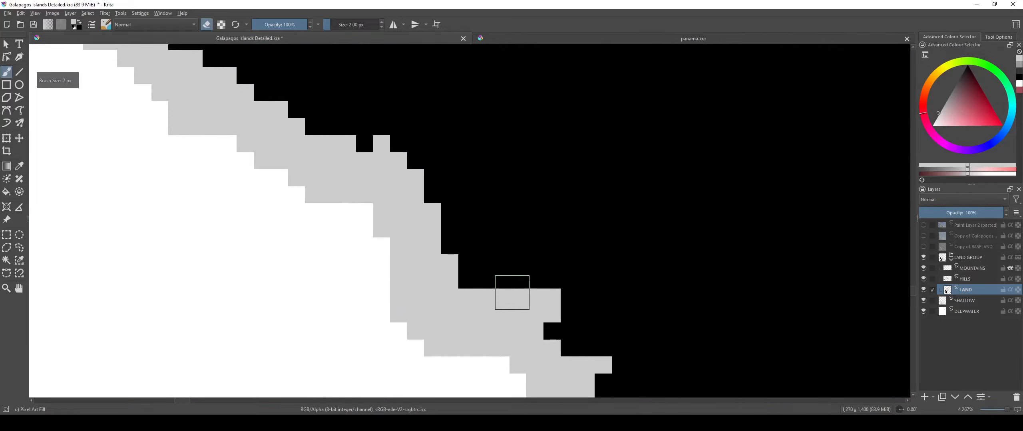
left_click(508, 291)
key("e")
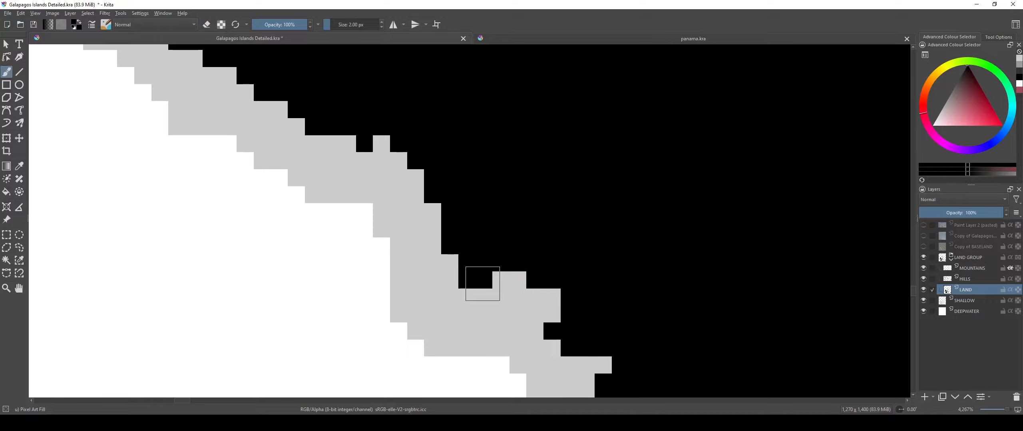
Step: Touch up single land pixels along the east coast of the tall western landmass with the 2 px Pixel Art Fill brush
scroll(624, 290, "down", 7)
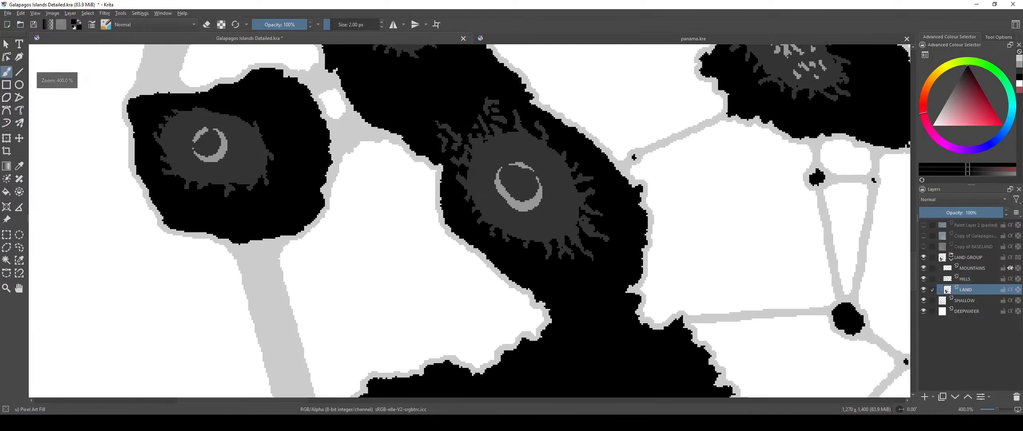
left_click_drag(602, 265, 636, 326)
left_click_drag(522, 83, 587, 172)
scroll(575, 168, "up", 5)
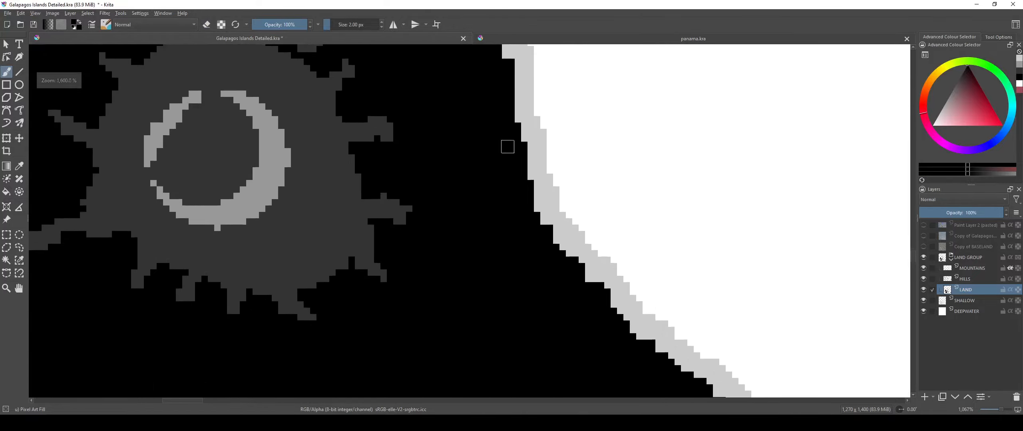
scroll(559, 215, "down", 5)
scroll(544, 204, "up", 6)
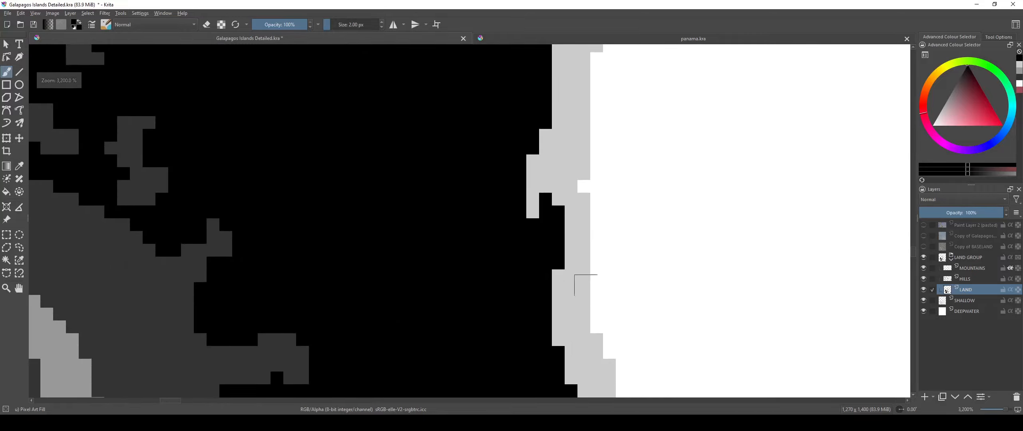
scroll(573, 259, "down", 3)
scroll(569, 259, "down", 3)
Step: Erase small pixel notches along the tall landmass's eastern coast and the neighbouring western island's north coast at 2 px
key("e")
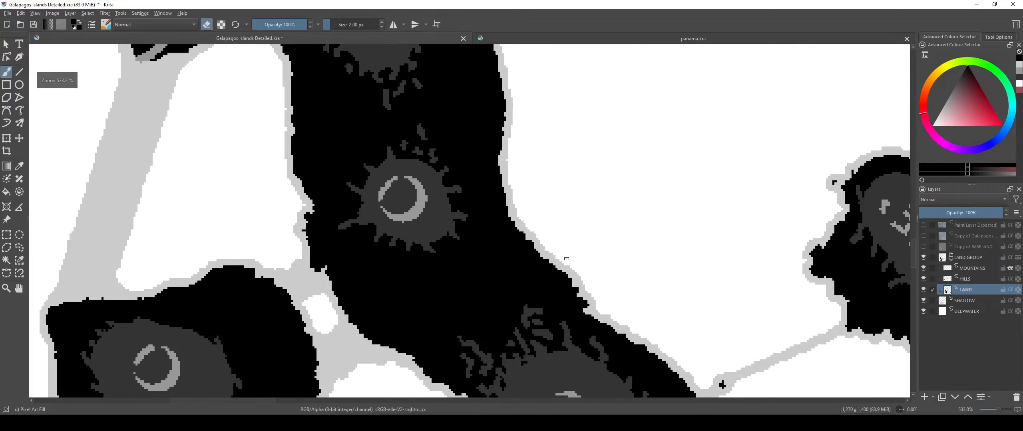
scroll(567, 259, "up", 6)
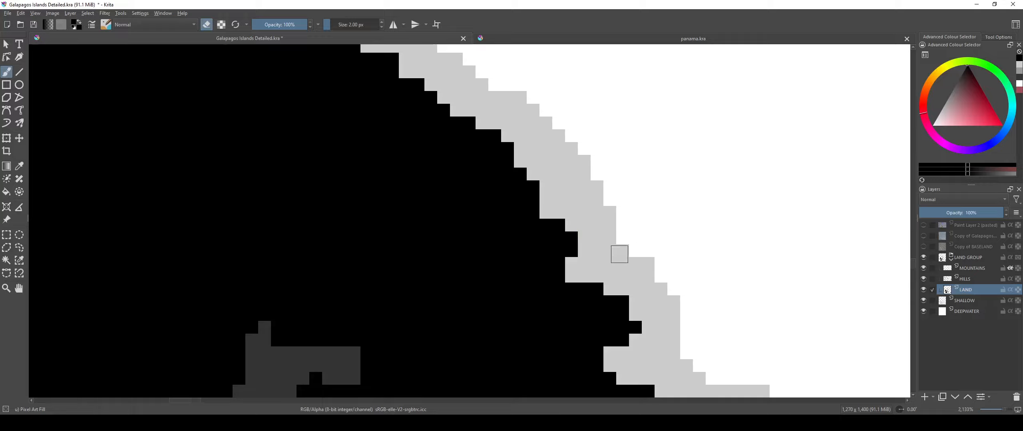
scroll(619, 254, "down", 5)
scroll(455, 281, "up", 6)
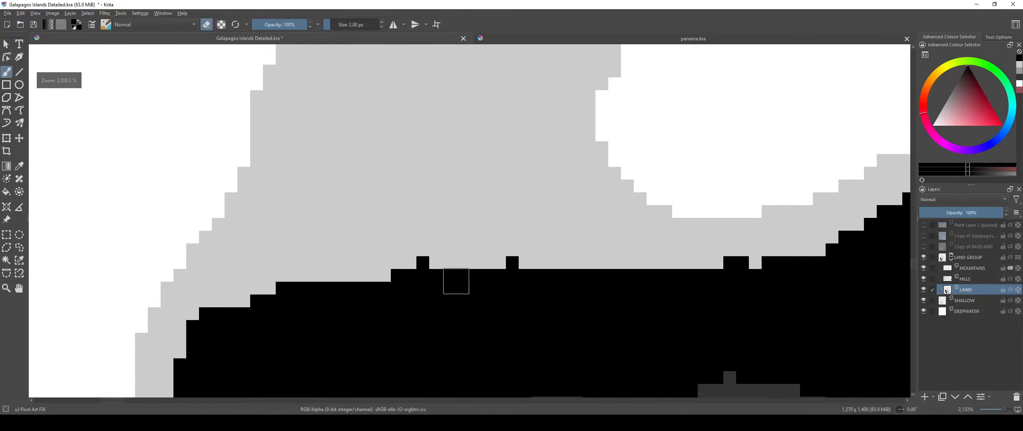
Step: Paint land pixels onto the tall landmass's northern coast where the northwest crossing meets it, using the 2 px brush
scroll(496, 267, "down", 6)
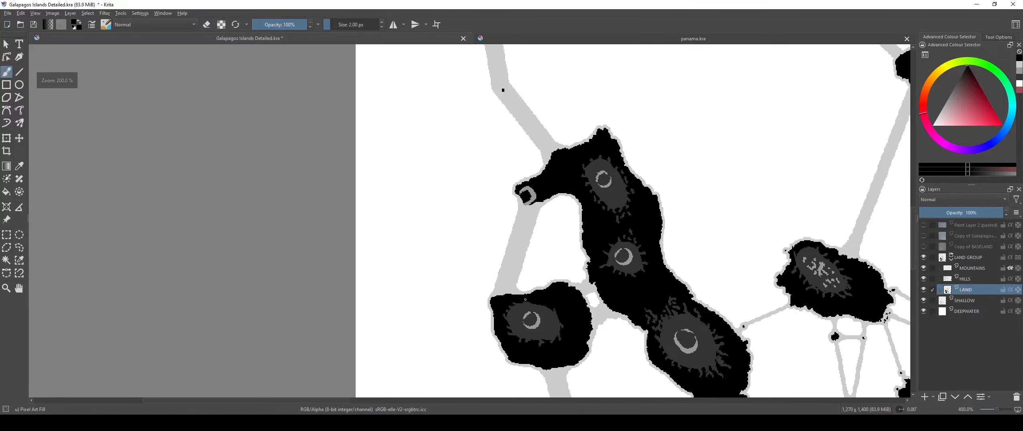
scroll(518, 278, "up", 5)
scroll(503, 268, "down", 7)
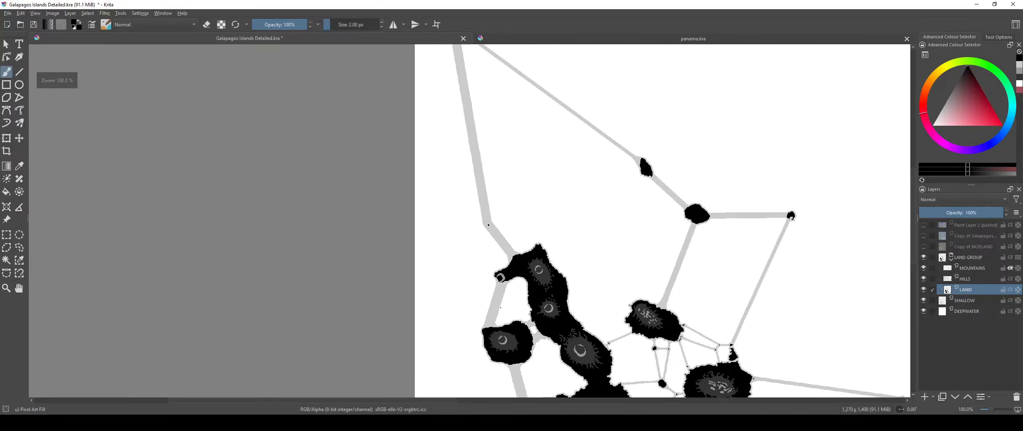
scroll(563, 229, "up", 5)
scroll(562, 229, "up", 5)
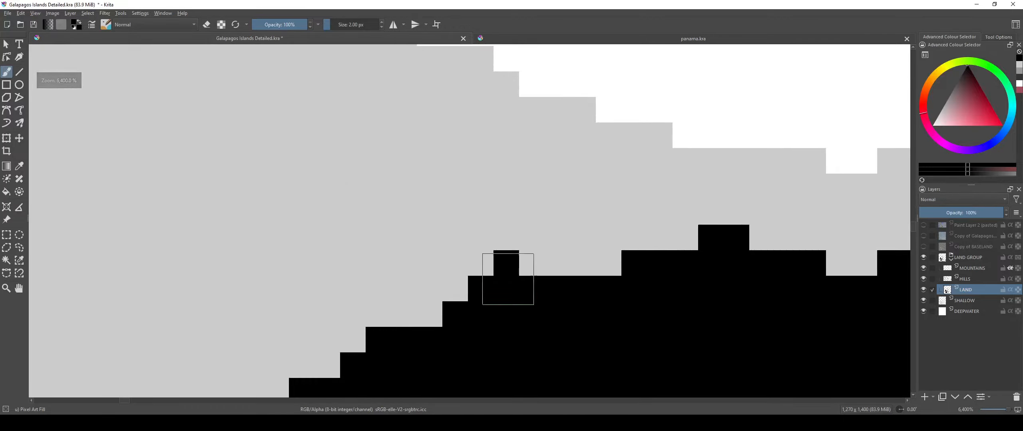
left_click(533, 274)
scroll(534, 274, "down", 8)
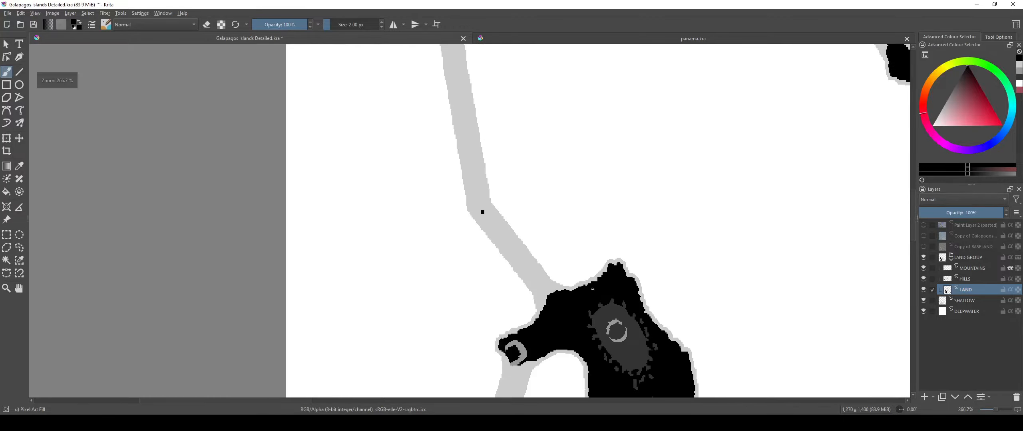
Step: Compare the tiny islet in the northwest crossing's bend with the reference map and extend its land towards the southeast
scroll(482, 212, "up", 5)
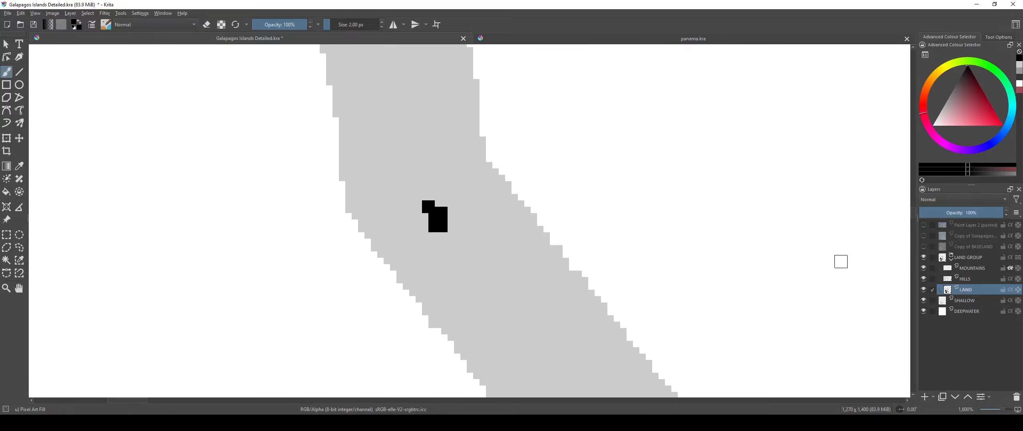
left_click(925, 236)
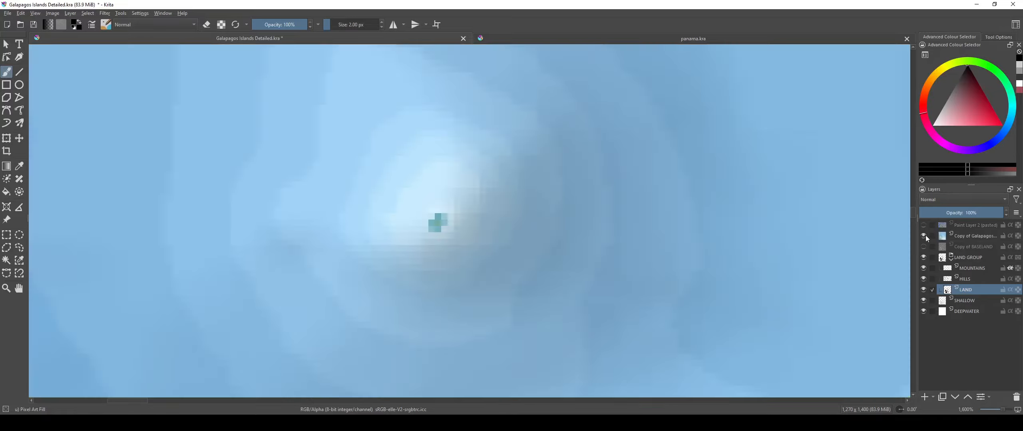
left_click(926, 235)
scroll(435, 224, "up", 4)
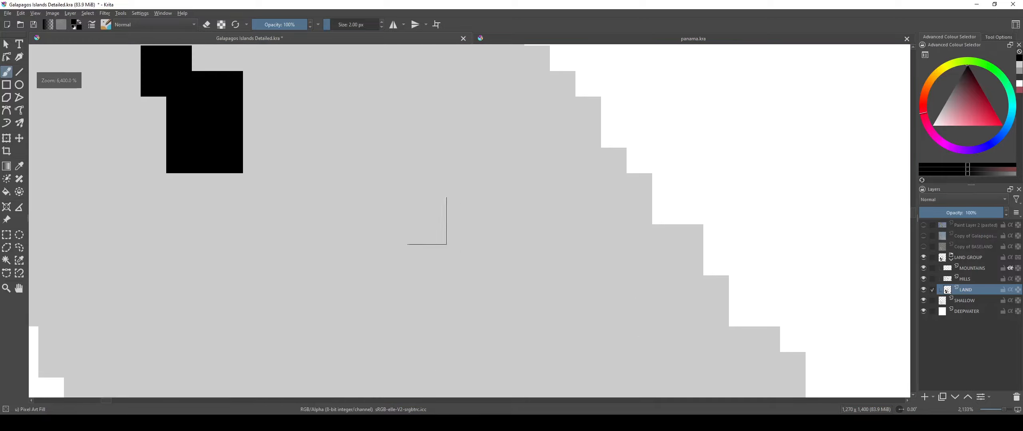
scroll(489, 272, "down", 2)
left_click_drag(489, 271, 505, 303)
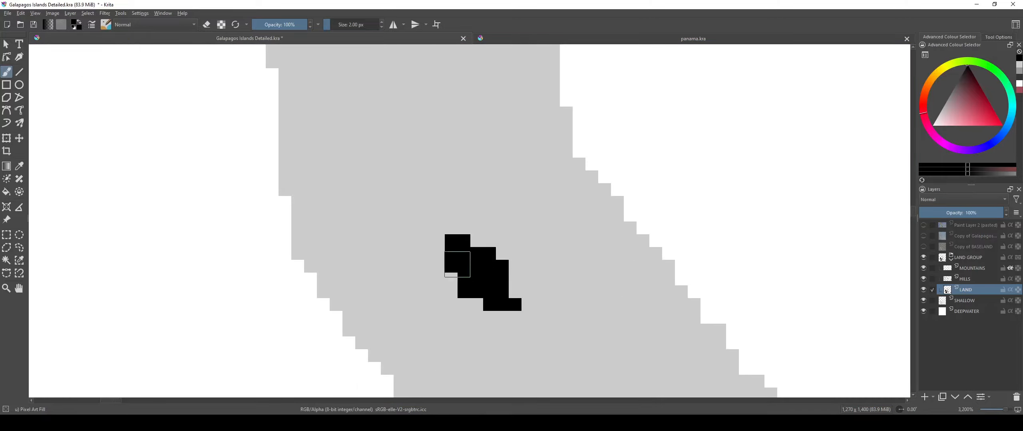
Step: Roughen the northern coast of the central island north of the large round one with 2 px land edits
scroll(457, 264, "down", 8)
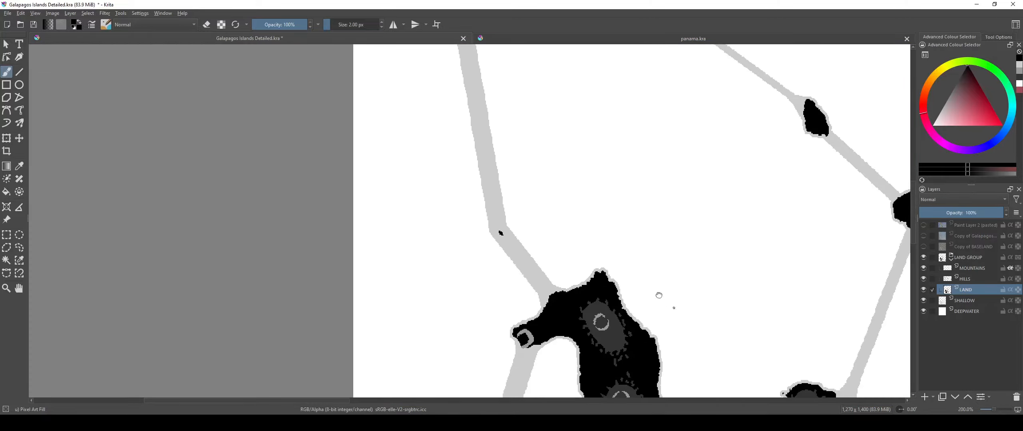
scroll(659, 295, "down", 2)
scroll(413, 201, "up", 12)
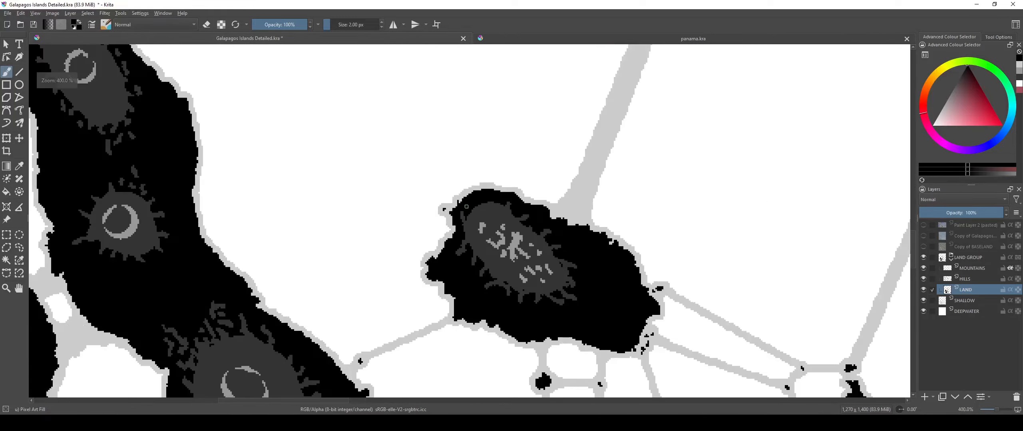
scroll(413, 201, "down", 8)
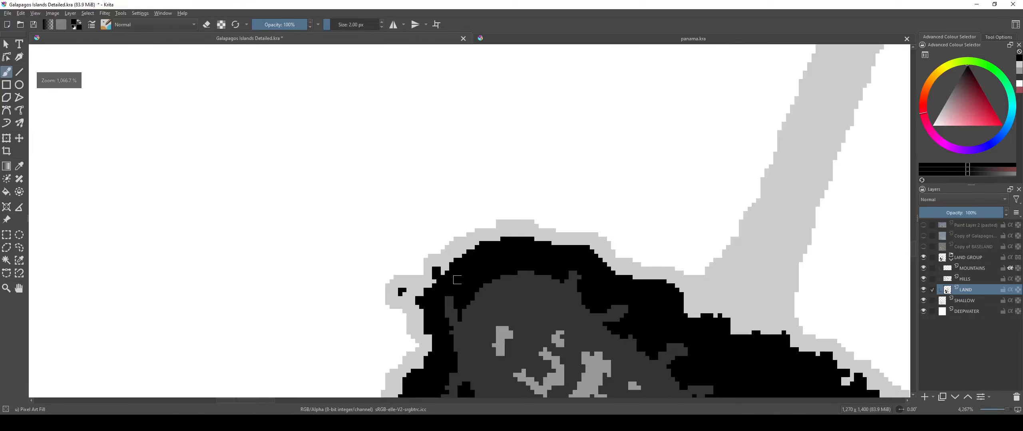
scroll(526, 213, "up", 2)
scroll(527, 213, "up", 2)
key("e")
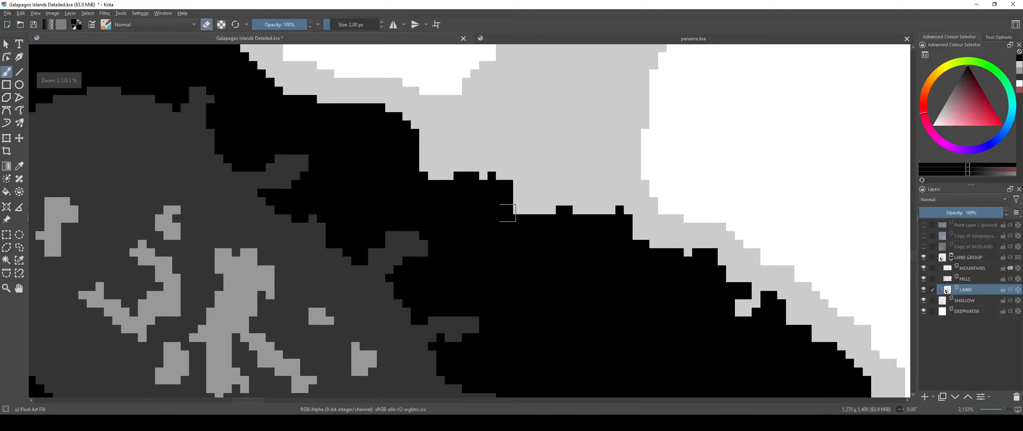
Step: Check the pasted reference layer and refine that island's north coast where the wide crossing joins it
scroll(530, 238, "down", 3)
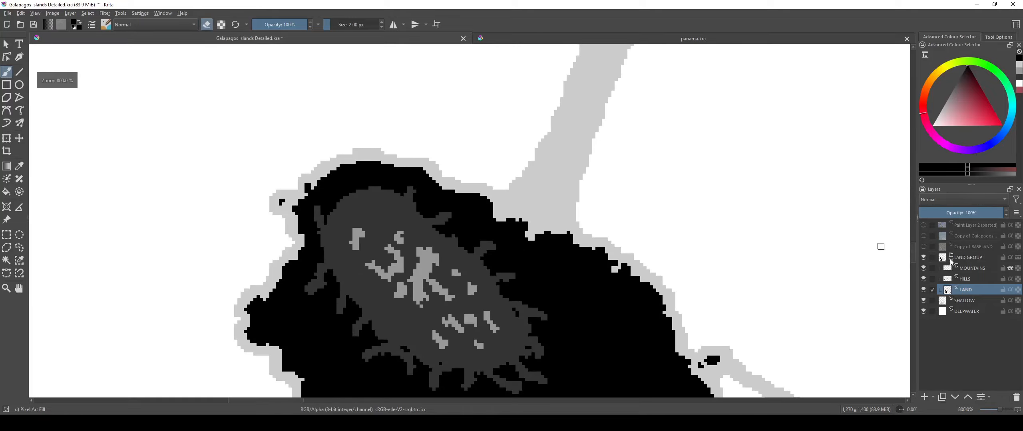
left_click(924, 225)
left_click(924, 225)
scroll(395, 220, "up", 5)
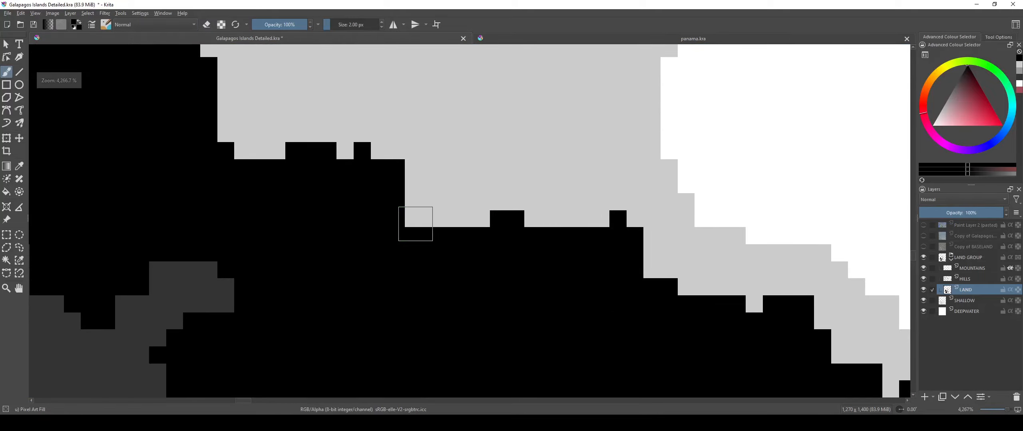
scroll(451, 264, "down", 8)
Step: Touch up the same island's southwest and south coast near the thin crossings with the 2 px brush
left_click_drag(482, 201, 496, 77)
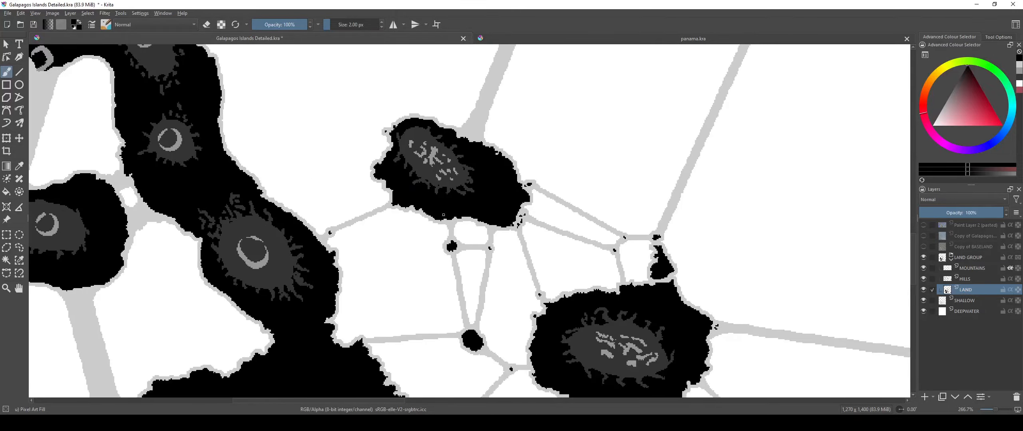
scroll(443, 239, "up", 6)
scroll(456, 273, "down", 4)
left_click_drag(469, 280, 469, 216)
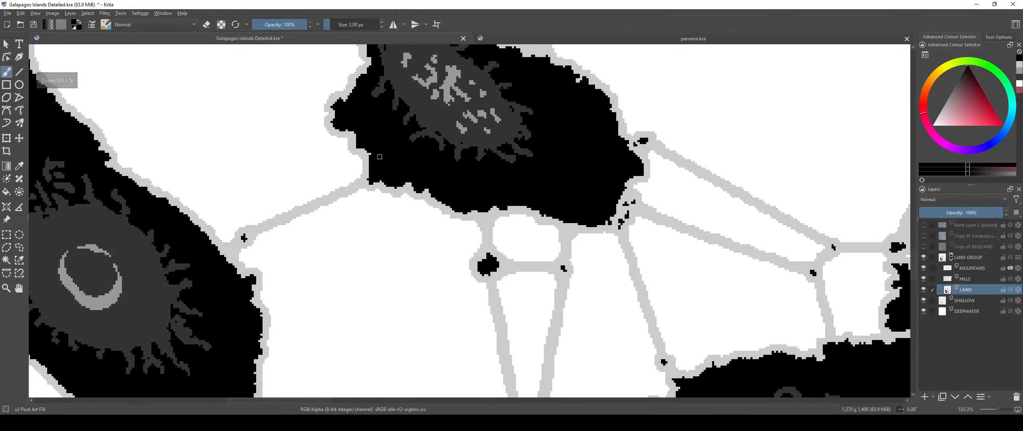
scroll(389, 183, "up", 5)
scroll(421, 228, "down", 4)
scroll(425, 231, "up", 4)
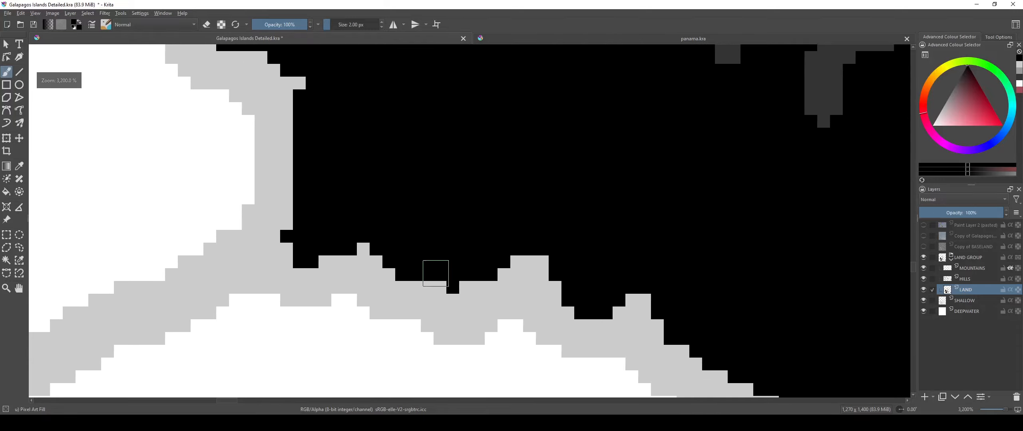
scroll(437, 274, "down", 8)
scroll(437, 274, "up", 2)
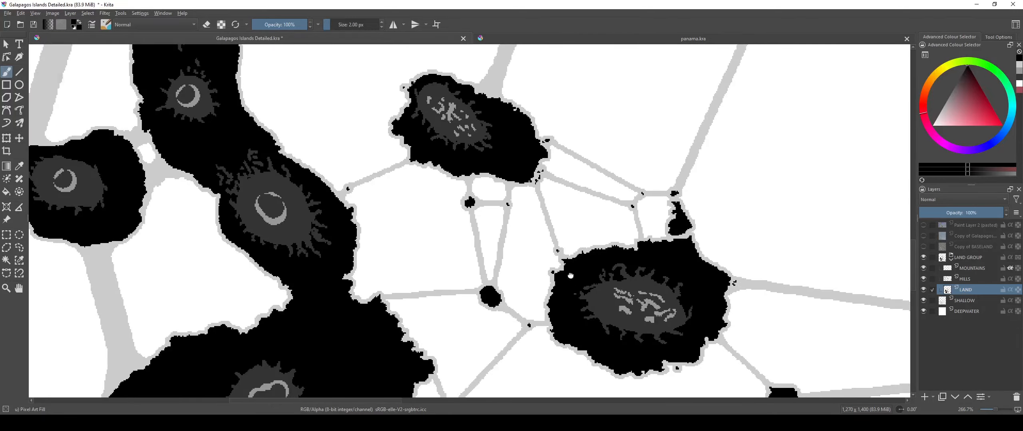
Step: Examine the whole map, the southwestern landmass and the southern crossings for coastlines that still look too smooth
scroll(570, 275, "down", 4)
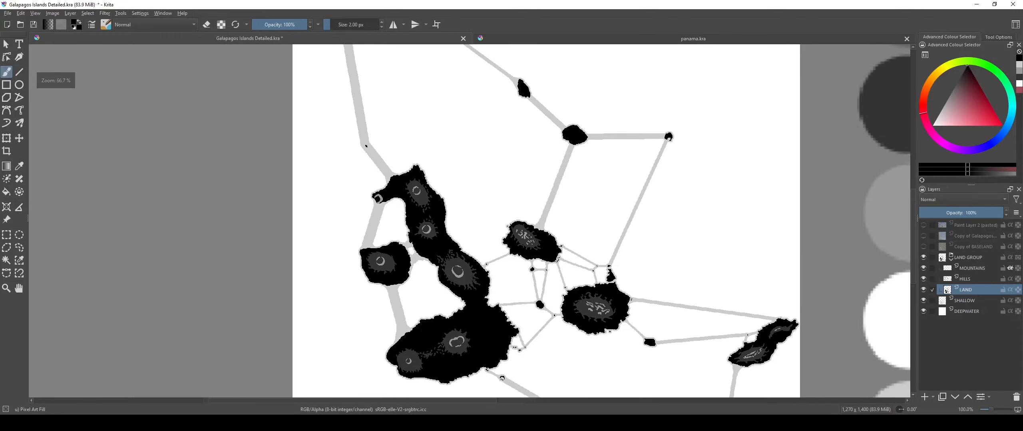
scroll(417, 286, "down", 2)
scroll(417, 286, "up", 8)
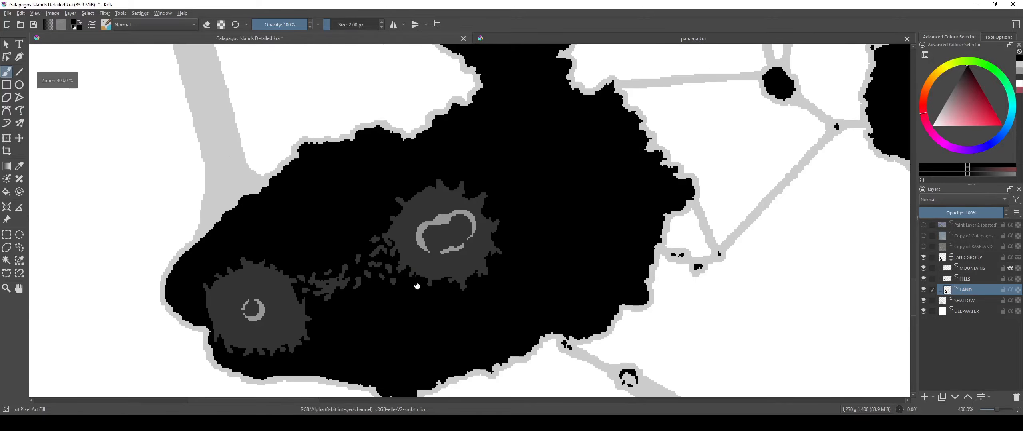
scroll(416, 286, "down", 7)
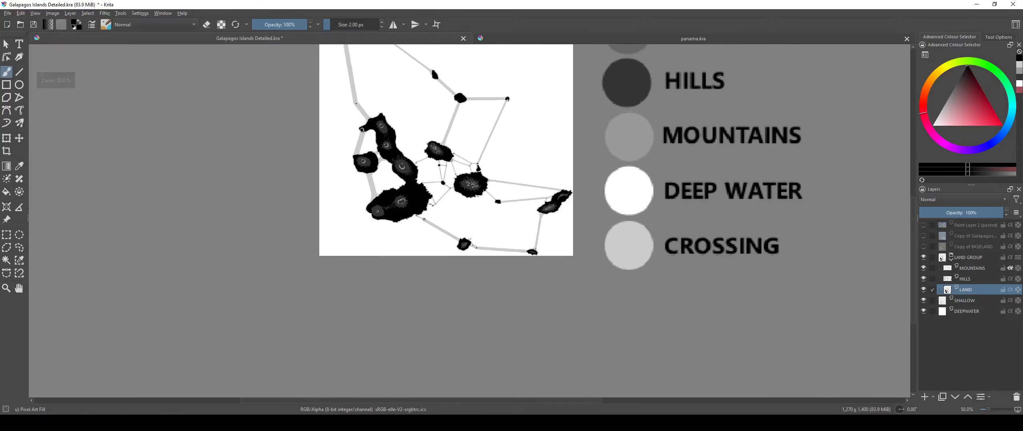
scroll(465, 178, "up", 4)
left_click_drag(673, 279, 587, 251)
scroll(589, 244, "up", 1)
scroll(587, 251, "down", 3)
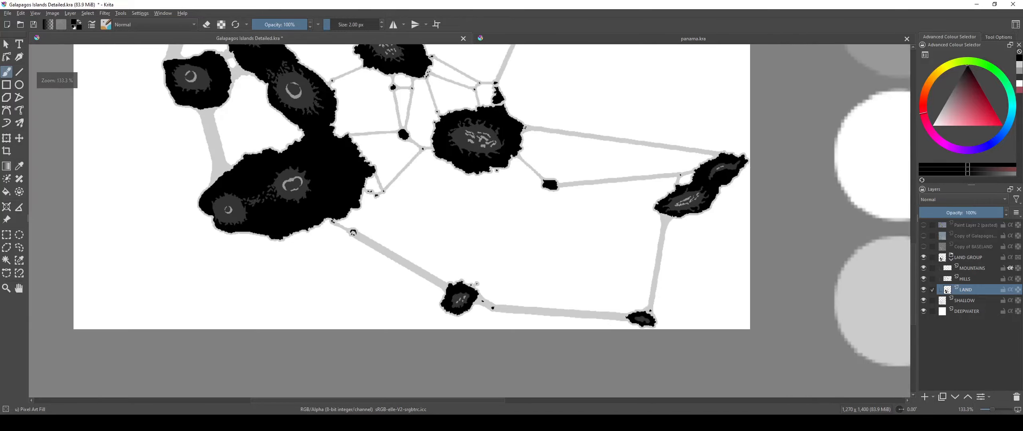
Step: Add land pixels to the small southern island's north coast with the 2 px brush
scroll(491, 309, "up", 5)
left_click_drag(357, 245, 436, 294)
scroll(411, 264, "up", 2)
scroll(423, 268, "down", 5)
scroll(436, 294, "up", 3)
scroll(436, 294, "up", 6)
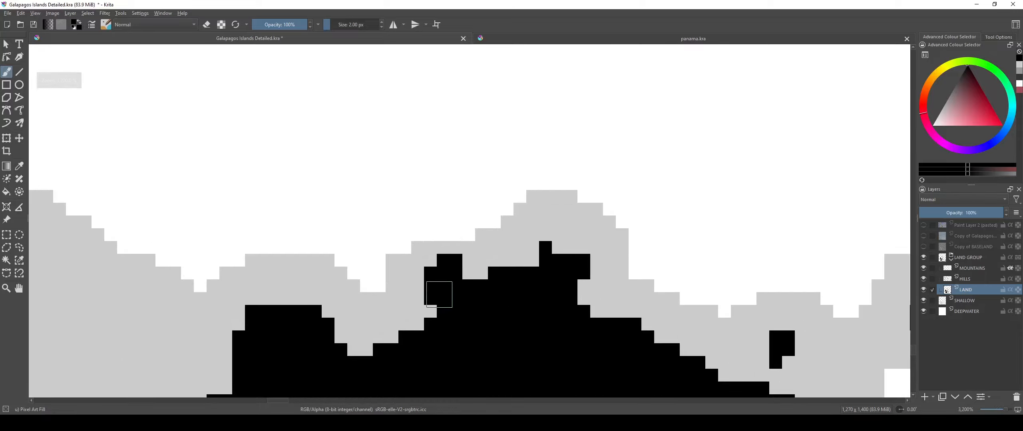
Step: Trim and refill pixels around the small southern island's coast, alternating between erasing and painting at 2 px
key("e")
scroll(263, 298, "down", 5)
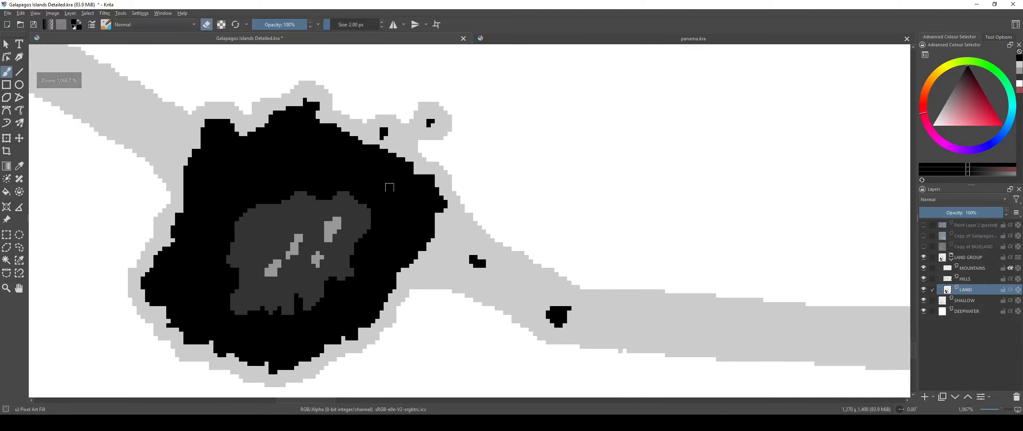
scroll(434, 214, "up", 4)
key("e")
scroll(450, 119, "down", 5)
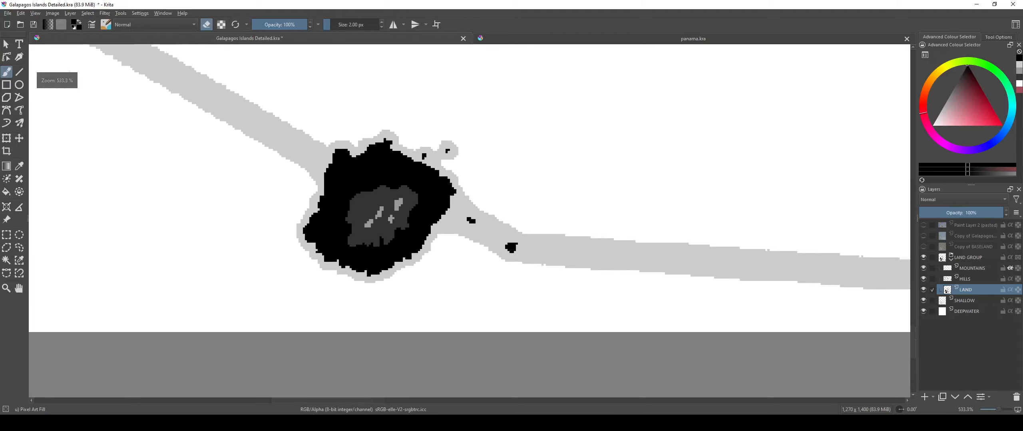
scroll(508, 234, "up", 4)
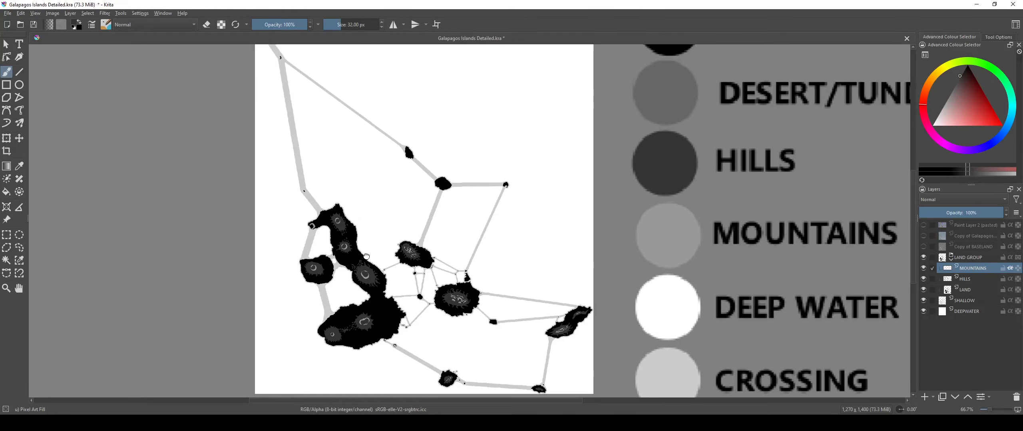
scroll(389, 259, "up", 1)
scroll(393, 278, "up", 3)
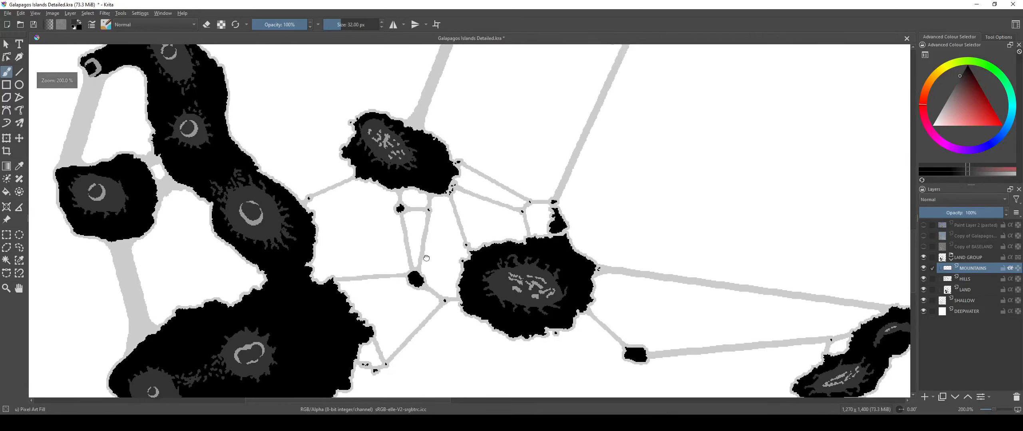
left_click_drag(427, 258, 434, 289)
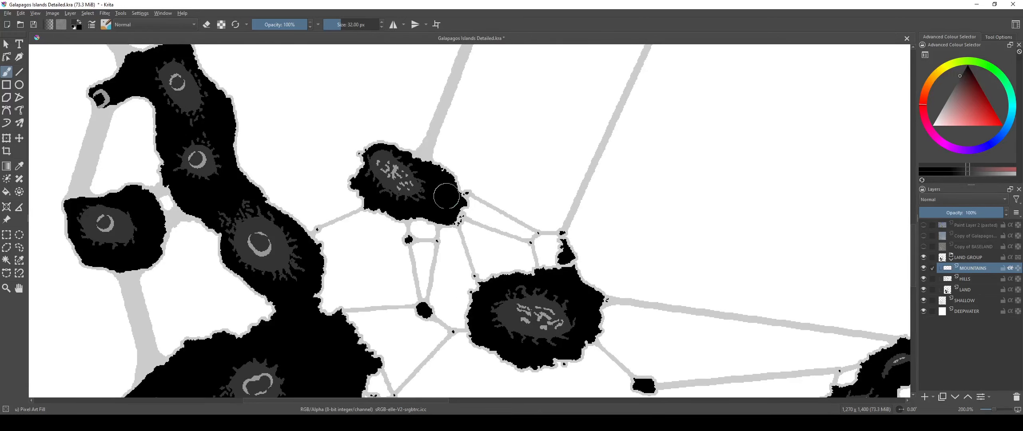
left_click_drag(446, 197, 438, 279)
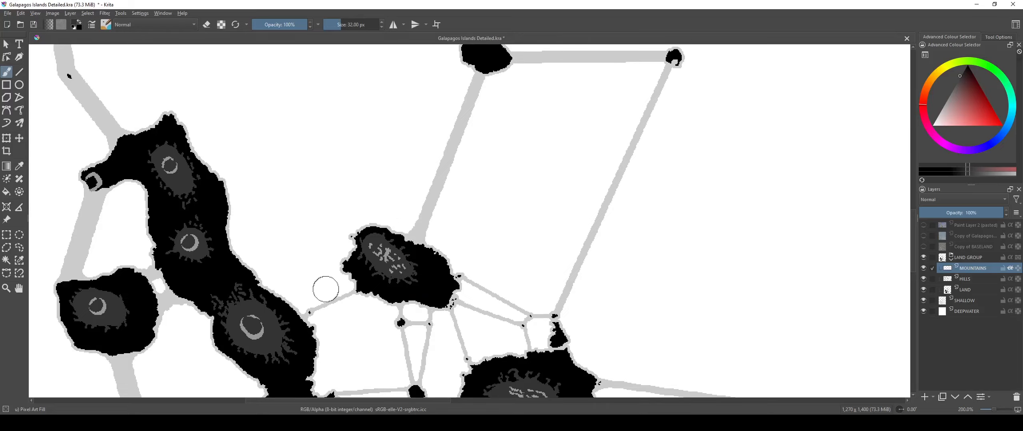
Step: Examine the whole map, checking the western landmass, the central islands and the crossings between them at several magnifications
scroll(359, 258, "down", 3)
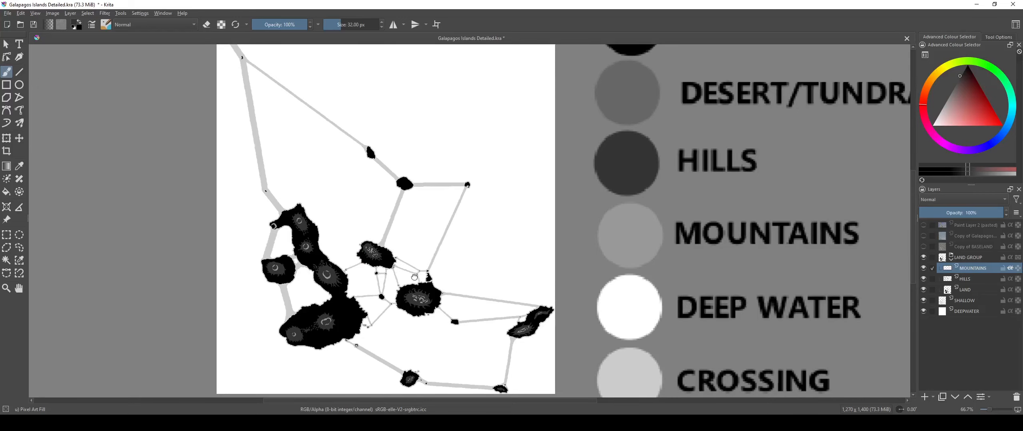
left_click_drag(414, 277, 472, 280)
scroll(461, 298, "up", 1)
left_click_drag(457, 311, 471, 271)
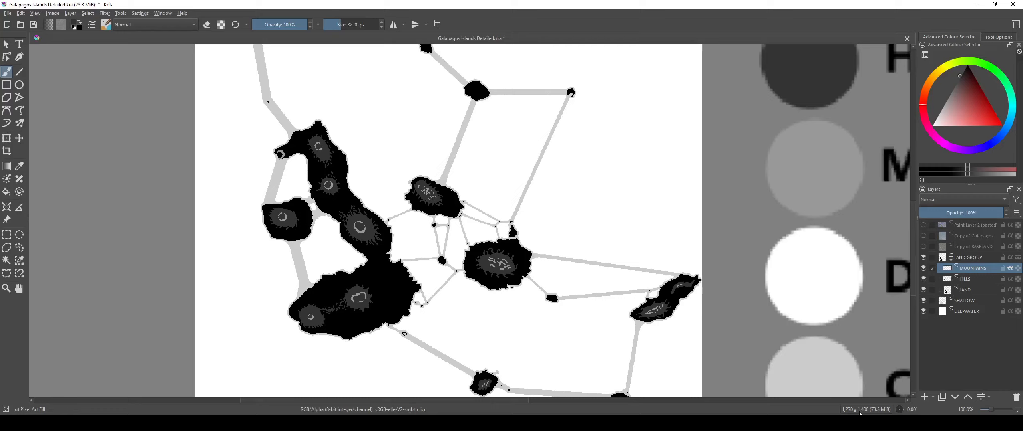
mouse_move(861, 411)
scroll(369, 238, "down", 1)
scroll(417, 198, "up", 5)
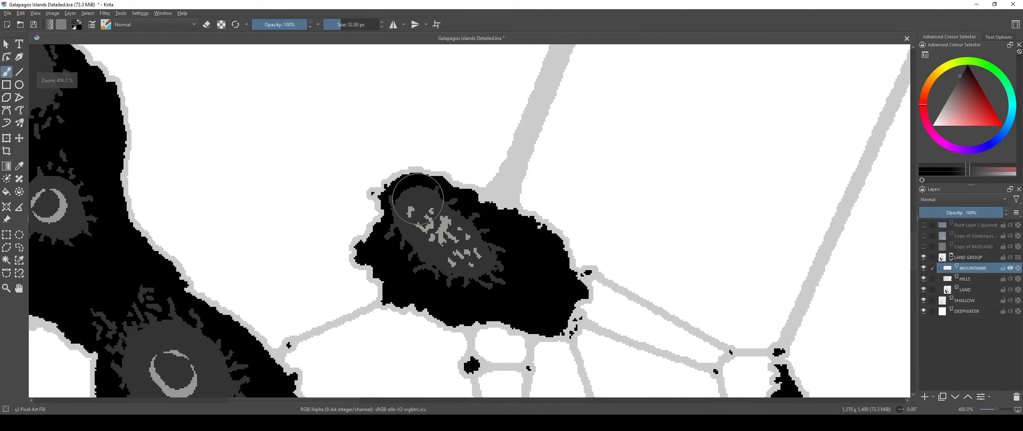
scroll(450, 167, "down", 1)
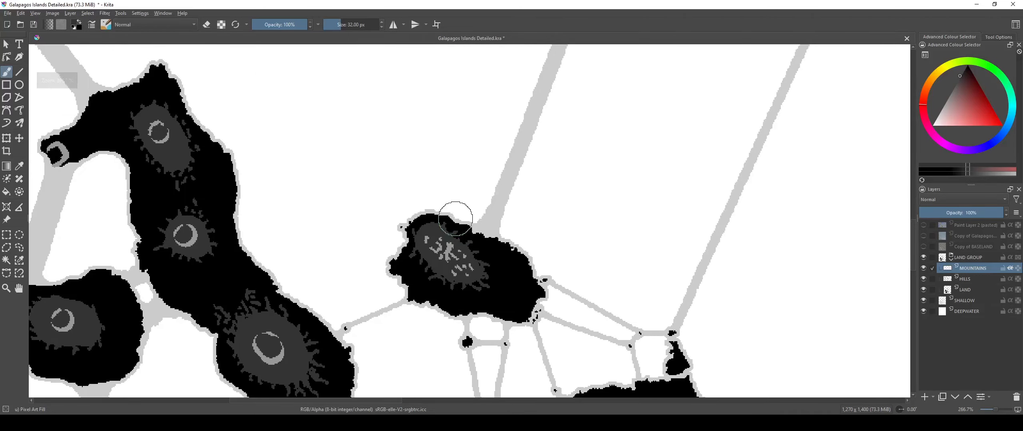
scroll(455, 219, "down", 3)
scroll(453, 224, "up", 2)
scroll(454, 226, "down", 1)
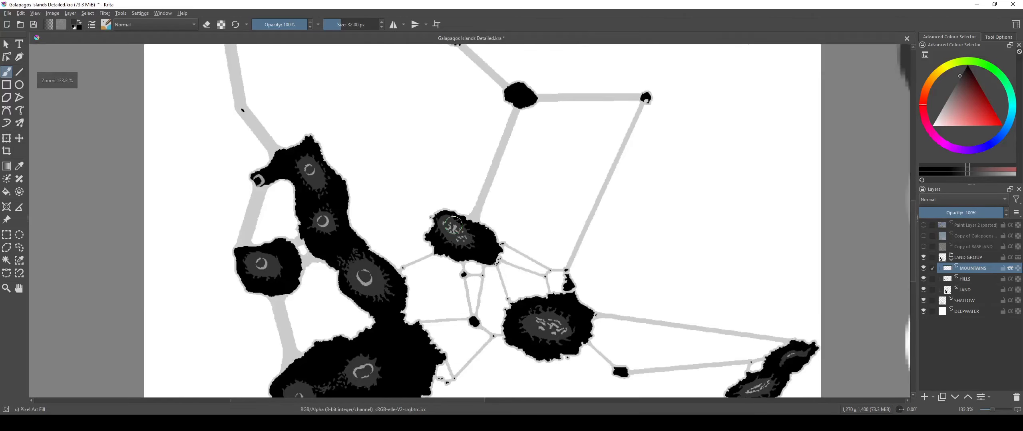
scroll(439, 230, "up", 2)
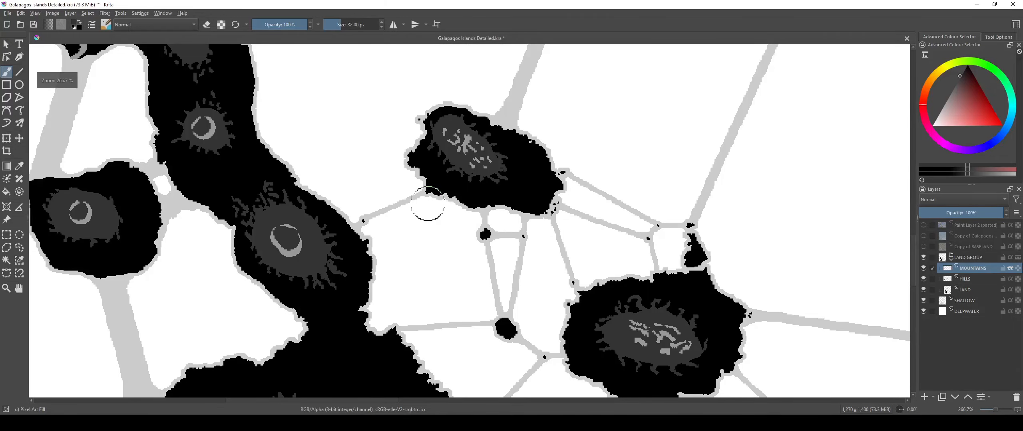
scroll(460, 191, "down", 1)
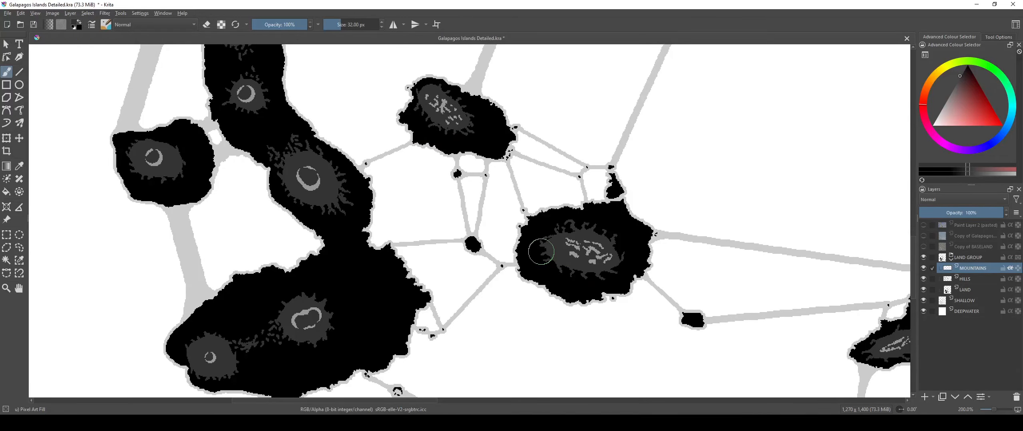
scroll(524, 256, "down", 1)
left_click_drag(509, 240, 488, 286)
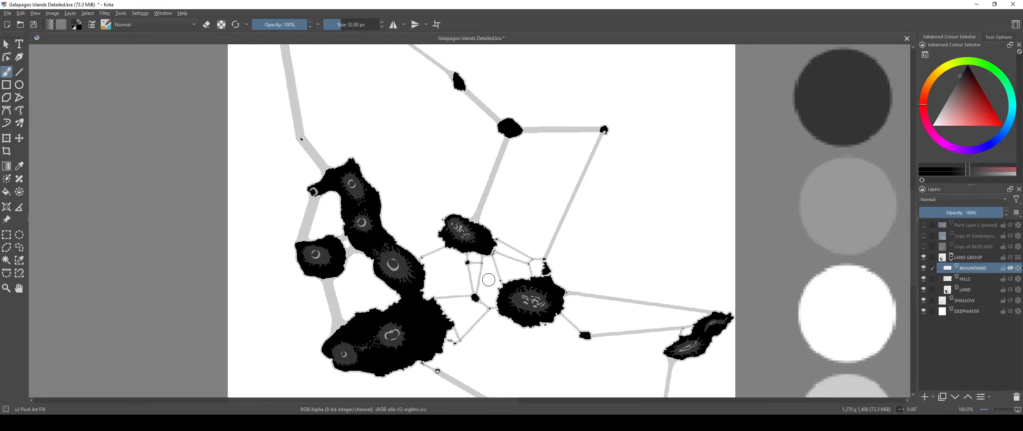
left_click_drag(493, 220, 481, 312)
scroll(453, 237, "down", 1)
scroll(441, 221, "down", 2)
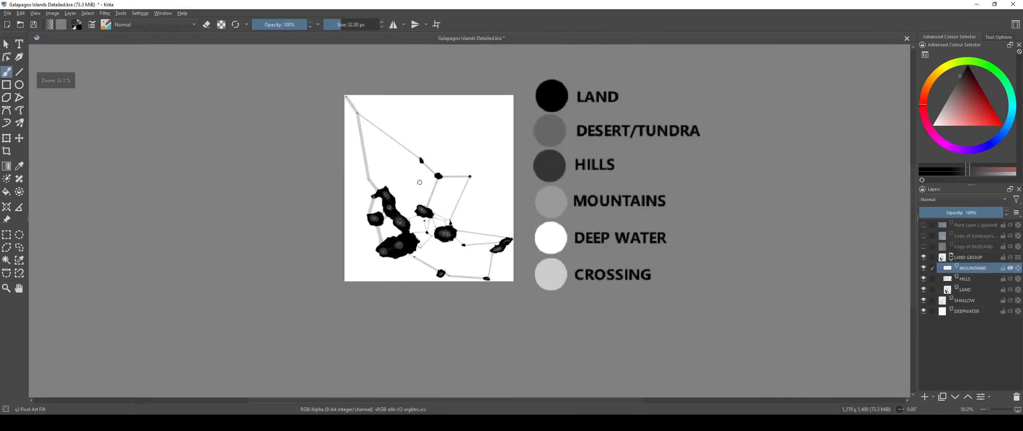
scroll(422, 213, "up", 2)
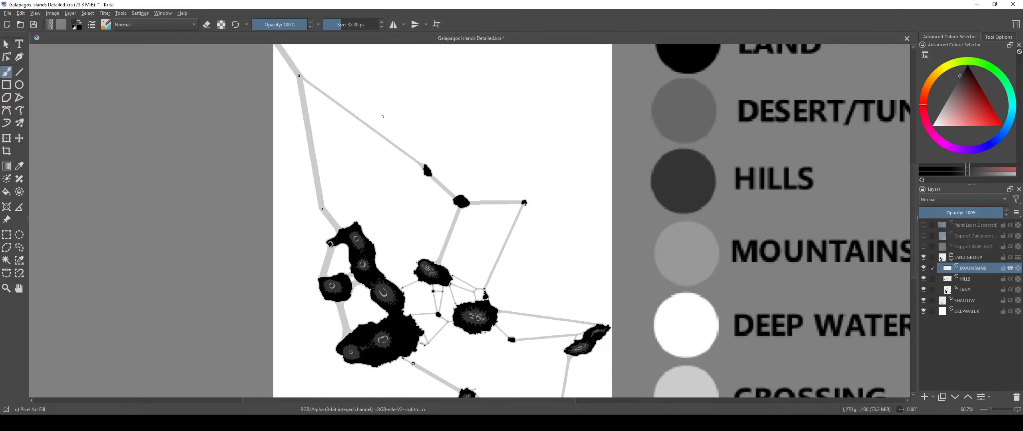
left_click(58, 13)
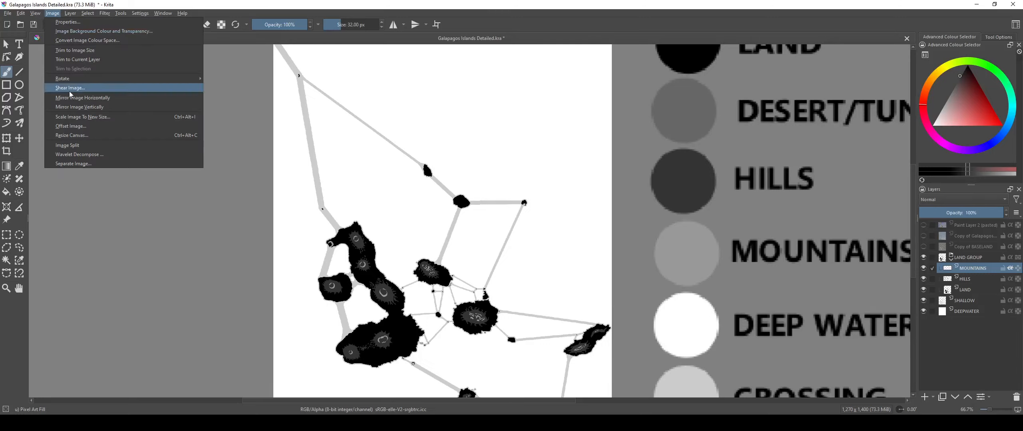
left_click(97, 120)
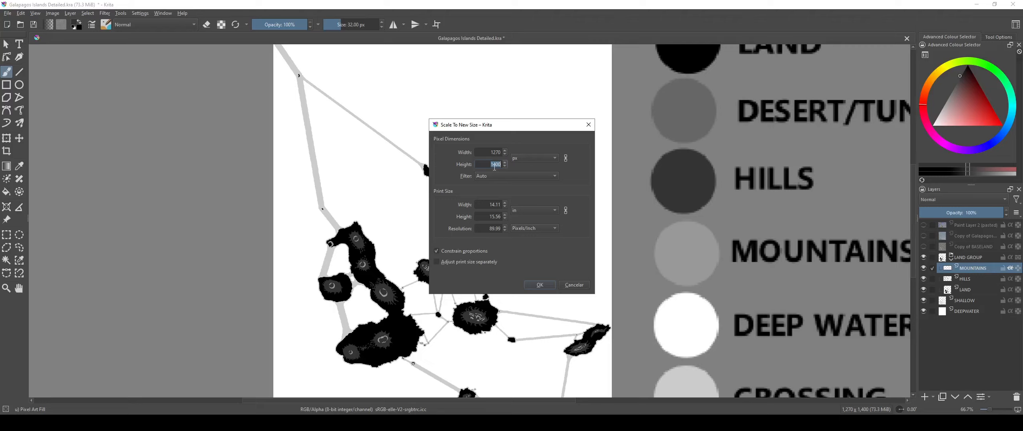
left_click(586, 125)
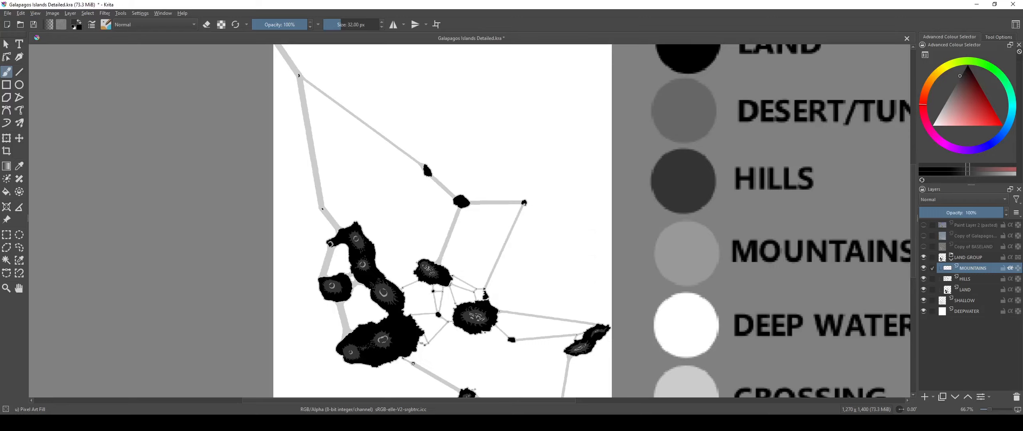
Step: Compare the finished terrain map with the coloured Galapagos reference layer, showing the layer and hiding it again
left_click_drag(453, 250, 450, 220)
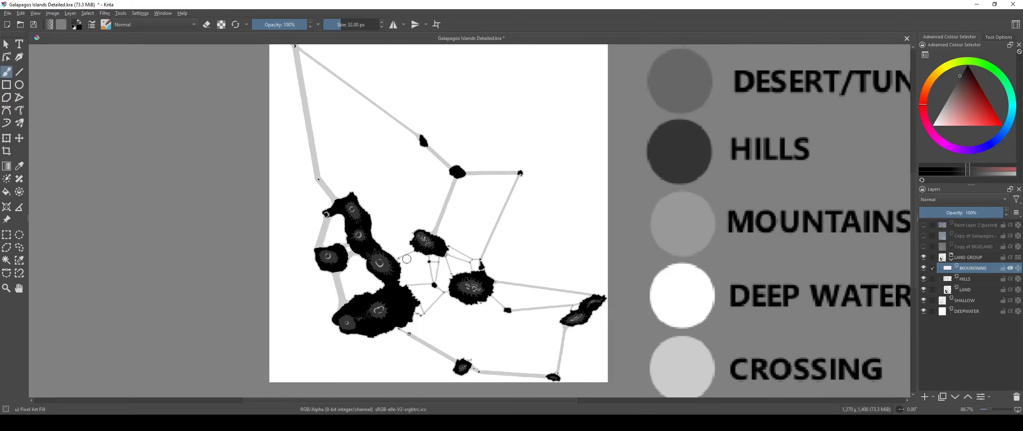
left_click(923, 237)
scroll(365, 288, "up", 4)
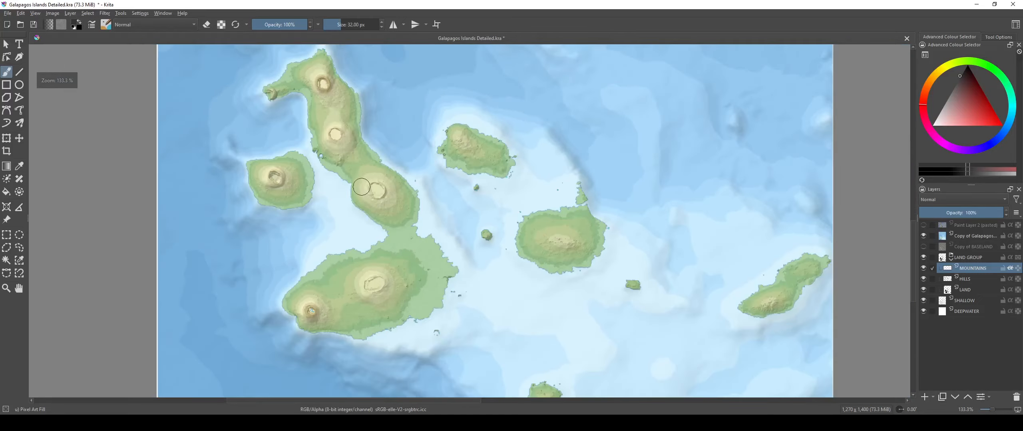
scroll(361, 187, "down", 2)
left_click_drag(361, 202, 361, 248)
scroll(361, 248, "up", 3)
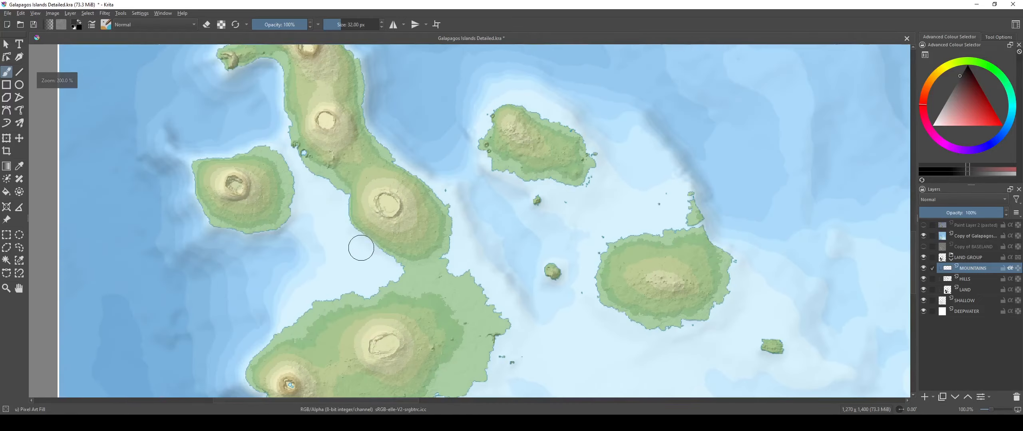
left_click(923, 236)
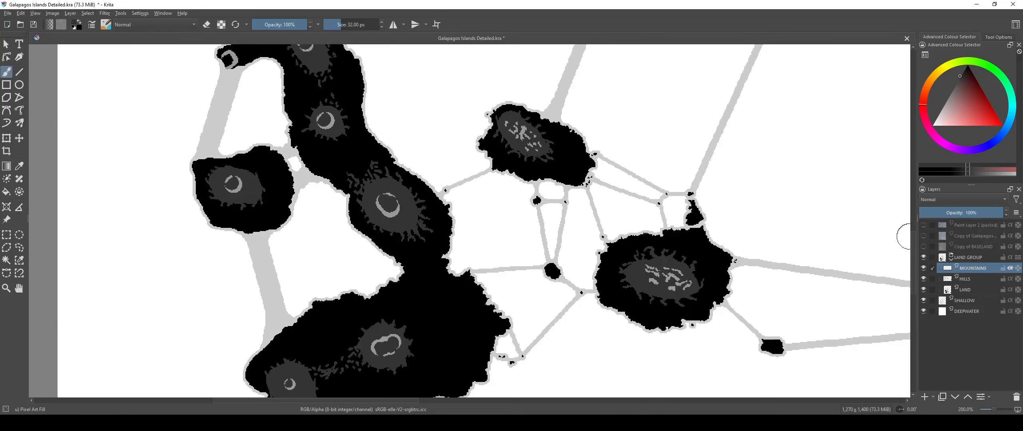
Step: Try scaling the image to 635 × 700 px with the automatic filter, and undo the scaling
scroll(367, 240, "down", 5)
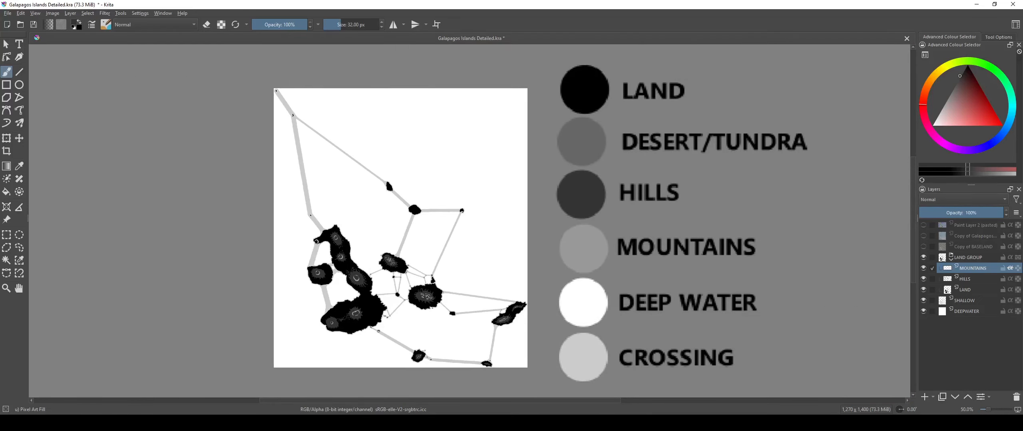
left_click(52, 13)
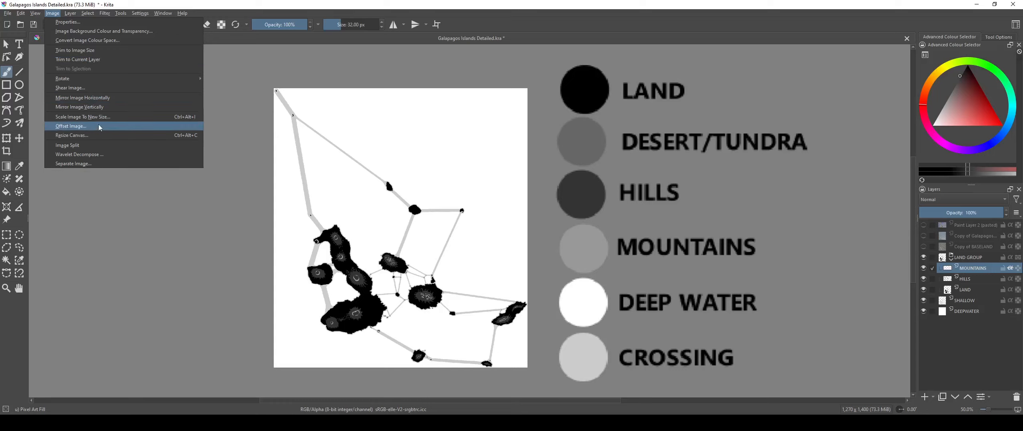
left_click(92, 116)
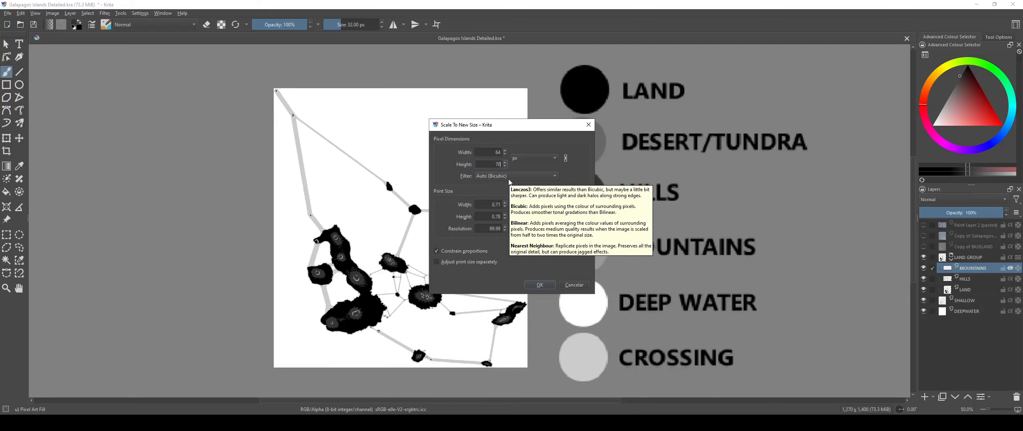
left_click(539, 285)
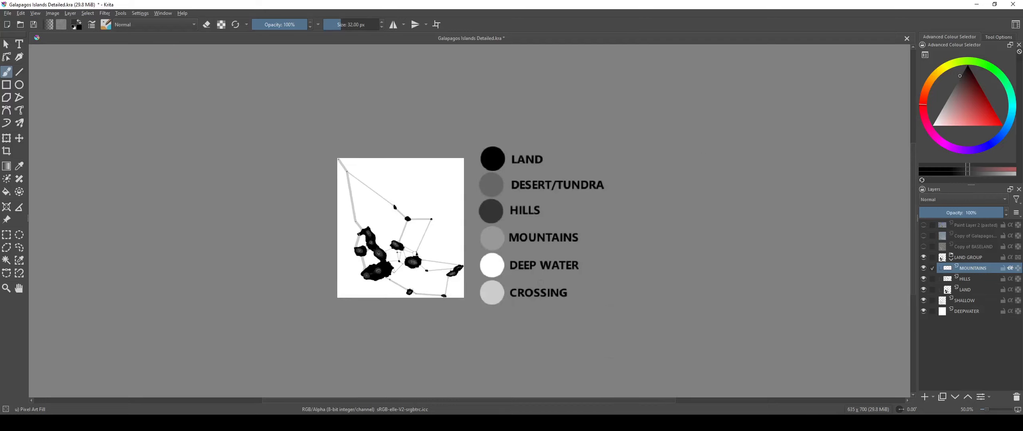
key("ctrl+z")
Step: Scale the whole image to 635 × 700 px using the Nearest Neighbour filter
scroll(371, 275, "up", 8)
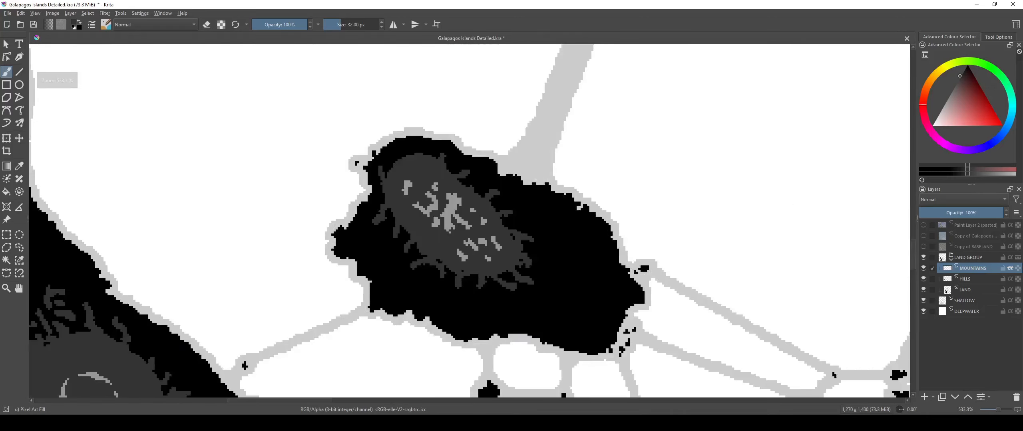
left_click(52, 13)
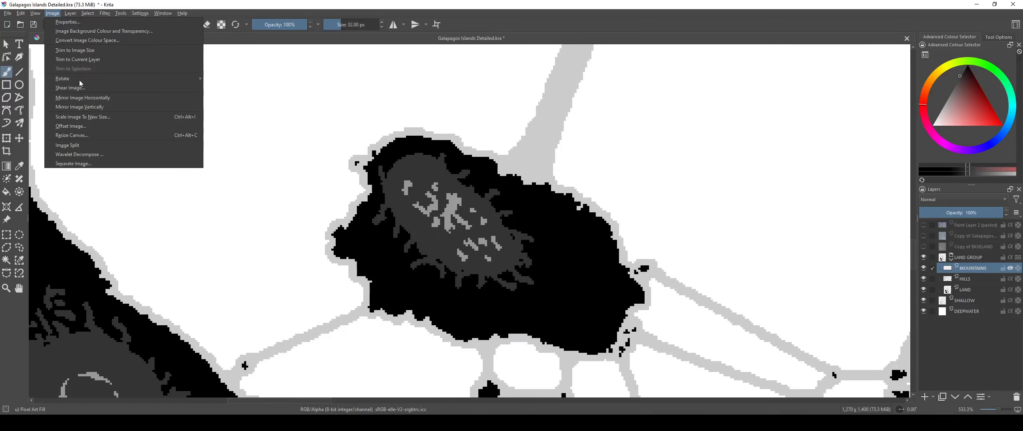
left_click(99, 119)
left_click(494, 176)
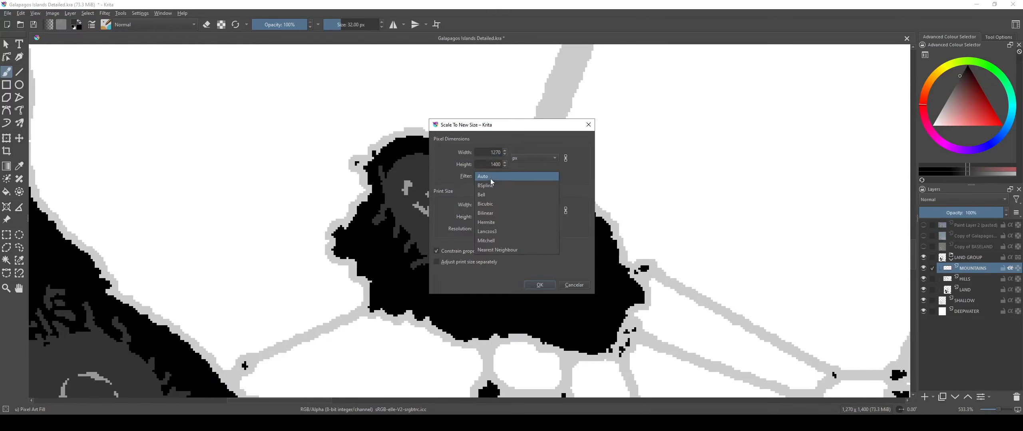
left_click(504, 252)
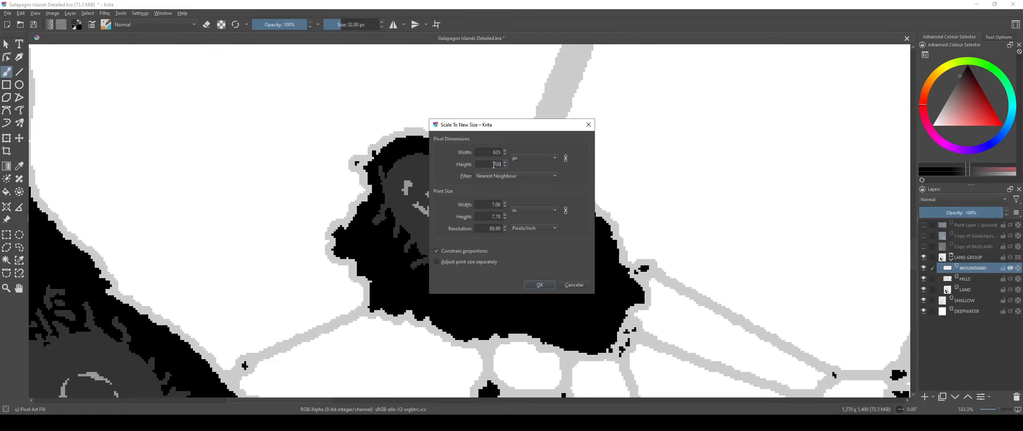
left_click(543, 286)
scroll(497, 225, "down", 2)
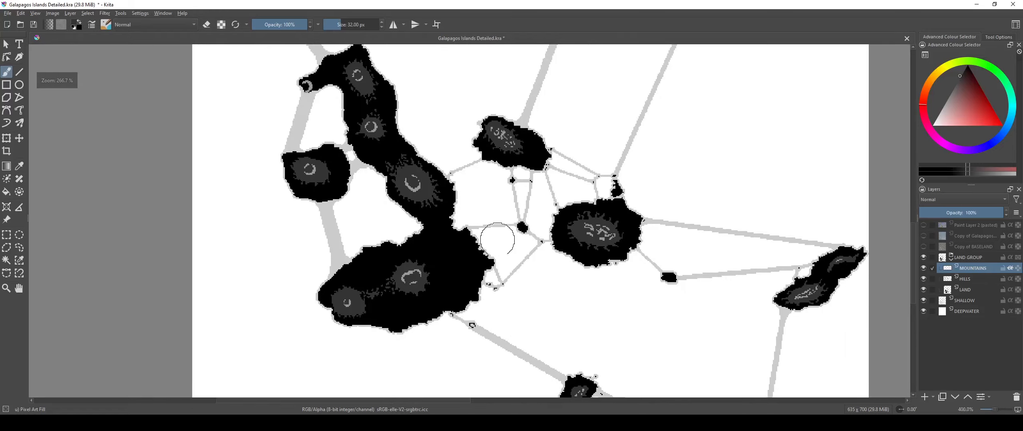
left_click_drag(487, 264, 474, 312)
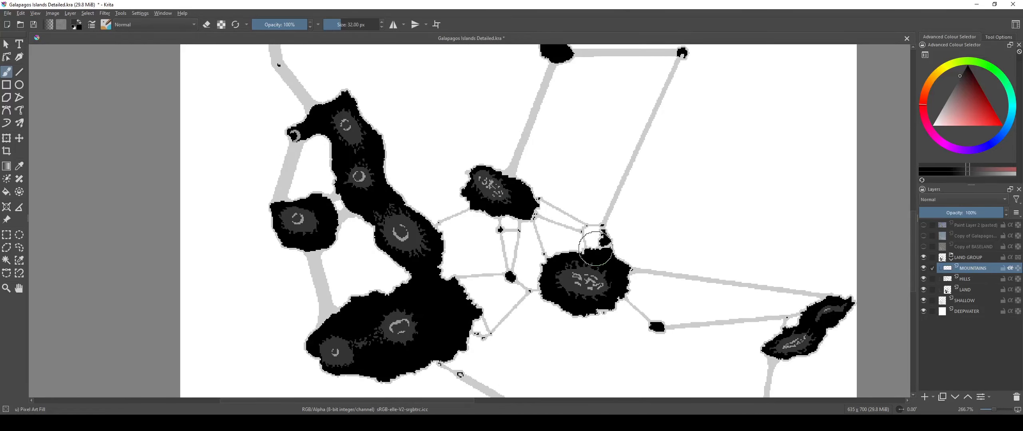
Step: Sample the crossing grey, set the brush size to 1 px and activate the Line tool on the SHALLOW layer
scroll(479, 224, "up", 8)
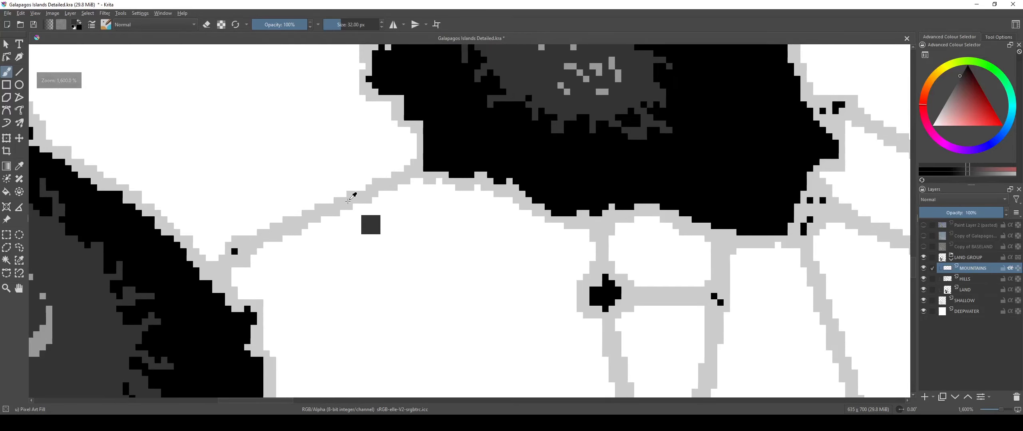
left_click_drag(500, 252, 659, 315)
scroll(474, 262, "up", 2)
scroll(449, 279, "down", 1)
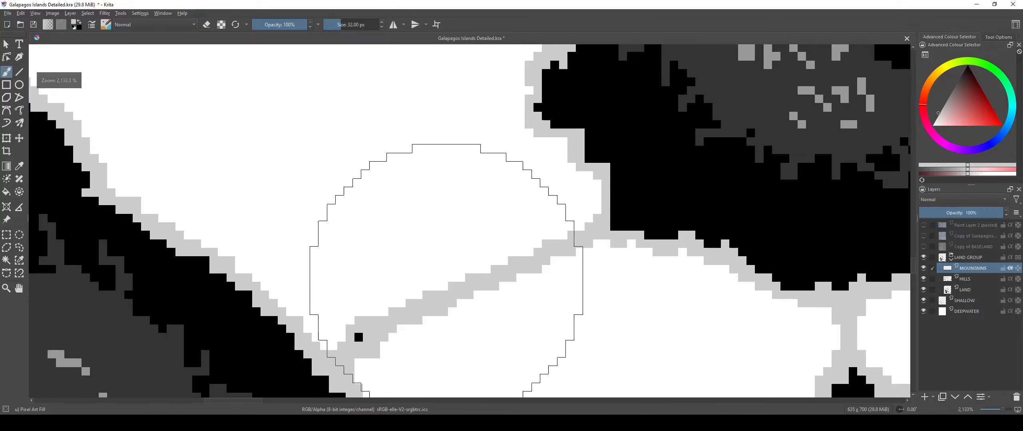
key("bracketleft")
key("bracketleft")
key("bracketleft")
key("bracketleft")
key("bracketleft")
key("bracketleft")
key("bracketleft")
key("bracketleft")
key("bracketleft")
key("bracketleft")
key("bracketleft")
key("bracketleft")
key("bracketleft")
key("bracketleft")
key("bracketleft")
key("bracketleft")
key("bracketleft")
key("bracketleft")
key("bracketleft")
key("bracketleft")
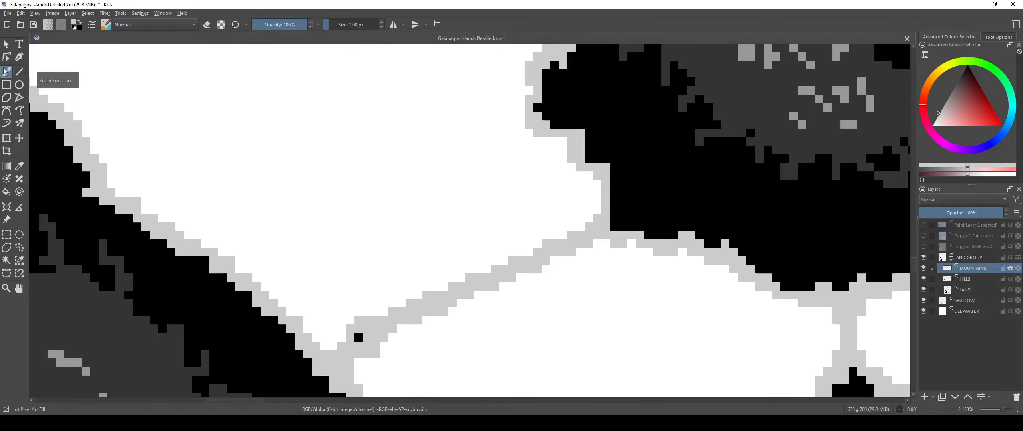
left_click(19, 72)
left_click(473, 323)
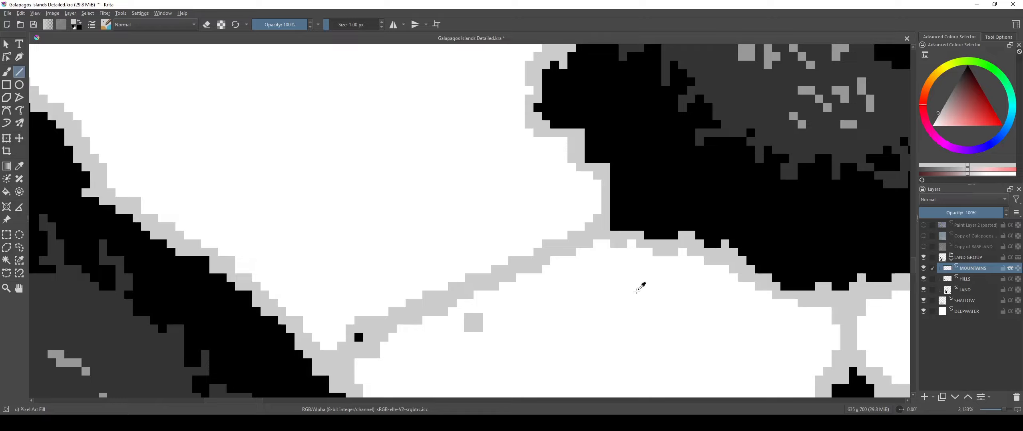
left_click(970, 302)
left_click_drag(404, 157, 384, 82)
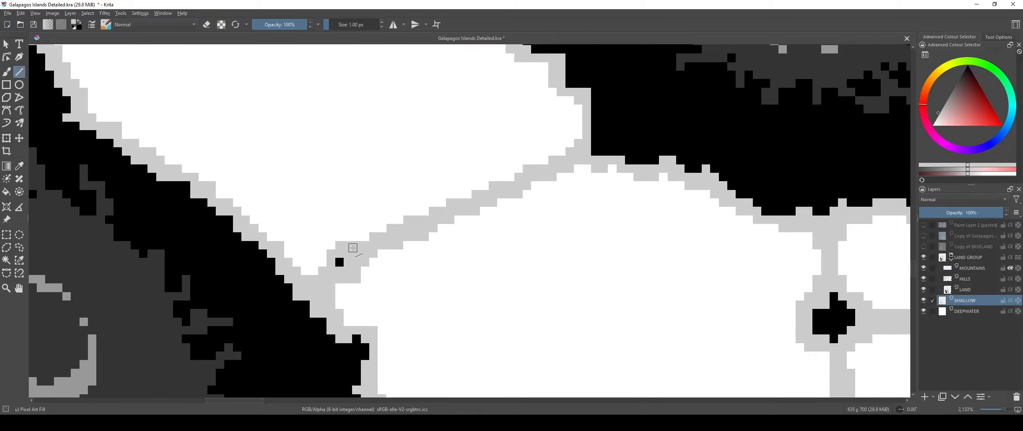
Step: Thicken the crossing between the north-central island and the western landmass with 4 px lines, including its end at the western coast
key("bracketright")
key("bracketright")
key("bracketright")
key("bracketright")
key("bracketright")
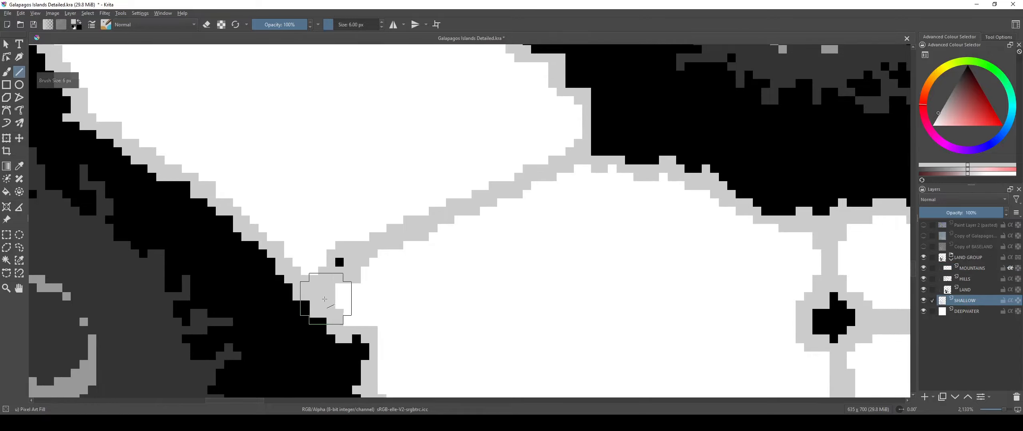
key("bracketleft")
key("bracketleft")
mouse_move(338, 262)
left_mouse_down()
mouse_move(646, 131)
mouse_move(611, 141)
left_mouse_up()
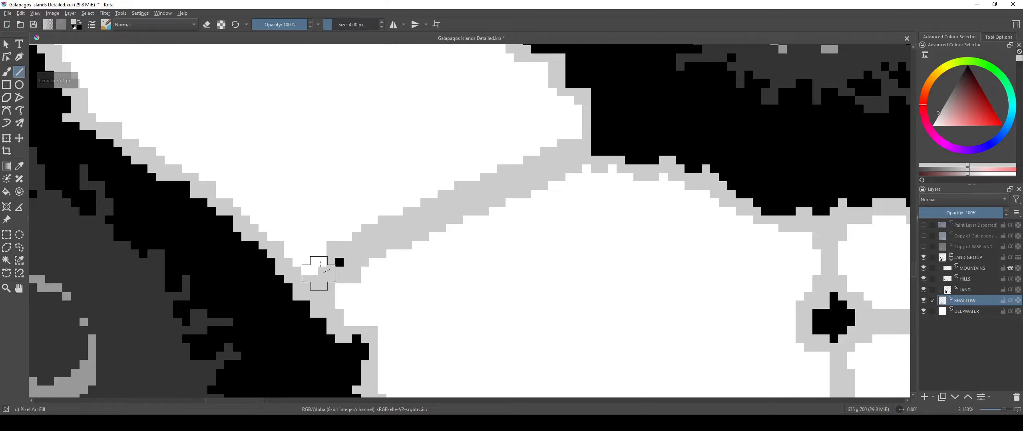
left_click_drag(339, 262, 304, 318)
left_click_drag(341, 269, 320, 313)
scroll(335, 321, "down", 8)
scroll(350, 327, "up", 8)
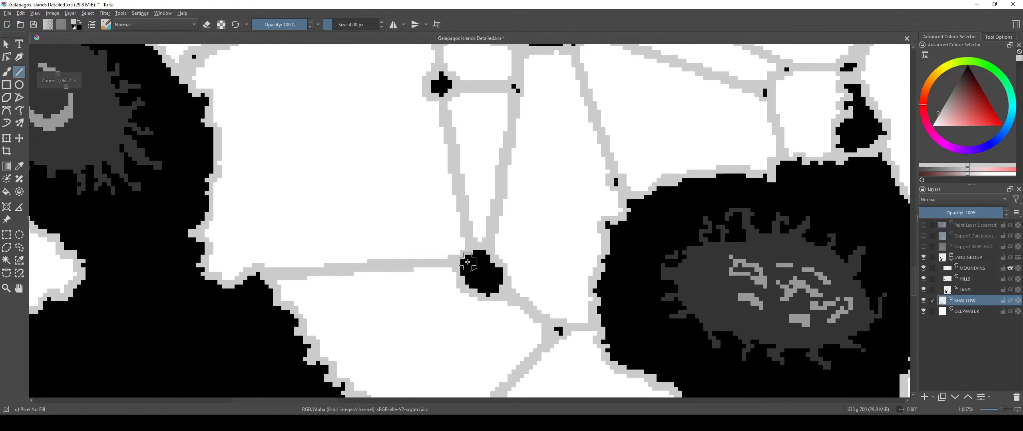
Step: Thicken the crossing between the small islet west of the central island and the western landmass with a 4 px line
mouse_move(467, 262)
left_mouse_down()
mouse_move(224, 279)
mouse_move(272, 267)
left_mouse_up()
scroll(383, 265, "down", 6)
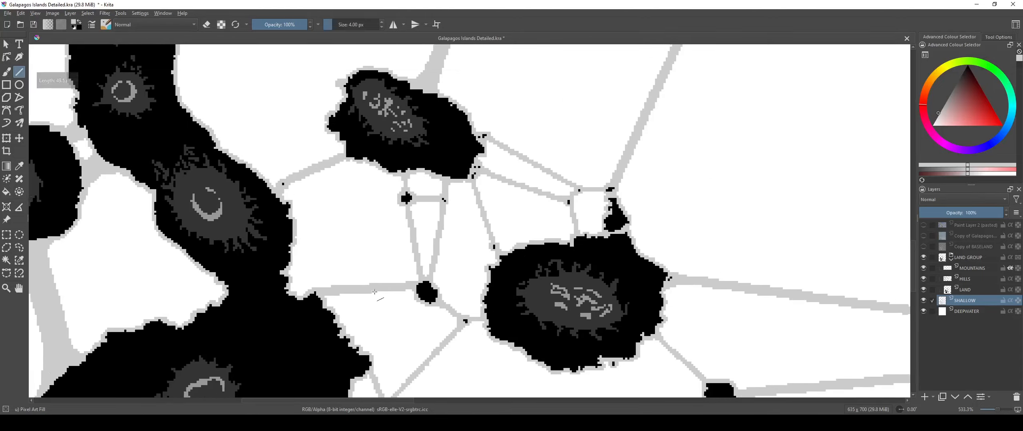
scroll(415, 191, "up", 5)
Step: Thicken the three crossings running south from the north-central island area to the small islet and the central island with 4 px lines
left_click_drag(414, 195, 445, 351)
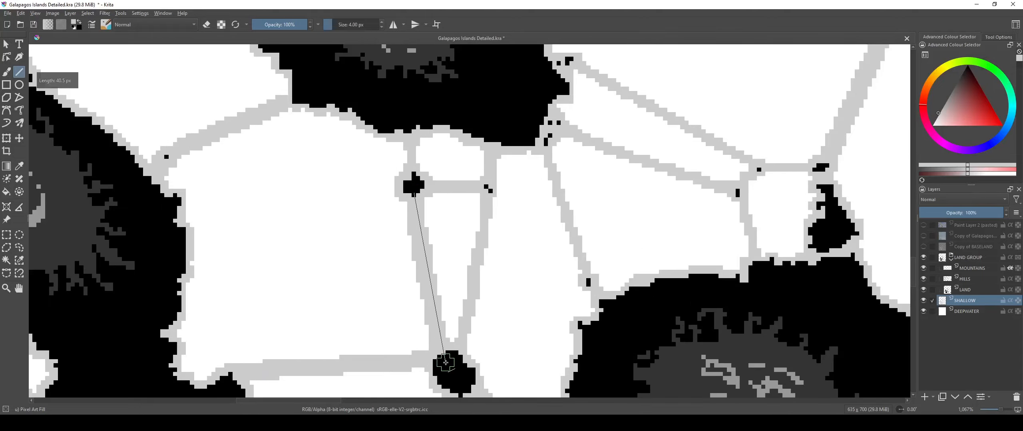
mouse_move(489, 142)
left_mouse_down()
mouse_move(449, 360)
mouse_move(458, 368)
left_mouse_up()
left_click_drag(544, 143, 602, 314)
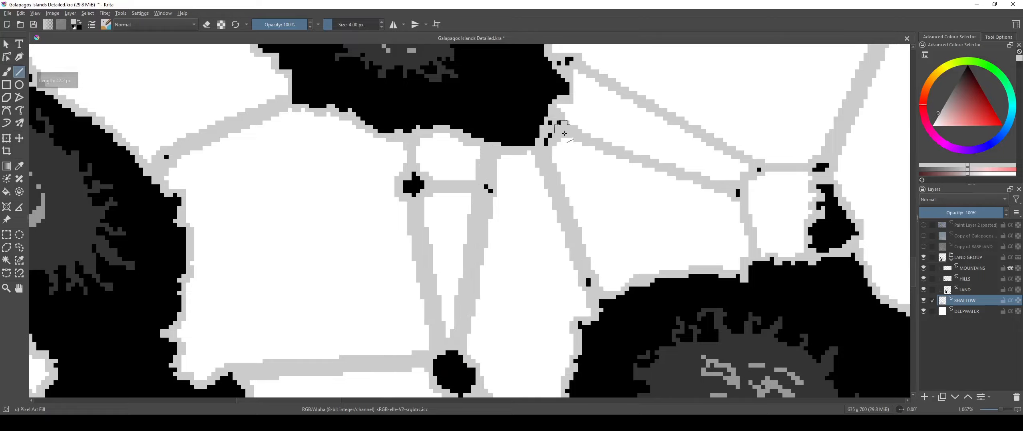
Step: Thicken both crossings running east from the north-central island and their links to the small northeastern islet and the central island
left_click_drag(564, 134, 445, 257)
left_click_drag(451, 186, 639, 293)
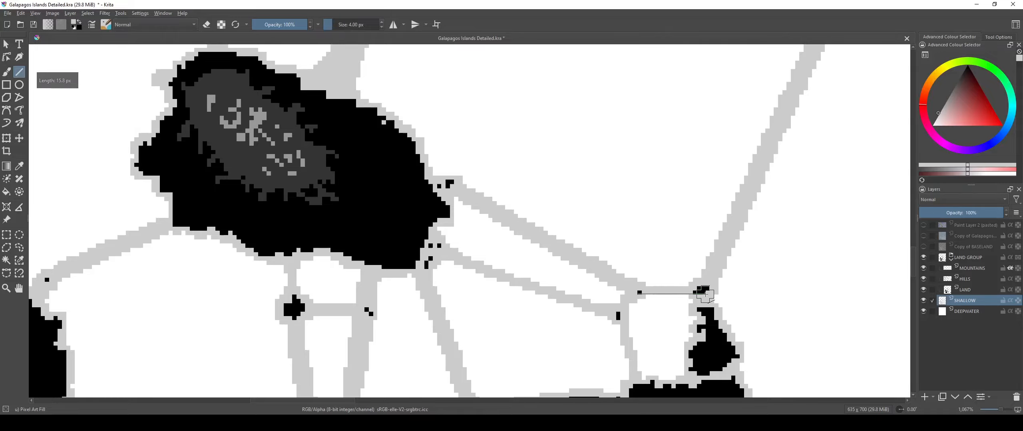
left_click_drag(705, 295, 705, 296)
left_click_drag(619, 317, 618, 318)
left_click_drag(618, 317, 595, 211)
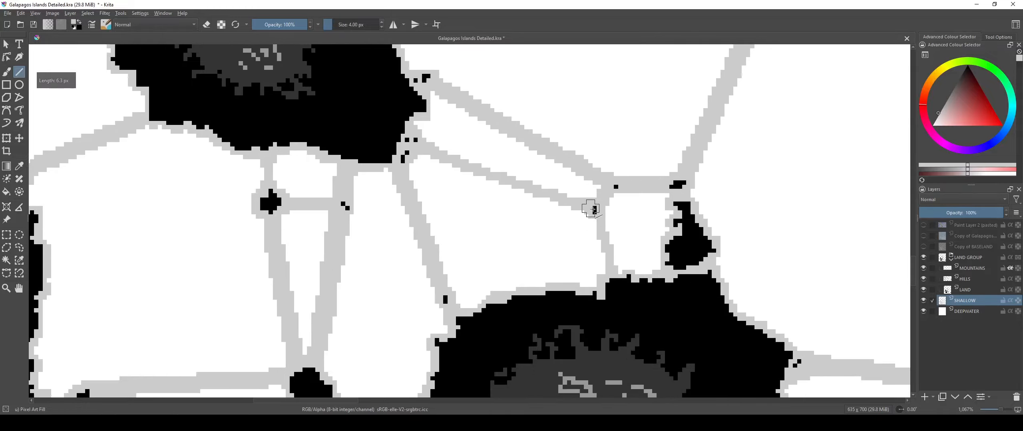
left_click_drag(621, 293, 615, 280)
left_click_drag(598, 215, 408, 144)
Step: Thicken the short link from the central island's western coast and the diagonal crossing running southwest from their junction
scroll(415, 165, "down", 4)
scroll(430, 227, "up", 6)
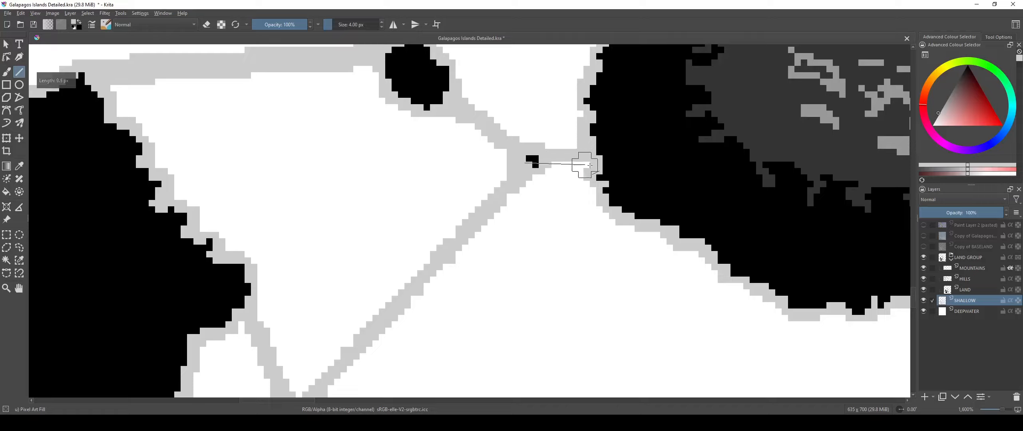
left_click_drag(589, 166, 634, 125)
left_click_drag(579, 100, 467, 234)
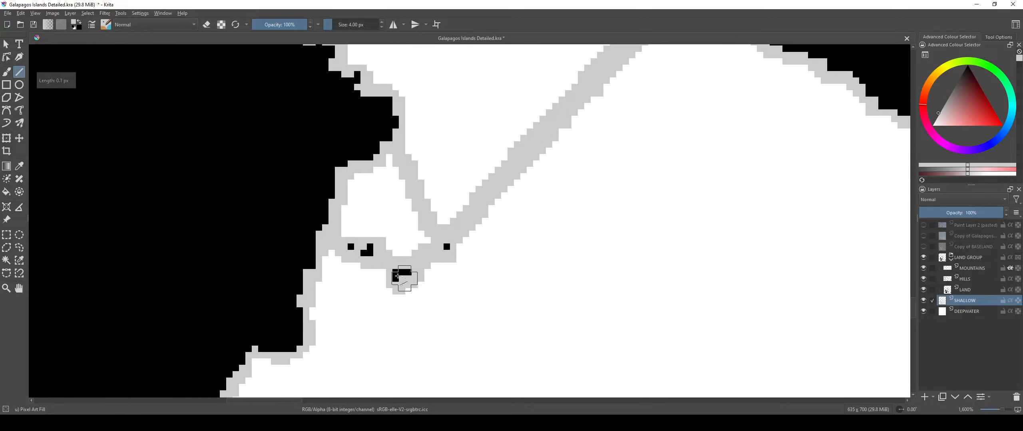
Step: Thicken the short crossing between the western landmass's southern coast and the ring-shaped islet with a 4 px line
scroll(375, 271, "down", 6)
scroll(353, 266, "up", 3)
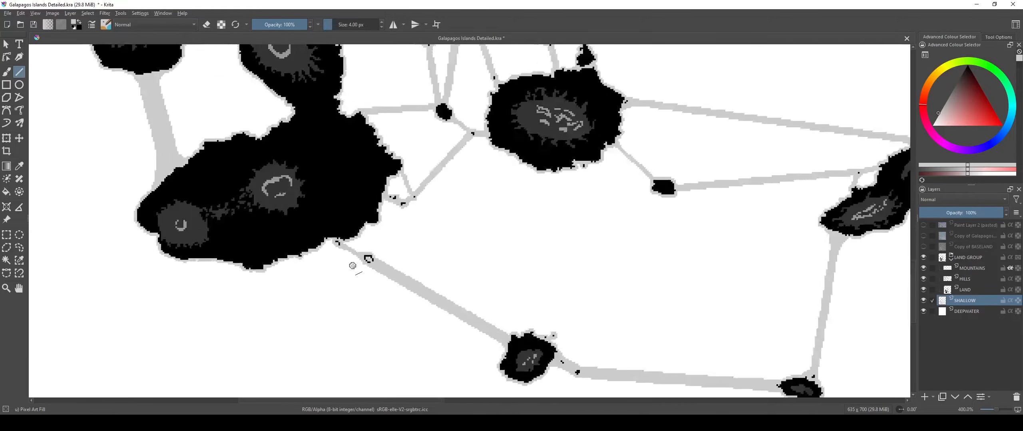
scroll(352, 266, "up", 2)
mouse_move(358, 262)
left_mouse_down()
mouse_move(406, 313)
mouse_move(337, 250)
left_mouse_up()
scroll(407, 309, "up", 1)
scroll(356, 269, "down", 4)
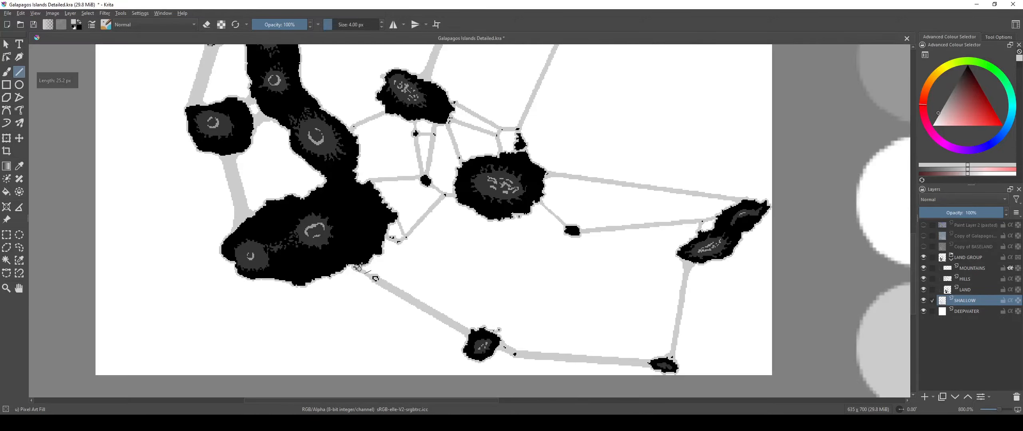
Step: Examine the crossings and island coasts across the whole map for remaining thin spots, switching to the Freehand Brush tool along the way
scroll(359, 269, "down", 1)
left_click_drag(357, 157, 399, 244)
scroll(398, 244, "up", 4)
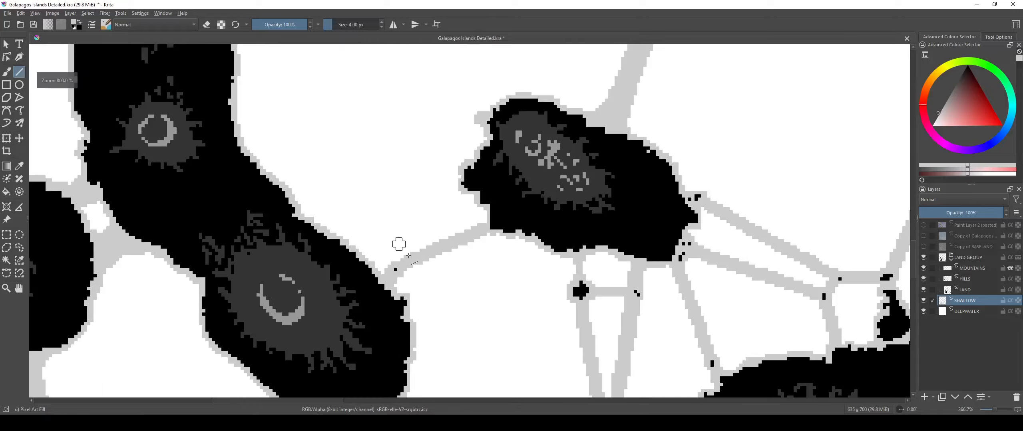
scroll(399, 244, "down", 4)
scroll(379, 235, "up", 3)
scroll(429, 340, "down", 1)
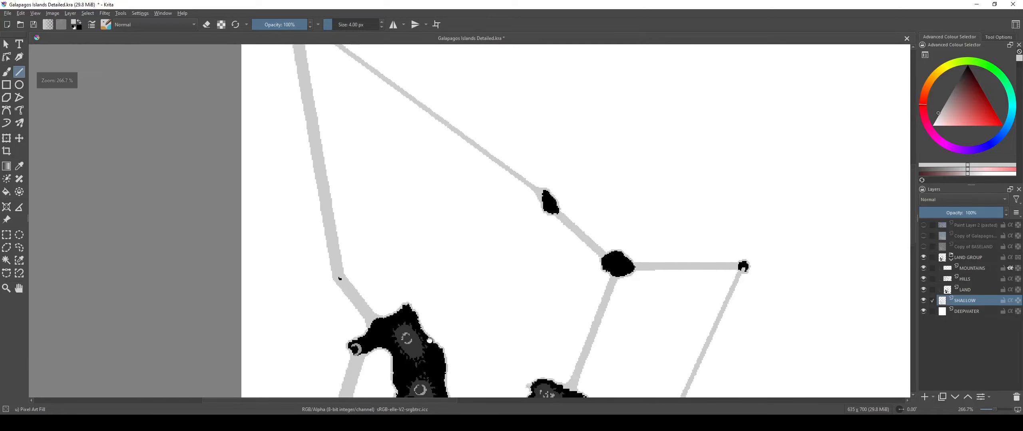
scroll(429, 340, "down", 3)
scroll(406, 259, "up", 4)
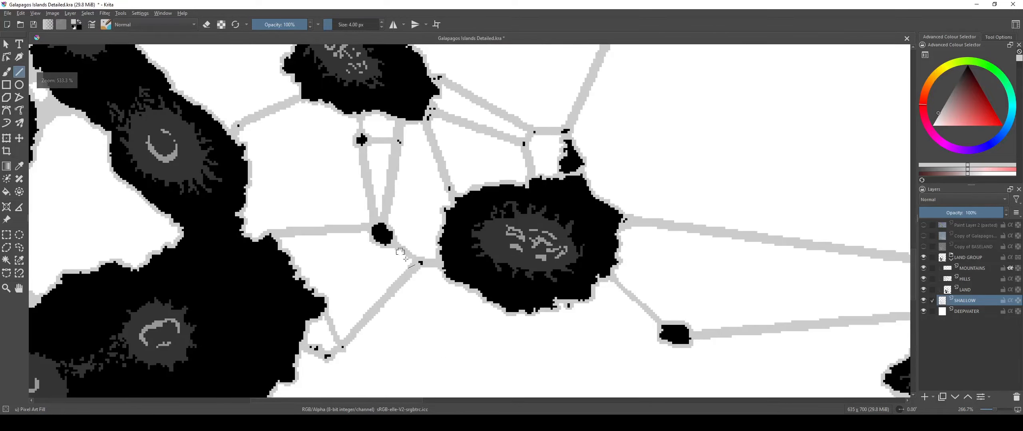
scroll(405, 259, "down", 4)
scroll(476, 247, "up", 3)
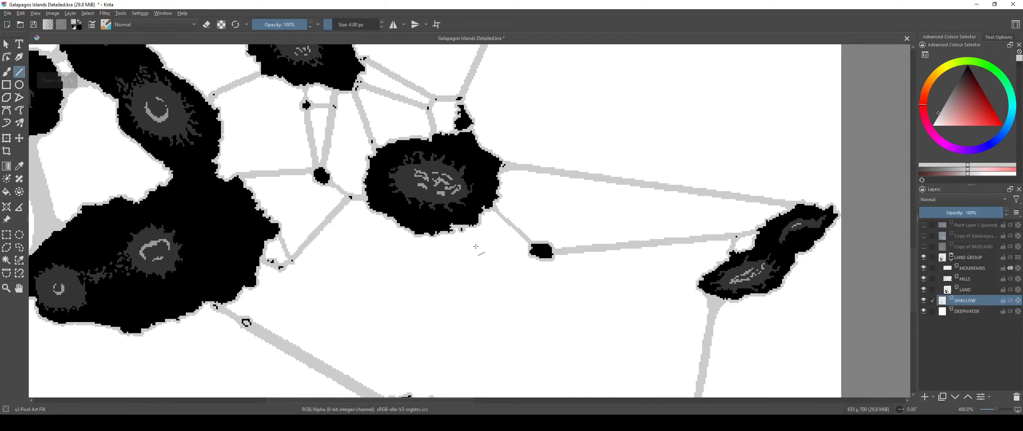
left_click_drag(480, 202, 482, 283)
left_click_drag(555, 264, 450, 162)
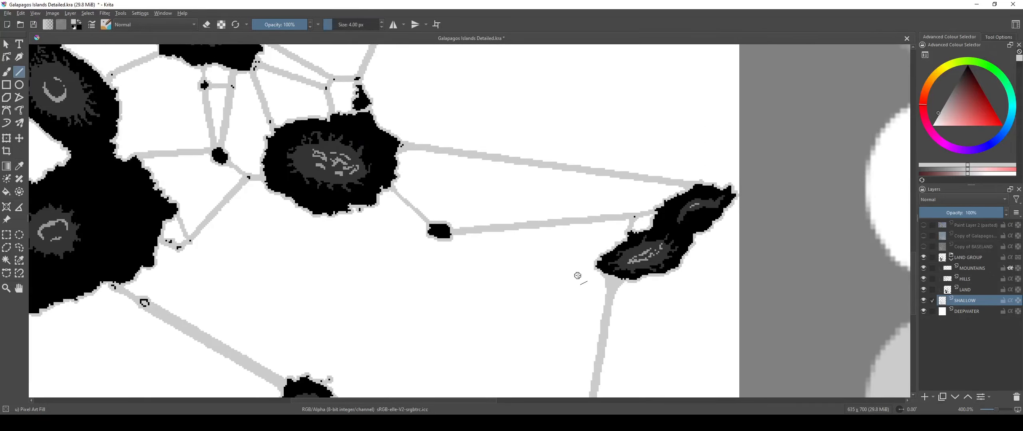
scroll(577, 276, "down", 1)
left_click_drag(577, 275, 536, 214)
left_click_drag(514, 255, 548, 304)
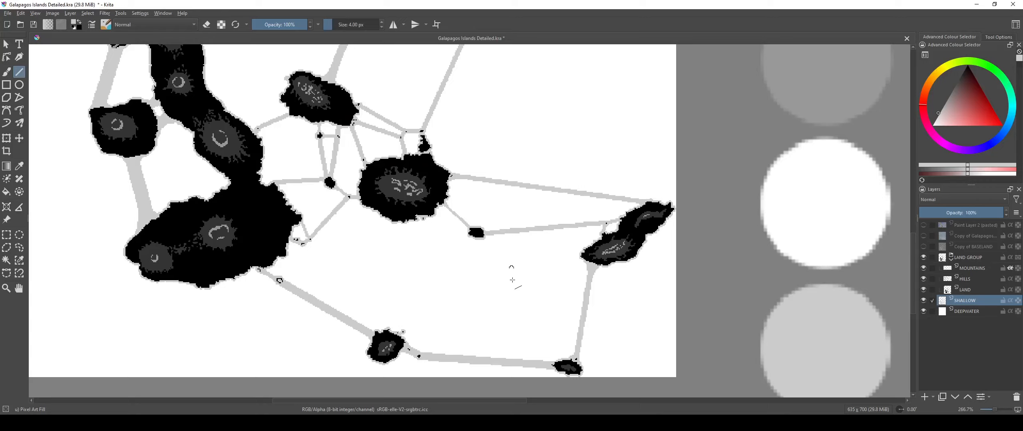
left_click_drag(387, 166, 506, 216)
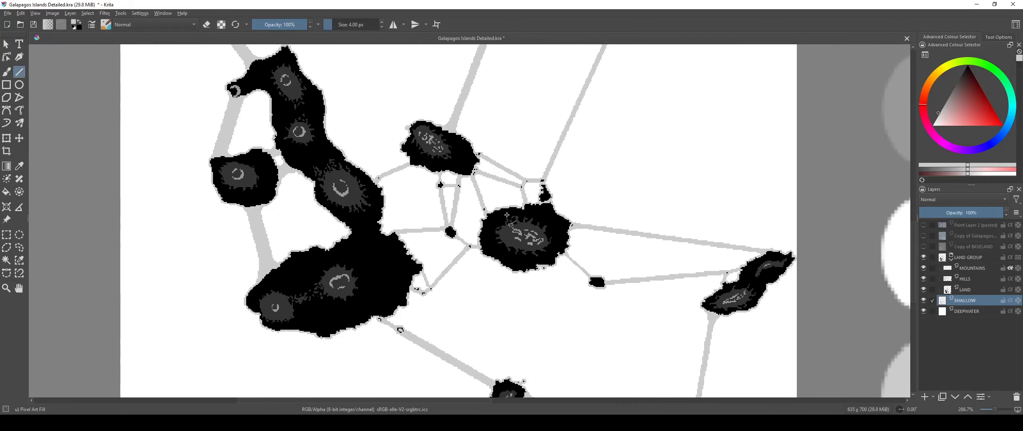
left_click_drag(363, 173, 491, 251)
left_click_drag(480, 199, 499, 249)
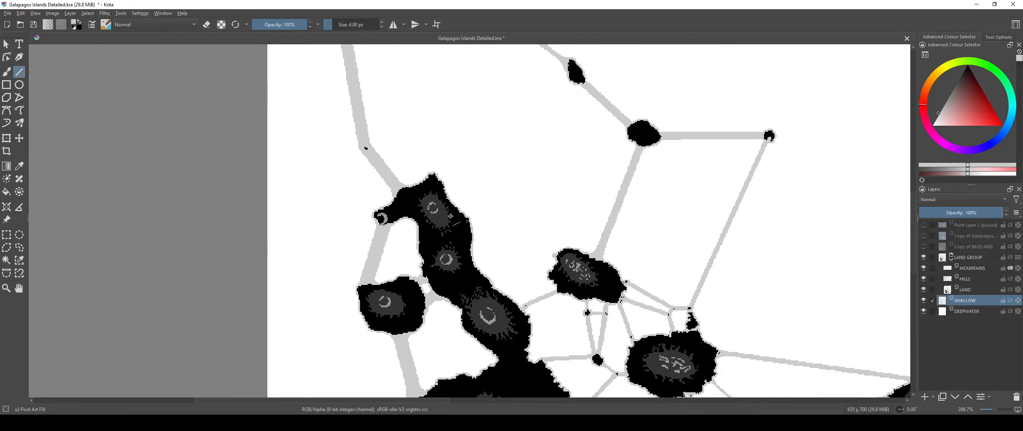
left_click_drag(435, 148, 456, 237)
left_click_drag(440, 118, 391, 130)
left_click(3, 74)
left_click_drag(497, 302, 351, 140)
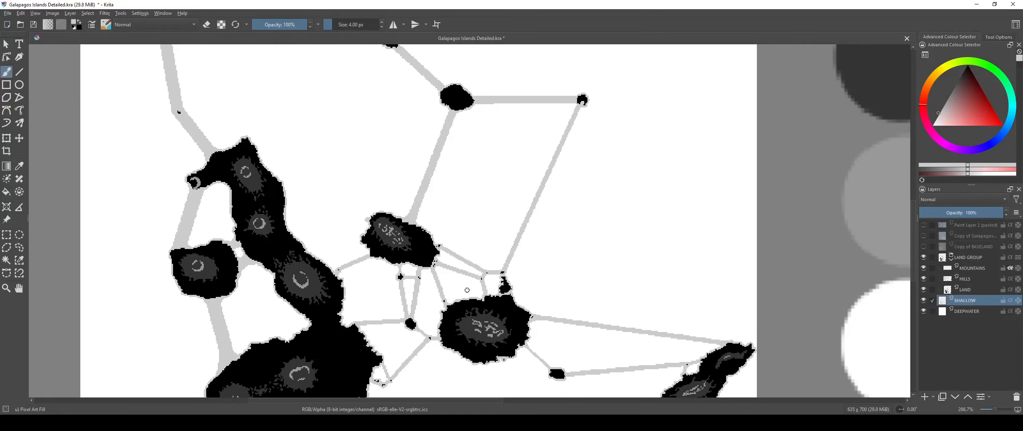
scroll(440, 246, "up", 5)
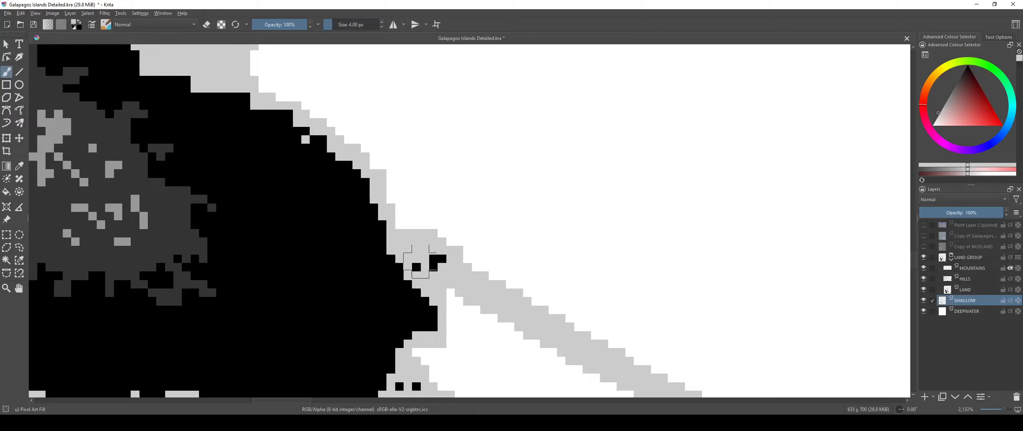
scroll(428, 256, "down", 3)
scroll(423, 262, "down", 2)
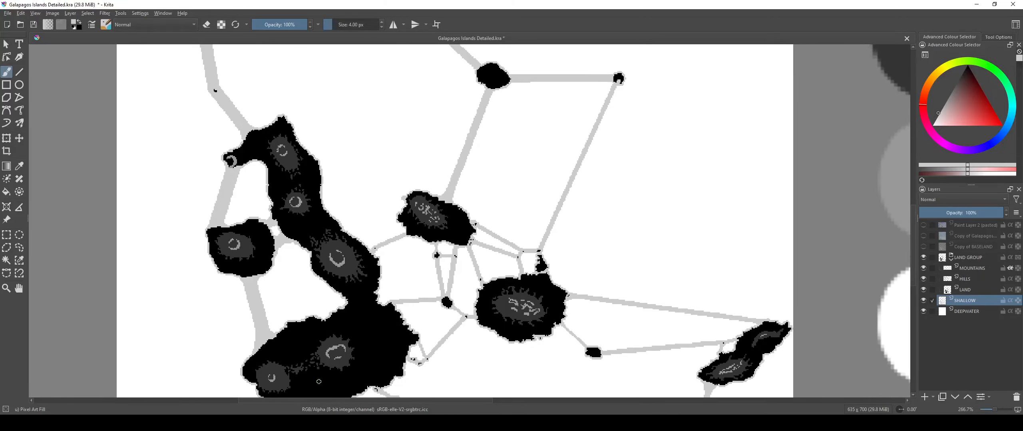
Step: Switch to Steam and open the Ages of Conflict guide "How to Use Images to Convert to Scenarios and Bypass the Map Size Limit"
key("alt+Tab")
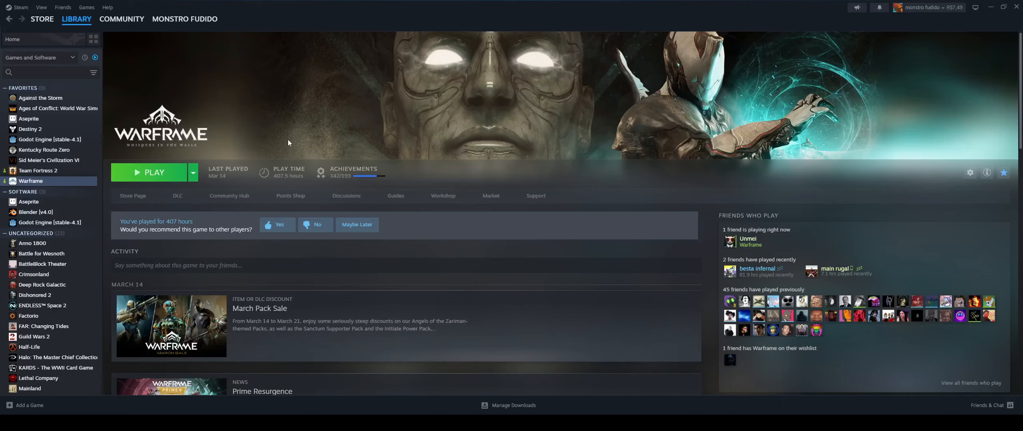
left_click(52, 112)
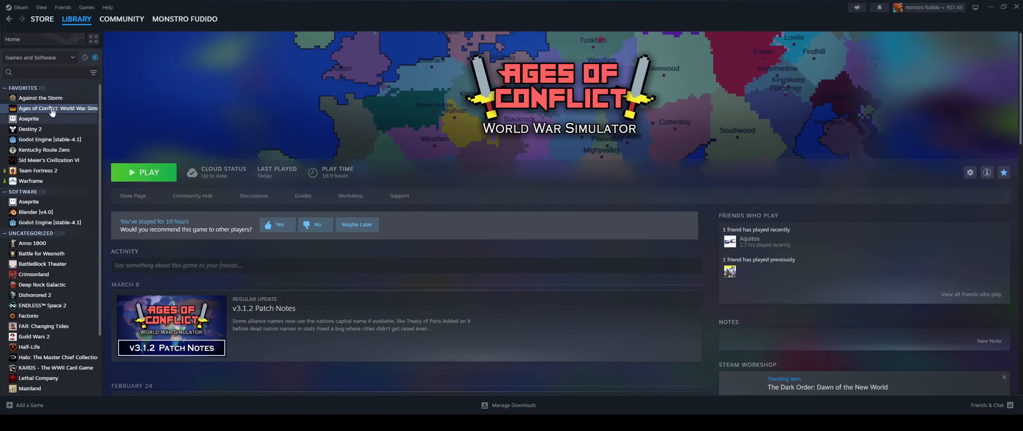
left_click(310, 197)
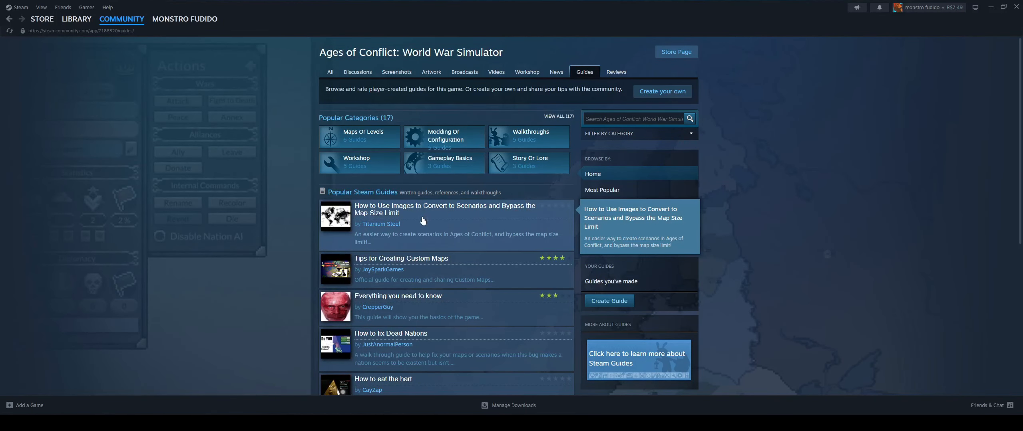
left_click(424, 213)
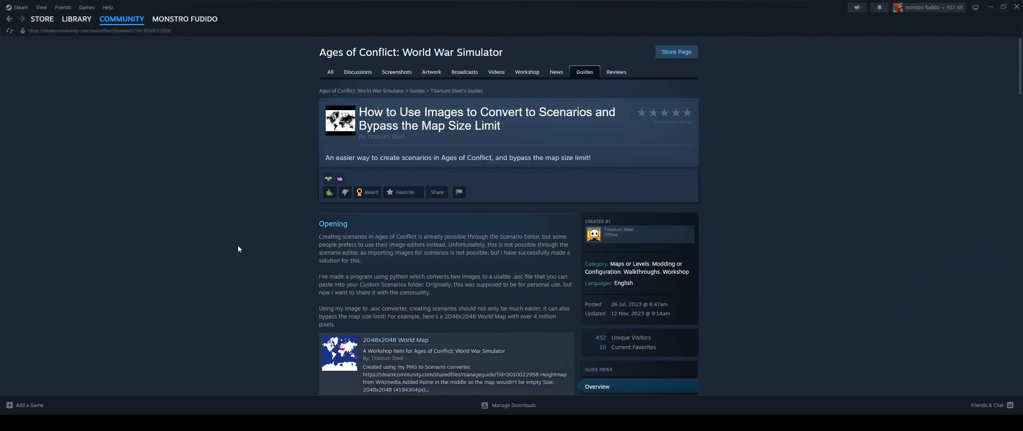
Step: Read the guide's opening, download and terrain file sections, and return to the map in Krita
scroll(236, 234, "down", 4)
scroll(338, 226, "up", 3)
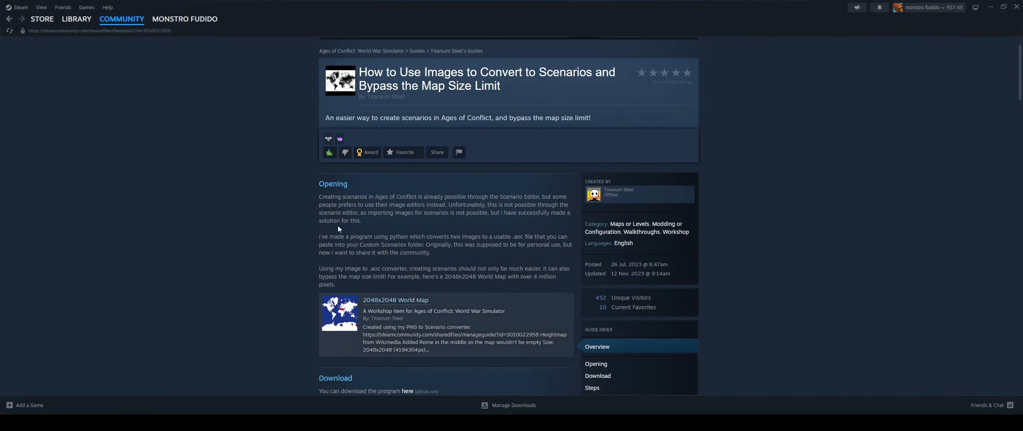
scroll(524, 256, "down", 2)
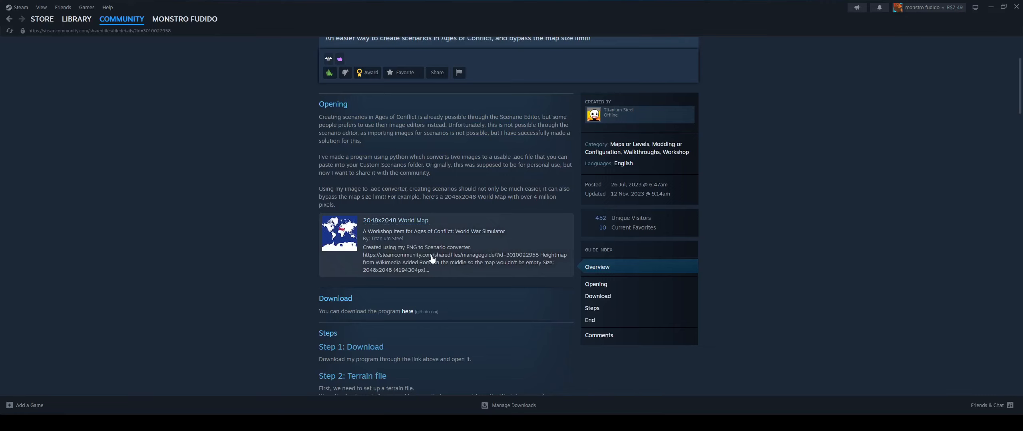
scroll(434, 250, "down", 2)
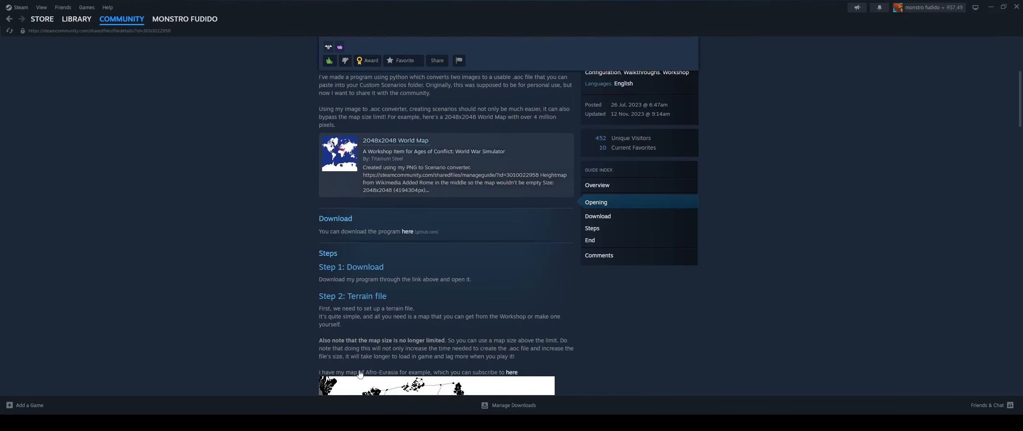
left_click(987, 12)
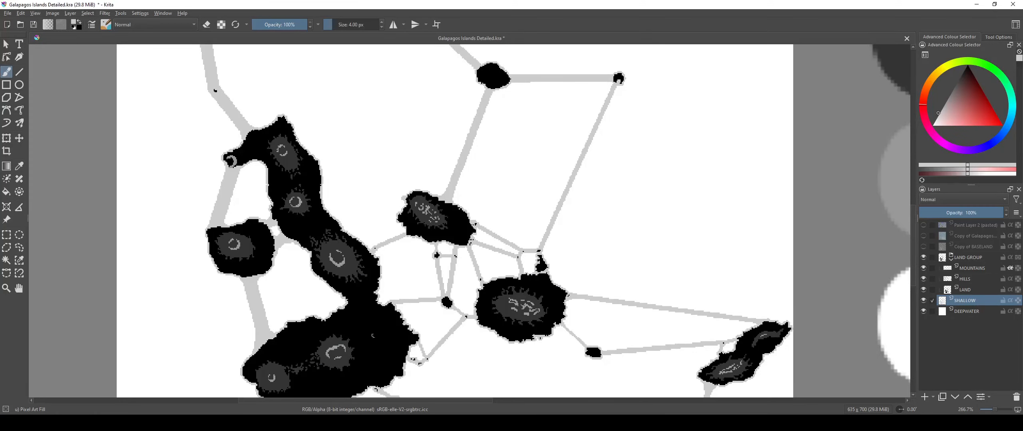
Step: Thicken the crossing from the small islet to the junction west of the central island with a 4 px line
scroll(392, 316, "down", 1)
left_click_drag(407, 292, 431, 238)
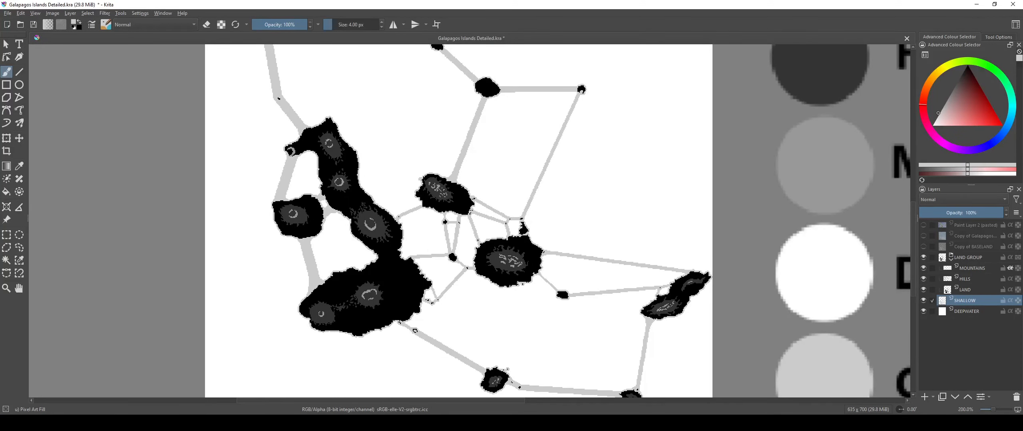
scroll(417, 185, "down", 1)
scroll(454, 224, "up", 6)
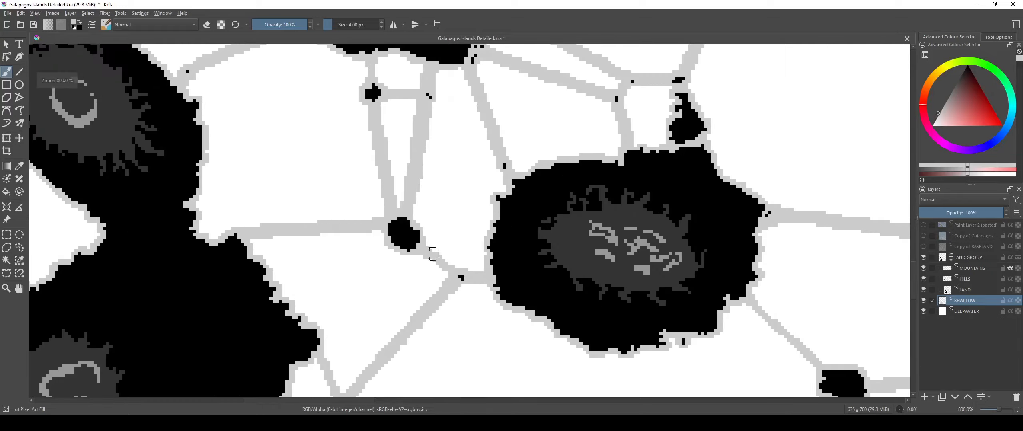
left_click_drag(419, 250, 469, 254)
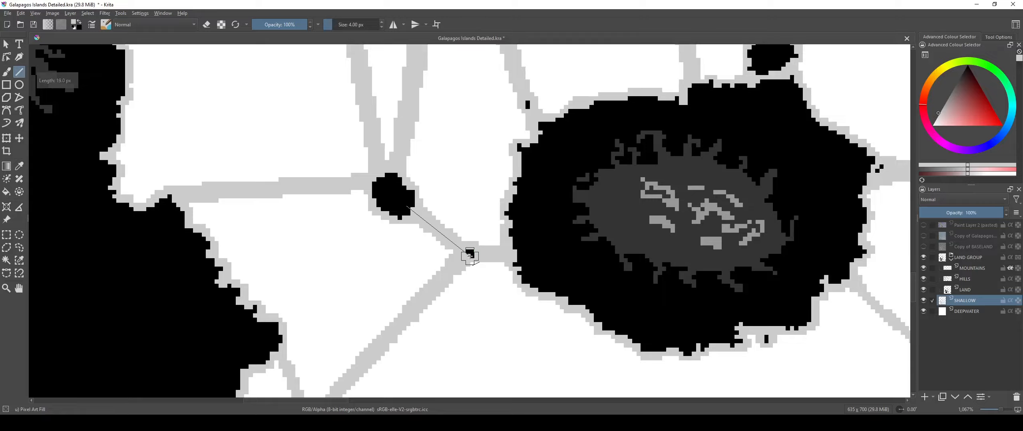
scroll(460, 252, "down", 2)
Step: Thicken the short crossing from the western landmass's eastern point down to the southern junction with a 4 px line
left_click_drag(442, 170, 466, 223)
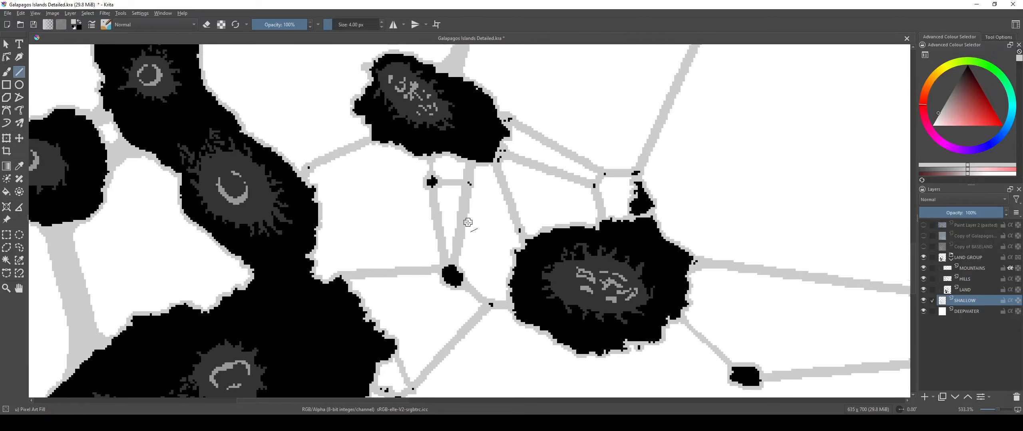
scroll(467, 222, "down", 1)
left_click_drag(398, 311, 443, 198)
scroll(466, 231, "up", 4)
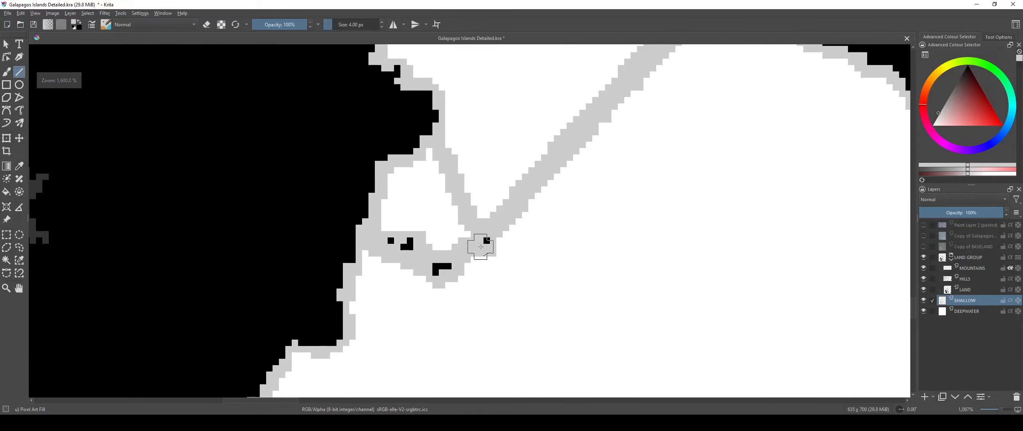
left_click_drag(477, 224, 445, 185)
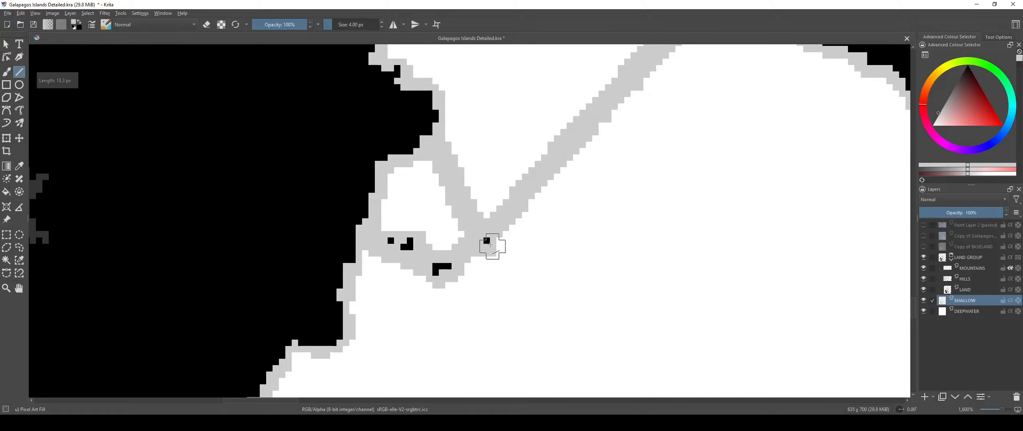
scroll(442, 274, "down", 3)
left_click_drag(442, 275, 508, 205)
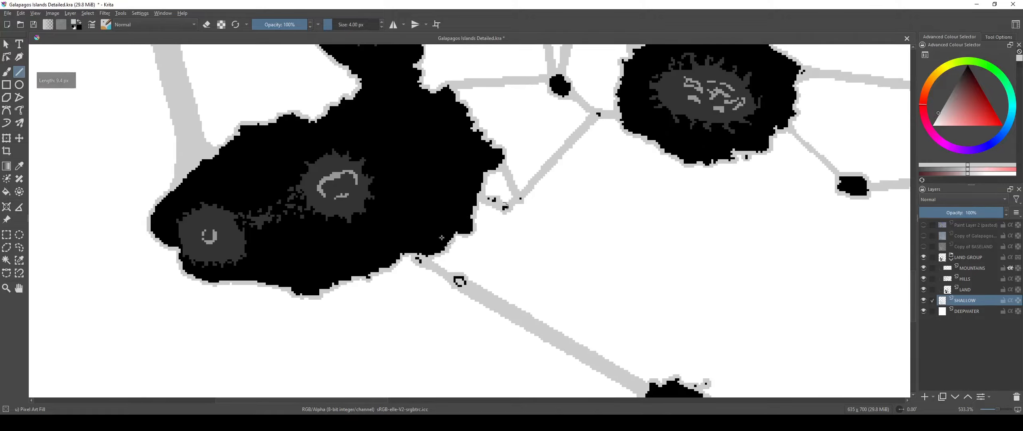
Step: Smooth the shallow-water join between the crossing and the central island's north coast with a 4 px freehand brush
scroll(434, 247, "down", 1)
left_click_drag(369, 208, 484, 315)
left_click_drag(414, 221, 449, 333)
scroll(450, 334, "down", 2)
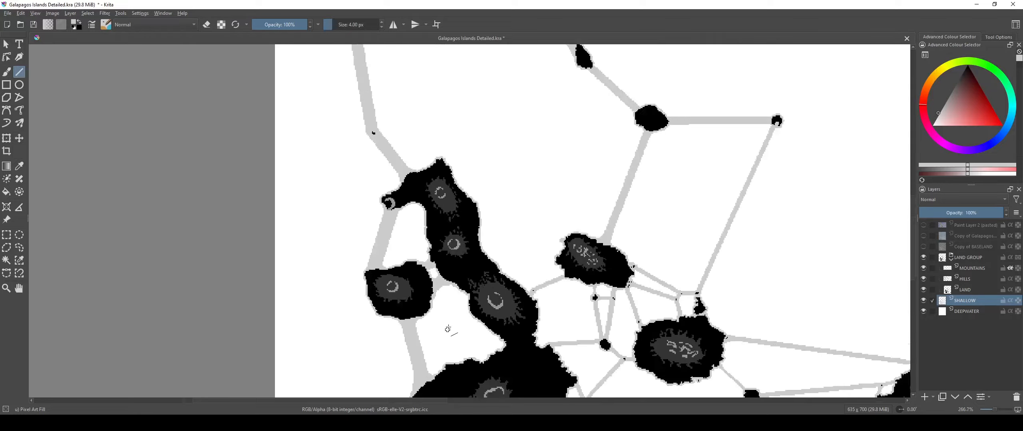
left_click(8, 74)
left_click_drag(646, 259, 507, 185)
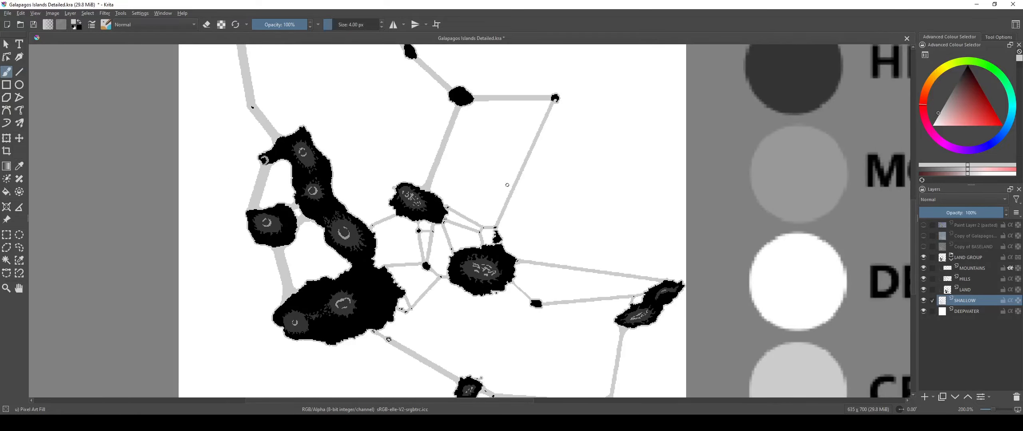
scroll(483, 180, "up", 6)
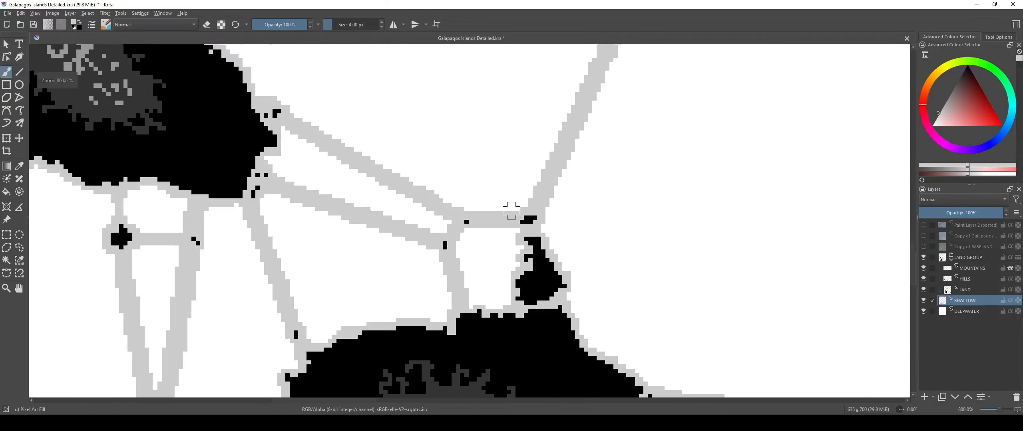
scroll(538, 238, "up", 2)
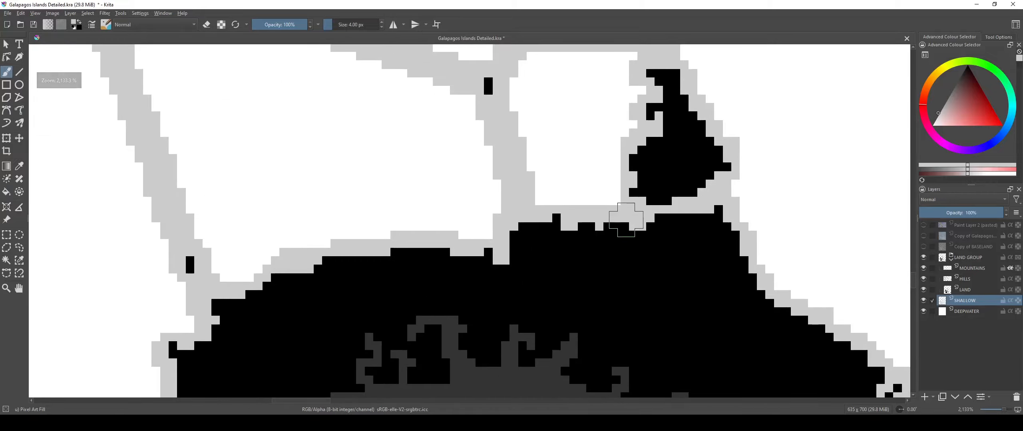
left_click_drag(550, 220, 530, 224)
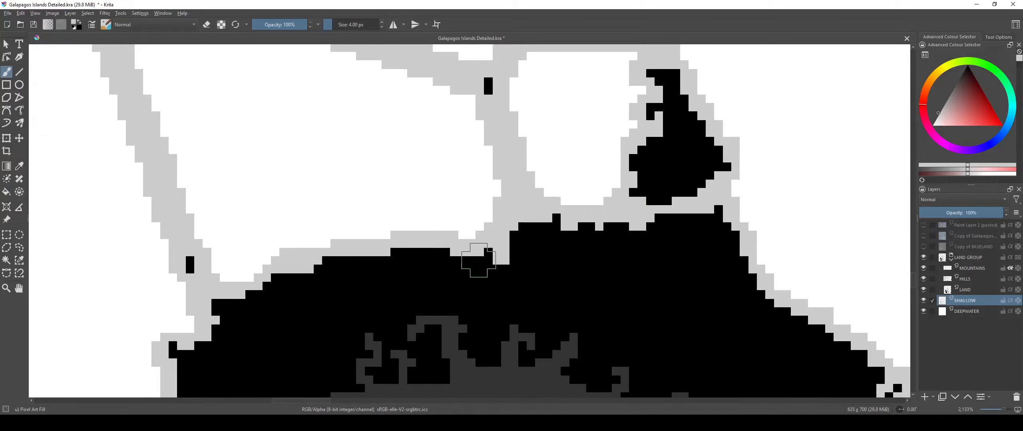
Step: Touch up the shallow-water joins where the crossings meet the coasts of the island north-west of the central island
scroll(478, 260, "down", 1)
left_click_drag(390, 210, 469, 108)
scroll(354, 217, "up", 1)
left_click_drag(354, 217, 439, 341)
scroll(440, 341, "down", 2)
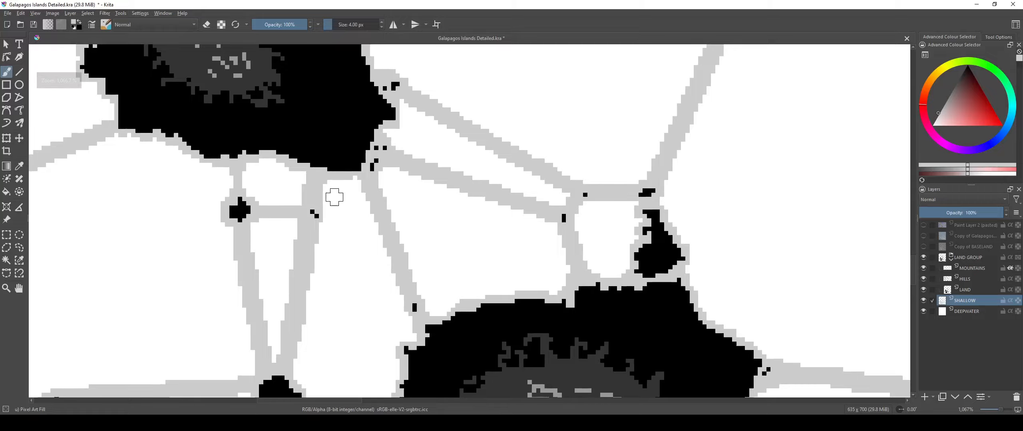
left_click_drag(317, 176, 370, 200)
scroll(395, 196, "up", 3)
scroll(472, 239, "down", 2)
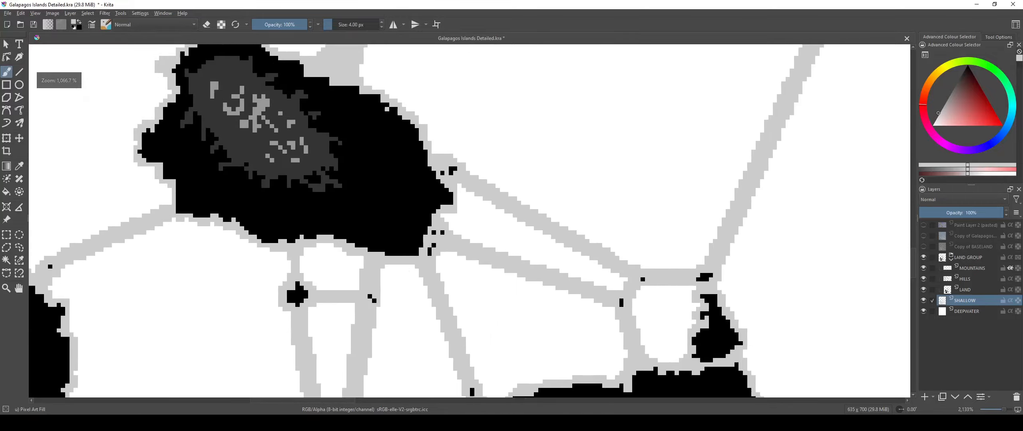
scroll(408, 260, "up", 3)
scroll(461, 136, "down", 3)
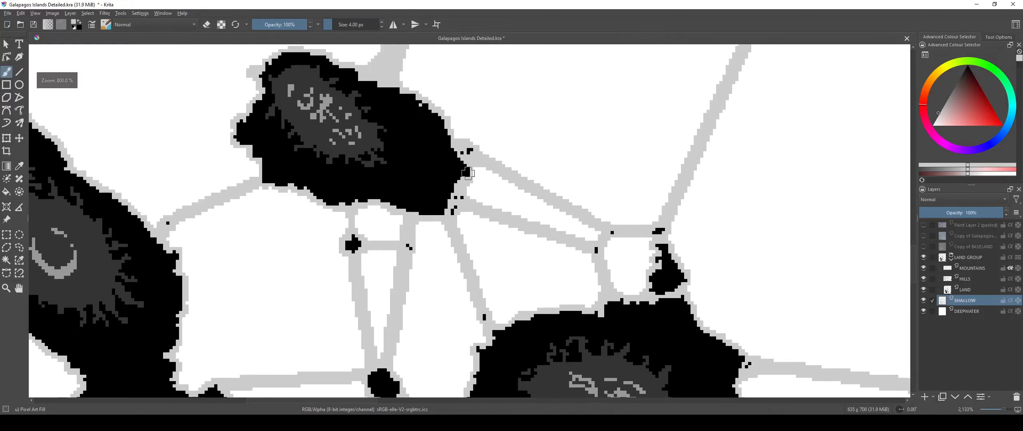
scroll(471, 239, "up", 3)
scroll(472, 231, "down", 3)
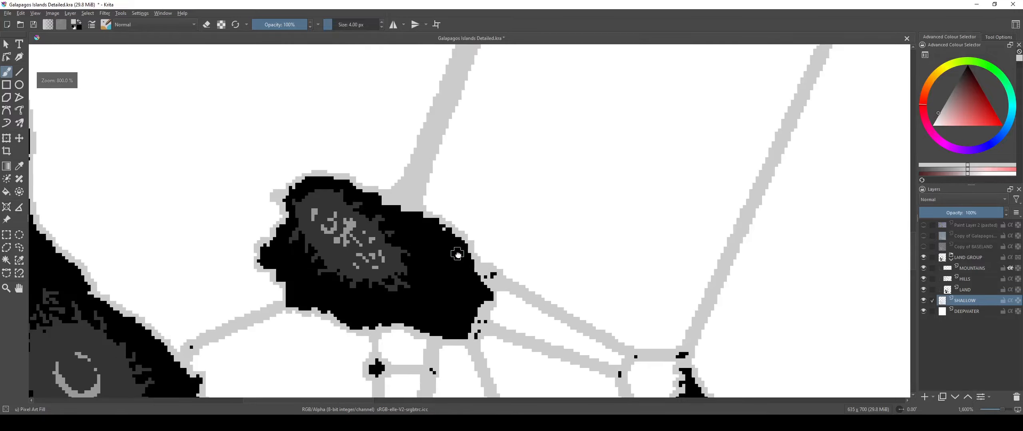
scroll(449, 228, "up", 2)
scroll(448, 228, "up", 1)
scroll(449, 228, "down", 3)
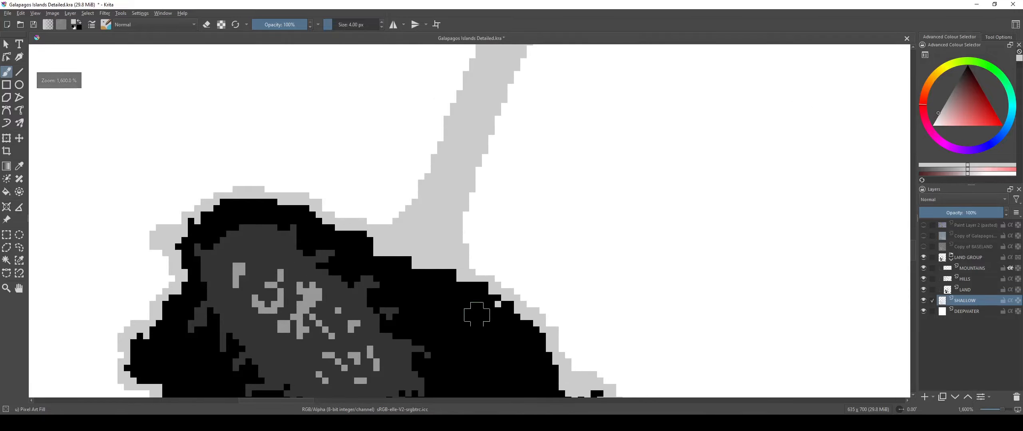
Step: Round off the shallow-water joins where the crossings meet the two small northern islands, using the 4 px freehand brush
scroll(471, 239, "up", 2)
scroll(471, 239, "up", 2)
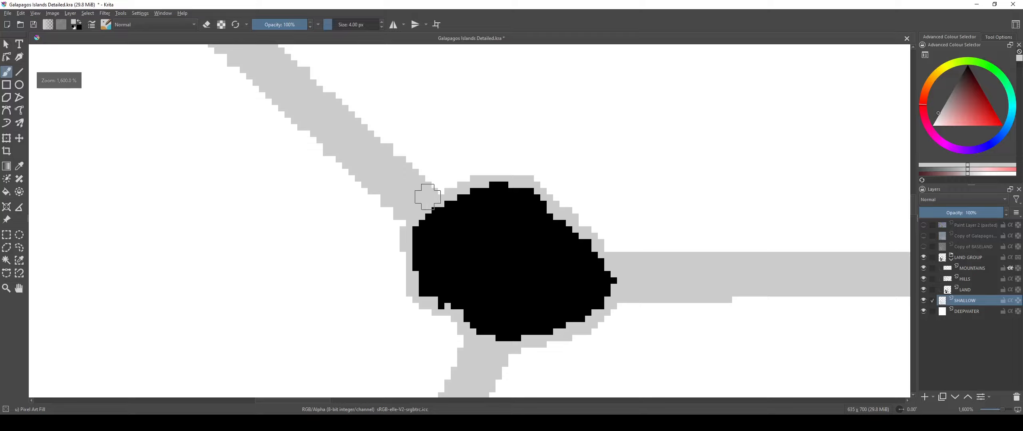
scroll(403, 243, "down", 6)
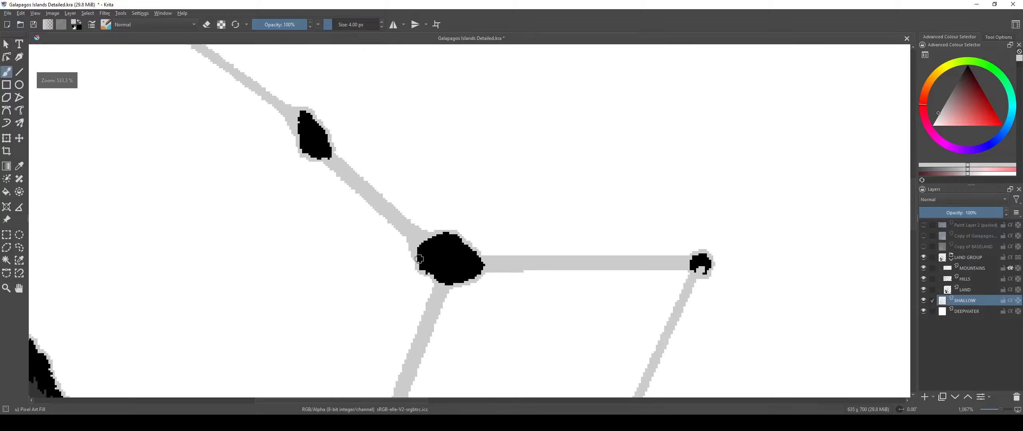
scroll(420, 203, "up", 5)
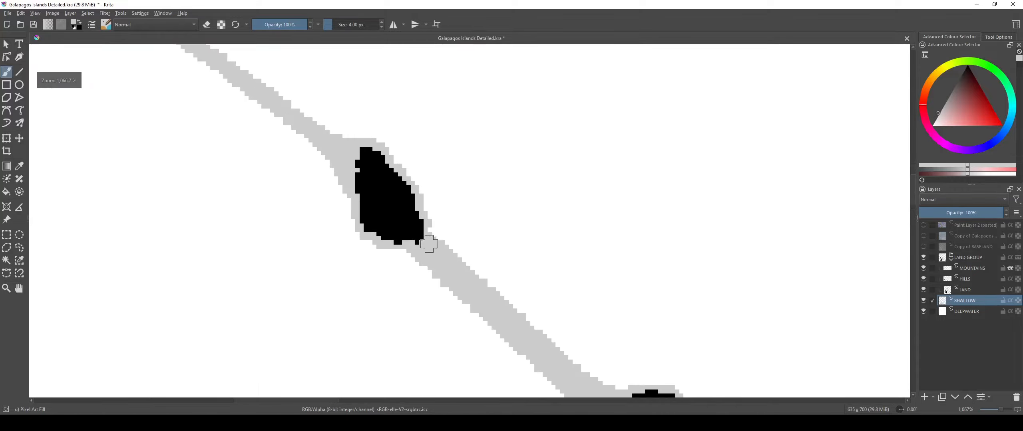
scroll(438, 274, "down", 4)
left_click_drag(489, 393, 454, 108)
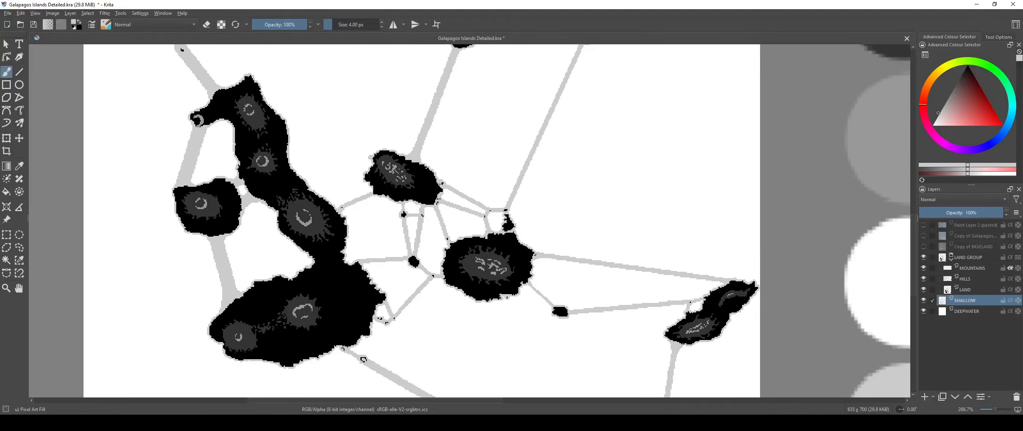
left_click_drag(514, 308, 536, 177)
scroll(507, 253, "up", 3)
scroll(529, 271, "down", 2)
scroll(474, 227, "down", 1)
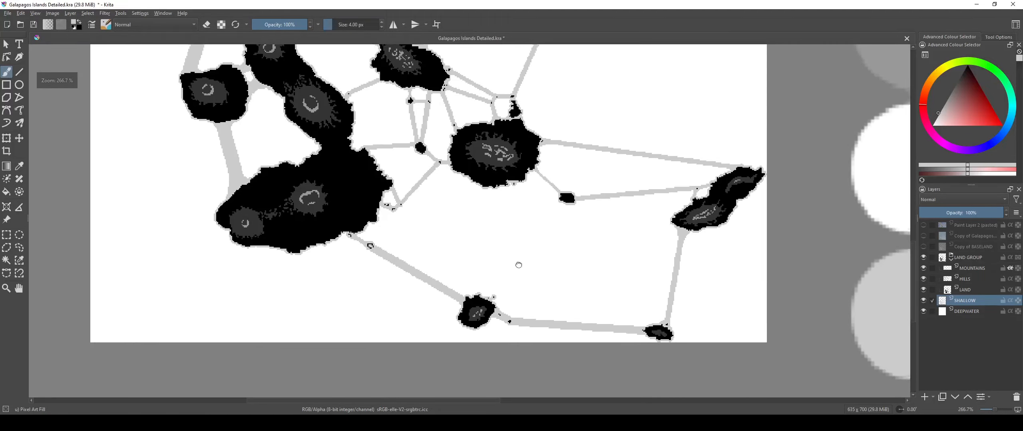
left_click_drag(475, 227, 498, 272)
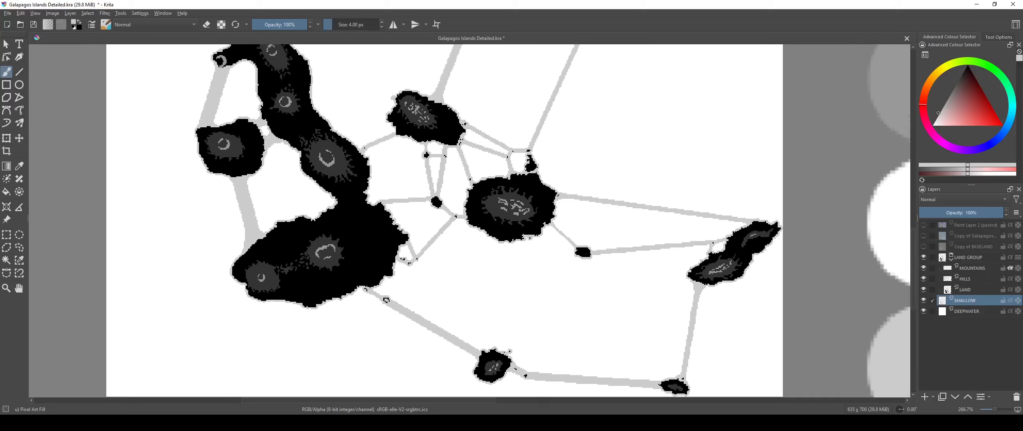
Step: Start saving the map under the name Galapagos Islands Detailed with PNG image as the file type
left_click(7, 13)
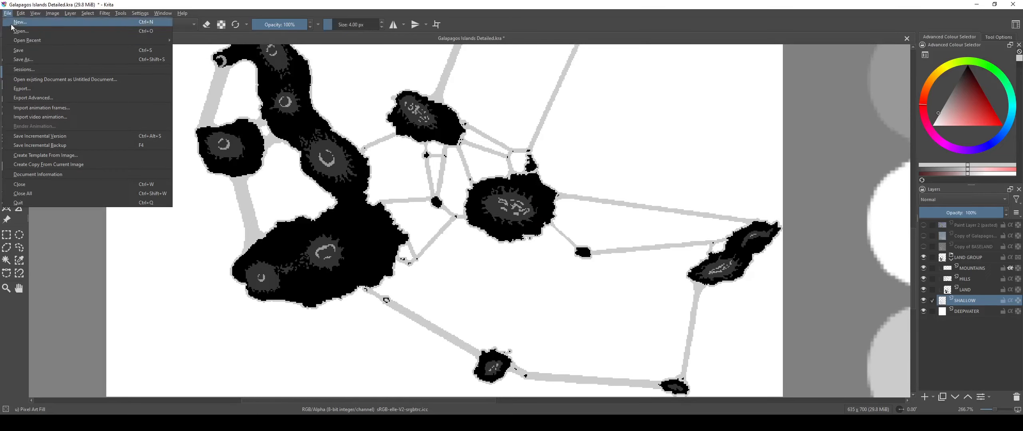
left_click(24, 60)
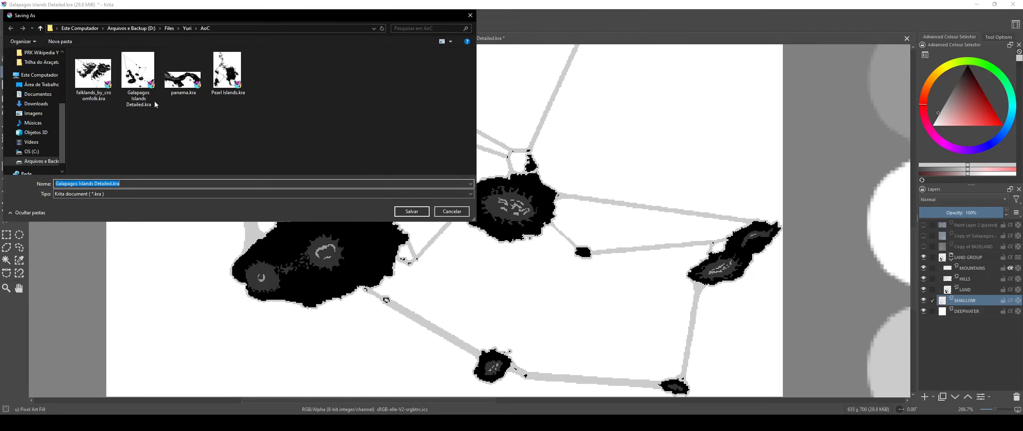
scroll(37, 106, "up", 4)
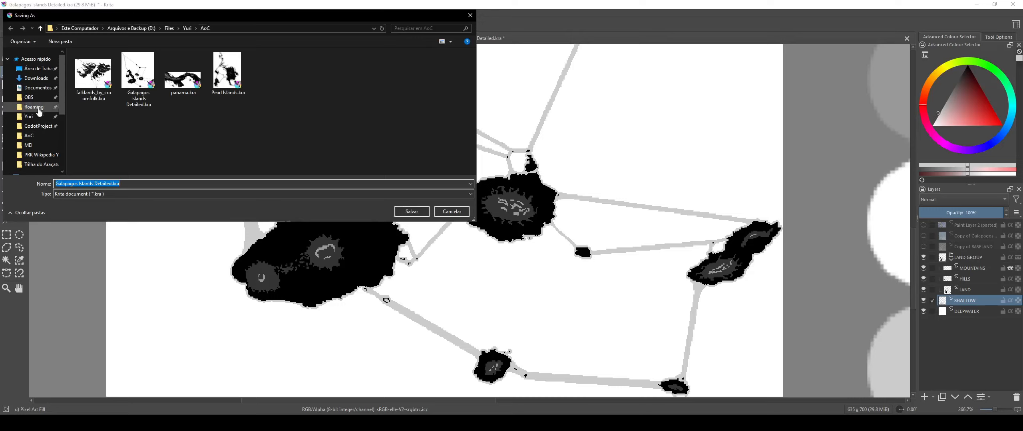
left_click(99, 195)
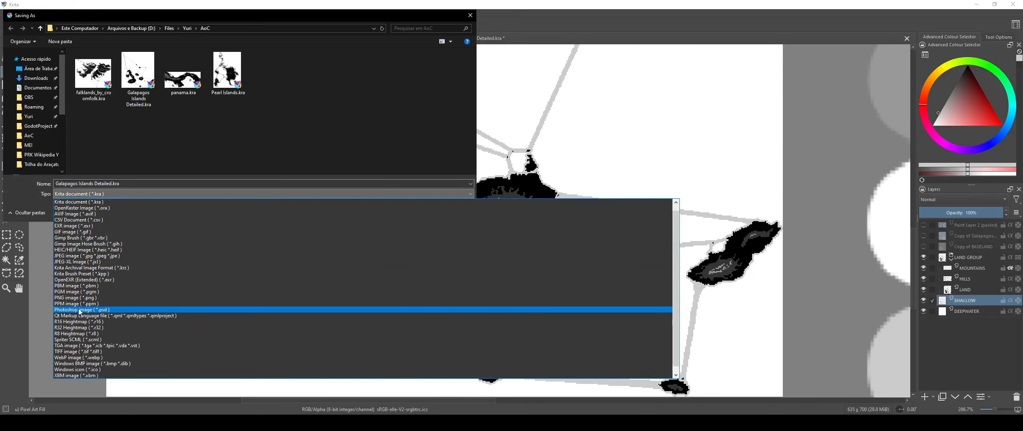
left_click(86, 297)
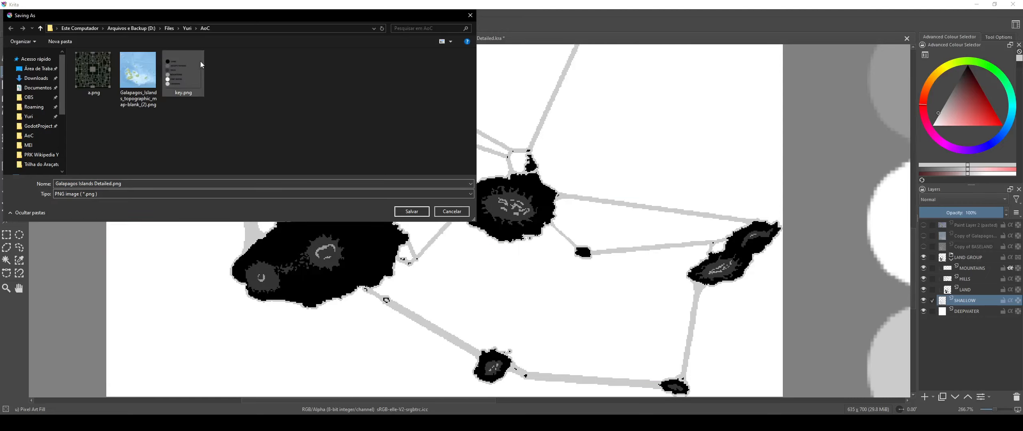
Step: Save Galapagos Islands Detailed.png in the AppData/LocalLow/JoySparkGames/Ages of Conflict/Custom Maps folder
left_click(35, 107)
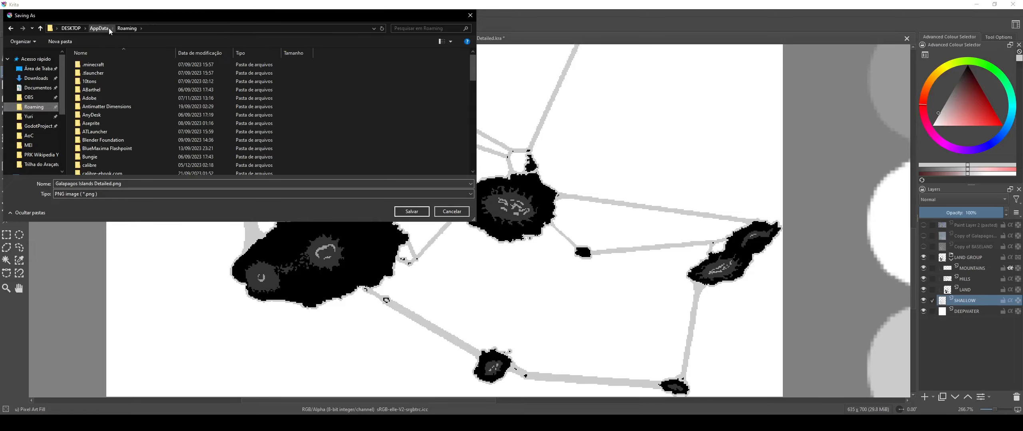
left_click(99, 28)
double_click(103, 71)
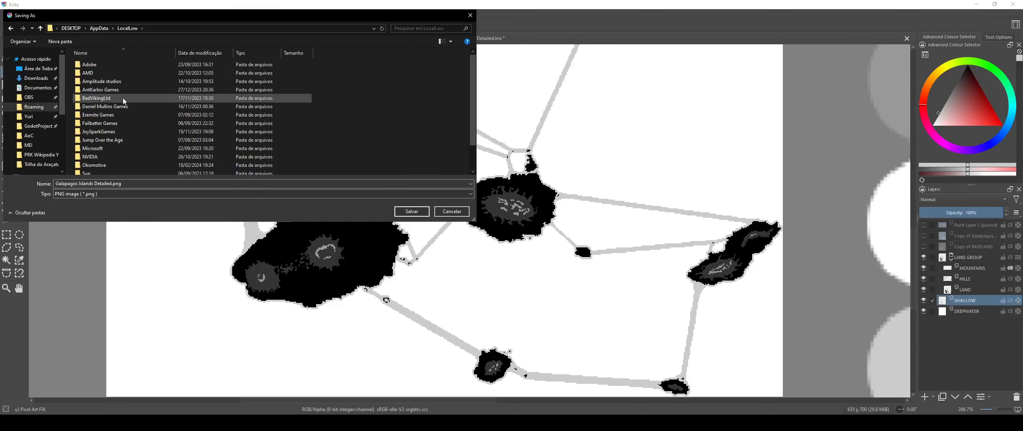
double_click(114, 131)
double_click(111, 66)
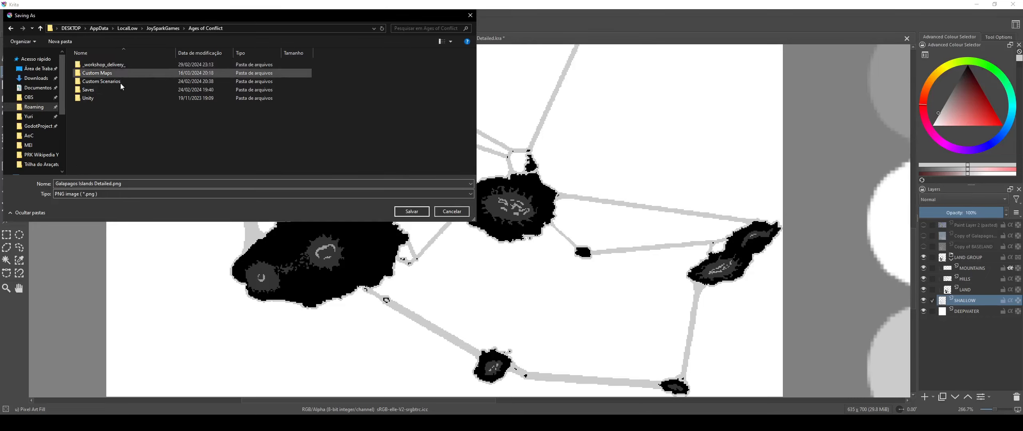
double_click(117, 74)
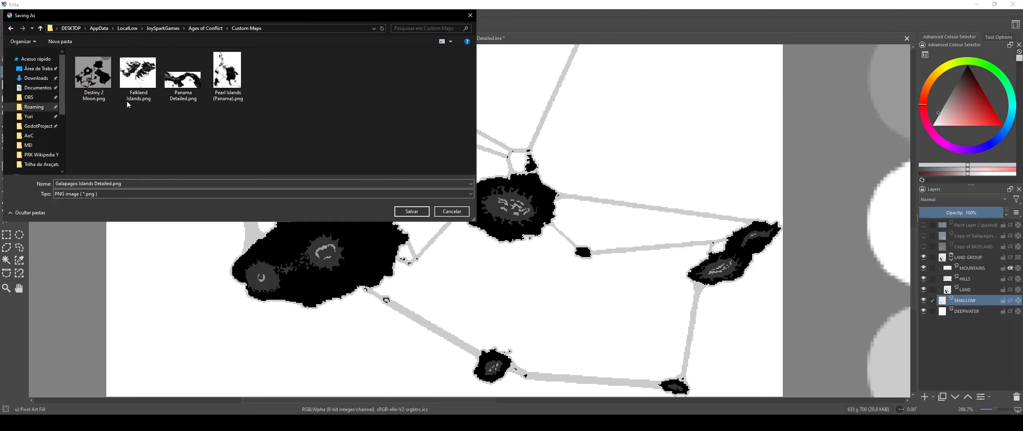
left_click(100, 184)
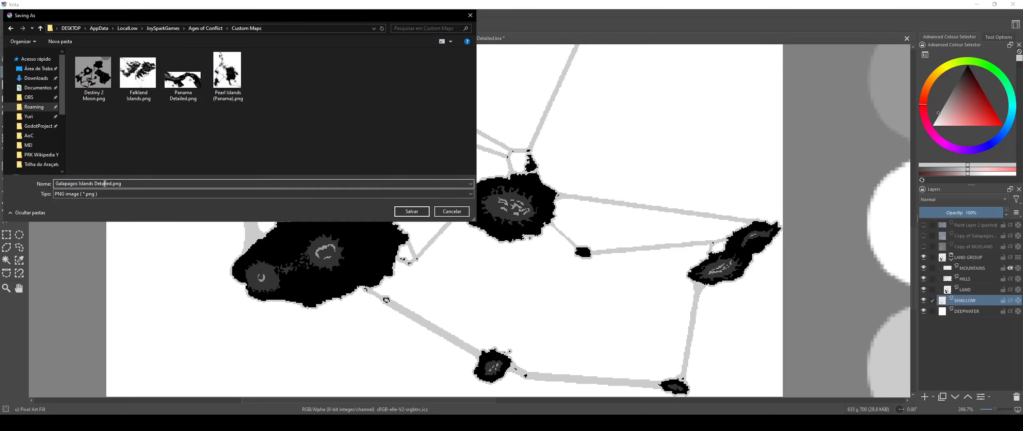
left_click(406, 212)
Step: Toggle the alpha channel (transparency) storage in the PNG options and confirm the export
left_click(505, 231)
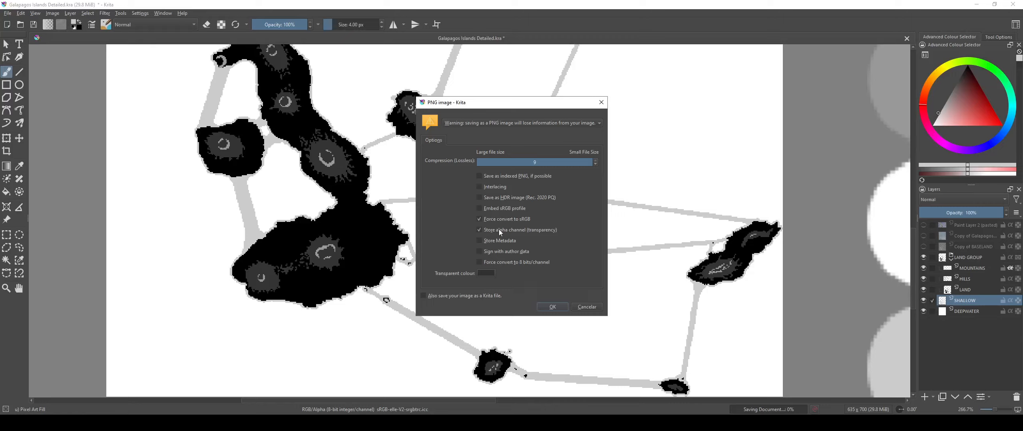
left_click(498, 230)
left_click(553, 307)
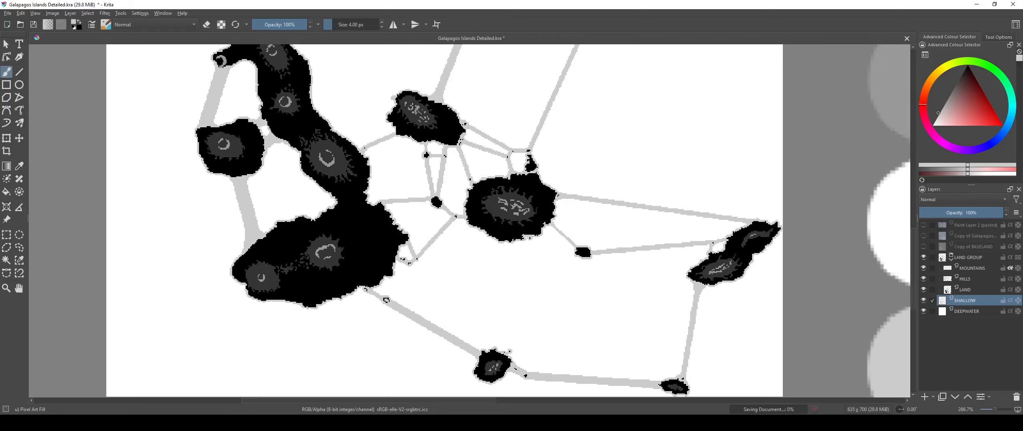
Step: Switch to Steam and launch Ages of Conflict: World War Simulator from the game library
scroll(564, 295, "down", 2)
left_click_drag(325, 336, 308, 367)
left_click(266, 422)
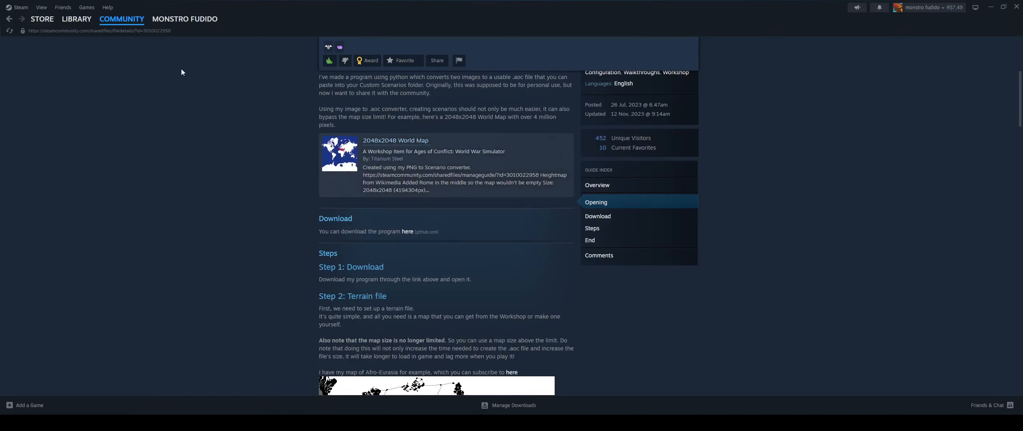
left_click(75, 20)
left_click(145, 180)
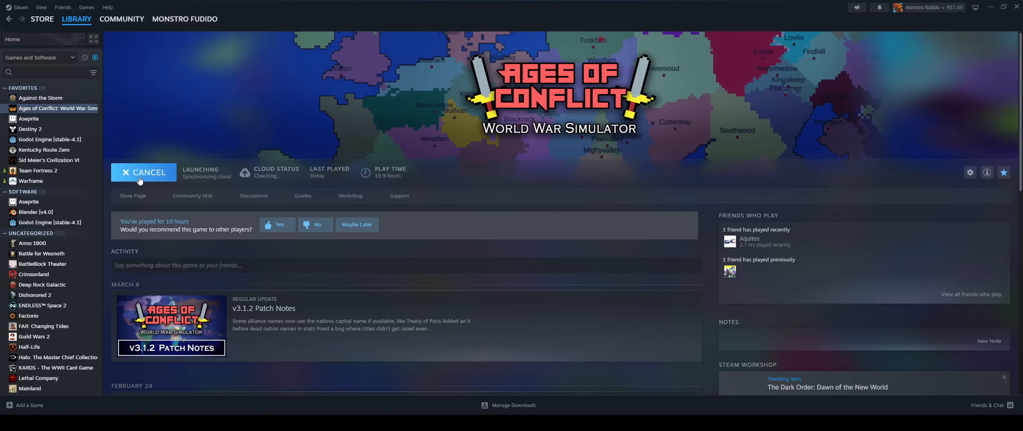
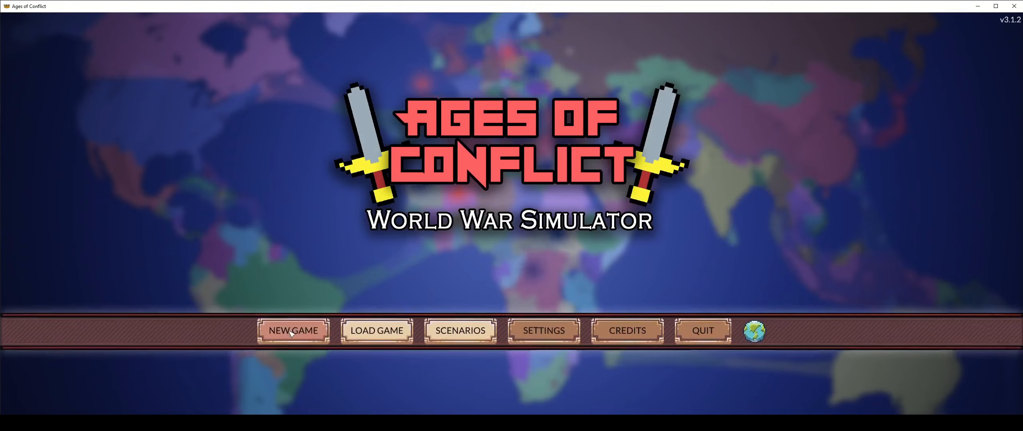
Step: Start a new game on the custom map Galapagos Islands Detailed and choose a randomized world as the simulation method
left_click(290, 332)
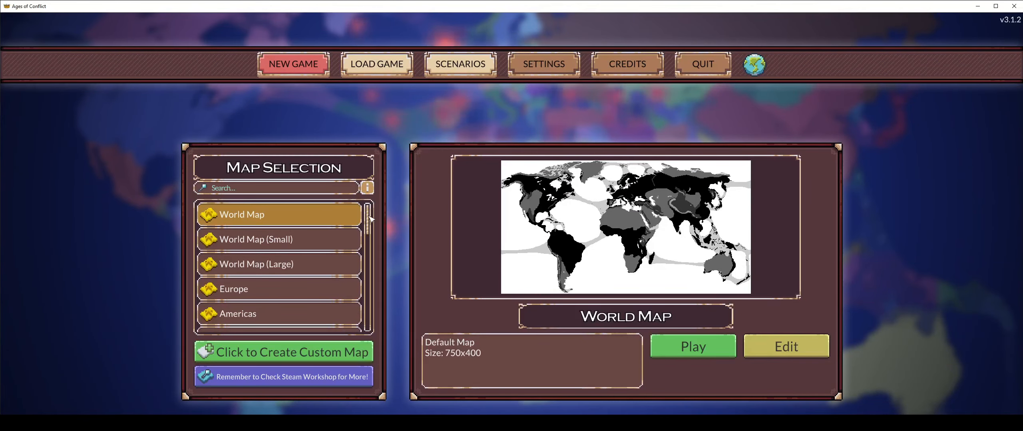
left_click_drag(368, 216, 366, 320)
left_click(301, 254)
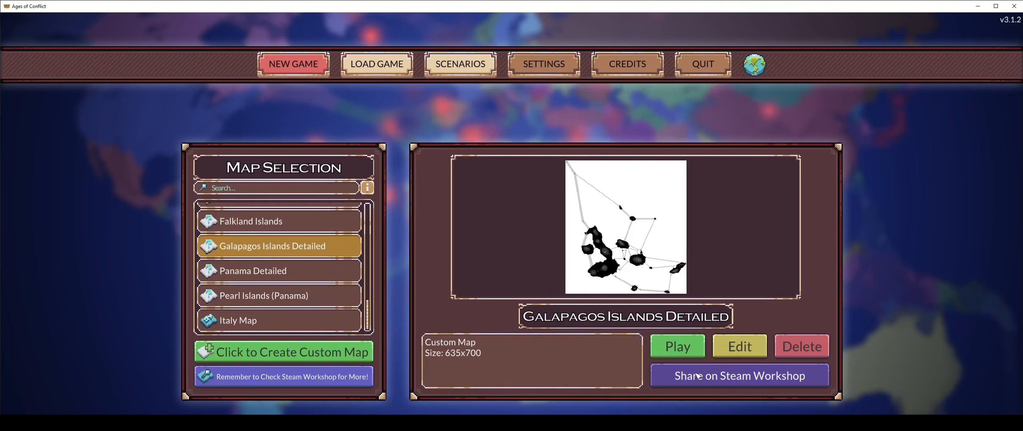
left_click(676, 346)
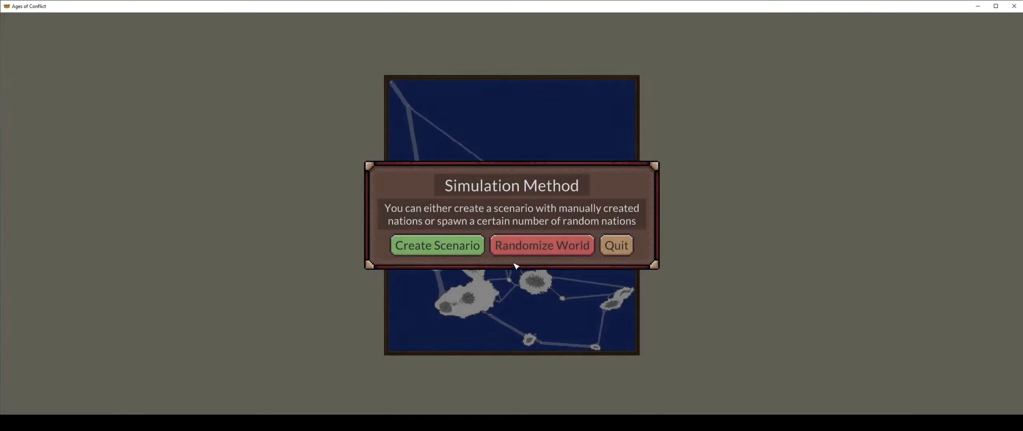
left_click(541, 242)
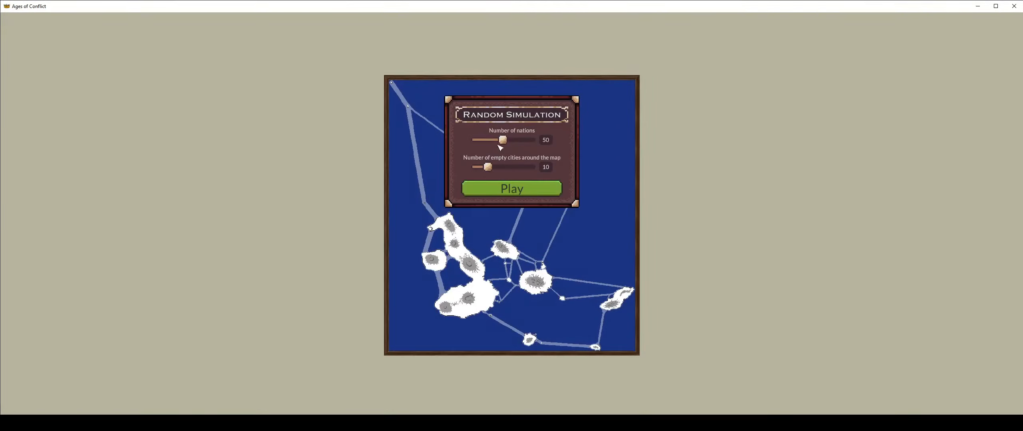
Step: Start the random simulation with 50 nations and 10 empty cities, and raise the game speed to 5x
left_click(502, 188)
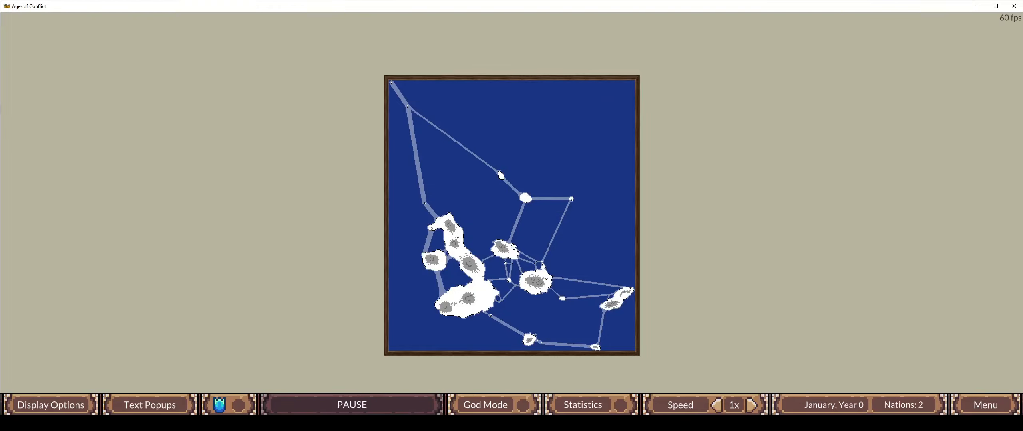
left_click(751, 405)
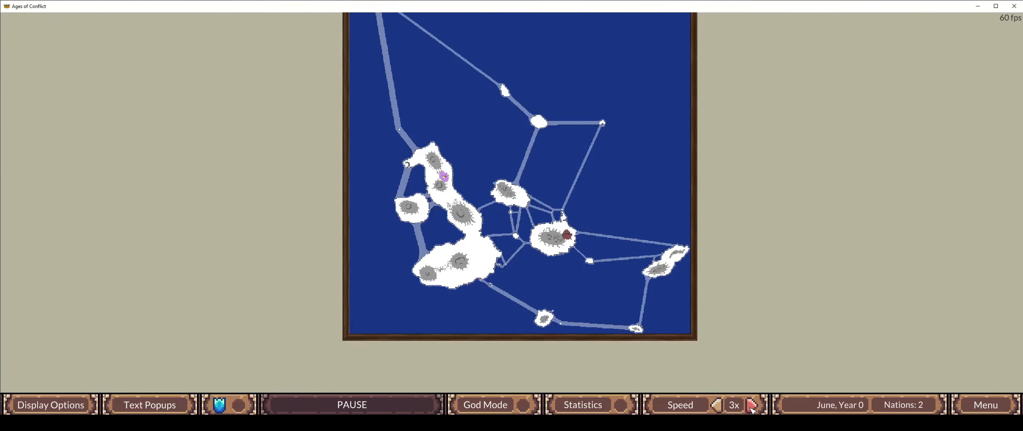
scroll(438, 179, "up", 2)
Step: Destroy the nation Waellie on the large western island and confirm its removal
left_click(438, 179)
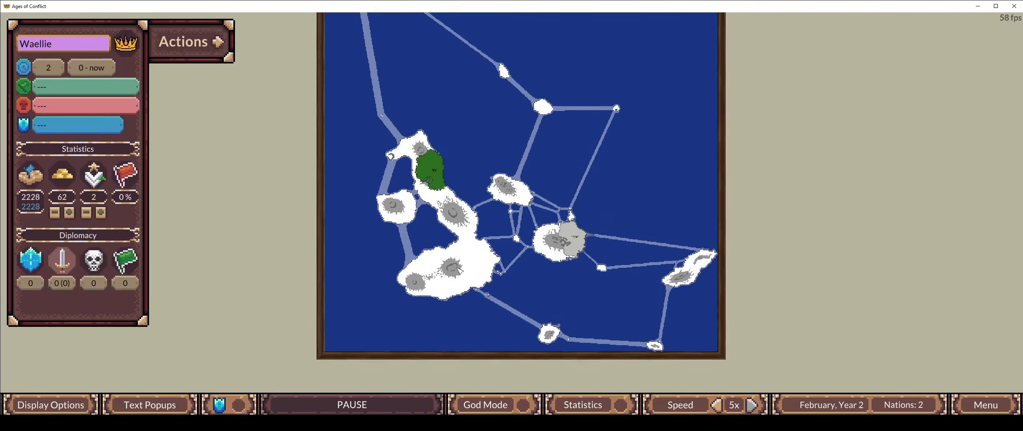
left_click(220, 56)
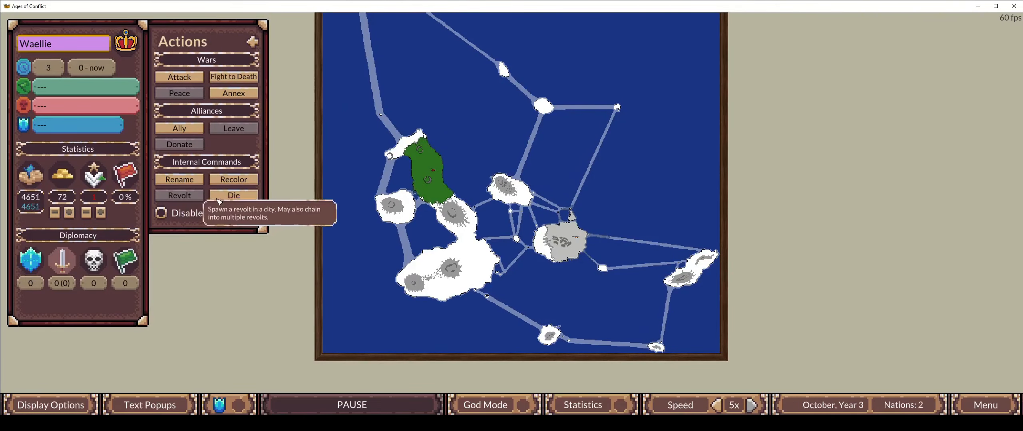
left_click(233, 195)
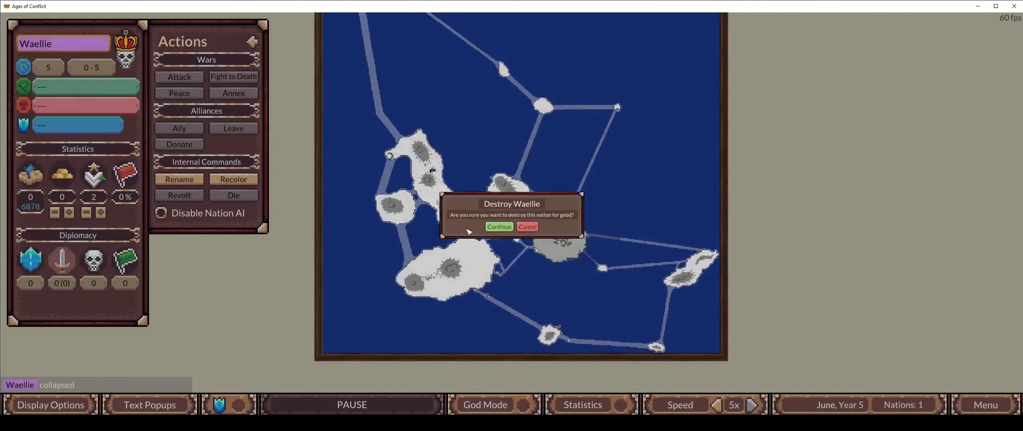
Step: Recolor the remaining nation Mightyheight on the central island to bright red
left_click(460, 240)
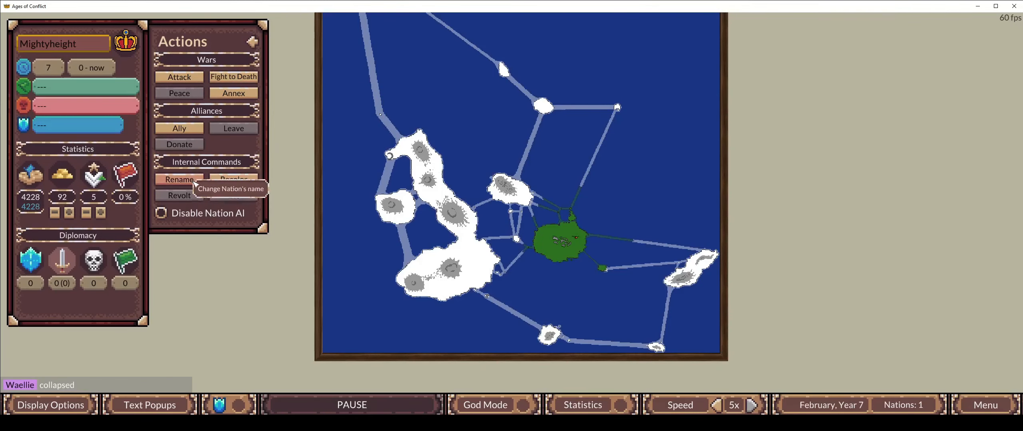
left_click(234, 179)
left_click_drag(371, 90, 382, 60)
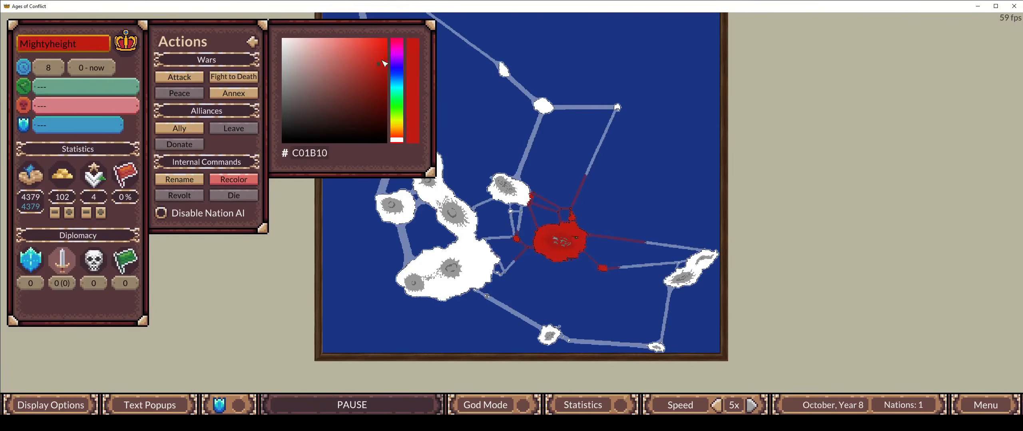
left_click(664, 151)
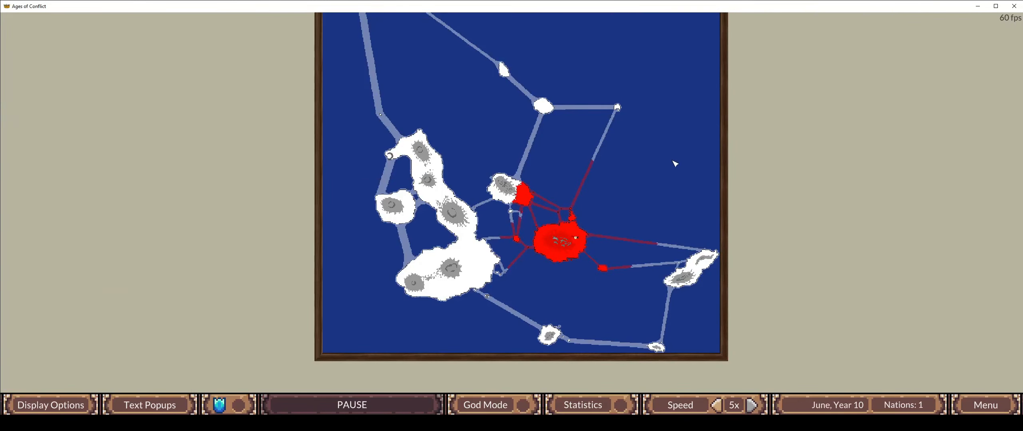
Step: Watch the red nation spread across the map and examine the hills and mountains on the central island up close
scroll(640, 221, "down", 2)
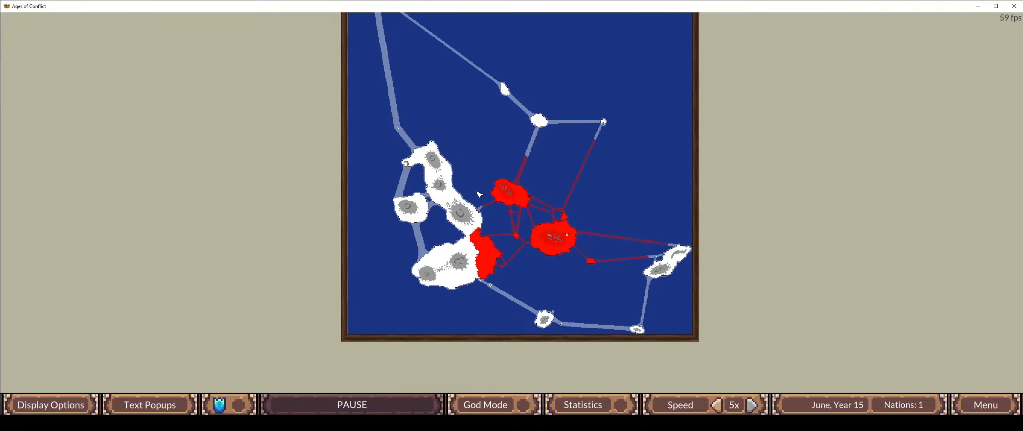
left_click_drag(379, 54, 404, 167)
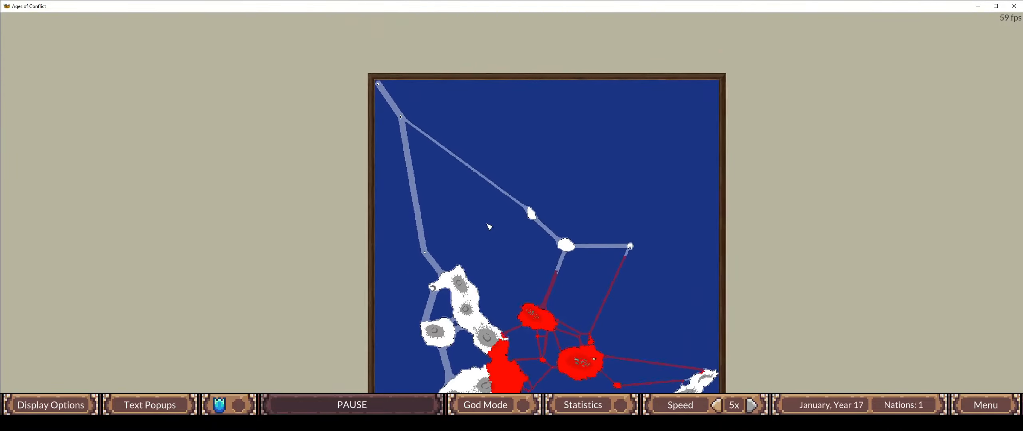
left_click_drag(499, 299, 433, 211)
left_click_drag(432, 306, 409, 279)
scroll(395, 280, "up", 1)
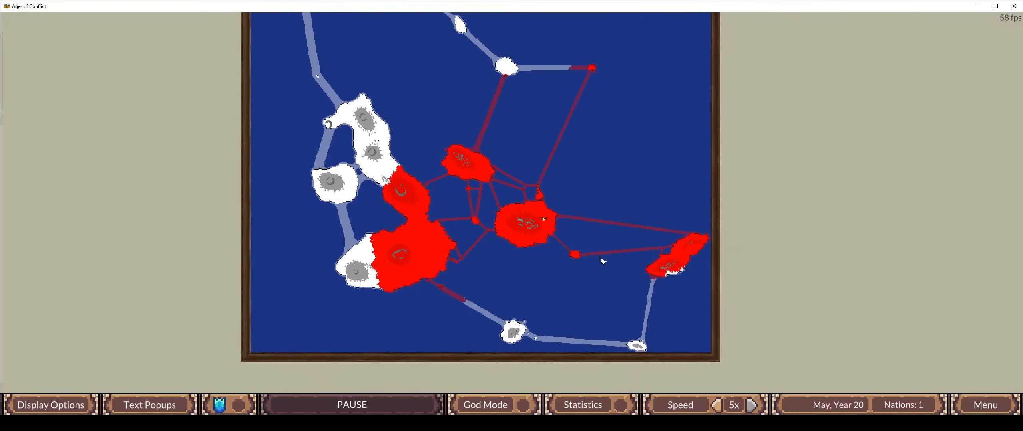
scroll(555, 229, "up", 3)
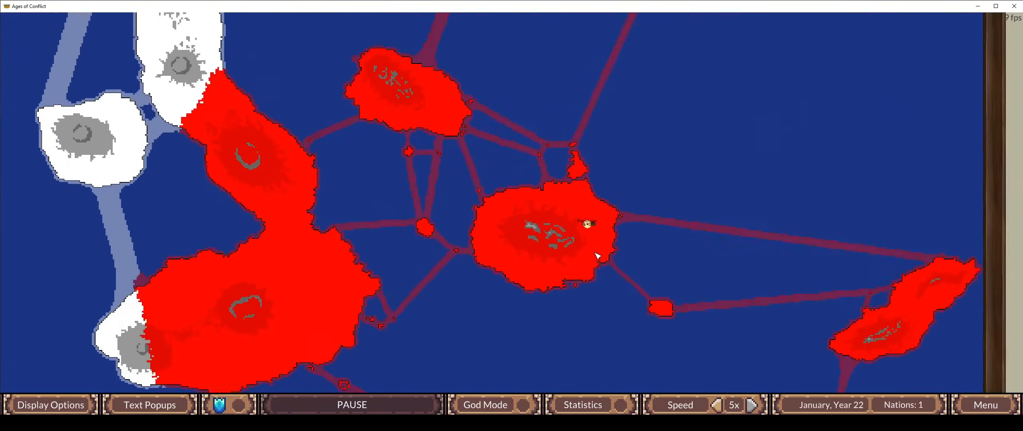
scroll(493, 210, "down", 3)
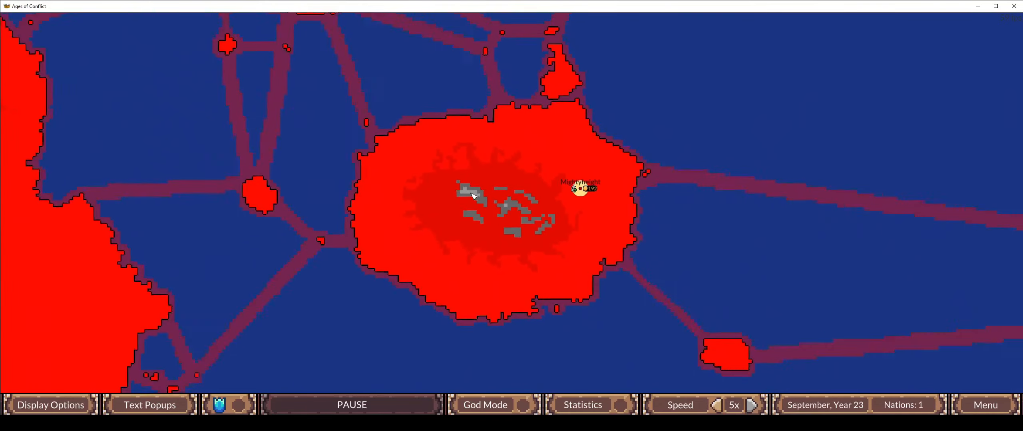
scroll(448, 191, "up", 4)
scroll(448, 191, "down", 4)
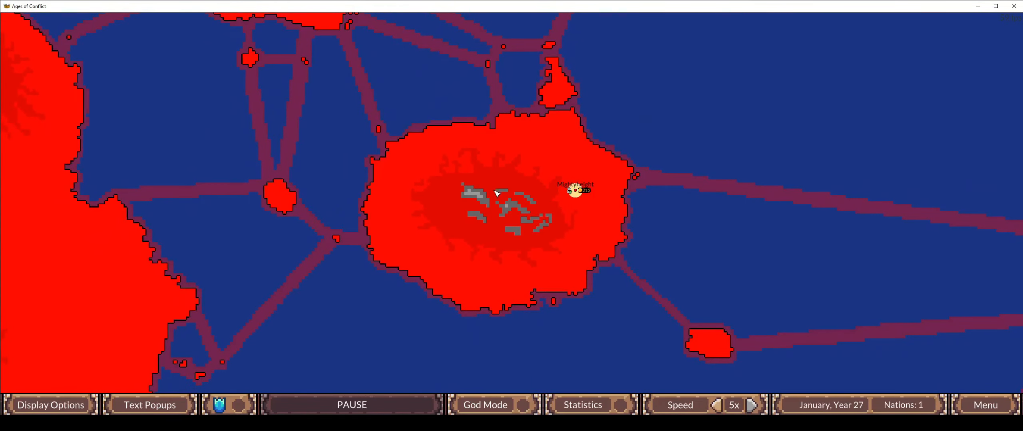
scroll(500, 197, "down", 5)
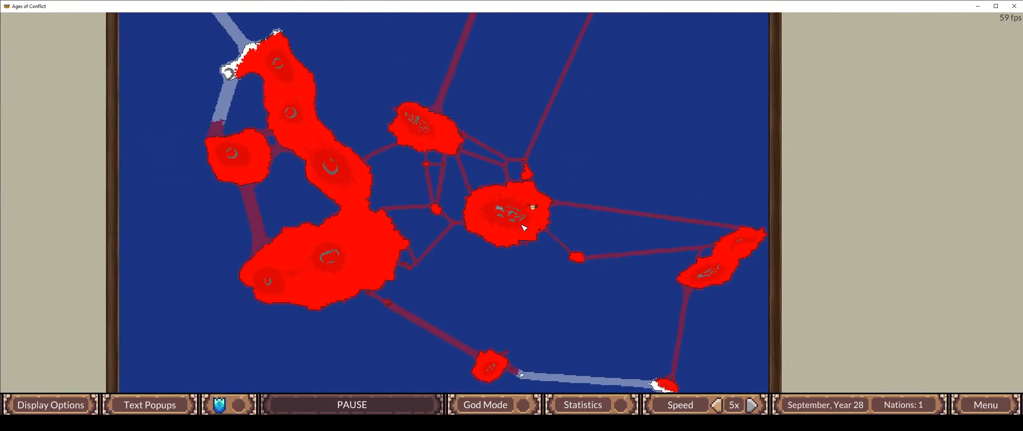
Step: Check how the nation crosses the shallow-water links to the northern, southern and eastern islands
left_click_drag(544, 271, 559, 286)
left_click_drag(413, 185, 474, 240)
left_click_drag(381, 141, 458, 260)
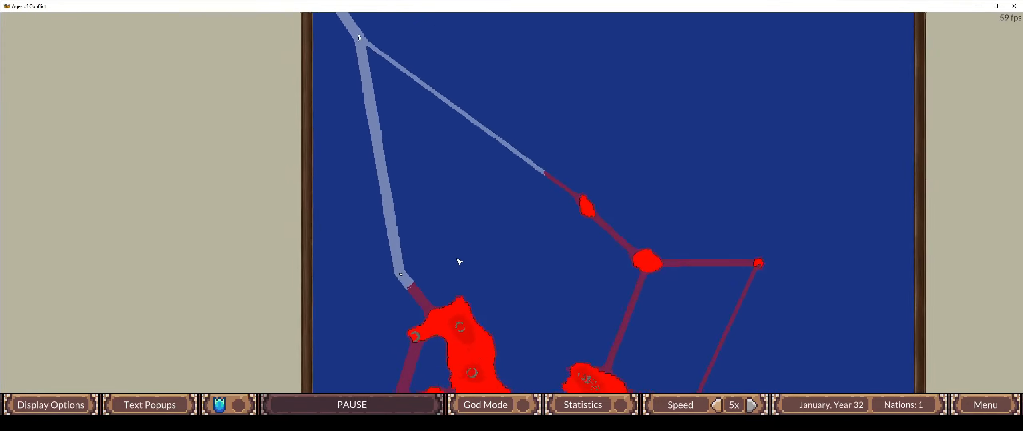
left_click_drag(518, 267, 454, 199)
left_click_drag(529, 347, 444, 222)
left_click_drag(505, 342, 475, 251)
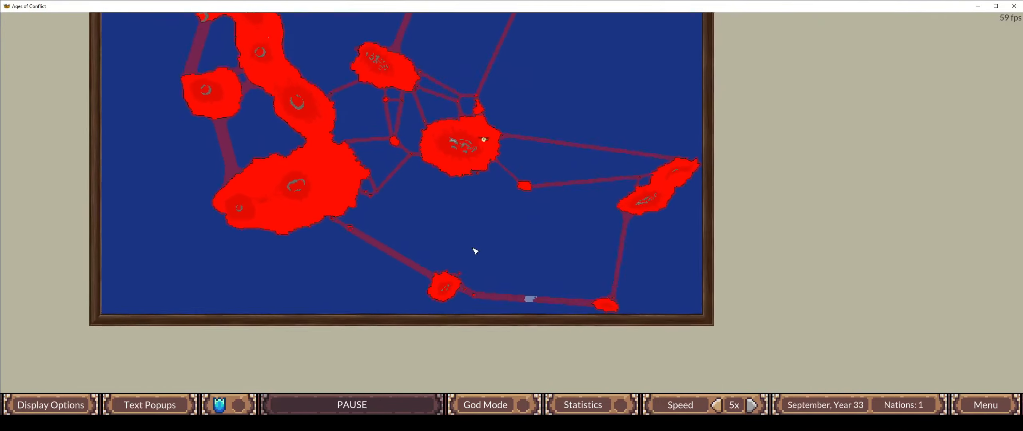
left_click_drag(447, 178, 471, 255)
scroll(662, 253, "up", 3)
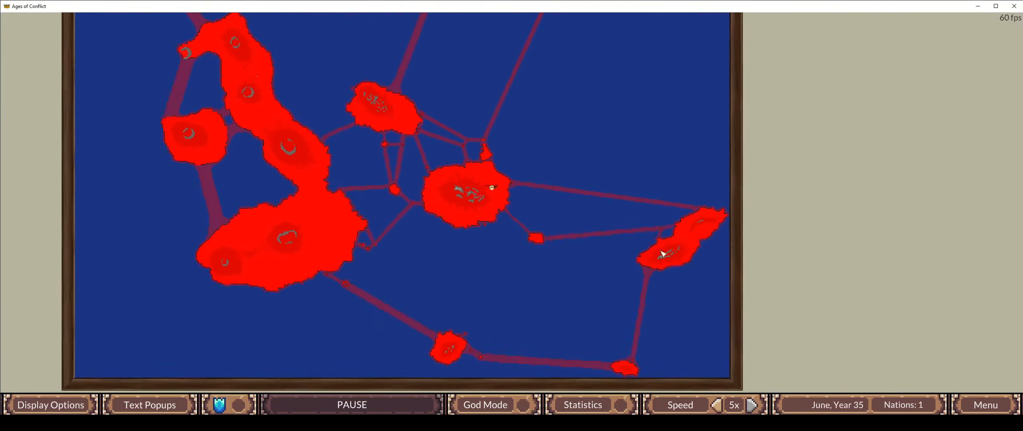
left_click_drag(713, 283, 640, 265)
scroll(557, 242, "up", 9)
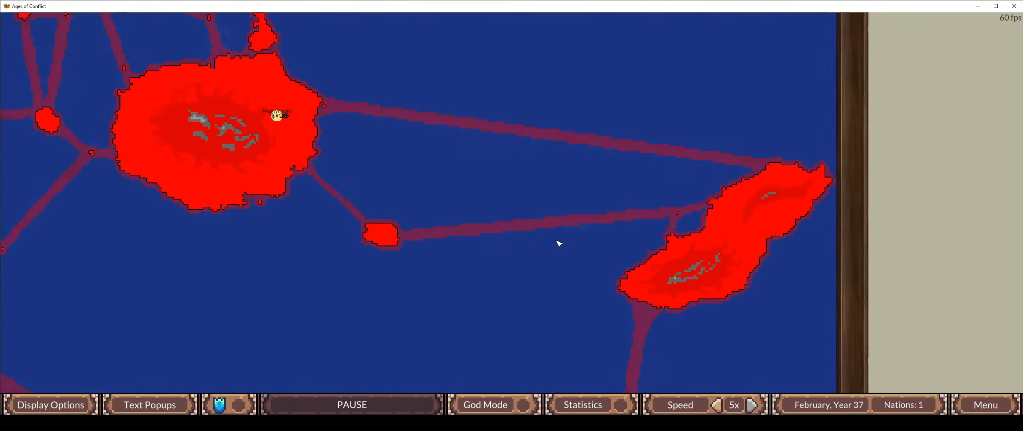
Step: Quit the running simulation and select the custom map Galapagos Islands Detailed for a new game
key("Escape")
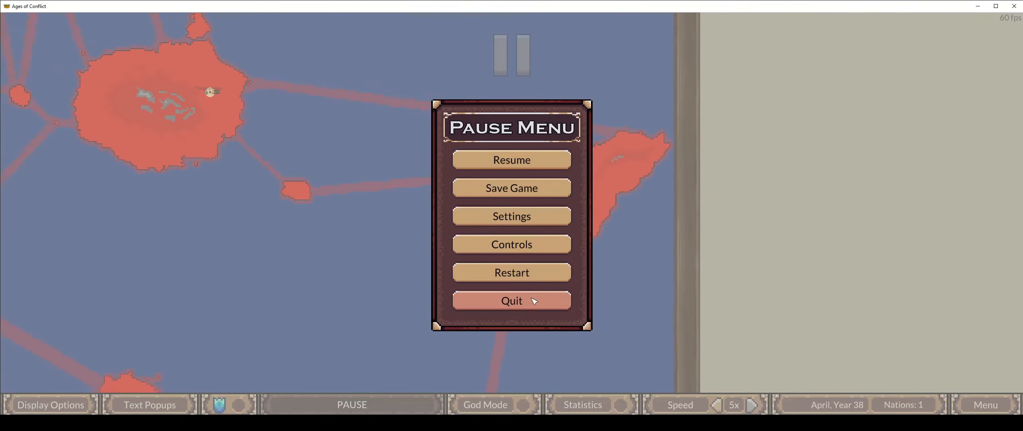
left_click(535, 305)
left_click(493, 239)
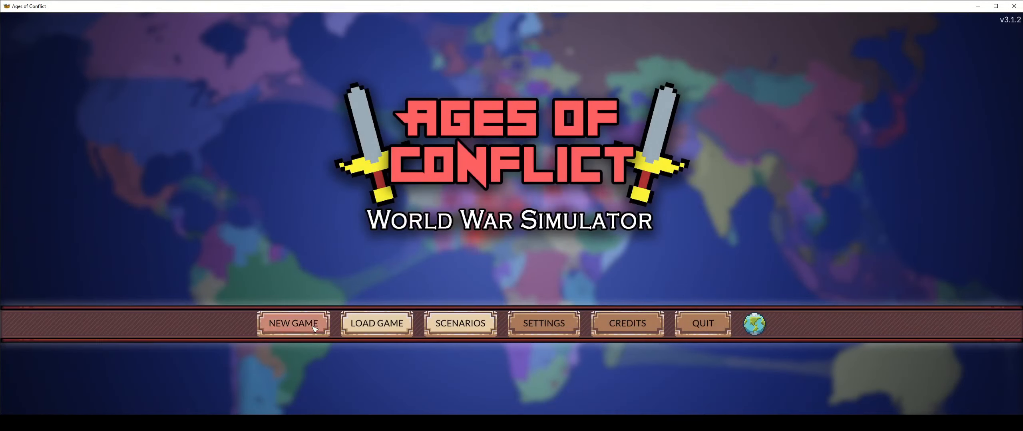
left_click(319, 331)
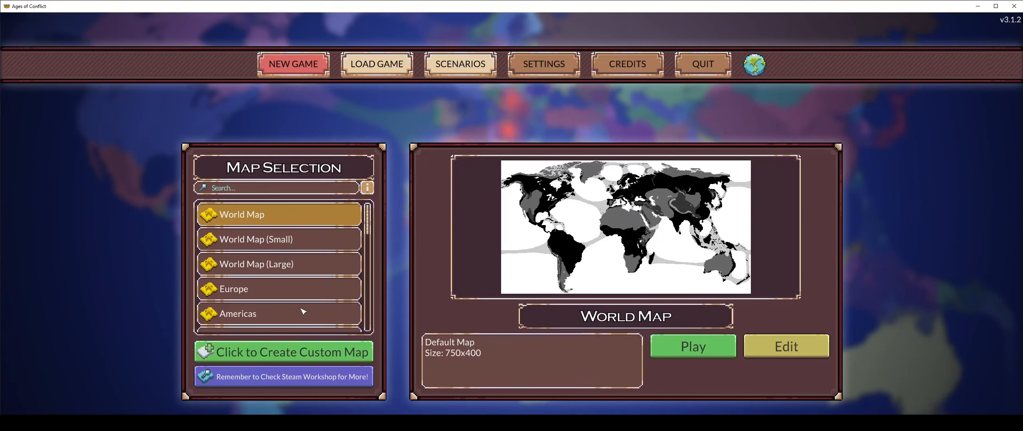
scroll(304, 255, "down", 15)
left_click(304, 255)
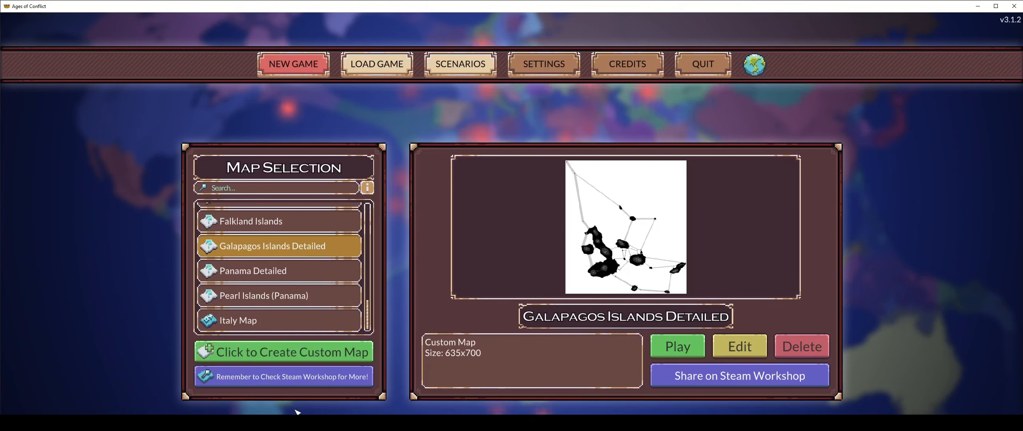
Step: Switch to Krita and rework the central island's mountain pixels on the MOUNTAINS layer with a 1 px brush and eraser
mouse_move(227, 423)
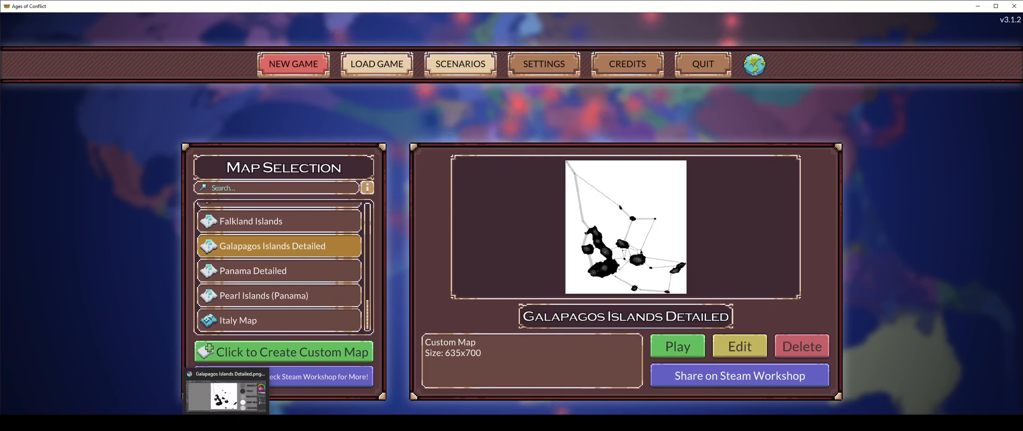
left_click(227, 391)
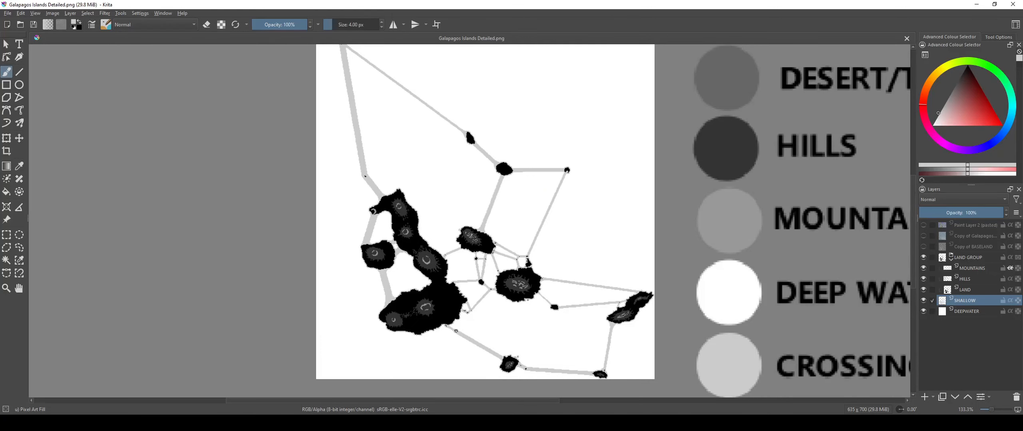
scroll(529, 319, "up", 15)
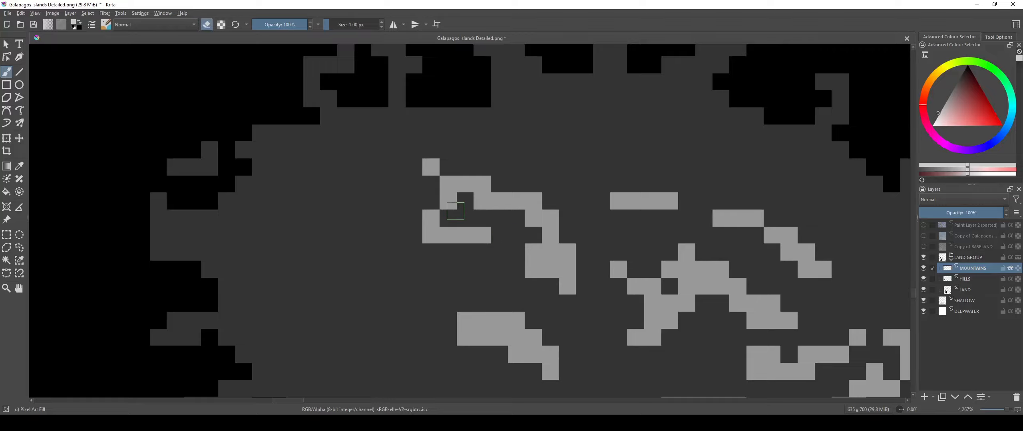
scroll(471, 239, "down", 2)
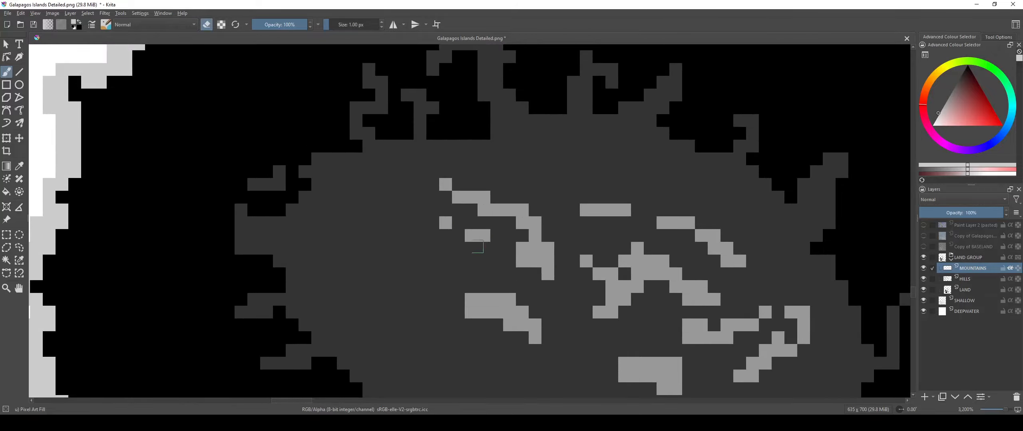
key("e")
left_click(479, 236, "ctrl")
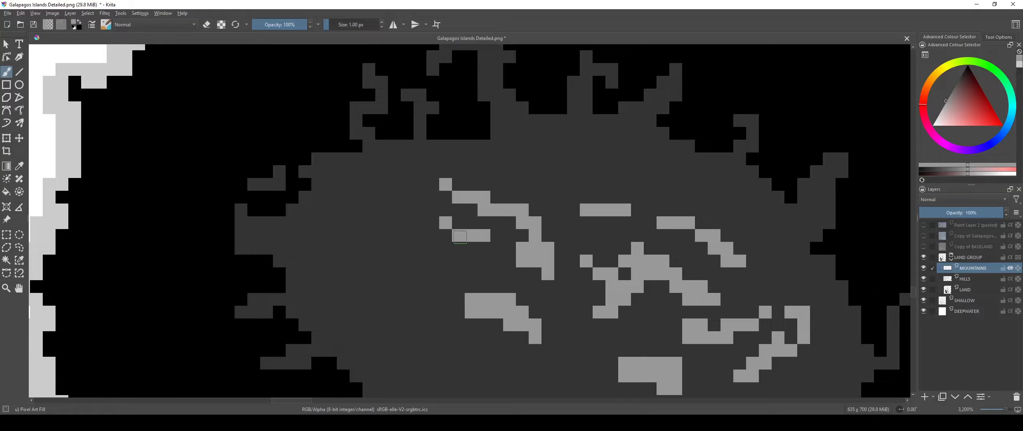
scroll(460, 236, "down", 5)
scroll(523, 269, "up", 5)
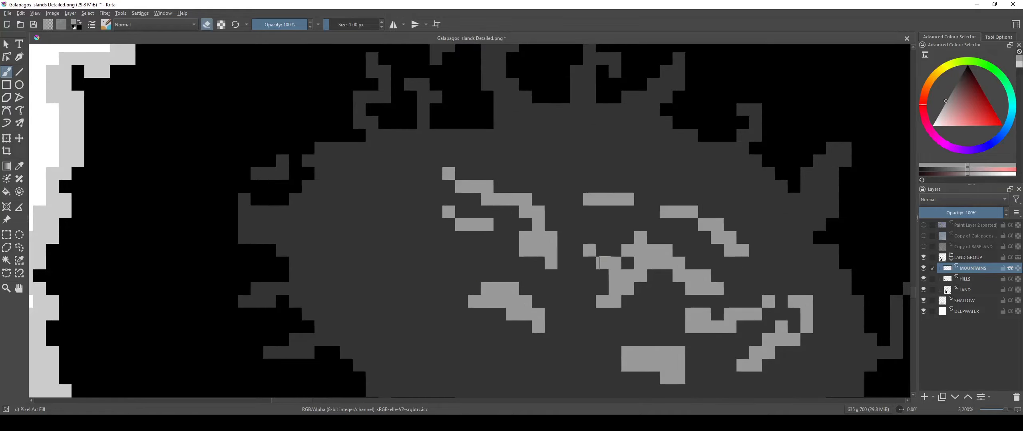
Step: Erase more pixels with the 1 px eraser to break up the remaining mountain ridges on the central island
scroll(621, 251, "down", 6)
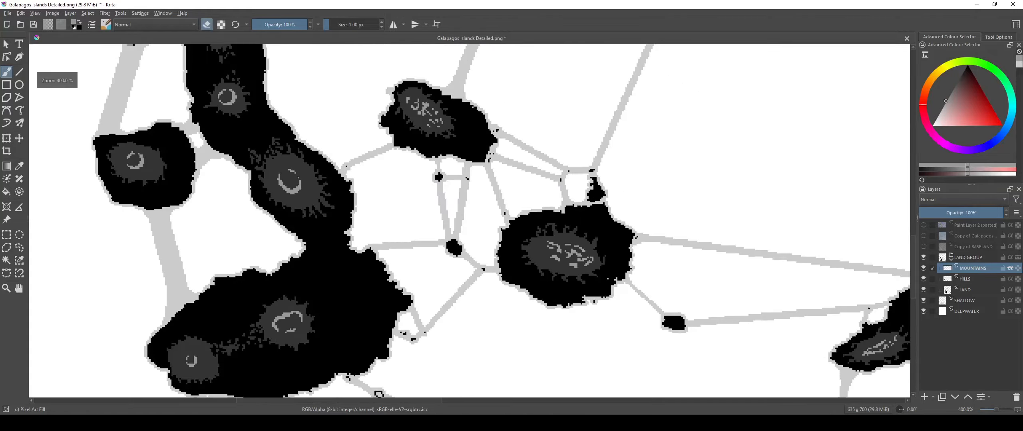
scroll(568, 259, "up", 4)
scroll(569, 259, "up", 2)
scroll(520, 237, "down", 6)
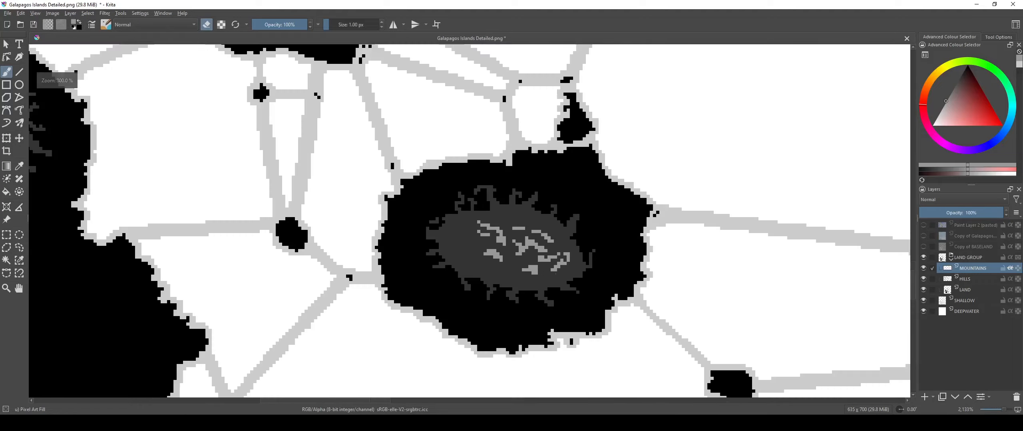
Step: Thin out the mountain ridges on the eastern island with the 1 px eraser and leave eraser mode
scroll(524, 272, "up", 5)
scroll(524, 271, "up", 4)
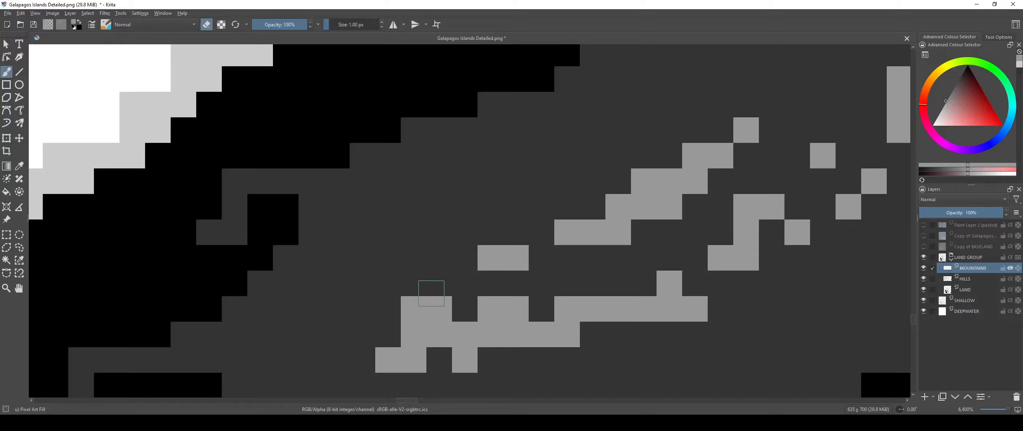
scroll(540, 287, "down", 10)
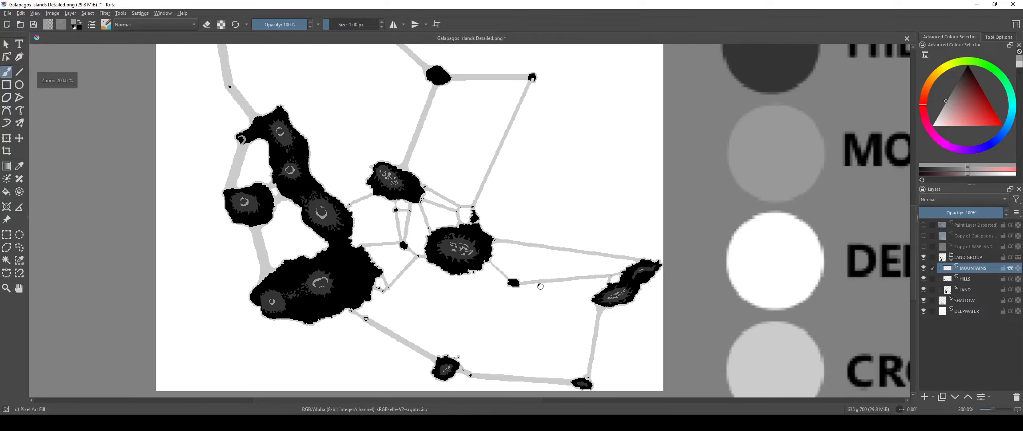
left_click_drag(540, 286, 603, 278)
scroll(523, 264, "up", 2)
left_click_drag(451, 283, 495, 281)
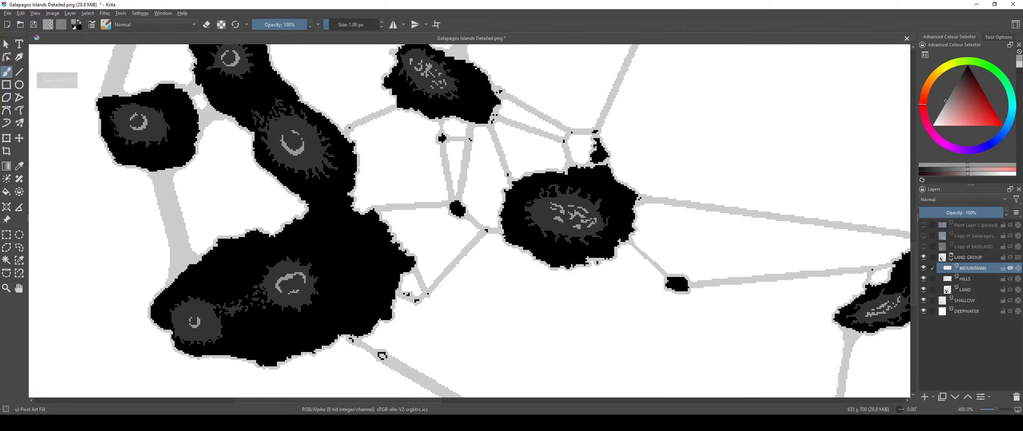
left_click_drag(363, 230, 454, 241)
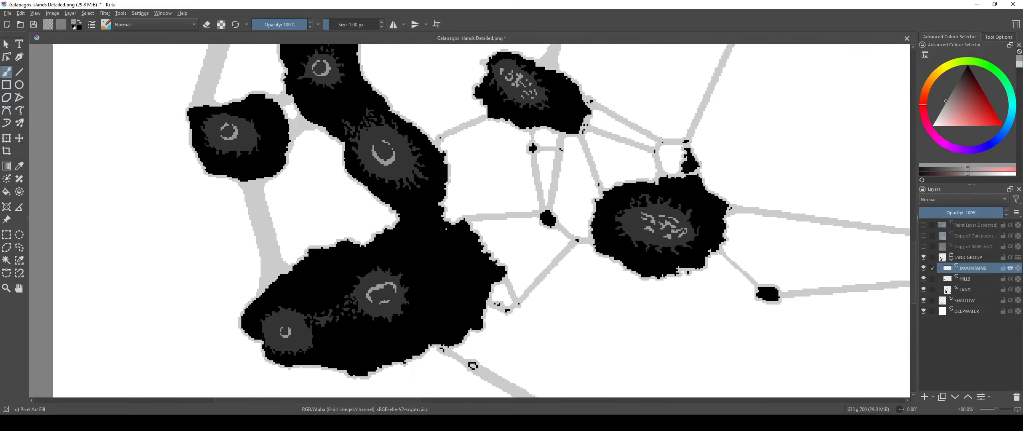
Step: Select the LAND layer and examine the coastlines of the large western islands up close
left_click_drag(342, 256, 446, 271)
scroll(447, 271, "up", 5)
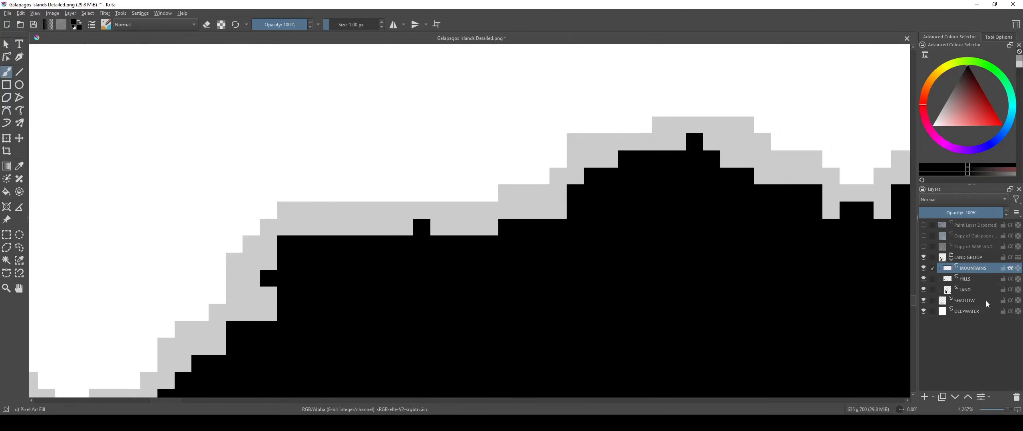
scroll(408, 232, "down", 10)
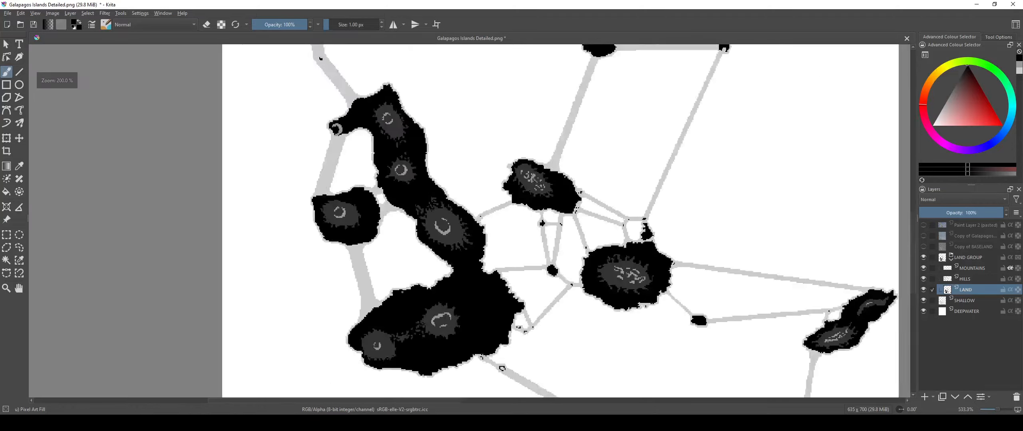
scroll(451, 314, "up", 5)
scroll(446, 316, "up", 5)
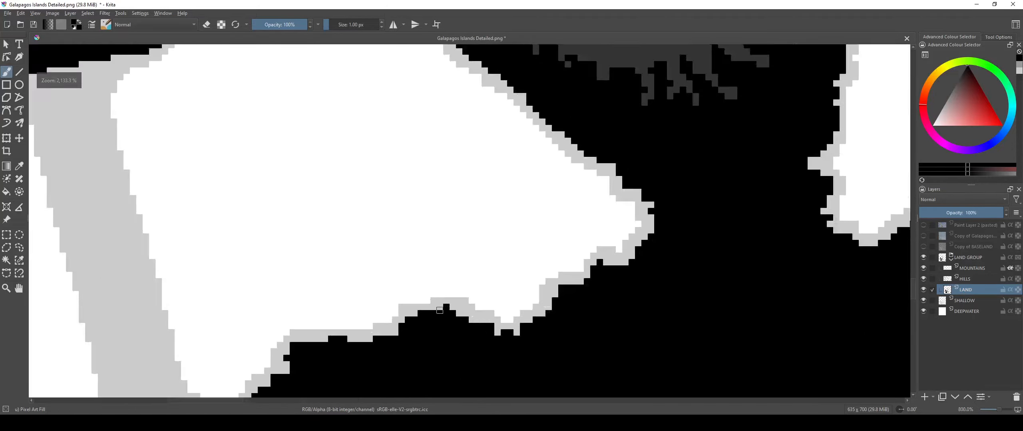
scroll(490, 309, "down", 4)
left_click_drag(566, 235, 421, 305)
scroll(421, 305, "up", 5)
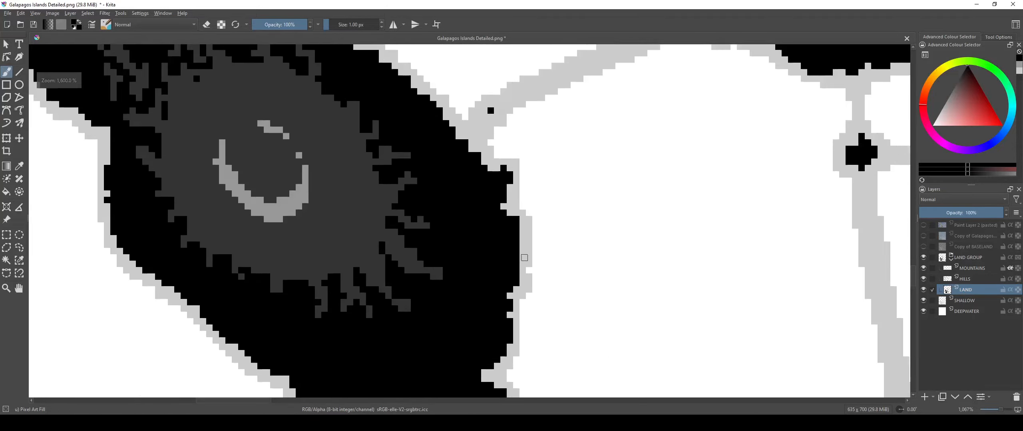
scroll(524, 242, "down", 9)
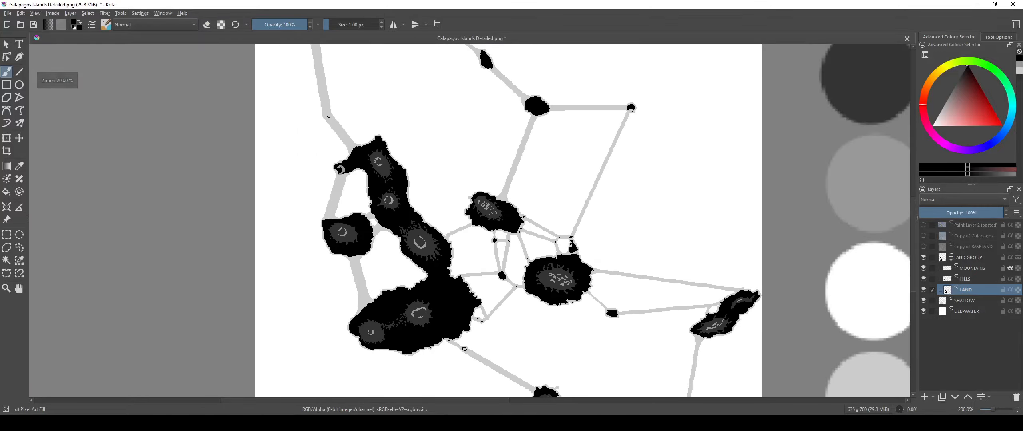
left_click_drag(523, 242, 493, 191)
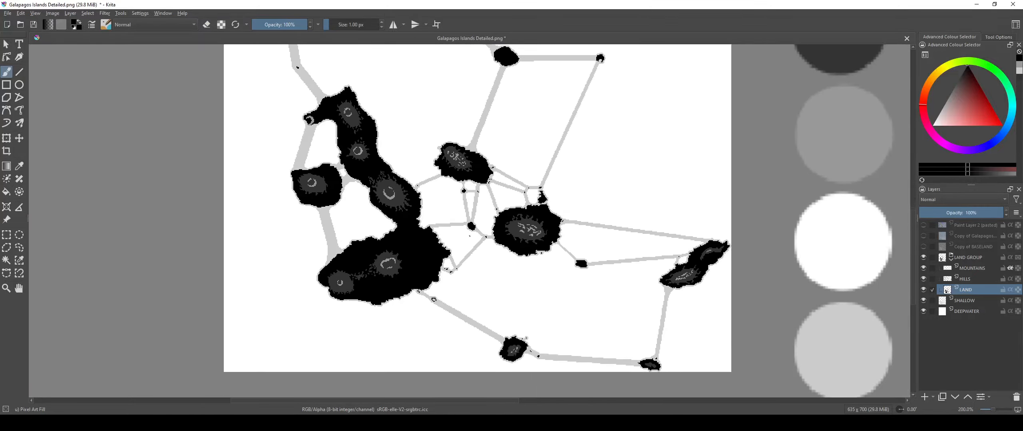
Step: Examine the coastline pixels of the small southern island and the crossings beside the north-central island
left_click_drag(554, 363, 515, 327)
scroll(503, 315, "up", 2)
scroll(459, 296, "up", 6)
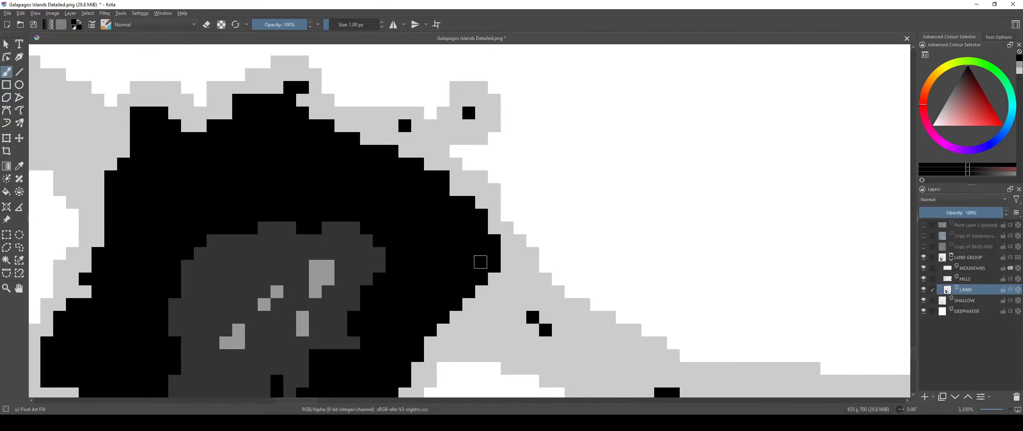
scroll(481, 262, "down", 6)
left_click_drag(454, 152, 484, 240)
scroll(483, 240, "down", 2)
left_click_drag(472, 213, 487, 341)
scroll(404, 211, "up", 6)
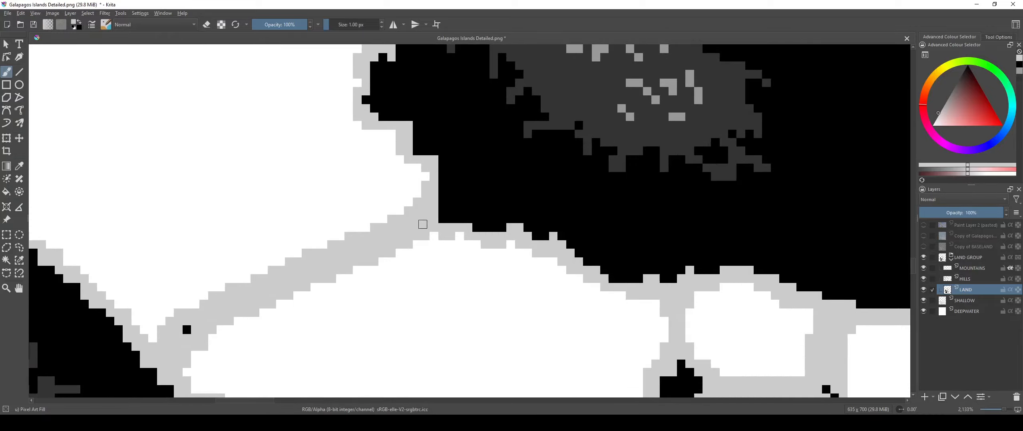
scroll(391, 222, "down", 3)
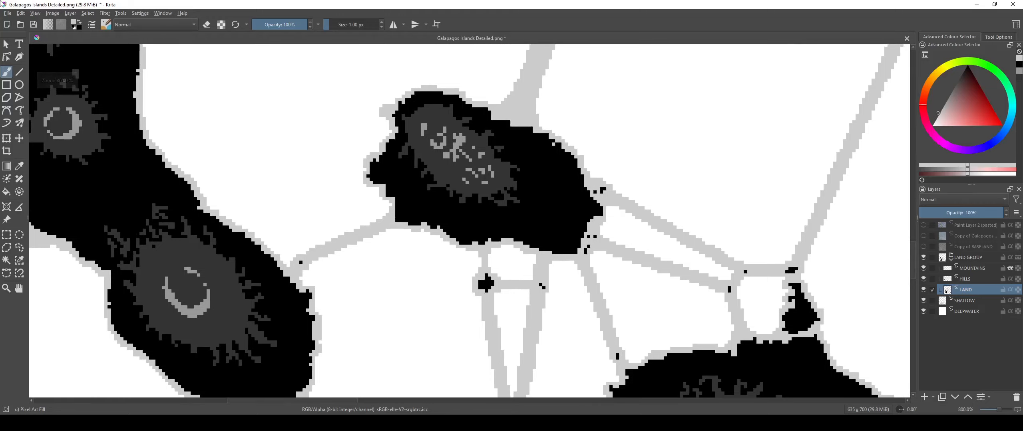
Step: Save Galapagos Islands Detailed.png, accepting the PNG export options as they are
left_click(5, 16)
left_click(32, 55)
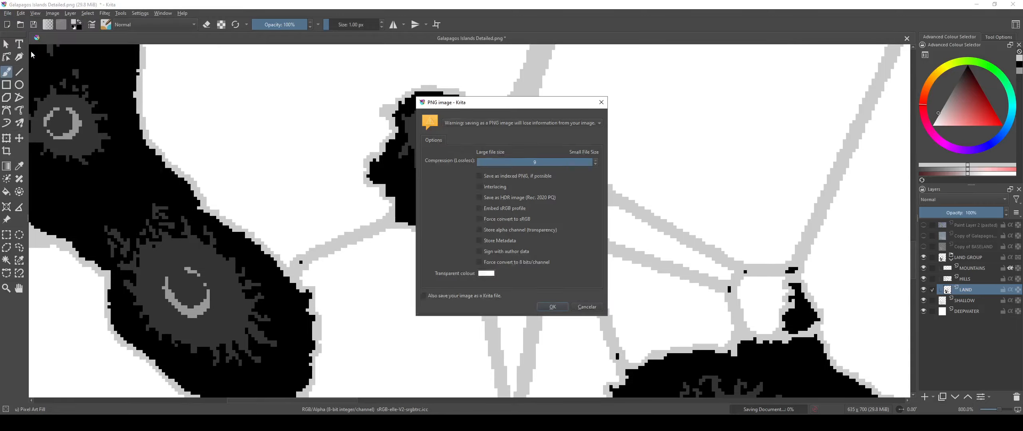
left_click(552, 307)
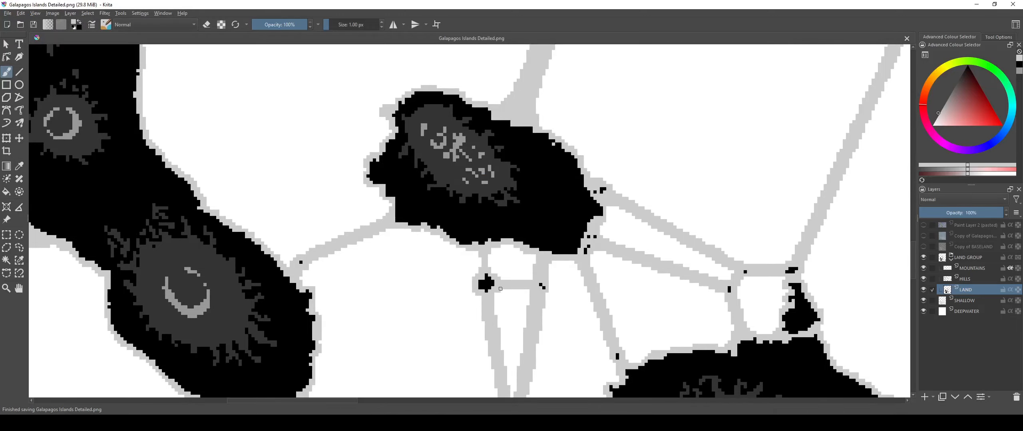
Step: Switch to File Explorer and go to AppData > LocalLow > JoySparkGames > Ages of Conflict > Custom Maps
mouse_move(167, 423)
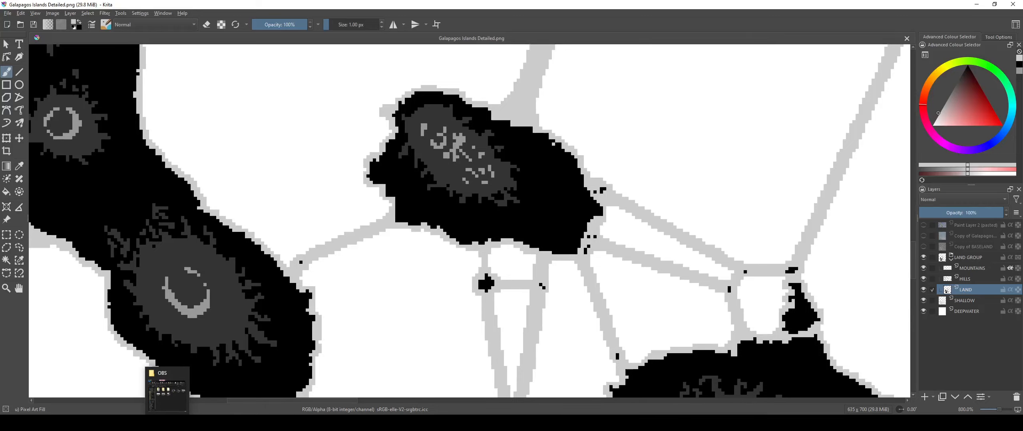
left_click(167, 394)
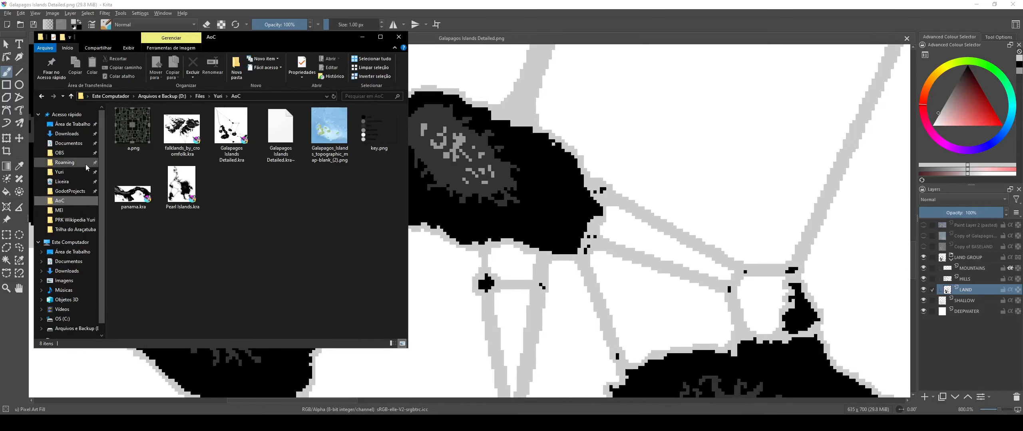
left_click(64, 162)
scroll(144, 218, "down", 3)
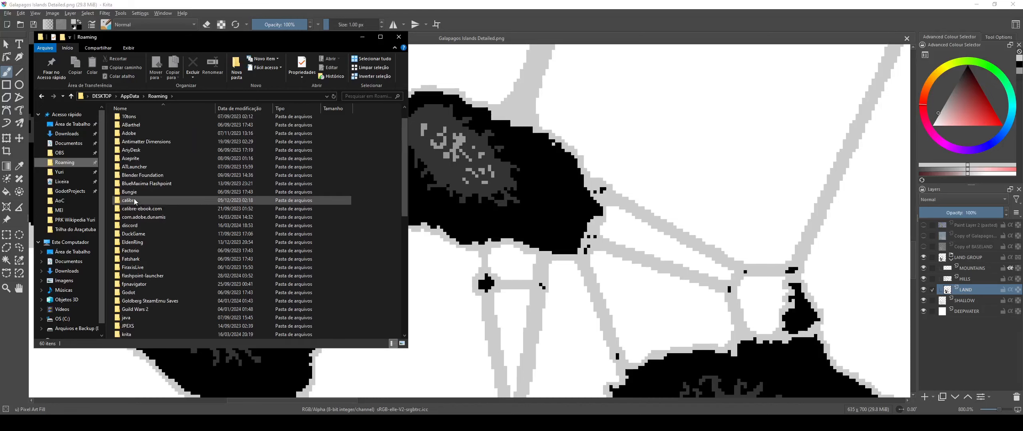
scroll(144, 239, "down", 1)
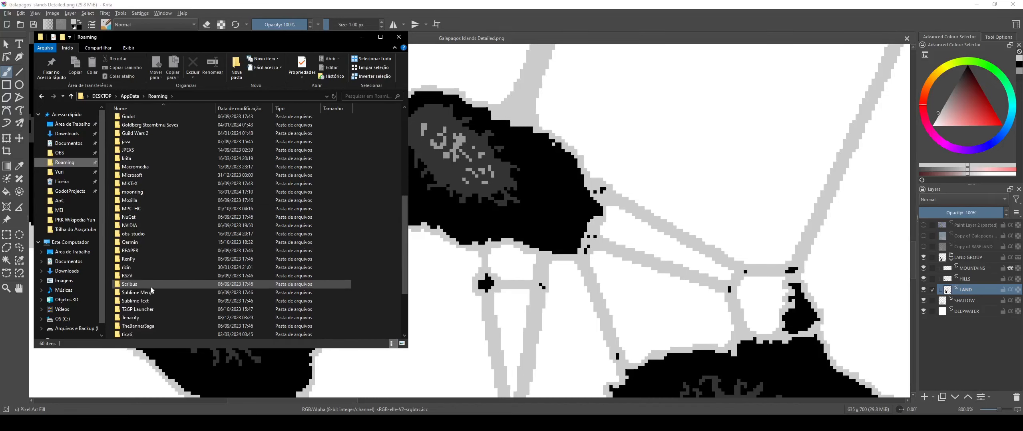
left_click(130, 96)
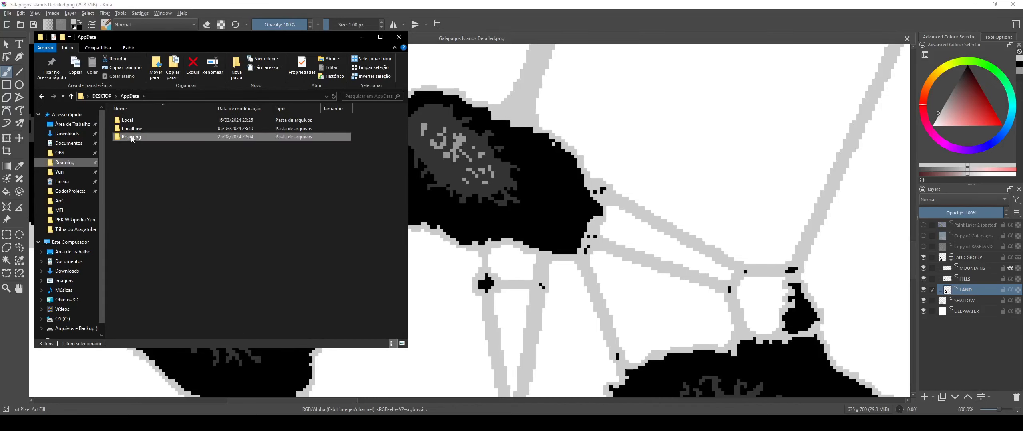
double_click(132, 130)
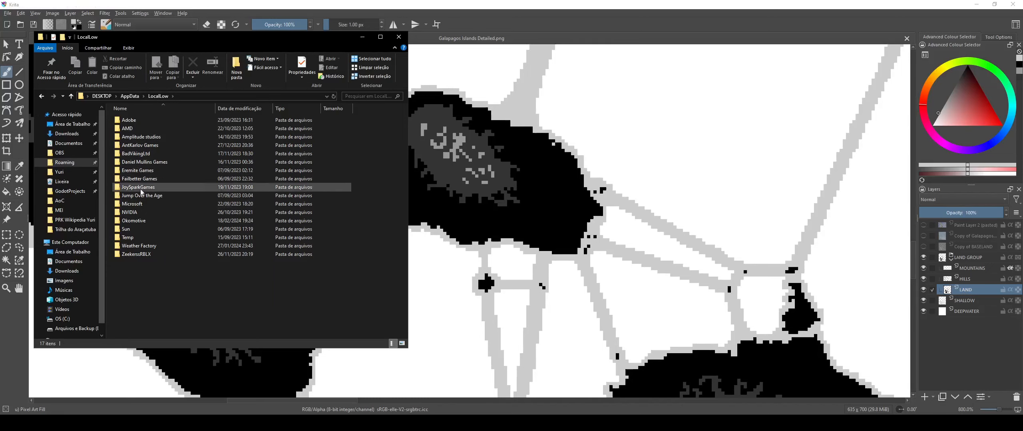
double_click(142, 186)
double_click(146, 121)
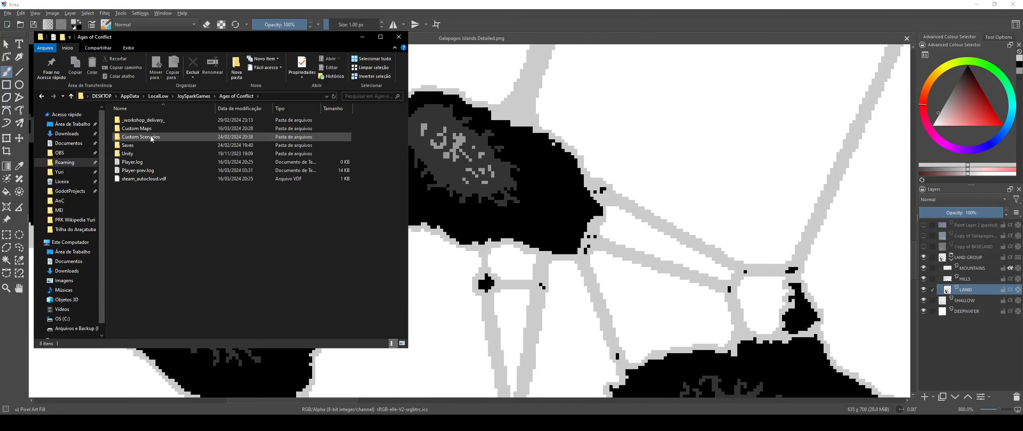
double_click(140, 129)
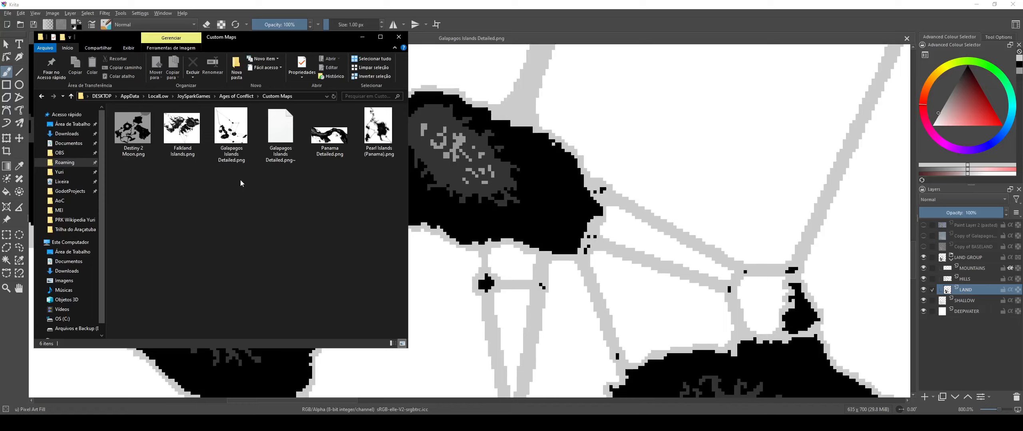
Step: Delete the backup file Galapagos Islands Detailed.png~ from the Custom Maps folder and minimize File Explorer
left_click(242, 138)
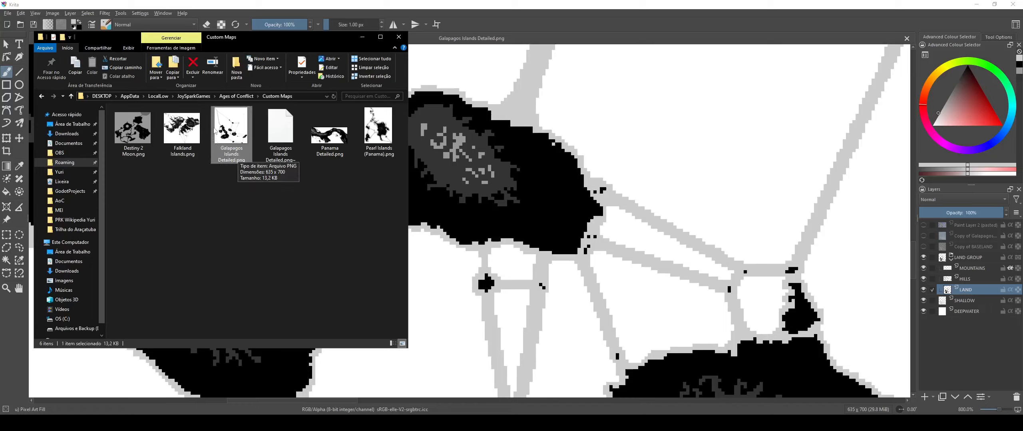
left_click(274, 135)
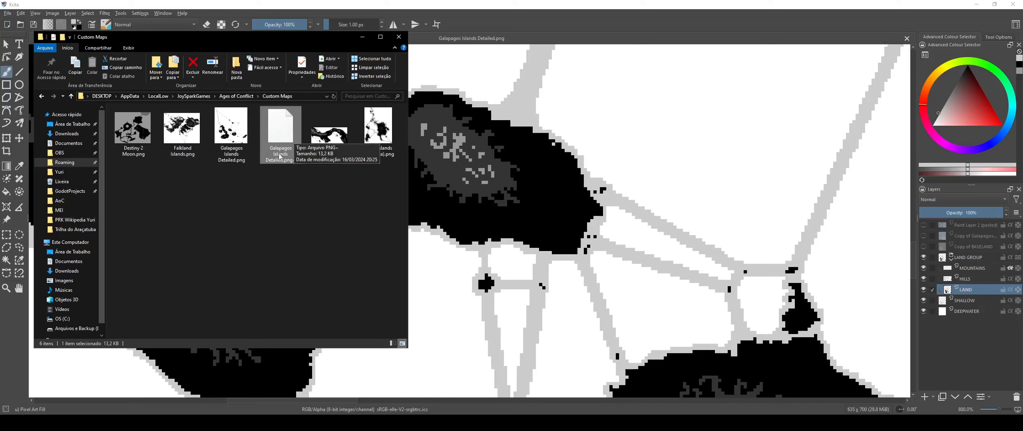
right_click(275, 137)
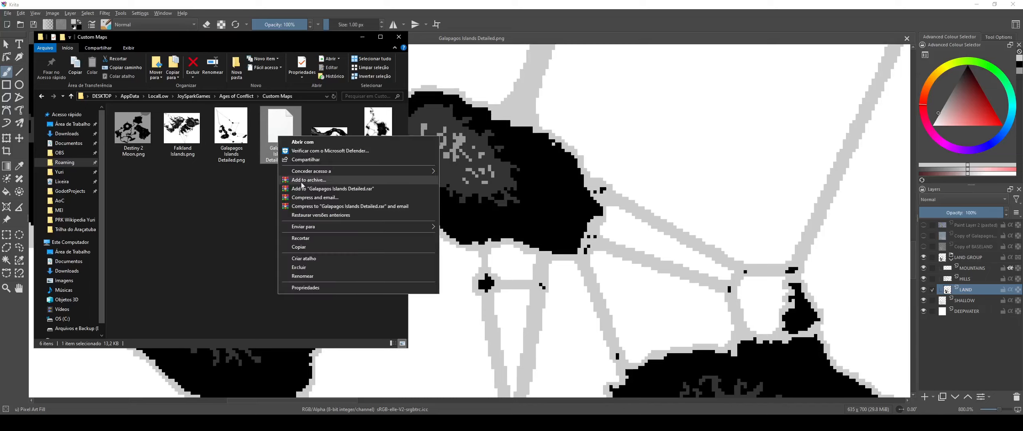
left_click(303, 276)
left_click(297, 155)
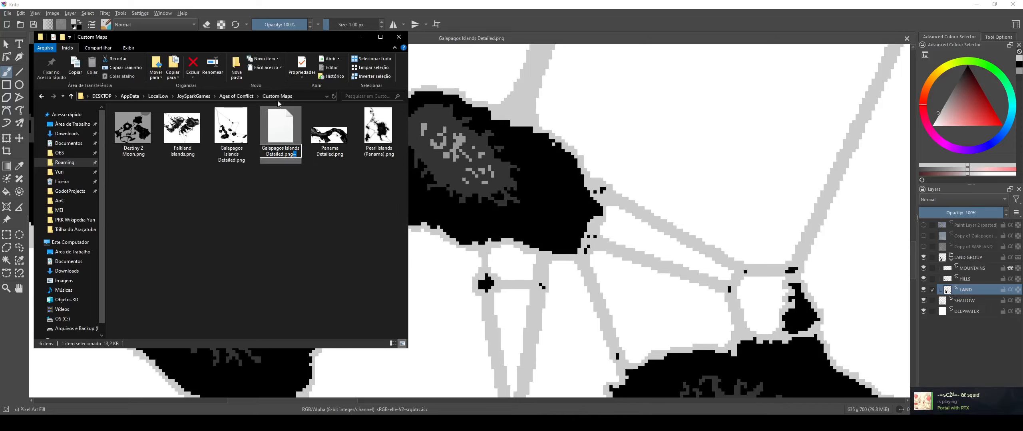
left_click(274, 158)
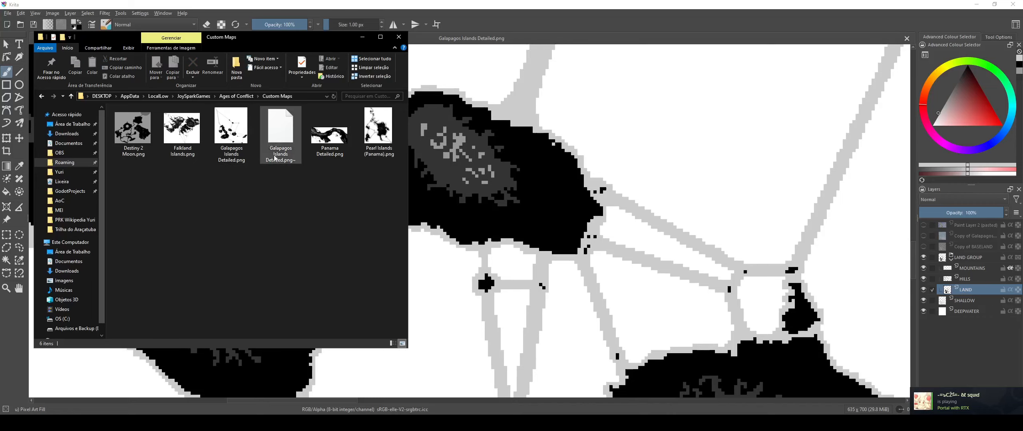
key("Delete")
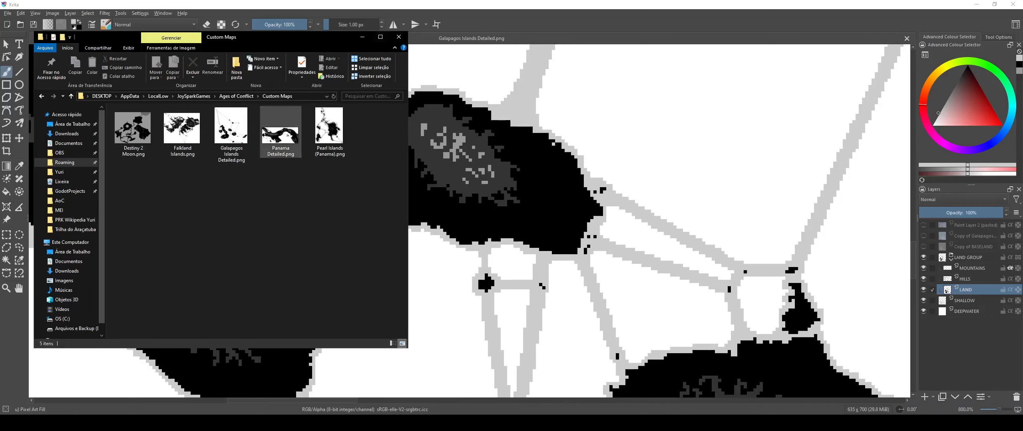
left_click(364, 39)
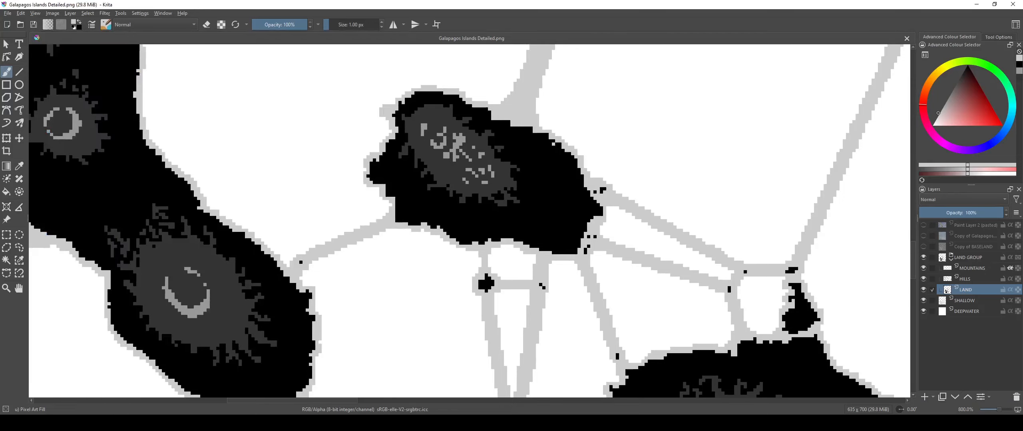
scroll(325, 230, "down", 5)
left_click_drag(381, 122, 357, 228)
scroll(358, 228, "down", 1)
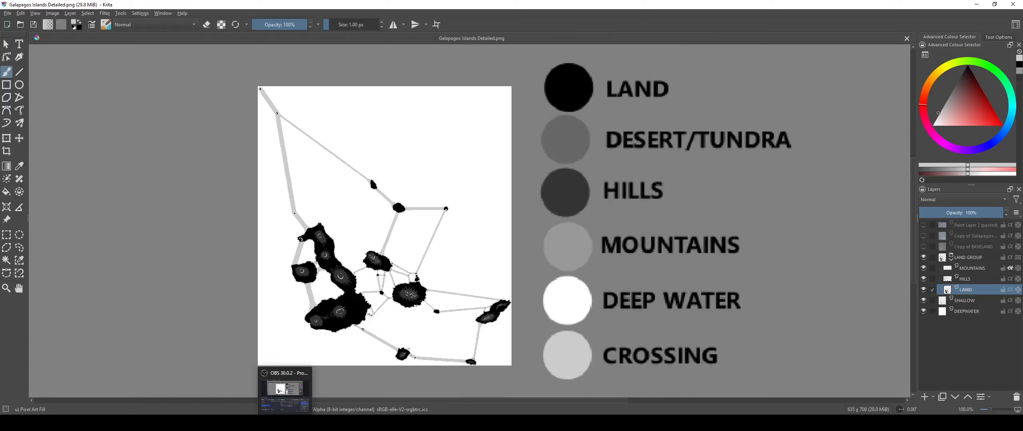
Step: Switch to Firefox and open maps-for-free.com in a new tab
left_click(187, 411)
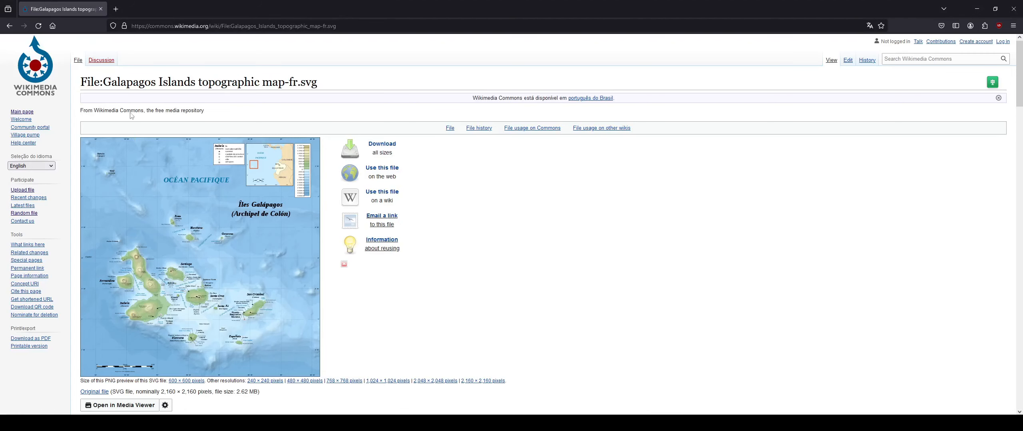
left_click(276, 29)
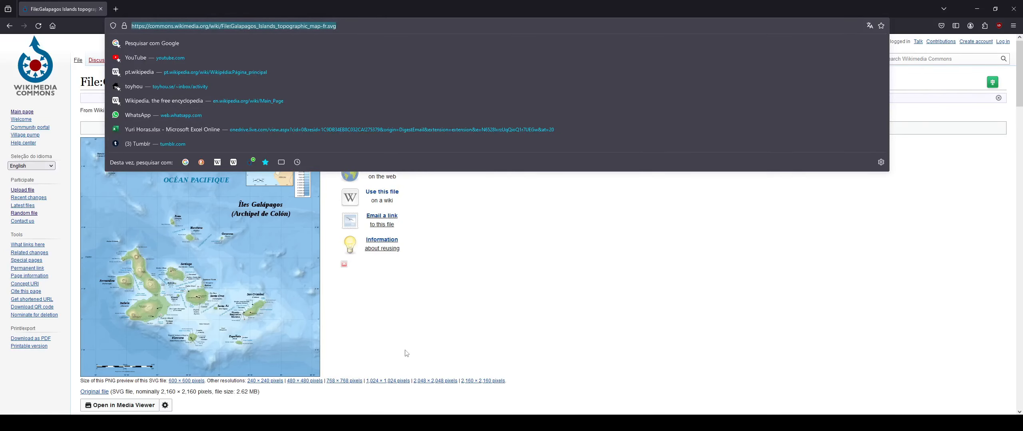
left_click(403, 336)
left_click(115, 9)
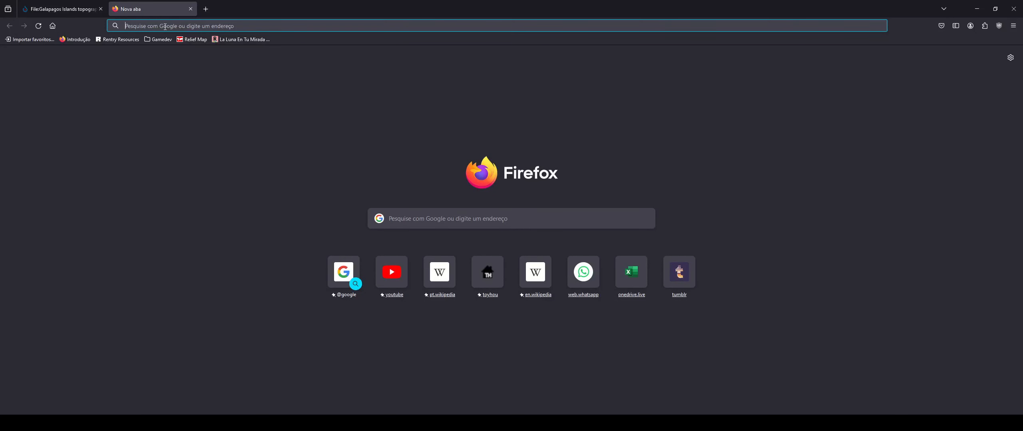
type("maps-for-free.com/")
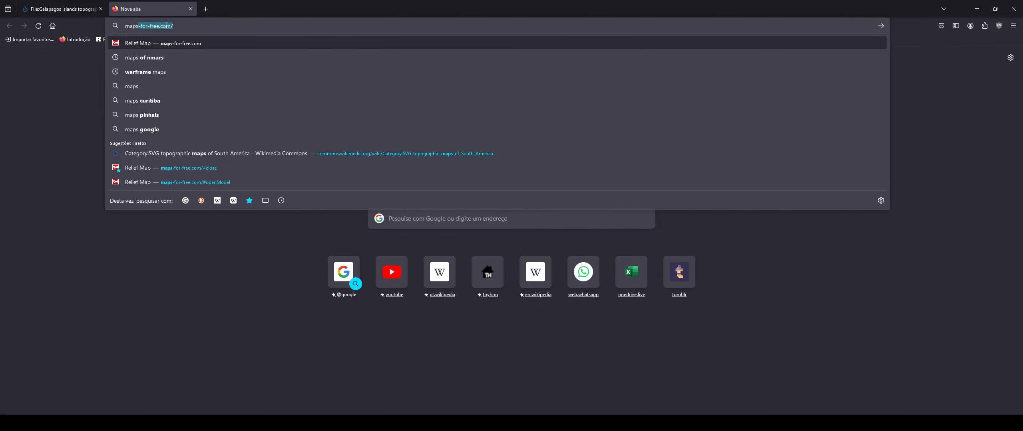
key("Return")
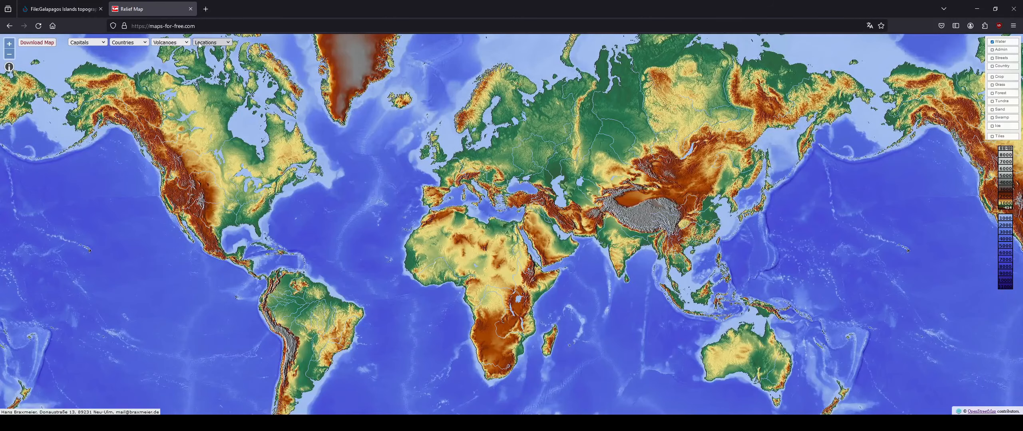
Step: Return to the Wikimedia Commons page of the Galapagos topographic map and examine its summary, other versions and licensing
left_click(72, 10)
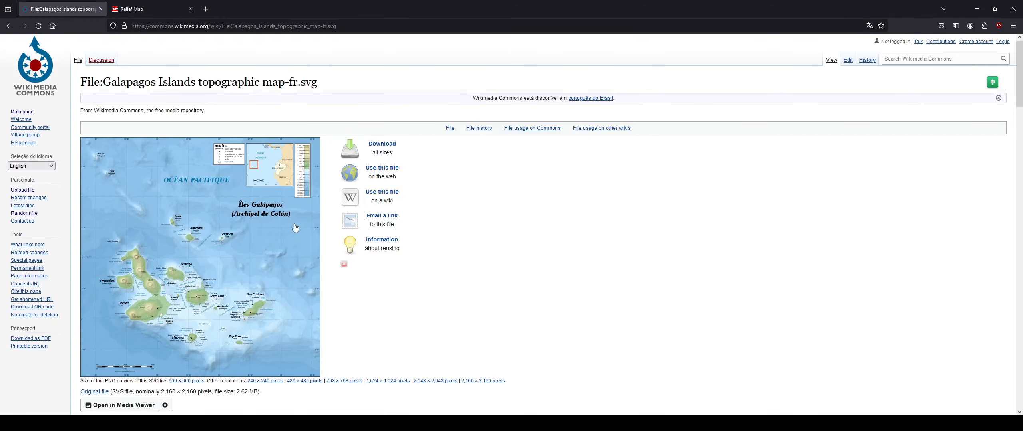
scroll(295, 228, "down", 8)
scroll(291, 232, "up", 5)
scroll(288, 235, "down", 8)
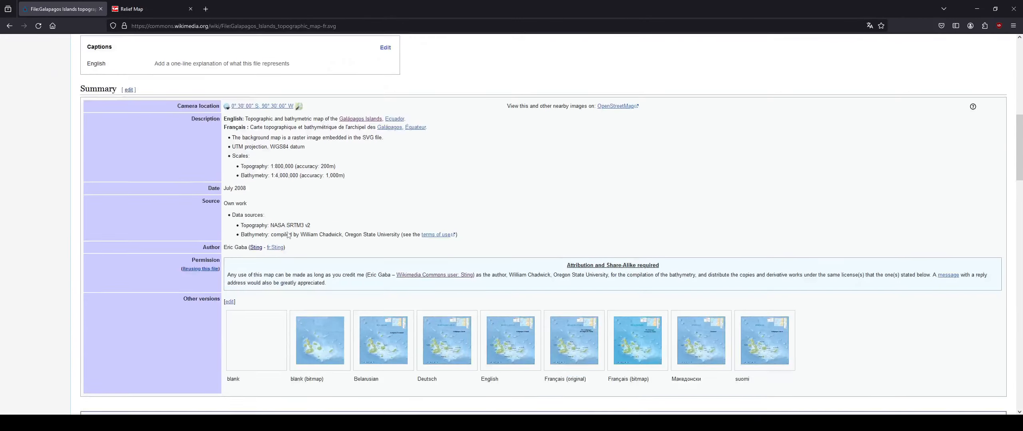
scroll(398, 203, "down", 2)
scroll(536, 228, "down", 5)
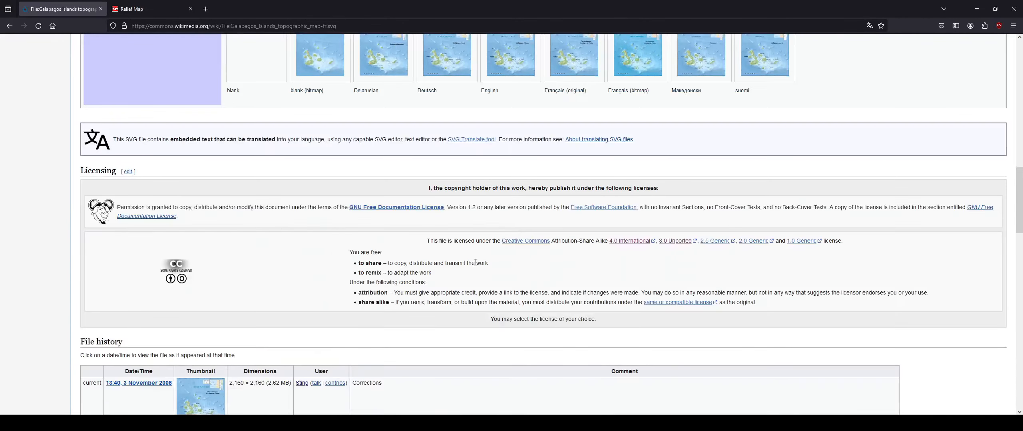
Step: Copy the attribution credit from the map's Permission note, switch to Ages of Conflict and start a Steam Workshop item for Galapagos Islands Detailed
scroll(444, 196, "down", 1)
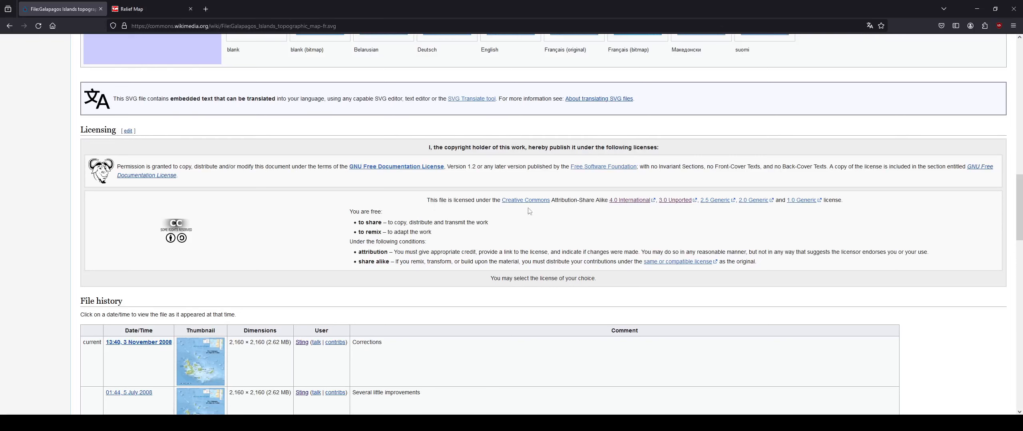
scroll(528, 211, "up", 7)
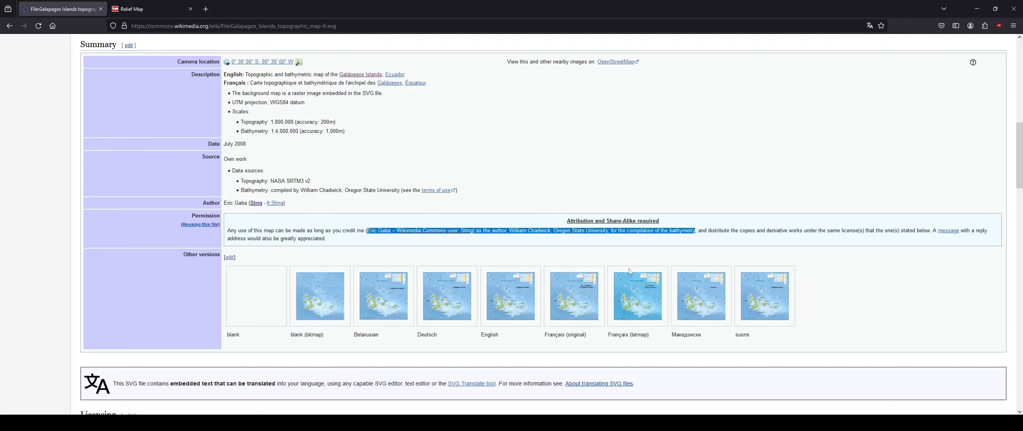
left_click(437, 246)
left_click(302, 423)
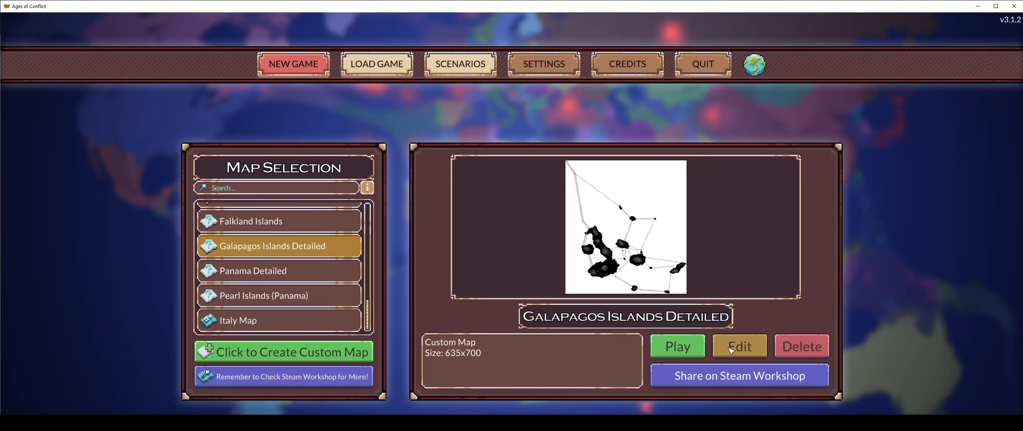
left_click(723, 375)
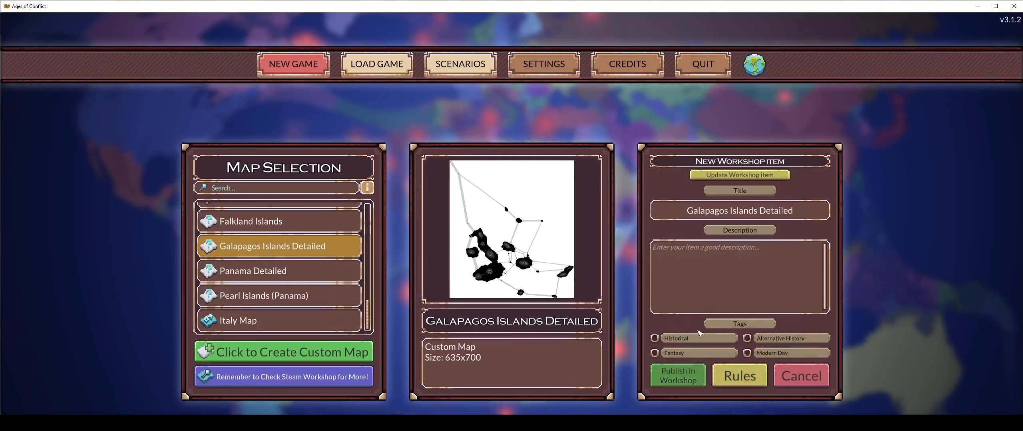
Step: Describe the Workshop item as "A map of the Galapagos, an archipelago famed for its natural history."
left_click(695, 265)
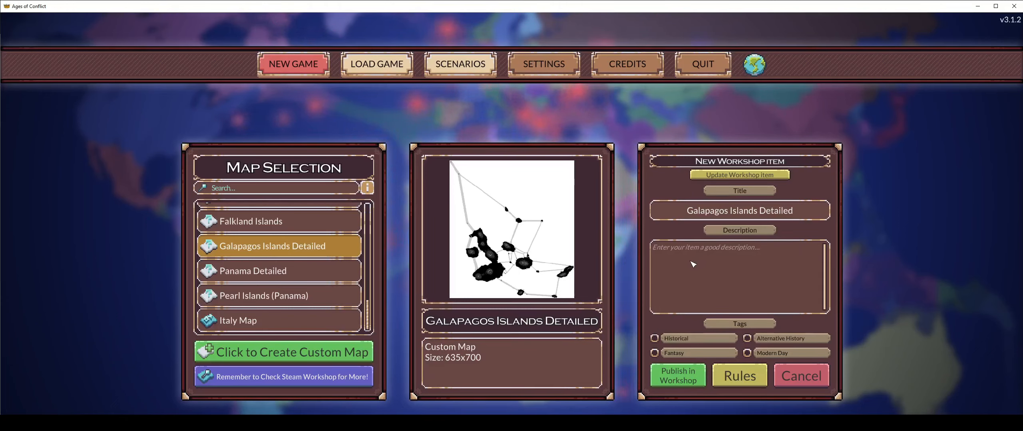
type("A mapa ")
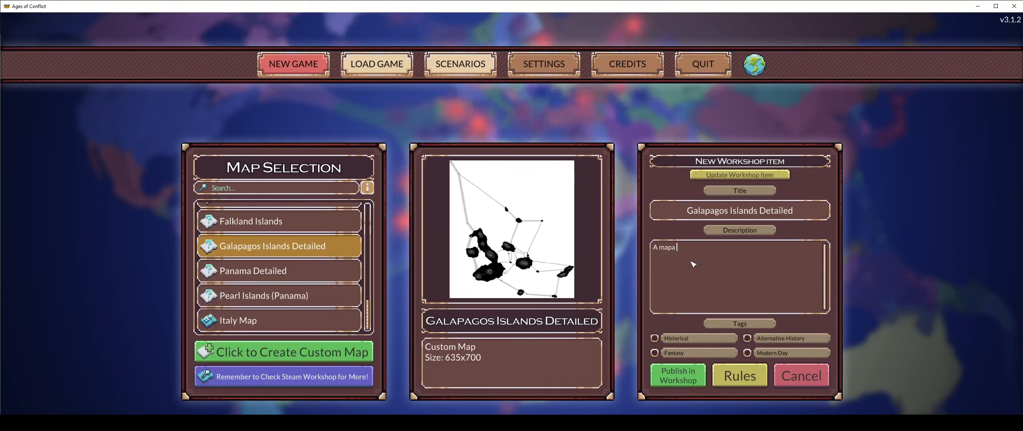
type("of the Galapagos")
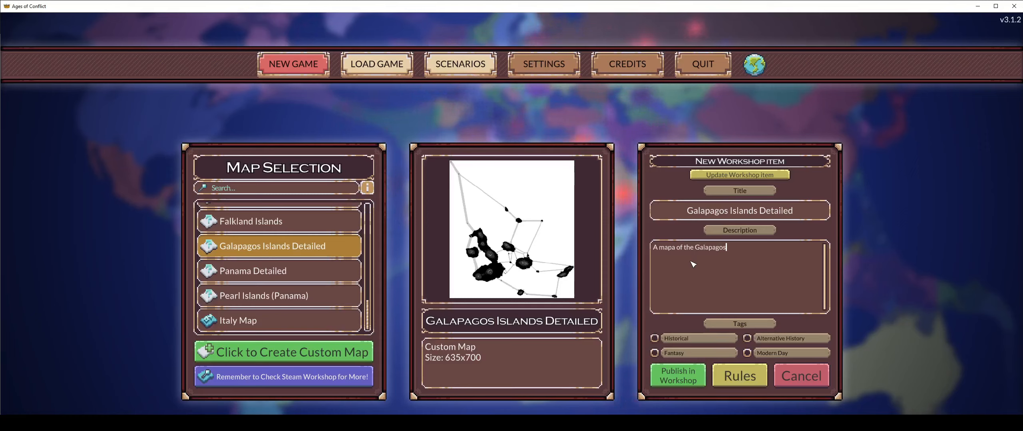
type(", an archipela")
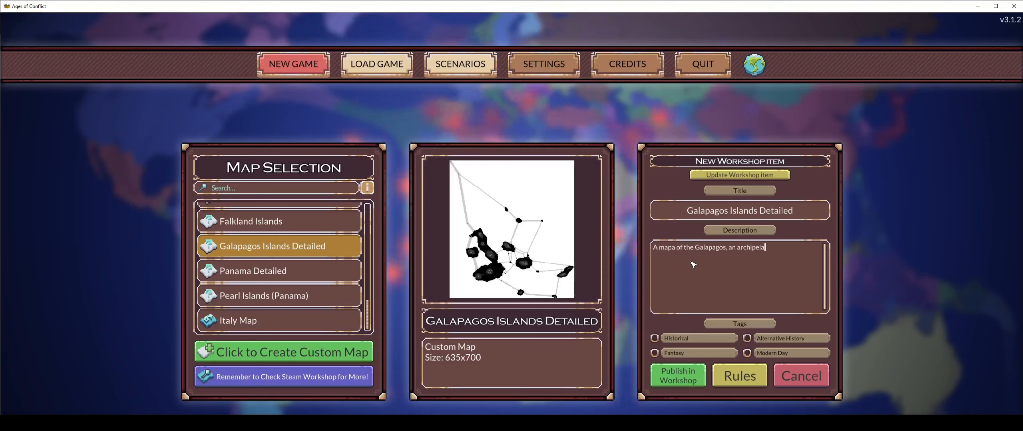
type("go famed for its na")
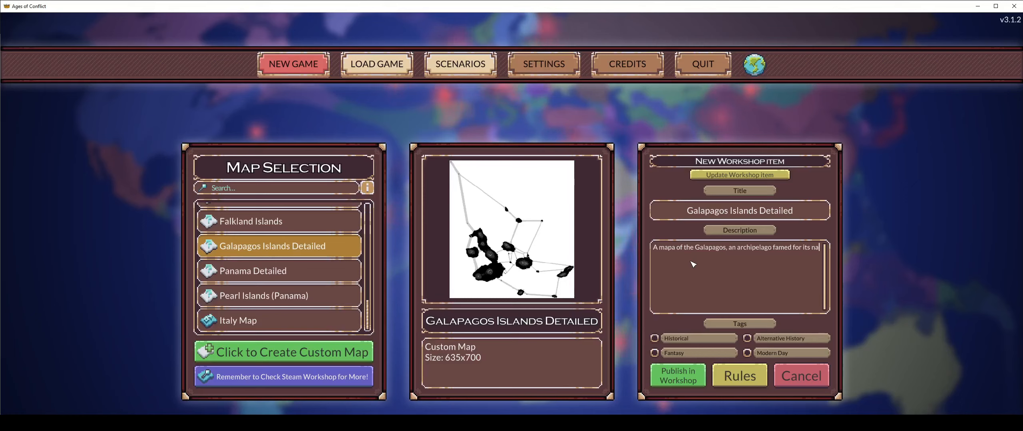
type("tural history.")
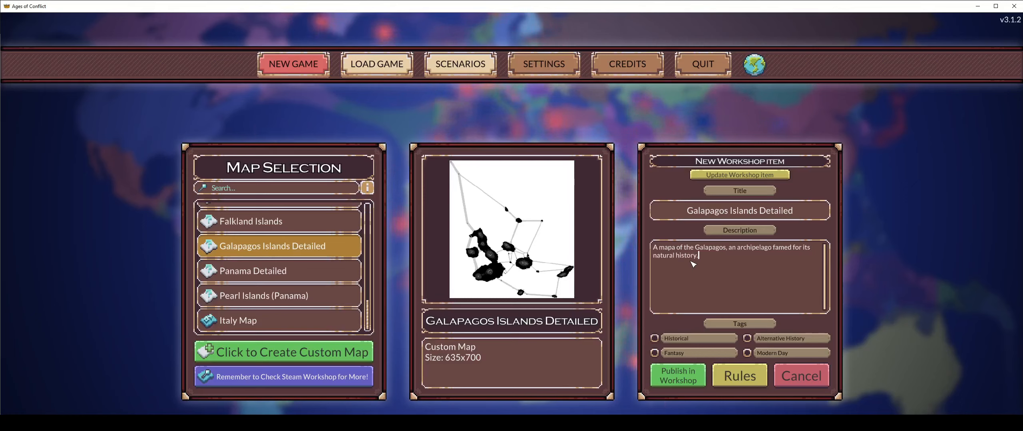
key("Return")
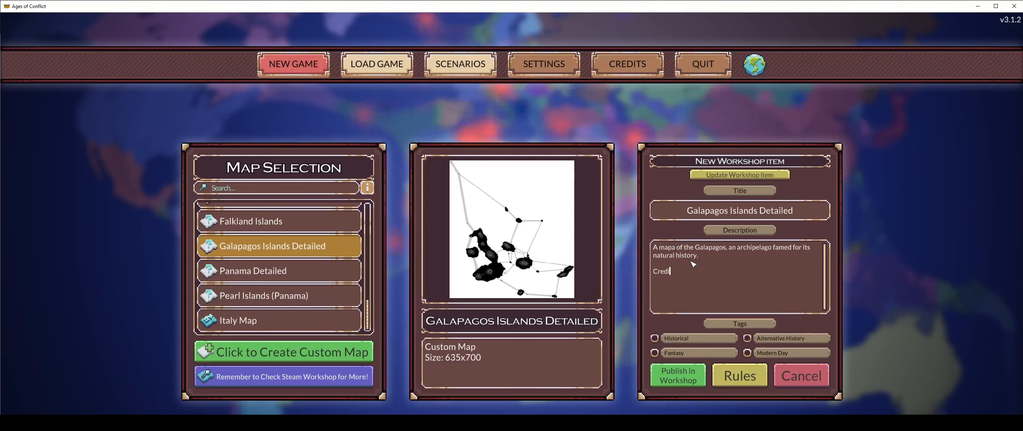
double_click(666, 248)
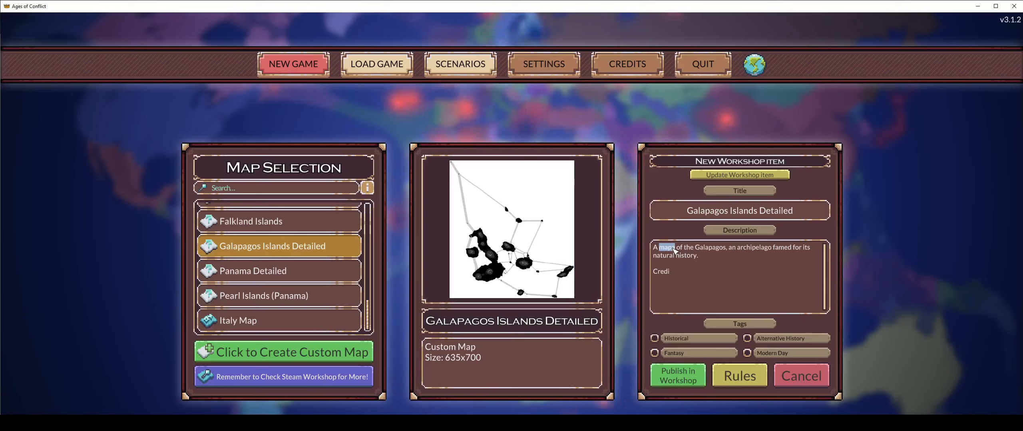
type("map")
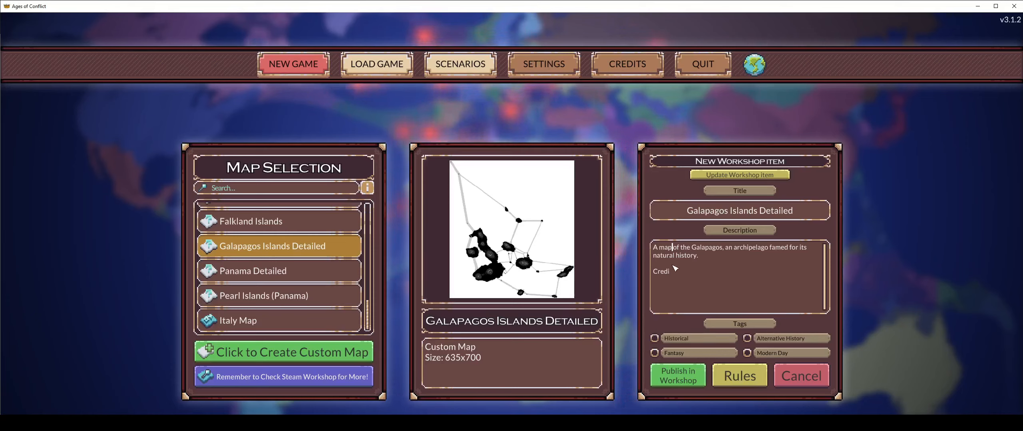
Step: Add a separate paragraph to the description reading "Source image credits:" followed by the copied author and bathymetry attribution
left_click(693, 275)
key("BackSpace")
key("BackSpace")
key("BackSpace")
key("BackSpace")
key("BackSpace")
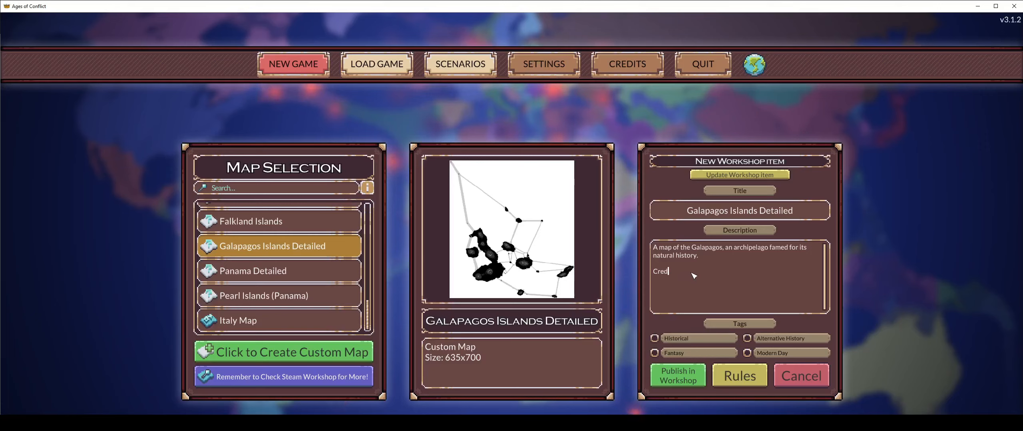
type("So")
key("BackSpace")
type("our")
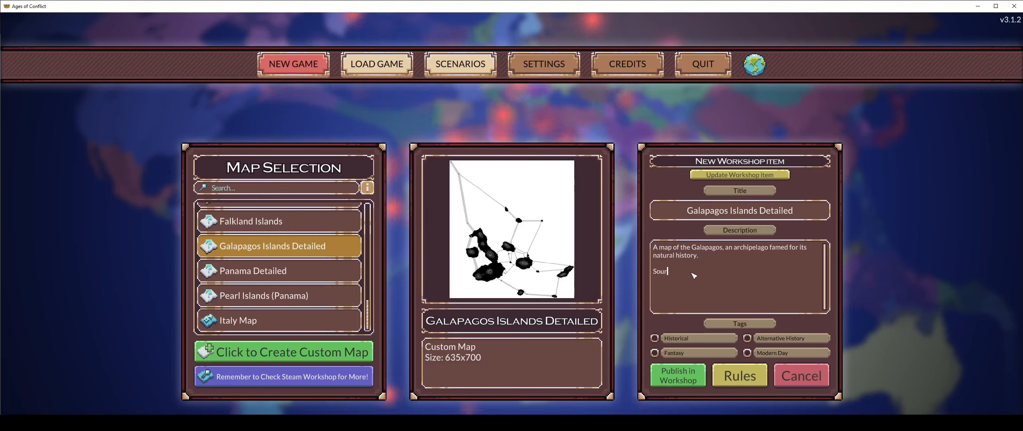
type("ce image:")
type("Eric Gaba – Wikimedia Commons user: Sting) as the author, William Chadwick, Oregon State University, for the compilation of the bathymetry")
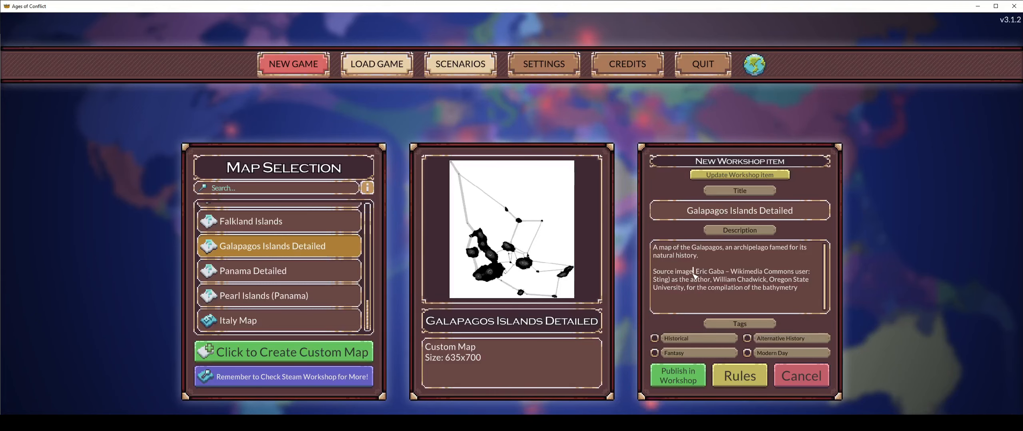
key("Left")
key("BackSpace")
type("credits")
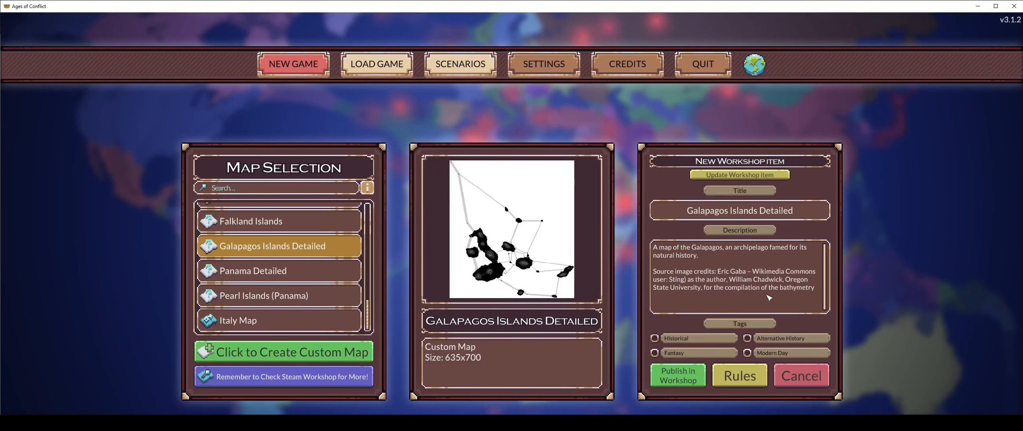
Step: Append the Wikimedia Commons page address of Galapagos_Islands_topographic_map-fr.svg in parentheses after the image credits
key("alt+Tab")
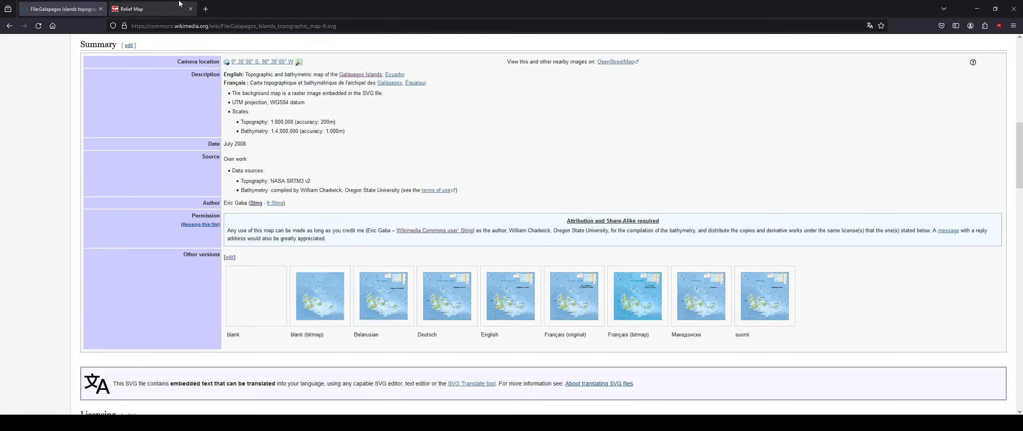
left_click(192, 27)
key("ctrl+c")
key("alt+Tab")
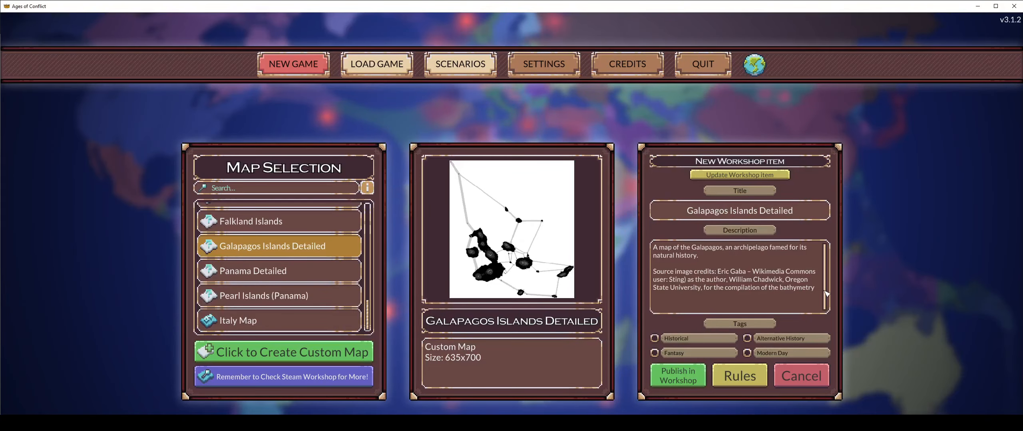
type("(")
key("ctrl+v")
type(")")
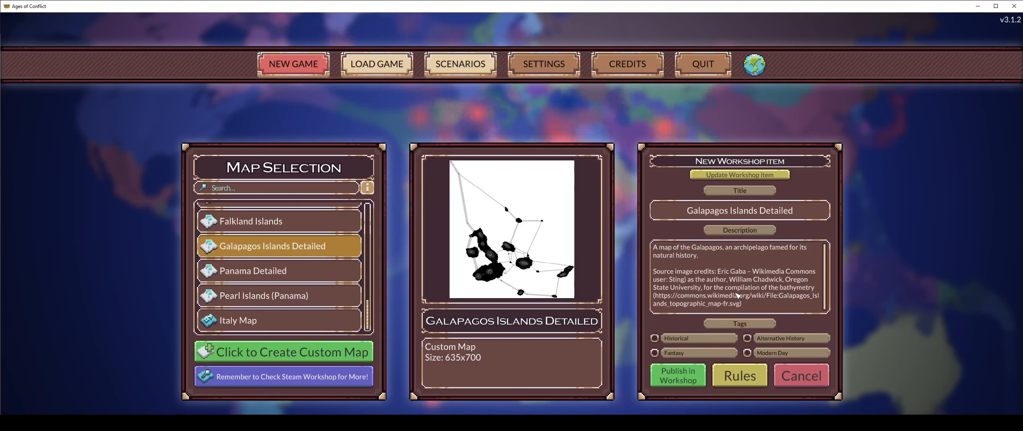
Step: Tag the item as Historical, Alternative History and Modern Day, and publish it to the Steam Workshop
left_click(698, 339)
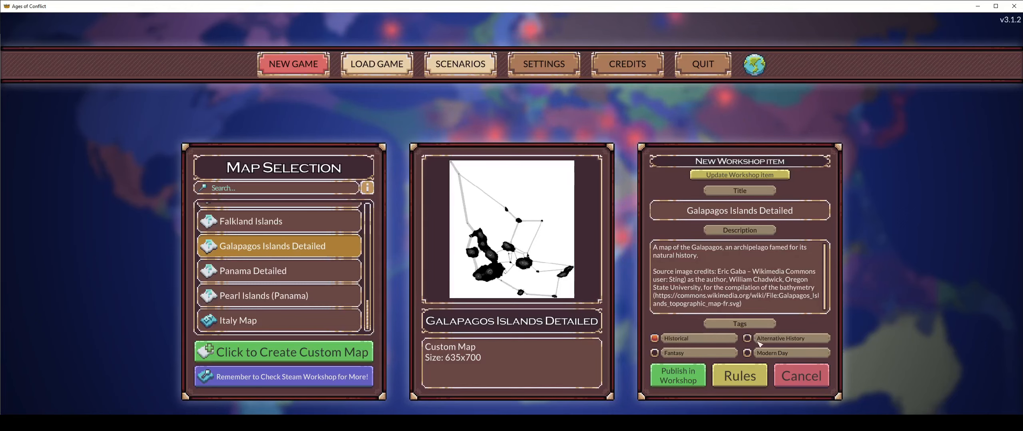
left_click(781, 339)
left_click(780, 354)
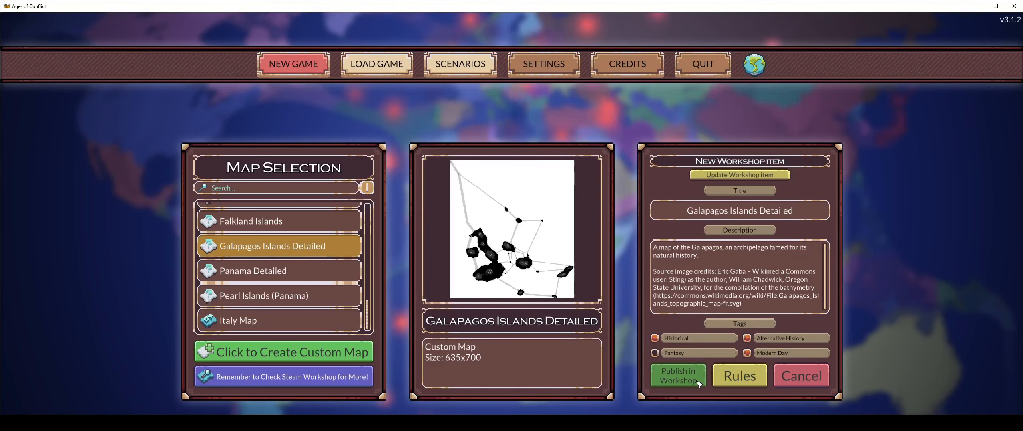
left_click(678, 375)
left_click(485, 239)
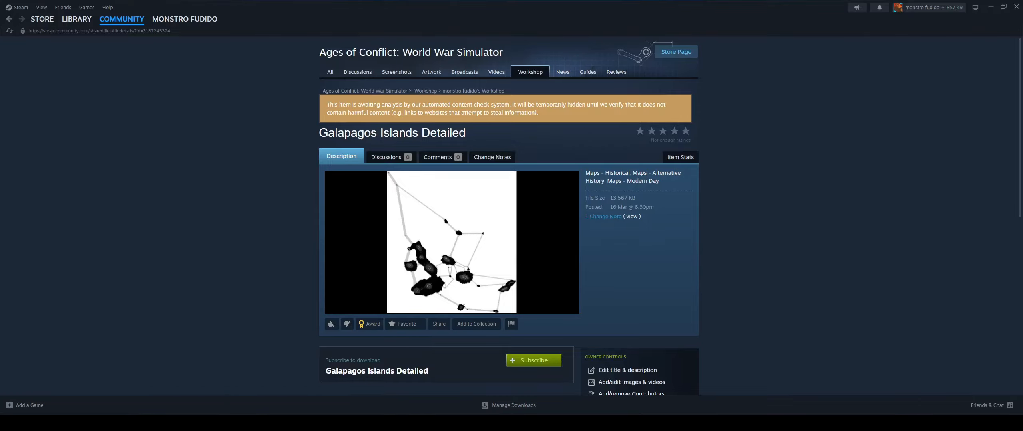
Step: Switch to Firefox, open the original SVG of the Galapagos topographic map at full size and examine its islands and scale bar
key("alt+Tab")
scroll(171, 43, "up", 8)
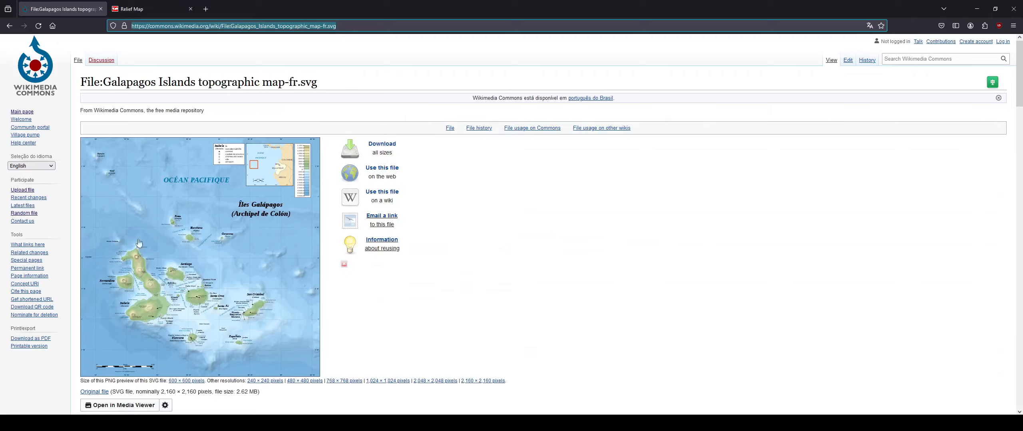
left_click(138, 309)
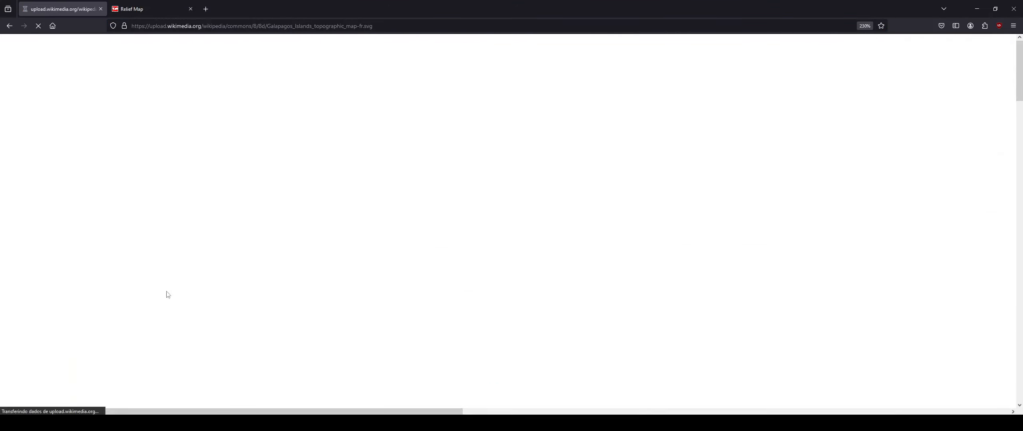
scroll(317, 271, "down", 15)
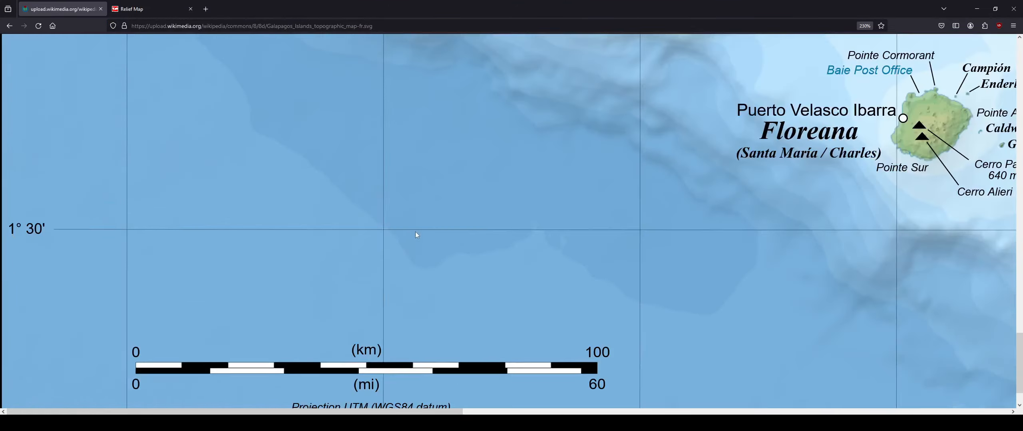
scroll(415, 234, "up", 5)
scroll(449, 265, "up", 1)
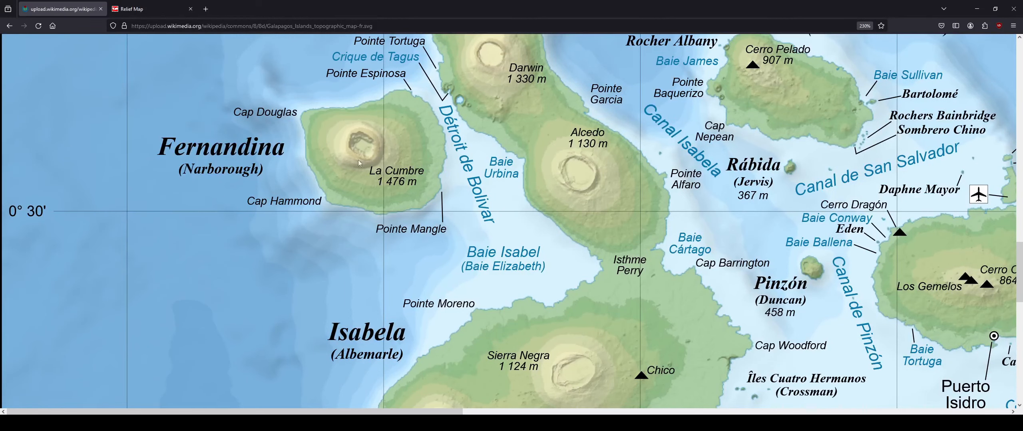
scroll(420, 235, "up", 12)
scroll(398, 259, "down", 17)
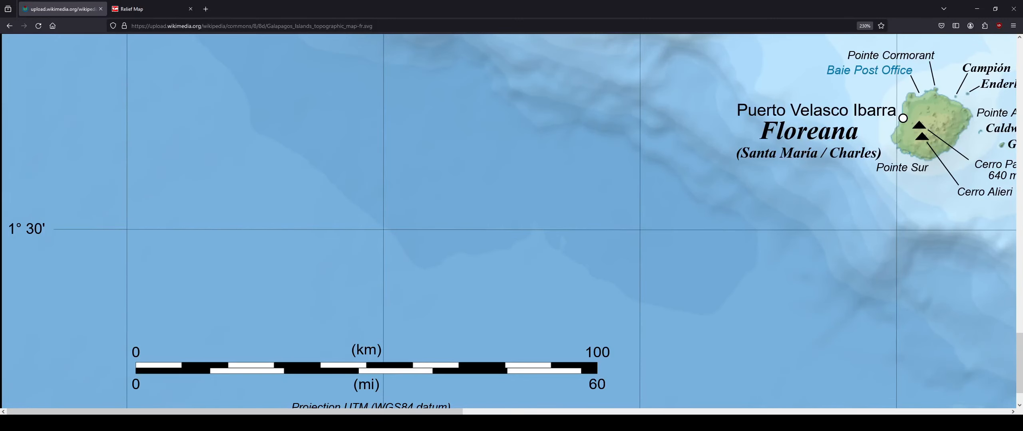
mouse_move(284, 423)
left_click(285, 394)
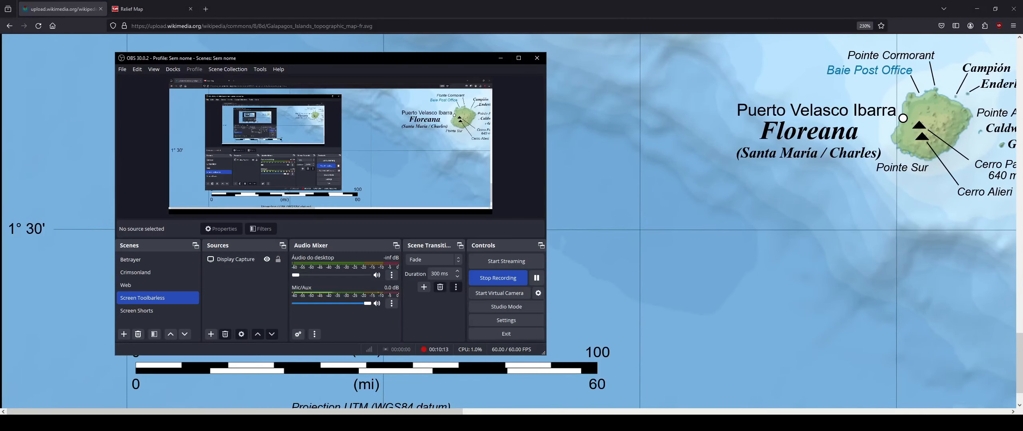